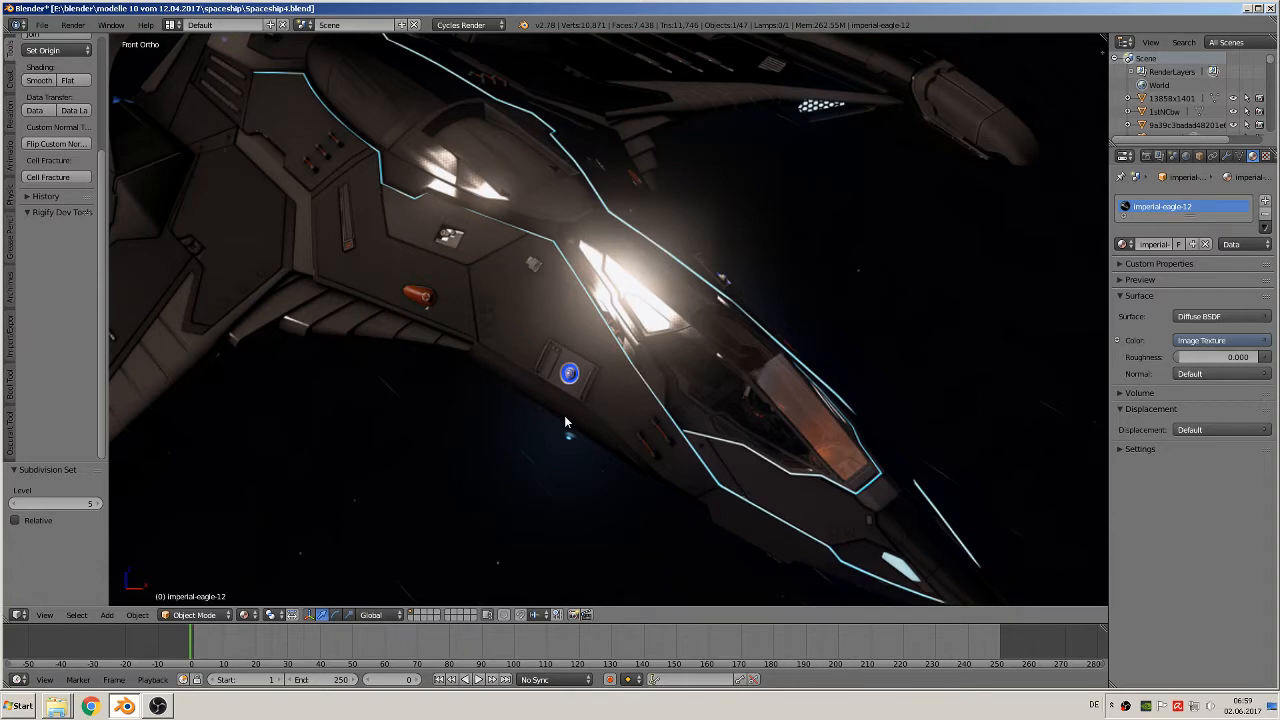
Start the Screencast Keys display for the 3D view, centred on the orange detail of the ship's hull
middle_click_drag(477, 336, 680, 356, "shift")
scroll(676, 372, "up", 3)
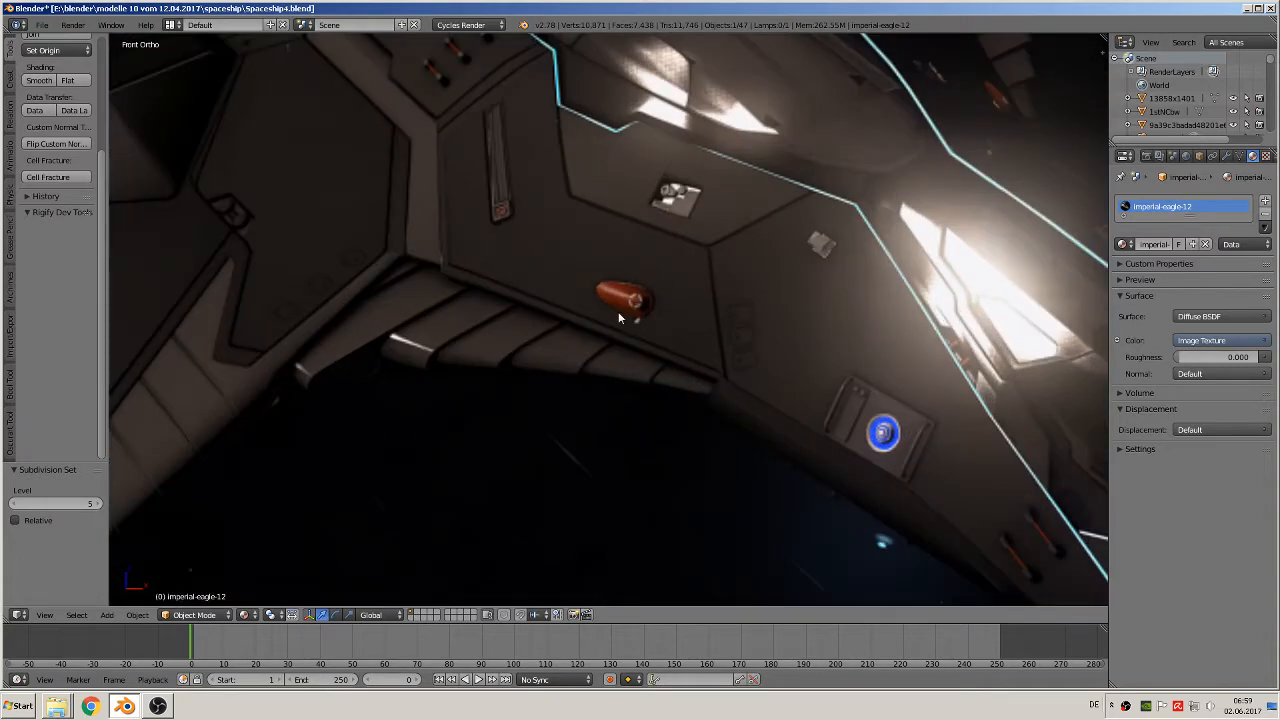
key("n")
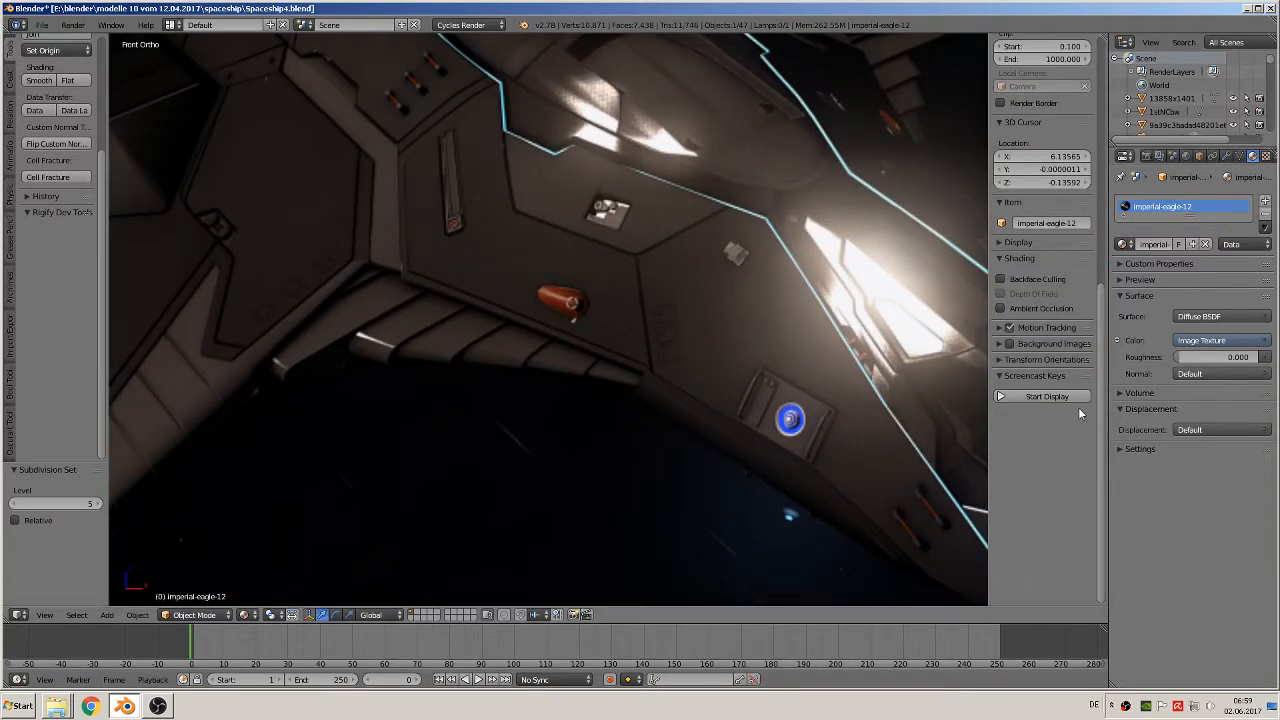
key("n")
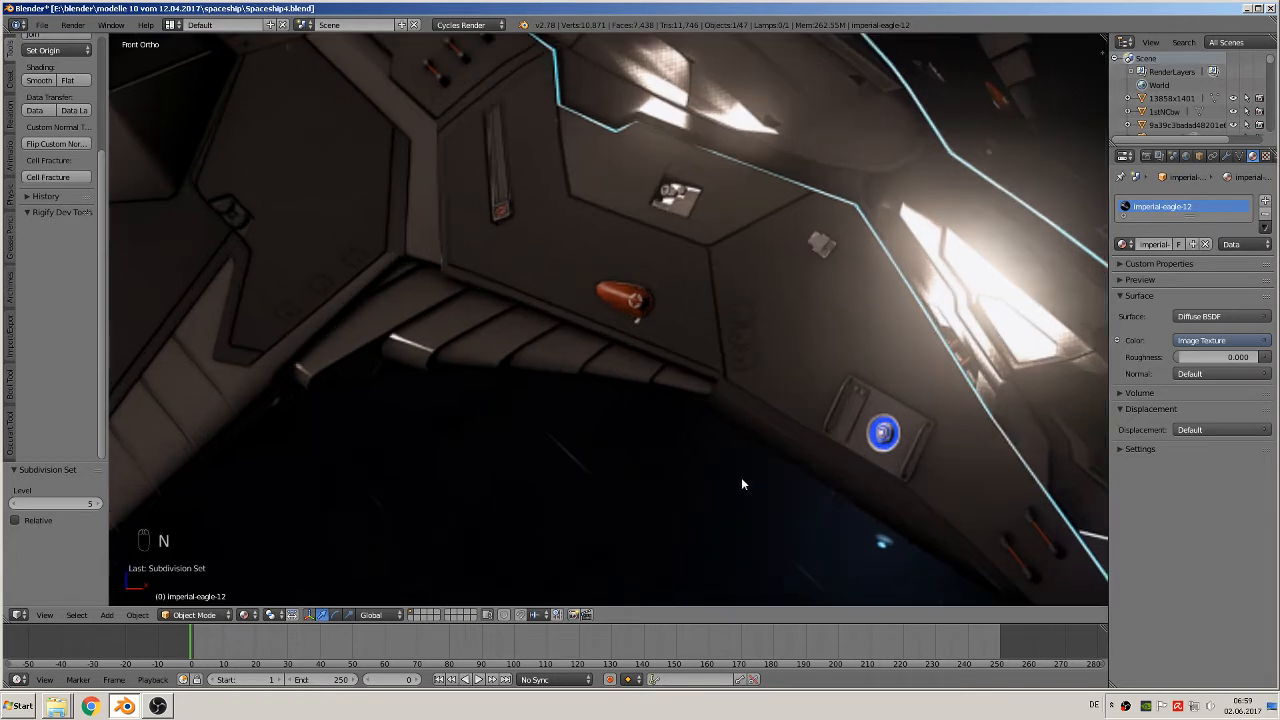
Place the 3D cursor on the orange hull detail, add a UV sphere there and scale it down to about 0.016
left_click(628, 302)
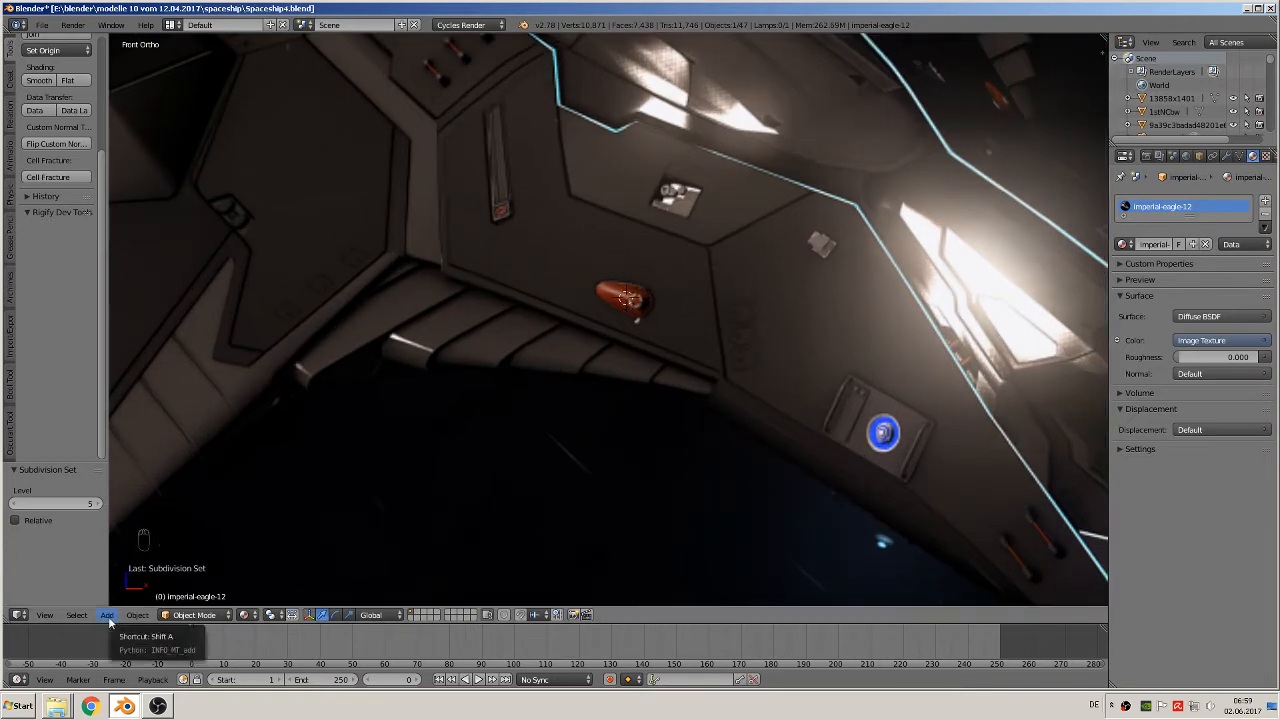
scroll(420, 450, "down", 1)
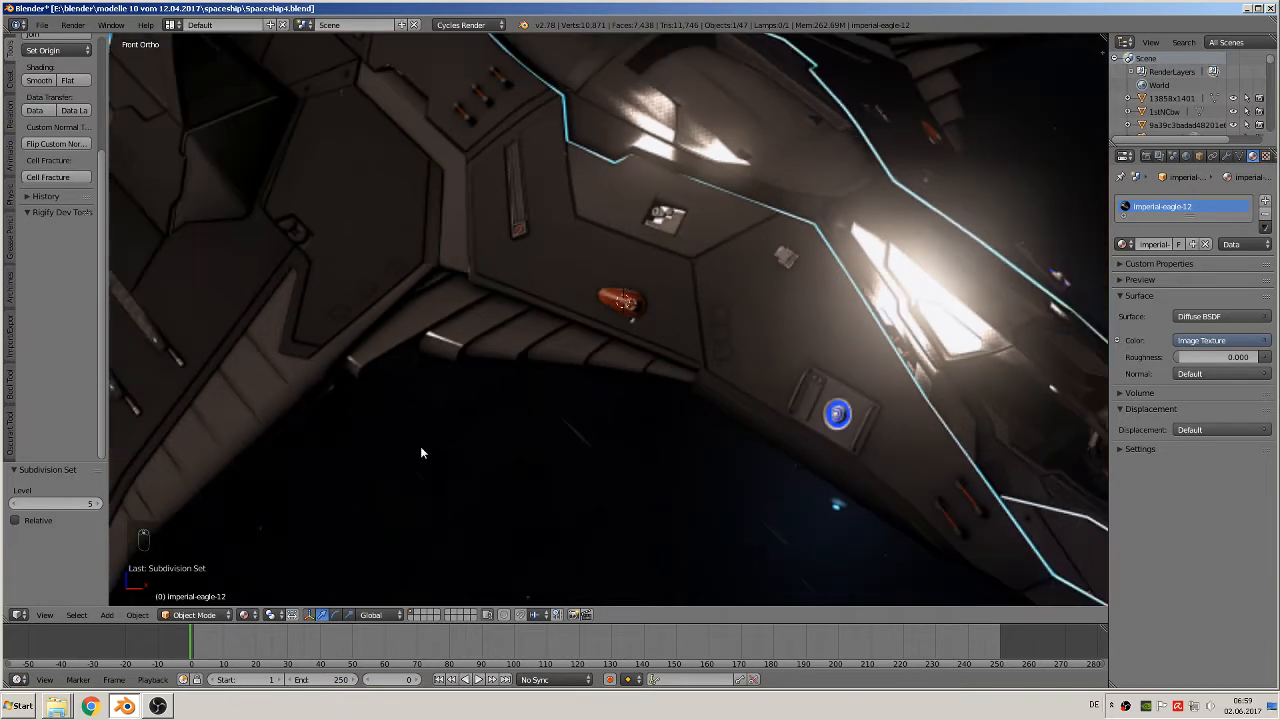
left_click(107, 615)
mouse_move(127, 600)
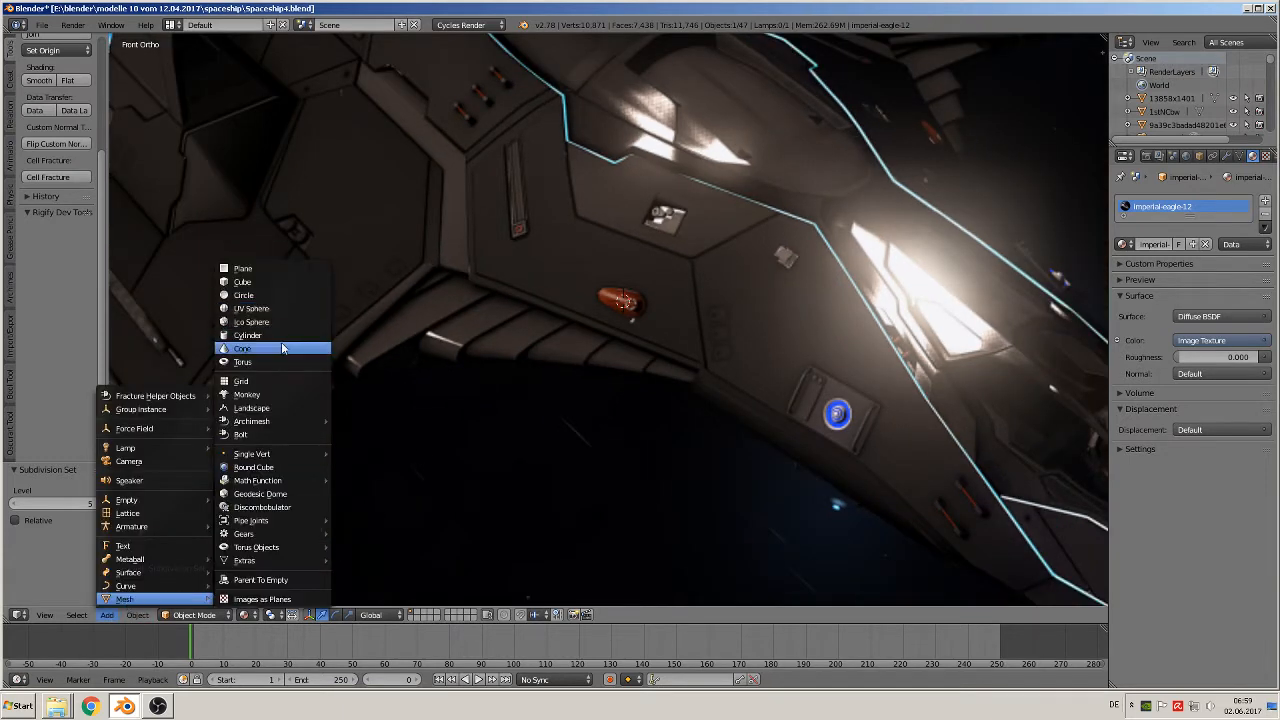
left_click(276, 309)
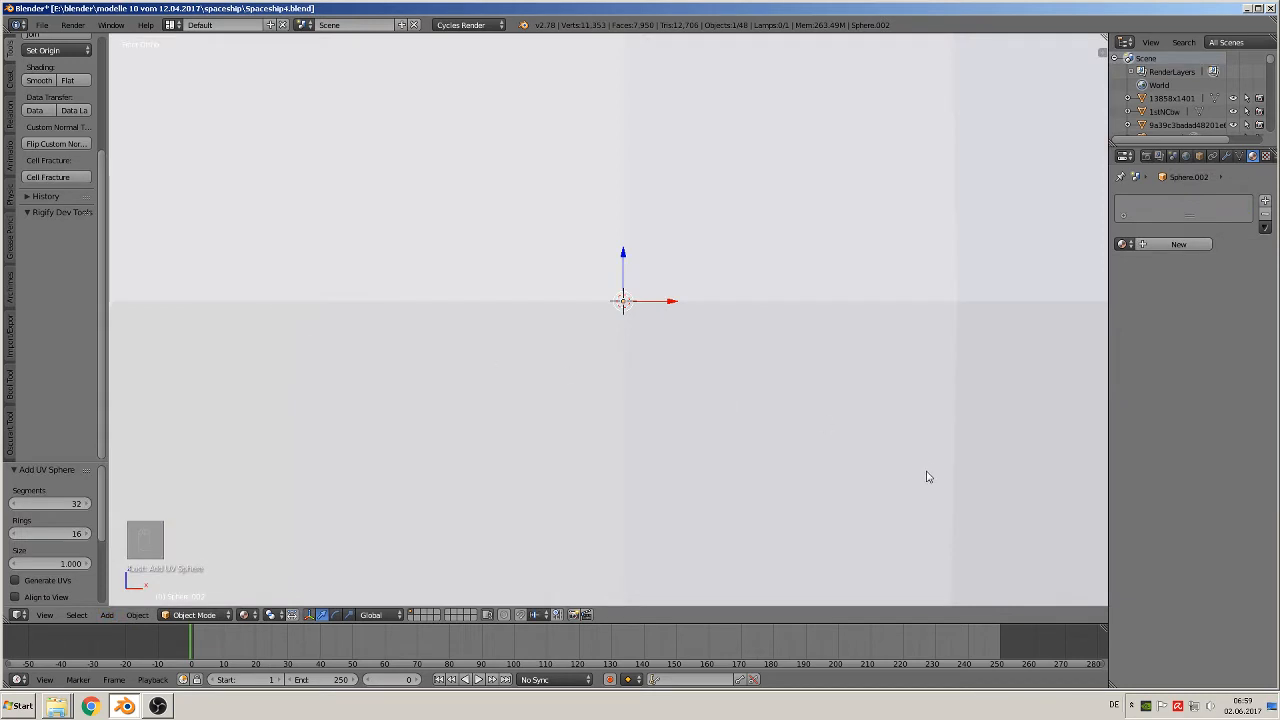
key("s")
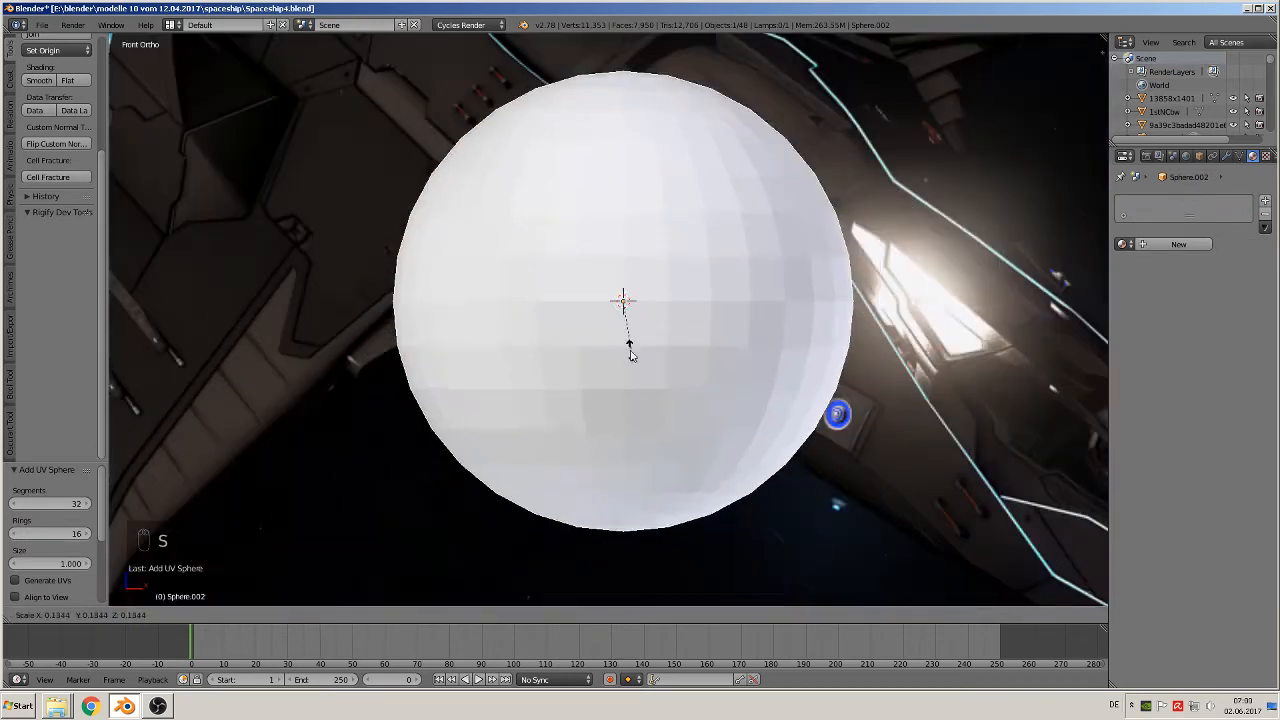
left_click(628, 302)
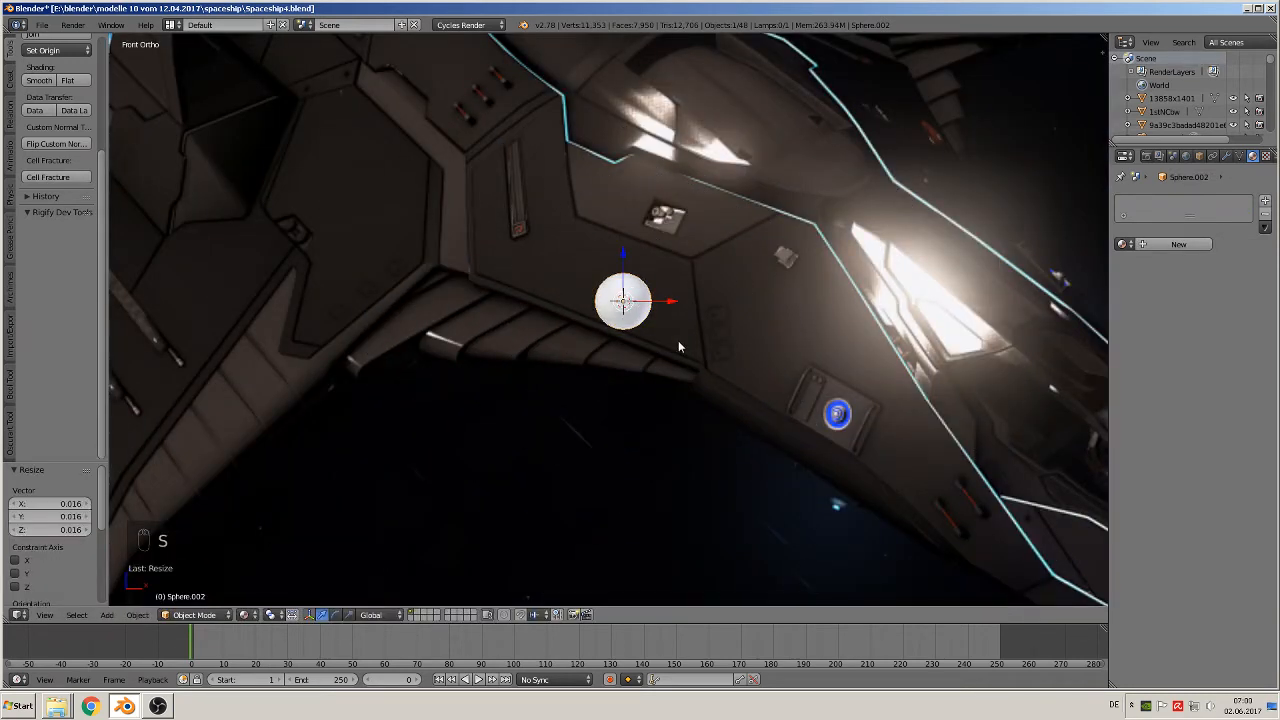
In top view, delete the vertices of the sphere's rear half, above the X axis, leaving a hemisphere
key("KP_7")
scroll(690, 347, "up", 8)
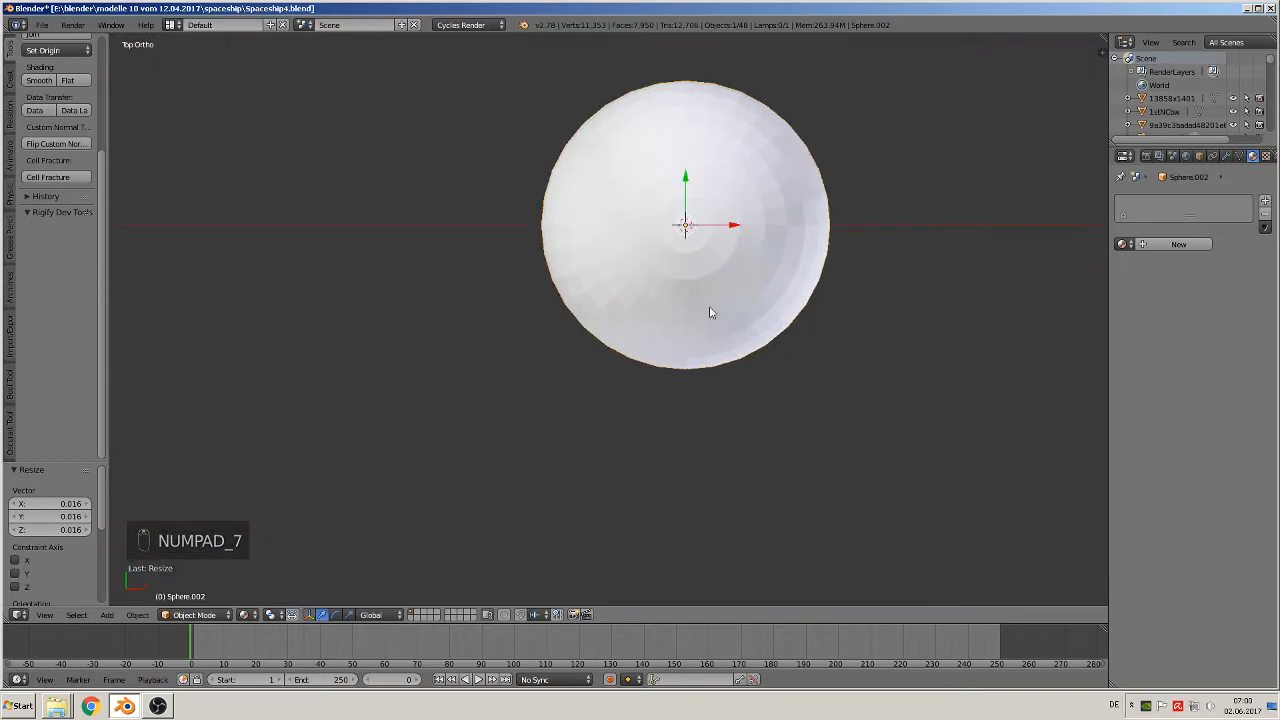
key("Tab")
key("a")
key("a")
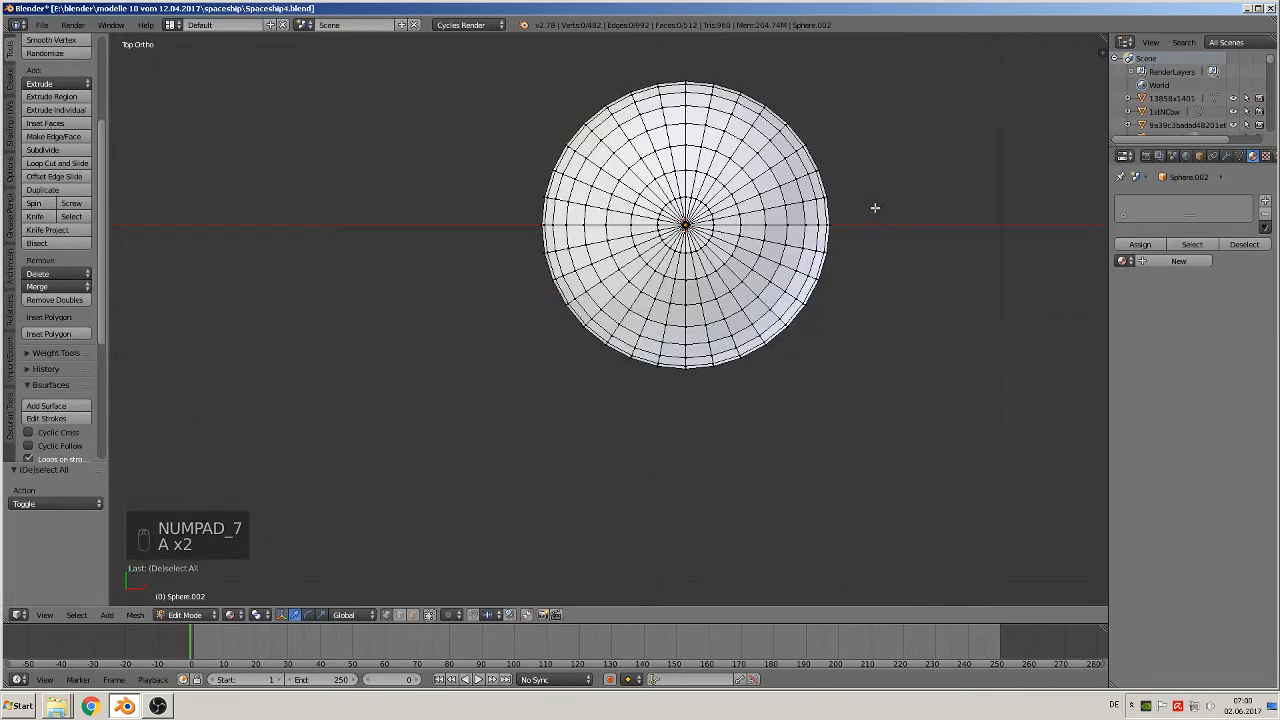
key("b")
right_click(877, 223)
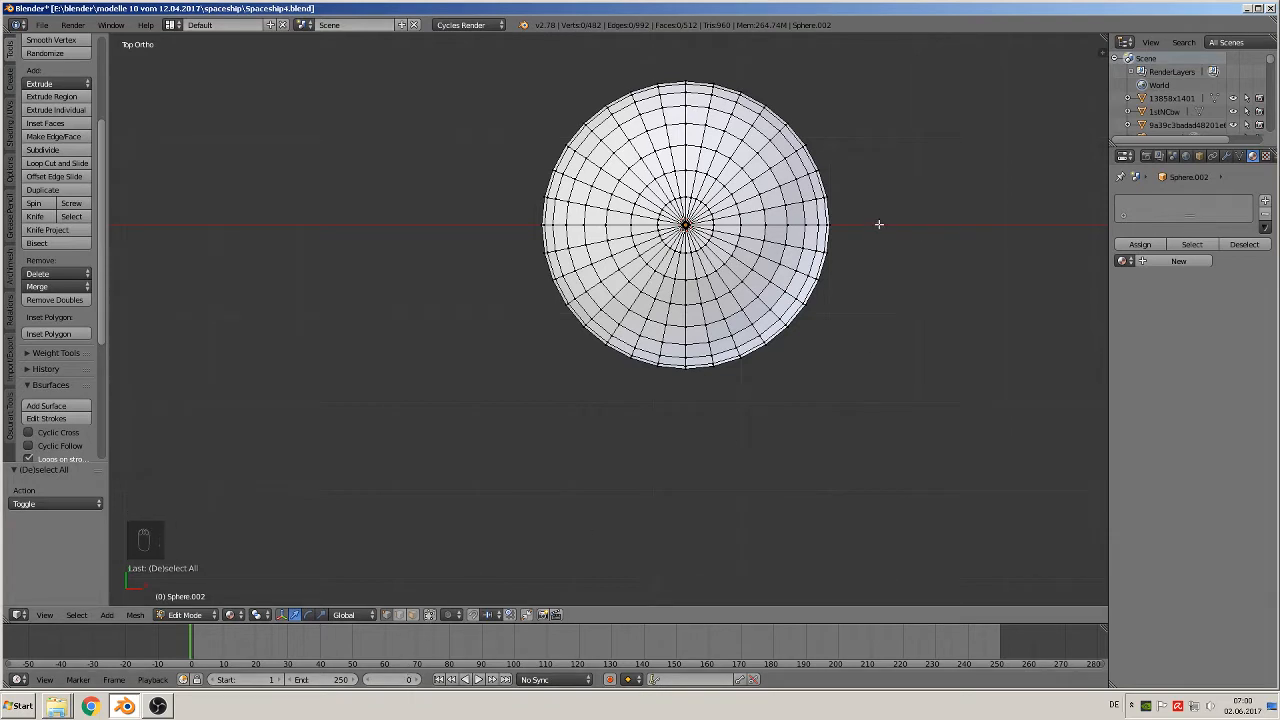
key("b")
left_click_drag(878, 221, 404, 32)
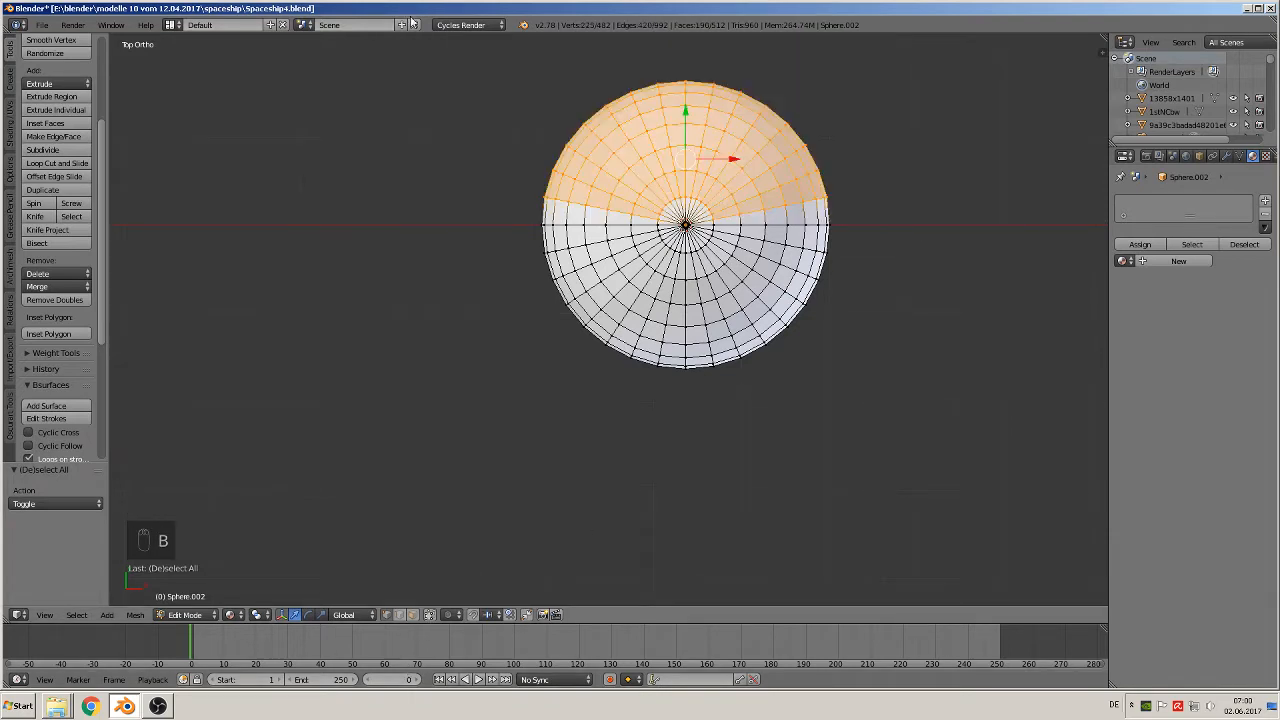
key("x")
left_click(473, 84)
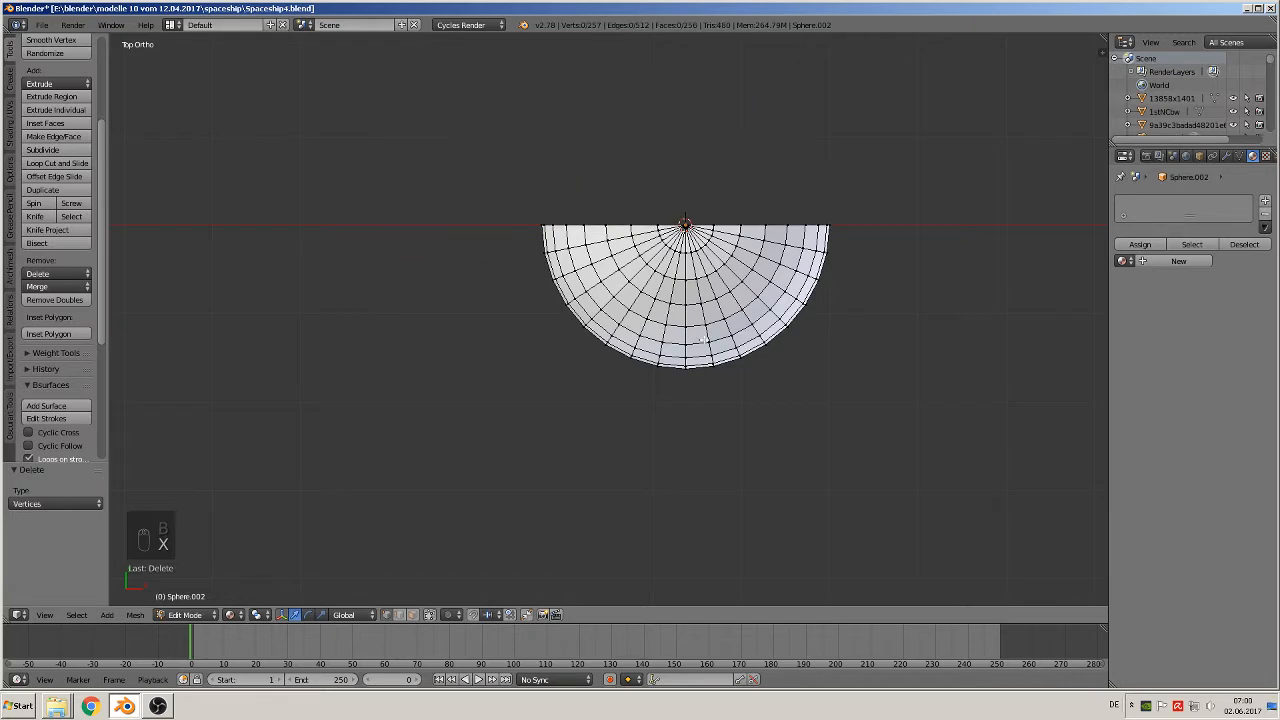
Shrink the hemisphere, move it onto the rounded dark end of the orange detail, and enlarge it by about 1.45
middle_click_drag(473, 84, 713, 219)
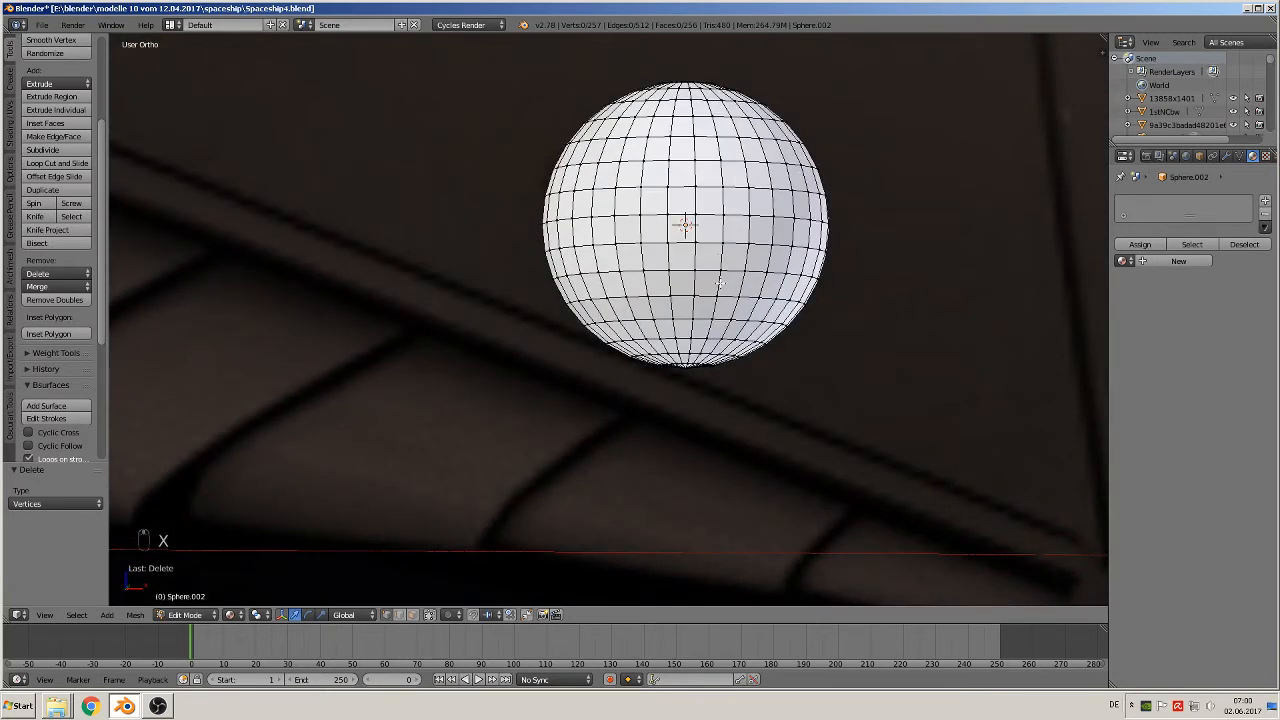
key("Tab")
scroll(734, 309, "down", 3)
key("s")
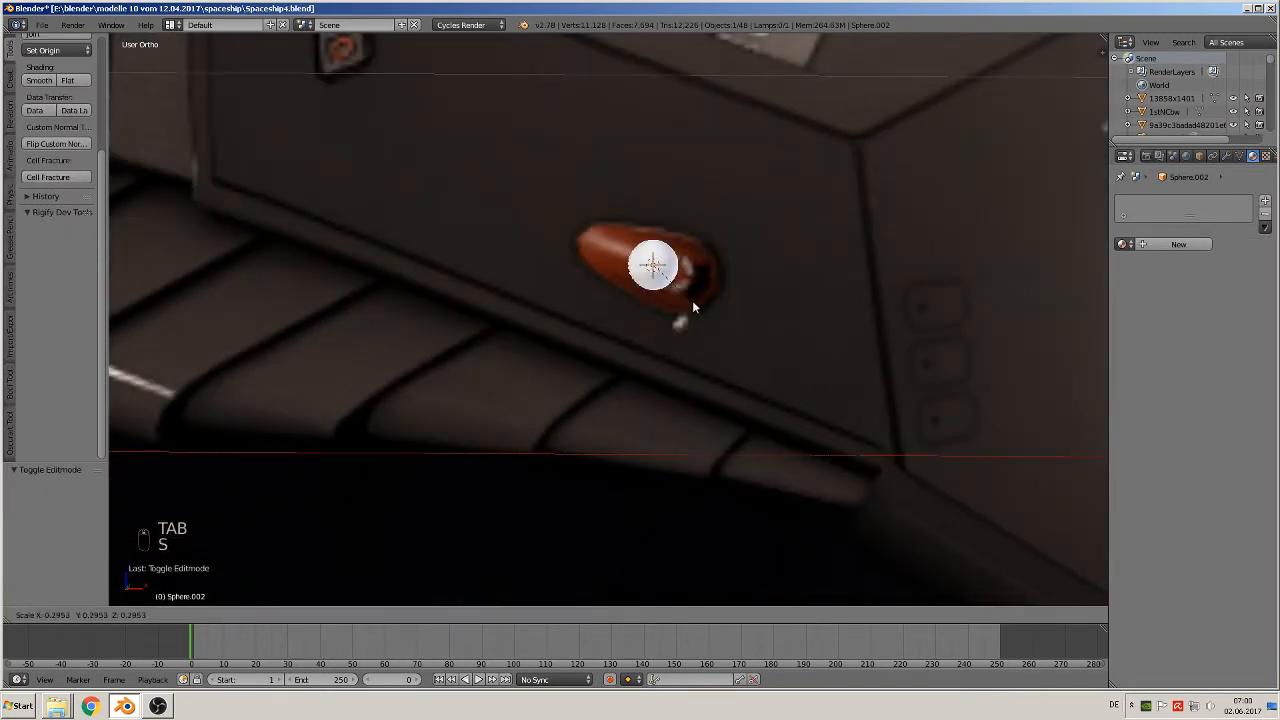
left_click(698, 308)
key("g")
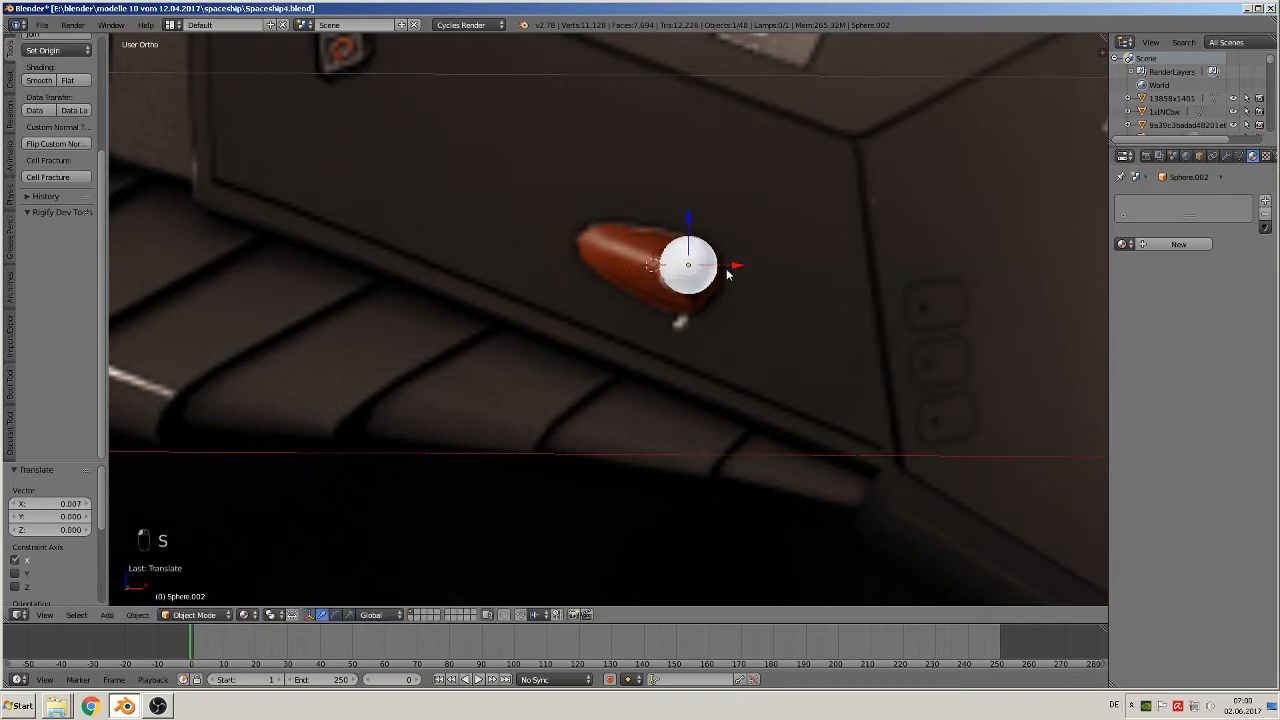
key("z")
left_click(800, 328)
key("s")
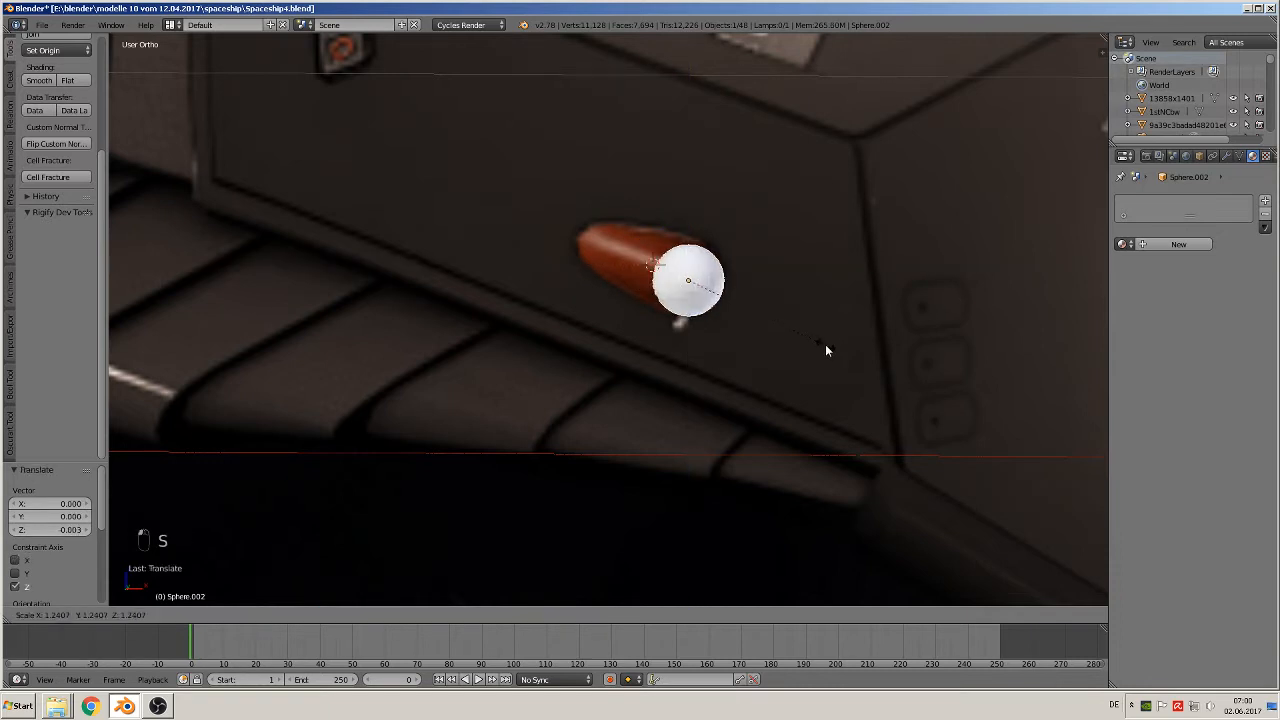
left_click(846, 360)
Select the leftmost vertex of the hemisphere and turn on Projected (2D) proportional editing
scroll(700, 347, "up", 2)
scroll(700, 347, "up", 1)
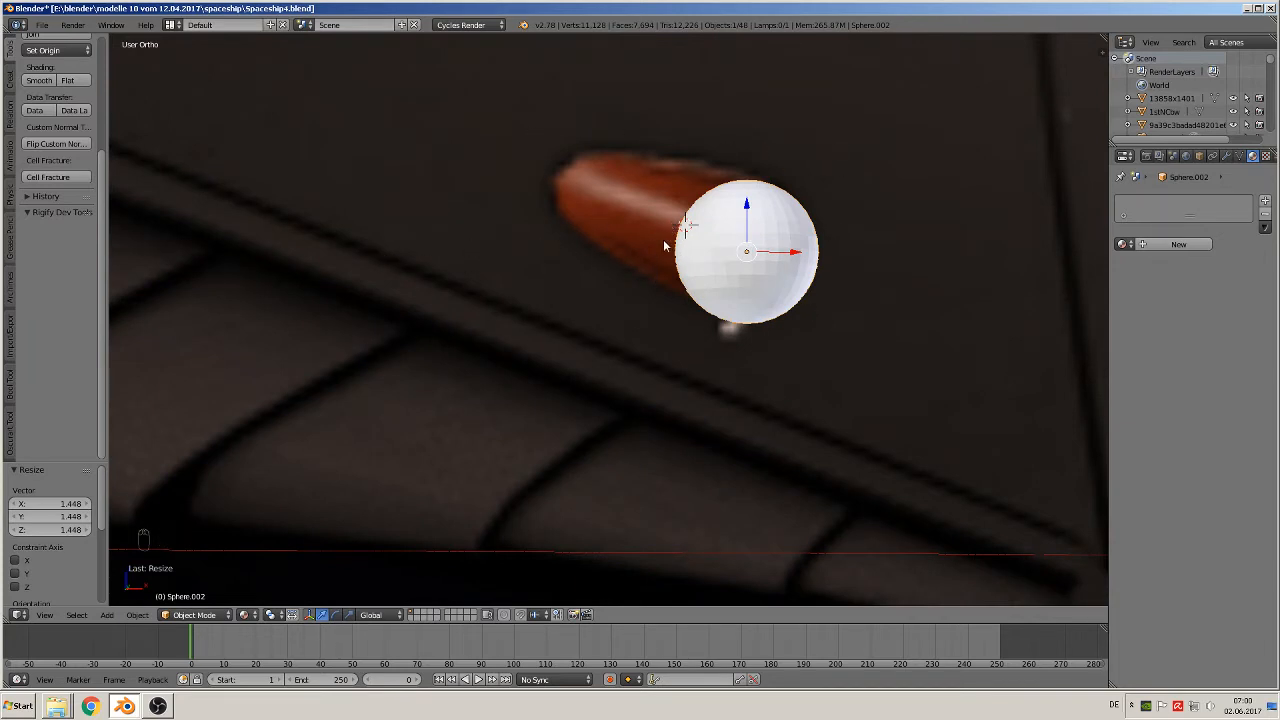
key("Tab")
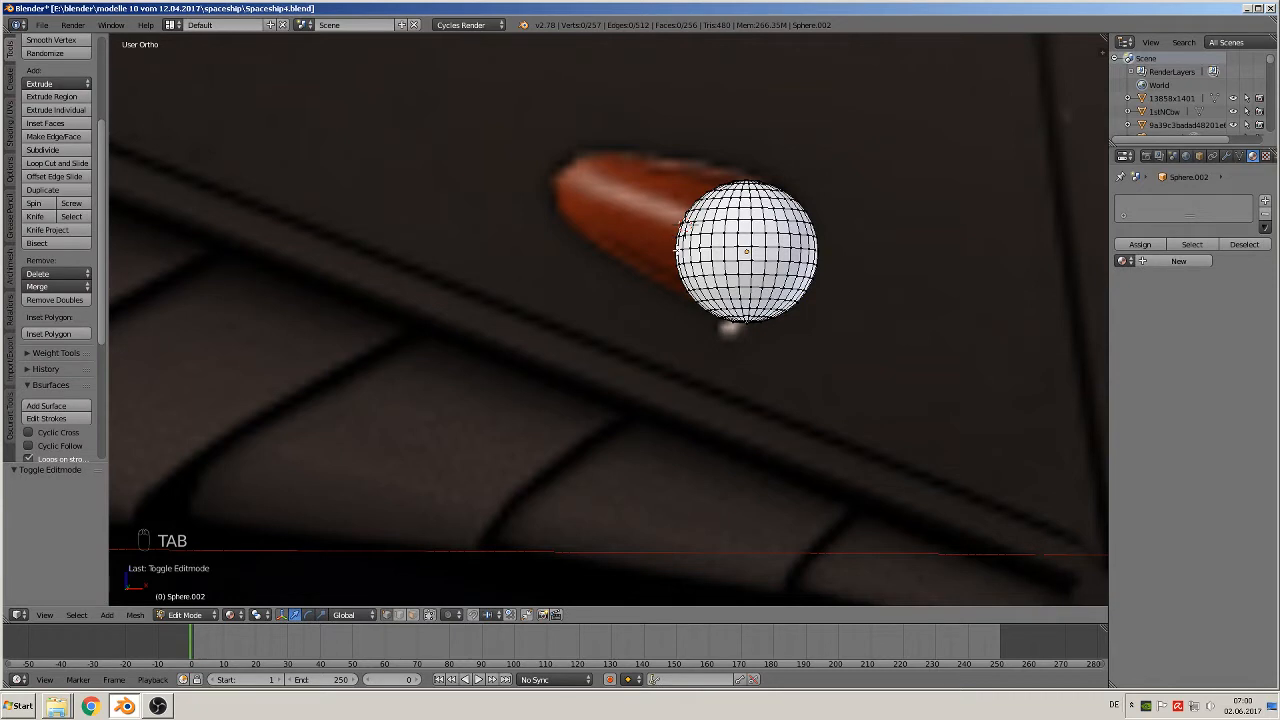
right_click(677, 250)
scroll(718, 292, "up", 4)
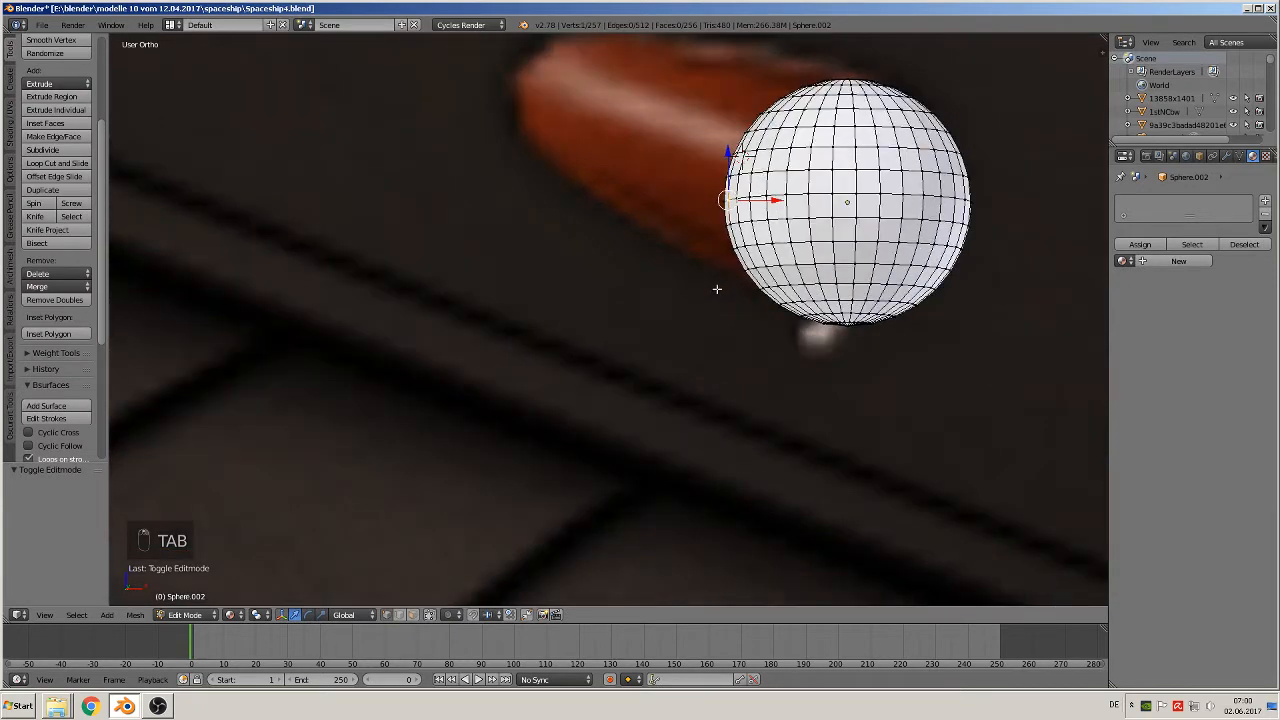
scroll(737, 316, "down", 3)
scroll(737, 316, "down", 1)
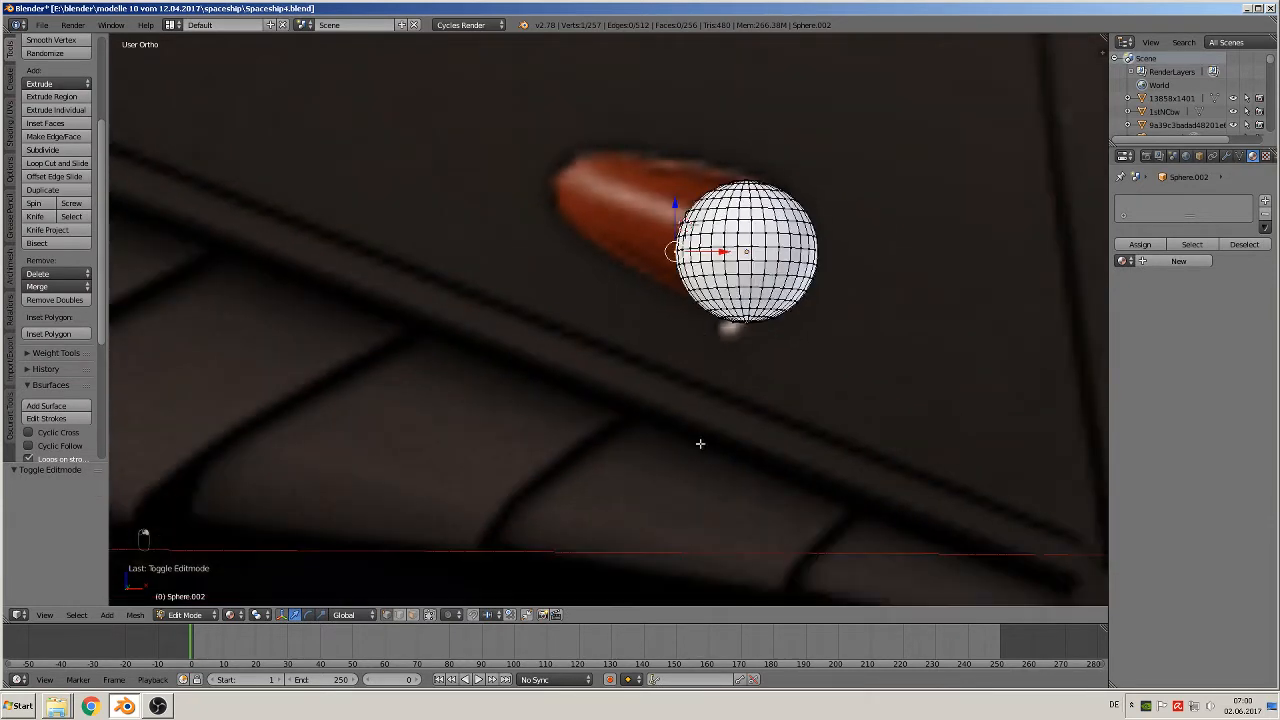
left_click(455, 618)
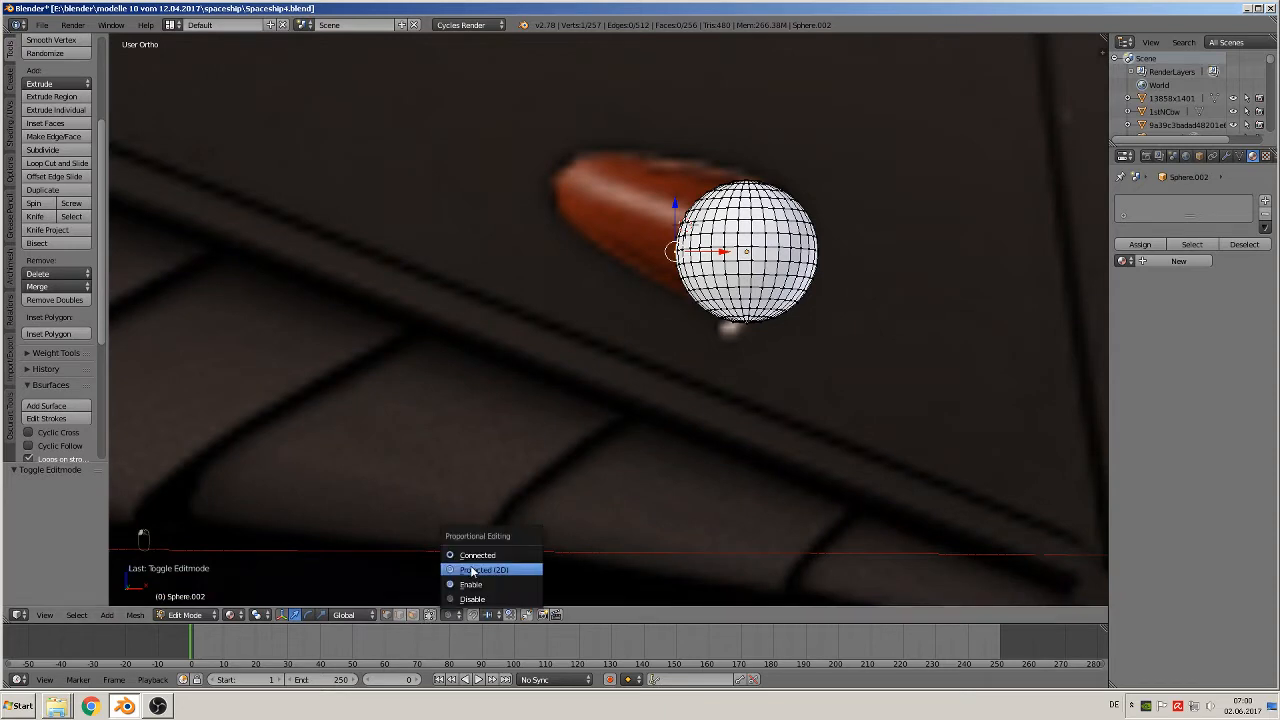
left_click(471, 566)
scroll(489, 533, "down", 4)
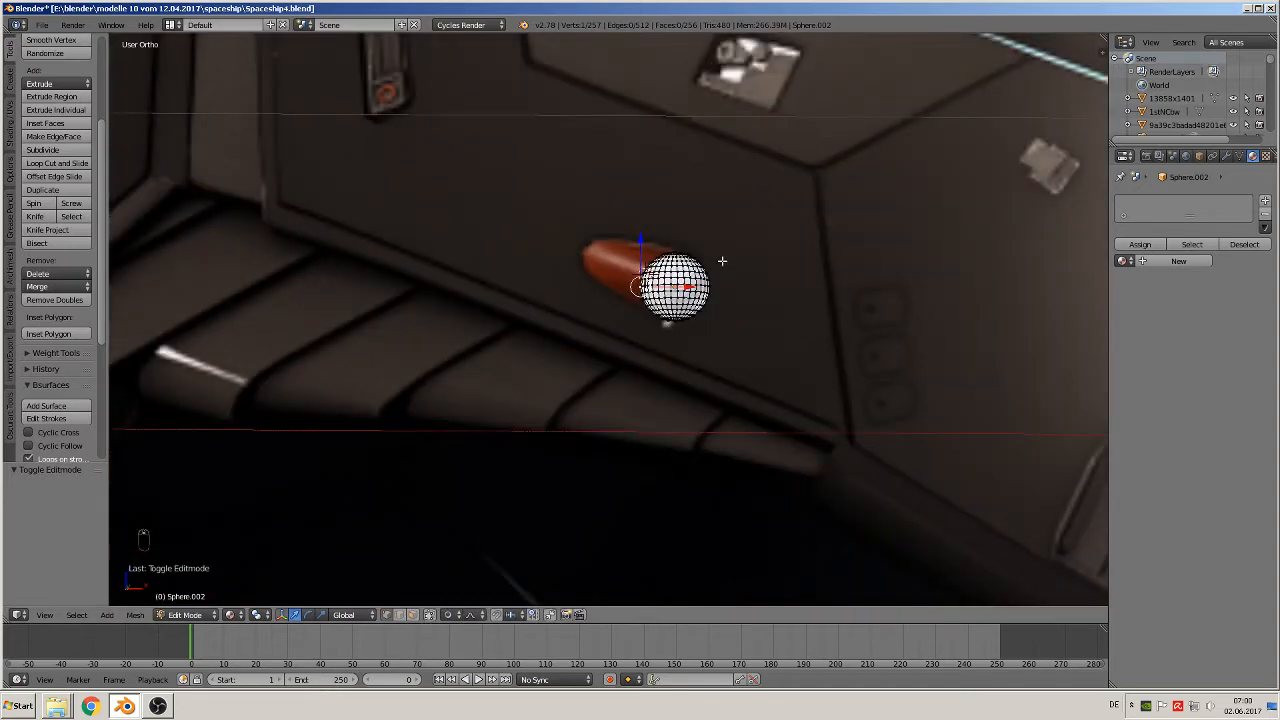
Pull the selected vertex outward about 0.012 along negative X with a proportional size of 0.02, forming a teardrop
key("g")
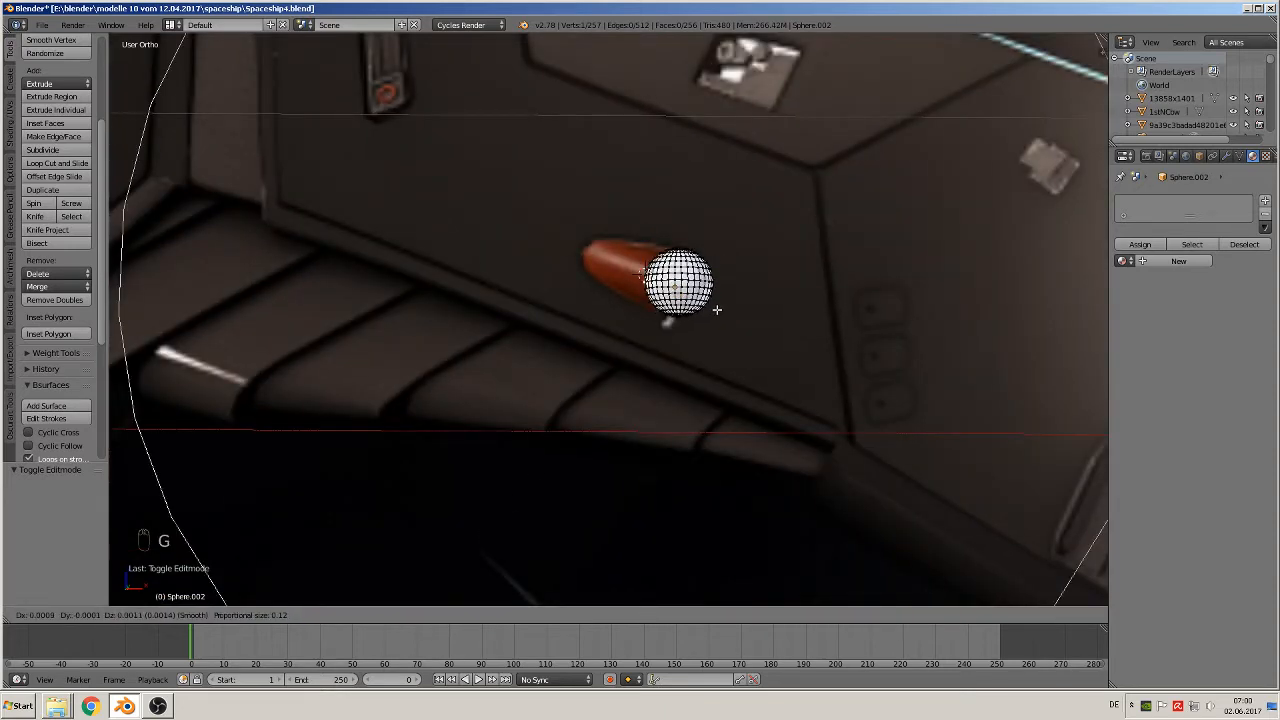
scroll(715, 311, "up", 5)
scroll(714, 310, "up", 2)
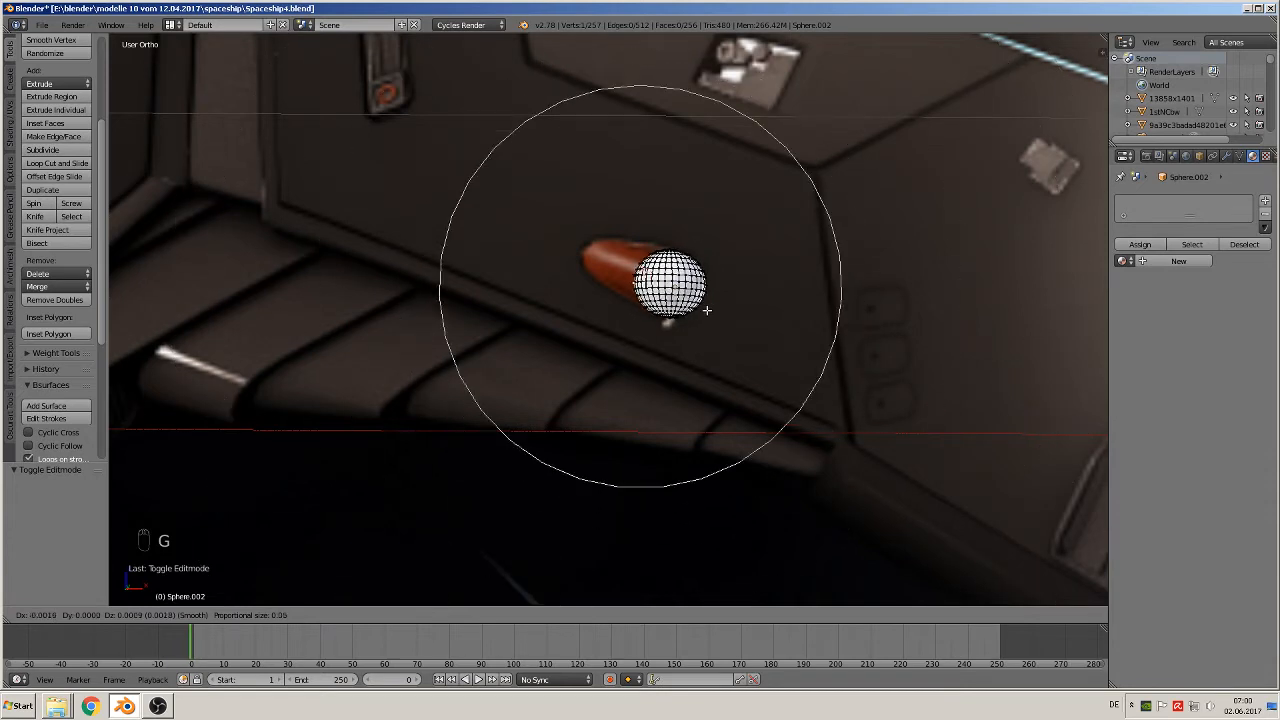
scroll(711, 313, "up", 5)
scroll(711, 313, "up", 7)
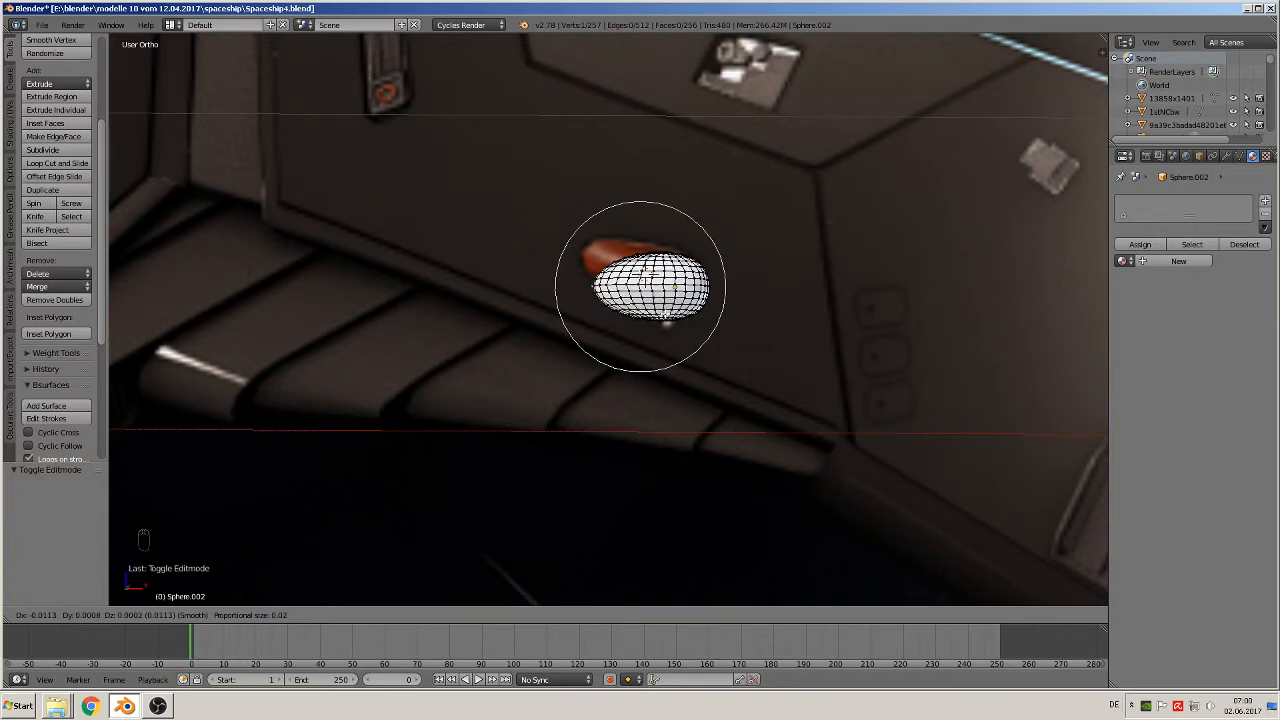
scroll(711, 313, "up", 2)
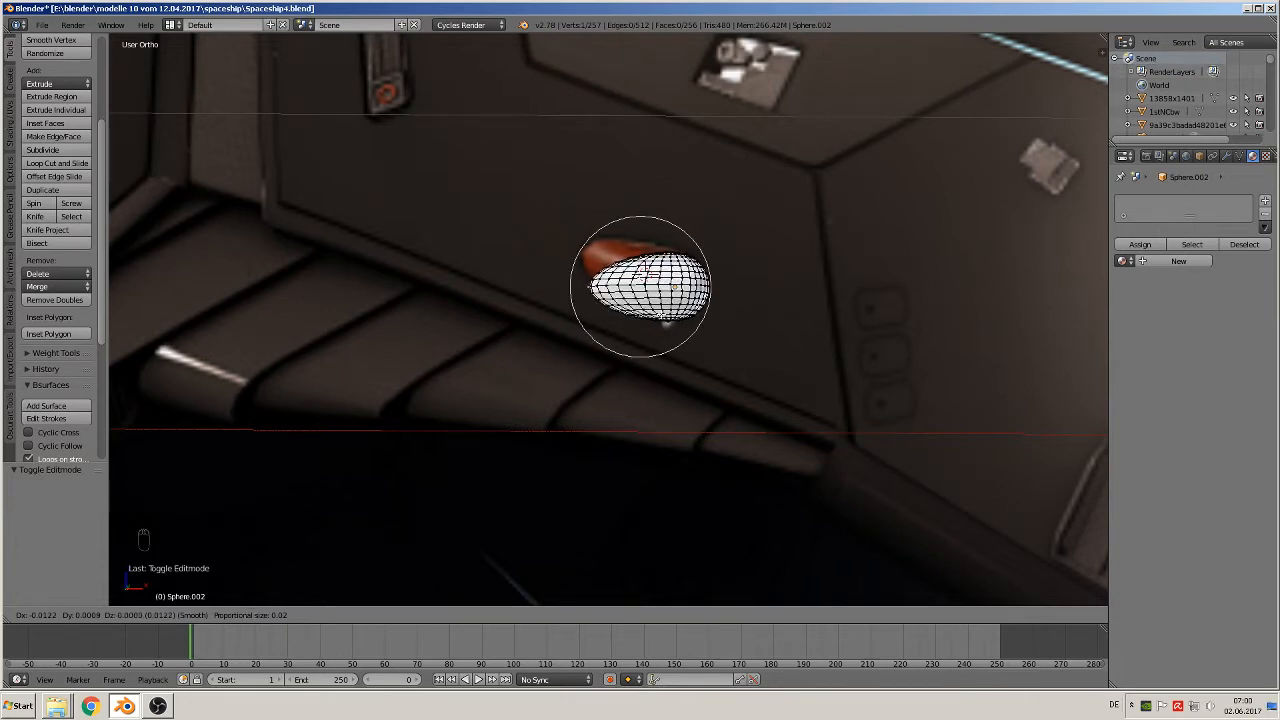
left_click(670, 321)
key("Tab")
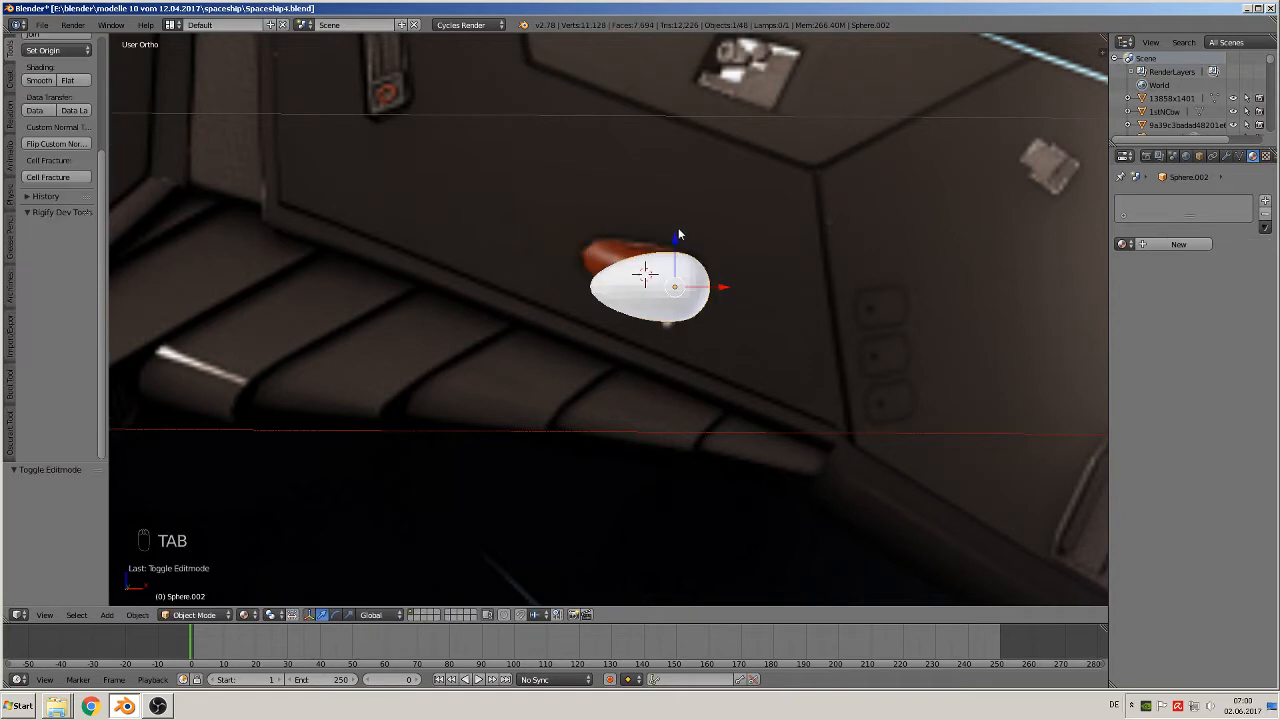
Move the teardrop about 0.018 down along Z, below the orange detail, and scale it by 1.02 along X
left_click_drag(678, 235, 690, 332)
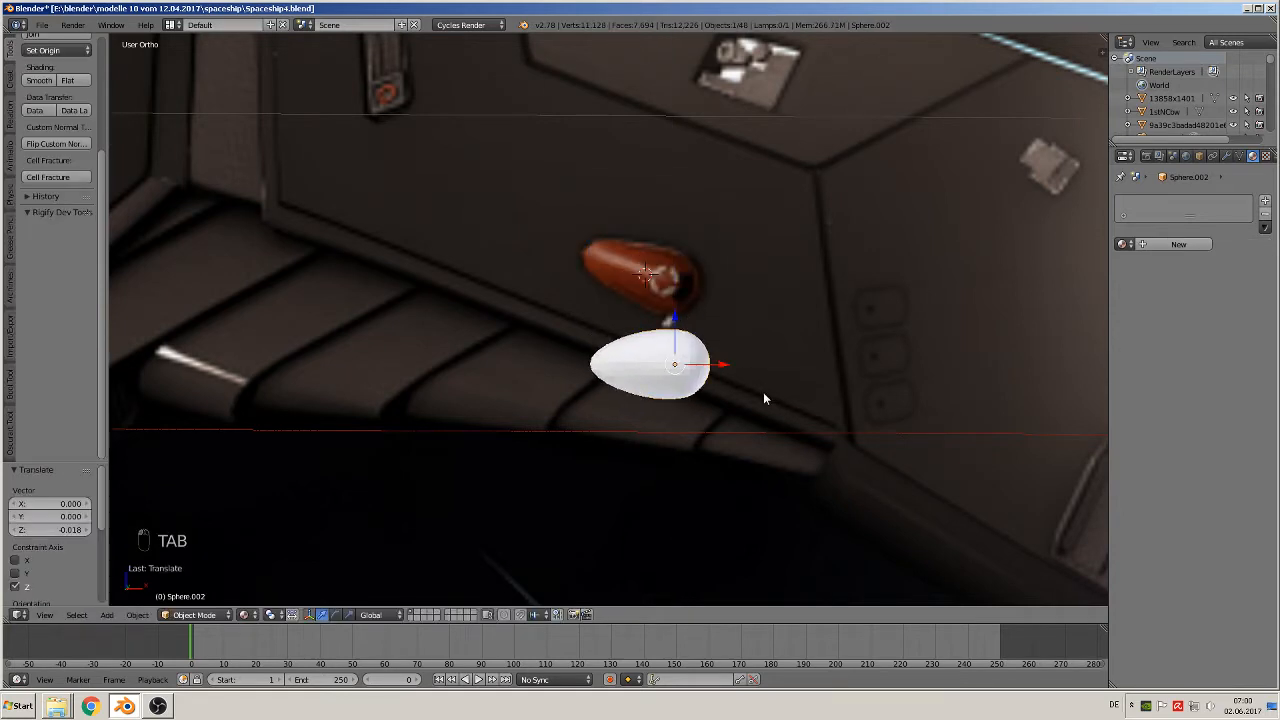
key("s")
key("x")
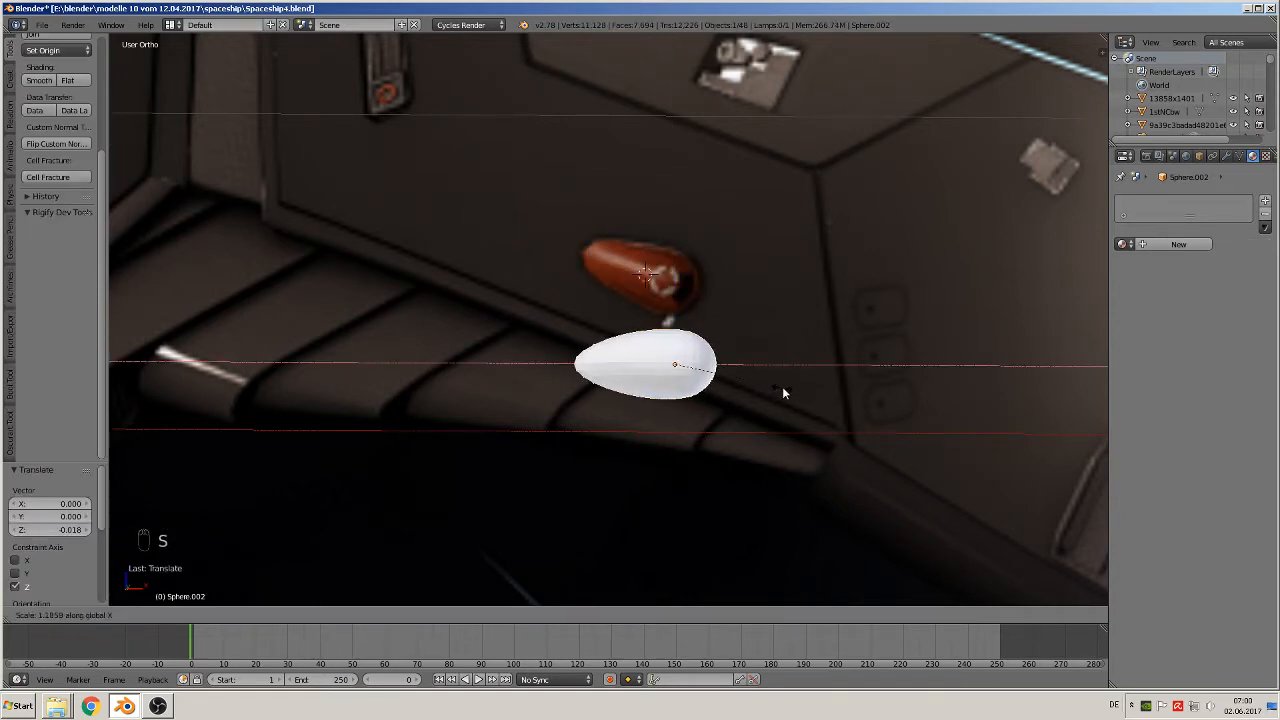
left_click(767, 388)
Scale the teardrop uniformly by about 1.11, and flatten it to about 0.84 along Z
key("s")
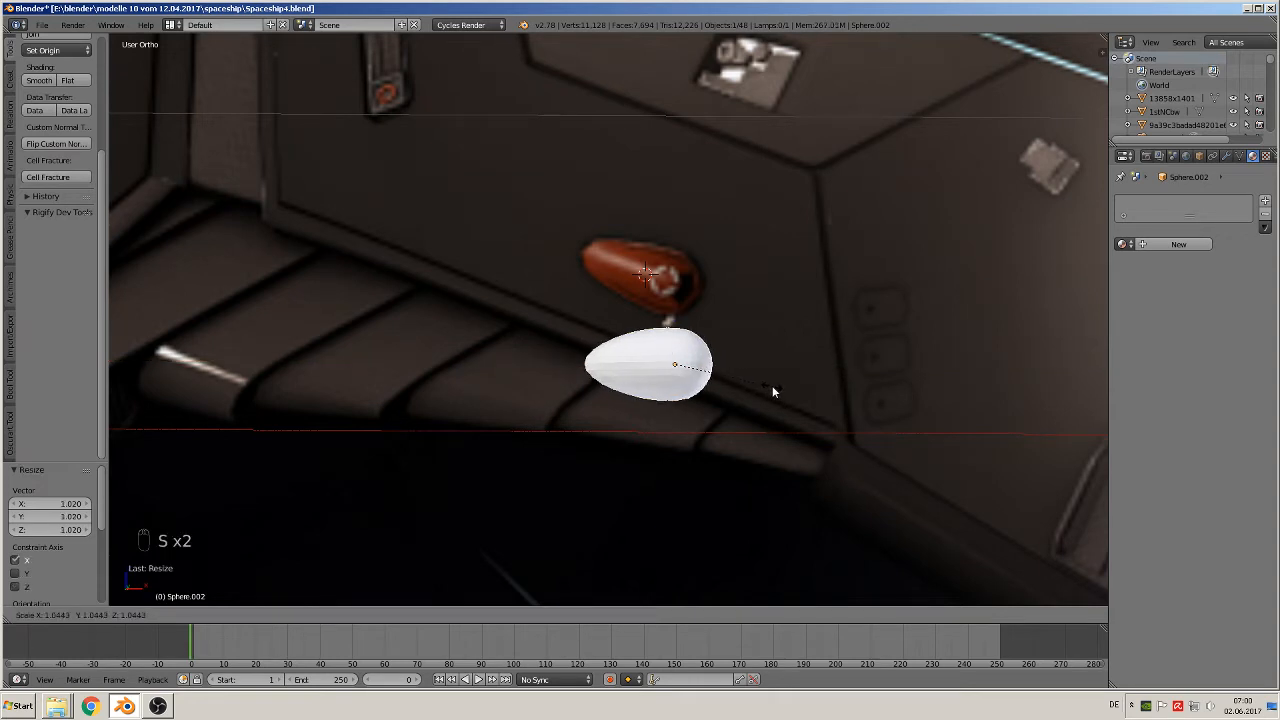
left_click(778, 386)
key("s")
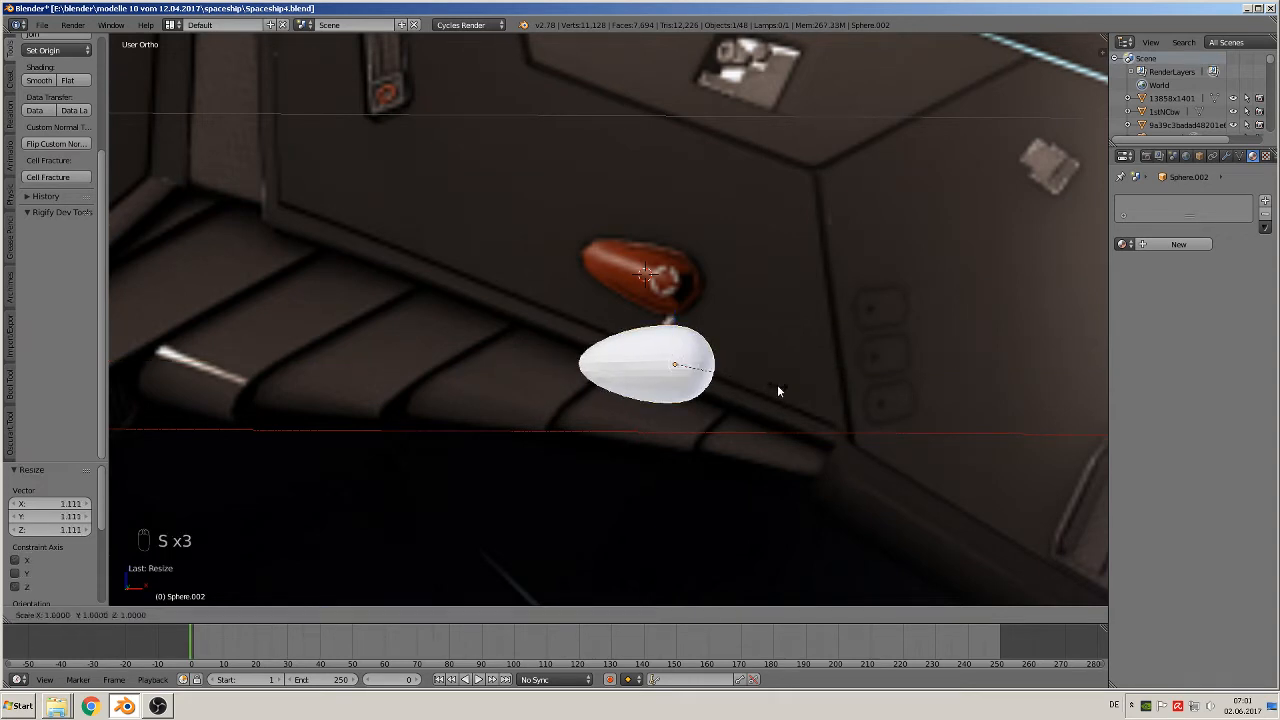
key("z")
left_click(761, 380)
Scale the teardrop to about 0.98 along X and shade it smooth
scroll(761, 380, "up", 1)
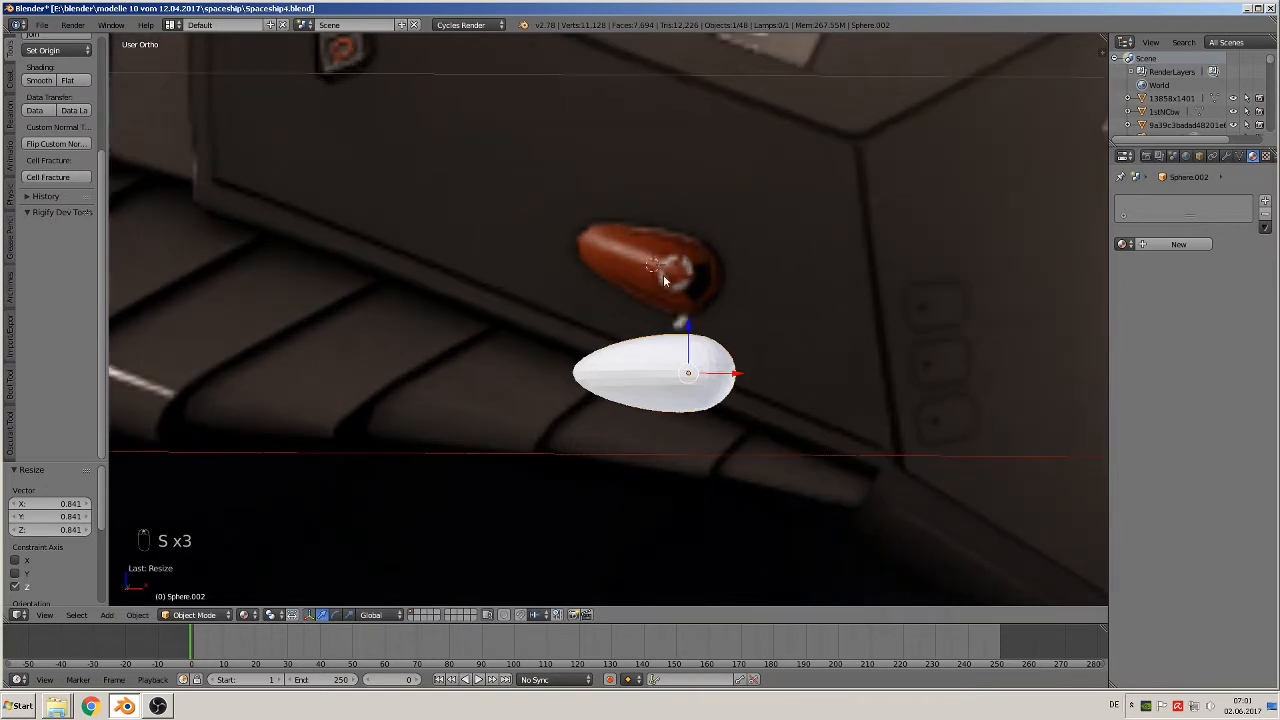
key("s")
key("x")
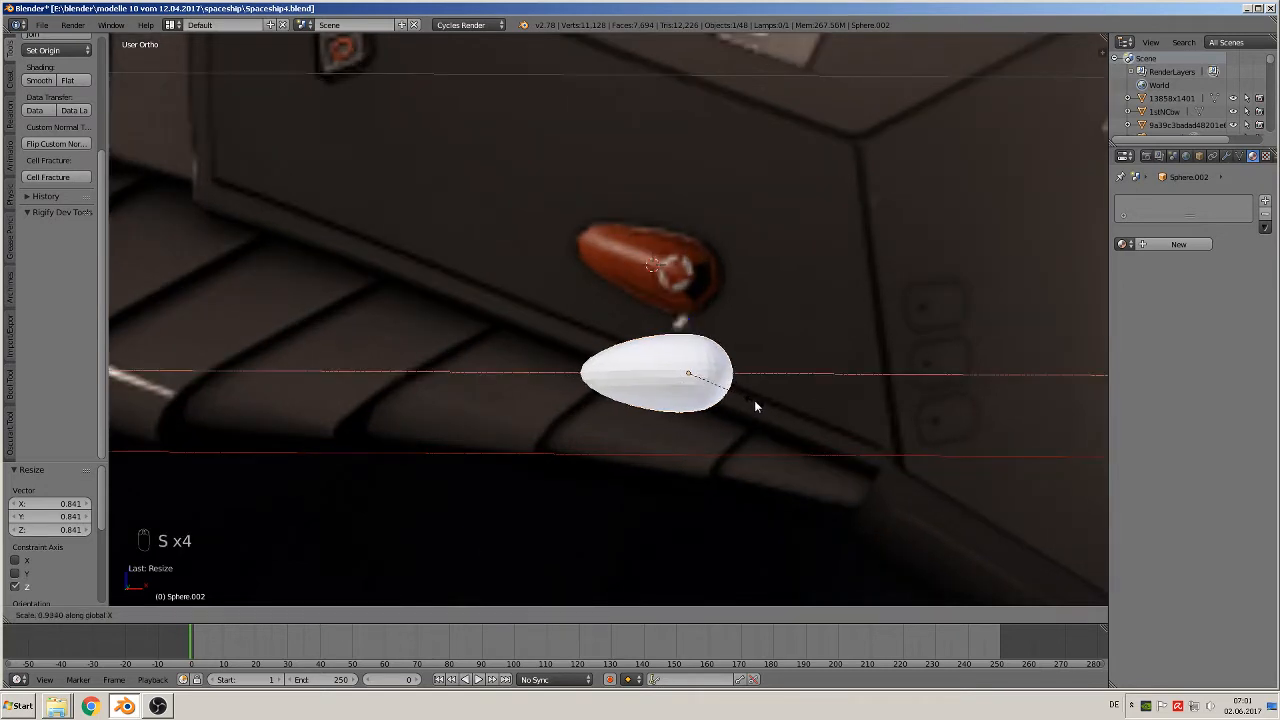
left_click(758, 400)
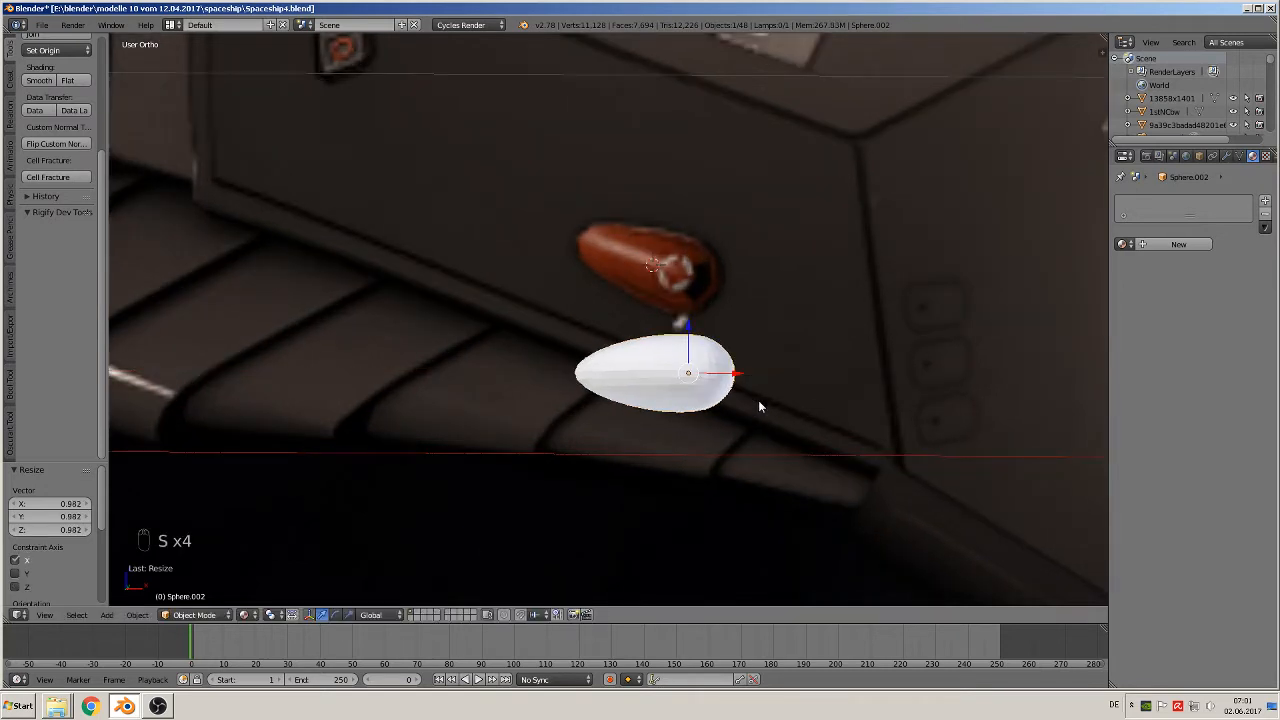
left_click(39, 80)
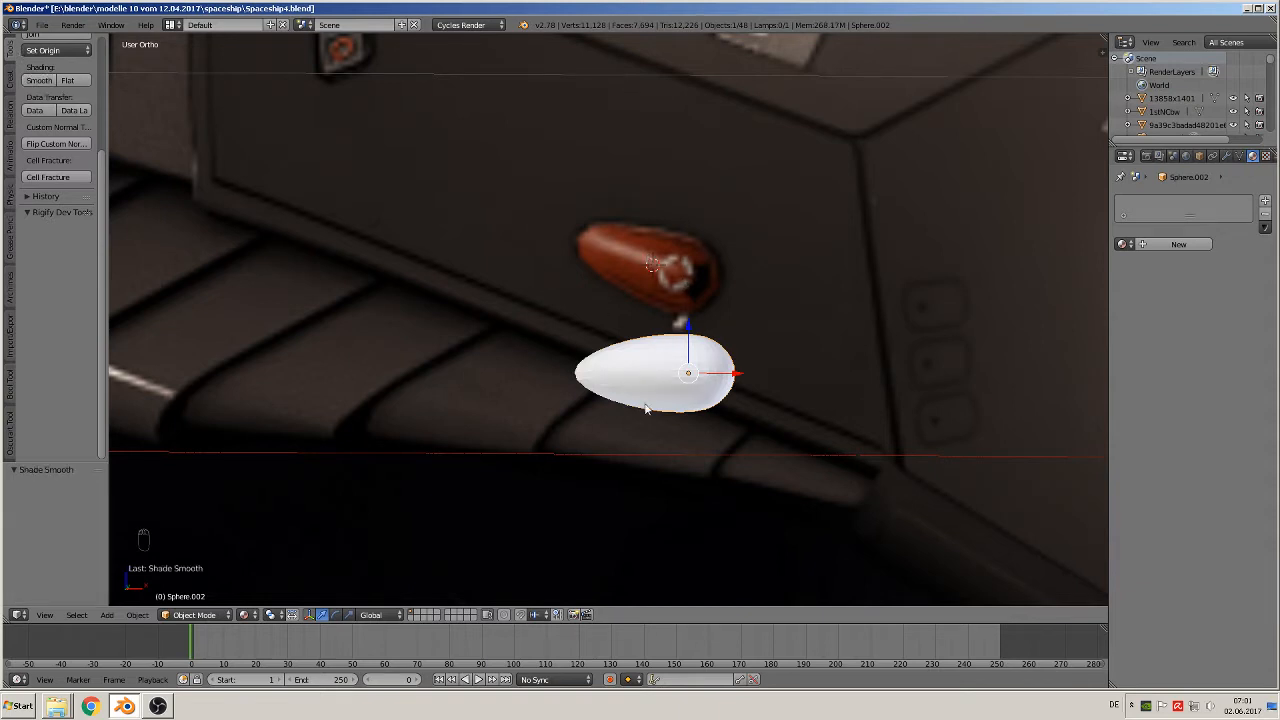
scroll(645, 408, "down", 4)
middle_click_drag(752, 447, 492, 417, "shift")
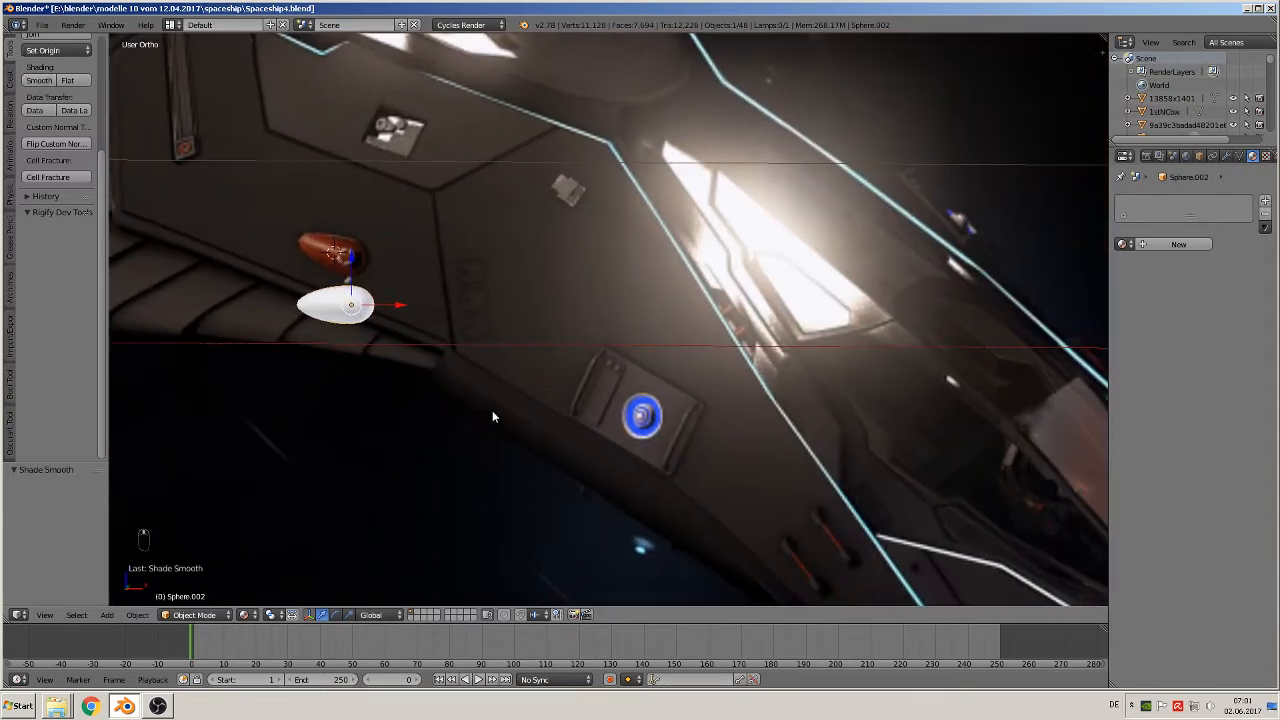
key("a")
Examine the small fitting on the hull panel in the bright and dark spaceship reference images
middle_click_drag(614, 287, 589, 349, "shift")
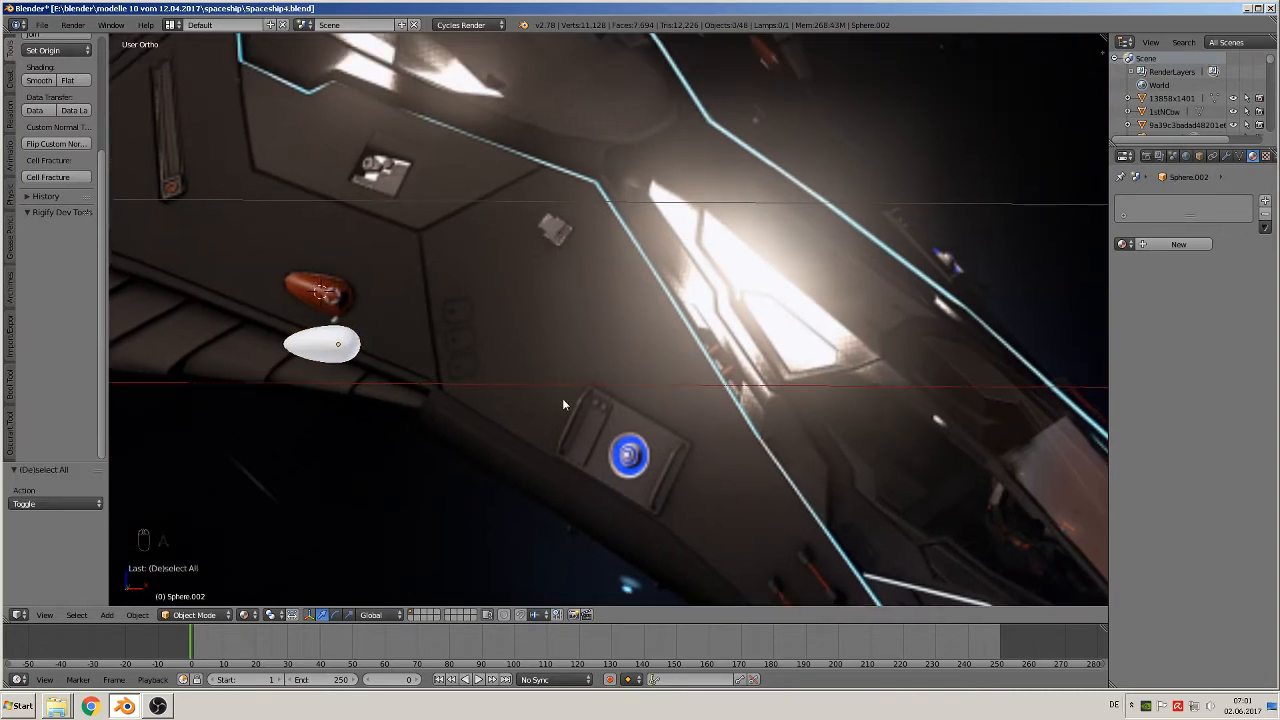
scroll(563, 404, "down", 10)
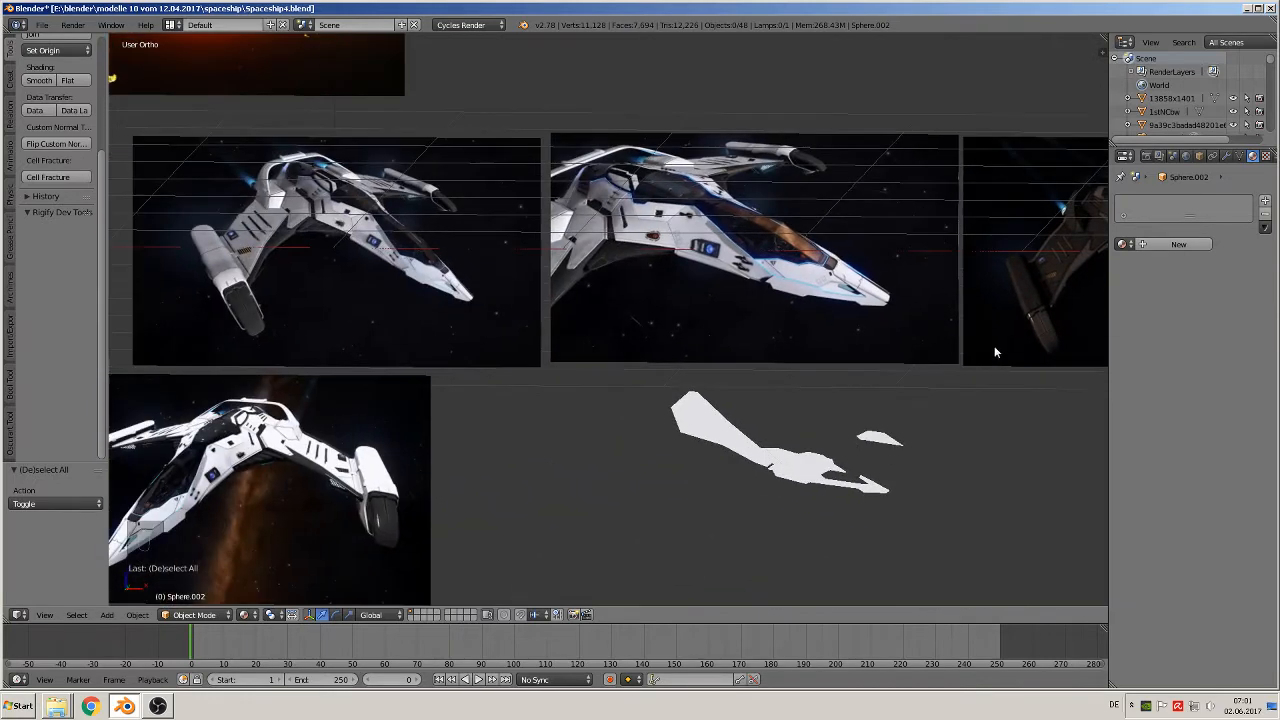
scroll(797, 378, "up", 8)
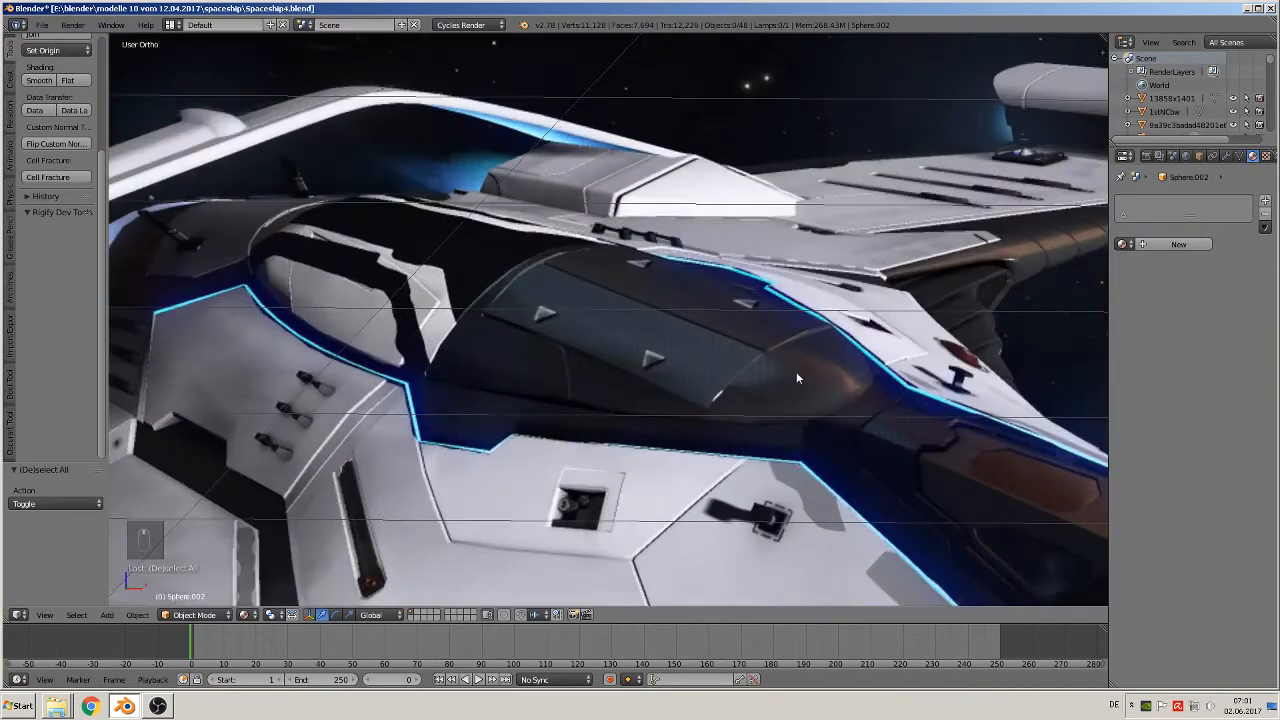
middle_click_drag(870, 393, 653, 256, "shift")
scroll(651, 320, "up", 2)
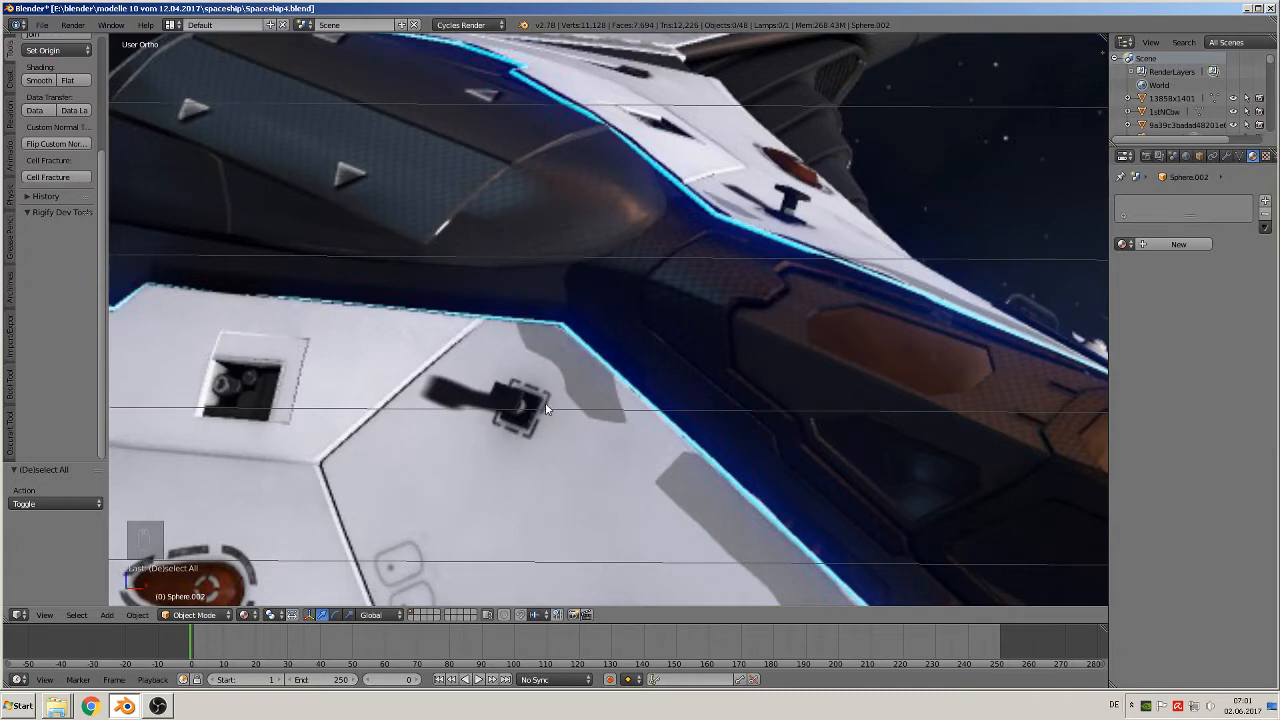
scroll(802, 234, "down", 10)
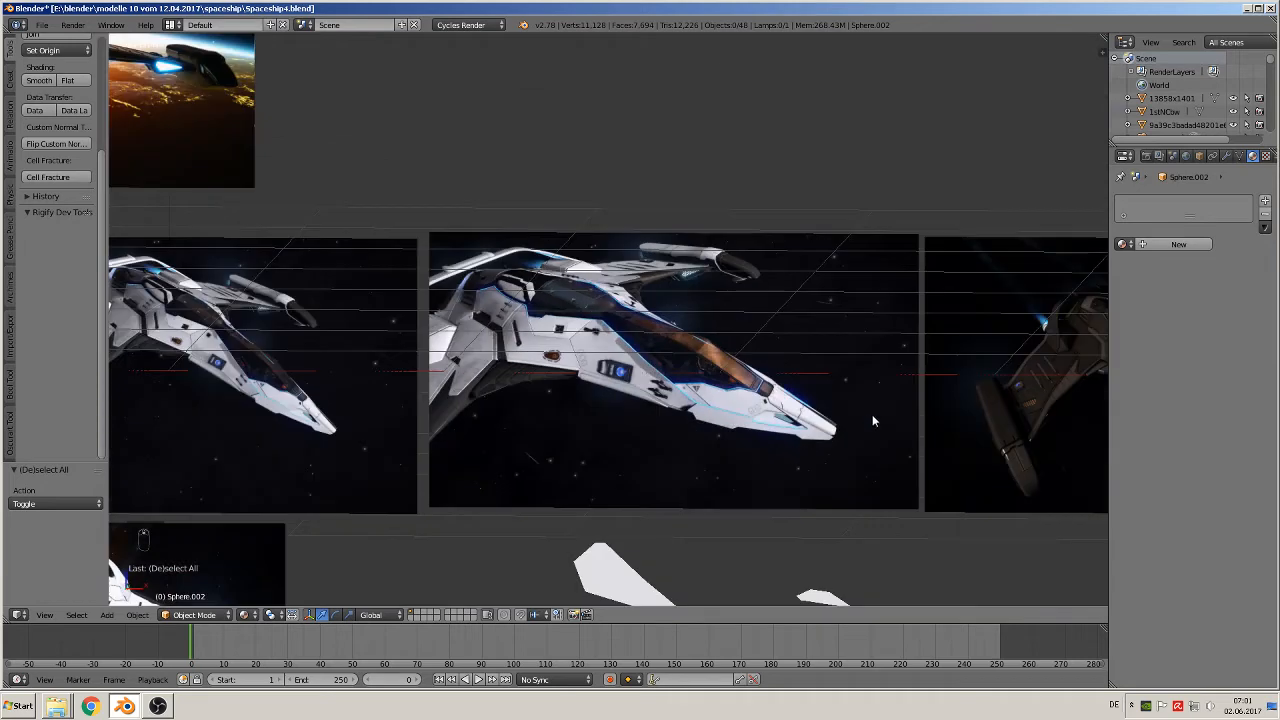
middle_click_drag(872, 414, 335, 364, "shift")
scroll(409, 370, "up", 8)
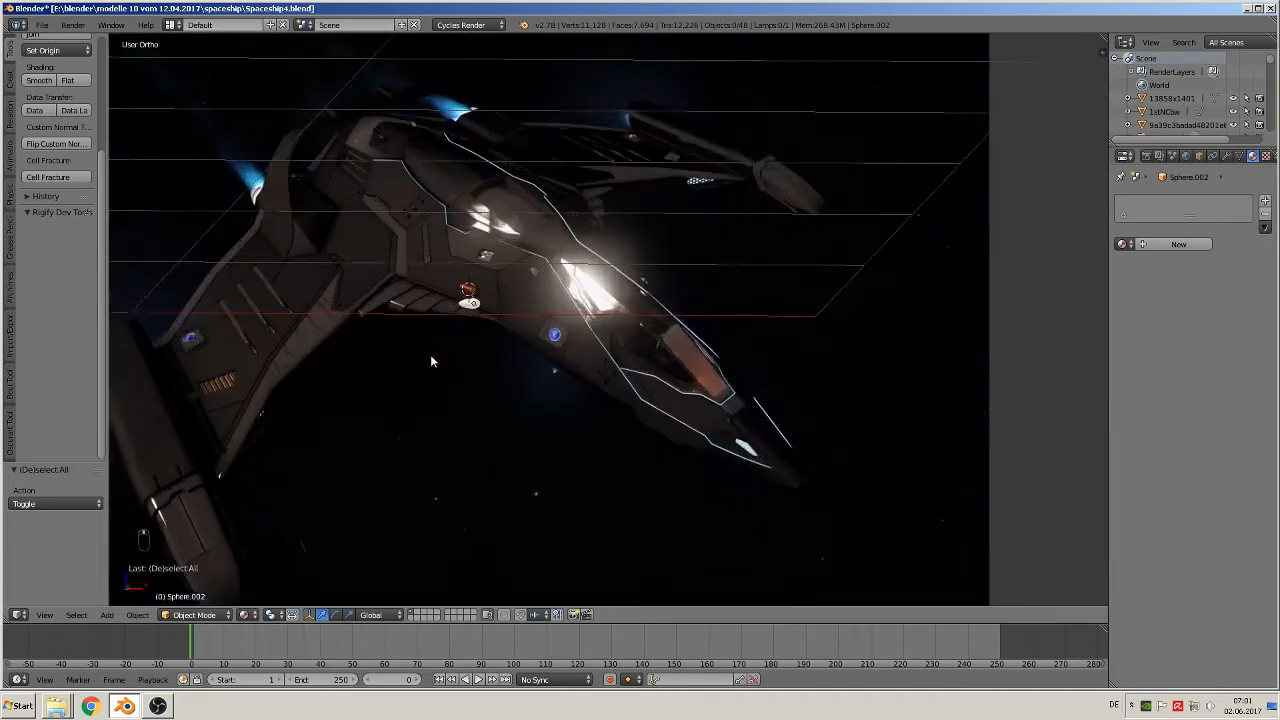
scroll(596, 448, "up", 3)
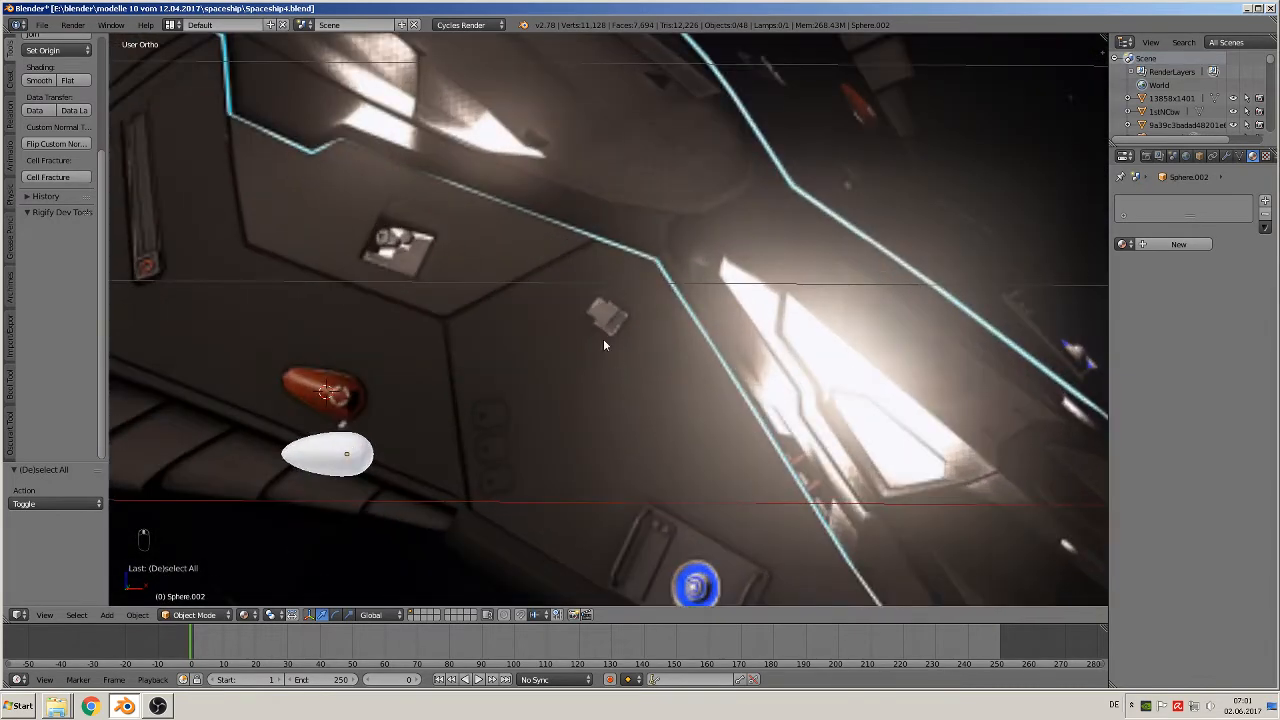
Add a cube just below the small grey hull fitting, scale it by about -0.009 and shrink it again by roughly half
left_click(109, 615)
mouse_move(124, 598)
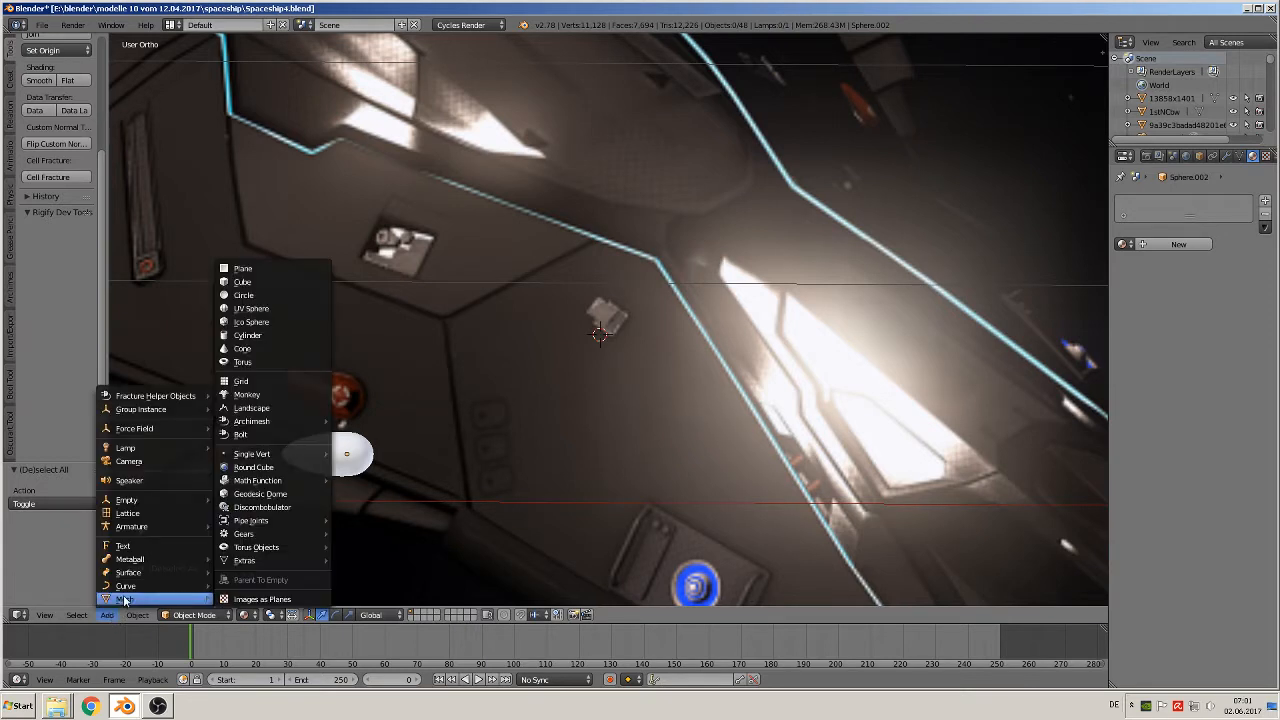
left_click(258, 283)
key("s")
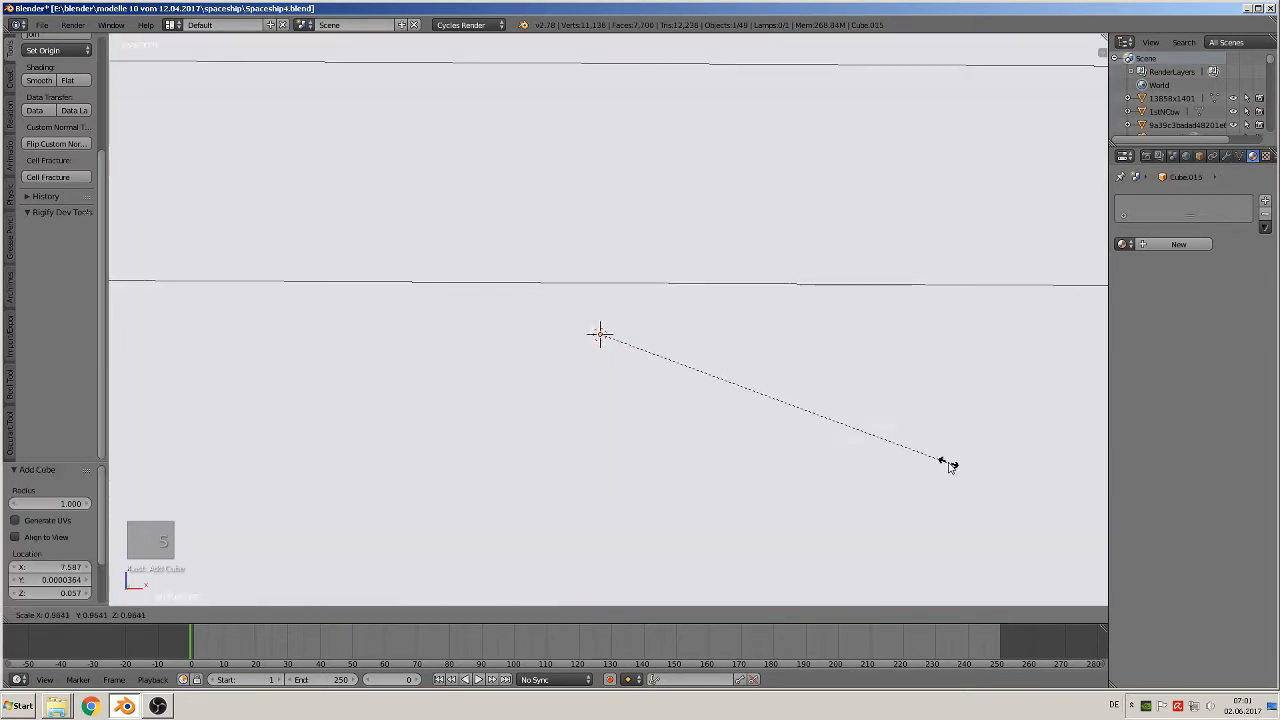
left_click(600, 338)
key("s")
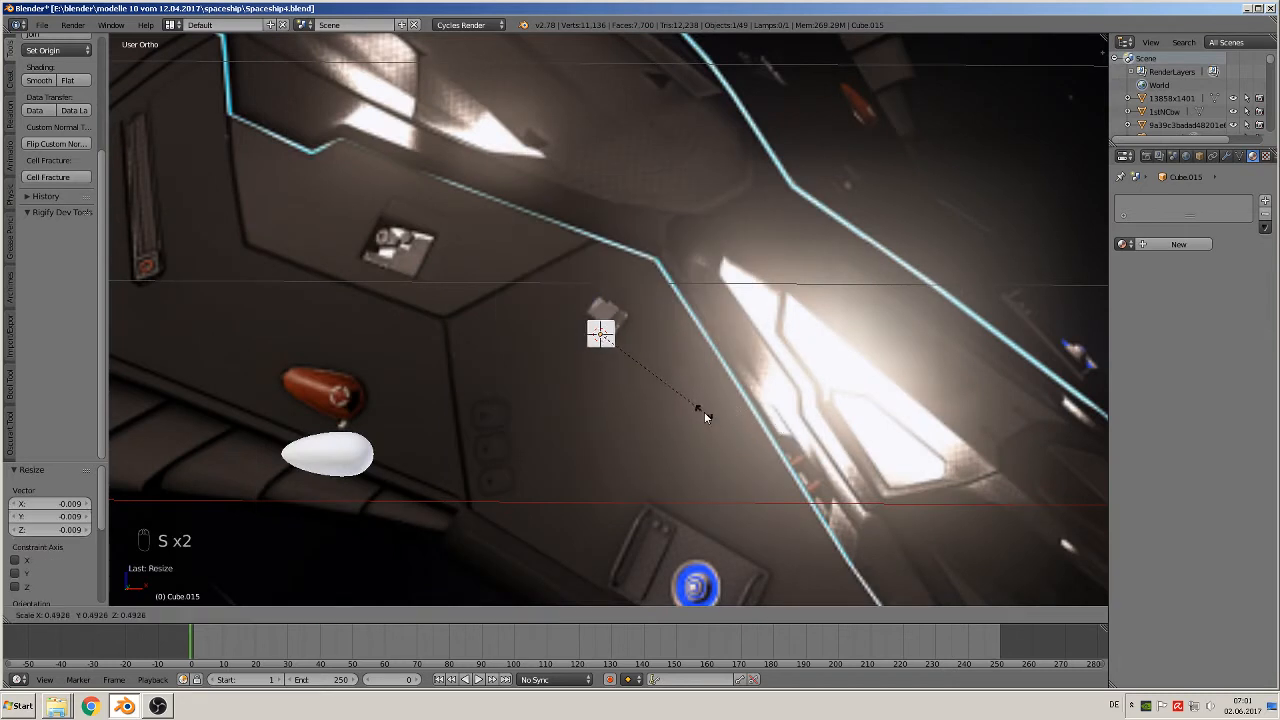
left_click(700, 408)
Move the cube about 0.009 down along Z, clear of the grey fitting, and scale it by about 1.08
left_click_drag(600, 291, 601, 320)
key("s")
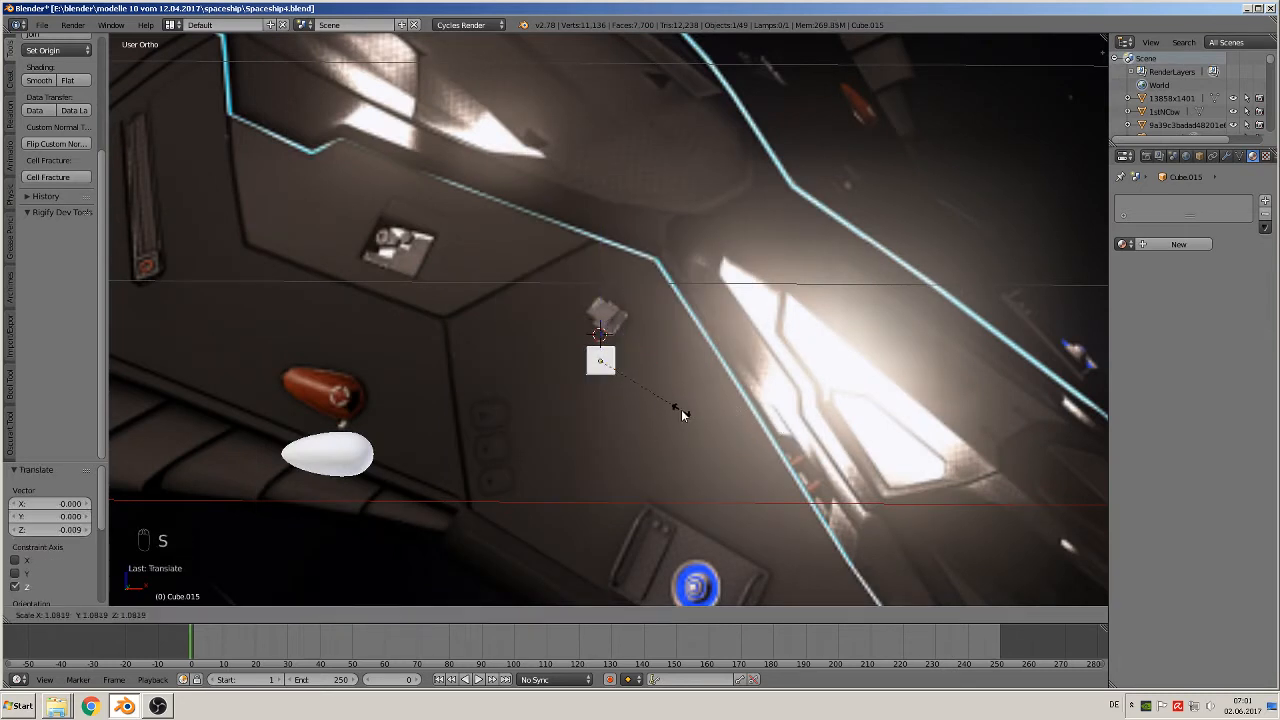
left_click(681, 409)
Flatten the cube into a slab at about 0.09 along Z, and move it along Z and about 0.012 along negative Y
key("s")
key("z")
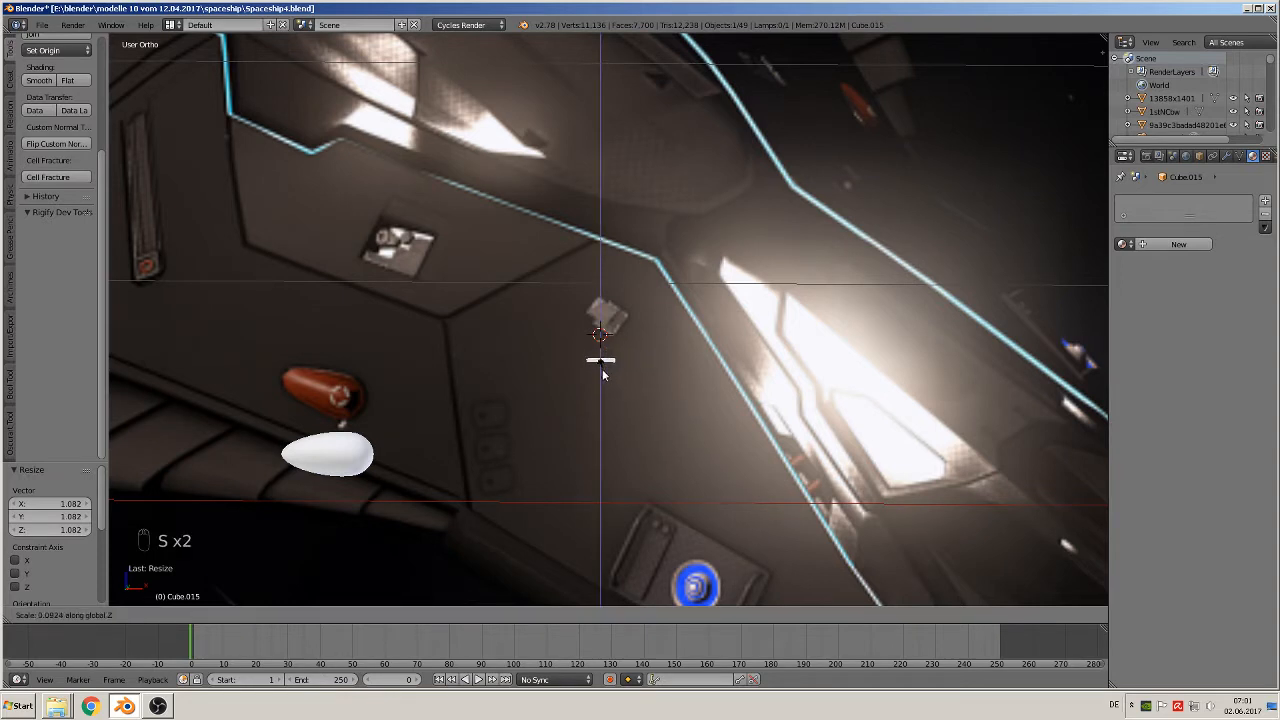
left_click(600, 316)
left_click_drag(600, 316, 600, 369)
middle_click_drag(615, 420, 699, 492)
left_click_drag(582, 423, 595, 440)
key("KP_Decimal")
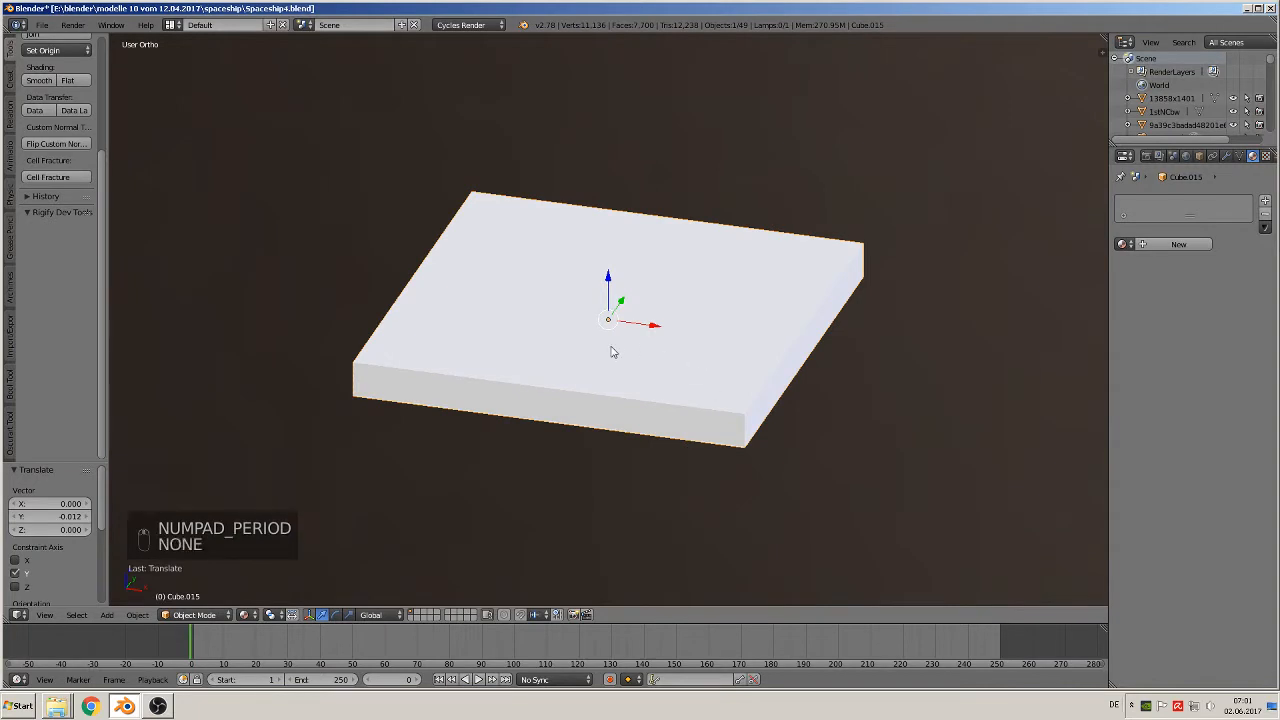
With proportional editing disabled and selection limited to visible geometry, select the slab's top face in face select mode
key("Tab")
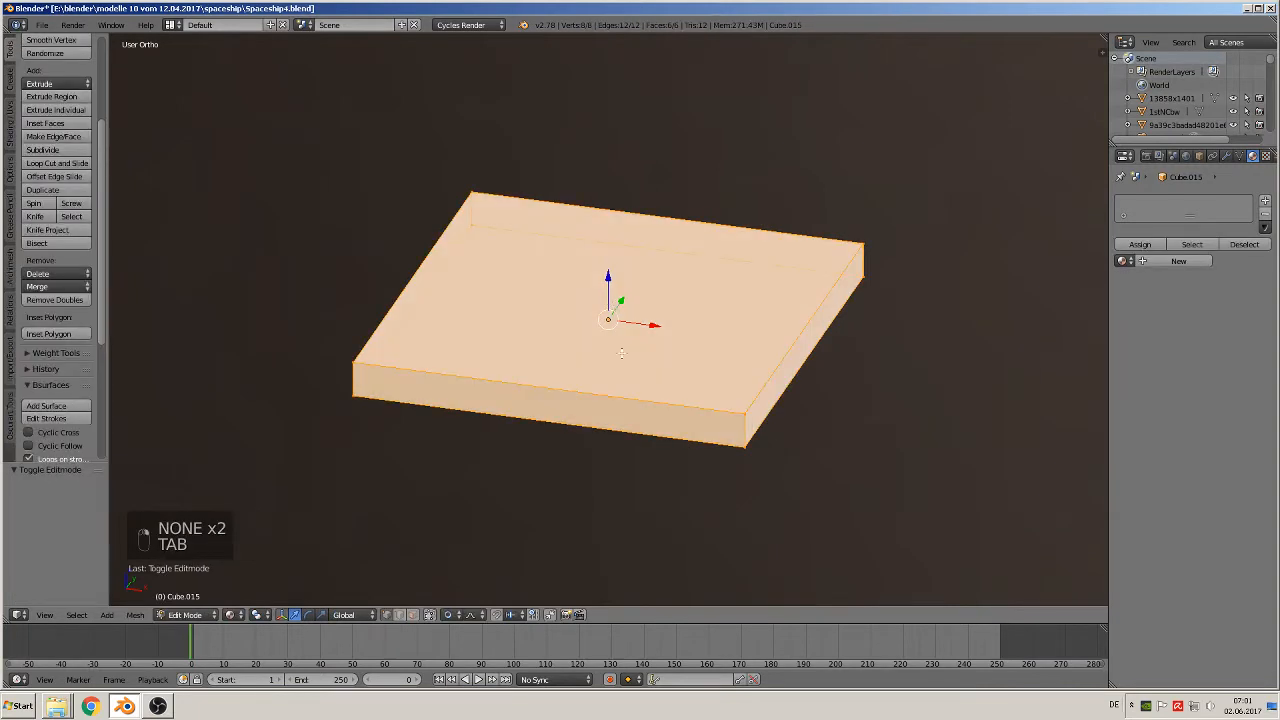
left_click(414, 617)
right_click(597, 333)
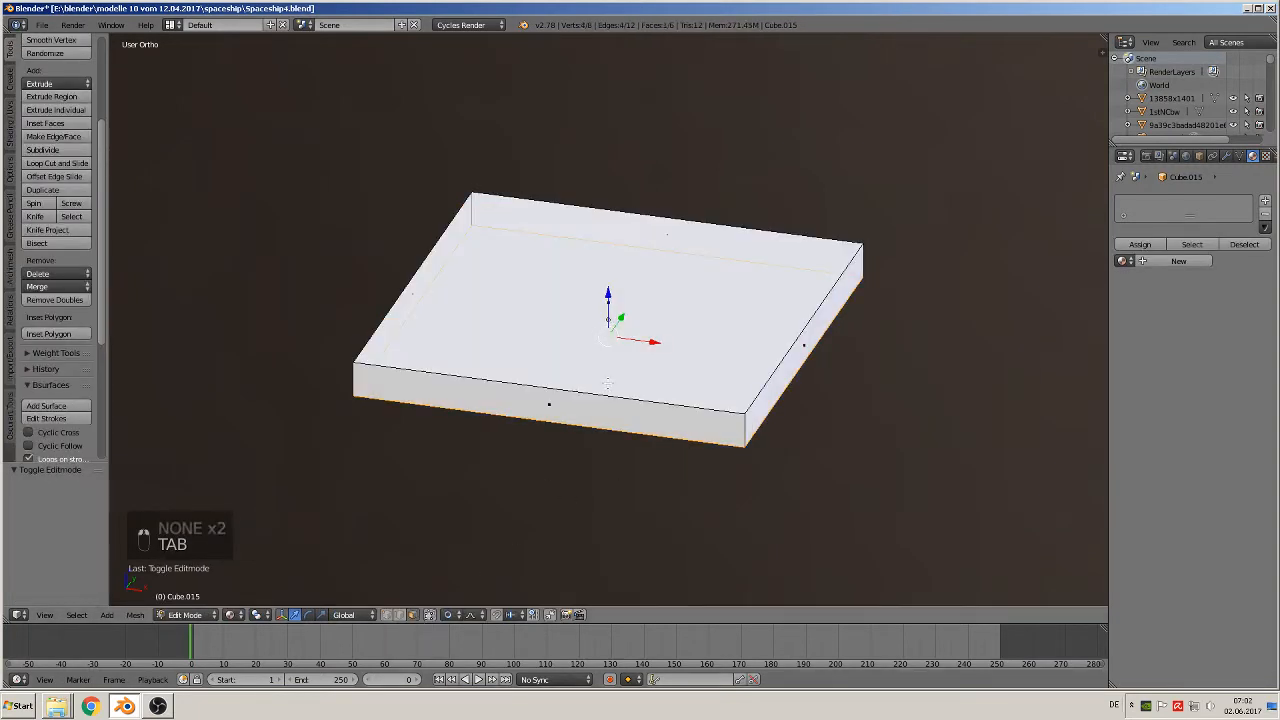
left_click(450, 615)
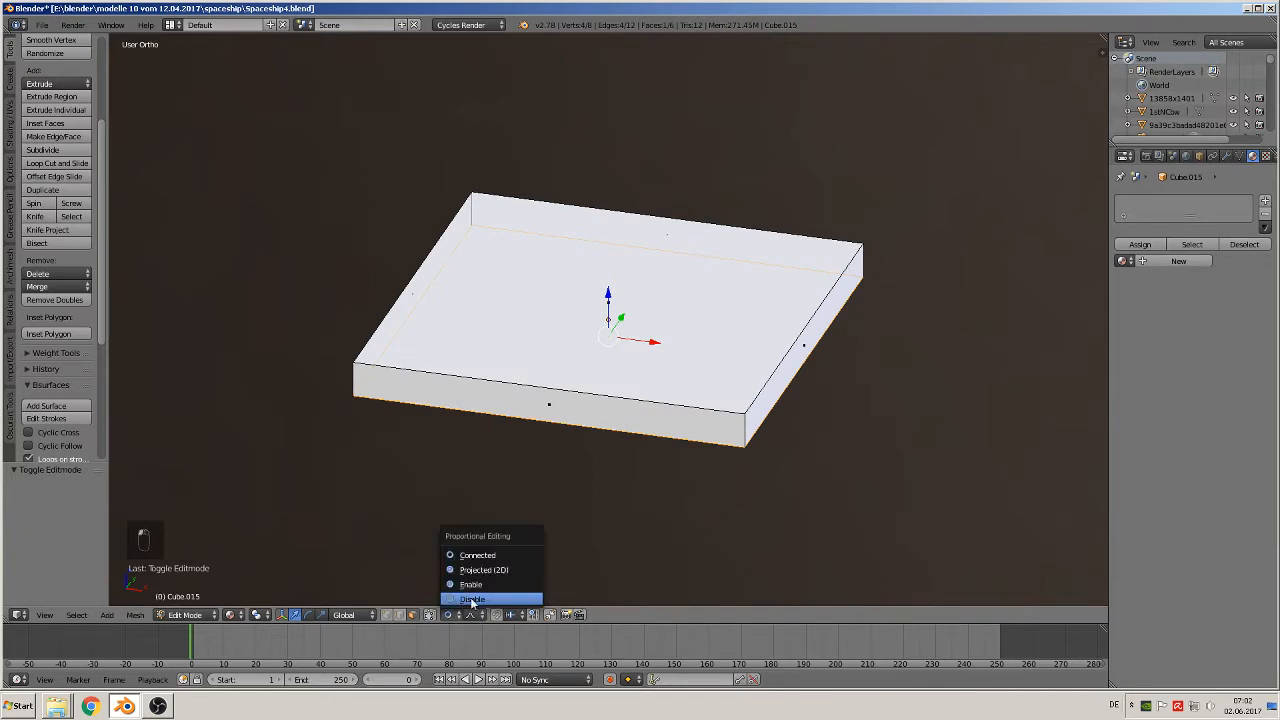
left_click(472, 599)
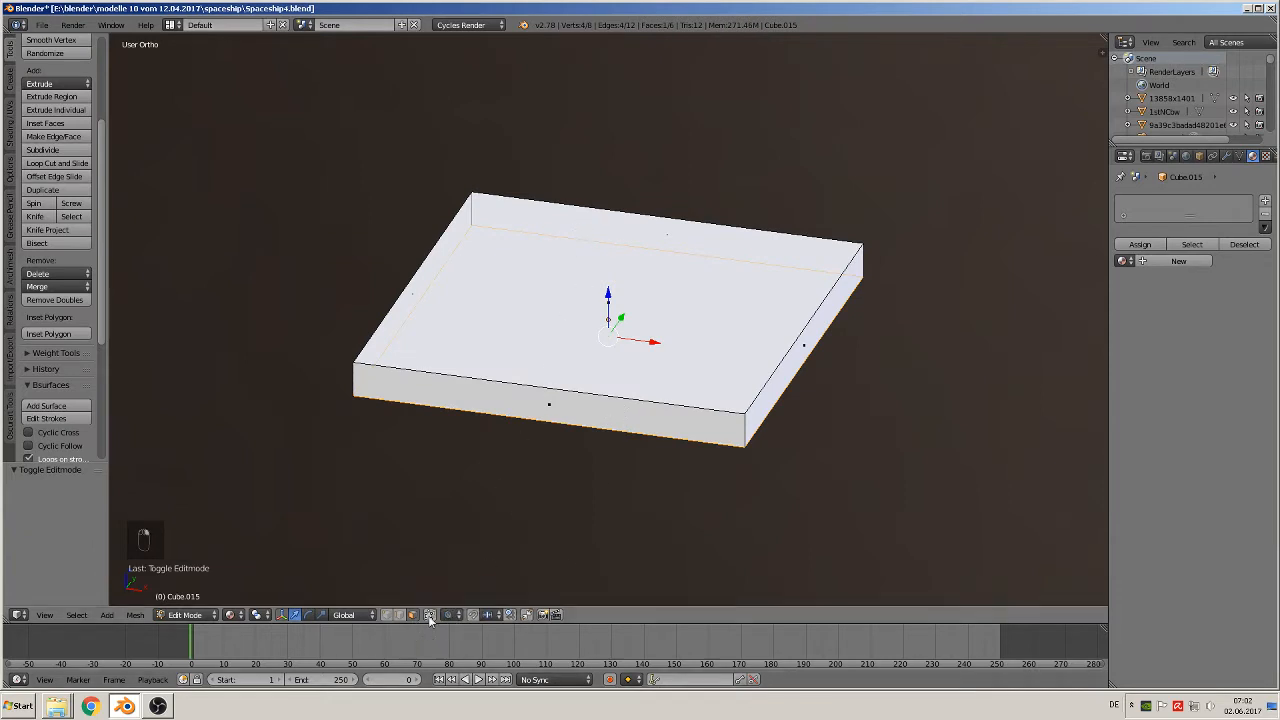
right_click(628, 345)
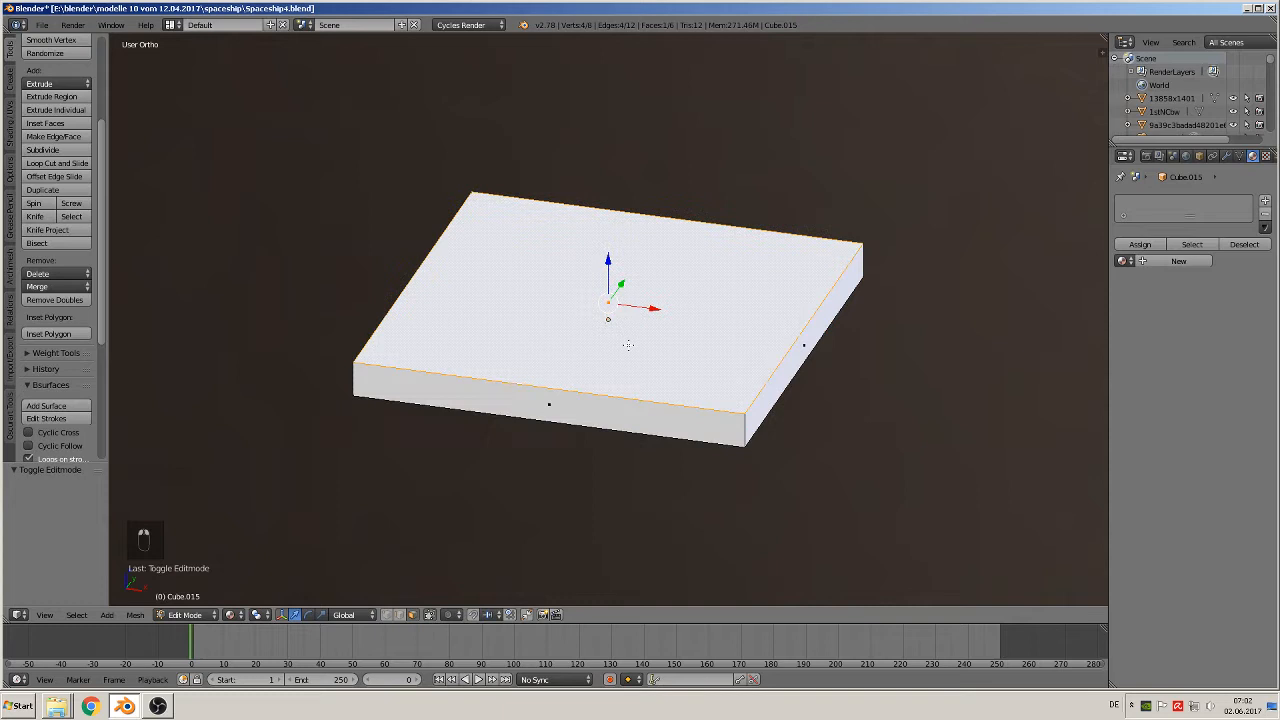
Extrude the slab's top face in place and scale the new face to 0.37
key("e")
right_click(789, 523)
key("s")
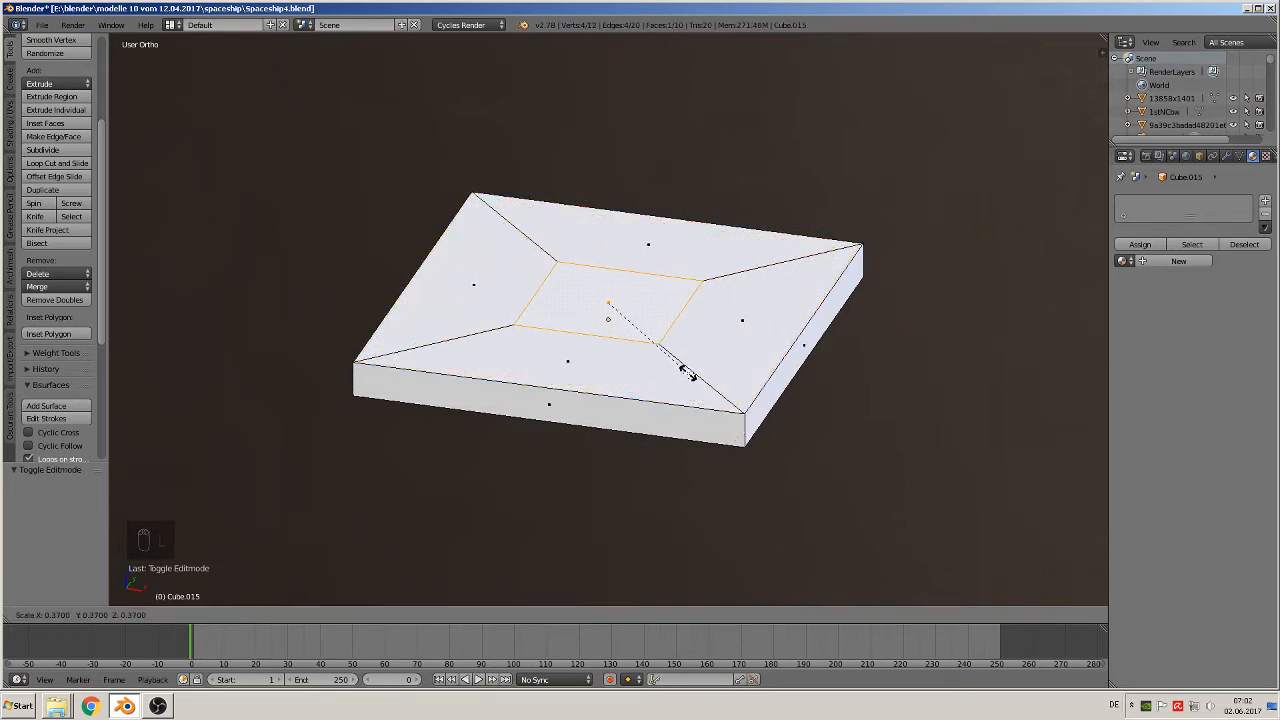
left_click(688, 373)
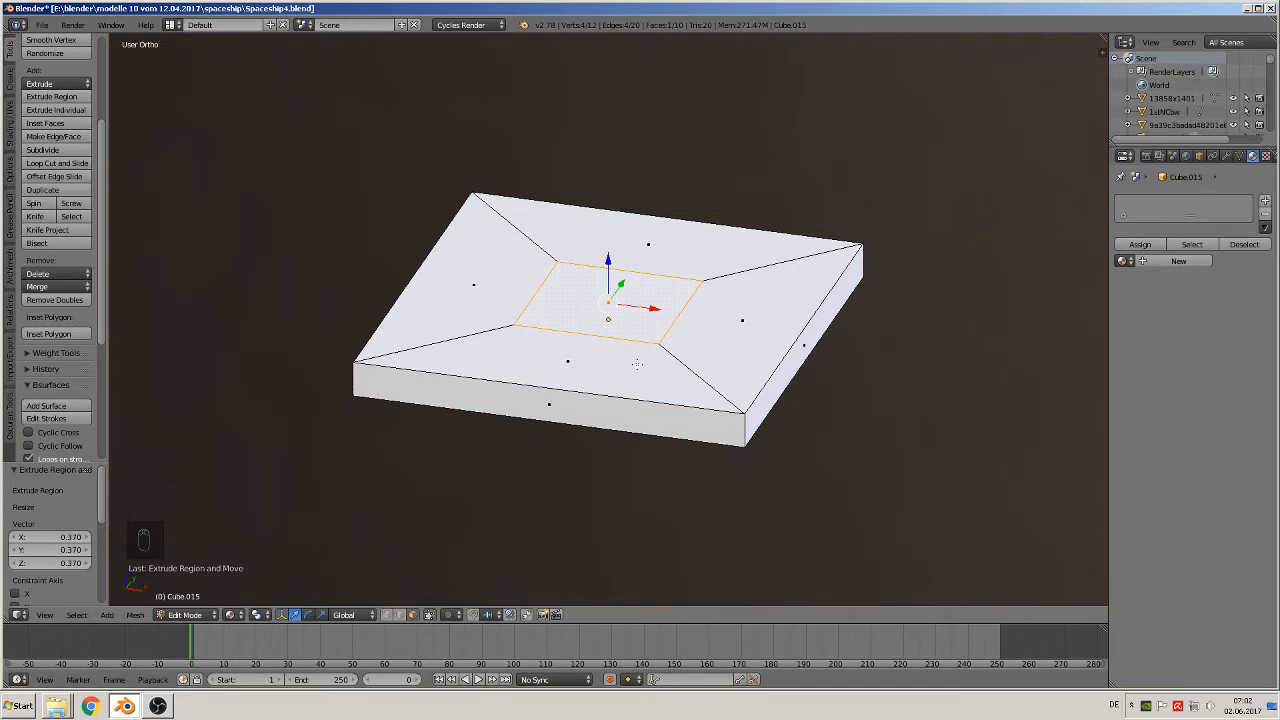
Extrude the central face about 0.00017 down along Z, and extrude it again in place scaled to about 0.946
key("e")
right_click(633, 365)
key("e")
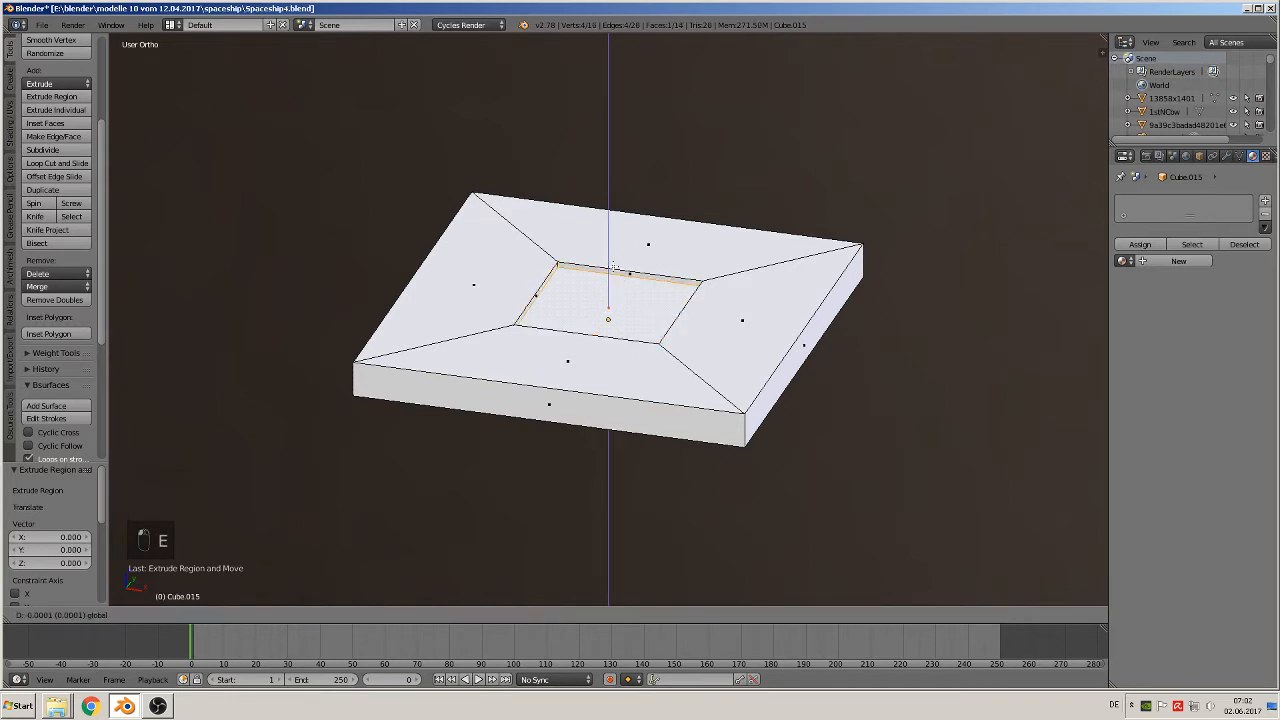
left_click(668, 362)
key("s")
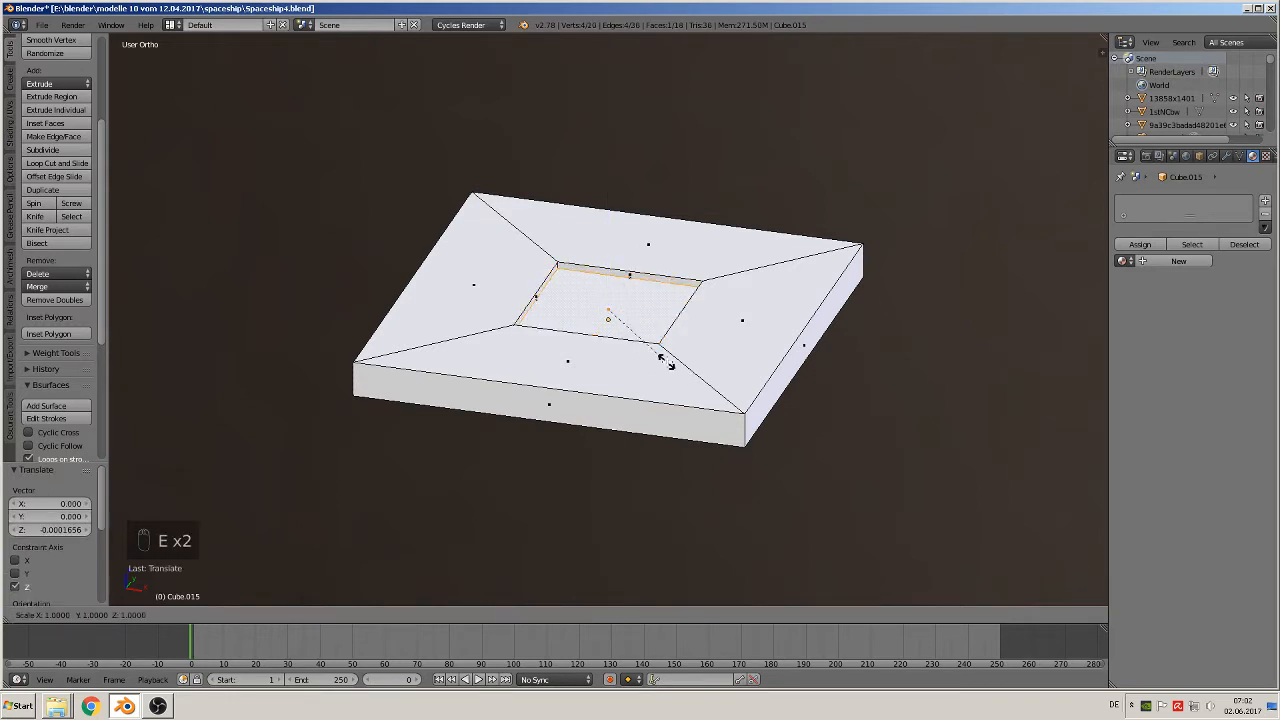
left_click(663, 358)
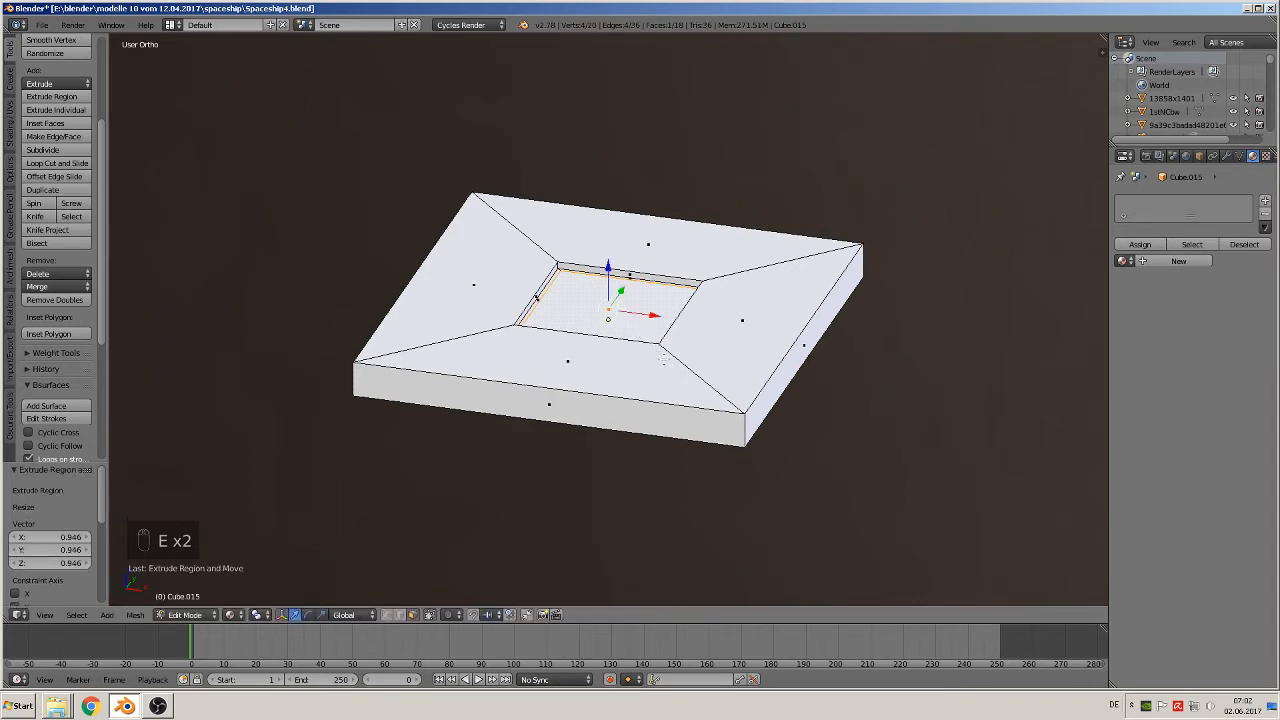
Extrude the recessed central face about 0.003 up along Z into a block and return to Object Mode
key("e")
right_click(663, 356)
left_click_drag(604, 270, 595, 131)
scroll(500, 63, "down", 6)
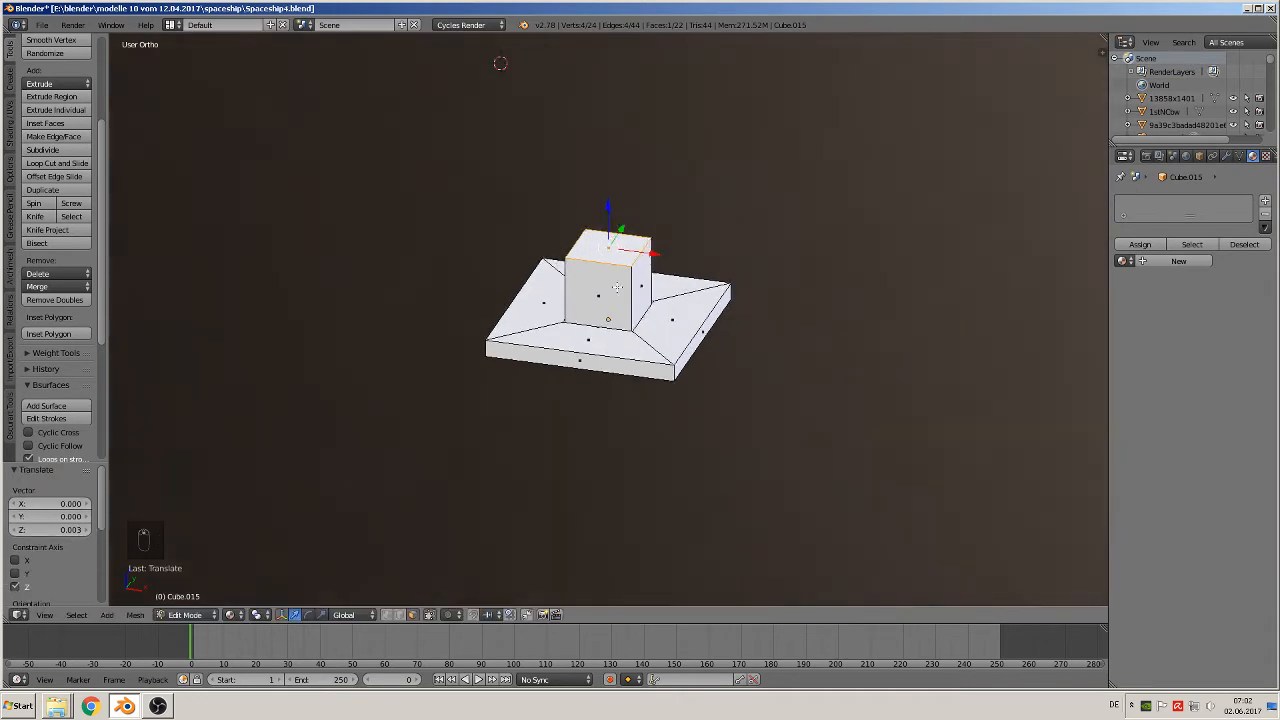
middle_click_drag(546, 171, 522, 231)
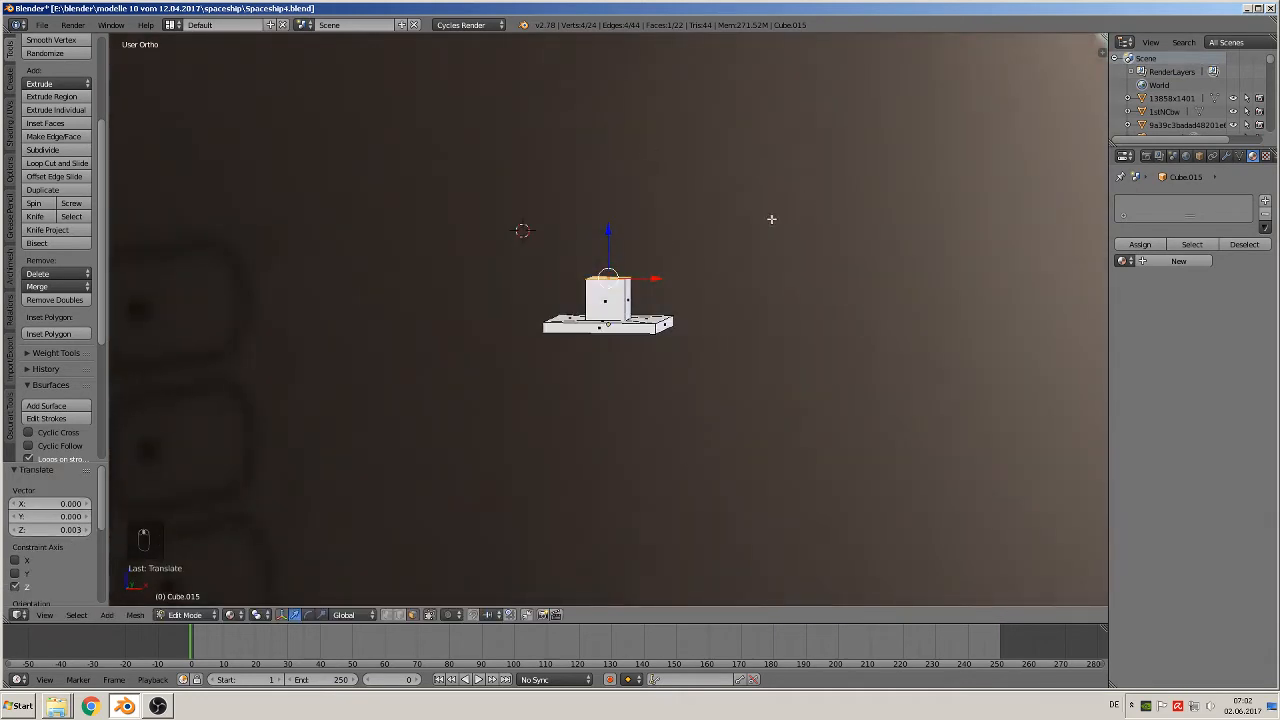
key("Tab")
Place the 3D cursor in front view at the middle of the raised block's top edge
scroll(616, 314, "up", 1)
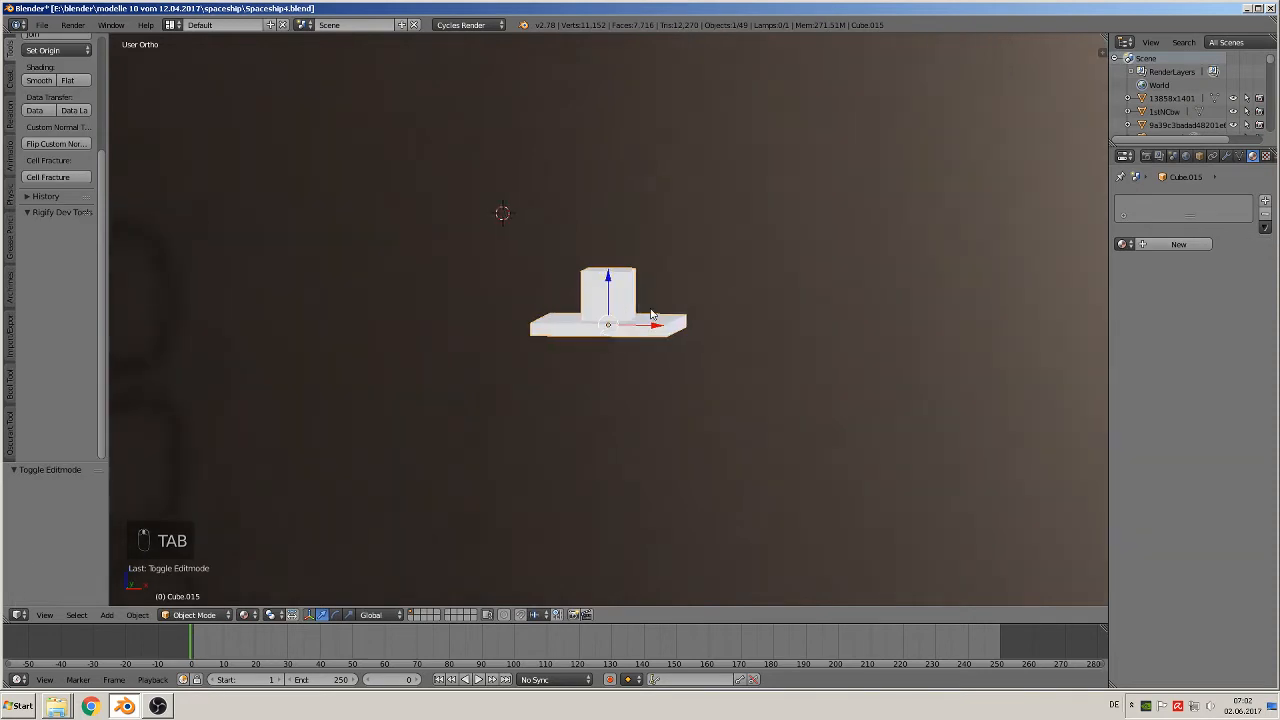
middle_click_drag(651, 314, 665, 312)
key("KP_1")
scroll(643, 306, "up", 2)
scroll(638, 296, "up", 2)
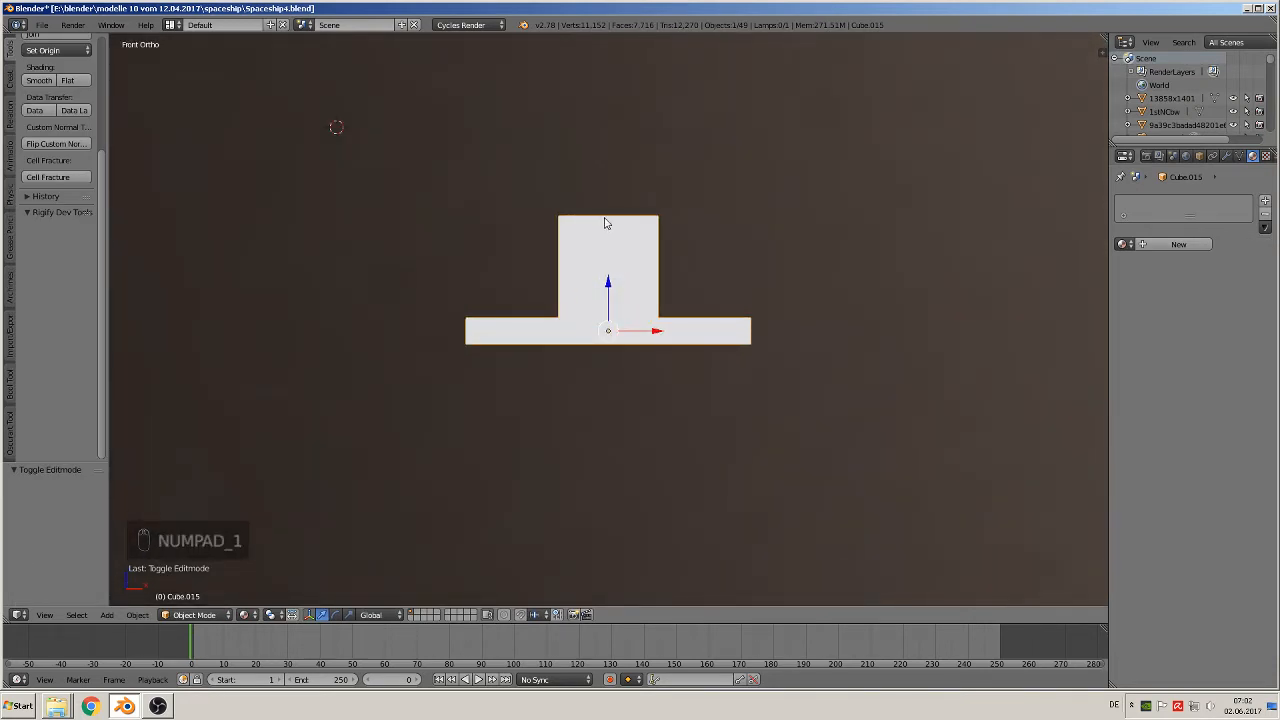
left_click(610, 216)
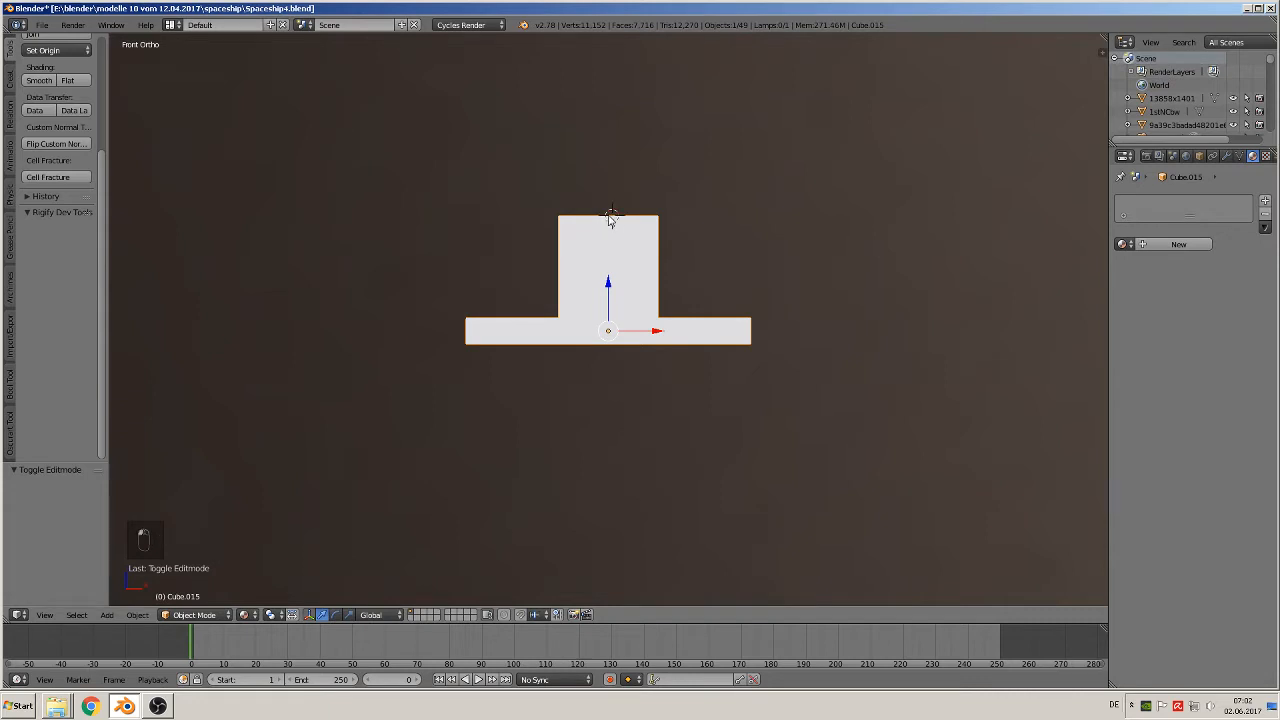
left_click(604, 215)
left_click(606, 217)
left_click(606, 218)
Set the fitting's origin to the 3D cursor at the raised block's top edge
left_click_drag(95, 184, 100, 168)
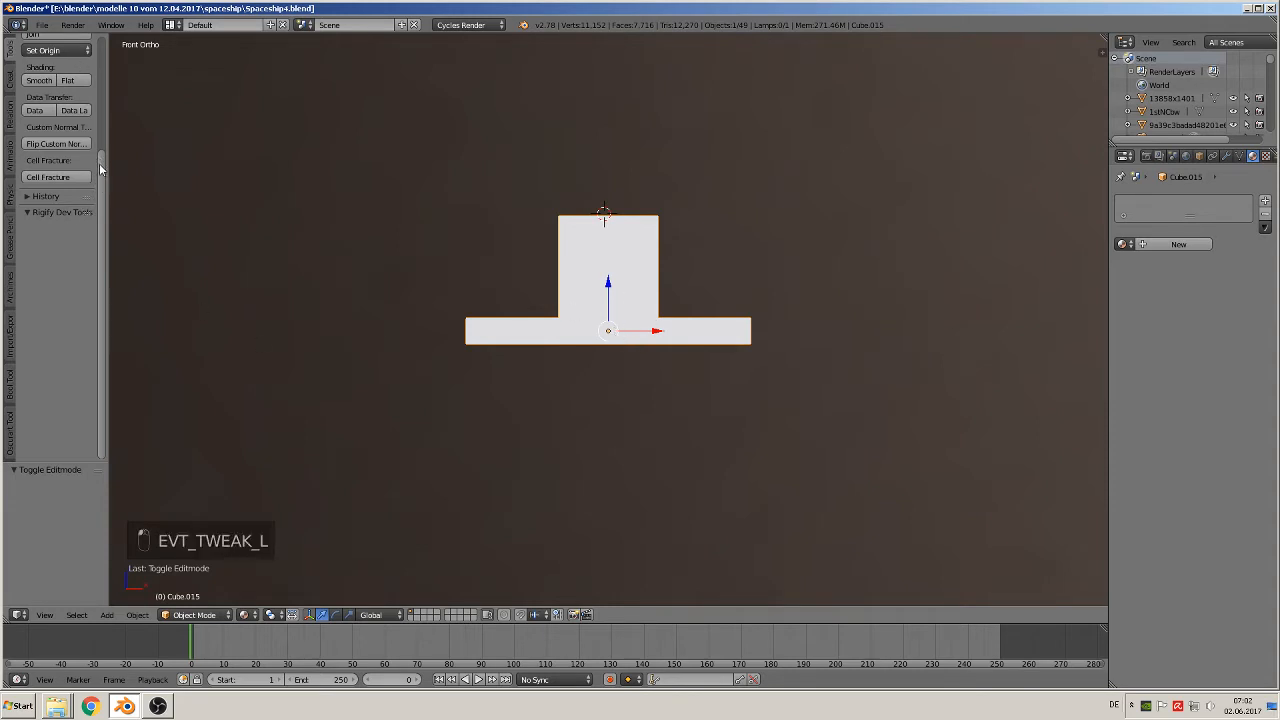
scroll(99, 163, "up", 5)
left_click(35, 204)
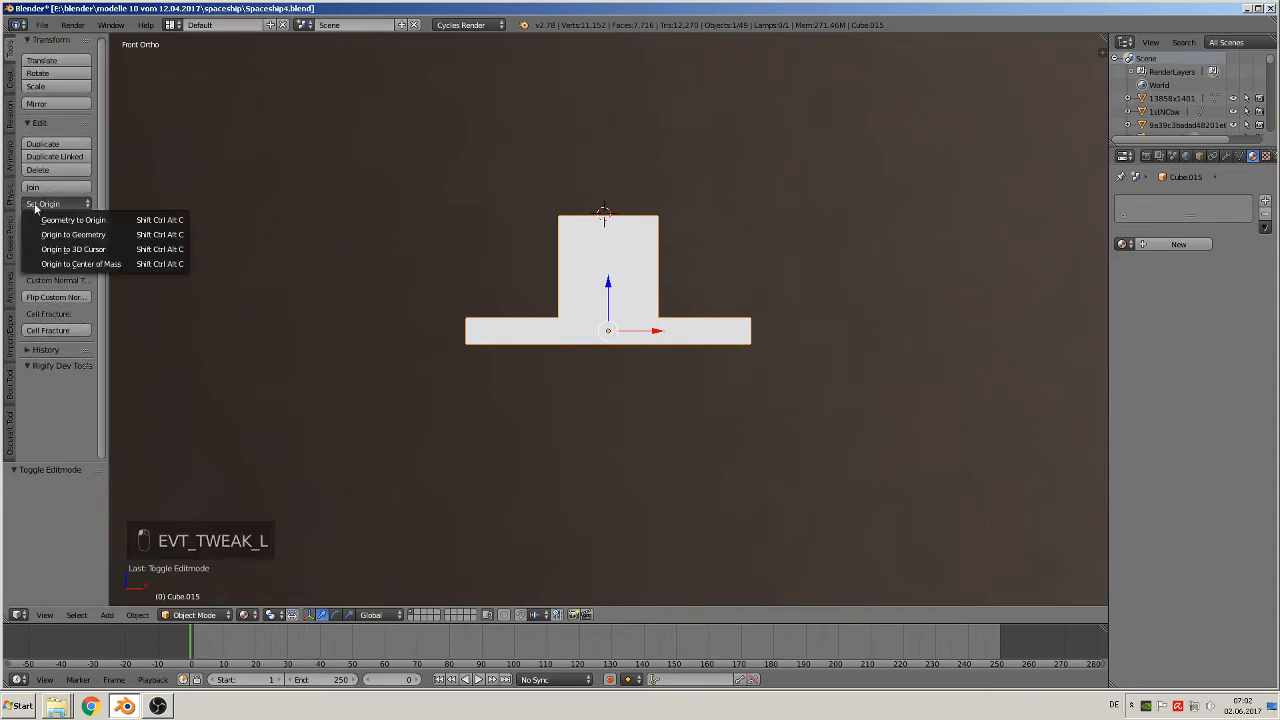
left_click(72, 249)
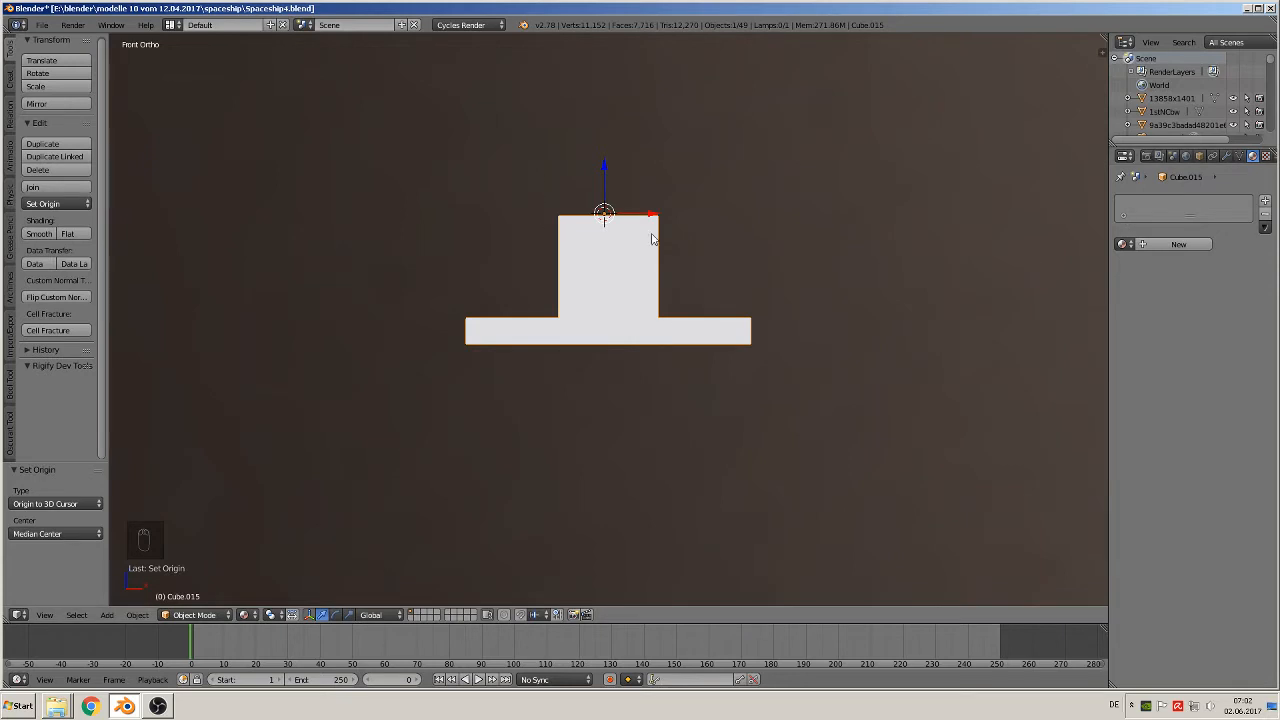
Add a Mirror modifier to the fitting, mirroring on Z instead of X, with Clipping enabled
left_click(1226, 157)
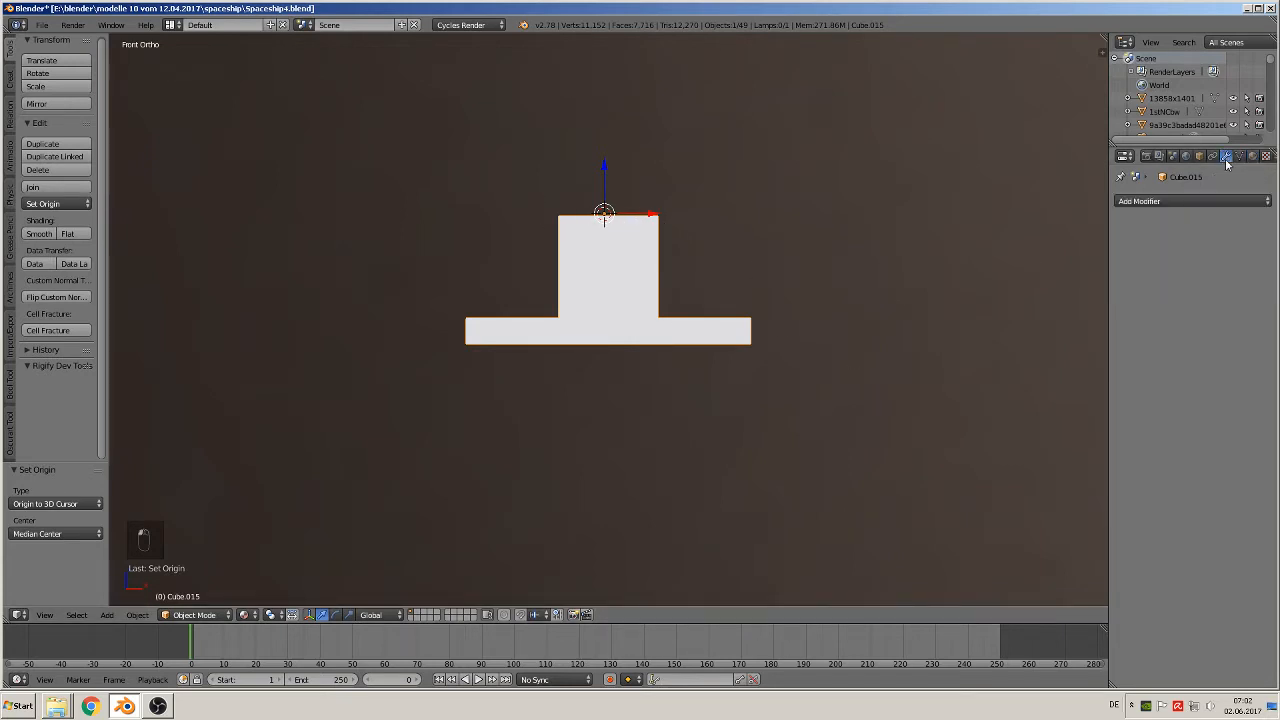
left_click(1153, 200)
left_click(1045, 333)
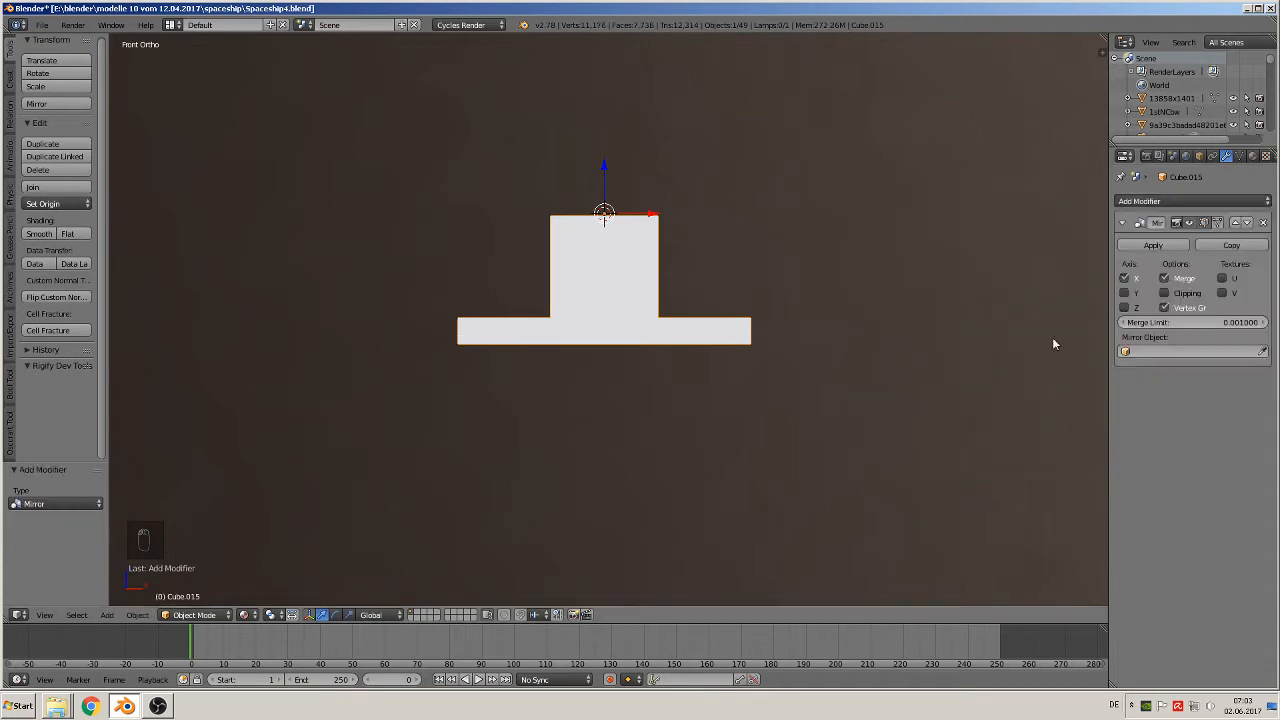
left_click(1124, 279)
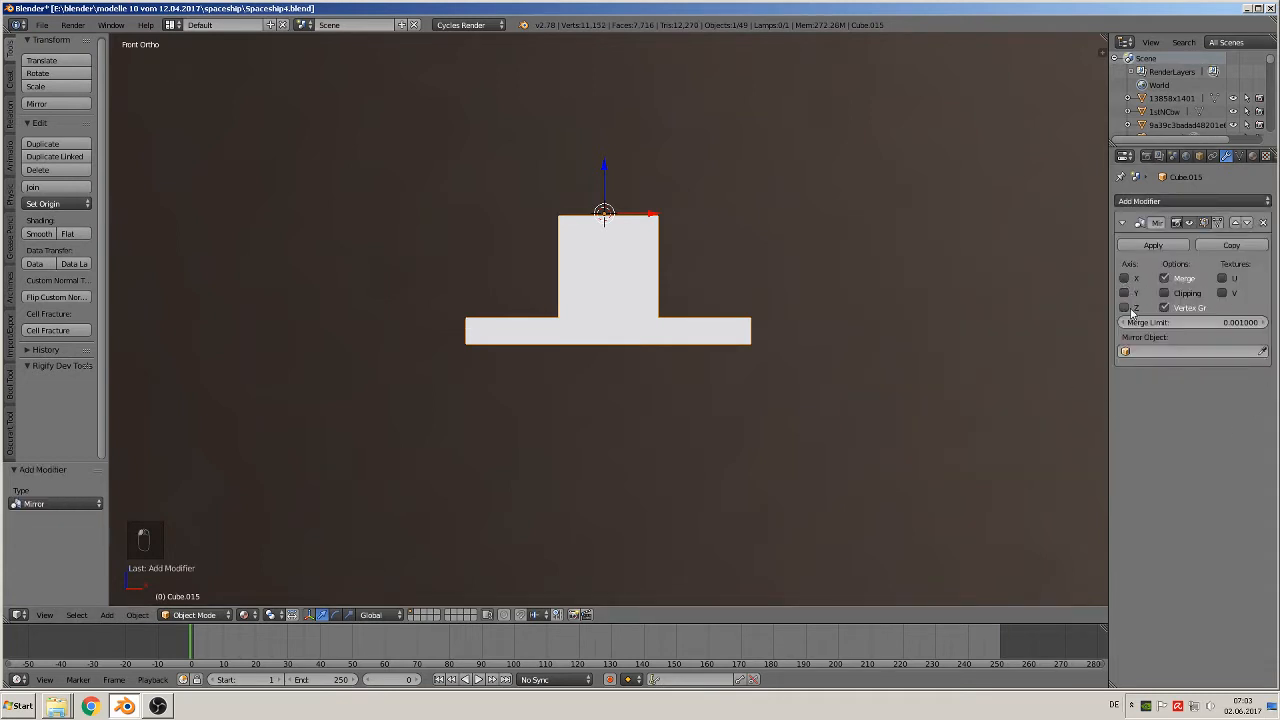
left_click(1124, 307)
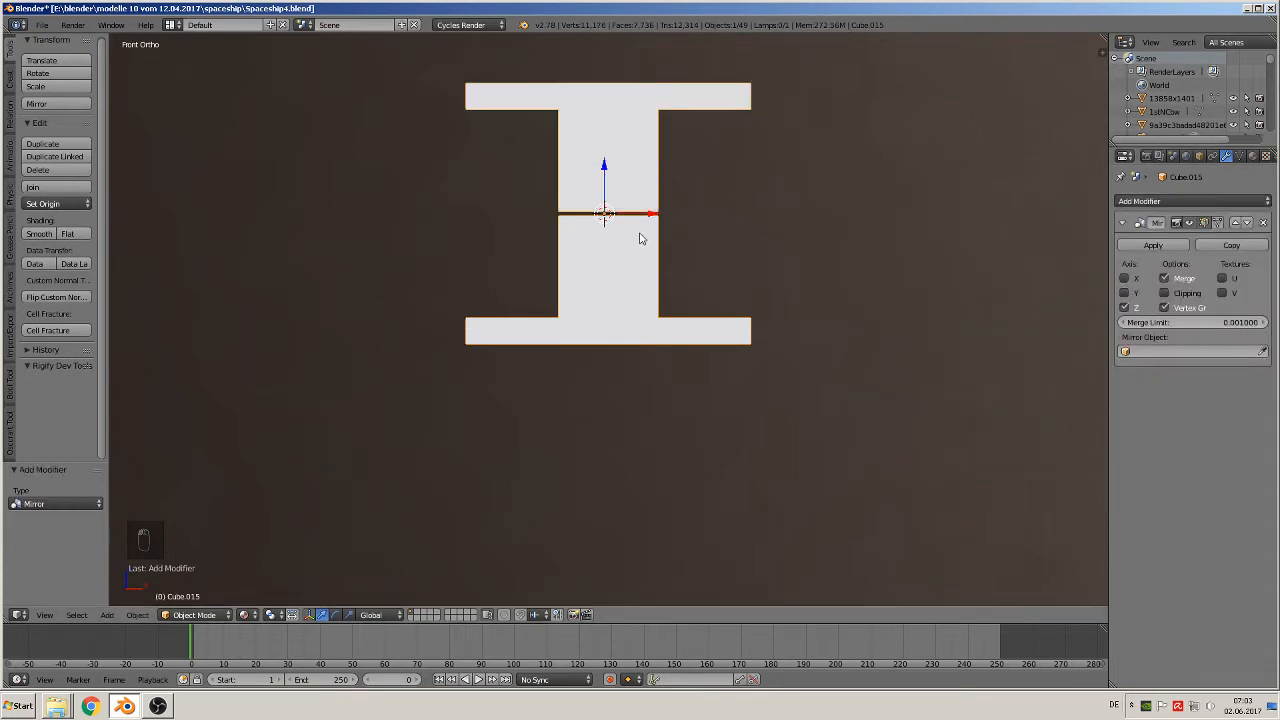
left_click(1164, 293)
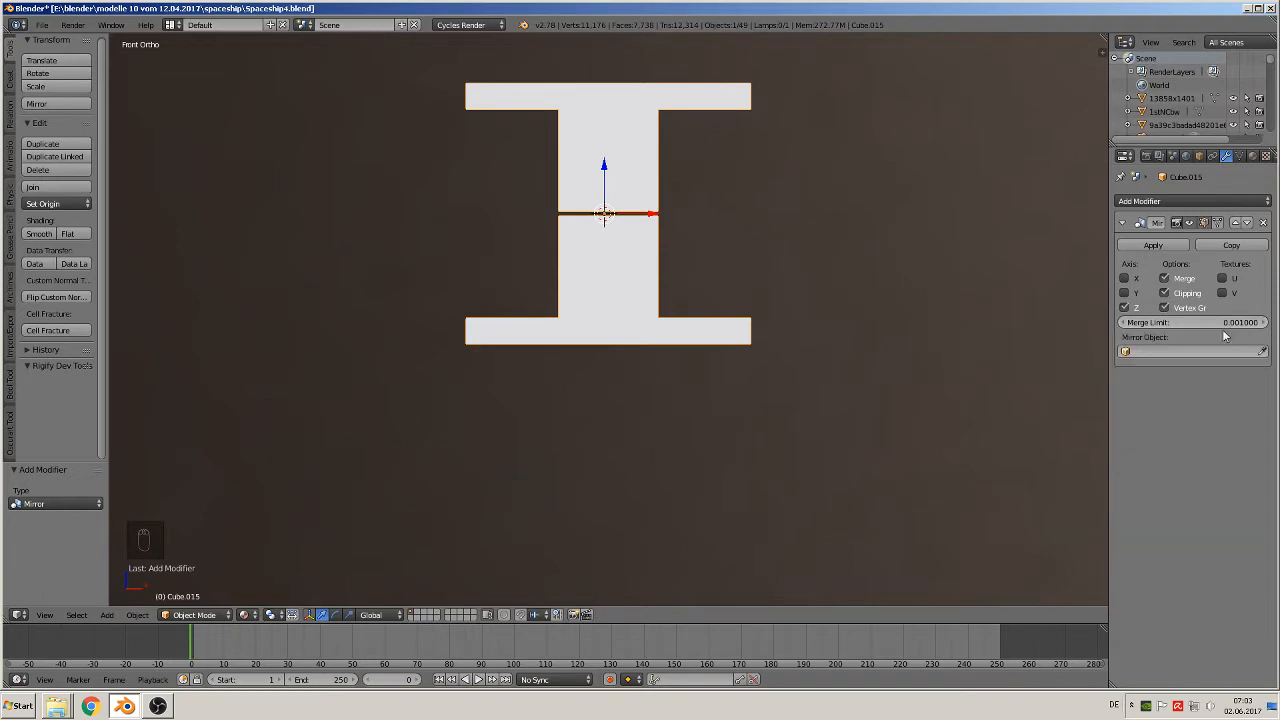
Move the fitting's entire mesh about 0.0002 up along Z in Edit Mode to close the mirror gap, and return to Object Mode
key("Tab")
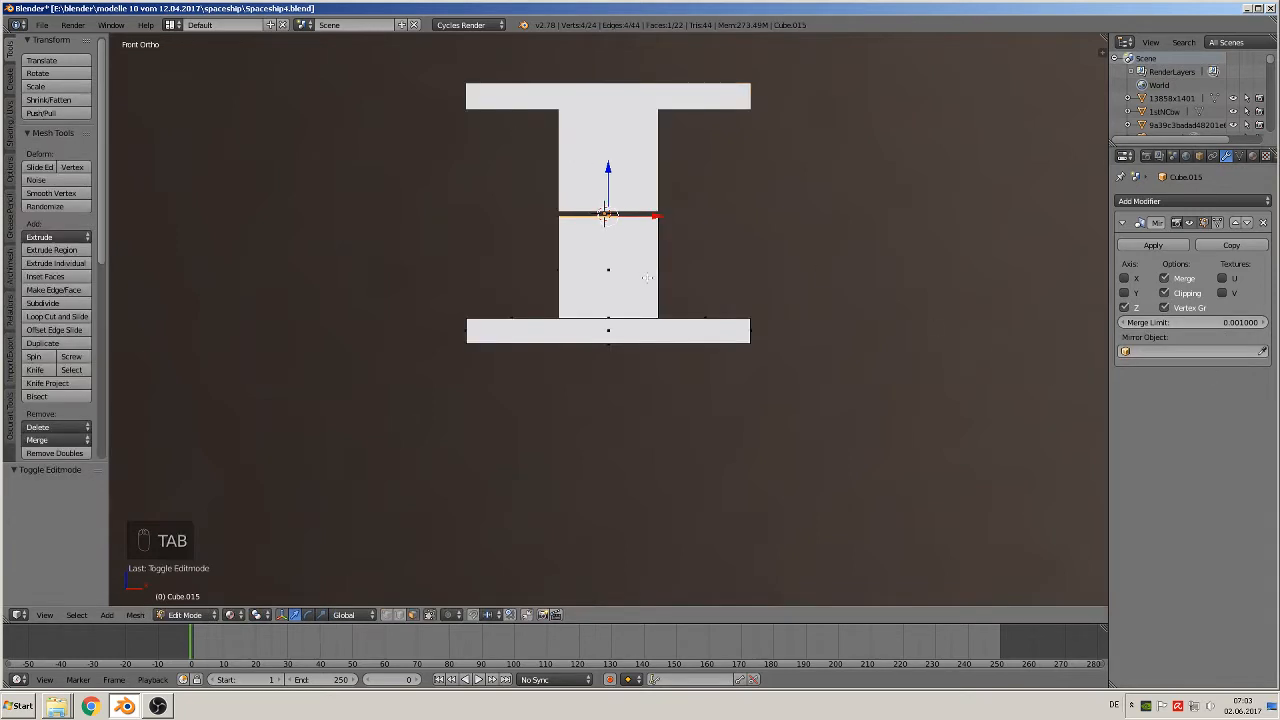
key("a")
key("a")
key("a")
key("a")
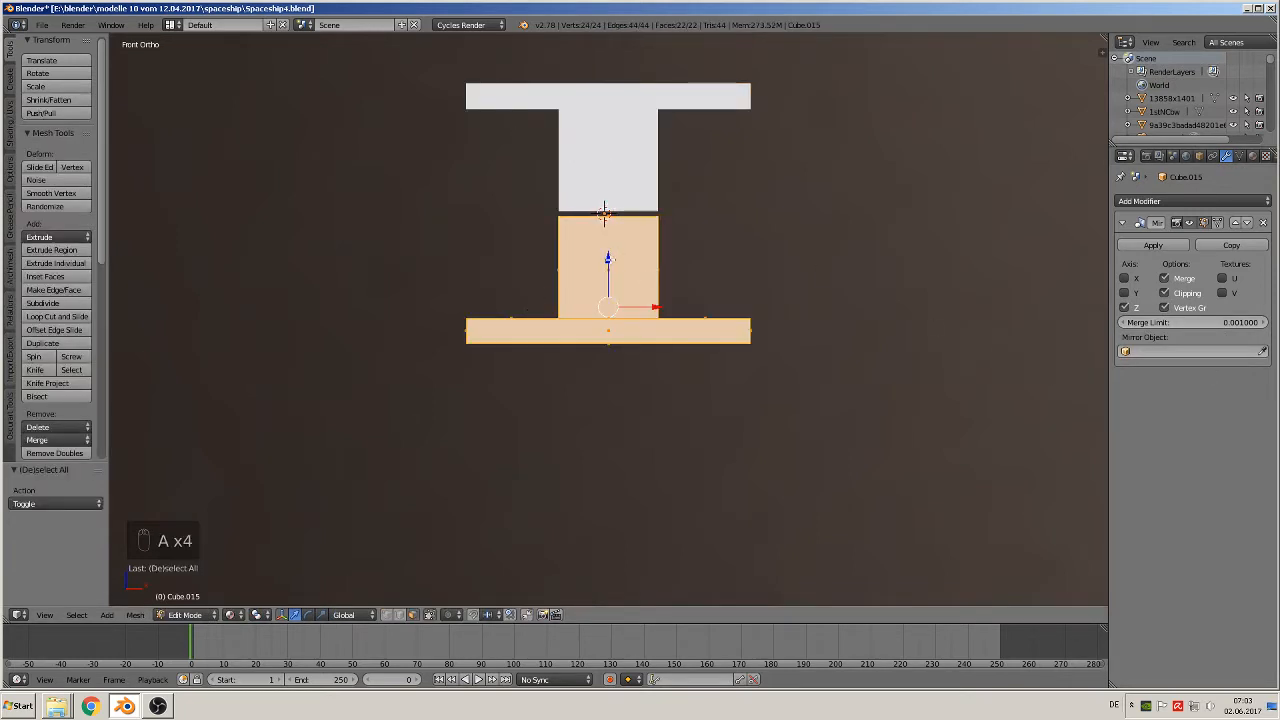
left_click_drag(610, 259, 610, 253)
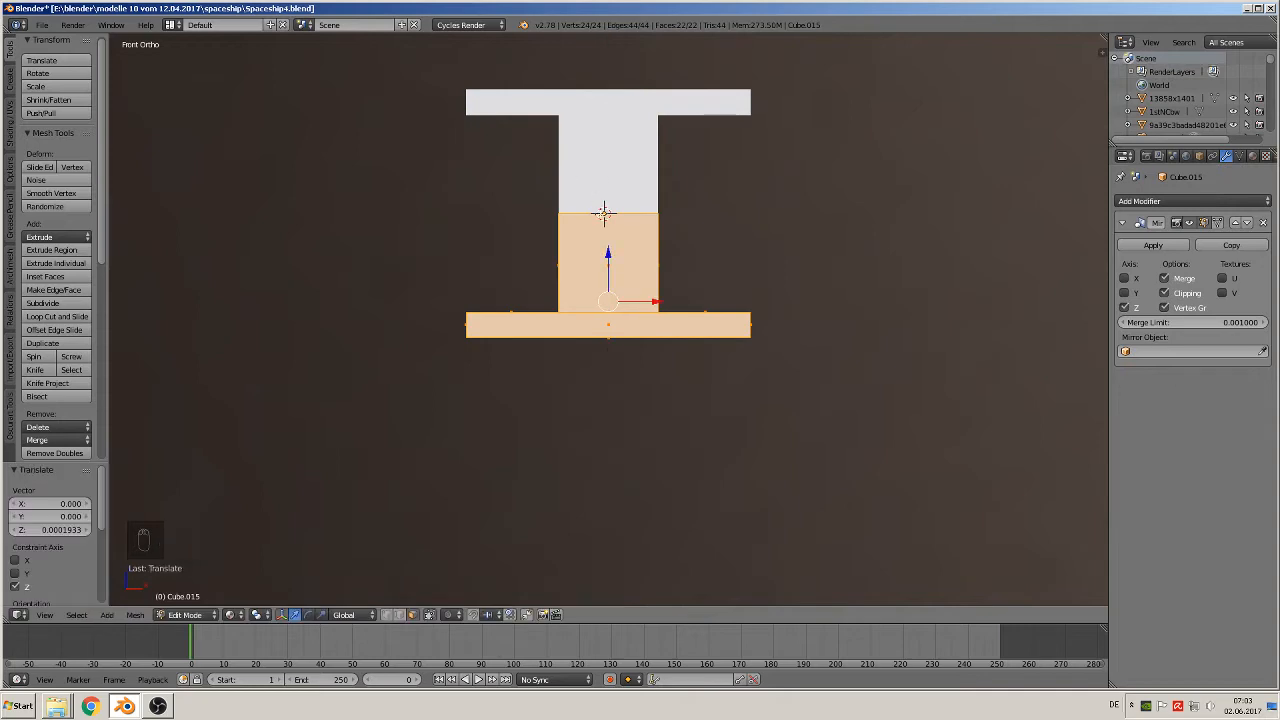
key("Tab")
Move the mirrored fitting about 0.062 along negative X in front view, toward the teardrop-shaped part
middle_click_drag(668, 234, 638, 240)
scroll(532, 261, "down", 3)
scroll(697, 246, "down", 2)
scroll(630, 238, "up", 2)
scroll(650, 248, "up", 1)
scroll(654, 258, "down", 5)
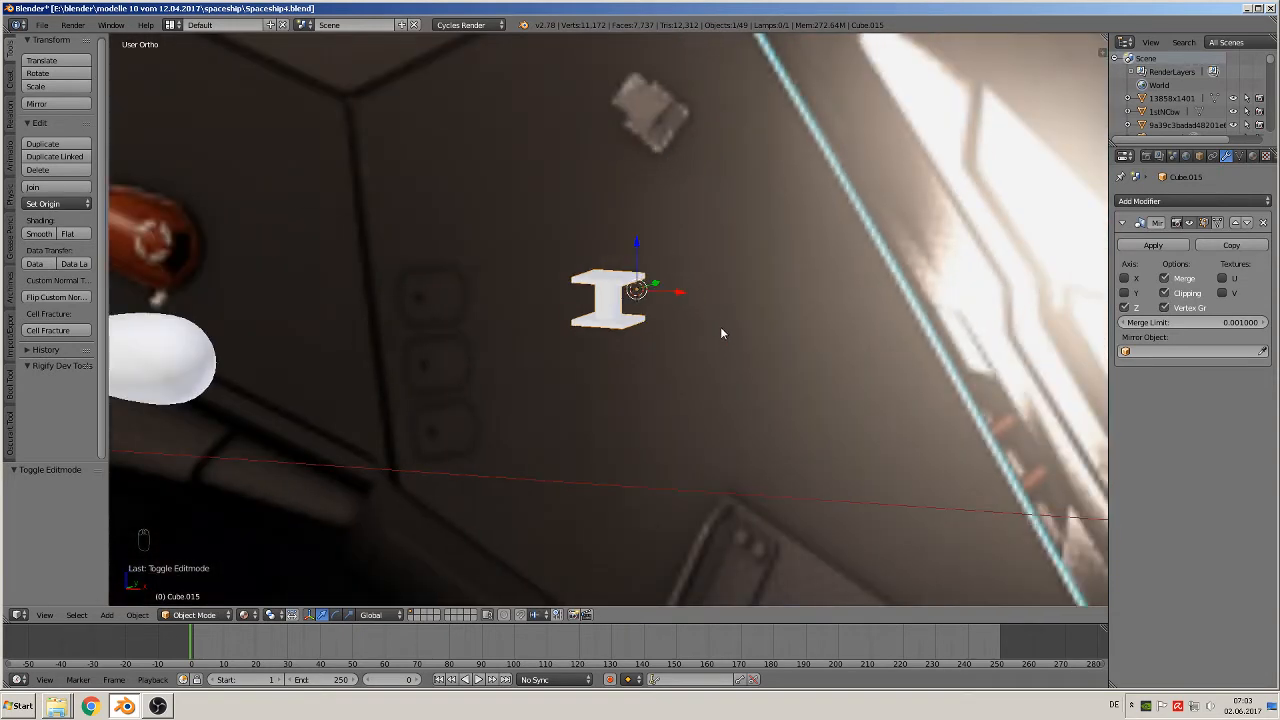
key("KP_1")
scroll(700, 340, "down", 3)
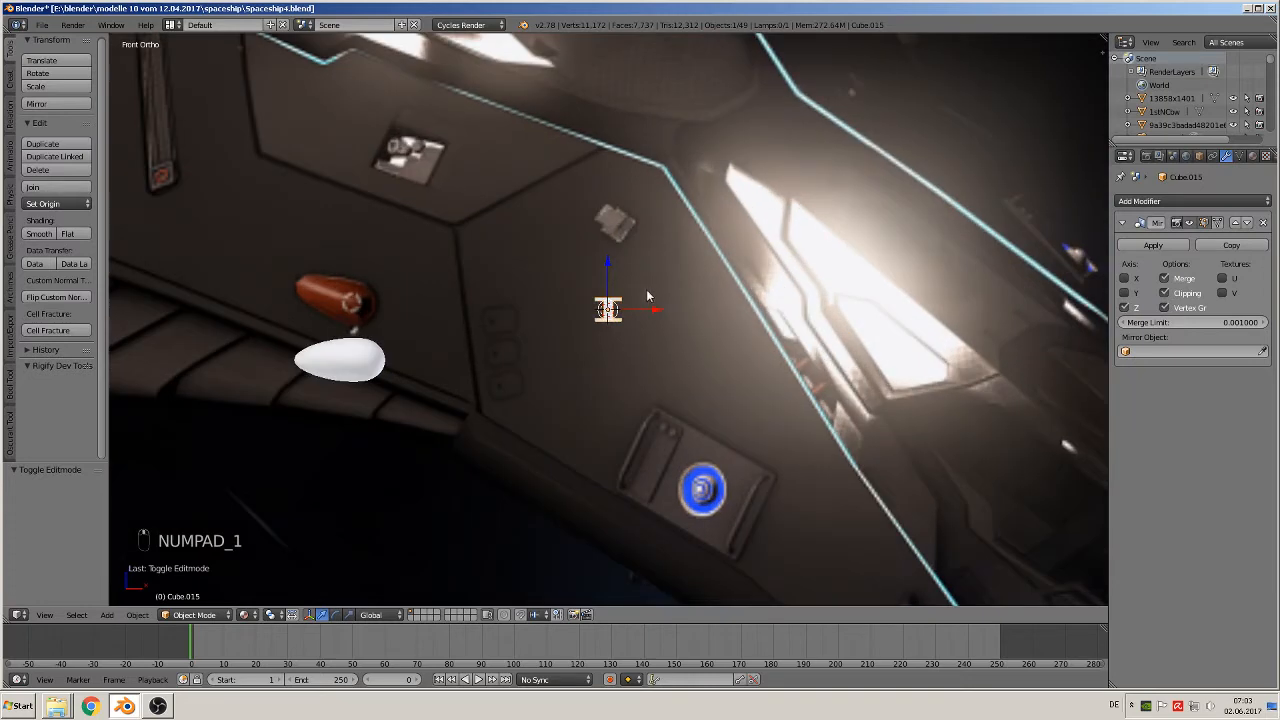
left_click_drag(650, 308, 484, 307)
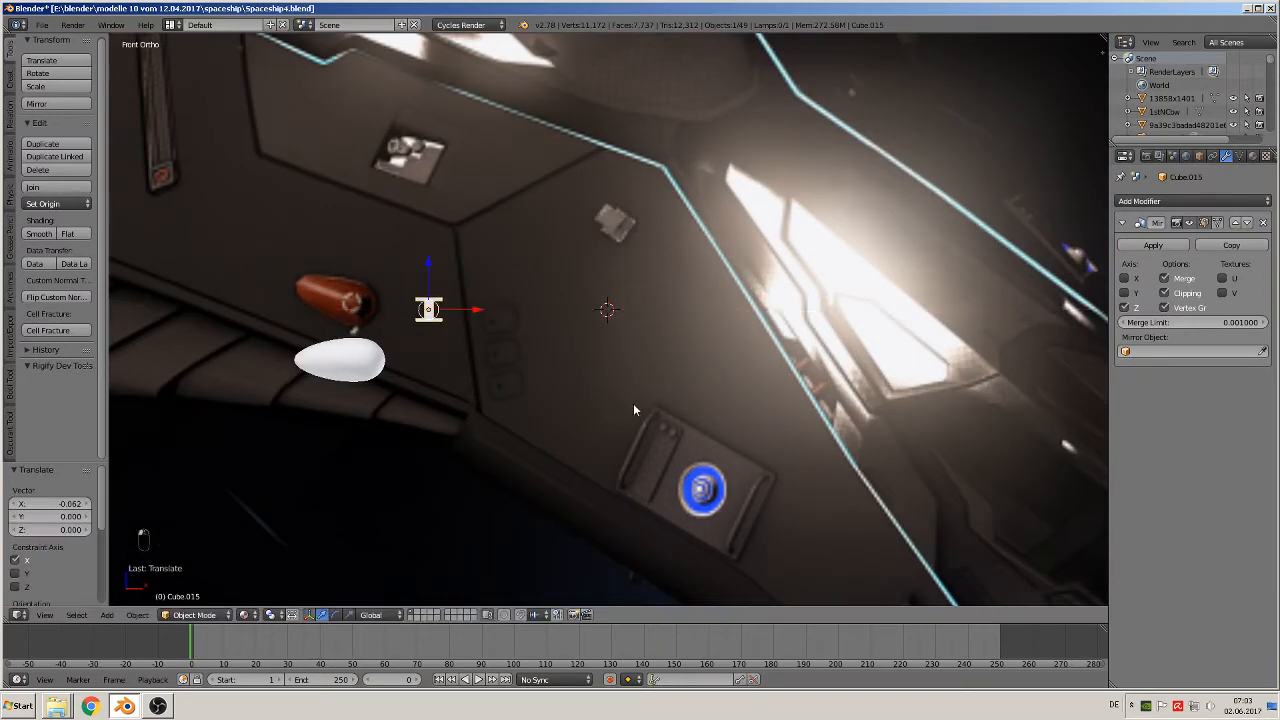
Place the 3D cursor just below the lower end of the upper orange rod on the reference image and add a cube there
middle_click_drag(634, 410, 477, 257, "shift")
middle_click_drag(809, 534, 535, 354, "shift")
scroll(540, 374, "up", 3)
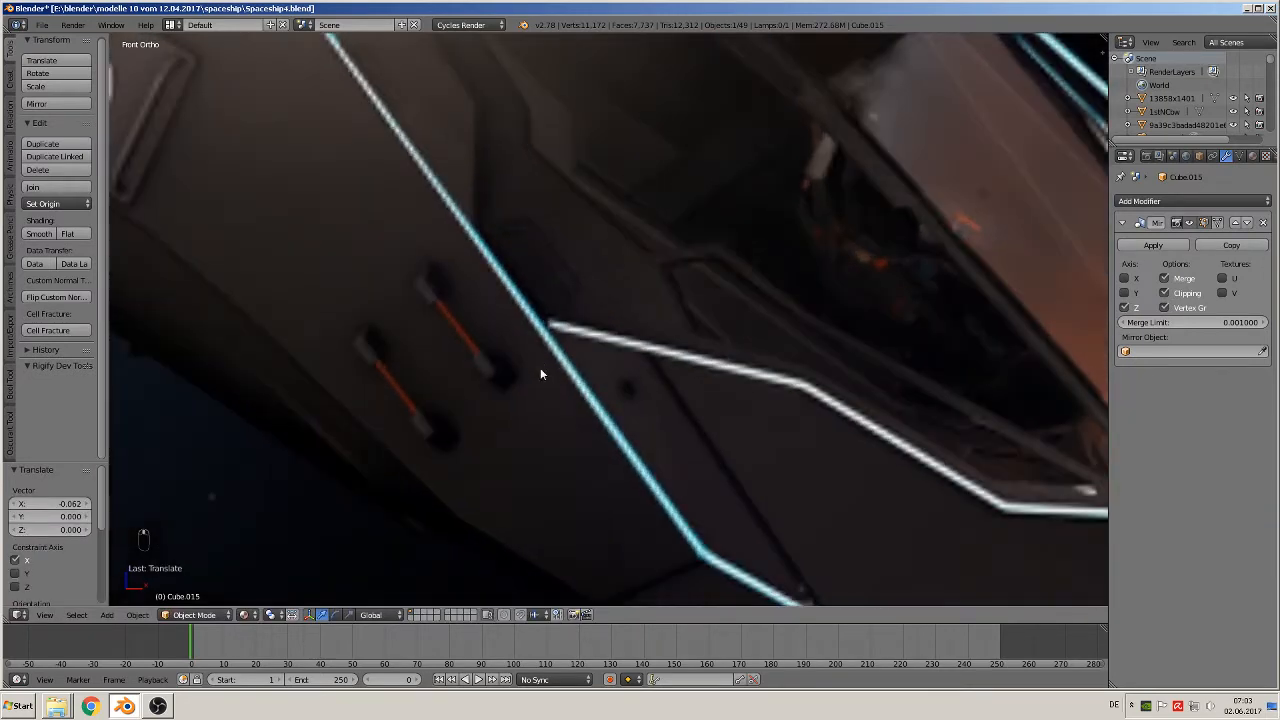
left_click(513, 398)
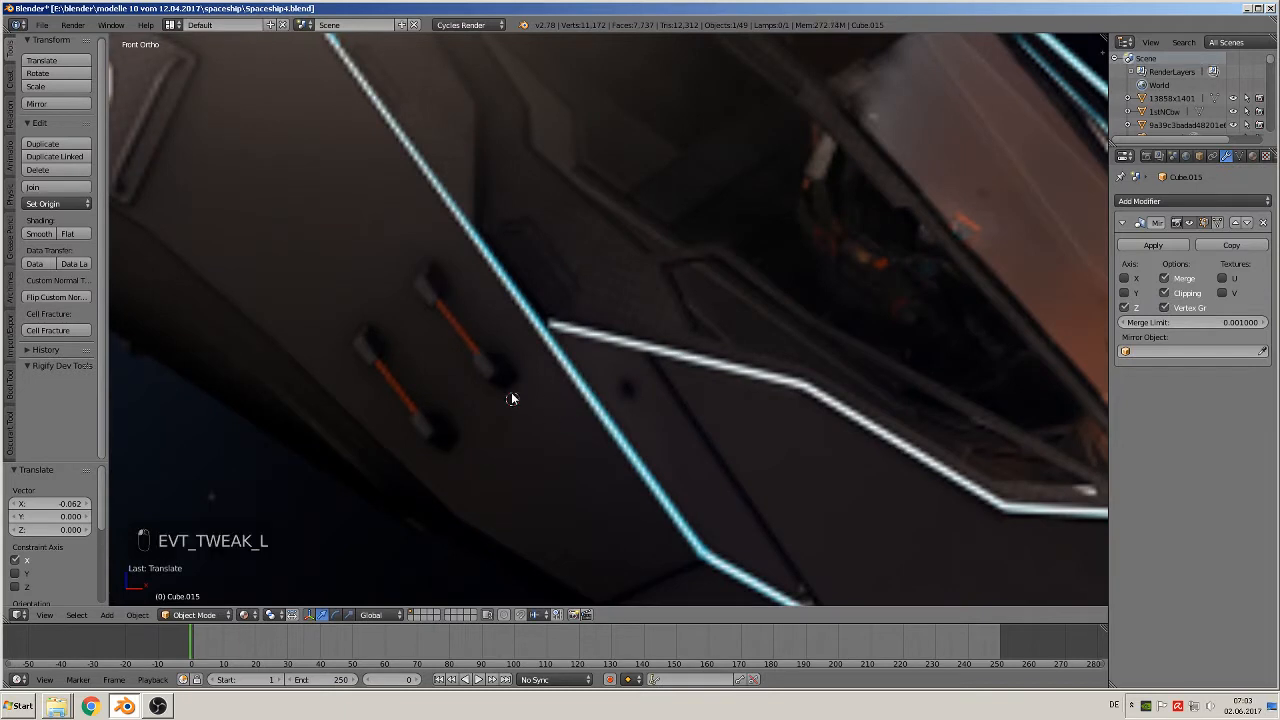
left_click(107, 615)
mouse_move(124, 598)
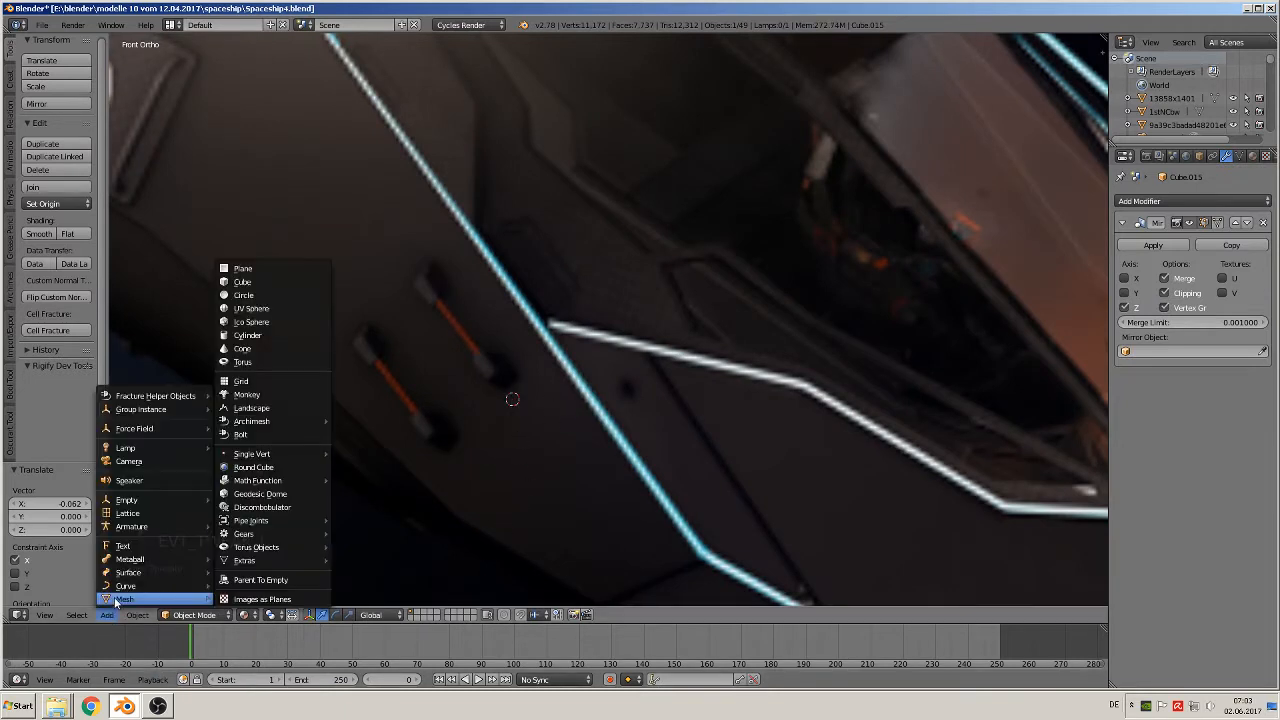
left_click(255, 283)
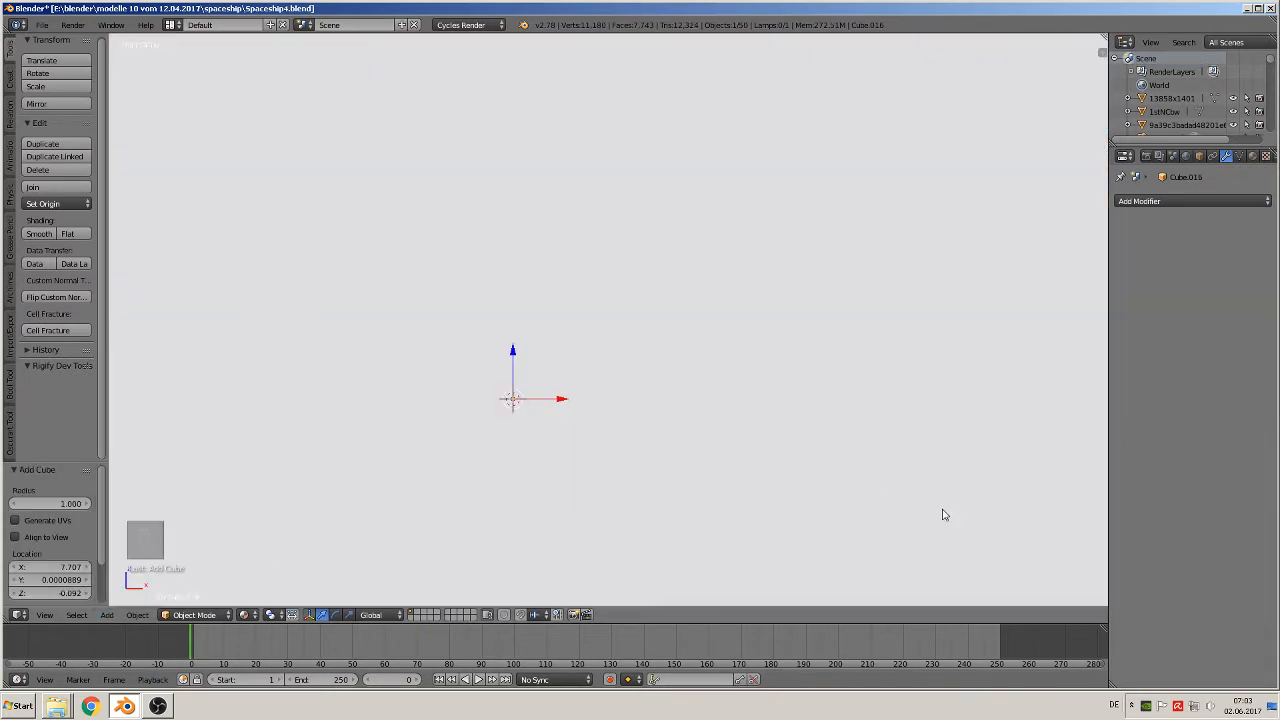
Scale the new cube by about 0.047 and again by about 0.039, and stretch it by about 1.572 along X
key("s")
left_click(575, 413)
key("s")
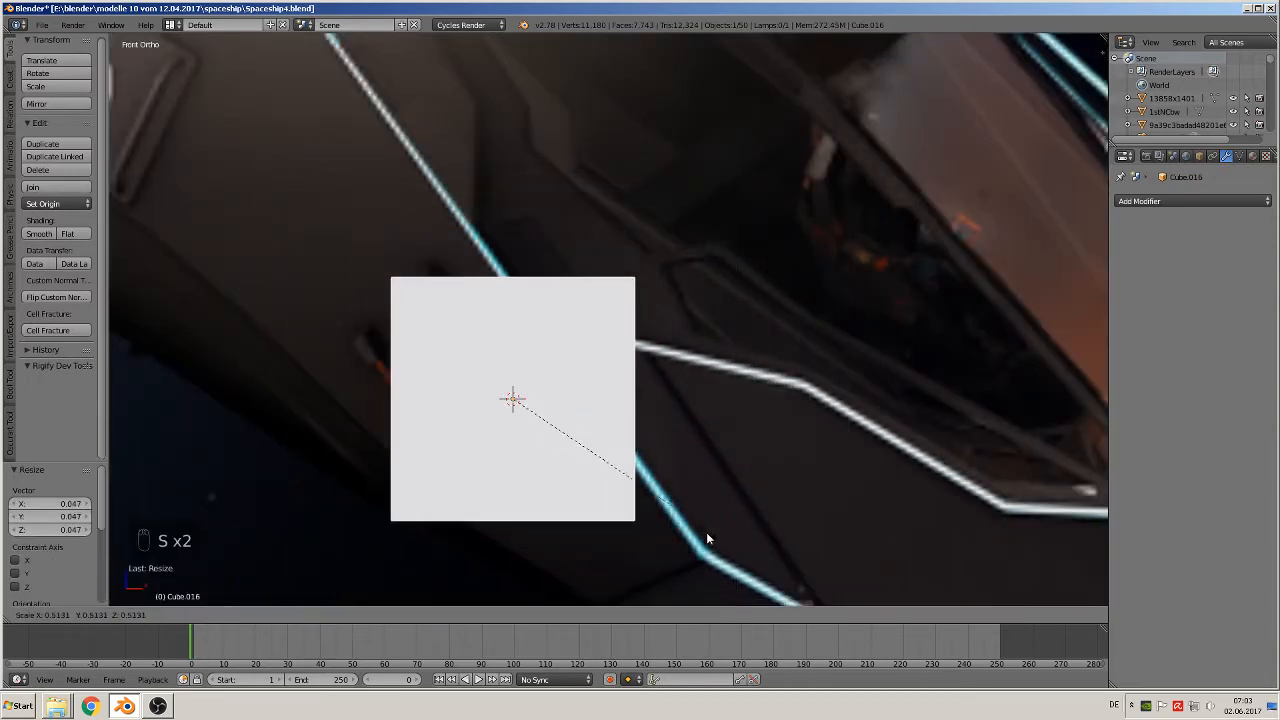
left_click(514, 416)
scroll(545, 458, "up", 2)
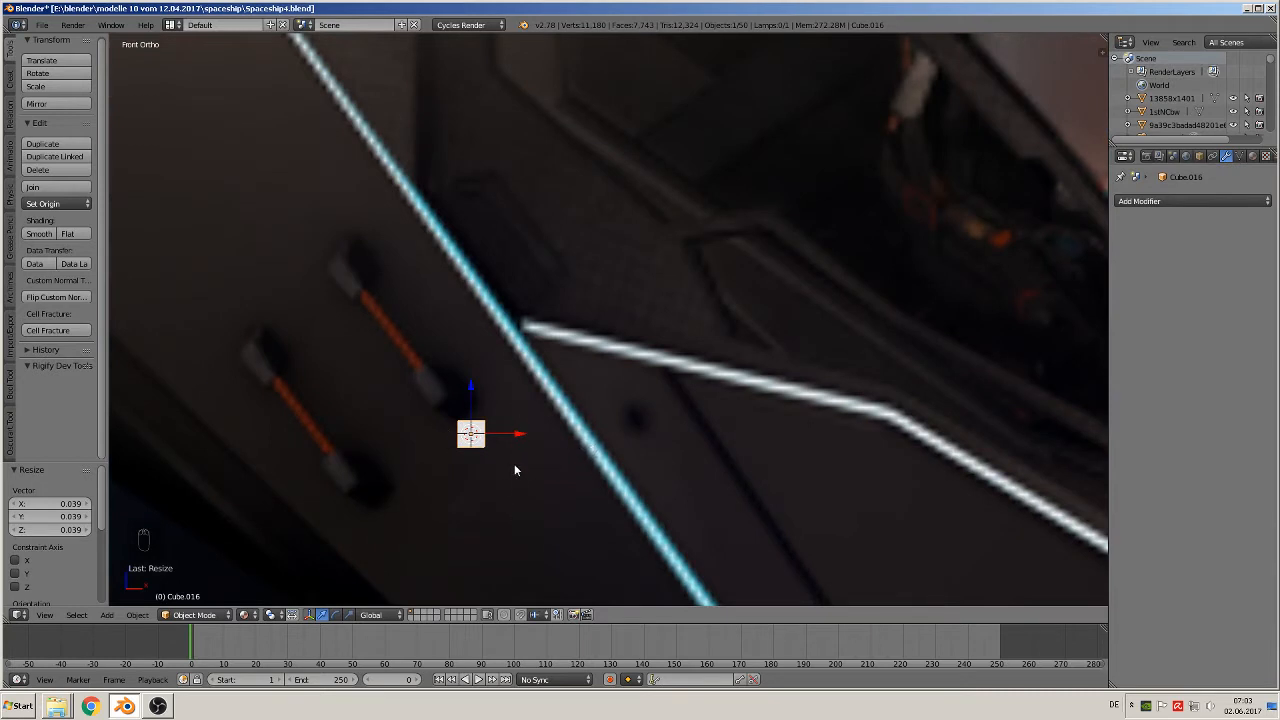
key("s")
key("x")
left_click(543, 464)
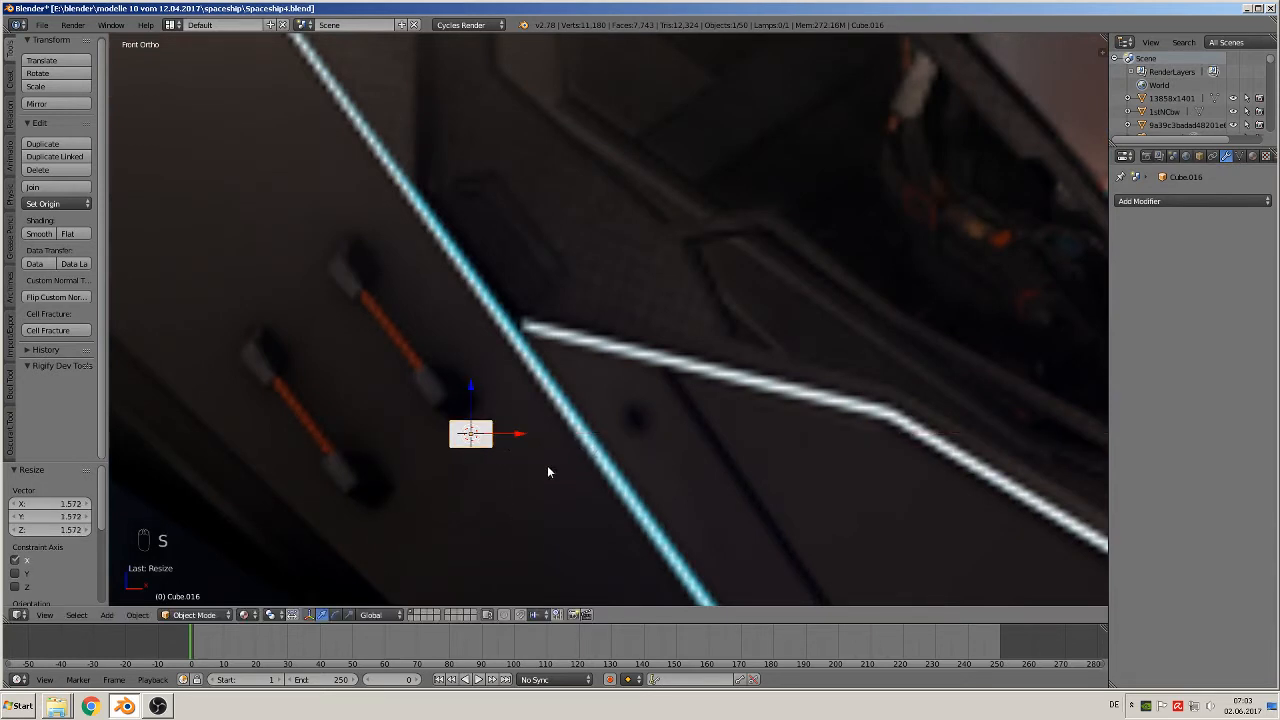
key("x")
right_click(540, 474)
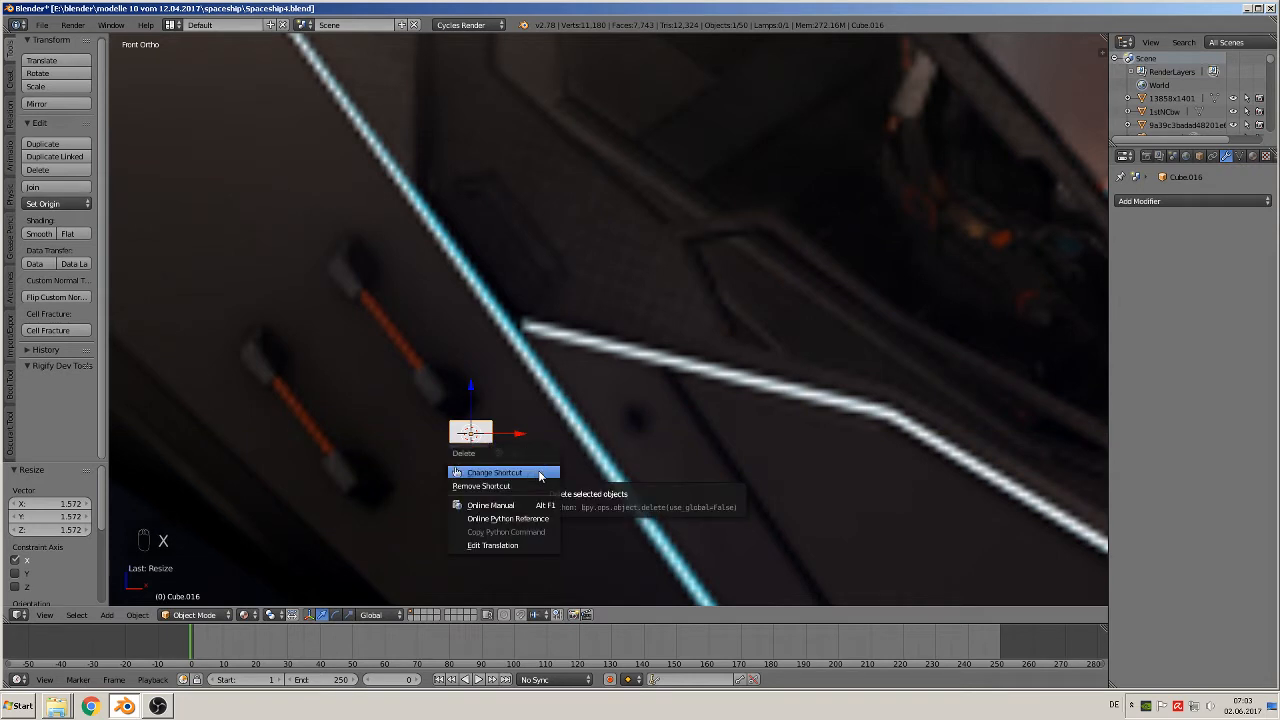
right_click(566, 384)
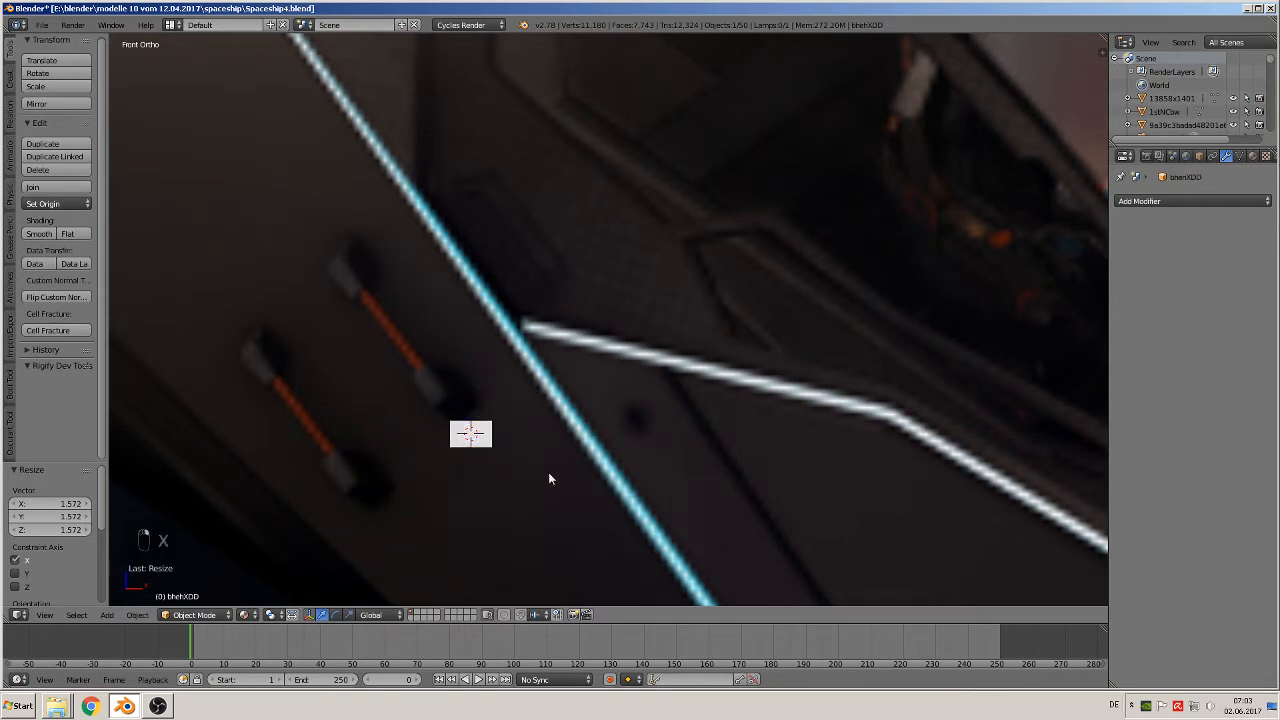
key("s")
right_click(511, 449)
right_click(489, 437)
Scale the small block by about 1.234 along Z
key("s")
middle_click(559, 547)
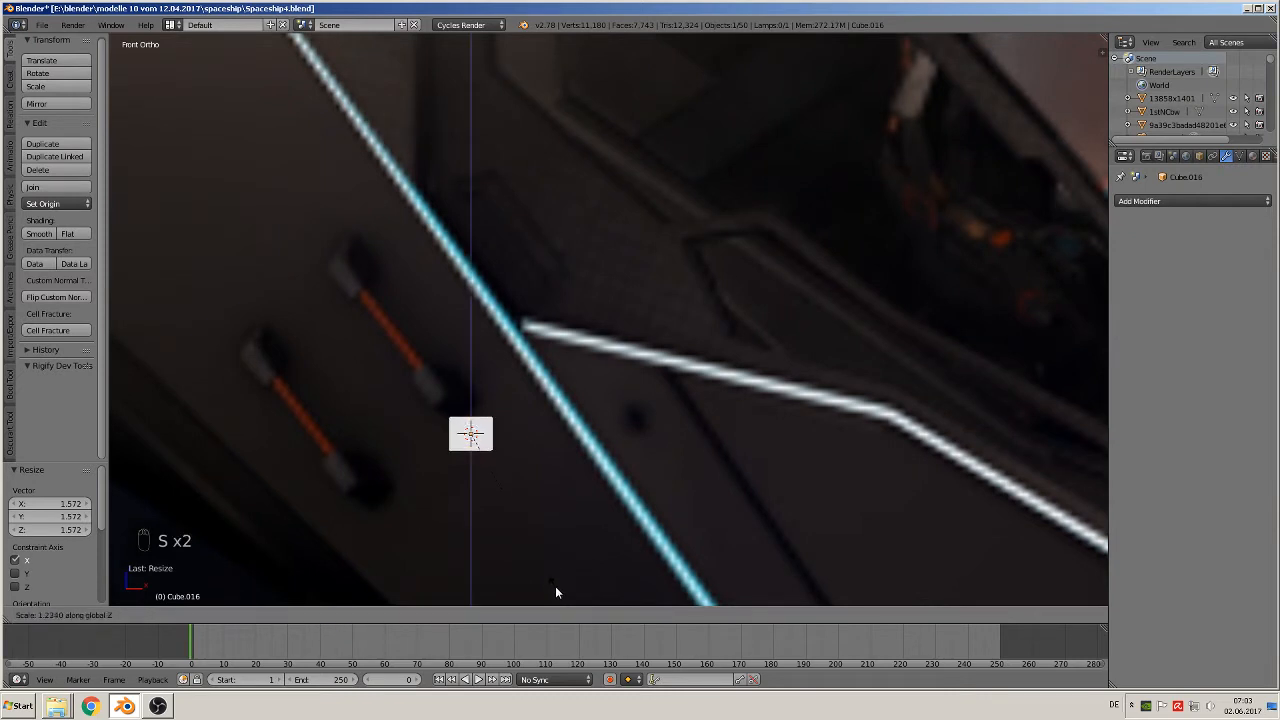
left_click(555, 586)
Move the small block about 0.020 along negative Y out of the reference image and scale it by about 0.735 along Y
middle_click_drag(506, 517, 443, 566)
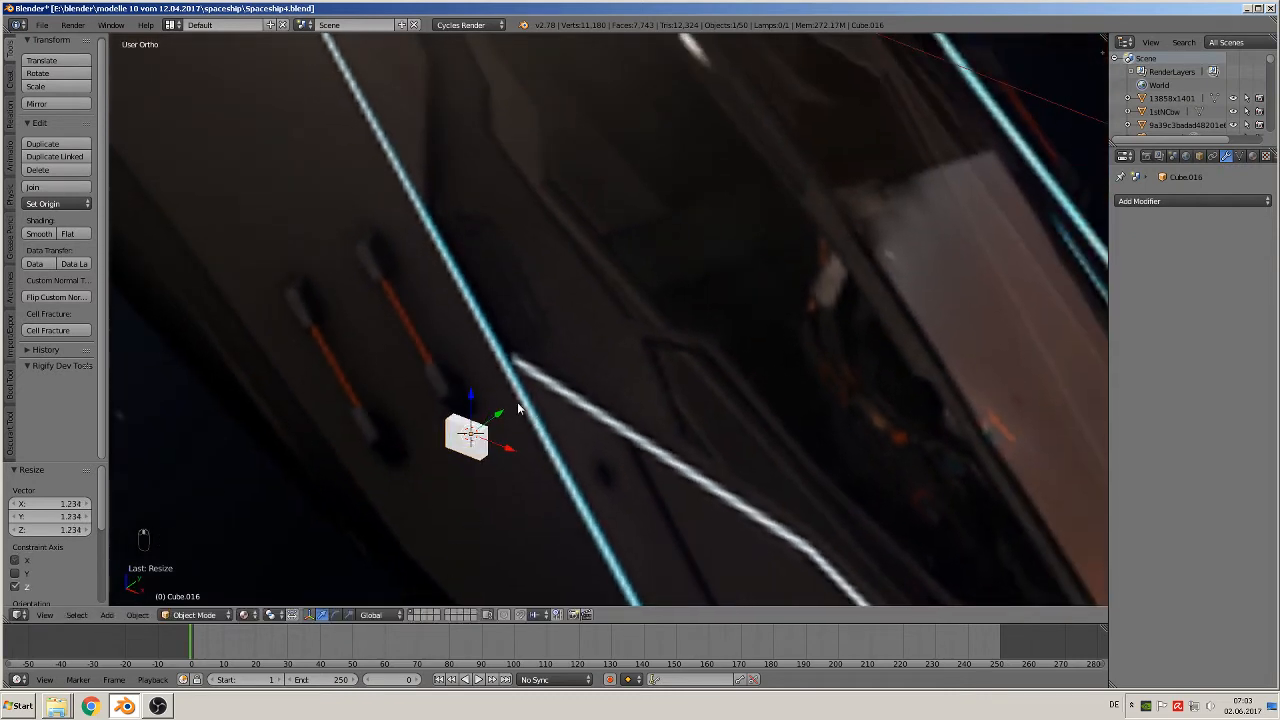
key("g")
key("y")
left_click(437, 491)
middle_click_drag(437, 491, 423, 523)
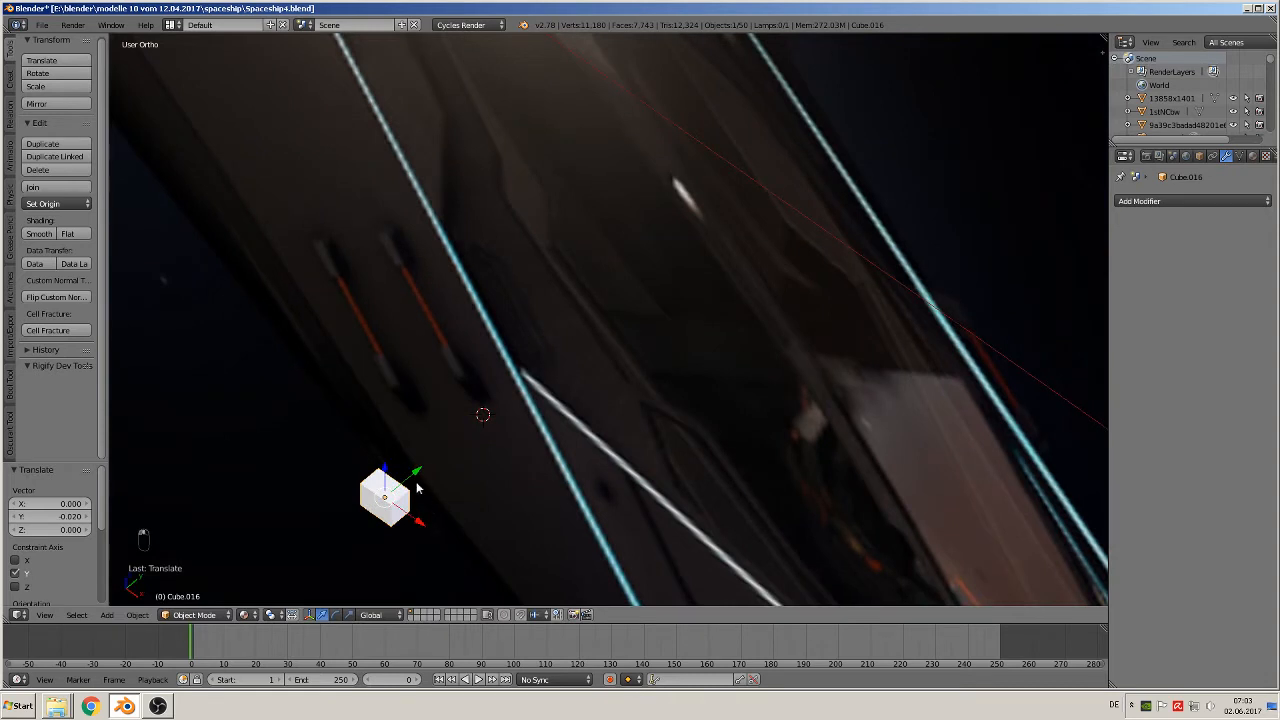
key("s")
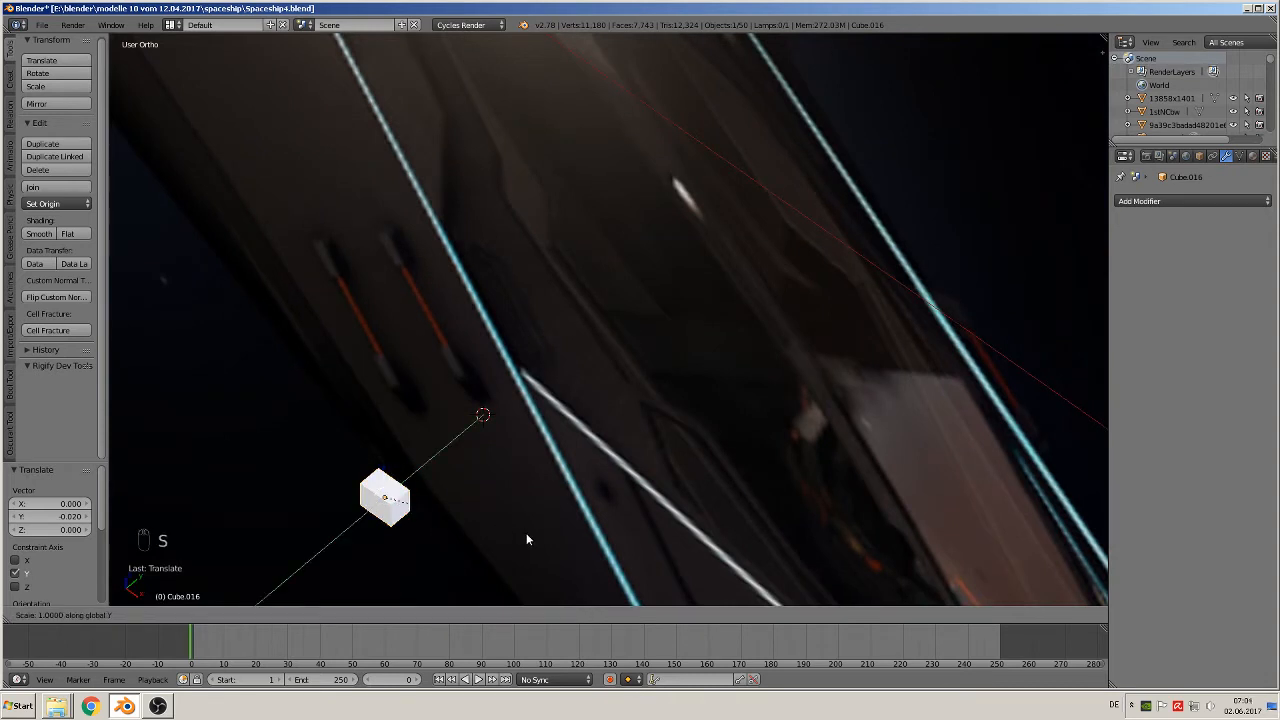
left_click(484, 537)
Add one vertical loop cut to the small block in front view and slide it toward the negative X side
key("KP_1")
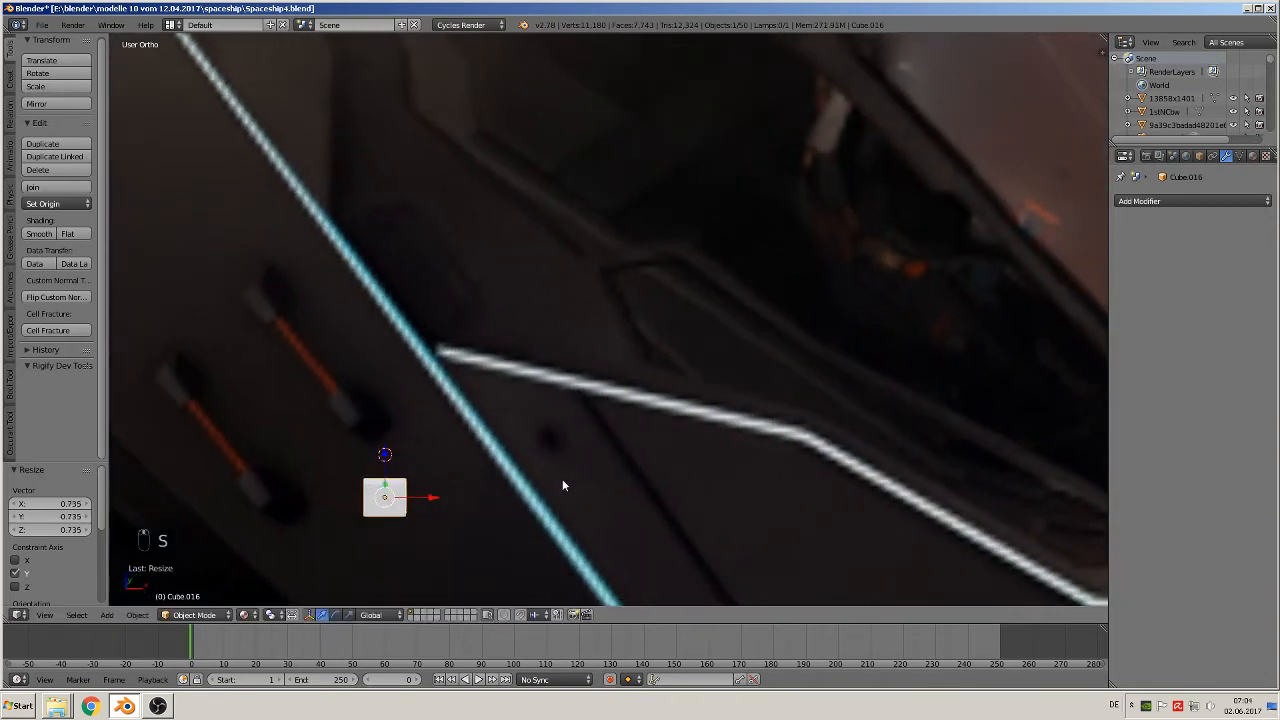
scroll(470, 500, "up", 2)
middle_click_drag(396, 493, 830, 295, "shift")
scroll(775, 355, "up", 2)
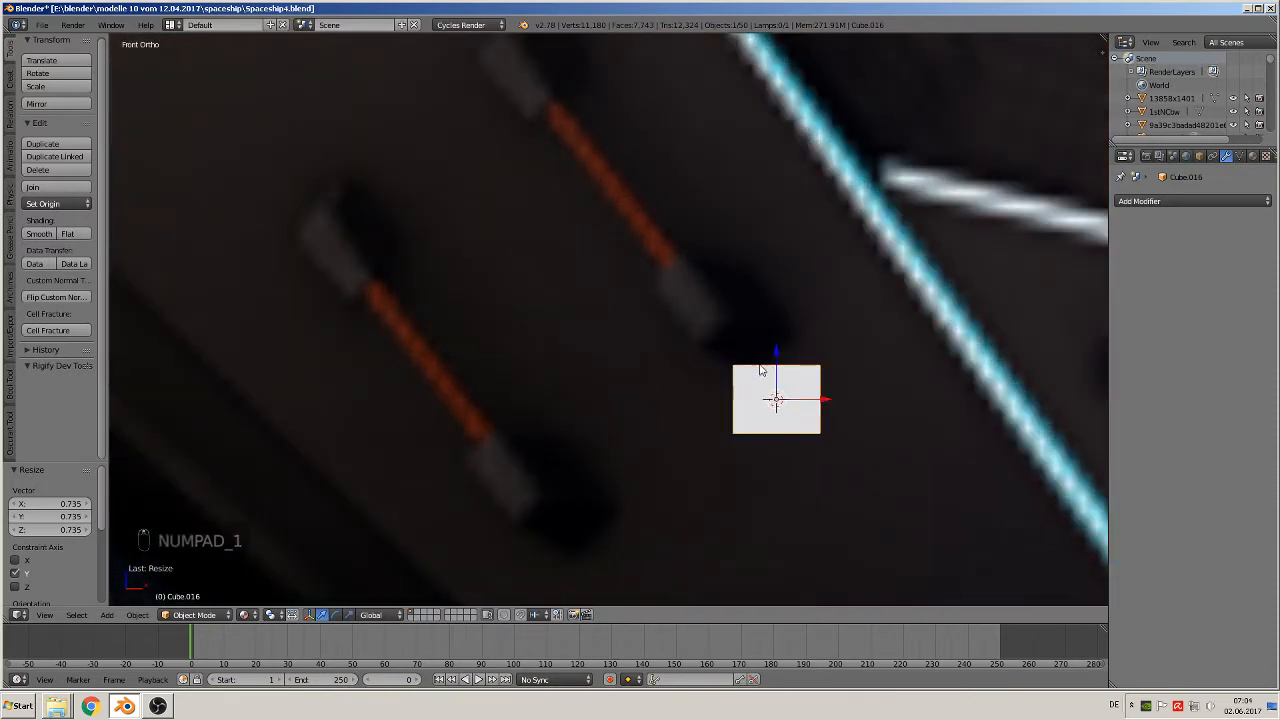
key("Tab")
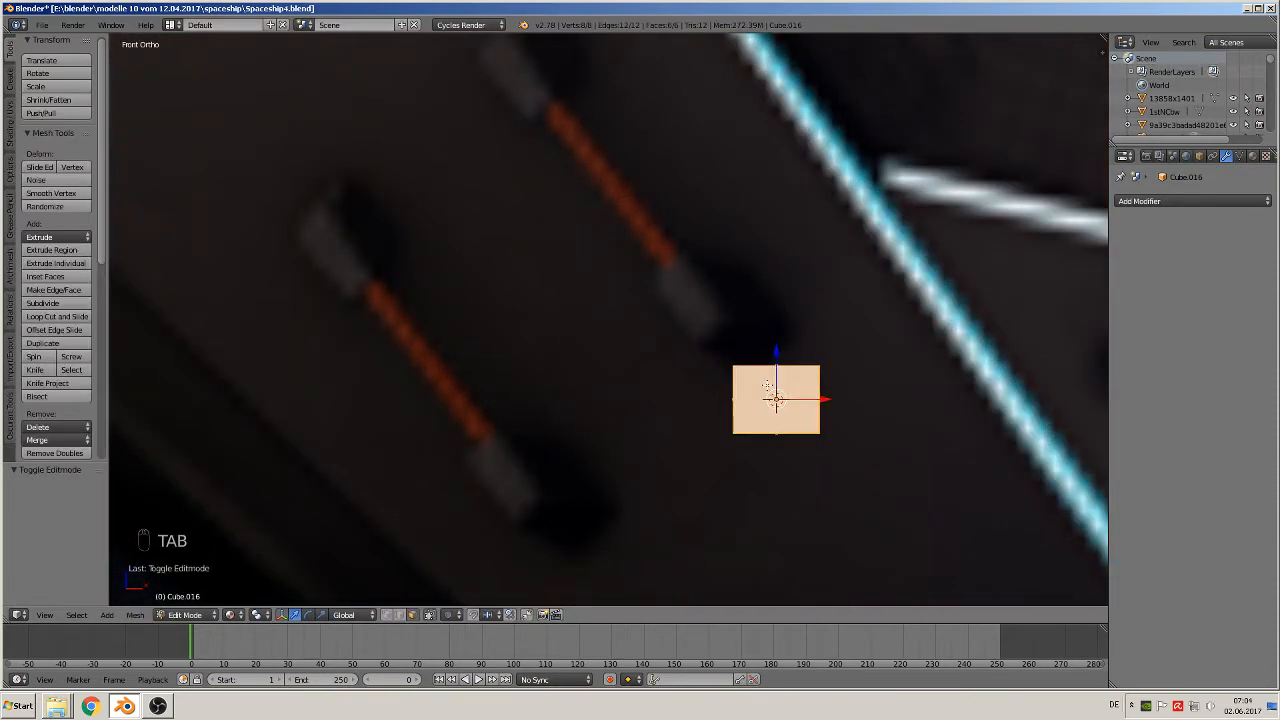
key("ctrl+r")
left_click(767, 386)
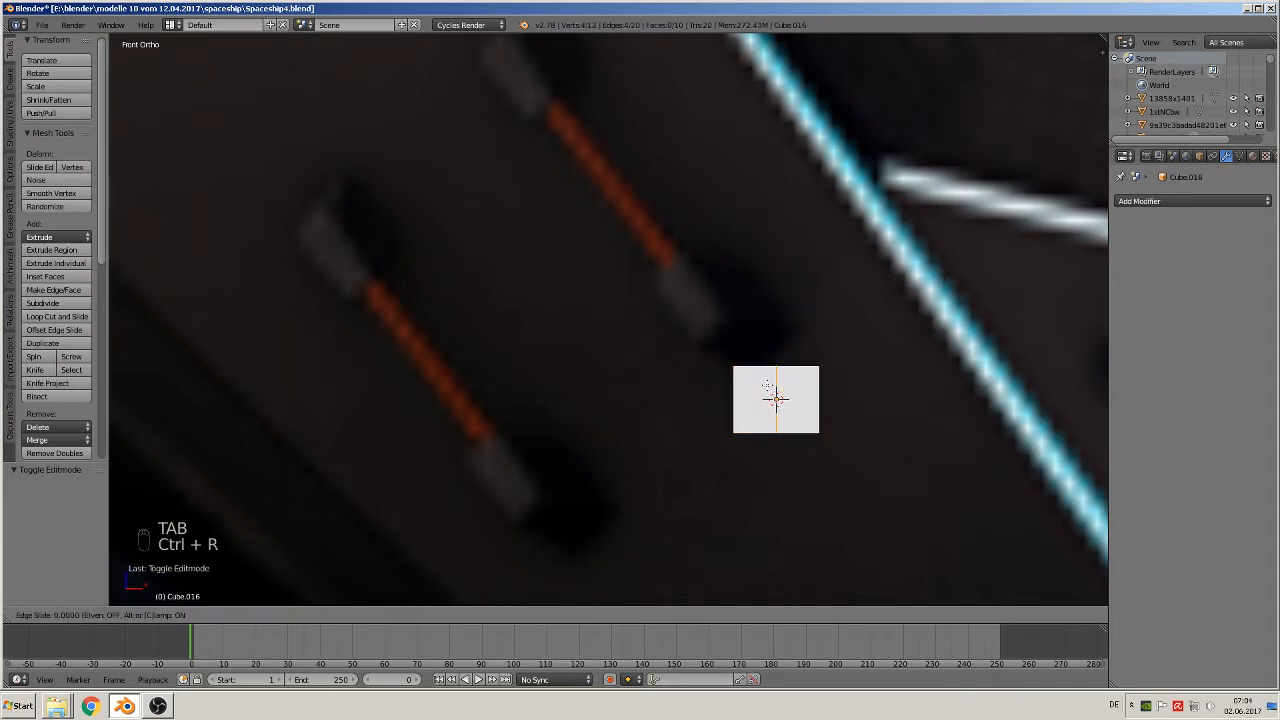
left_click(753, 386)
Lower the block's upper edge on the negative X side about 0.0016 along Z to form a slope, and return to Object Mode
middle_click_drag(748, 410, 760, 422)
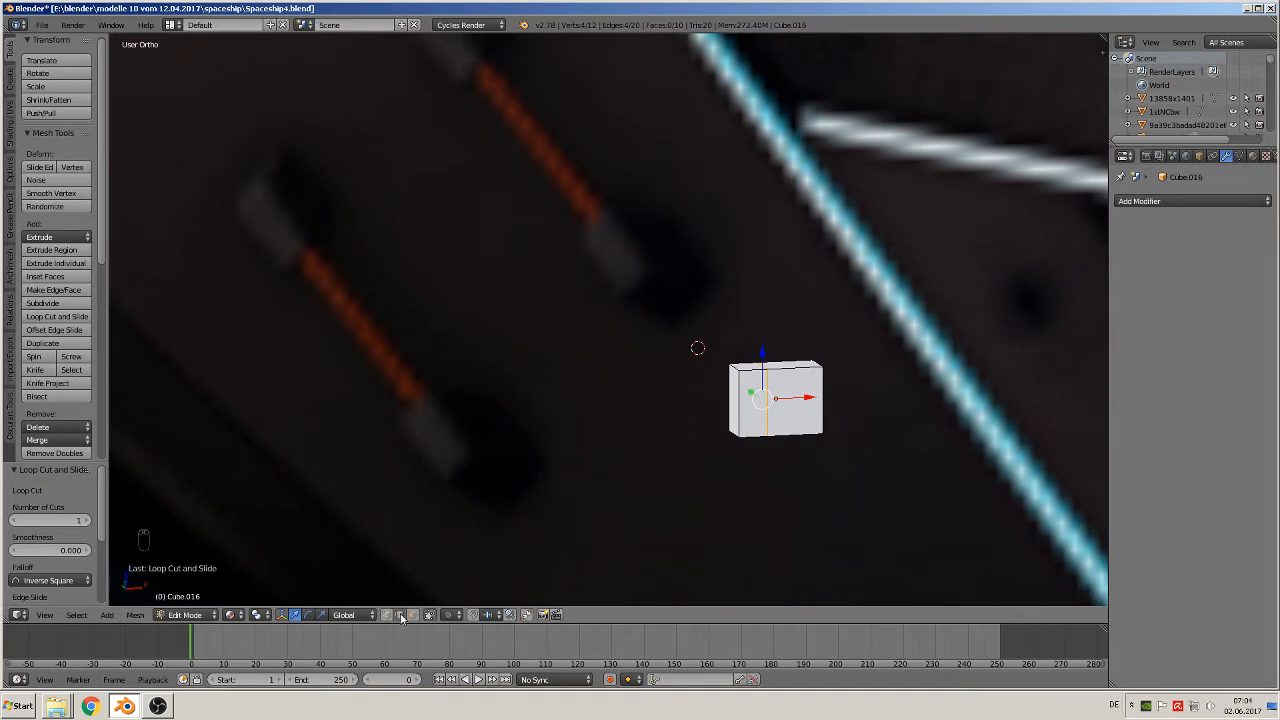
right_click(745, 367)
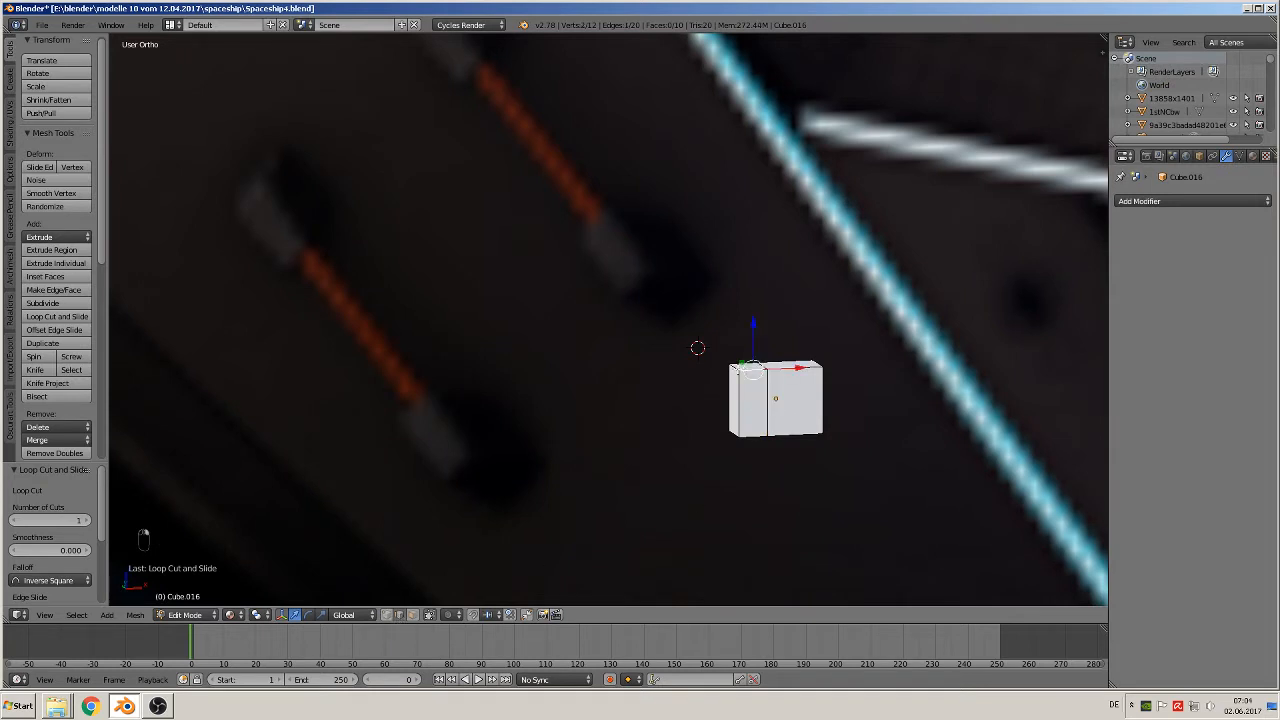
right_click(735, 368)
key("g")
key("z")
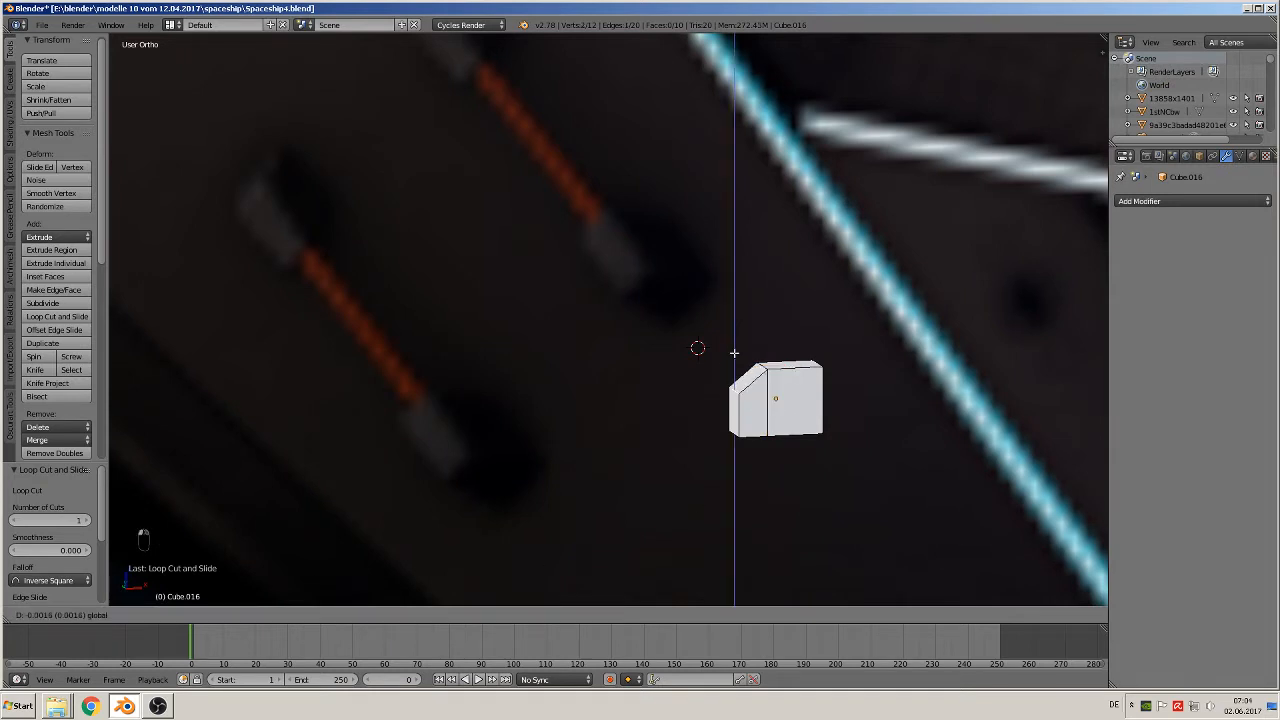
left_click_drag(734, 353, 734, 354)
middle_click_drag(811, 466, 871, 494)
key("Tab")
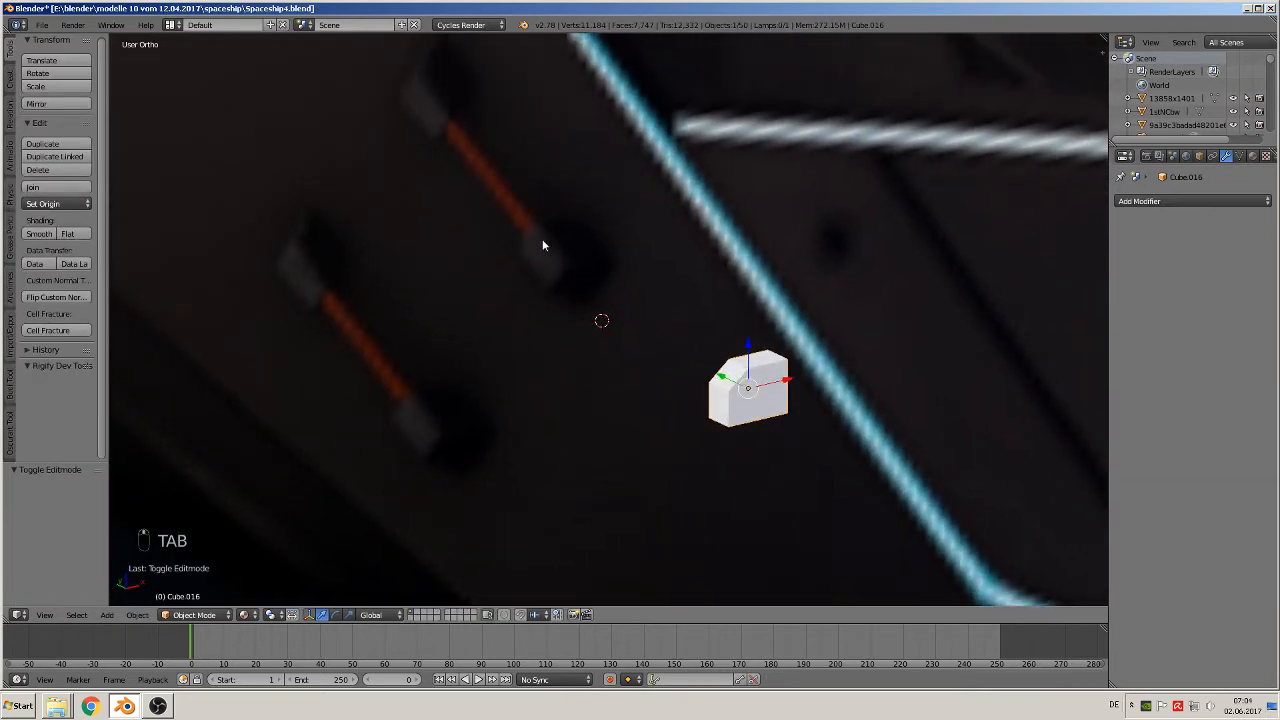
In Edit Mode, delete the edge crossing the small block's underside to open its bottom
middle_click_drag(790, 449, 831, 443)
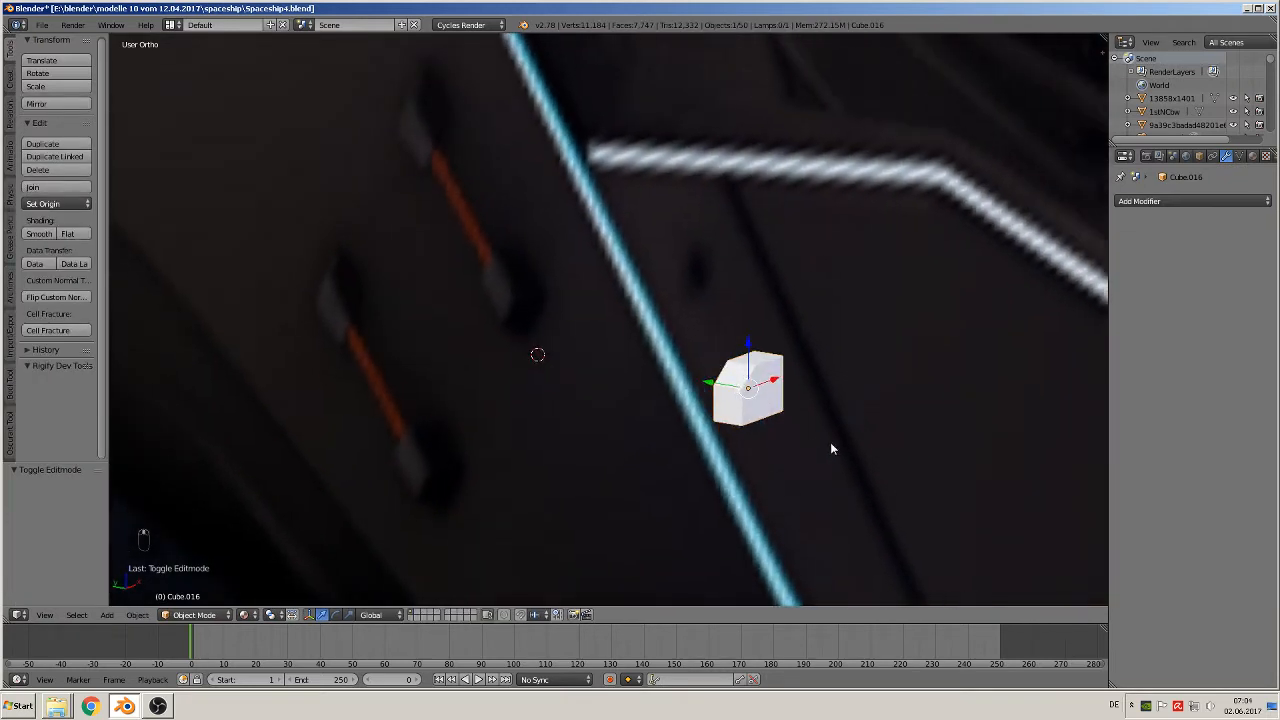
scroll(825, 450, "up", 2)
key("Tab")
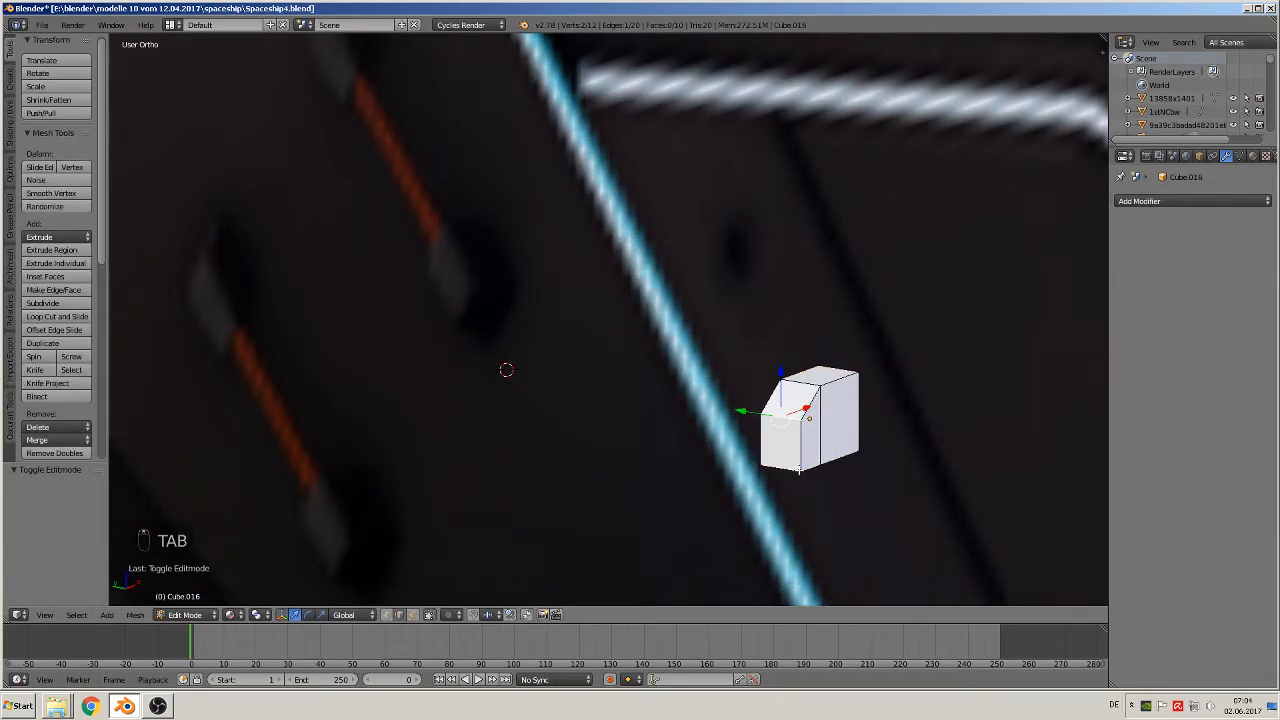
middle_click_drag(770, 475, 700, 520)
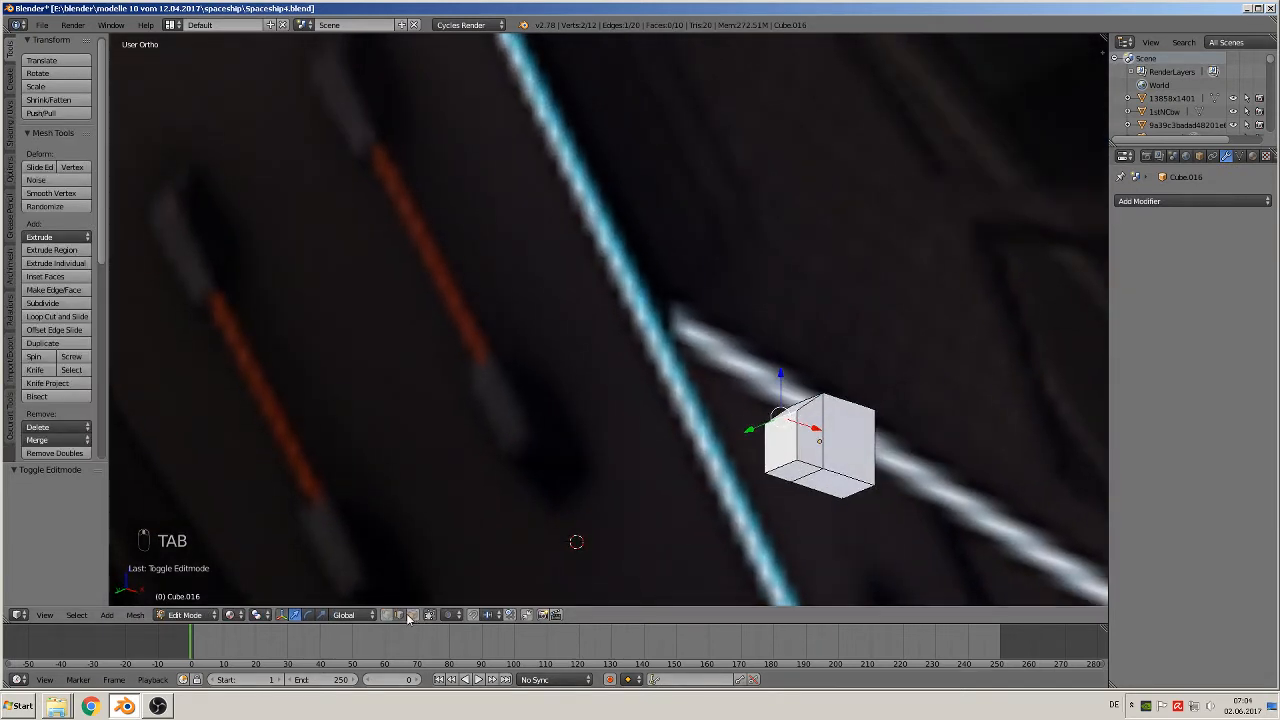
right_click(815, 478)
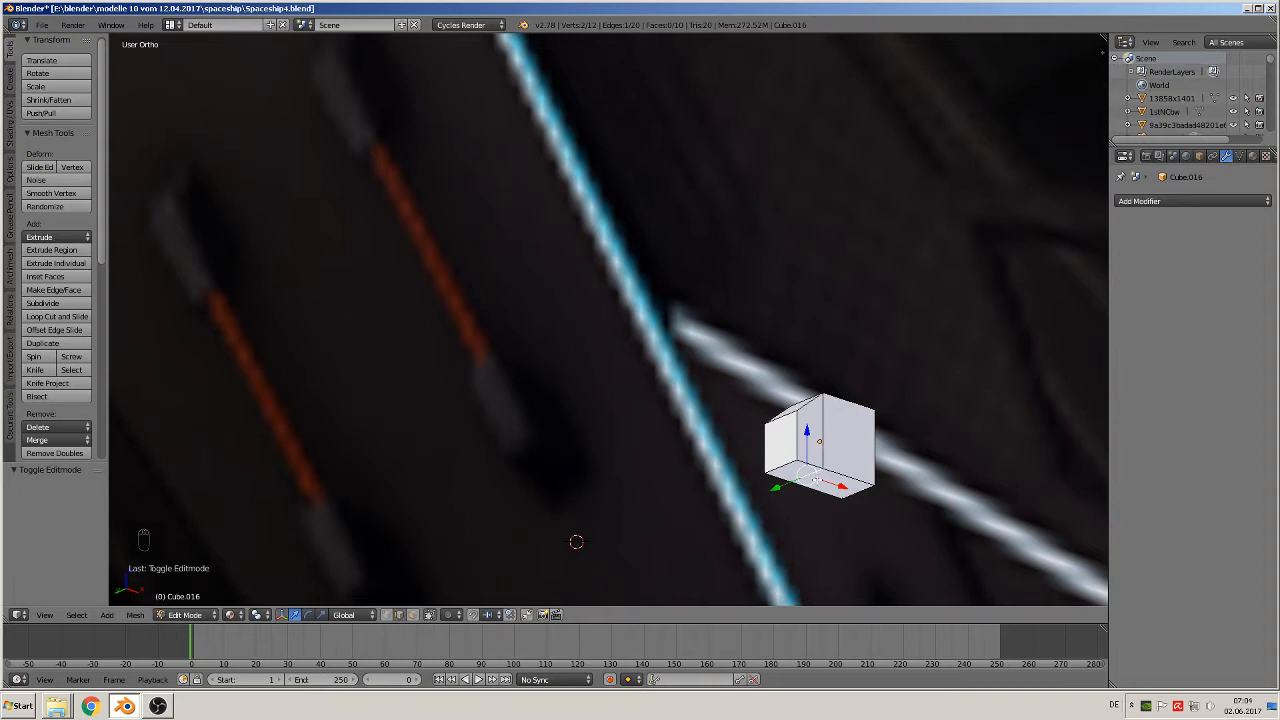
key("x")
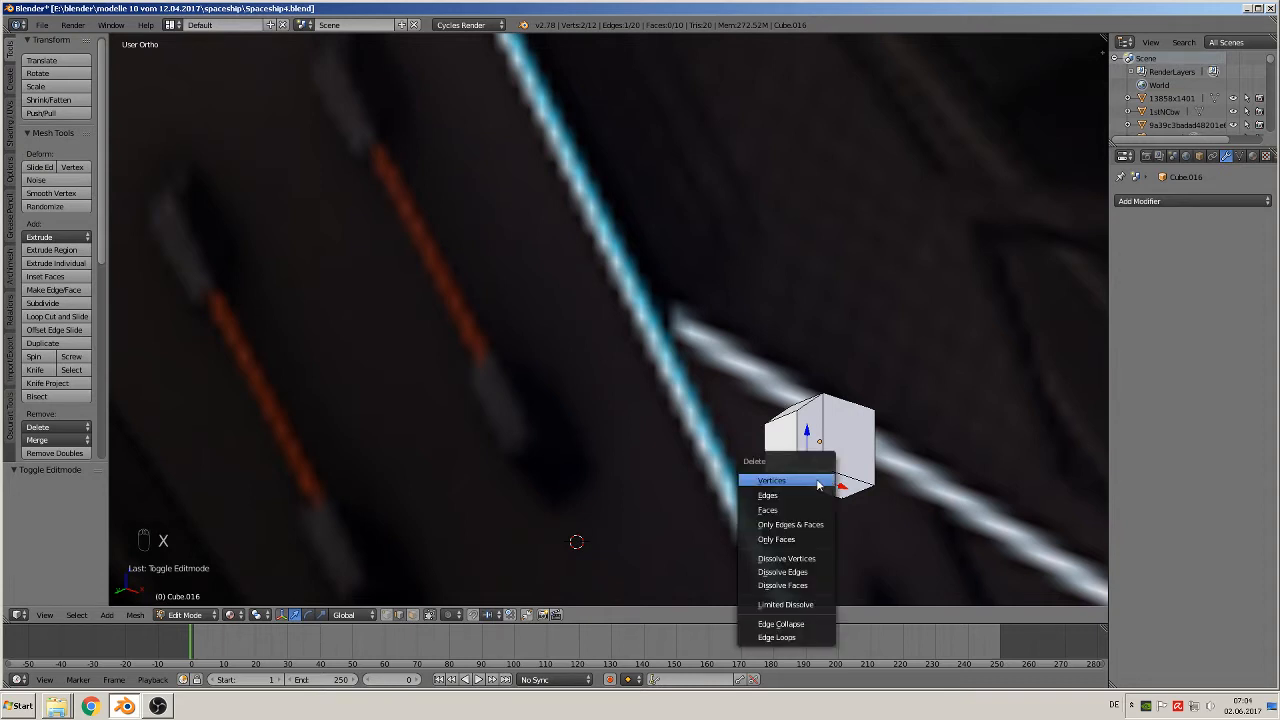
left_click(817, 496)
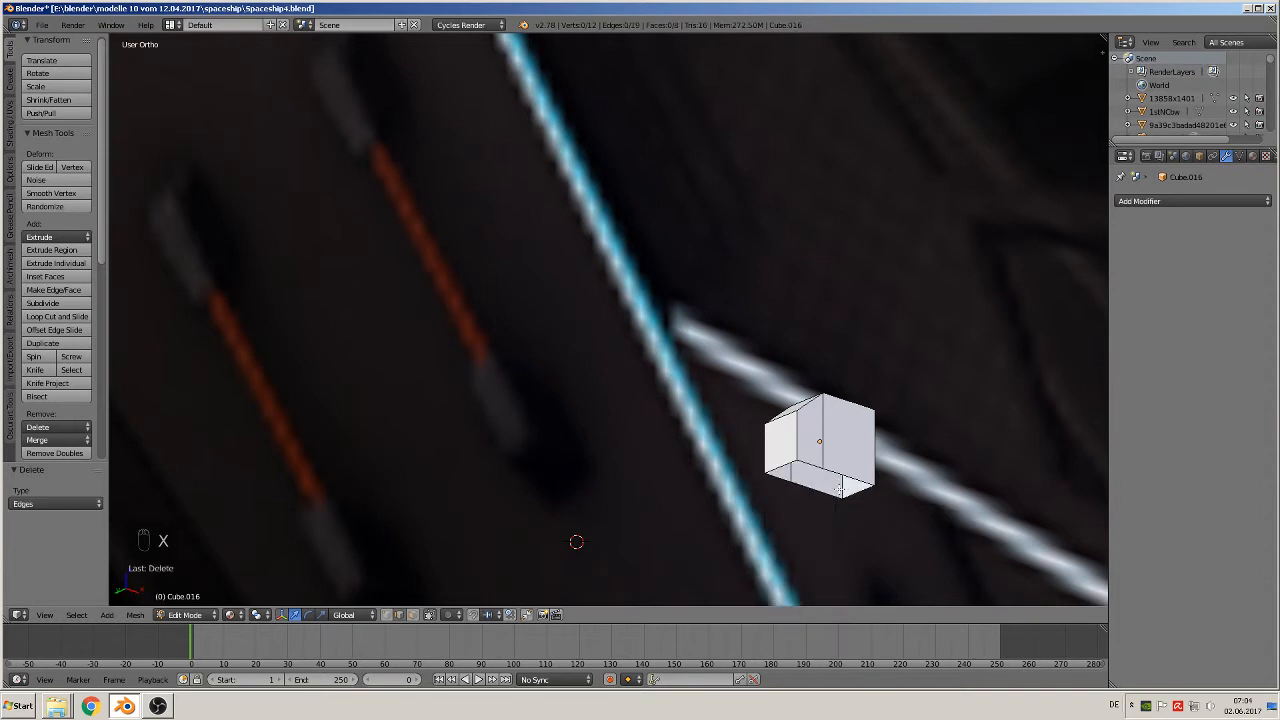
Scale the edge loop around the block's open bottom by about 1.119 to flare the base outward
middle_click_drag(829, 472, 910, 598)
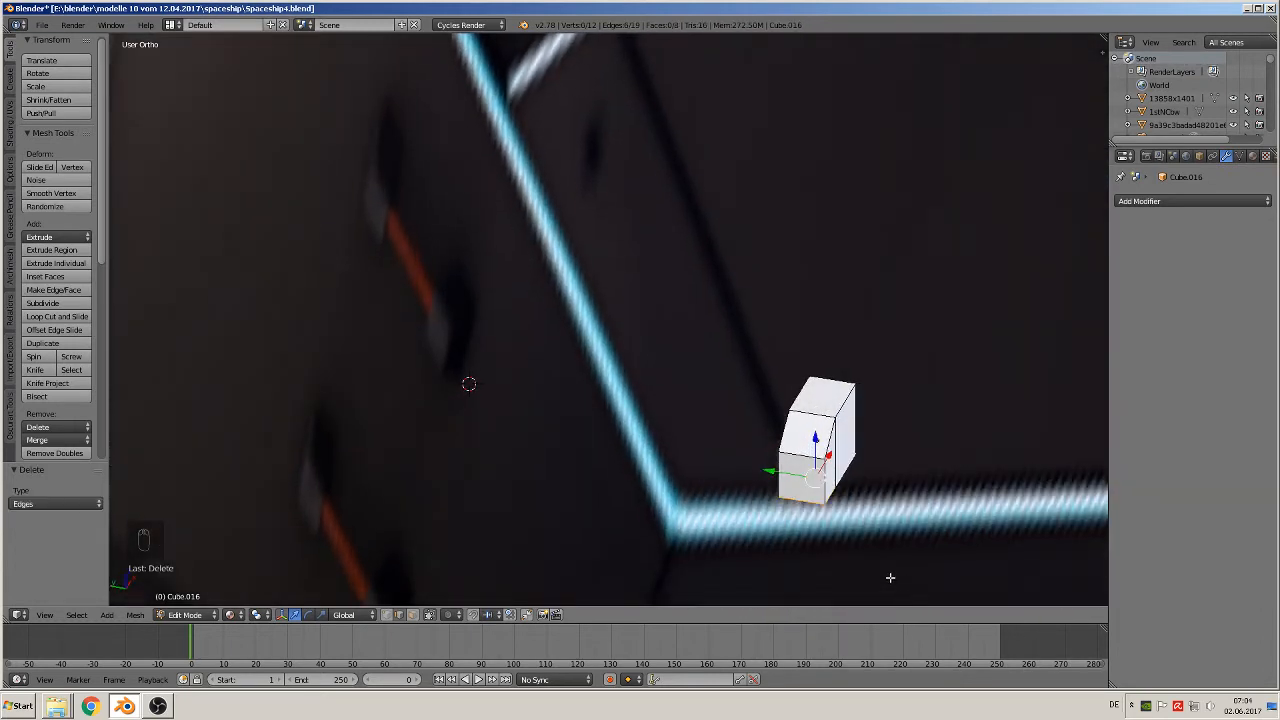
key("s")
left_click(897, 553)
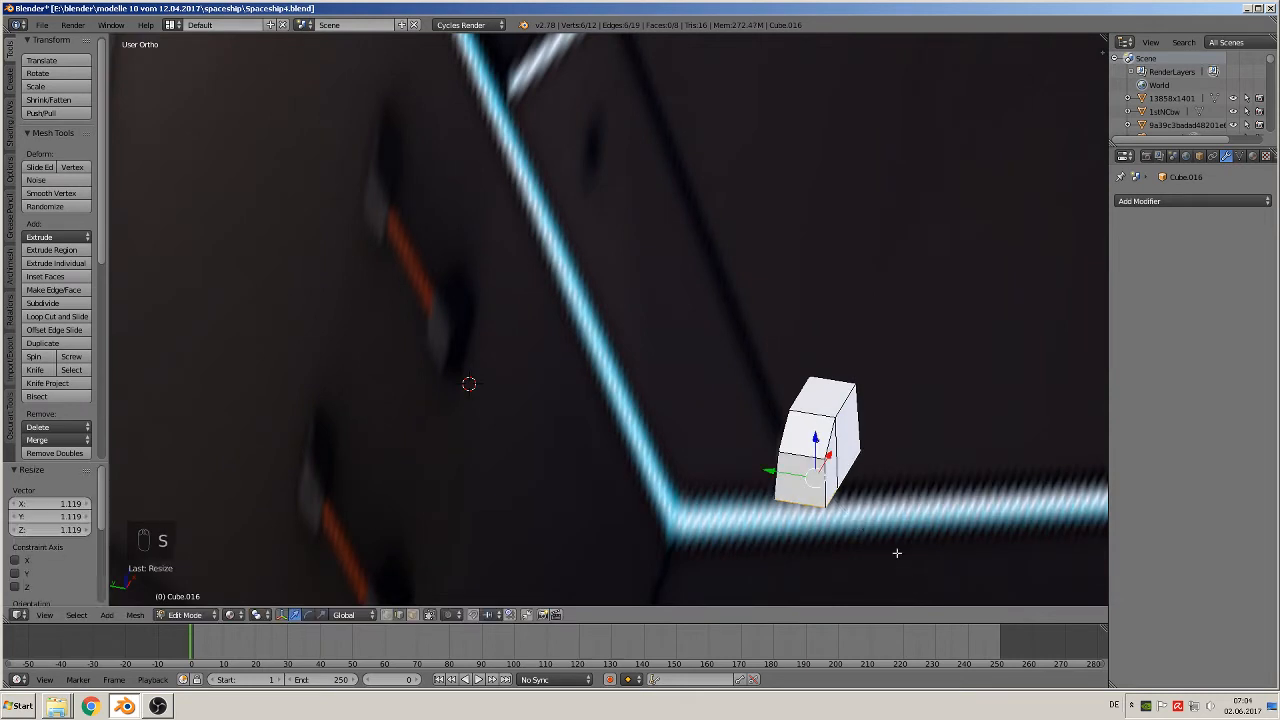
Add one centred loop cut running lengthwise over the block's top, slope and end faces
middle_click_drag(897, 553, 586, 543)
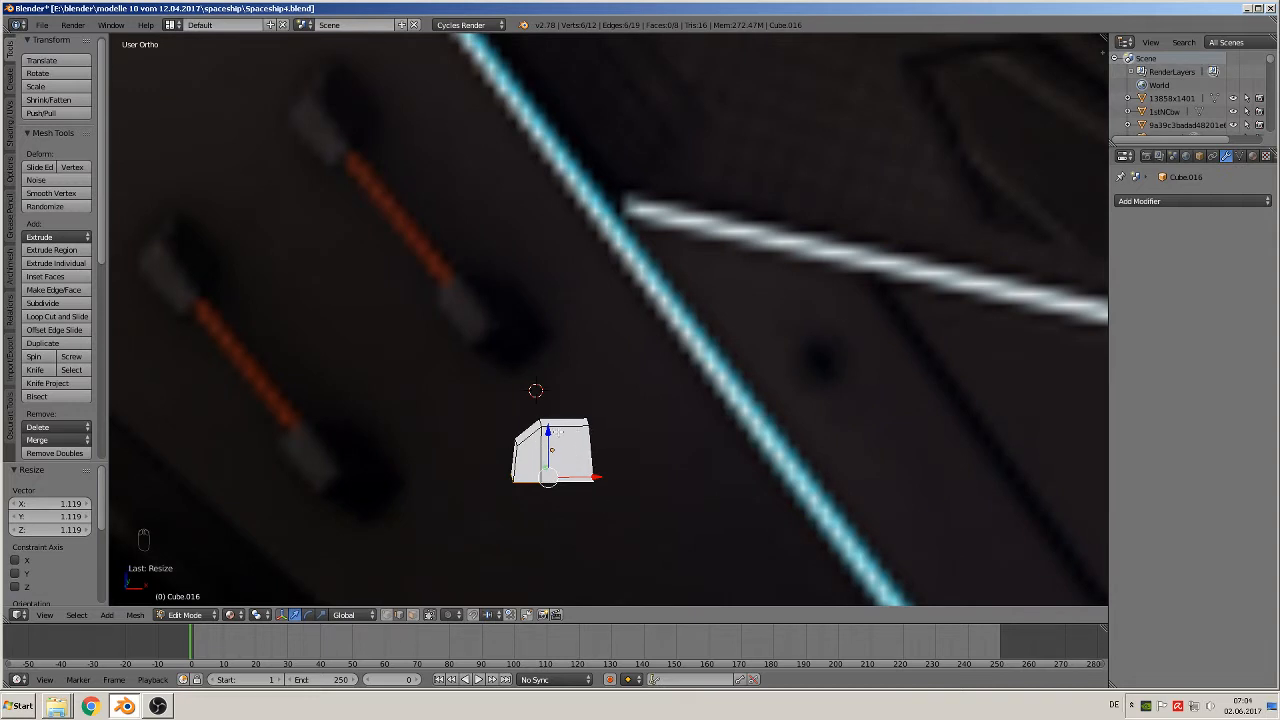
middle_click_drag(579, 435, 569, 416)
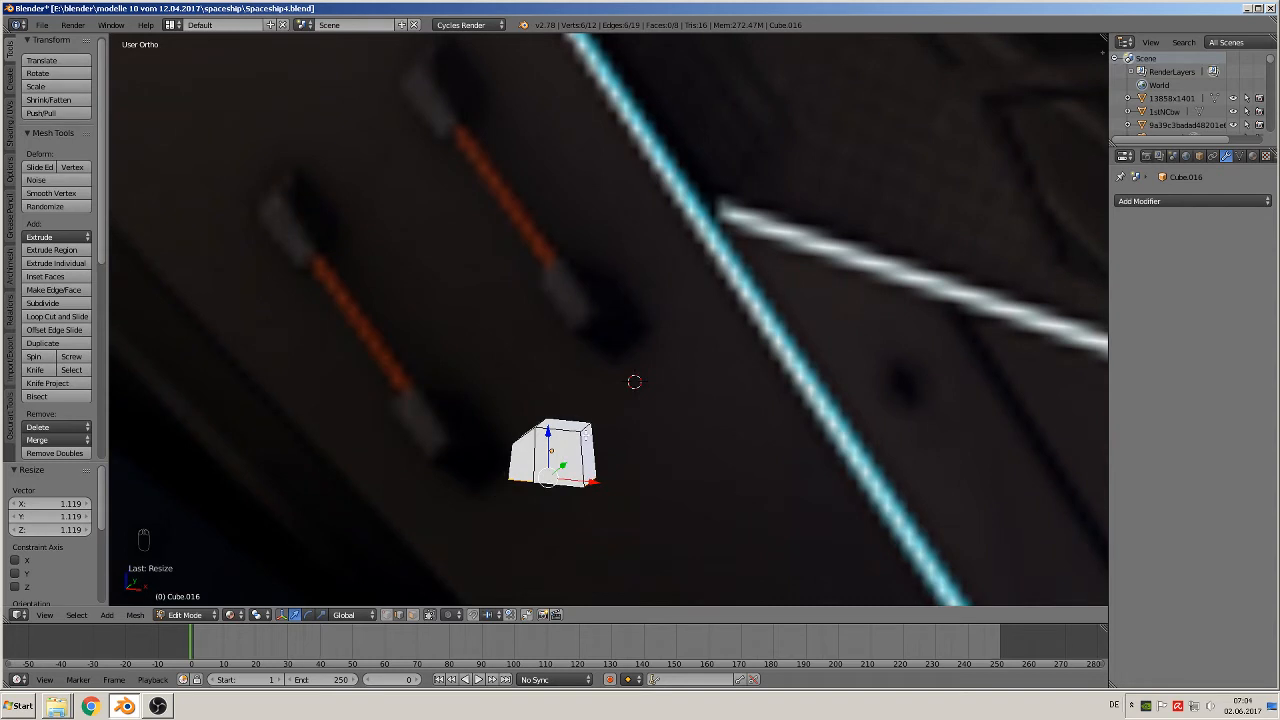
middle_click_drag(526, 448, 720, 346)
scroll(552, 503, "up", 4)
right_click(695, 378)
right_click(617, 409, "shift")
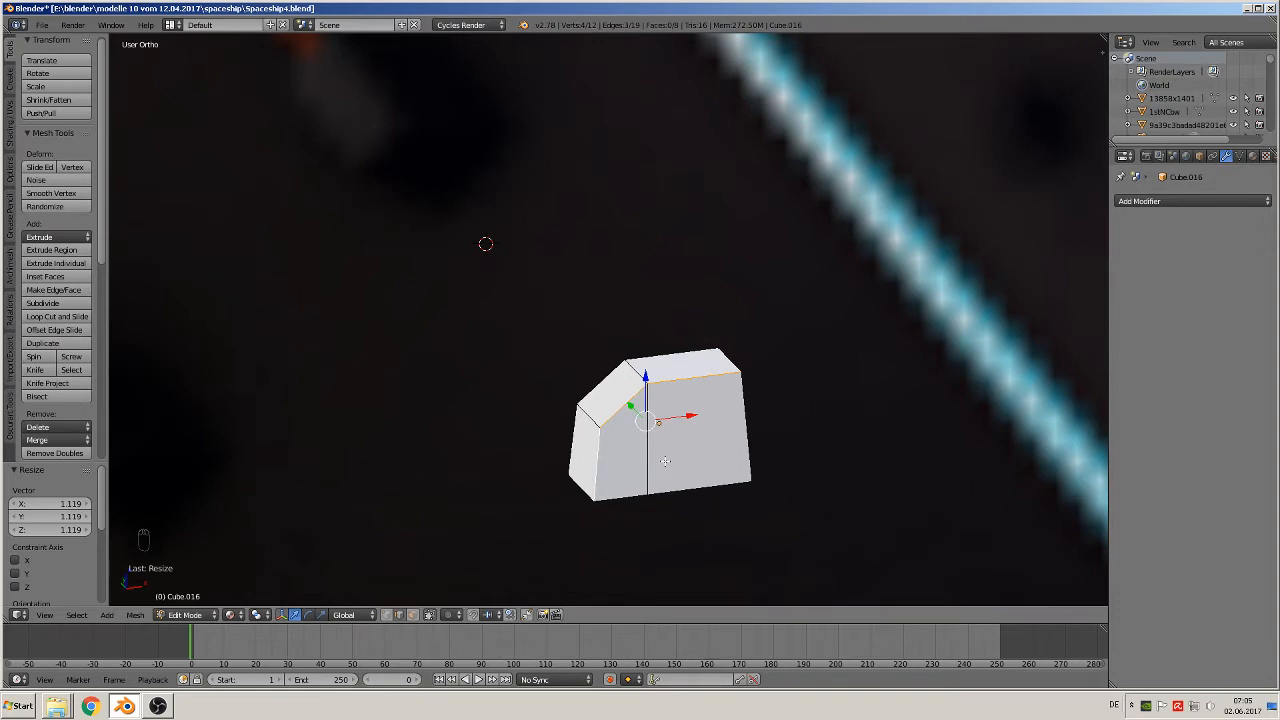
scroll(665, 461, "up", 1)
middle_click_drag(665, 461, 636, 379)
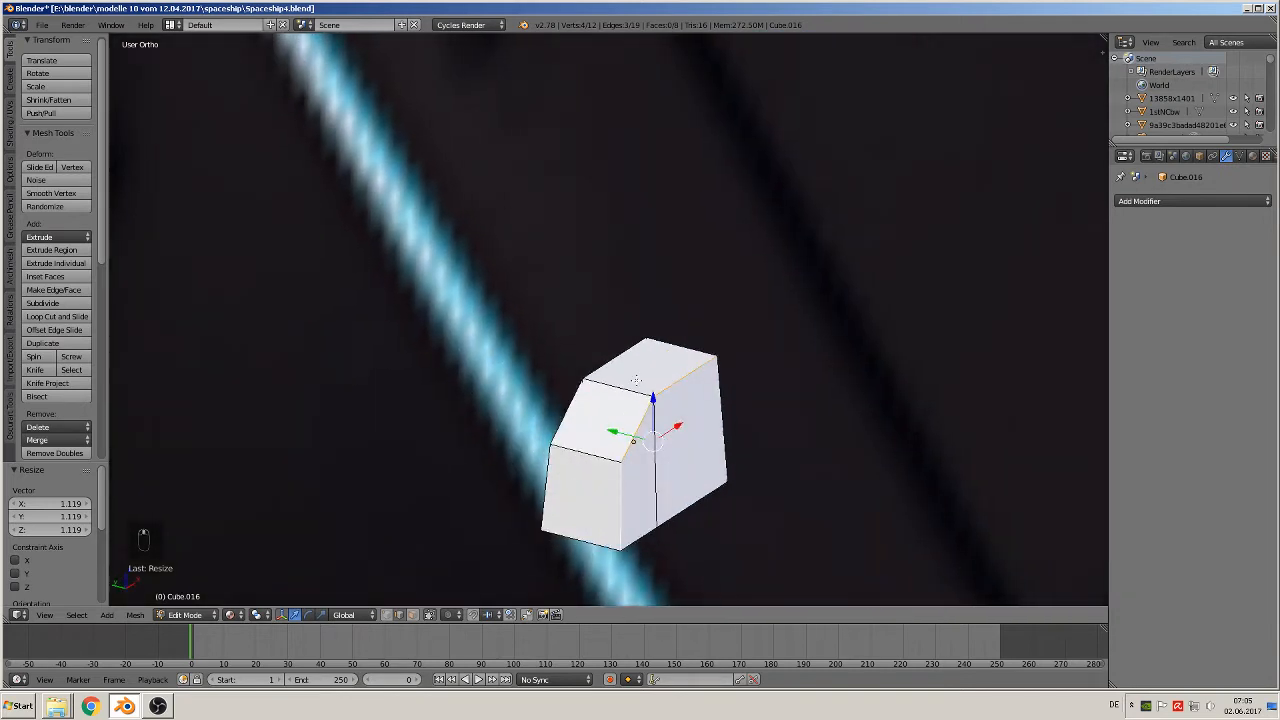
key("ctrl+r")
left_click(629, 388)
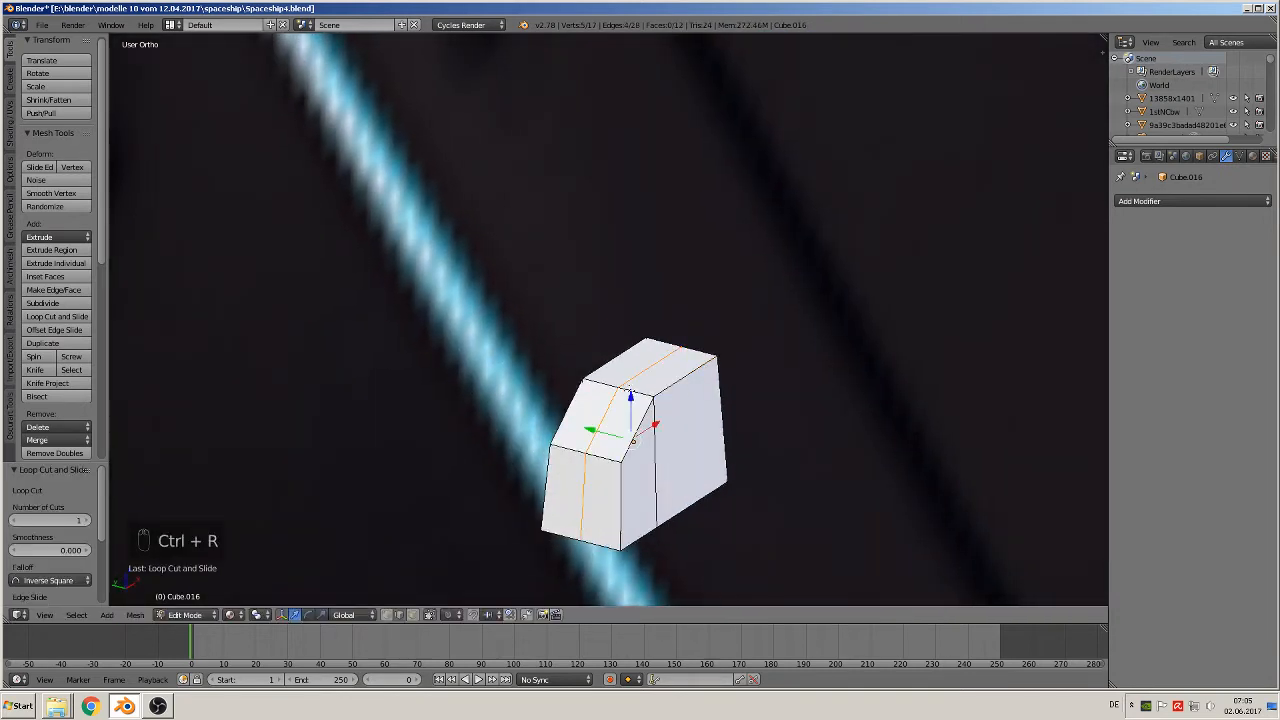
Bevel the outline edges of the block's negative Y side face with amount 0.029 and one segment, and return to Object Mode
right_click(683, 382, "alt")
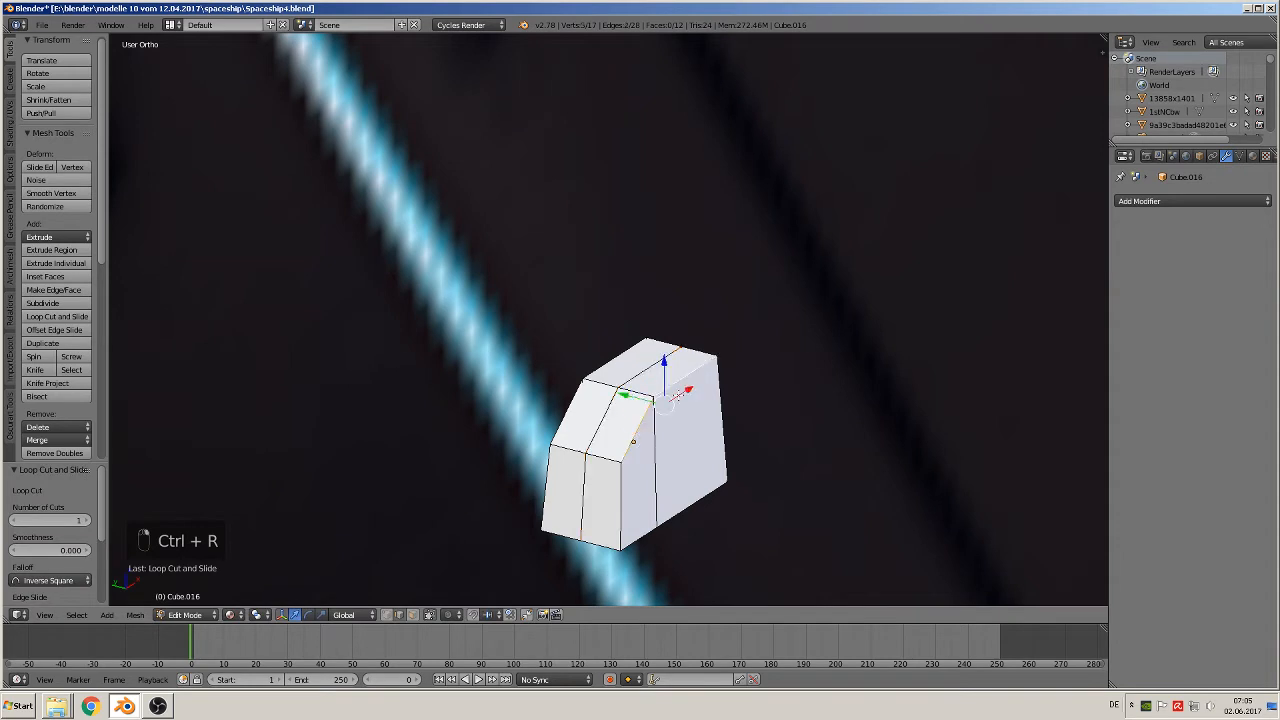
mouse_move(678, 396)
middle_mouse_down()
mouse_move(584, 400)
mouse_move(495, 429)
mouse_move(584, 241)
middle_mouse_up()
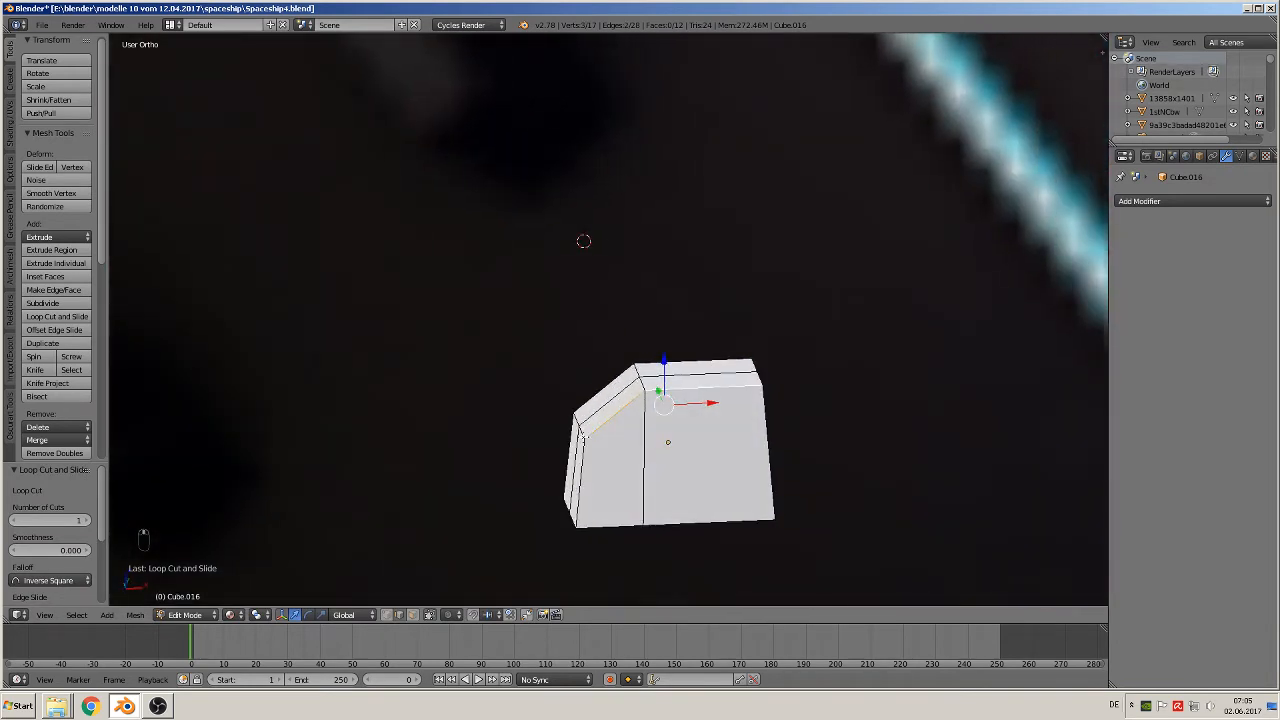
right_click(597, 471, "alt")
right_click(765, 452, "shift")
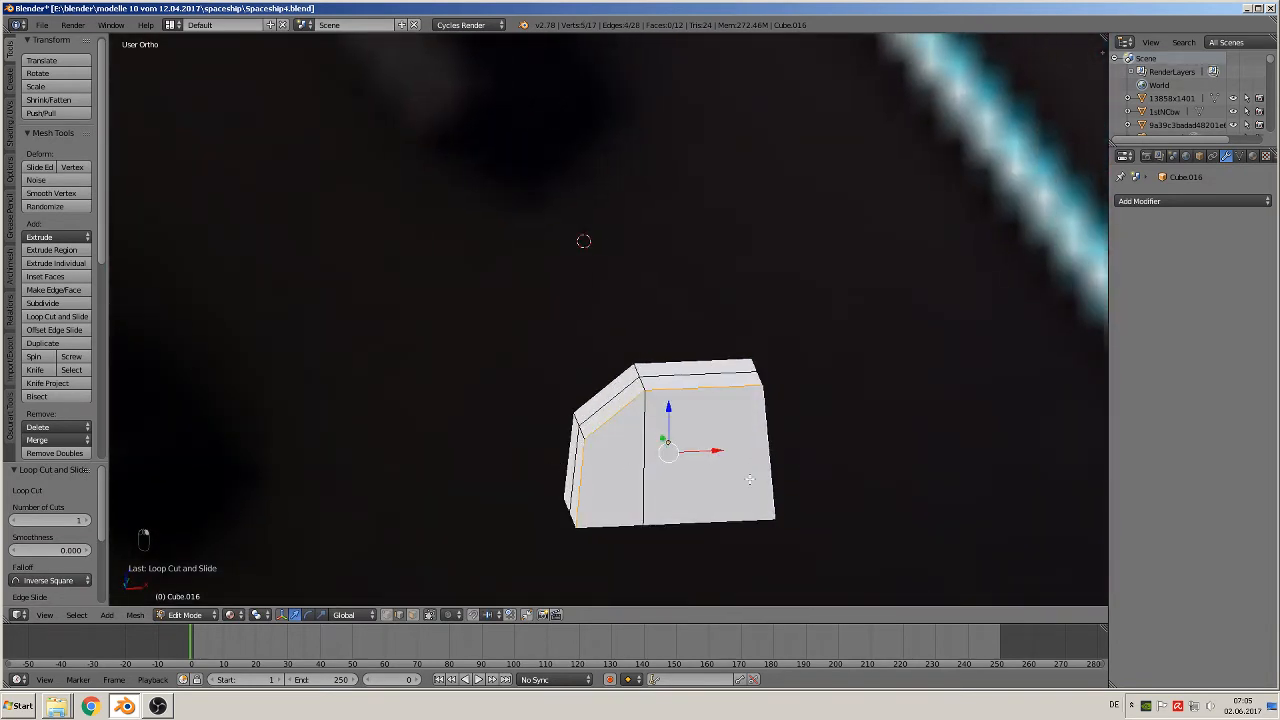
mouse_move(749, 477)
middle_mouse_down()
mouse_move(667, 484)
mouse_move(760, 493)
middle_mouse_up()
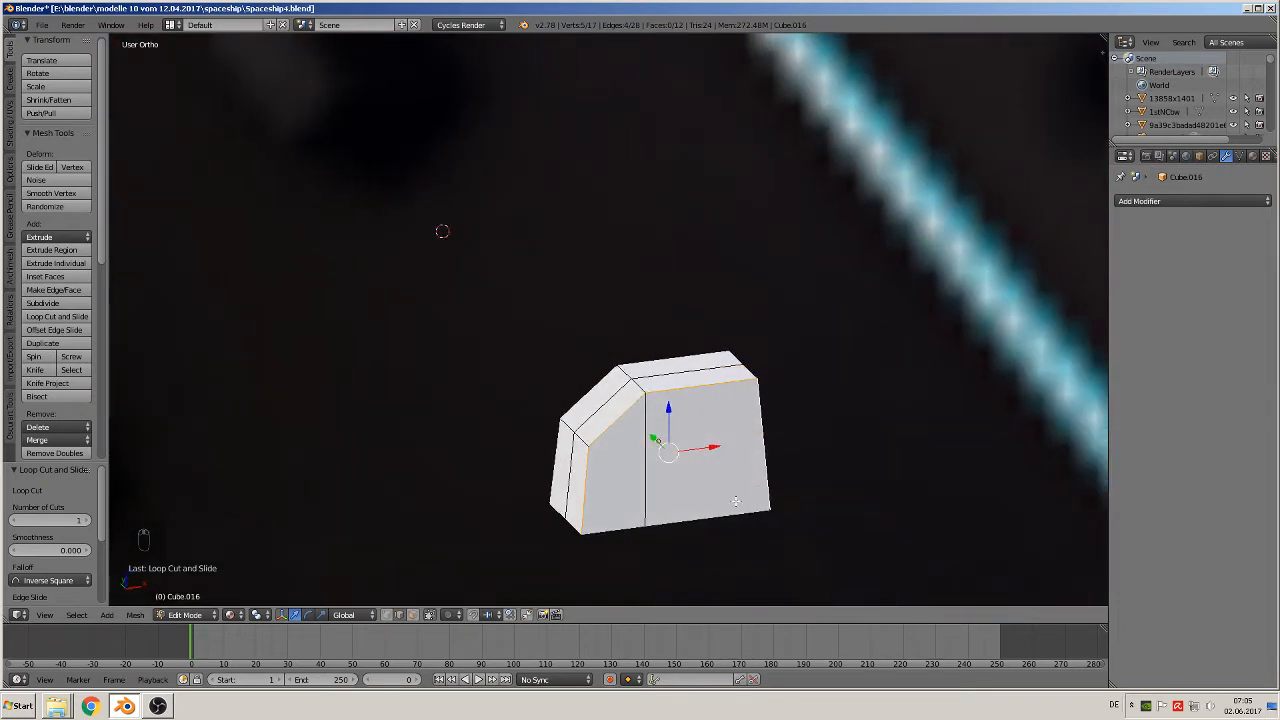
key("ctrl+b")
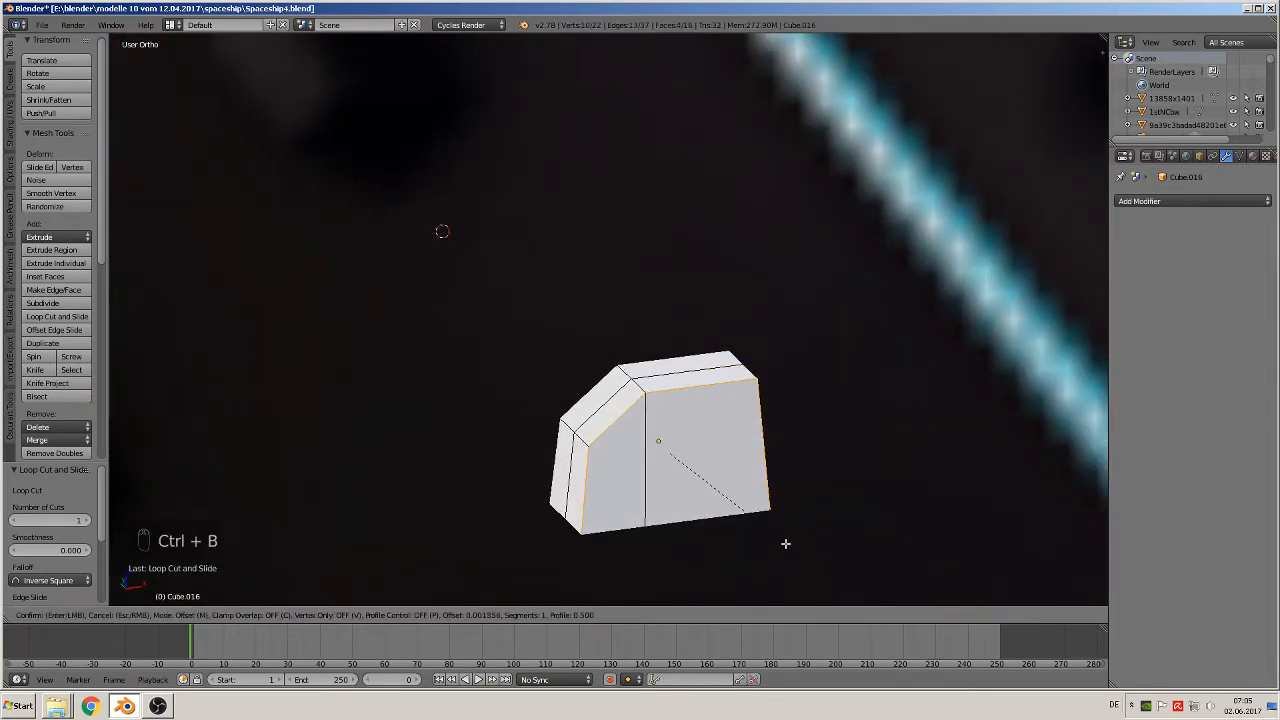
left_click(470, 328)
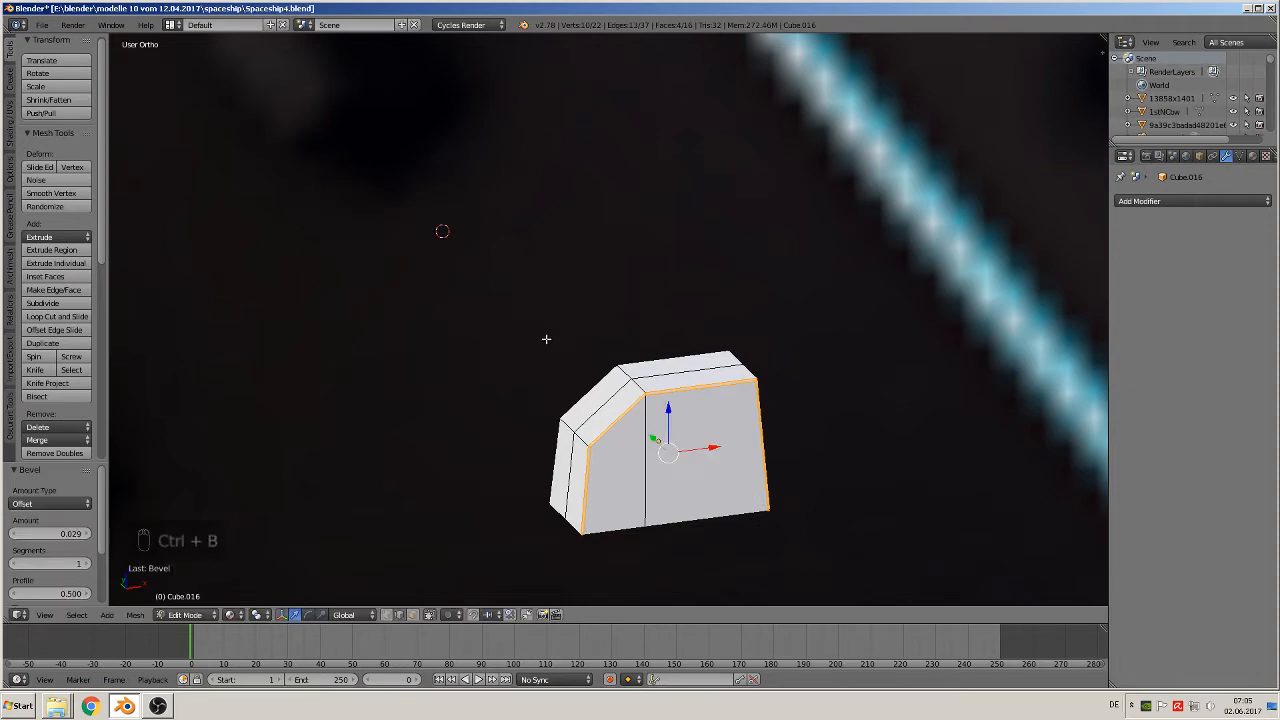
scroll(663, 383, "up", 1)
scroll(783, 455, "up", 2)
middle_click_drag(725, 459, 748, 477)
key("Tab")
scroll(762, 525, "down", 7)
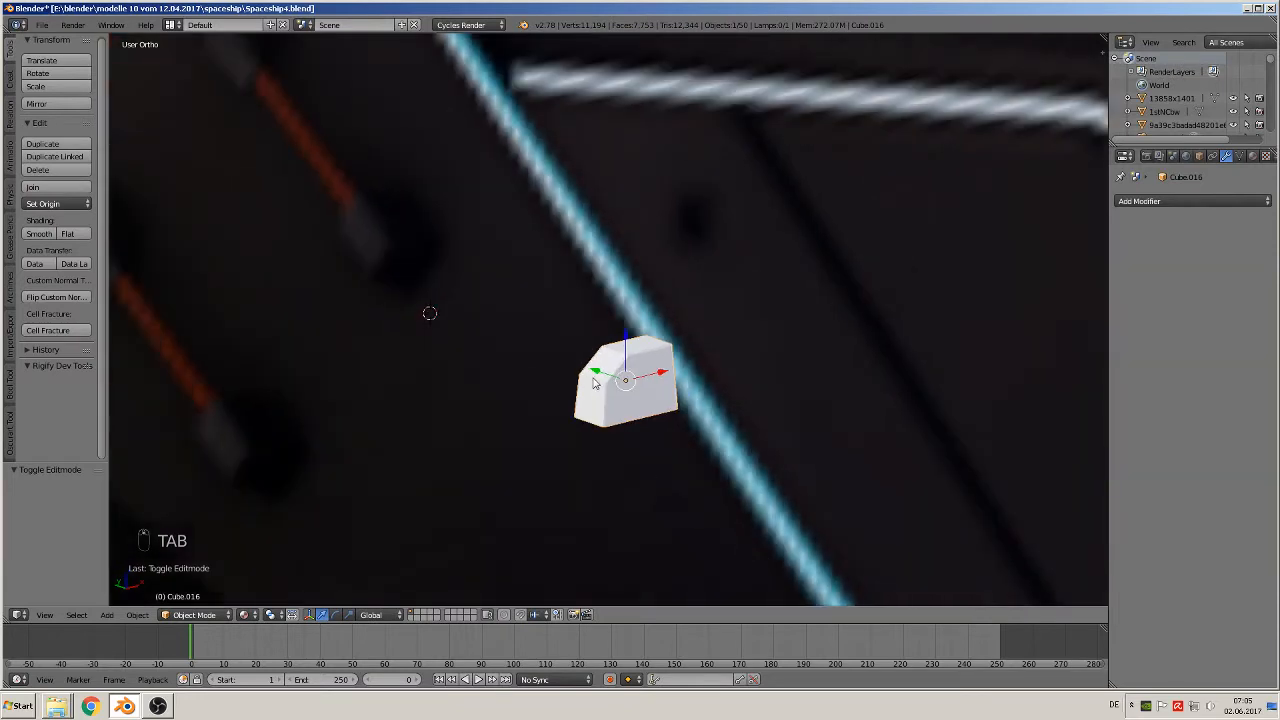
Move the block along negative Y by about 0.052 and a further 0.433, well clear of the reference images
left_click_drag(596, 372, 1100, 548)
middle_click_drag(966, 469, 603, 273, "shift")
scroll(603, 275, "down", 8)
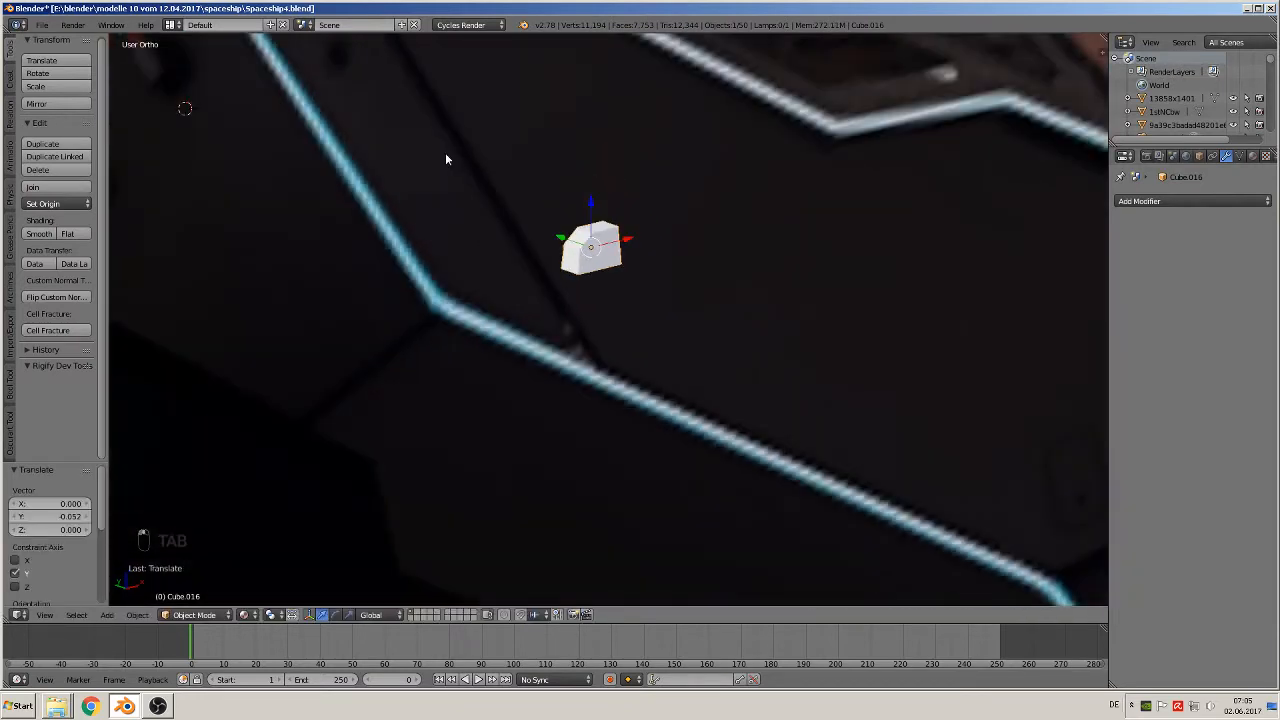
left_click_drag(581, 300, 938, 462)
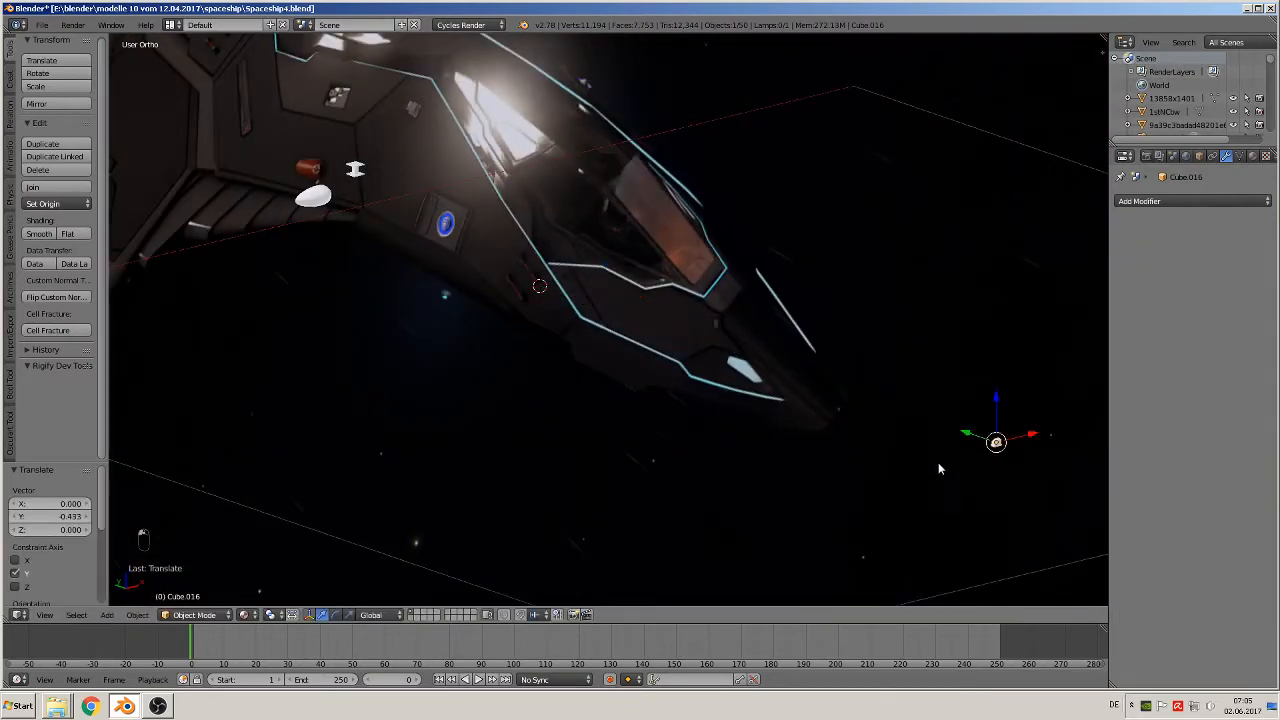
Bevel the outline edges of the block's opposite, positive Y side face with one narrow segment, and return to Object Mode
scroll(1033, 474, "up", 5)
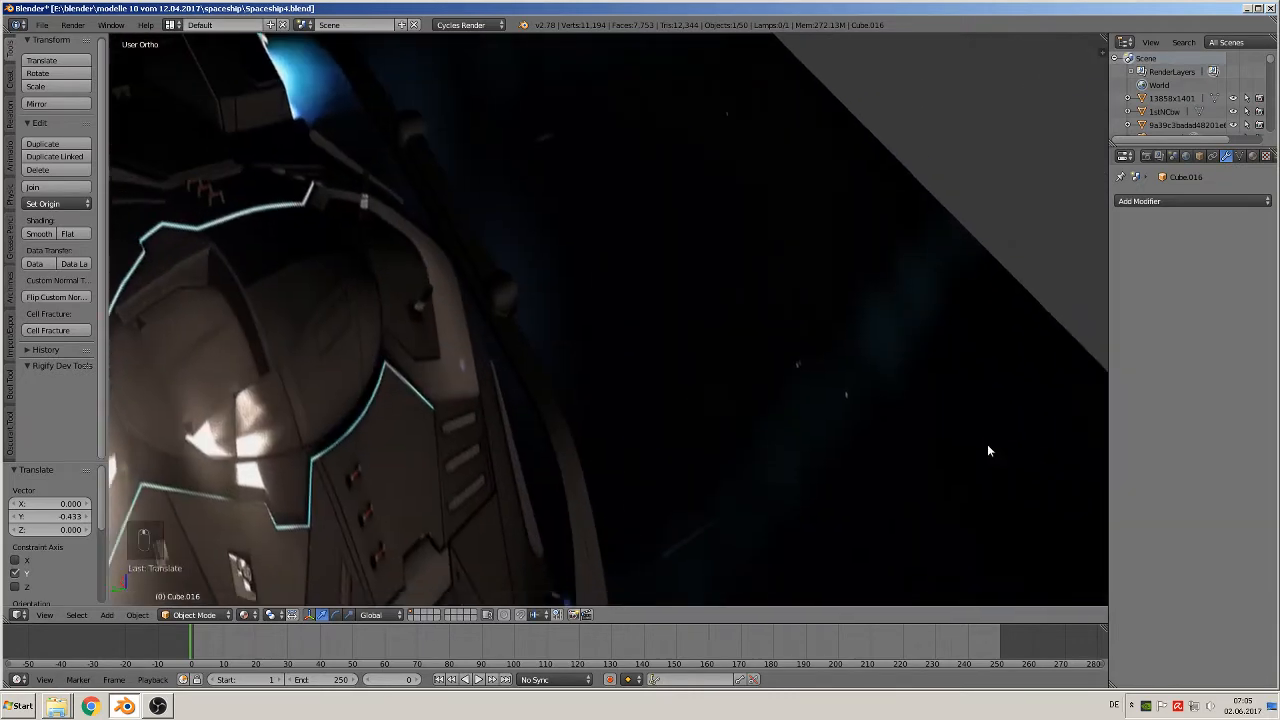
middle_click_drag(987, 444, 619, 359, "shift")
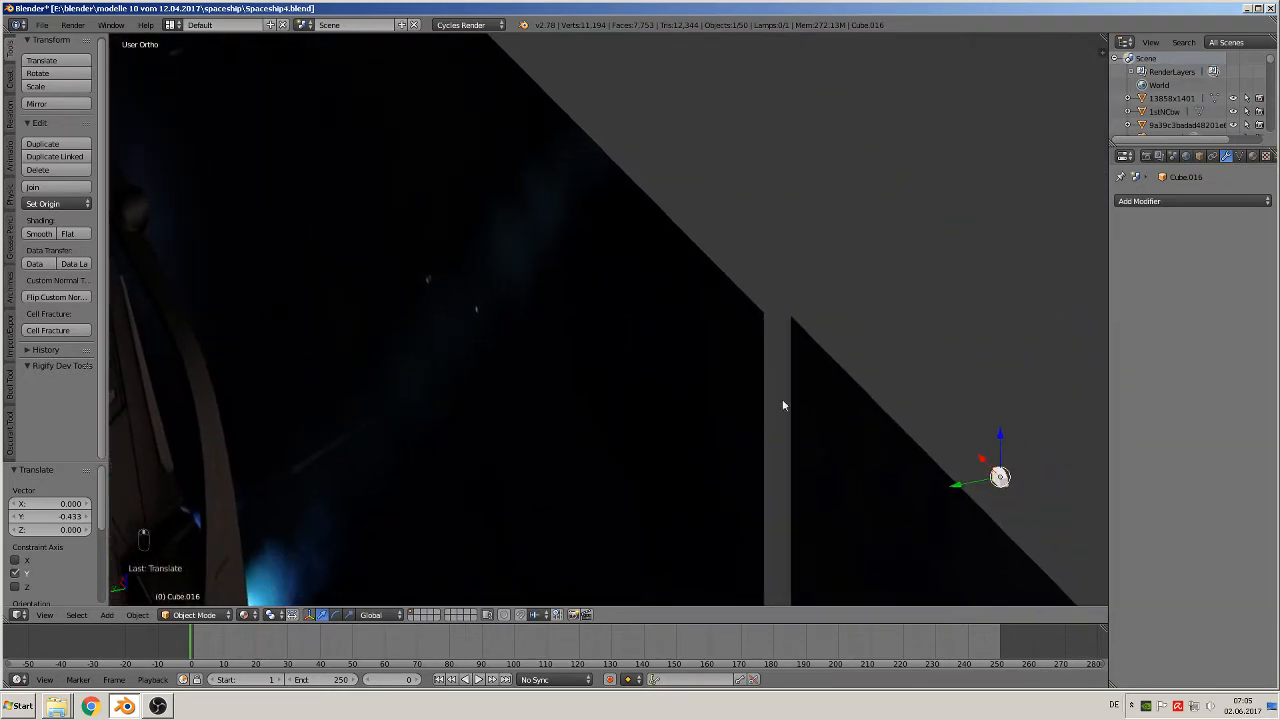
scroll(980, 450, "up", 3)
middle_click_drag(1046, 469, 405, 257, "shift")
scroll(770, 373, "up", 6)
scroll(784, 386, "up", 2)
middle_click_drag(837, 458, 586, 126, "shift")
scroll(630, 203, "up", 4)
key("Tab")
right_click(423, 188, "alt")
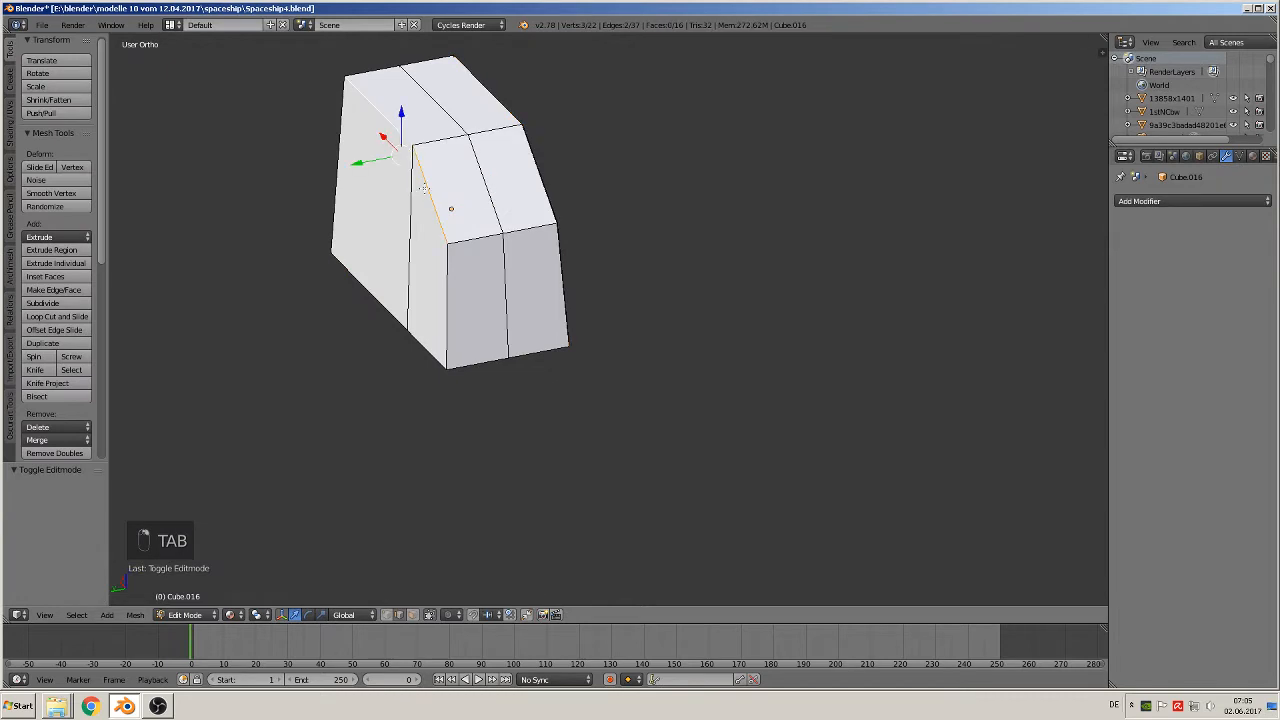
right_click(452, 308, "alt")
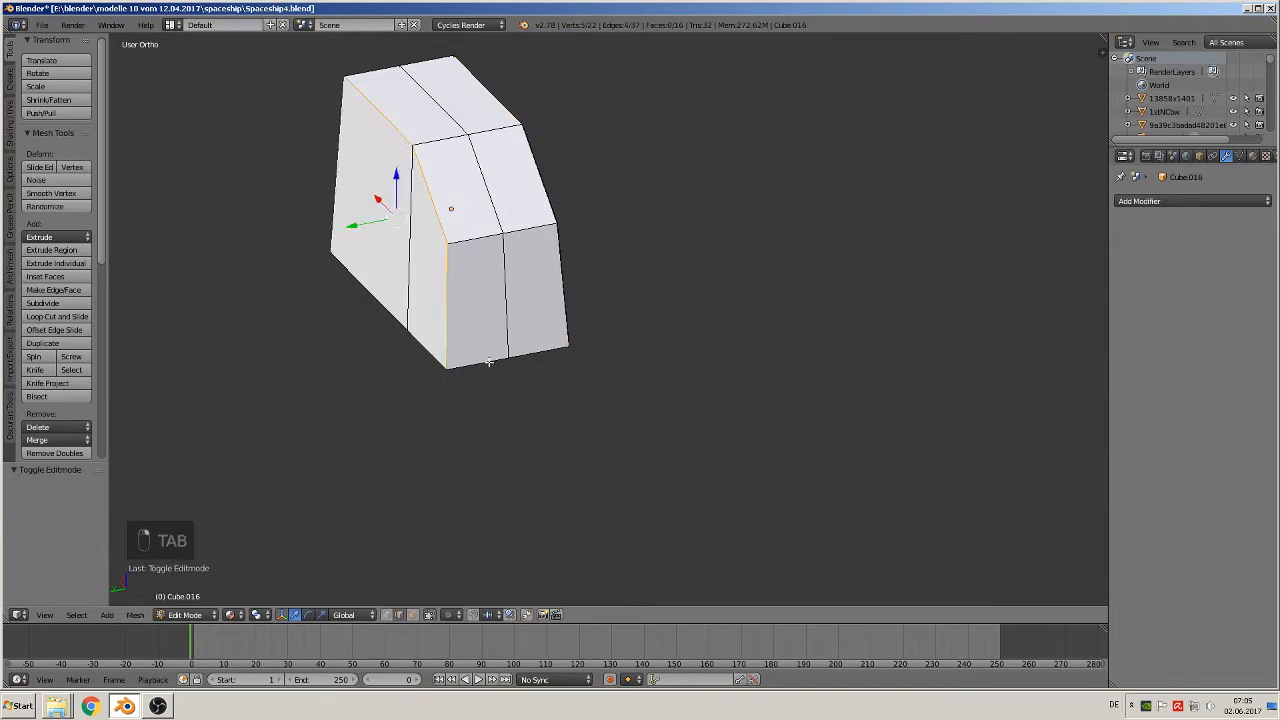
key("ctrl+b")
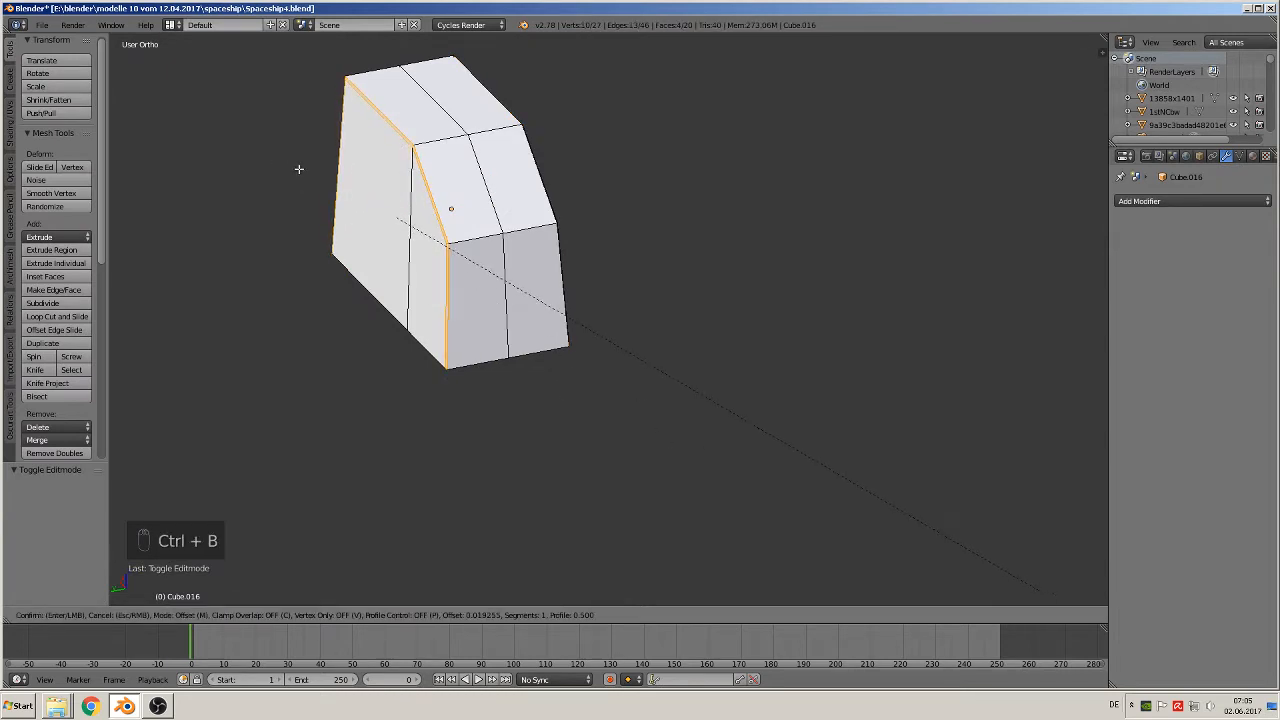
left_click(542, 244)
key("Tab")
scroll(566, 253, "down", 2)
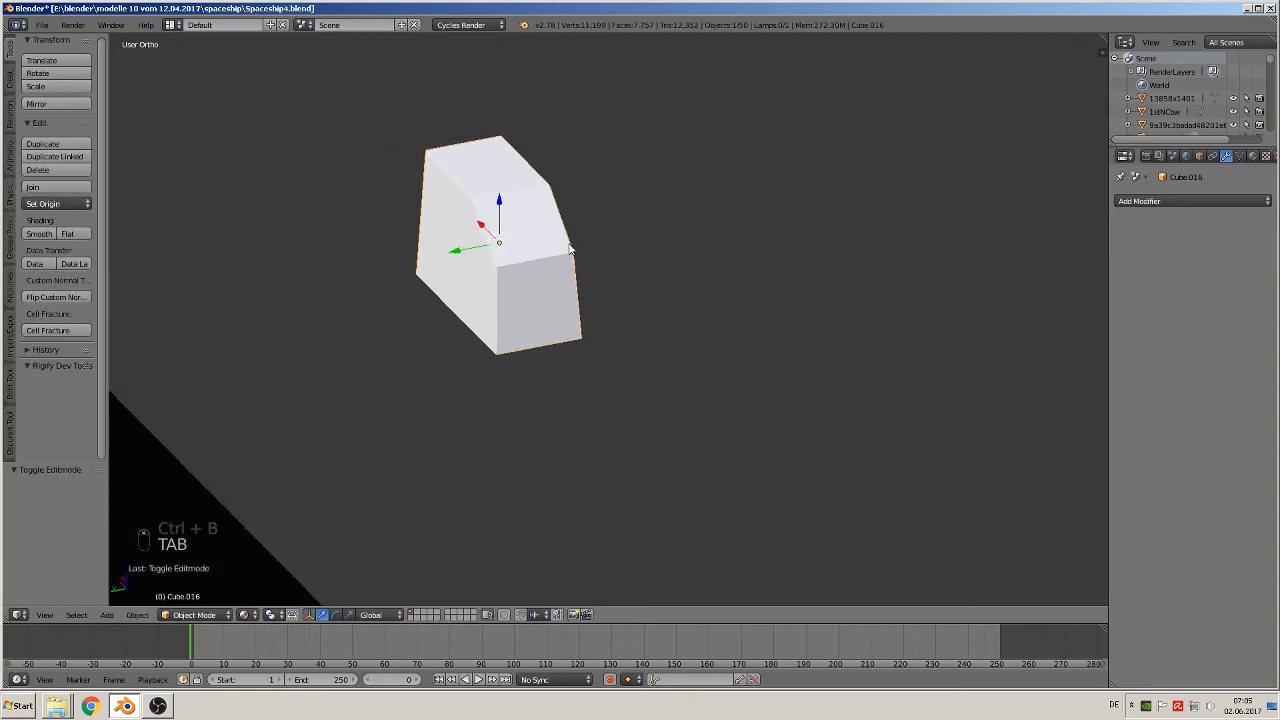
In front view, move the block about 0.009 along negative Z and 0.003 along negative X
middle_click_drag(570, 254, 451, 233)
scroll(451, 233, "down", 2)
key("KP_1")
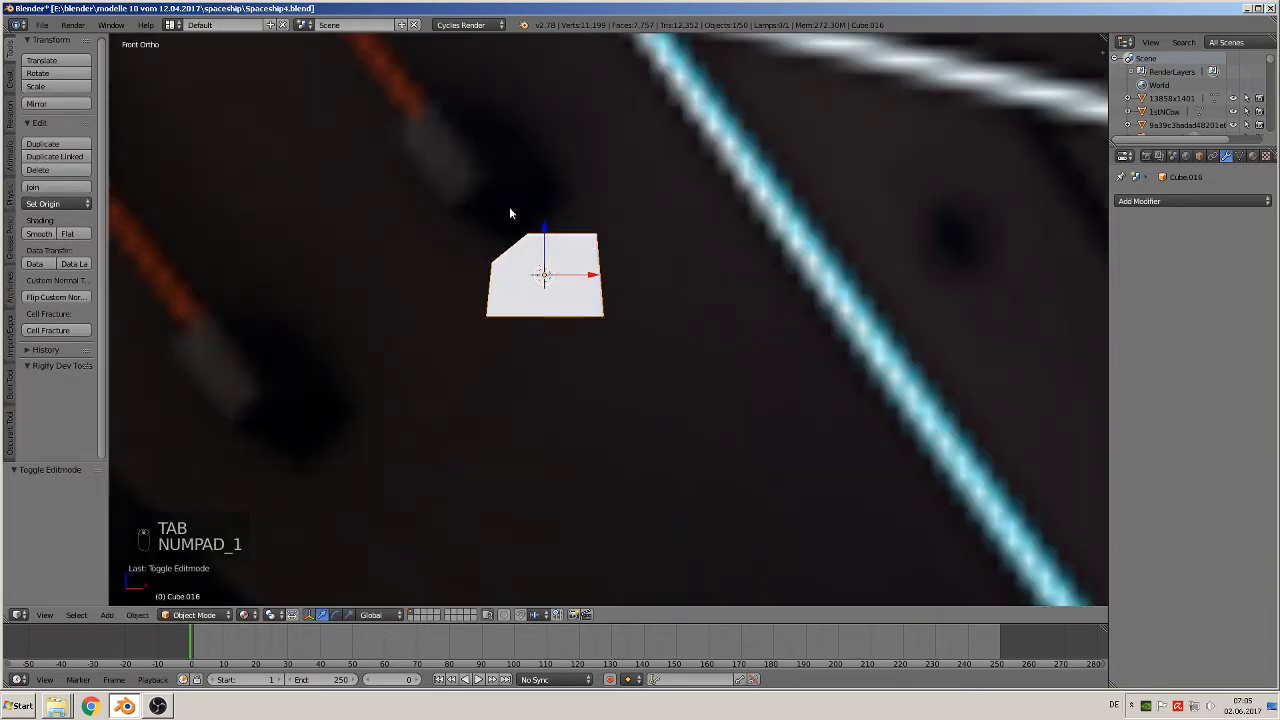
scroll(508, 374, "down", 2)
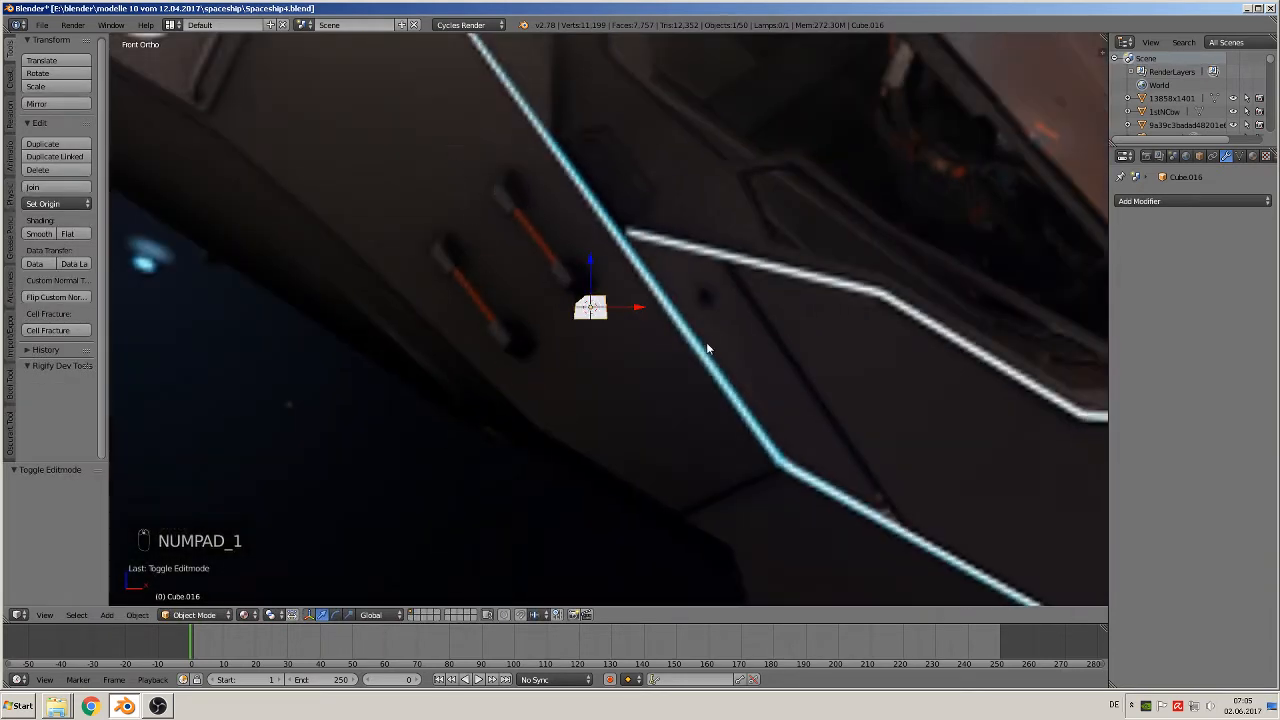
left_click_drag(587, 270, 587, 306)
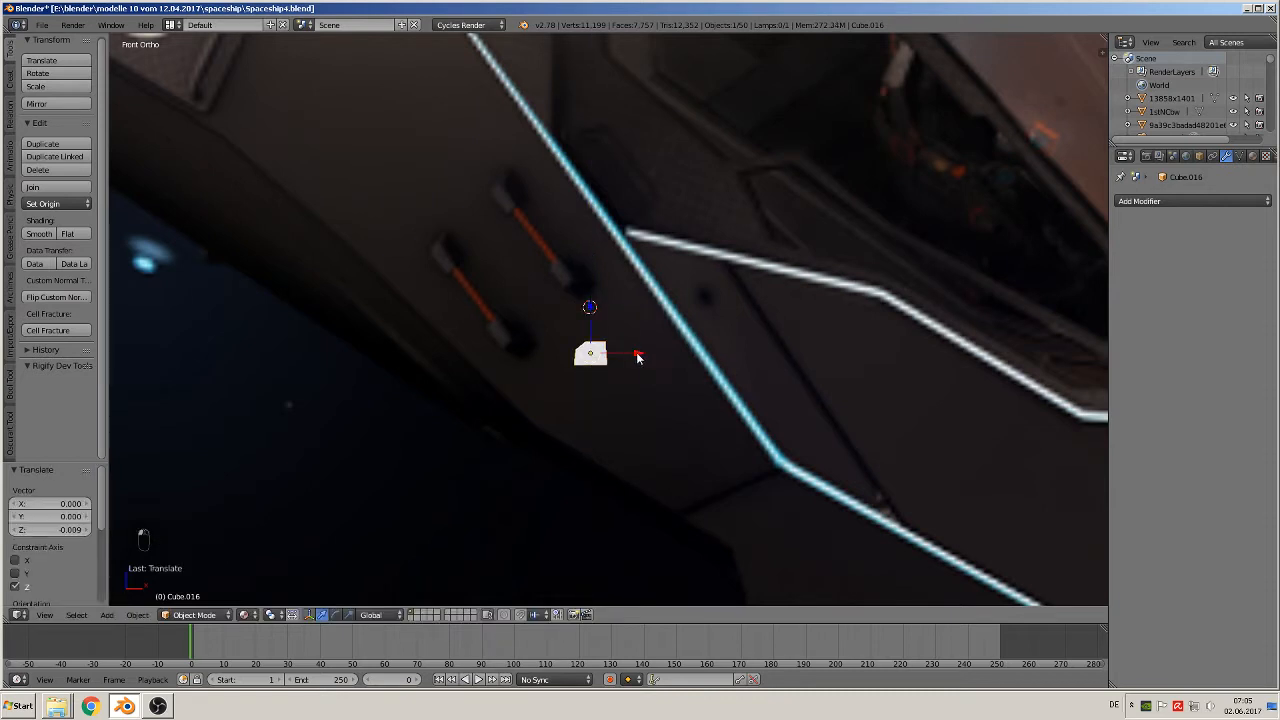
left_click_drag(638, 357, 640, 354)
Move the block's lower corner vertices on the positive X side inward along X to make that side vertical, then deselect everything
scroll(646, 401, "up", 5)
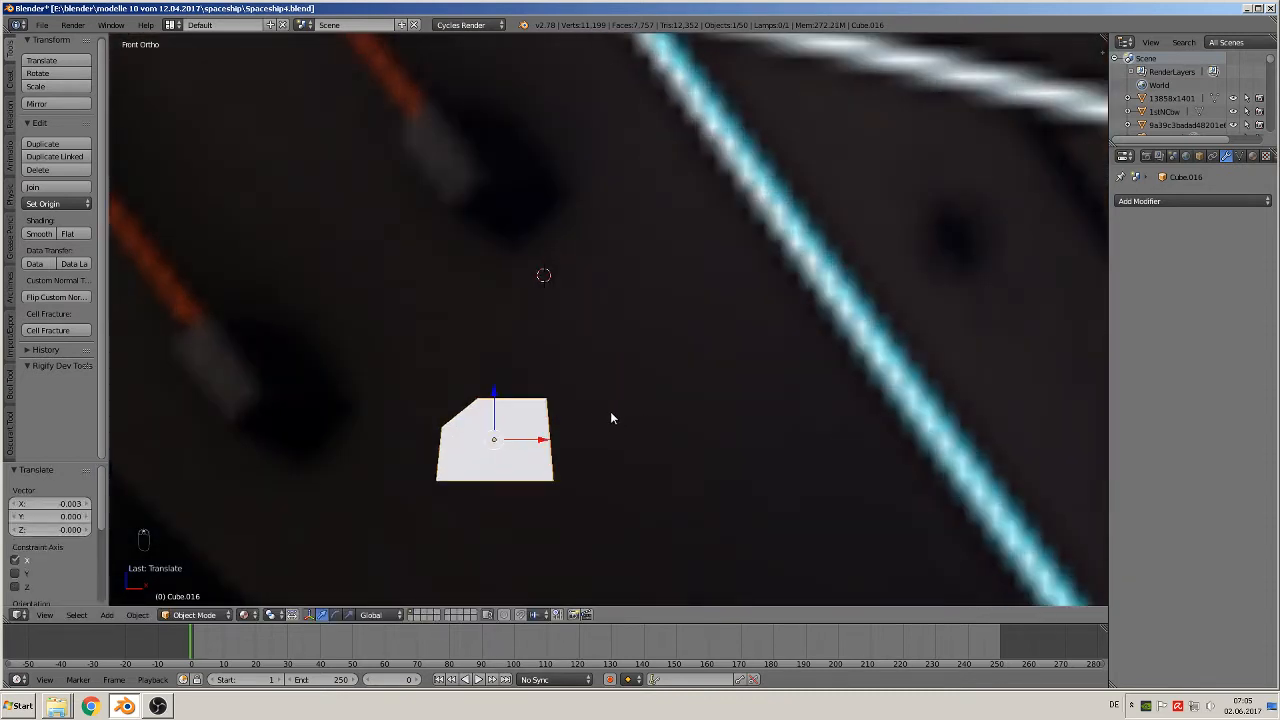
middle_click_drag(612, 418, 663, 367, "shift")
key("Tab")
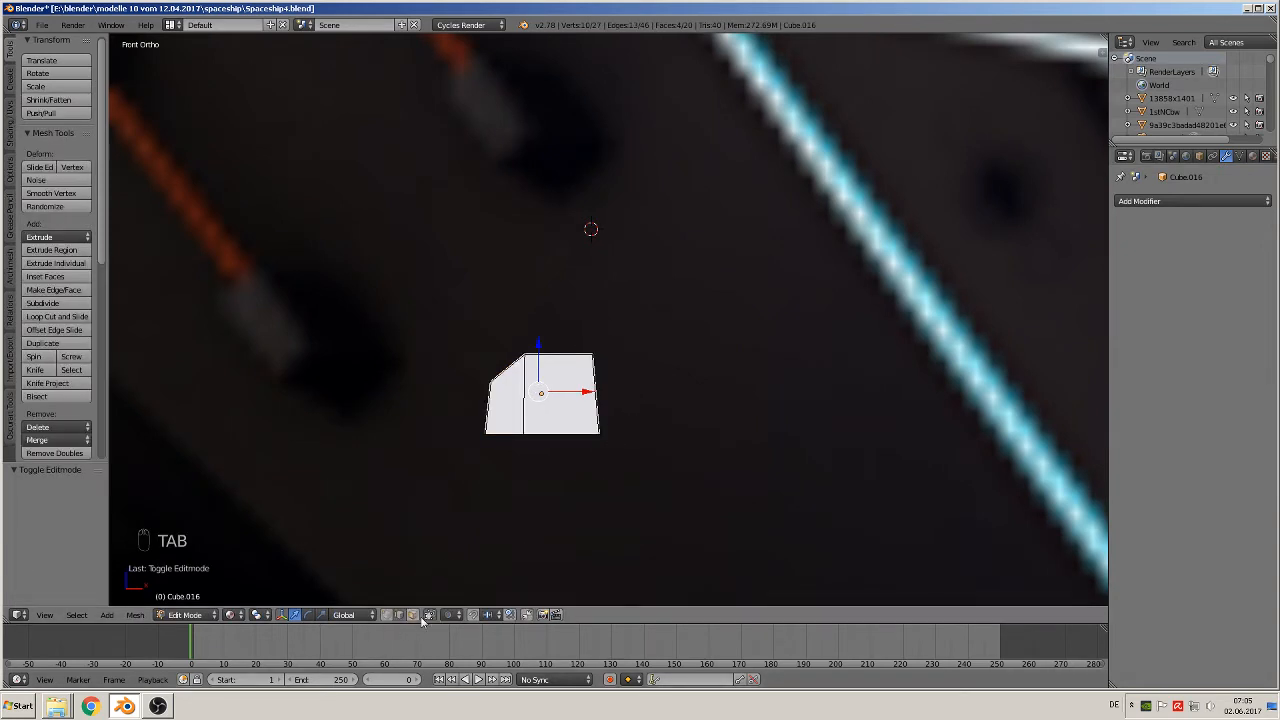
key("a")
key("c")
left_click(604, 437)
right_click(604, 437)
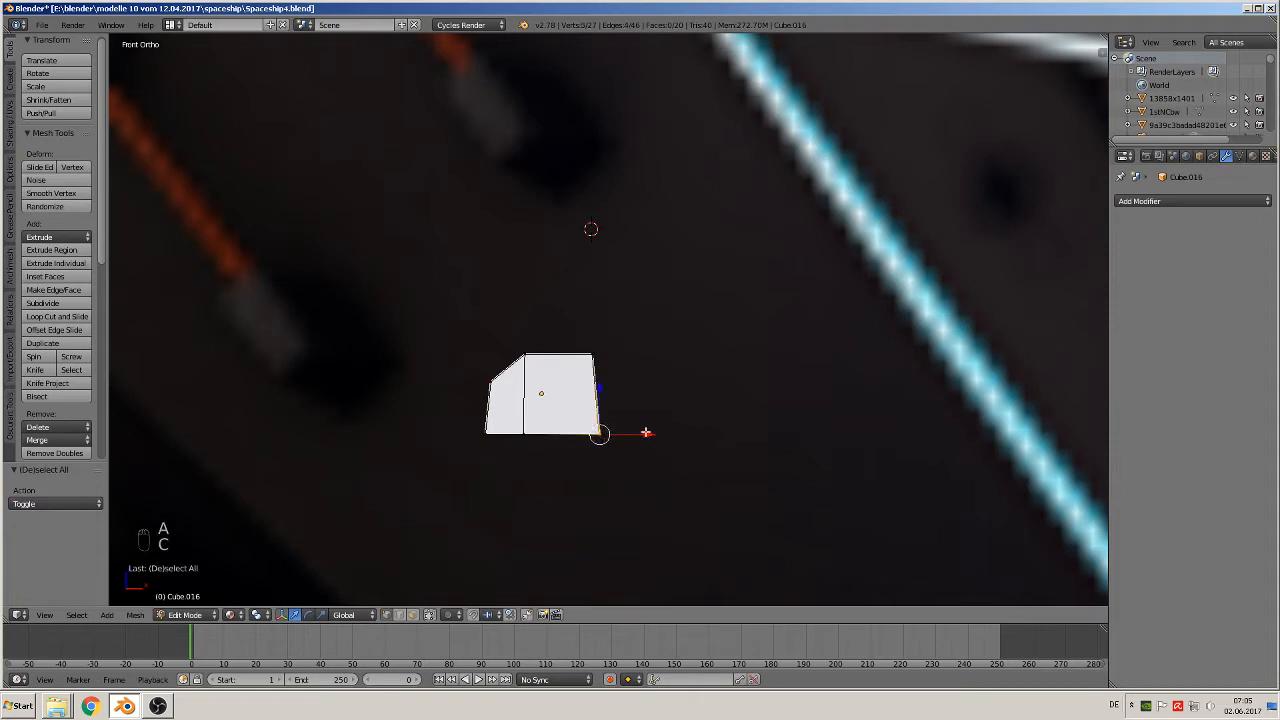
left_click_drag(656, 435, 655, 434)
key("a")
scroll(631, 420, "down", 3)
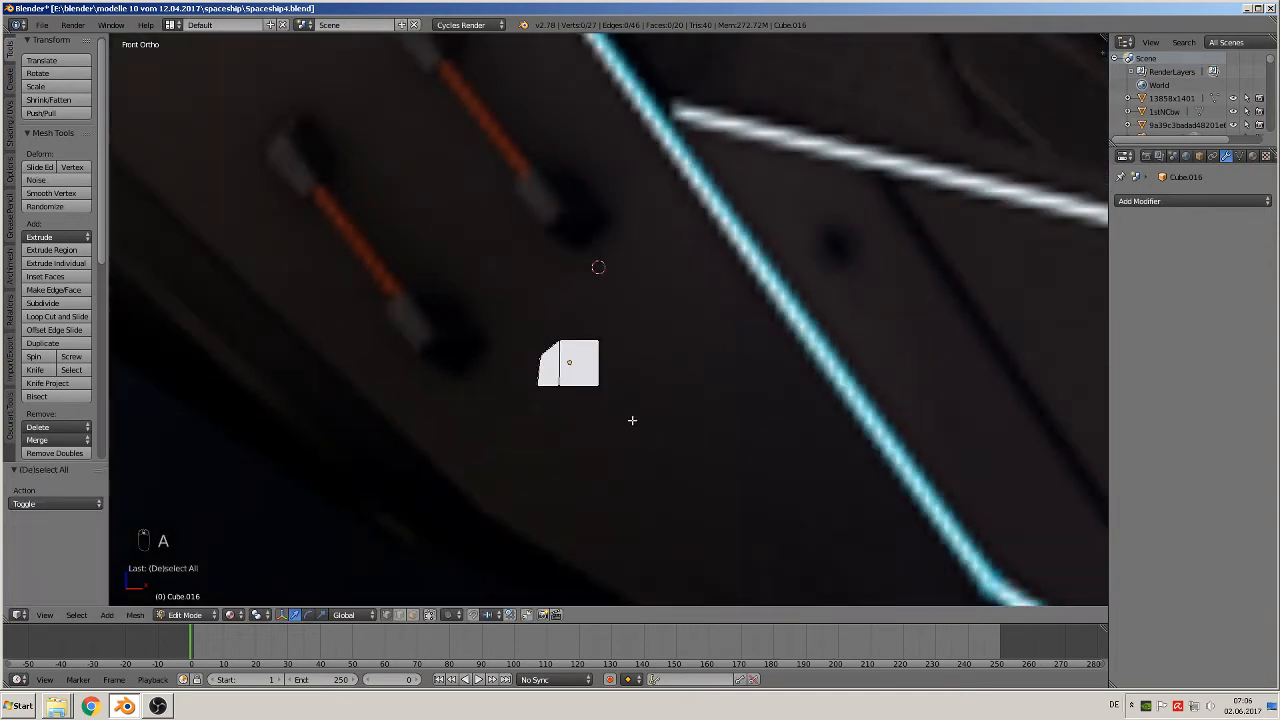
Add a cylinder with 24 vertices to the block's mesh, beside its positive X side
left_click(107, 614)
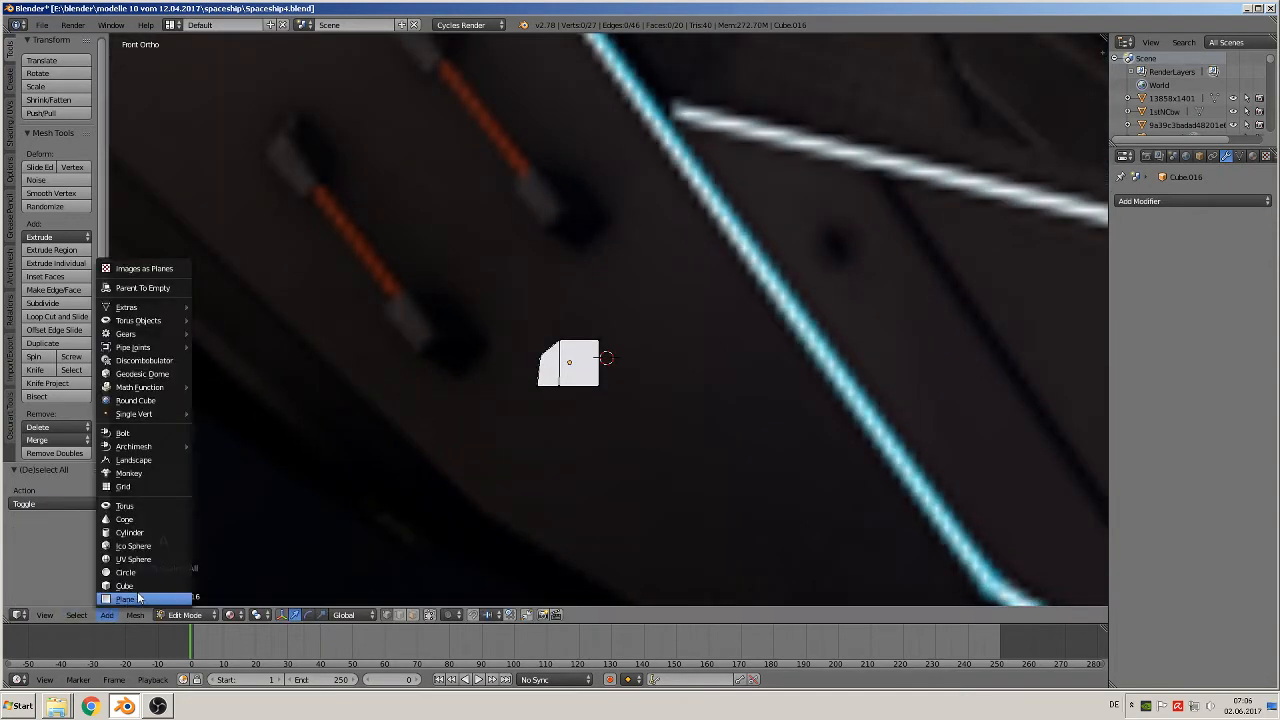
left_click(143, 532)
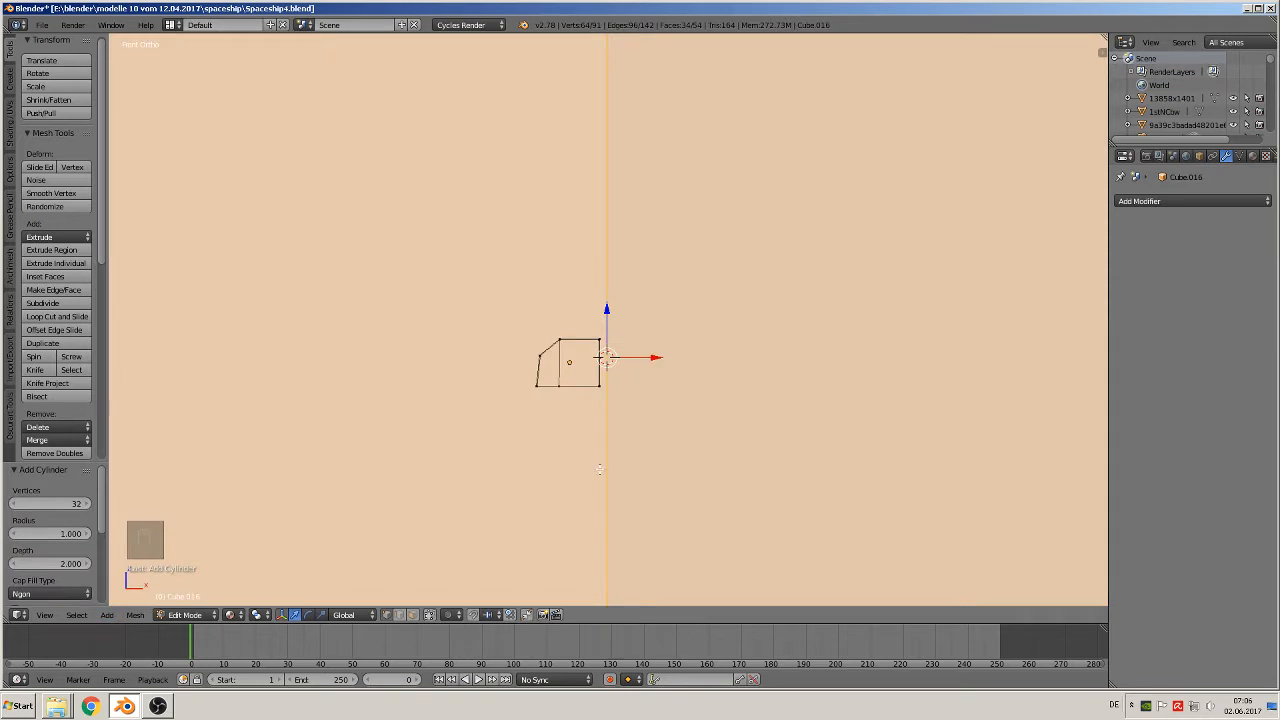
left_click(49, 503)
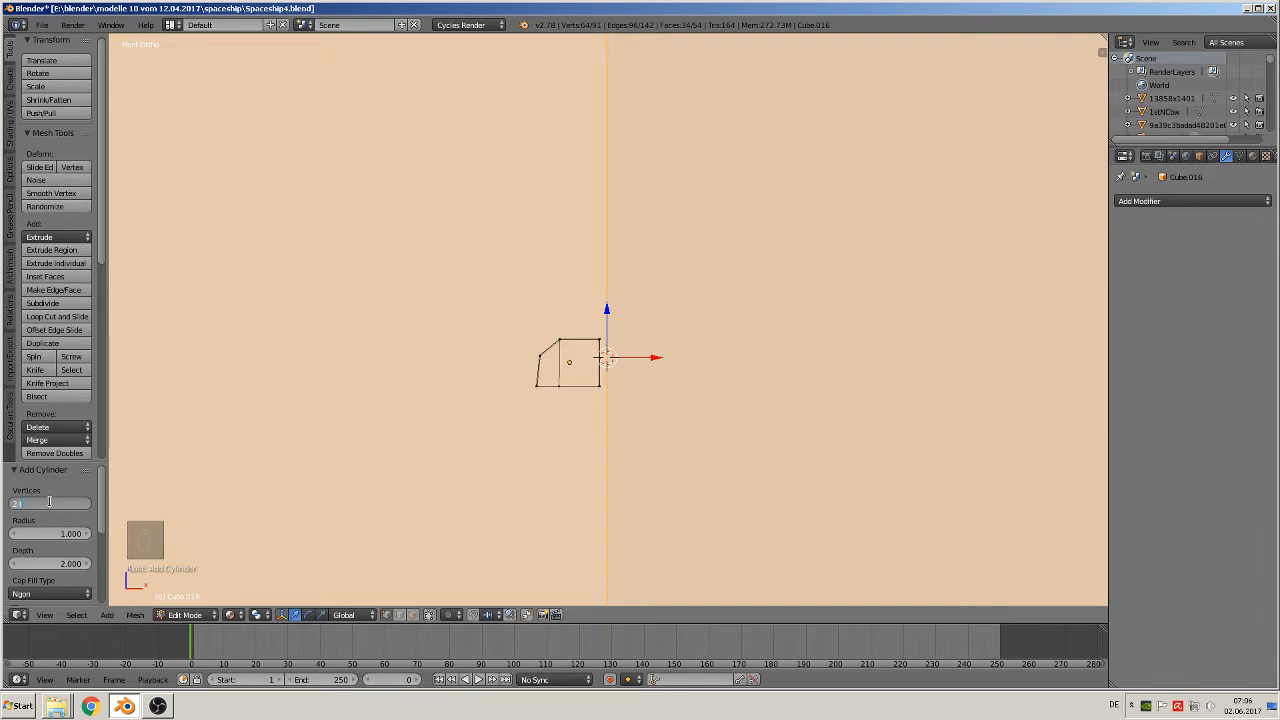
type("24")
key("Return")
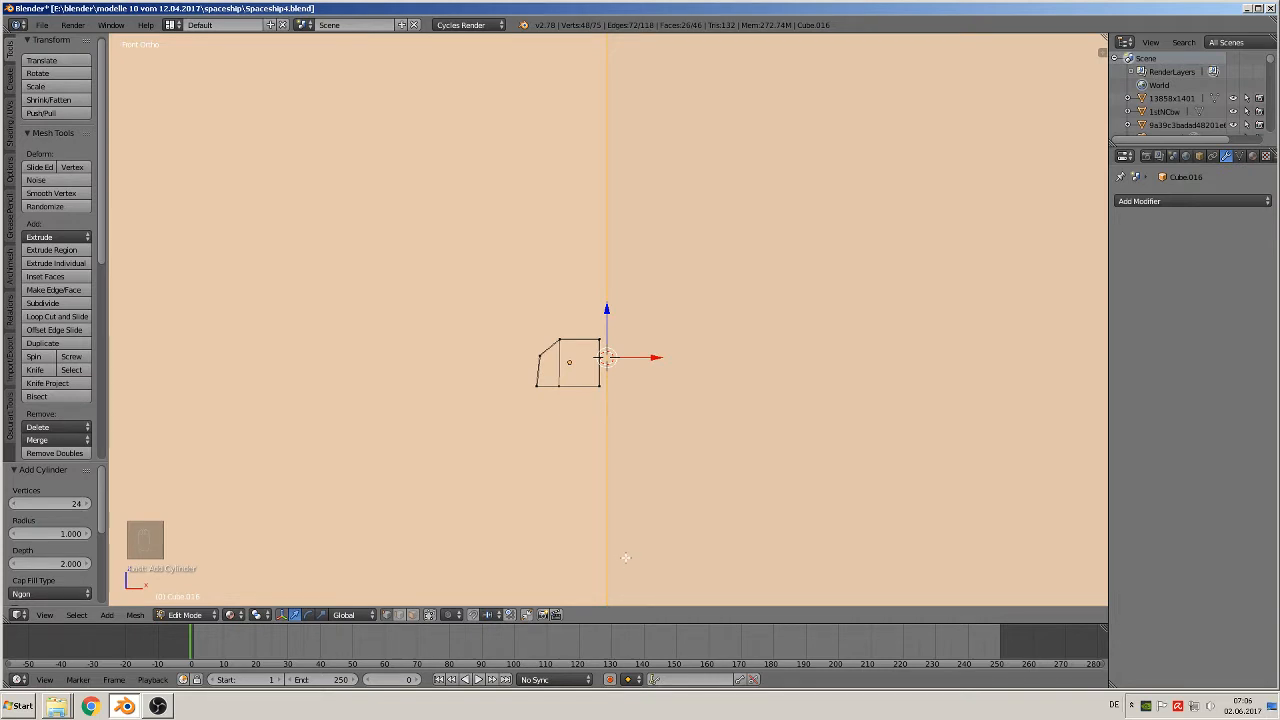
key("1")
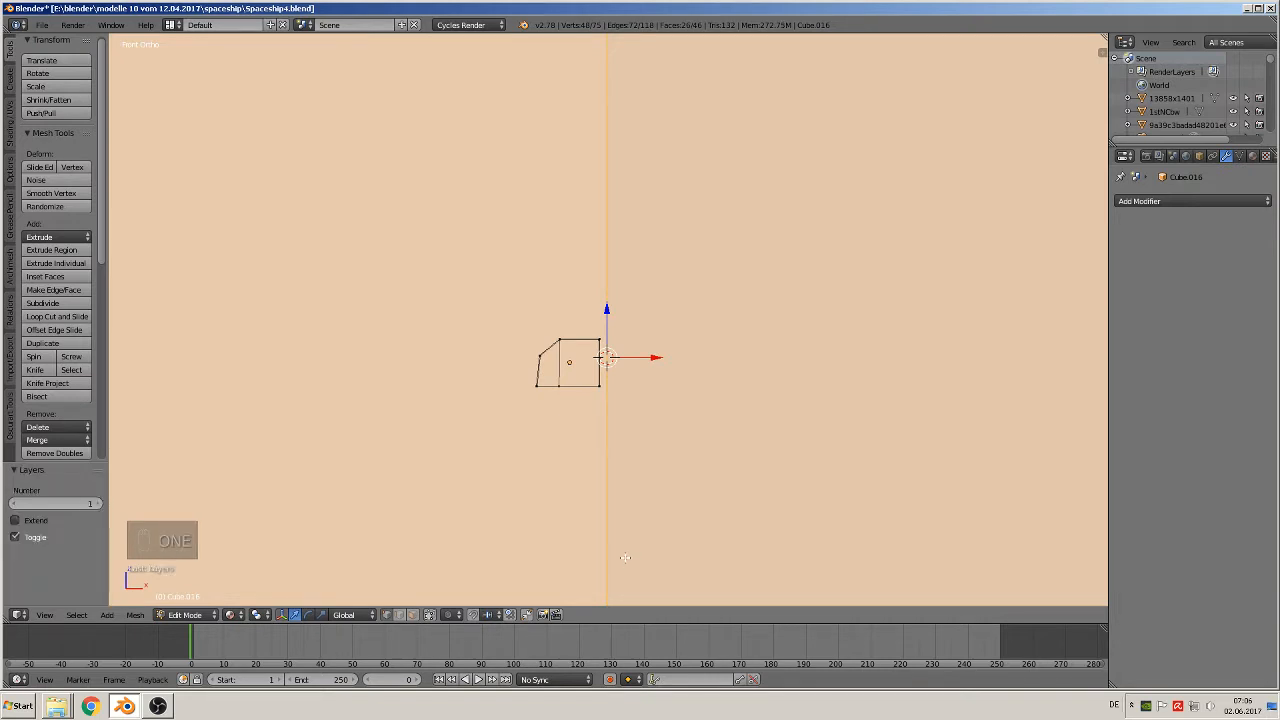
key("7")
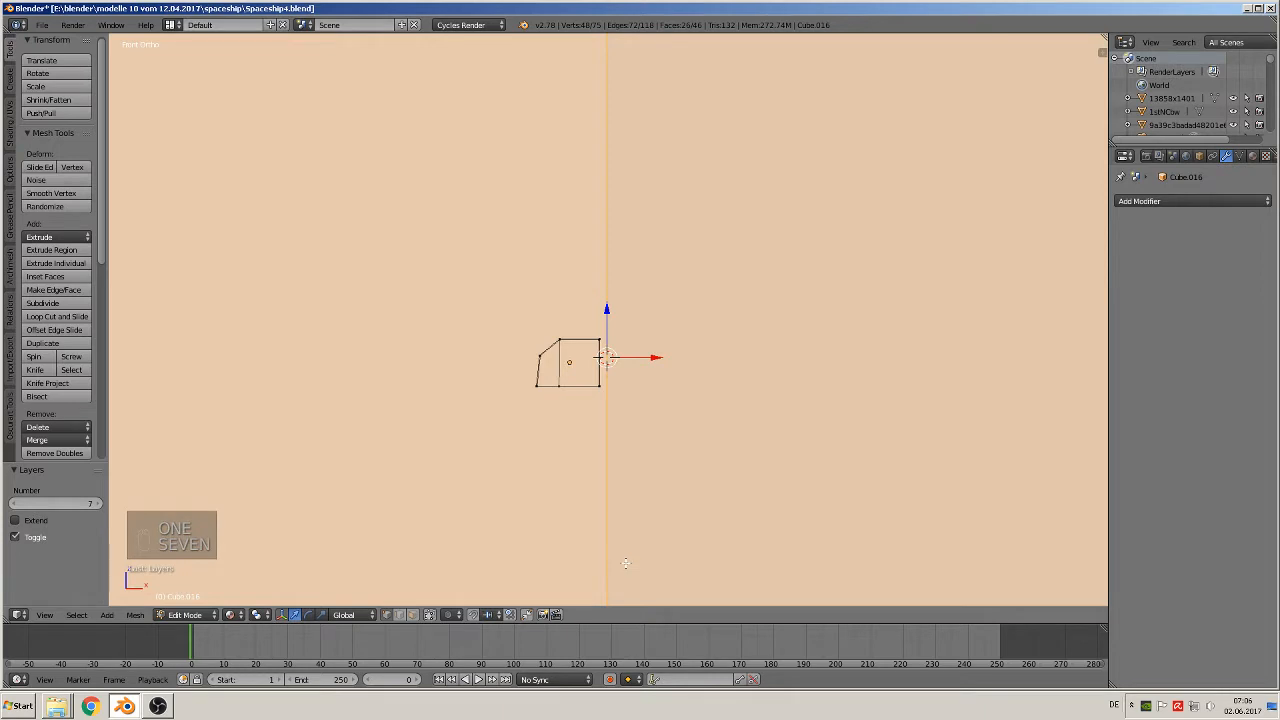
left_click(46, 502)
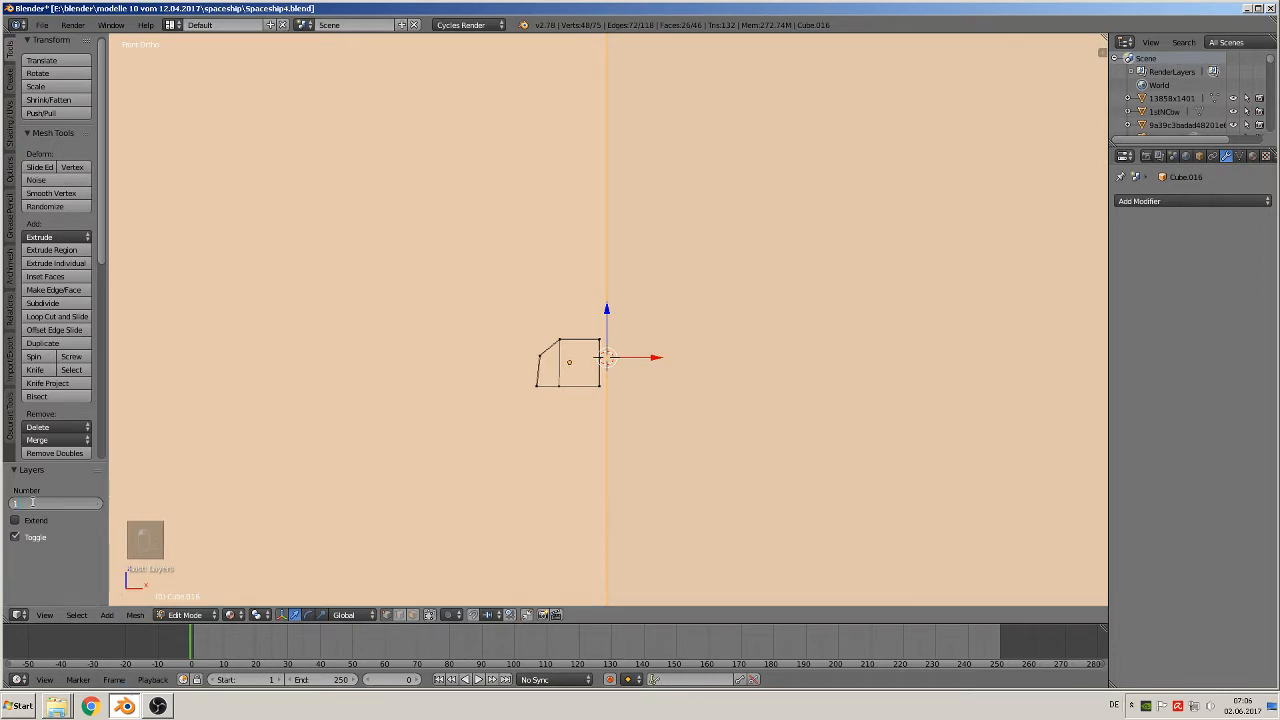
key("Return")
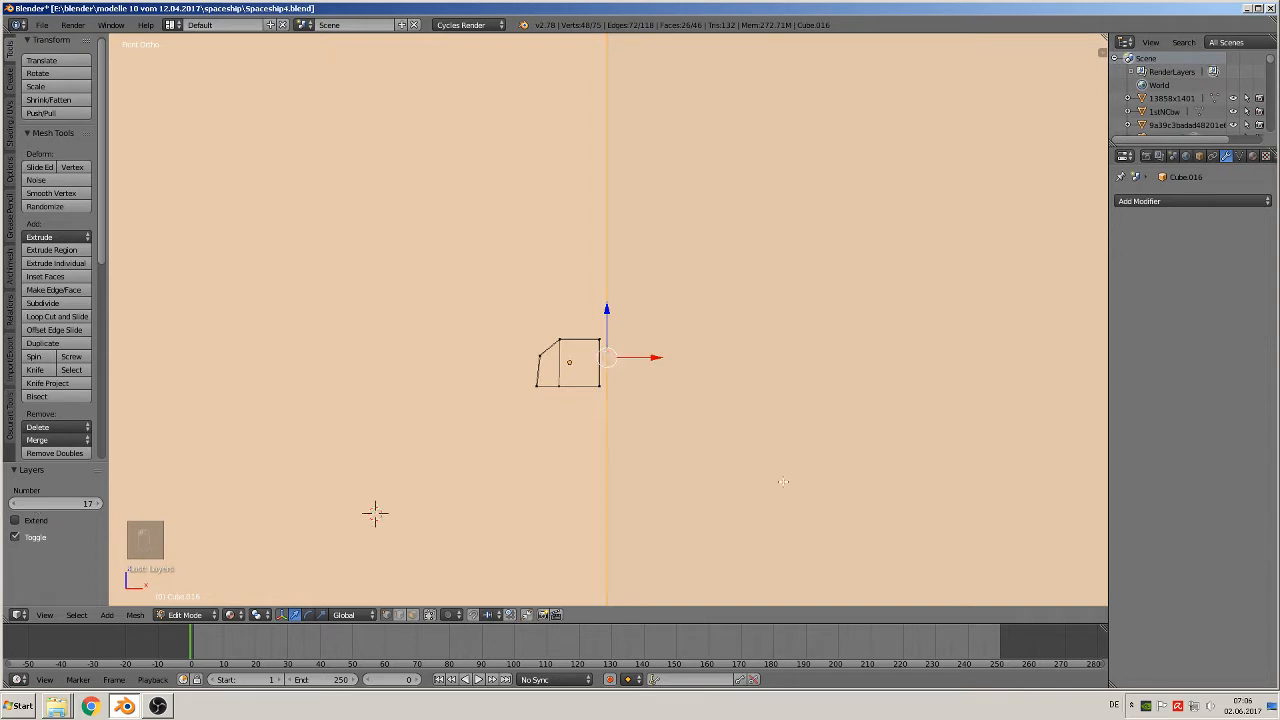
Scale the cylinder down by 0.017 and again by about 0.029, making it much smaller than the block
key("s")
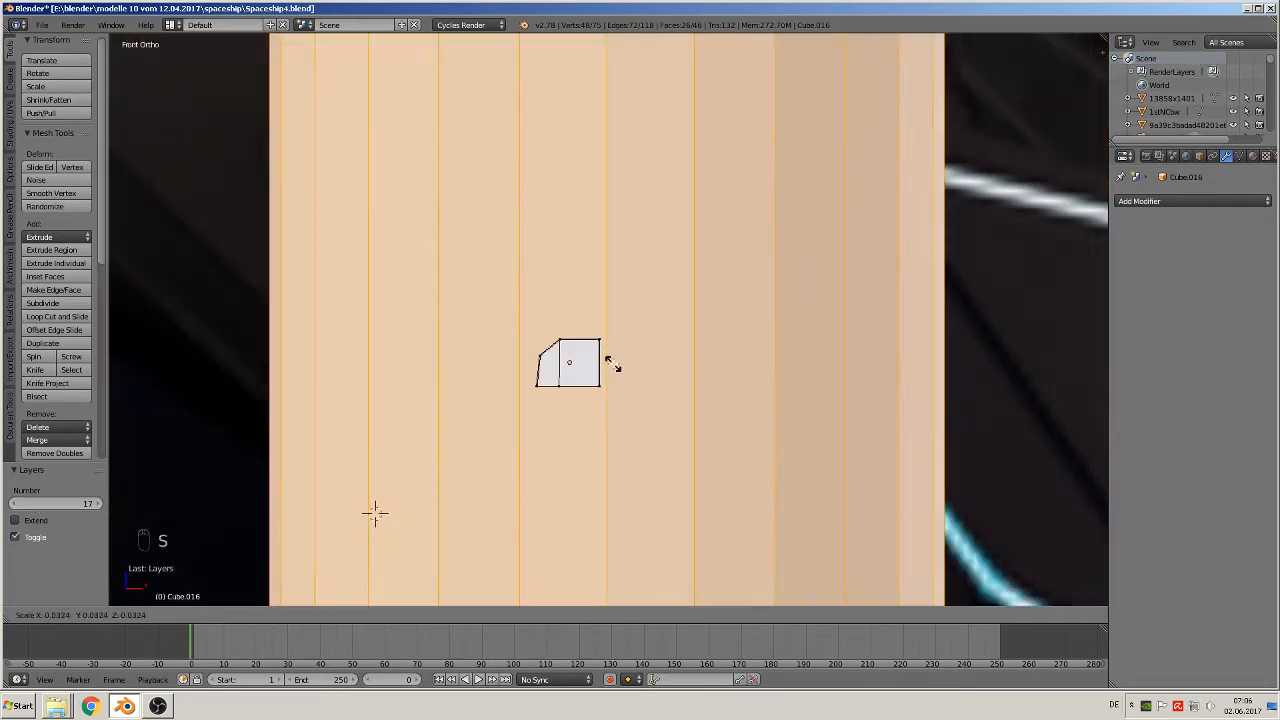
left_click(611, 361)
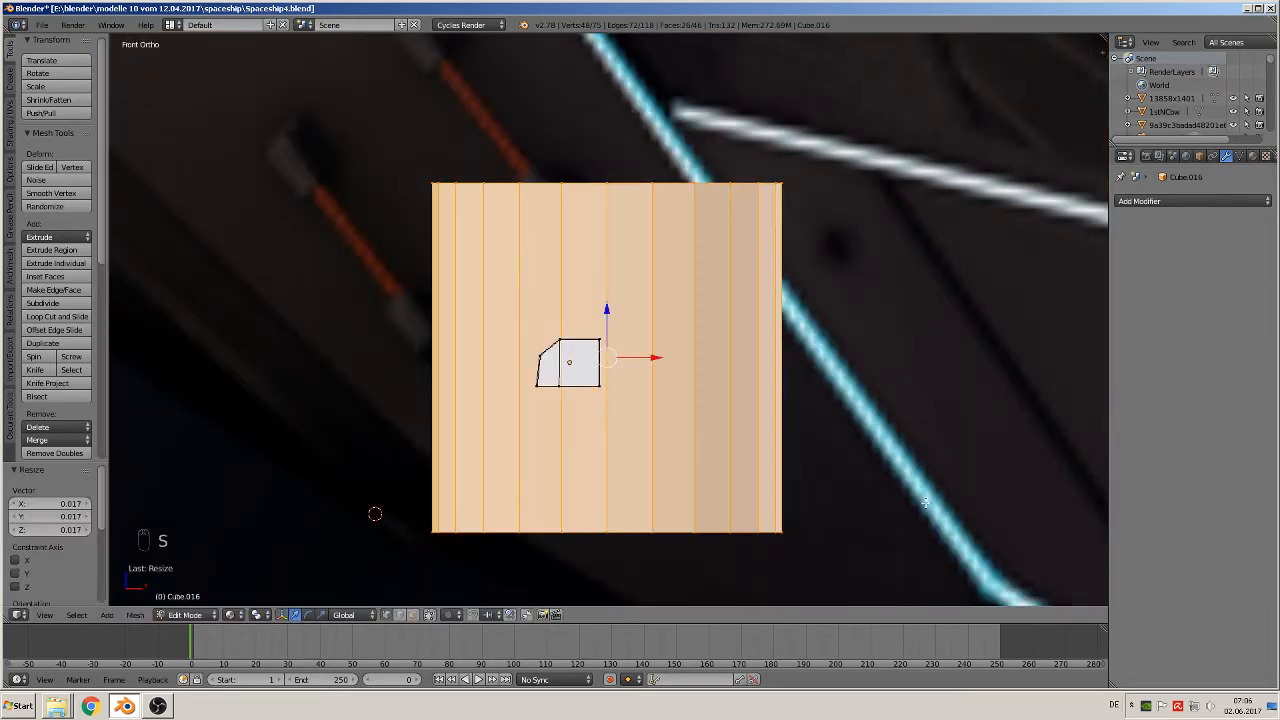
key("s")
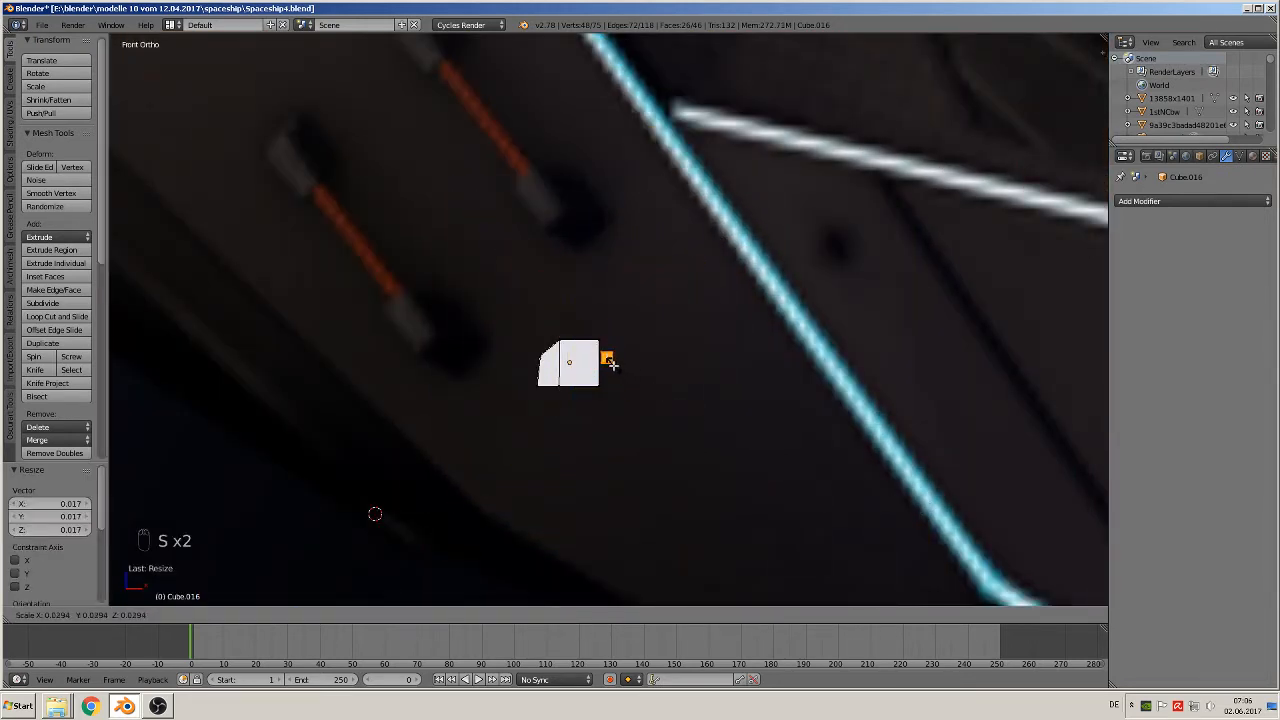
left_click(611, 363)
Rotate the small cylinder 90° about the Y axis so that it lies along X
scroll(686, 423, "up", 3)
key("r")
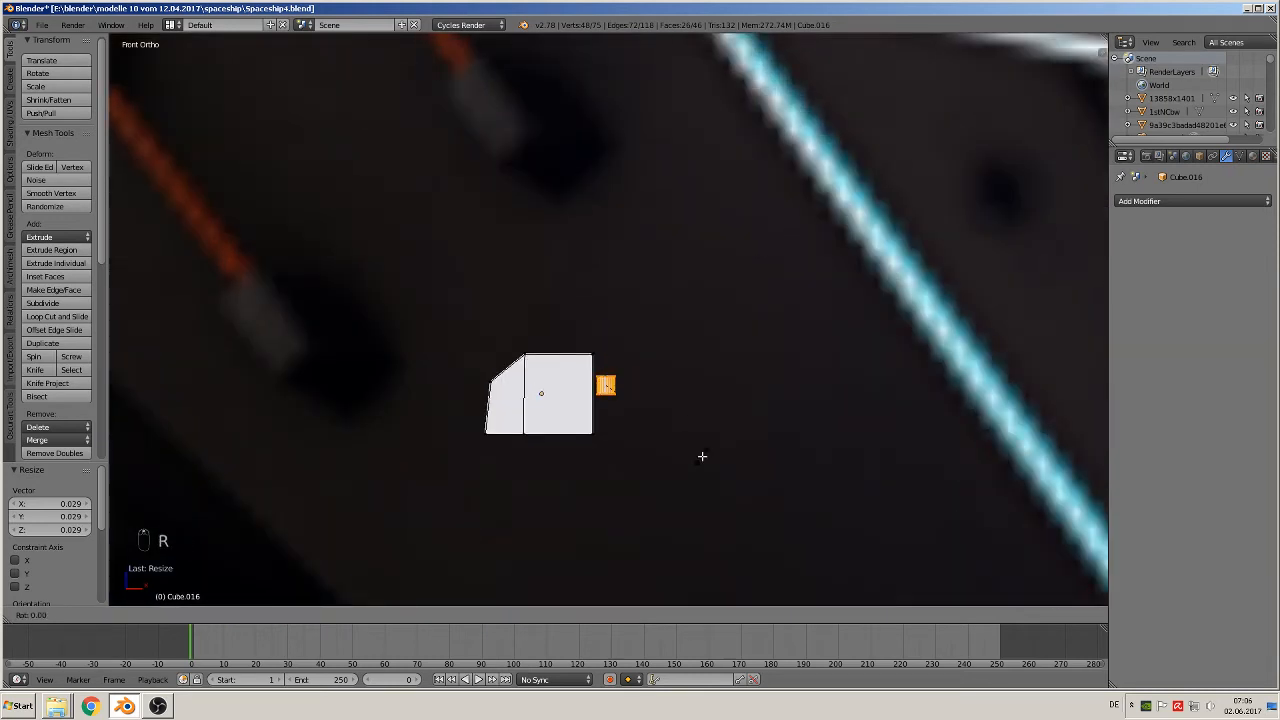
key("y")
key("9")
key("0")
left_click(702, 456)
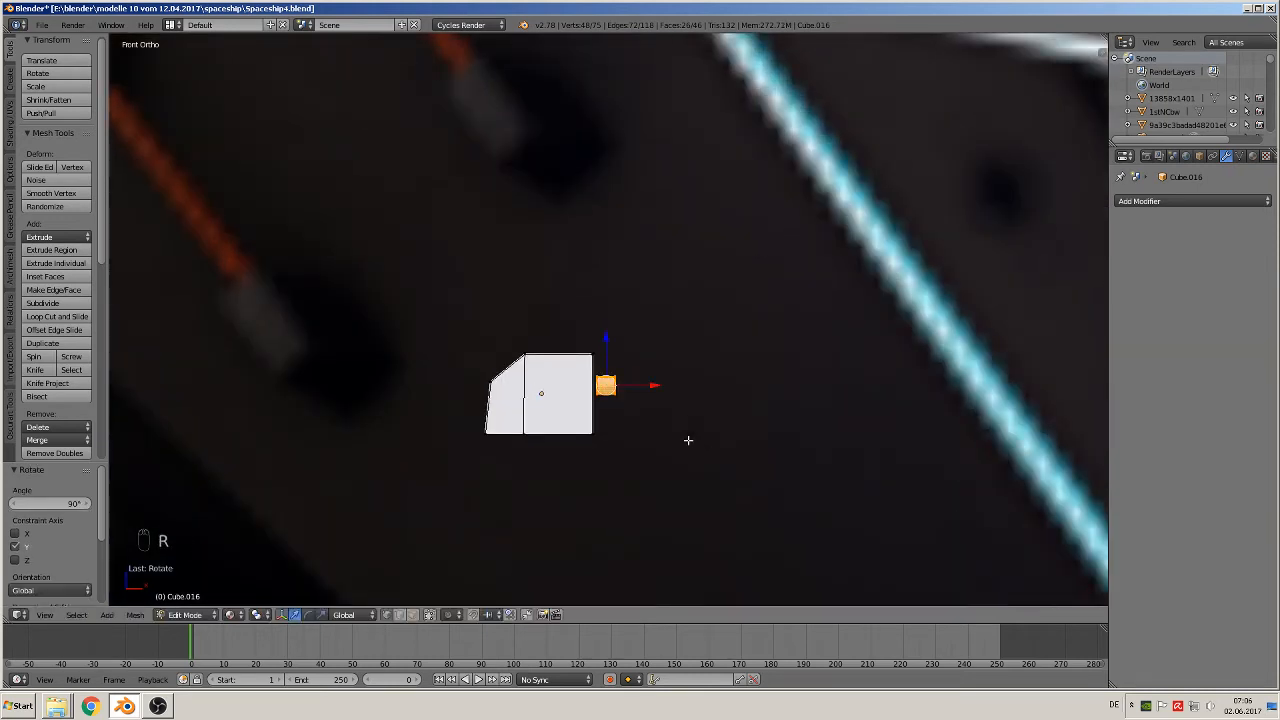
Slide the cylinder along negative X until it slightly overlaps the block's positive X side
scroll(680, 435, "down", 1)
key("g")
key("x")
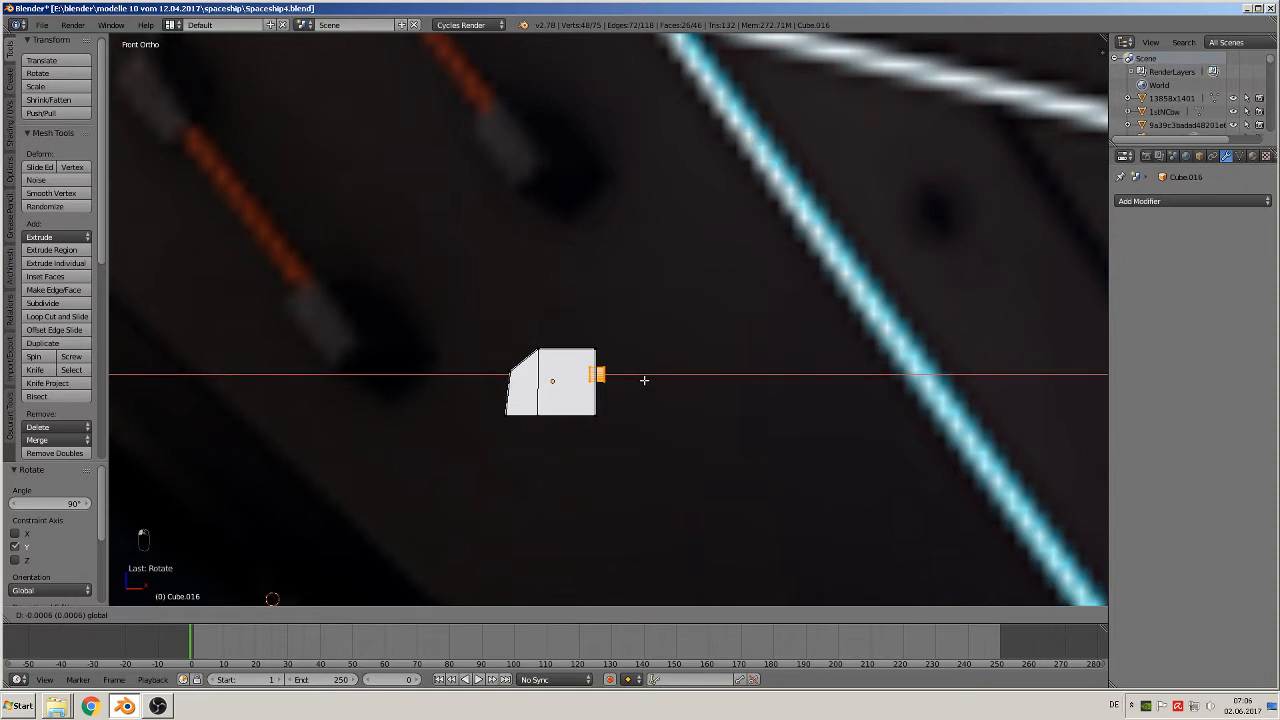
left_click(644, 380)
key("Tab")
key("Tab")
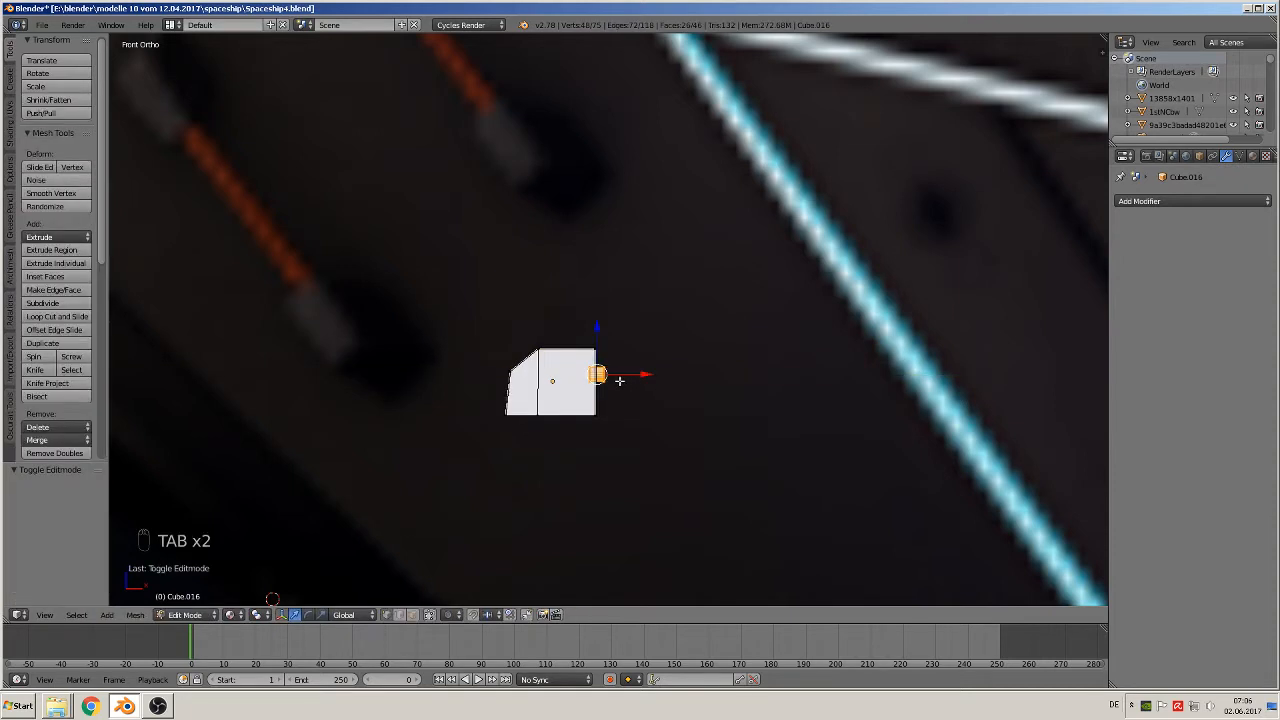
Select only the cylinder's outer end vertices and move them 0.006 along positive X to lengthen it into a rod
key("a")
key("a")
key("a")
key("b")
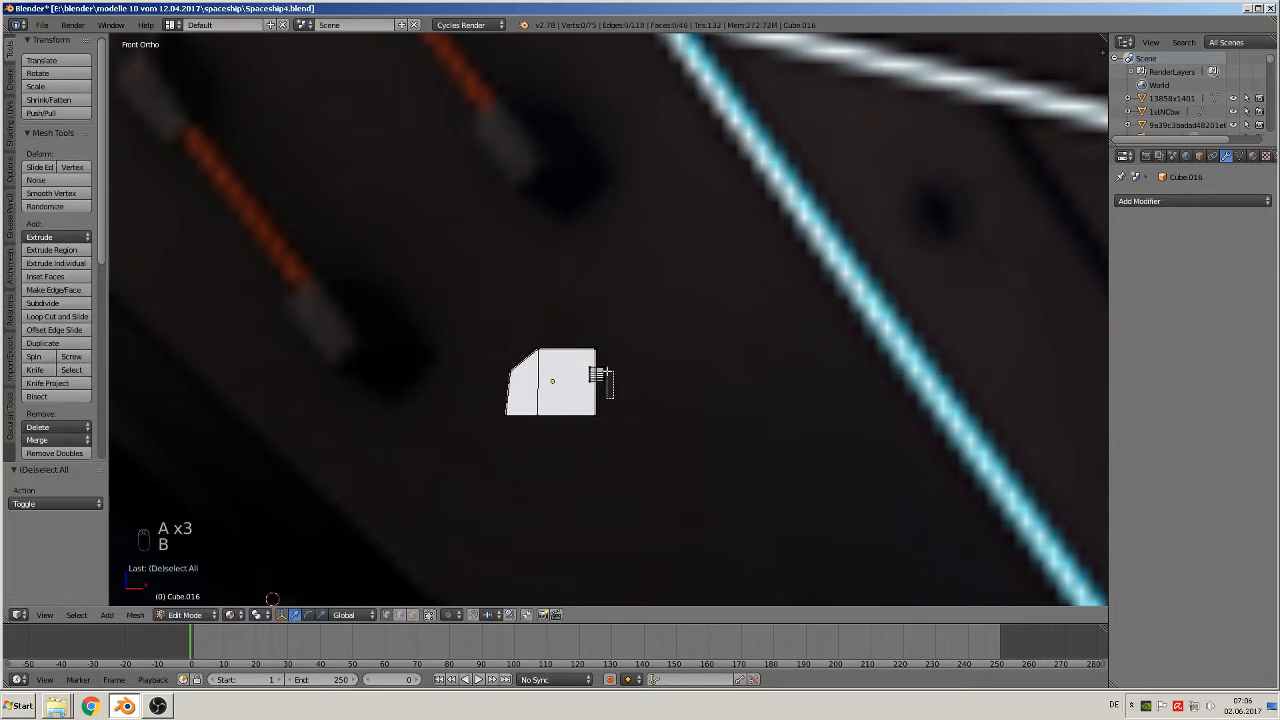
left_click_drag(598, 355, 746, 396)
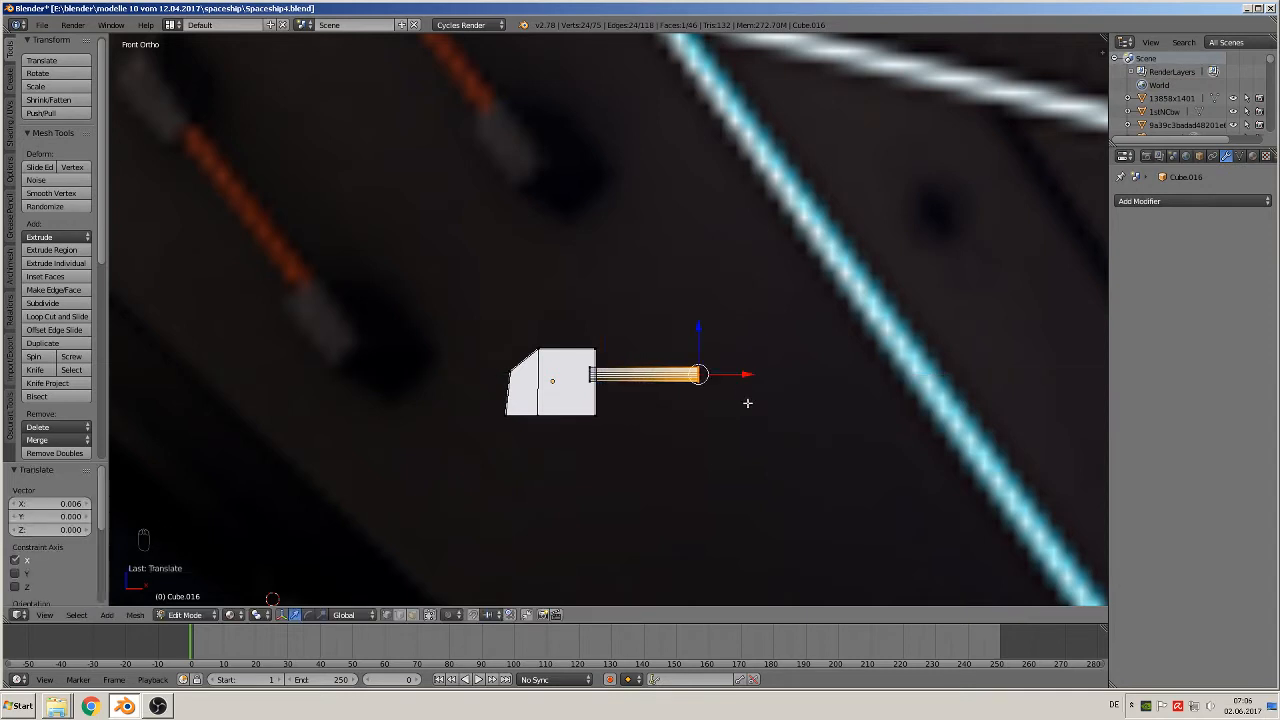
In top view, select the whole linked rod and move it about 0.504 along negative Y to the block's location
middle_click_drag(747, 408, 724, 429)
scroll(709, 430, "down", 2)
key("KP_7")
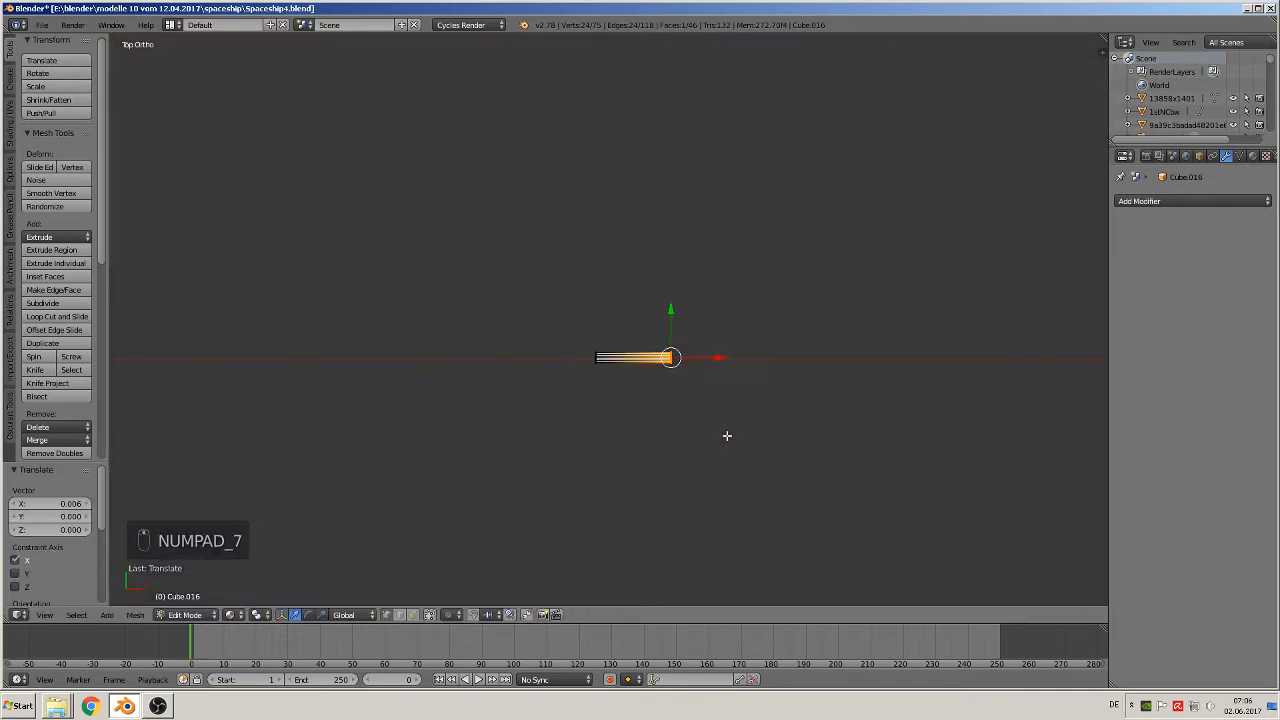
scroll(724, 445, "down", 4)
scroll(718, 472, "down", 2)
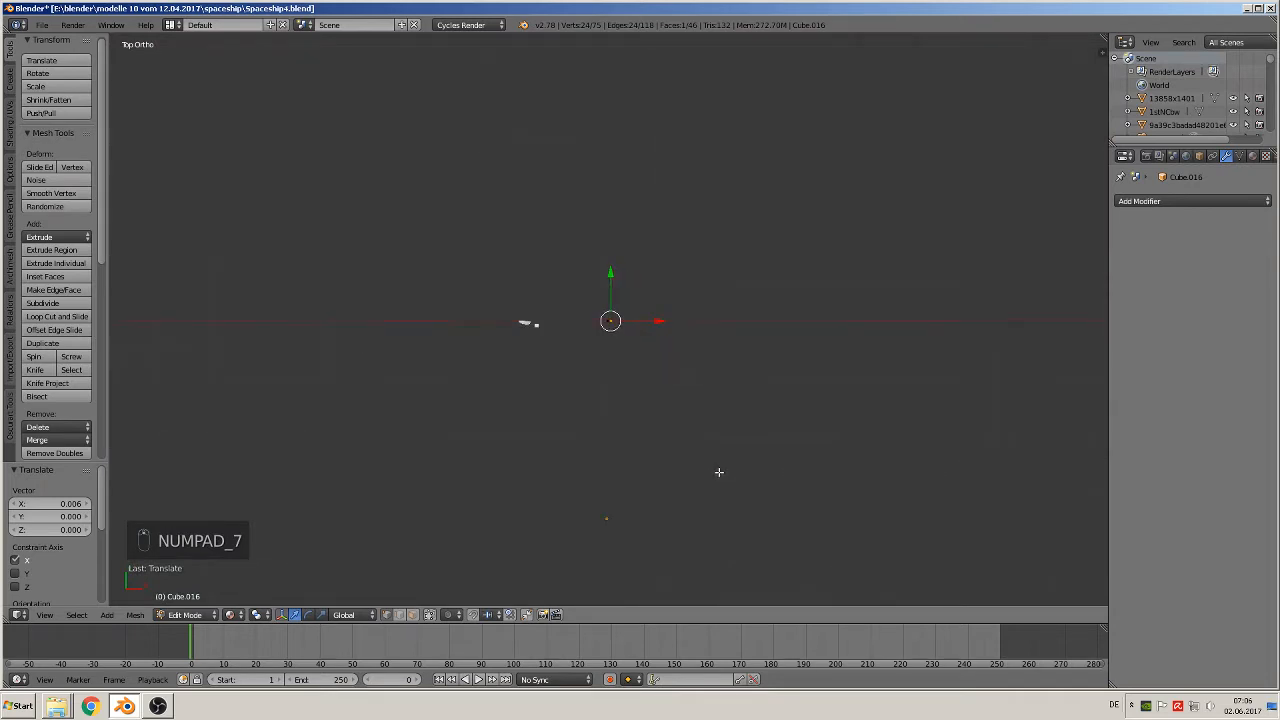
middle_click_drag(709, 473, 651, 306, "shift")
scroll(645, 320, "down", 3)
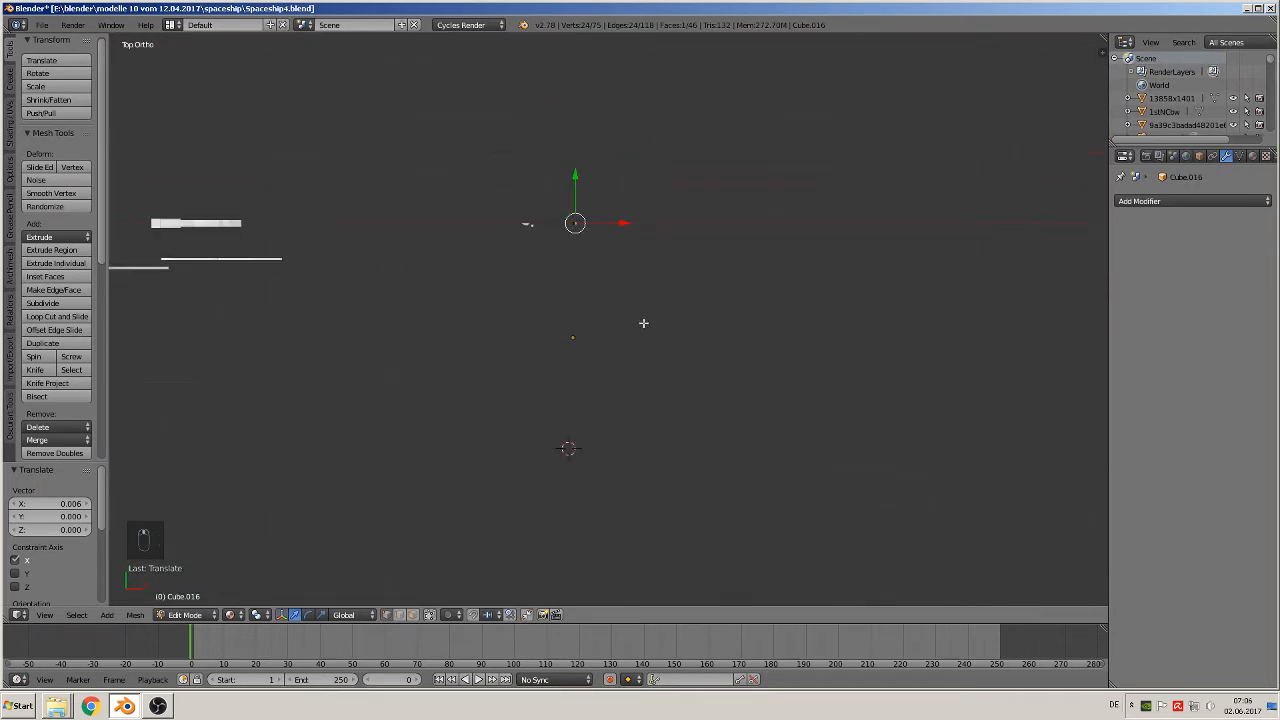
scroll(649, 325, "up", 4)
scroll(648, 327, "up", 6)
scroll(564, 365, "down", 6)
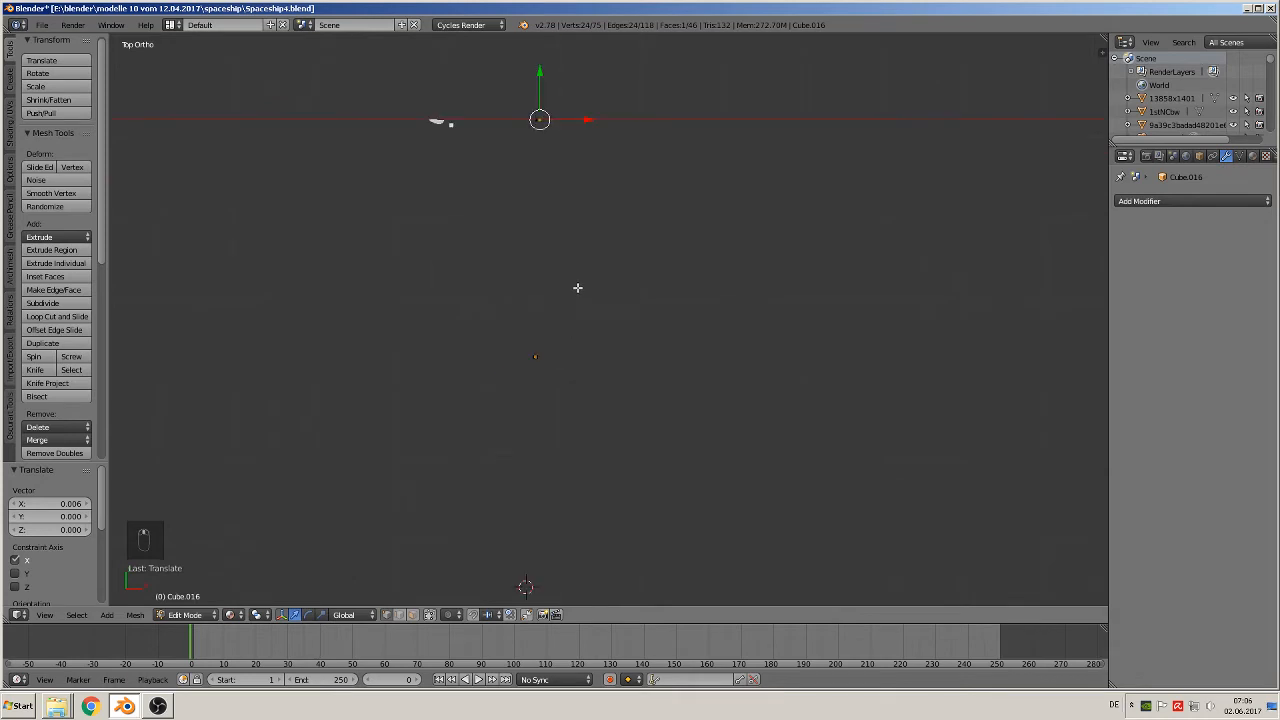
middle_click_drag(575, 262, 576, 290, "shift")
key("l")
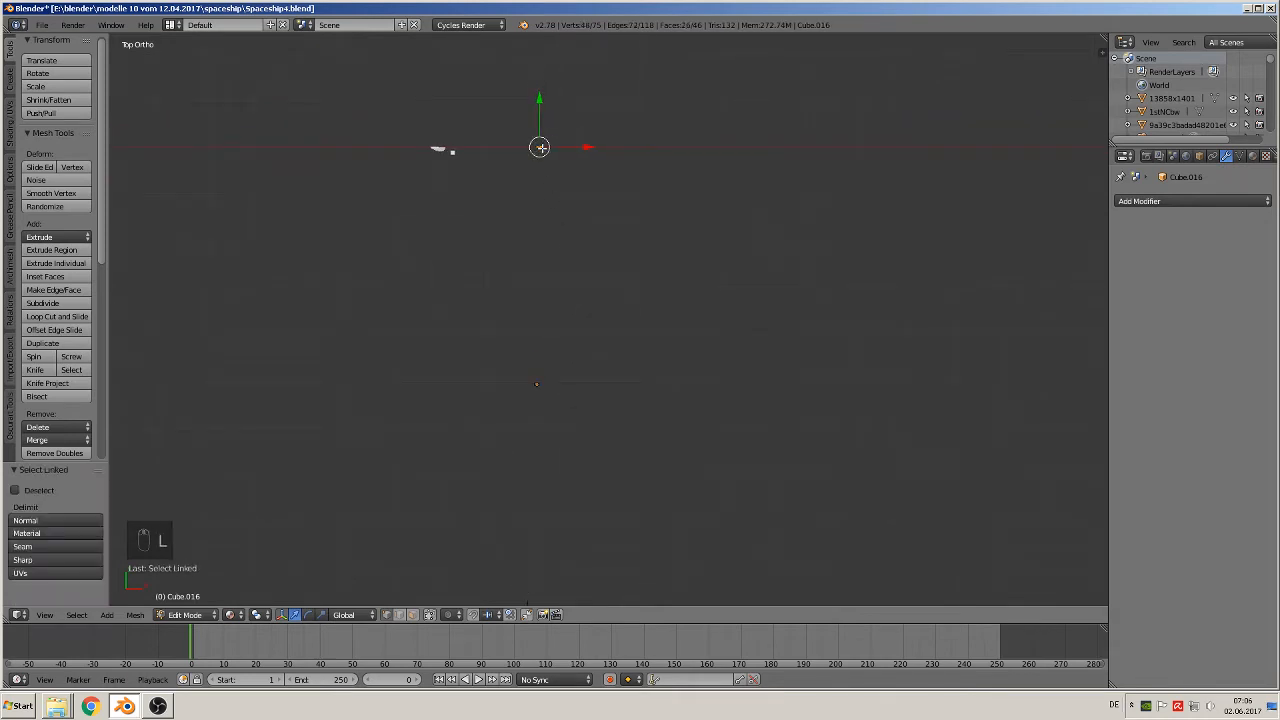
key("g")
key("y")
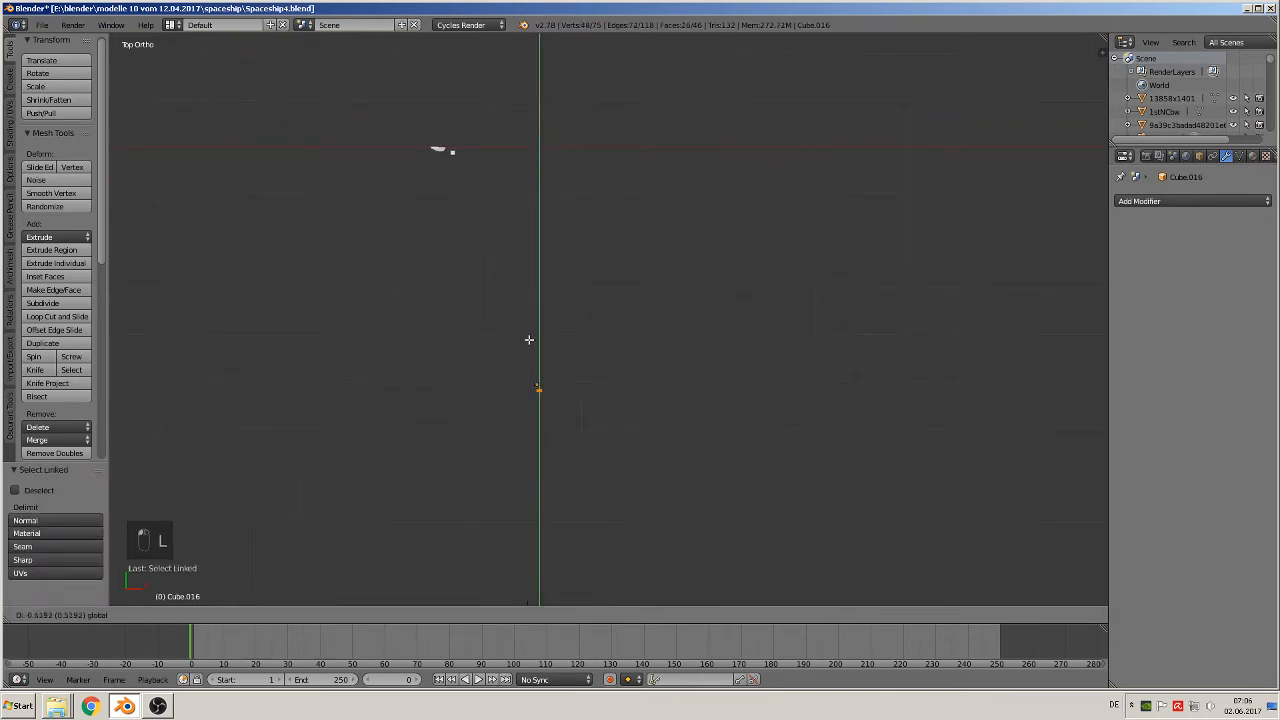
left_click(529, 331)
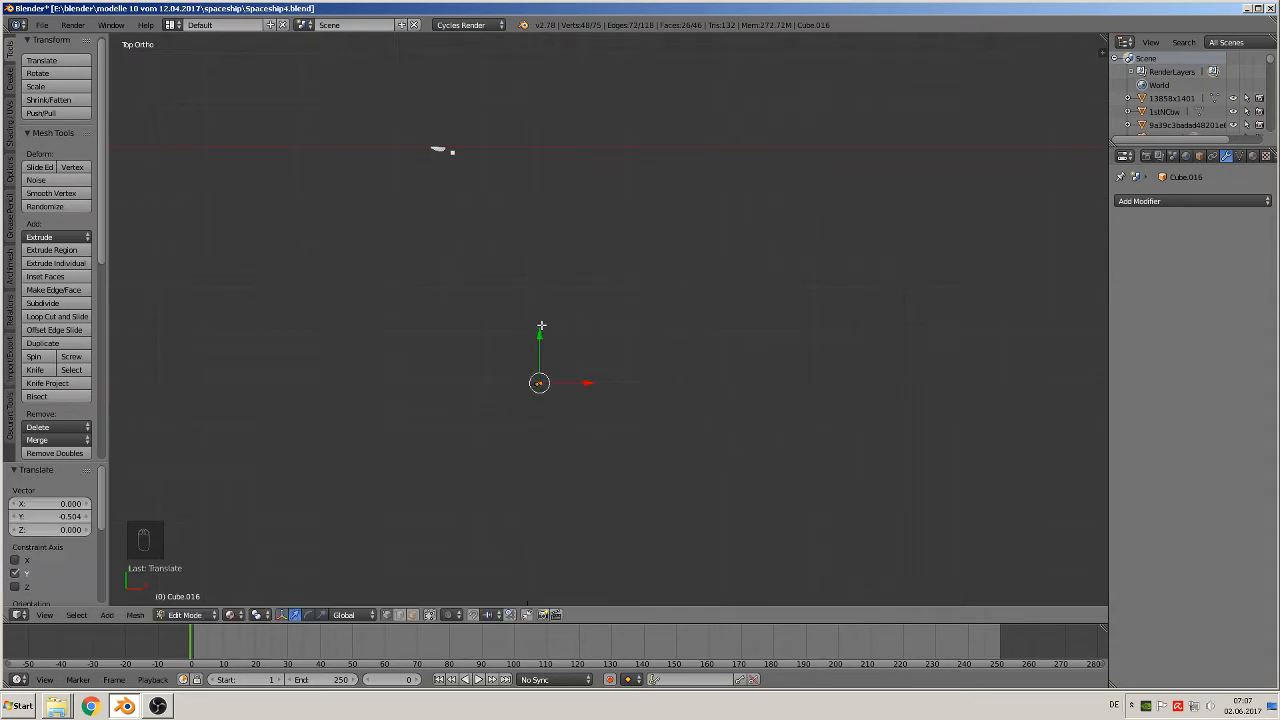
Shift the rod a further 0.002 along negative Y to centre it on the block's middle edge
key("KP_Decimal")
key("g")
key("y")
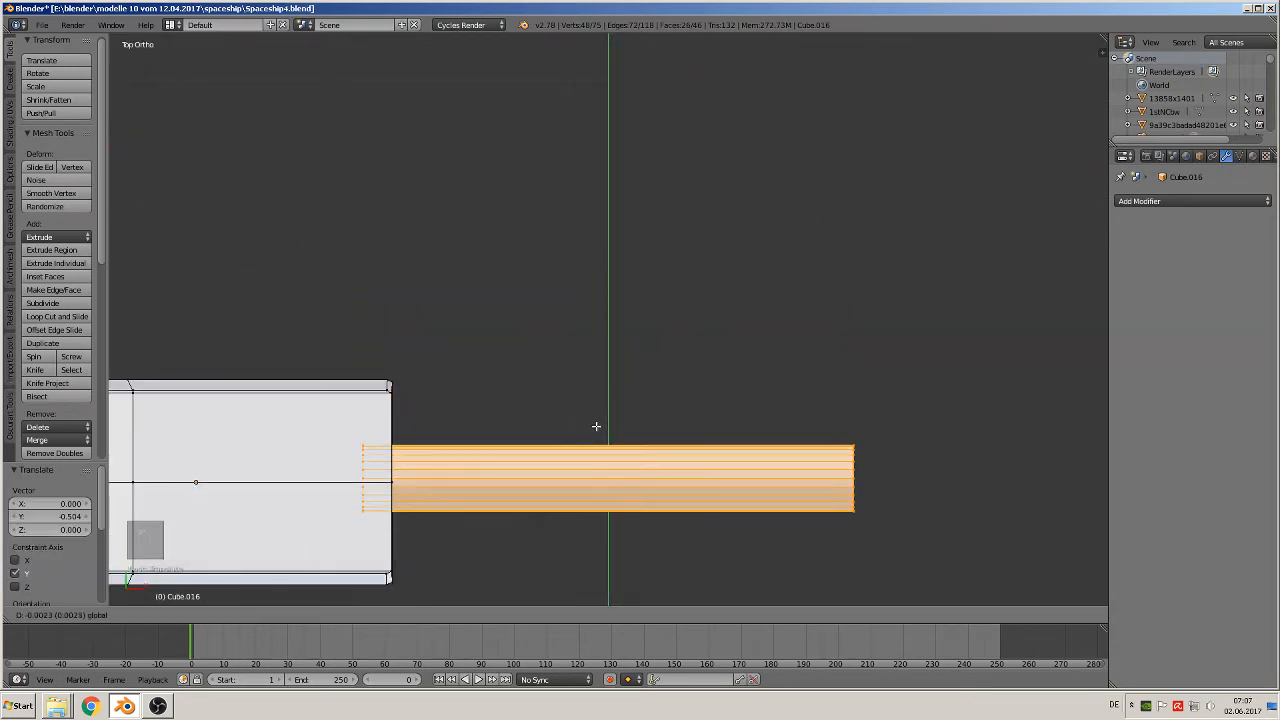
left_click(594, 430)
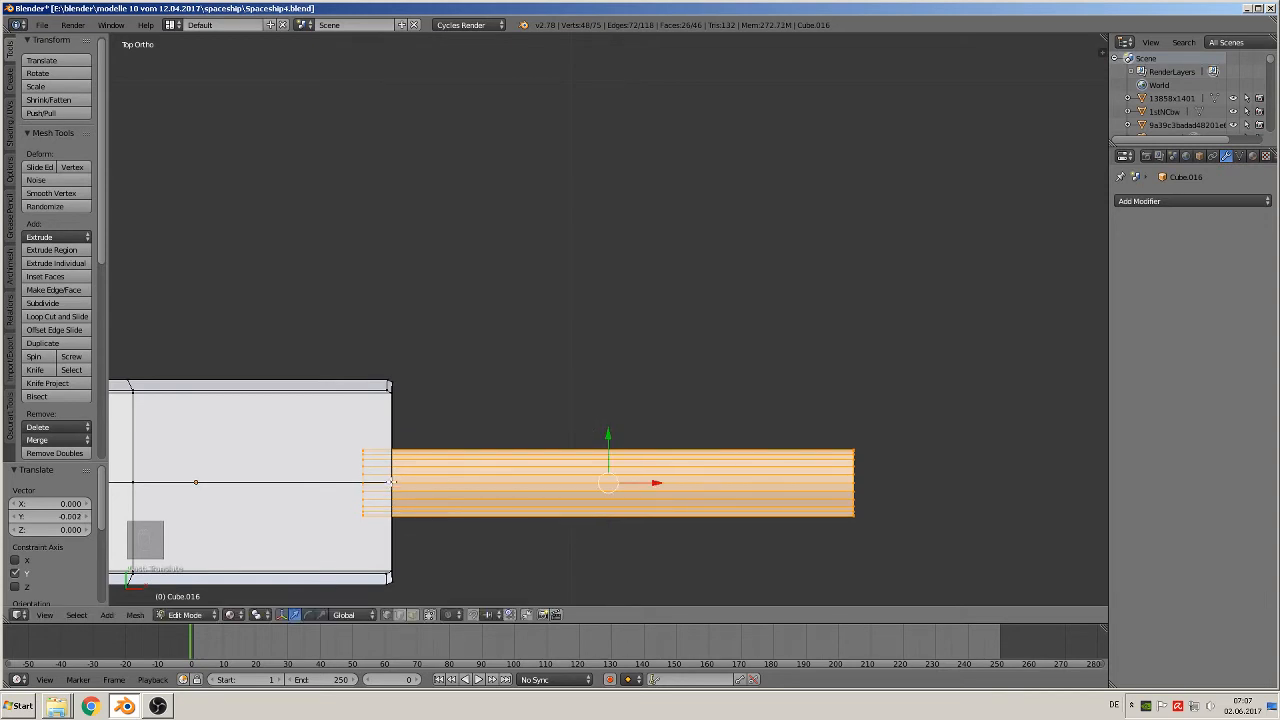
Raise the rod slightly along Z towards the block's upper edge, and return to Object Mode
middle_click_drag(579, 489, 612, 373)
left_click_drag(612, 373, 609, 345)
scroll(600, 378, "down", 3)
key("Tab")
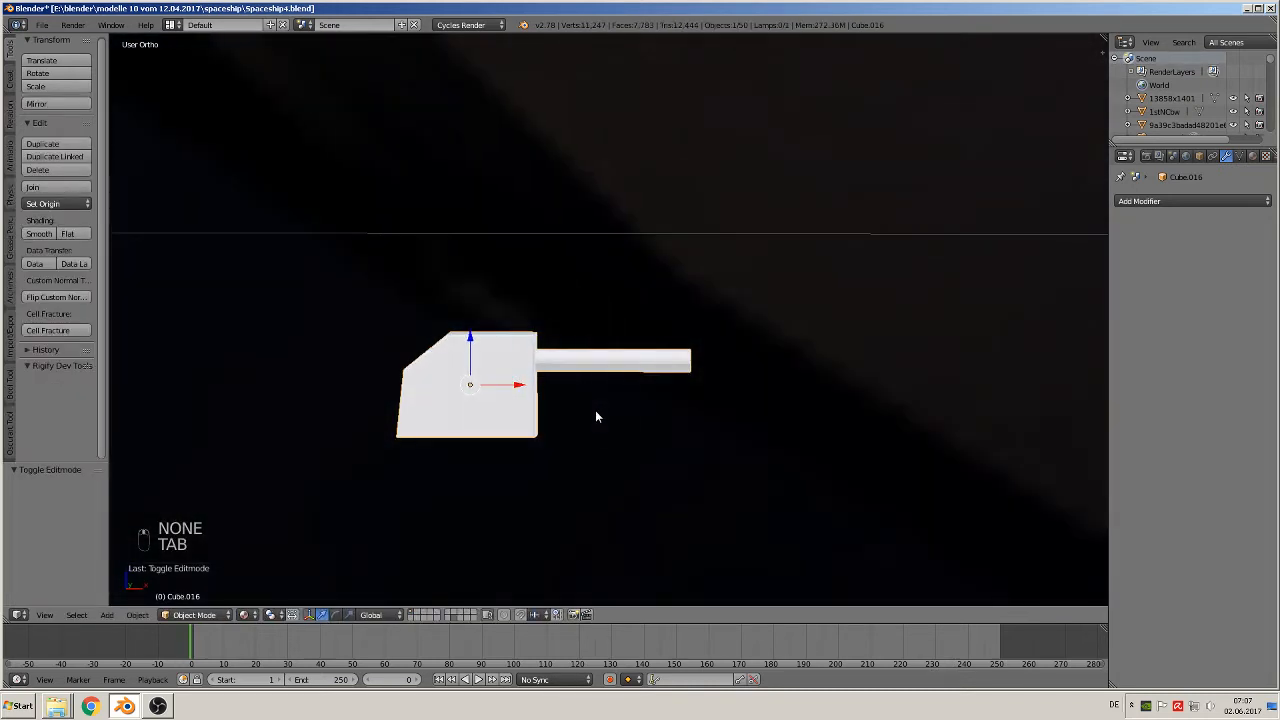
Apply smooth shading to the selected rod's faces in Edit Mode
key("Tab")
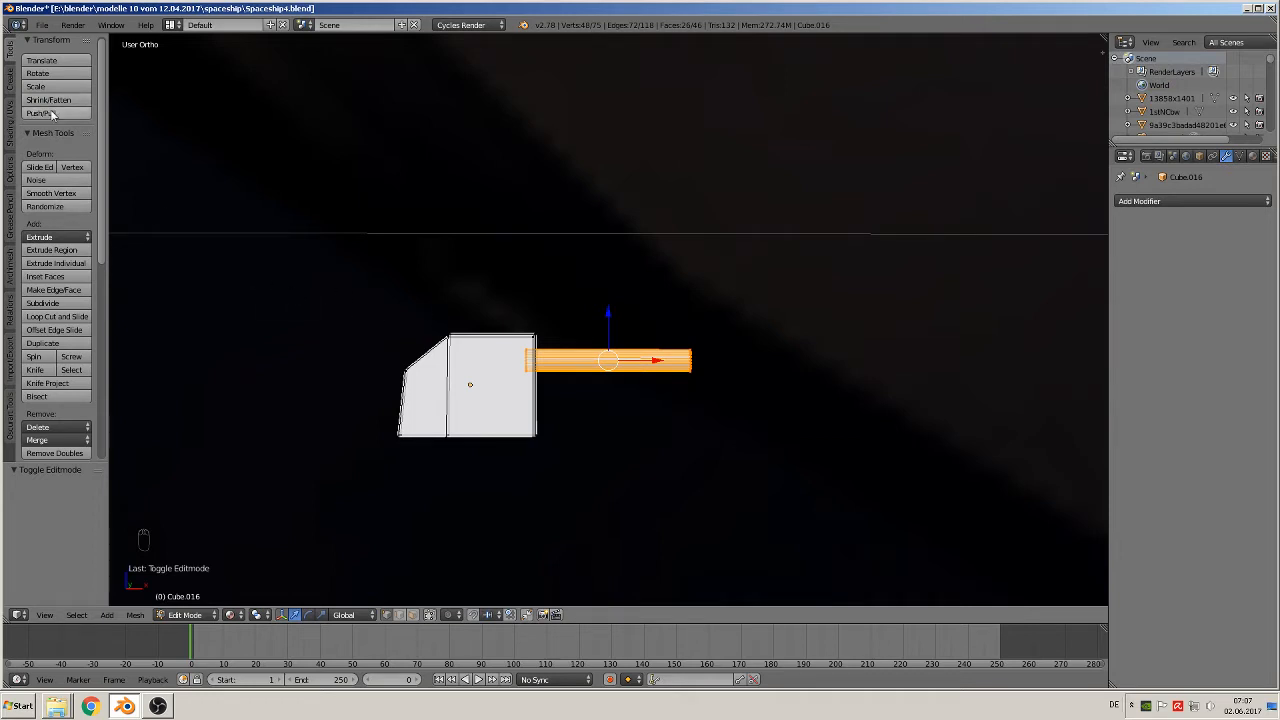
left_click(13, 118)
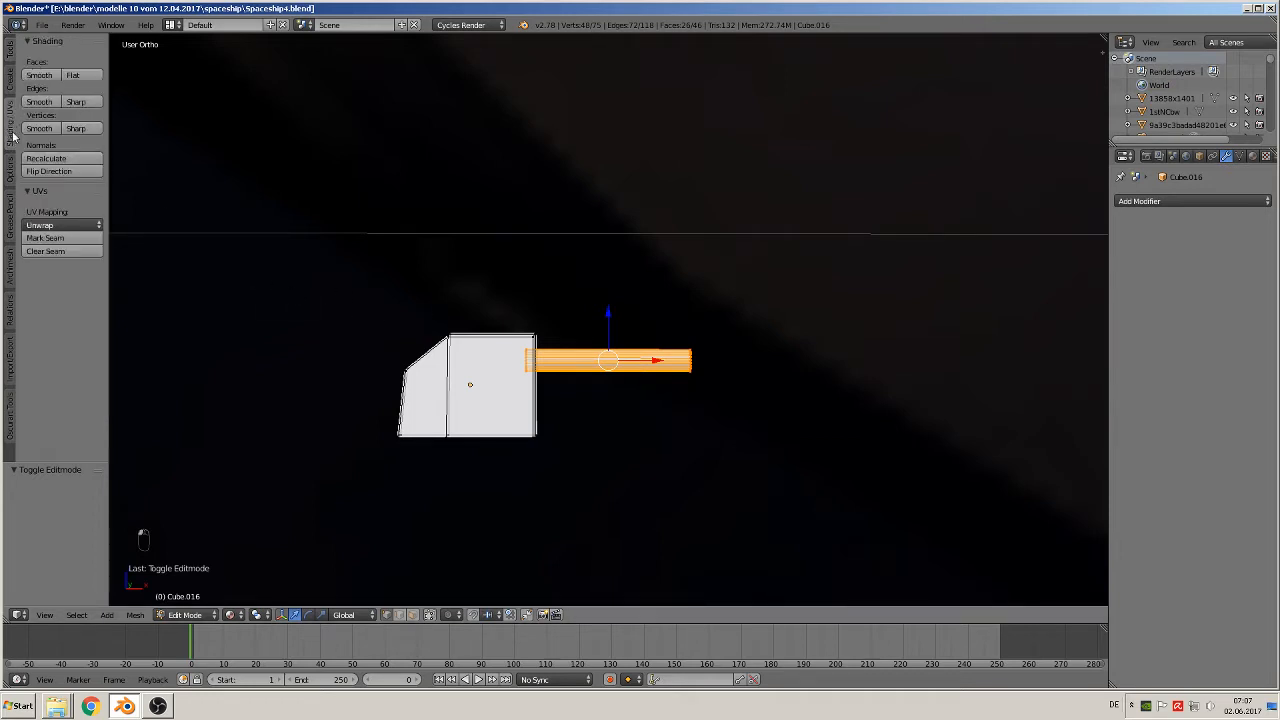
left_click(40, 75)
Add two loop cuts around the rod, scale them apart along X towards its ends, and return to Object Mode
scroll(665, 368, "up", 2)
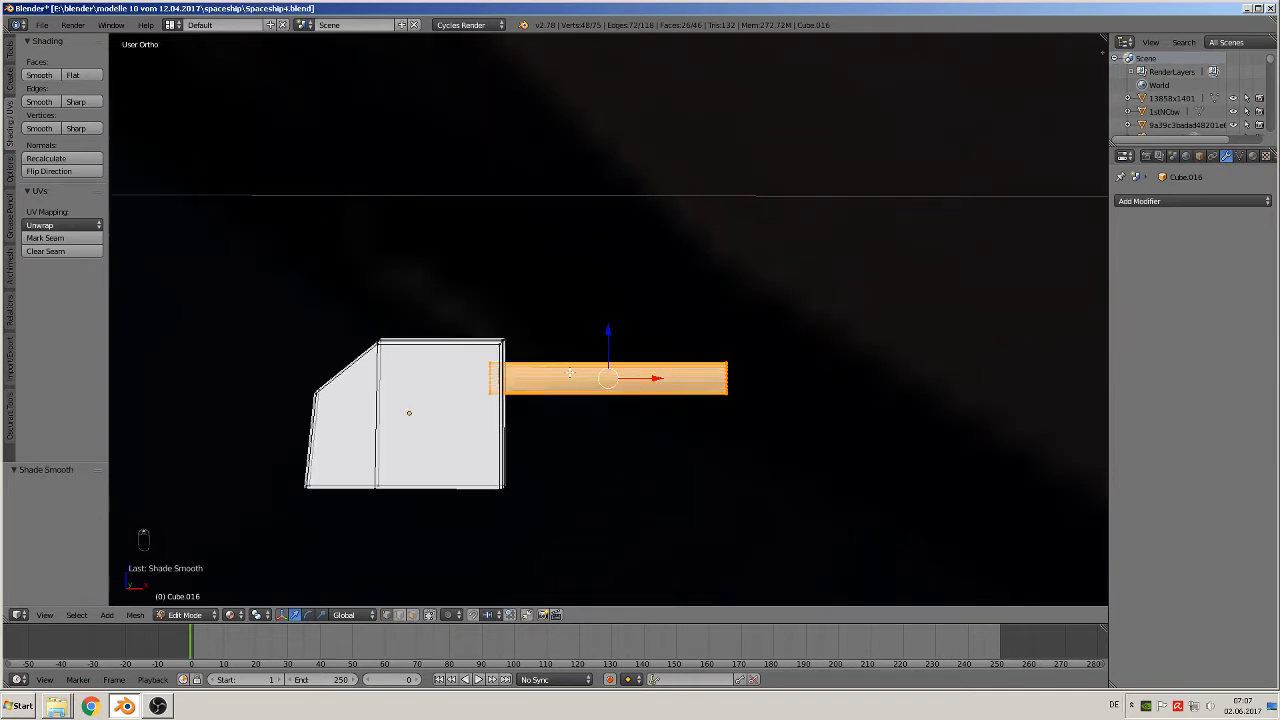
key("ctrl+r")
left_click(570, 372)
right_click(570, 372)
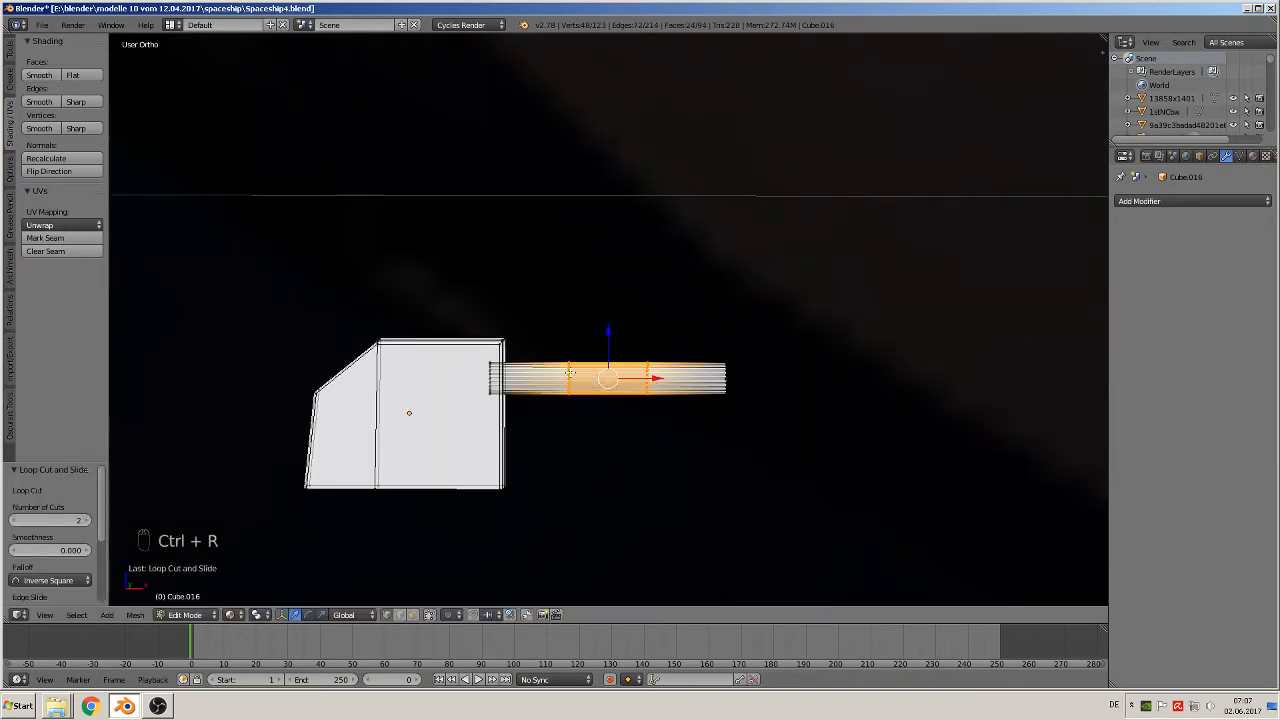
key("s")
key("x")
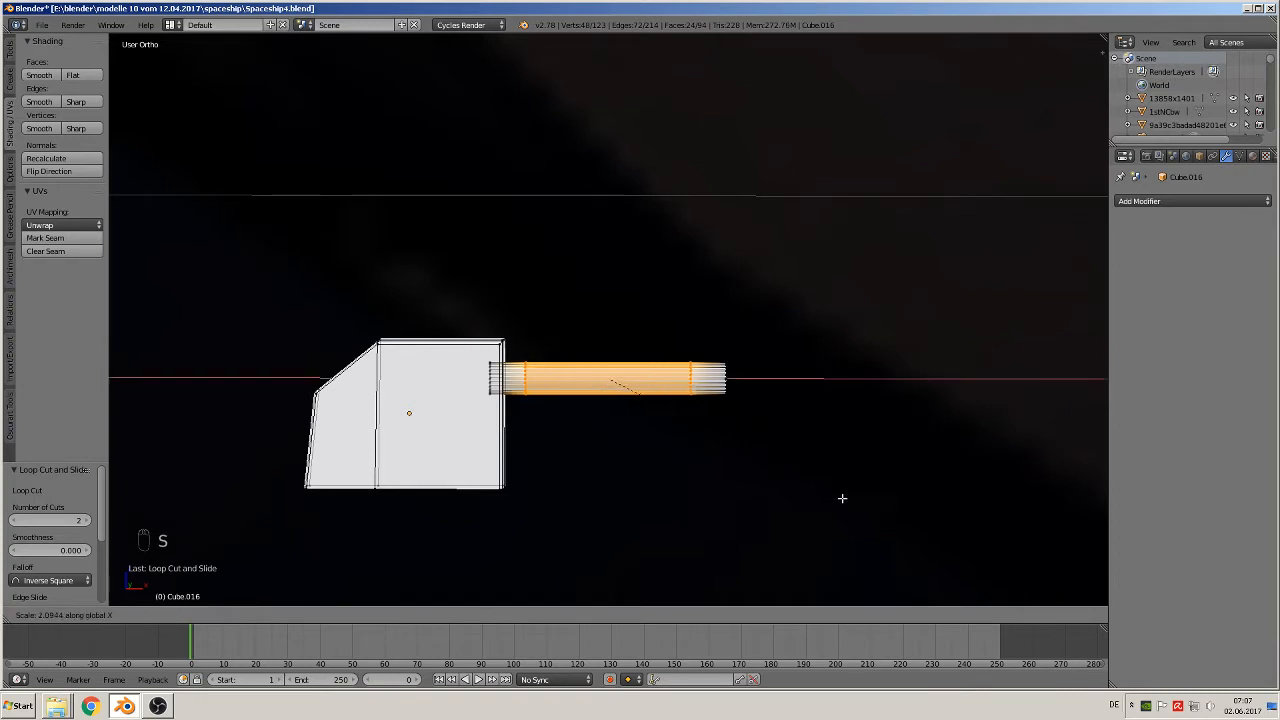
left_click(934, 517)
key("Tab")
Set the origin of the block-and-rod object to the 3D cursor at the rod's free end
scroll(788, 445, "down", 3)
middle_click_drag(766, 440, 507, 352, "shift")
key("KP_1")
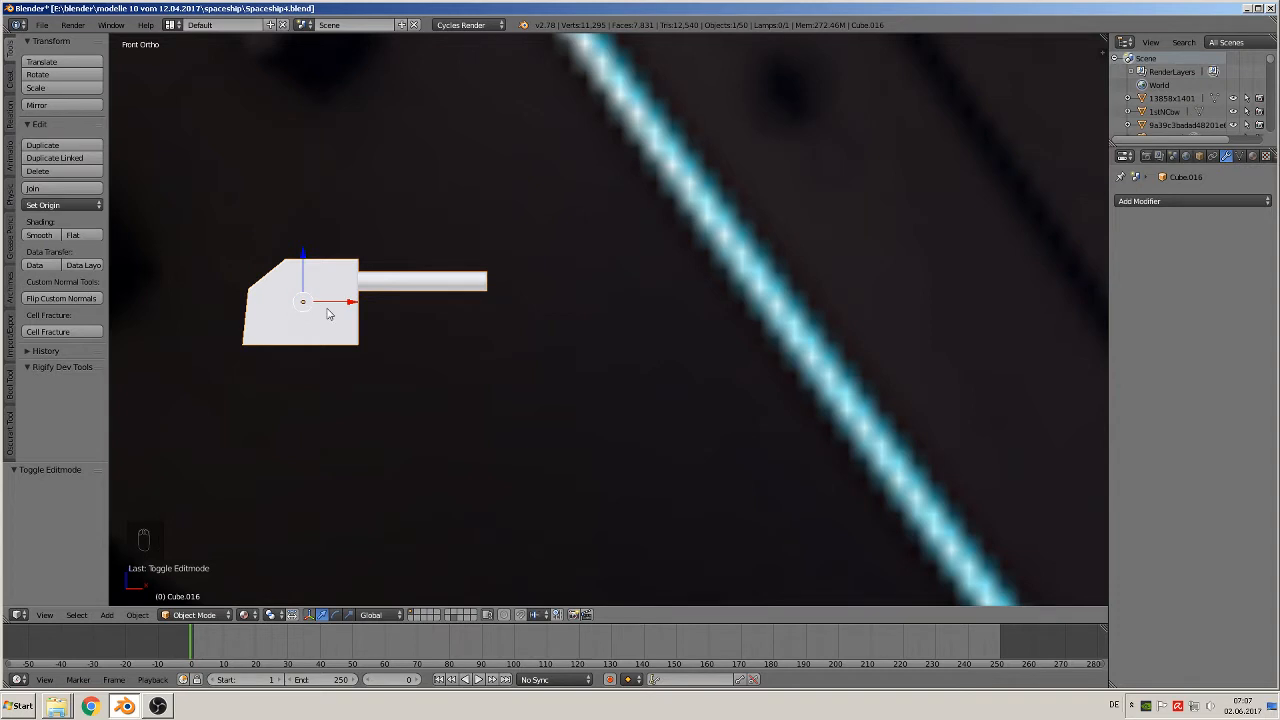
middle_click_drag(329, 314, 387, 338, "shift")
scroll(462, 346, "up", 1)
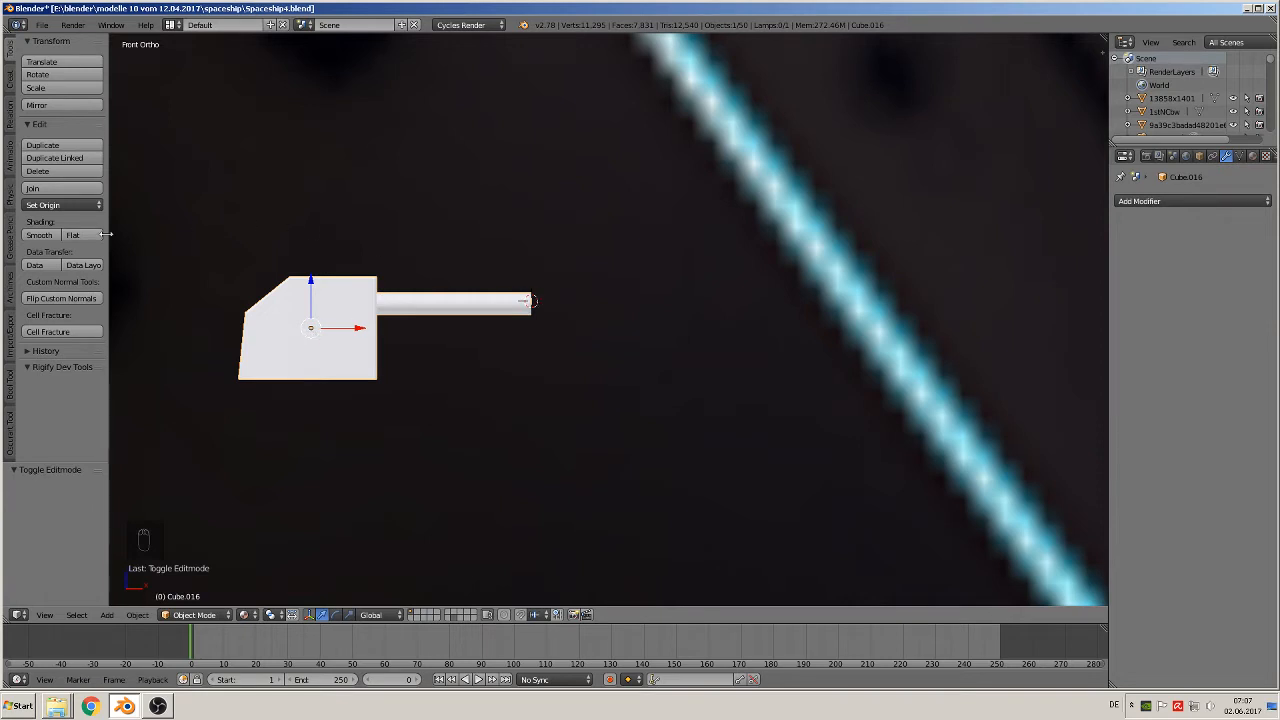
left_click(56, 206)
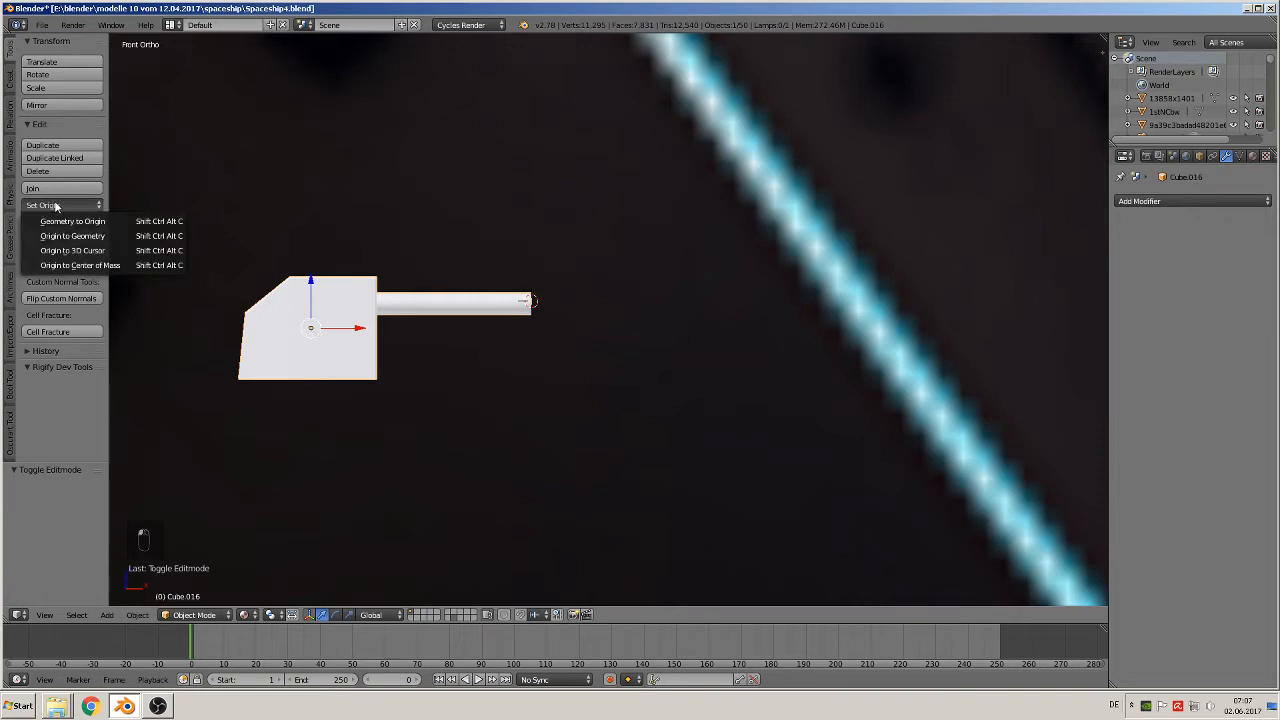
left_click(84, 250)
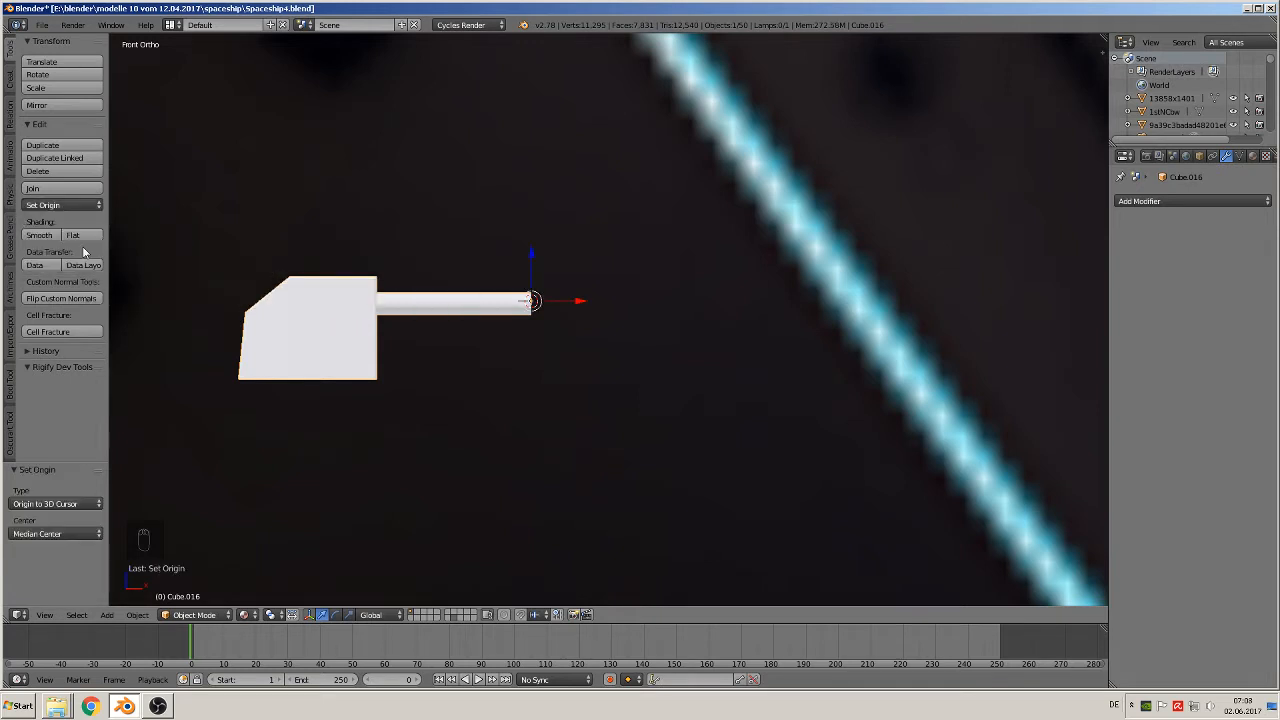
Add a Mirror modifier to the block and rod across the X axis, with Clipping enabled
left_click(1215, 201)
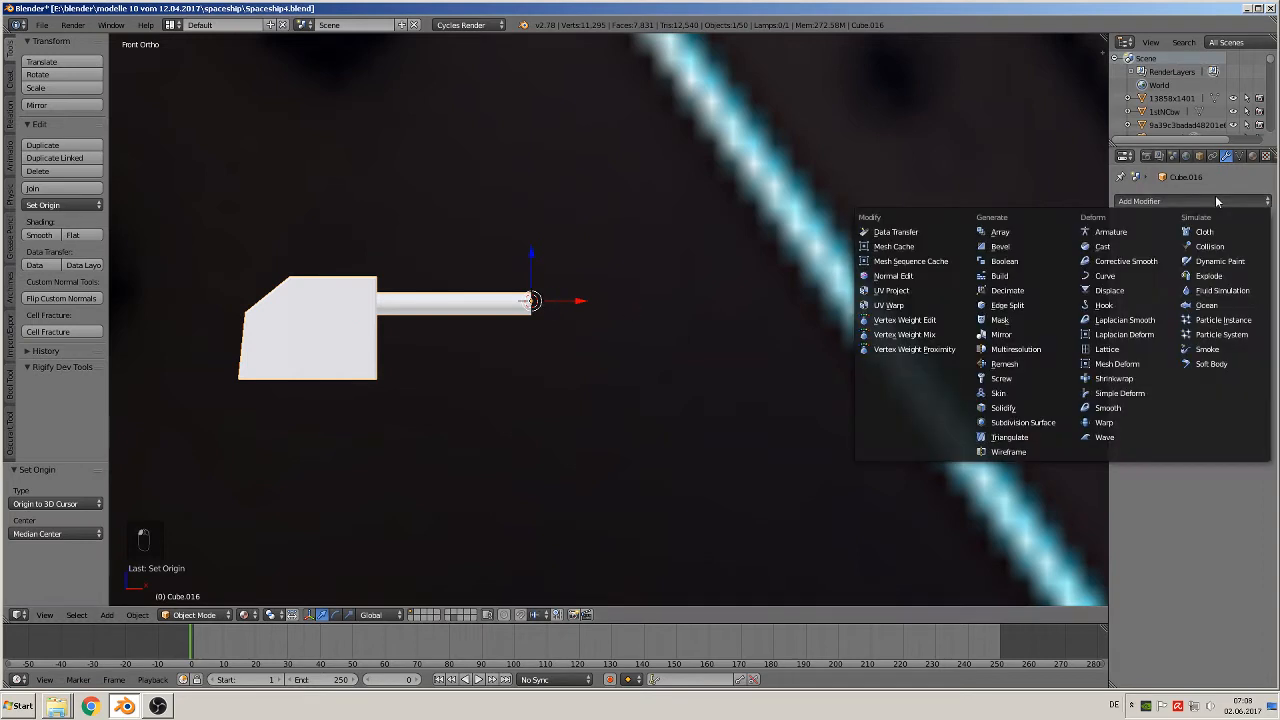
left_click(1041, 334)
middle_click_drag(604, 451, 631, 491)
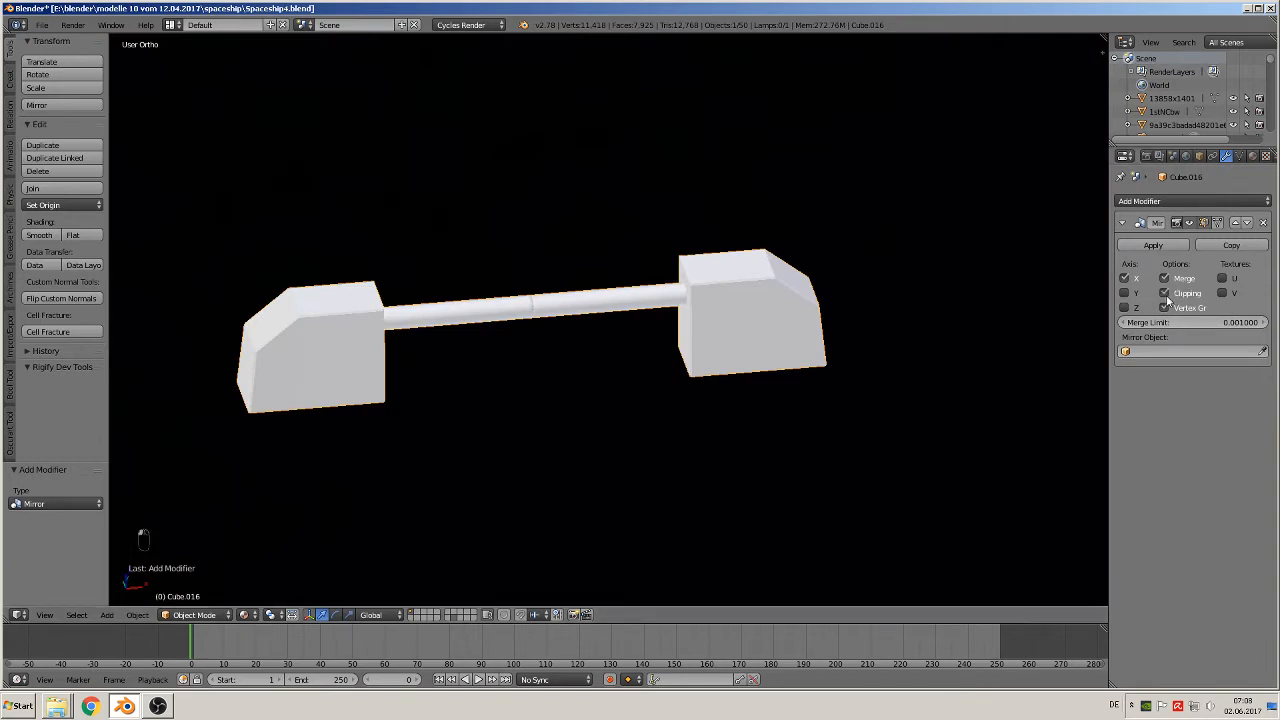
middle_click_drag(880, 432, 856, 425)
Shift the whole mesh about 0.0003 along X in Edit Mode to join the rod halves, and return to Object Mode
key("Tab")
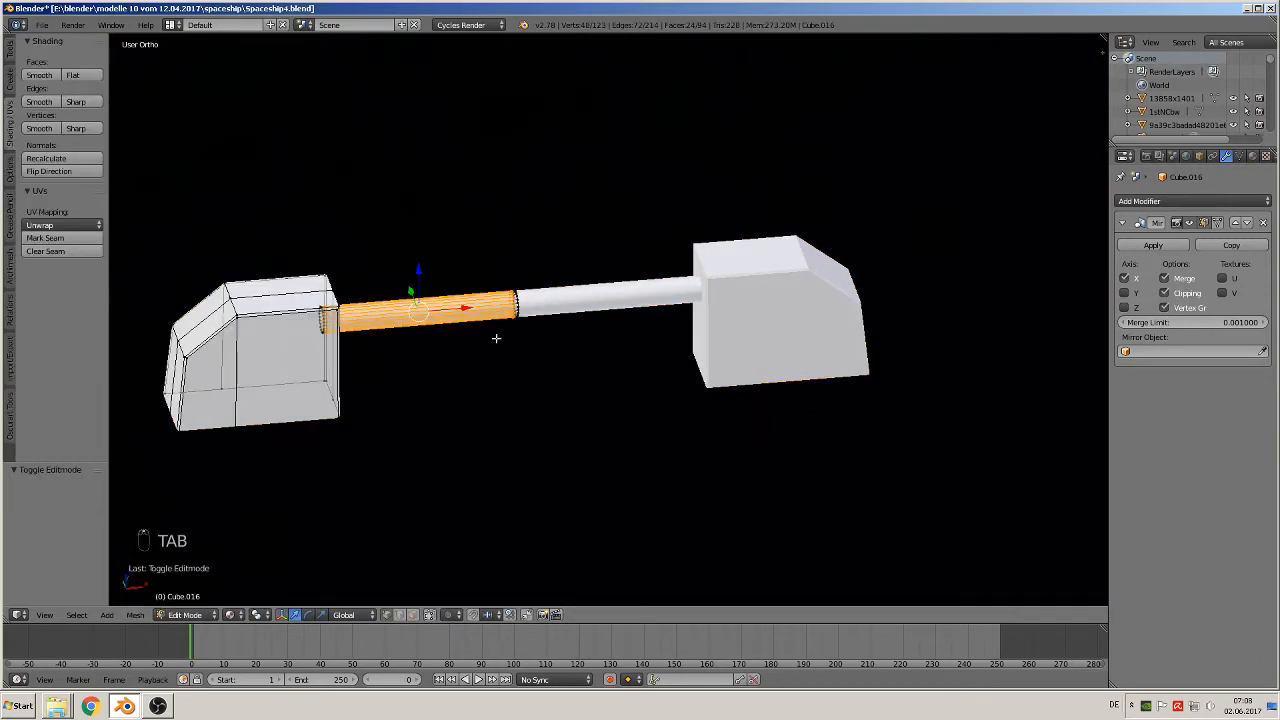
key("a")
key("a")
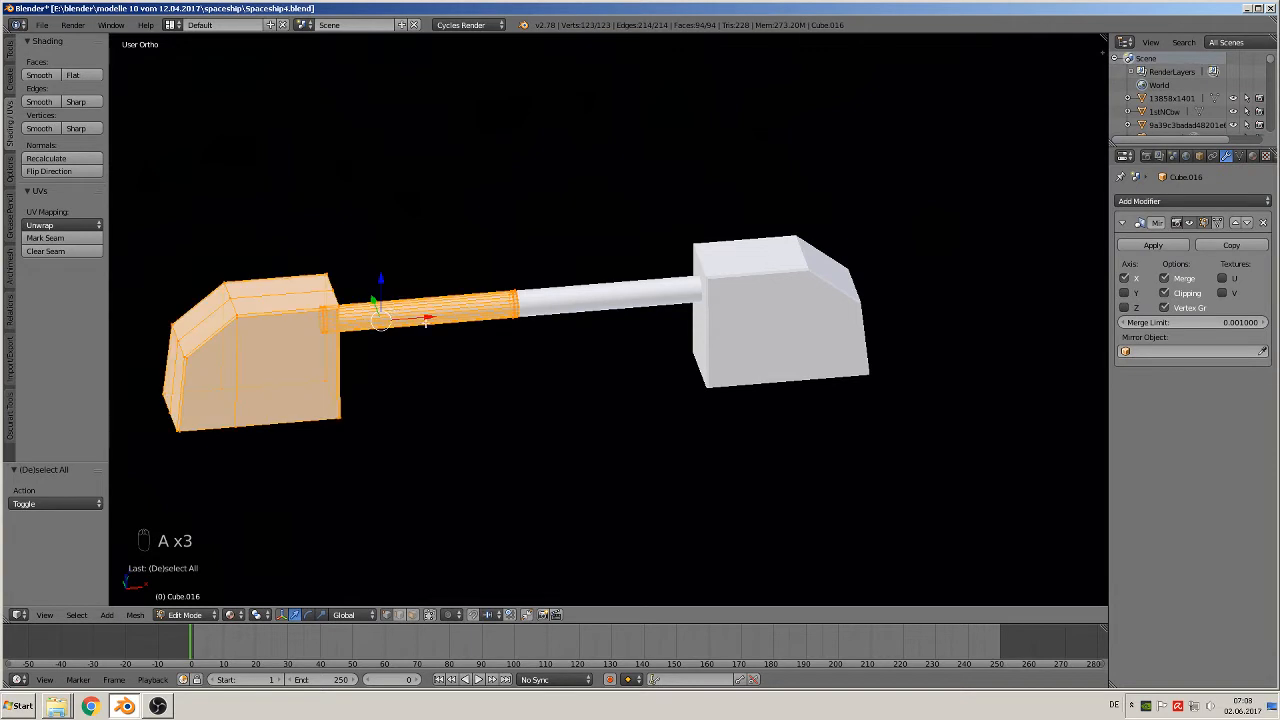
left_click_drag(428, 318, 433, 318)
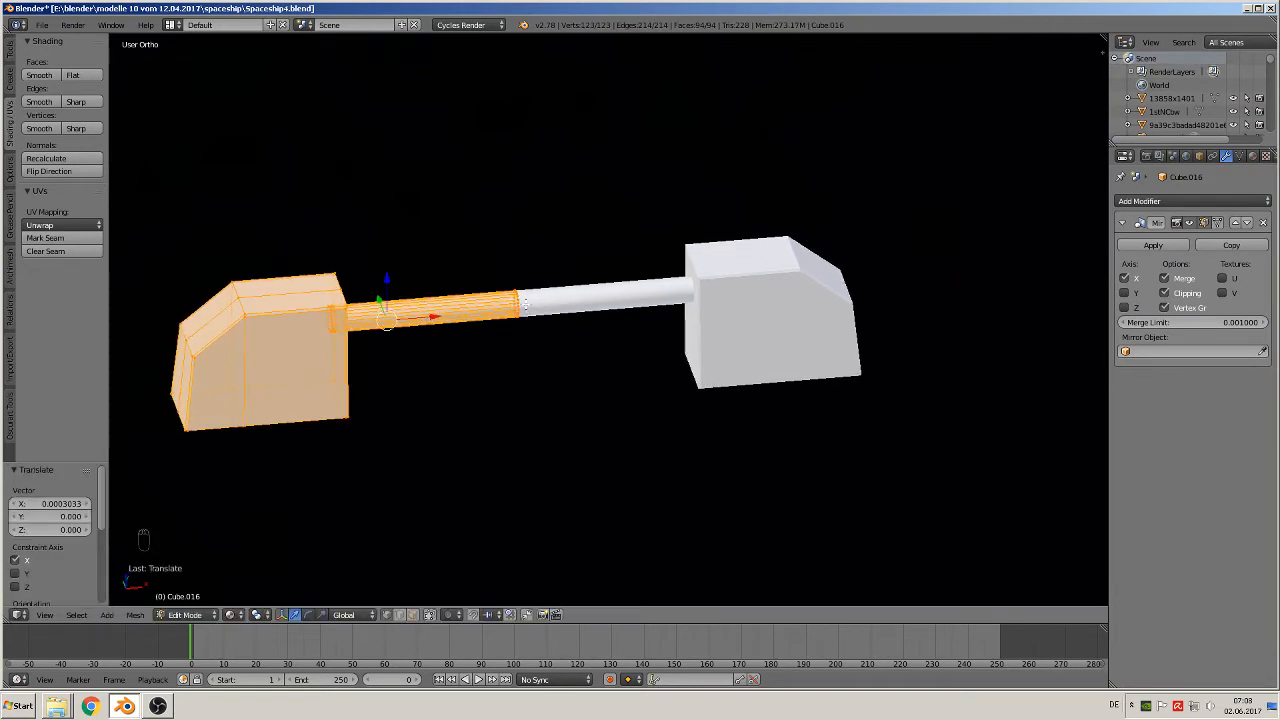
key("Tab")
scroll(530, 358, "down", 6)
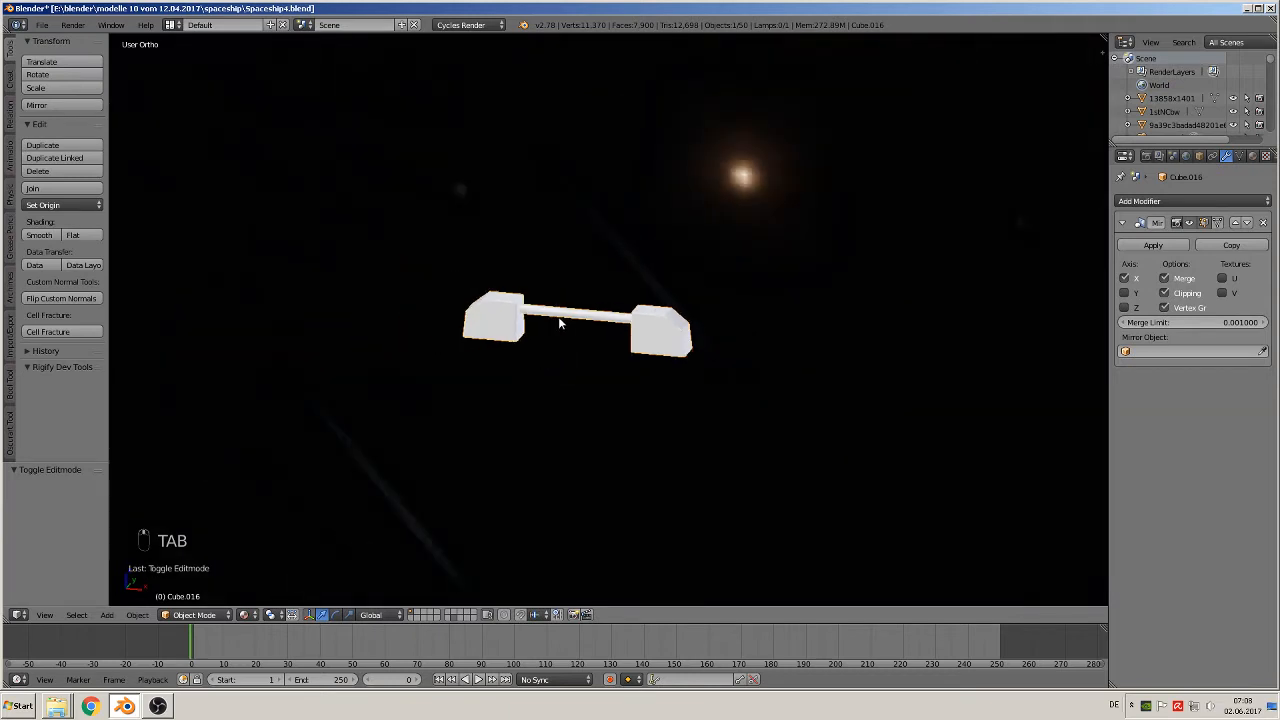
In front view, move the mirrored rod object about -0.037 along X and 0.043 along Z, just above the reference's orange rods
key("KP_1")
scroll(603, 352, "down", 3)
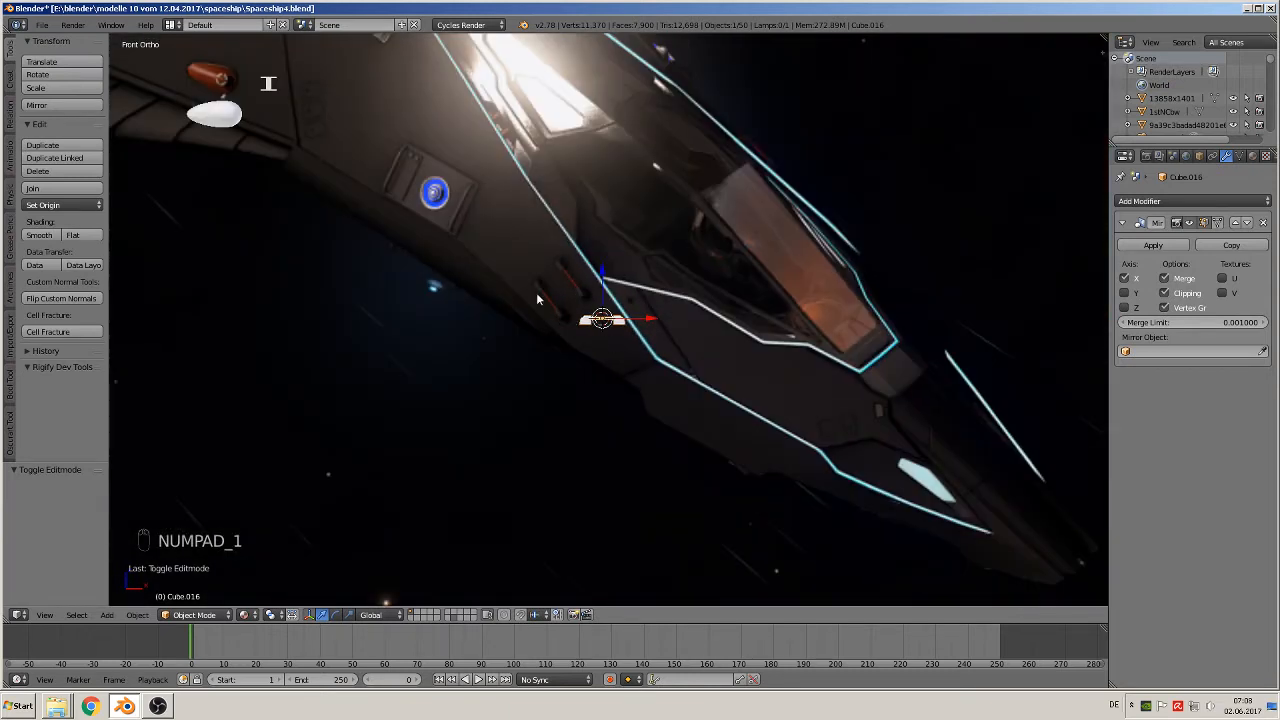
middle_click_drag(499, 260, 697, 490, "shift")
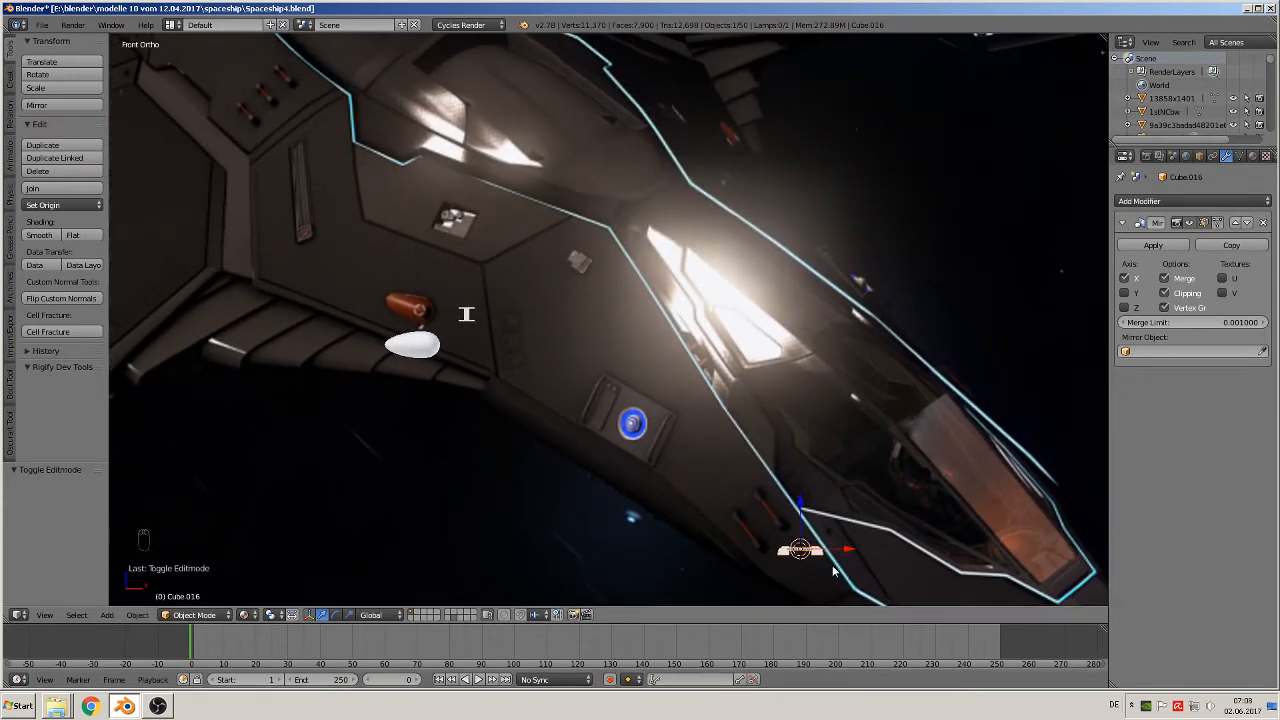
key("g")
left_click(766, 488)
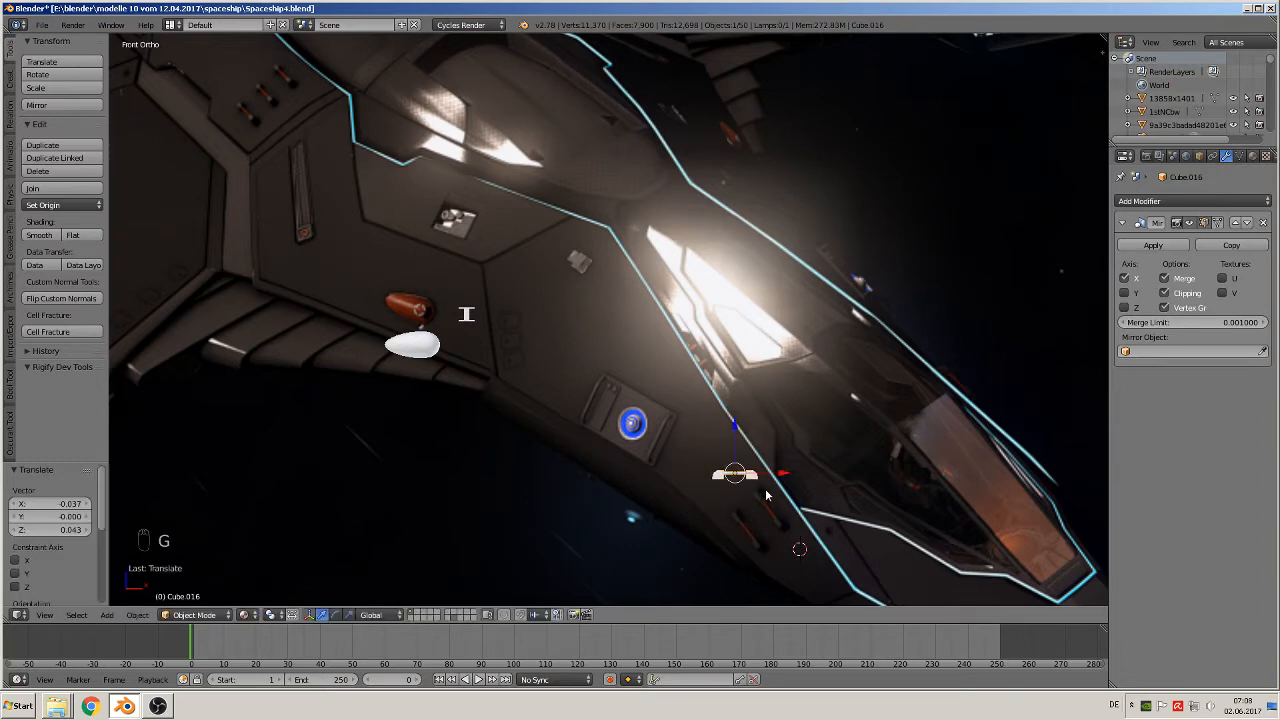
Place the 3D cursor at the lower corner of the blue-ringed hull panel and add a Bezier circle there
scroll(672, 464, "up", 5)
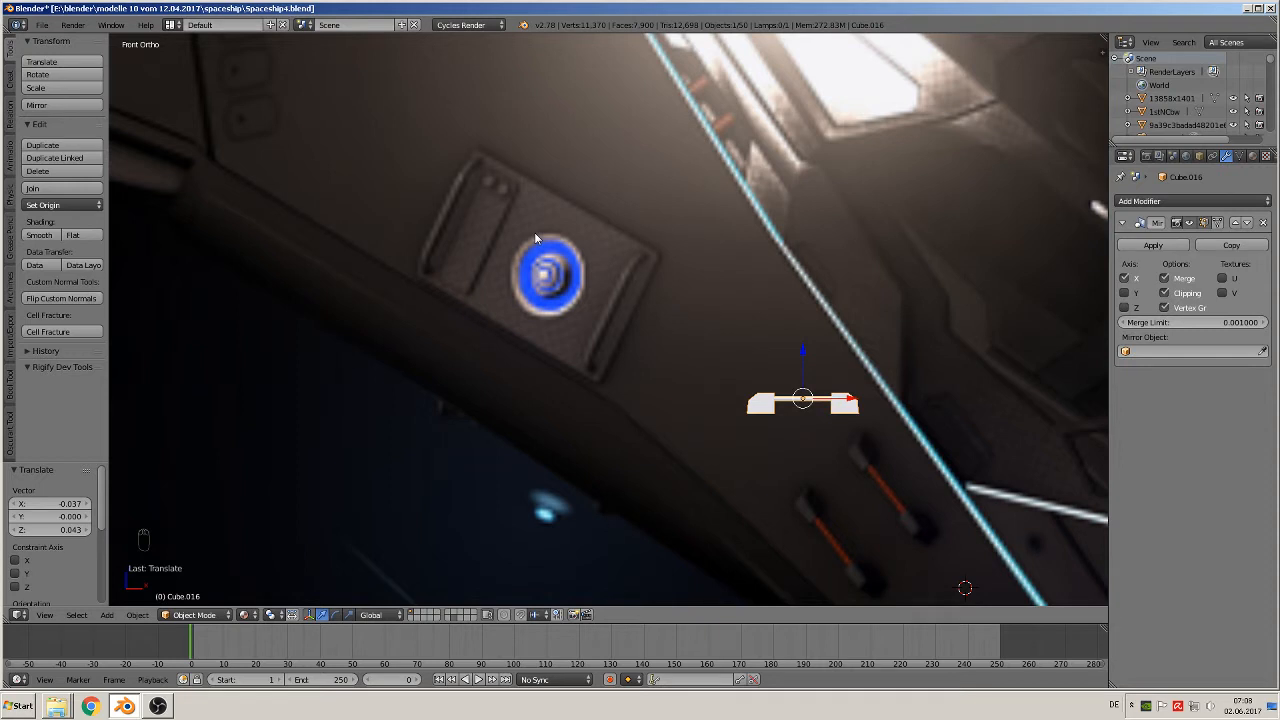
scroll(505, 322, "up", 1)
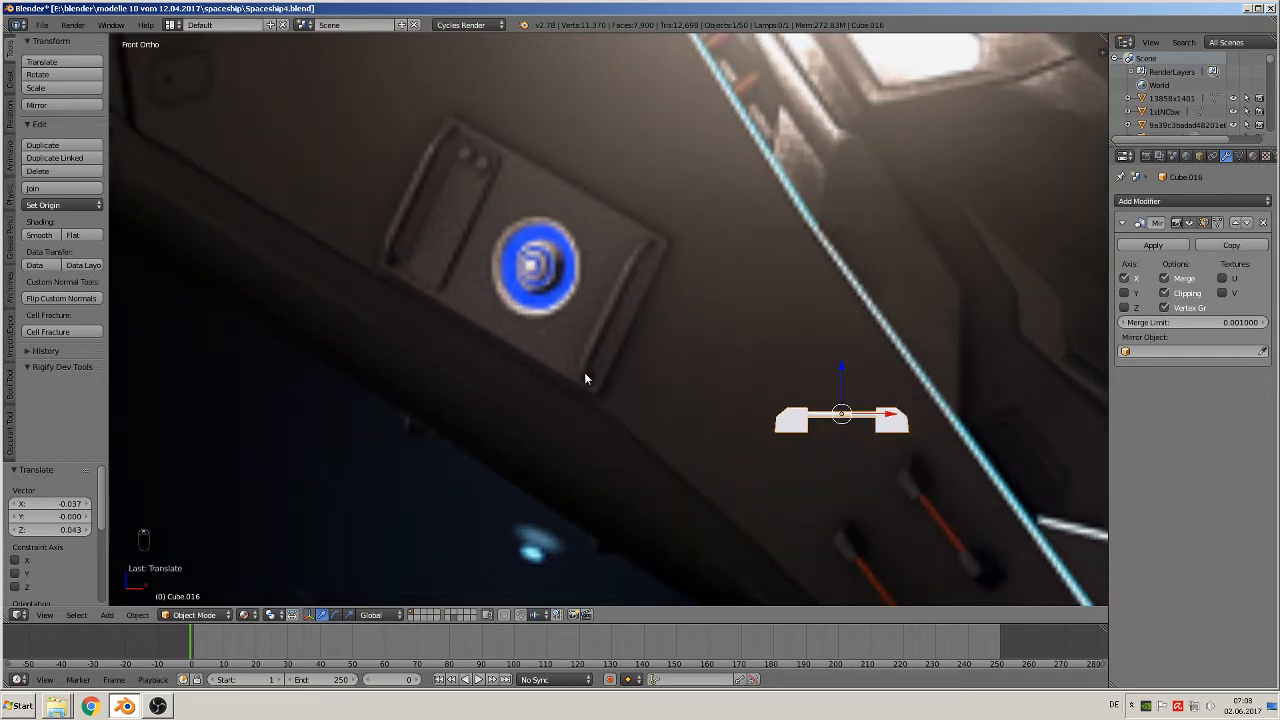
left_click(107, 615)
mouse_move(115, 590)
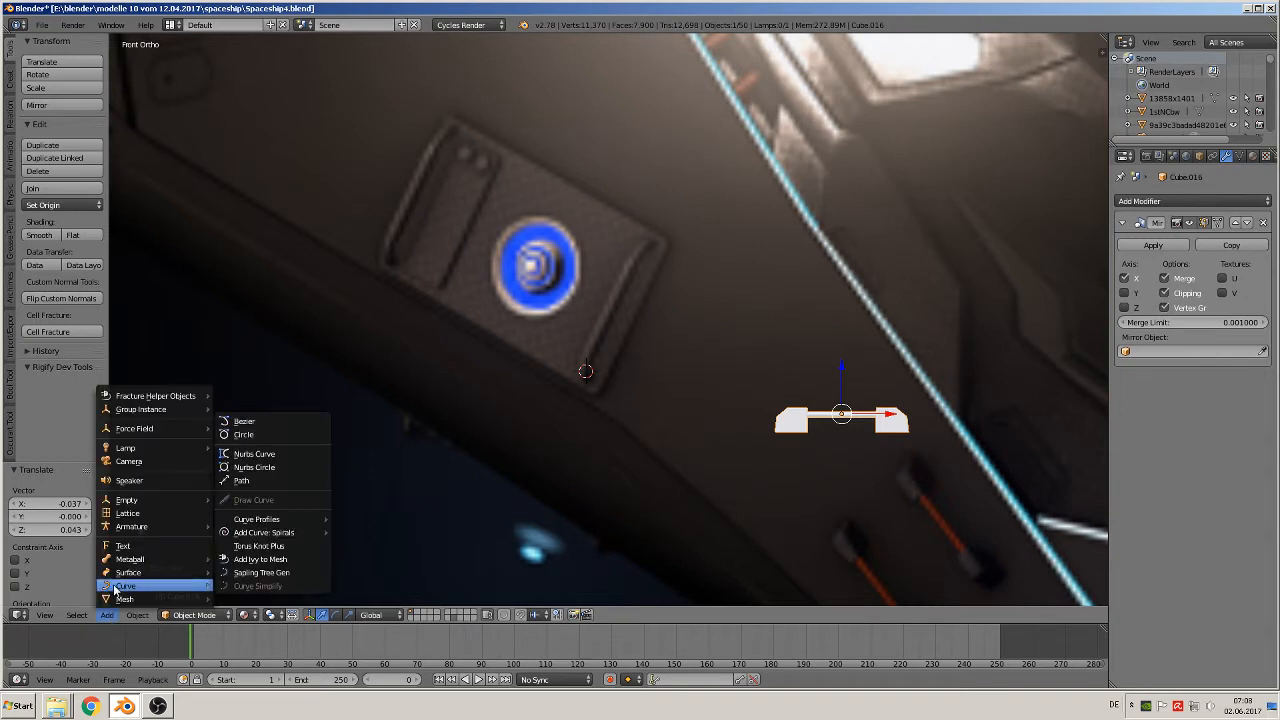
left_click(232, 437)
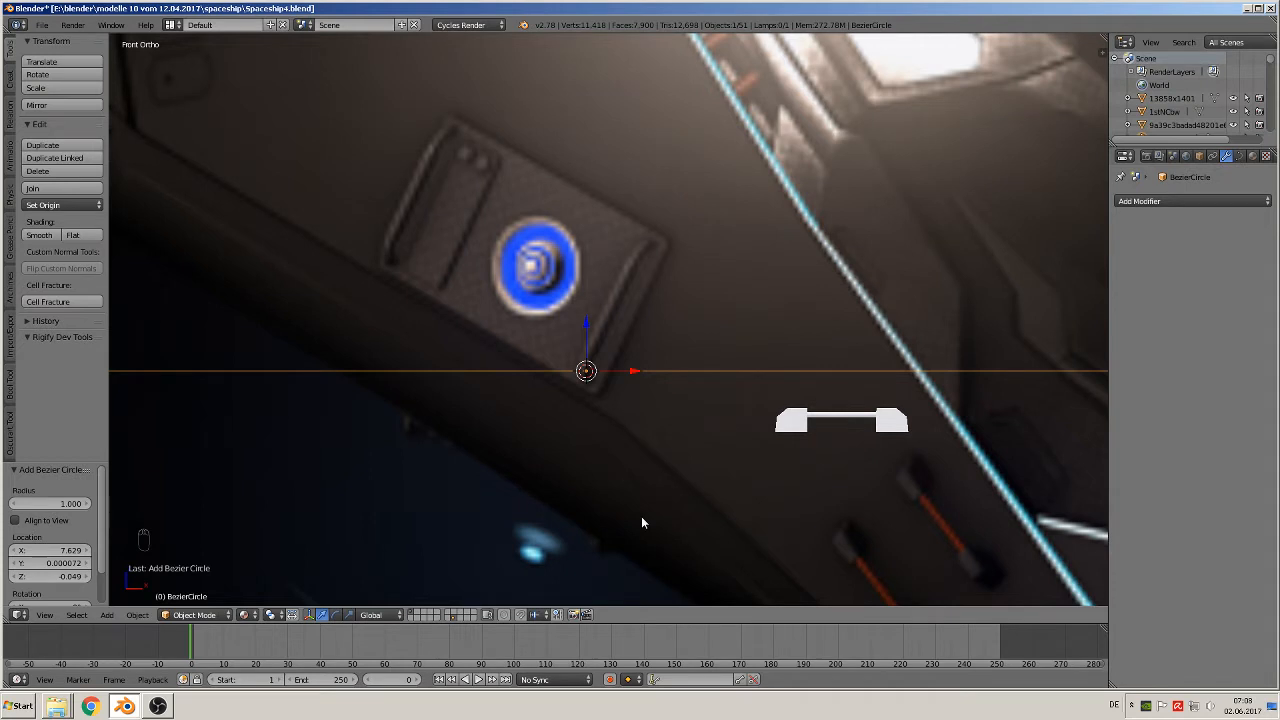
Try to rotate the Bezier circle 90 degrees about the X axis
key("r")
key("x")
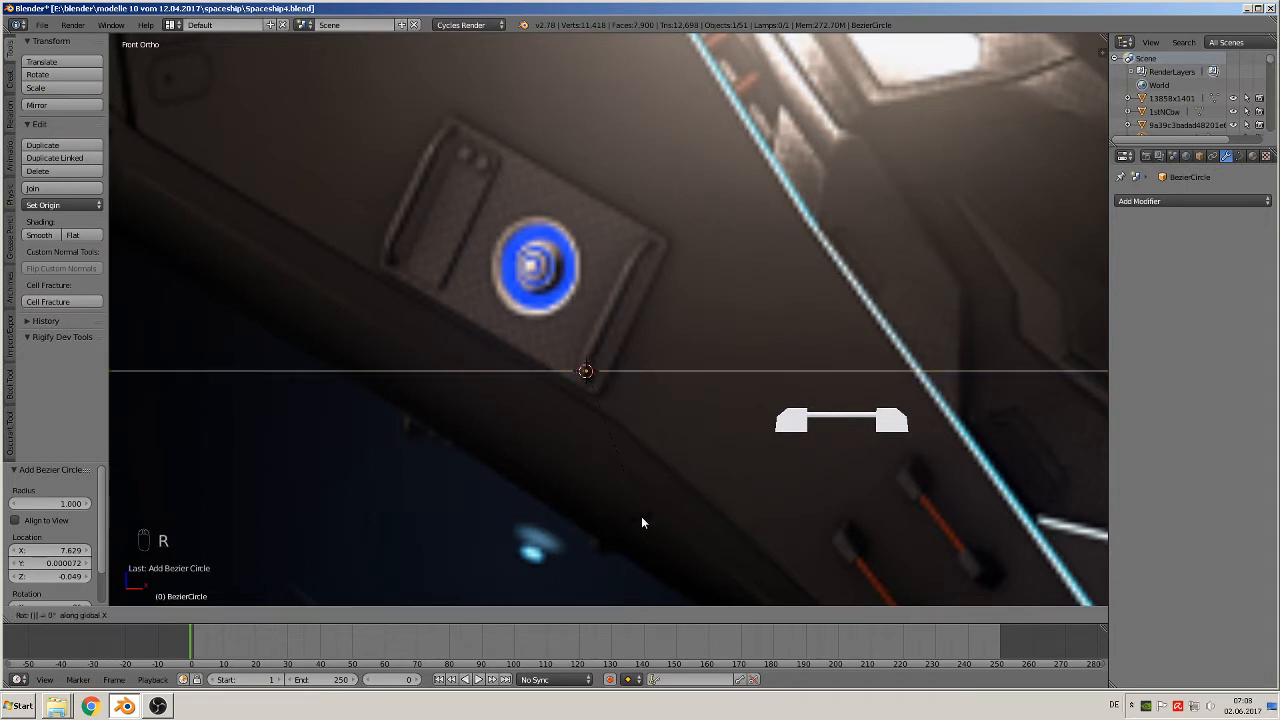
left_click(642, 517)
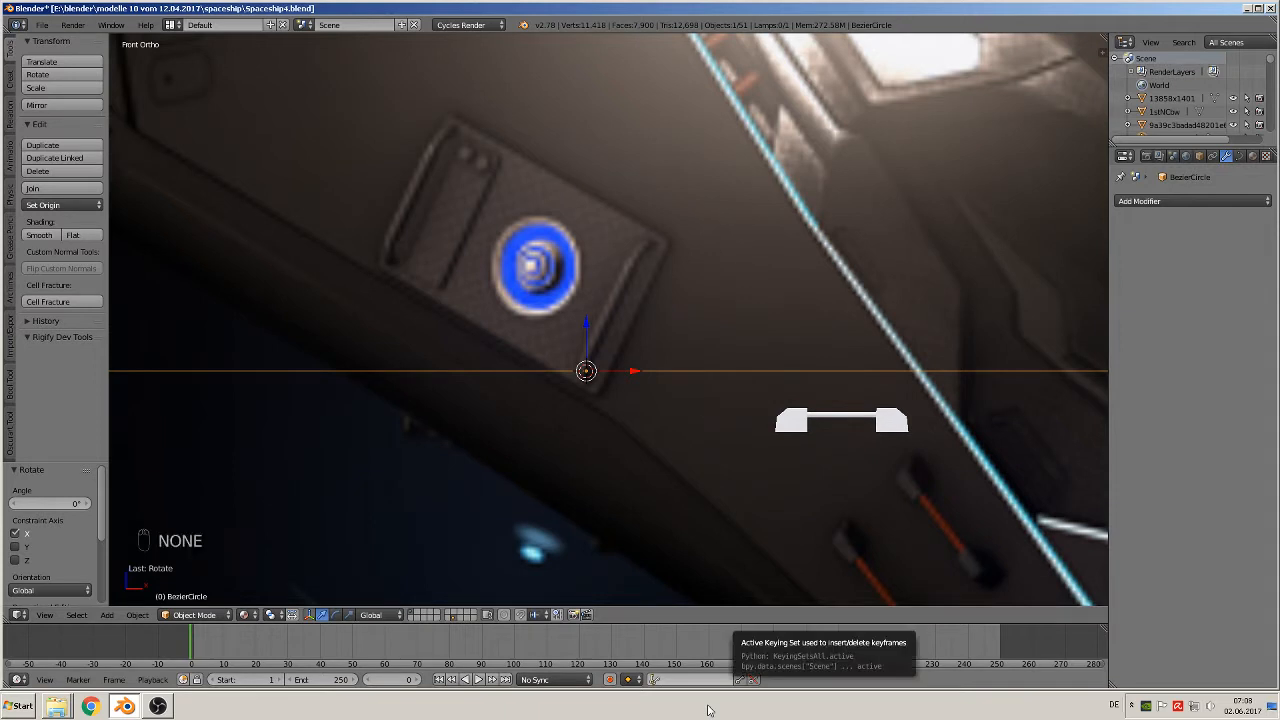
key("r")
key("x")
key("9")
key("0")
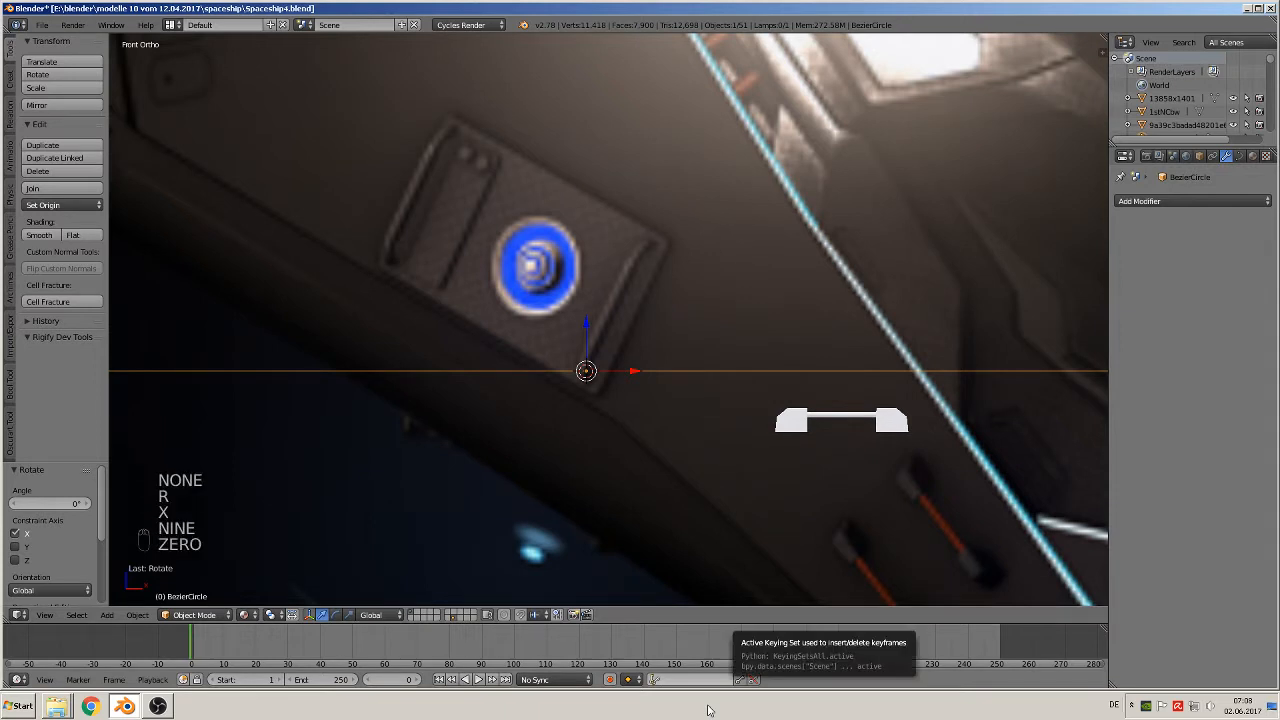
key("r")
key("r")
key("x")
key("9")
key("0")
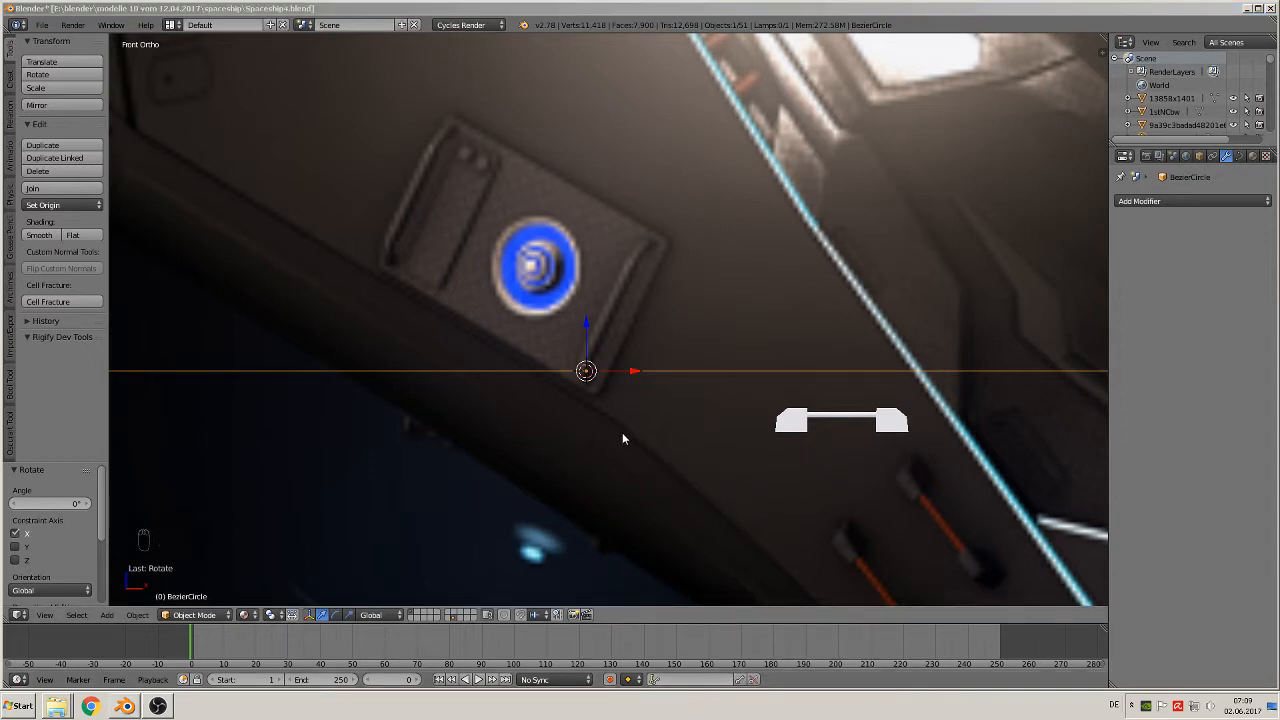
left_click(580, 480)
Rotate the Bezier circle 90 degrees about X and scale it down to about 0.012
middle_click_drag(606, 477, 620, 467)
scroll(622, 458, "down", 6)
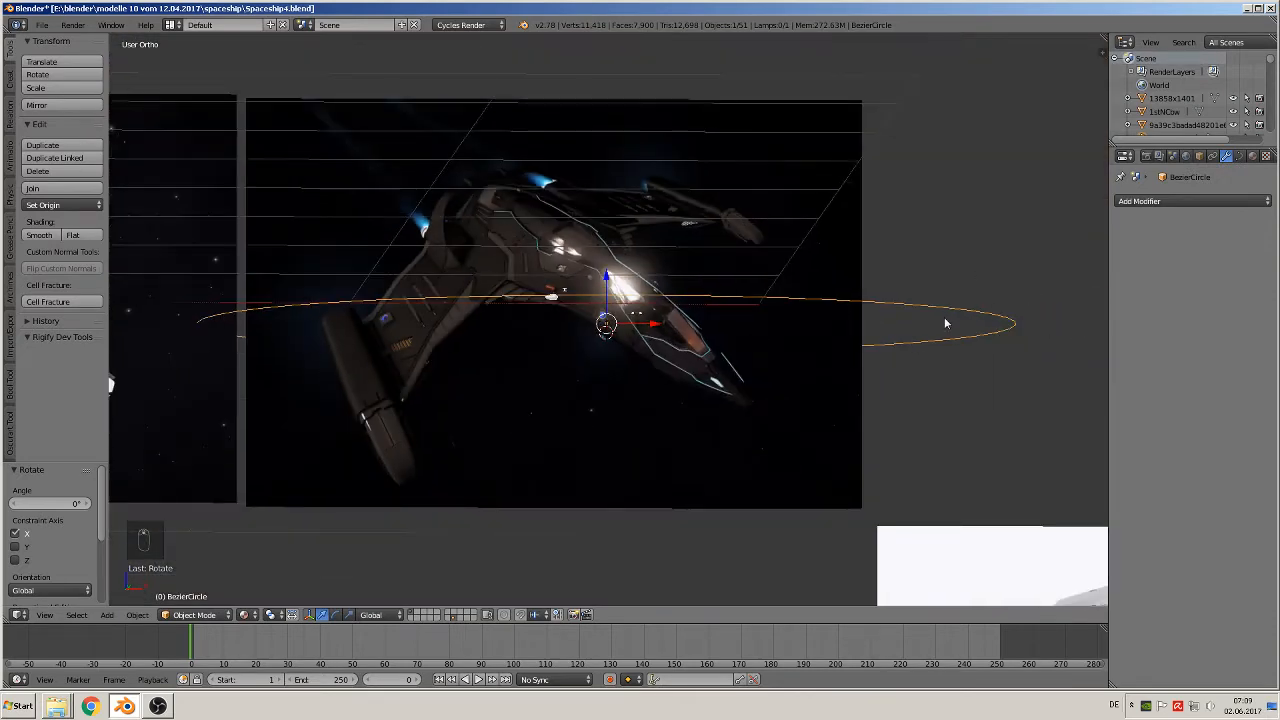
middle_click_drag(944, 320, 909, 391)
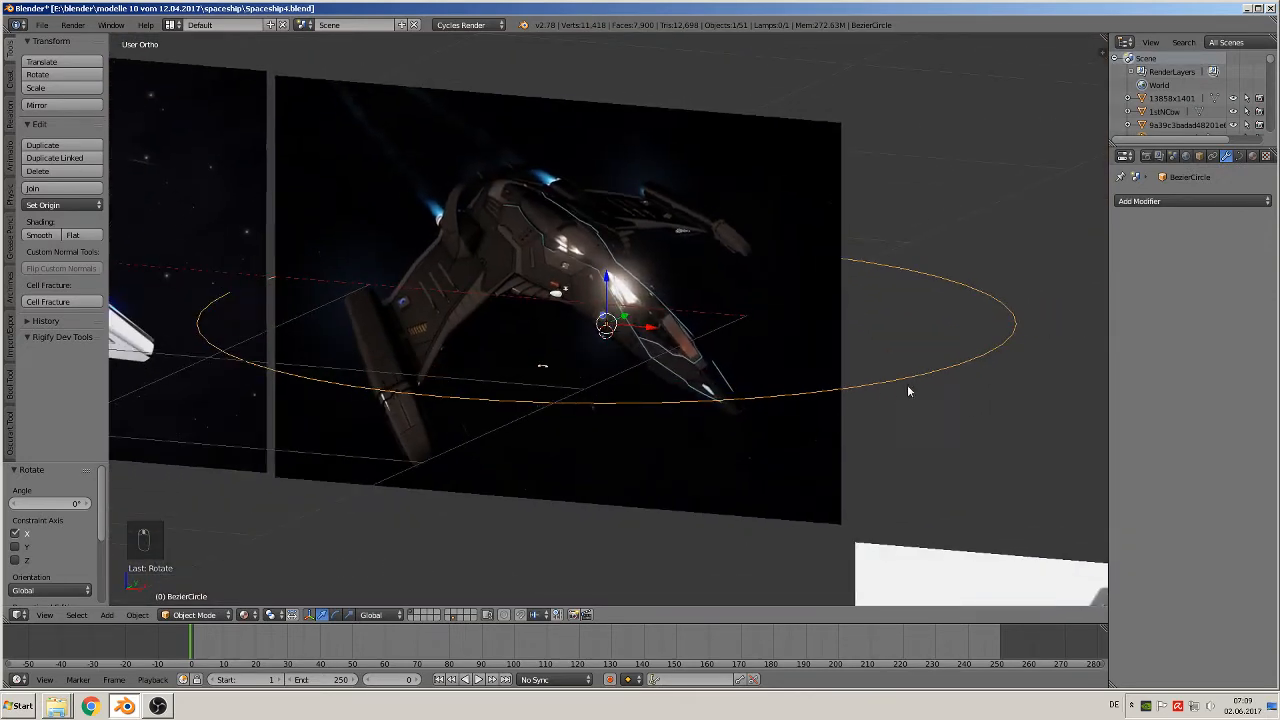
type("rx")
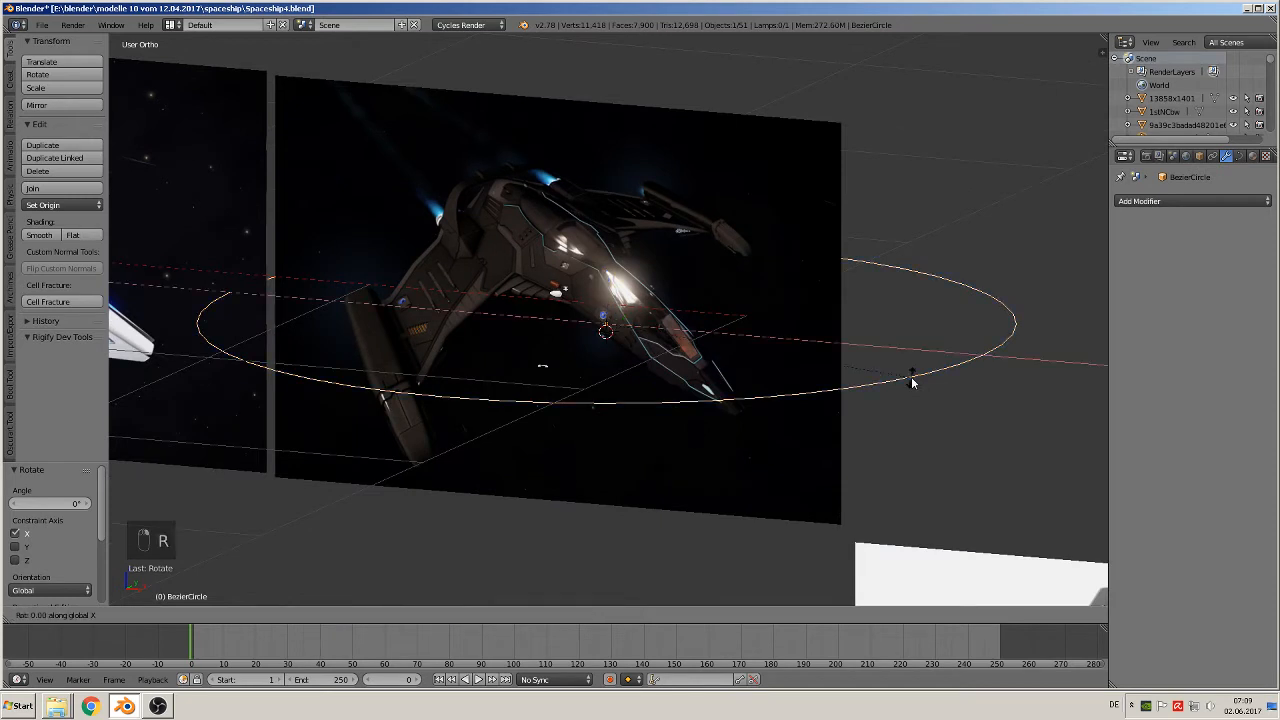
type("90")
key("Return")
key("s")
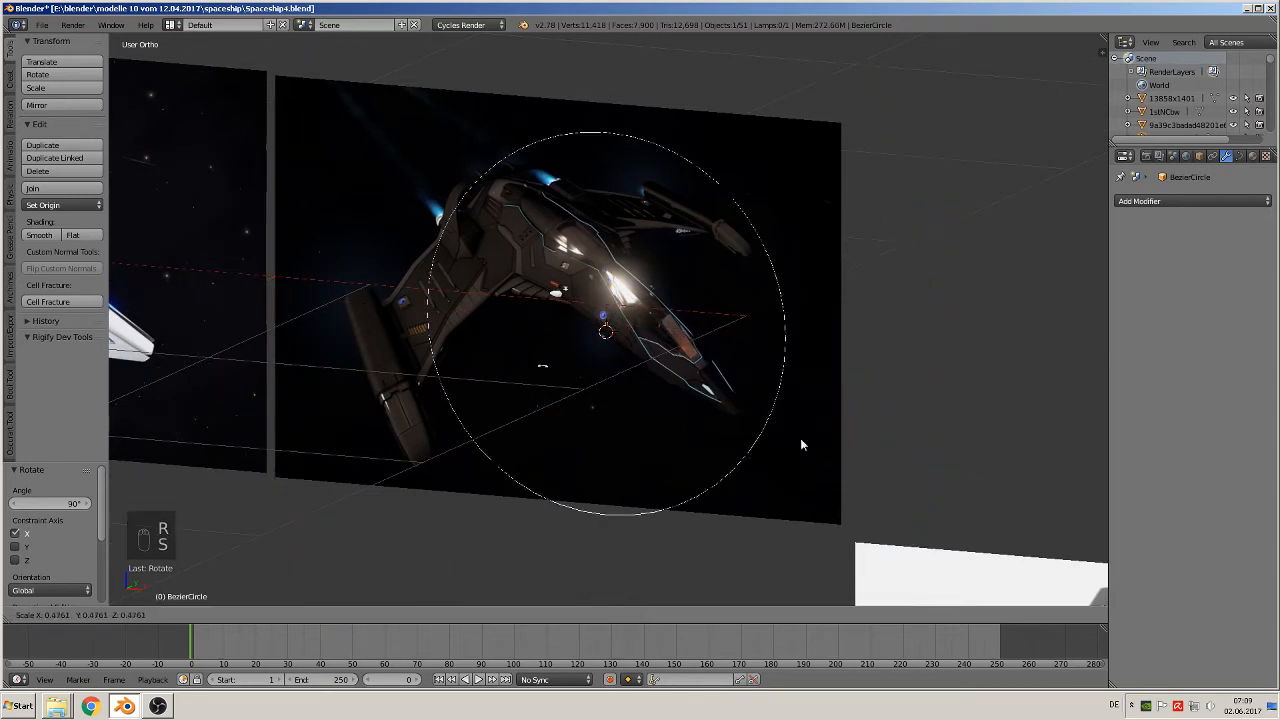
left_click(608, 331)
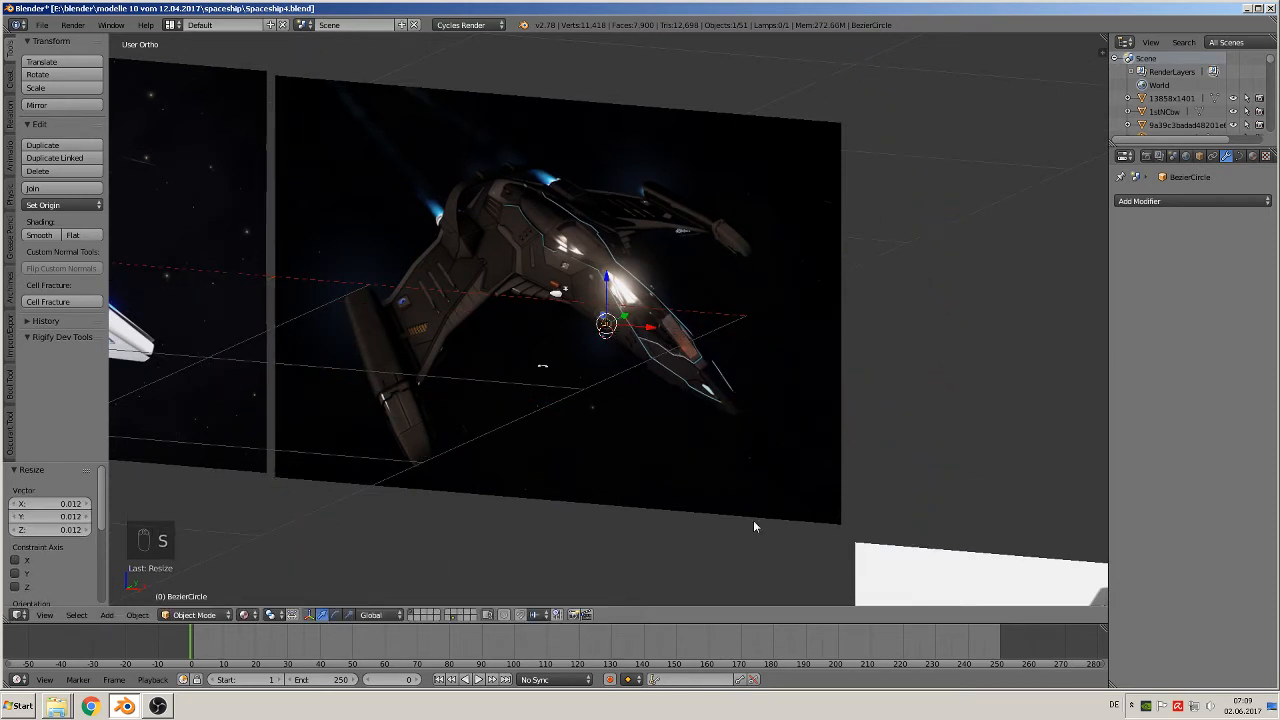
In front view, move the circle about -0.008 along Z and scale it by about 0.157 to match the panel handle's thickness
key("KP_Decimal")
key("KP_1")
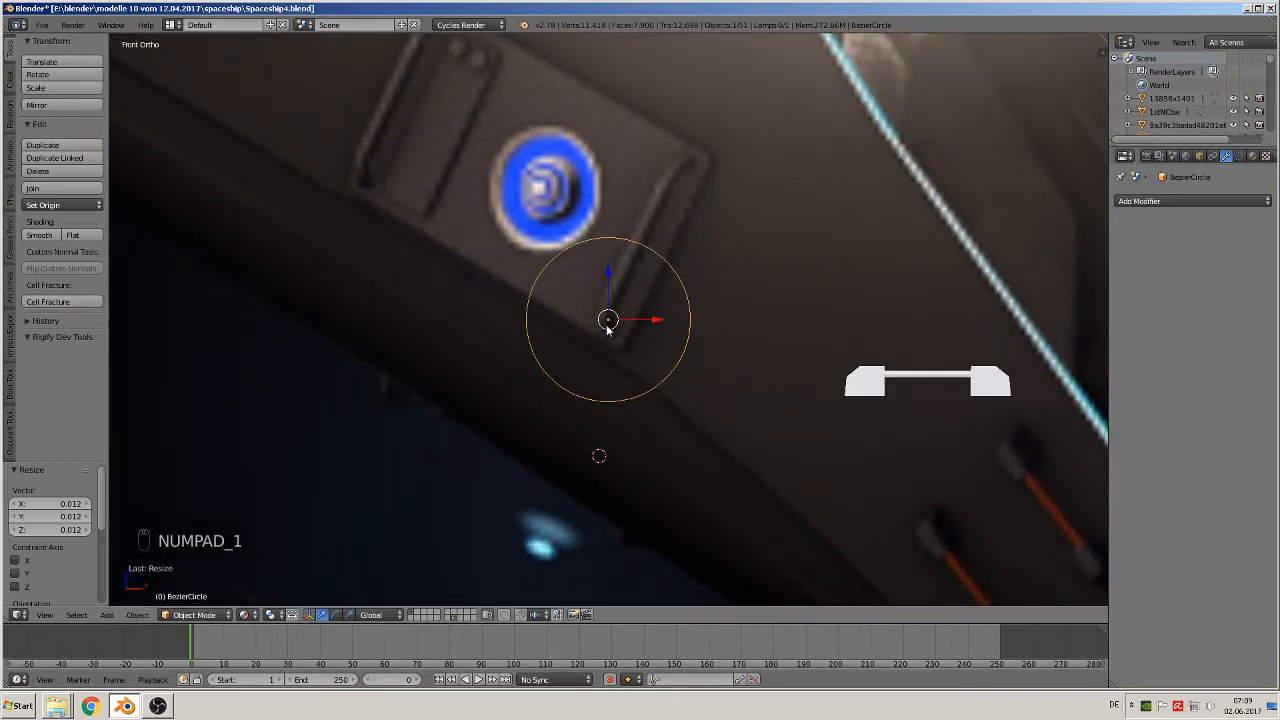
left_click_drag(608, 286, 610, 336)
key("s")
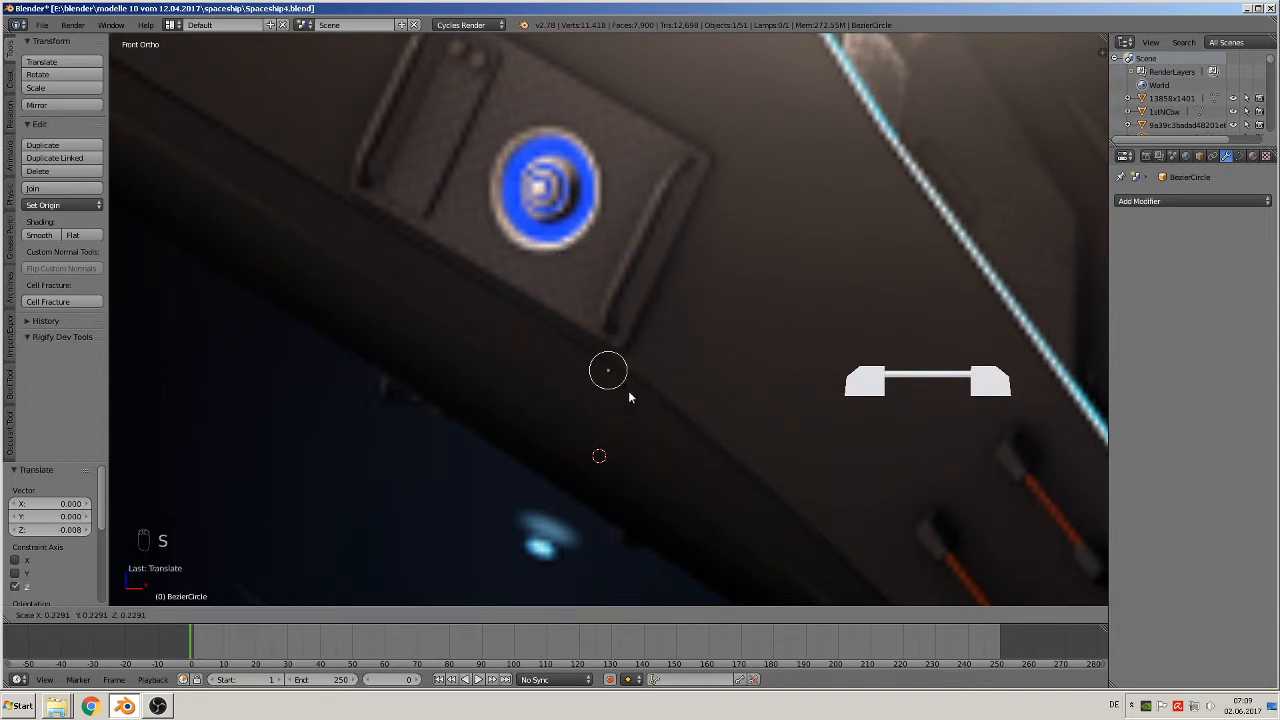
left_click(625, 388)
Move the circle onto the panel handle's lower end, and shift it about -0.006 along Z to sit just below it
key("g")
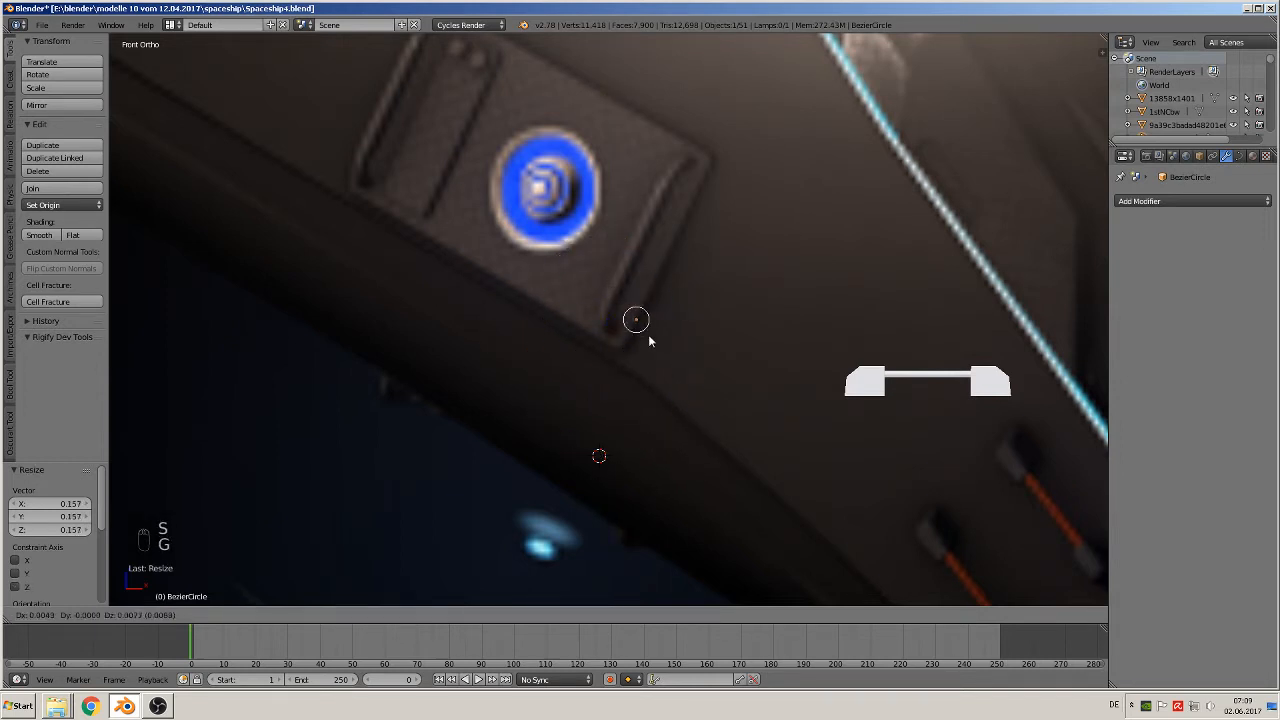
left_click(629, 328)
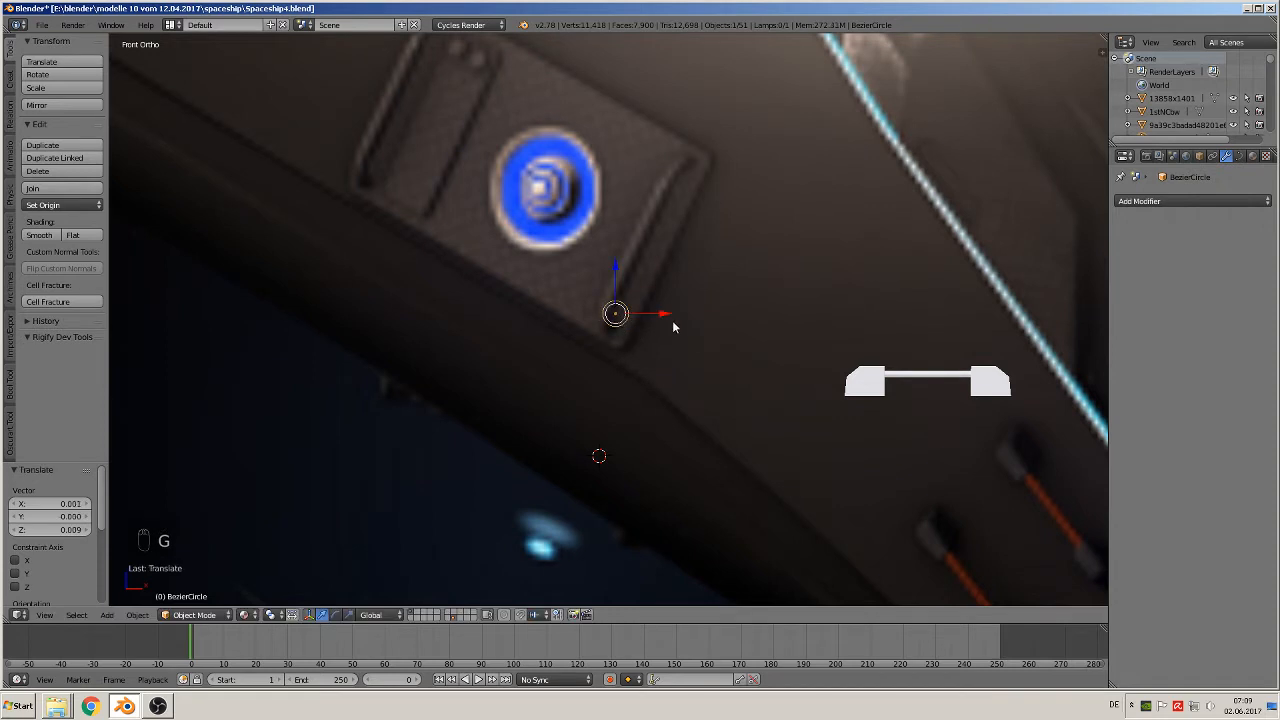
key("g")
key("z")
left_click(606, 320)
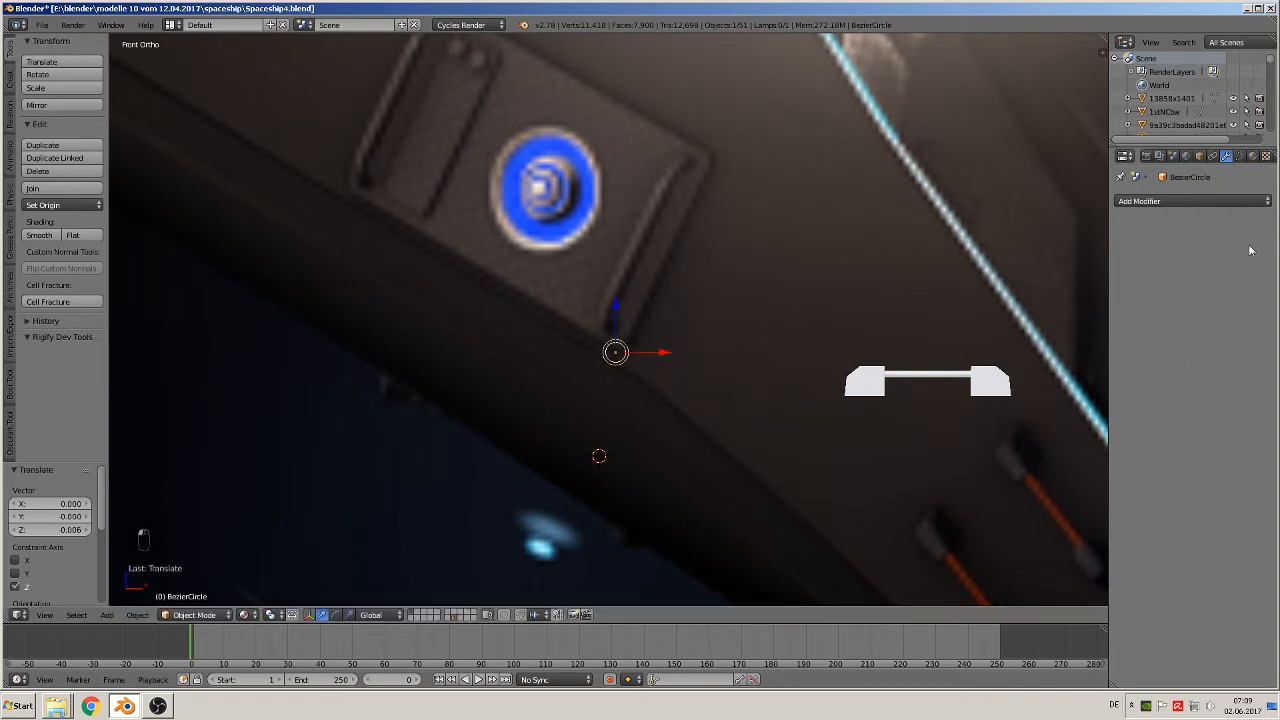
Set the Bezier circle's curve fill mode to Full
left_click(1239, 156)
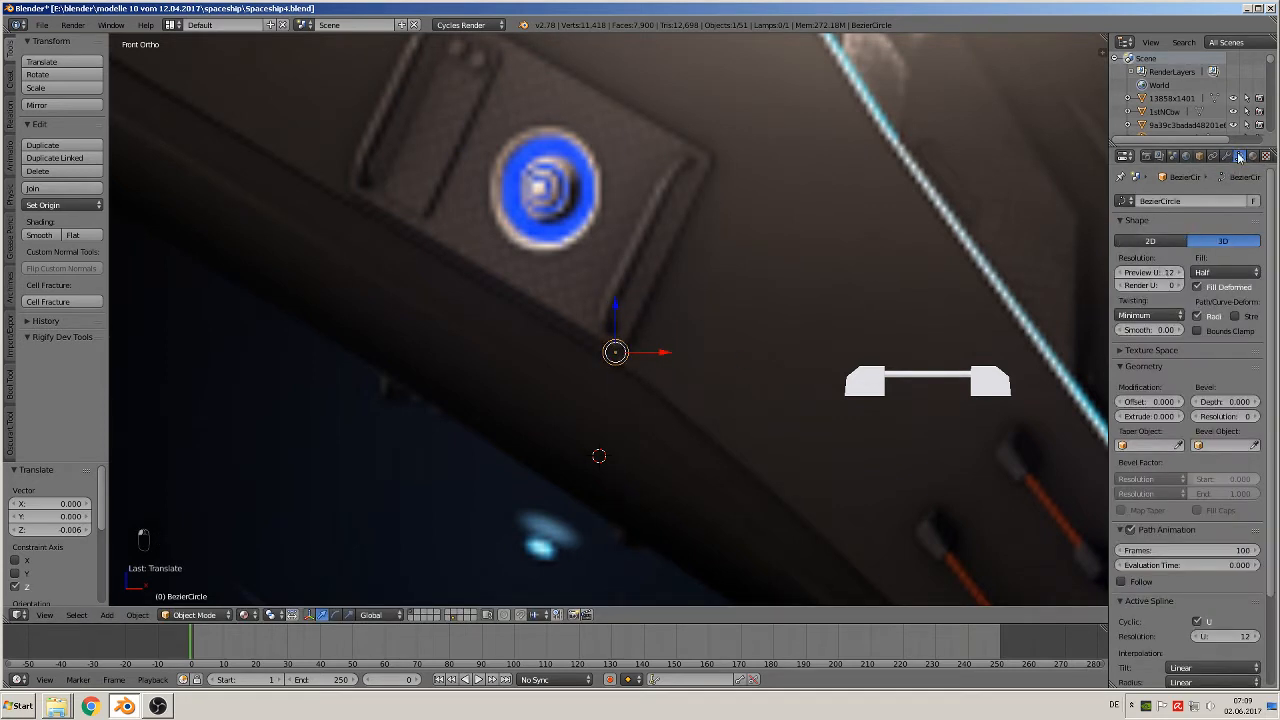
left_click(1220, 273)
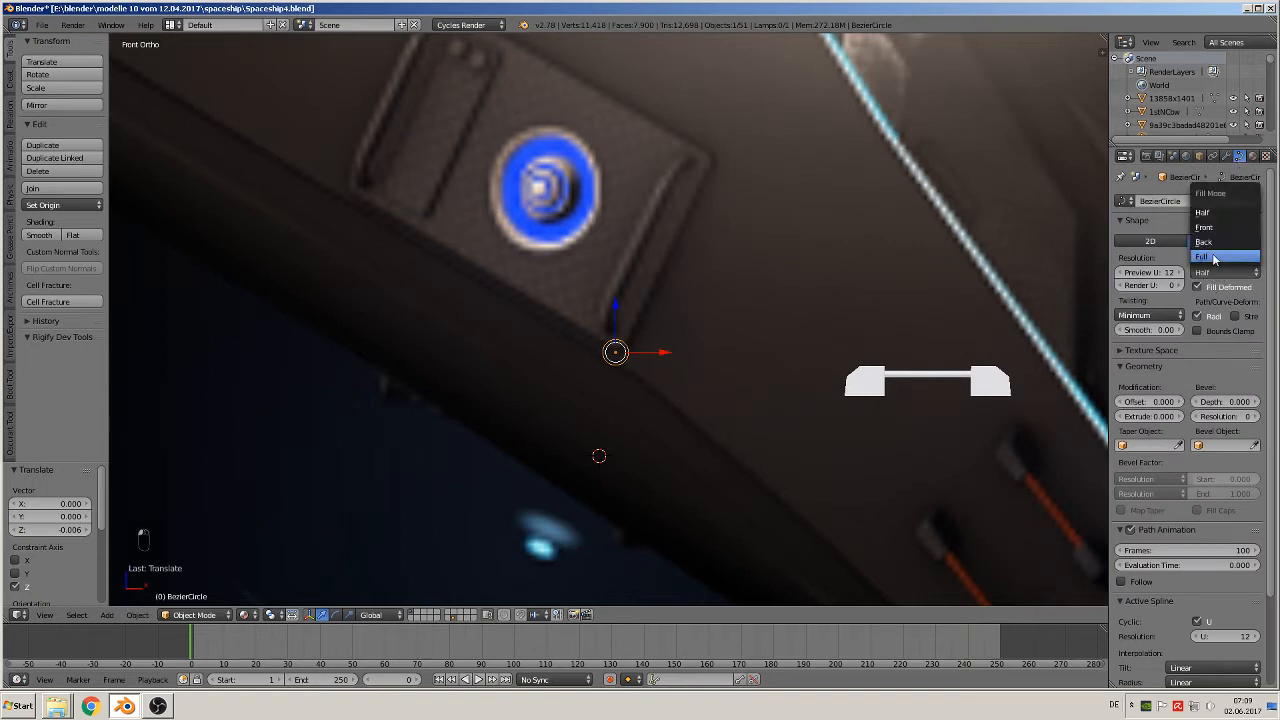
left_click(1216, 258)
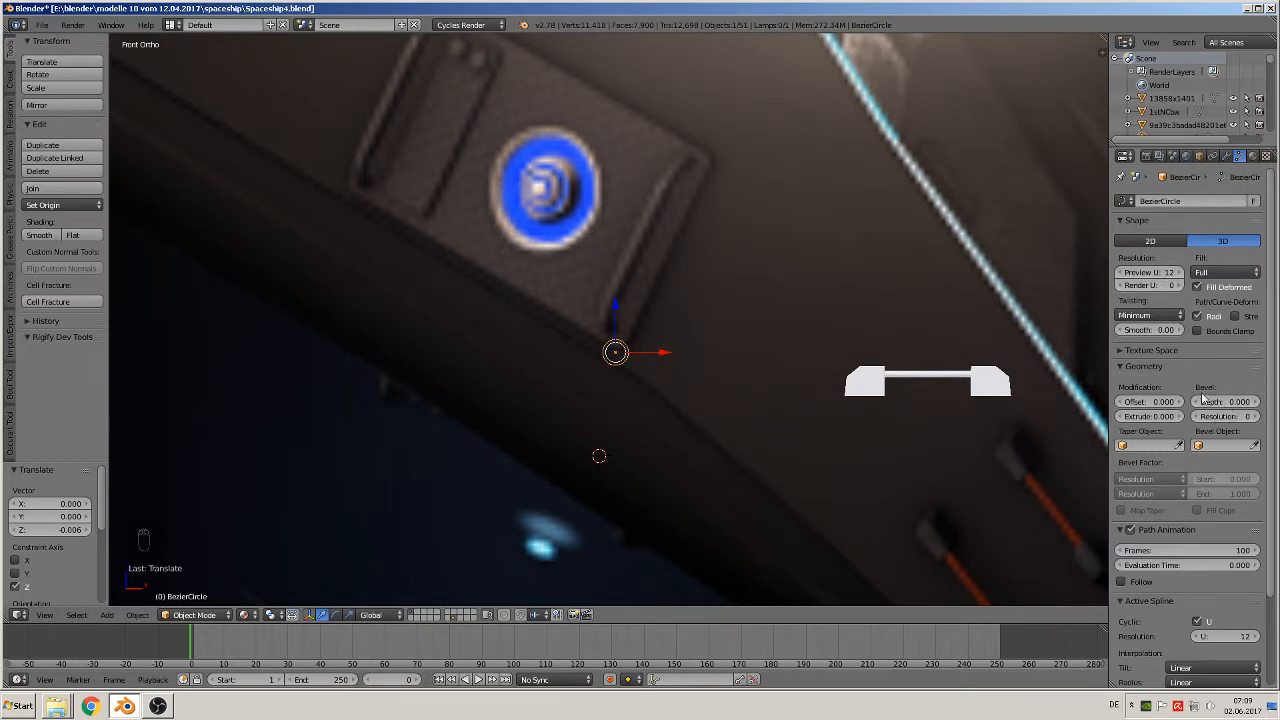
scroll(750, 381, "up", 4)
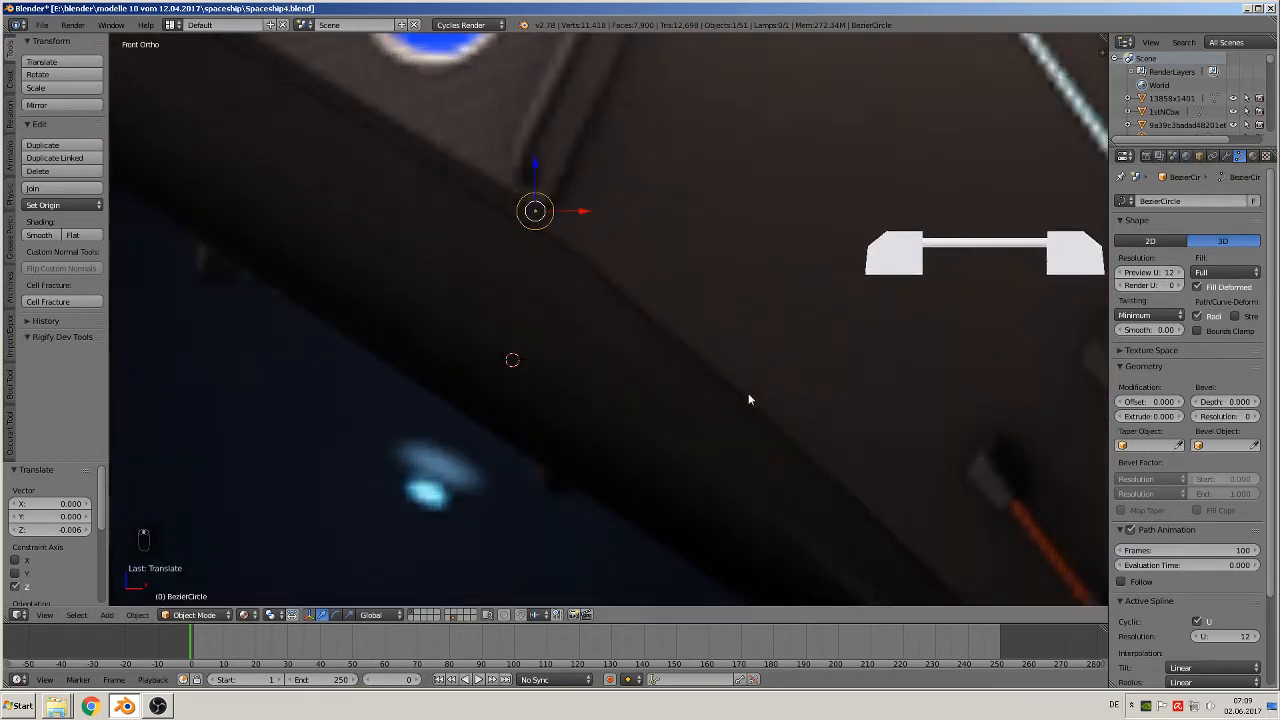
Set the Bezier circle's bevel depth to 0.259 to thicken it into a ring
middle_click_drag(677, 365, 694, 500, "shift")
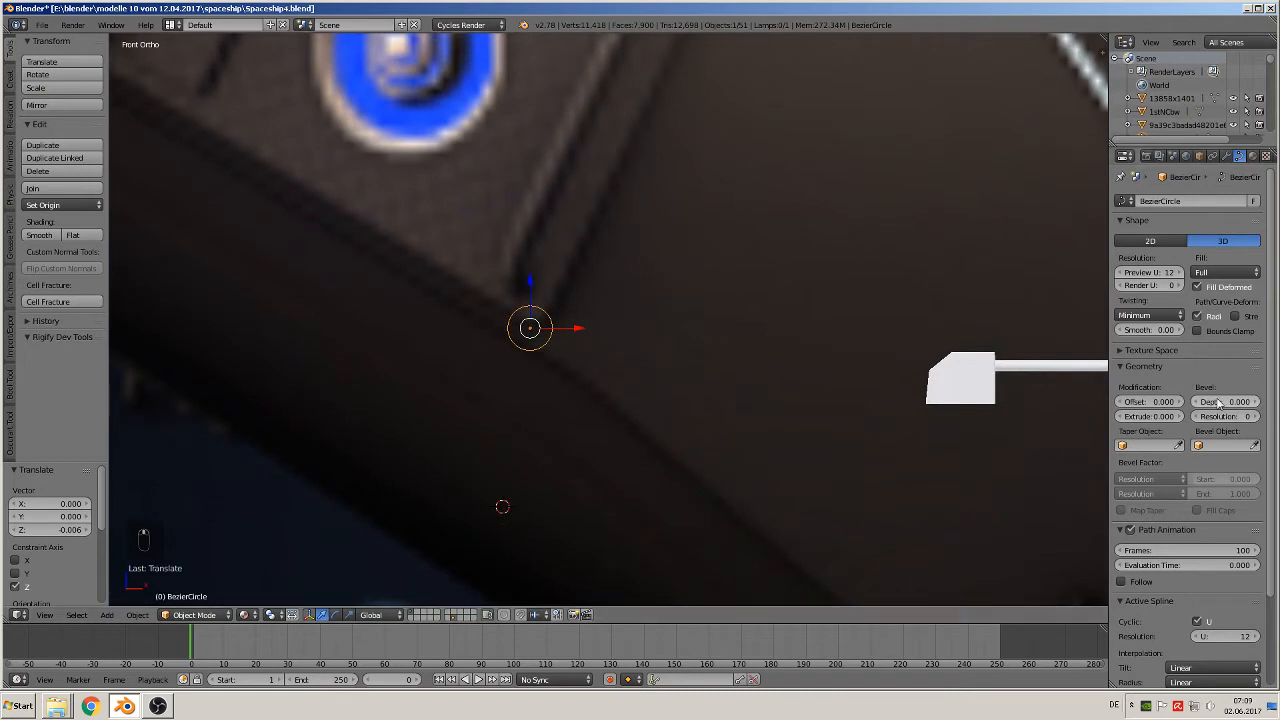
left_click_drag(1226, 402, 1240, 402)
left_click_drag(1226, 402, 1234, 402)
scroll(600, 431, "down", 3)
scroll(597, 436, "down", 1)
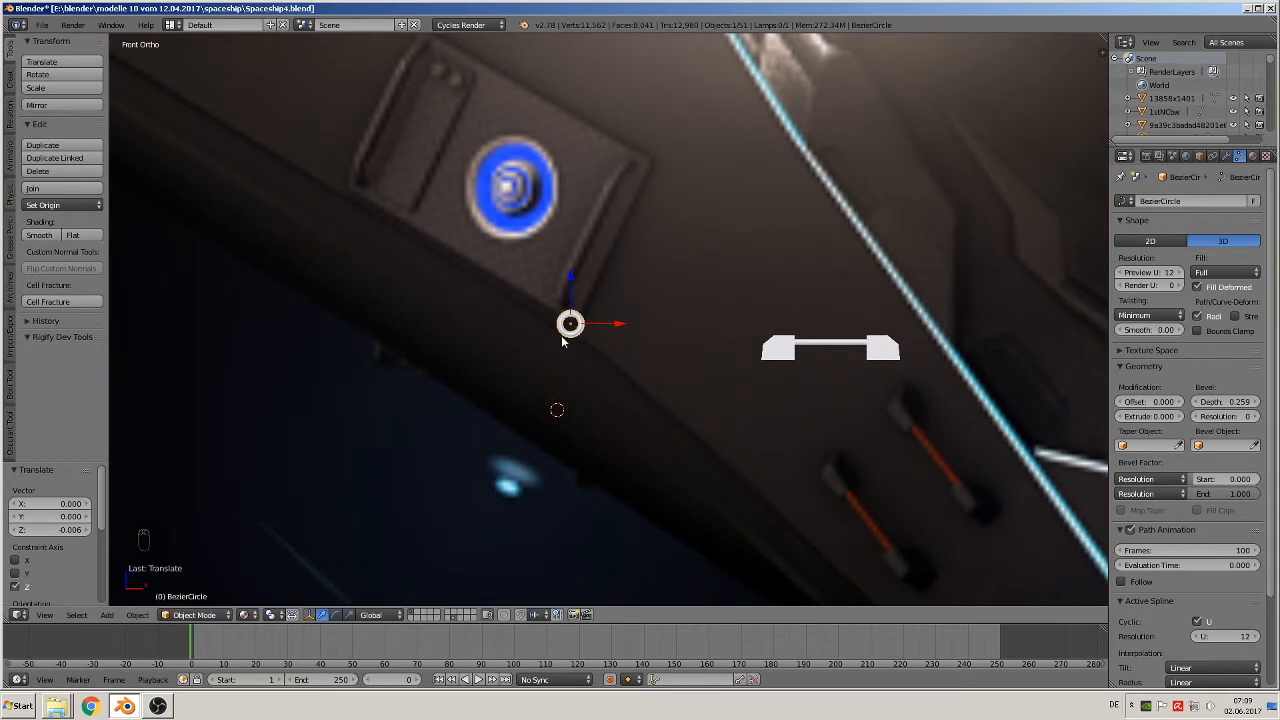
scroll(563, 340, "up", 3)
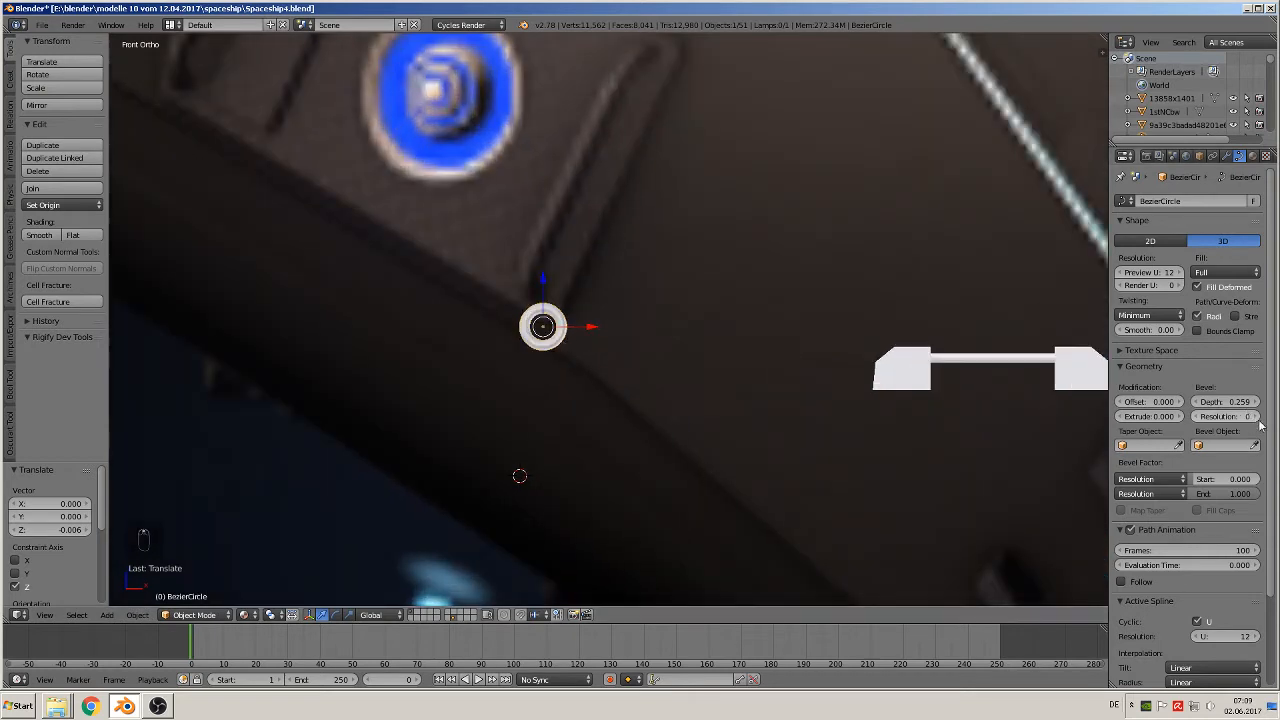
Move the ring about -0.012 along Y, out in front of the reference image
middle_click_drag(514, 305, 588, 370)
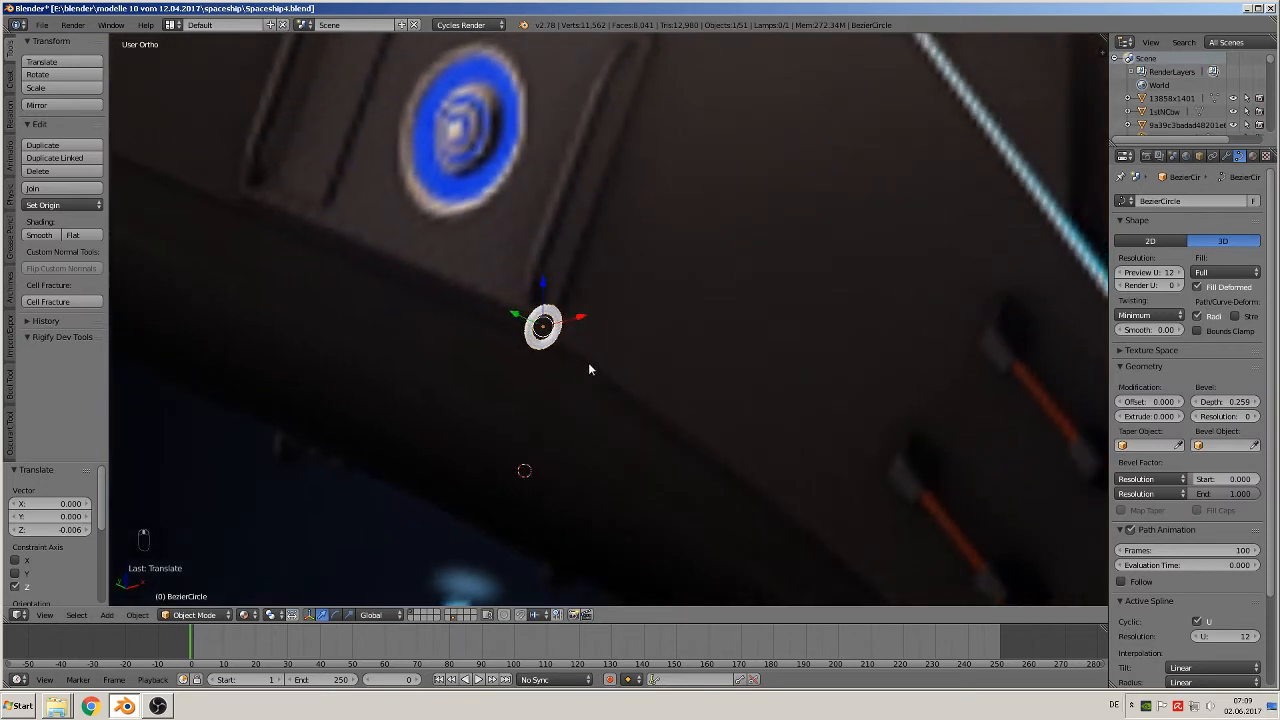
left_click_drag(518, 316, 577, 372)
scroll(690, 427, "up", 10)
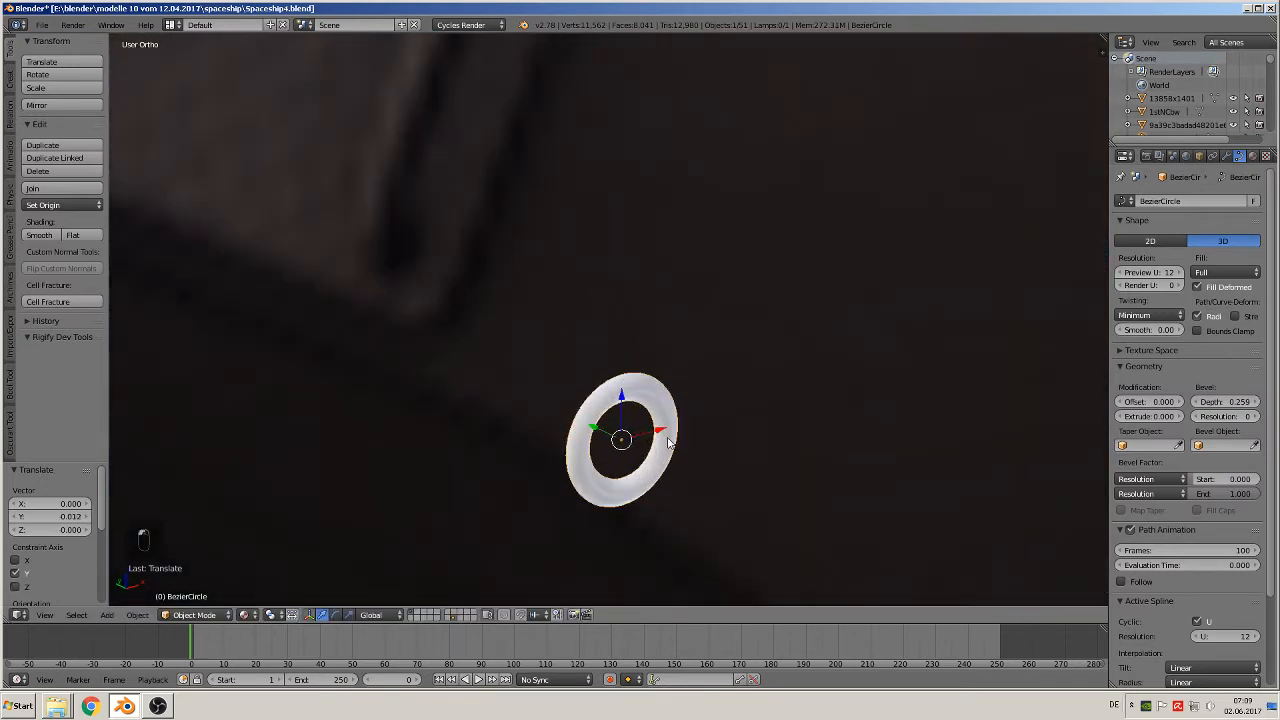
Raise the ring's bevel resolution to 5 to round its cross-section
middle_click_drag(667, 465, 725, 480)
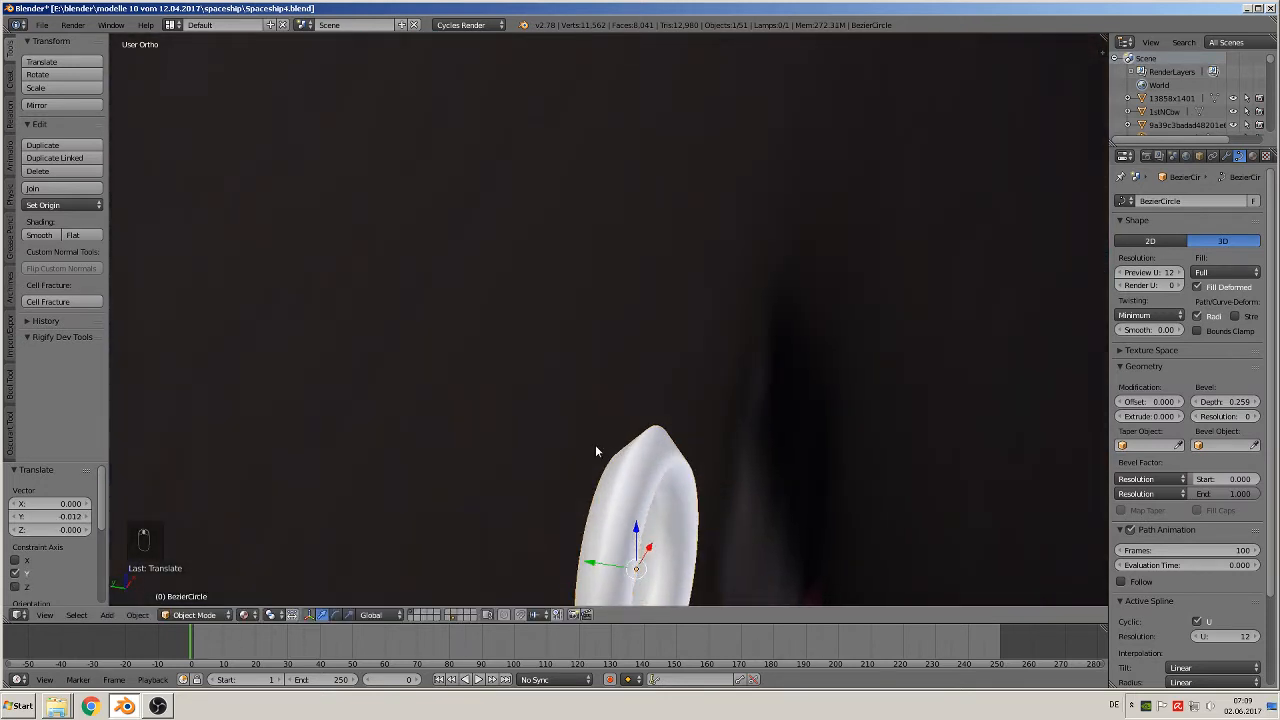
left_click(1255, 417)
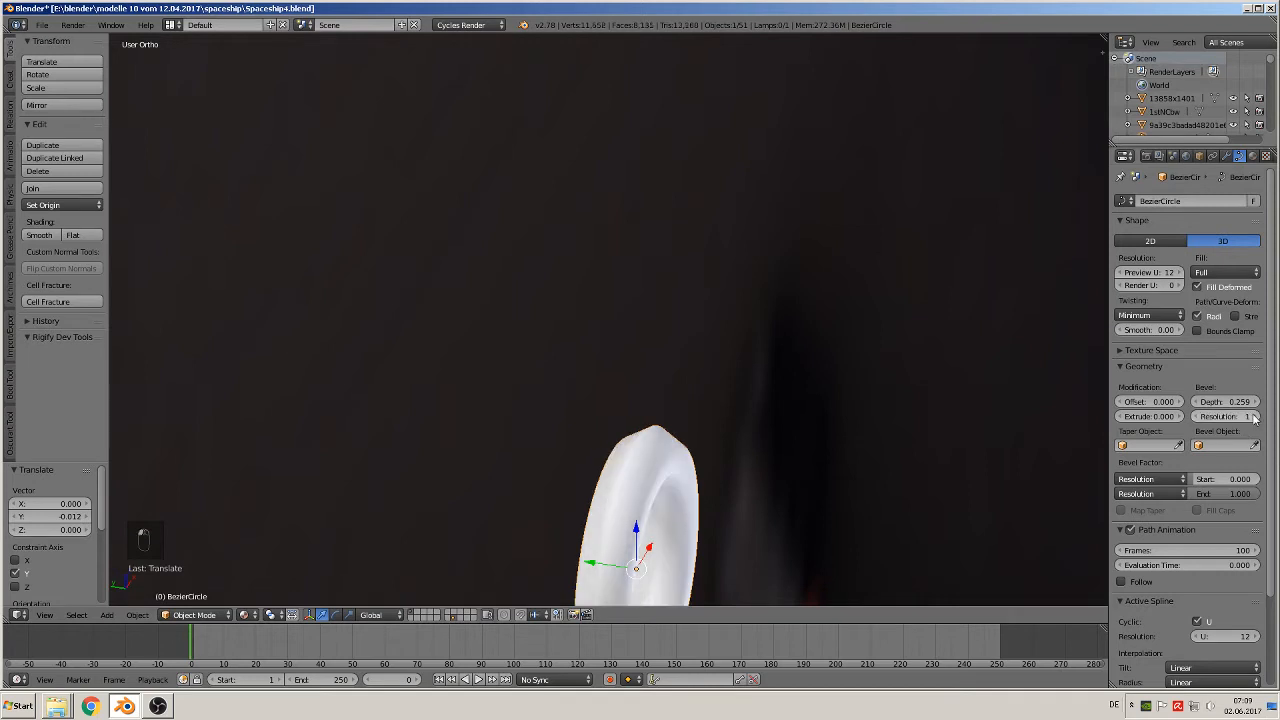
left_click(1255, 417)
left_click(1255, 417)
left_click(1255, 417)
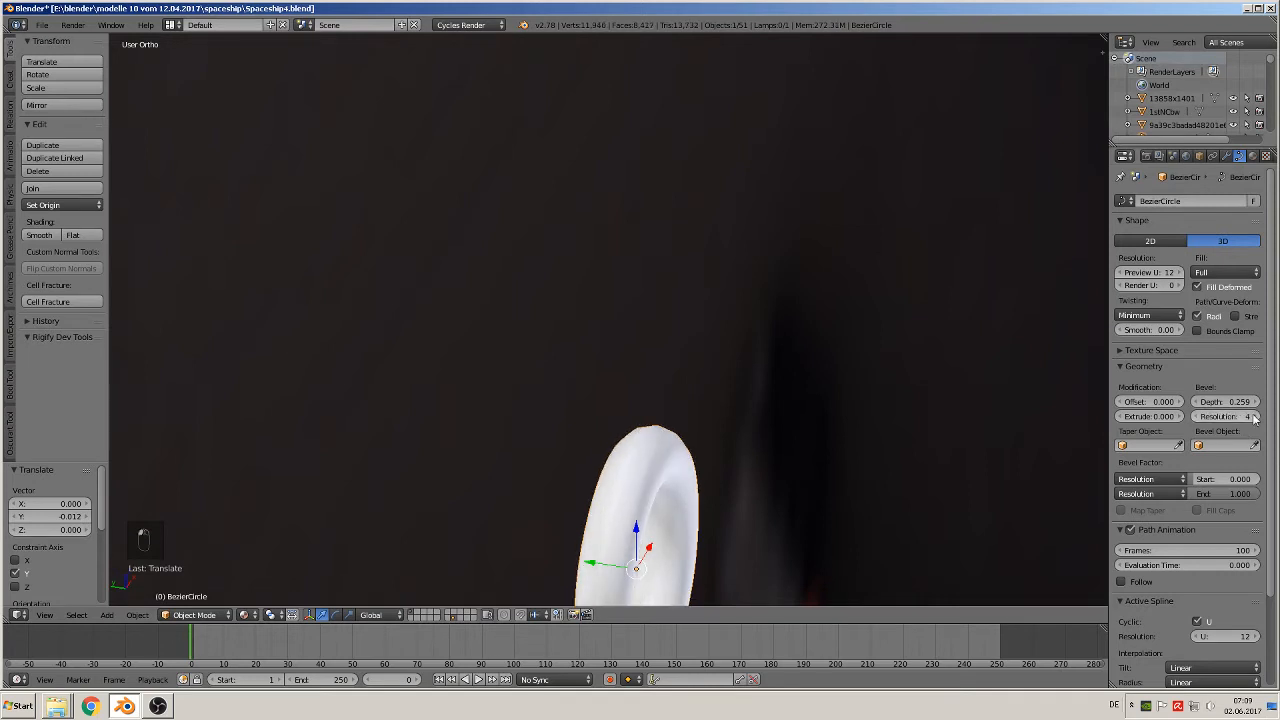
left_click(1255, 417)
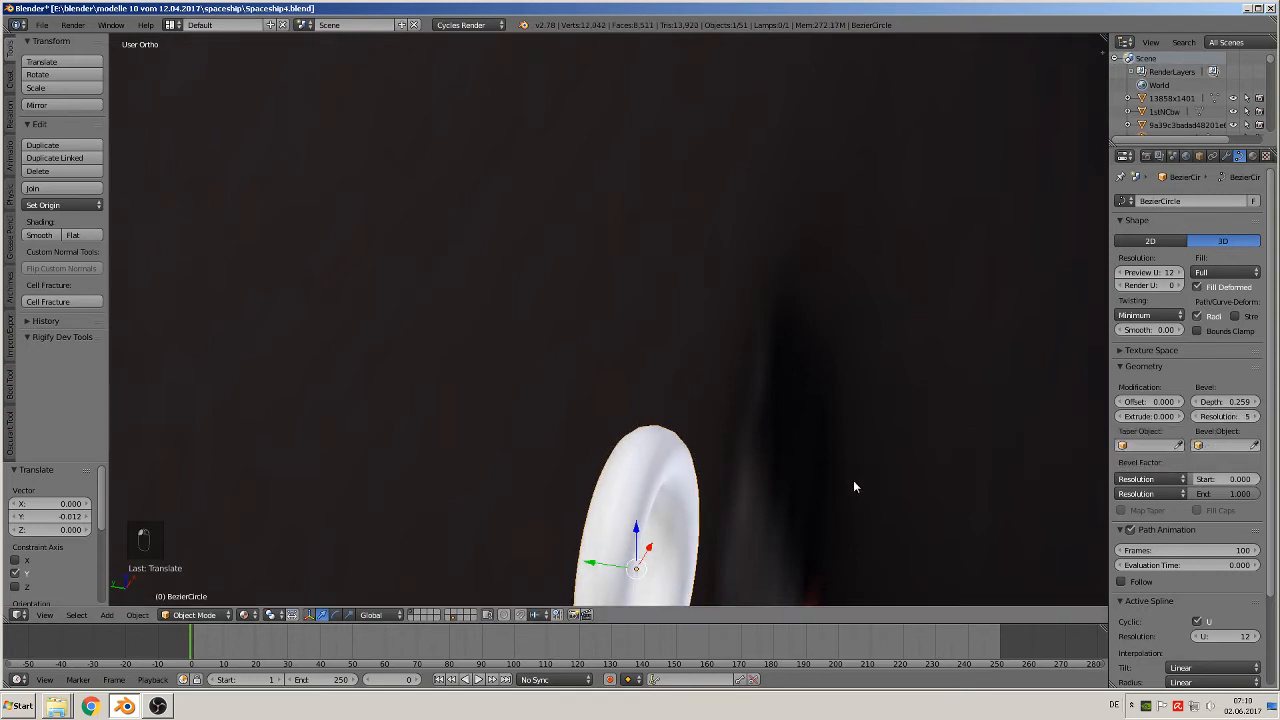
middle_click_drag(853, 480, 674, 486)
scroll(686, 510, "down", 5)
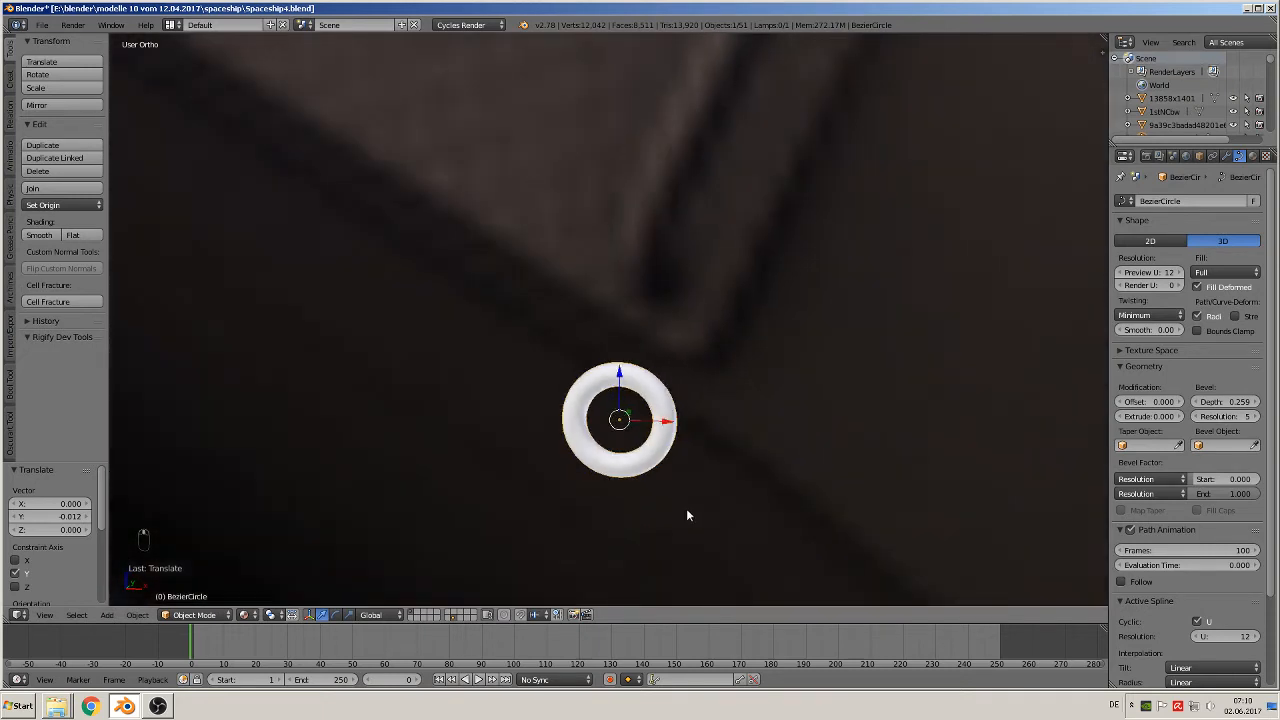
Reduce the ring's bevel resolution to 3, keeping the front view aligned with the panel reference
key("KP_1")
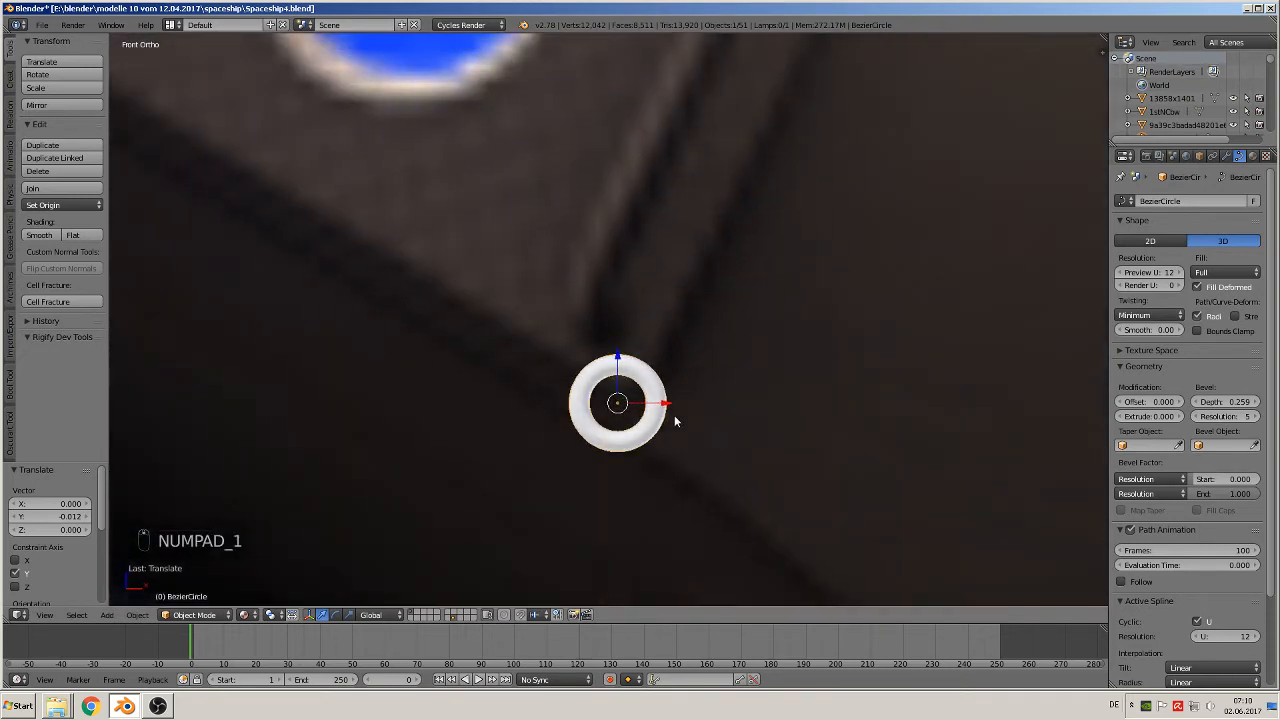
left_click(1196, 419)
scroll(700, 300, "down", 2)
scroll(674, 322, "up", 1)
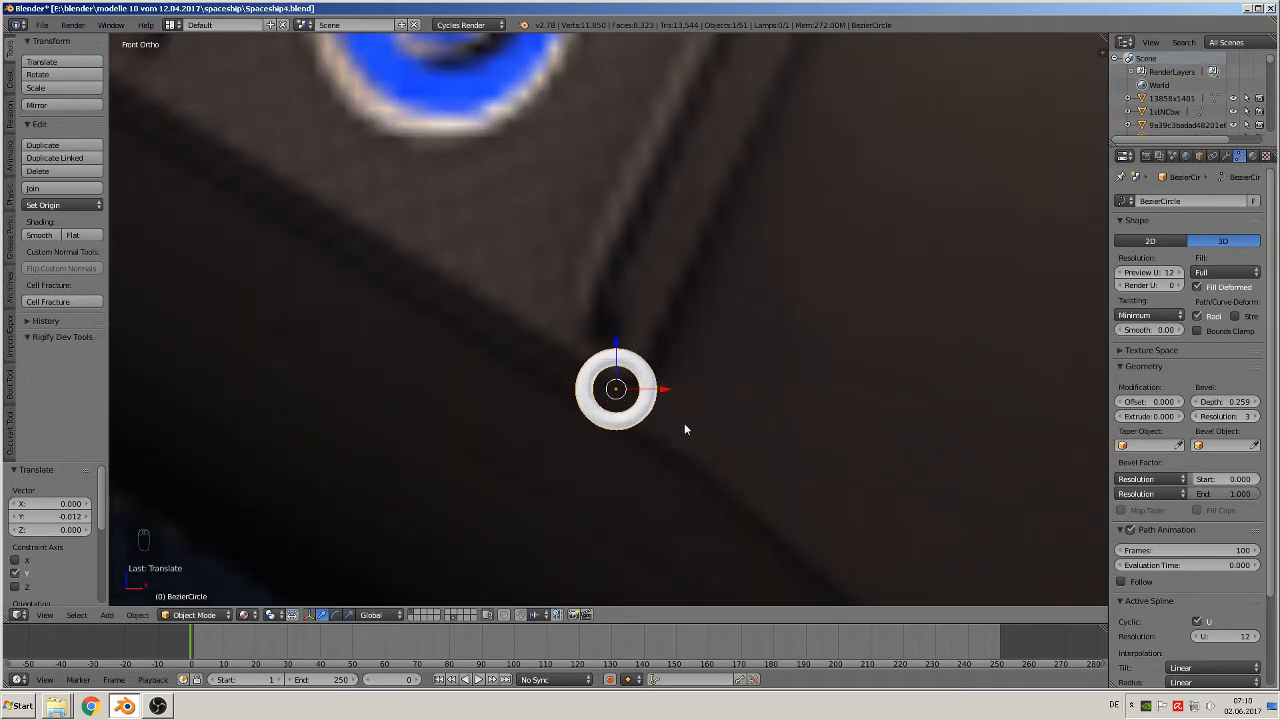
middle_click_drag(686, 423, 716, 469)
key("KP_1")
scroll(684, 457, "down", 3)
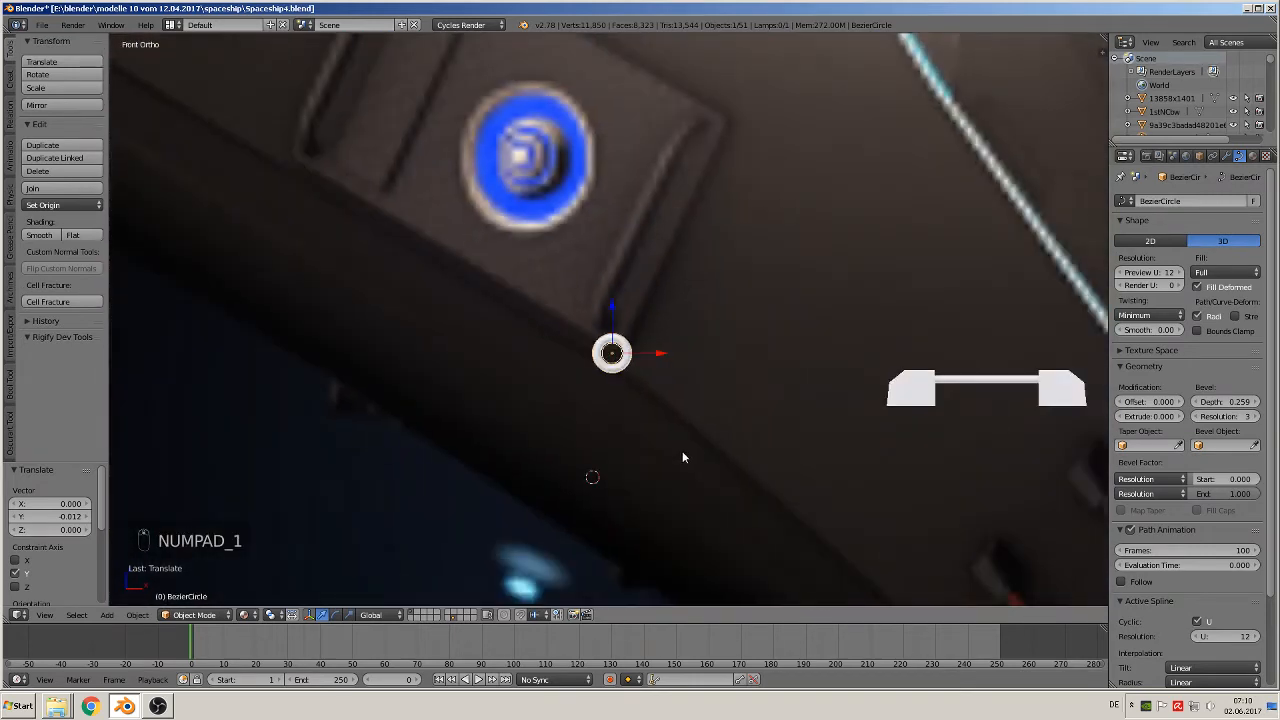
Duplicate the ring about 0.012 along X and convert the copy from a curve to a mesh
key("shift+d")
left_click_drag(661, 352, 761, 366)
middle_click_drag(771, 435, 678, 441, "shift")
scroll(678, 441, "up", 3)
scroll(678, 441, "up", 1)
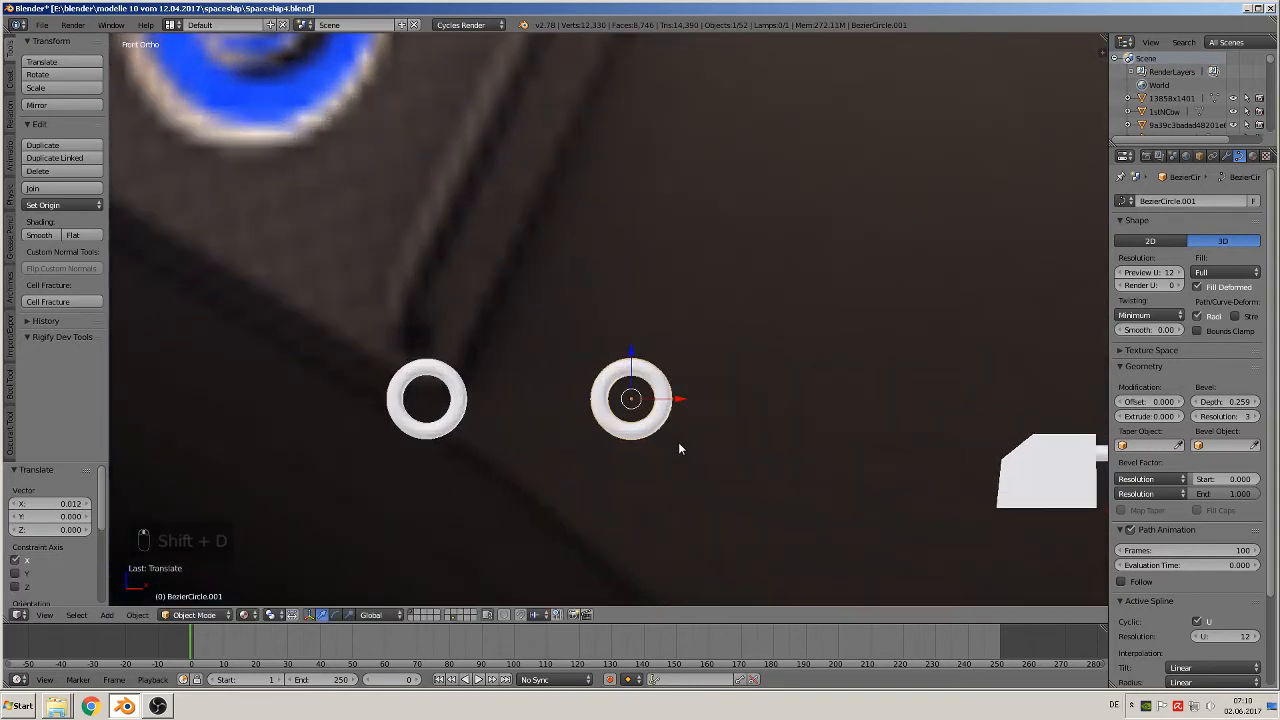
key("alt+c")
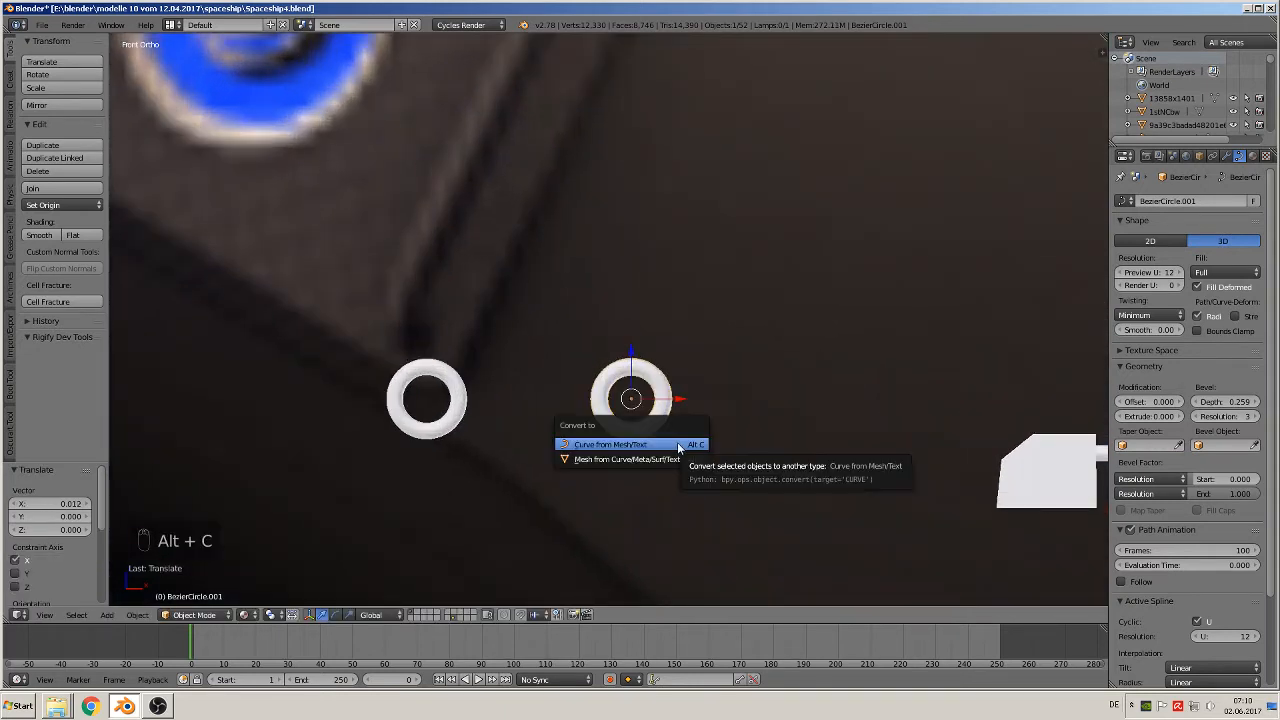
left_click(606, 460)
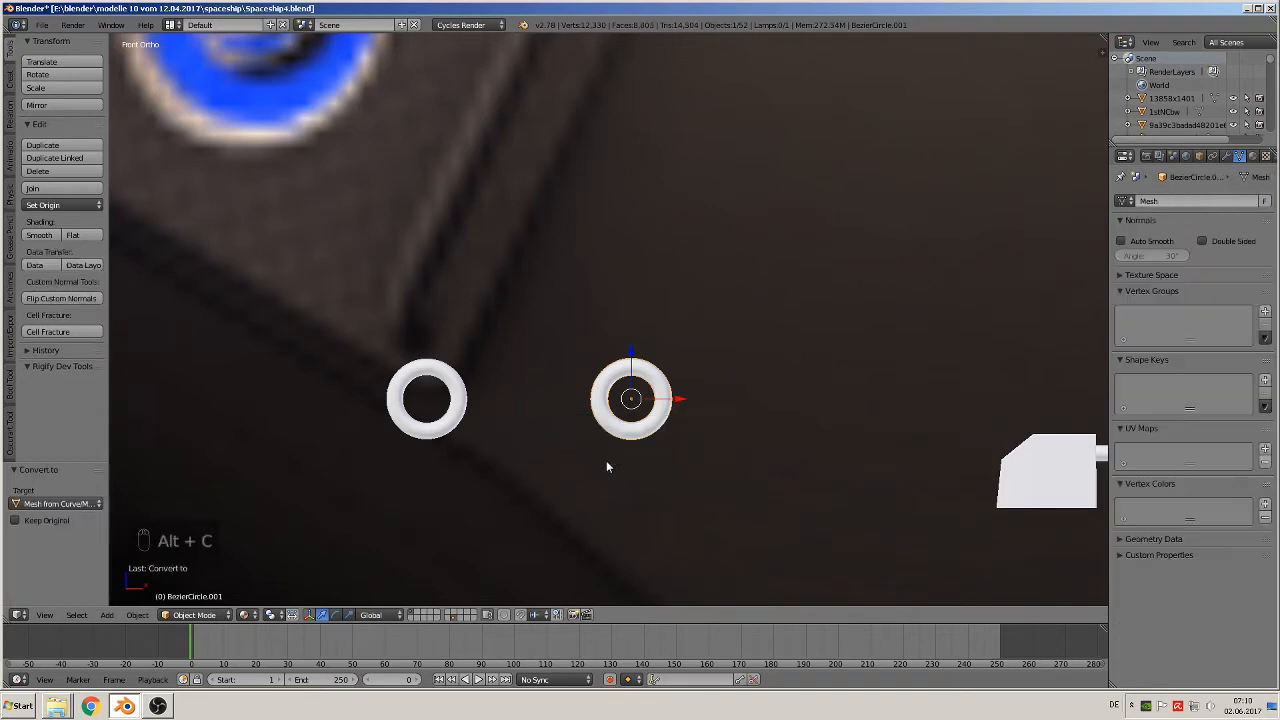
Delete the vertices of the right half of the duplicated ring mesh
key("Tab")
key("Tab")
key("Tab")
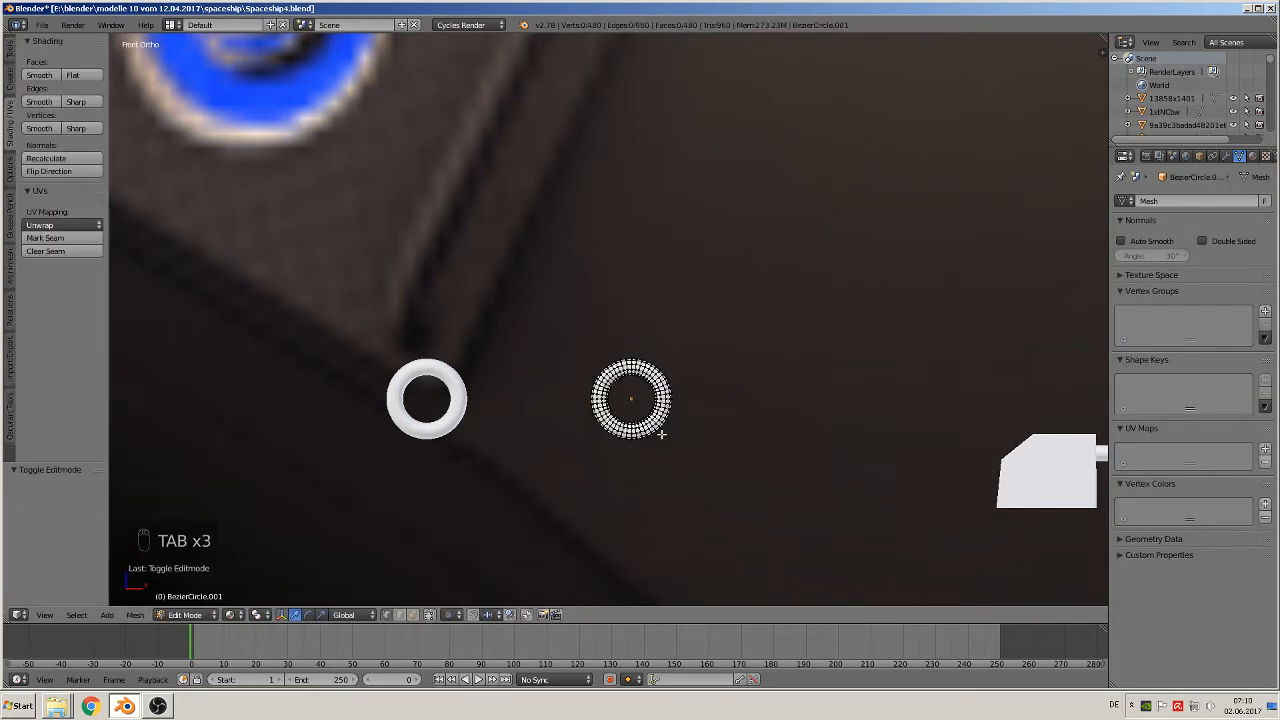
scroll(660, 433, "up", 5)
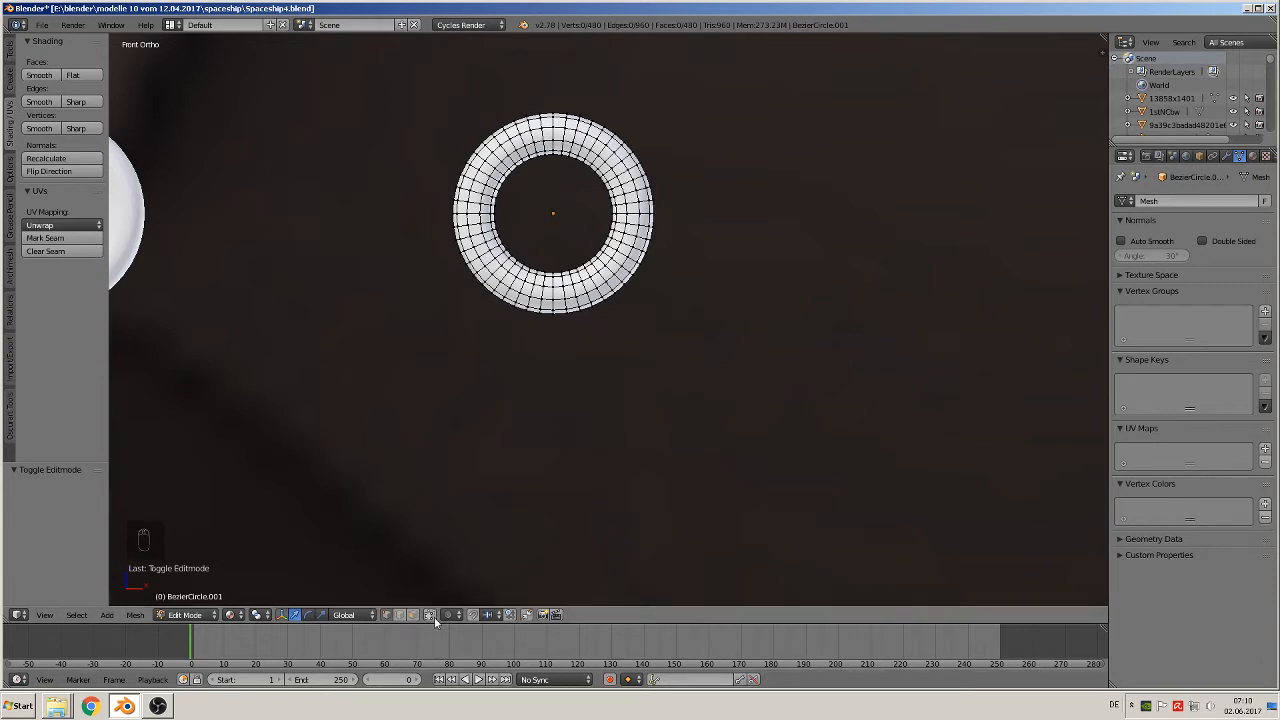
key("b")
left_click_drag(733, 399, 559, 93)
key("x")
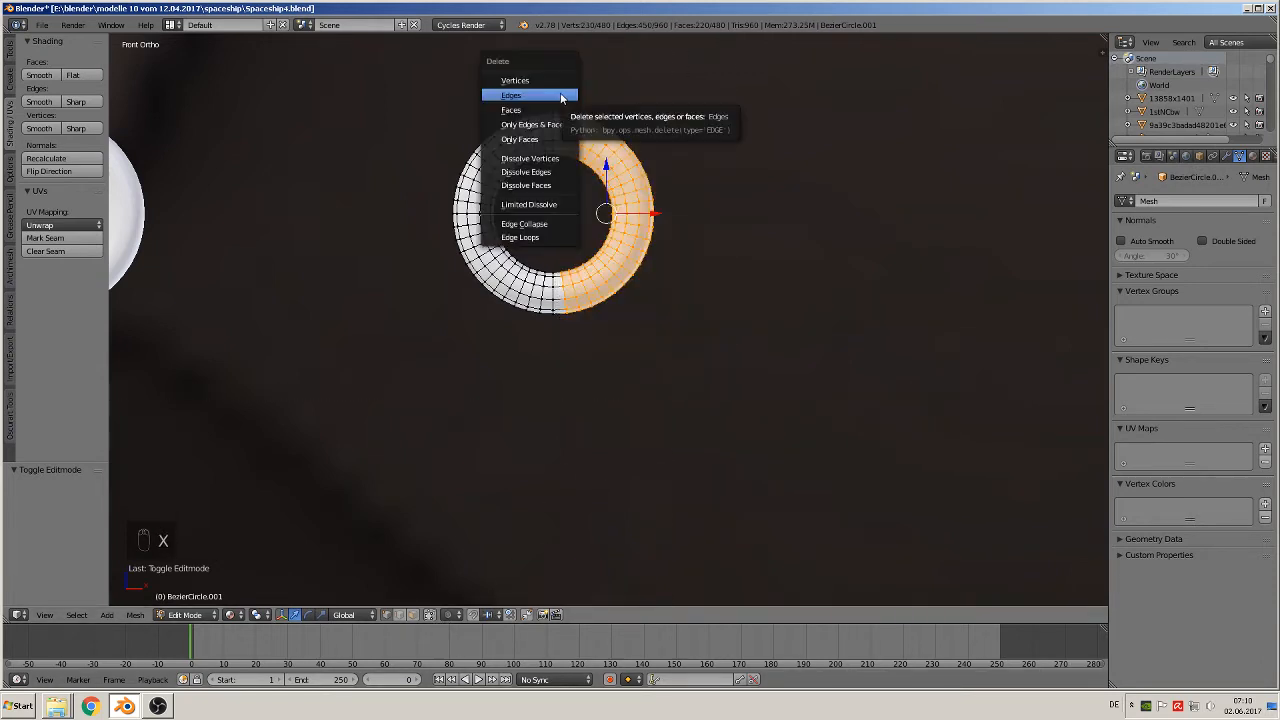
left_click(555, 82)
Delete the lower vertices of the remaining half ring to leave only the upper-left quarter bend
key("b")
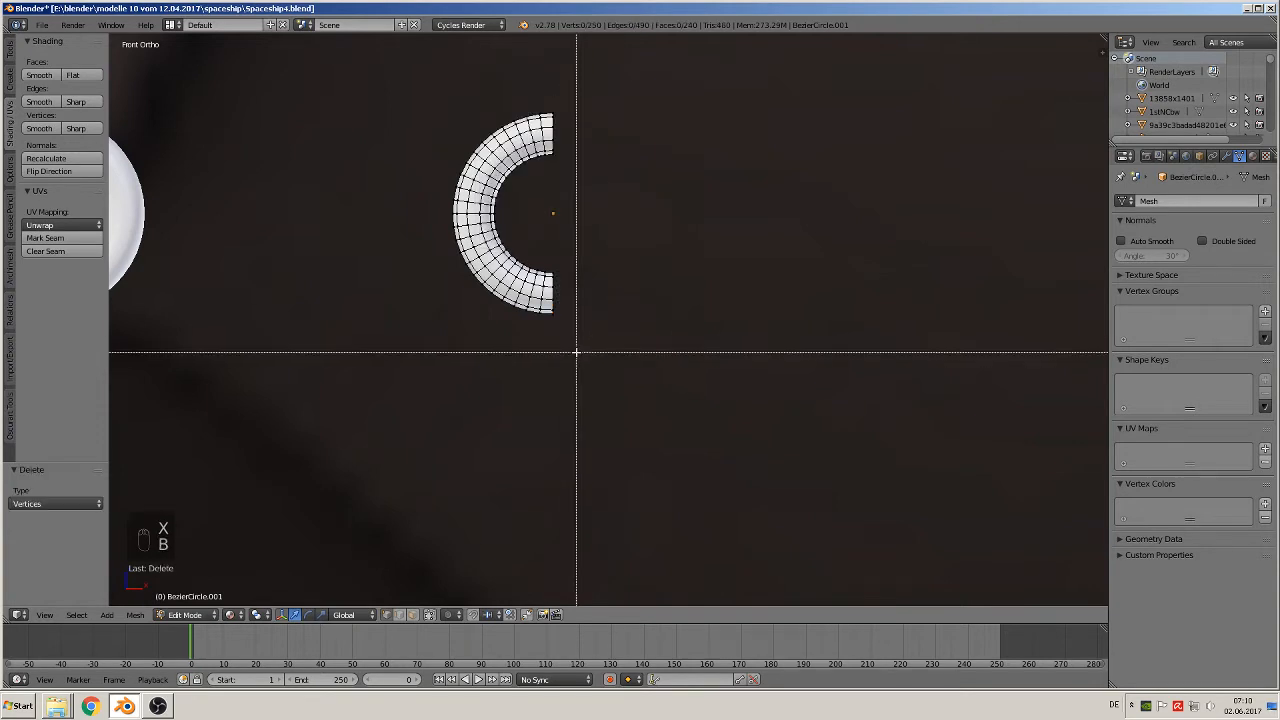
left_click_drag(577, 351, 443, 216)
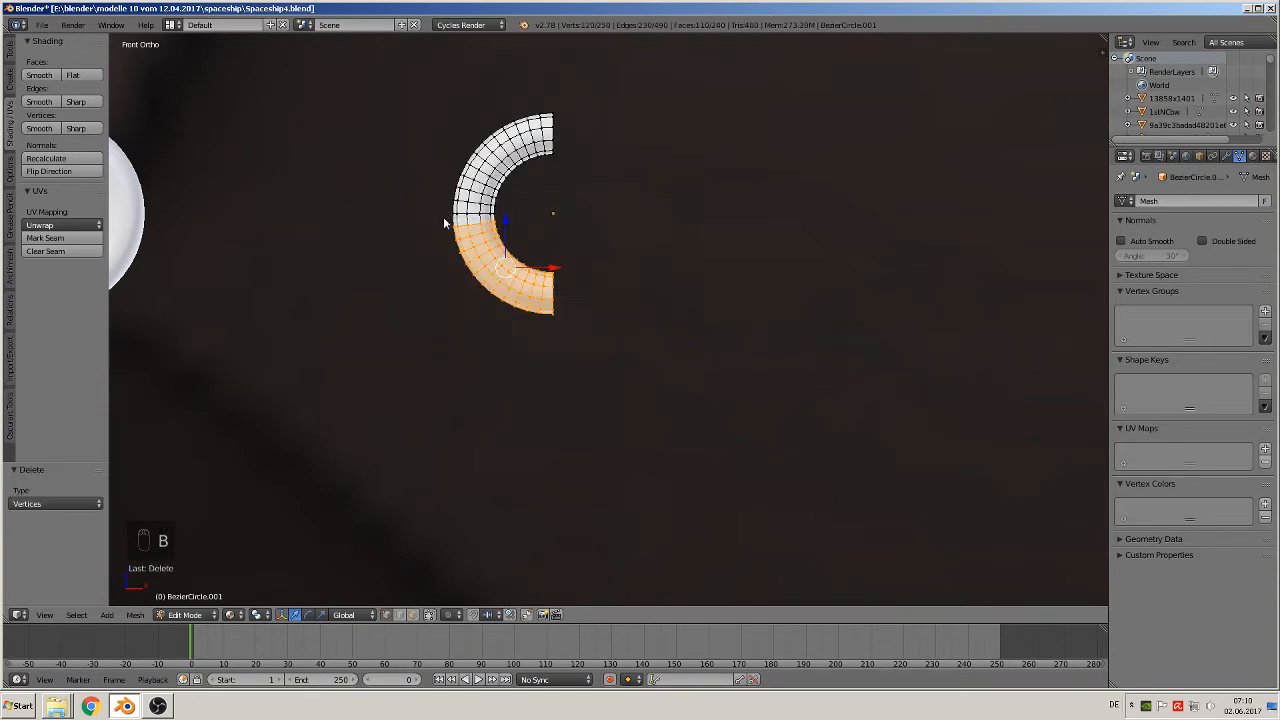
key("x")
left_click(443, 216)
scroll(479, 256, "down", 3)
scroll(479, 256, "down", 5)
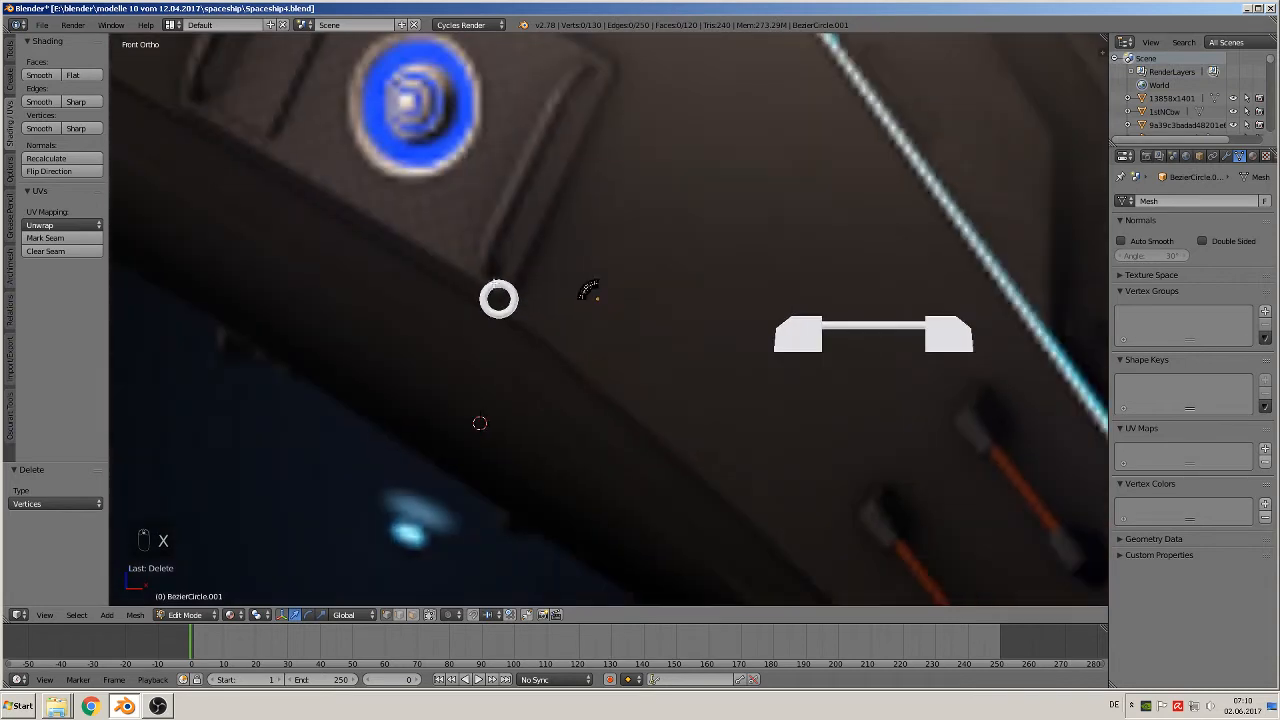
Extrude the bend's lower open edge loop about -0.002 along Z to form the handle's leg
middle_click_drag(533, 291, 534, 352, "shift")
scroll(542, 453, "up", 5)
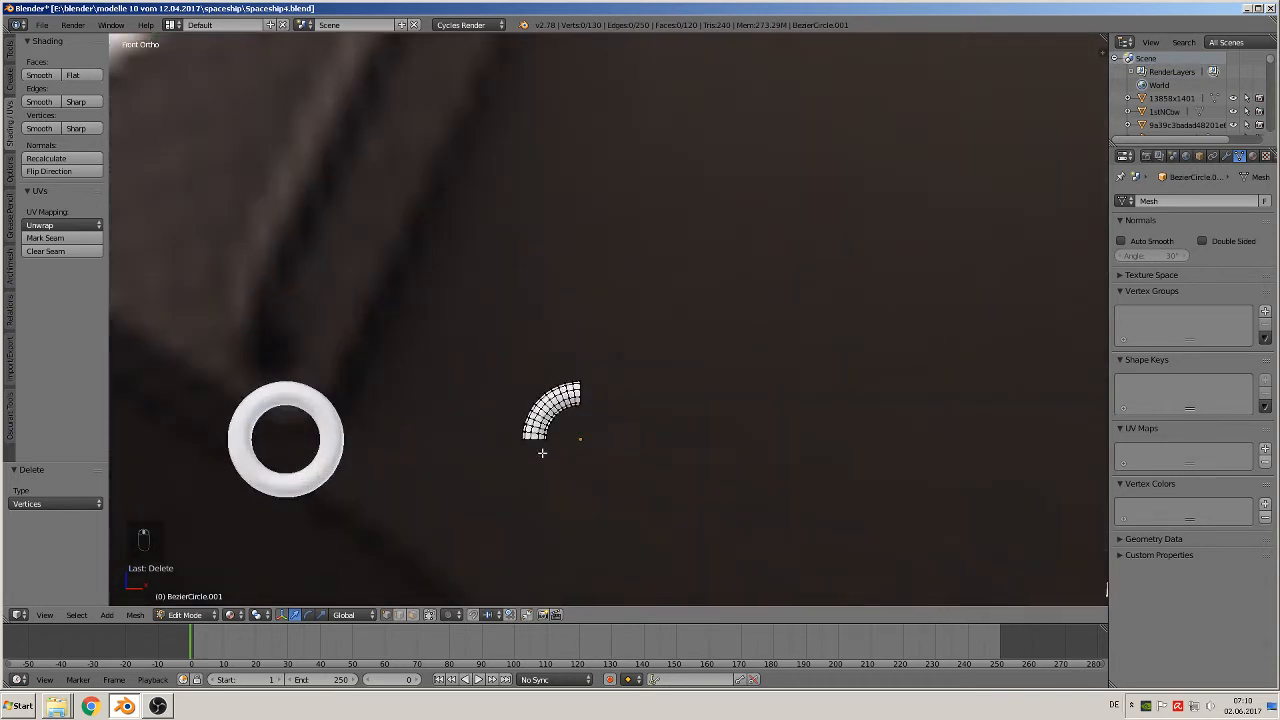
right_click(534, 439, "alt")
scroll(551, 459, "up", 1)
middle_click_drag(574, 448, 638, 356, "shift")
scroll(635, 364, "up", 2)
key("e")
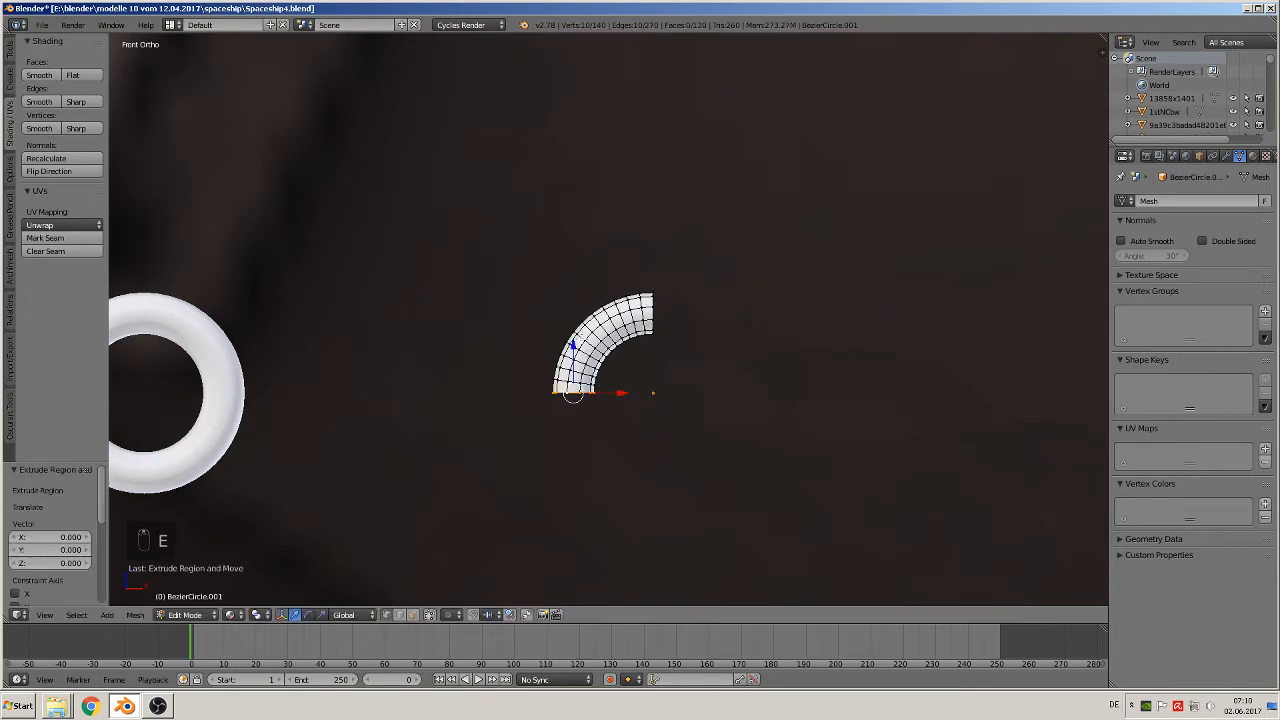
left_click(576, 427)
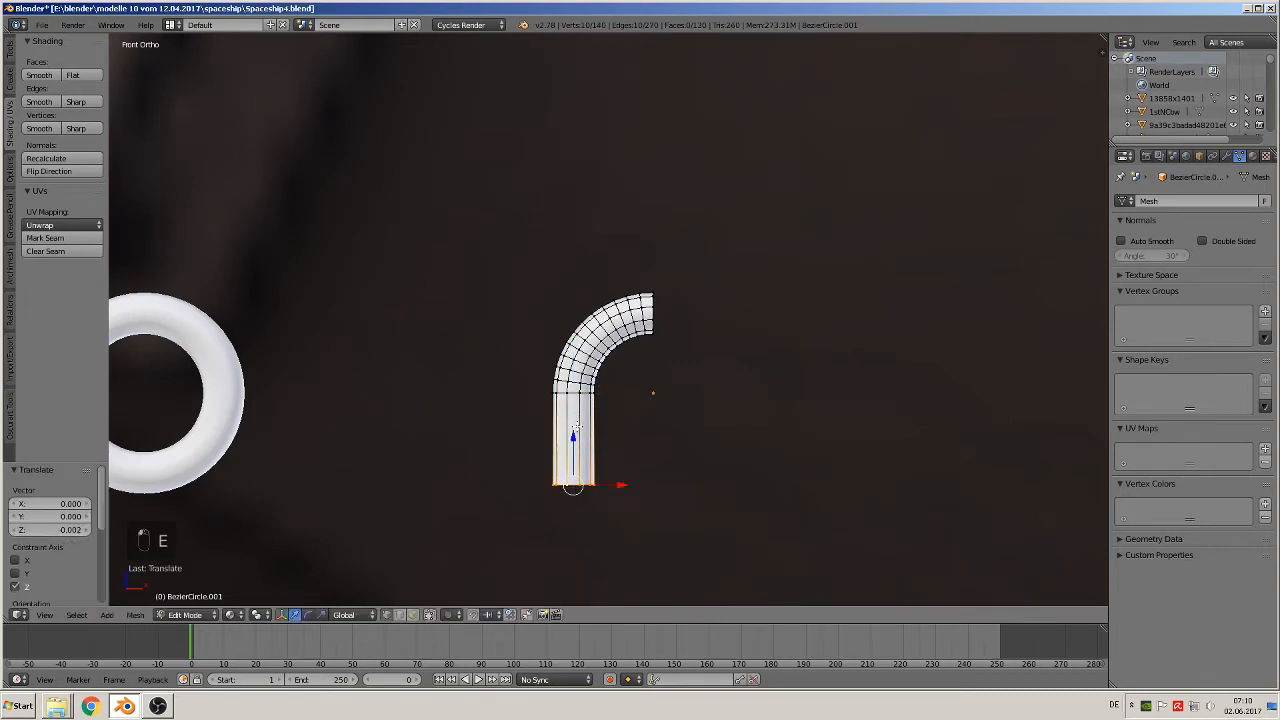
Extrude the bend's upper open edge loop about 0.009 along X to form half of the handle's grip
right_click(655, 313, "alt")
scroll(734, 369, "down", 5)
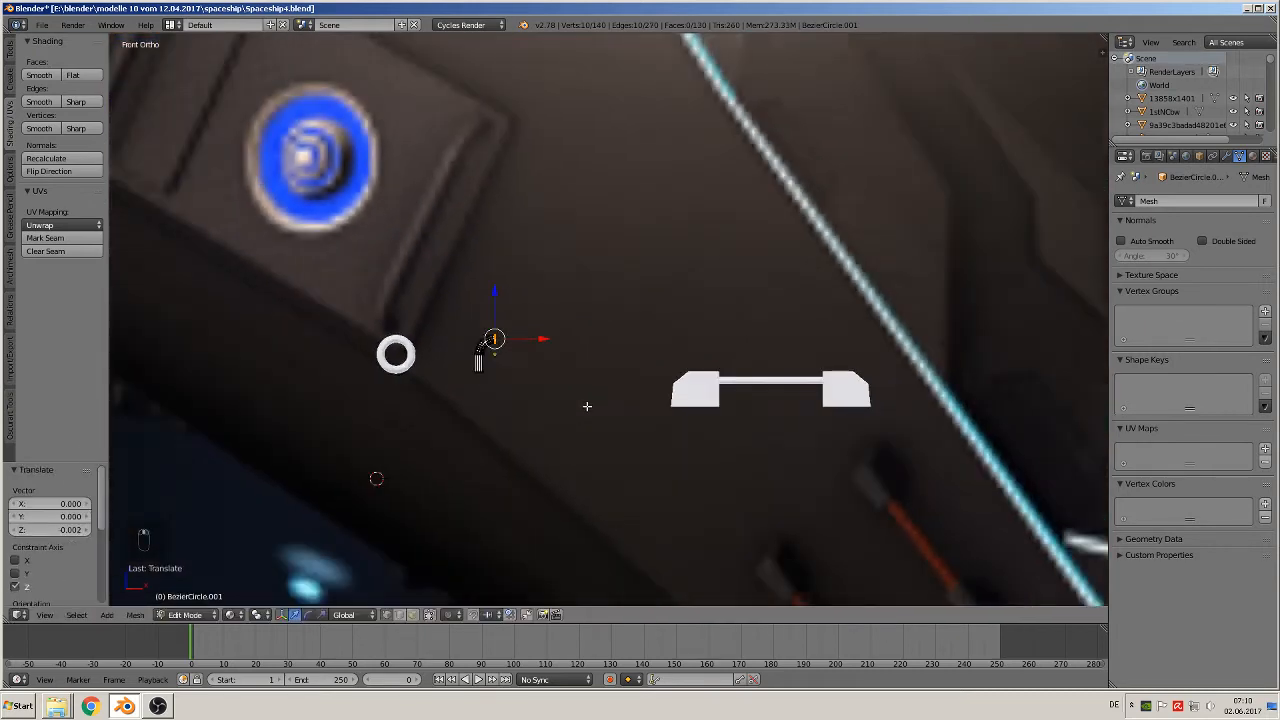
key("e")
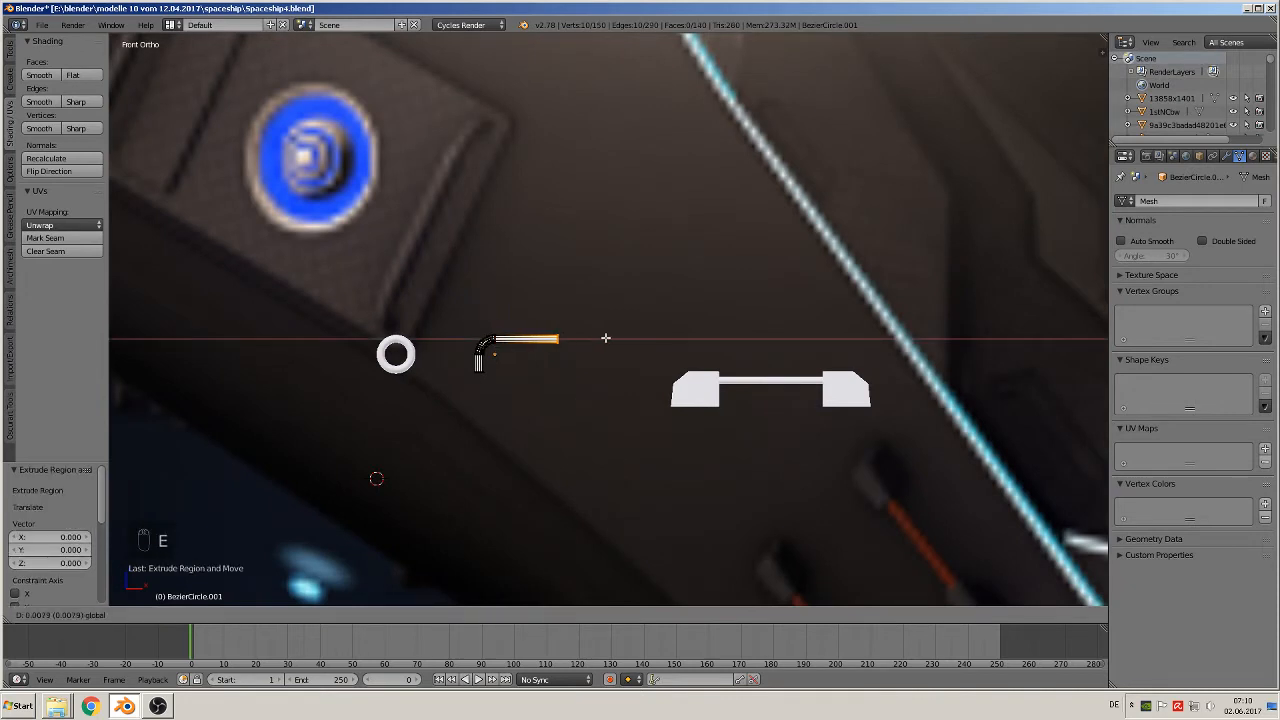
left_click(607, 339)
scroll(612, 348, "up", 3)
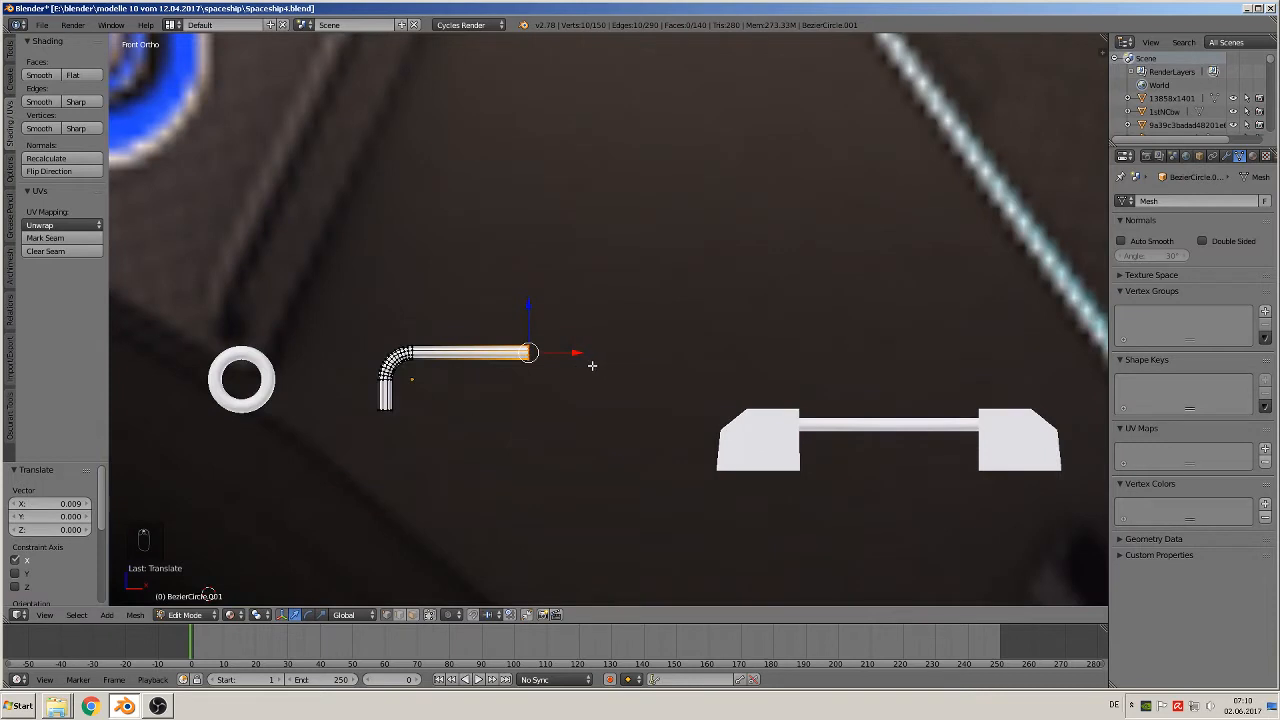
Place the 3D cursor at the grip's open end and set the half handle's origin to it
key("Tab")
scroll(556, 354, "up", 4)
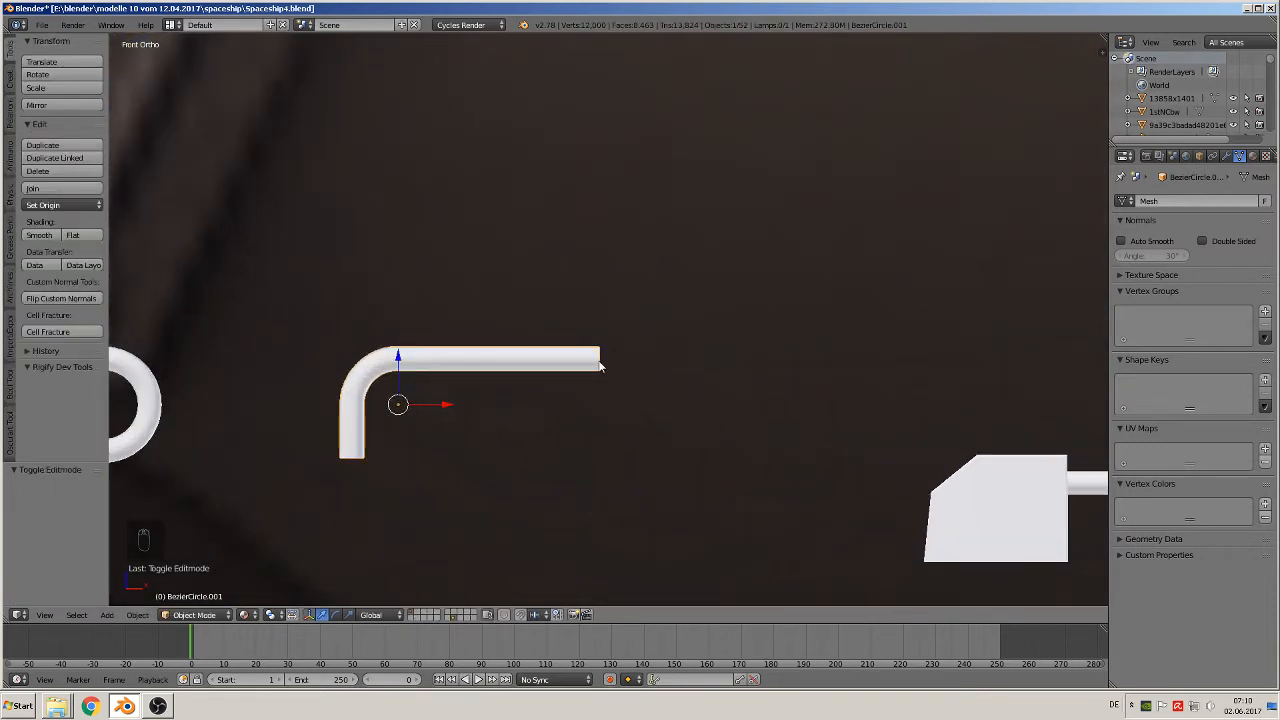
left_click(601, 361)
left_click(62, 204)
left_click(60, 251)
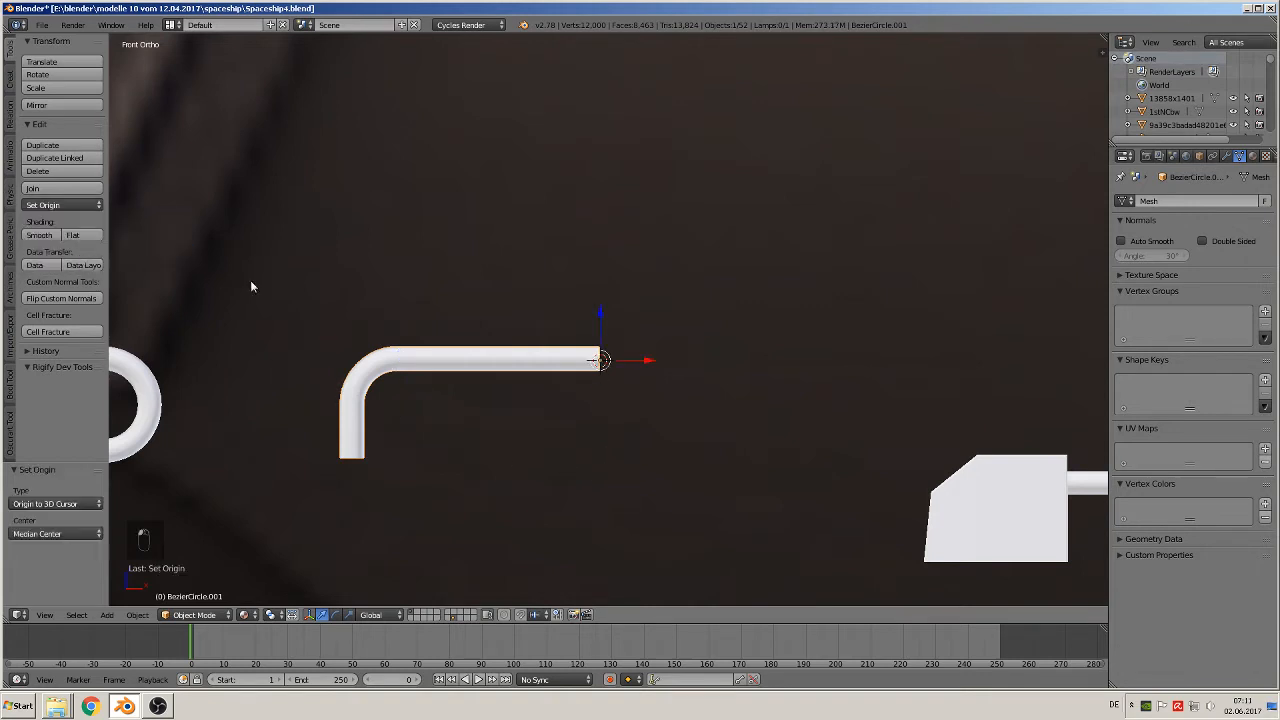
Add a Mirror modifier across X with clipping enabled to complete the handle
left_click(1227, 156)
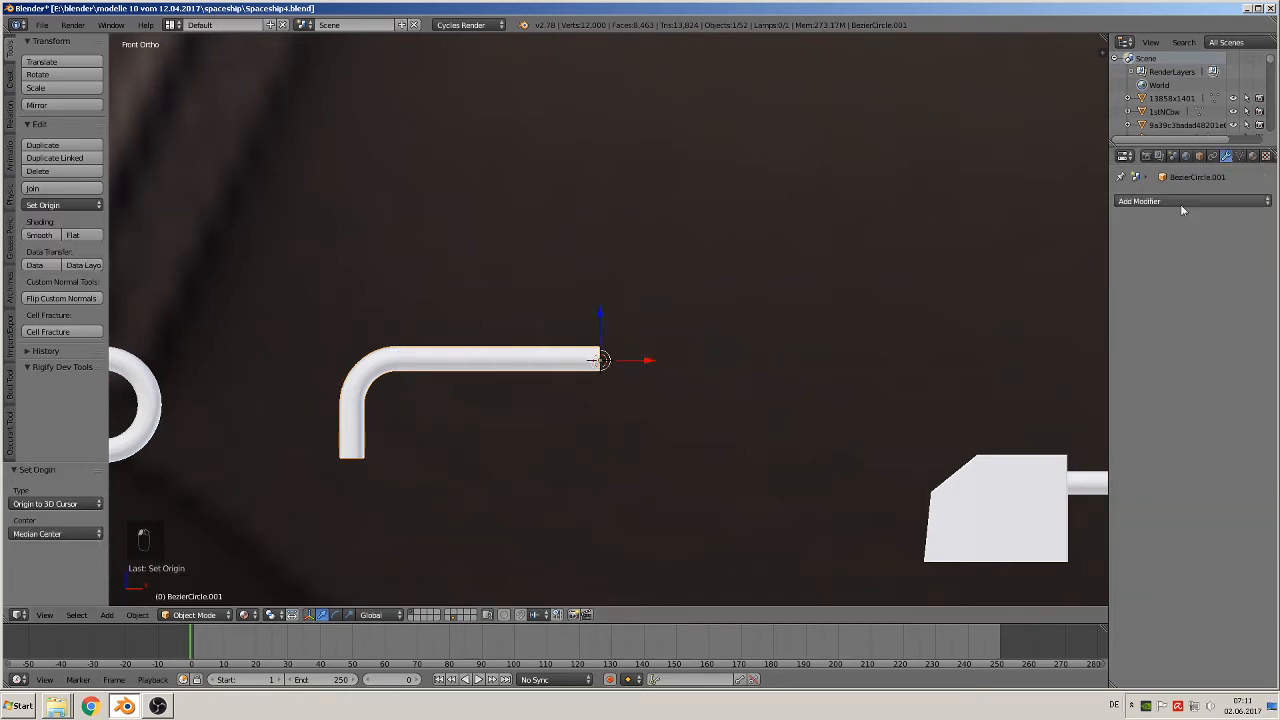
left_click(1180, 202)
left_click(1030, 339)
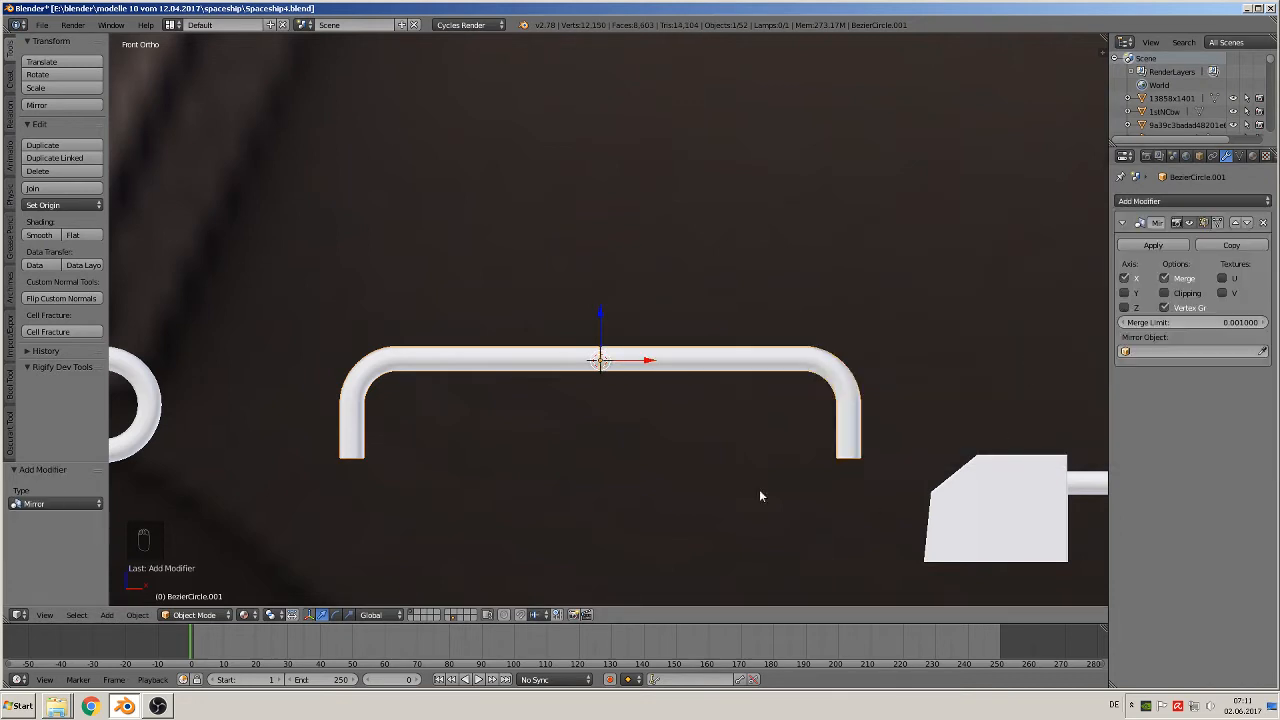
left_click(1164, 293)
Shift all of the half handle's vertices slightly along X to close the seam at the mirror plane
key("Tab")
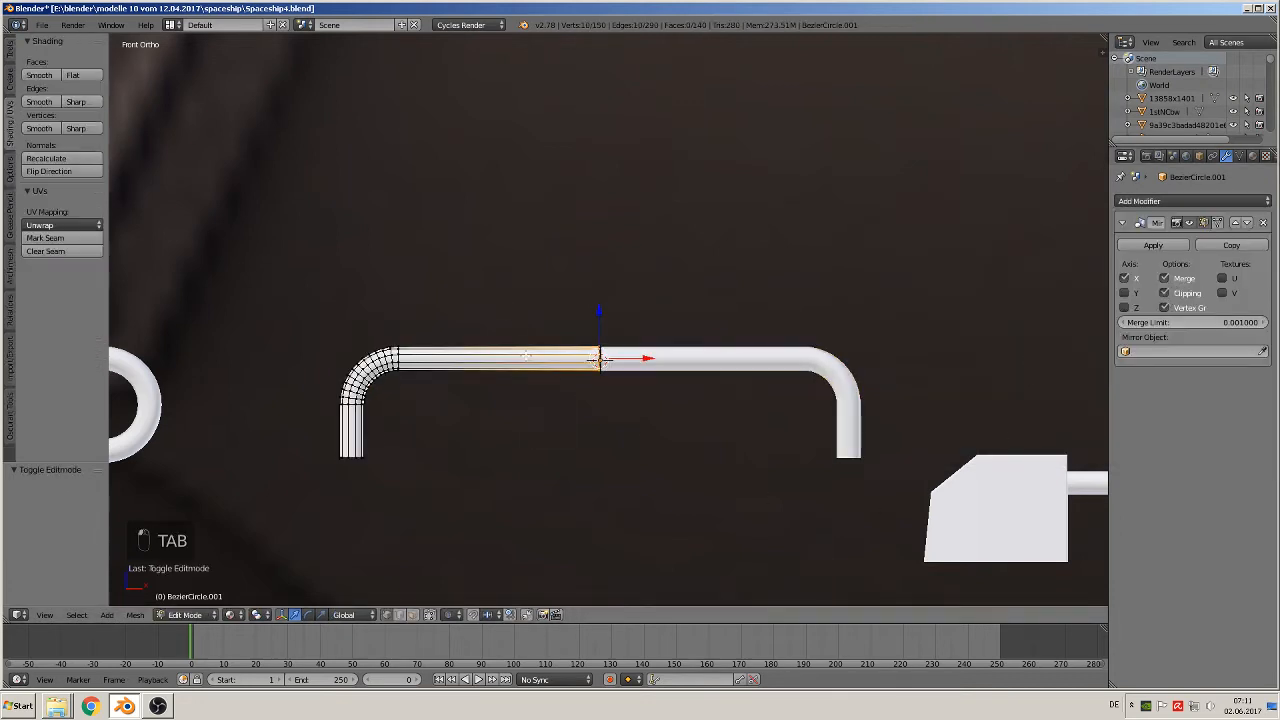
key("a")
key("a")
key("a")
key("a")
left_click_drag(432, 380, 440, 381)
key("Tab")
scroll(552, 400, "down", 3)
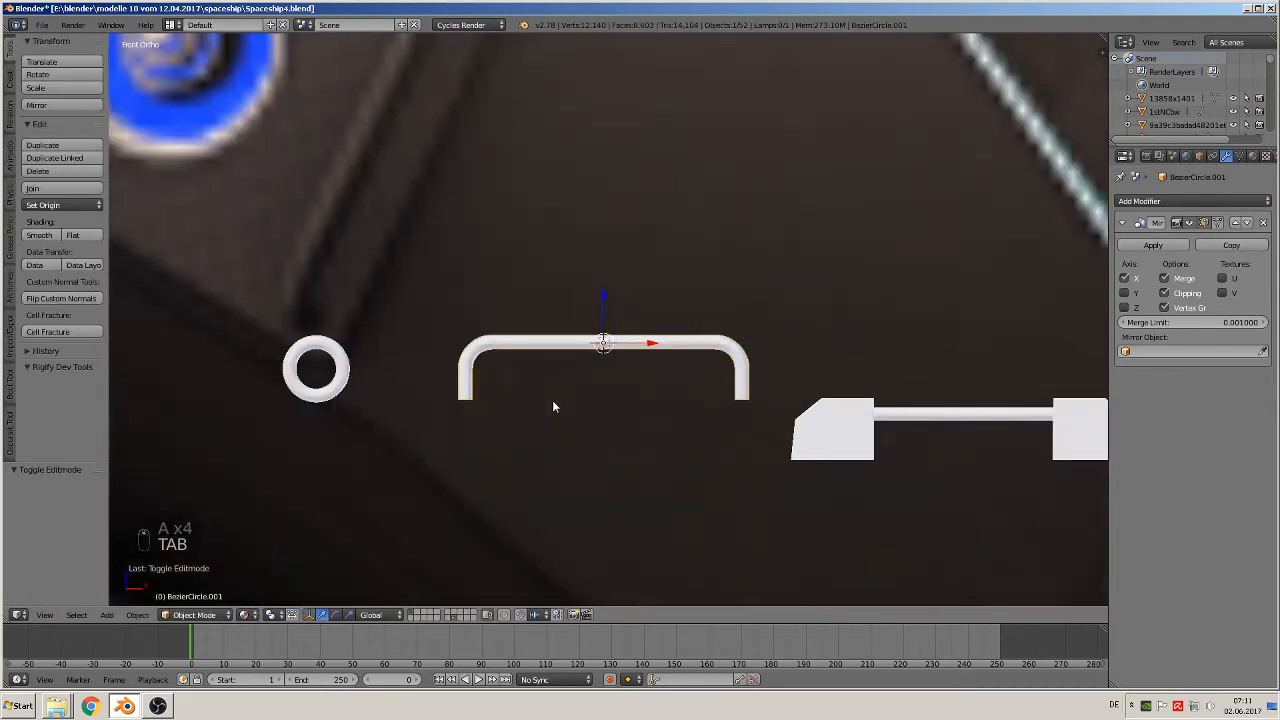
scroll(557, 398, "down", 3)
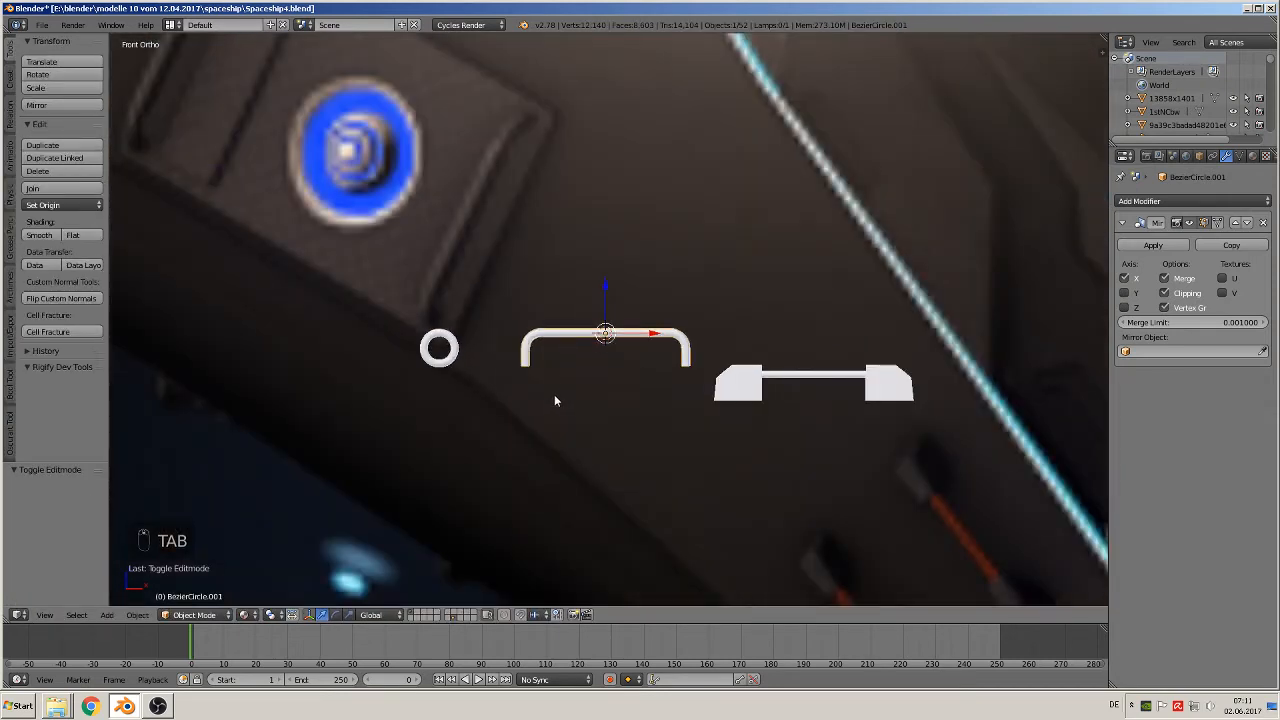
Deselect everything, place the 3D cursor on the reference's blue-ringed emblem and add a cube there
middle_click_drag(555, 400, 700, 394, "shift")
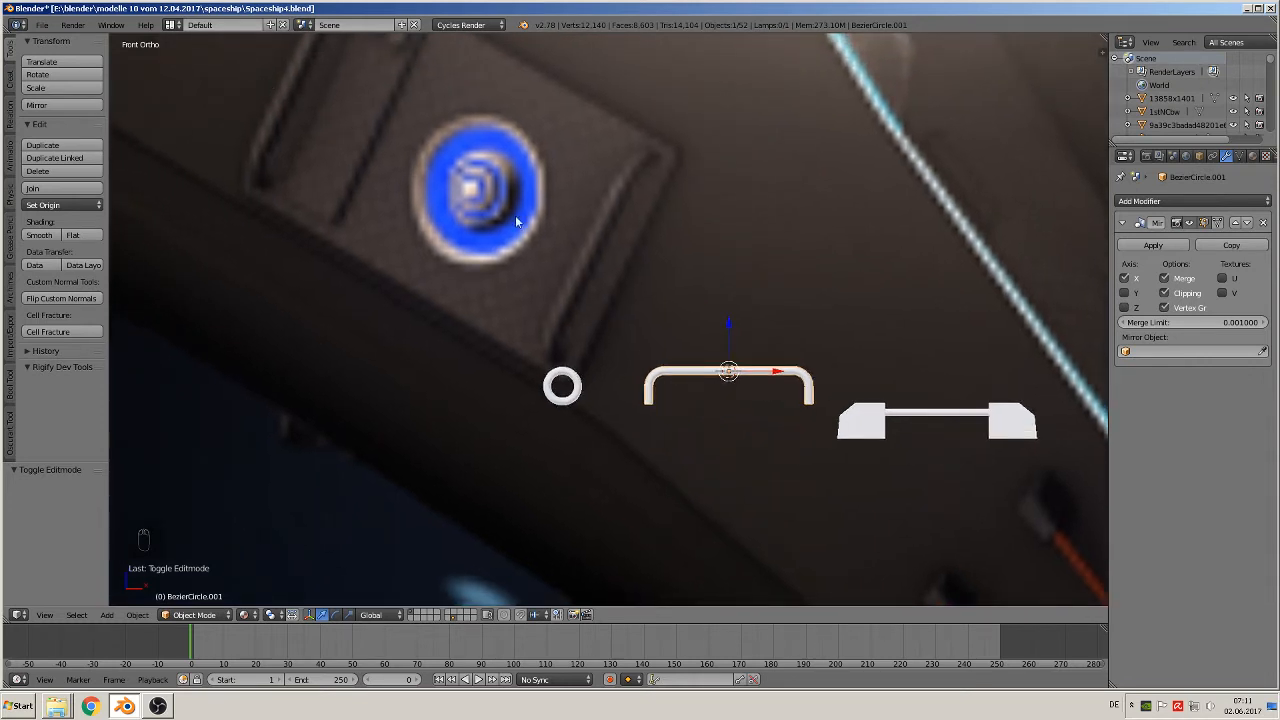
key("a")
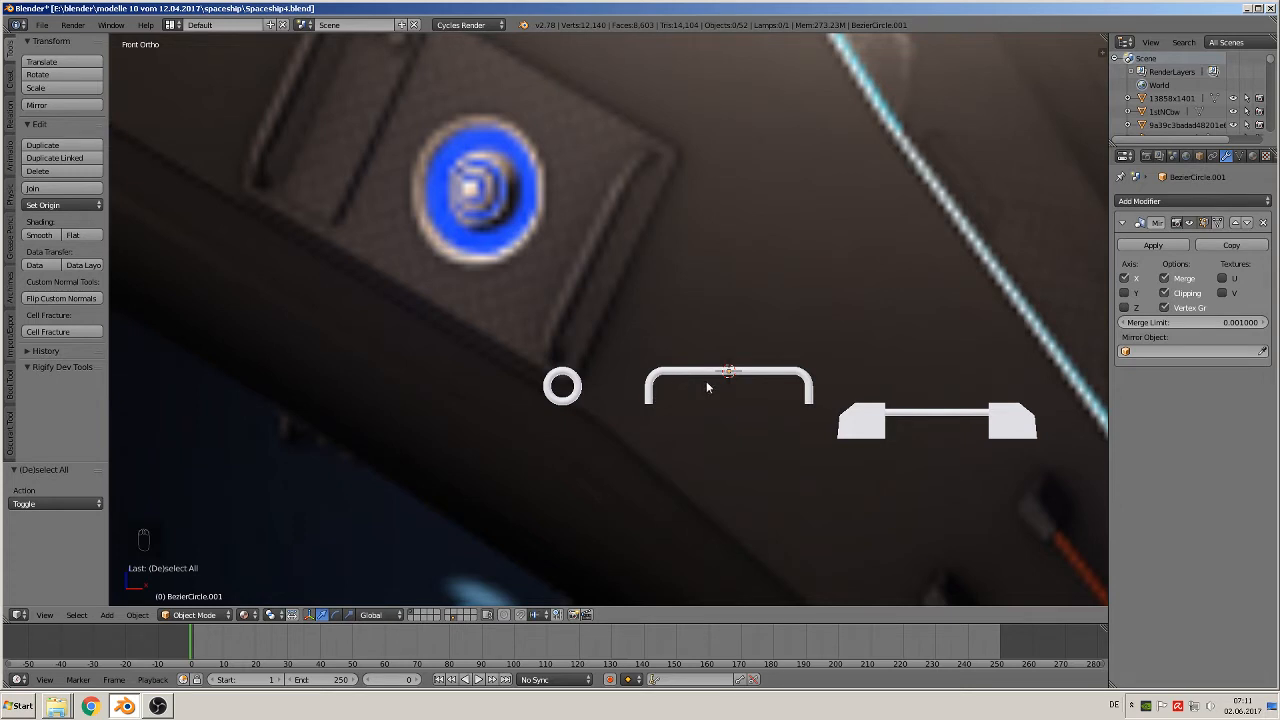
scroll(577, 283, "down", 4)
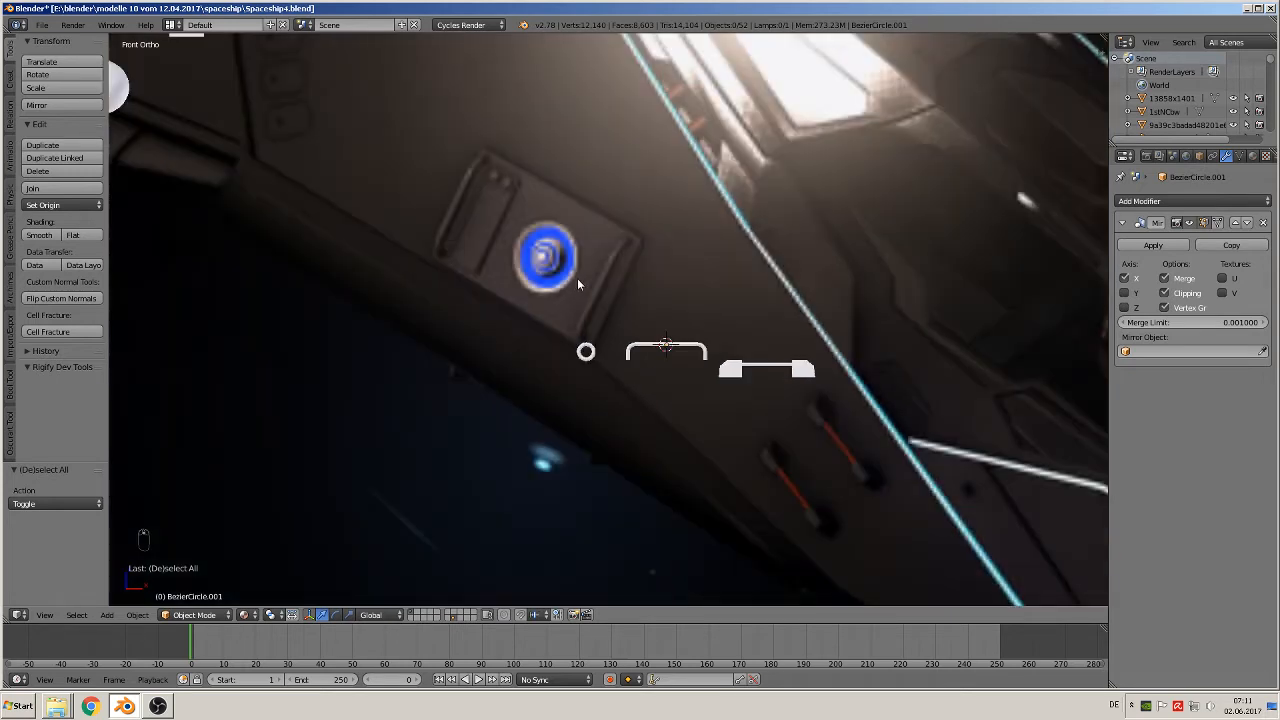
scroll(556, 287, "up", 2)
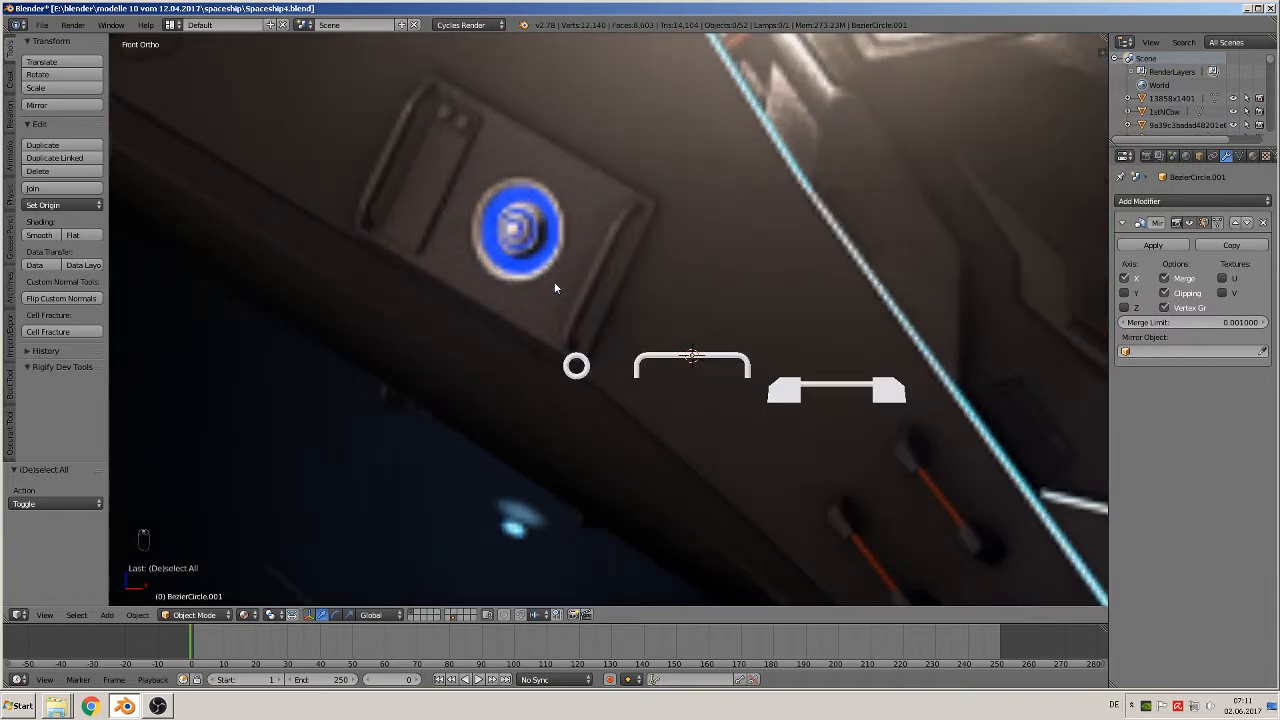
left_click(508, 208)
left_click(108, 616)
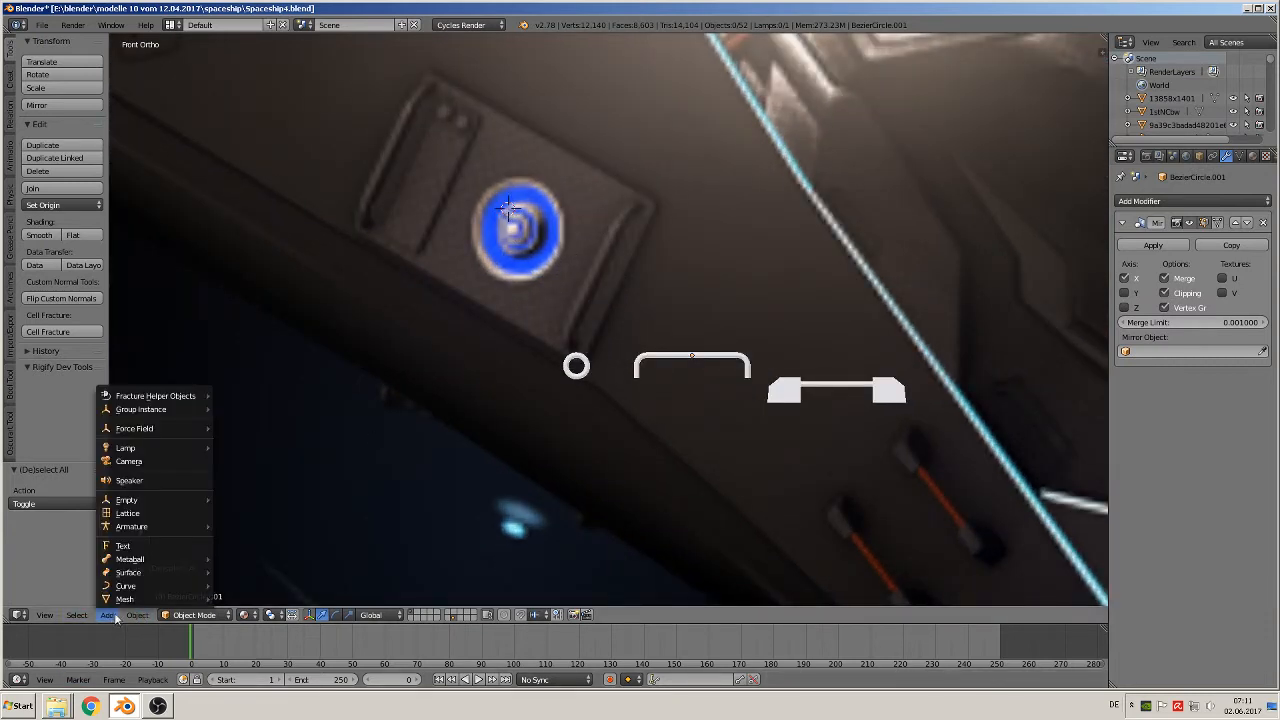
mouse_move(126, 598)
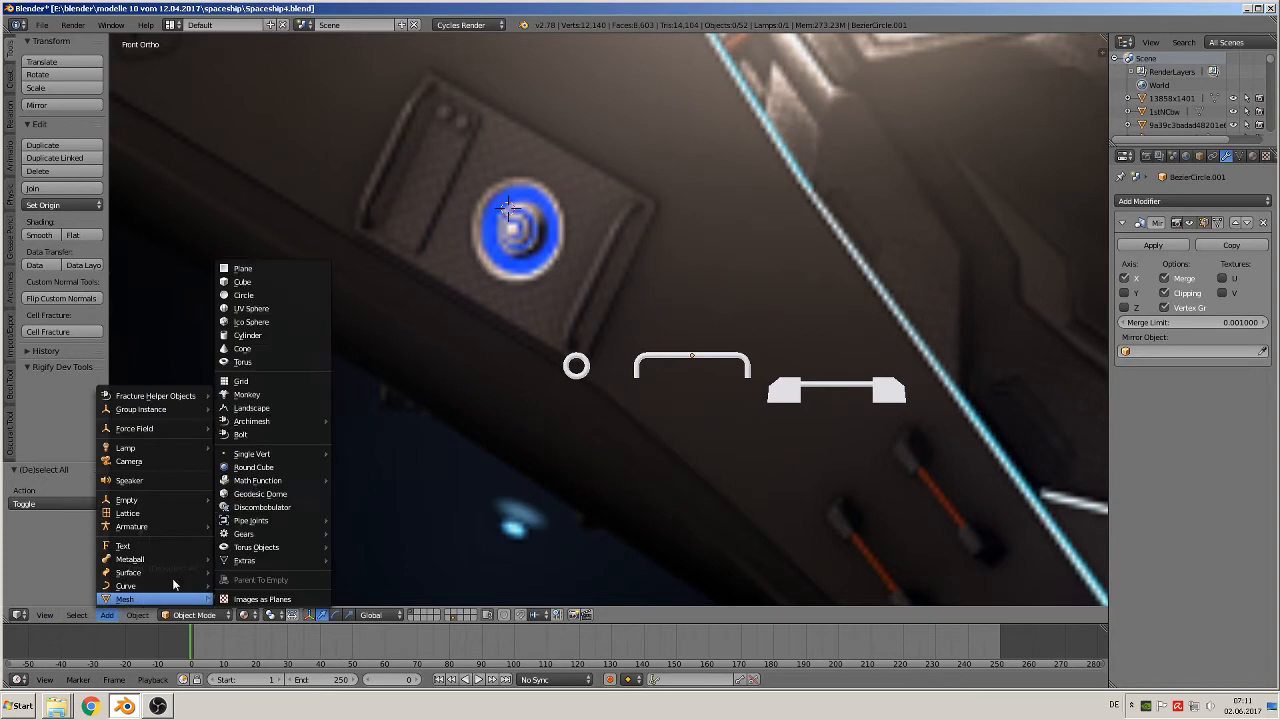
left_click(279, 284)
Scale the new cube down by 0.05 and again by 0.265, and widen it by 1.66 along X
key("s")
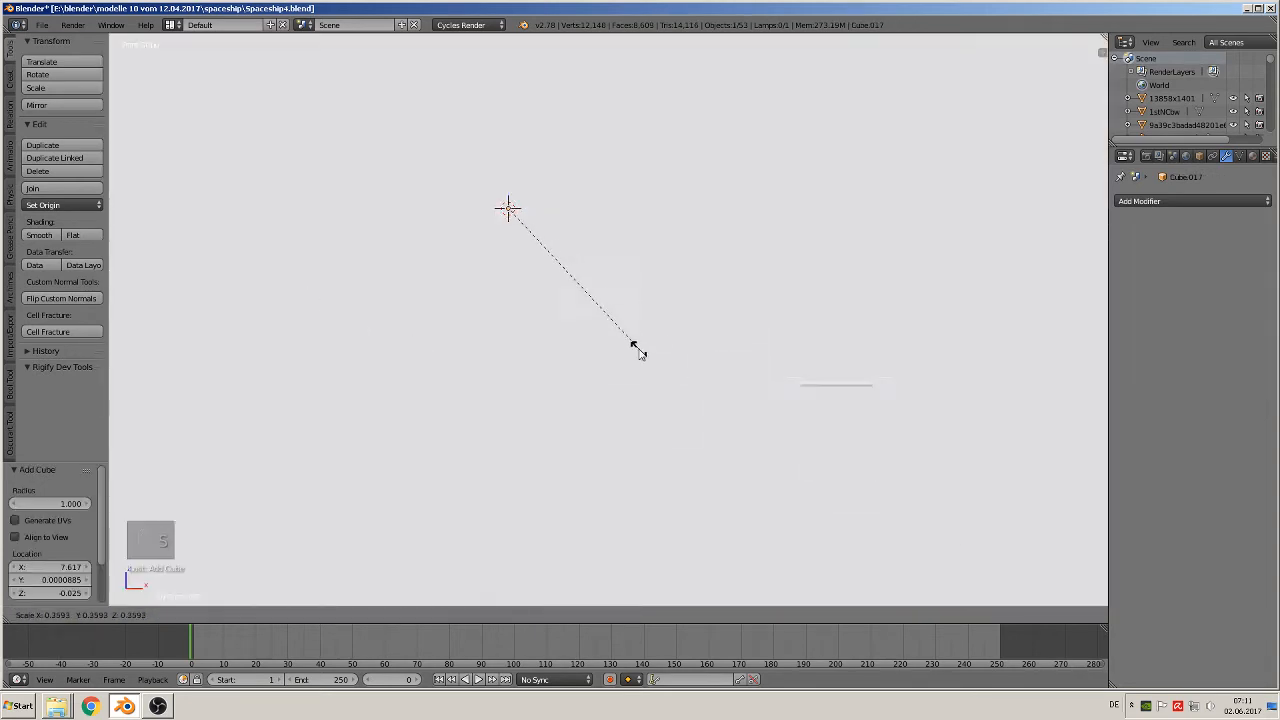
left_click(529, 231)
key("s")
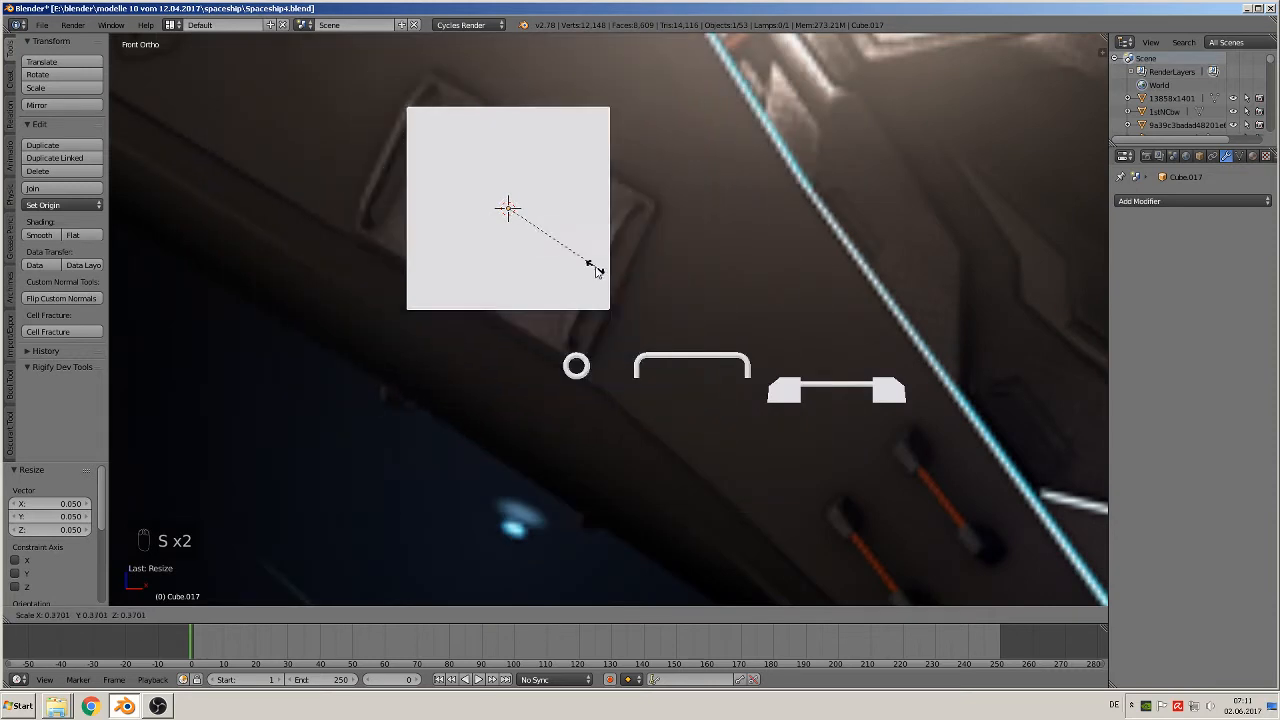
left_click(578, 245)
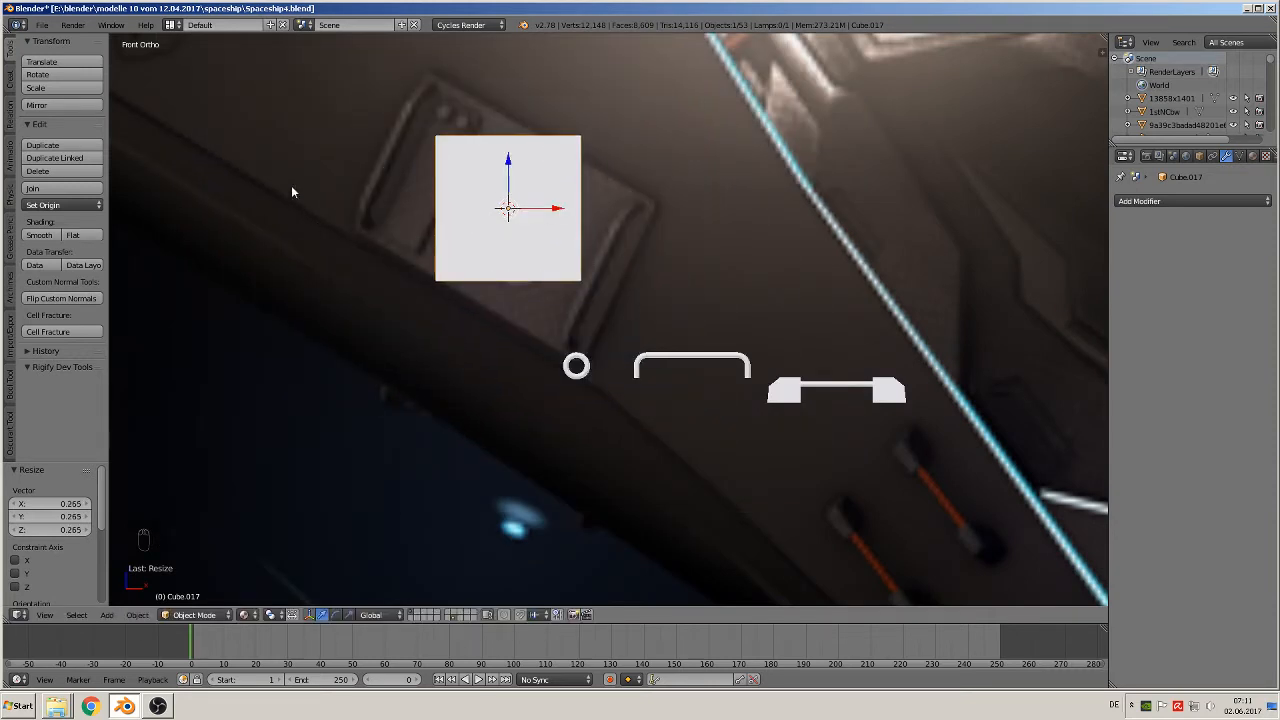
key("s")
key("x")
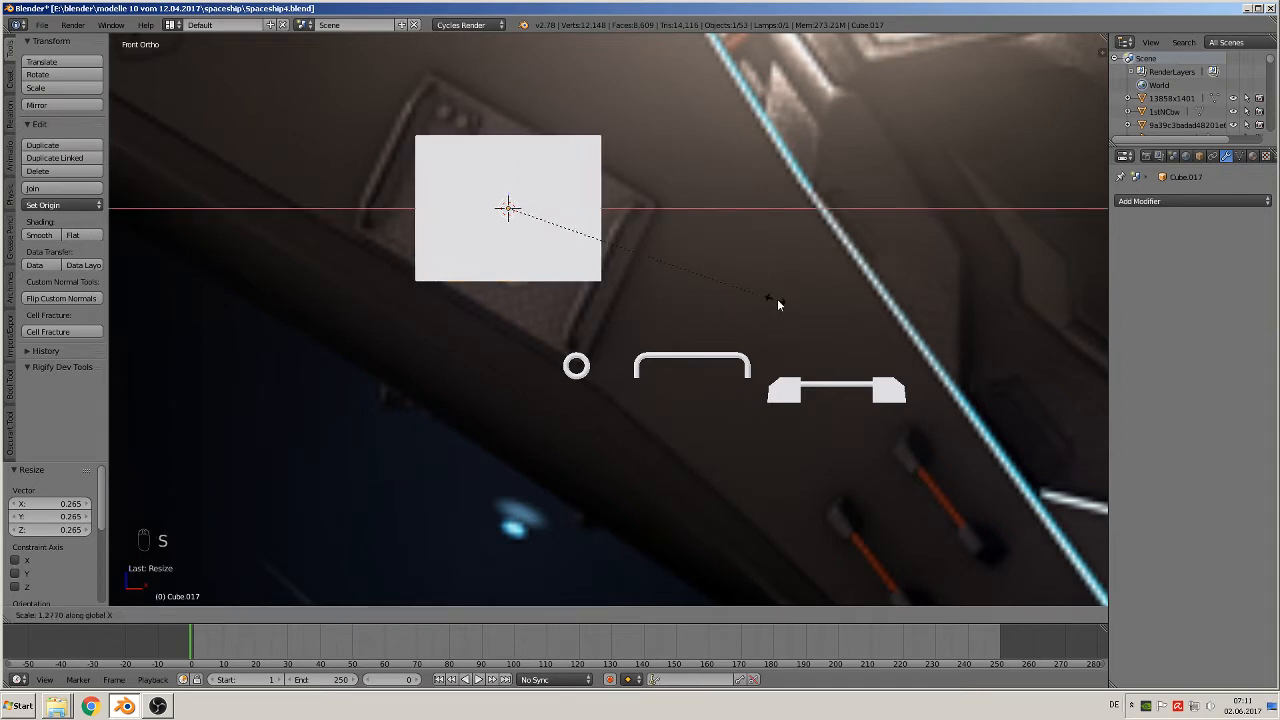
left_click(858, 308)
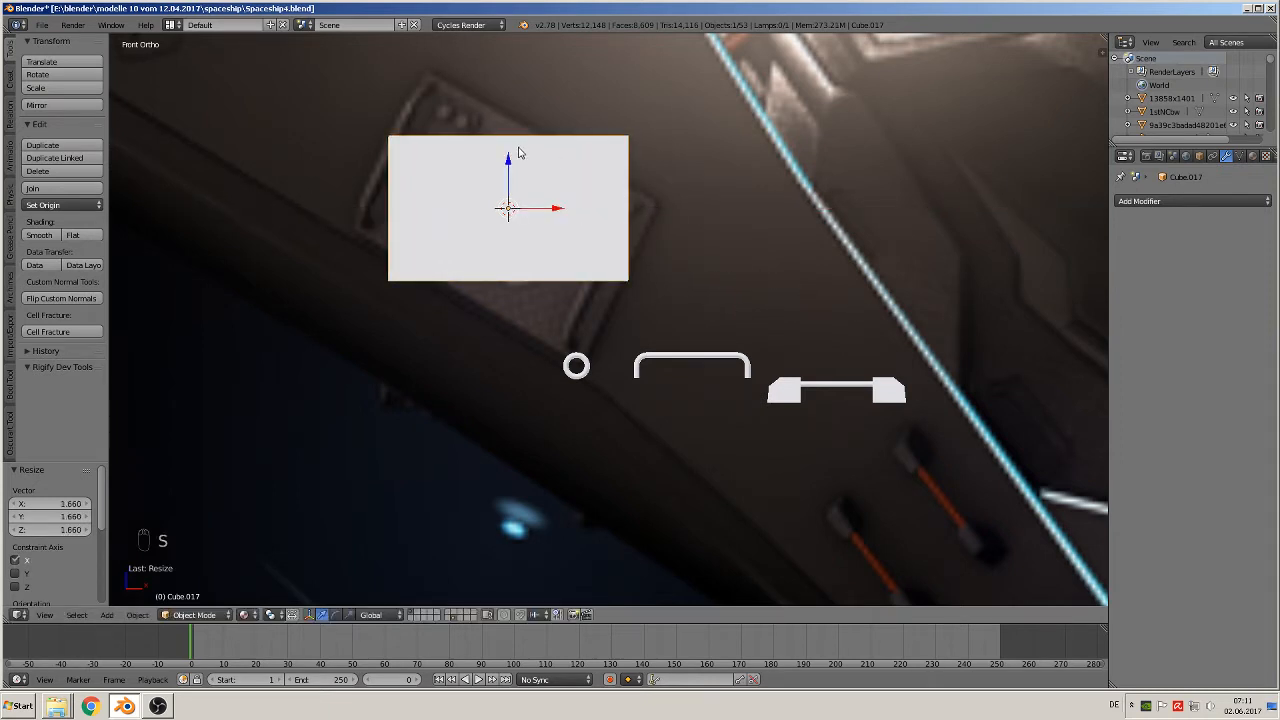
Move the cube about 0.054 down along Z to below the reference panel and about -0.034 along Y
left_click_drag(510, 157, 437, 449)
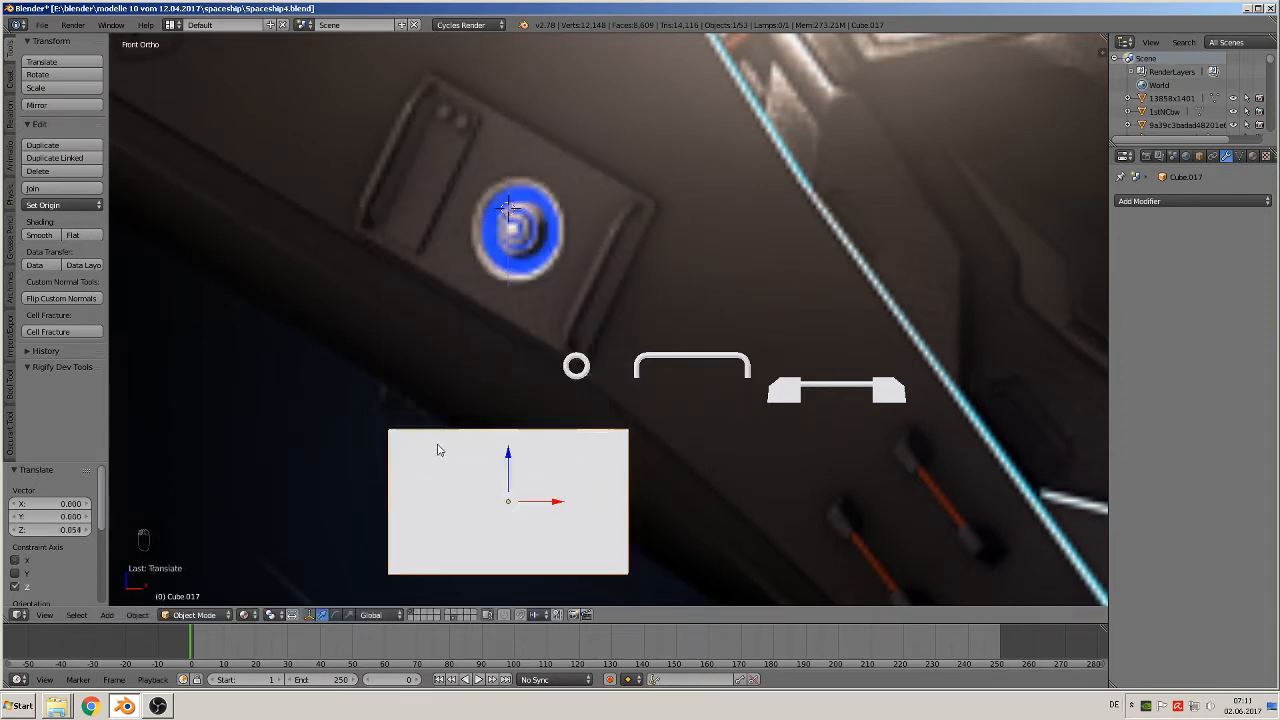
middle_click_drag(437, 449, 572, 514)
left_click_drag(466, 497, 653, 537)
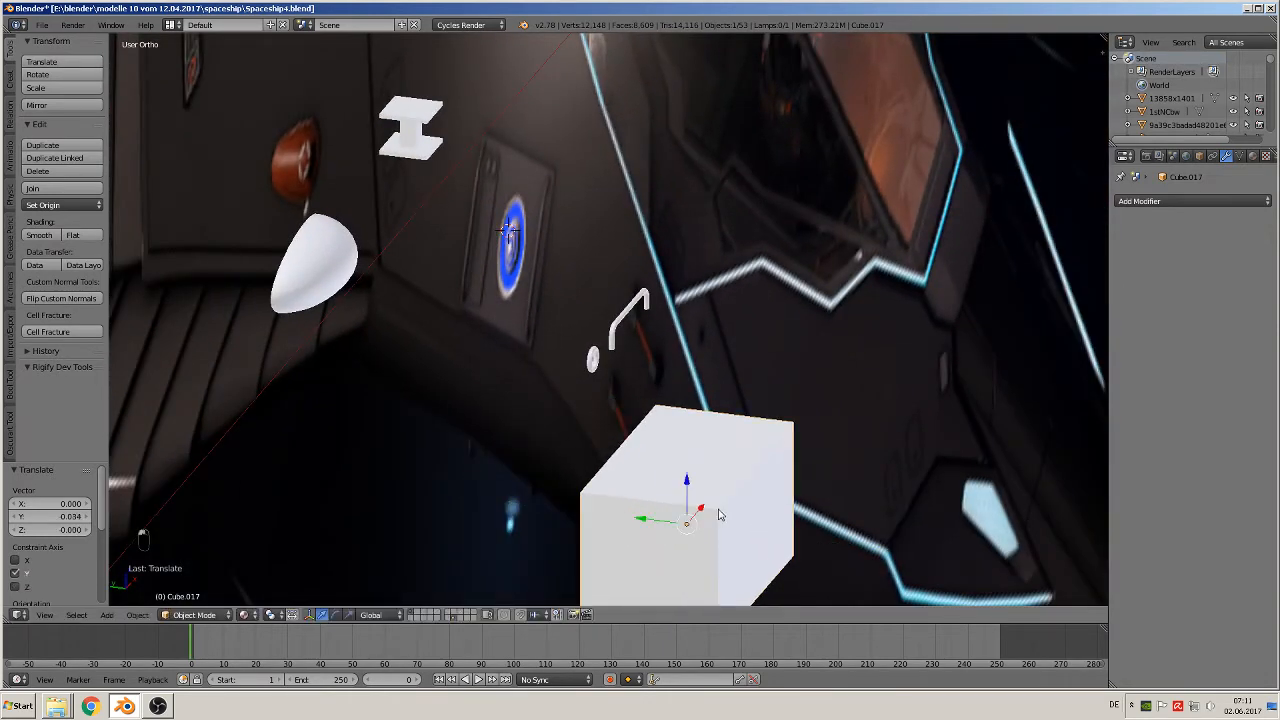
Flatten the cube into a thin plate by scaling it about 0.082 along Y
middle_click_drag(716, 508, 550, 283, "shift")
key("s")
key("y")
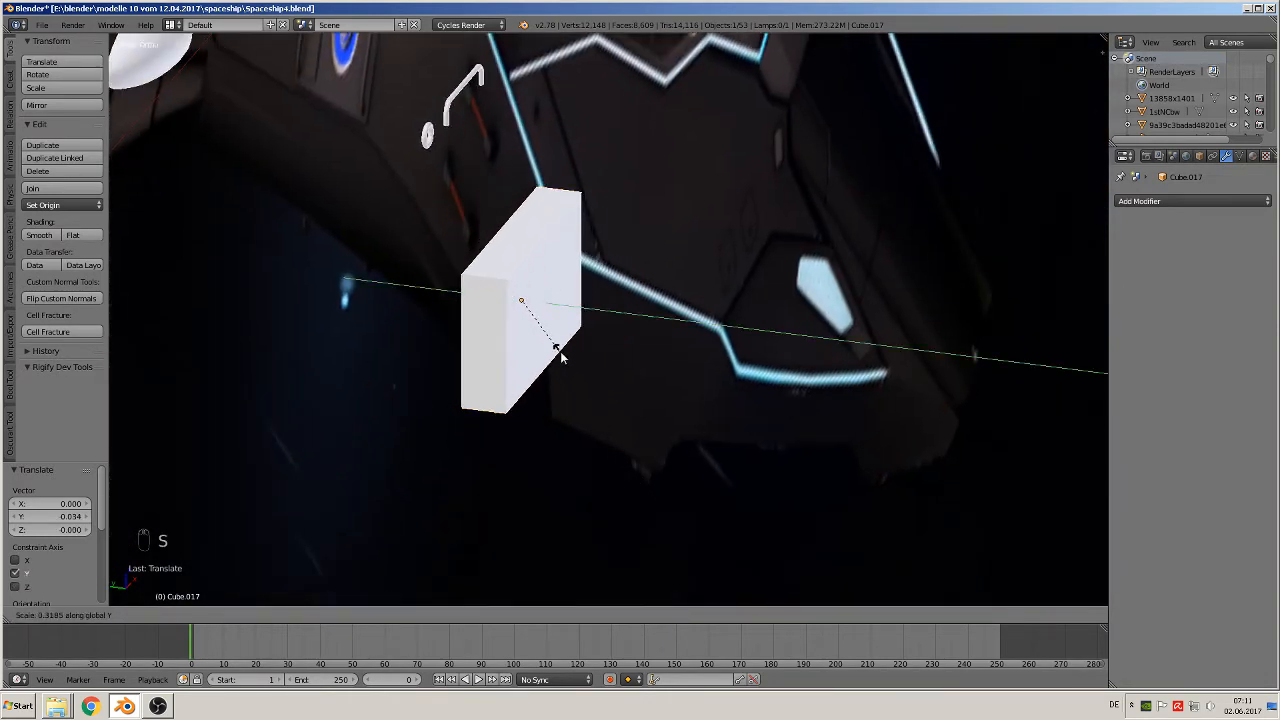
left_click(530, 310)
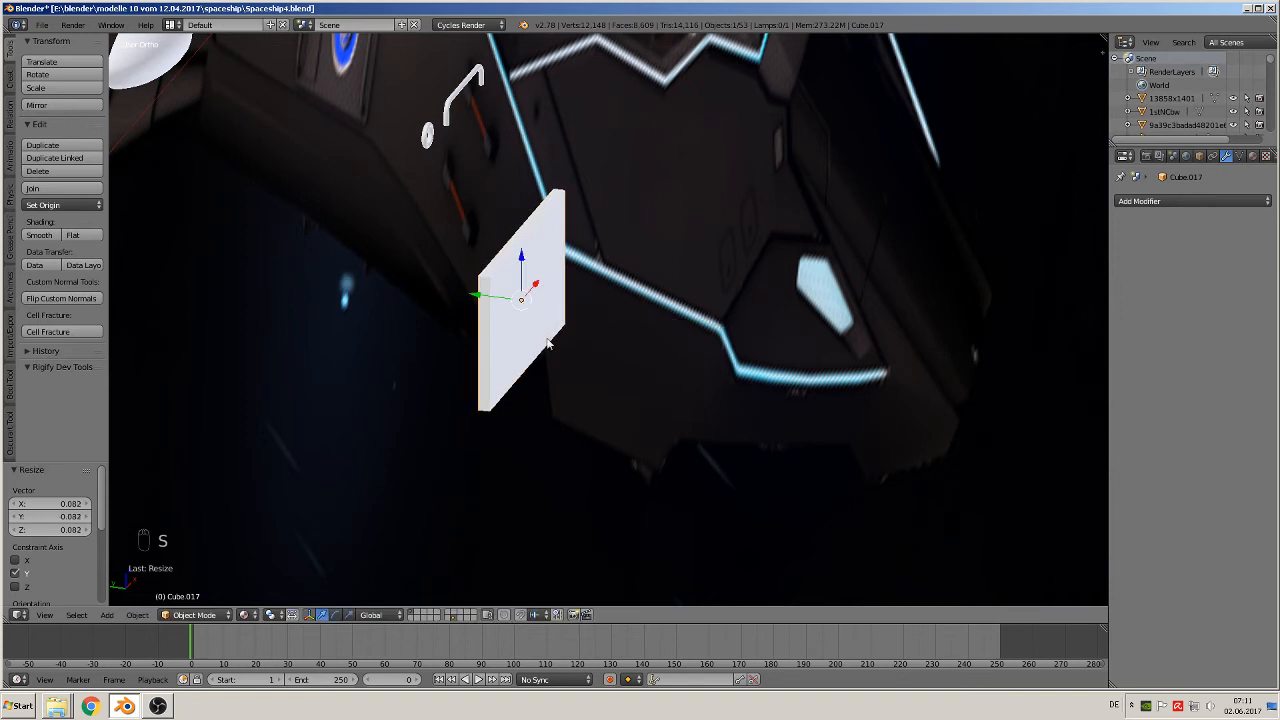
Compare the thin plate's proportions with the blue-ringed reference panel in front view
middle_click_drag(528, 306, 434, 320)
scroll(430, 298, "down", 1)
scroll(430, 298, "down", 1)
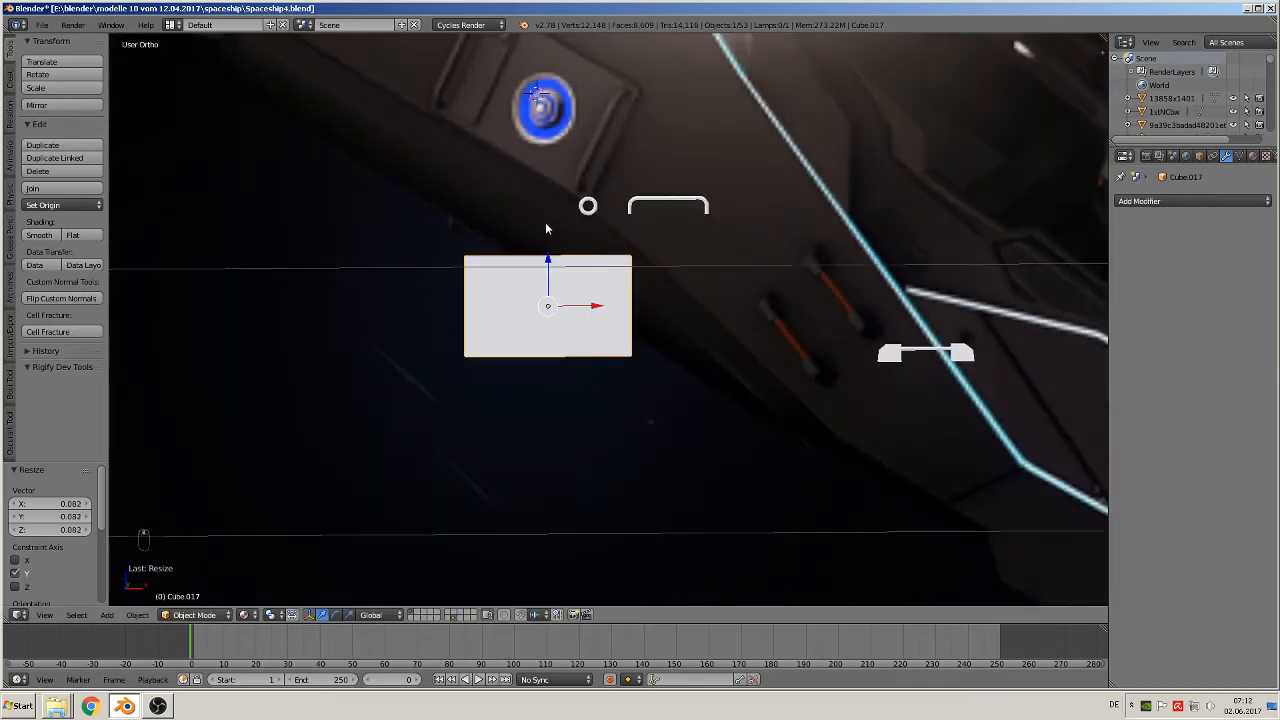
key("KP_1")
scroll(608, 147, "down", 2)
middle_click_drag(582, 206, 537, 290, "shift")
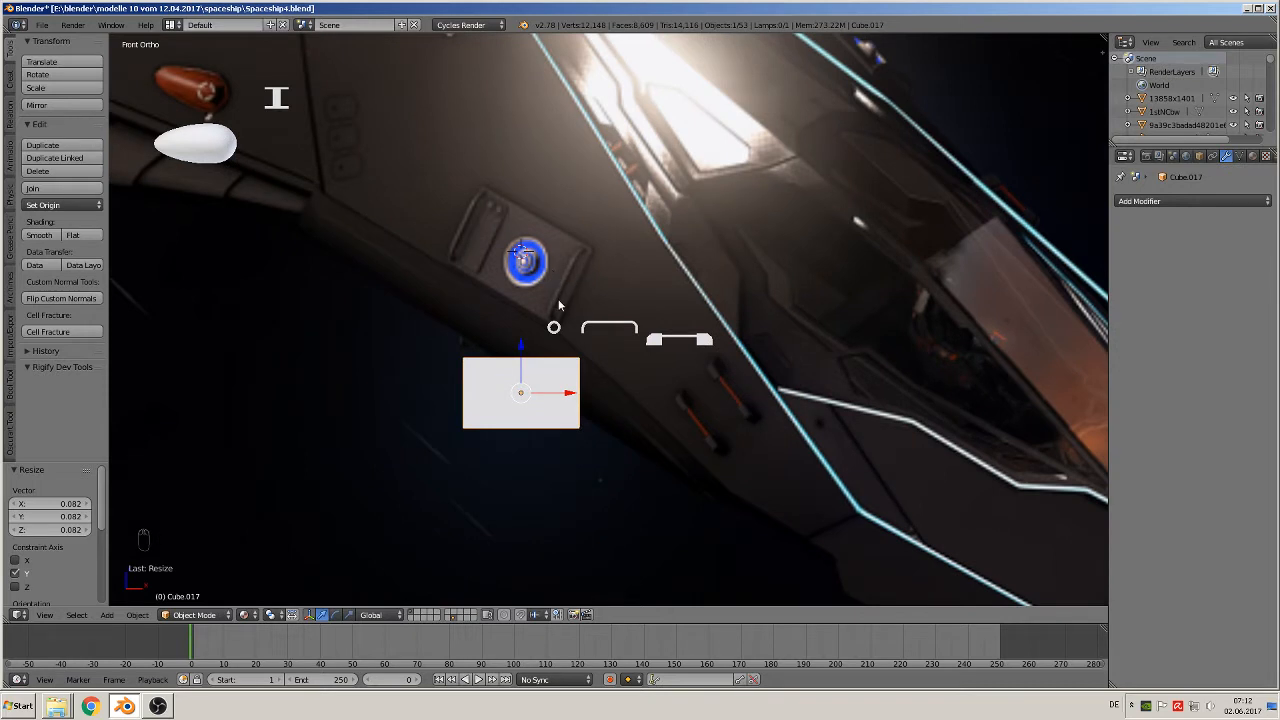
scroll(559, 386, "up", 2)
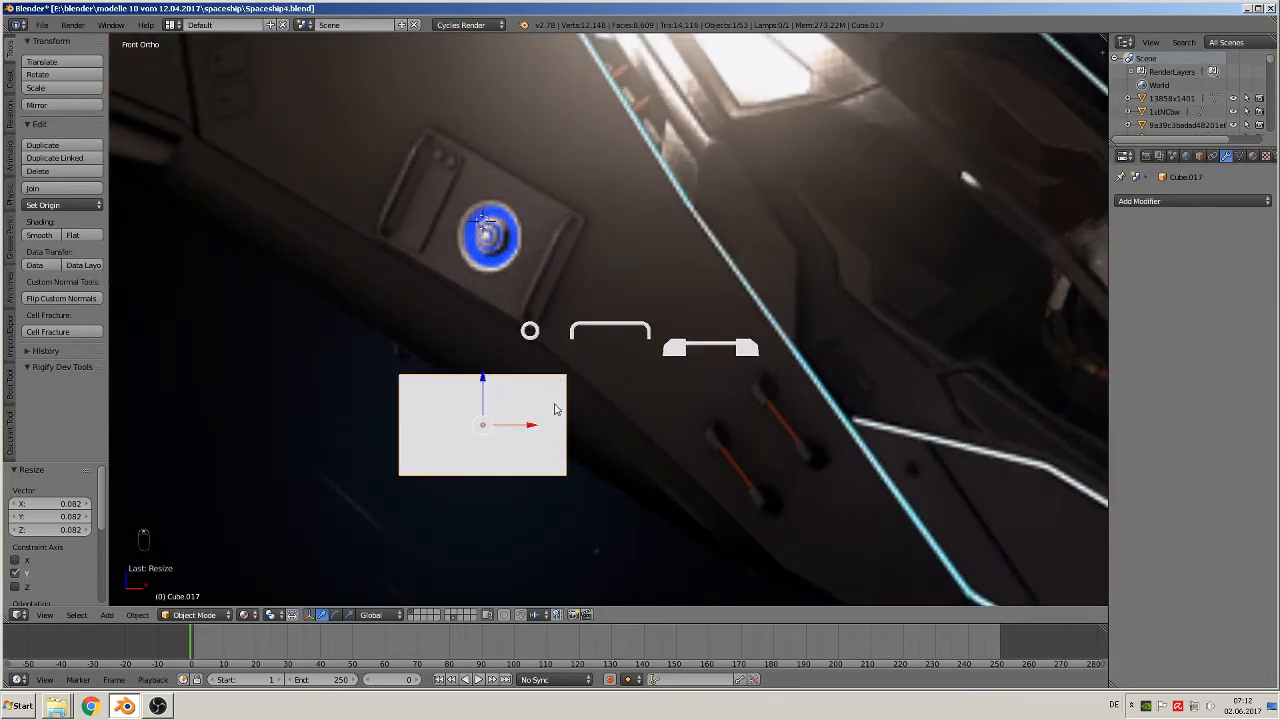
scroll(556, 409, "up", 3)
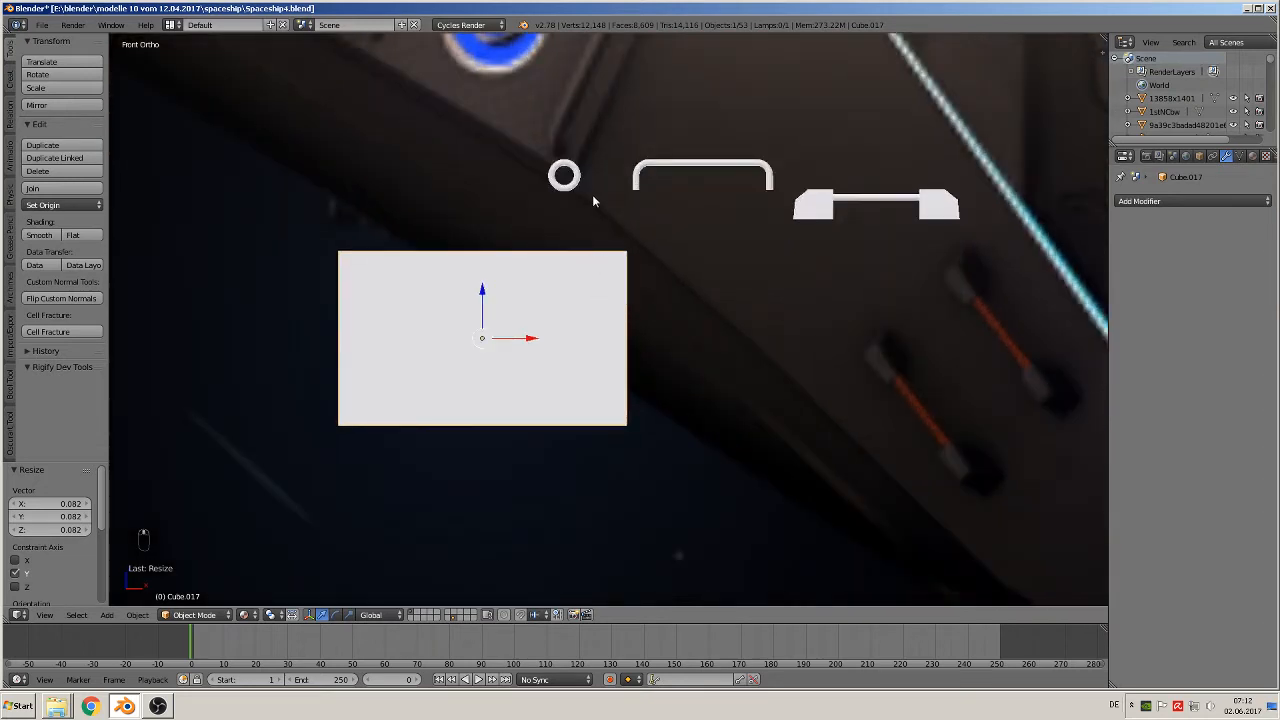
scroll(592, 200, "down", 2)
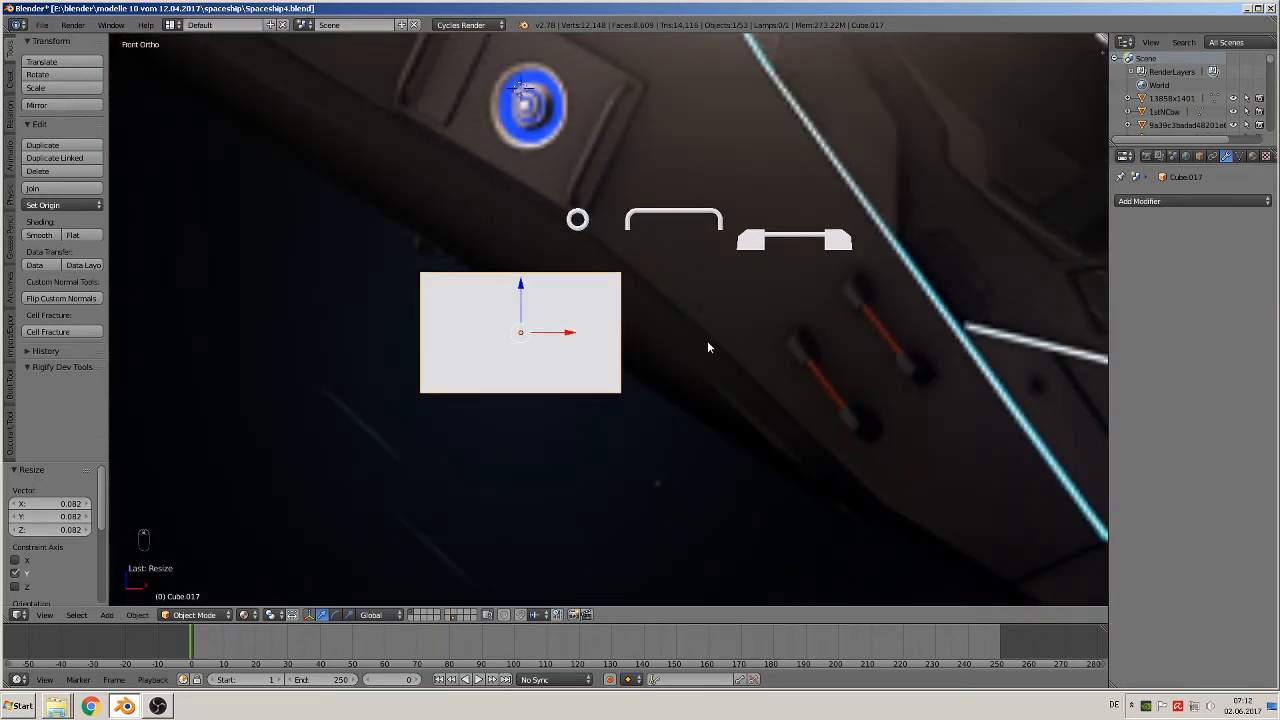
scroll(707, 347, "up", 4)
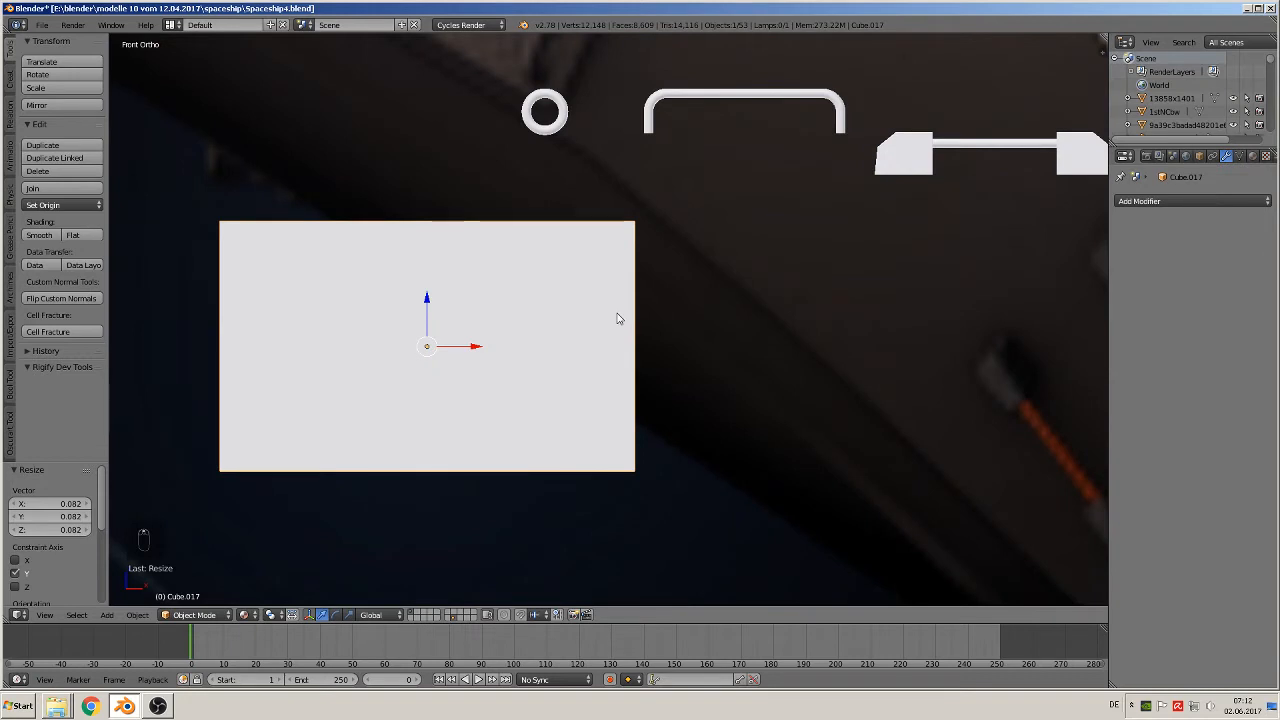
Cut two vertical edge loops into the plate and spread them about 2.719 along X towards its short ends
key("Tab")
middle_click_drag(617, 318, 588, 345)
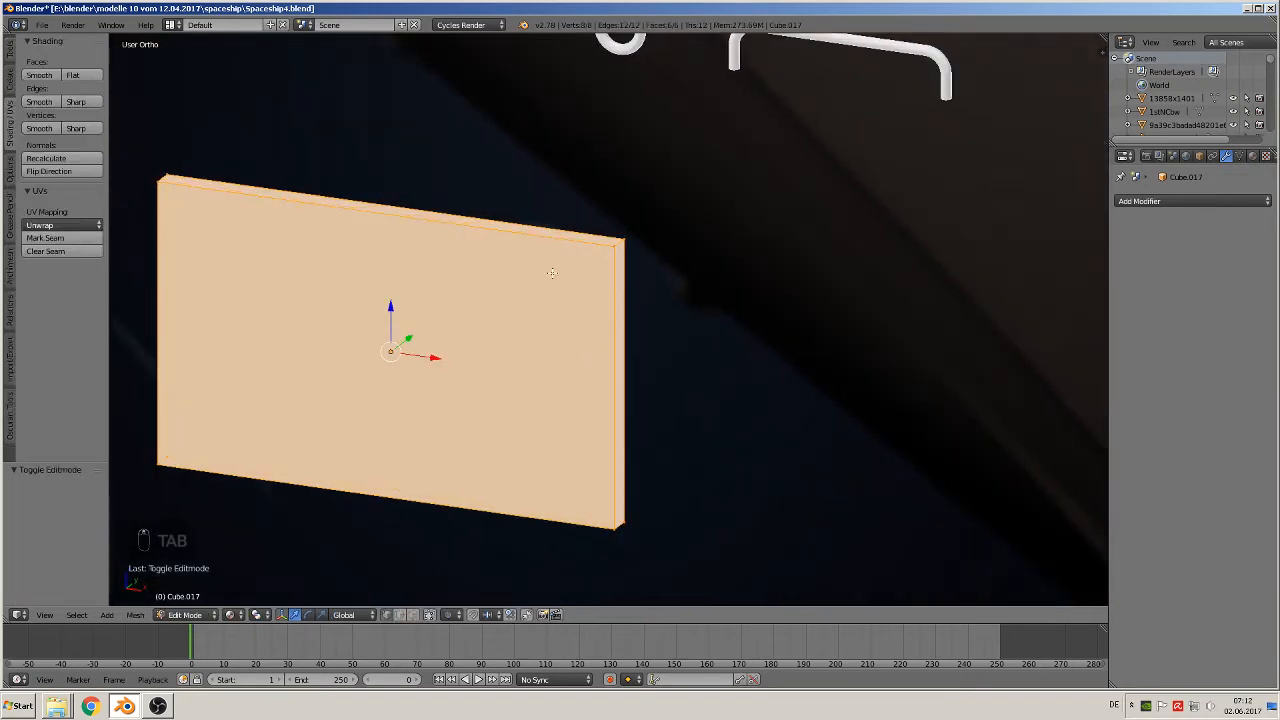
middle_click_drag(553, 274, 549, 233)
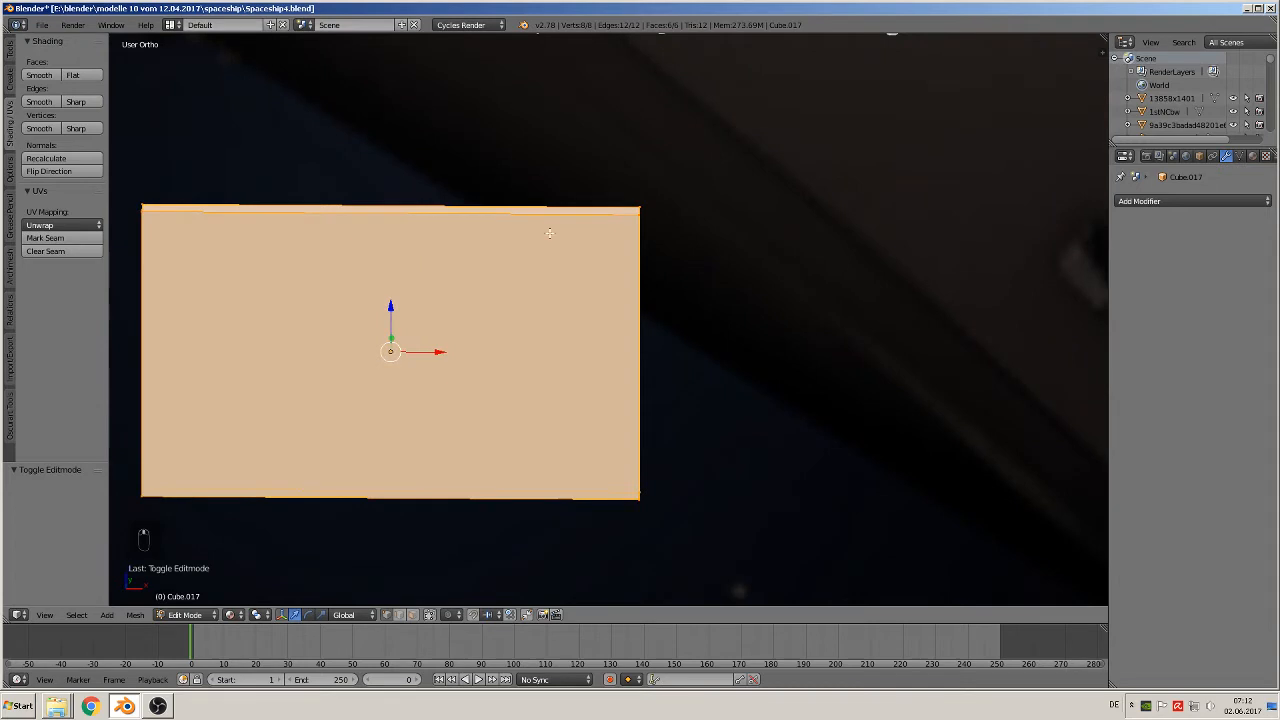
key("ctrl+r")
scroll(402, 232, "up", 1)
left_click(404, 234)
right_click(412, 240)
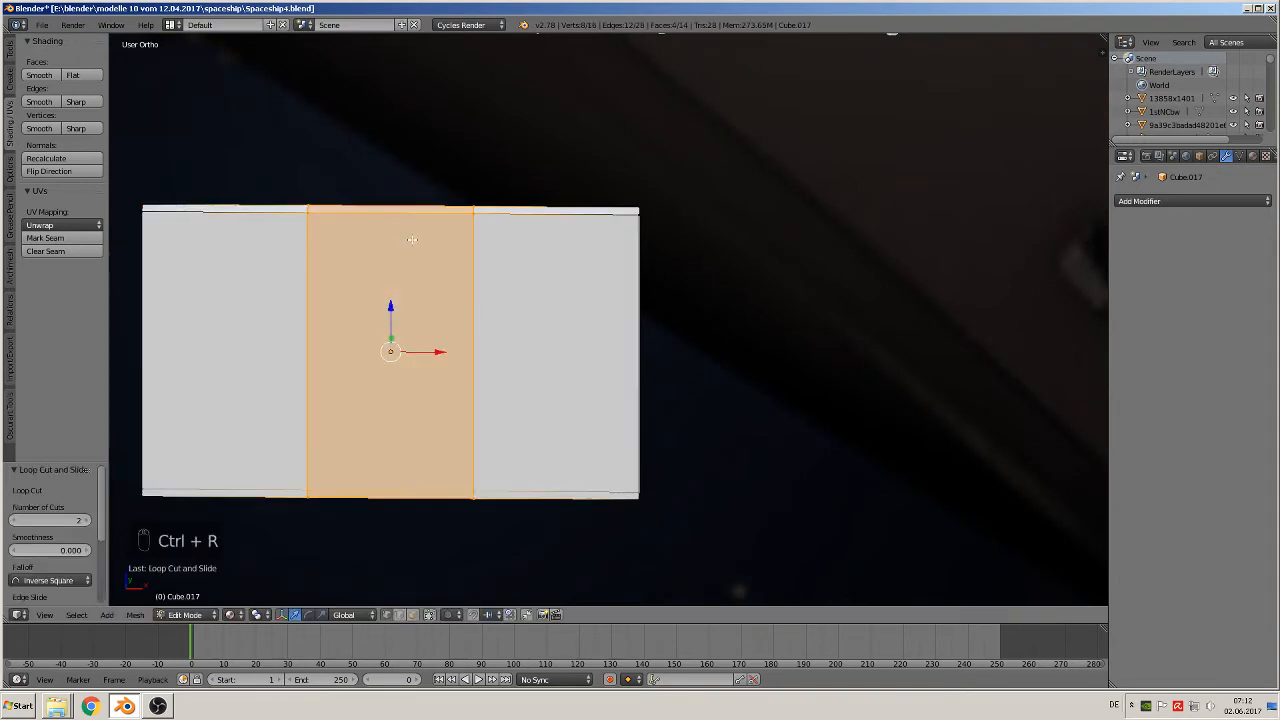
key("s")
key("x")
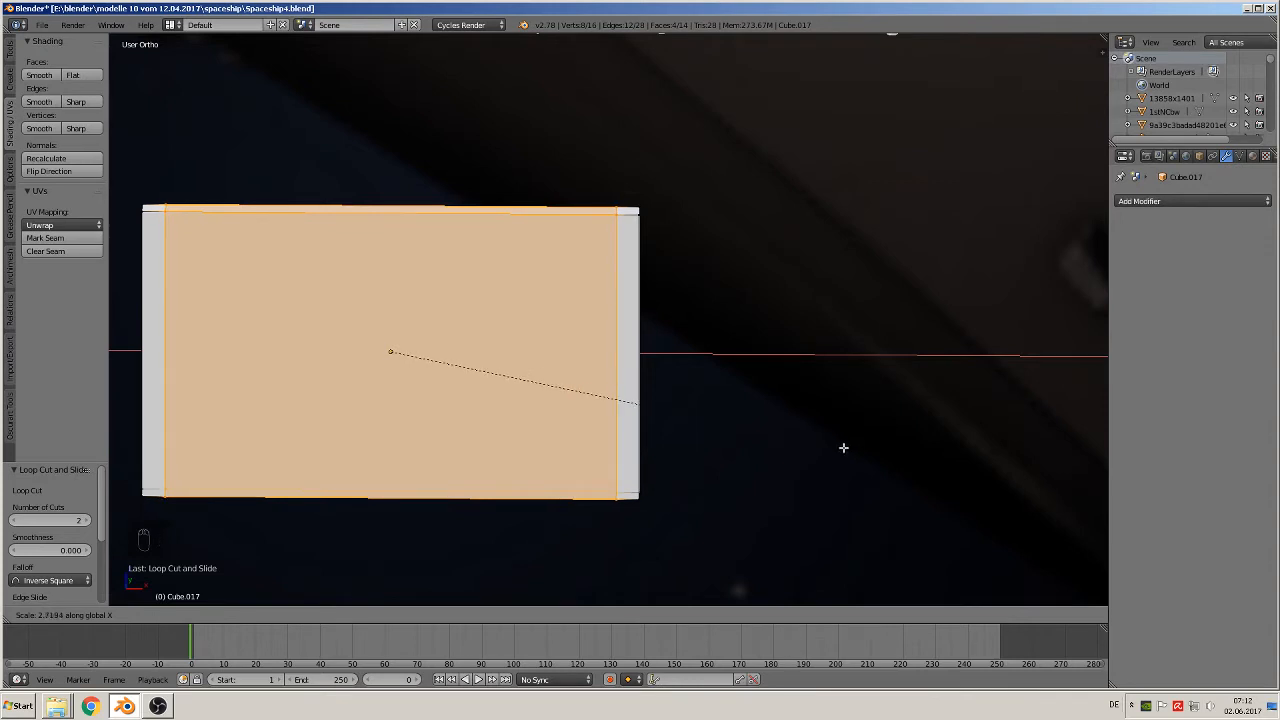
left_click(843, 448)
Cut two horizontal edge loops into the plate and spread them about 2.636 along Z towards its long edges
key("ctrl+r")
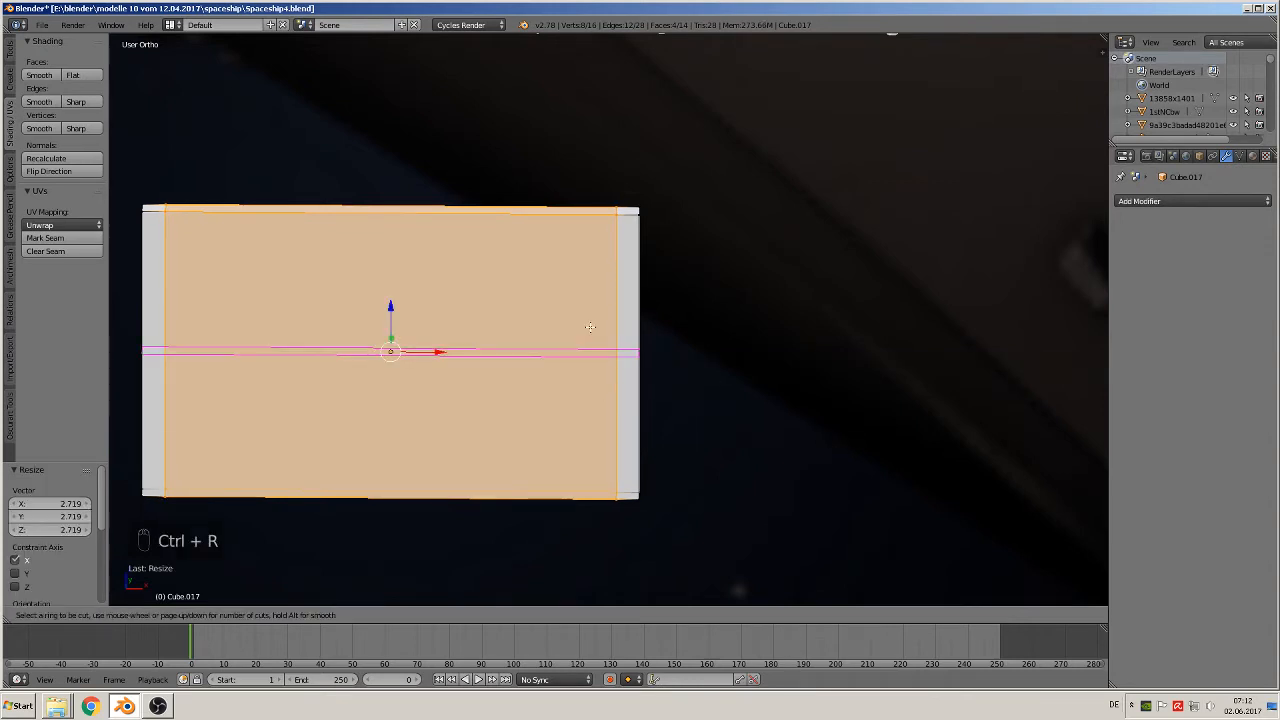
scroll(592, 330, "up", 1)
left_click(592, 331)
right_click(625, 453)
key("s")
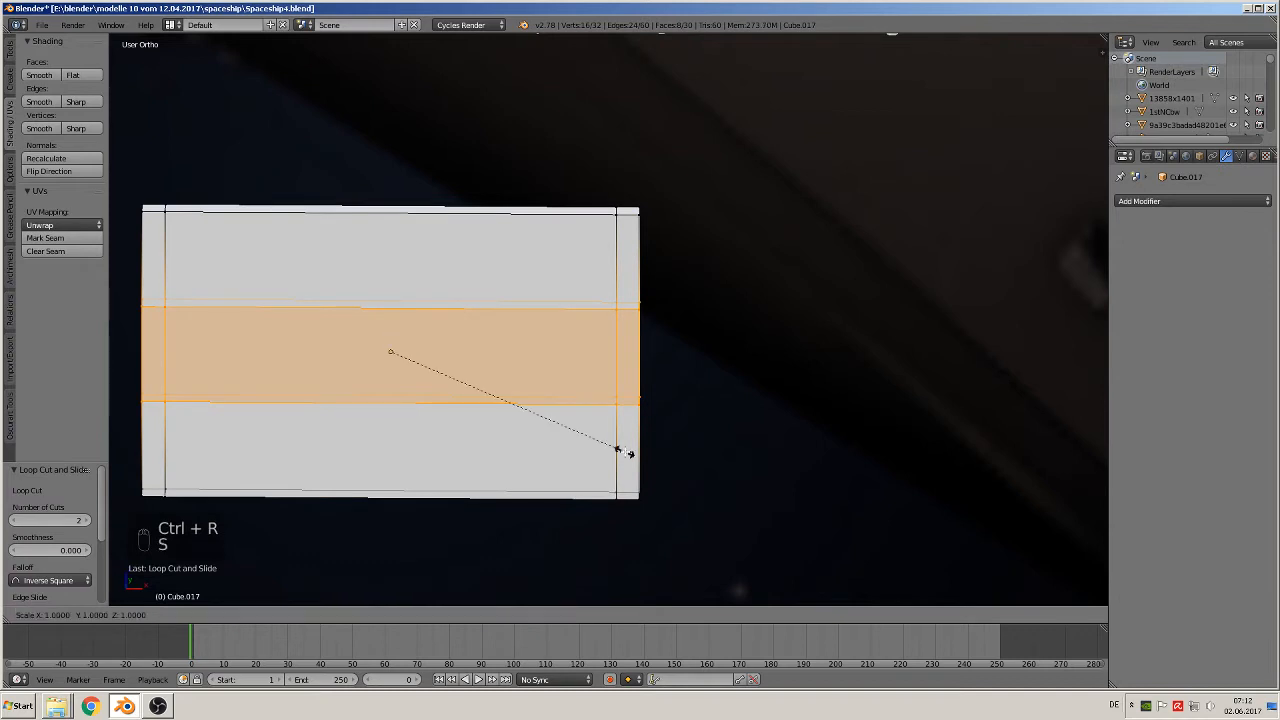
key("z")
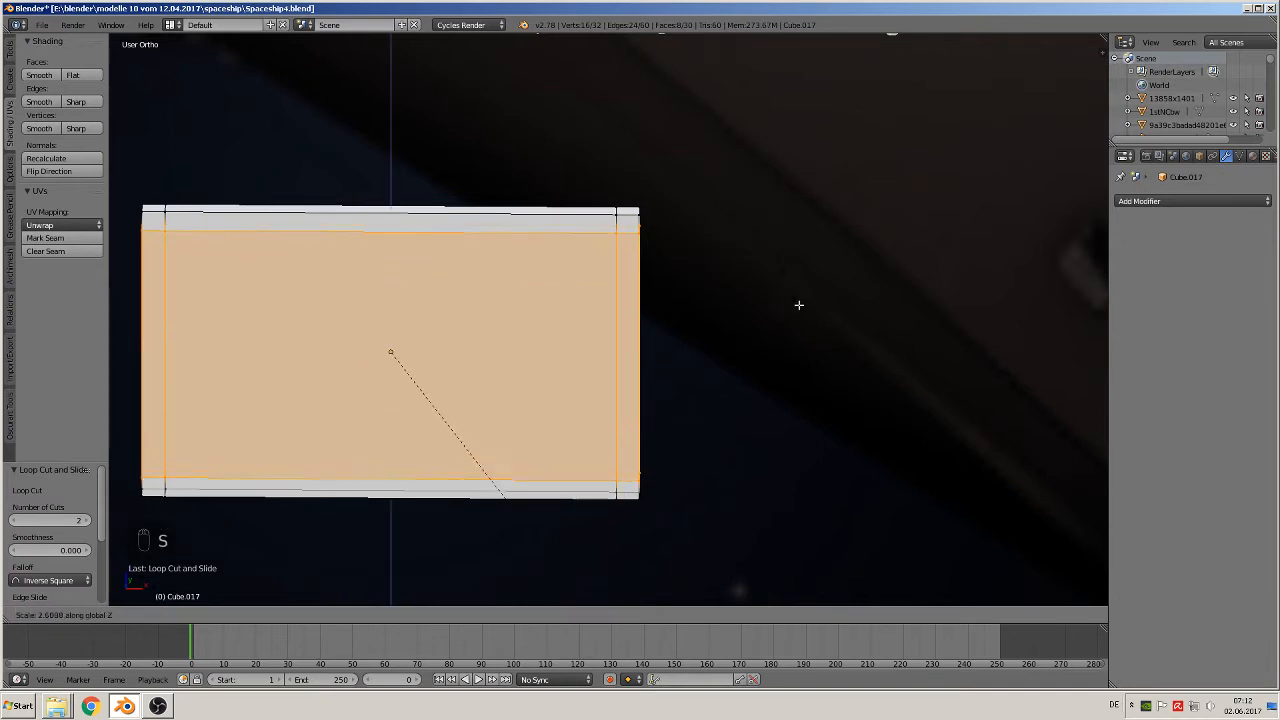
left_click(804, 310)
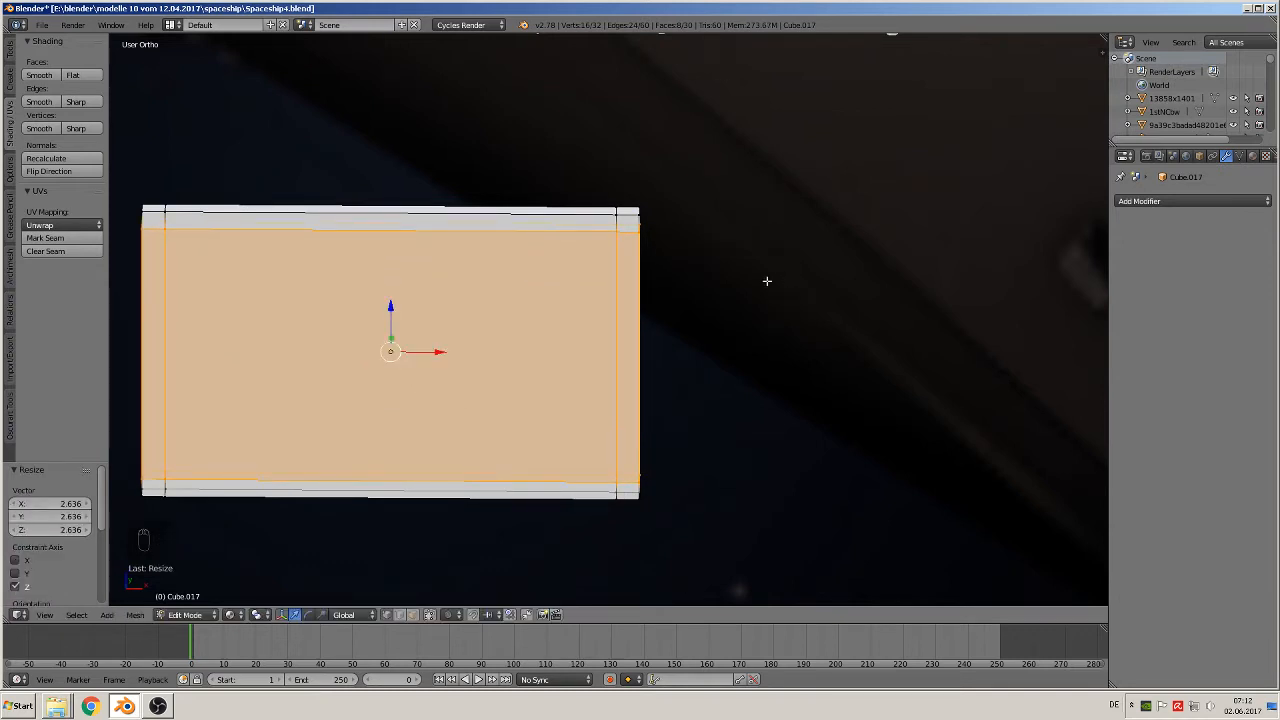
Limit selection to visible geometry, switch to edge selection and clear the plate's current selection
middle_click_drag(766, 280, 609, 180)
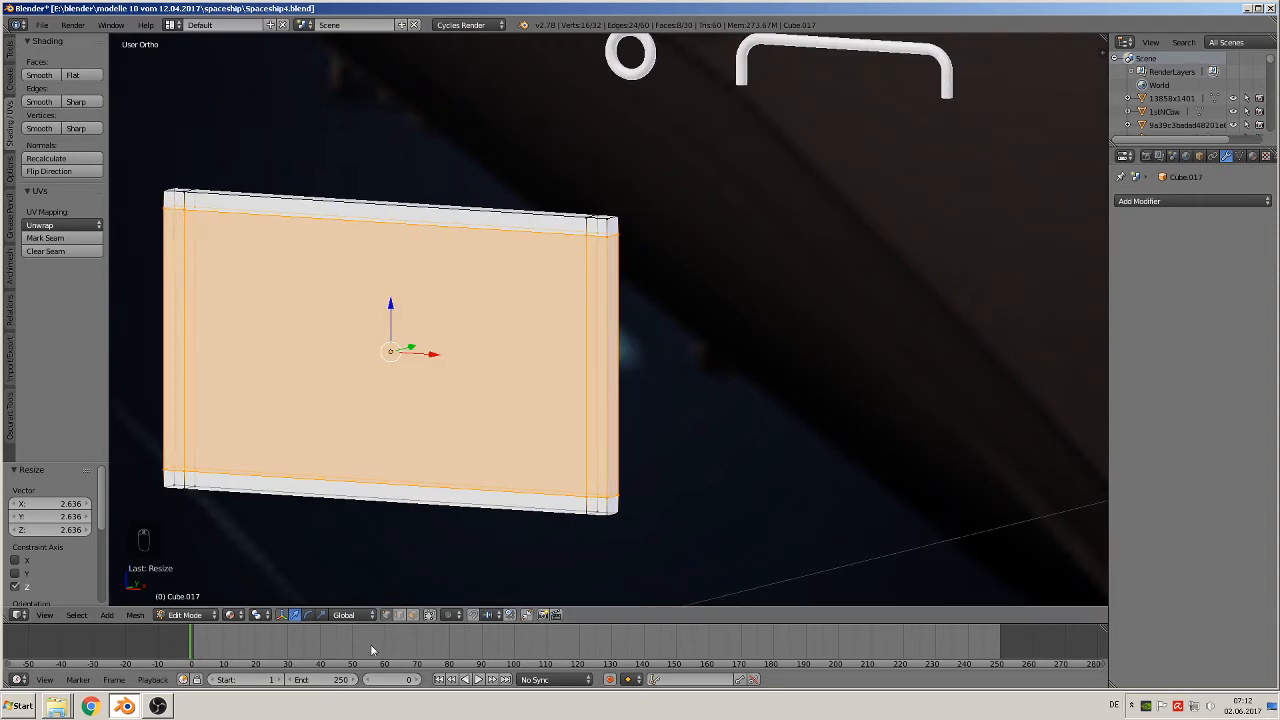
left_click(429, 615)
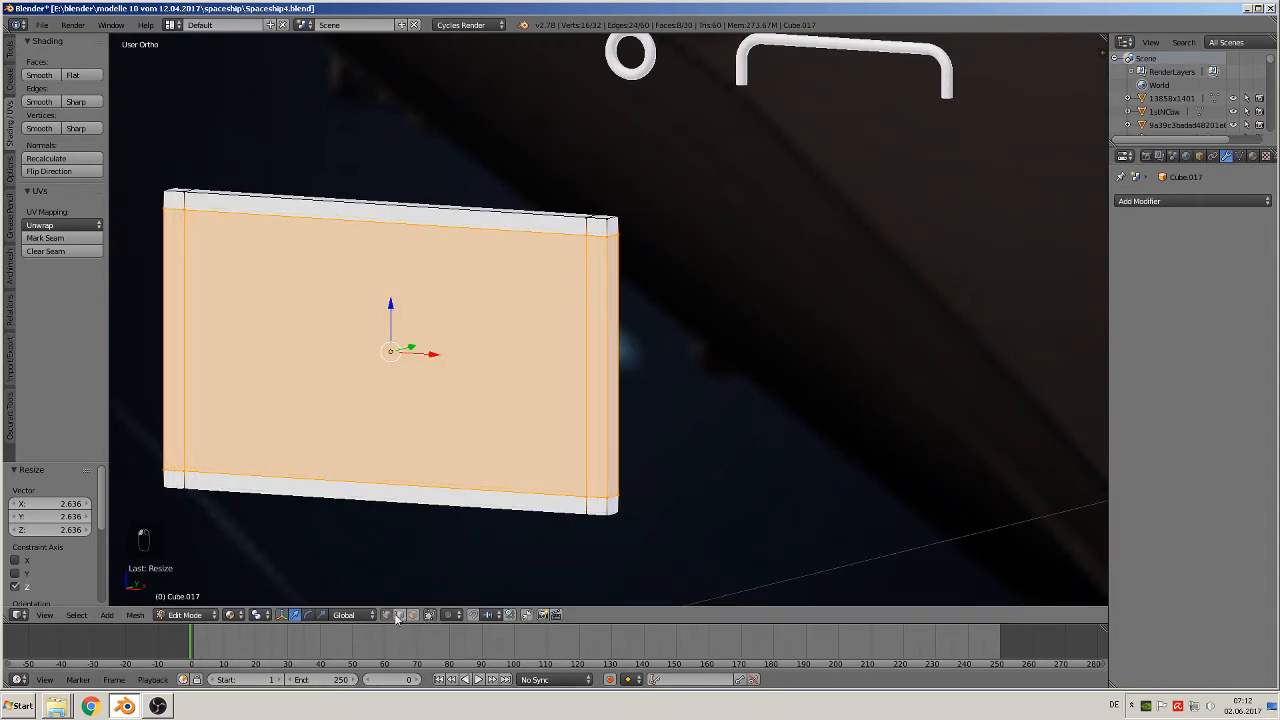
left_click(398, 615)
key("a")
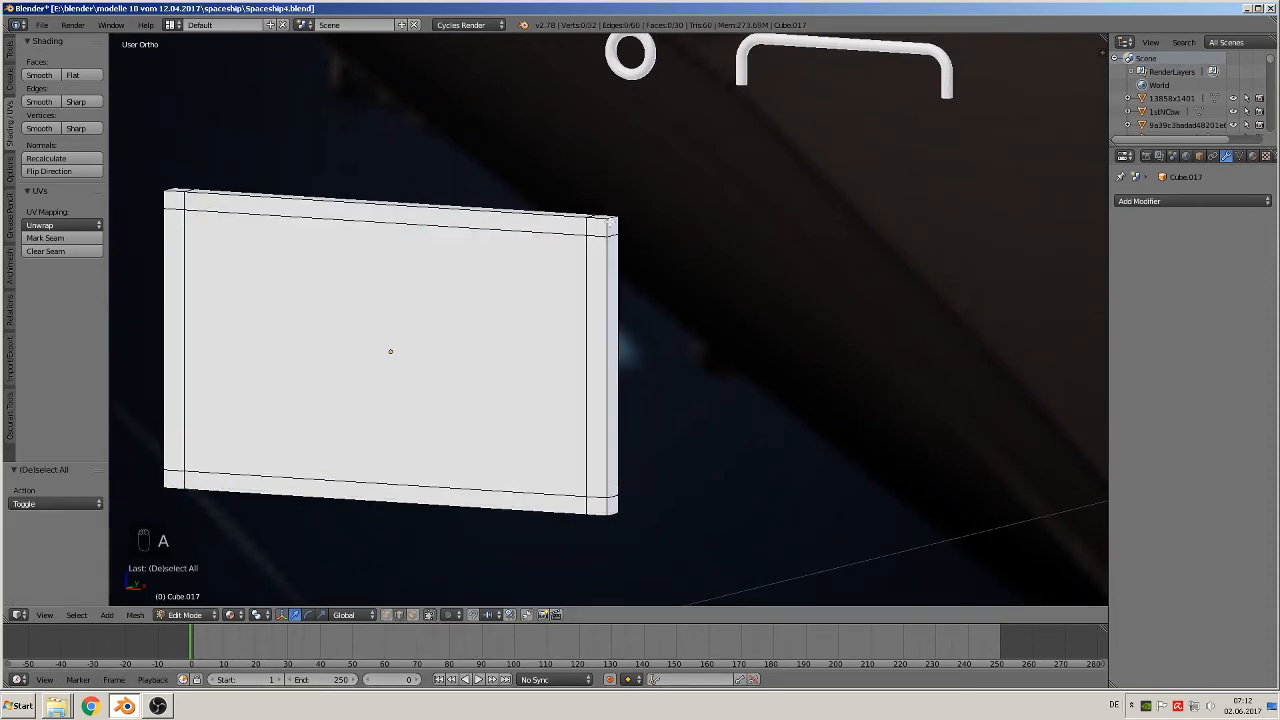
Select the four short edges running through the plate's thickness, one at each corner
right_click(622, 236)
middle_click_drag(630, 247, 626, 252)
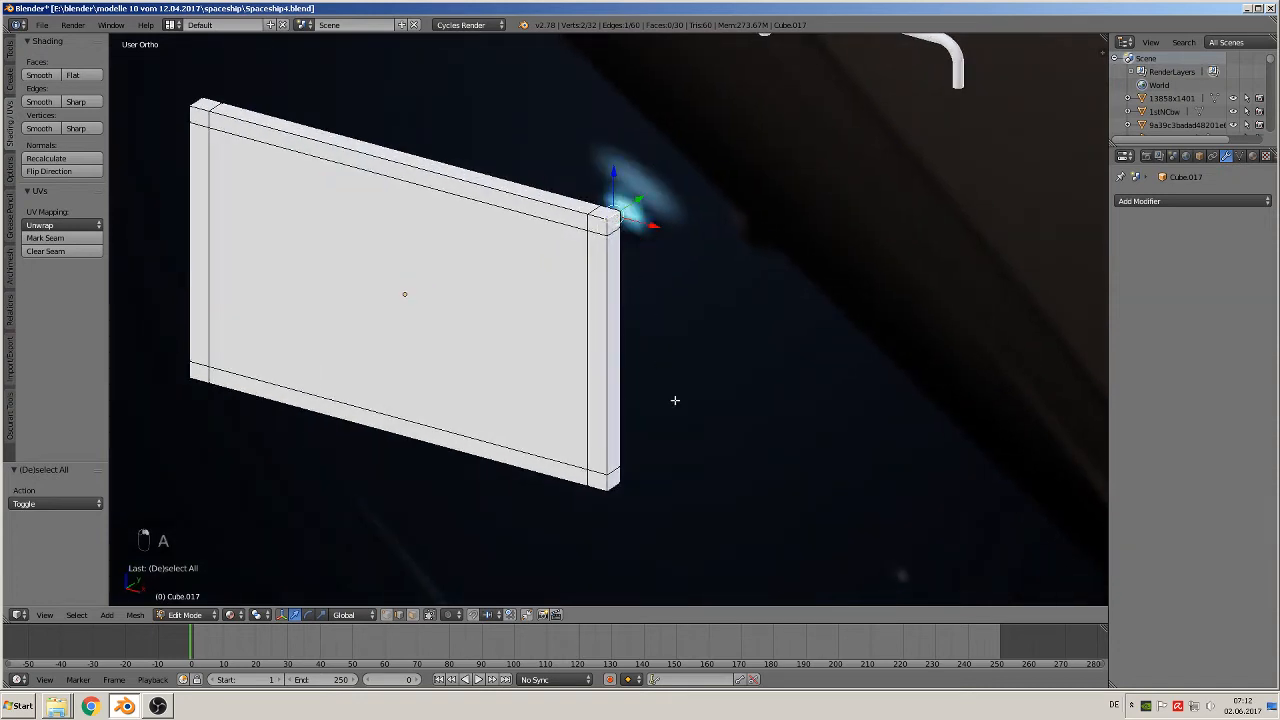
middle_click_drag(674, 400, 664, 505)
right_click(613, 508, "shift")
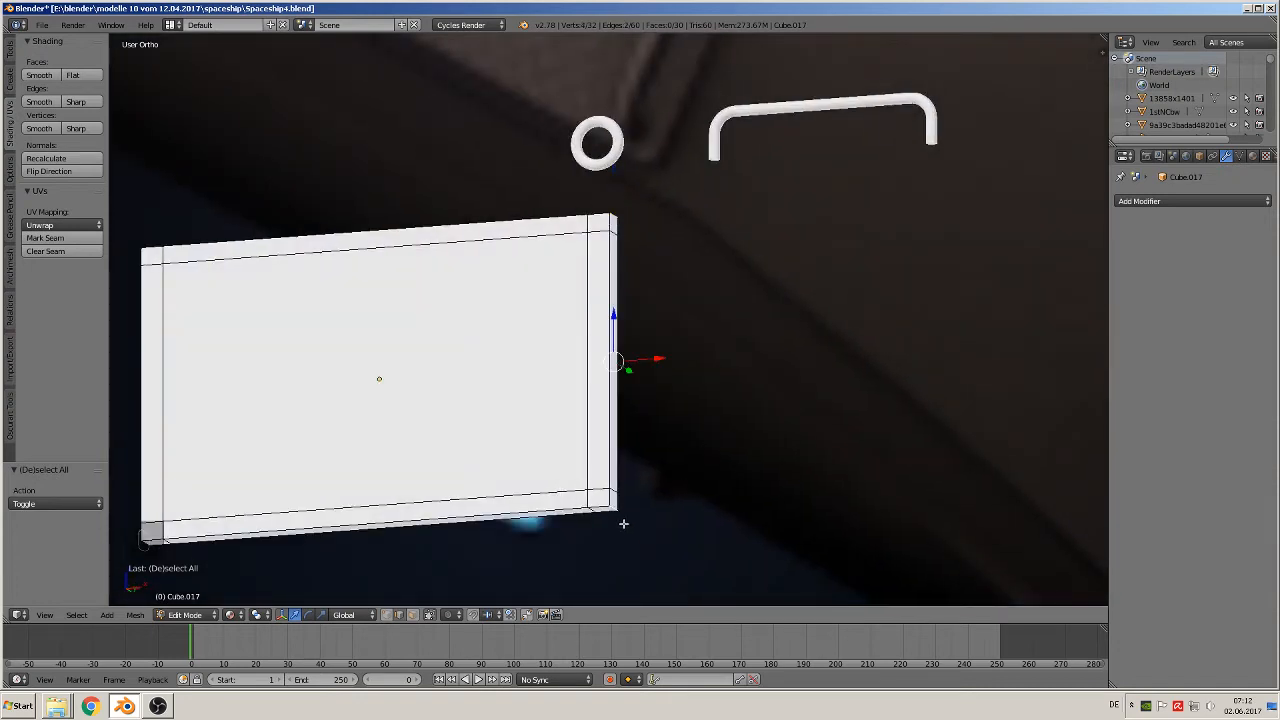
middle_click_drag(571, 515, 642, 556)
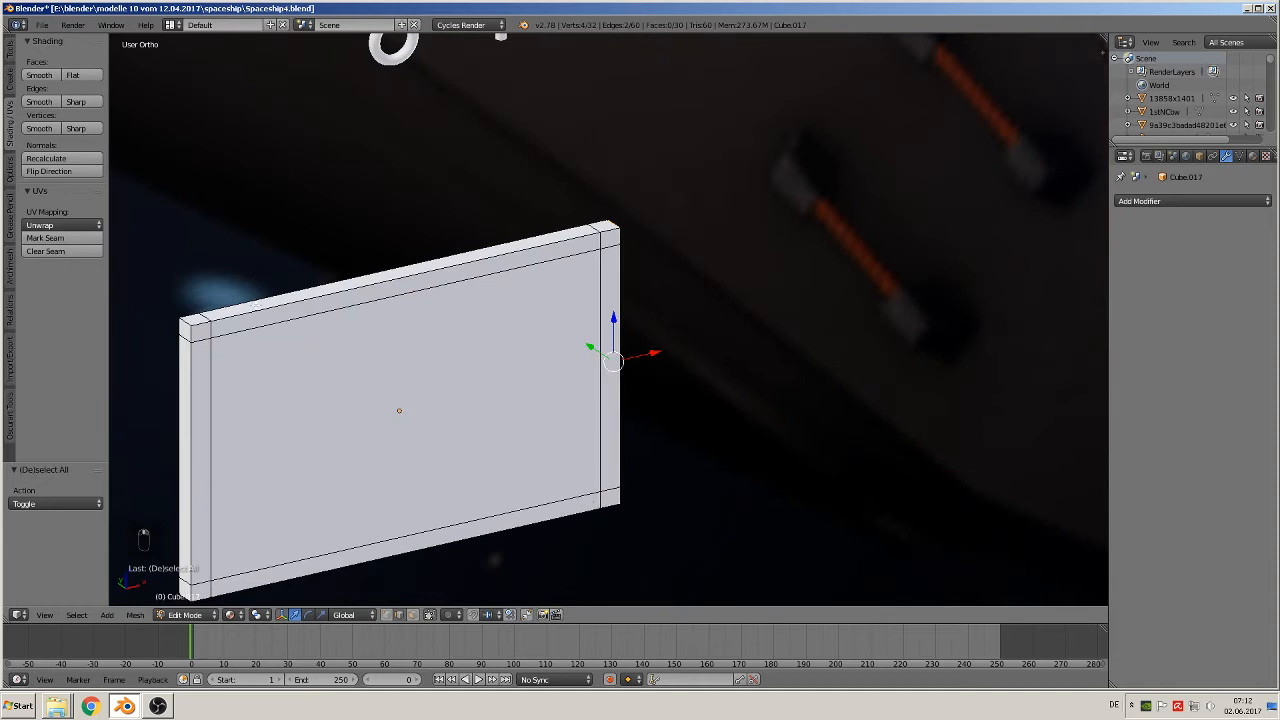
right_click(180, 320, "shift")
middle_click_drag(180, 320, 466, 418, "shift")
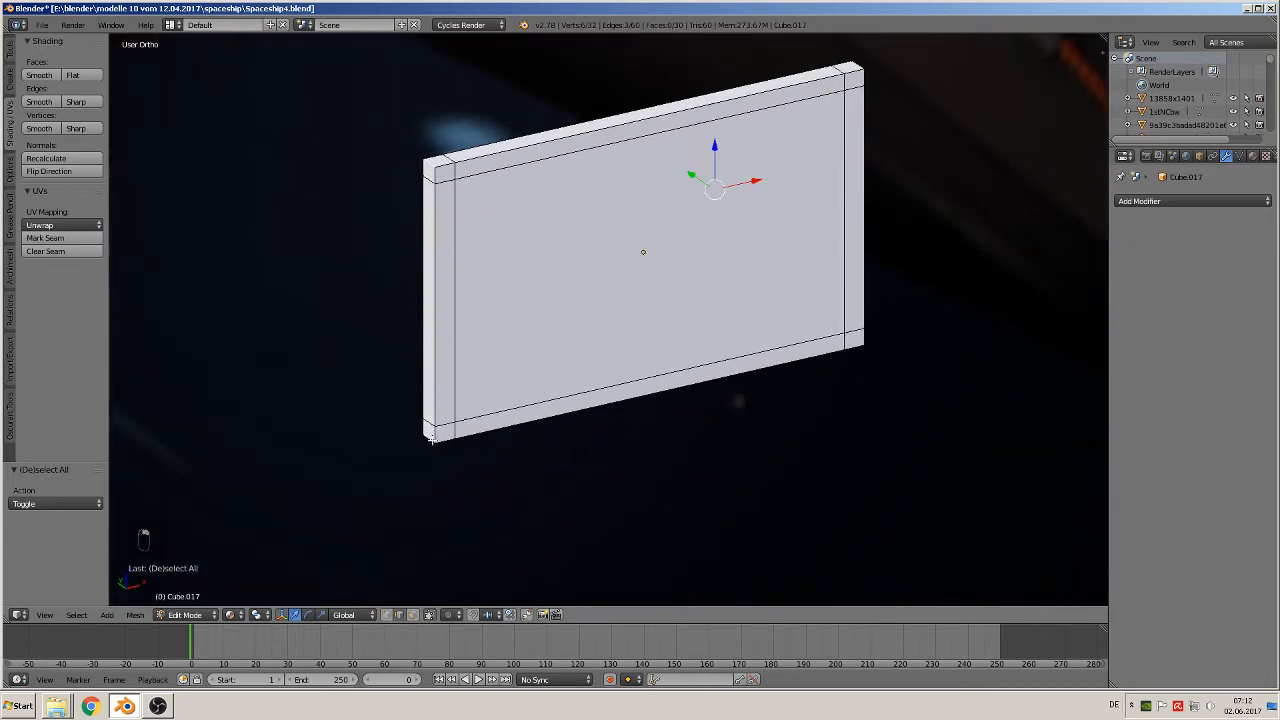
right_click(431, 438, "shift")
middle_click_drag(743, 420, 590, 408)
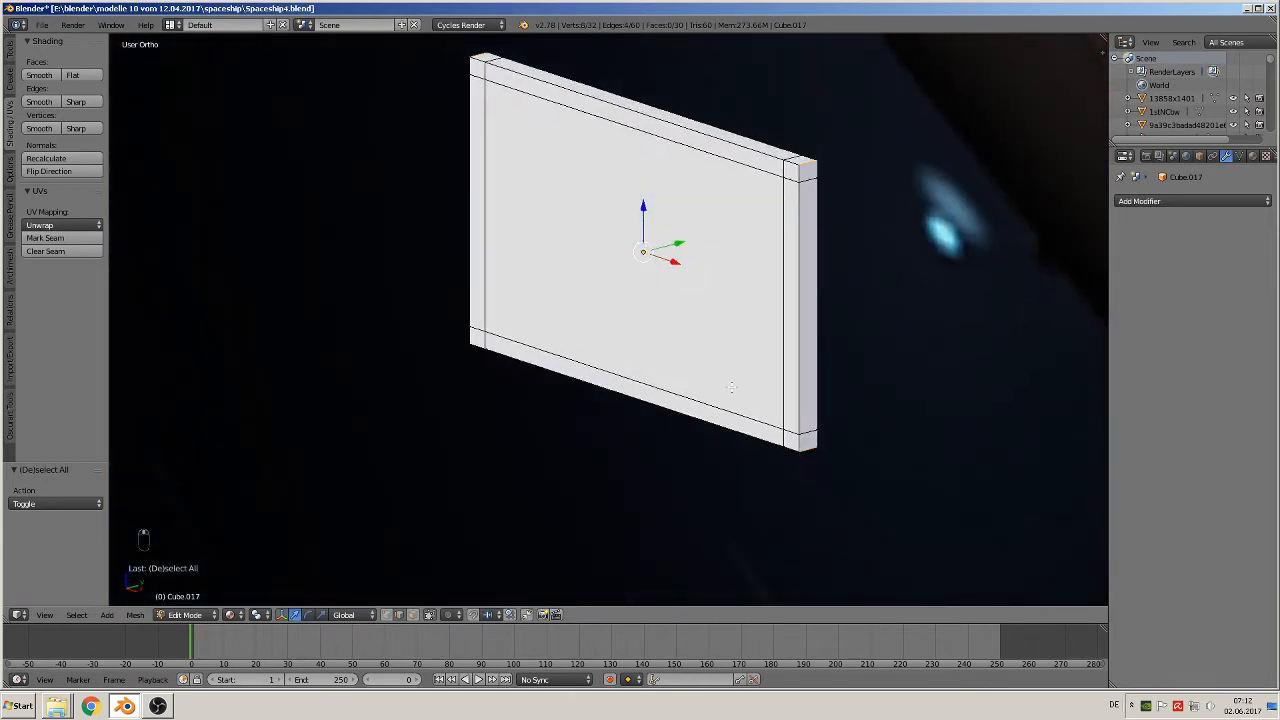
Bevel the four corner edges by about 0.118 with 4 segments to round the plate, and return to Object Mode
middle_click_drag(822, 272, 686, 368, "shift")
scroll(686, 368, "up", 4)
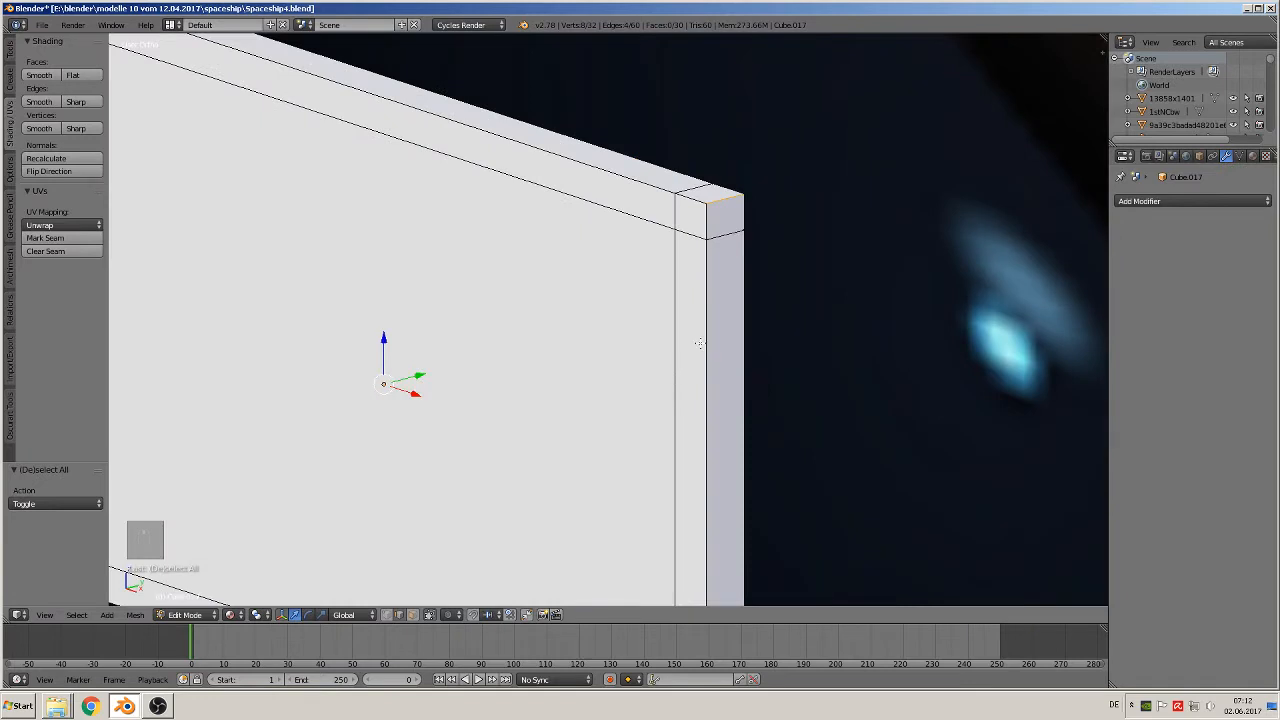
key("ctrl+b")
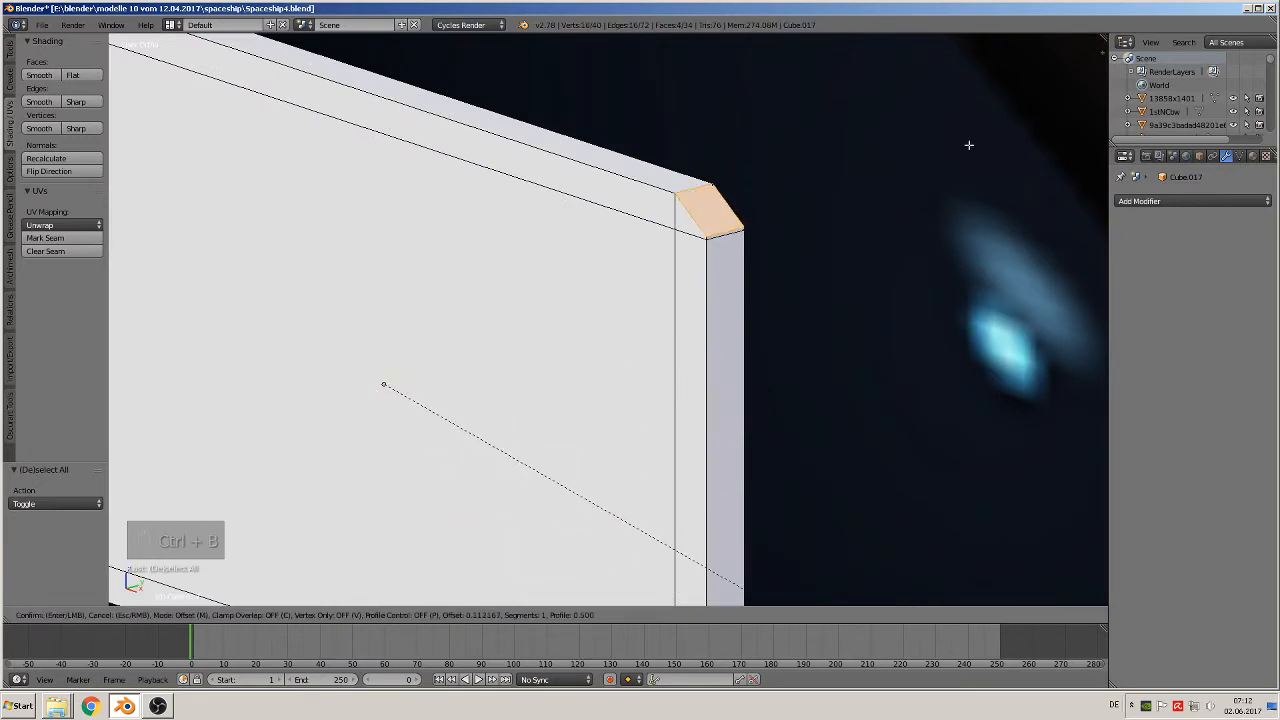
scroll(1008, 335, "up", 1)
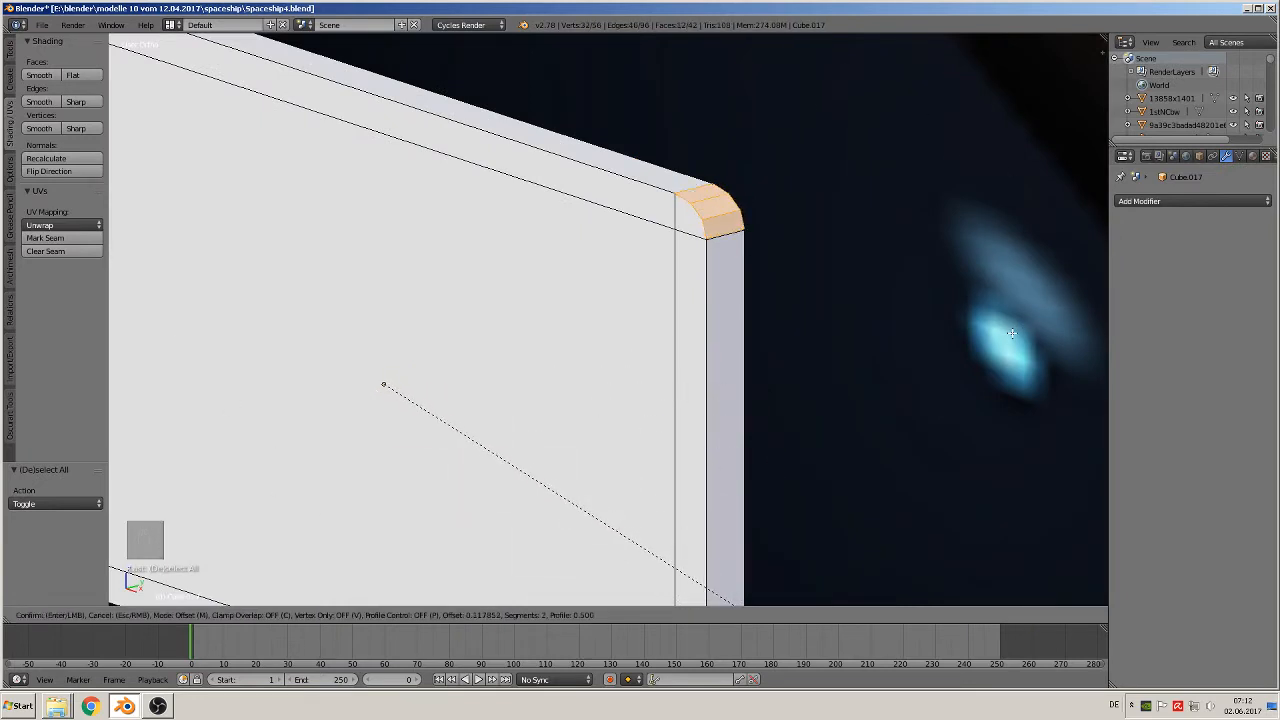
scroll(1012, 335, "up", 2)
left_click(1012, 338)
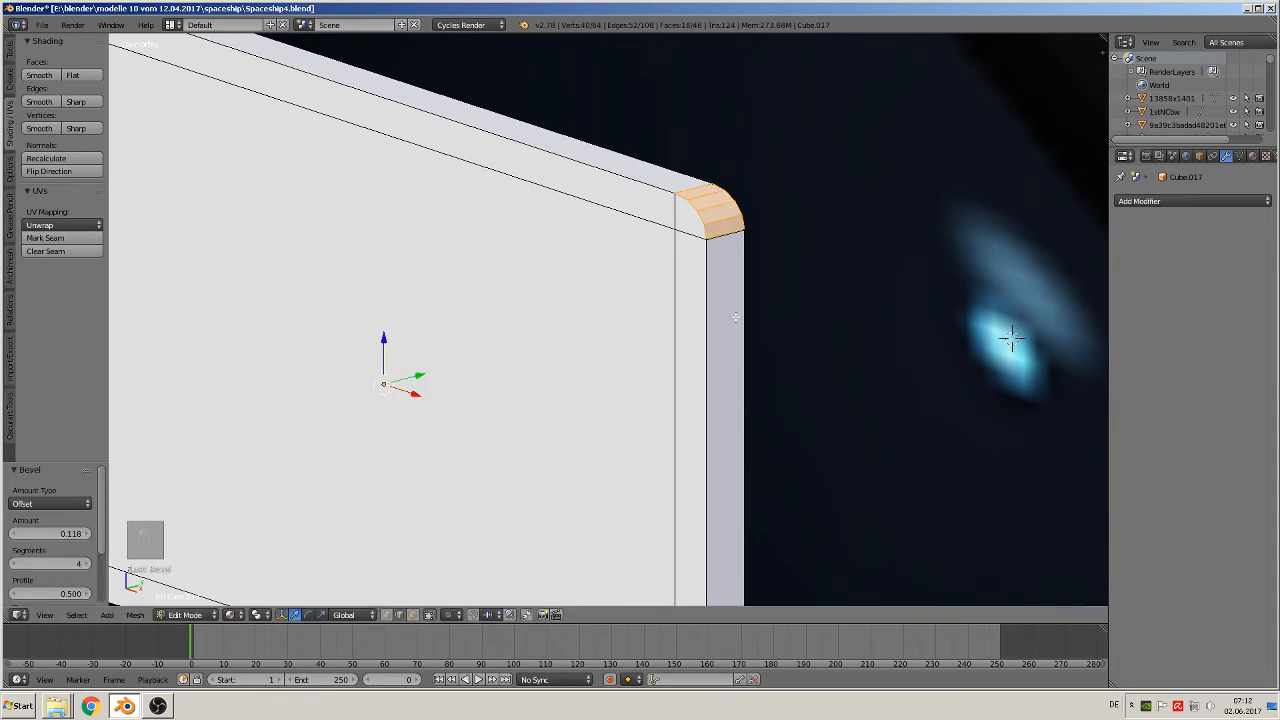
scroll(1008, 335, "down", 10)
key("Tab")
middle_click_drag(644, 333, 716, 308)
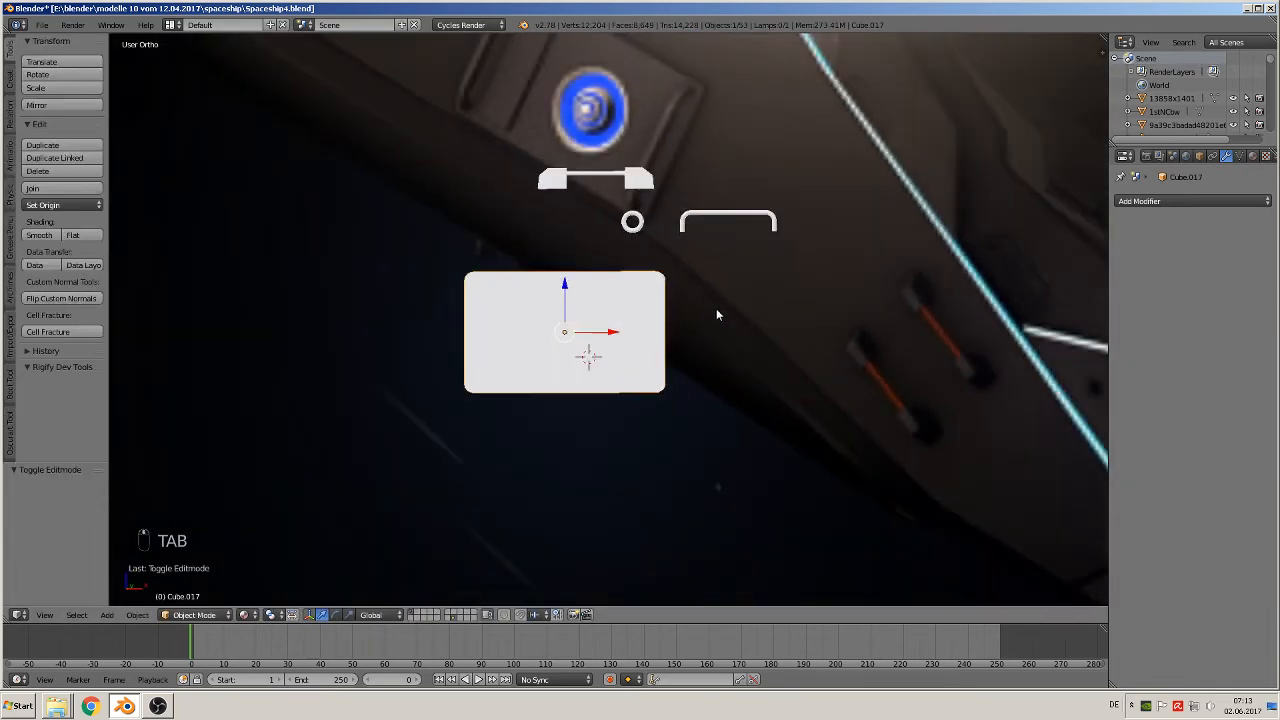
scroll(716, 308, "up", 4)
key("Tab")
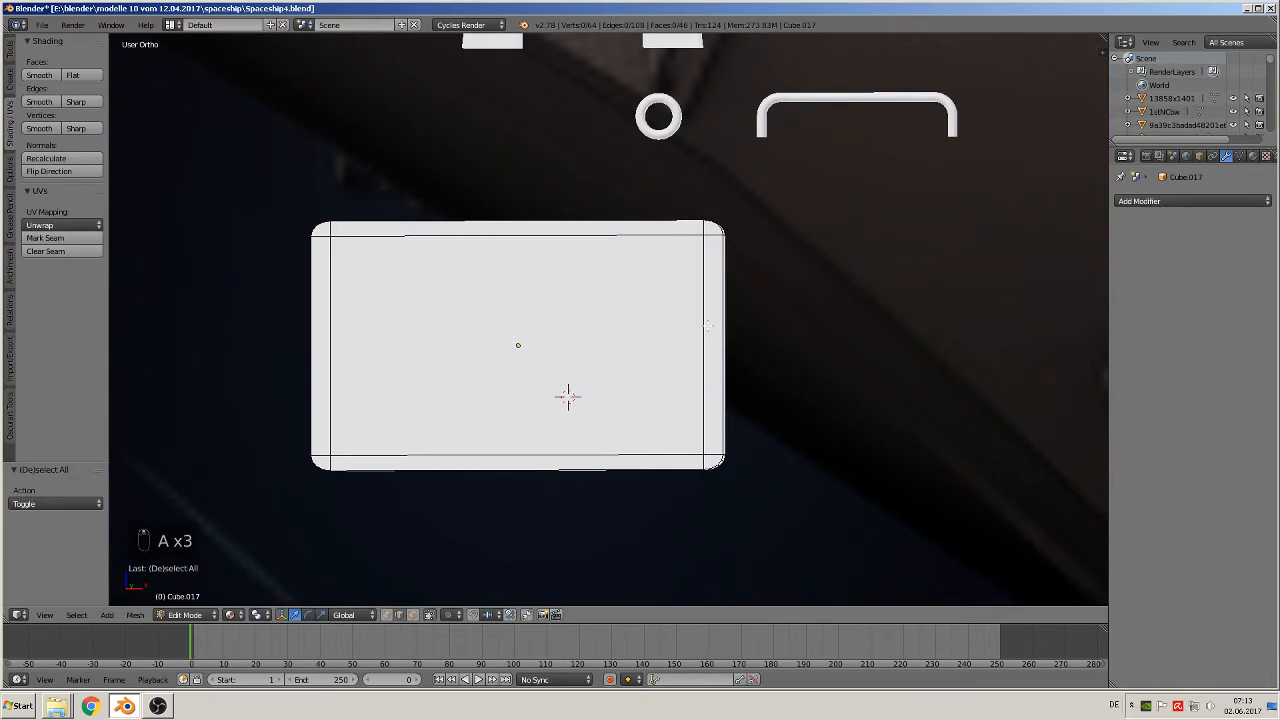
scroll(707, 325, "up", 1)
middle_click_drag(707, 325, 694, 305)
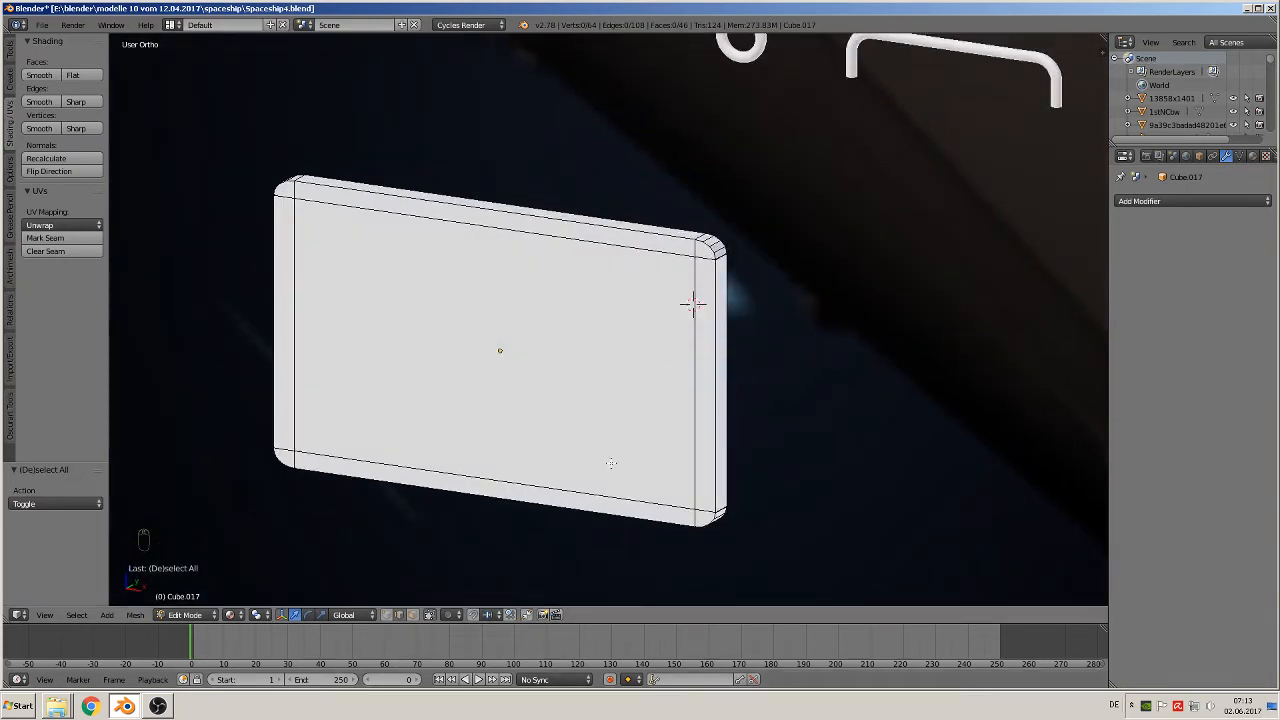
scroll(610, 462, "down", 3)
key("Tab")
scroll(610, 460, "down", 3)
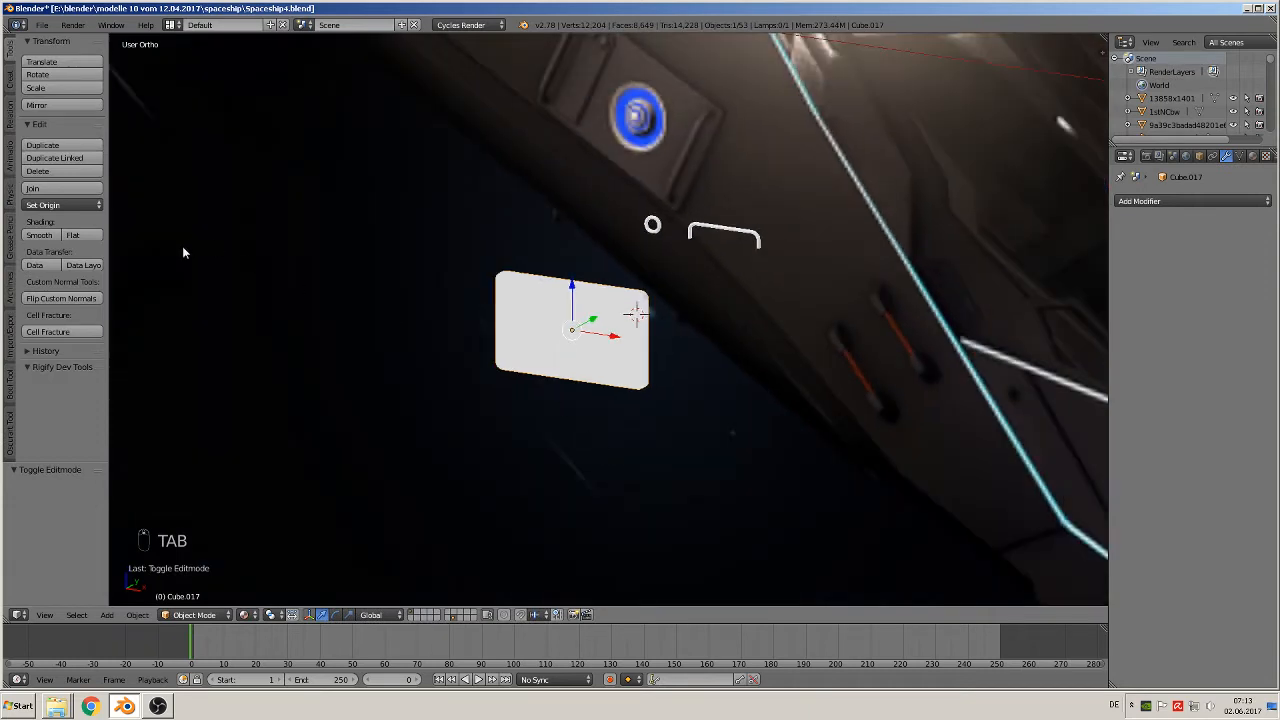
scroll(486, 366, "up", 6)
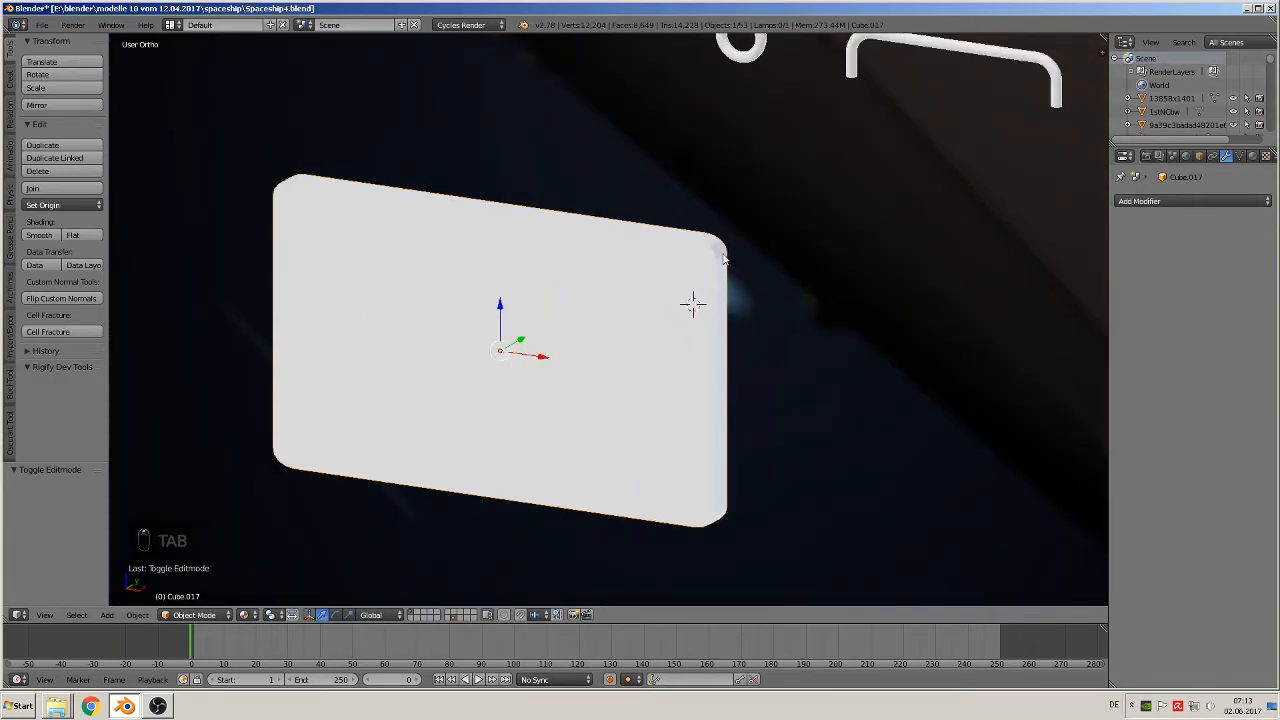
Select only the small rounded corner faces on the plate's rim, excluding the flat side faces, and shade them smooth
key("Tab")
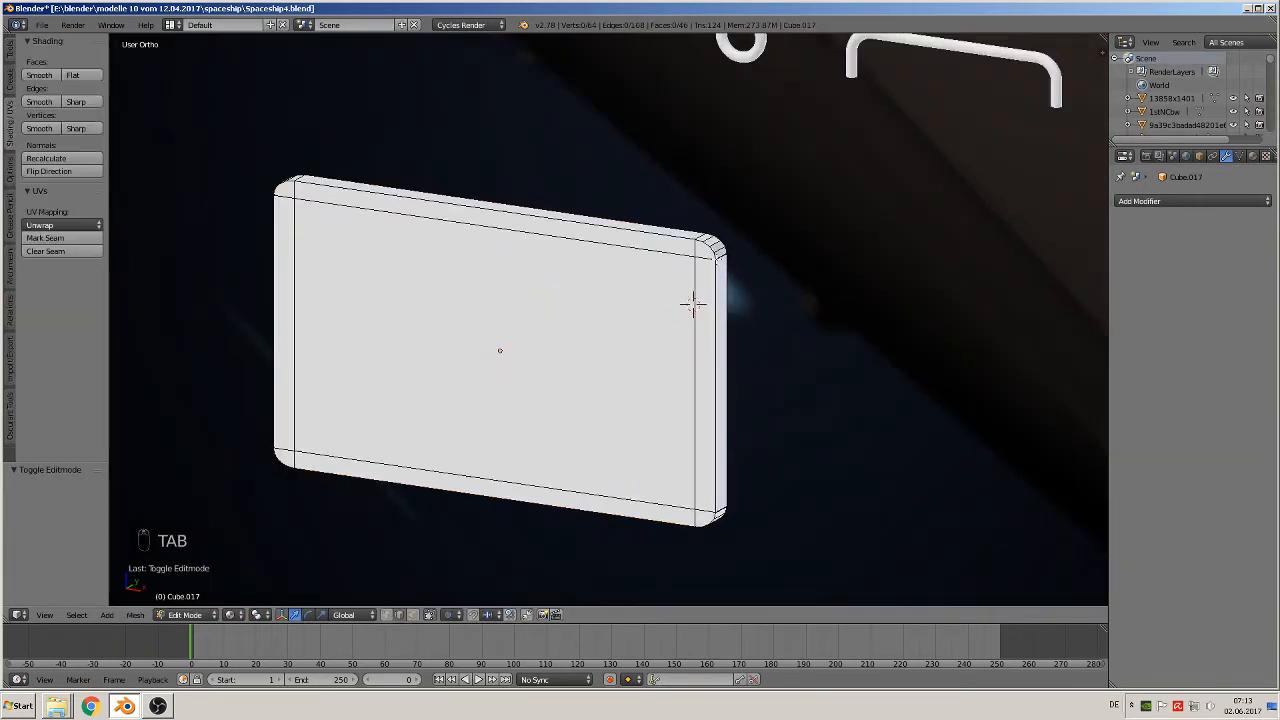
left_click(412, 615)
scroll(755, 285, "up", 2)
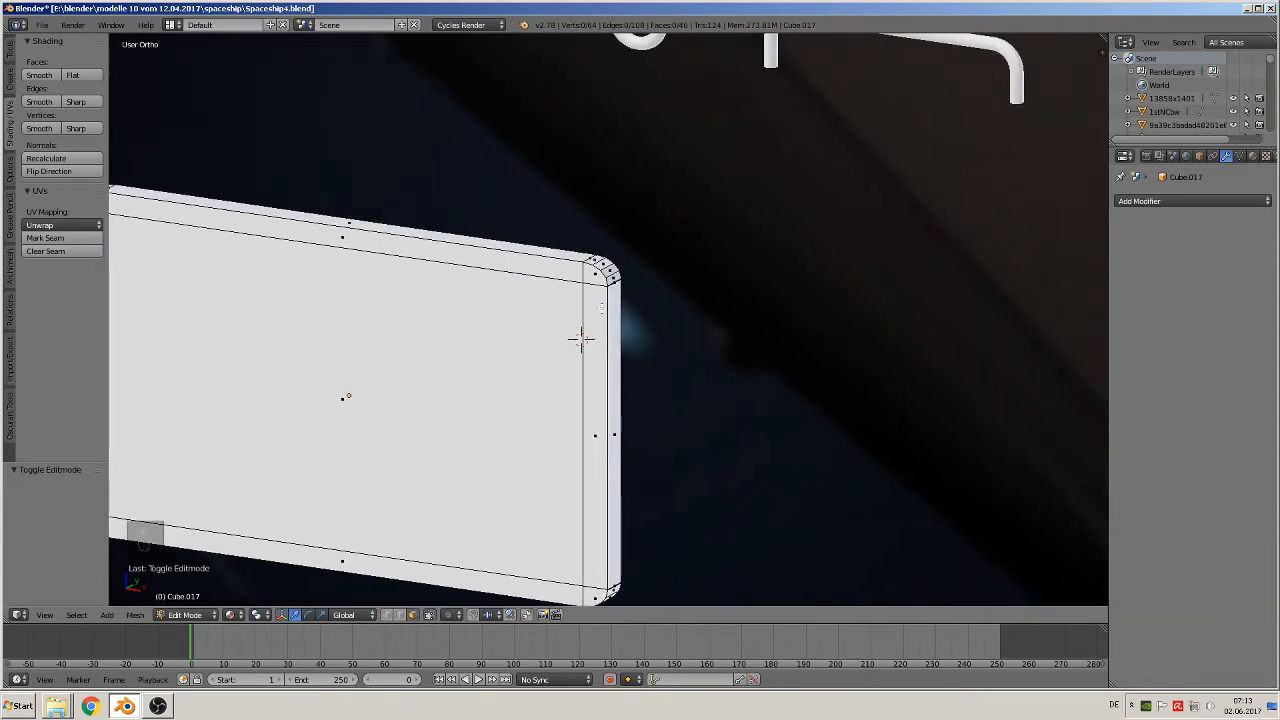
right_click(581, 339, "alt")
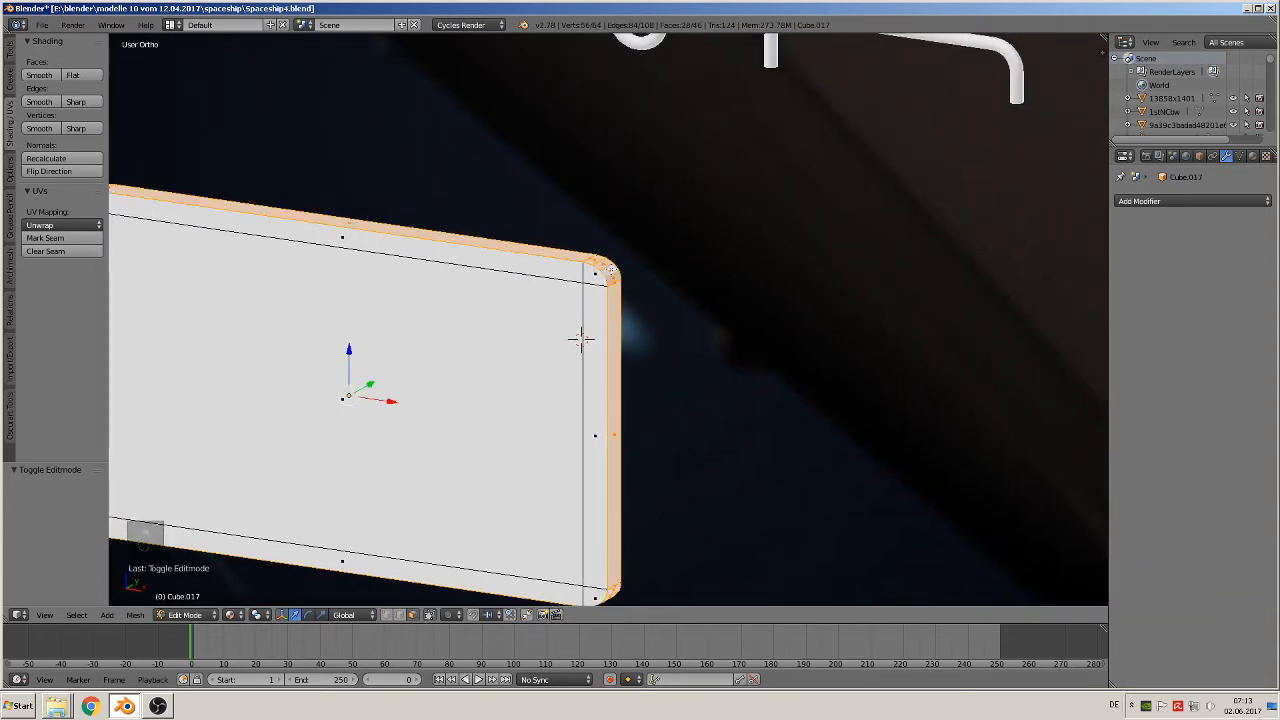
right_click(618, 350, "shift")
right_click(492, 240, "shift")
middle_click_drag(466, 464, 515, 384)
right_click(420, 517, "shift")
middle_click_drag(420, 517, 295, 429)
right_click(131, 327, "shift")
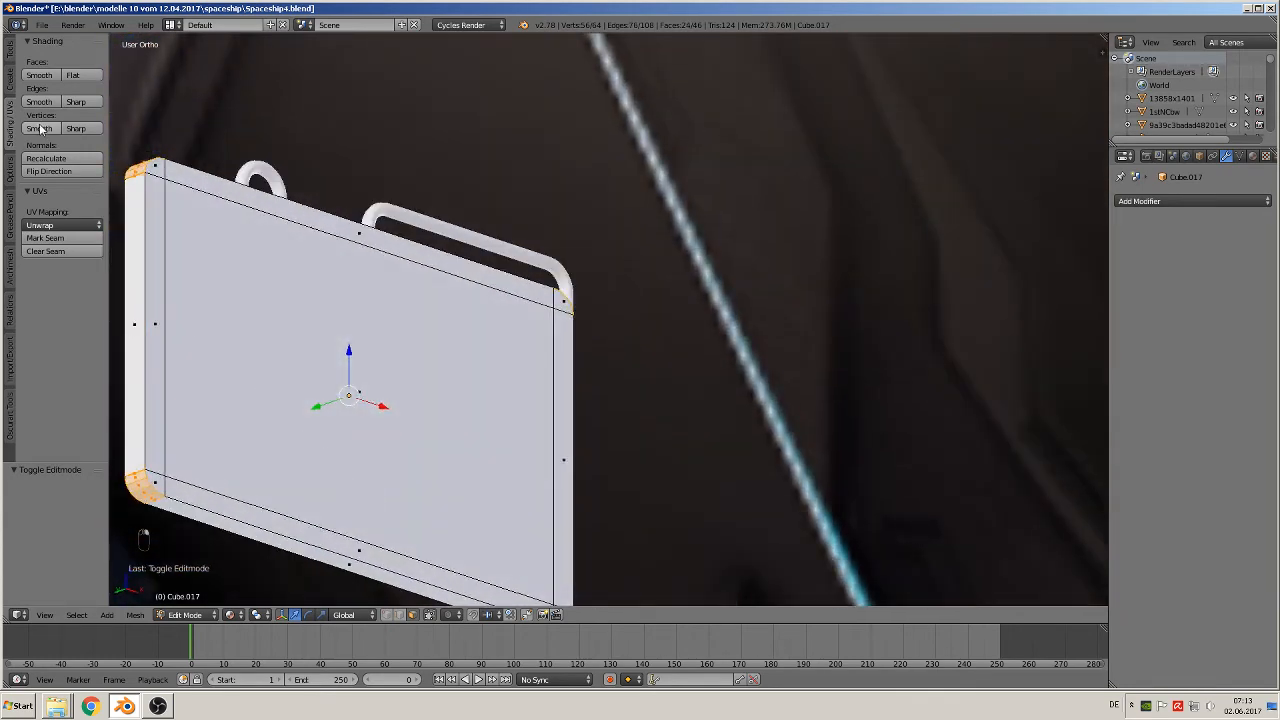
left_click(73, 76)
left_click(39, 75)
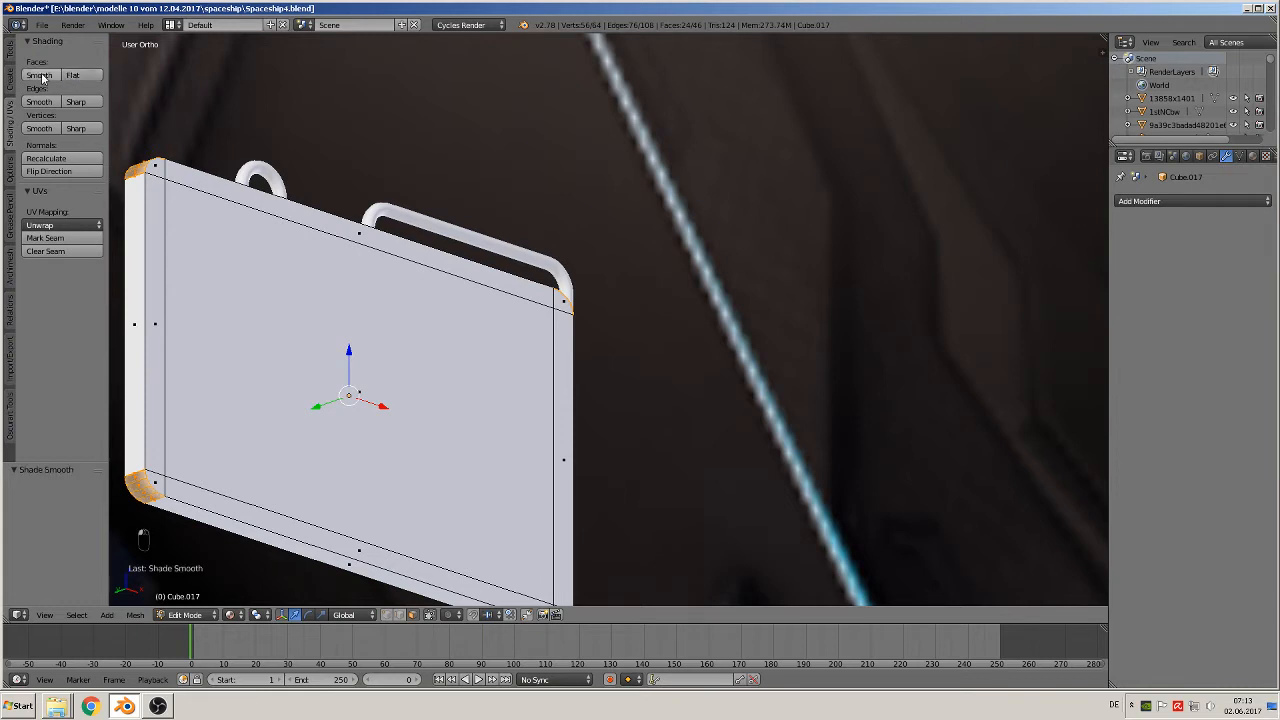
Add two edge loops around the plate's rim, one slid close to each of its outer edges
middle_click_drag(394, 385, 653, 281, "shift")
scroll(480, 371, "up", 2)
middle_click_drag(325, 415, 431, 381, "shift")
scroll(429, 396, "up", 2)
scroll(394, 407, "down", 1)
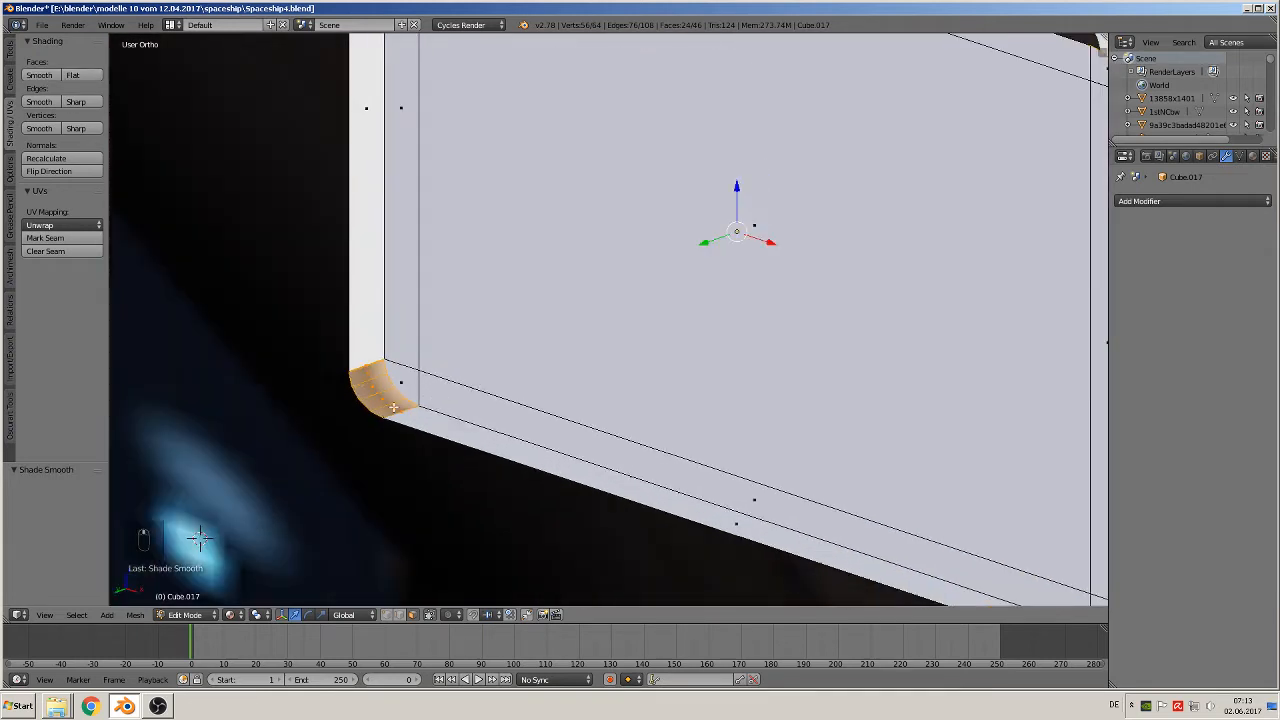
key("ctrl+r")
left_click(367, 402)
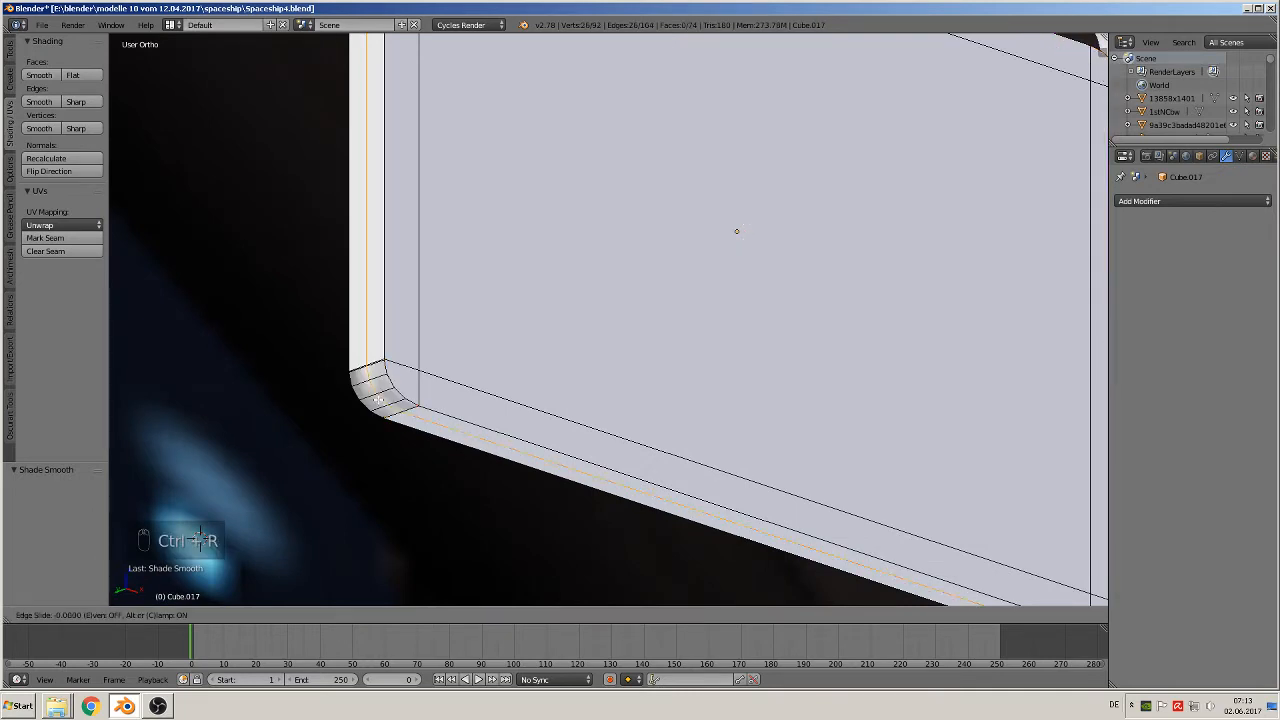
left_click(366, 402)
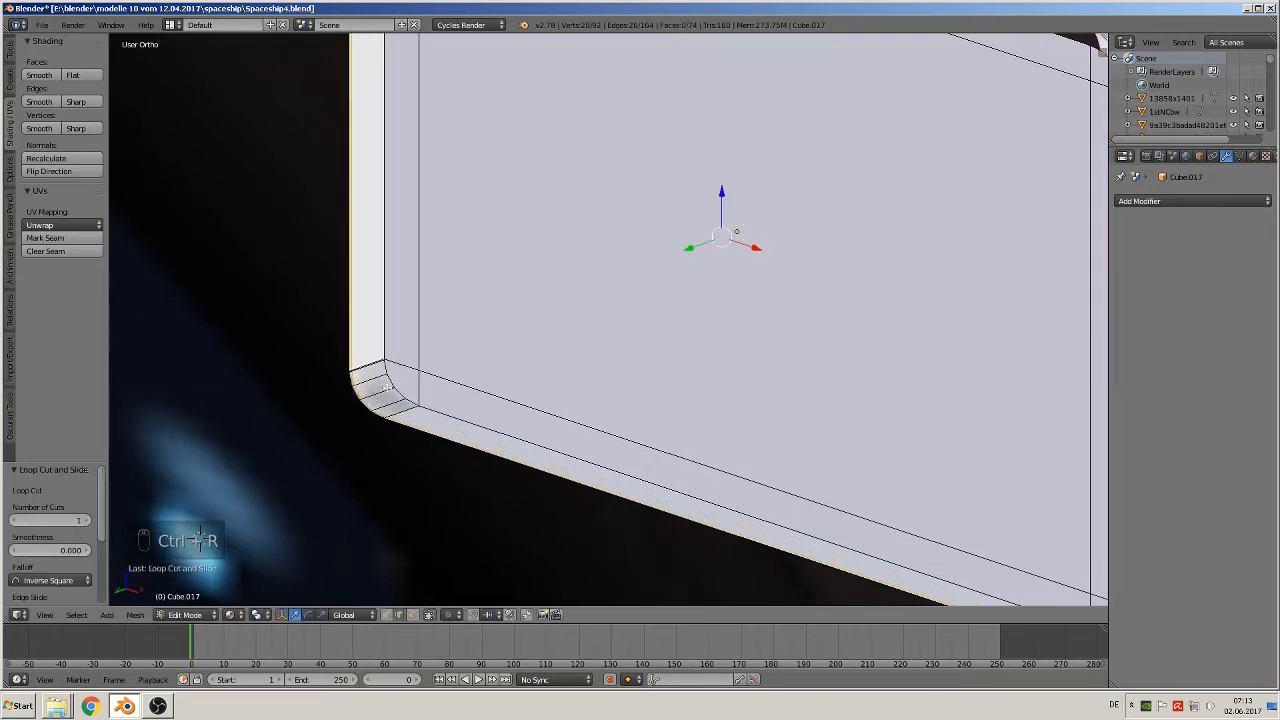
key("ctrl+r")
left_click(381, 381)
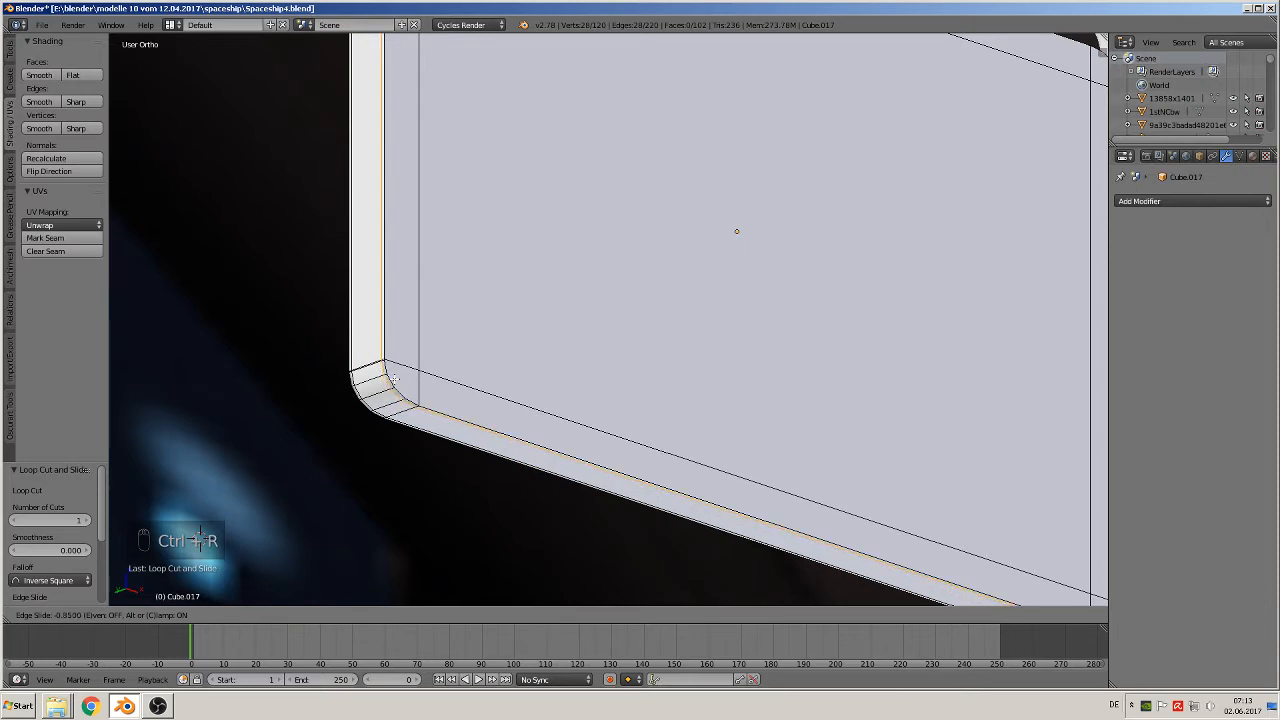
left_click(395, 377)
scroll(405, 399, "down", 5)
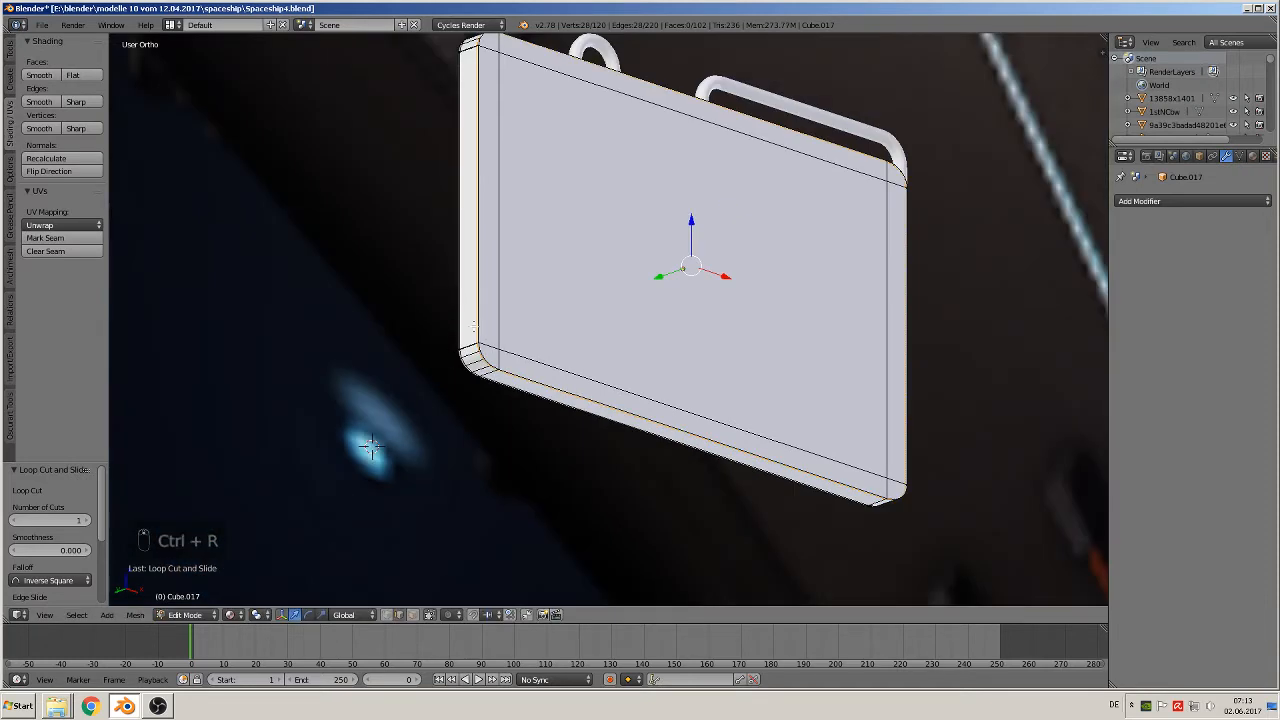
key("Tab")
middle_click_drag(643, 374, 597, 417)
scroll(596, 410, "down", 5)
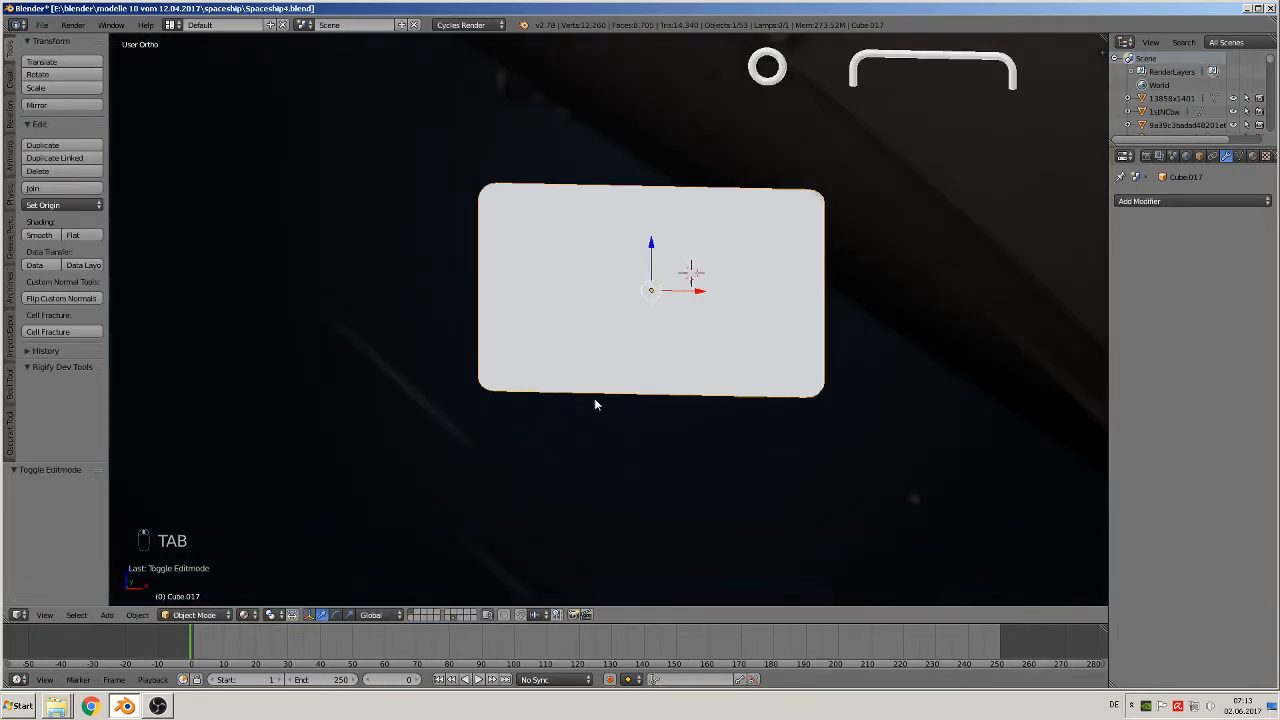
In front view, duplicate the rounded plate and move the copy along the X axis to the left of the original
scroll(686, 321, "up", 1)
key("KP_1")
scroll(740, 302, "down", 3)
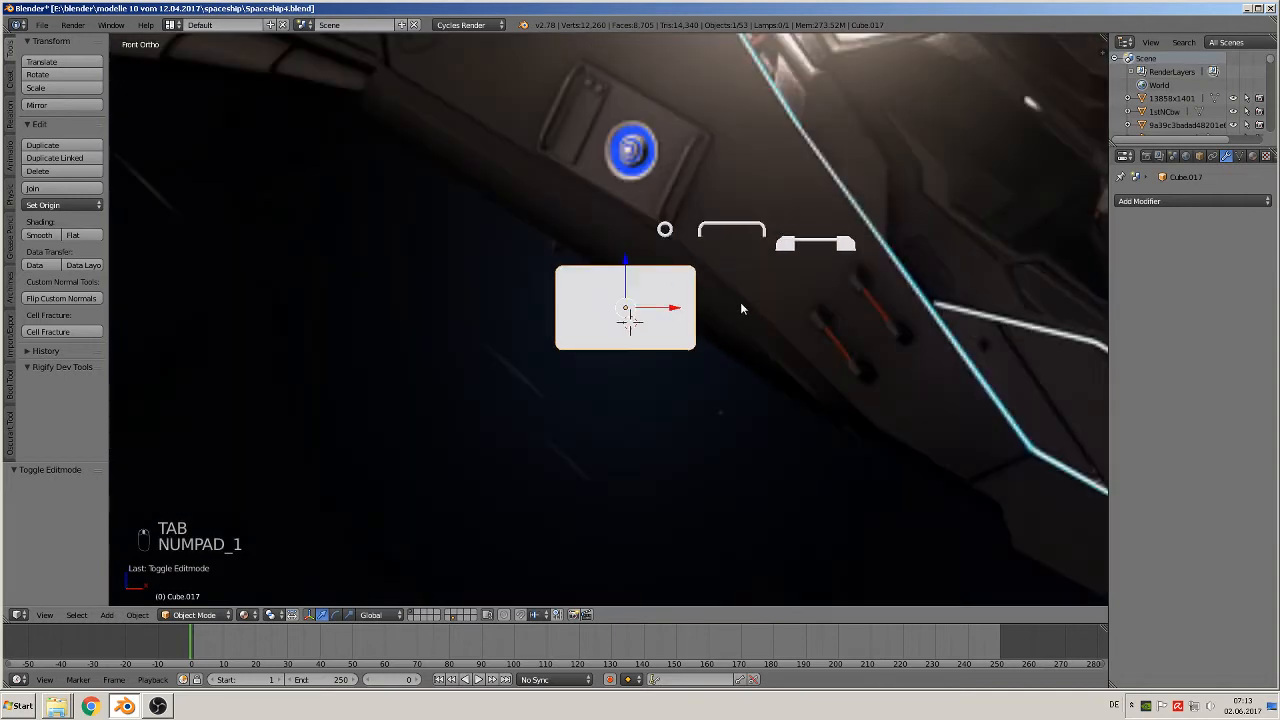
scroll(719, 324, "up", 2)
scroll(650, 311, "down", 1)
middle_click_drag(588, 305, 538, 371, "shift")
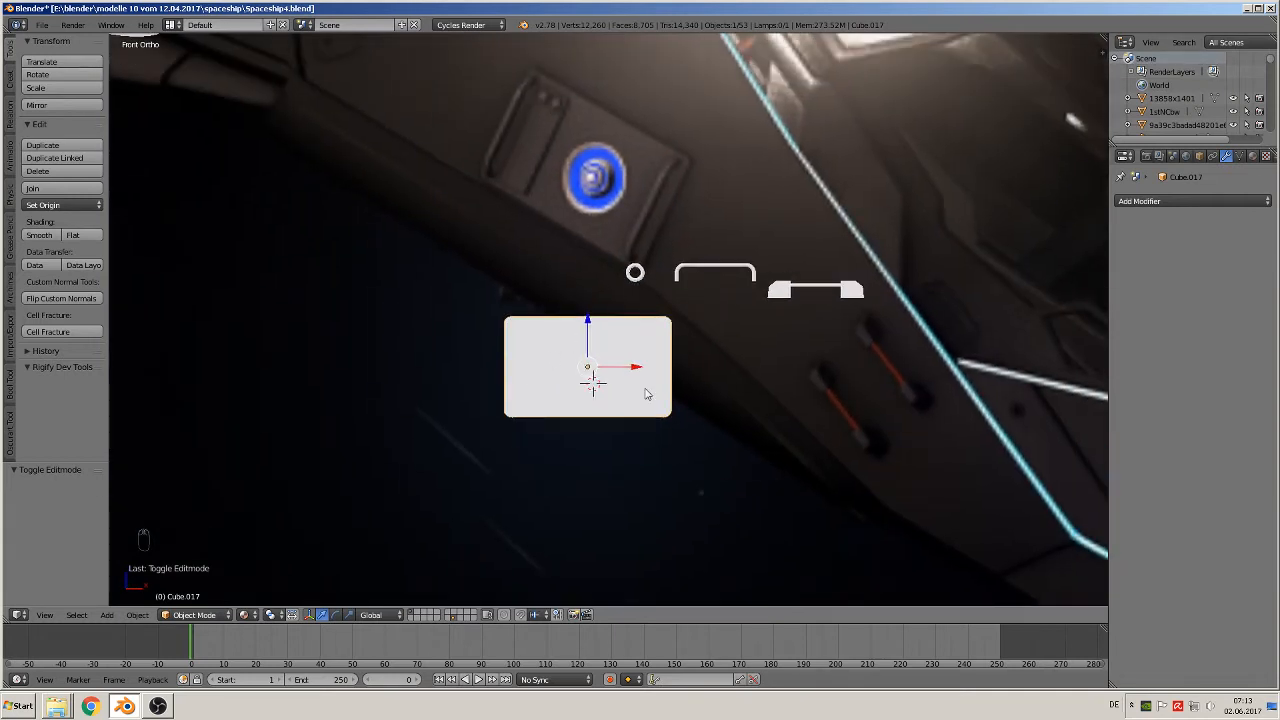
key("shift+d")
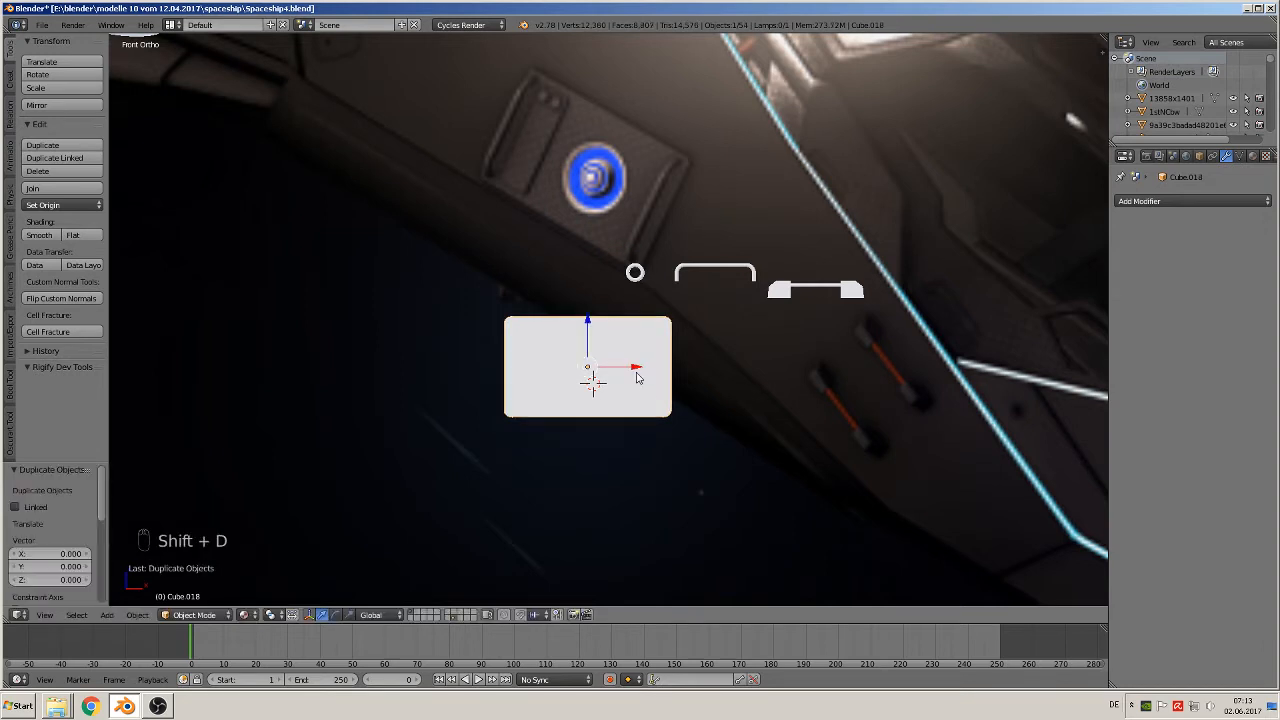
key("x")
left_click(369, 366)
middle_click_drag(369, 366, 530, 349, "shift")
Scale the duplicated plate down slightly so it is smaller than the original
key("Tab")
key("backslash")
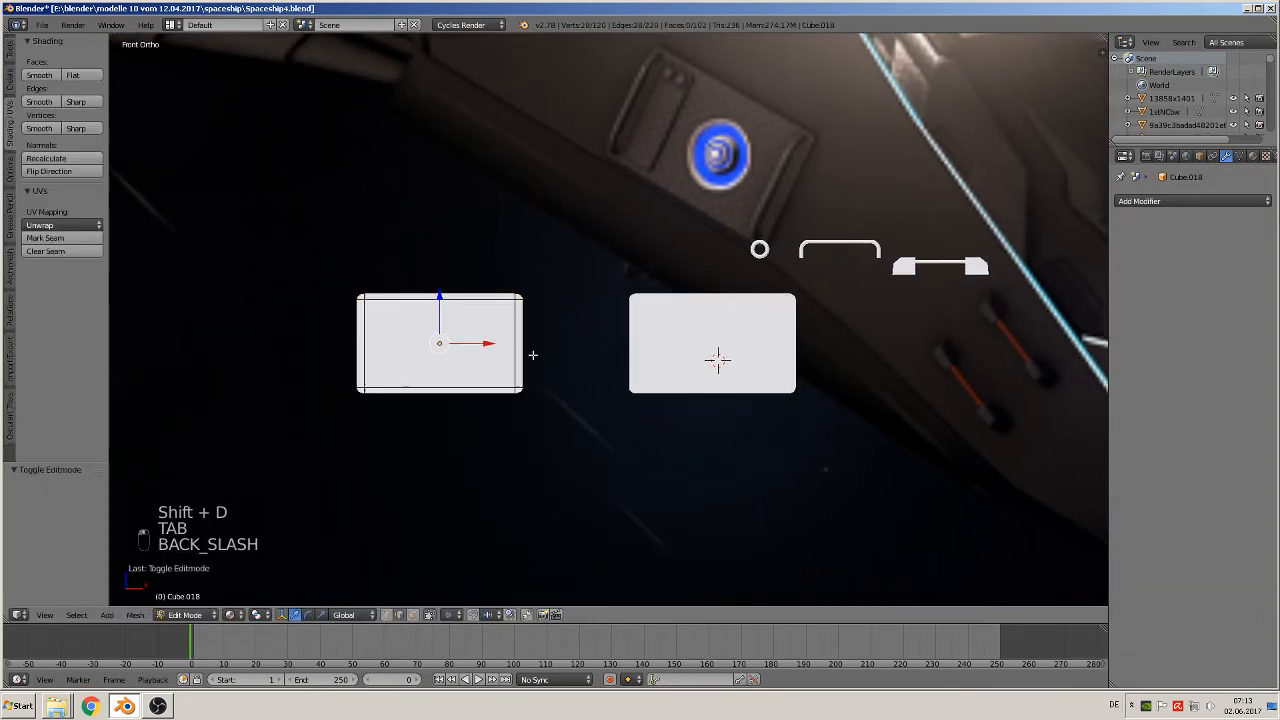
key("Tab")
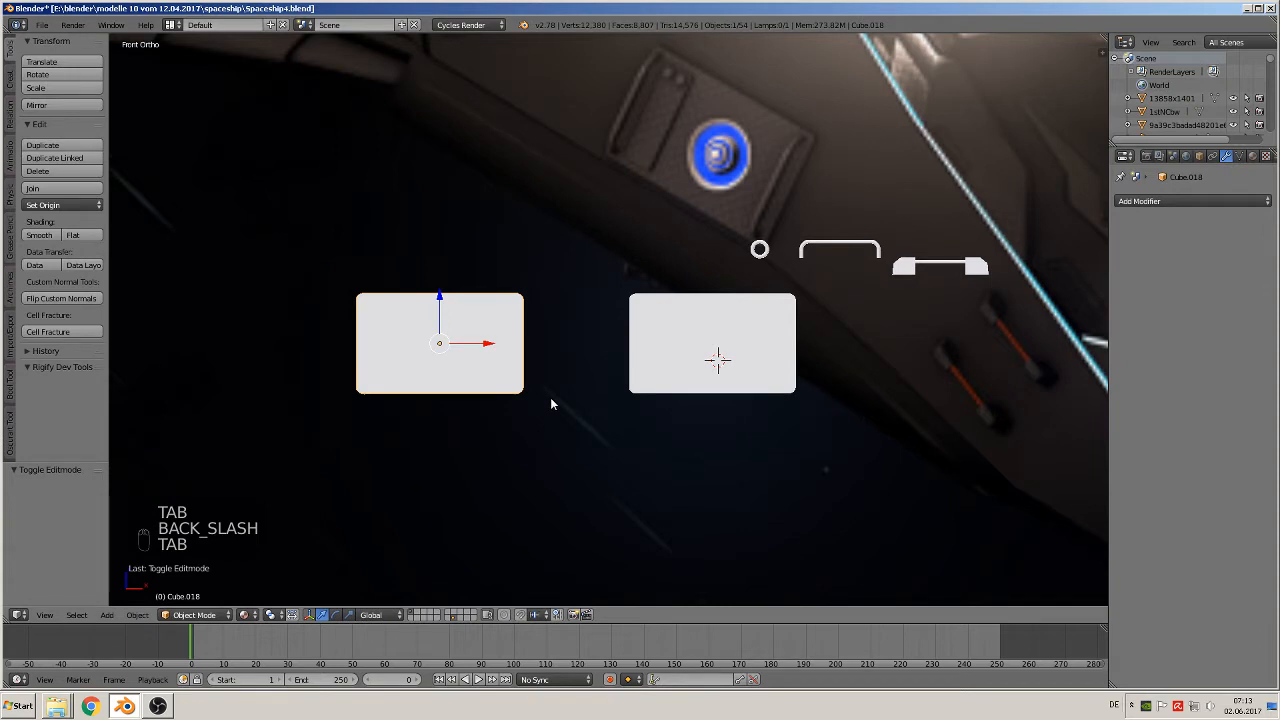
key("s")
left_click(537, 391)
Narrow the duplicate into an upright strip by moving its right-hand end vertices along X toward its left end
key("Tab")
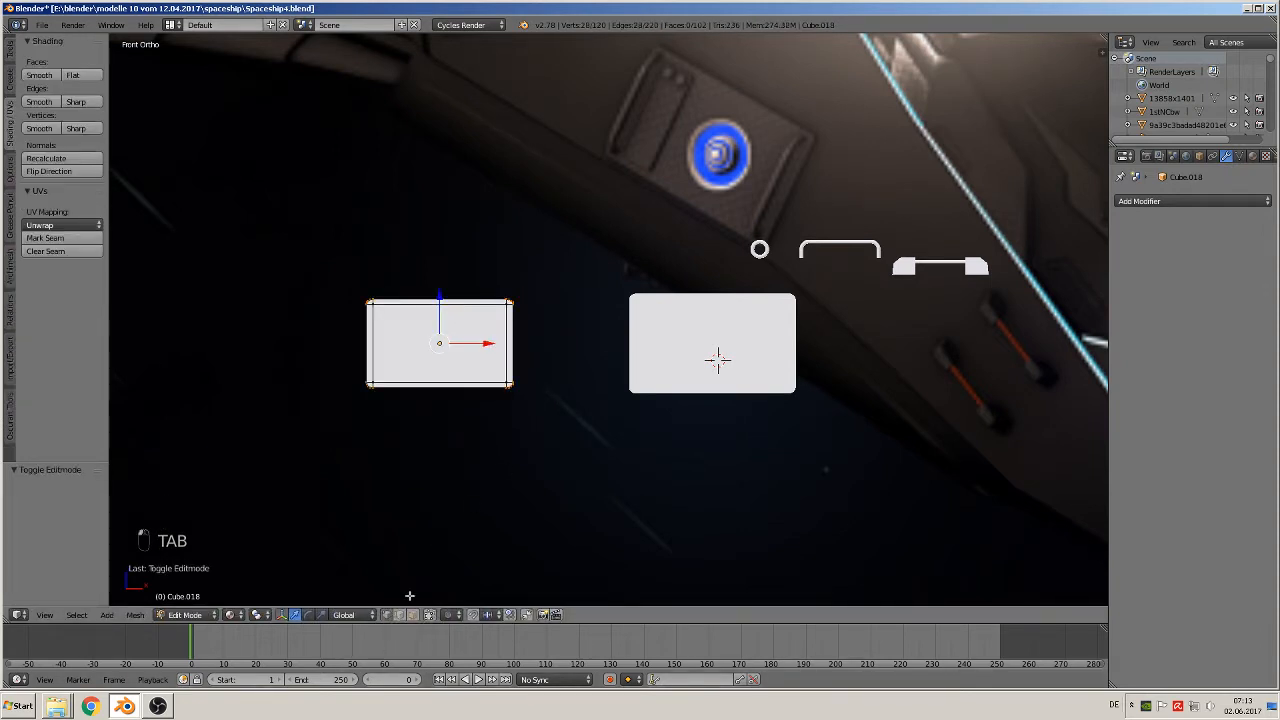
key("a")
key("b")
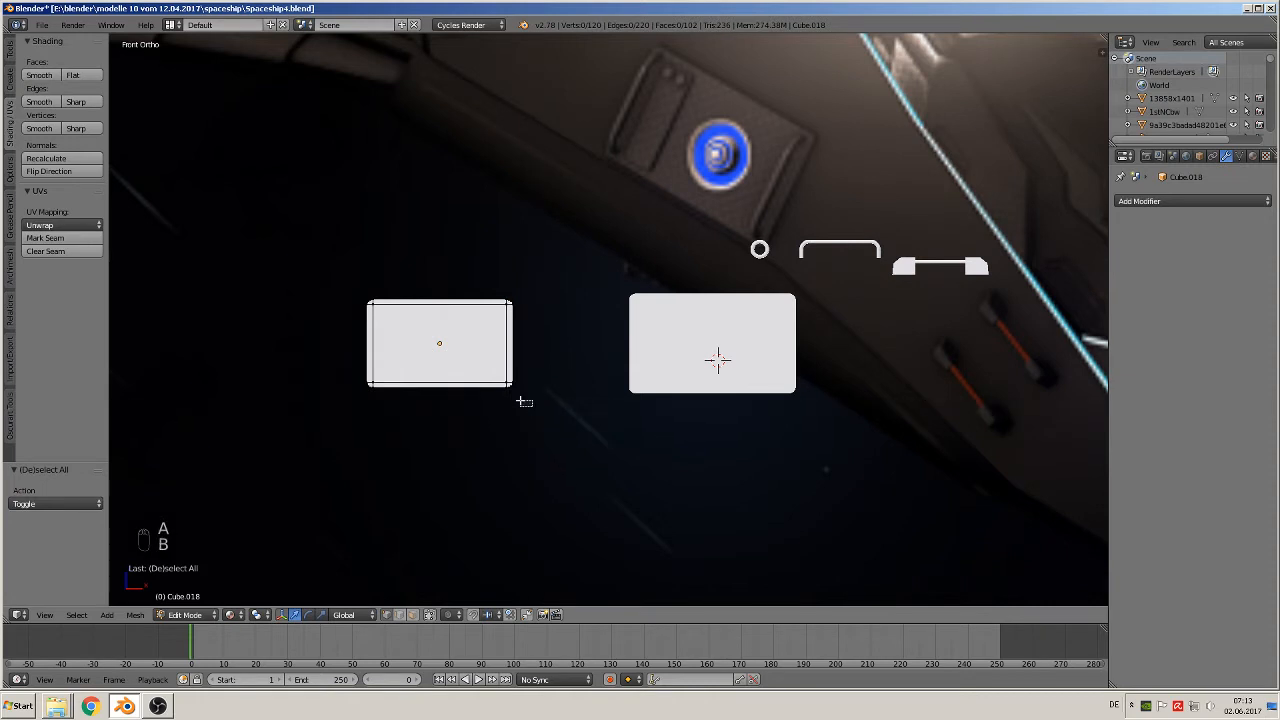
left_click_drag(523, 400, 493, 284)
left_click_drag(554, 343, 447, 353)
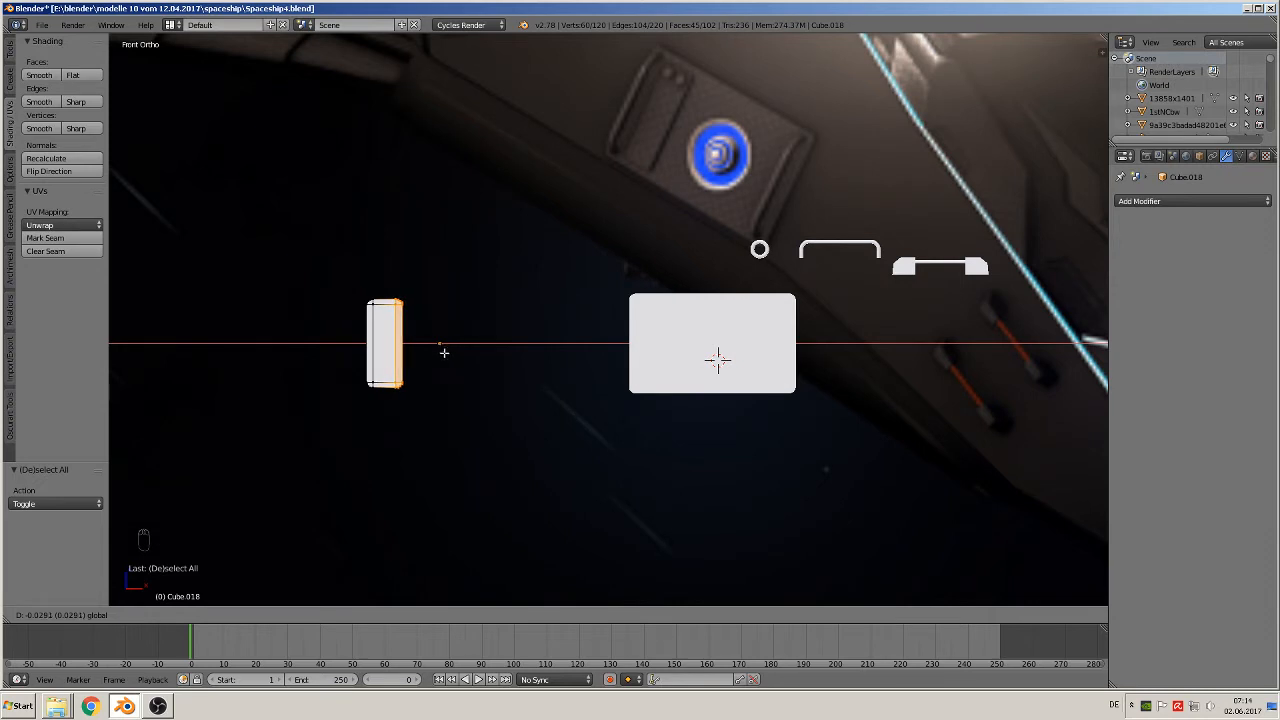
key("Tab")
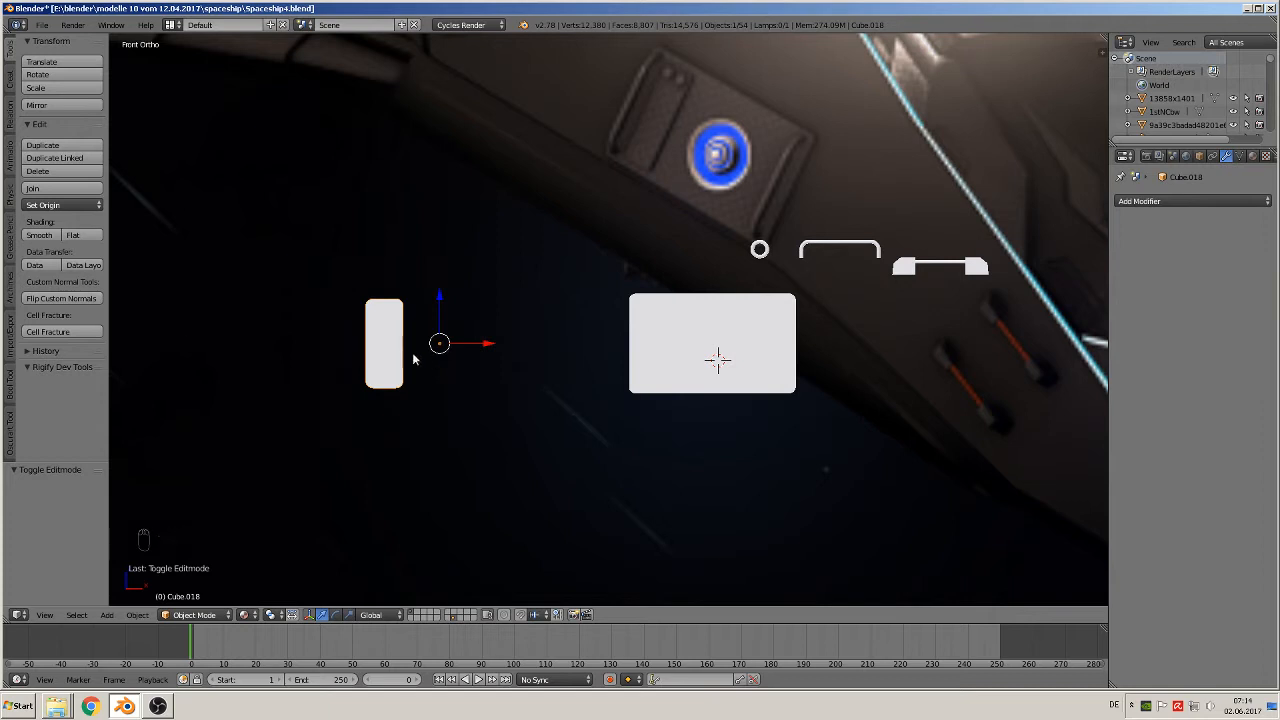
Set the strip's origin to its geometry and move it about 0.074 along X onto the left part of the large plate
left_click(51, 206)
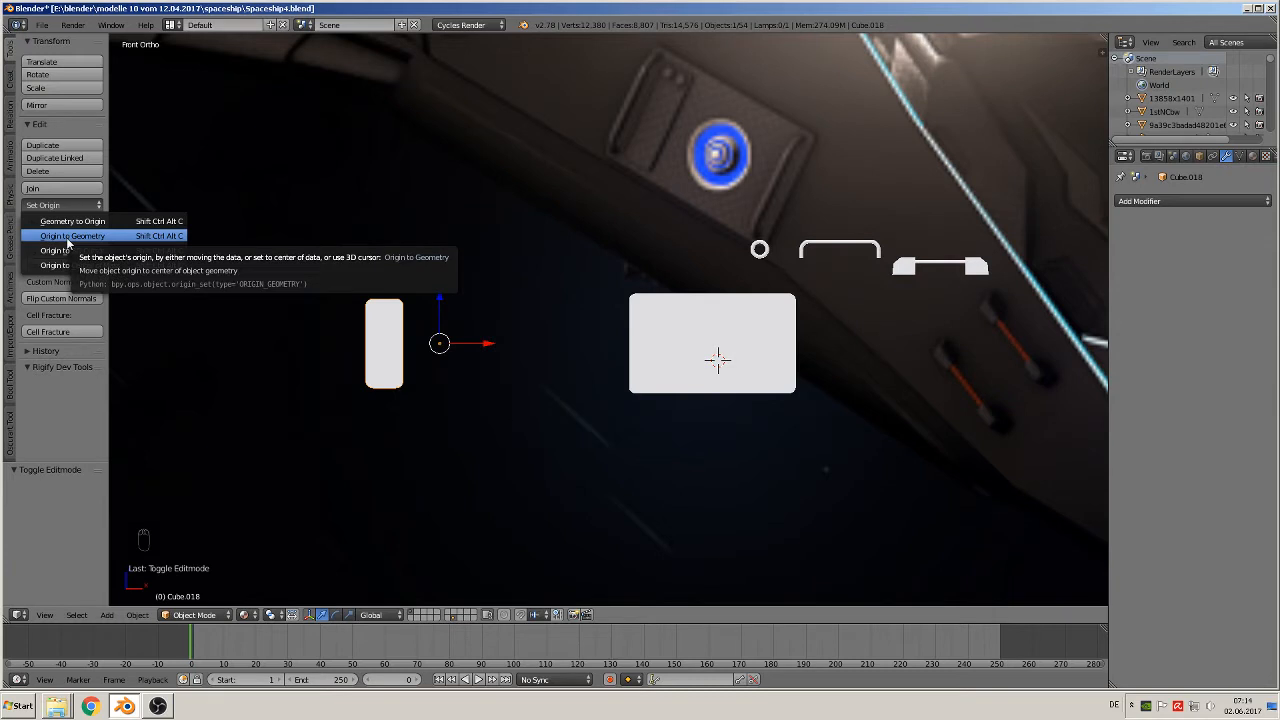
left_click(68, 237)
left_click_drag(432, 352, 708, 360)
Fine-tune the strip's position on the plate by about -0.001 along Y and 0.002 along X
middle_click_drag(708, 360, 580, 430)
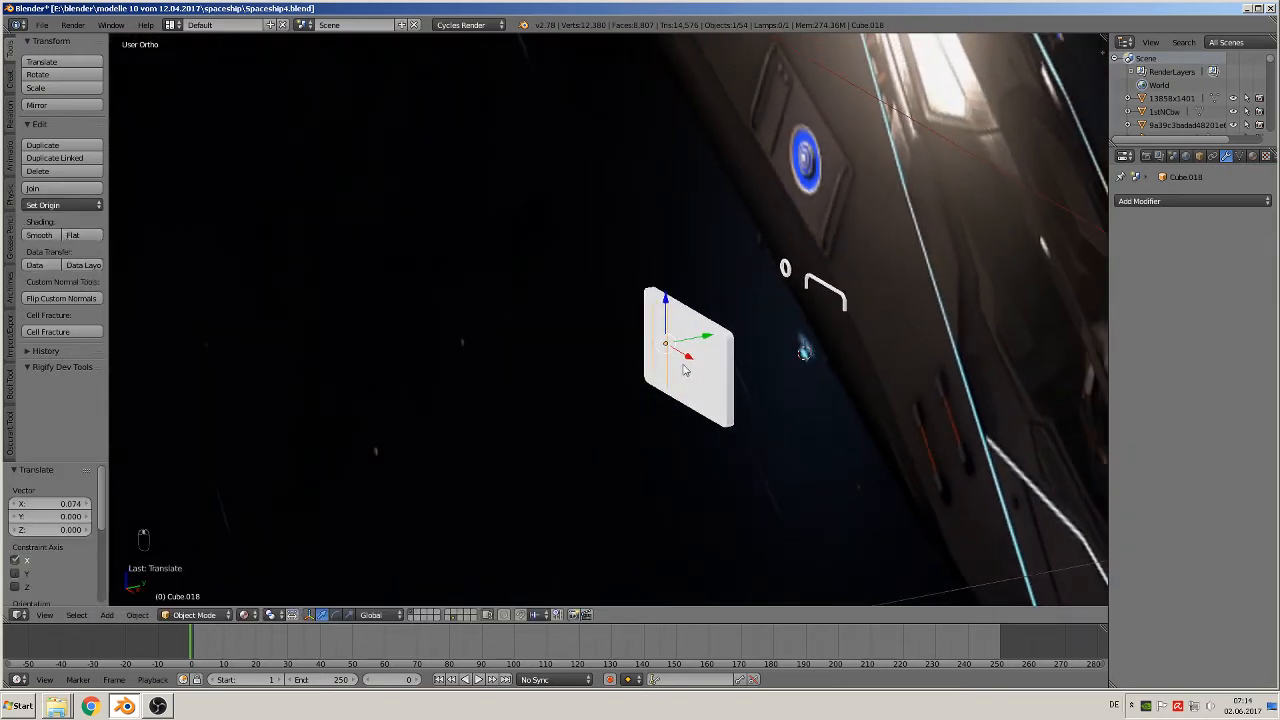
left_click_drag(706, 339, 697, 345)
middle_click_drag(697, 345, 808, 346)
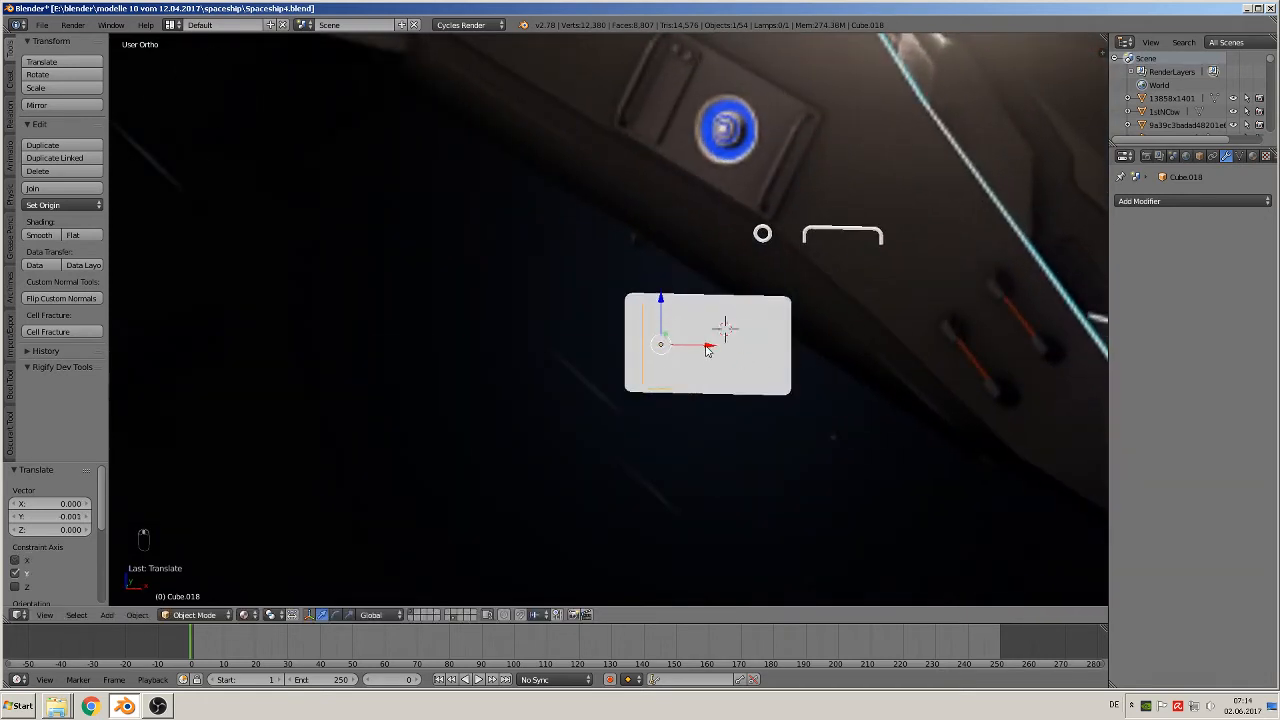
left_click_drag(707, 349, 718, 346)
Deselect everything, place the 3D cursor on the right one of the reference panel's two small dots, and add a 6-vertex cylinder there
scroll(730, 290, "up", 2)
middle_click_drag(731, 271, 507, 399, "shift")
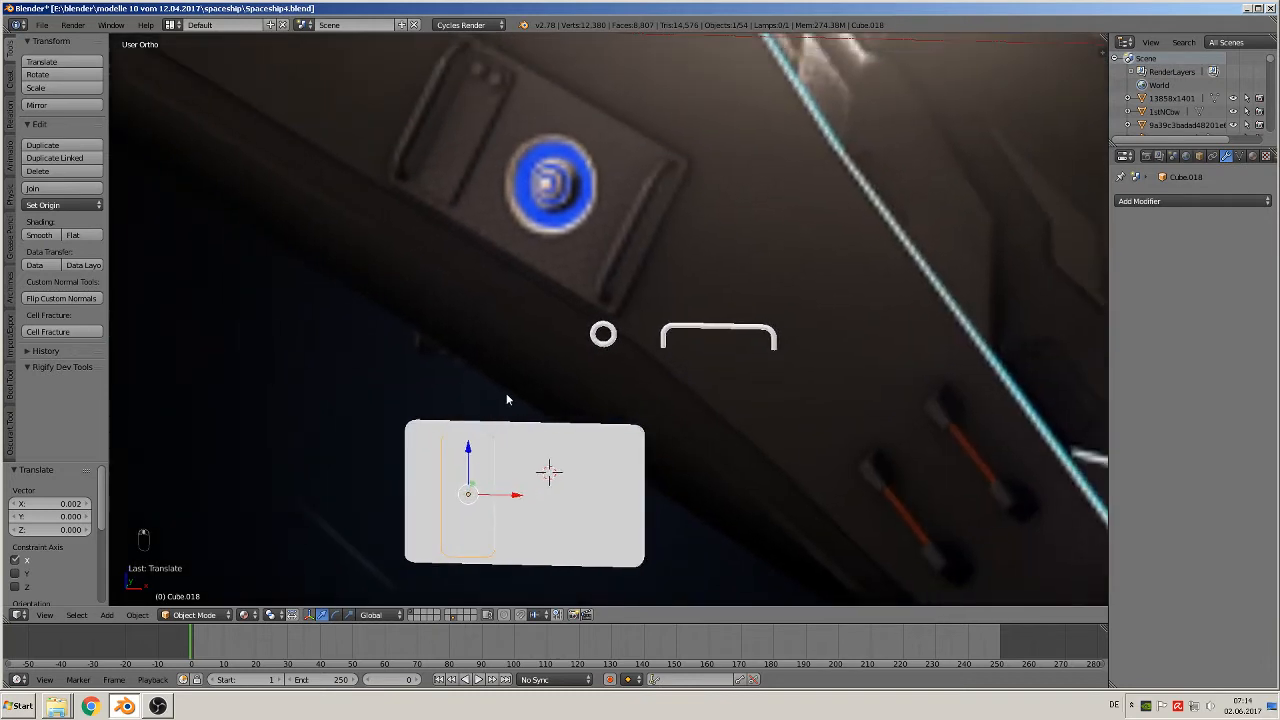
key("a")
scroll(464, 186, "up", 1)
middle_click_drag(432, 114, 542, 290, "shift")
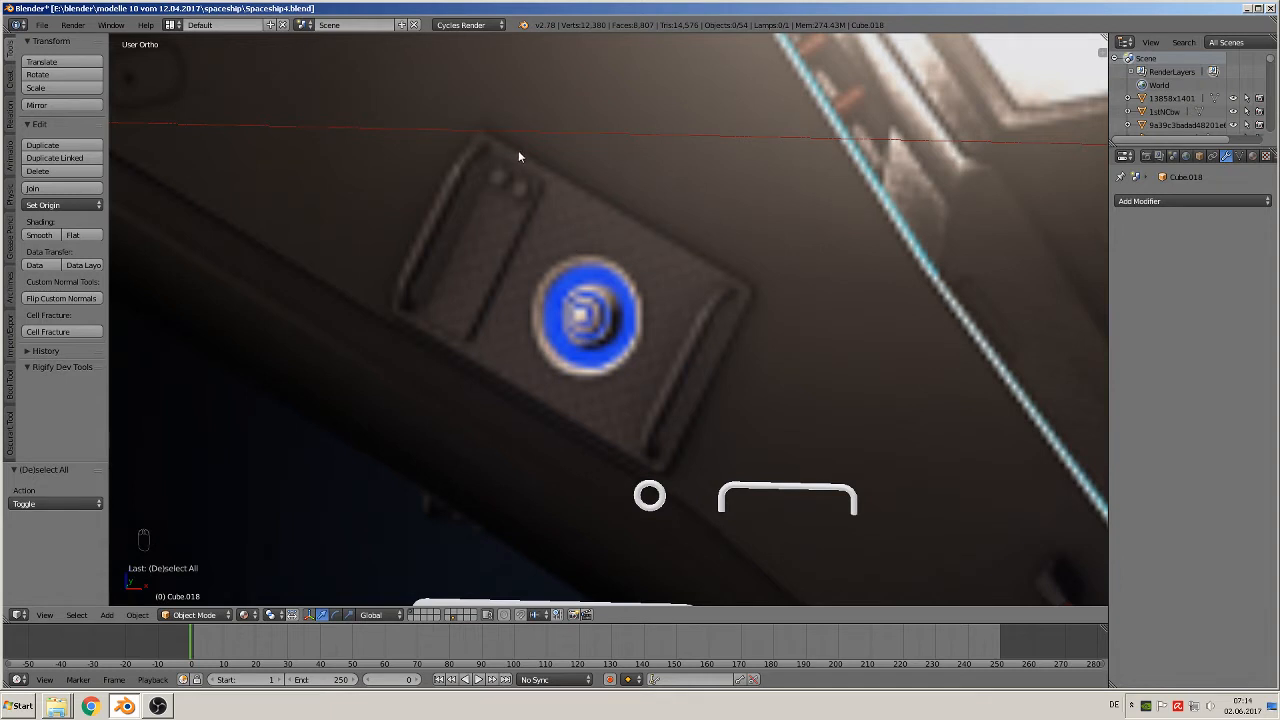
left_click(520, 190)
left_click(107, 615)
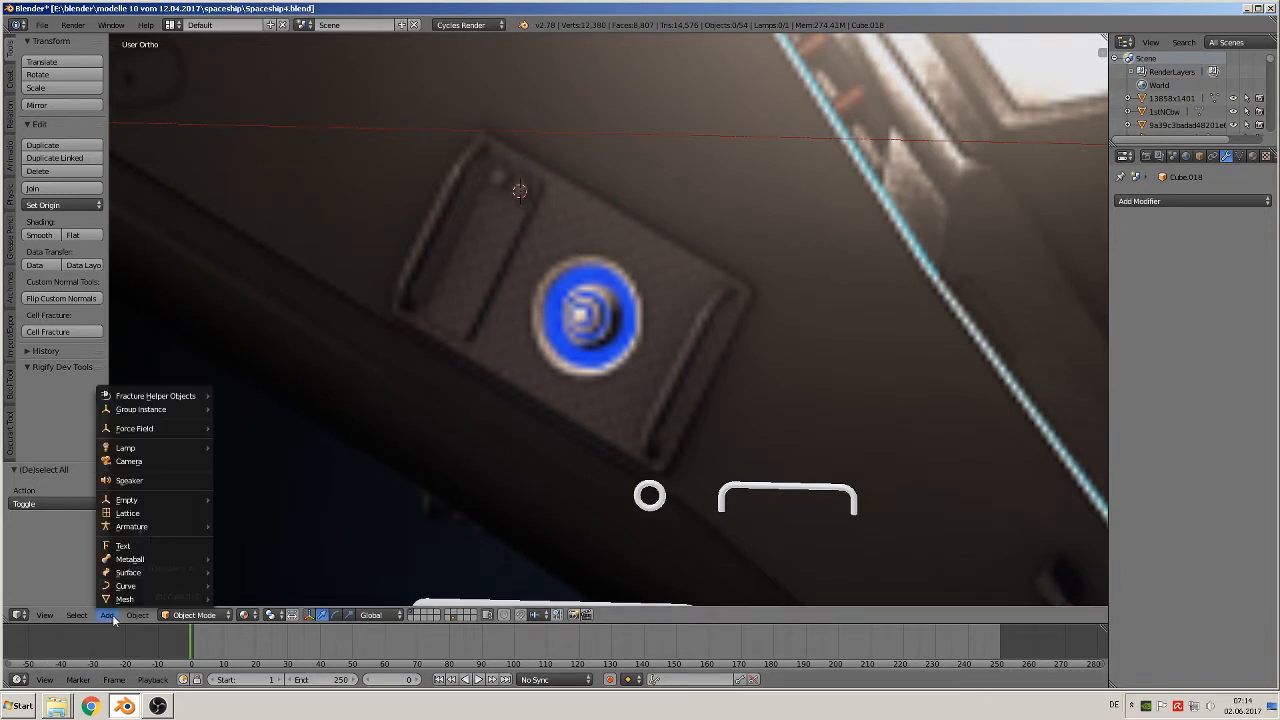
mouse_move(122, 598)
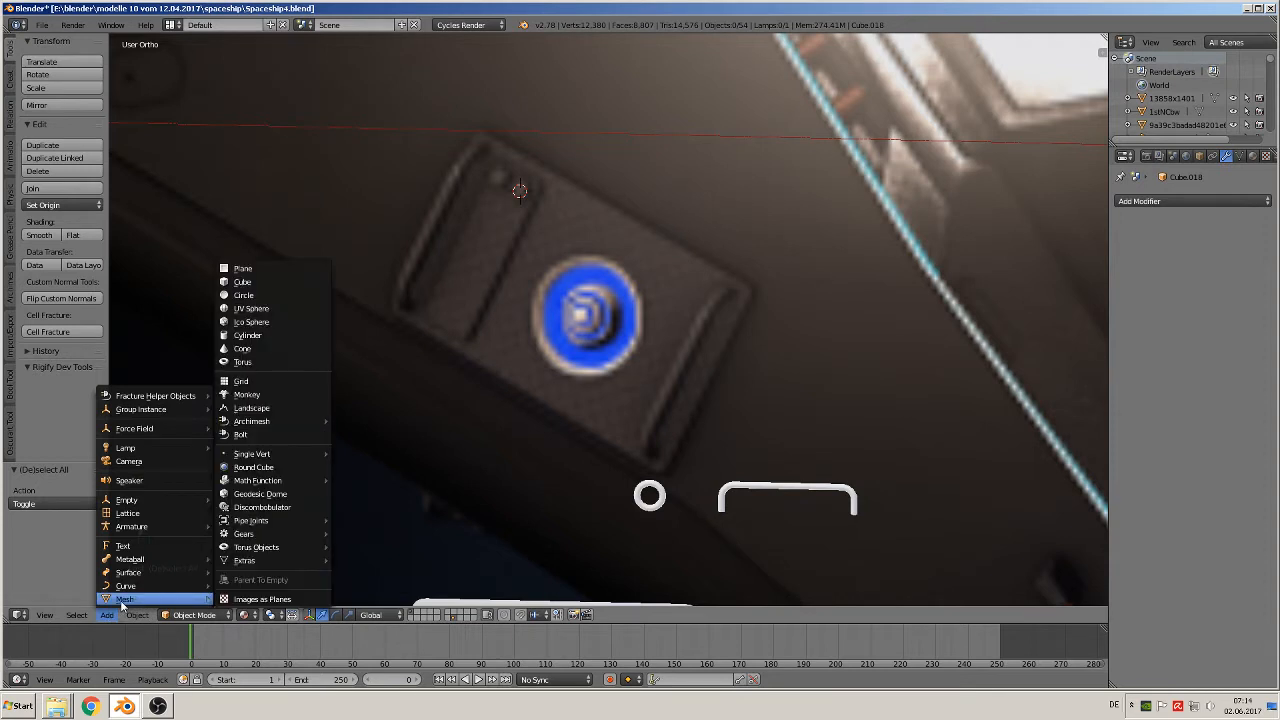
left_click(281, 336)
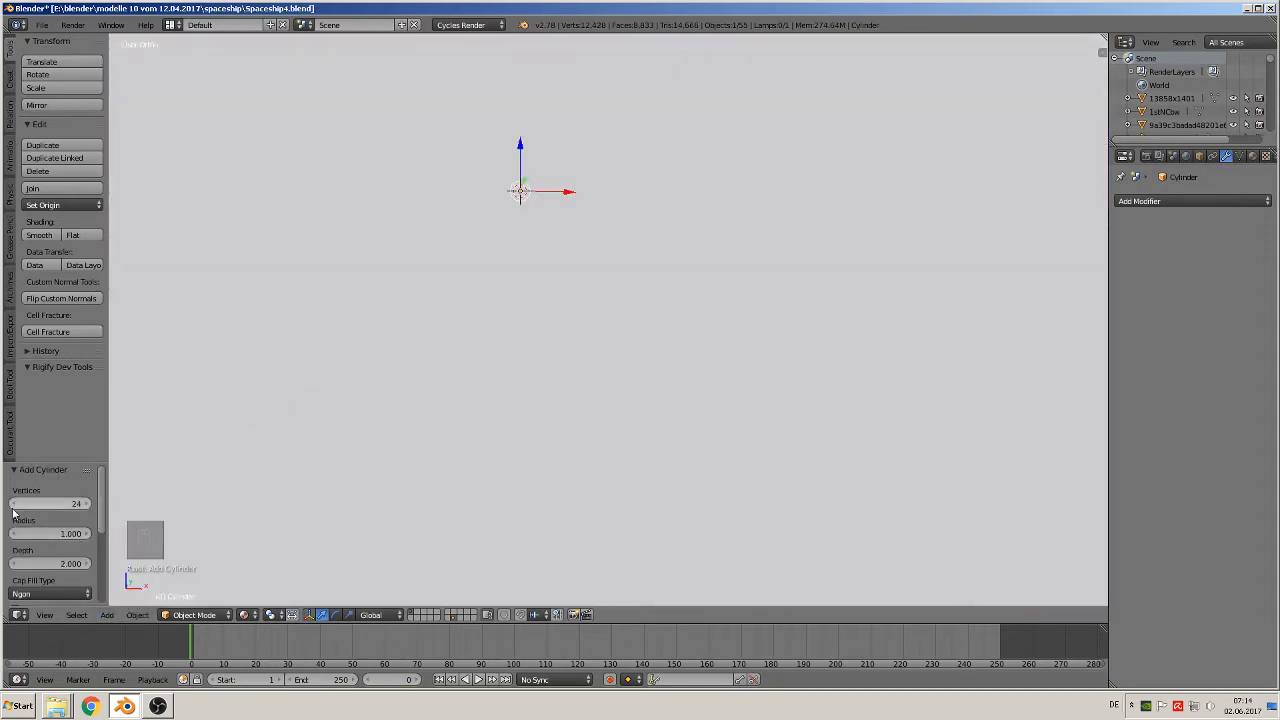
left_click(56, 503)
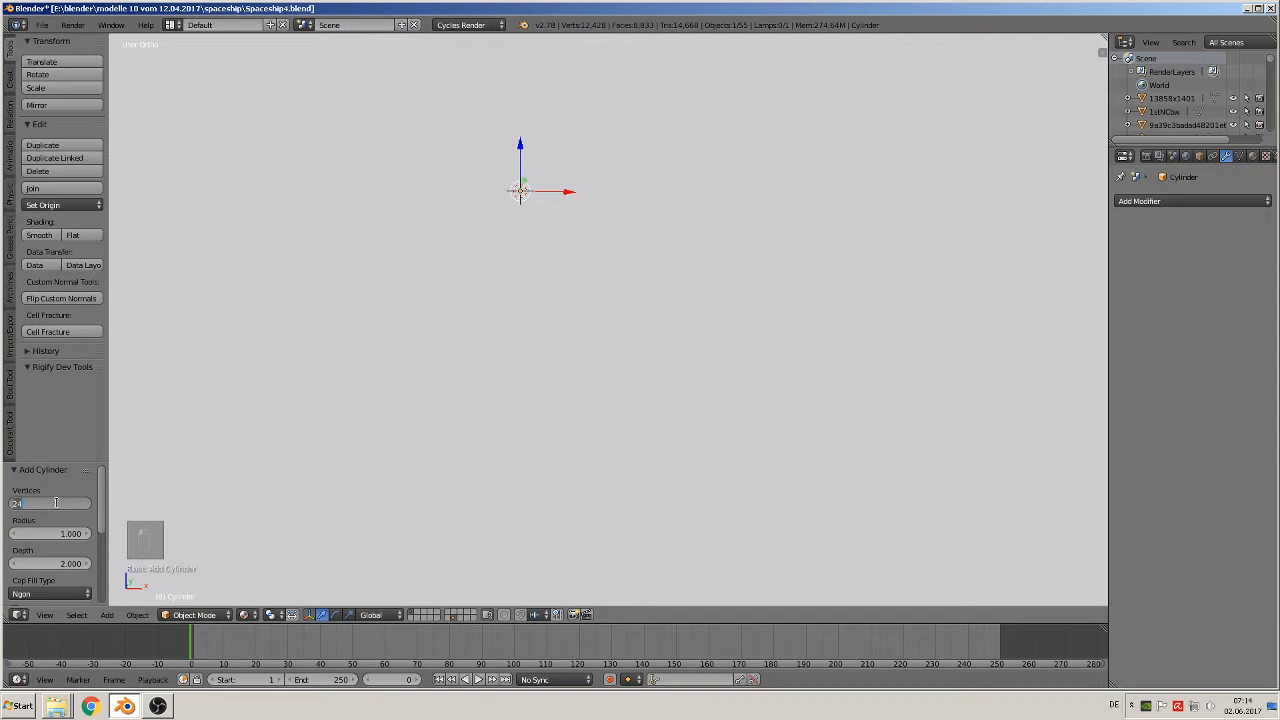
type("6")
key("Return")
Scale the 6-vertex cylinder down strongly and move it about -0.077 along Y, out in front of the reference image
scroll(640, 317, "down", 4)
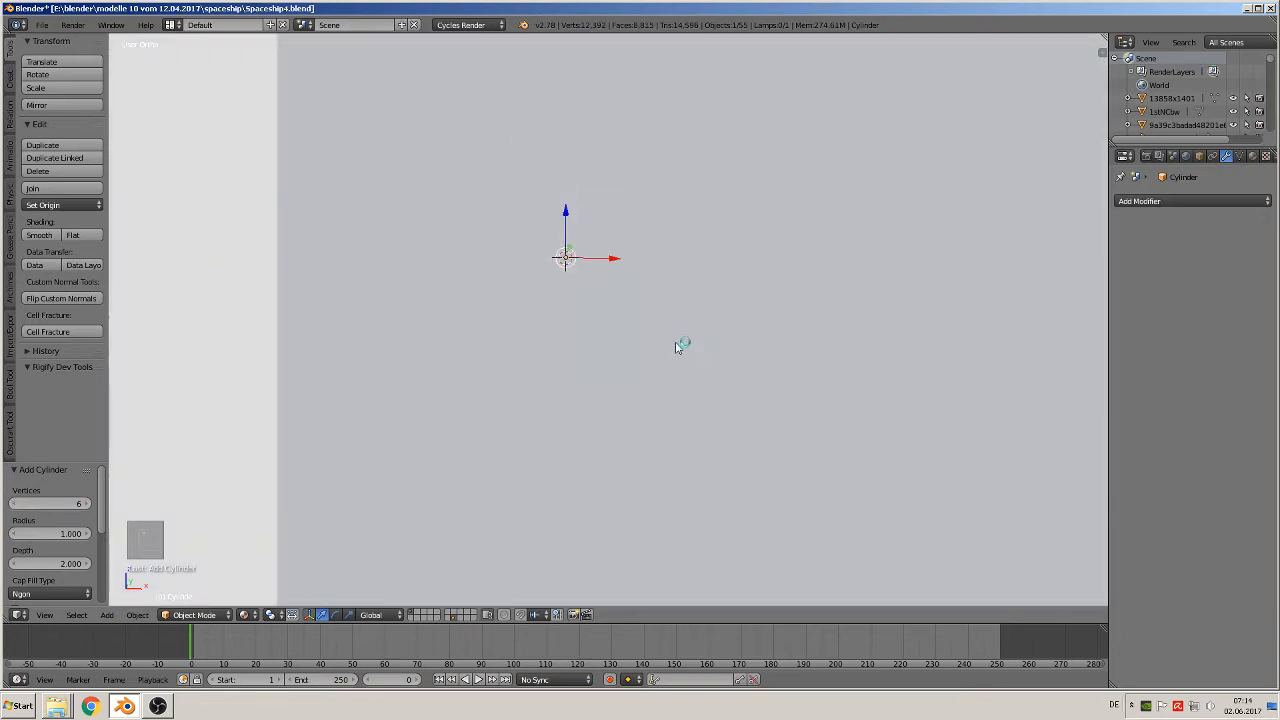
key("s")
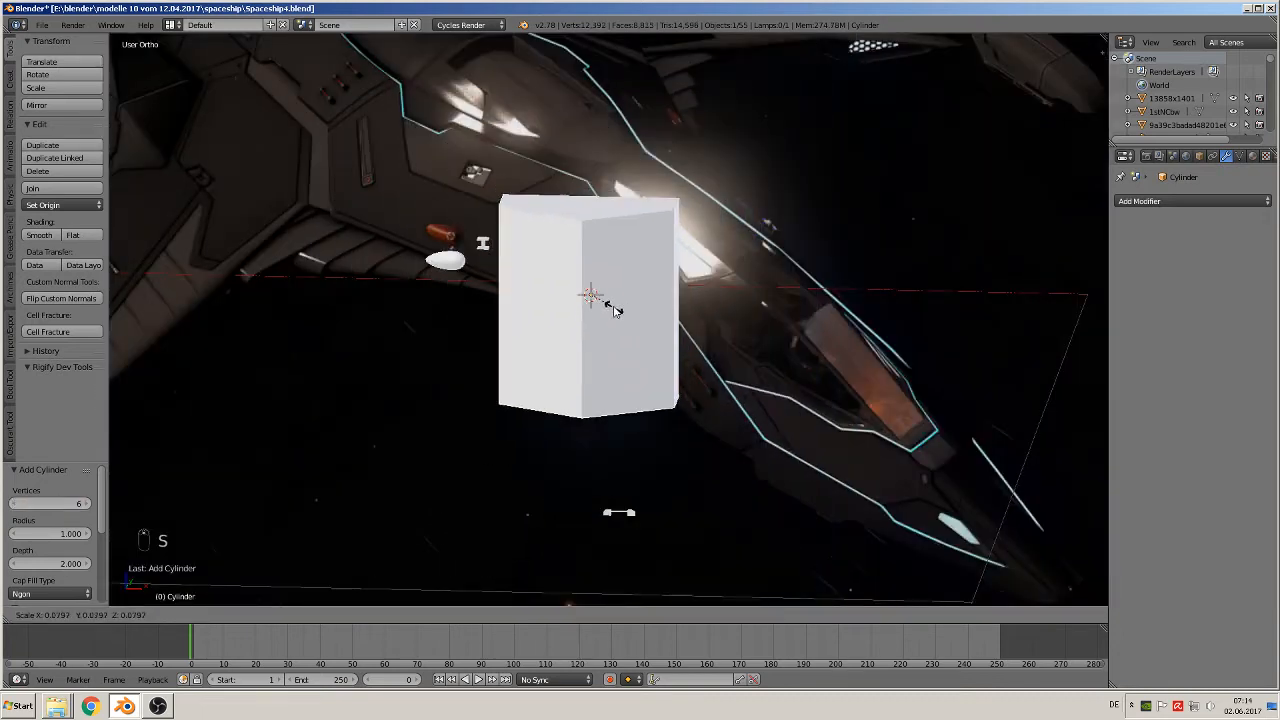
left_click(601, 302)
left_click_drag(632, 276, 557, 311)
scroll(569, 340, "up", 4)
middle_click_drag(540, 404, 644, 382, "shift")
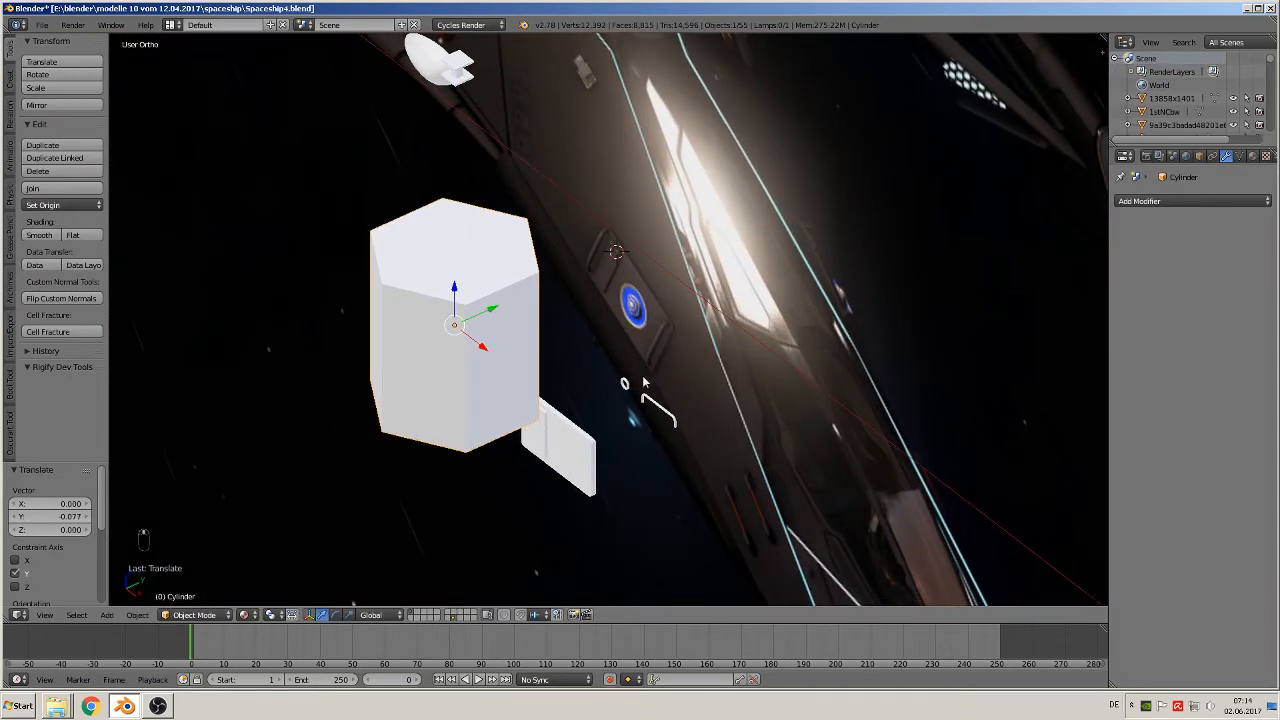
Flatten the hexagonal cylinder by scaling it to about 0.147 along Z
middle_click_drag(609, 449, 586, 483)
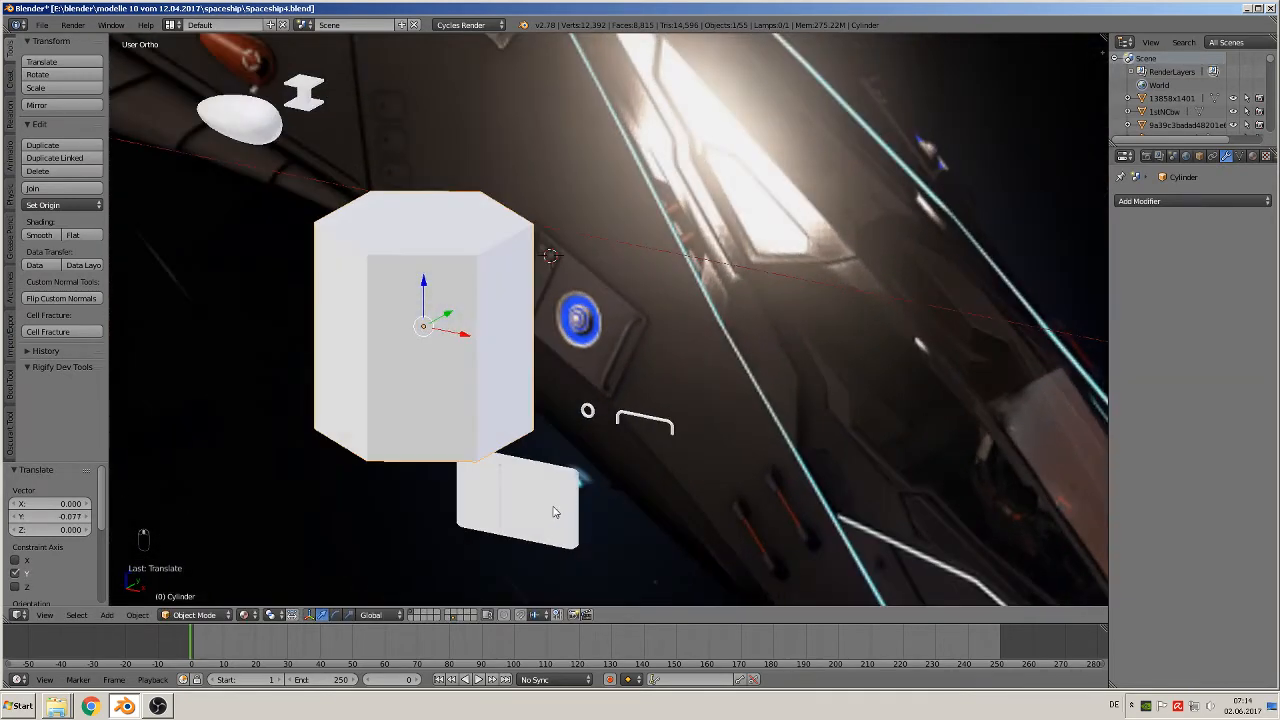
key("s")
key("z")
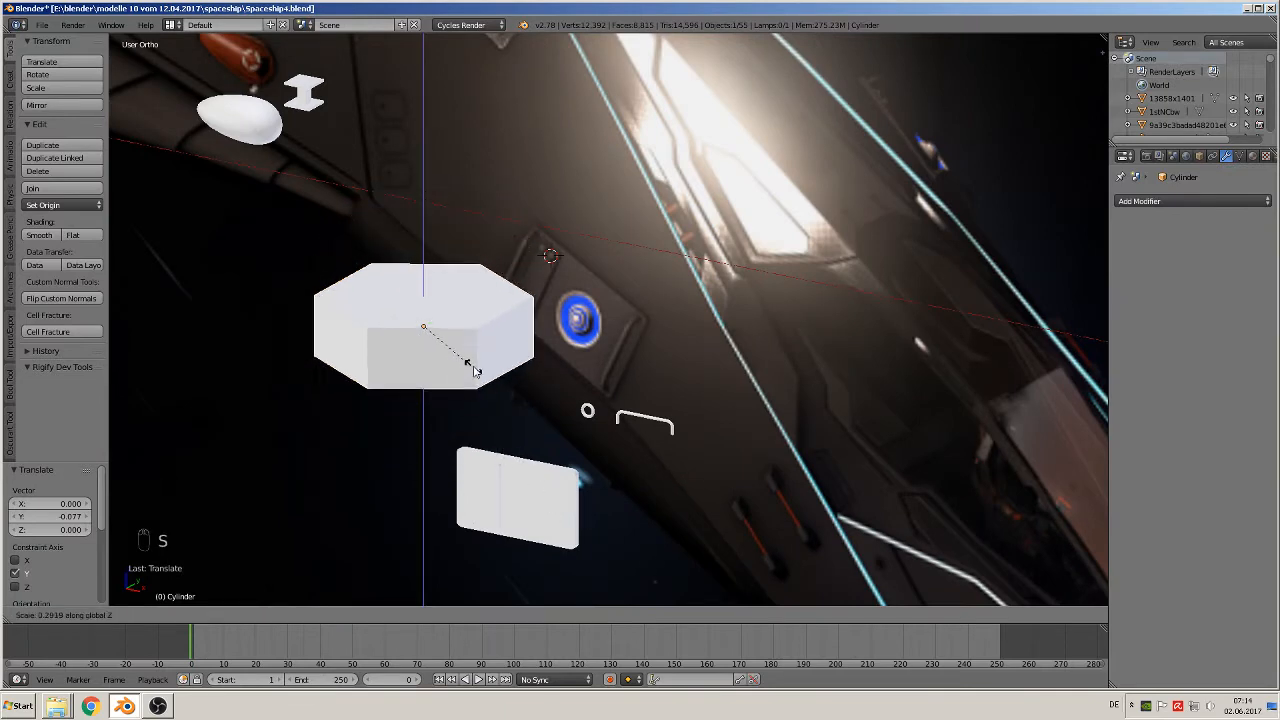
left_click(455, 349)
Scale the flattened hexagon uniformly to about 0.125 and shrink it a little further to bolt size
middle_click_drag(536, 417, 583, 423)
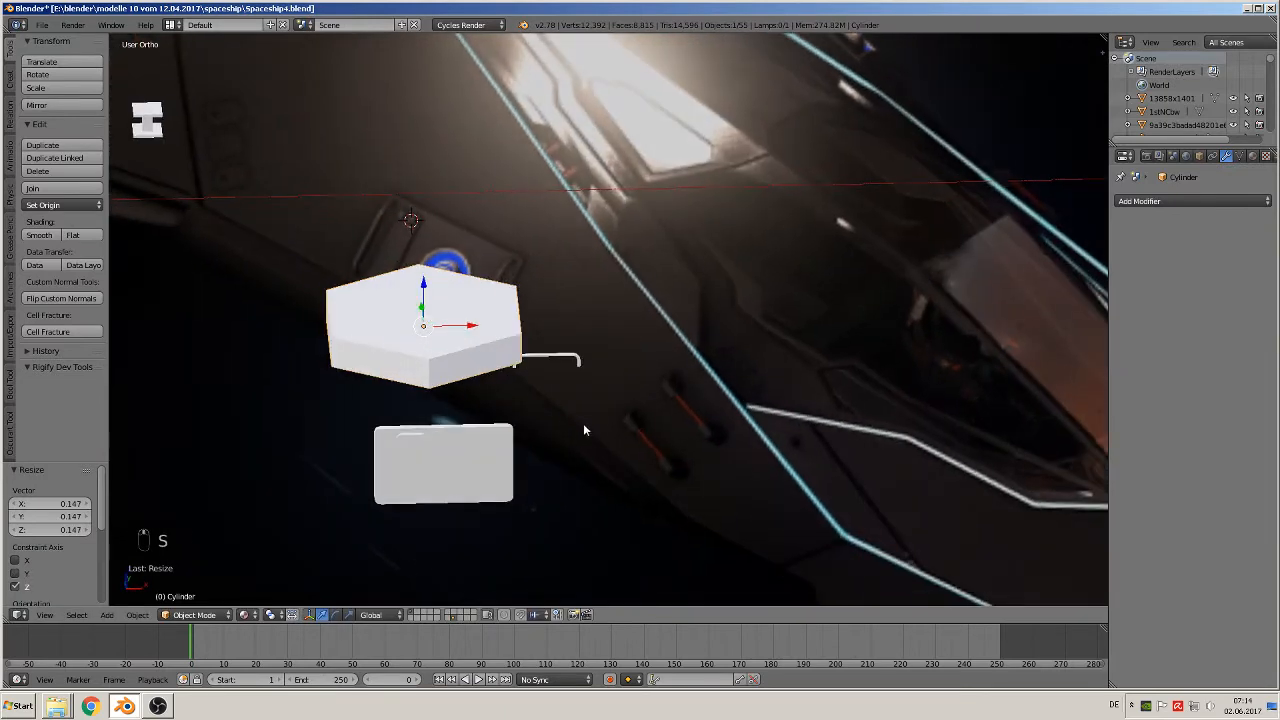
key("s")
left_click(451, 334)
scroll(452, 360, "up", 3)
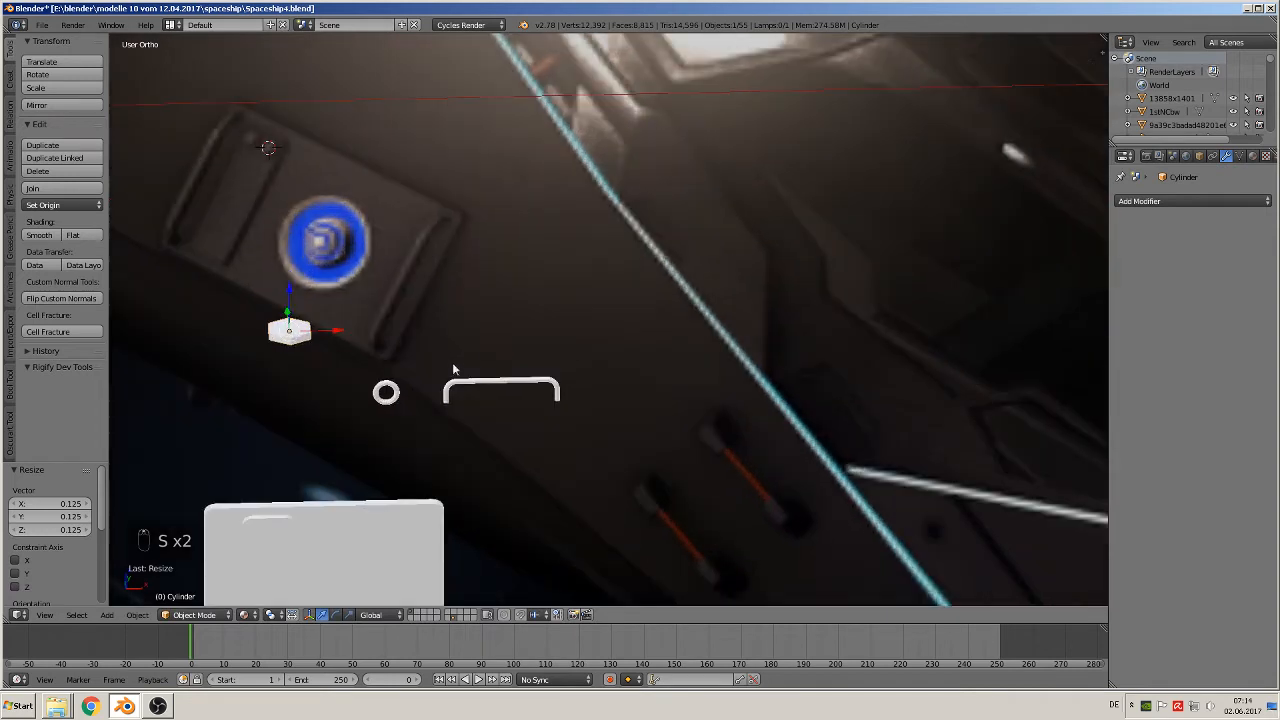
middle_click_drag(307, 237, 623, 198, "shift")
scroll(568, 281, "up", 2)
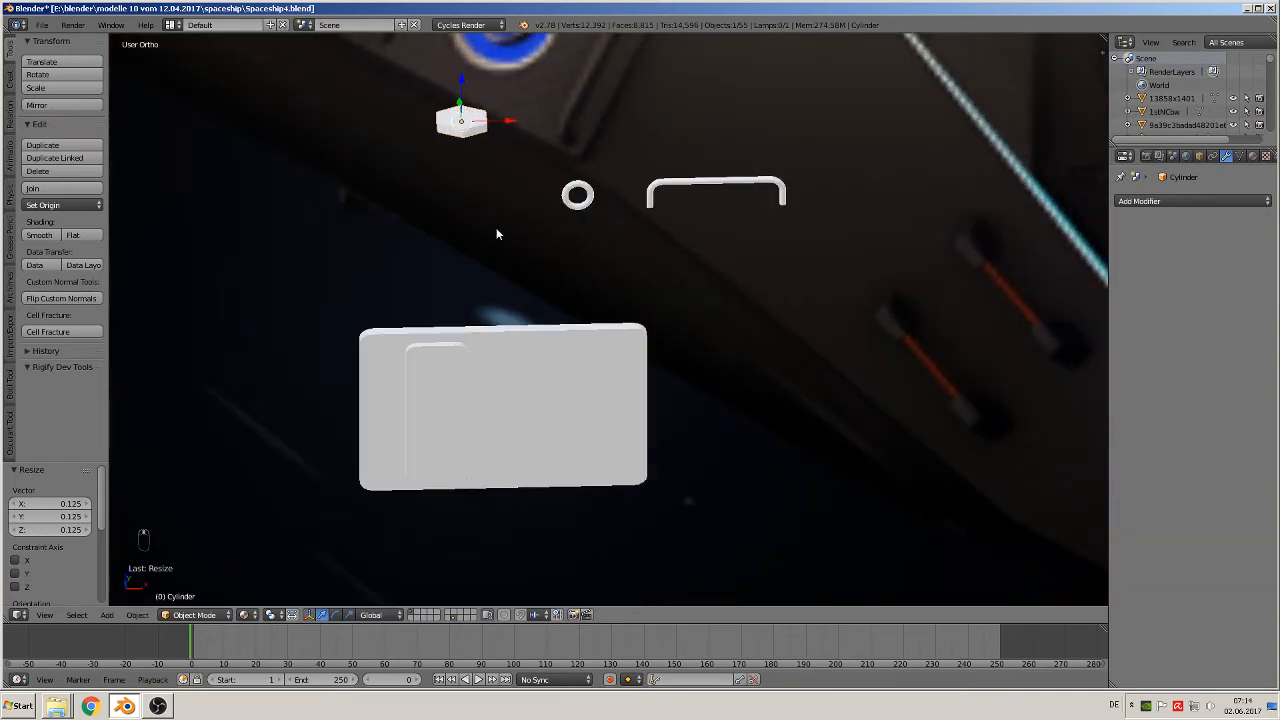
key("s")
left_click(481, 160)
Move the small hexagon about -0.040 along Z to plate height and rotate it 90° about X
left_click_drag(459, 78, 420, 316)
middle_click_drag(420, 316, 391, 330)
scroll(551, 460, "up", 2)
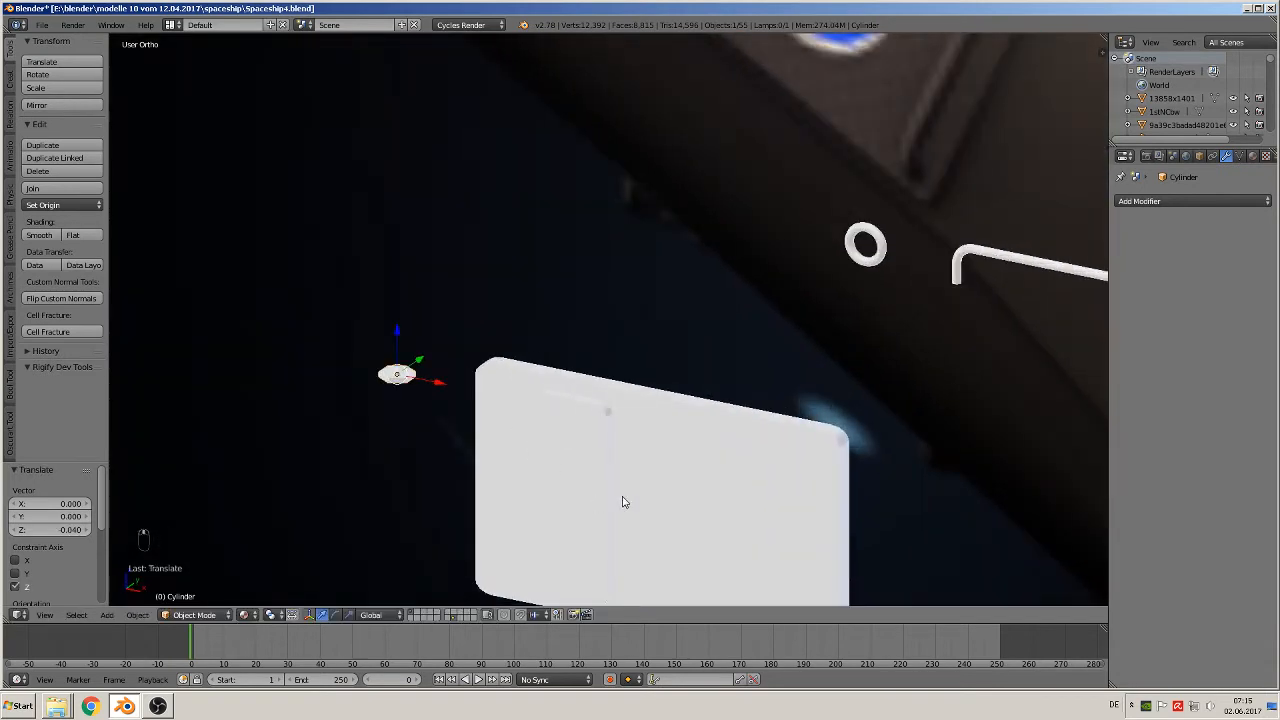
type("rx90")
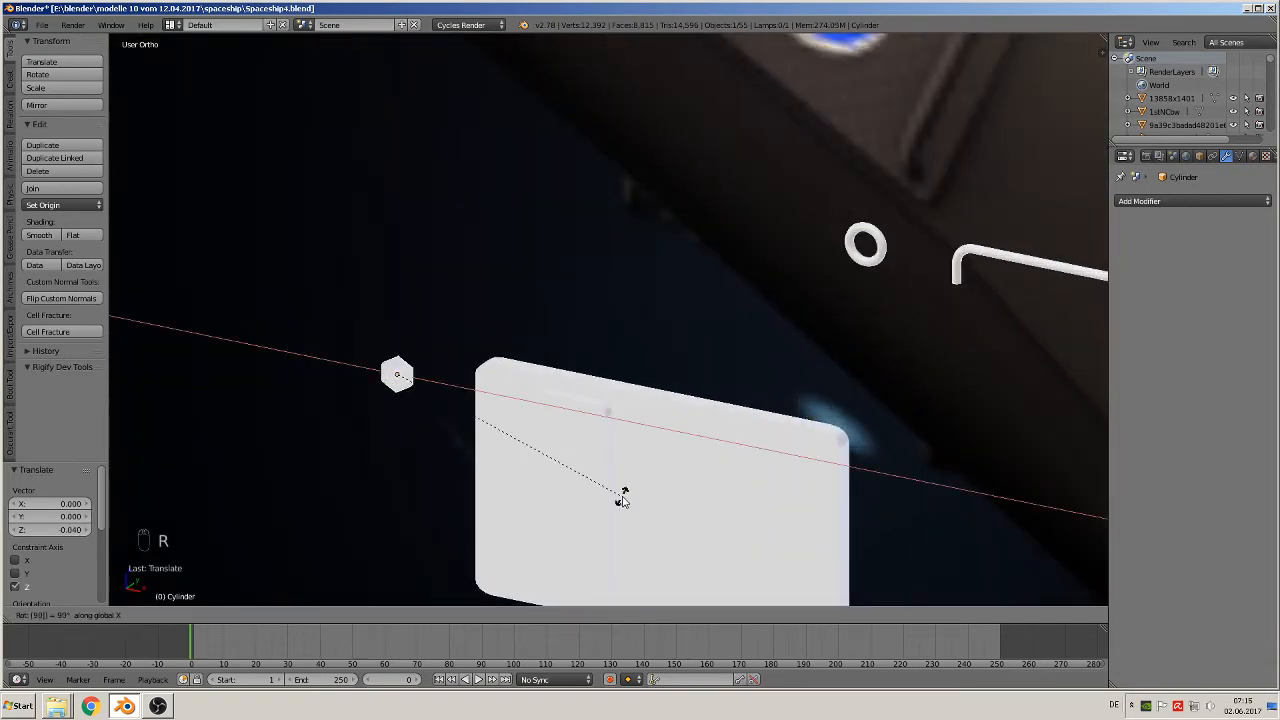
key("Return")
Move the hexagon along X, Y and Z onto the upper end of the narrow strip, shifting it about 0.034 along Y
left_click_drag(437, 385, 547, 450)
middle_click_drag(547, 450, 469, 482)
left_click_drag(564, 388, 878, 364)
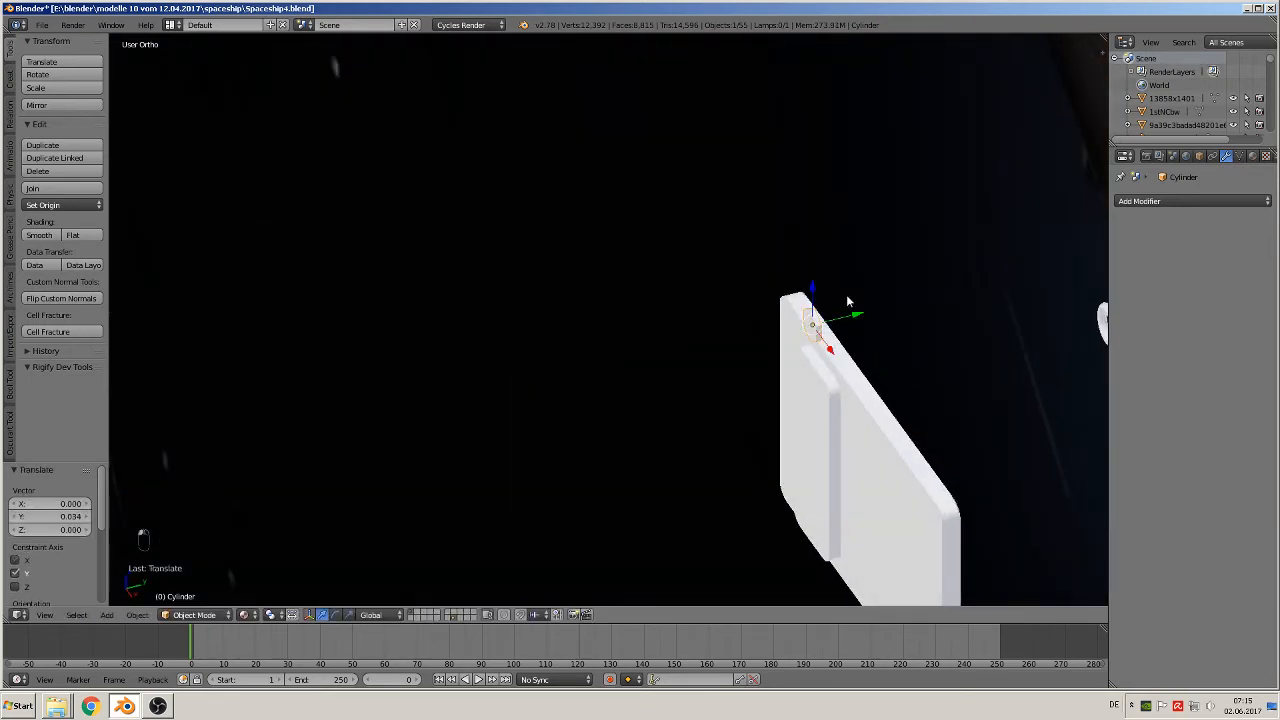
left_click_drag(813, 305, 895, 381)
left_click_drag(856, 341, 856, 415)
left_click_drag(891, 444, 834, 408)
Fine-tune the hexagon's seating on the narrow strip's face with a shift of about 0.0004 along Y
middle_click_drag(834, 408, 622, 326, "shift")
scroll(628, 327, "up", 3)
scroll(640, 328, "up", 4)
left_click_drag(576, 275, 491, 213)
middle_click_drag(491, 213, 549, 204)
scroll(549, 204, "down", 2)
scroll(609, 329, "up", 1)
Scale the hexagon bolt to about 0.805 and move it about -0.0002 along Y so it protrudes from the strip
middle_click_drag(608, 333, 629, 329)
key("s")
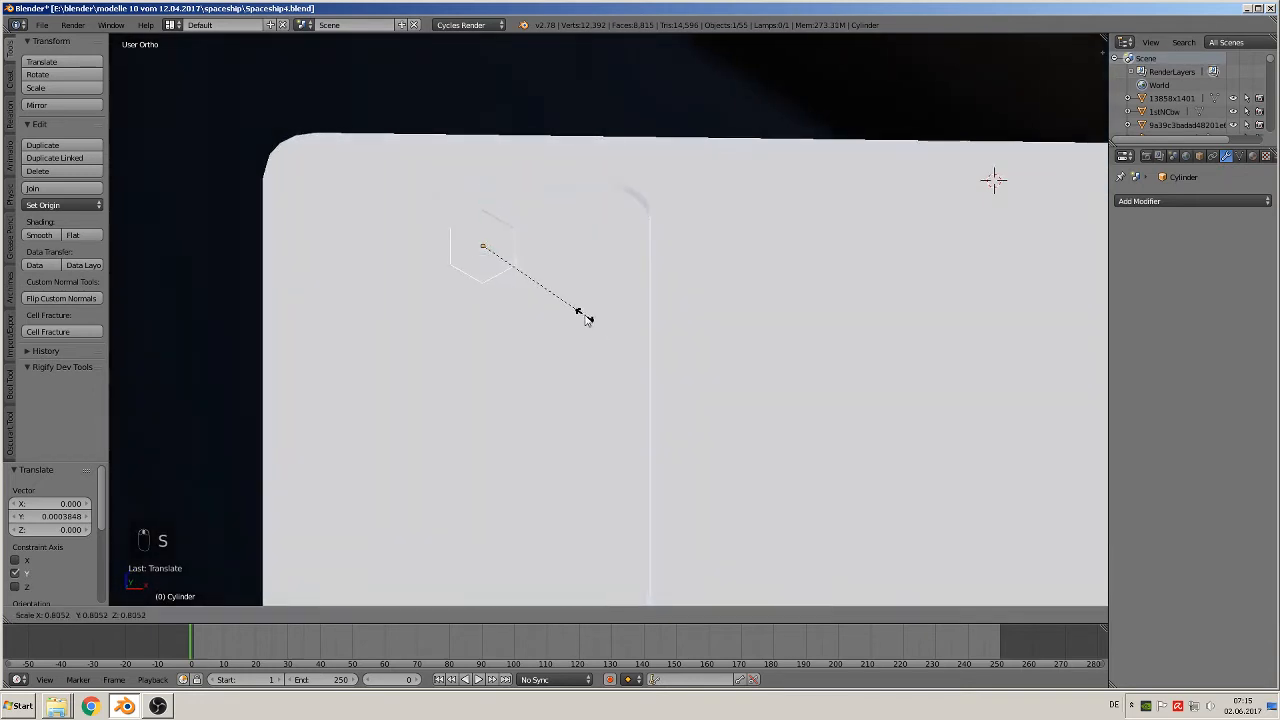
left_click(587, 320)
middle_click_drag(531, 283, 451, 314)
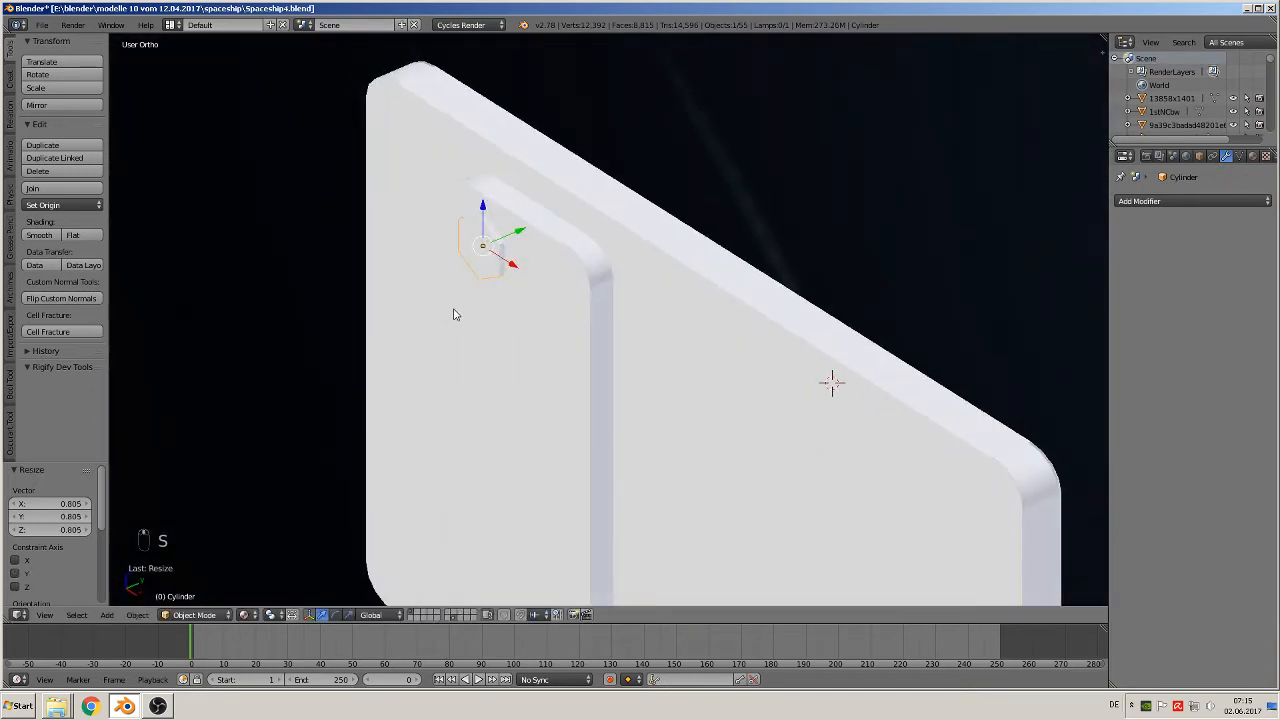
left_click_drag(525, 230, 520, 232)
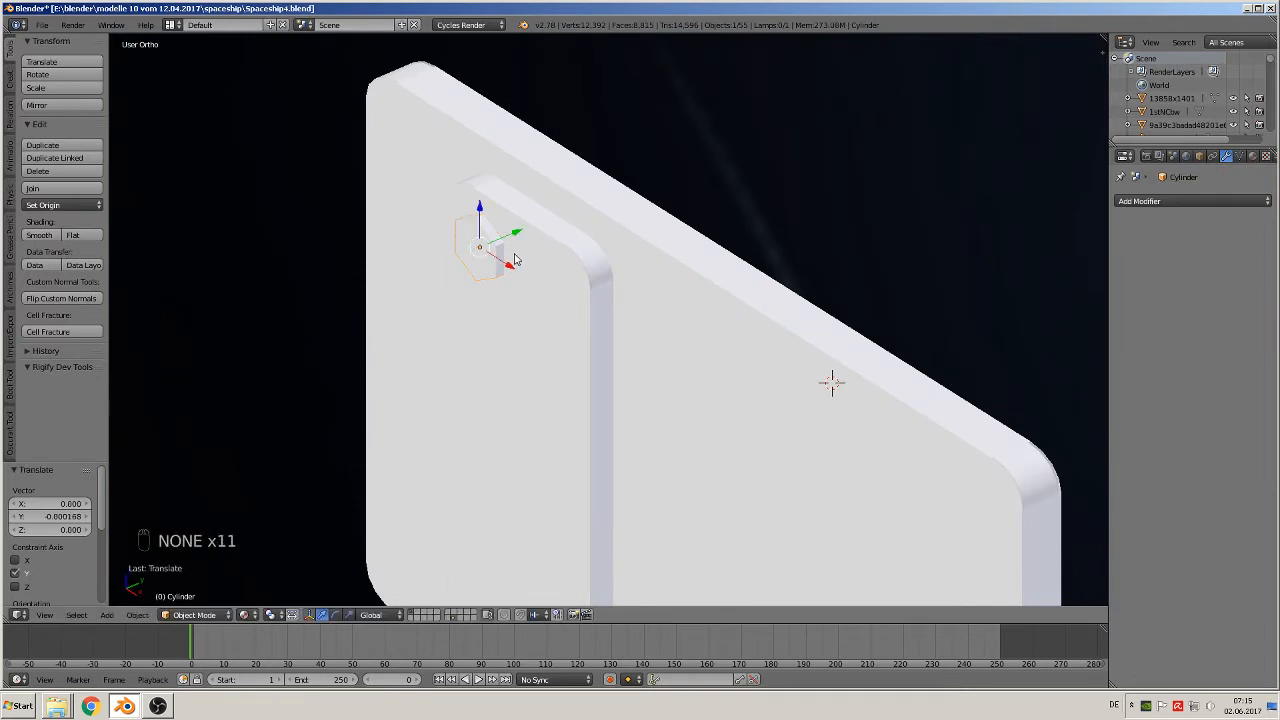
Duplicate the hexagon bolt and place the copy beside it along X at the upper end of the strip
key("shift+d")
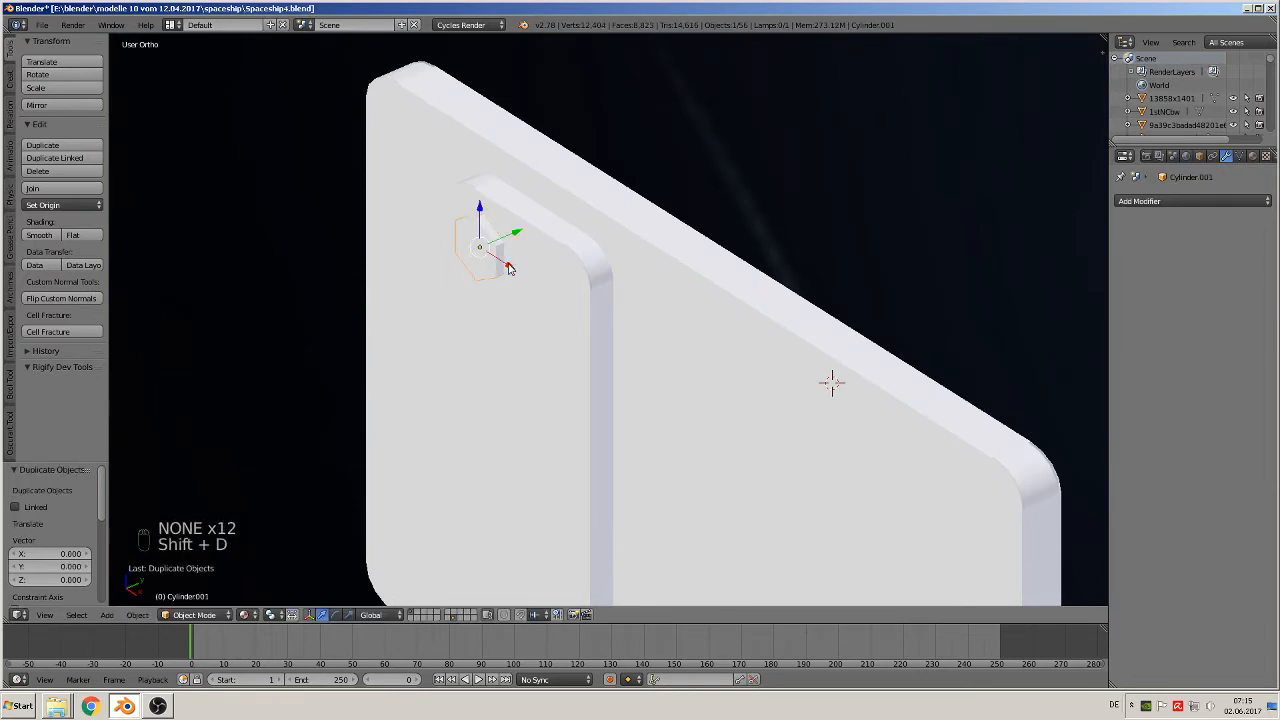
key("x")
left_click(575, 305)
mouse_move(575, 306)
middle_mouse_down()
mouse_move(679, 249)
mouse_move(580, 318)
middle_mouse_up()
scroll(650, 268, "down", 6)
Deselect everything and select the U-shaped handle next to the small ring
key("a")
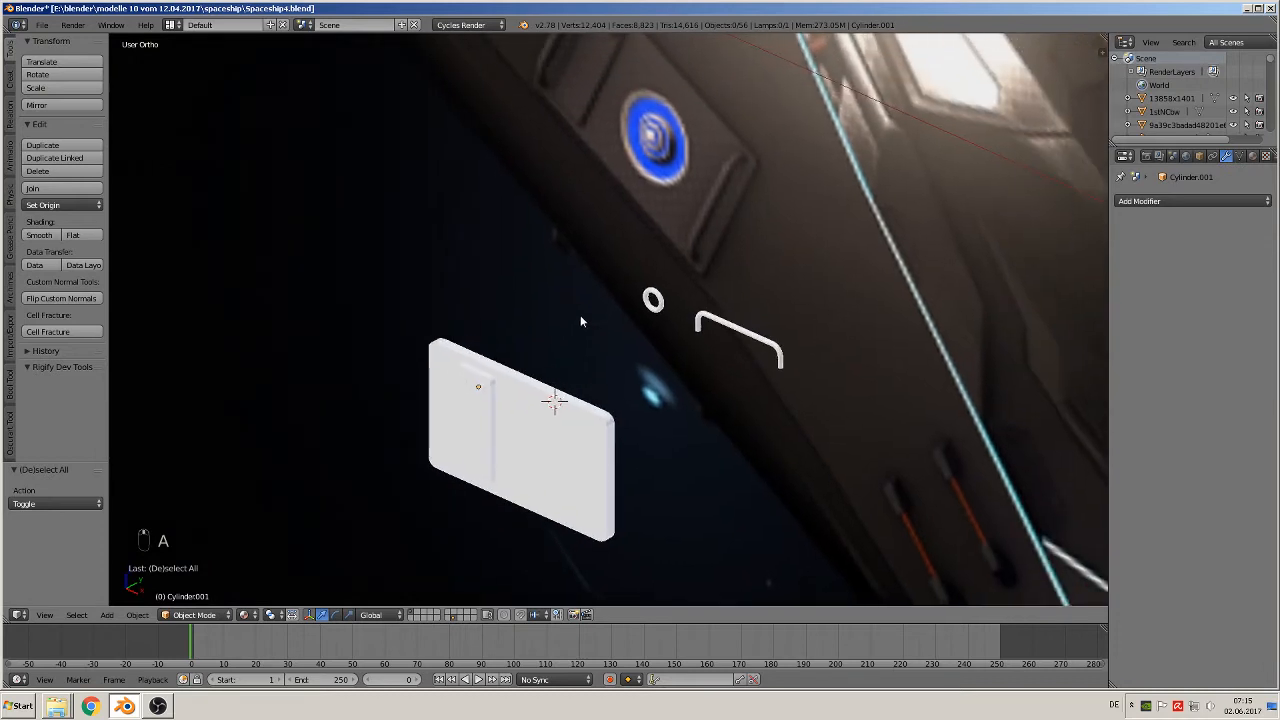
right_click(737, 337)
middle_click_drag(737, 335, 770, 308)
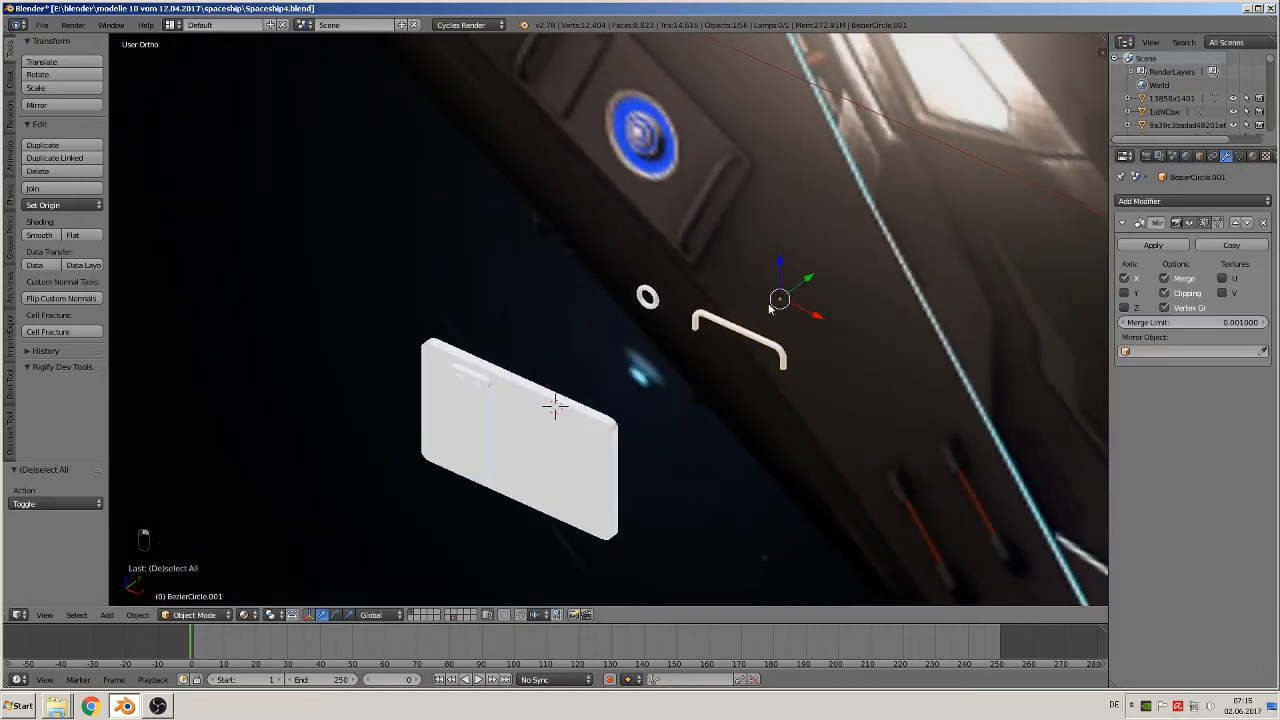
Try to set the U-shaped handle's origin to its geometry with the Mirror modifier still active, and undo it
left_click(58, 206)
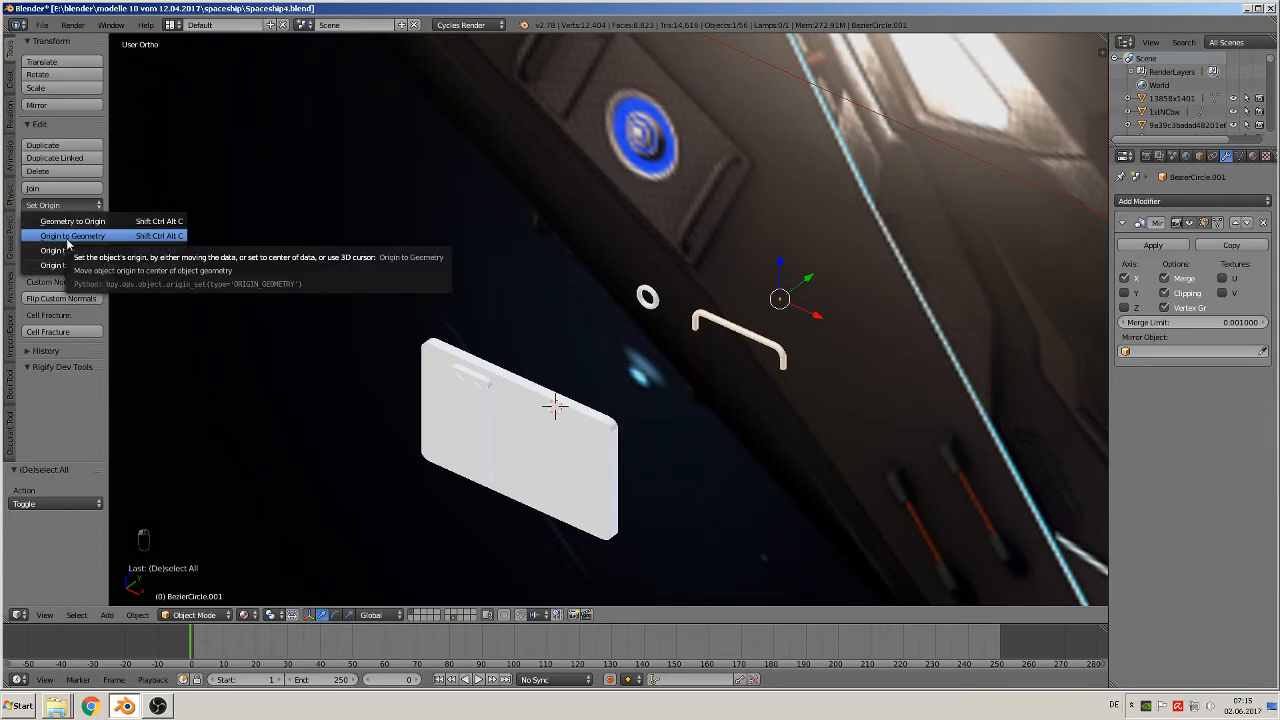
left_click(65, 238)
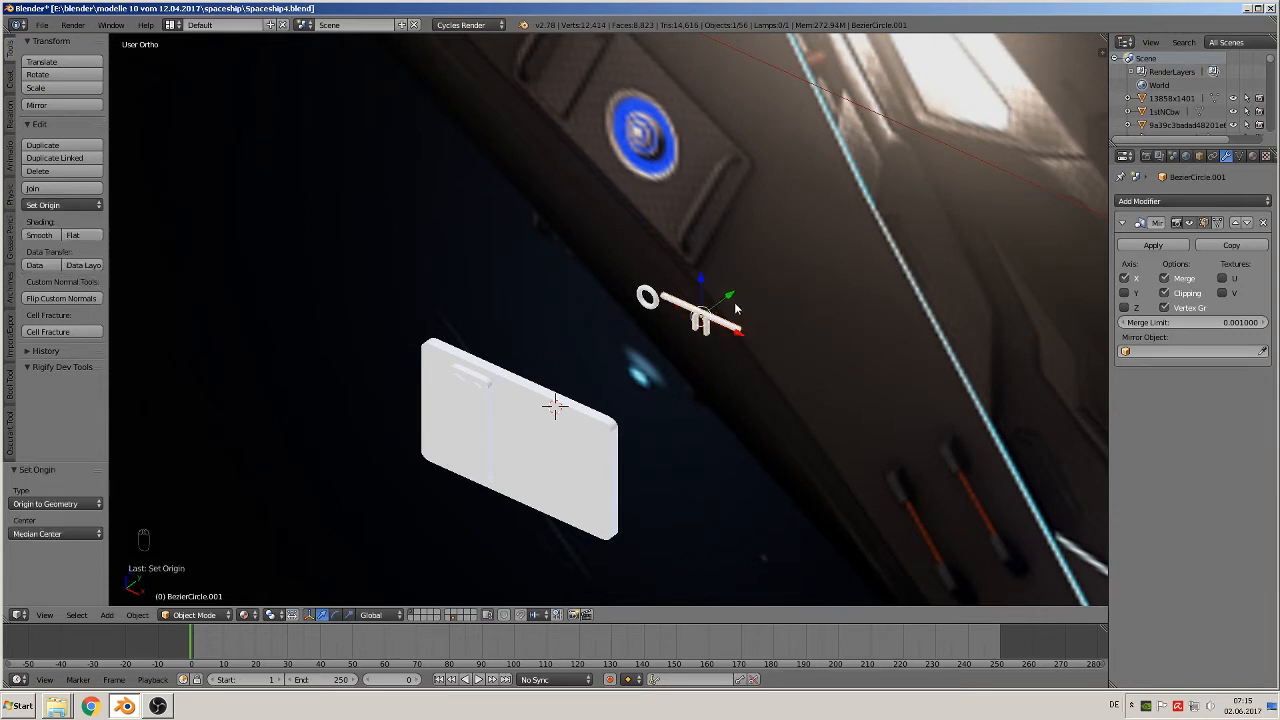
key("ctrl+z")
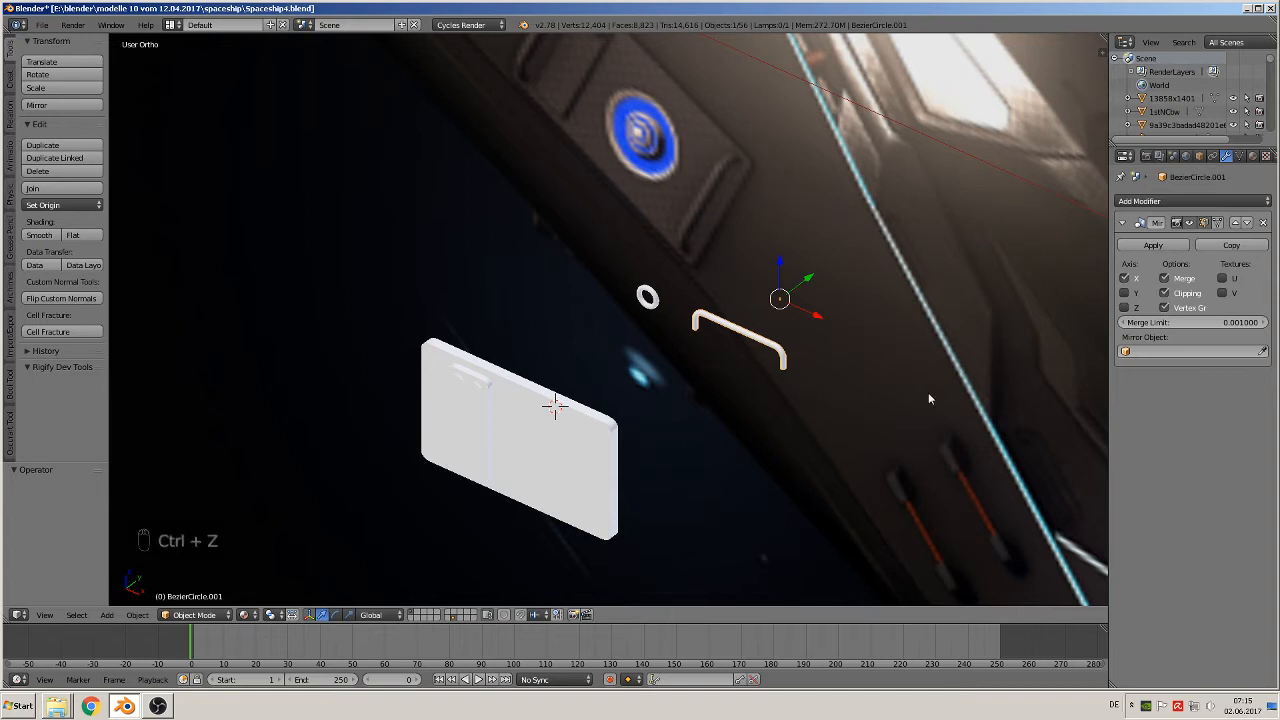
Apply the handle's Mirror modifier and set its origin to its geometry
left_click(1154, 246)
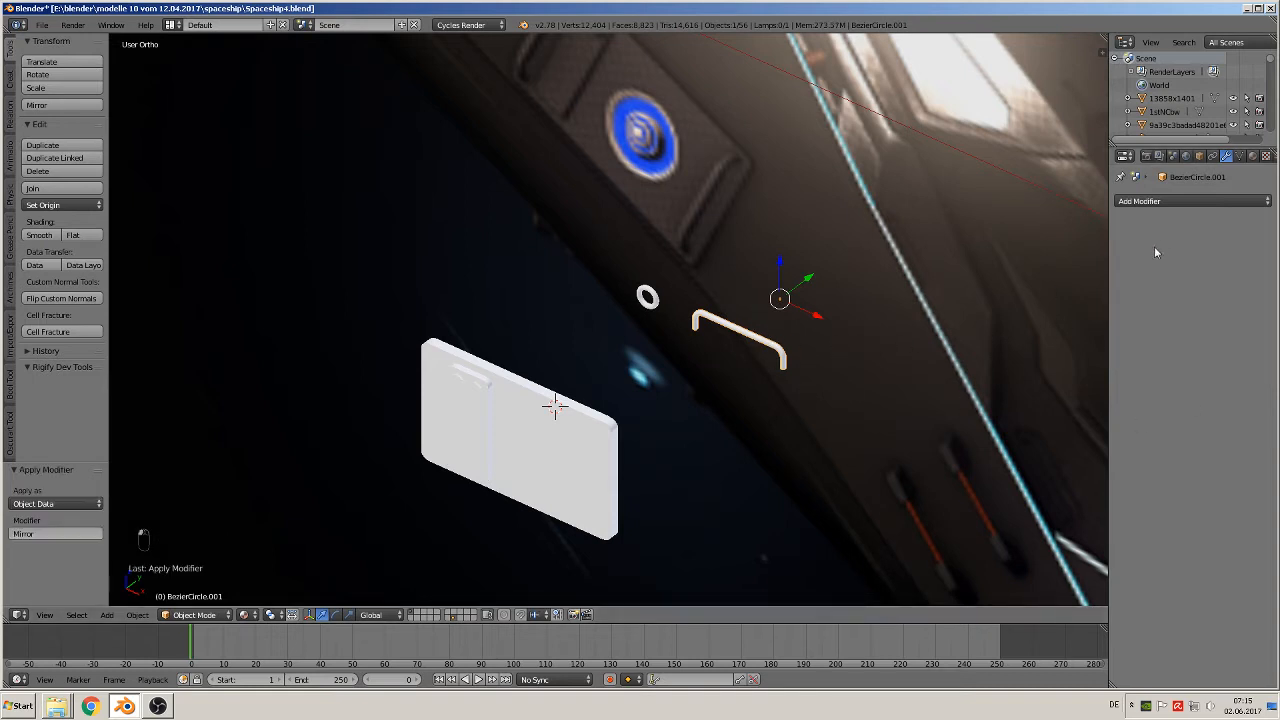
left_click(40, 205)
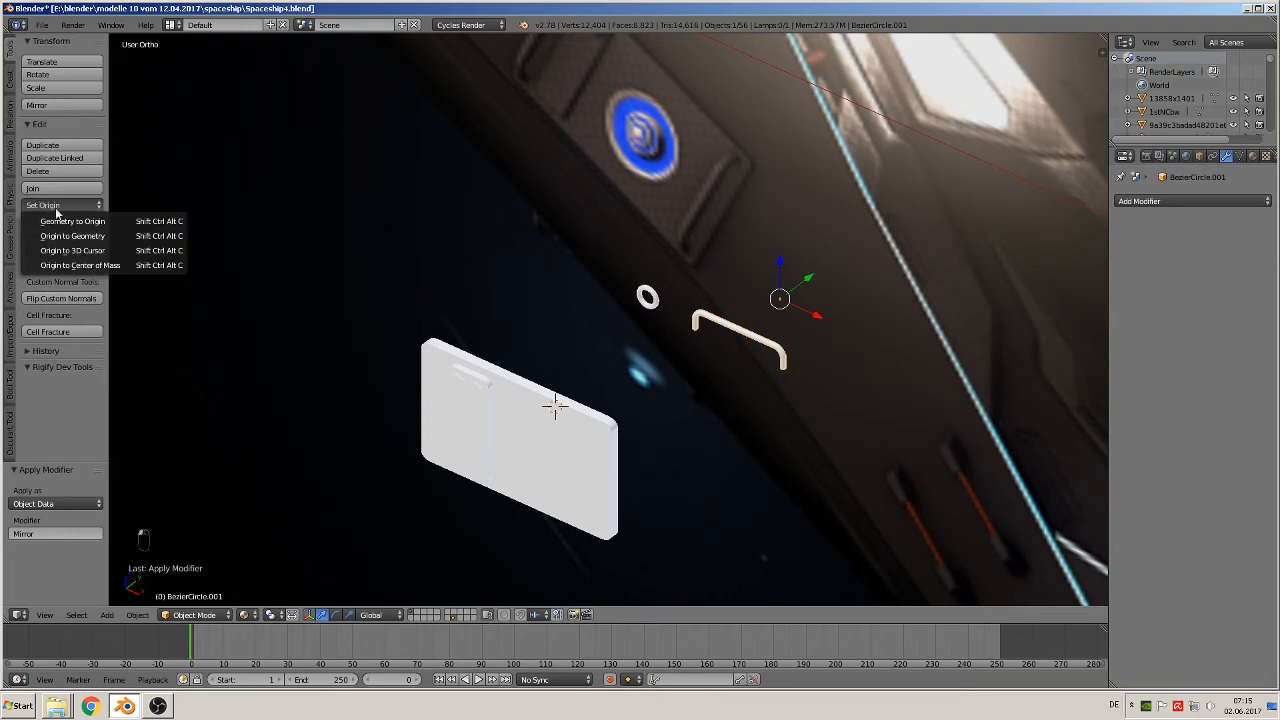
left_click(80, 236)
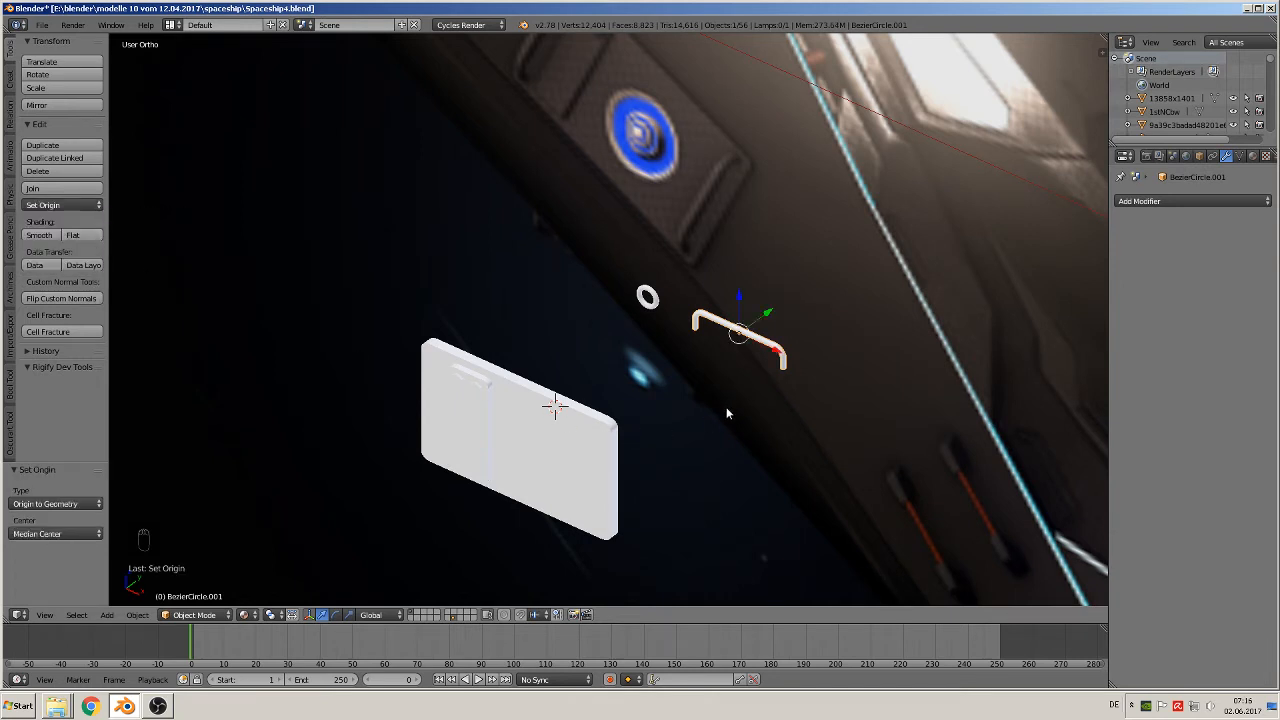
Rotate the handle 90° about X and 90° about Y so it stands upright with its ends facing the plate
mouse_move(799, 477)
middle_mouse_down()
mouse_move(800, 451)
mouse_move(793, 463)
middle_mouse_up()
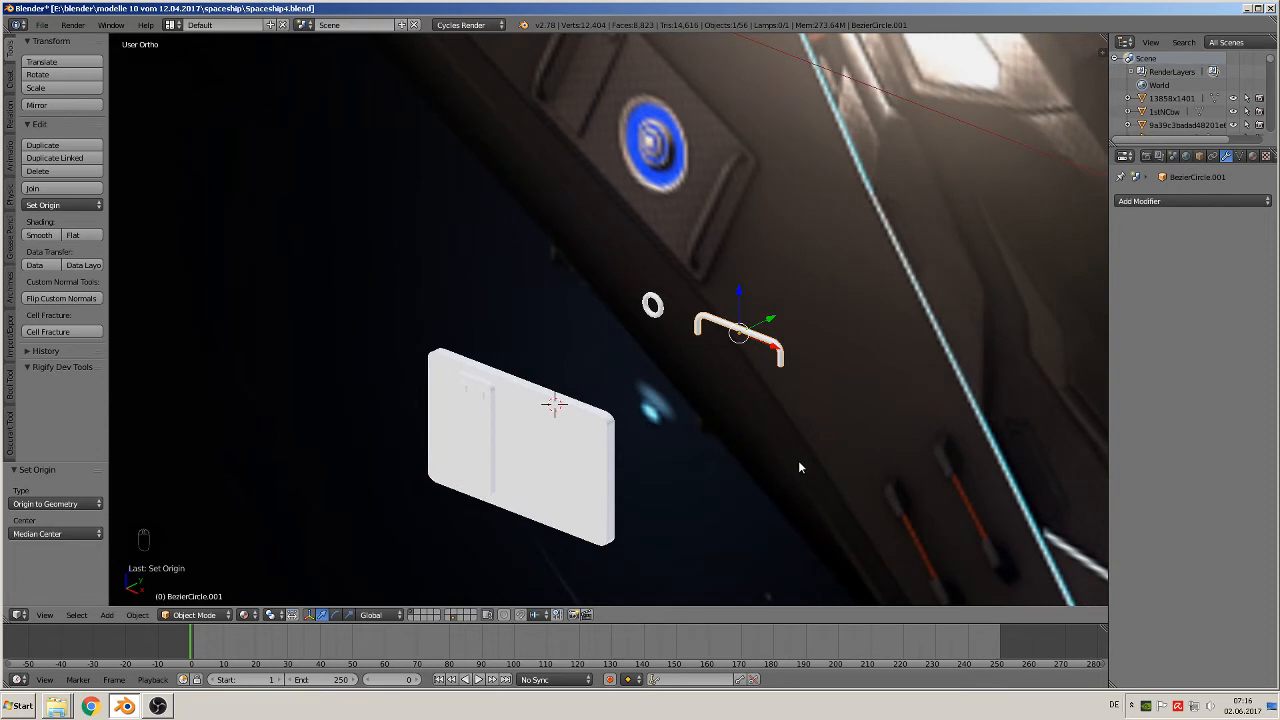
key("r")
key("x")
key("9")
key("0")
key("Return")
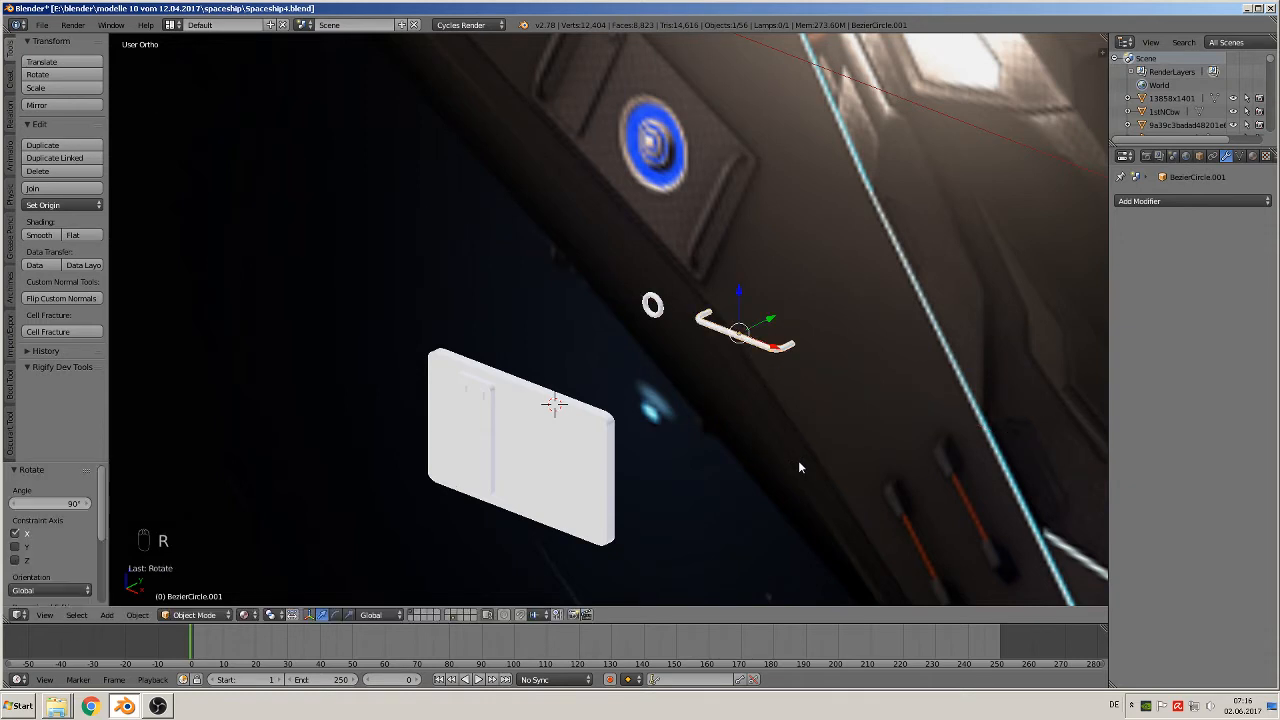
key("r")
key("y")
key("9")
key("0")
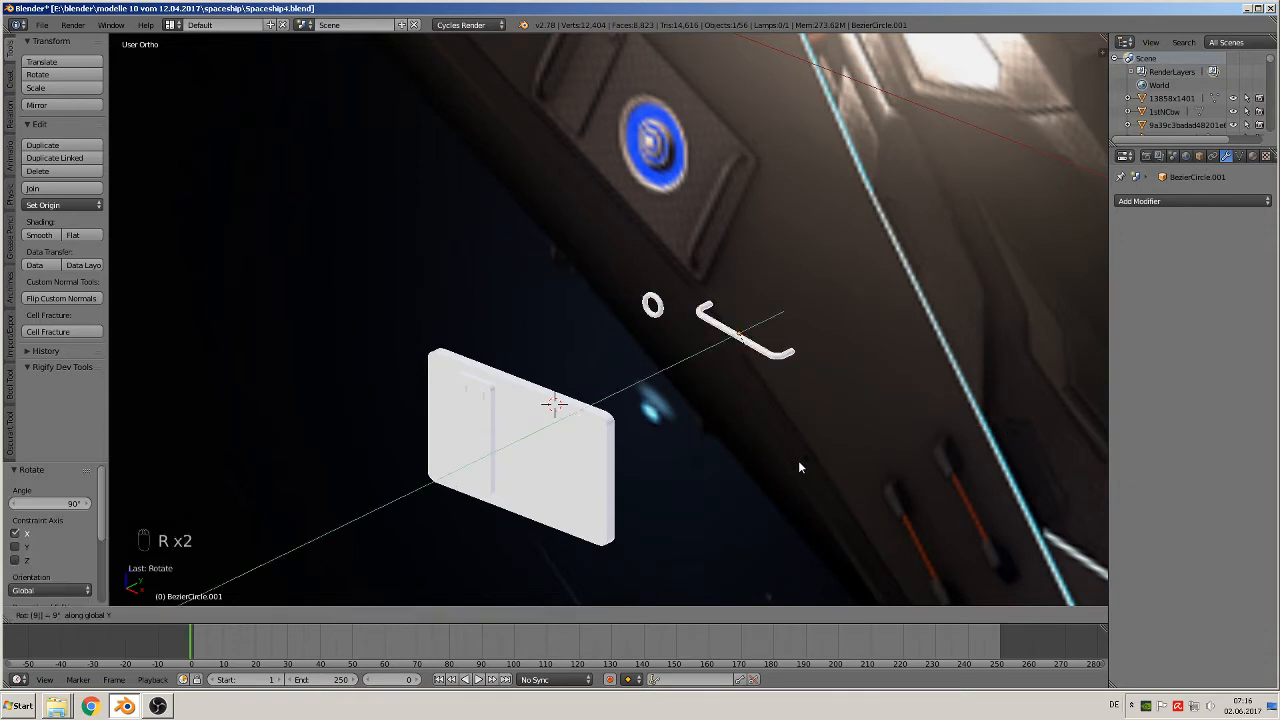
key("Return")
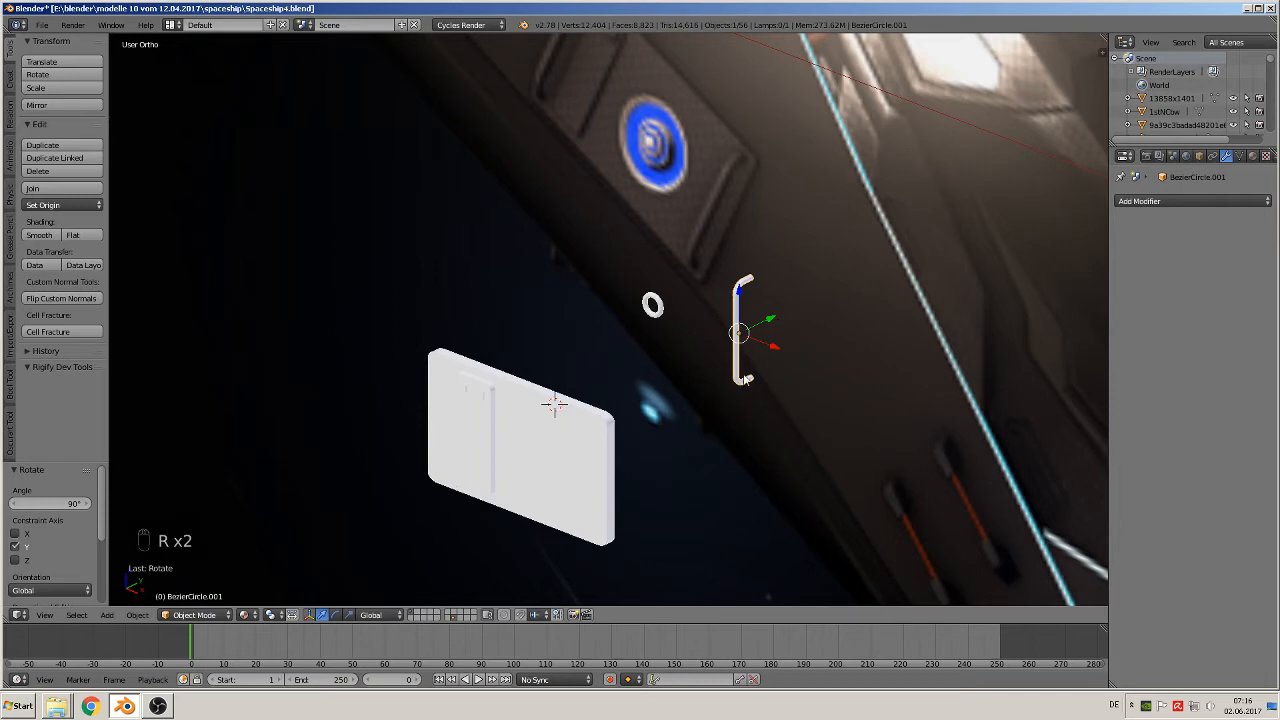
Move the handle about -0.025 along Y, -0.051 along X and -0.025 along Z onto the plate, left of the strip
middle_click_drag(745, 378, 671, 398)
key("g")
key("y")
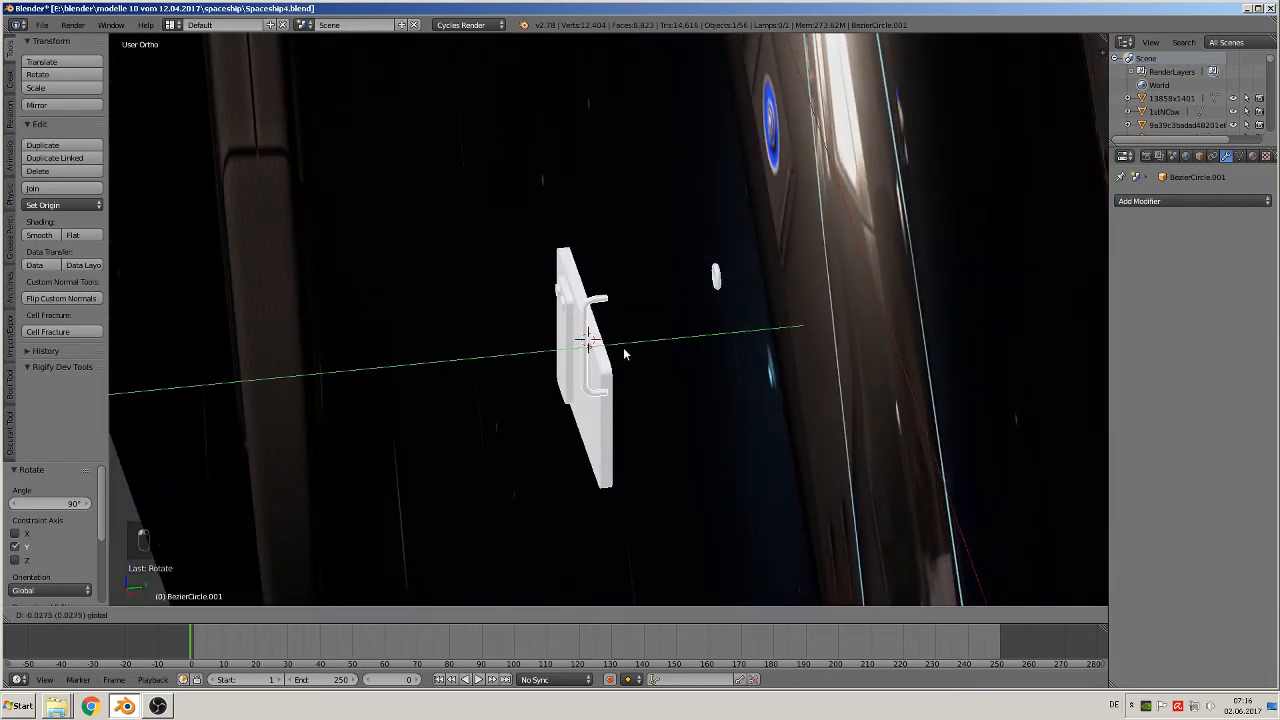
left_click(624, 353)
middle_click_drag(624, 353, 776, 345)
key("g")
key("x")
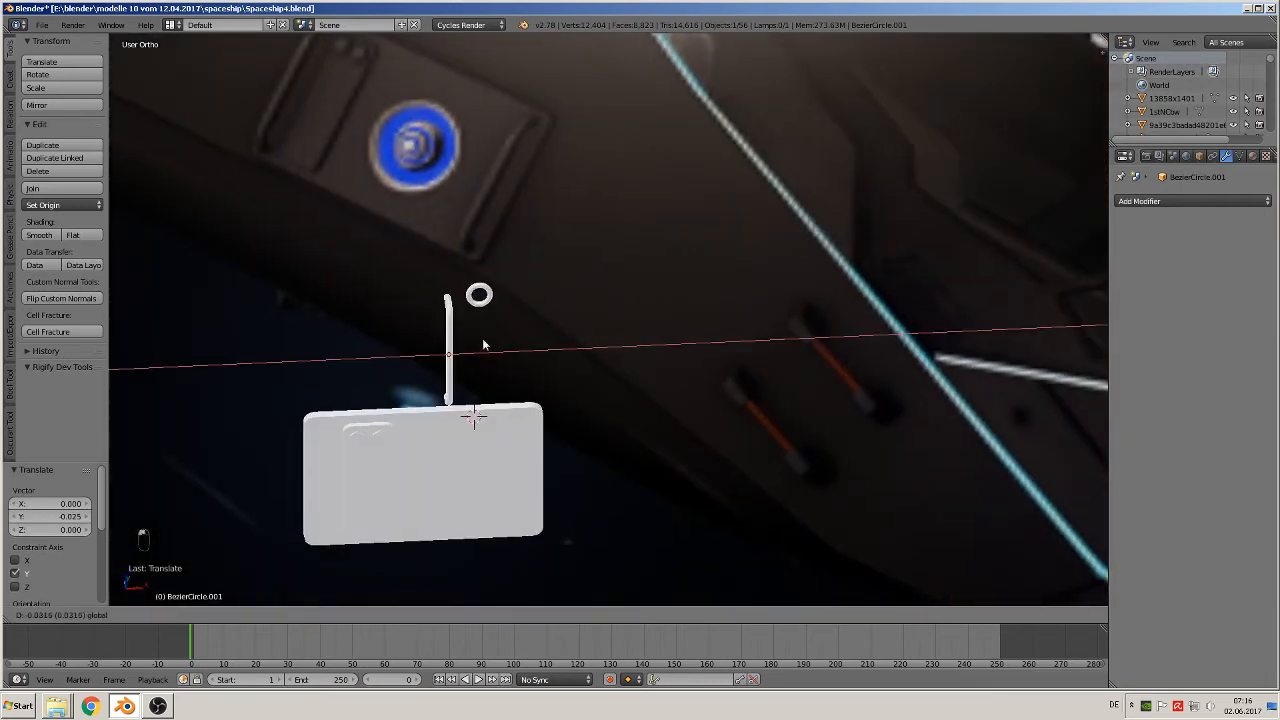
left_click(382, 358)
key("g")
key("z")
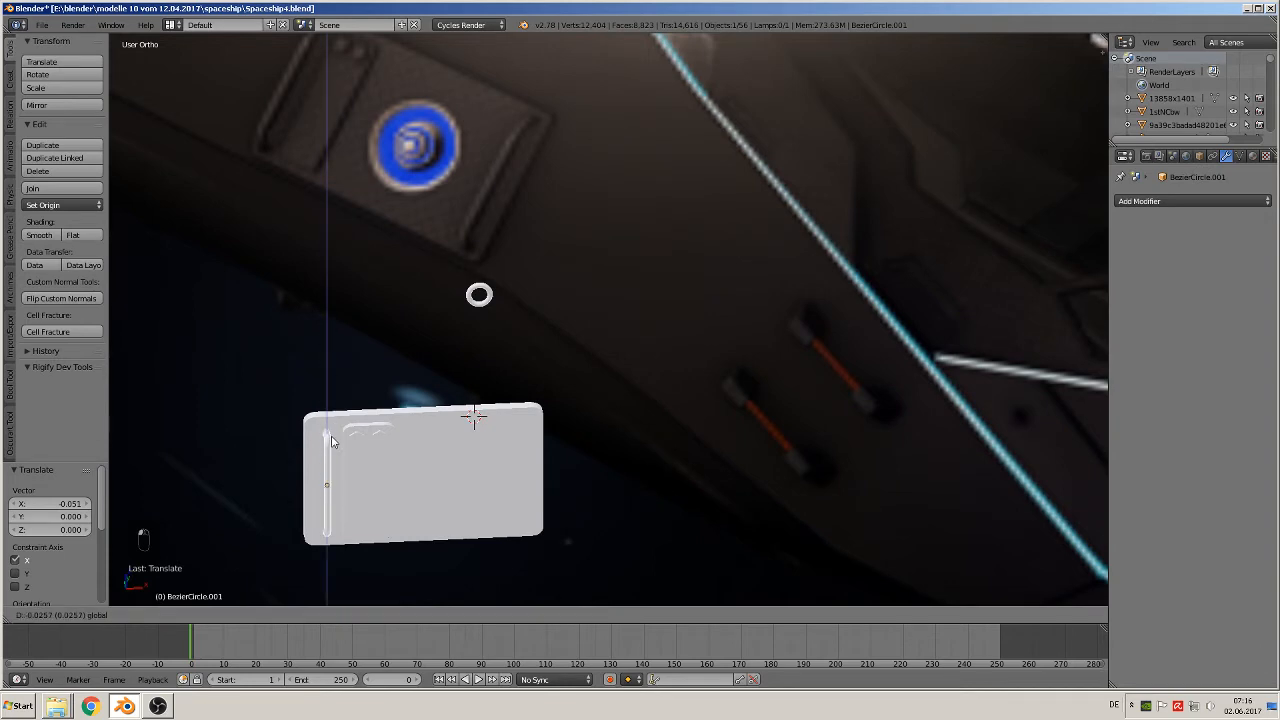
left_click_drag(328, 439, 328, 437)
Push the handle about 0.0002 along Y so that its ends sit in the plate's surface
middle_click_drag(332, 440, 465, 440)
scroll(455, 436, "up", 2)
middle_click_drag(390, 419, 555, 190)
scroll(535, 213, "up", 3)
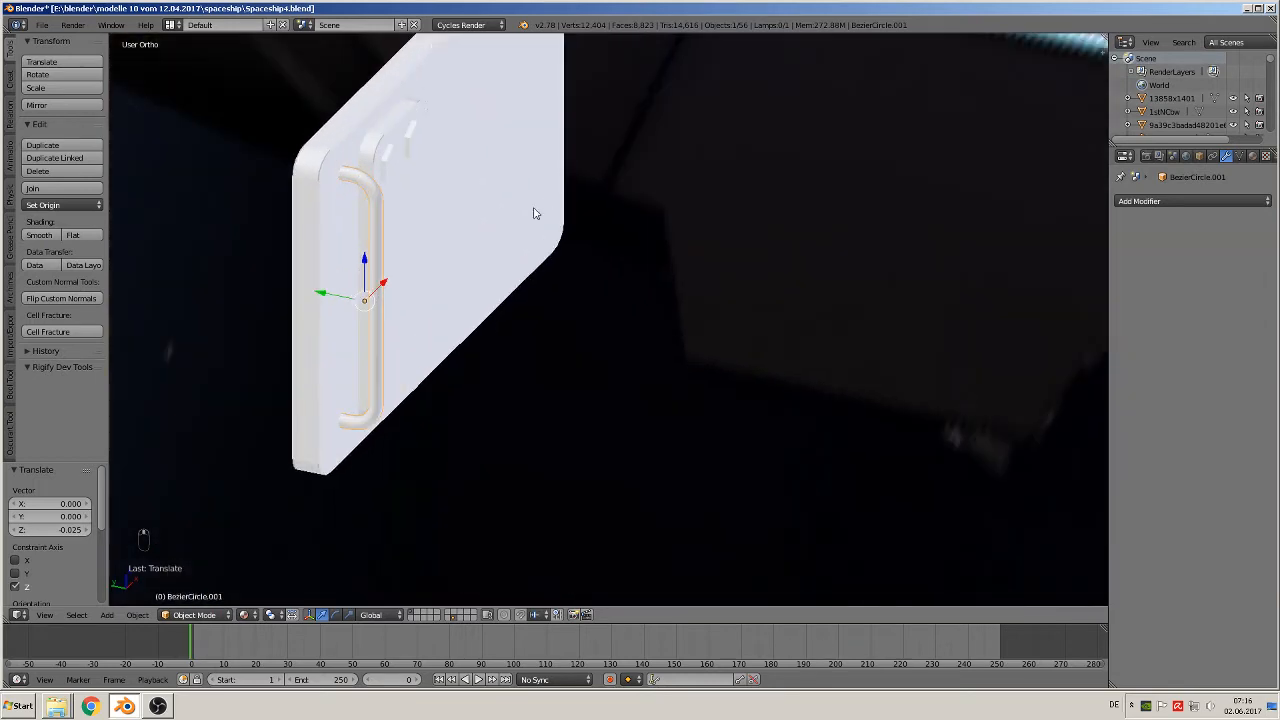
middle_click_drag(384, 265, 411, 237)
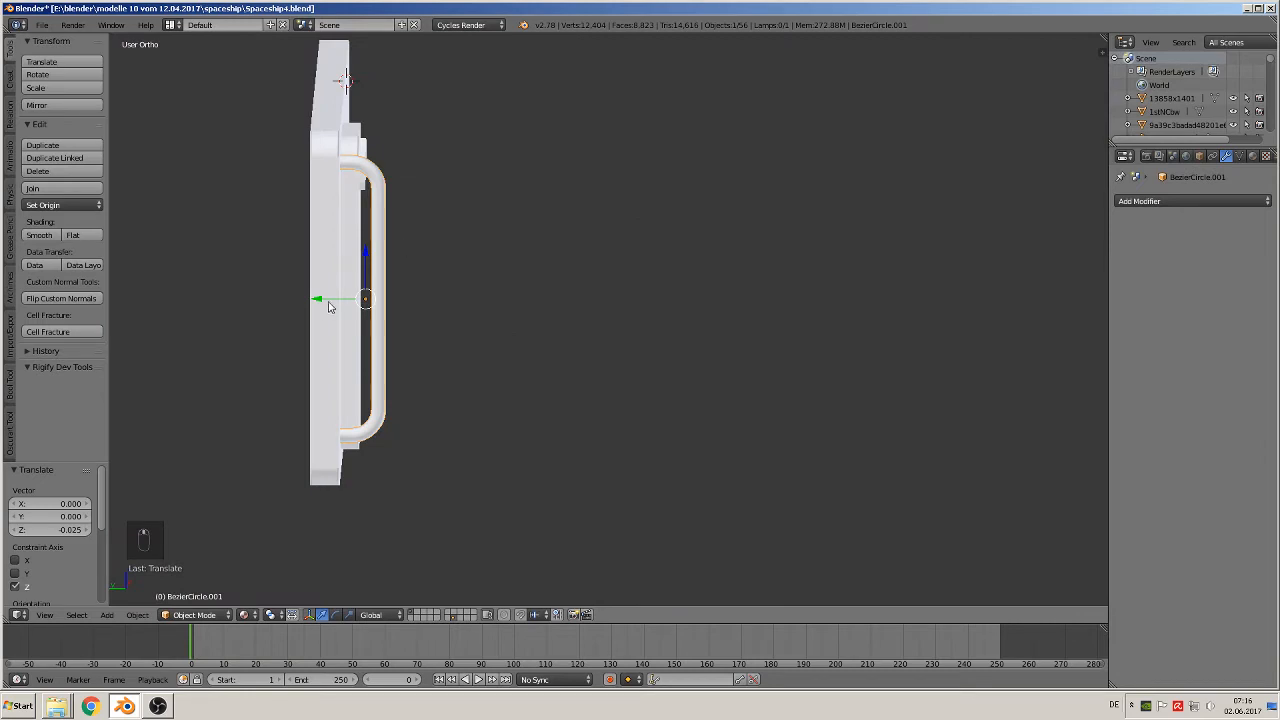
left_click_drag(326, 300, 331, 300)
Duplicate the handle and move the copy about 0.038 along X to the plate's opposite end
mouse_move(331, 300)
middle_mouse_down()
mouse_move(309, 266)
mouse_move(208, 282)
mouse_move(306, 305)
middle_mouse_up()
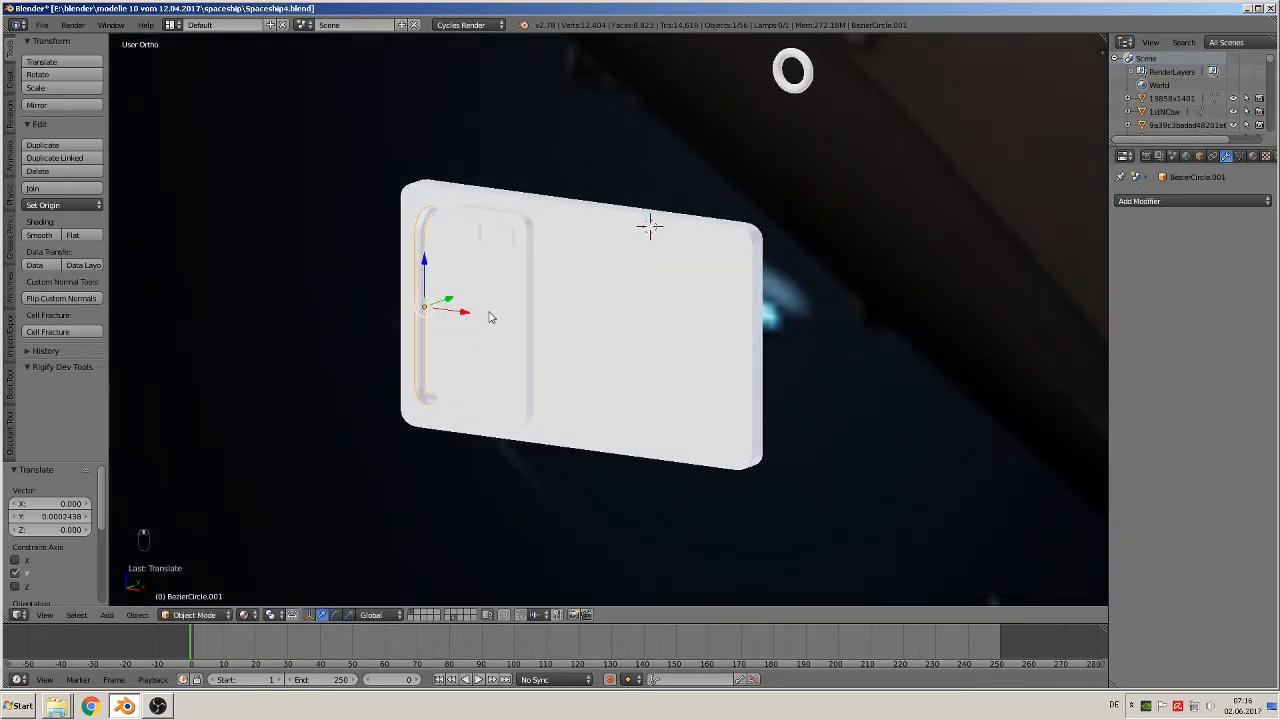
key("shift+d")
key("x")
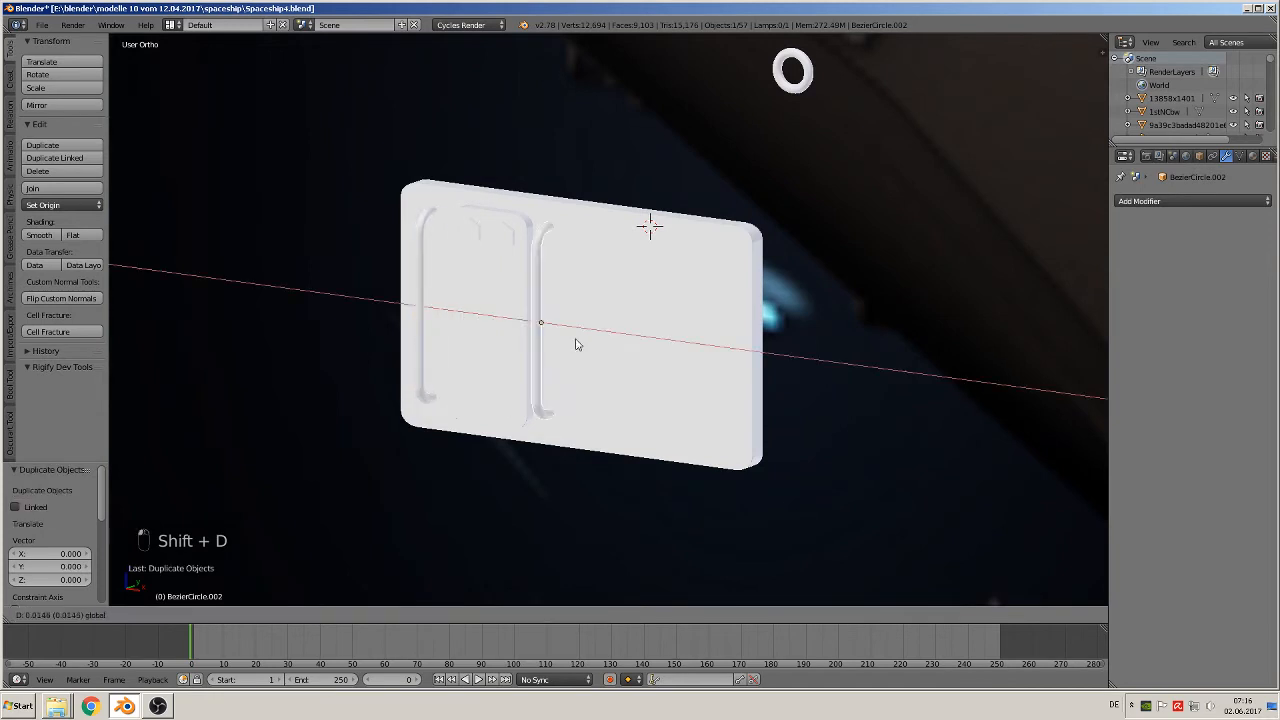
left_click(765, 345)
scroll(765, 330, "down", 5)
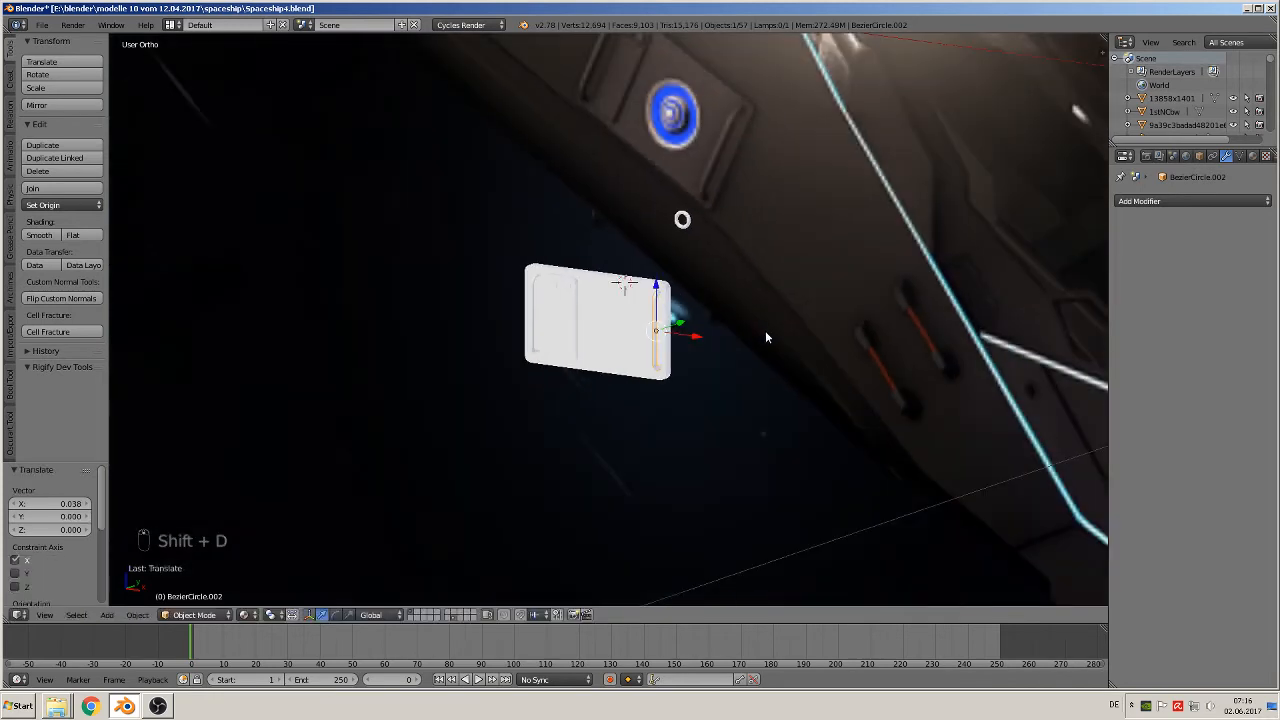
Move the small Bezier circle ring above the plate to another layer
key("KP_1")
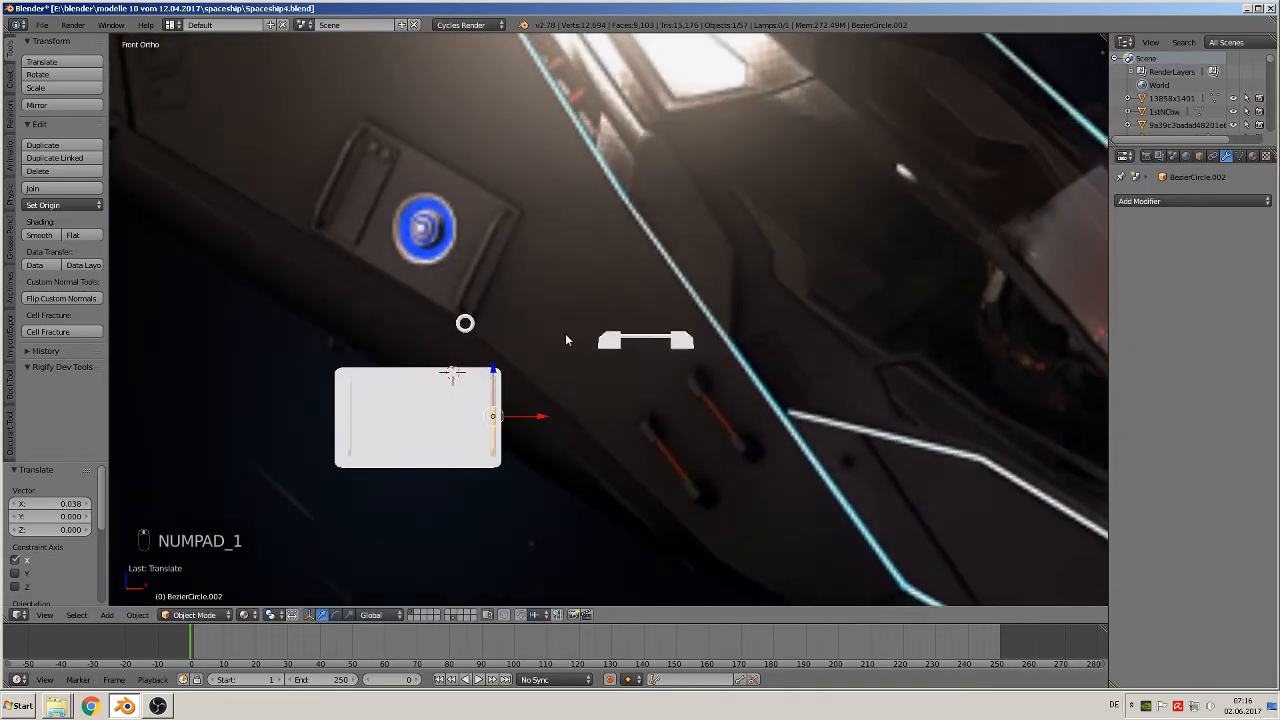
scroll(429, 375, "up", 2)
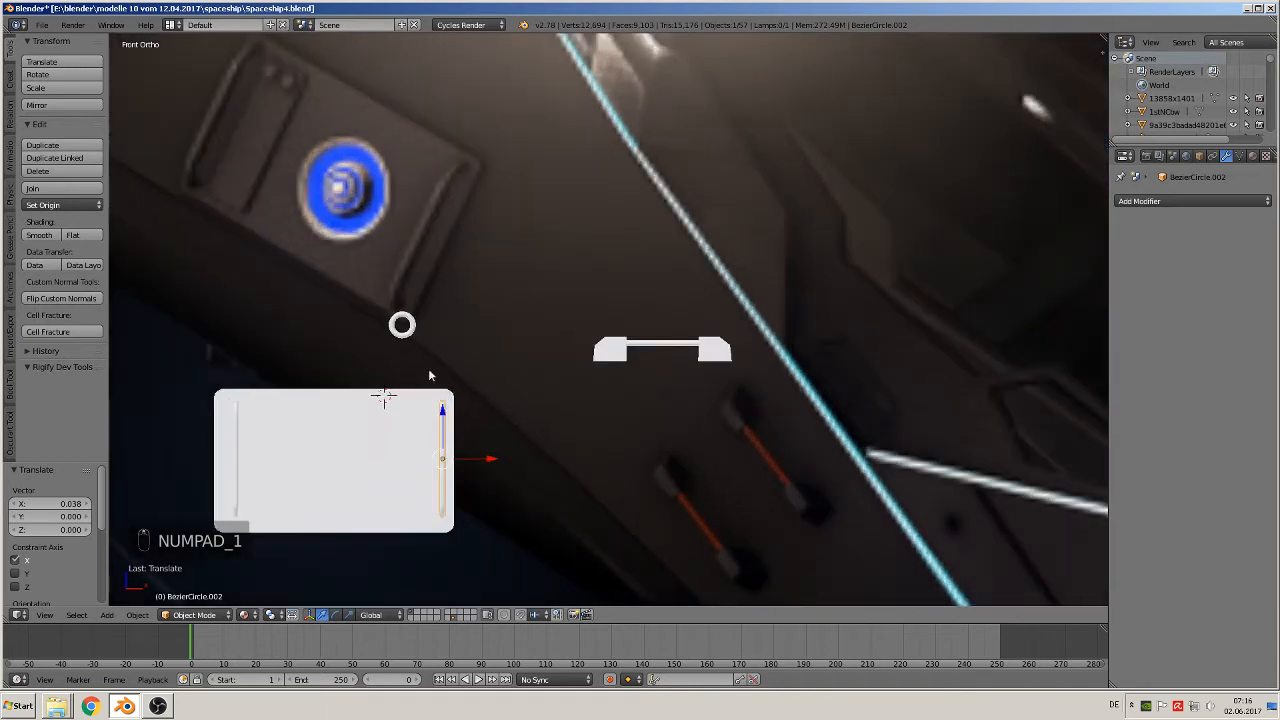
right_click(406, 323)
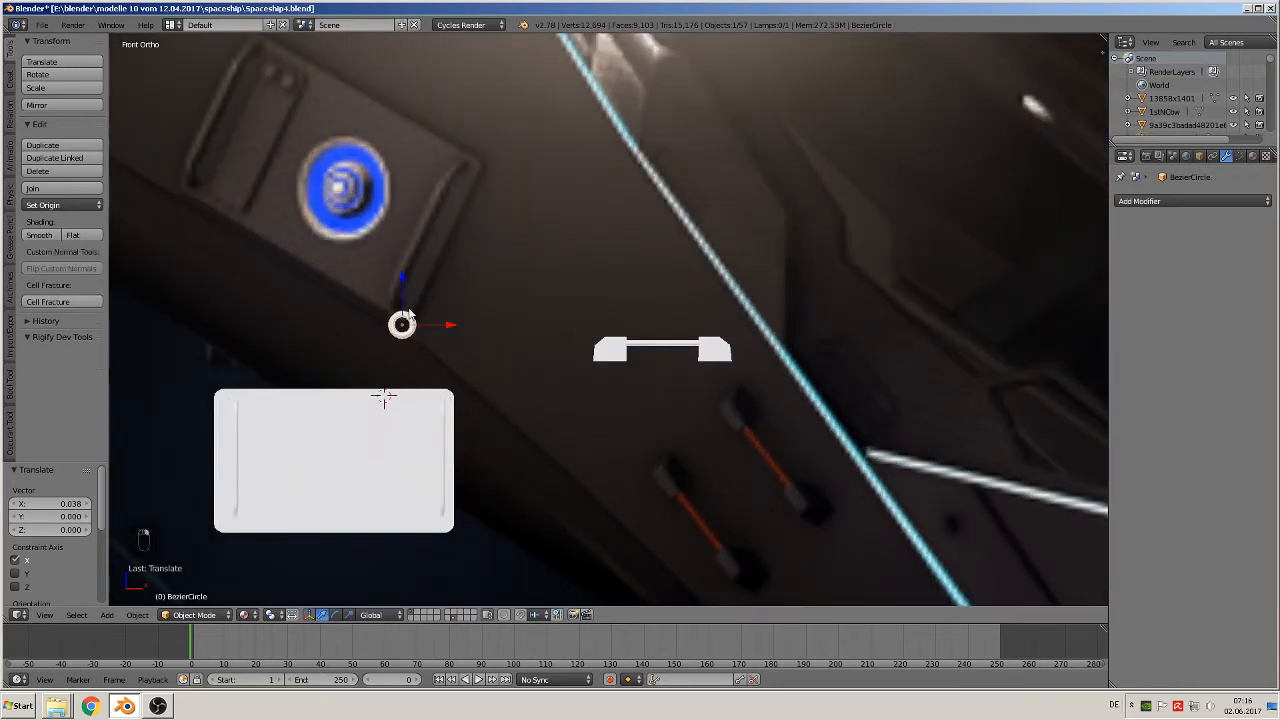
key("m")
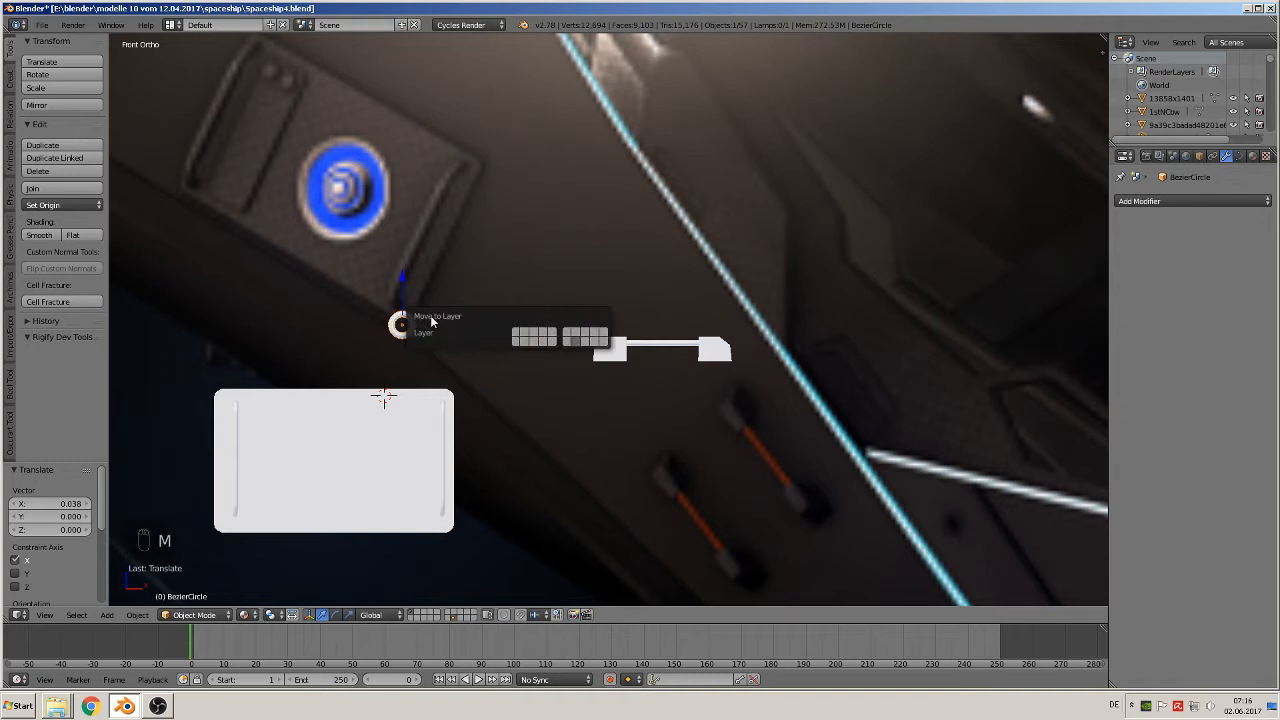
left_click(522, 336)
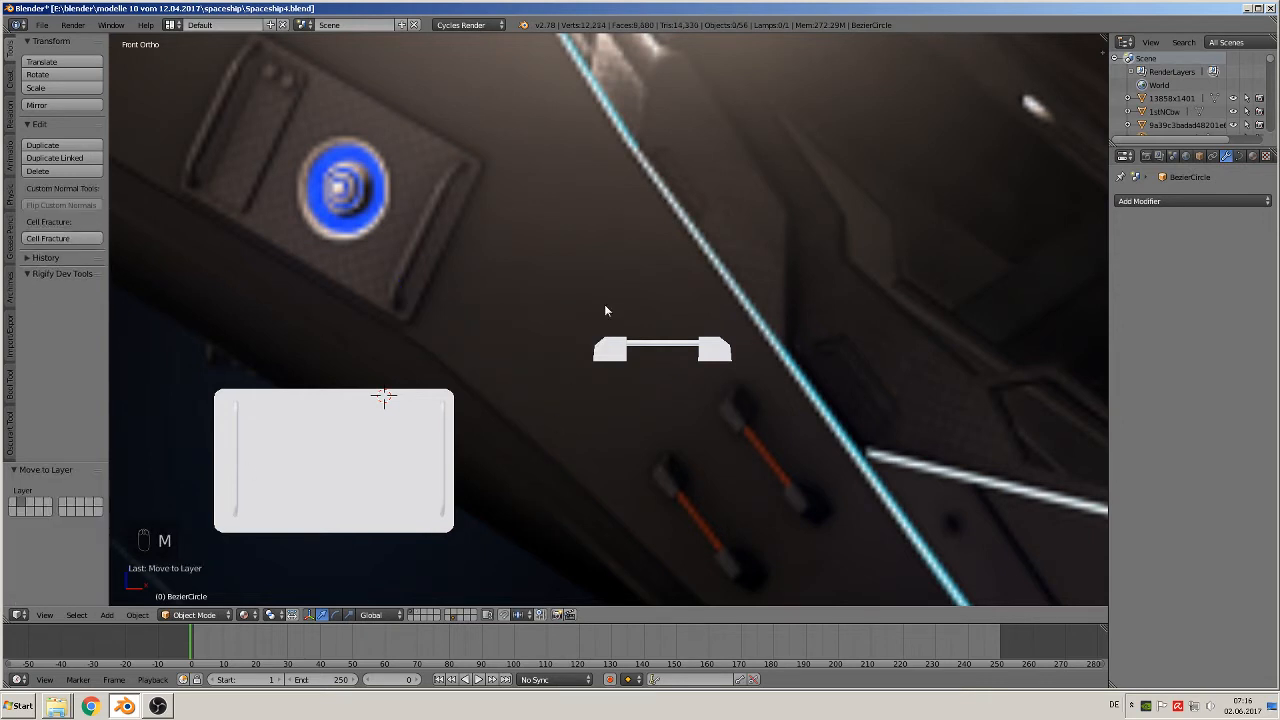
Add a mesh circle with 24 vertices at the centre of the reference image's blue ring
middle_click_drag(406, 245, 641, 279, "shift")
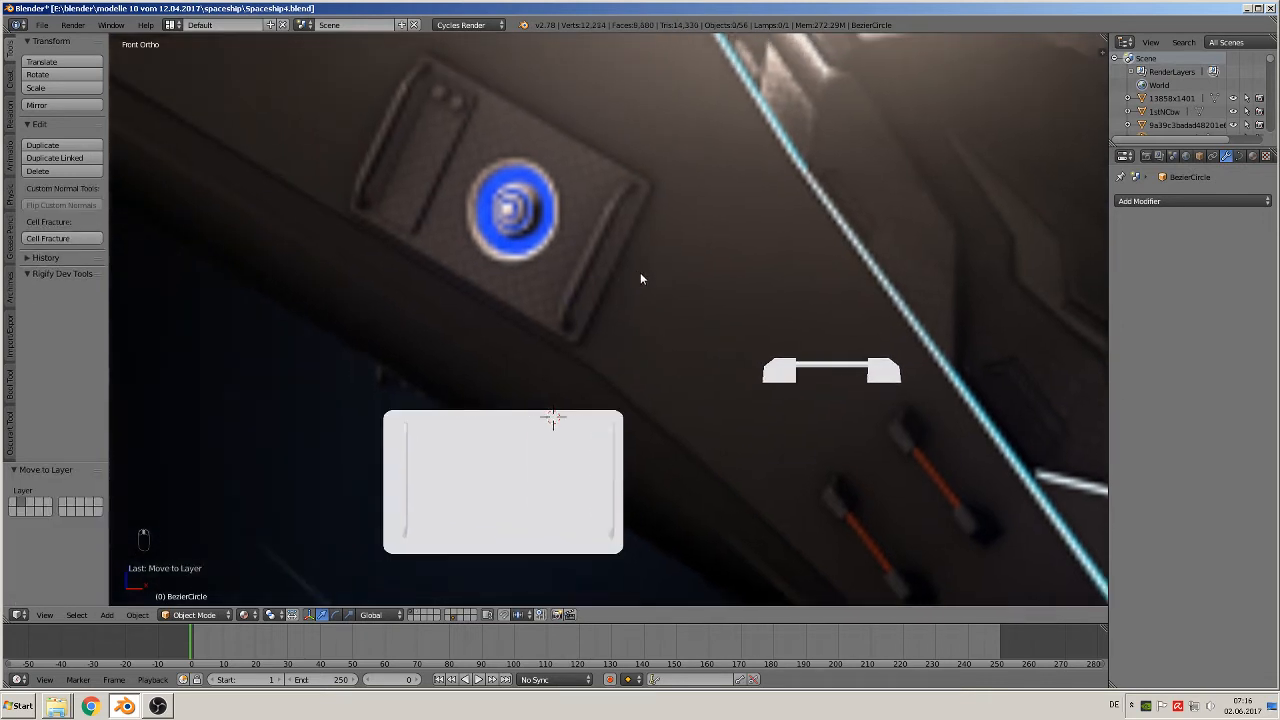
left_click(512, 209)
left_click(107, 616)
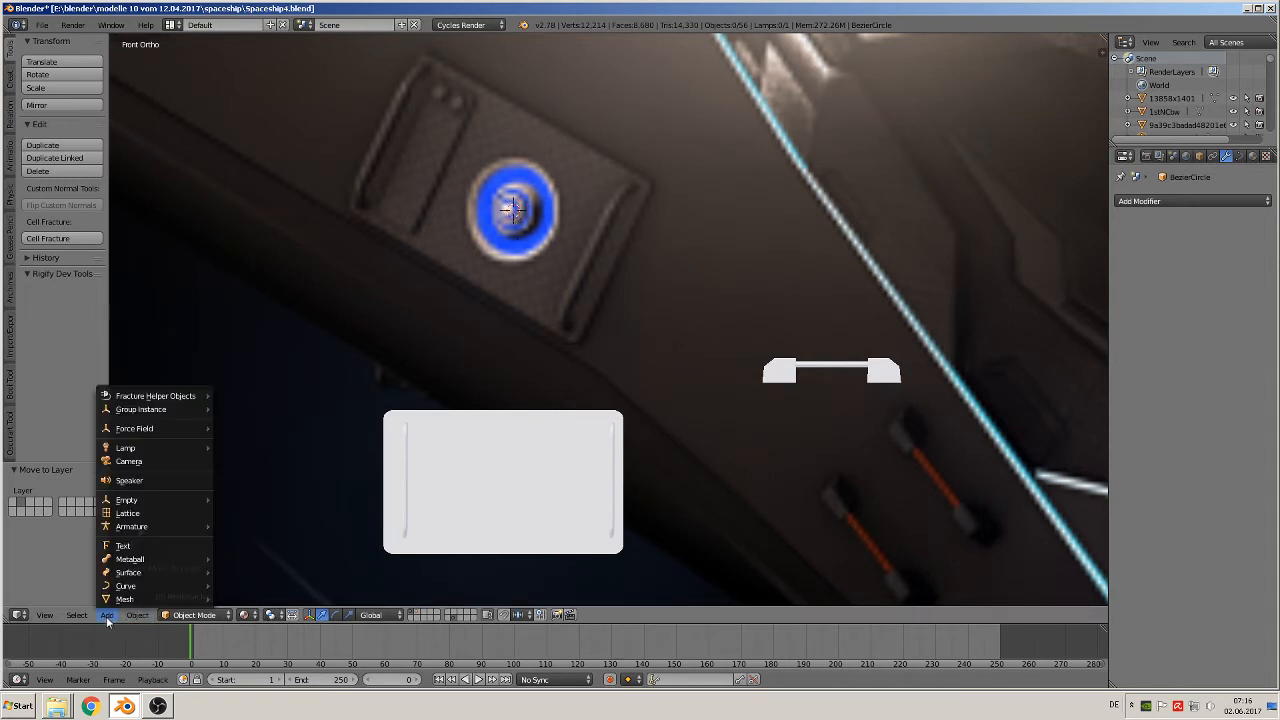
mouse_move(126, 599)
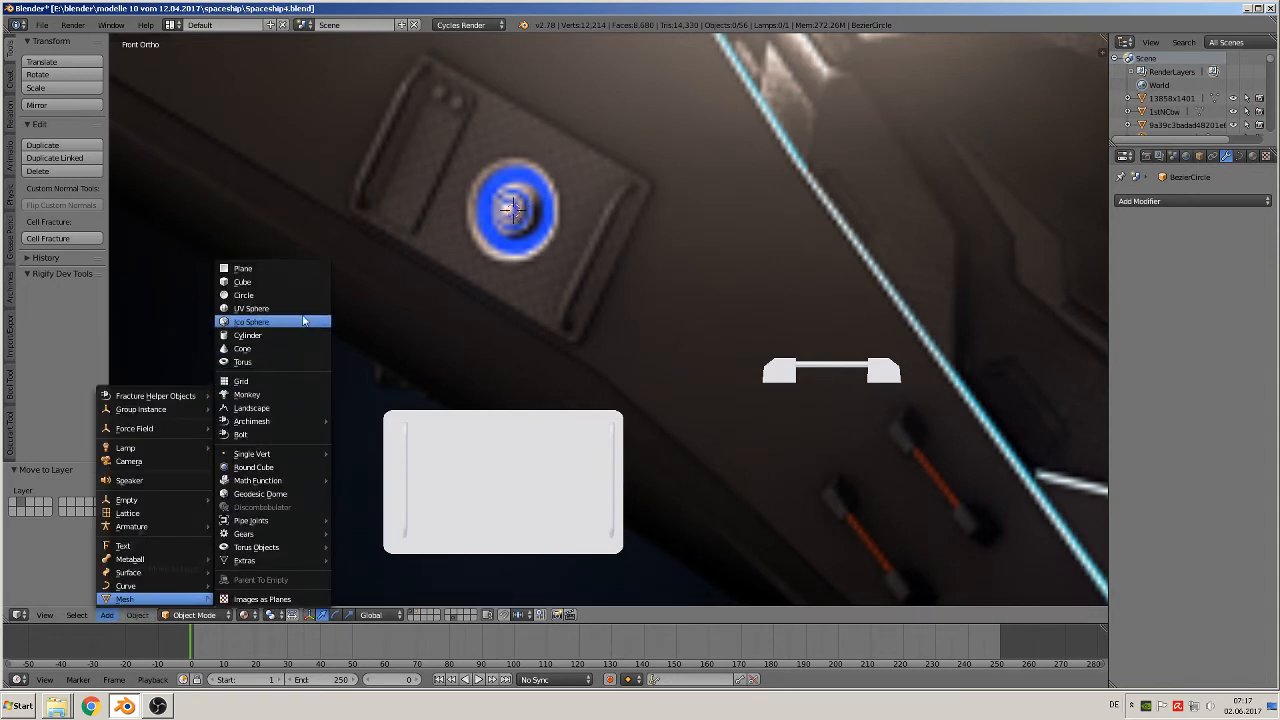
left_click(298, 295)
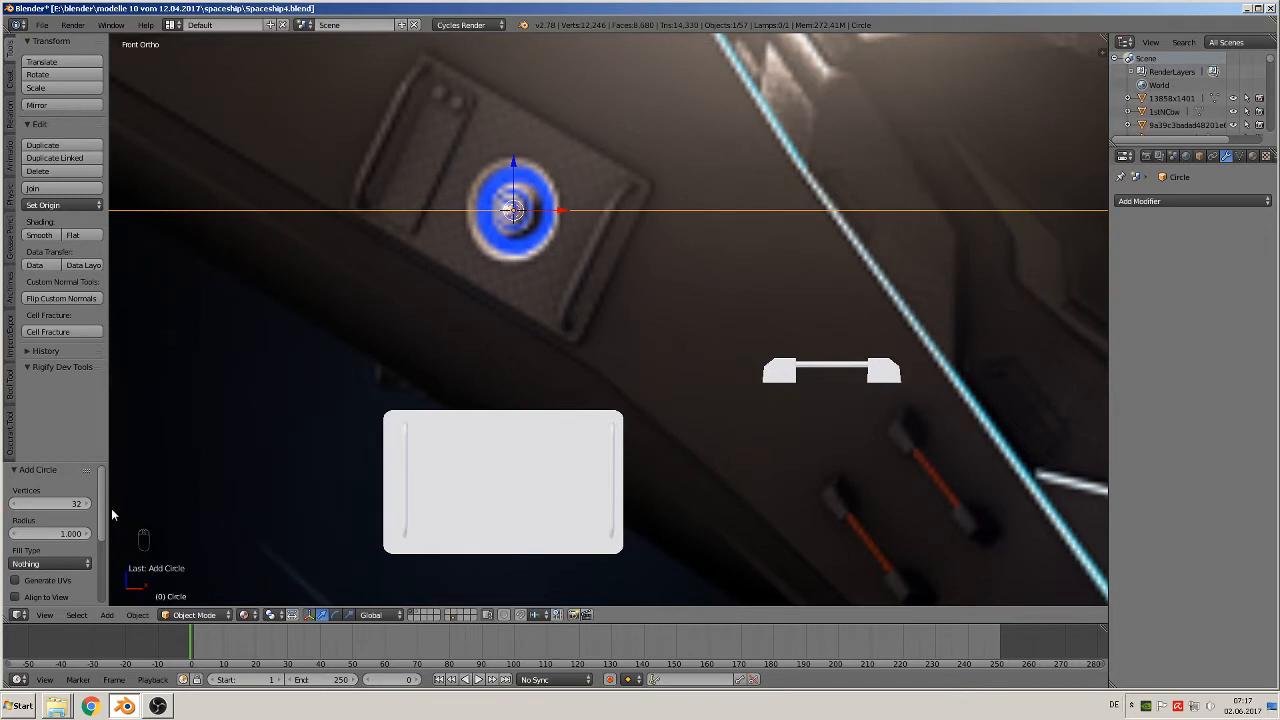
left_click(62, 504)
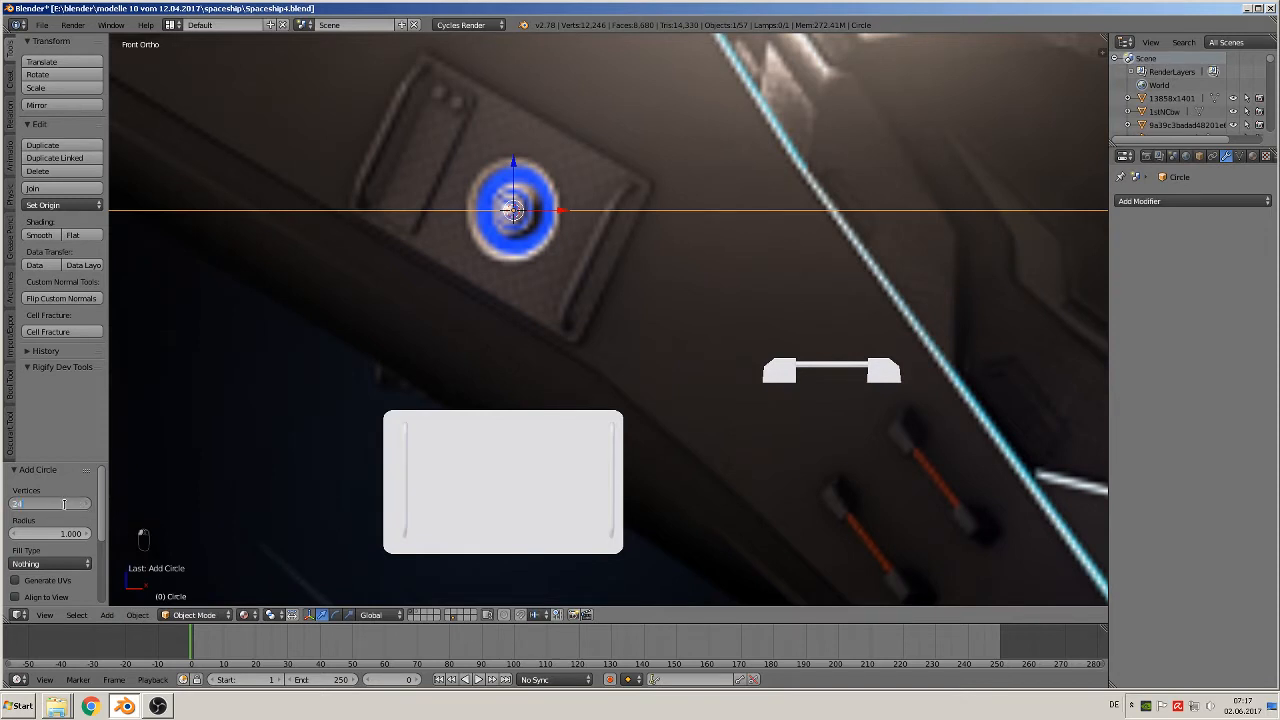
type("24")
key("Return")
Rotate the circle 90° about X and scale it by 0.022 and 0.437 to match the blue ring's outer rim
key("r")
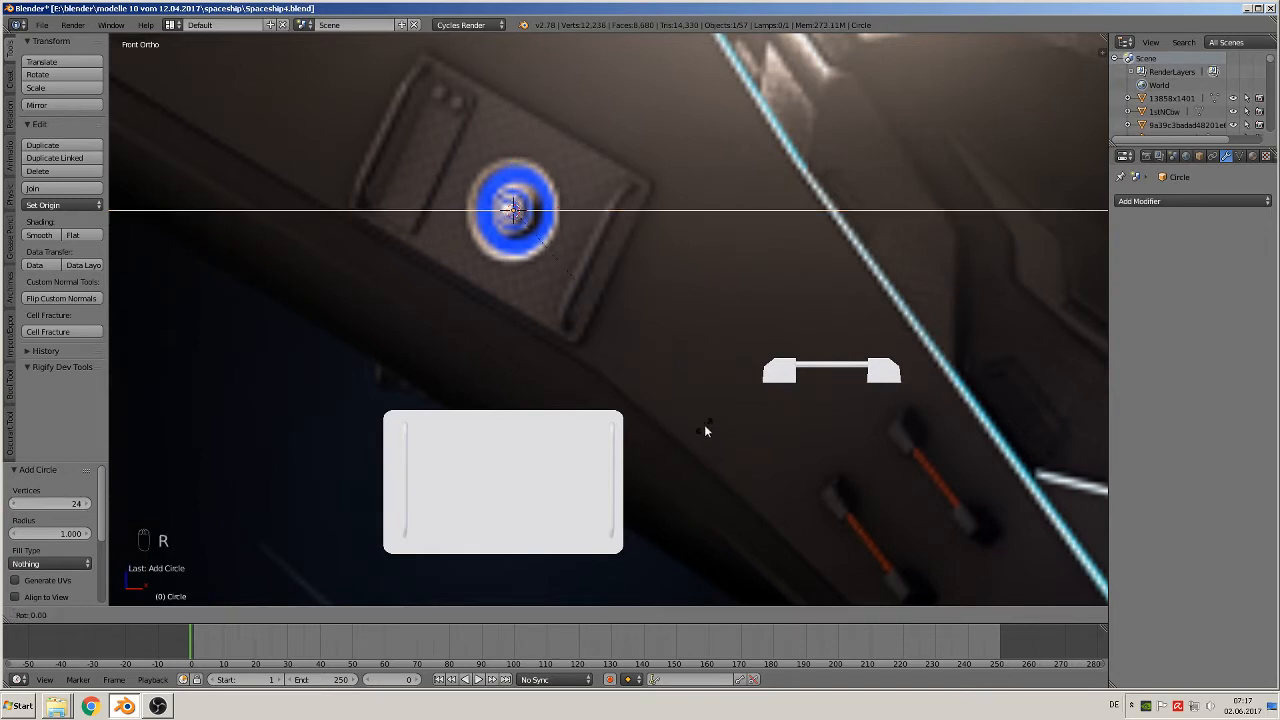
key("x")
key("9")
key("0")
key("Return")
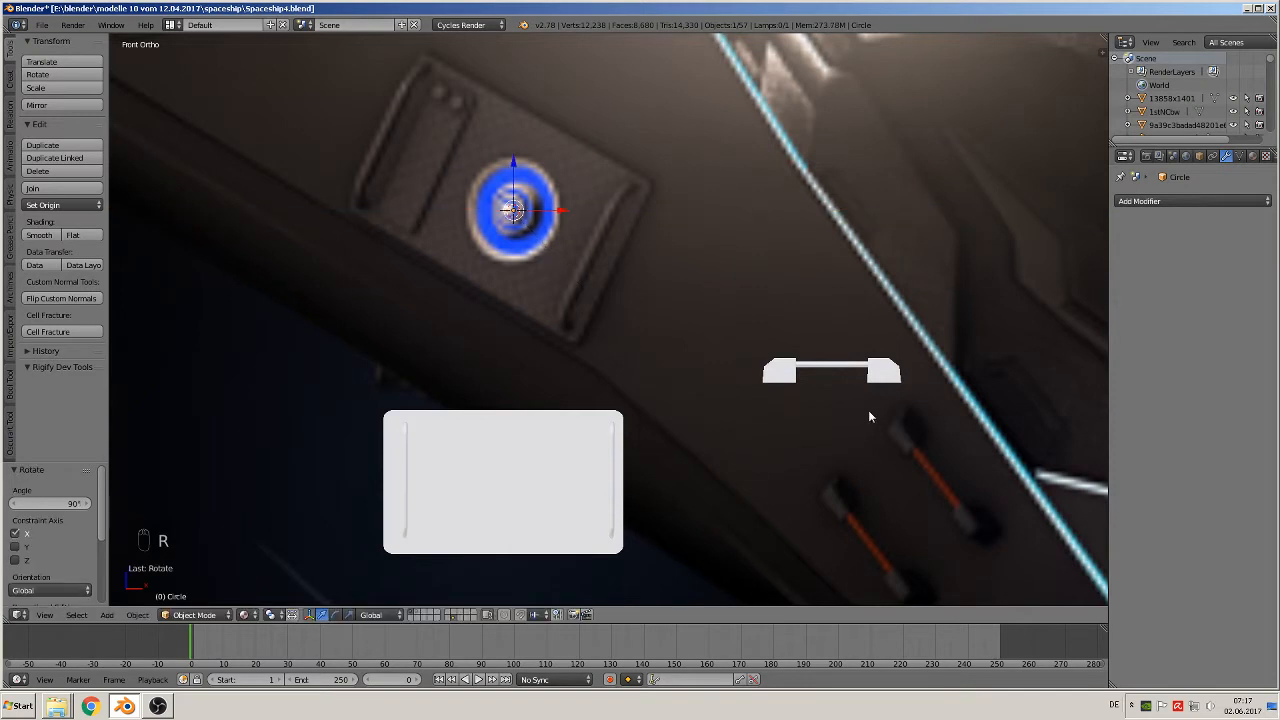
key("s")
left_click(520, 205)
key("s")
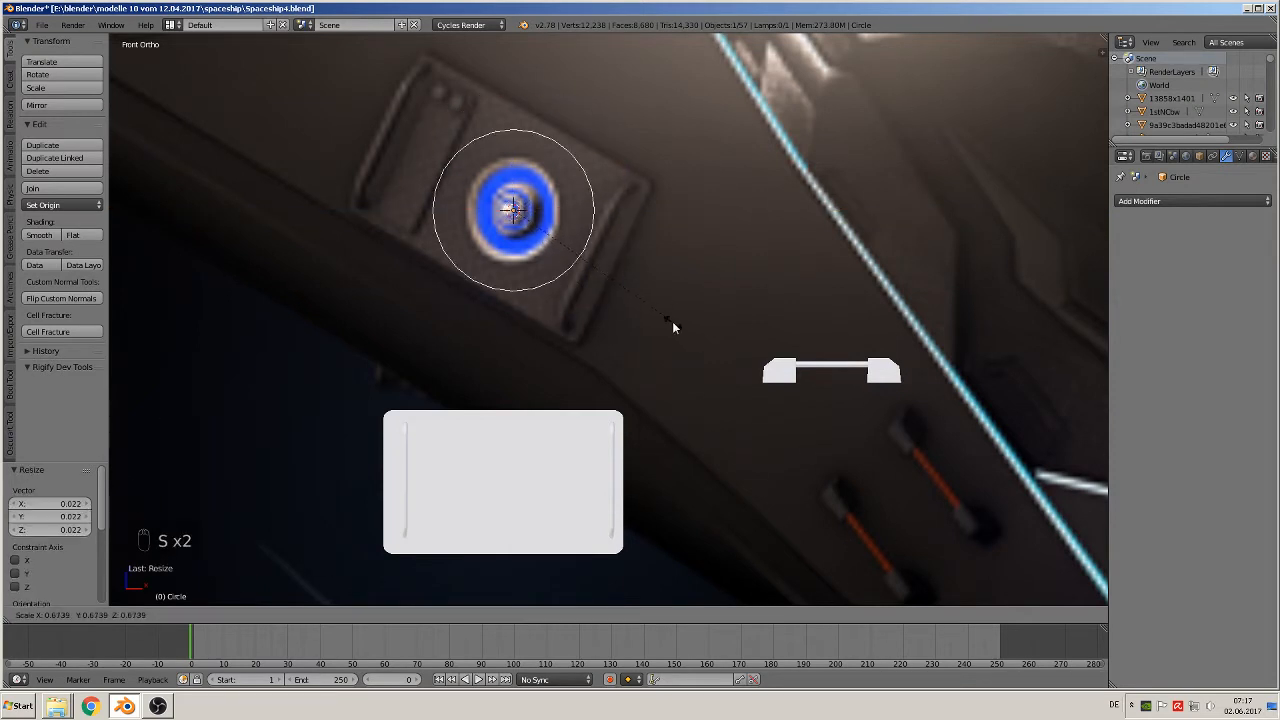
left_click(618, 281)
Move the circle about -0.015 along Y, in front of the reference image
scroll(598, 285, "up", 1)
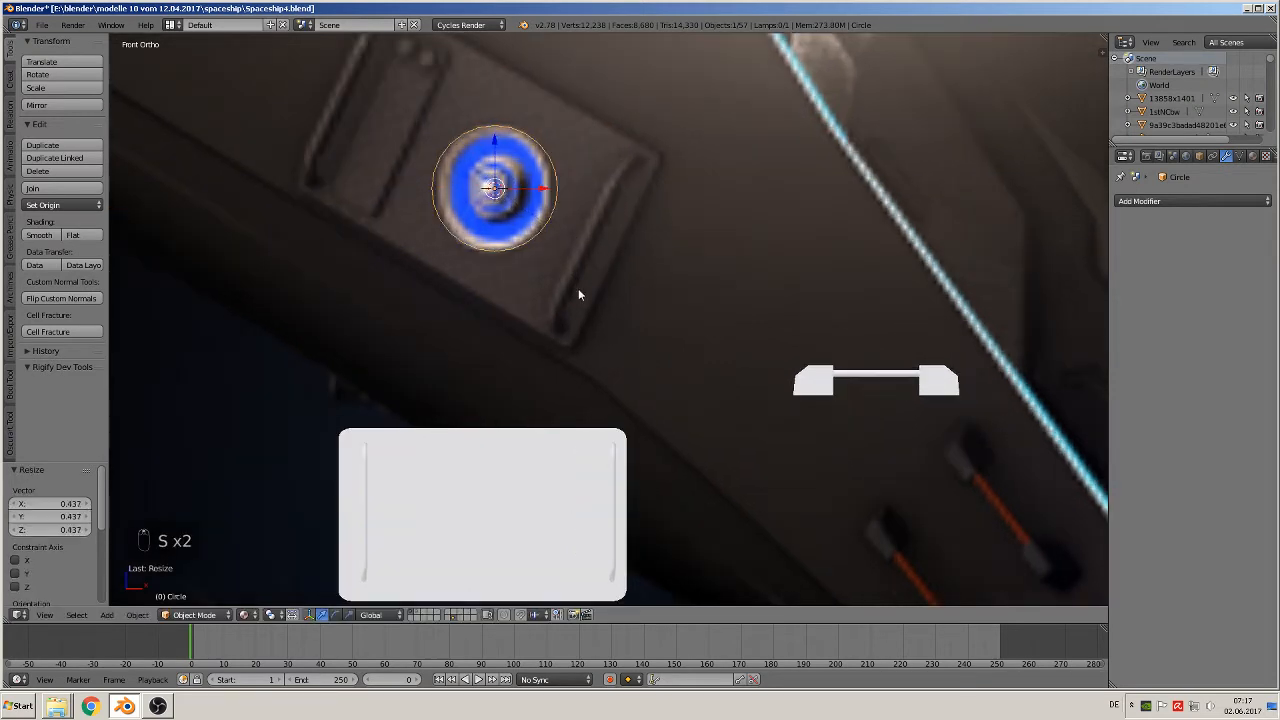
middle_click_drag(578, 293, 566, 177)
key("g")
key("y")
left_click(472, 226)
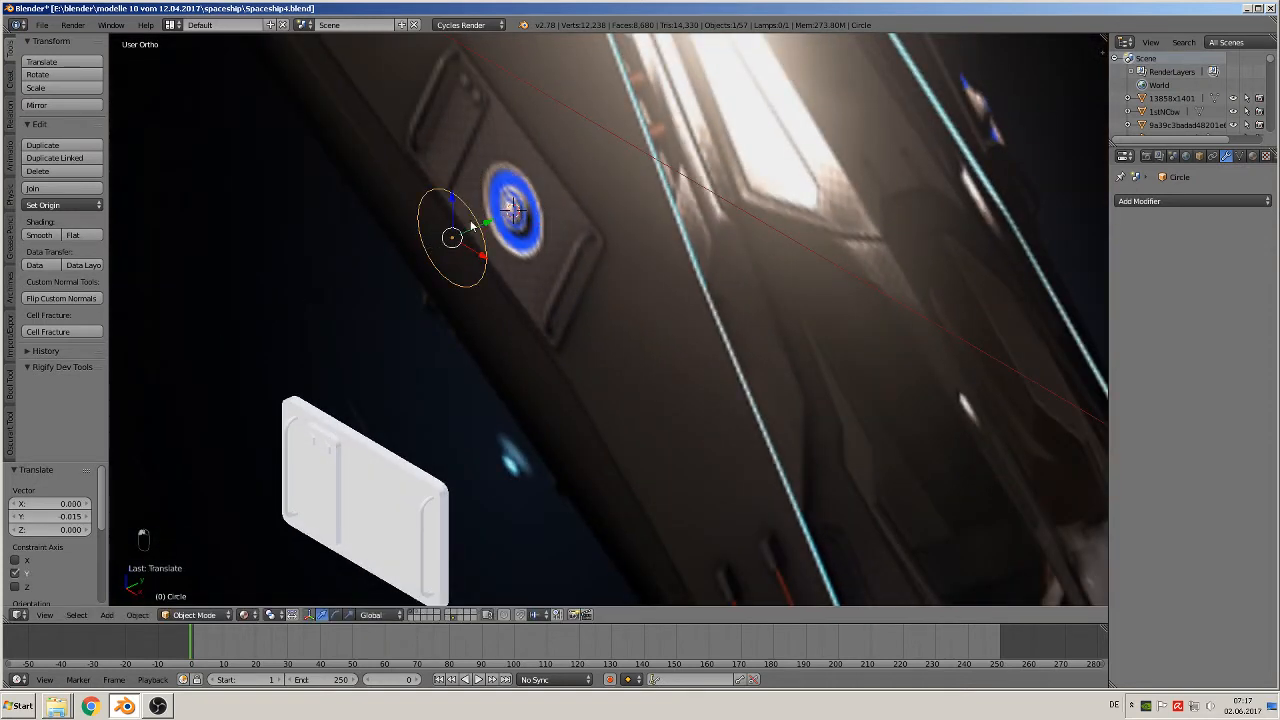
Extrude the circle's edge about 0.001 along Y toward the front and scale the new edge loop to 0.941
middle_click_drag(488, 244, 604, 252, "shift")
scroll(601, 257, "up", 3)
key("Tab")
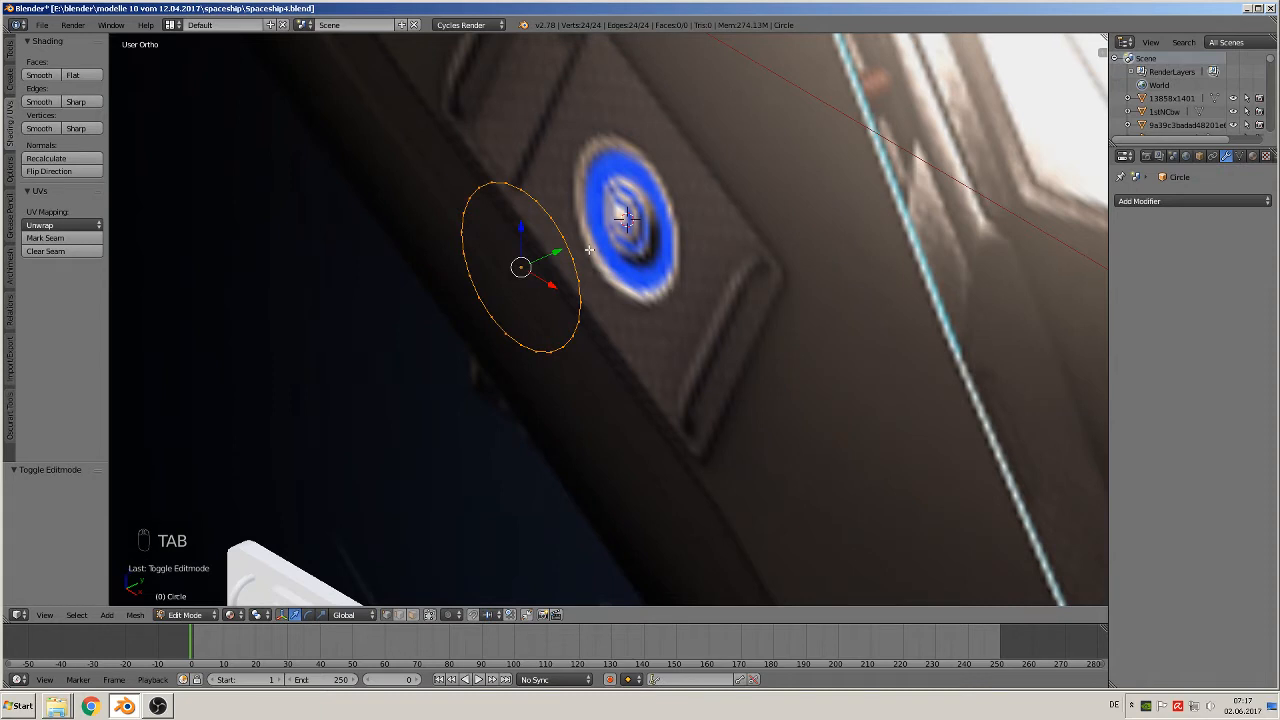
key("e")
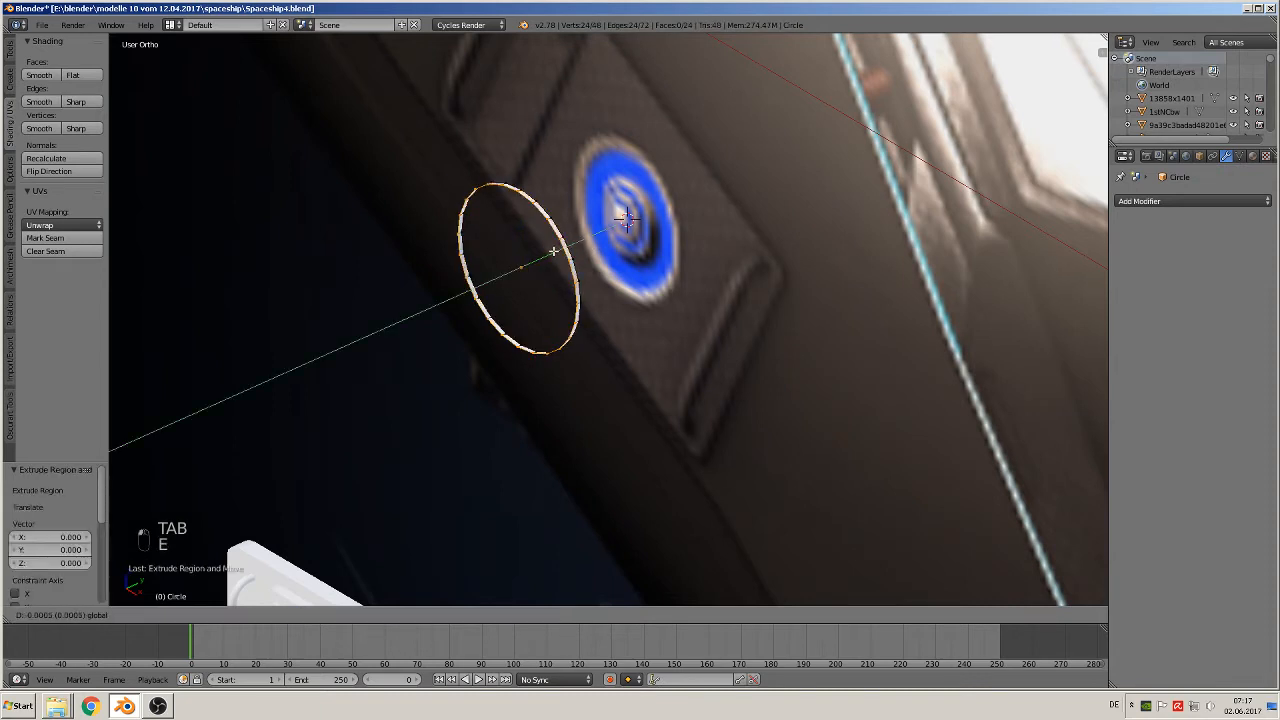
left_click(642, 318)
key("s")
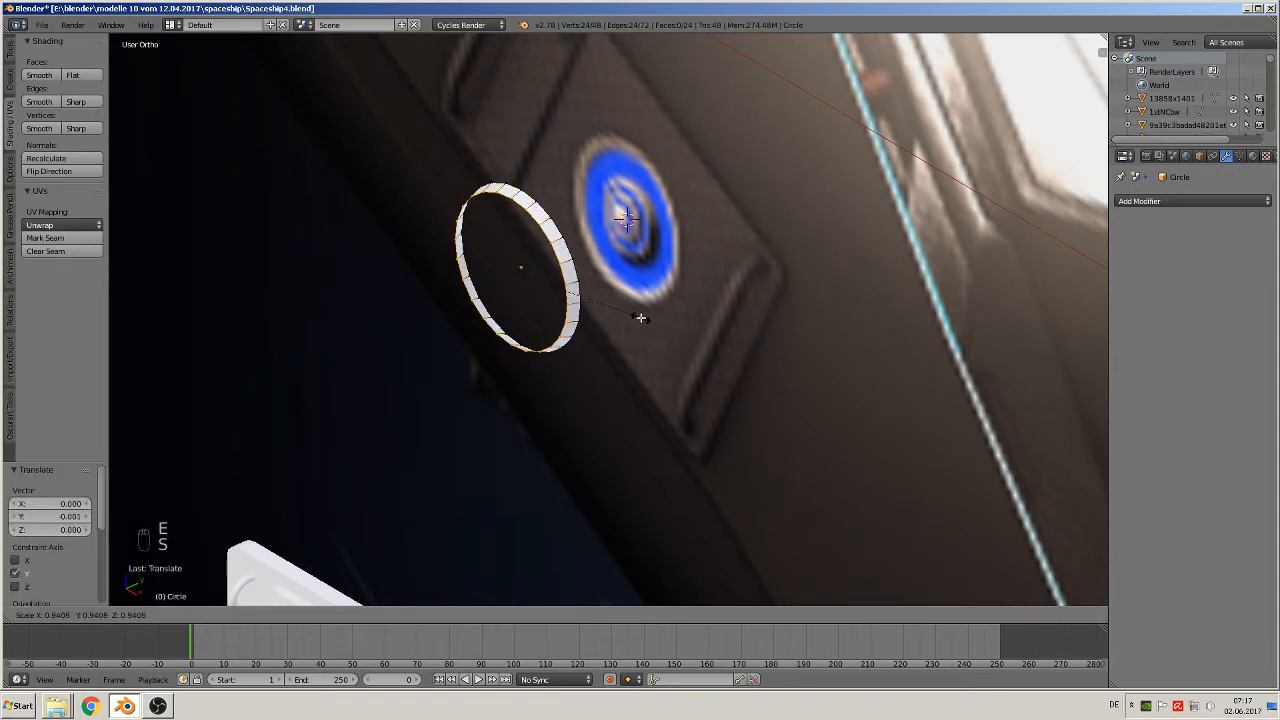
left_click(643, 316)
Extrude the front edge loop inward by scaling it slightly to form a narrow flat rim
scroll(643, 310, "up", 2)
middle_click_drag(637, 336, 735, 393, "shift")
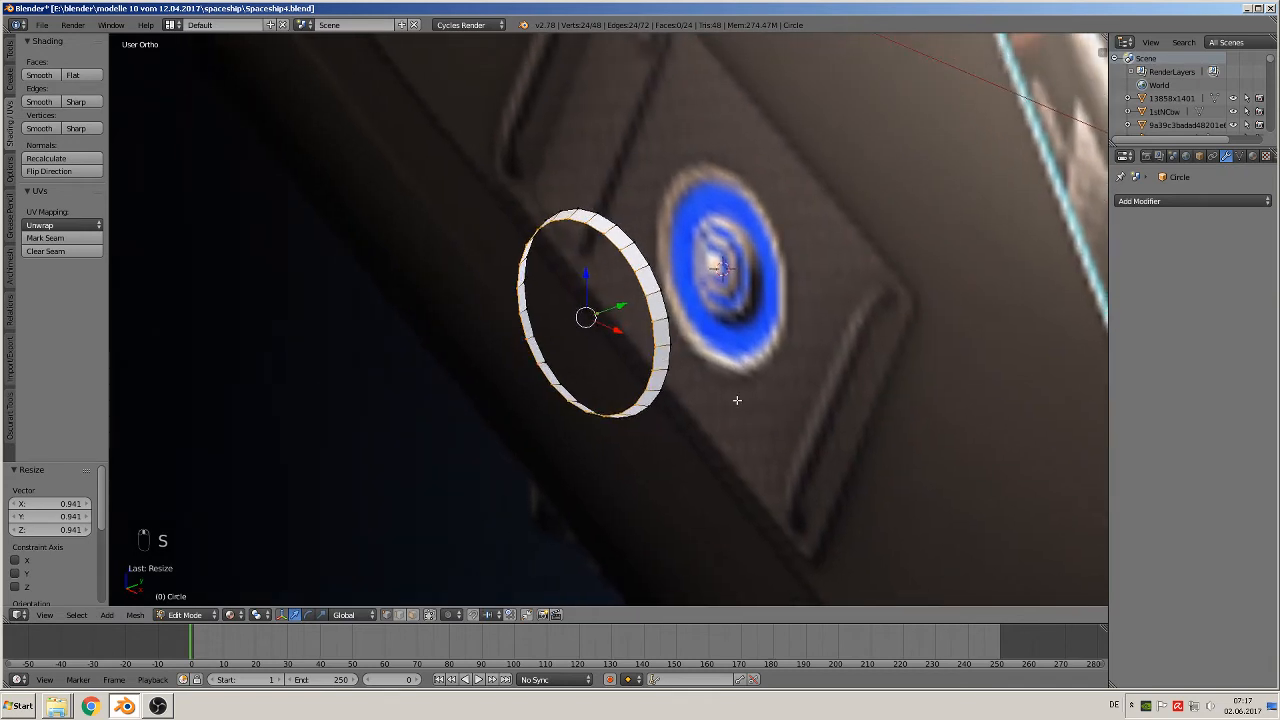
key("e")
key("s")
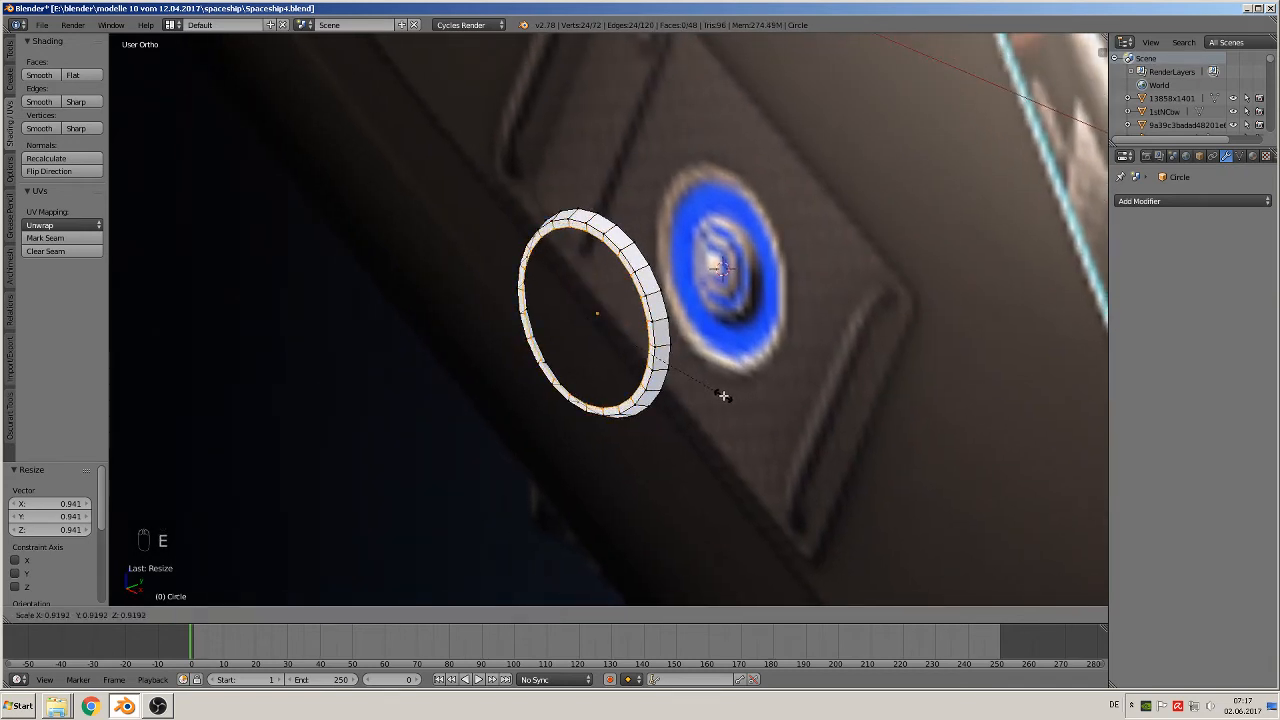
left_click(715, 396)
Extrude the rim's inner edge back about 0.0011 along Y and scale it to 0.945
key("e")
right_click(671, 381)
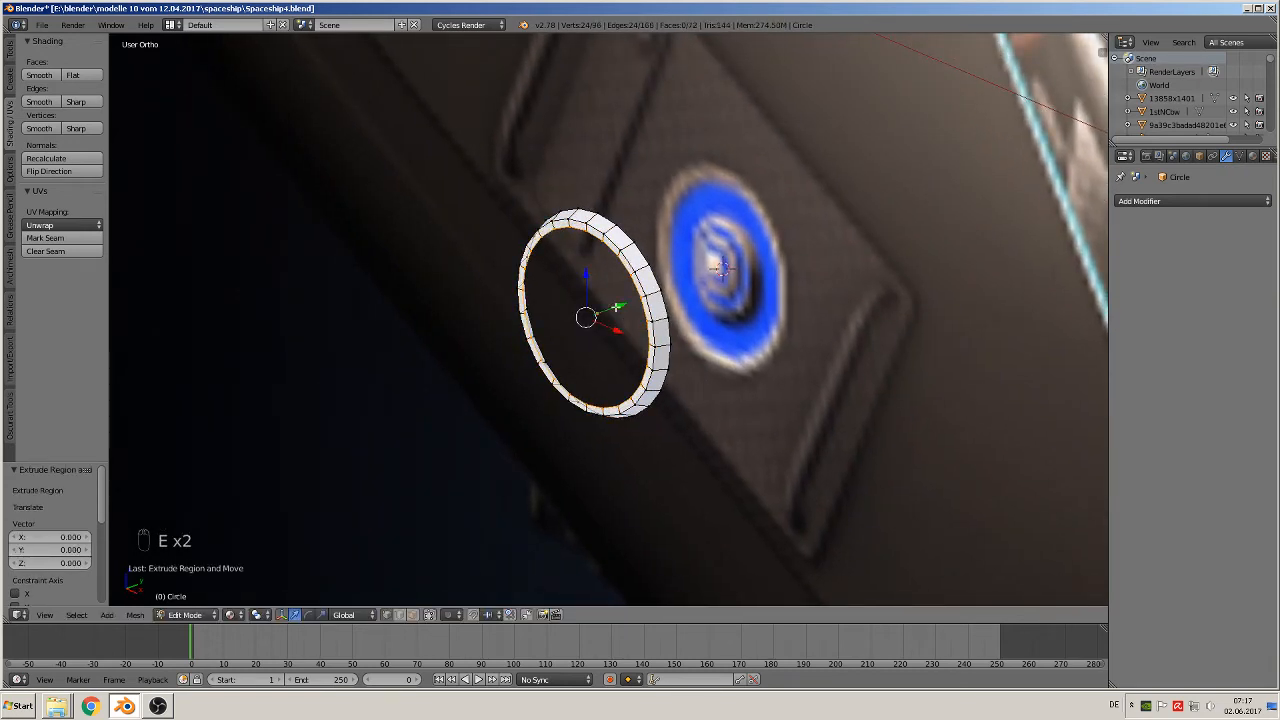
key("g")
key("y")
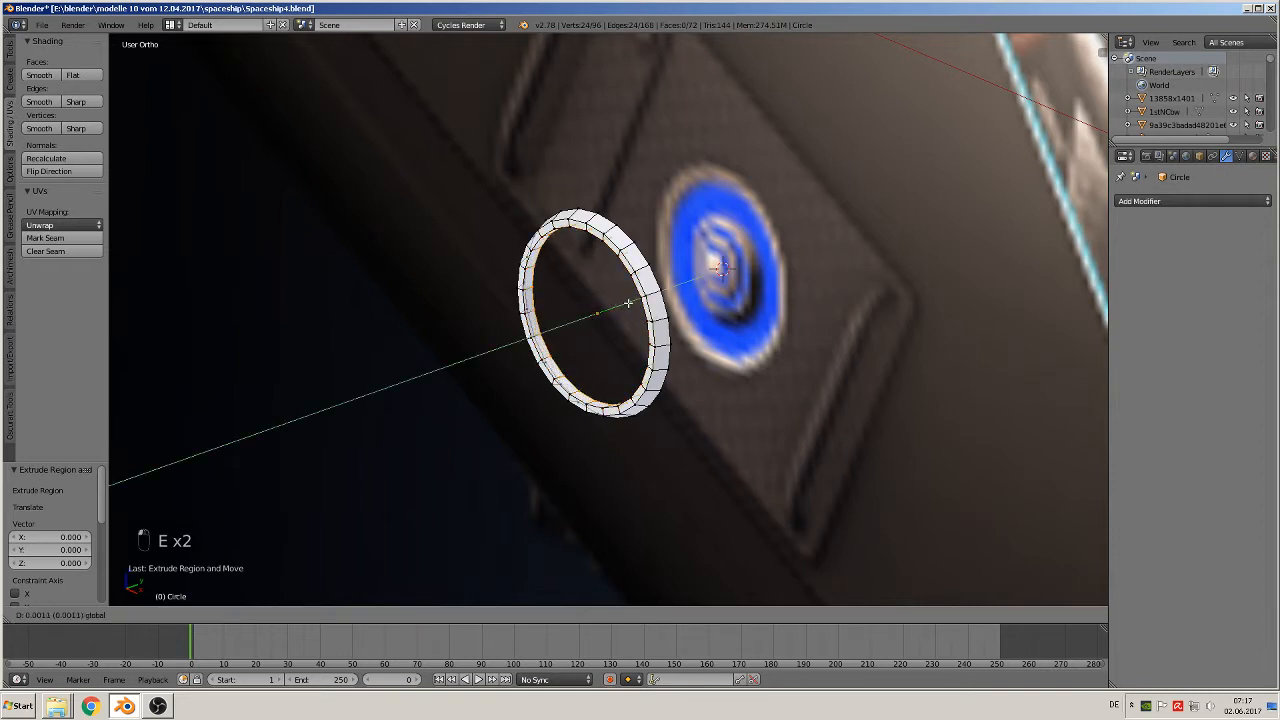
left_click(628, 302)
key("s")
left_click(738, 415)
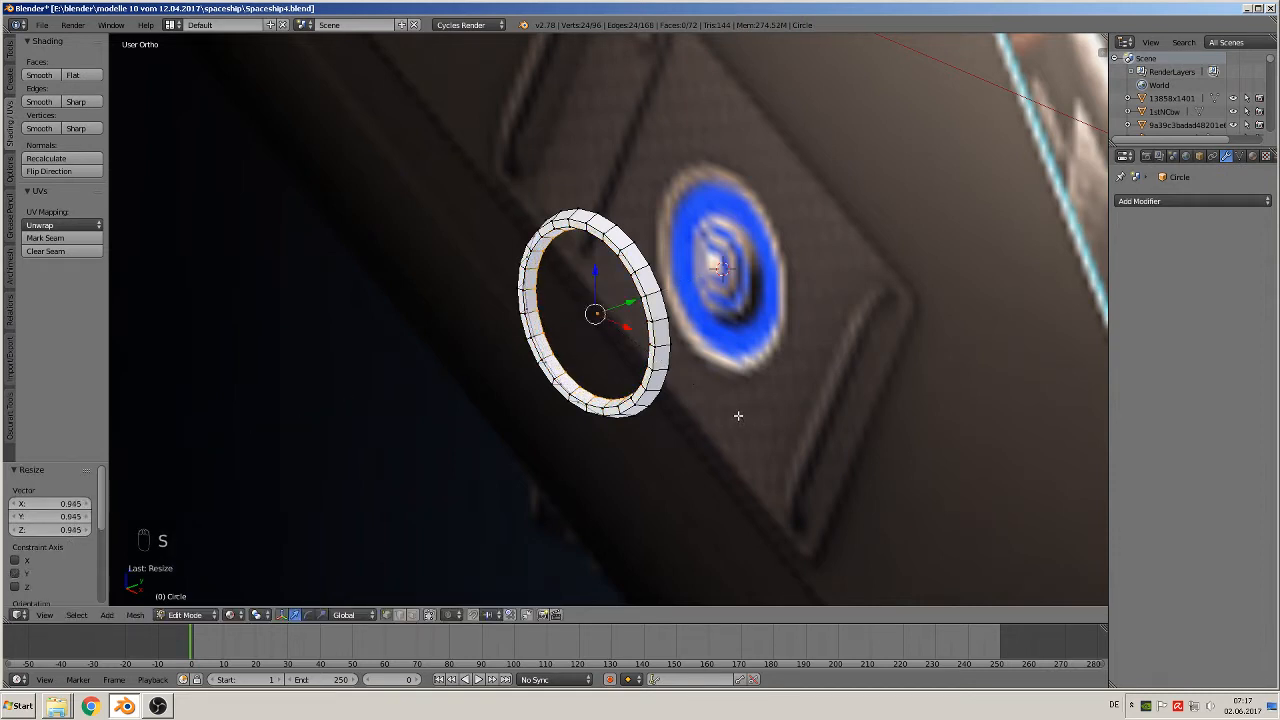
Extrude the recessed inner edge inward with a scale of 0.527 to form the wide flat ring
middle_click_drag(738, 415, 775, 397)
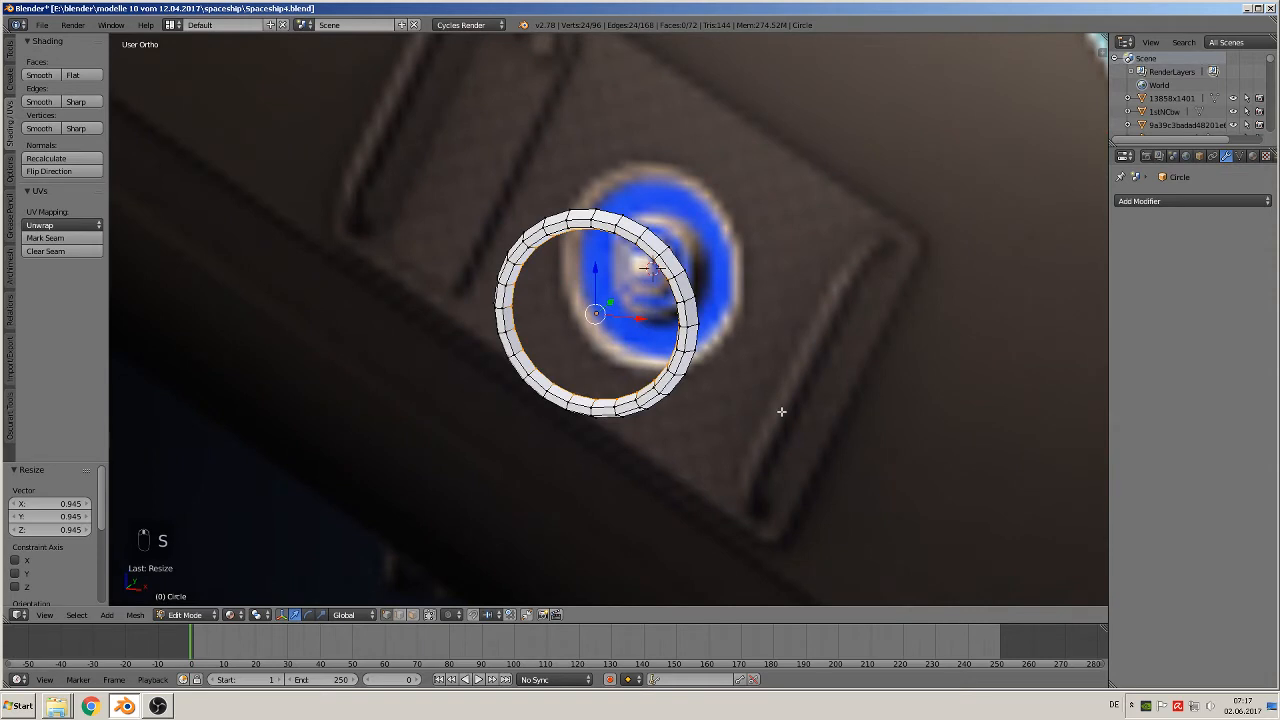
key("e")
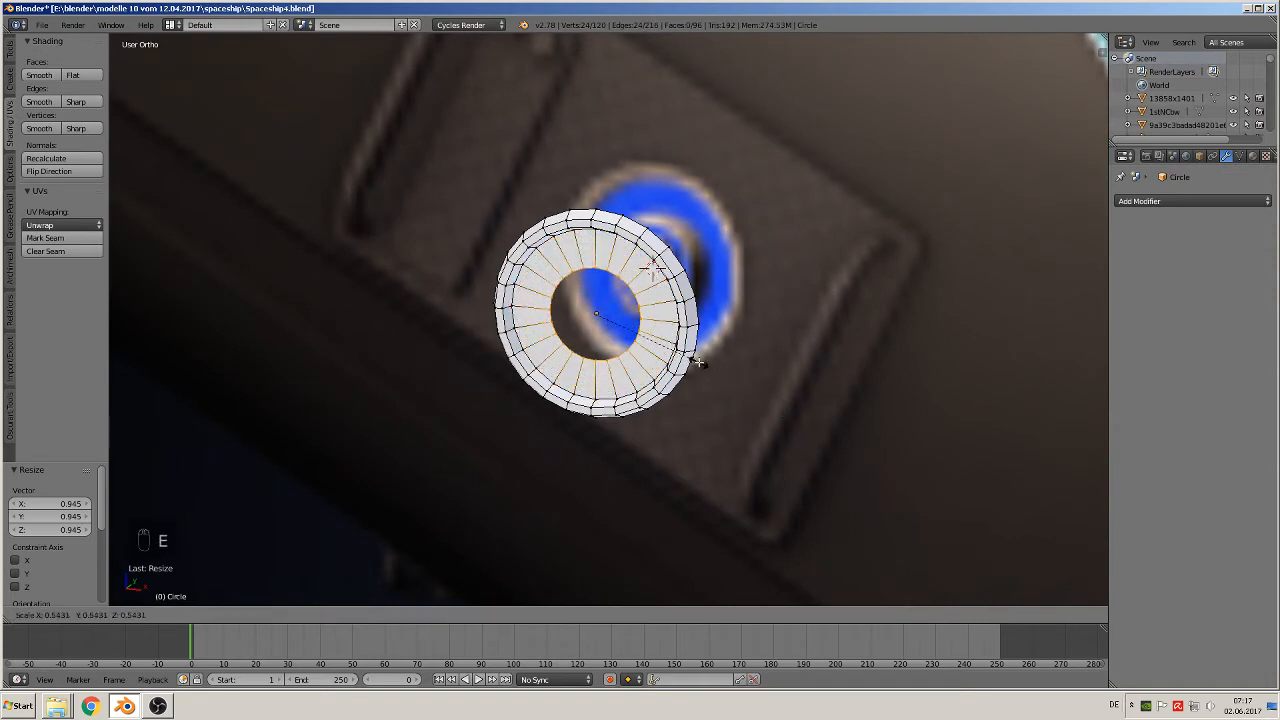
left_click(686, 357)
Extrude the central hole's edge about -0.001 along Y and scale it to 0.916 to form a raised collar
middle_click_drag(686, 357, 641, 361)
scroll(683, 263, "up", 3)
middle_click_drag(649, 274, 620, 283)
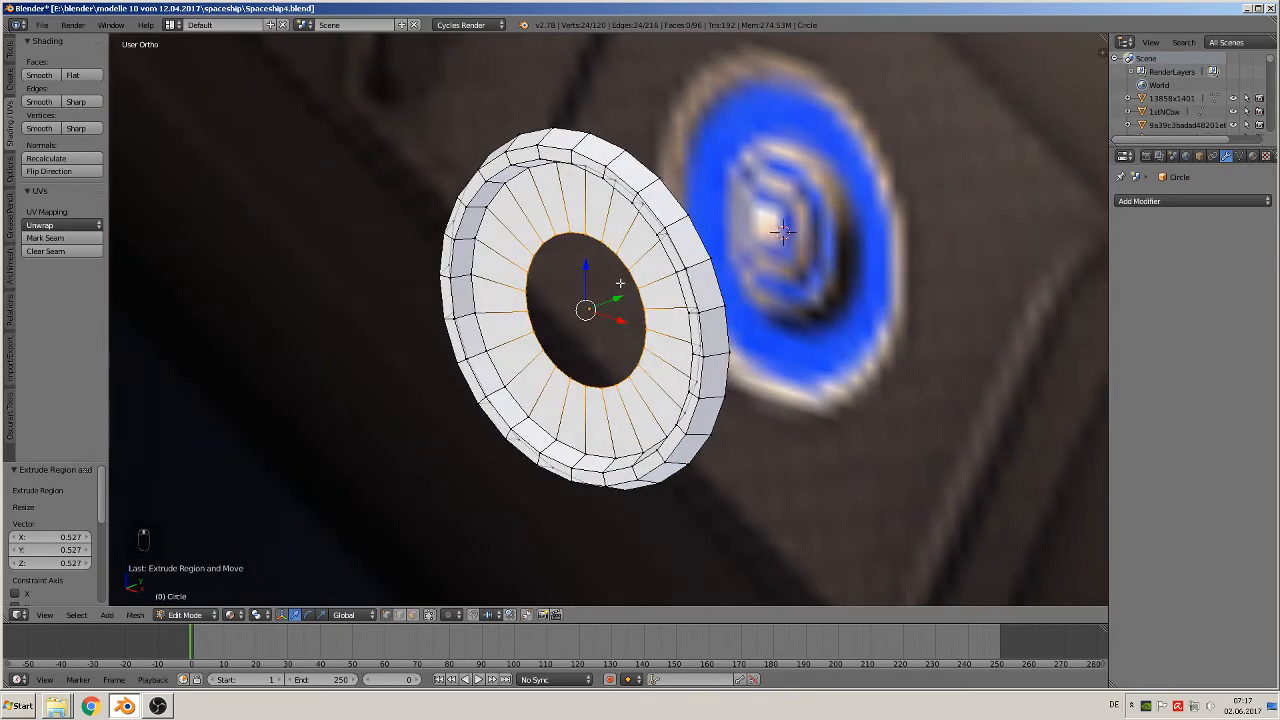
key("e")
key("y")
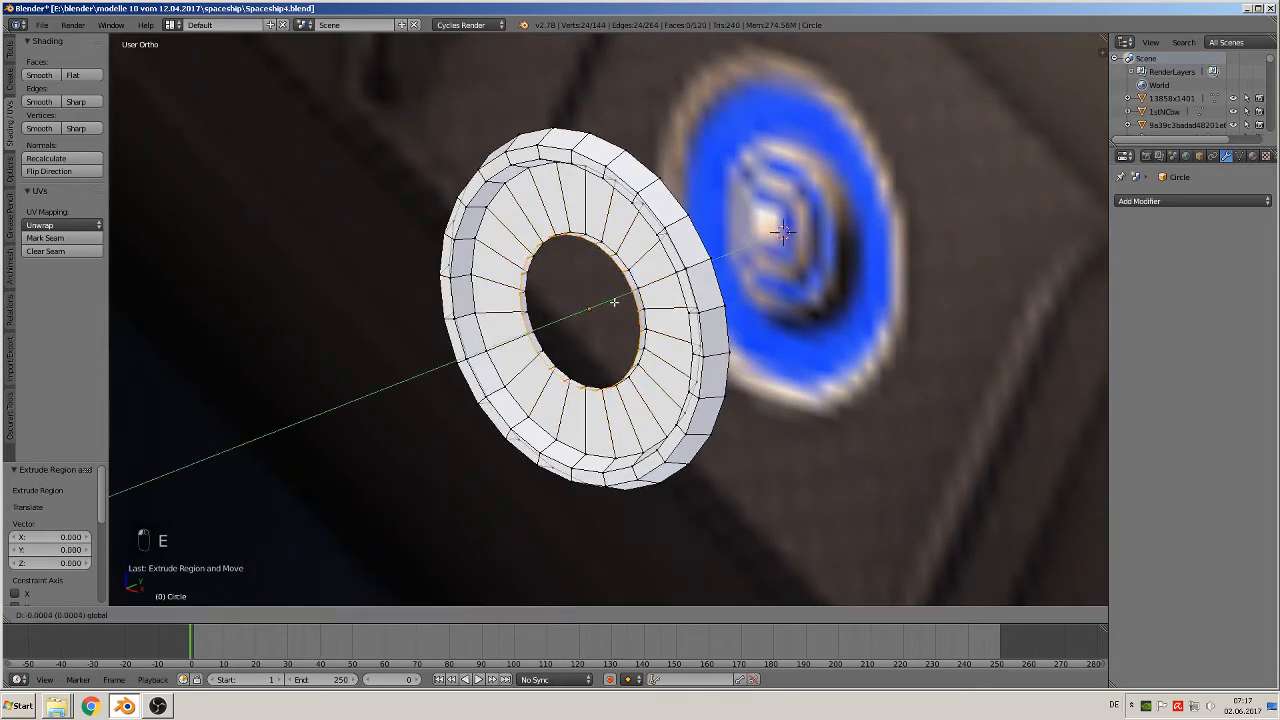
left_click(606, 309)
key("s")
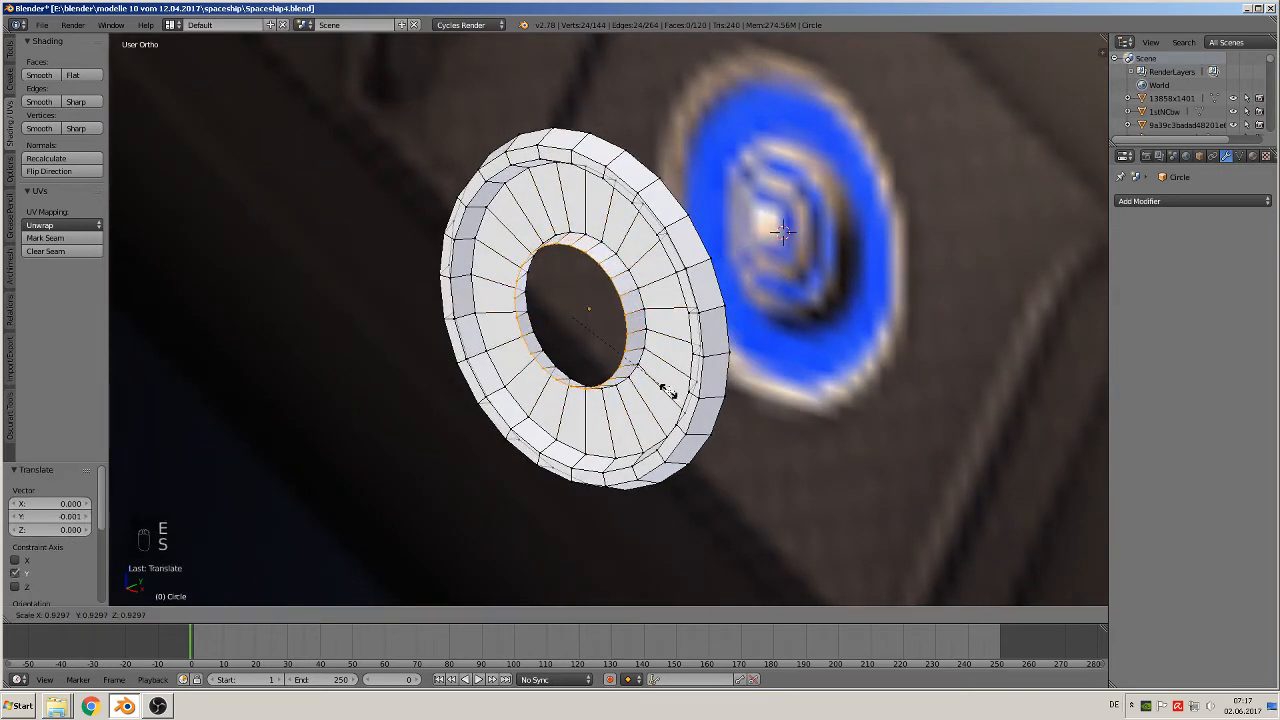
left_click(668, 388)
Extrude the collar's front edge inward with a scale of 0.830
key("e")
key("s")
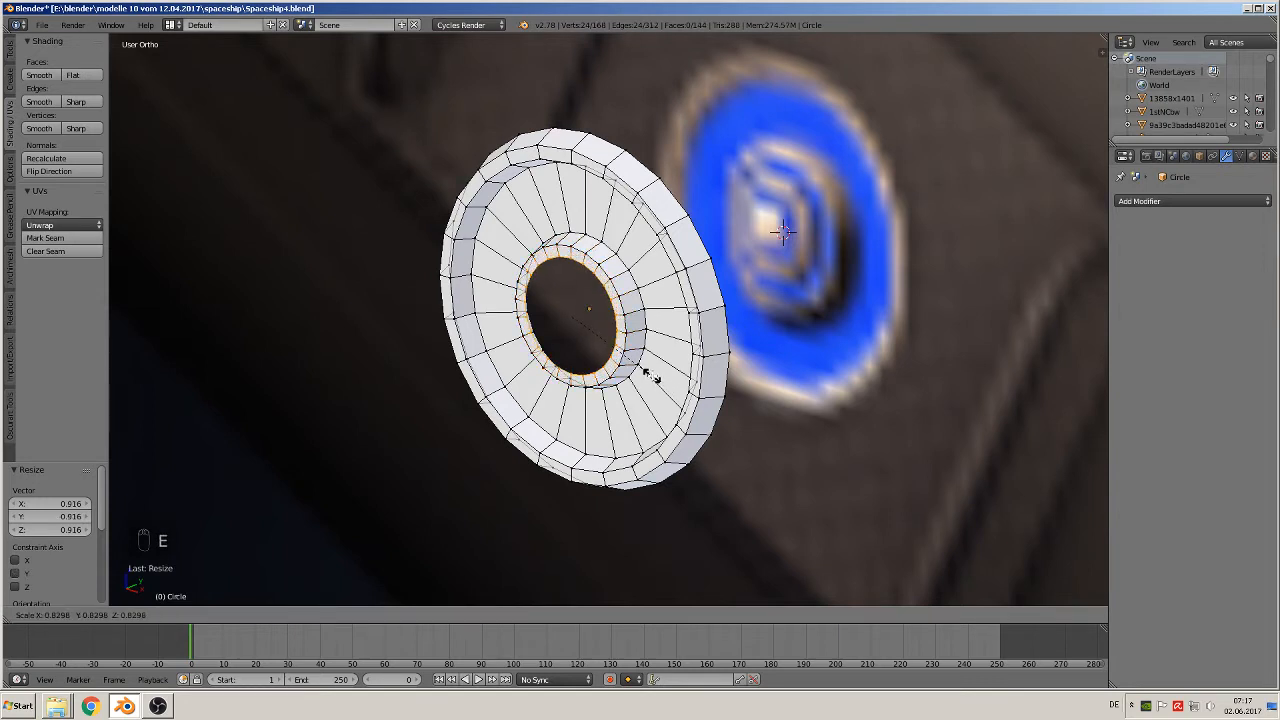
left_click(650, 376)
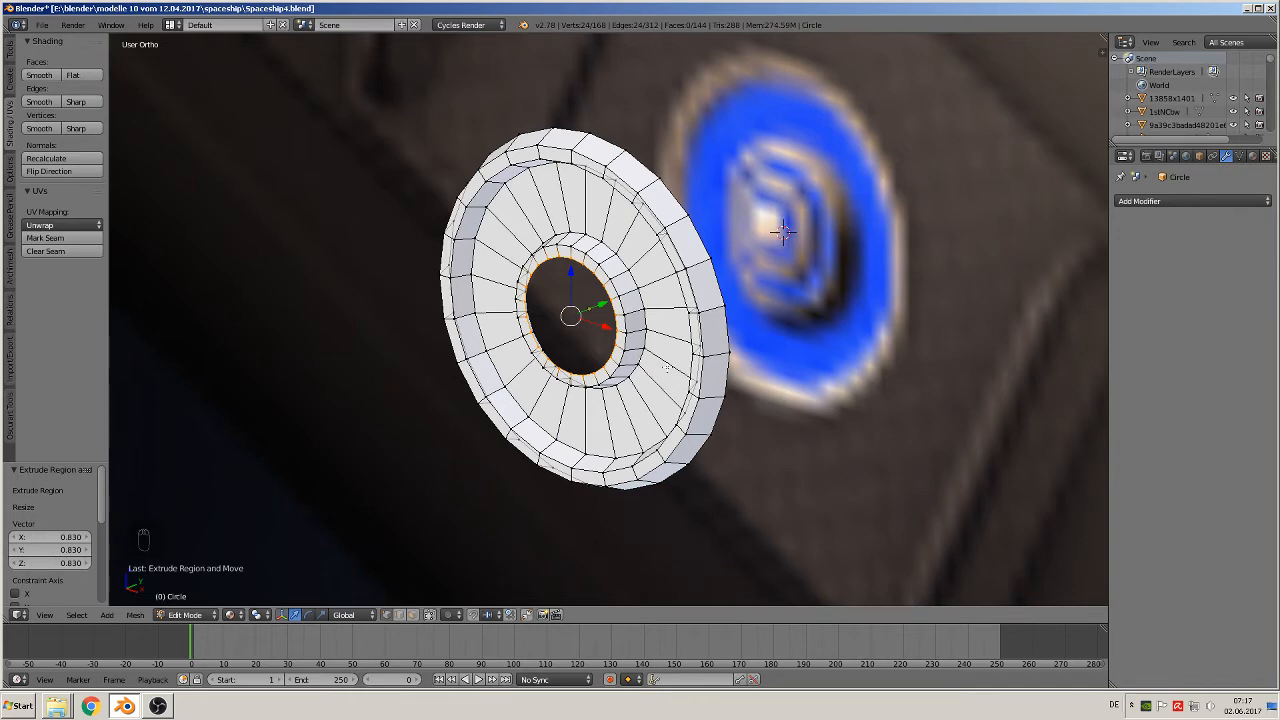
Leave mesh editing and apply smooth shading to the round part
middle_click_drag(686, 376, 741, 366)
key("Tab")
scroll(738, 366, "down", 6)
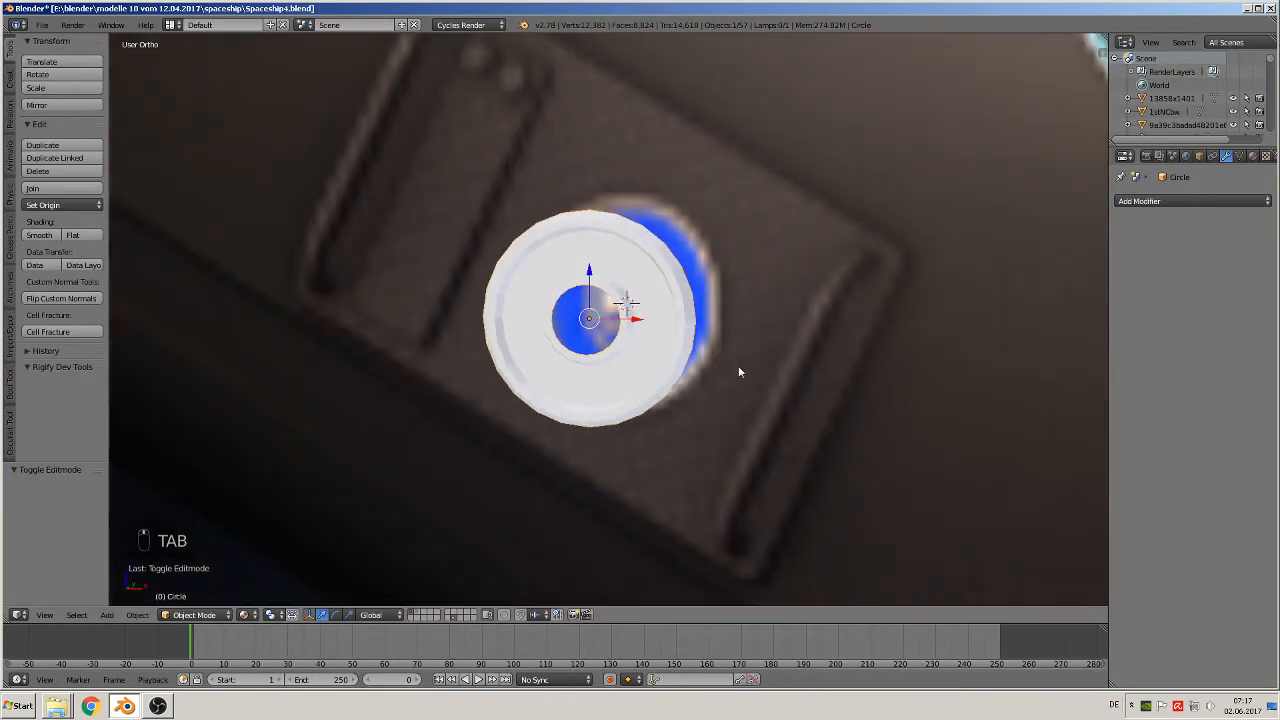
left_click(39, 235)
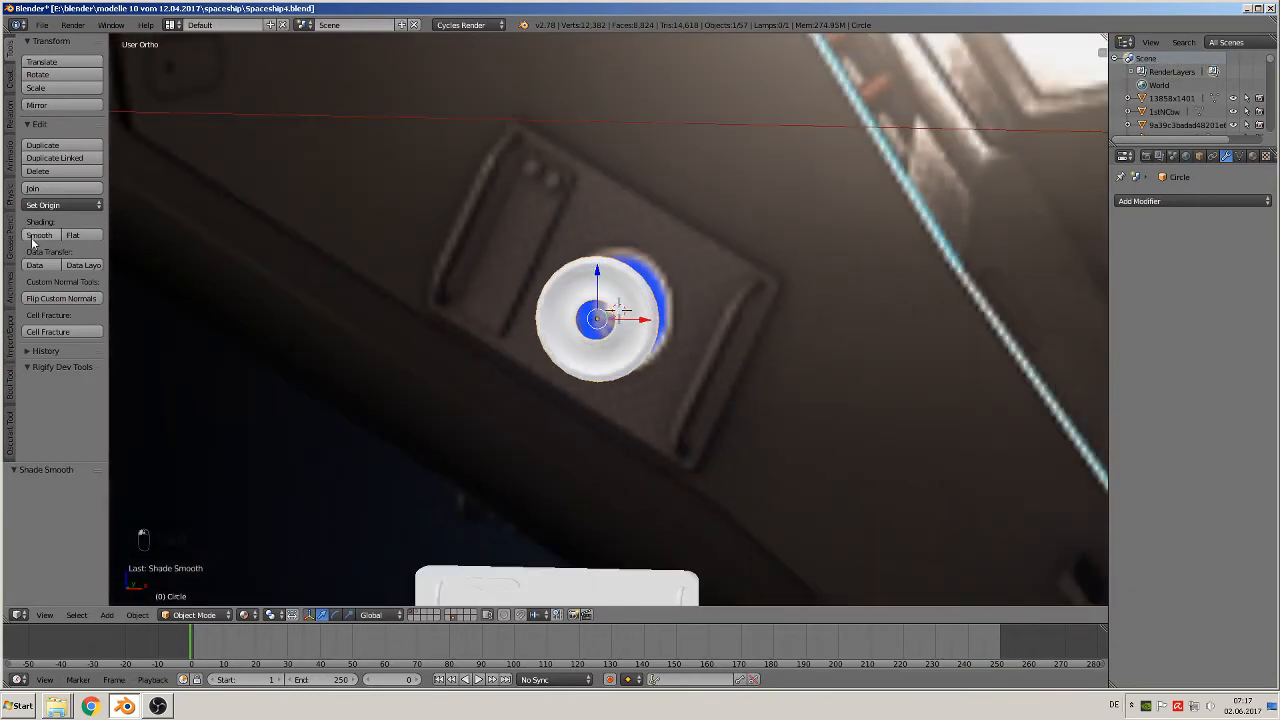
Move the round part about -0.021 along X, beside the reference's blue ring, and open its mesh for editing
key("KP_1")
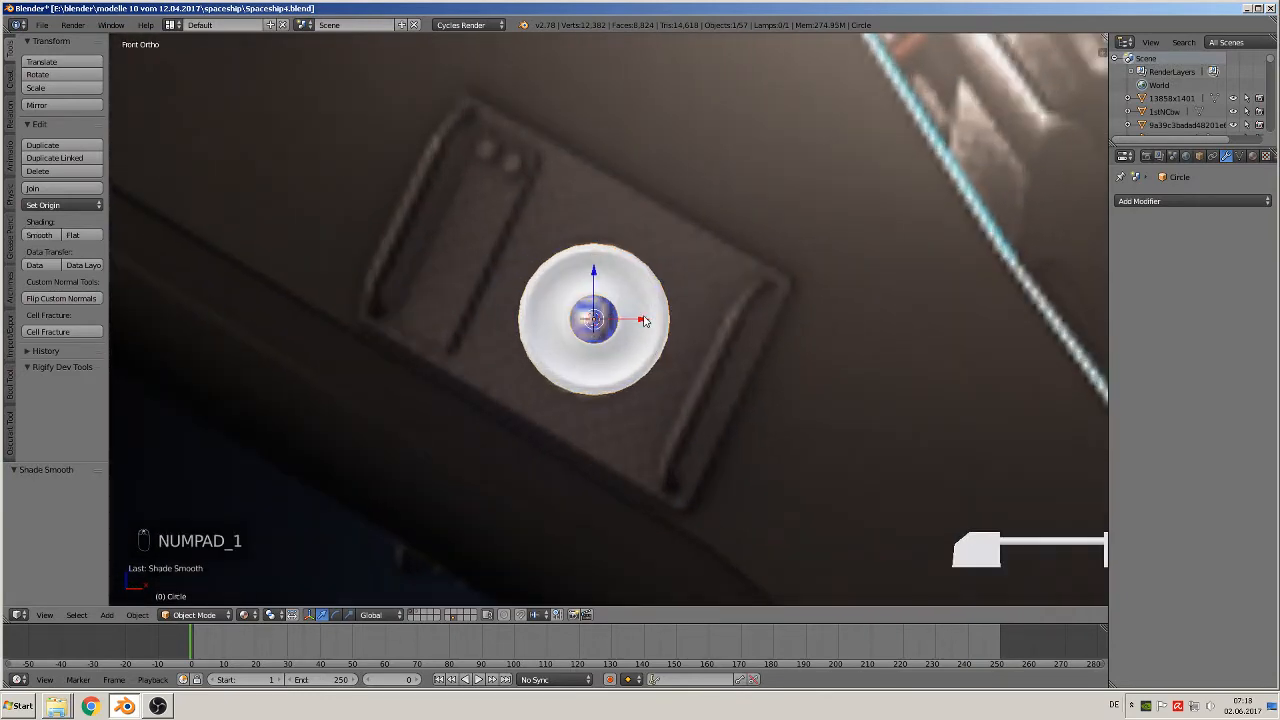
left_click_drag(644, 321, 478, 321)
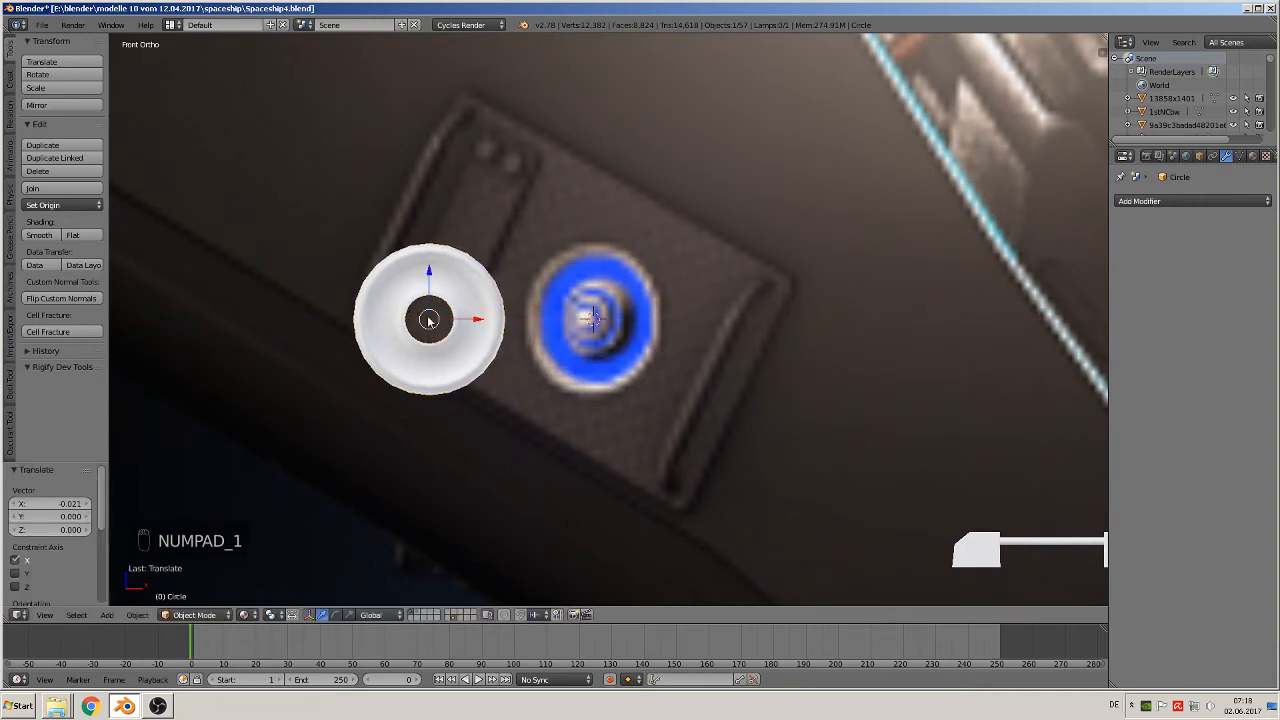
key("Tab")
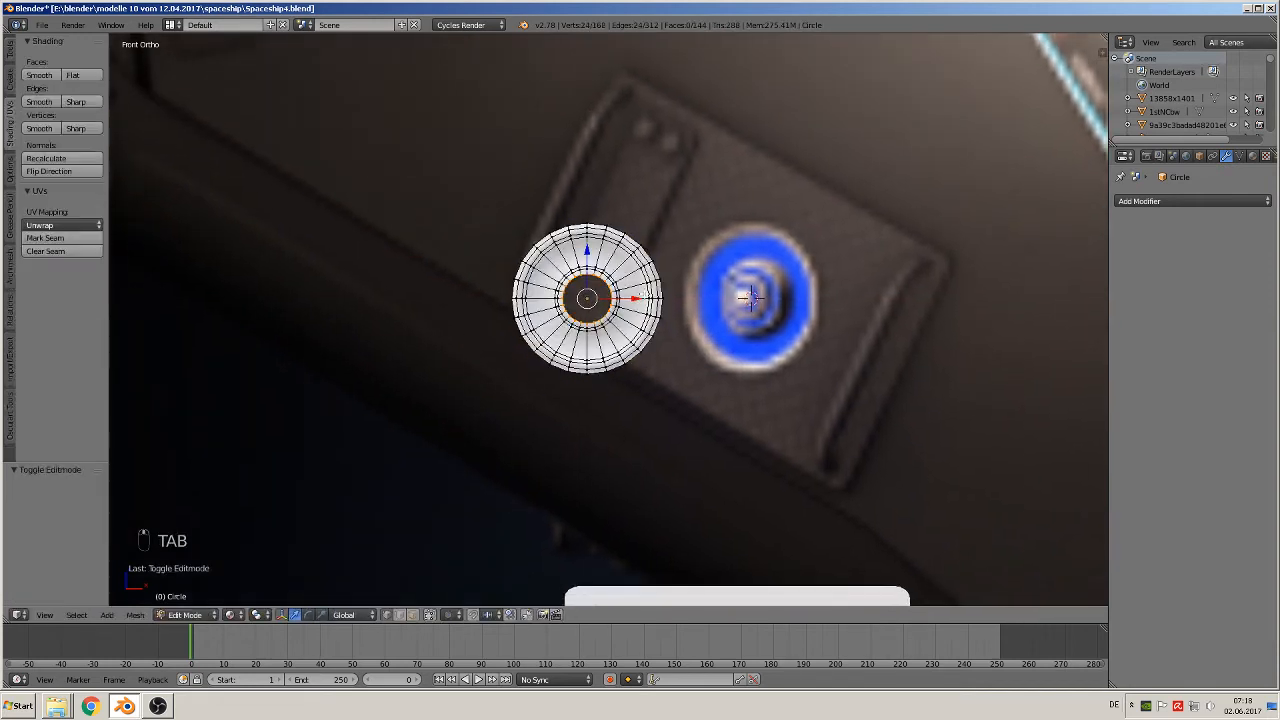
Add a UV sphere with 24 segments to the mesh, centred on the ring's hole in front view
scroll(609, 319, "up", 3)
key("a")
key("a")
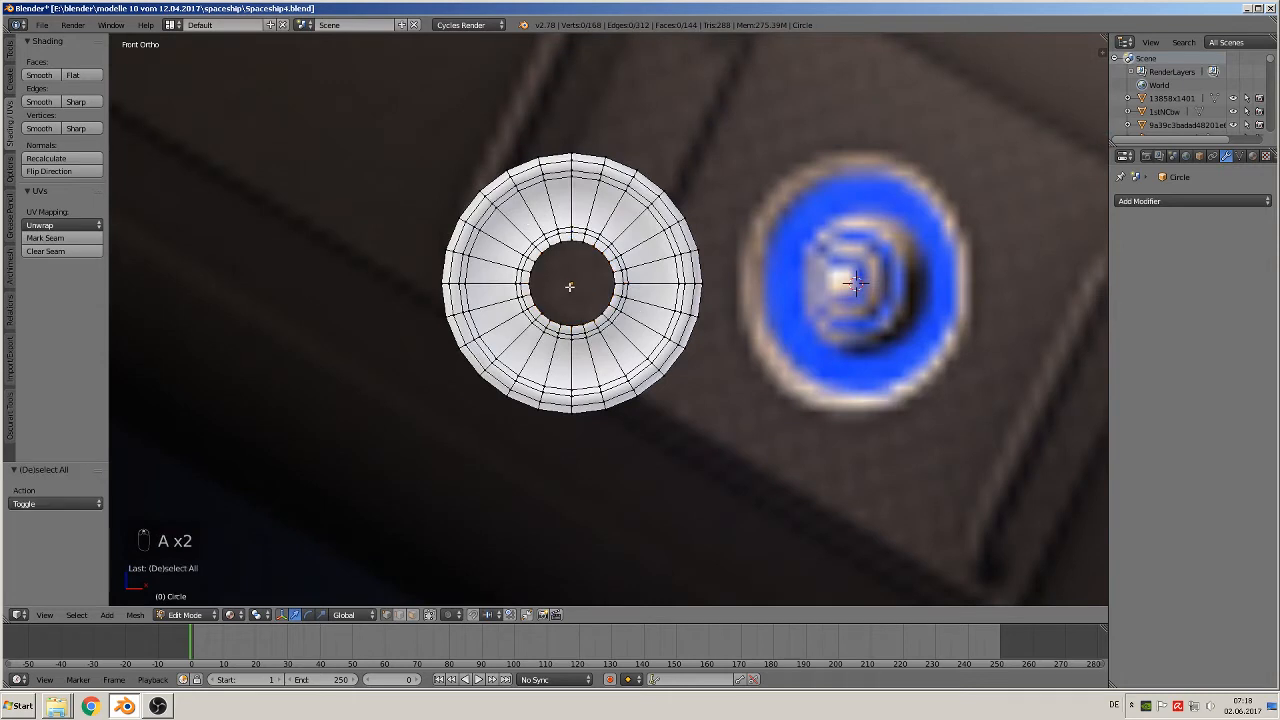
left_click(108, 614)
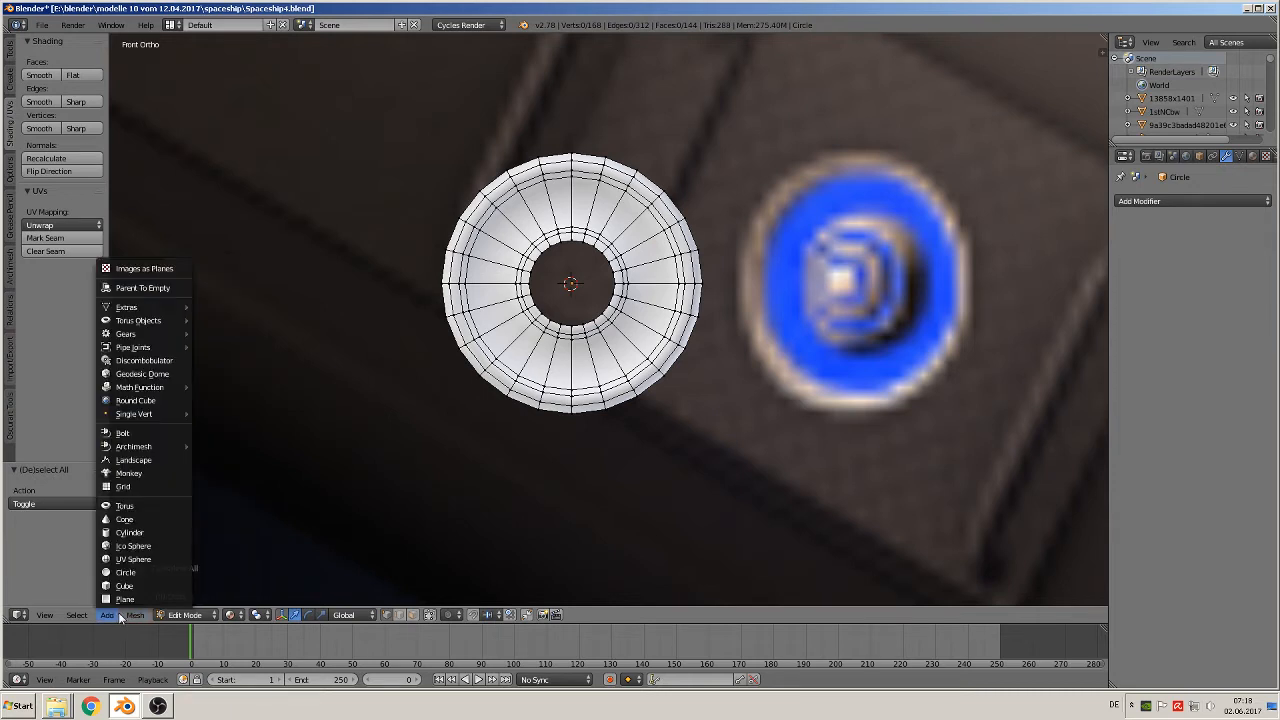
left_click(127, 560)
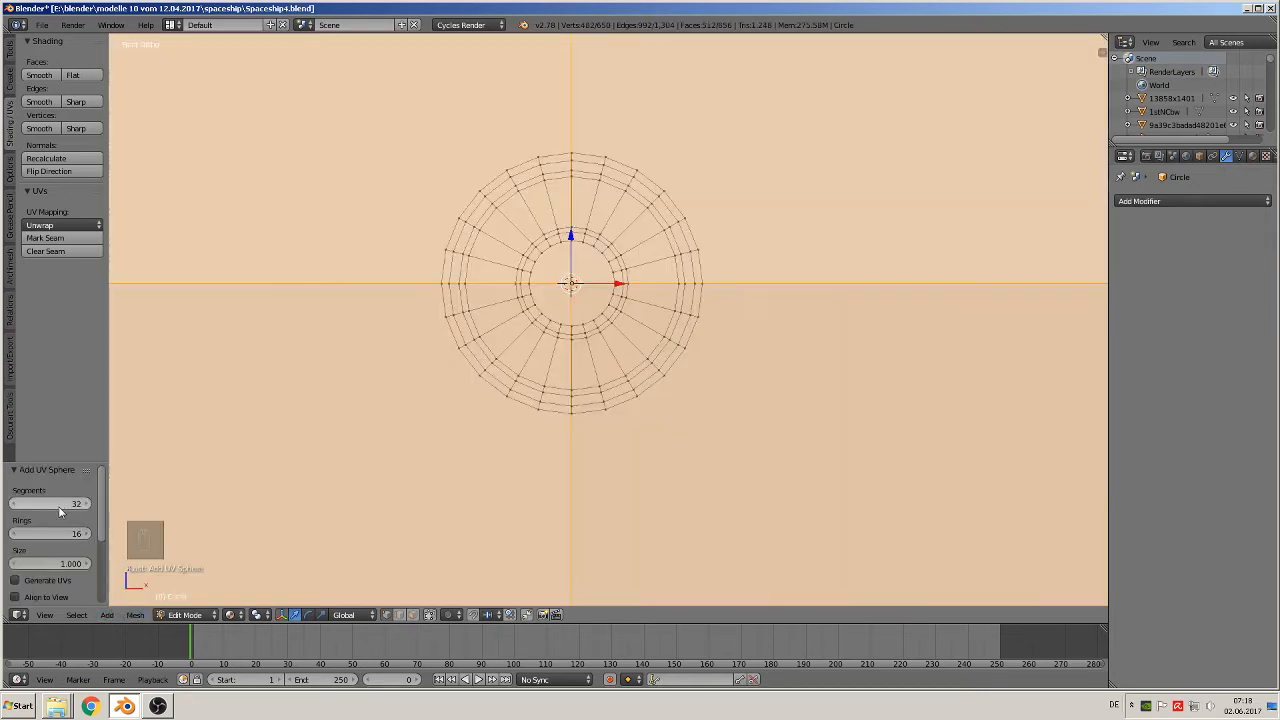
left_click(57, 505)
Scale the sphere by about 0.046 and fine-tune it, finishing with a 1.047 enlargement, to fill the ring's central hole
key("s")
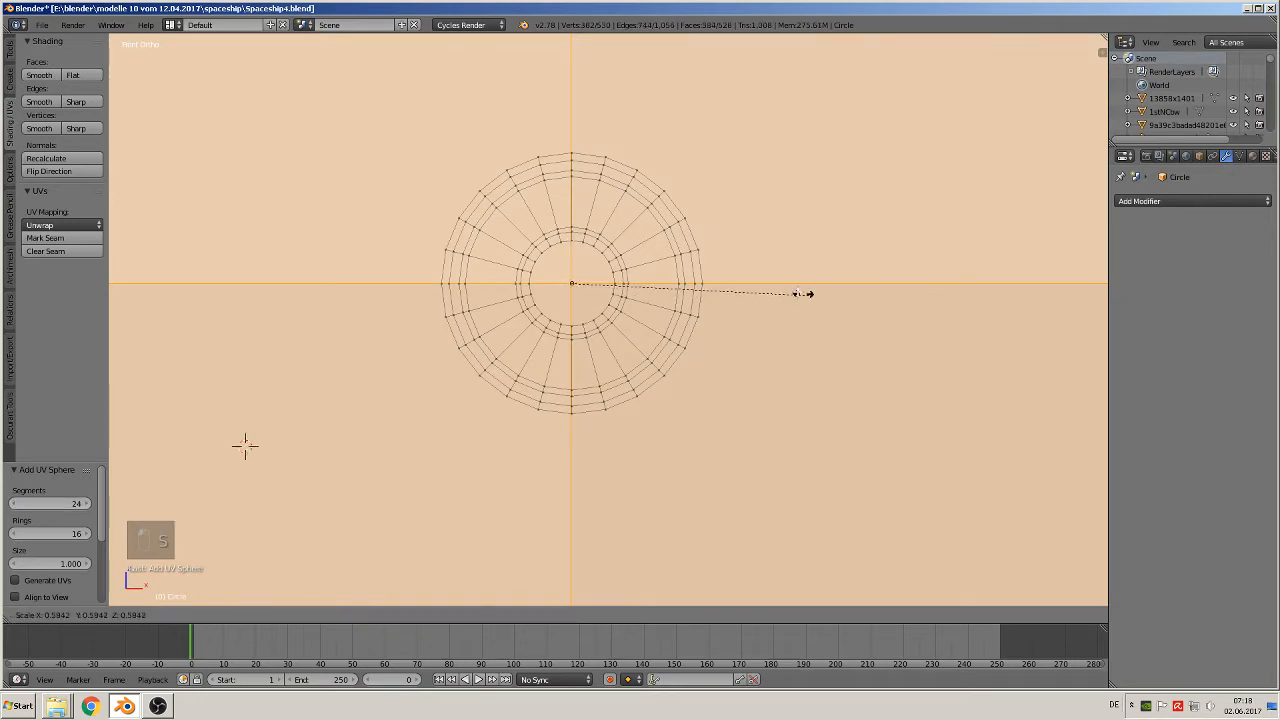
left_click(583, 294)
key("s")
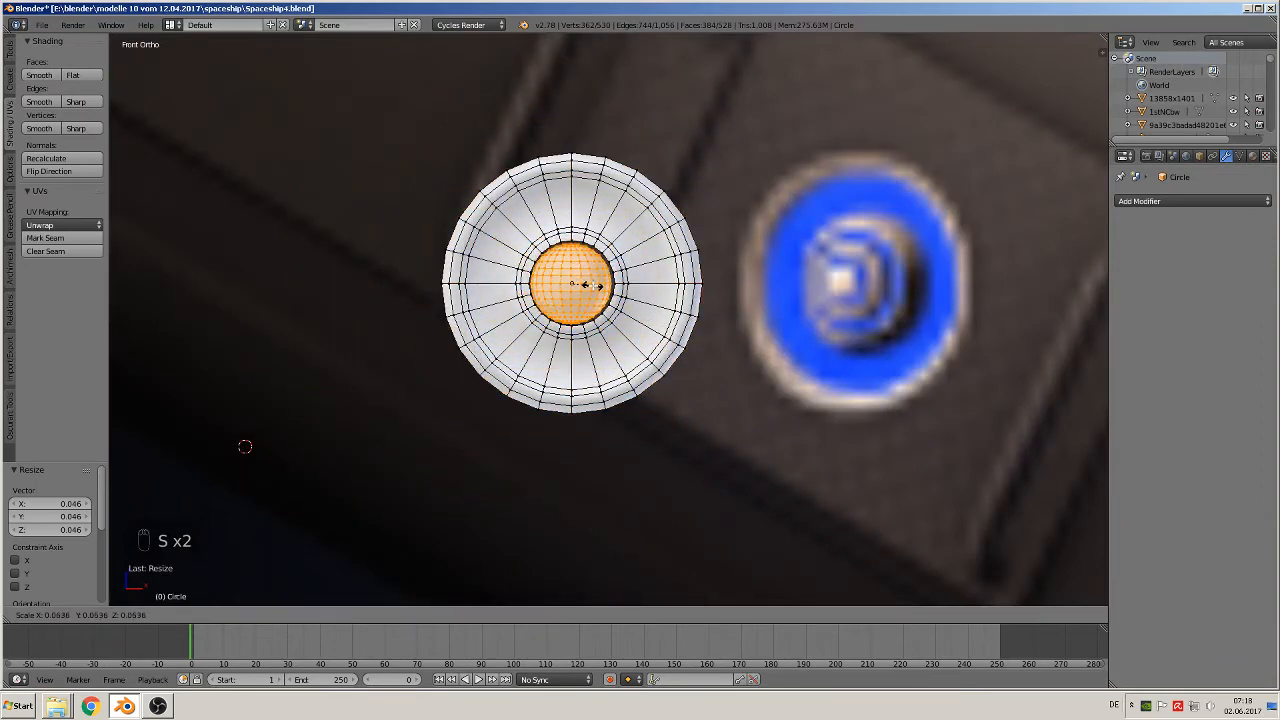
left_click(593, 286)
left_click_drag(611, 284, 611, 284)
key("s")
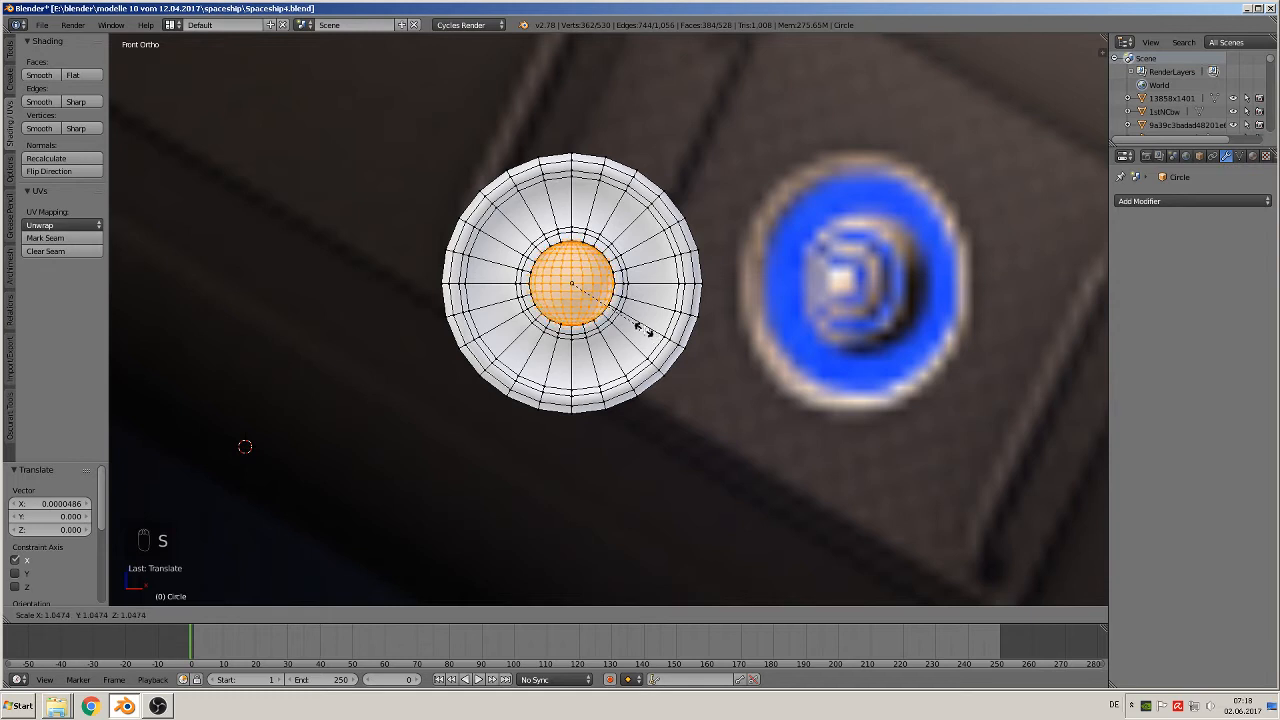
left_click(645, 328)
From the top view, delete the vertices of the sphere's rear half so only the front dome is left
key("KP_7")
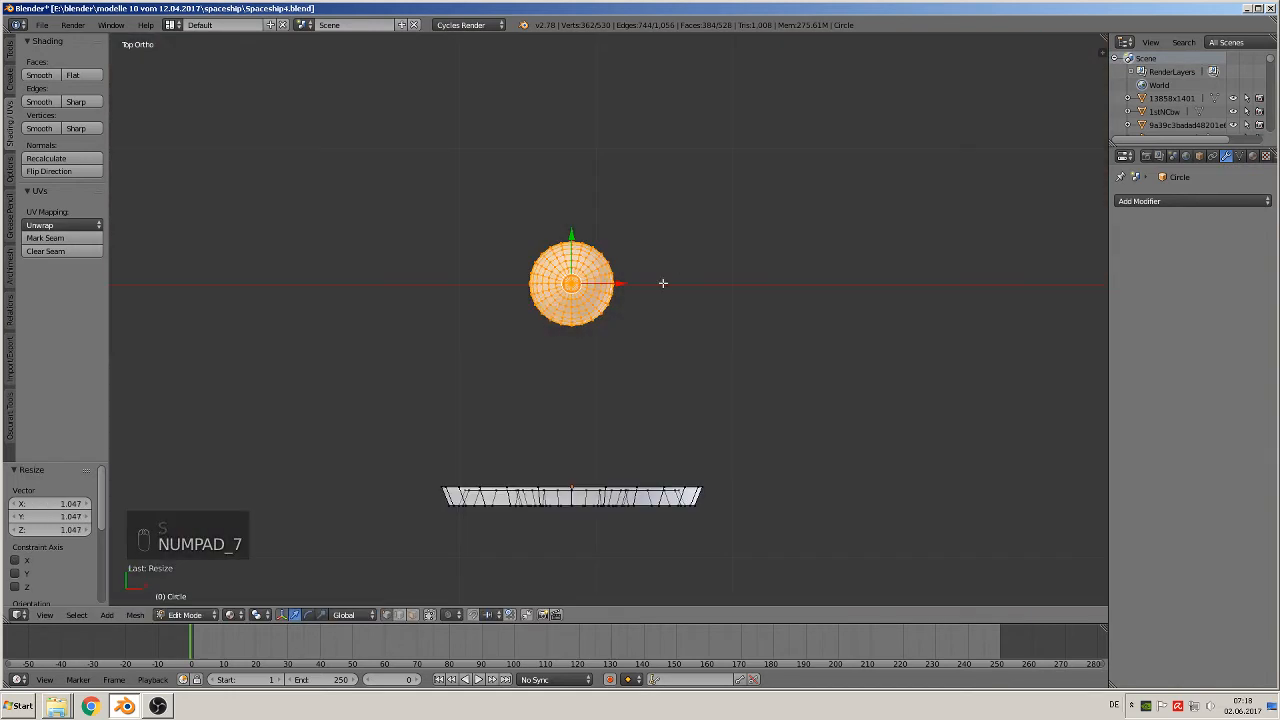
scroll(600, 314, "up", 4)
middle_click_drag(600, 314, 699, 477, "shift")
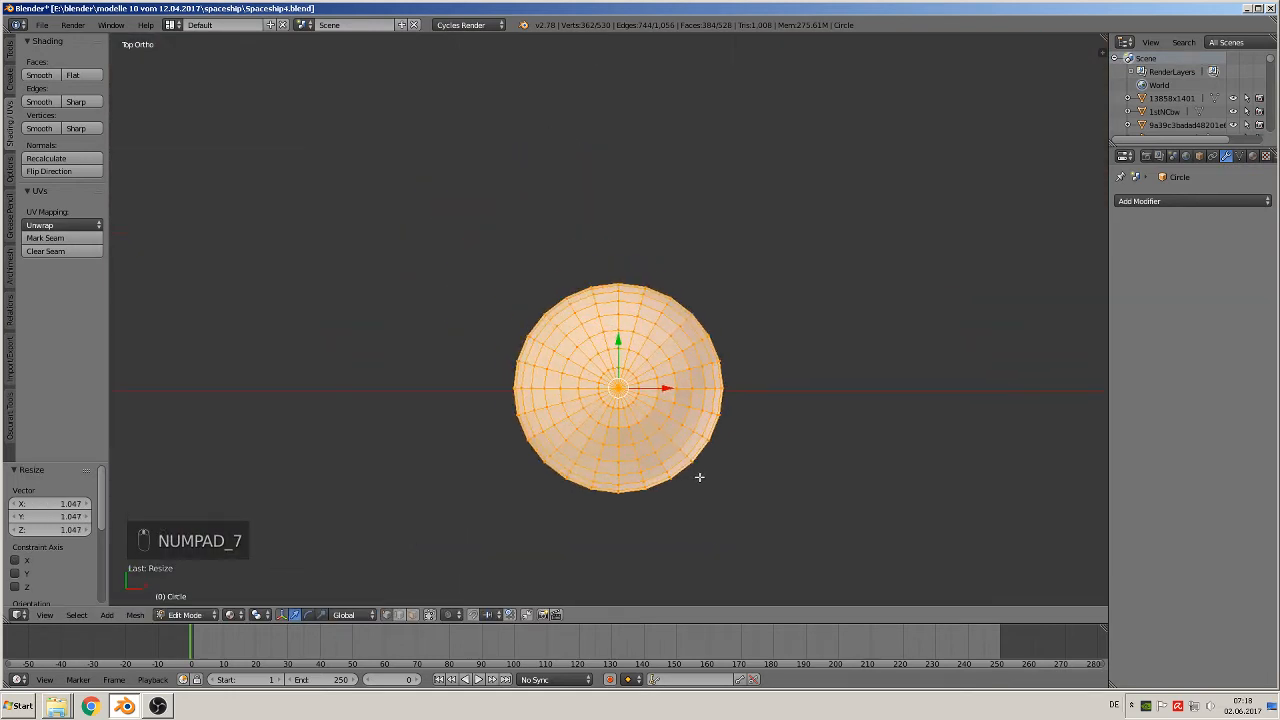
key("a")
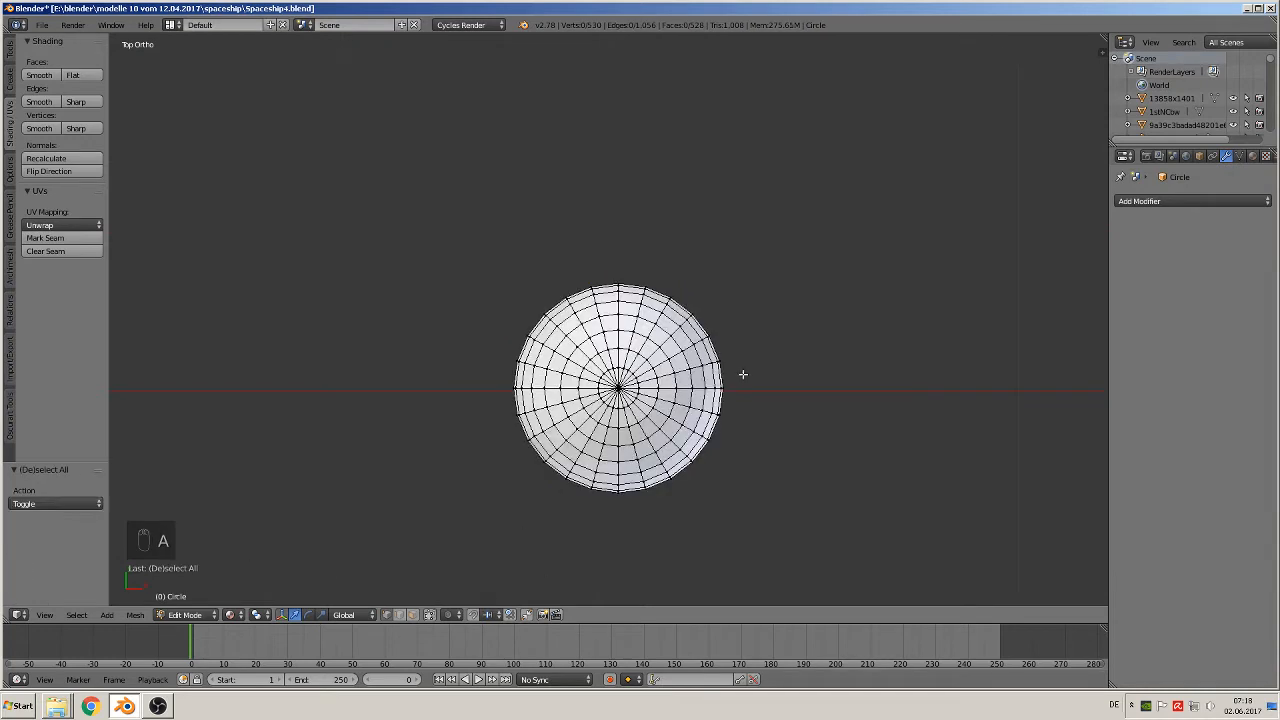
key("b")
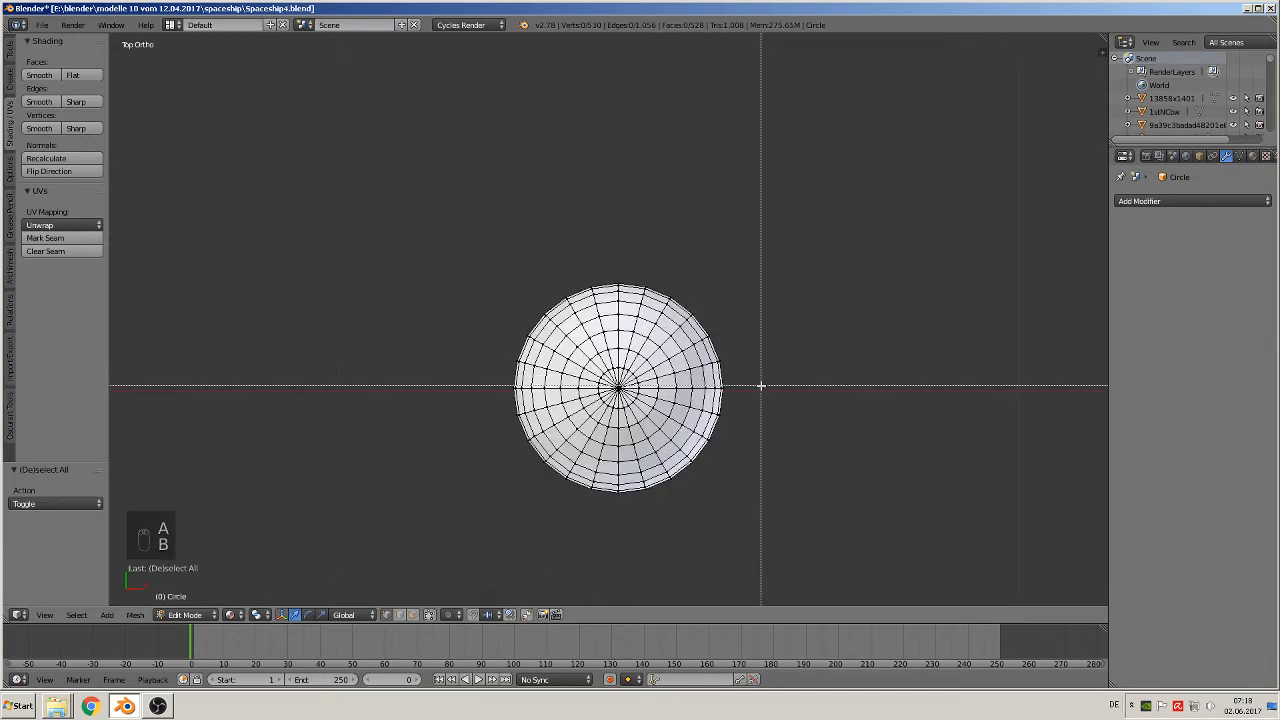
left_click_drag(759, 384, 486, 271)
key("x")
left_click(508, 284)
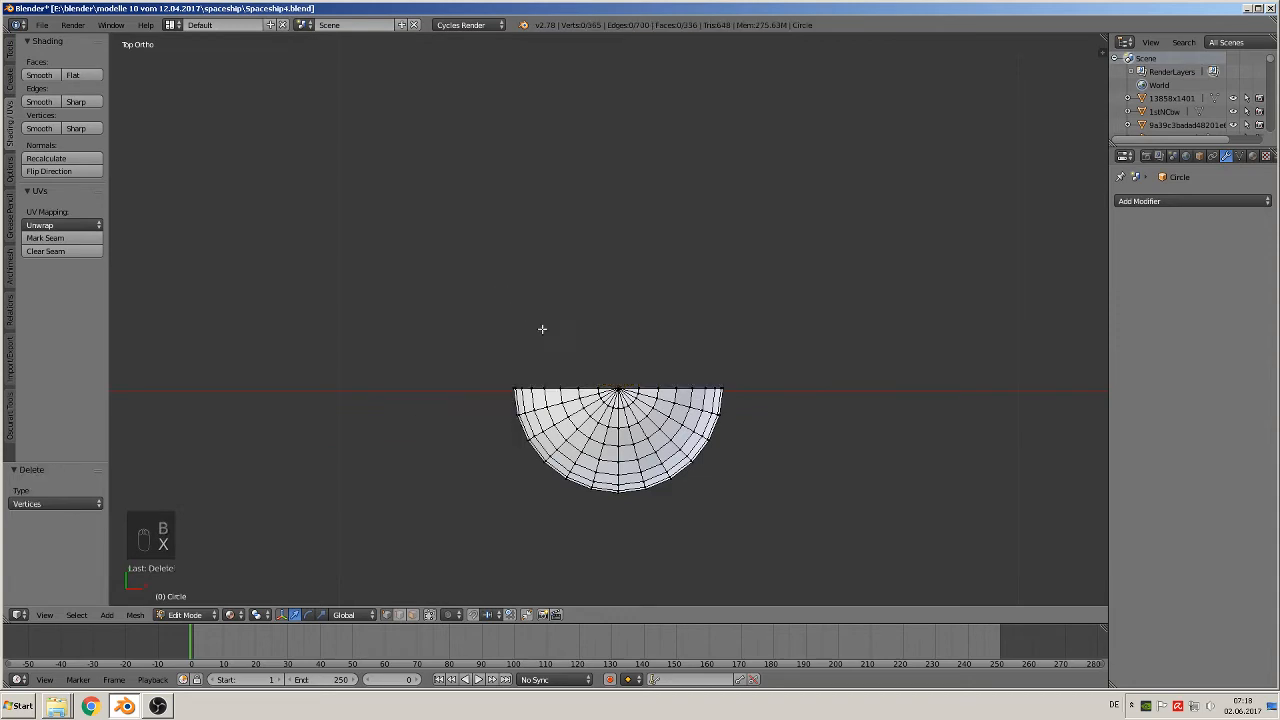
Select only the linked dome geometry and move it about -0.016 along Y into the ring's central hole
scroll(669, 435, "down", 2)
middle_click_drag(669, 435, 619, 390)
key("Tab")
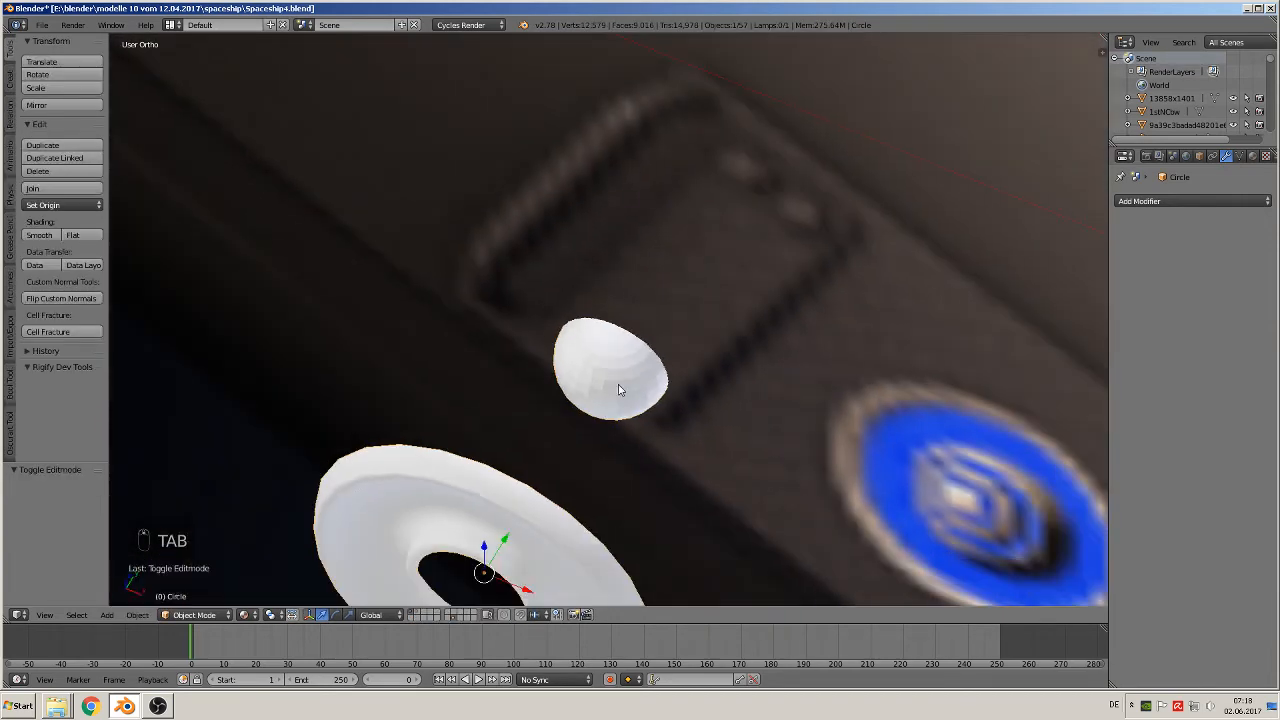
key("Tab")
key("a")
key("a")
key("a")
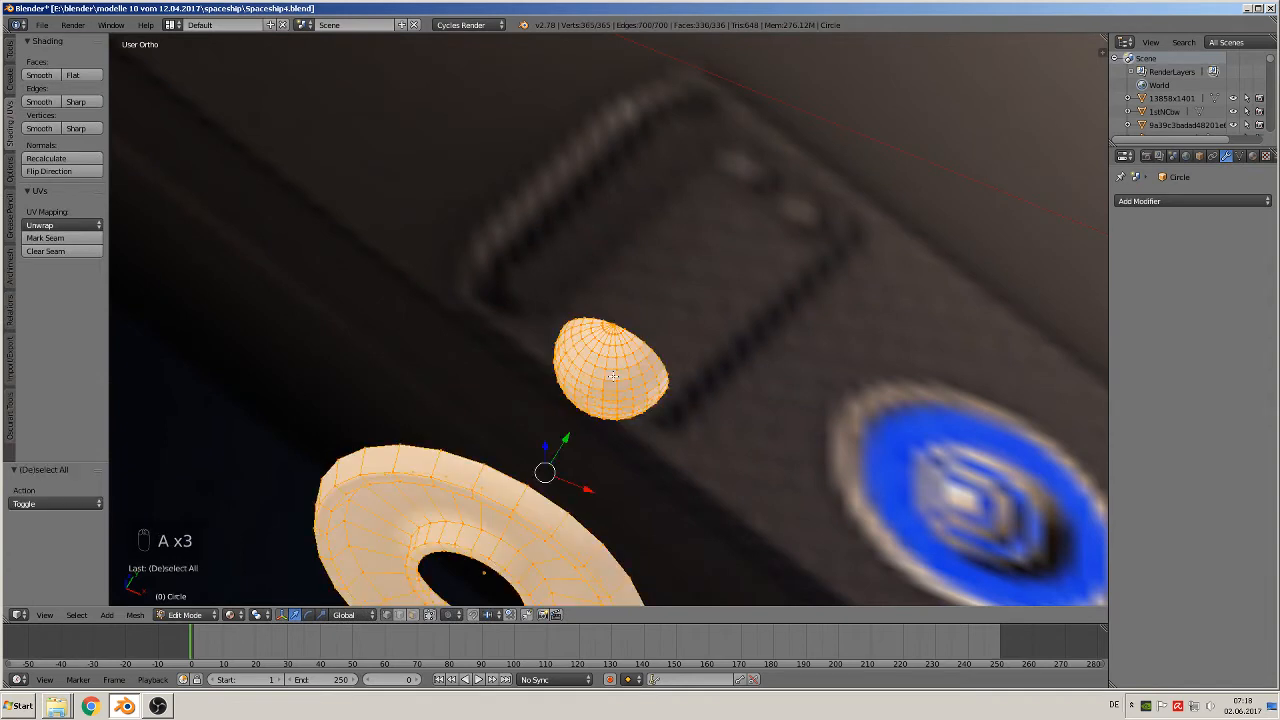
key("a")
key("l")
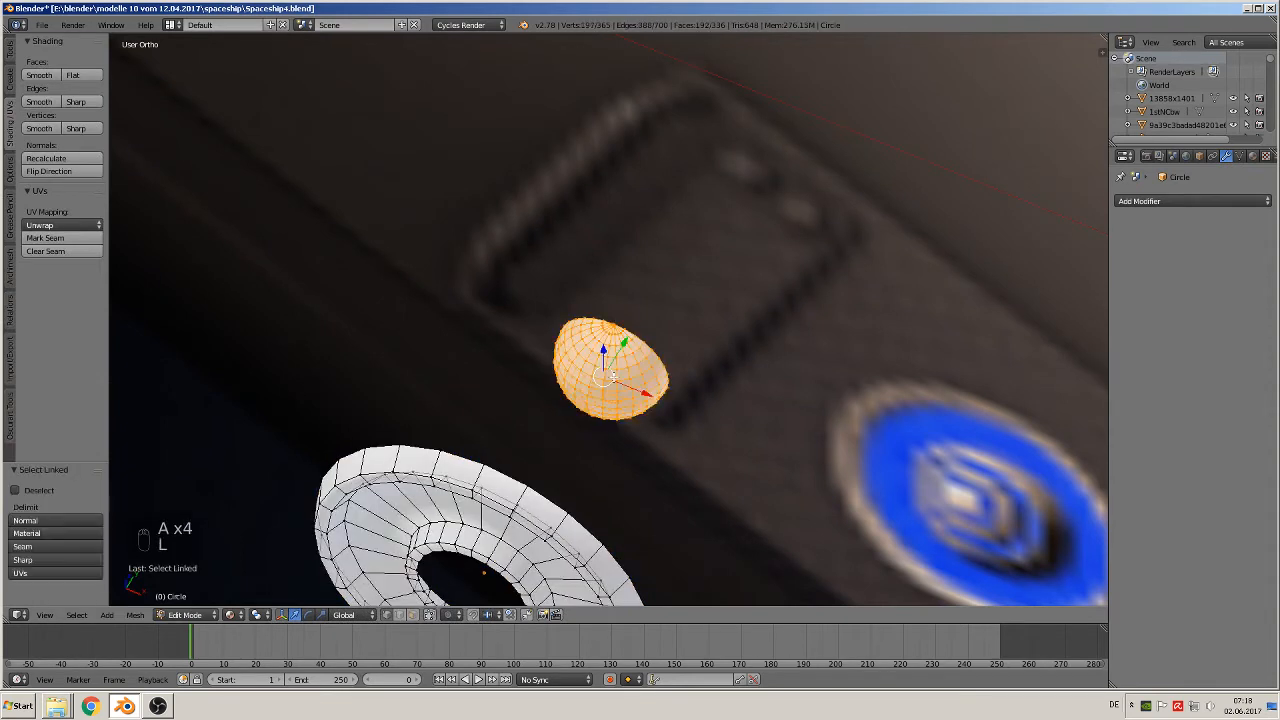
left_click_drag(624, 343, 484, 571)
key("KP_Decimal")
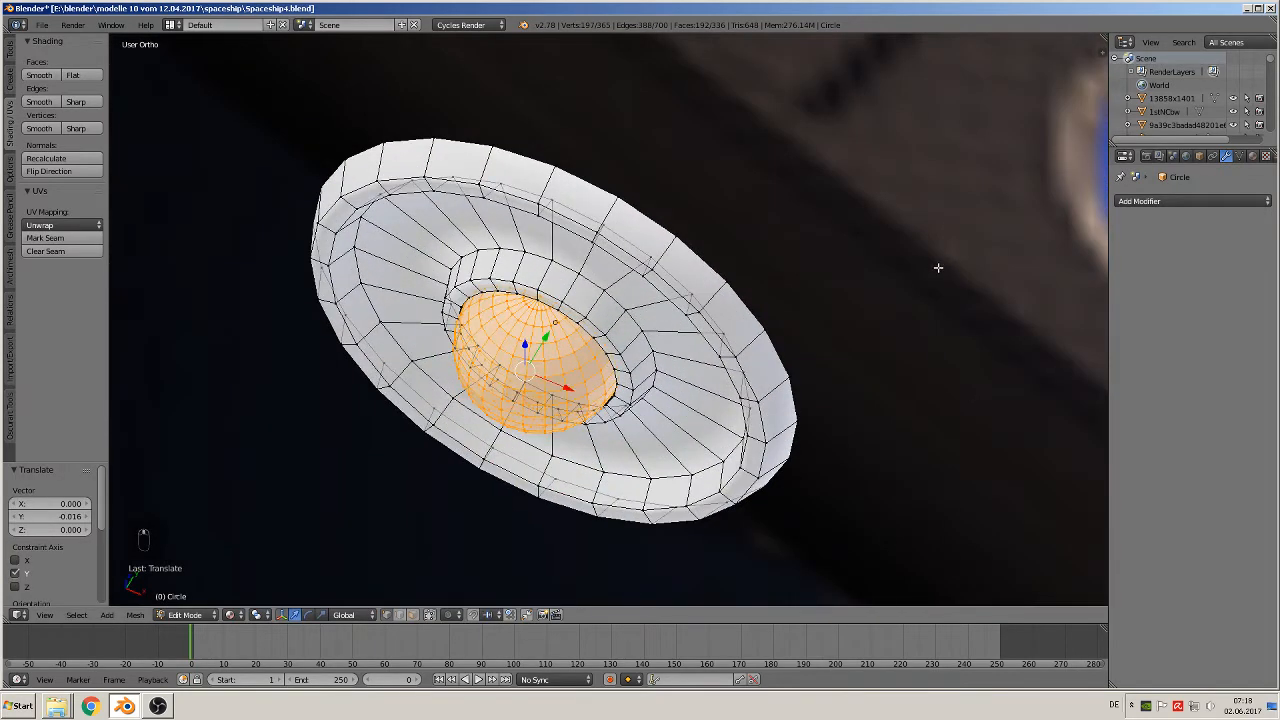
Apply smooth shading to the dome's faces and move it about -0.008 along Y, out in front of the ring
left_click(37, 75)
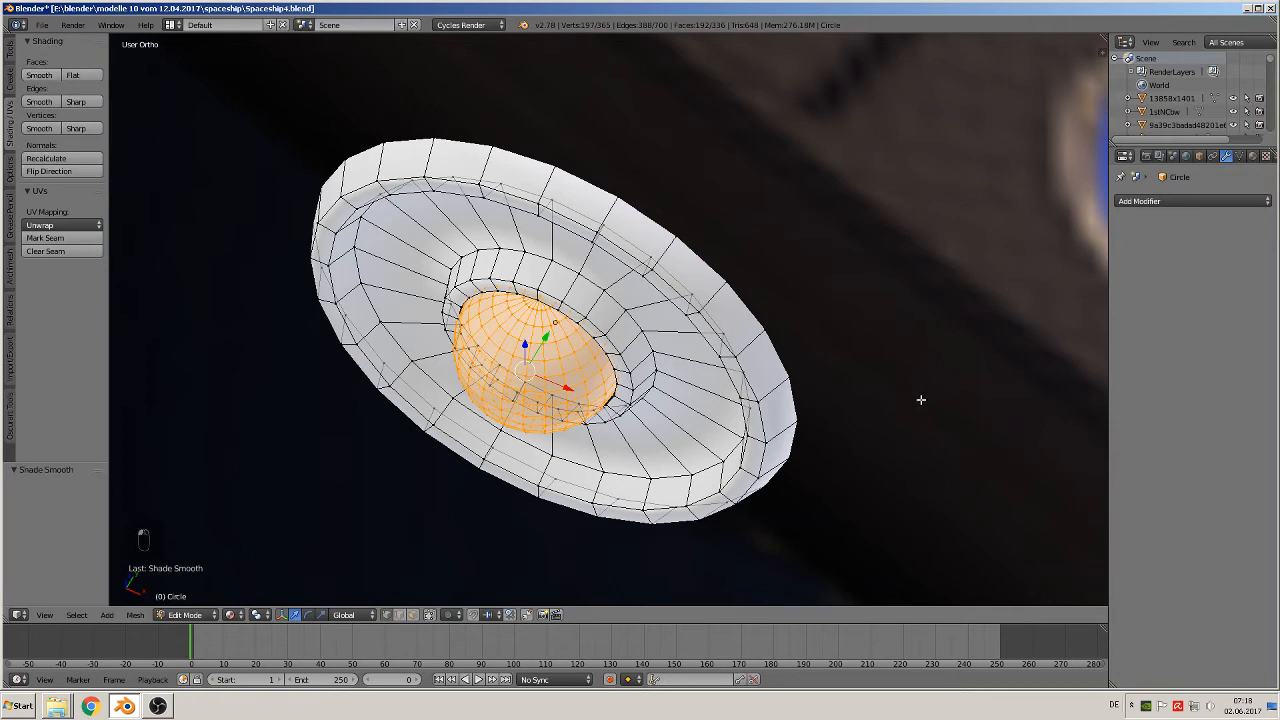
middle_click_drag(595, 453, 567, 349)
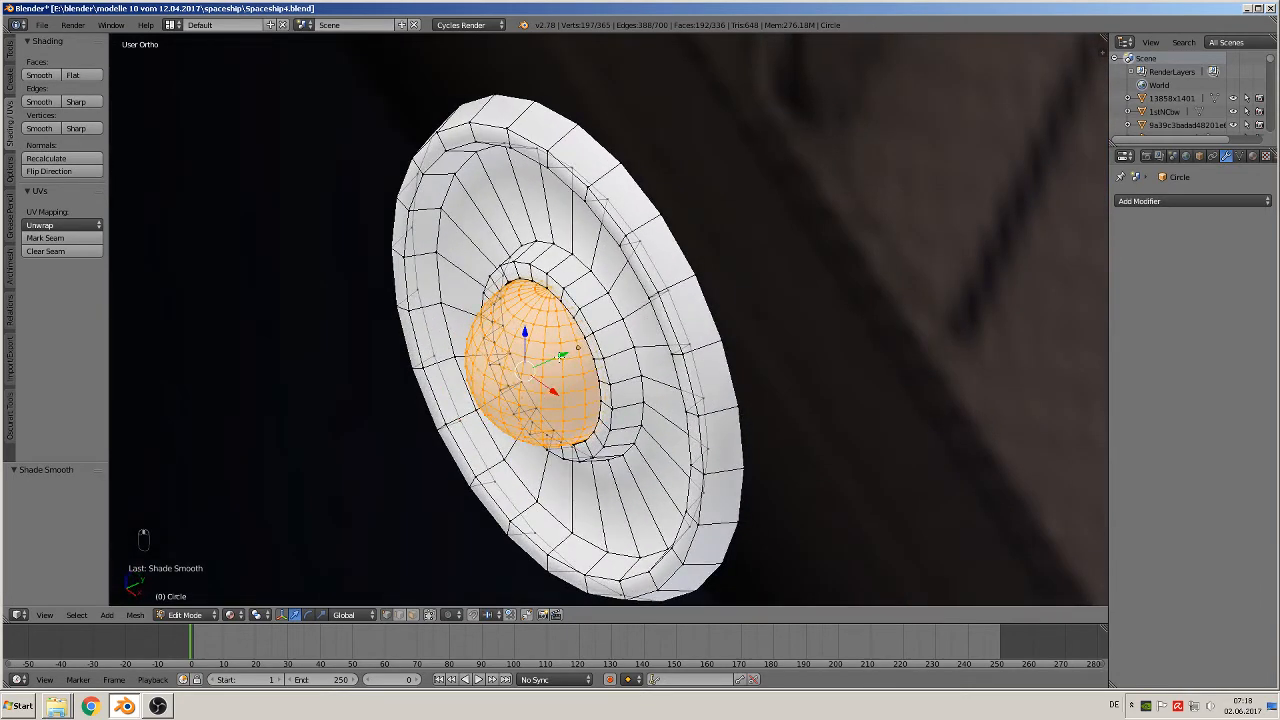
left_click_drag(560, 358, 506, 385)
middle_click_drag(572, 392, 745, 353, "shift")
left_click_drag(706, 333, 516, 412)
middle_click_drag(514, 413, 391, 383)
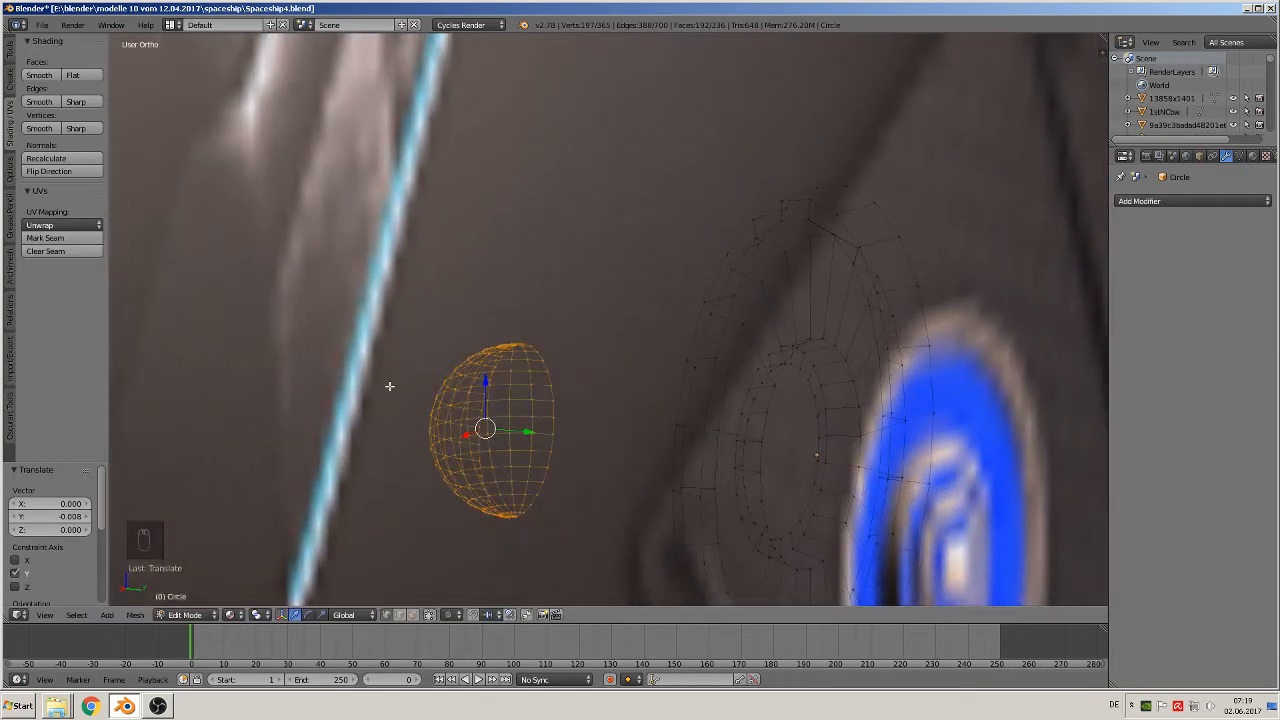
scroll(391, 383, "up", 3)
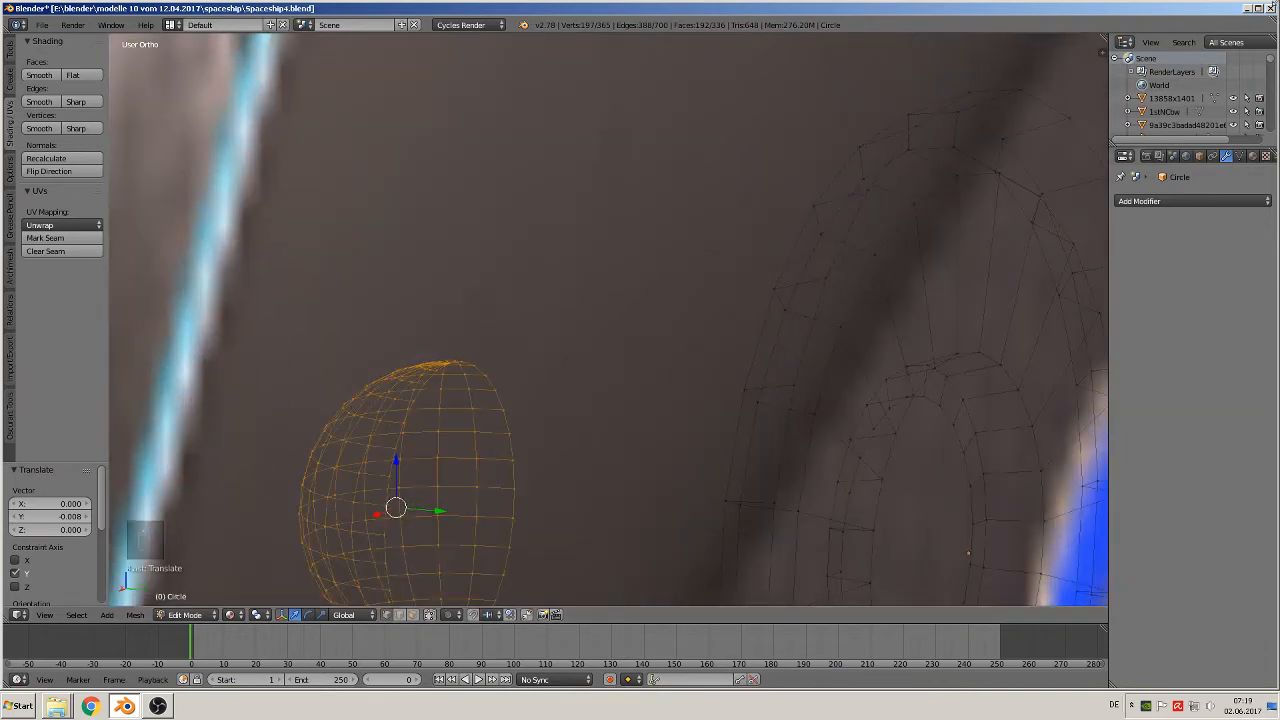
Add a Solidify modifier to the round part and separate the selected dome into its own object
left_click(1171, 201)
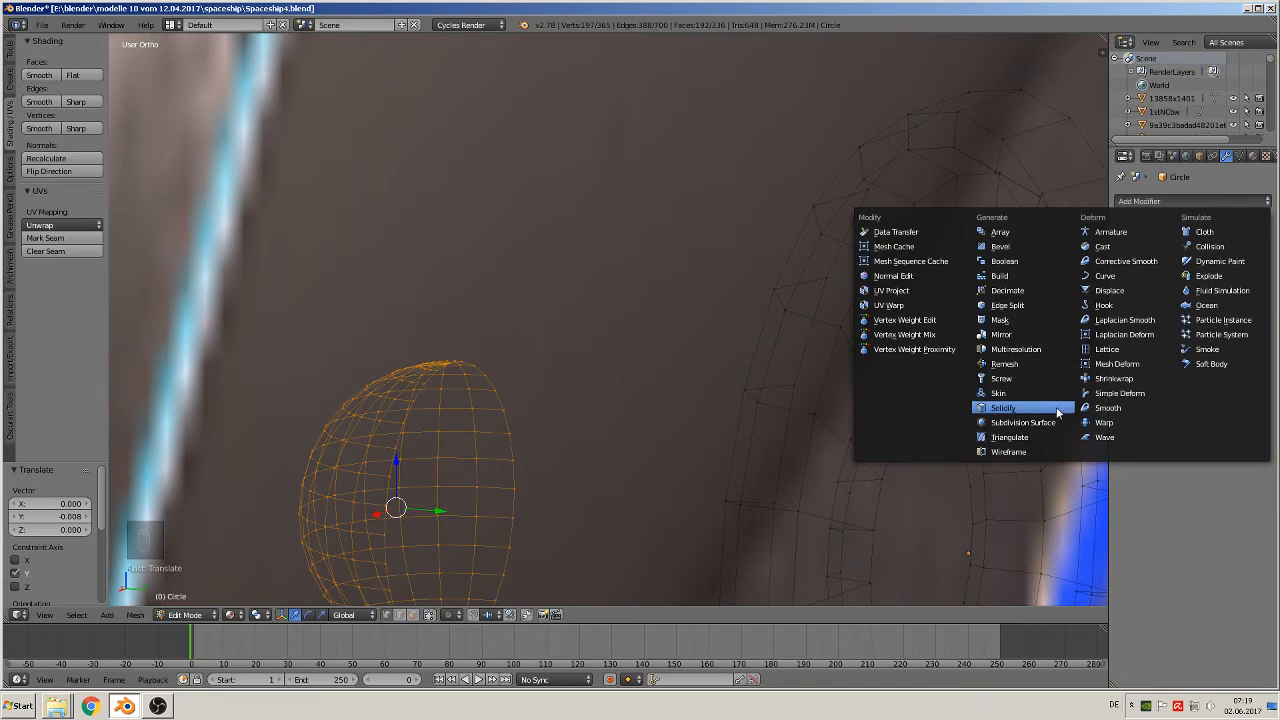
left_click(1005, 408)
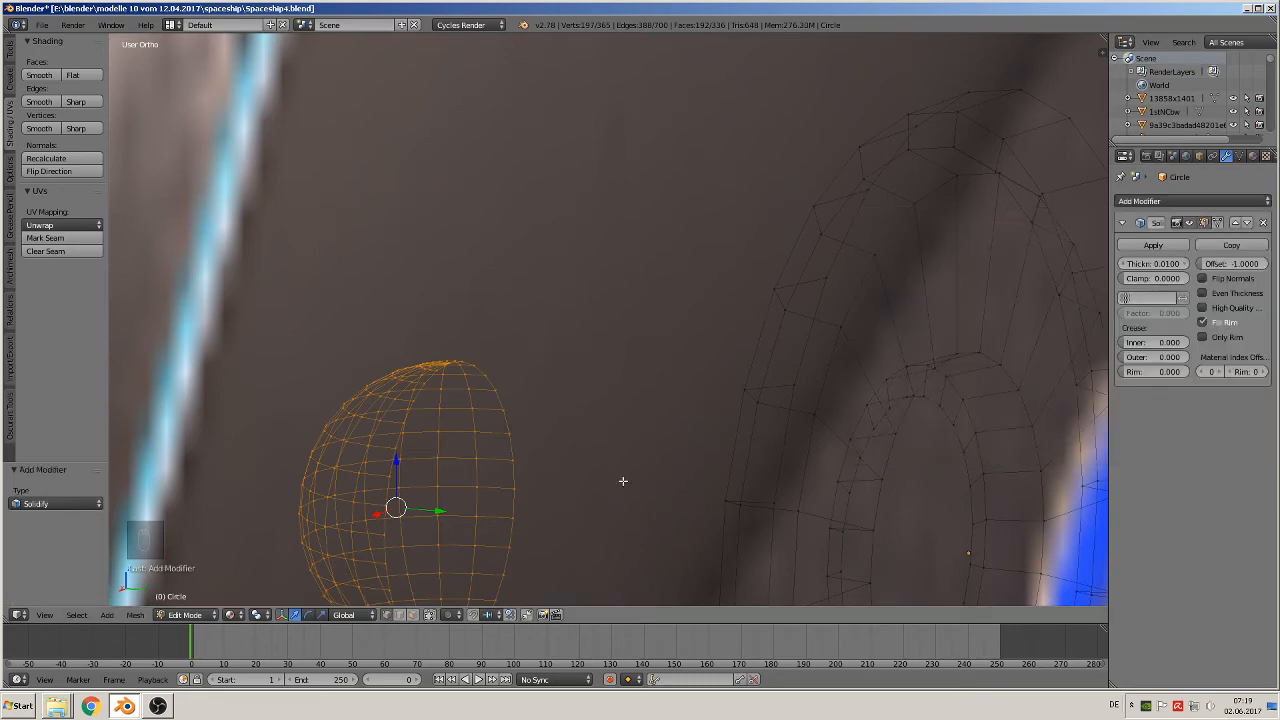
middle_click_drag(623, 481, 841, 483)
scroll(732, 482, "down", 2)
scroll(835, 484, "down", 6)
scroll(720, 448, "up", 1)
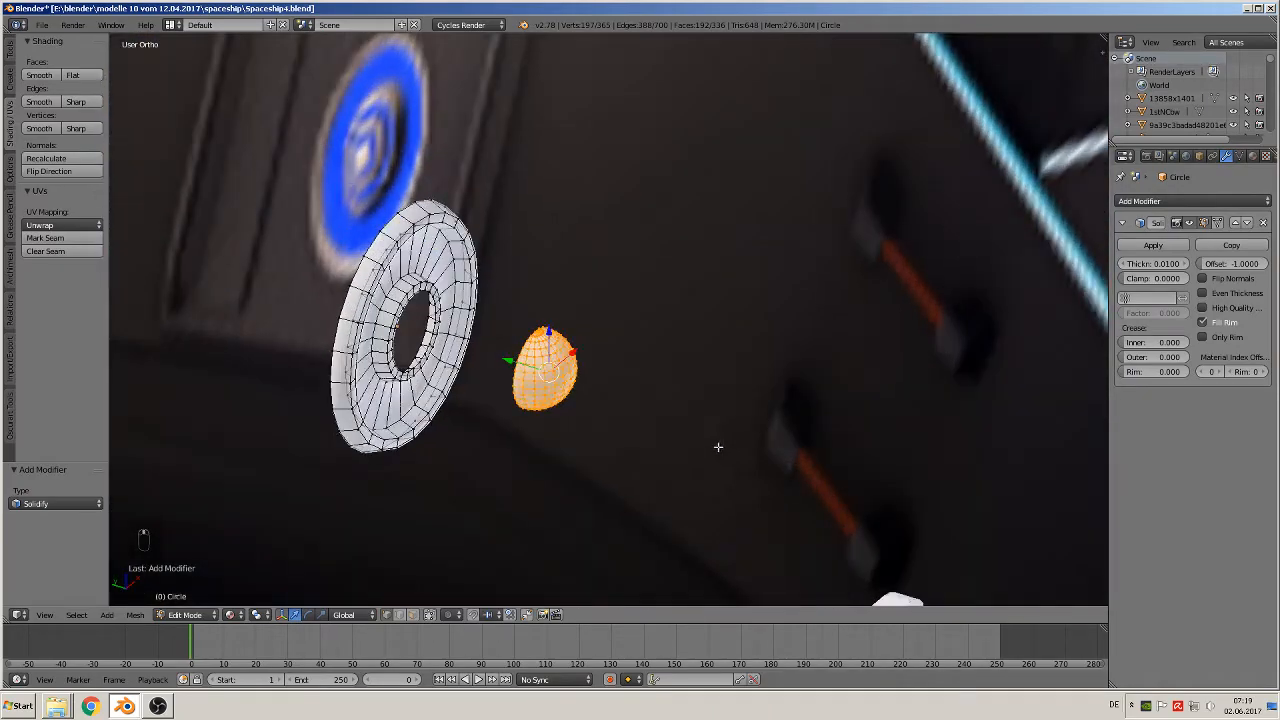
scroll(555, 392, "up", 2)
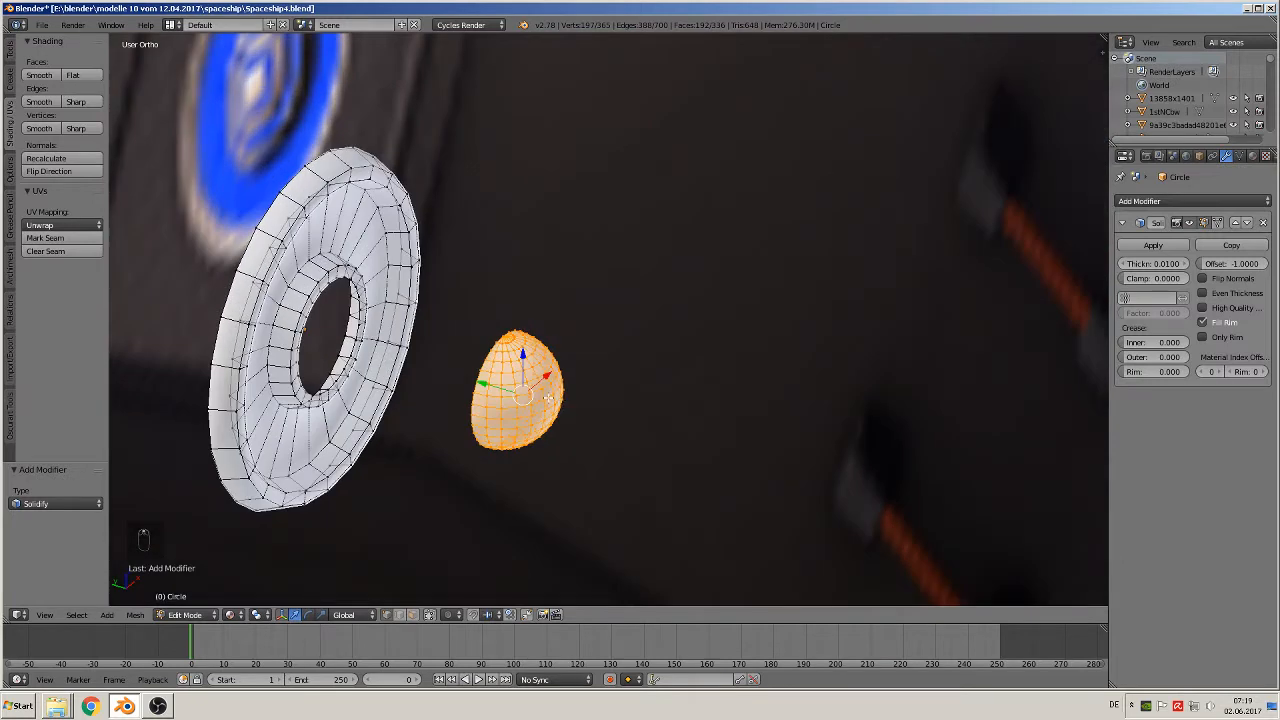
key("p")
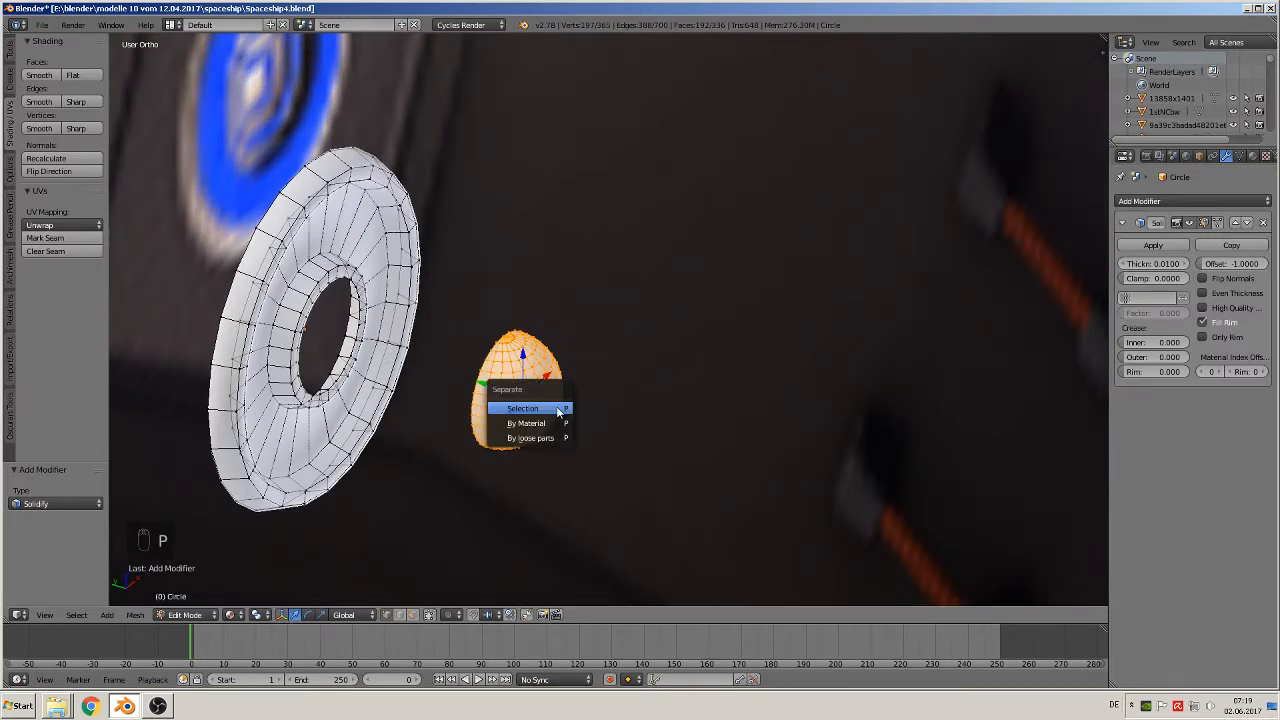
left_click(525, 409)
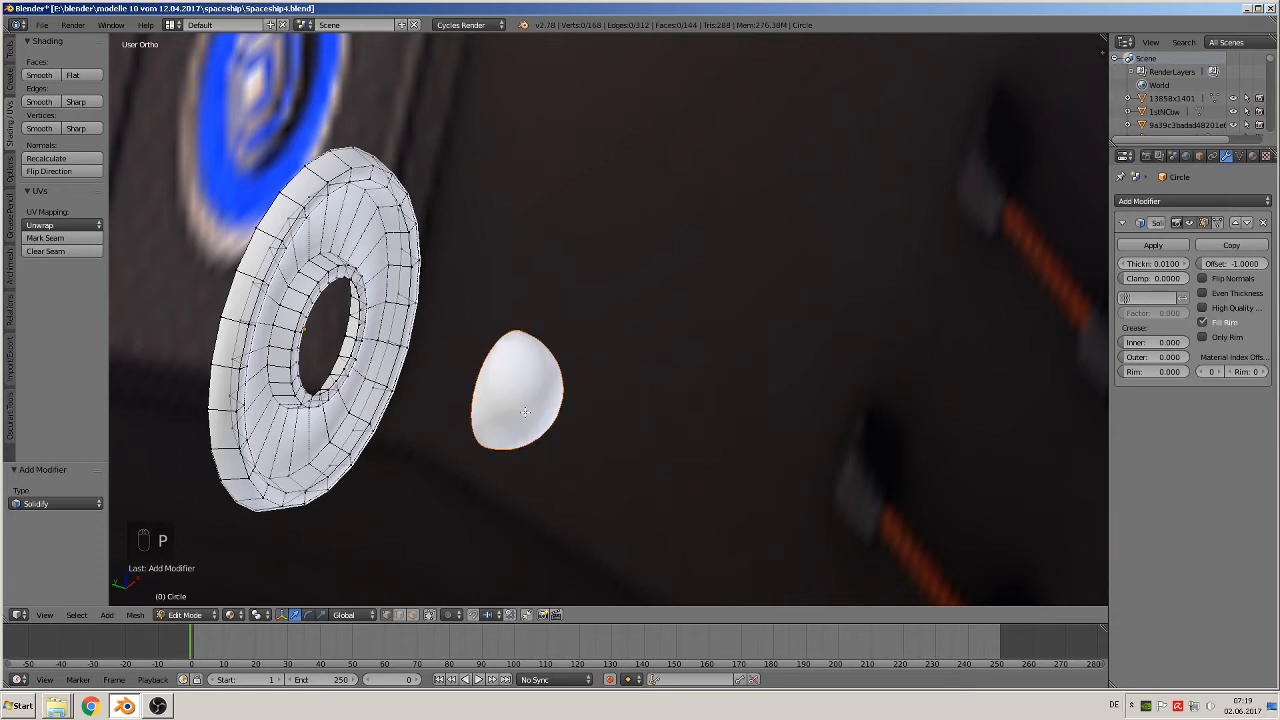
key("Tab")
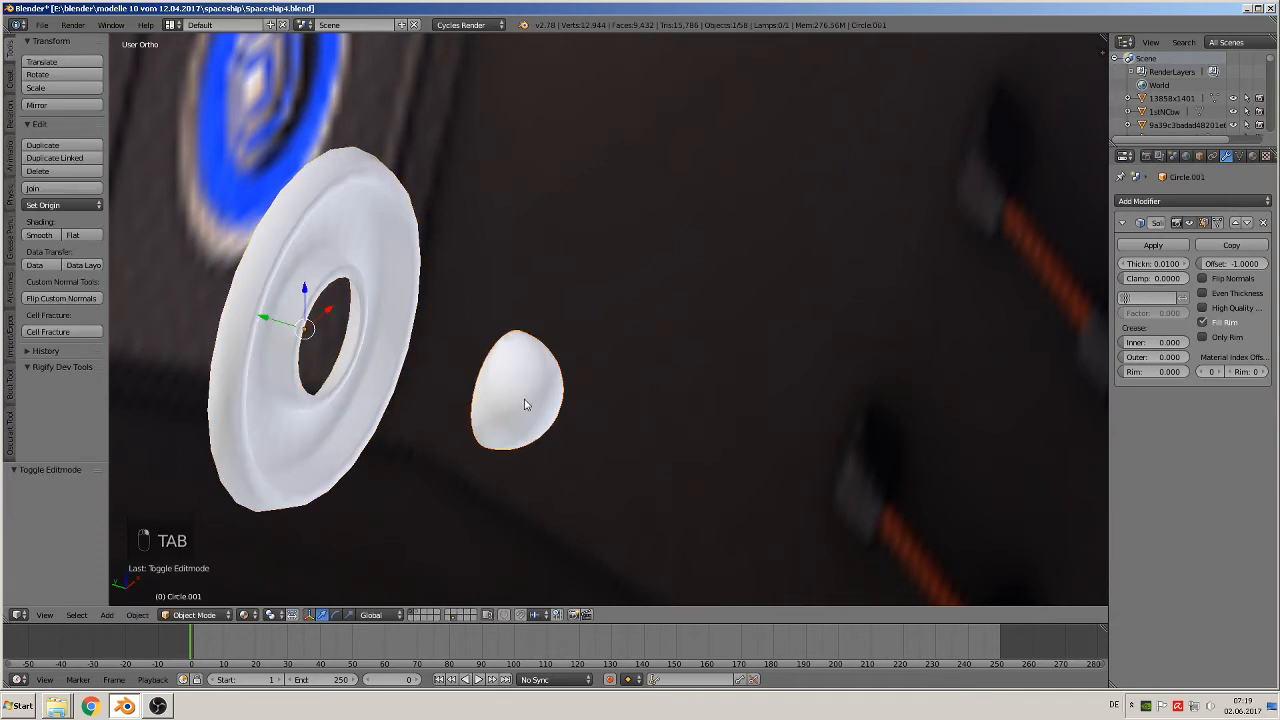
Move the dome about -0.008 along Y and set its origin to its geometry
key("g")
key("y")
left_click(337, 352)
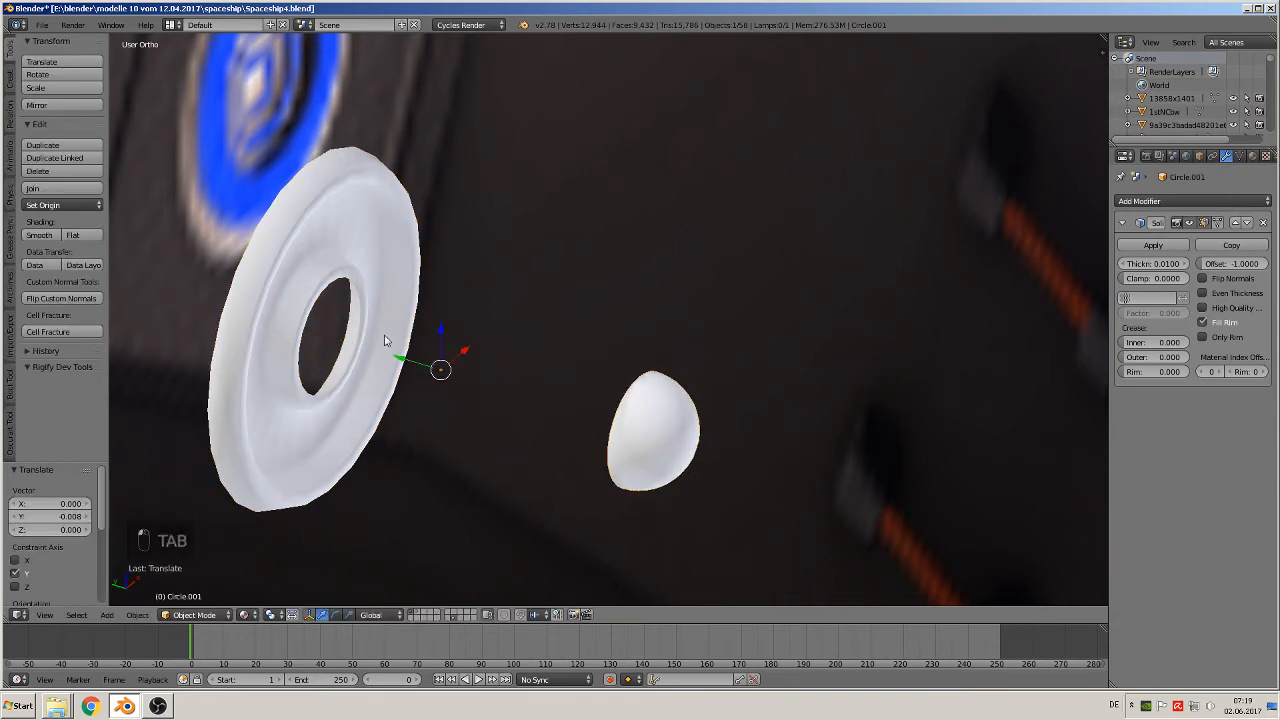
left_click(62, 205)
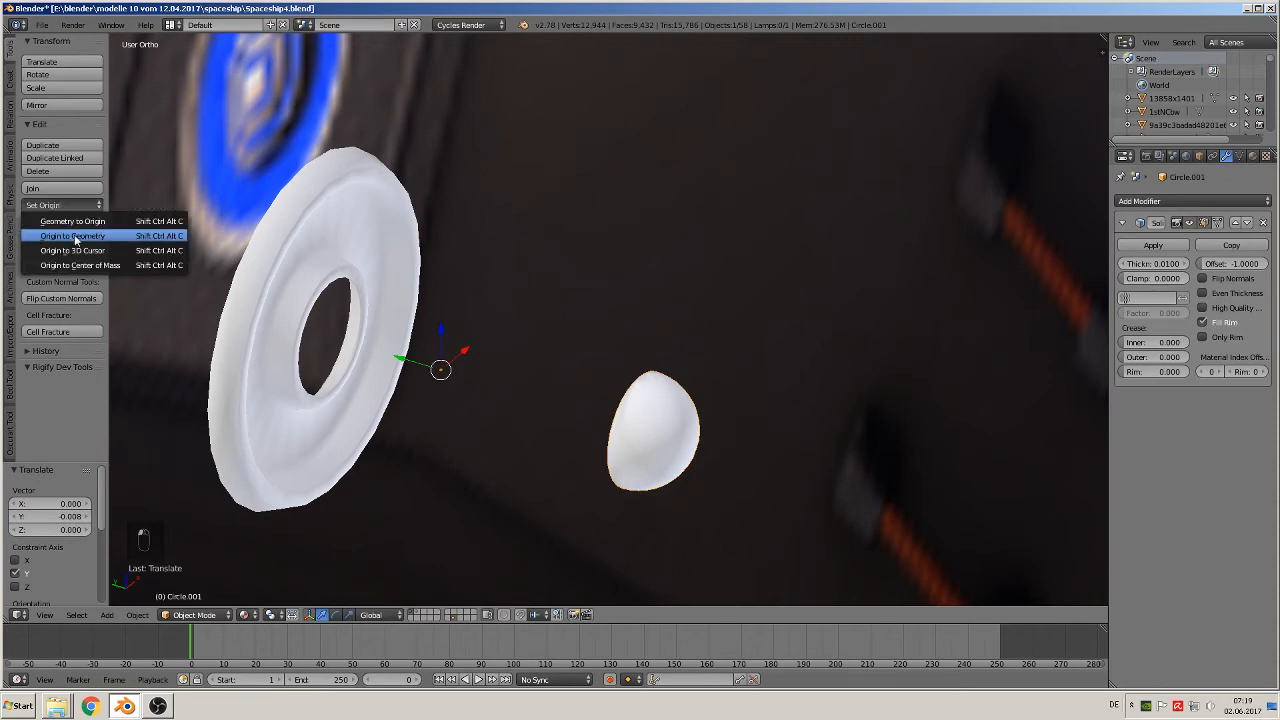
left_click(78, 239)
Move the dome about -0.346 along Y, clear of the other parts, to view its open back
mouse_move(687, 374)
middle_mouse_down()
mouse_move(829, 463)
mouse_move(794, 371)
mouse_move(843, 394)
mouse_move(771, 420)
mouse_move(685, 396)
middle_mouse_up()
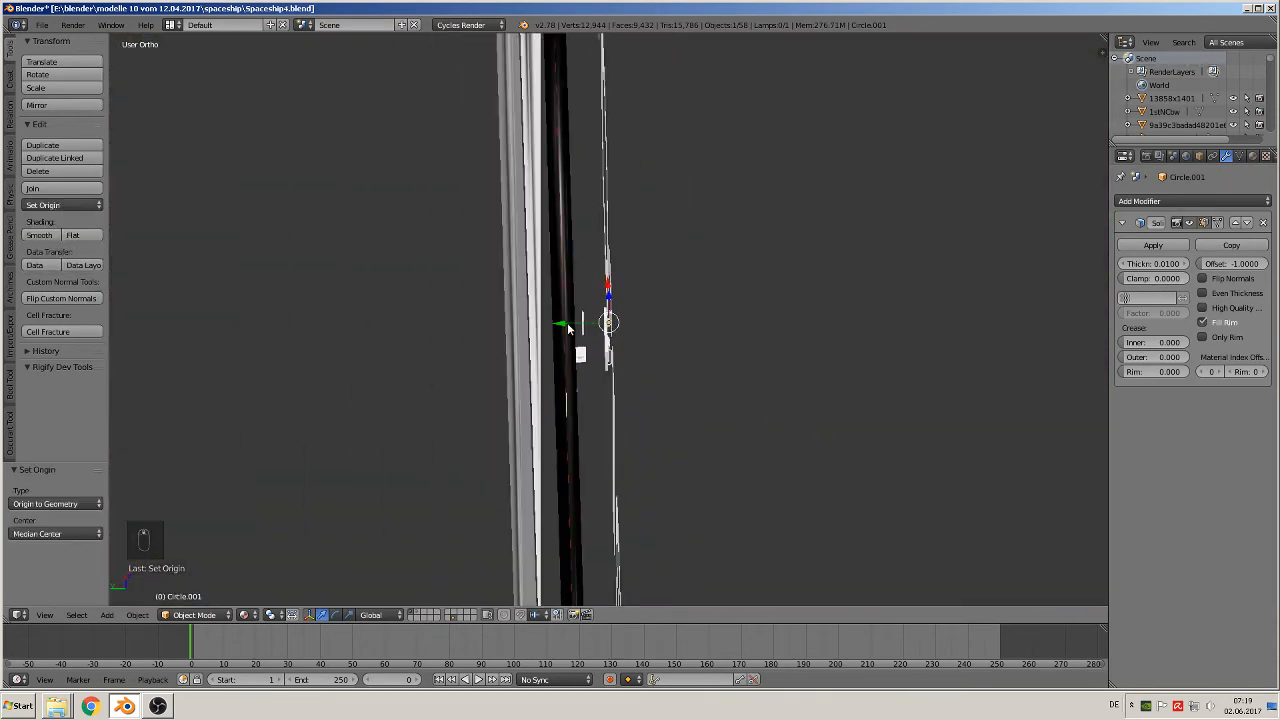
key("g")
key("y")
left_click(1013, 341)
middle_click_drag(1013, 341, 709, 277, "shift")
scroll(709, 277, "up", 13)
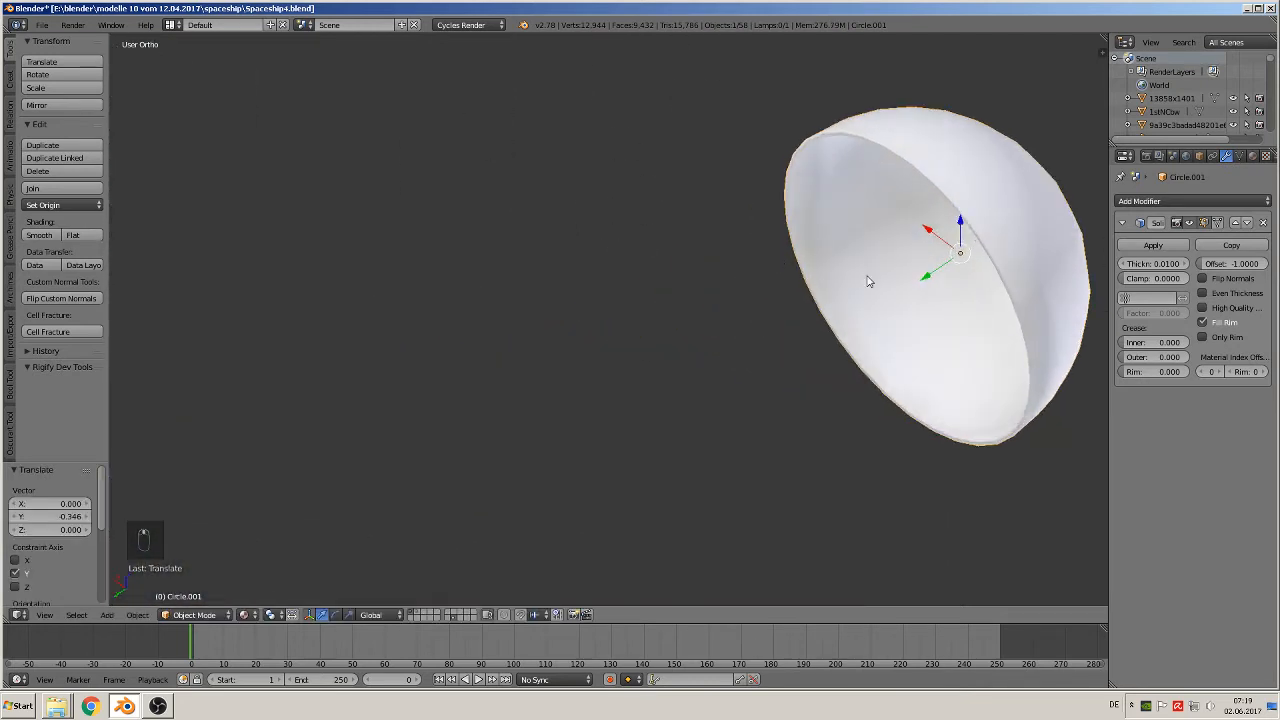
middle_click_drag(869, 280, 856, 247)
middle_click_drag(866, 228, 618, 378)
key("shift+z")
key("shift+z")
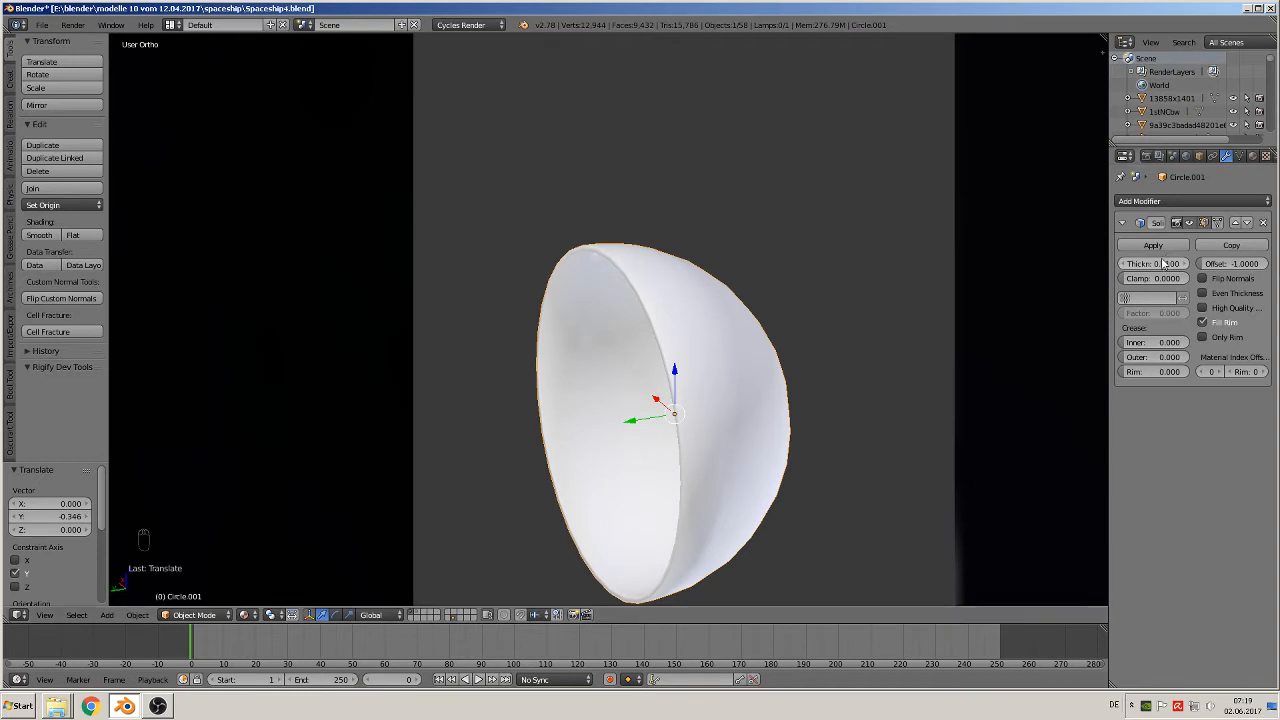
Increase the dome's Solidify thickness for a heavier wall, apply the modifier and check the resulting mesh
mouse_move(1153, 263)
left_mouse_down()
mouse_move(1166, 263)
mouse_move(1040, 263)
mouse_move(1200, 263)
mouse_move(1133, 256)
left_mouse_up()
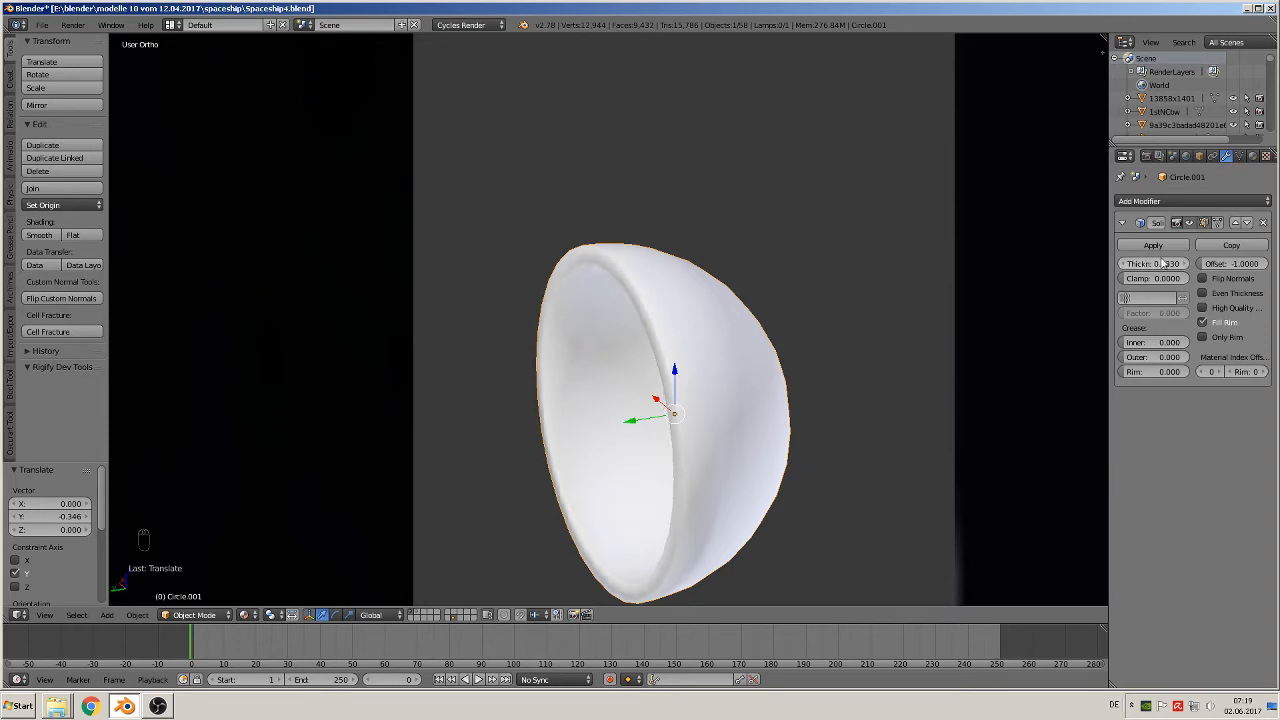
left_click(1153, 245)
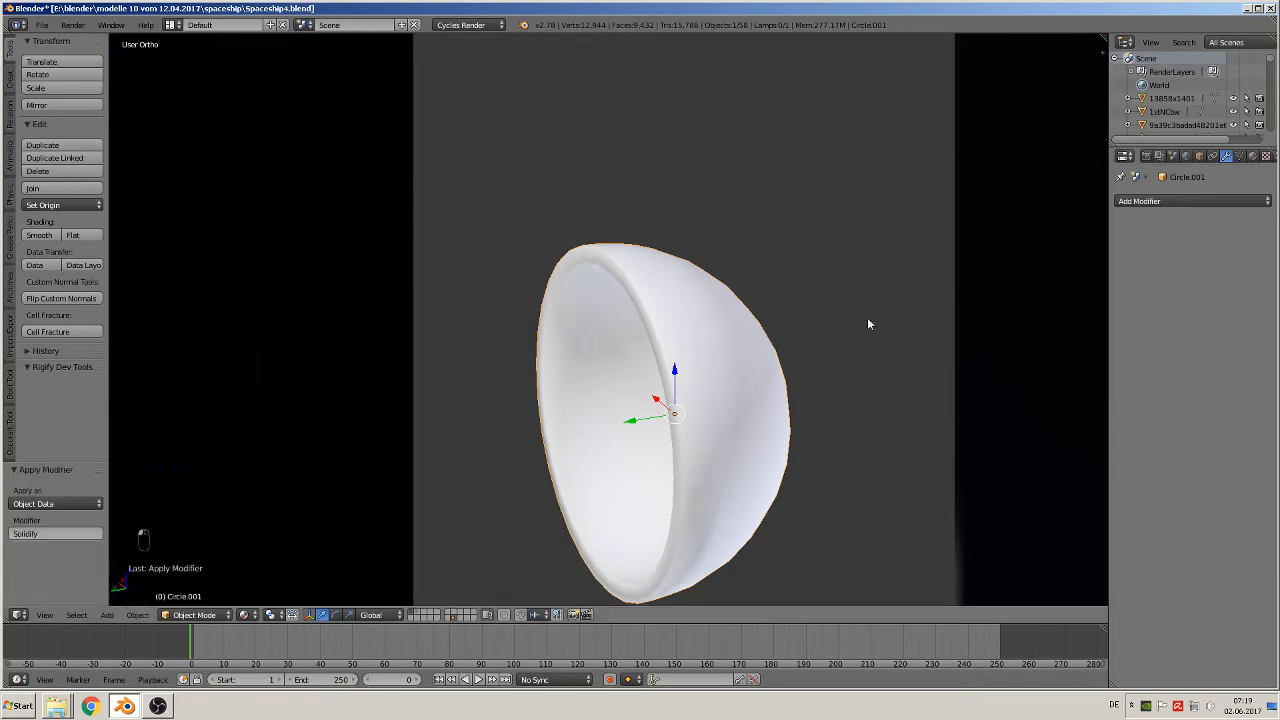
key("Tab")
middle_click_drag(688, 432, 531, 381)
scroll(562, 438, "down", 3)
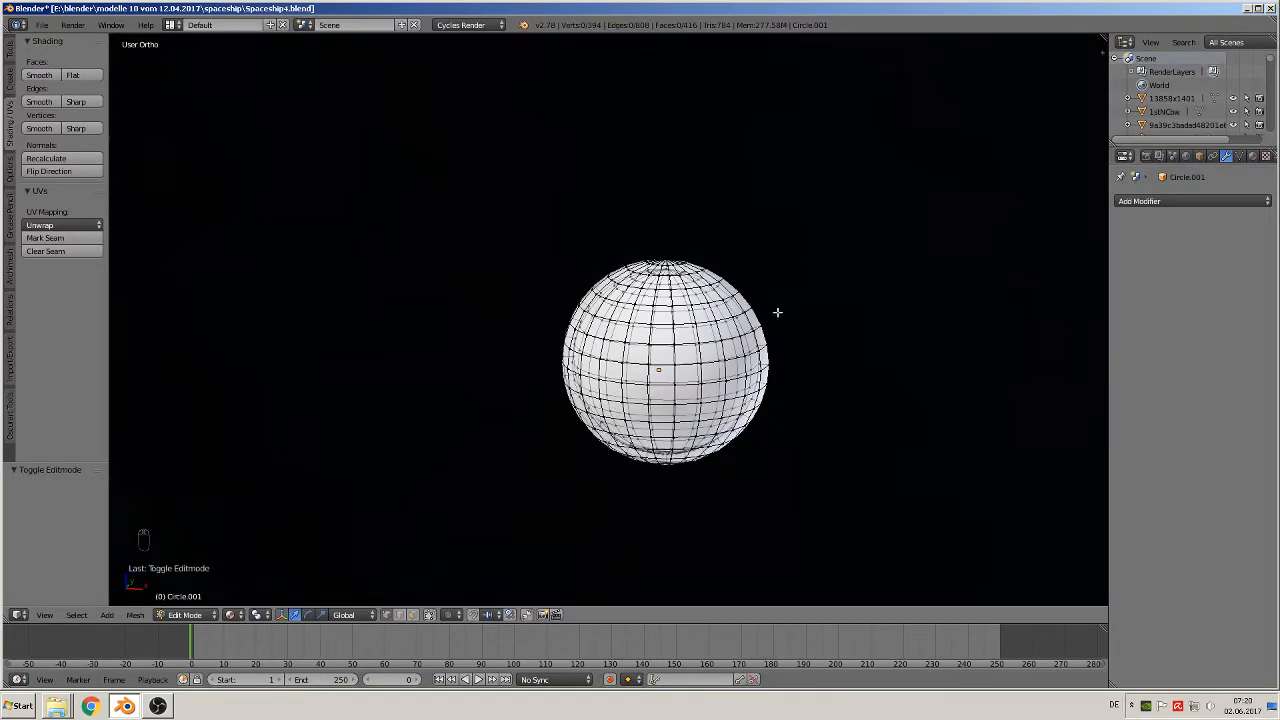
key("KP_1")
key("Tab")
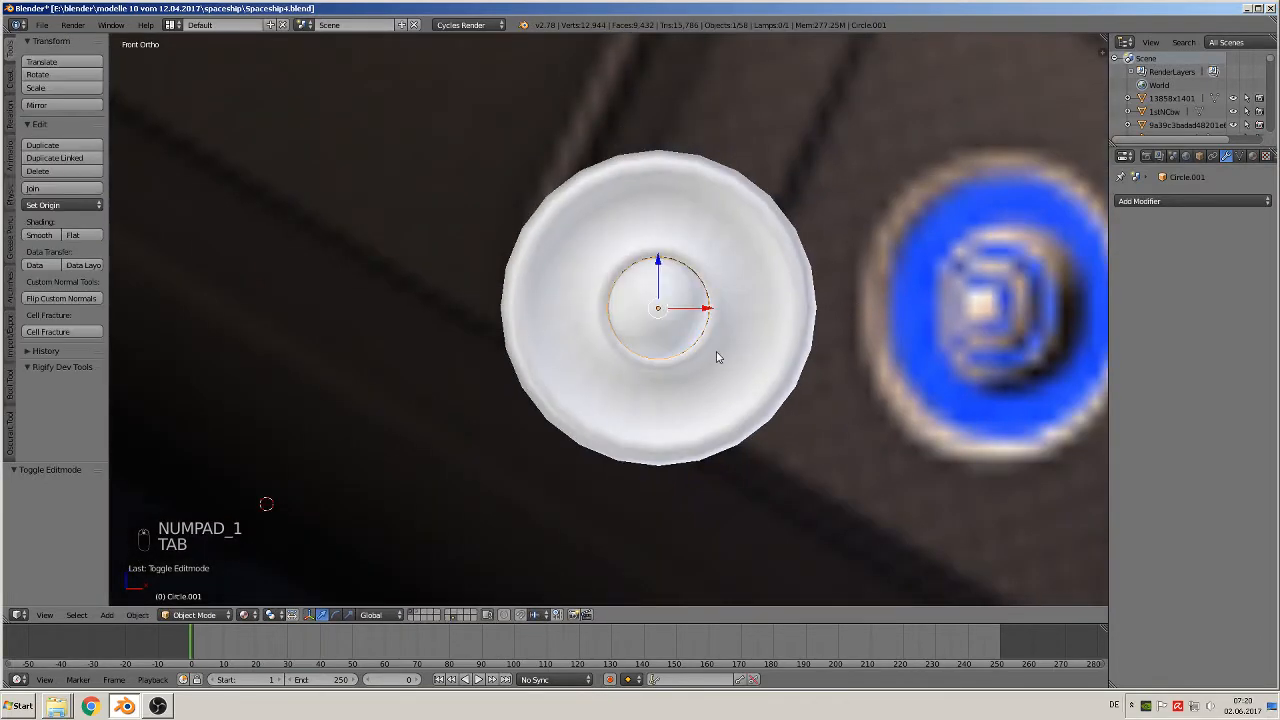
Move the dome about 0.365 along Y, back into the centre of the round part, and fine-tune its depth
middle_click_drag(716, 351, 758, 430)
scroll(695, 373, "down", 3)
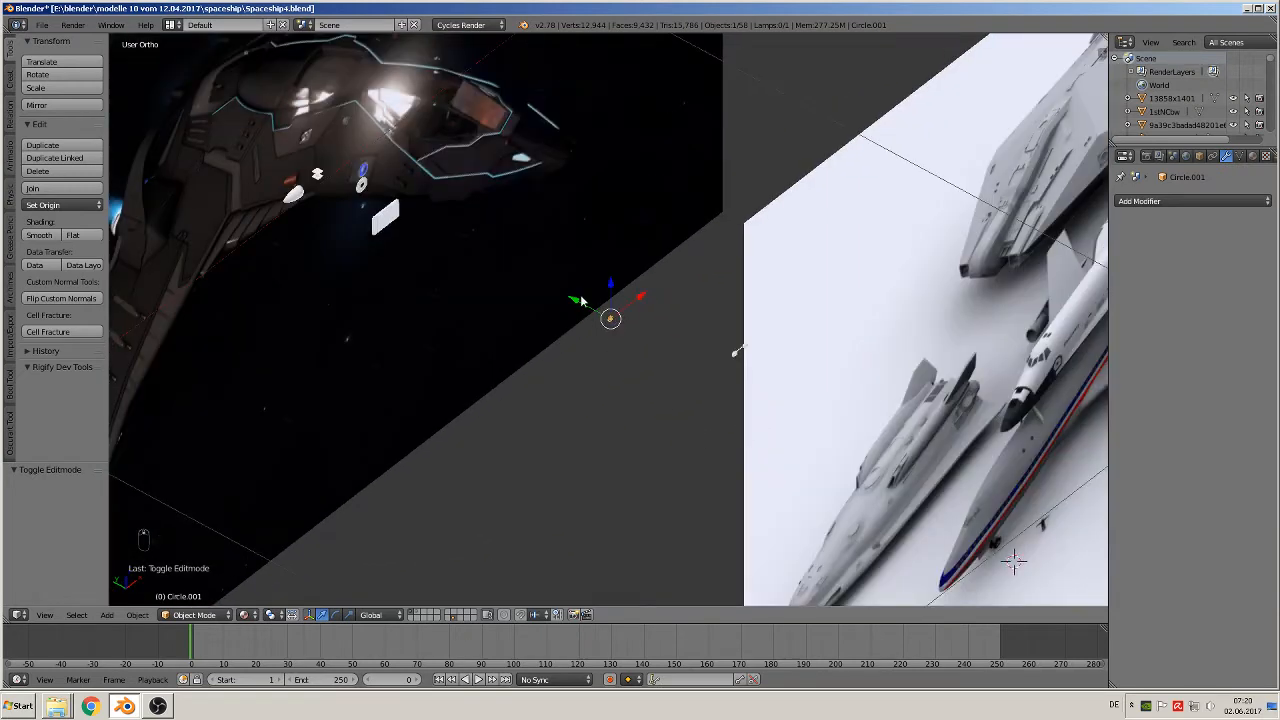
left_click_drag(581, 301, 516, 272)
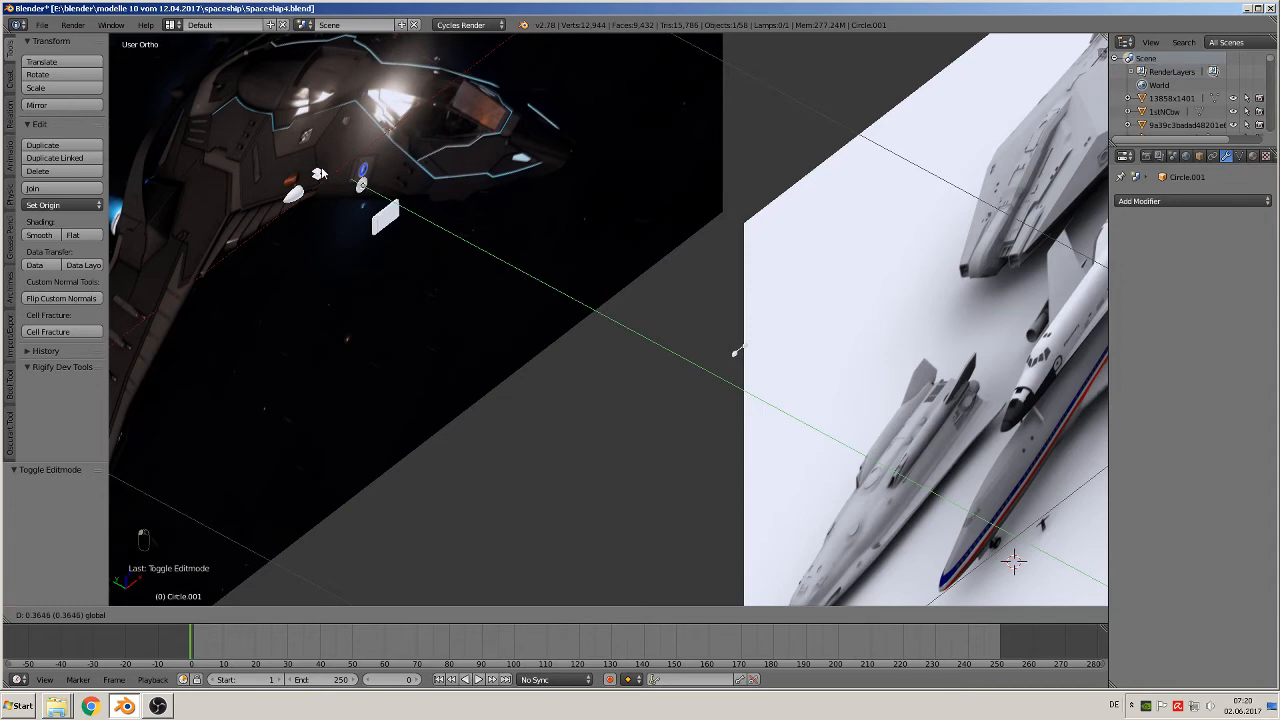
left_click_drag(737, 352, 737, 352)
key("KP_Decimal")
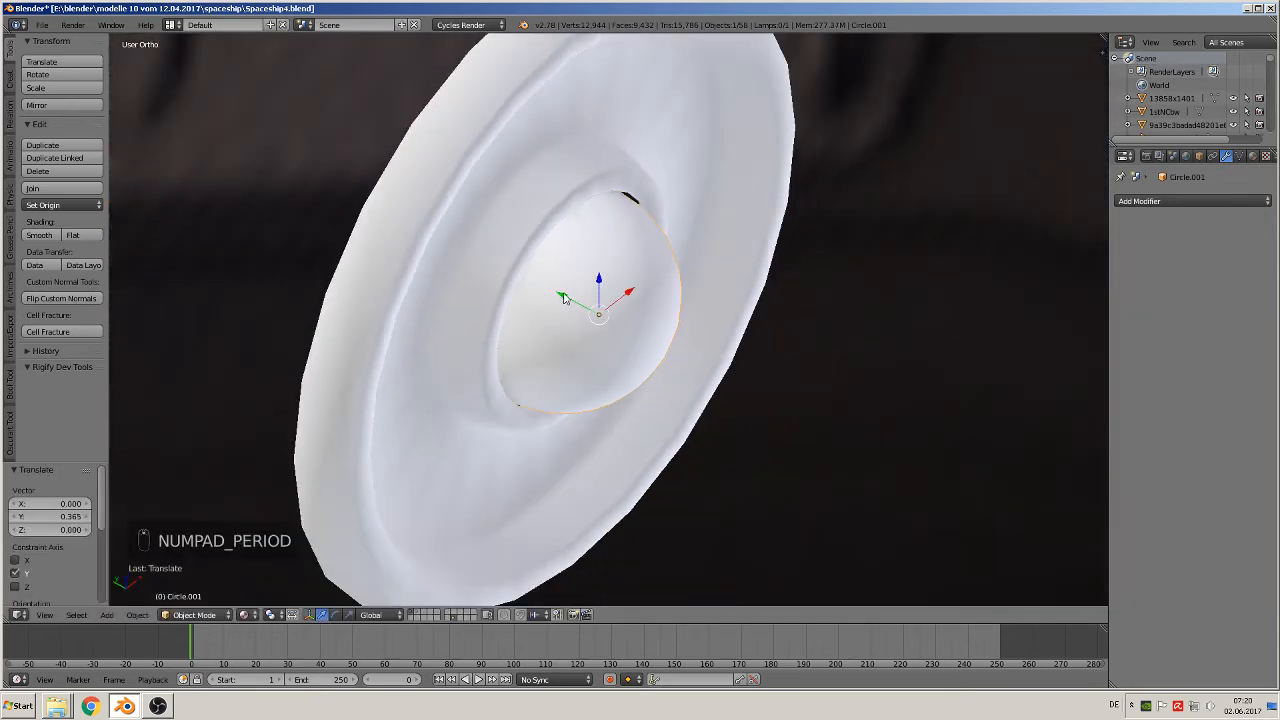
left_click_drag(565, 298, 564, 298)
Scale the dome up by about 1.036 to close the gap around its edge in the round part
middle_click_drag(564, 298, 466, 234)
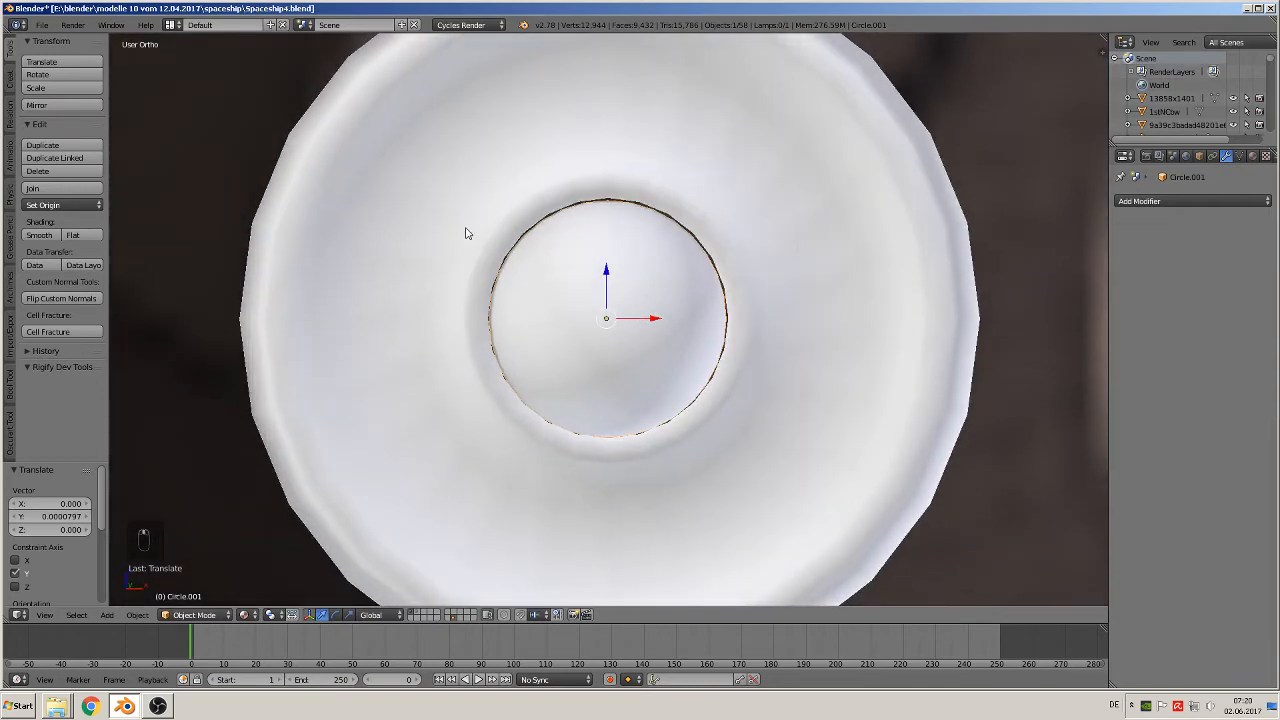
key("s")
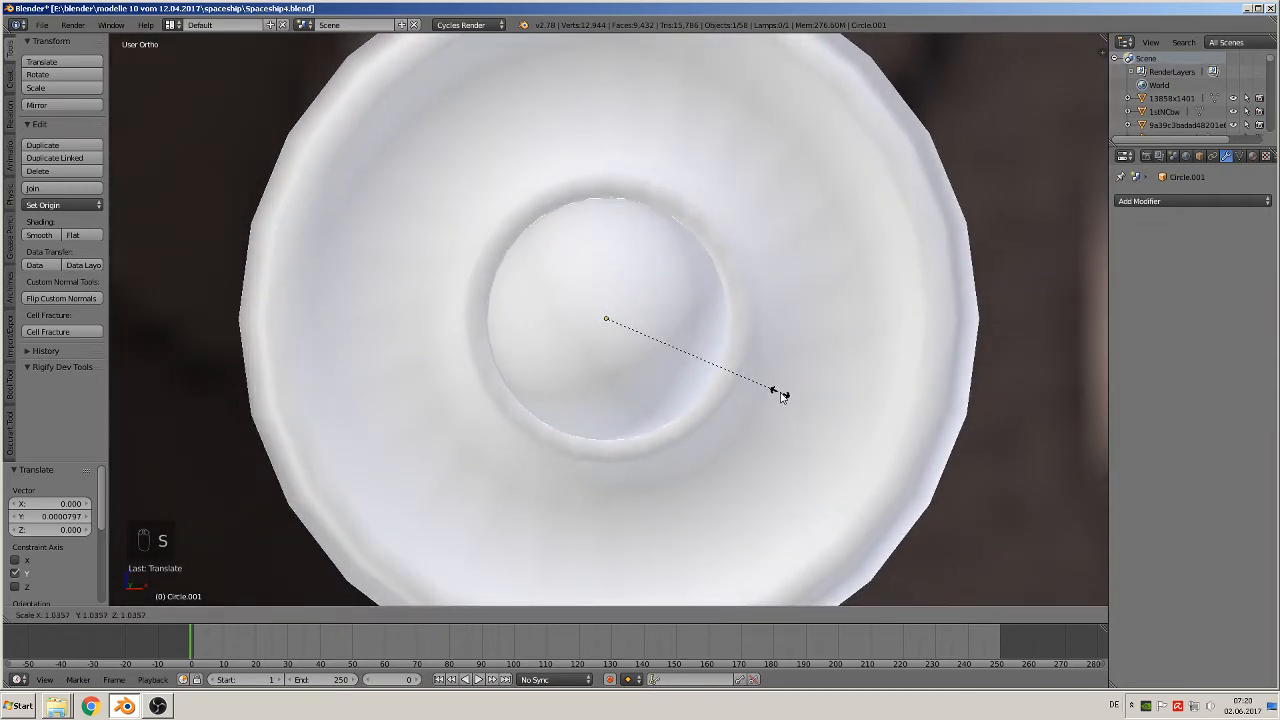
left_click(775, 399)
middle_click_drag(760, 405, 643, 417)
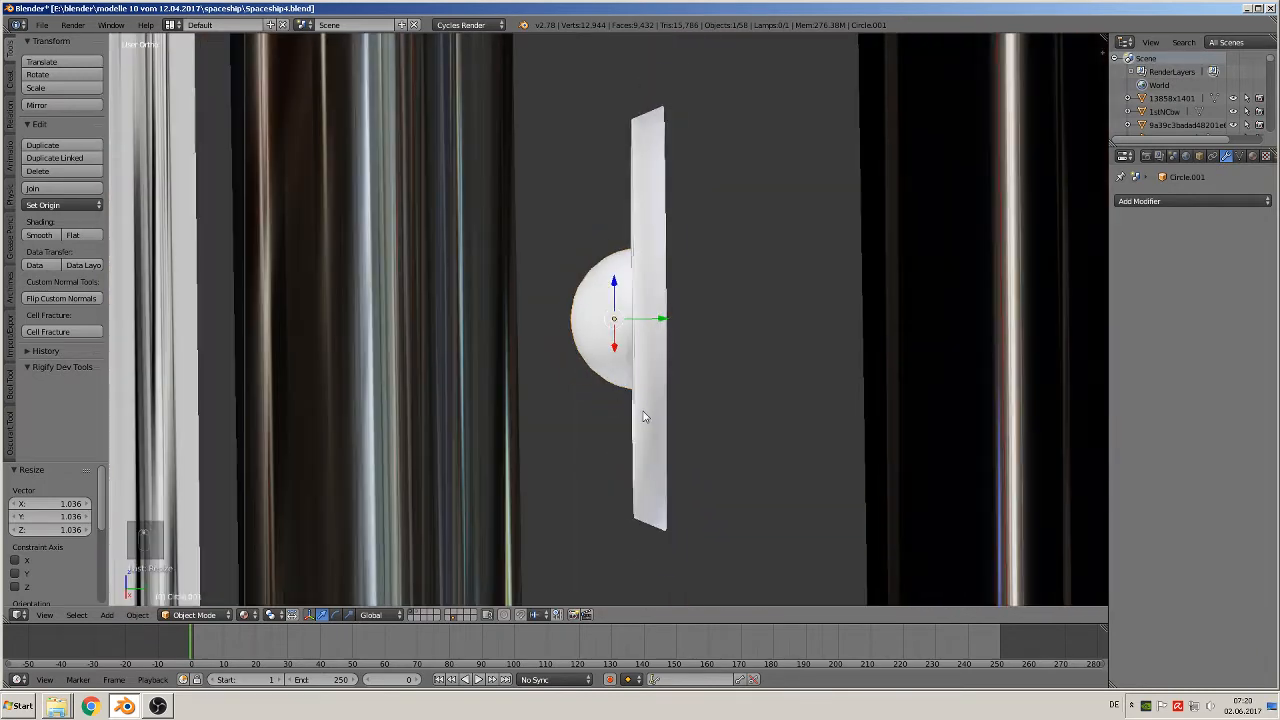
middle_click_drag(689, 364, 702, 360)
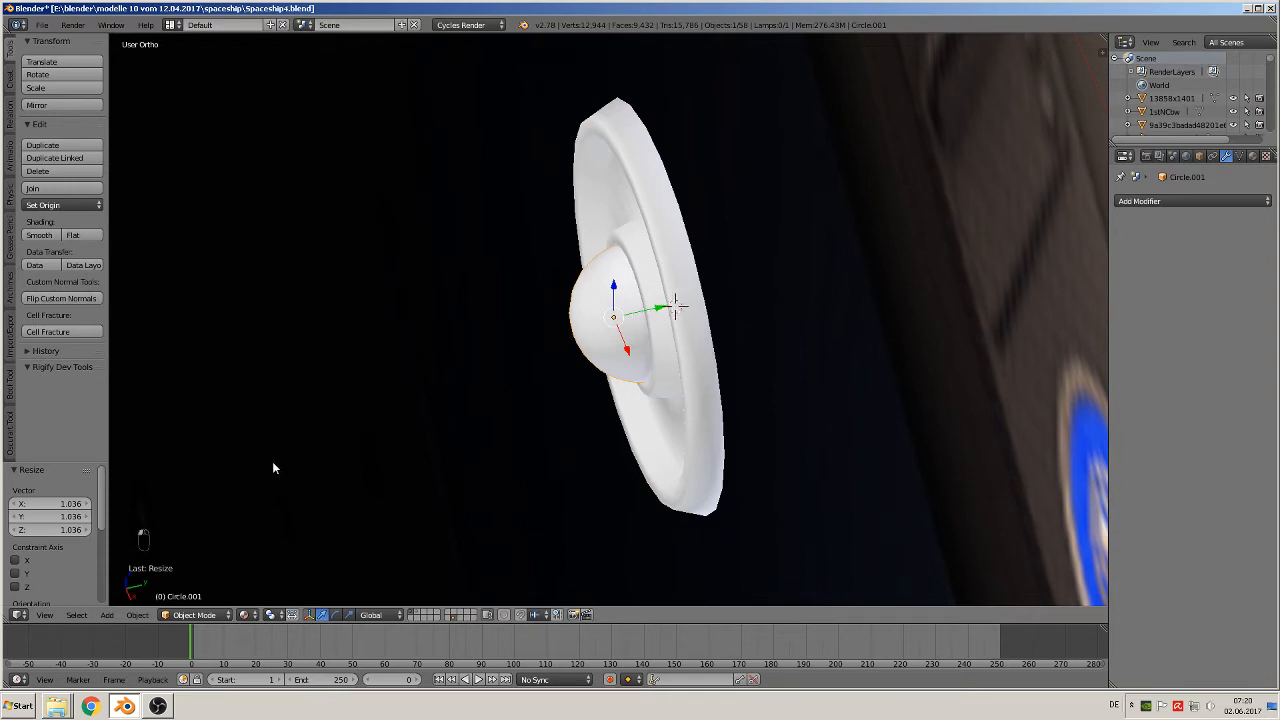
Add a UV sphere with 24 segments and 16 rings and scale it by about -0.047 and 0.039, smaller than the dome
left_click(105, 615)
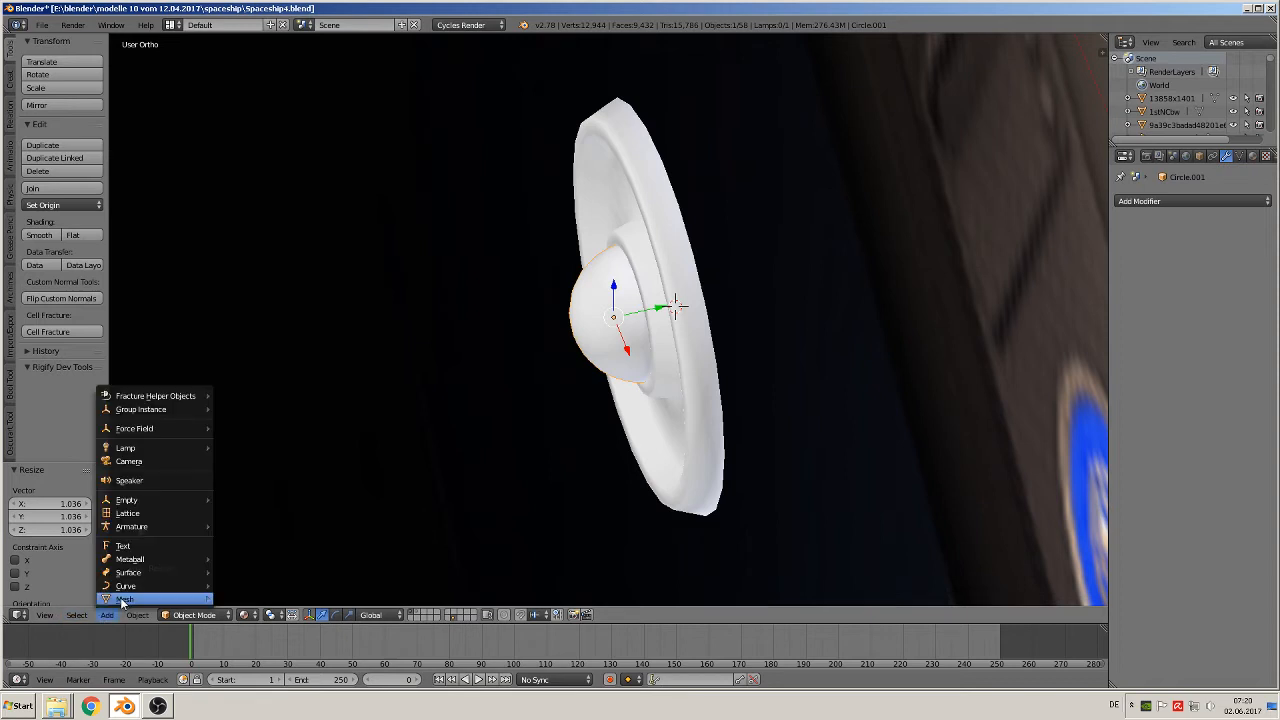
mouse_move(124, 599)
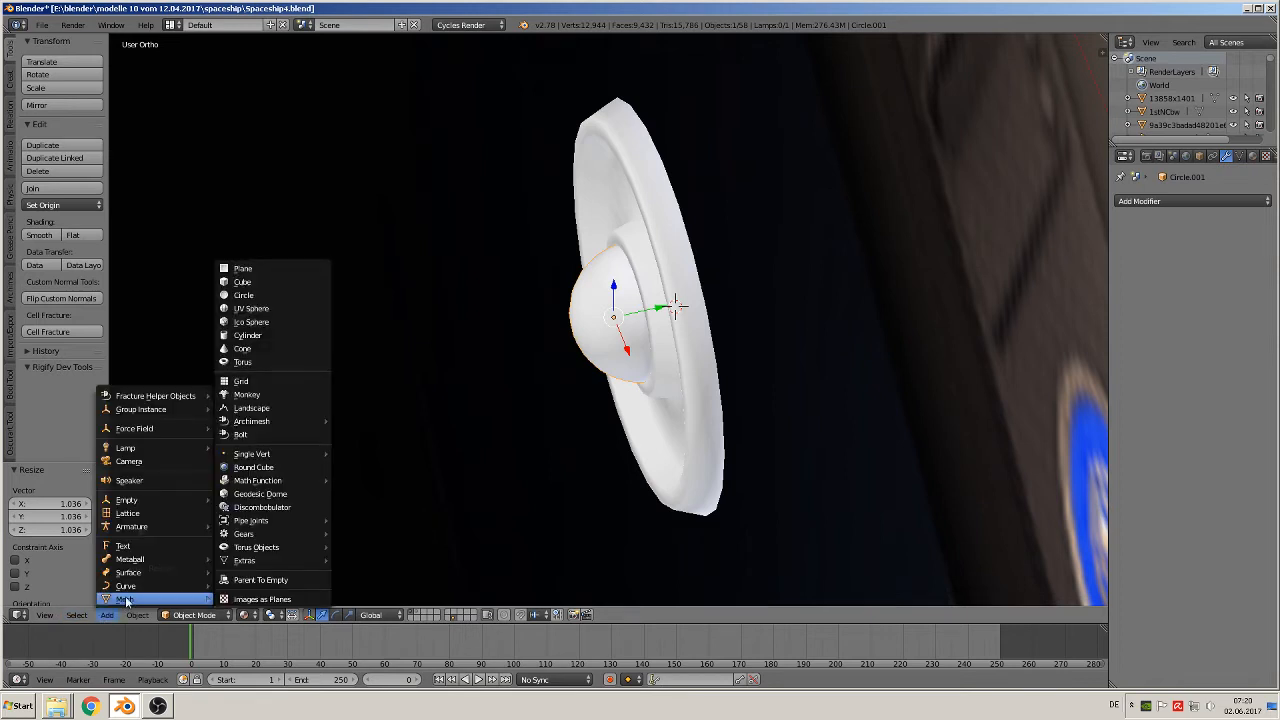
left_click(268, 310)
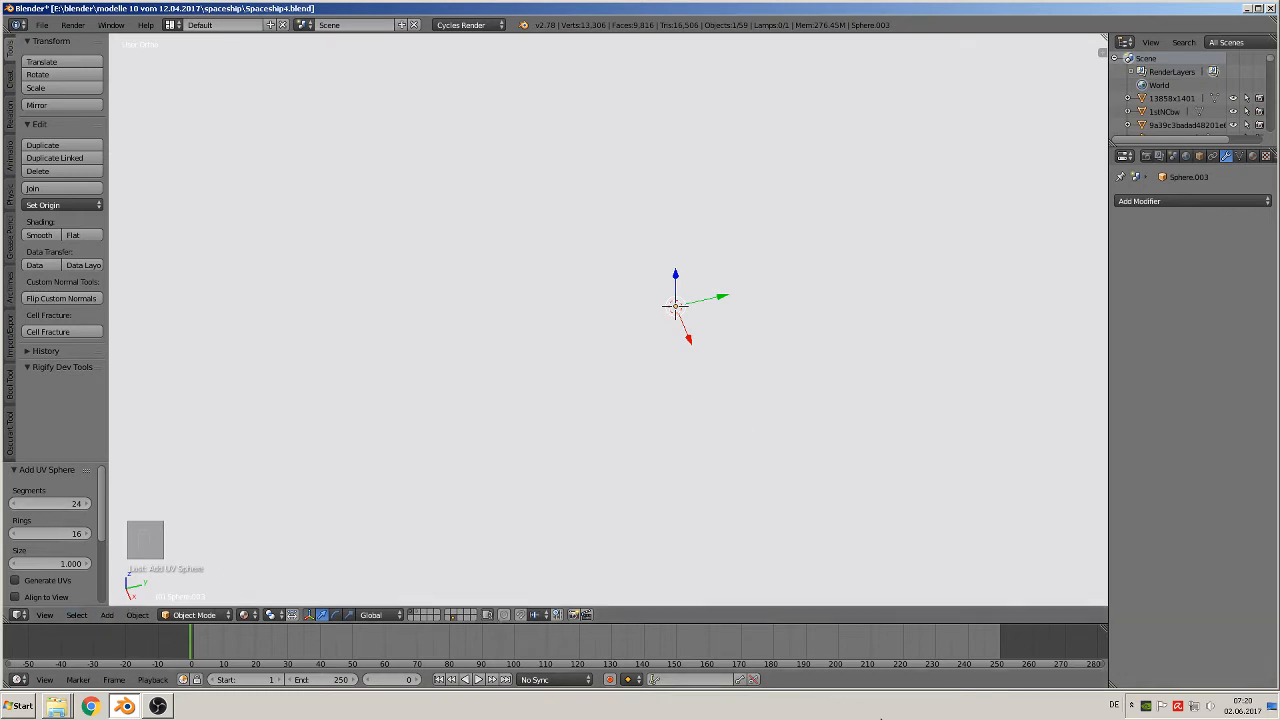
key("s")
key("s")
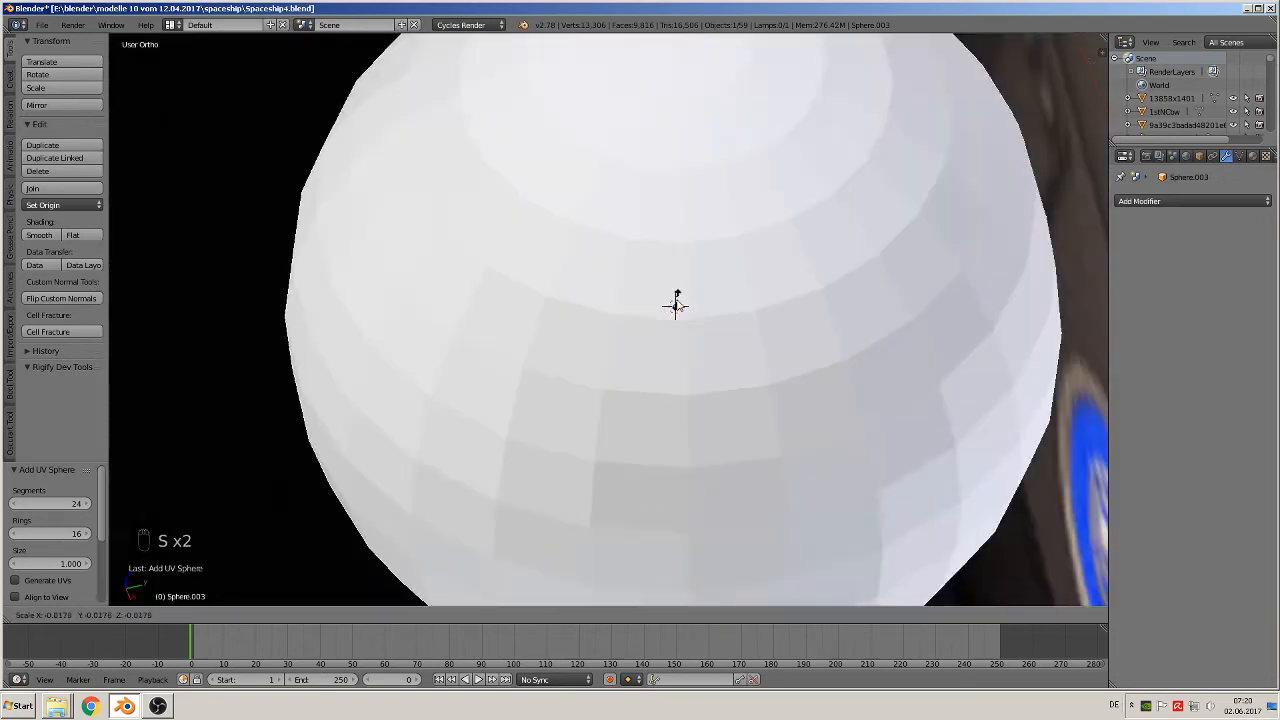
left_click(665, 300)
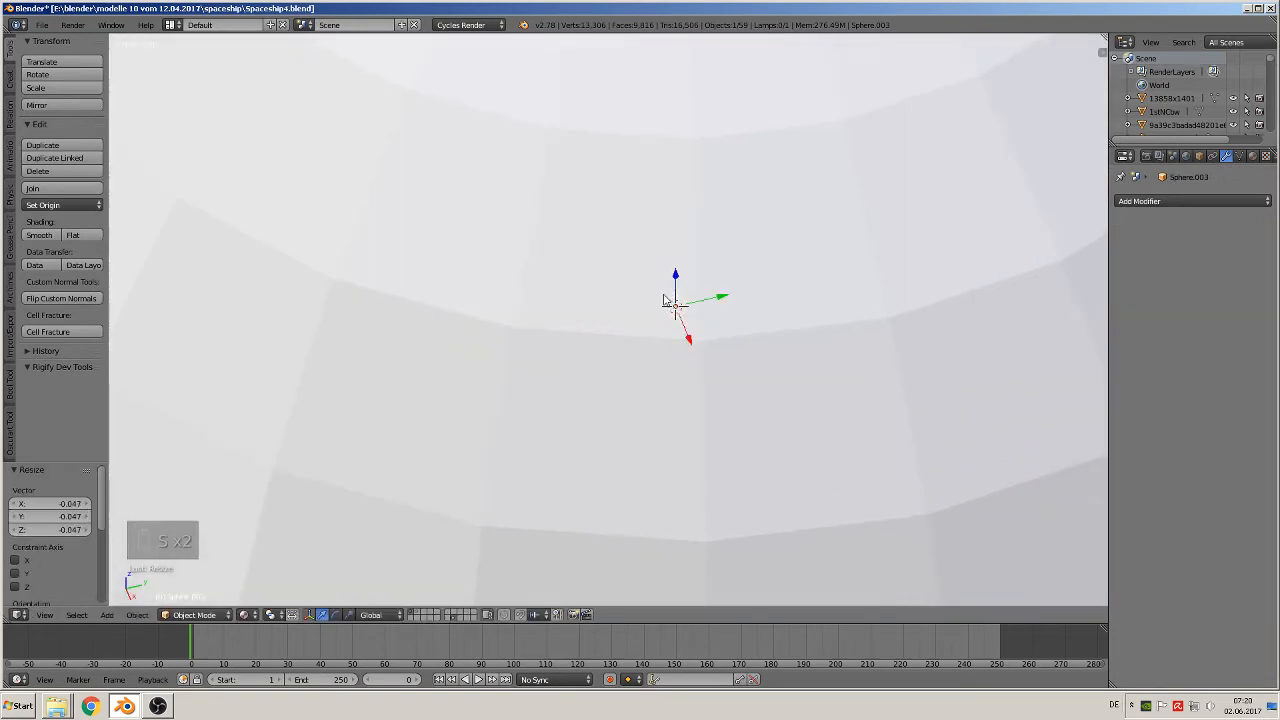
key("s")
left_click(678, 306)
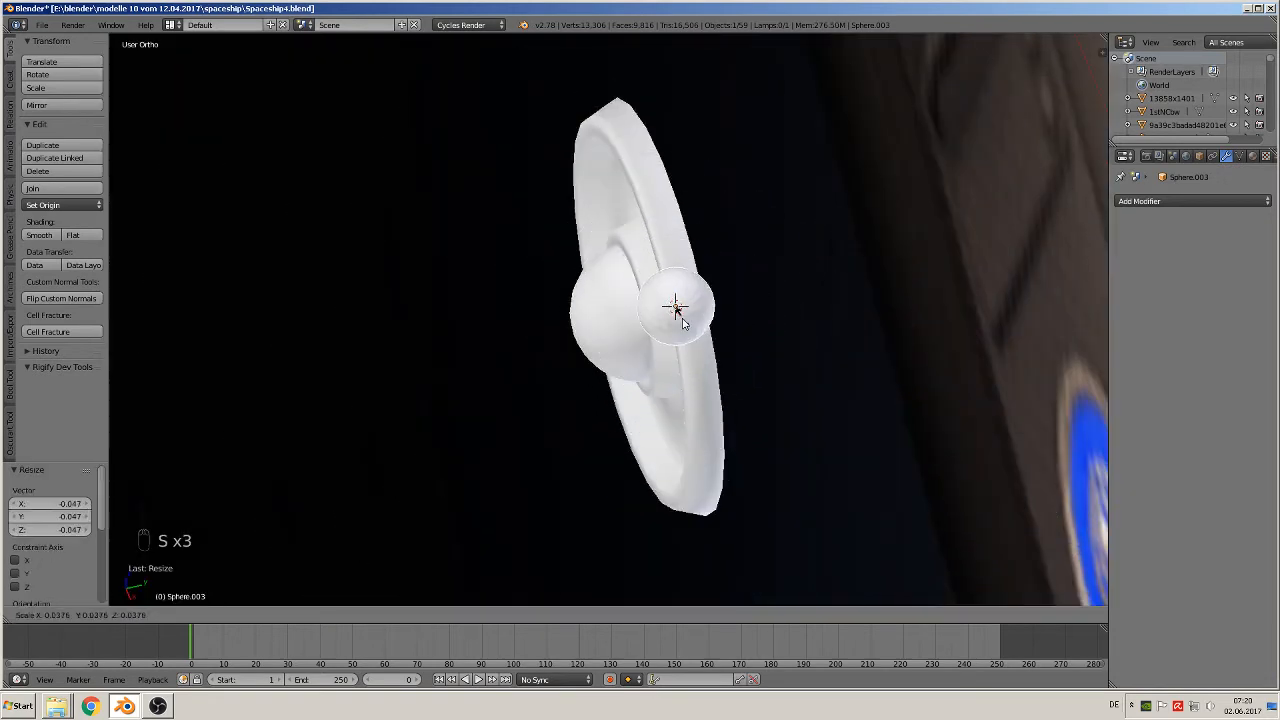
Move the small sphere about -0.006 along X and 0.003 along Y, centred sideways behind the round part
middle_click_drag(686, 376, 797, 421)
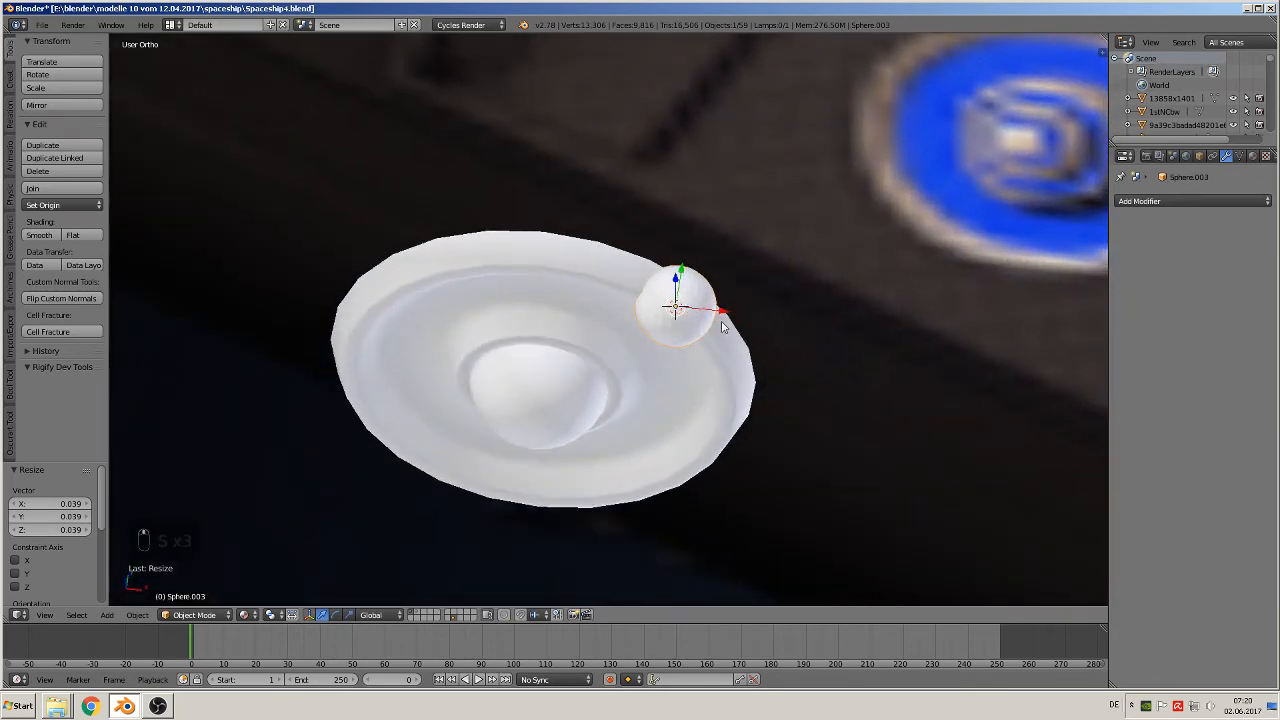
left_click_drag(720, 317, 586, 314)
middle_click_drag(586, 314, 594, 485)
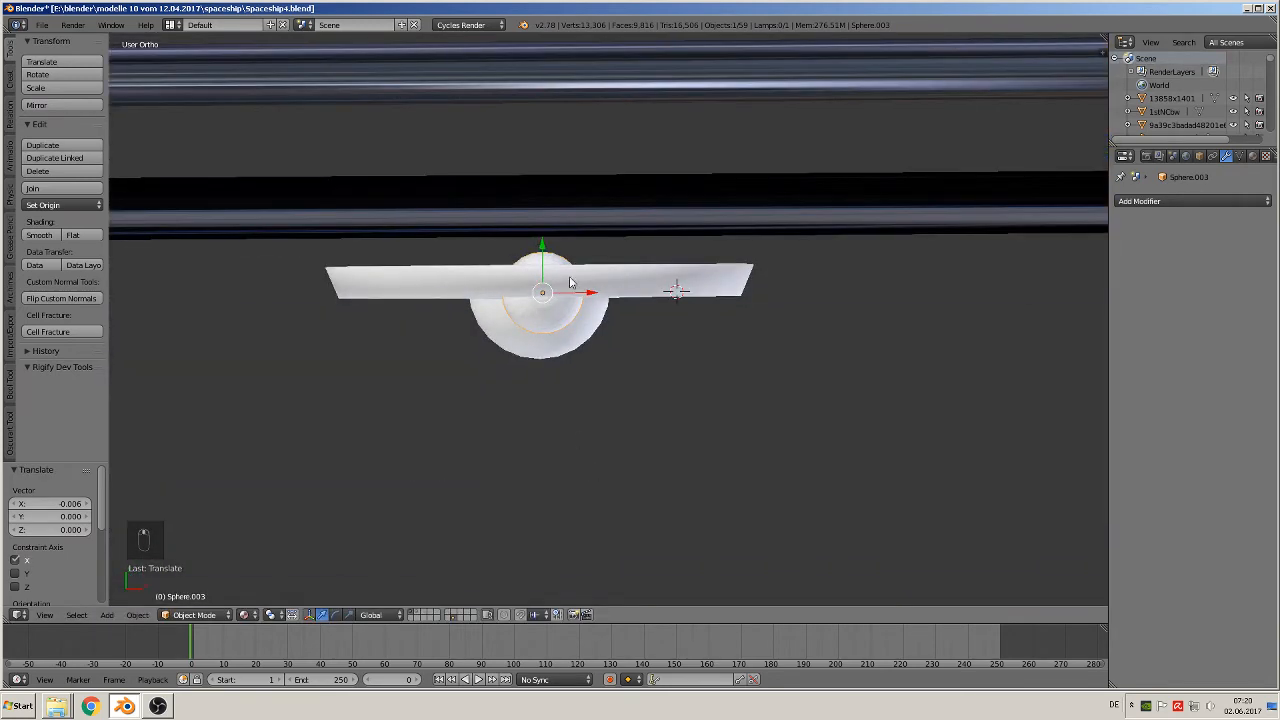
left_click_drag(546, 246, 582, 179)
key("KP_7")
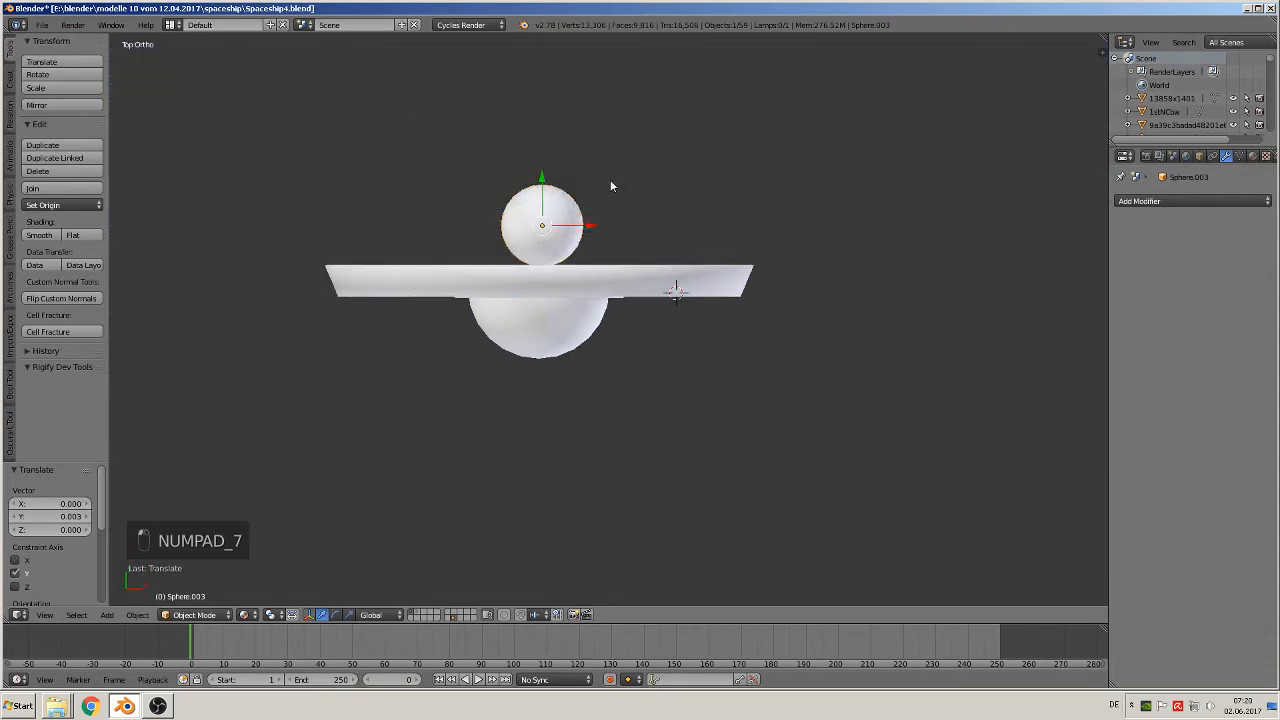
Select the vertices of the small sphere's rear half in top view and delete them
scroll(610, 179, "up", 4)
key("Tab")
key("a")
key("a")
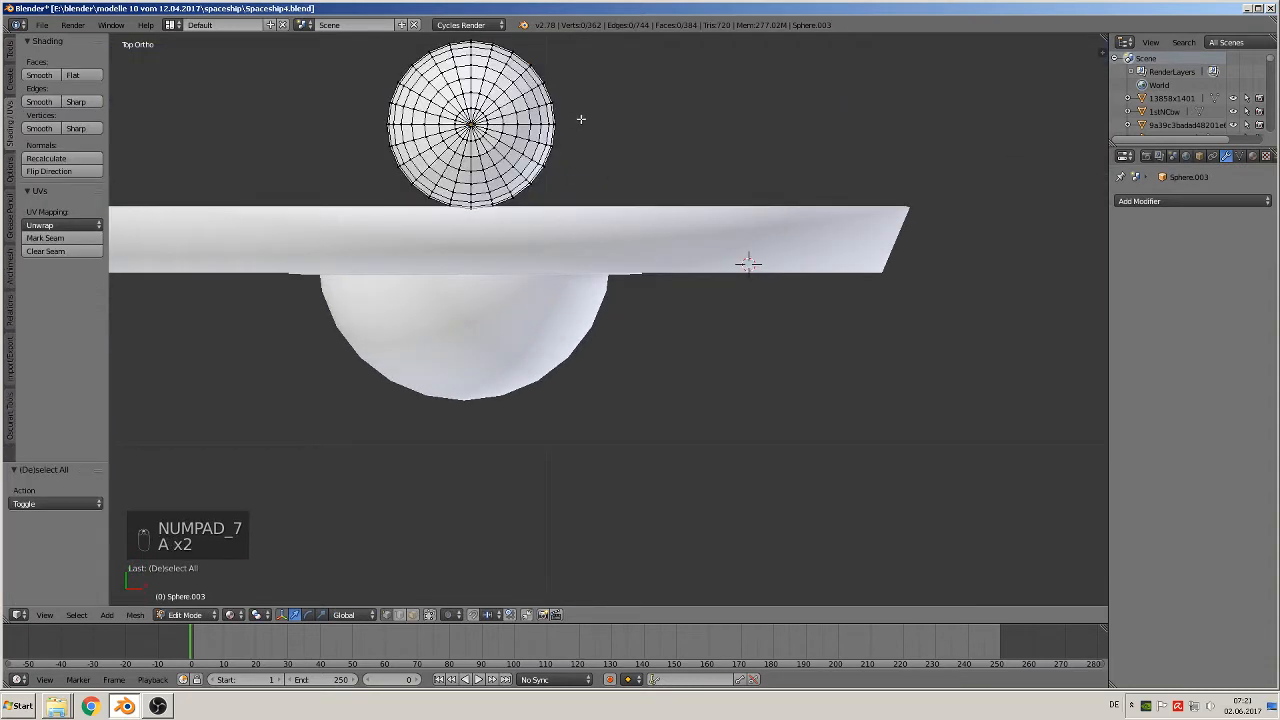
key("b")
left_click_drag(600, 117, 288, 45)
key("c")
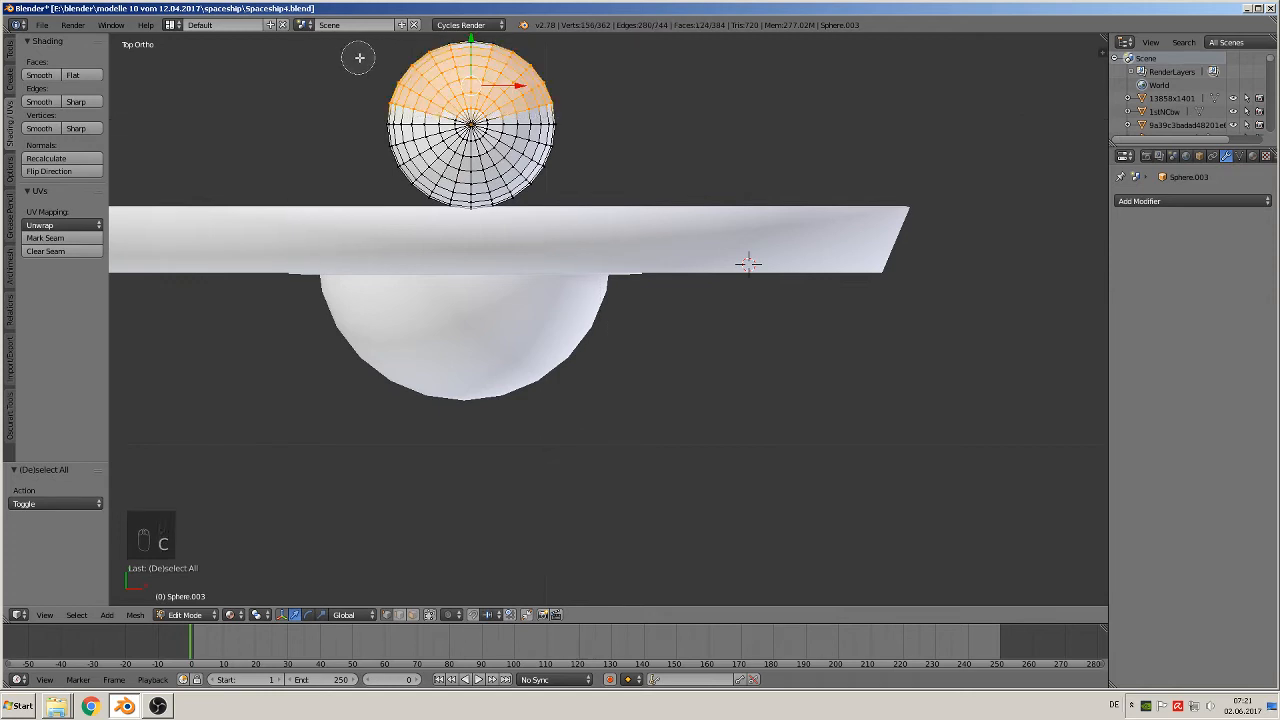
left_click(466, 50)
key("x")
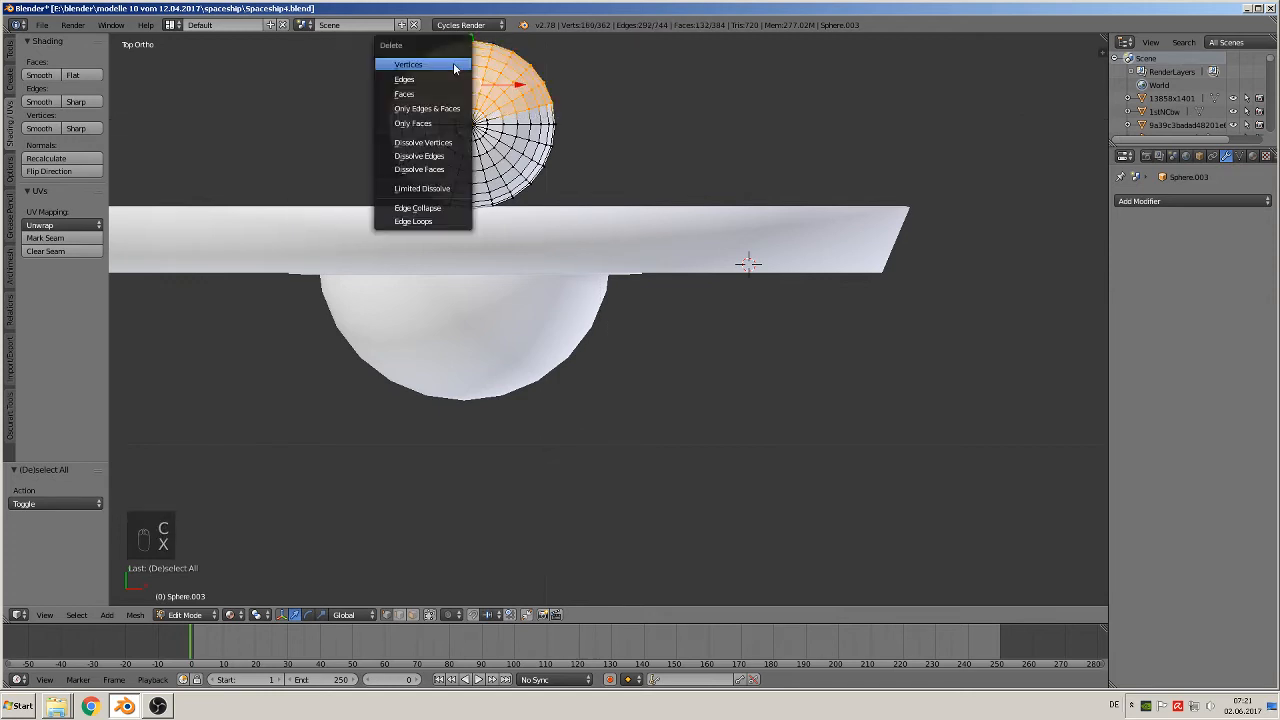
left_click(452, 62)
Delete the stray vertices remaining above the small half sphere's flat edge
scroll(488, 117, "up", 1)
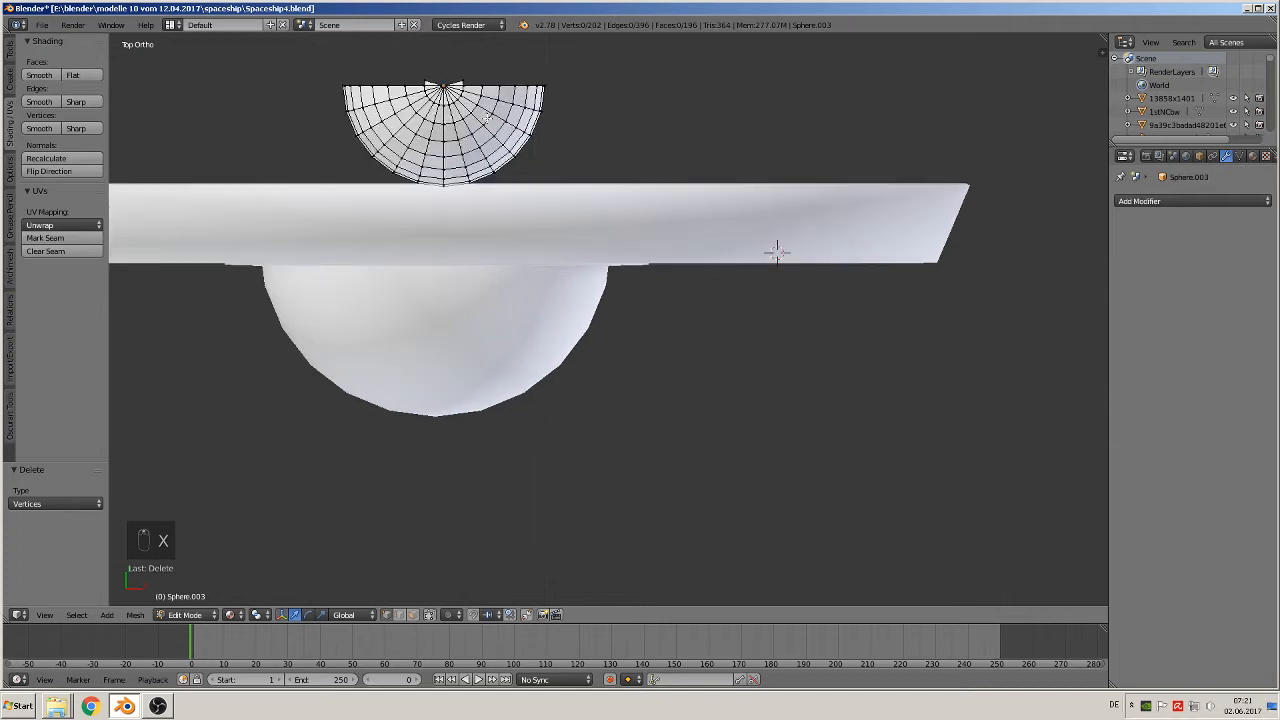
middle_click_drag(490, 129, 548, 286, "shift")
key("c")
left_click(528, 140)
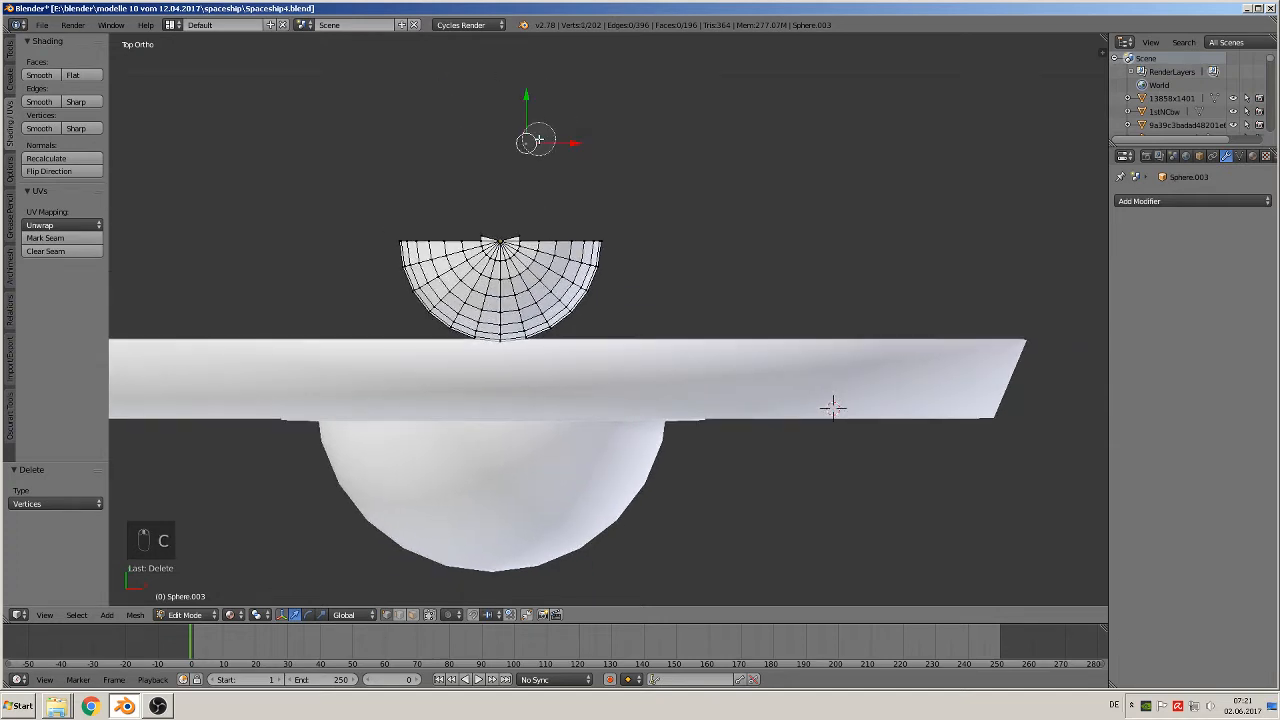
key("c")
left_click_drag(526, 221, 514, 214)
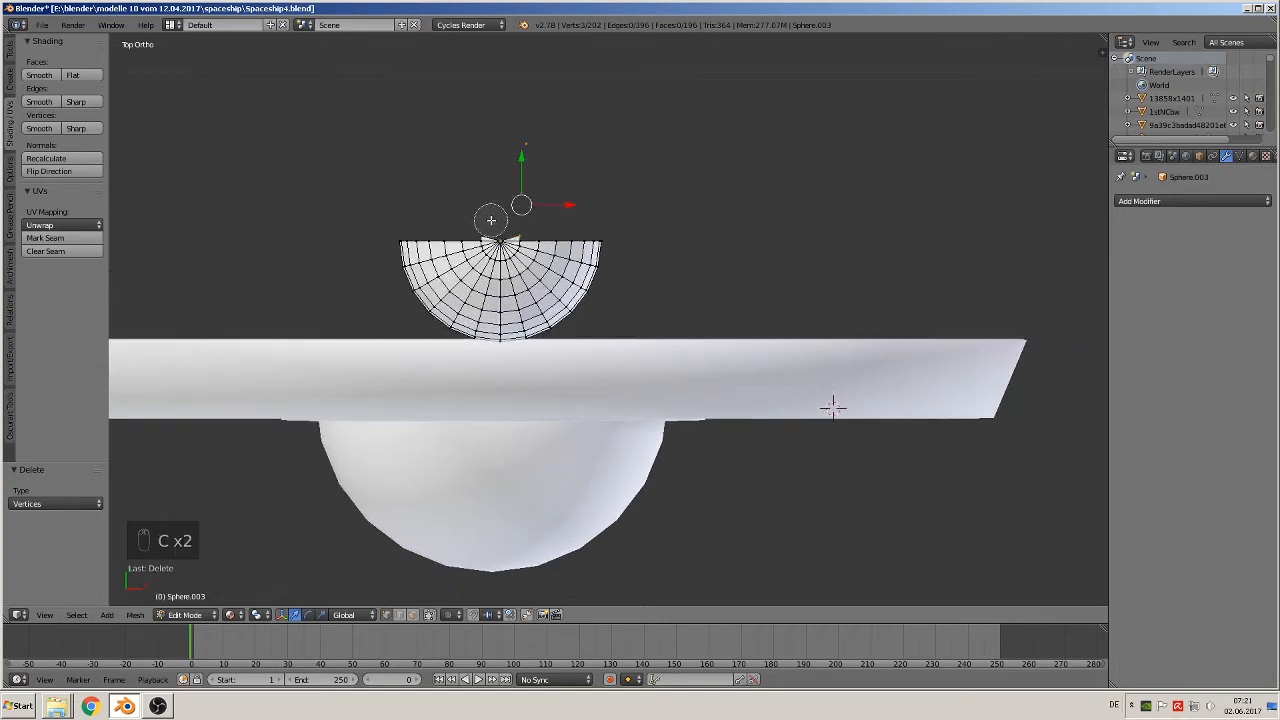
left_click(486, 220)
key("c")
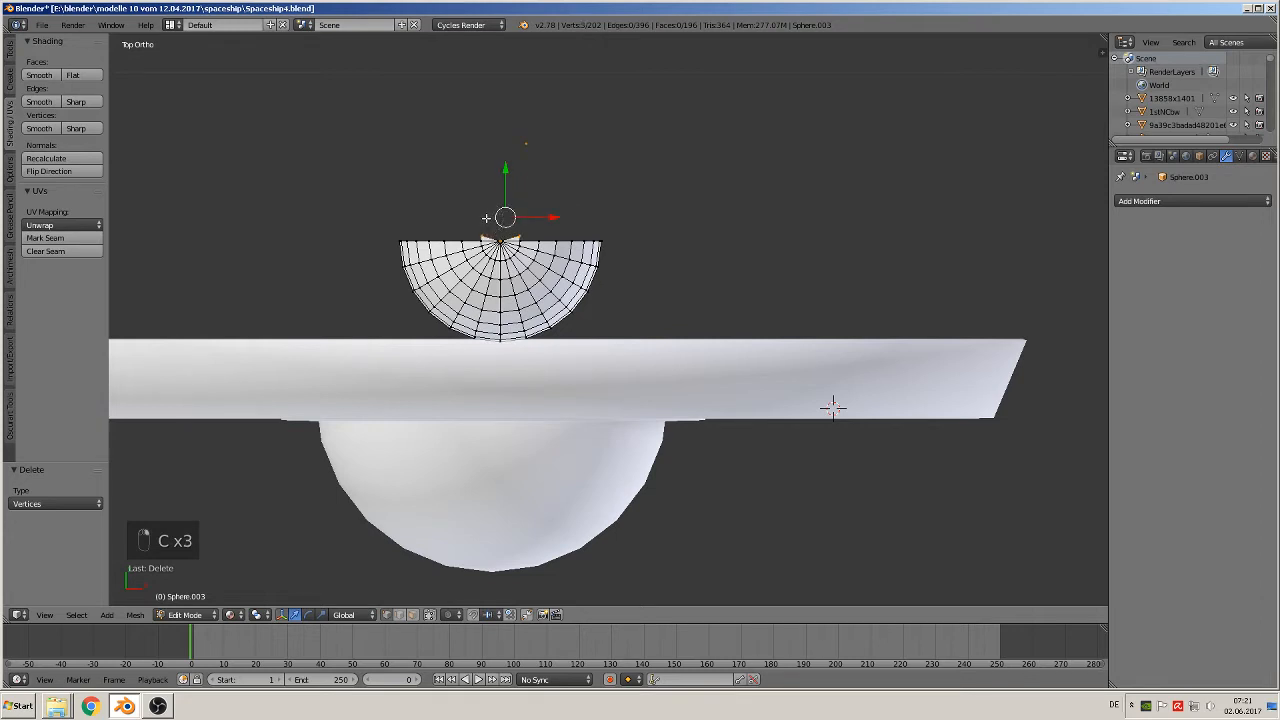
key("x")
left_click(487, 218)
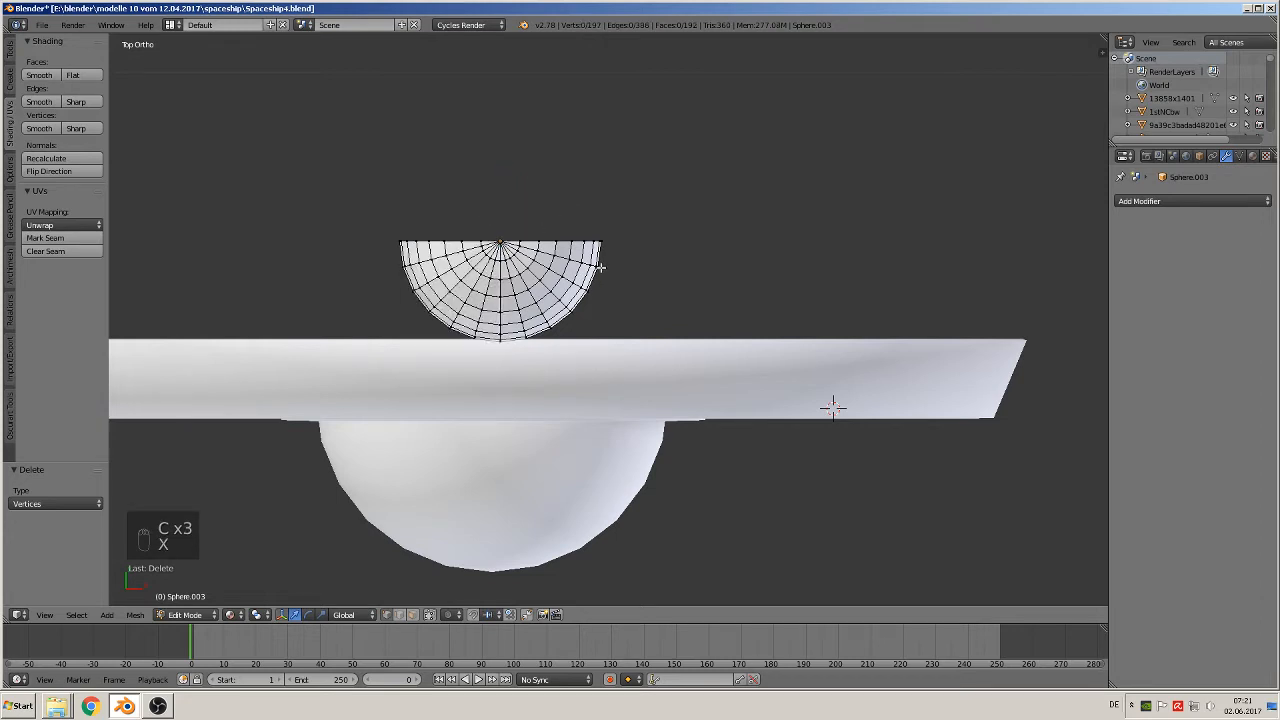
Inspect the open half sphere from an angle and apply smooth shading to it
scroll(601, 267, "down", 2)
scroll(600, 268, "up", 1)
middle_click_drag(598, 270, 547, 253)
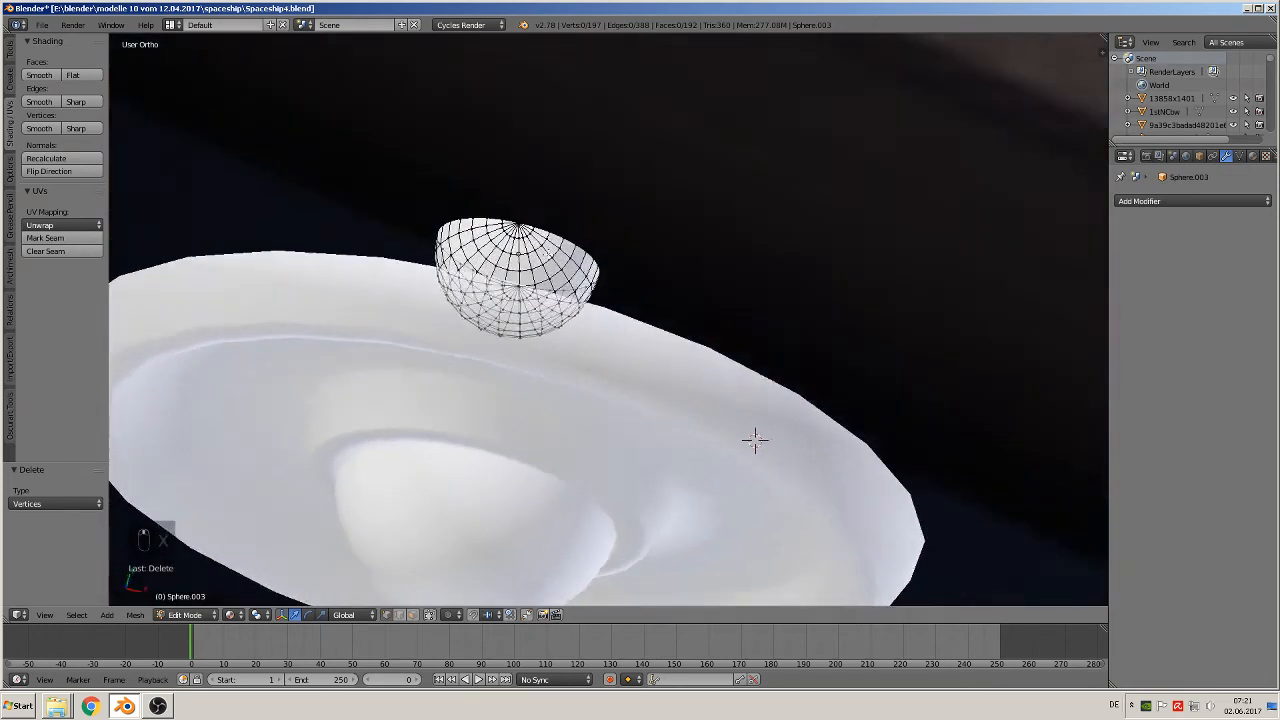
middle_click_drag(755, 440, 740, 450)
key("Tab")
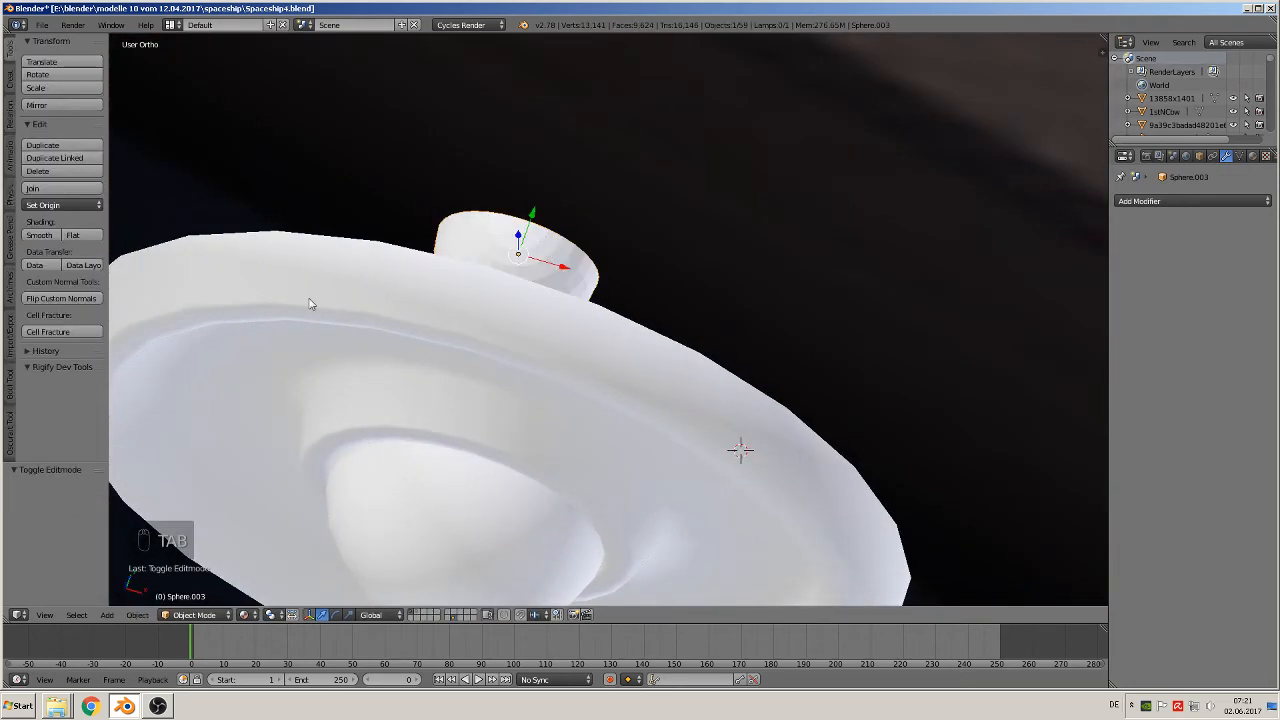
left_click(40, 235)
In wireframe view, move the half sphere about -0.007 along Z and nudge it along X to centre it on the dome
middle_click_drag(660, 257, 656, 295)
key("z")
scroll(566, 290, "down", 3)
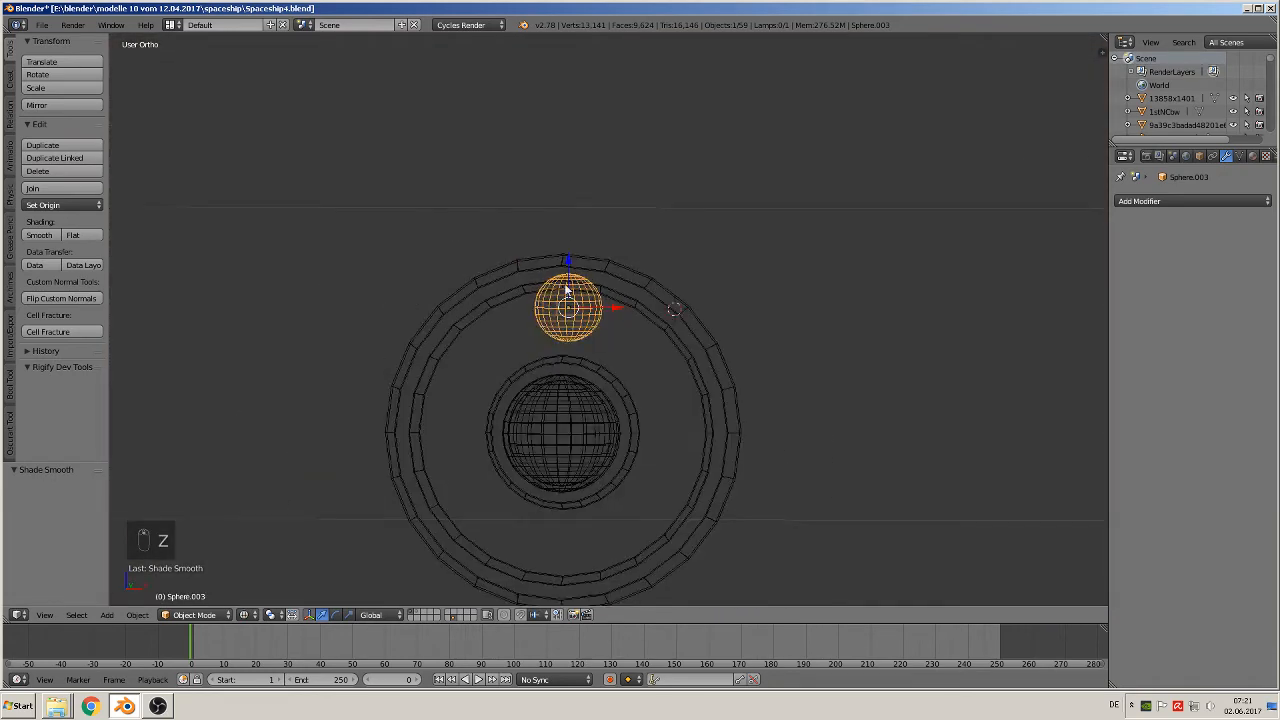
left_click_drag(566, 265, 569, 389)
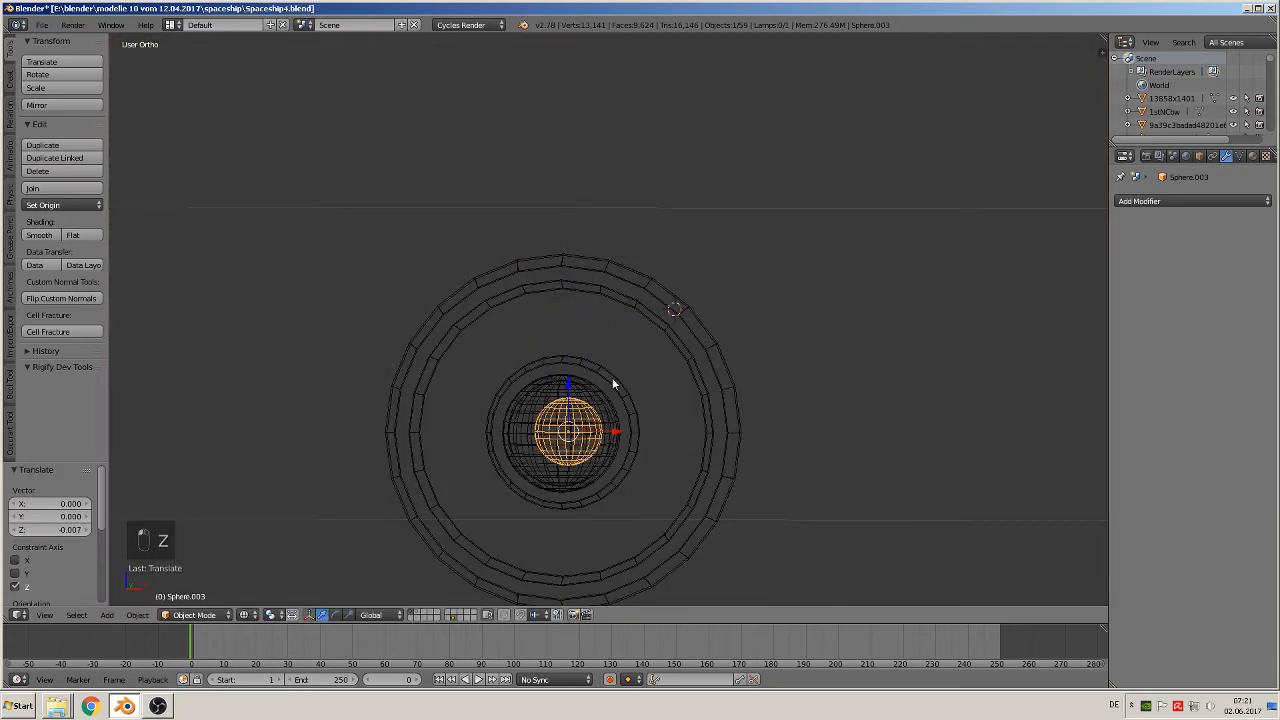
key("KP_1")
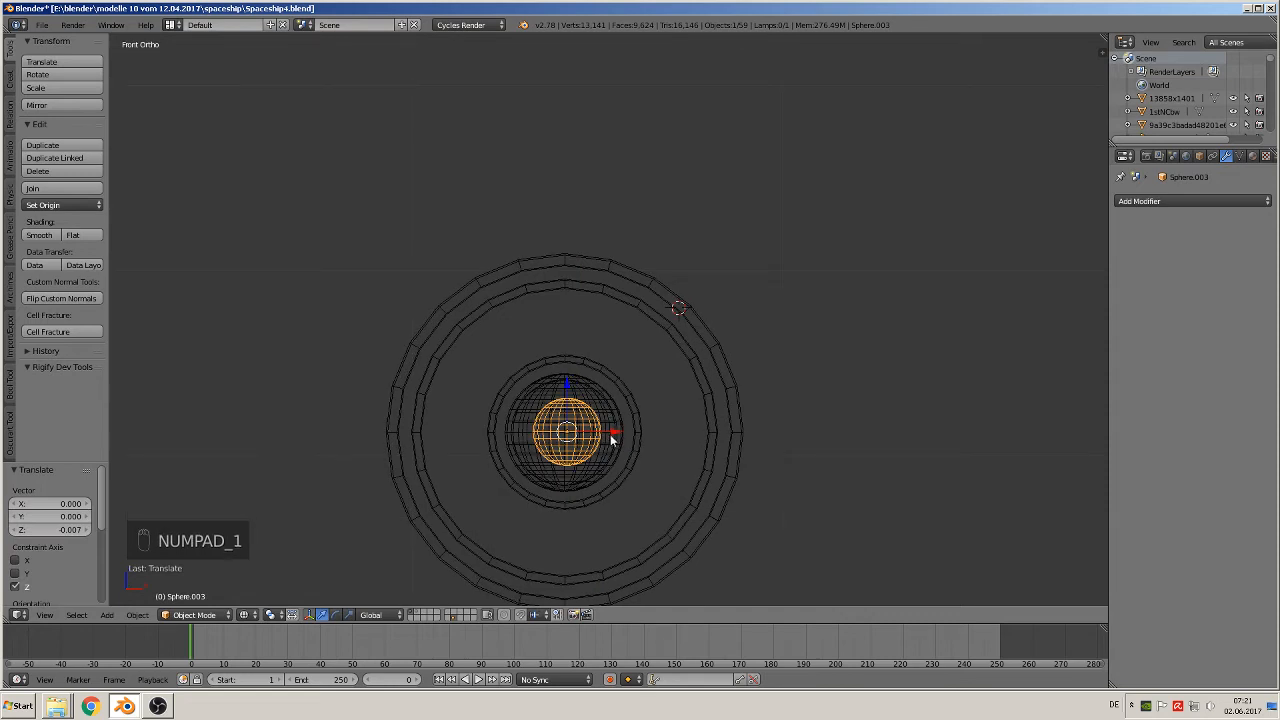
left_click_drag(613, 438, 608, 435)
Move the half sphere along Y by about -0.002 and a further -0.0009 so it sits inside the dome
middle_click_drag(608, 435, 643, 420)
left_click_drag(632, 430, 601, 432)
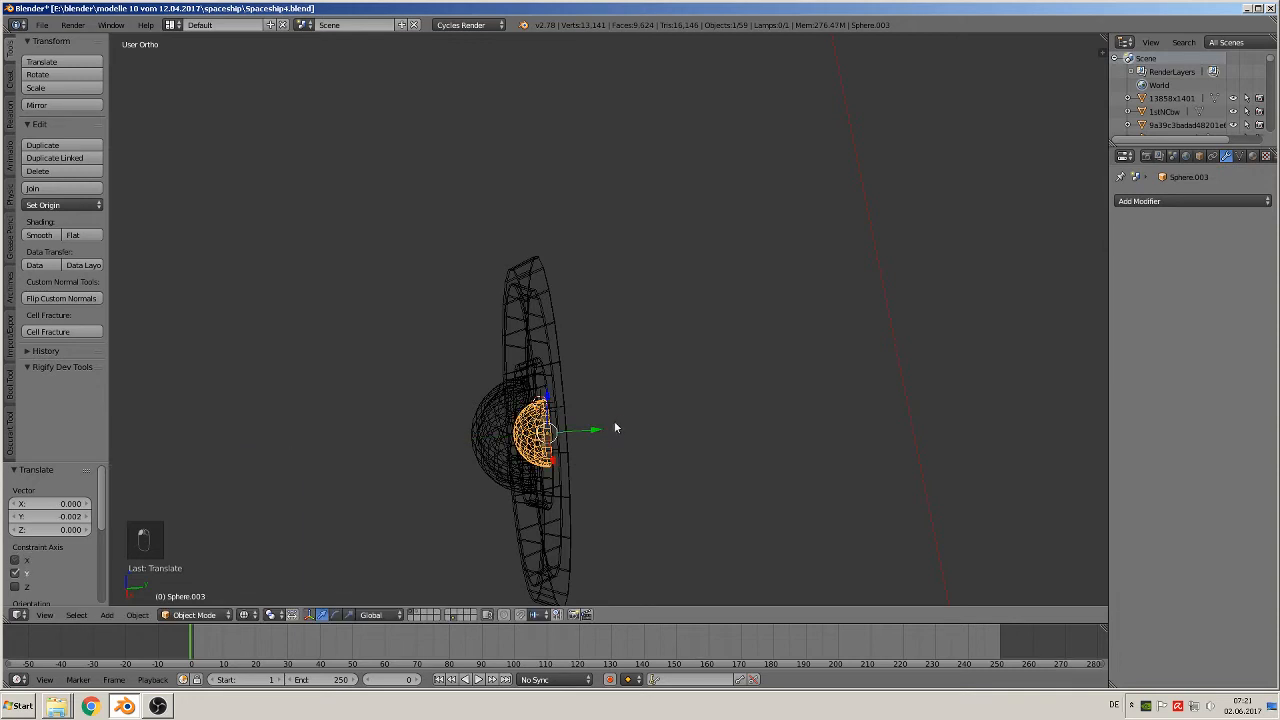
key("KP_7")
left_click_drag(540, 367, 524, 379)
scroll(524, 379, "up", 3)
Check the half sphere's mesh inside the dome and return the viewport to solid shading
key("Tab")
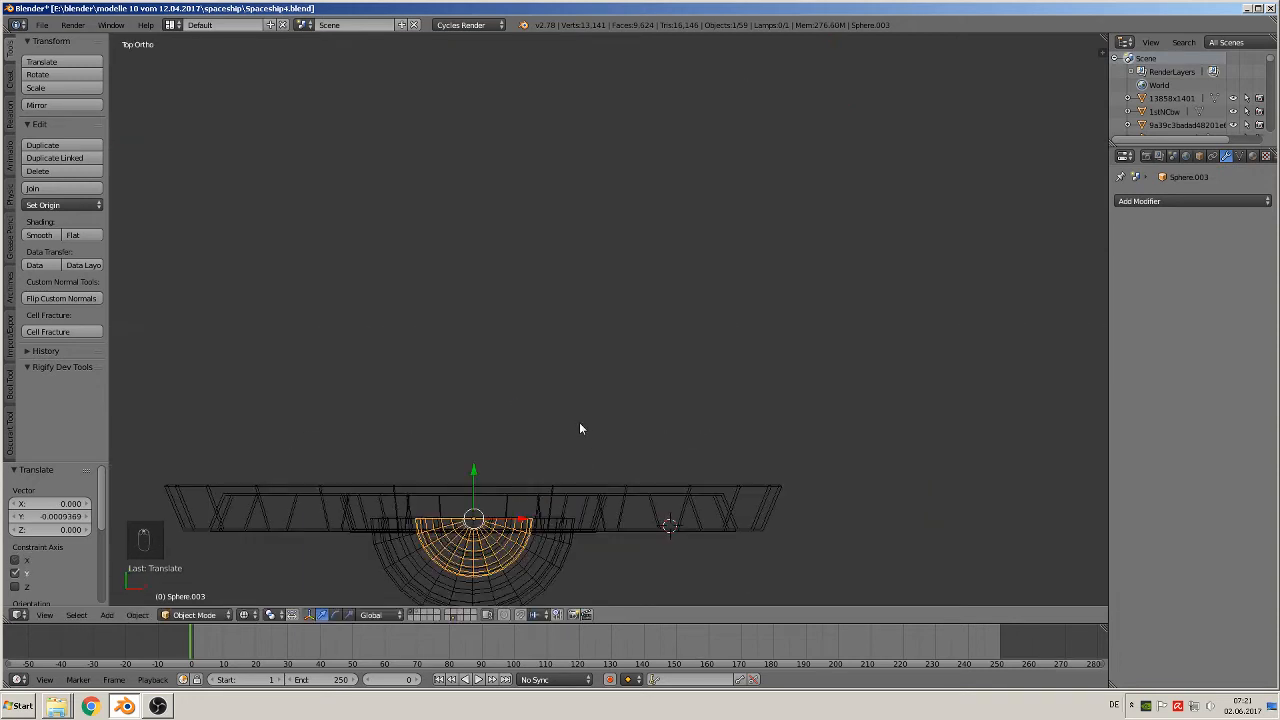
middle_click_drag(553, 475, 725, 281)
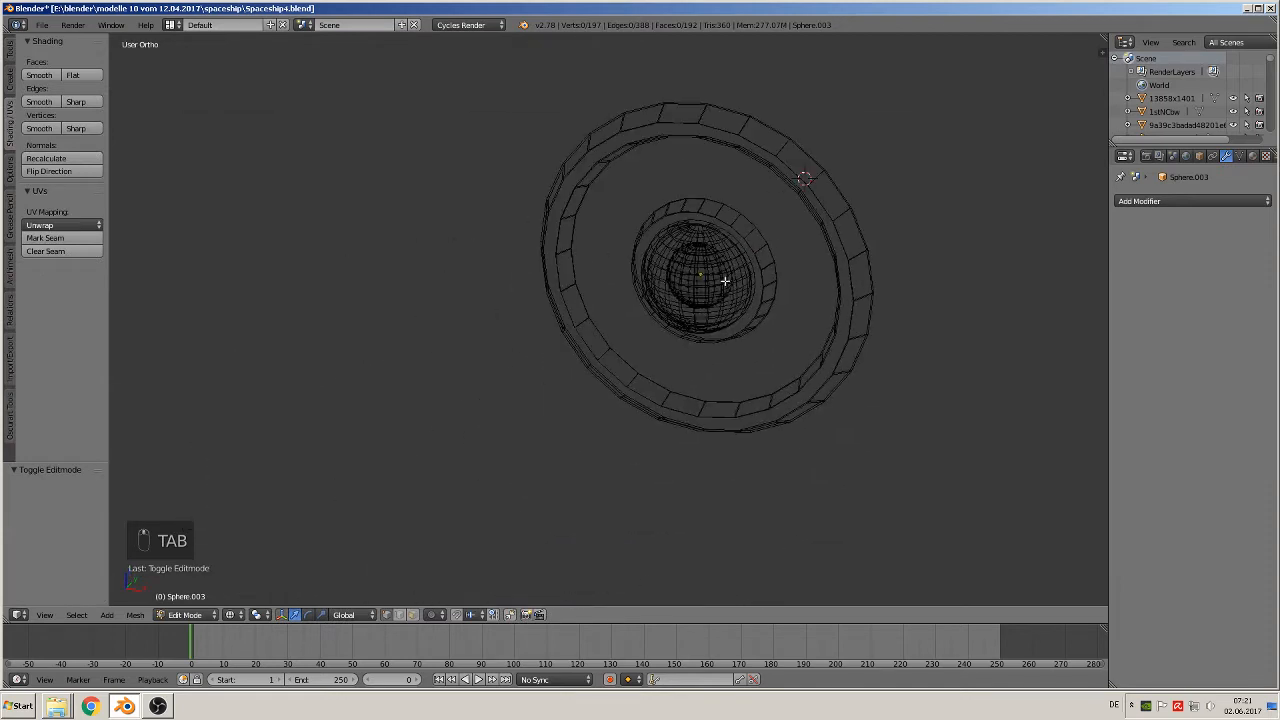
left_click(229, 614)
left_click(280, 541)
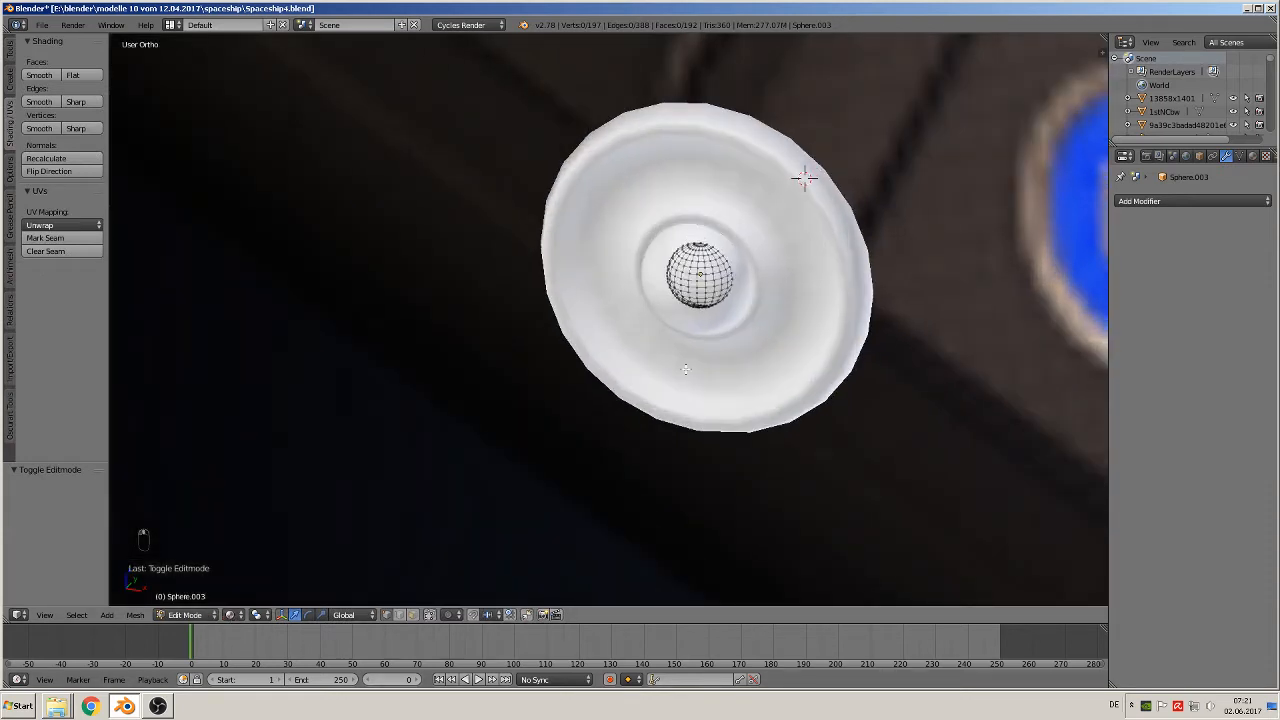
key("Tab")
Select only the button's outer ring and remove its Solidify modifier
middle_click_drag(670, 385, 712, 266)
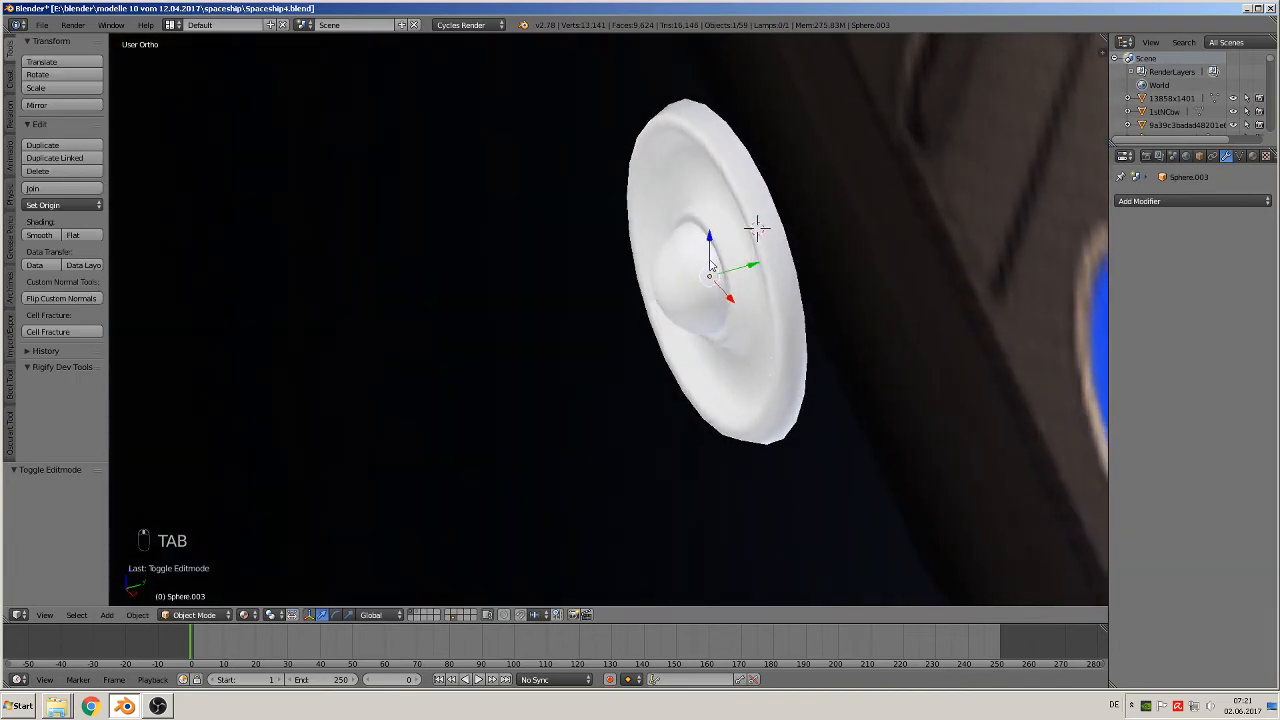
right_click(688, 277, "shift")
right_click(664, 277, "shift")
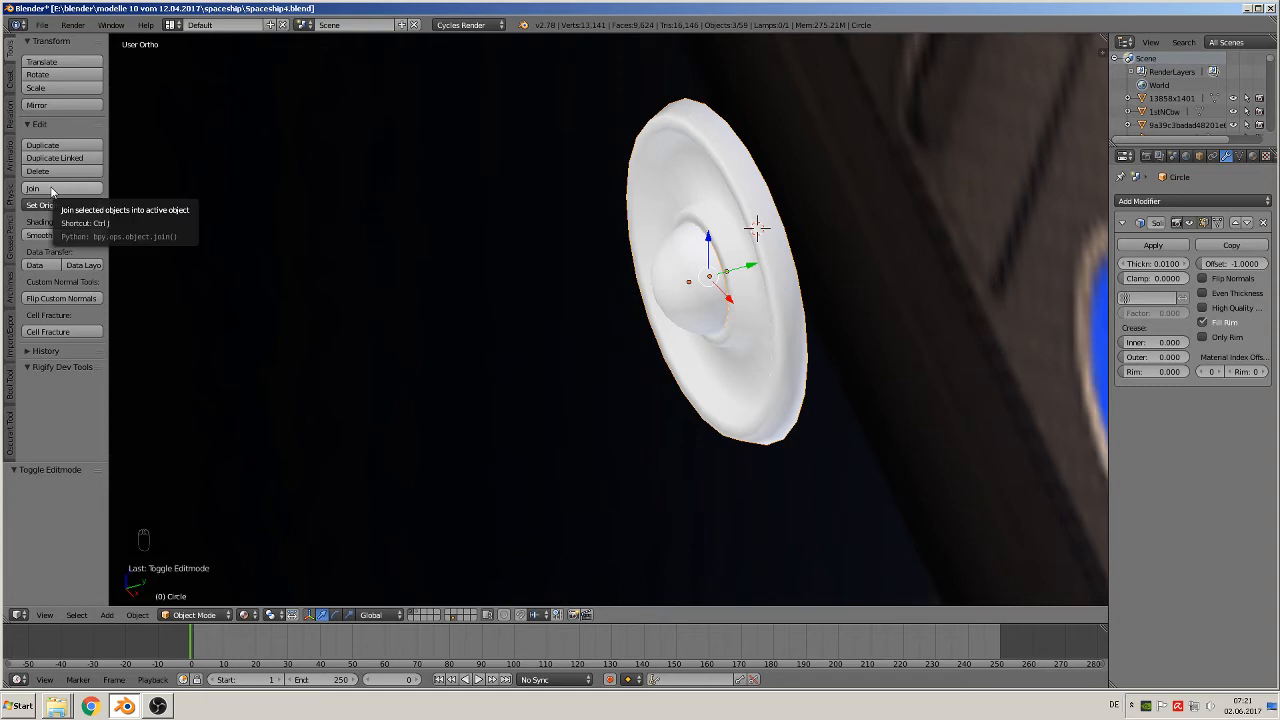
right_click(700, 286)
right_click(755, 265)
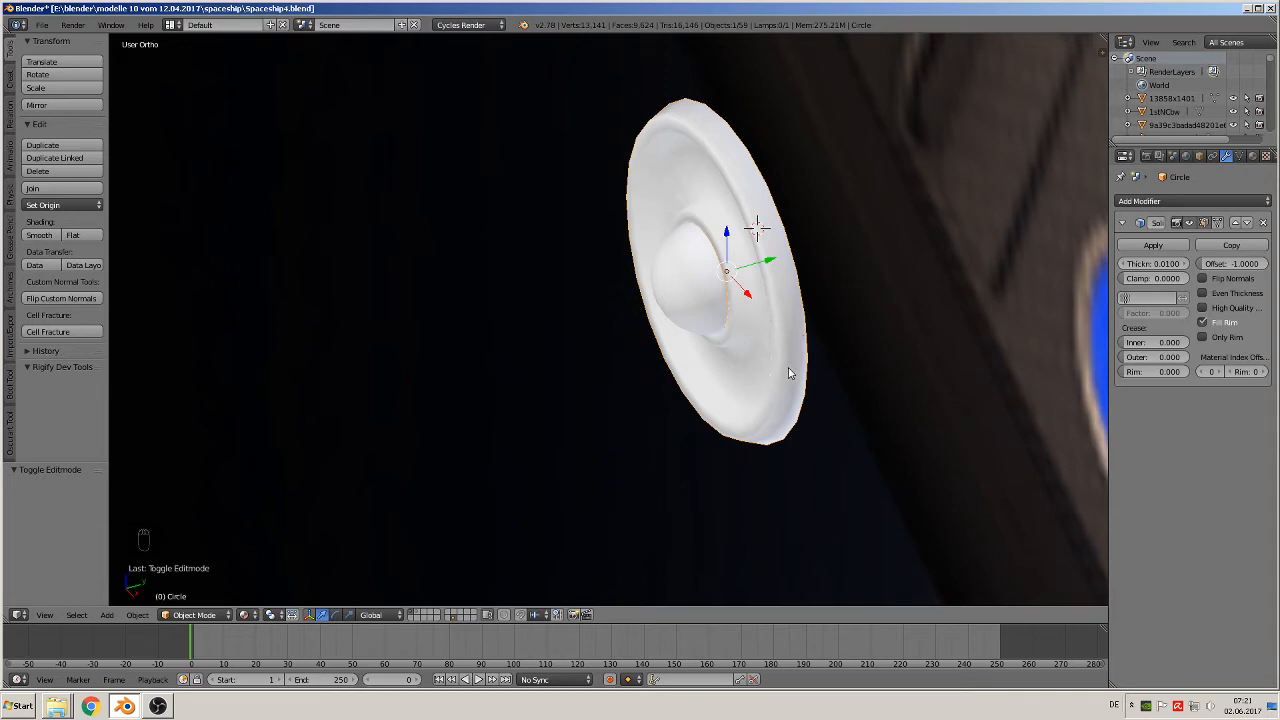
scroll(788, 367, "up", 3)
middle_click_drag(864, 297, 574, 494, "shift")
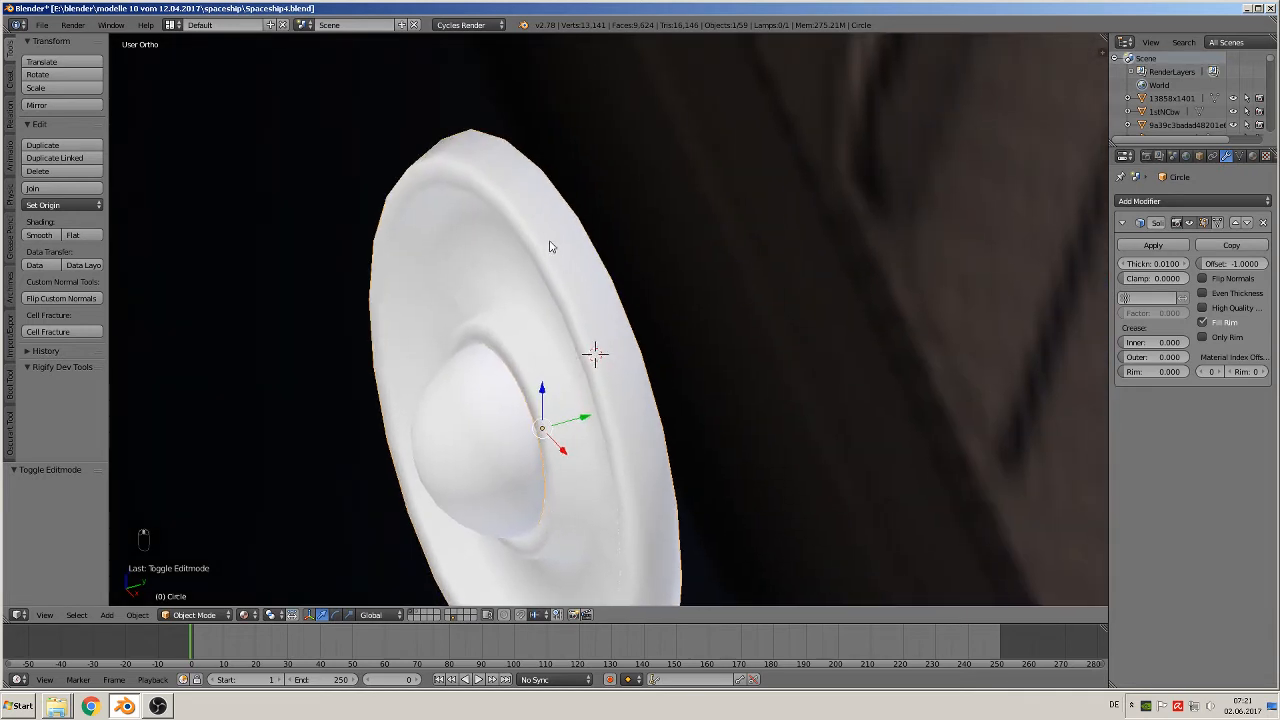
left_click(1265, 222)
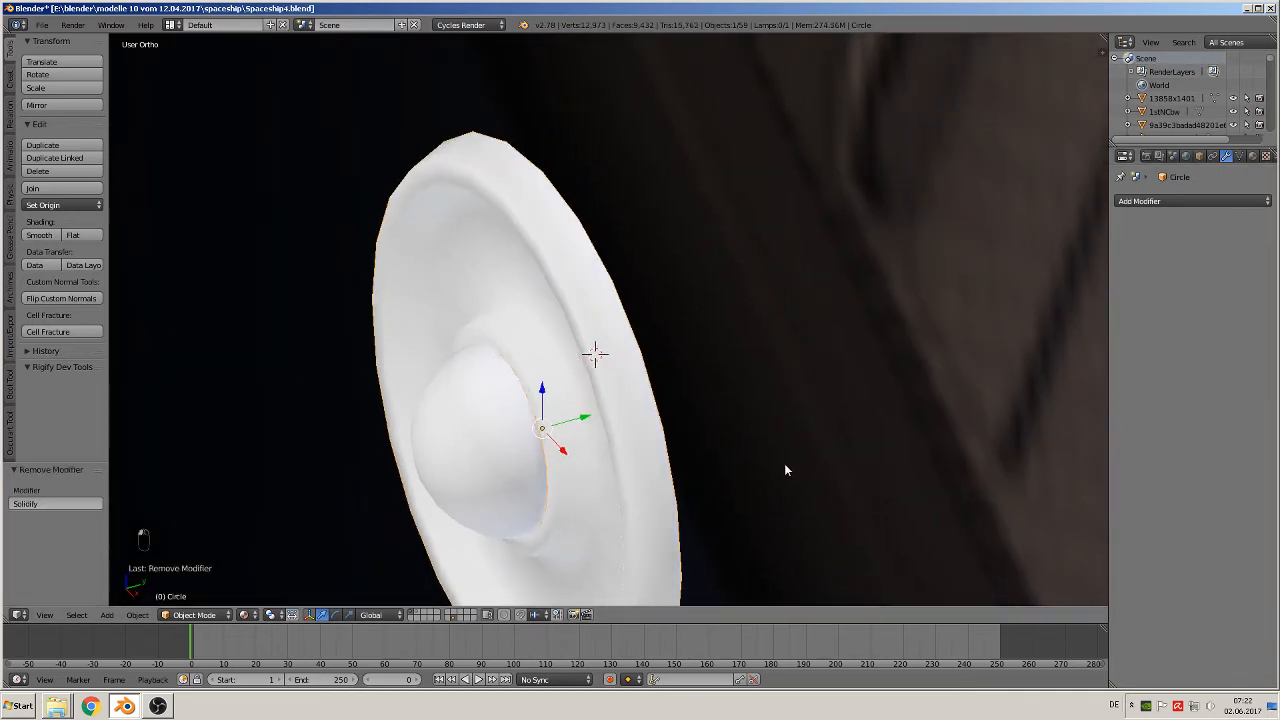
In wireframe view, join the dome and the inner half sphere to the button ring, and return to solid shading
scroll(784, 463, "down", 3)
middle_click_drag(704, 464, 600, 460)
right_click(540, 400)
middle_click_drag(540, 400, 595, 436)
key("z")
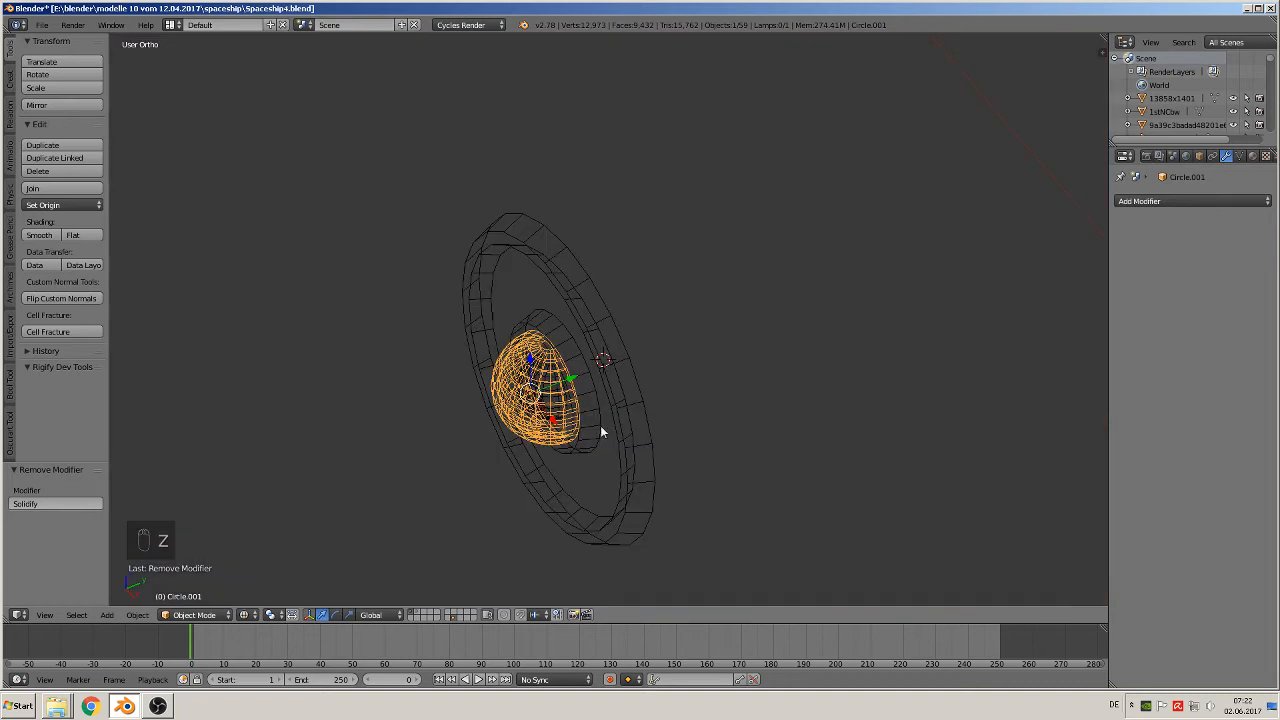
scroll(537, 385, "up", 2)
right_click(537, 412)
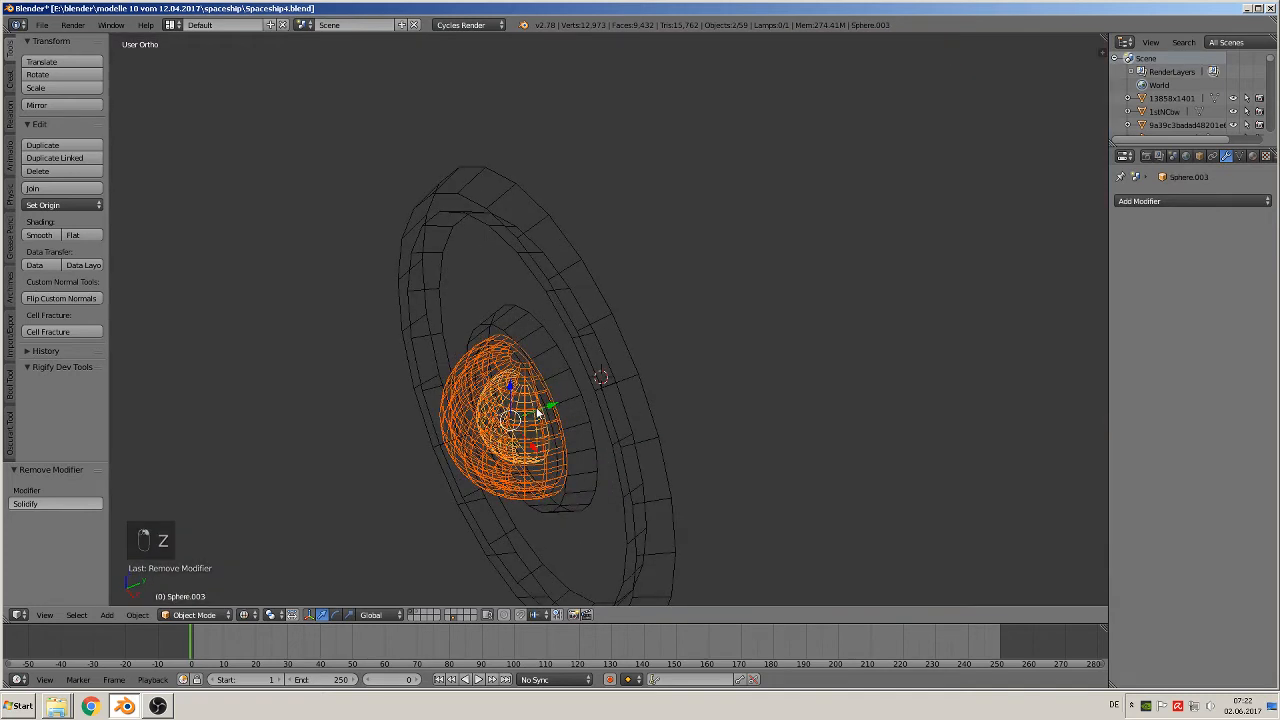
right_click(586, 318, "shift")
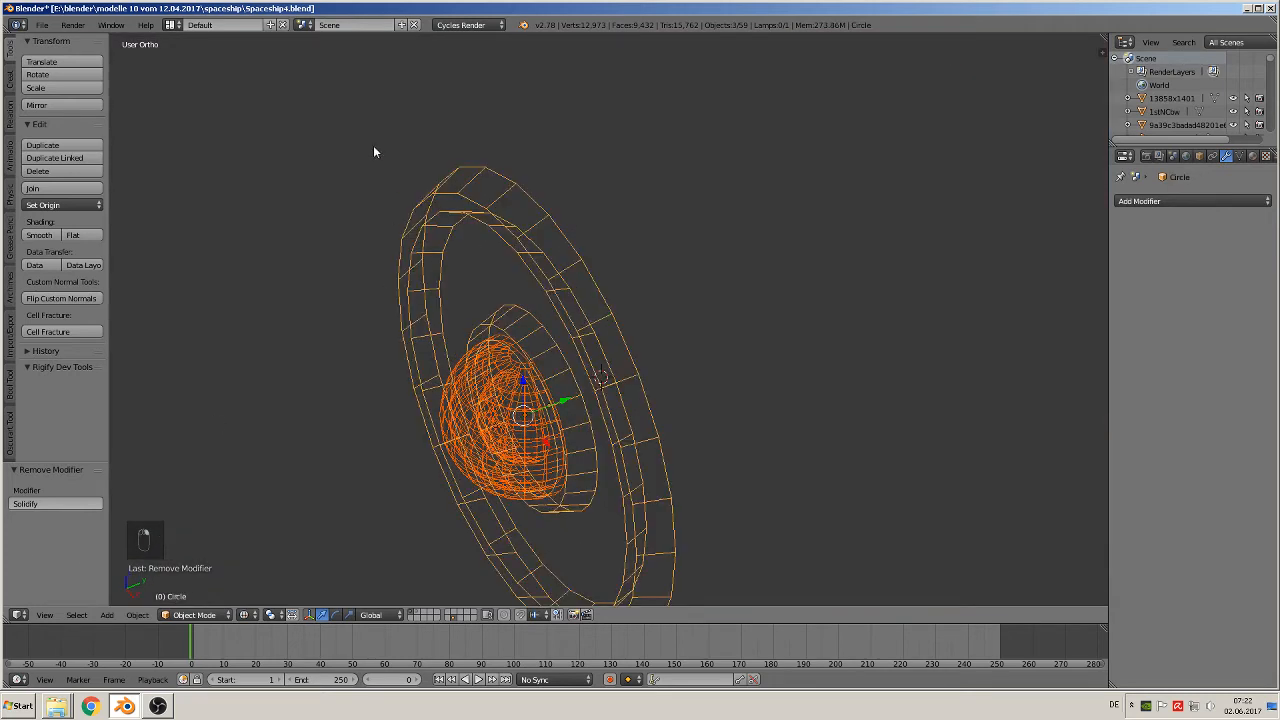
left_click(77, 190)
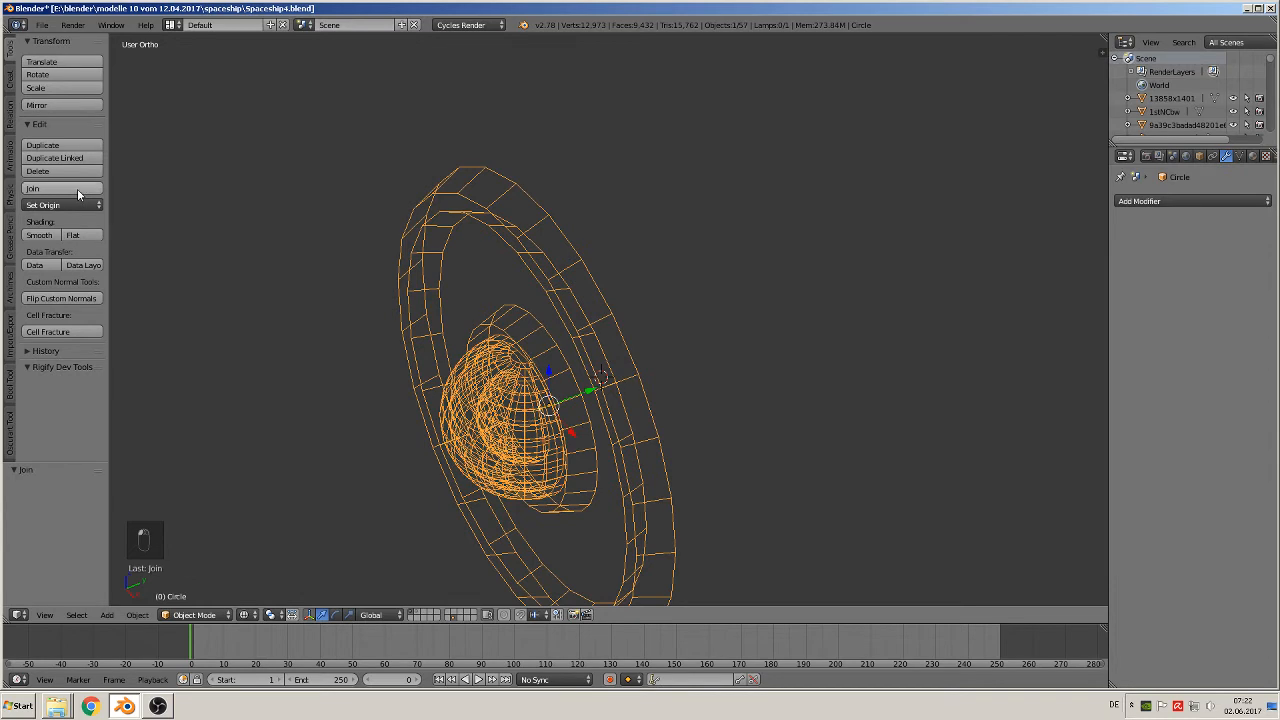
left_click(242, 615)
left_click(288, 540)
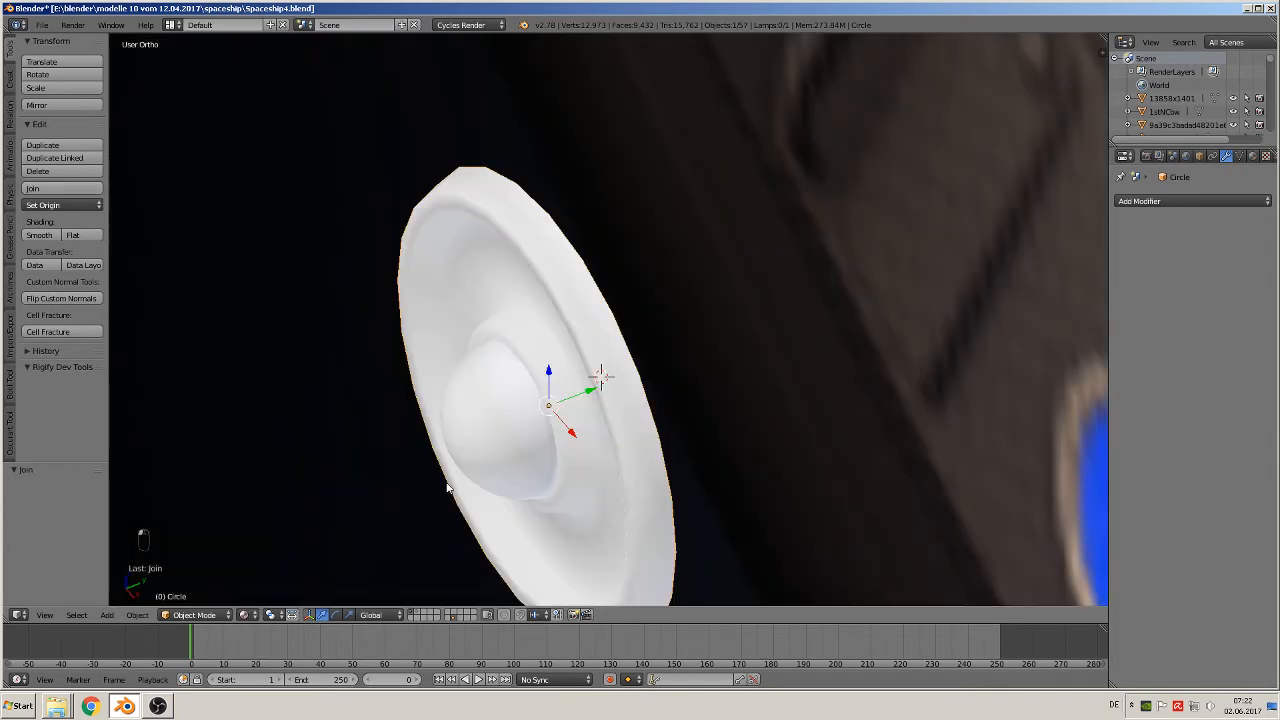
In front view, move the button along X and about -0.048 along Z so it lines up with the panel plate
scroll(561, 395, "down", 5)
middle_click_drag(561, 395, 665, 319)
key("KP_1")
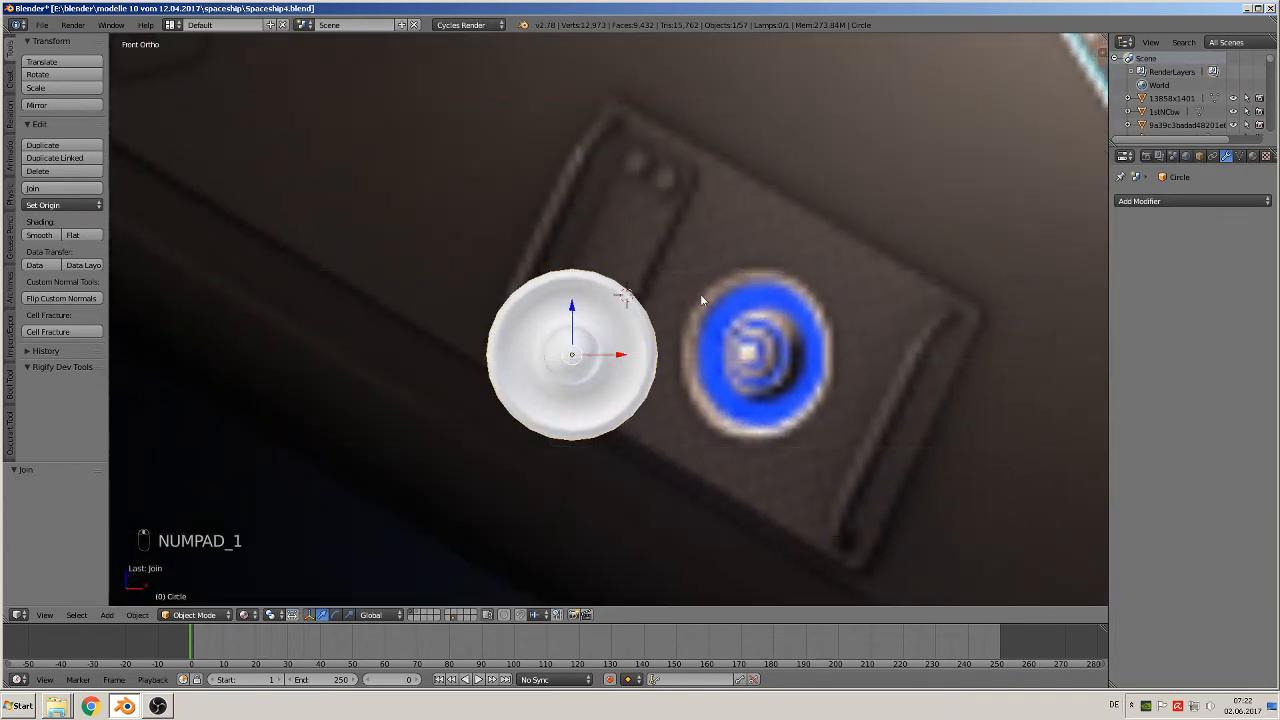
scroll(710, 380, "down", 2)
scroll(688, 394, "up", 1)
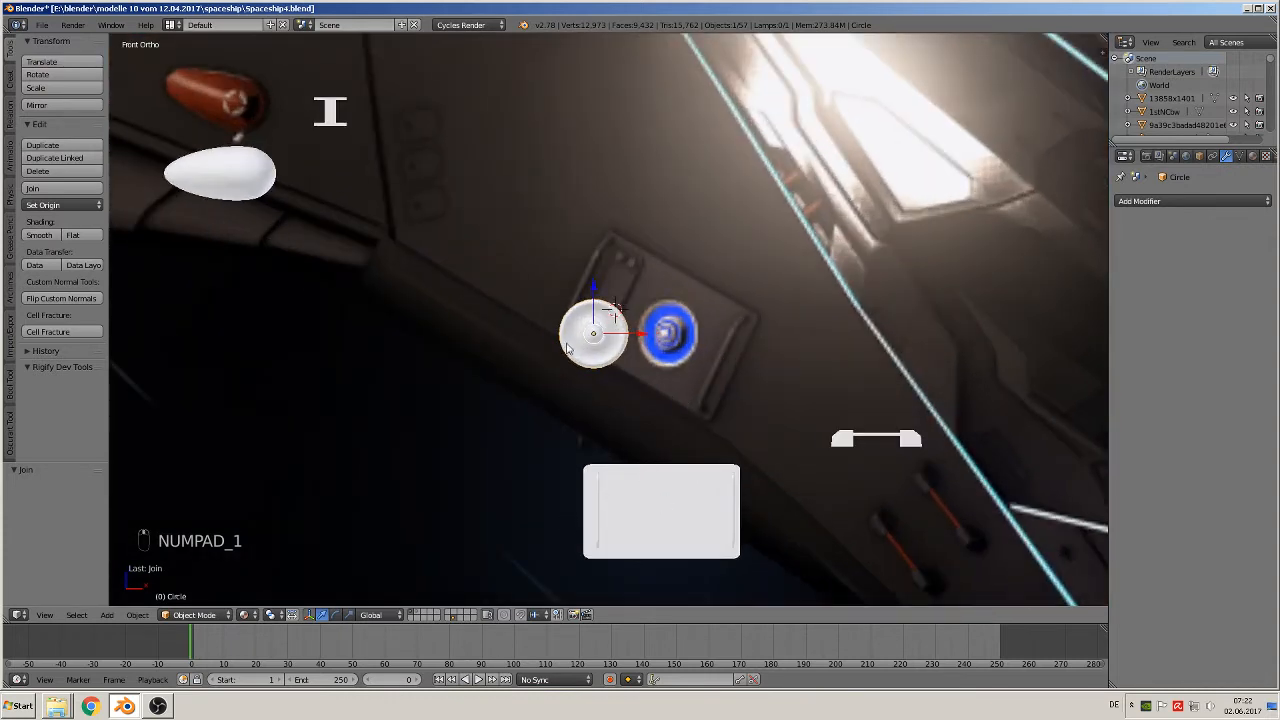
left_click_drag(630, 337, 708, 341)
left_click_drag(676, 296, 650, 470)
Move the button along Y onto the plate's face, and shift it about -0.002 along Z and 0.003 along X
mouse_move(650, 470)
middle_mouse_down()
mouse_move(571, 557)
mouse_move(749, 480)
mouse_move(851, 214)
mouse_move(637, 450)
middle_mouse_up()
scroll(686, 378, "up", 3)
middle_click_drag(683, 392, 746, 213, "shift")
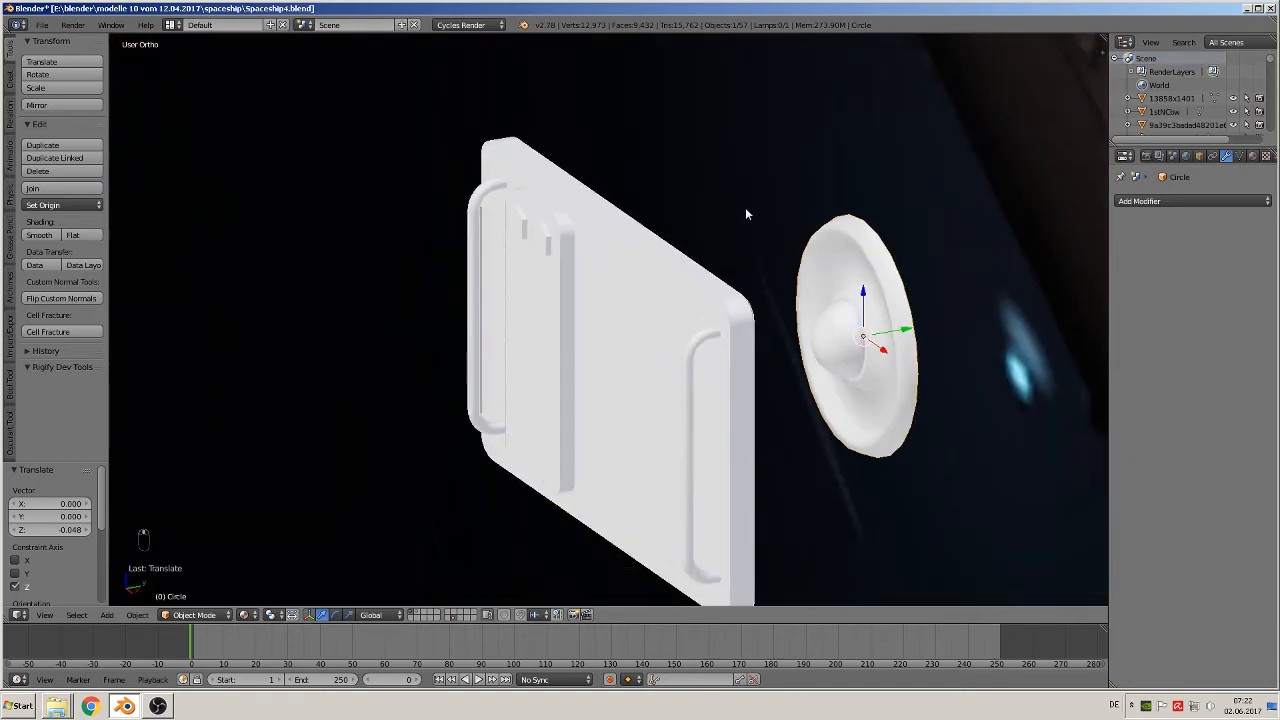
left_click_drag(906, 329, 682, 402)
middle_click_drag(673, 402, 782, 371)
left_click_drag(603, 333, 603, 361)
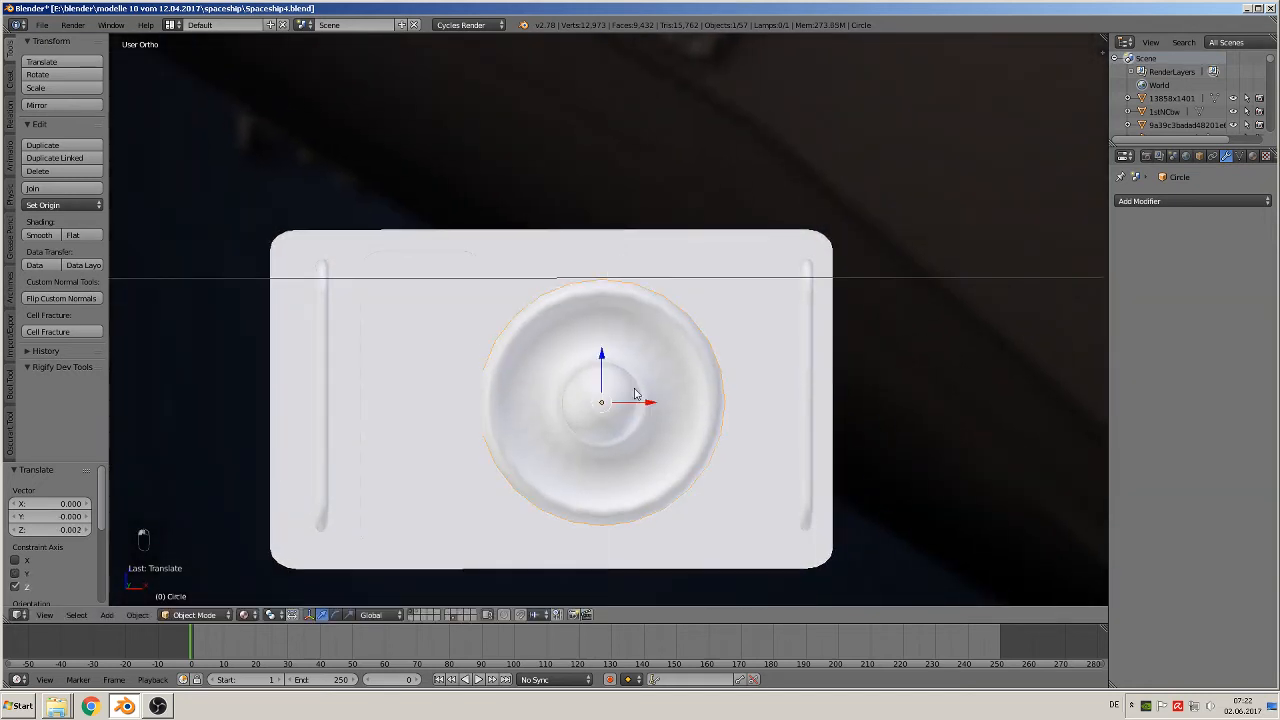
left_click_drag(650, 403, 694, 402)
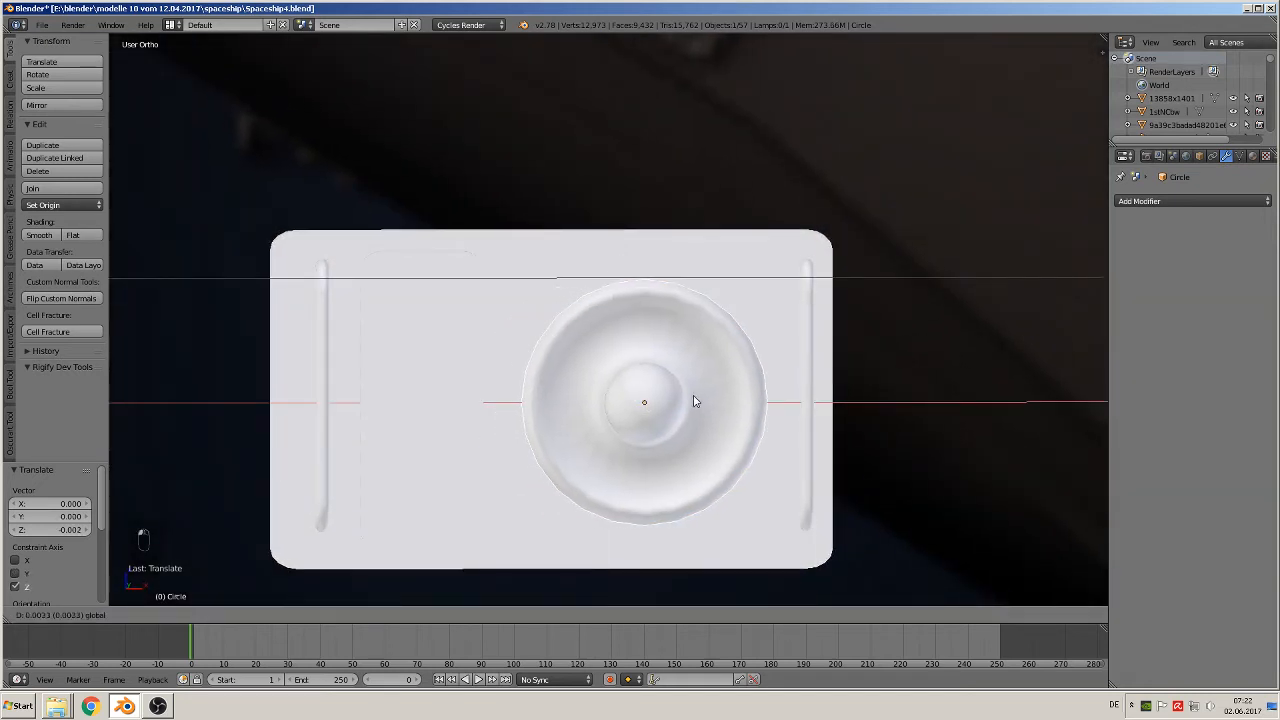
Join the button, both bolts, the strip, the plate and the two handles into a single panel object
middle_click_drag(694, 402, 658, 405)
scroll(730, 388, "down", 7)
scroll(728, 387, "up", 6)
scroll(615, 386, "up", 2)
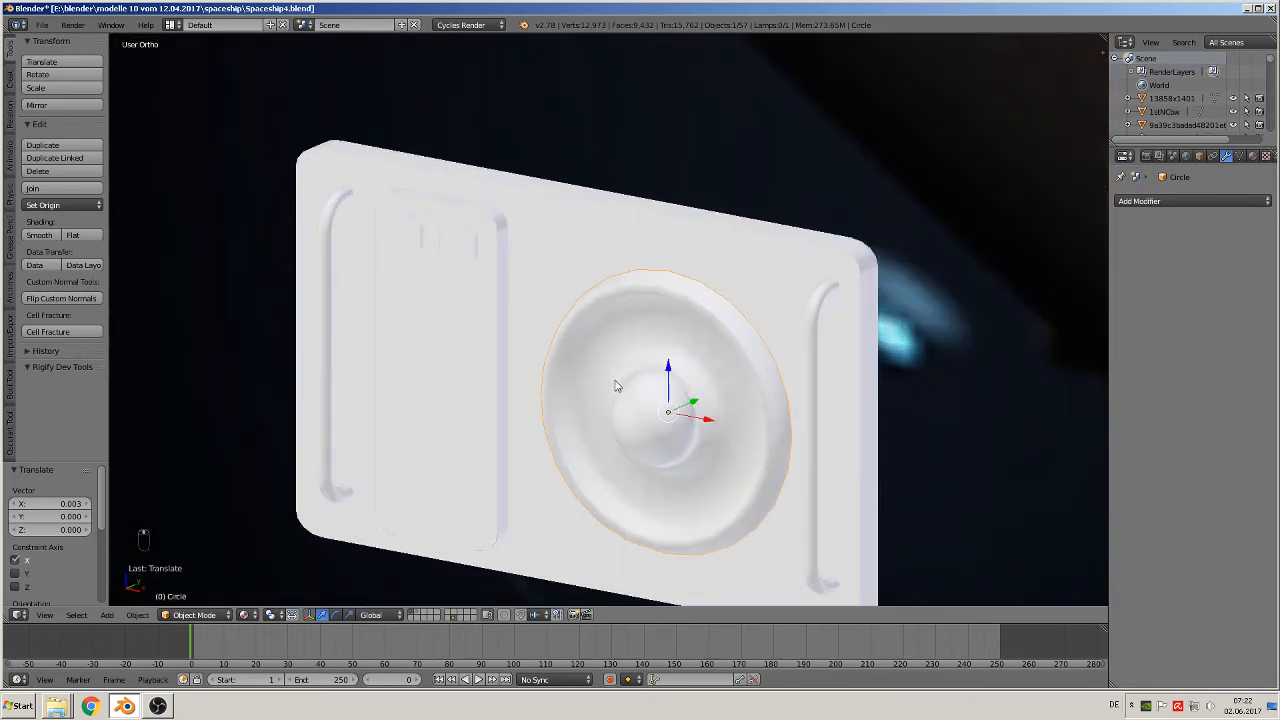
right_click(465, 238, "shift")
right_click(417, 237, "shift")
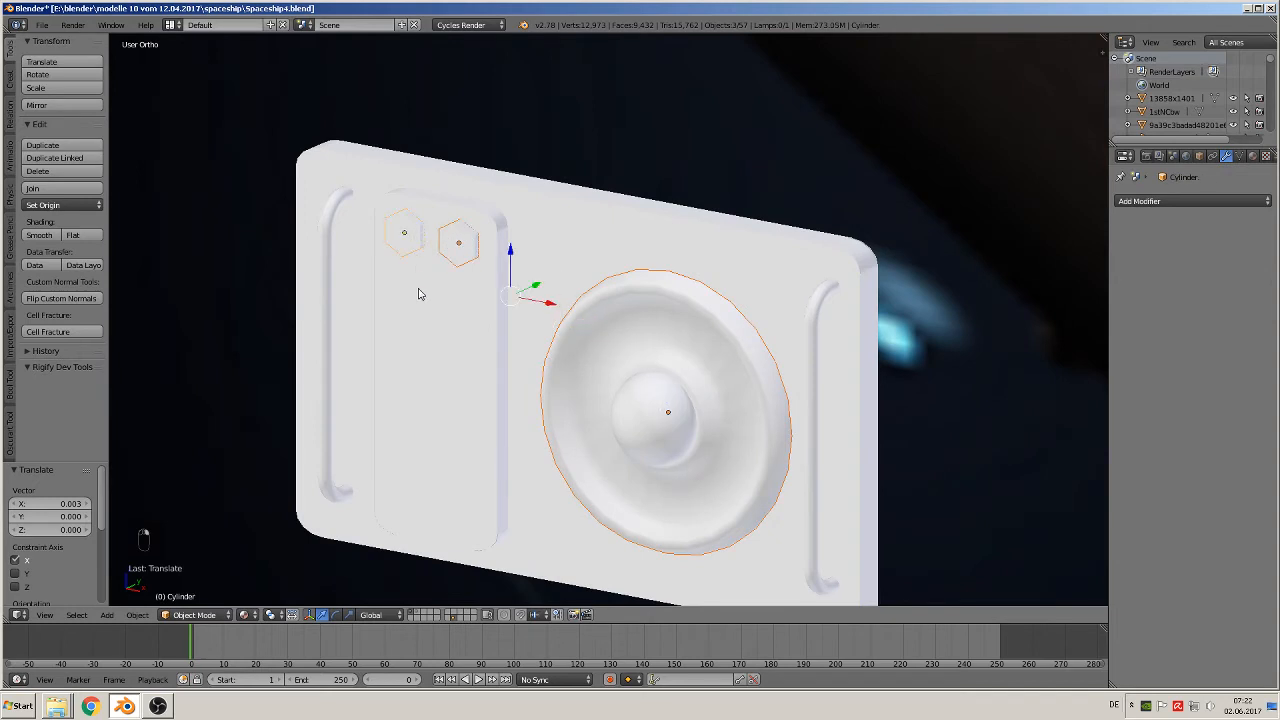
right_click(445, 336, "shift")
right_click(581, 246, "shift")
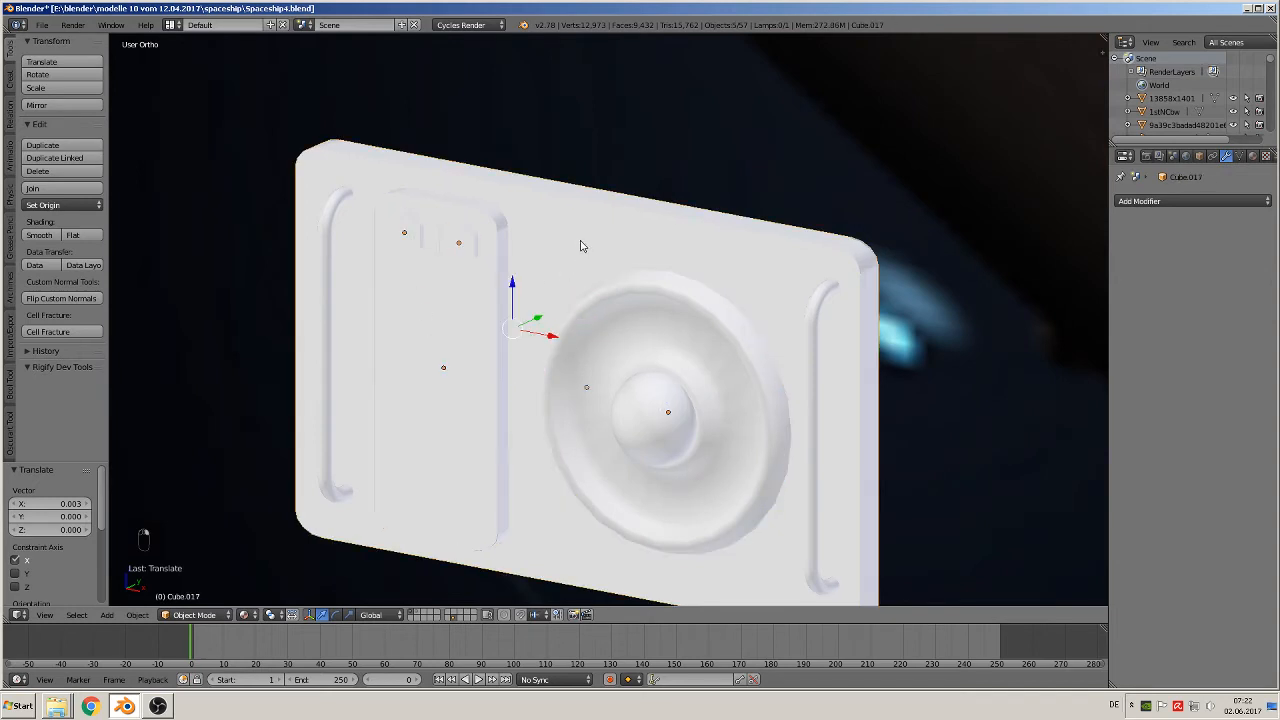
right_click(827, 295, "shift")
right_click(328, 218, "shift")
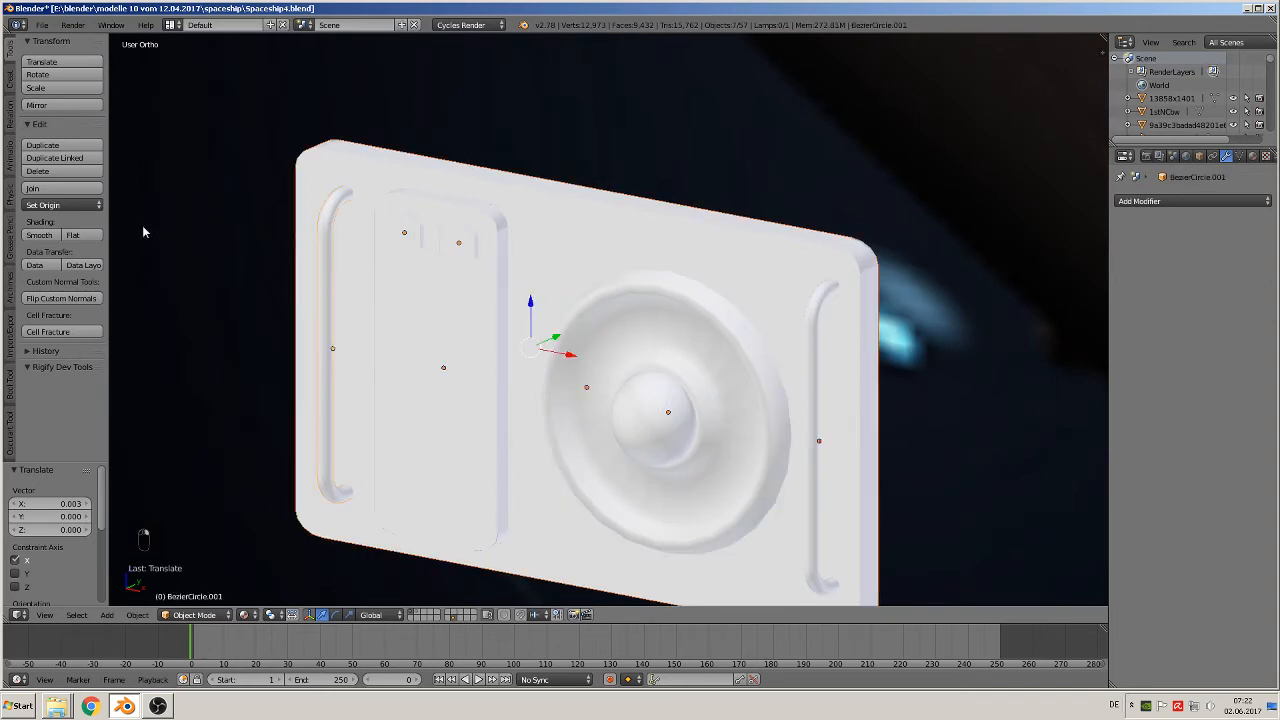
left_click(33, 188)
Set the panel's origin to its geometry and shift the panel by about 0.002 along Y and 0.005 along Z
scroll(437, 337, "down", 3)
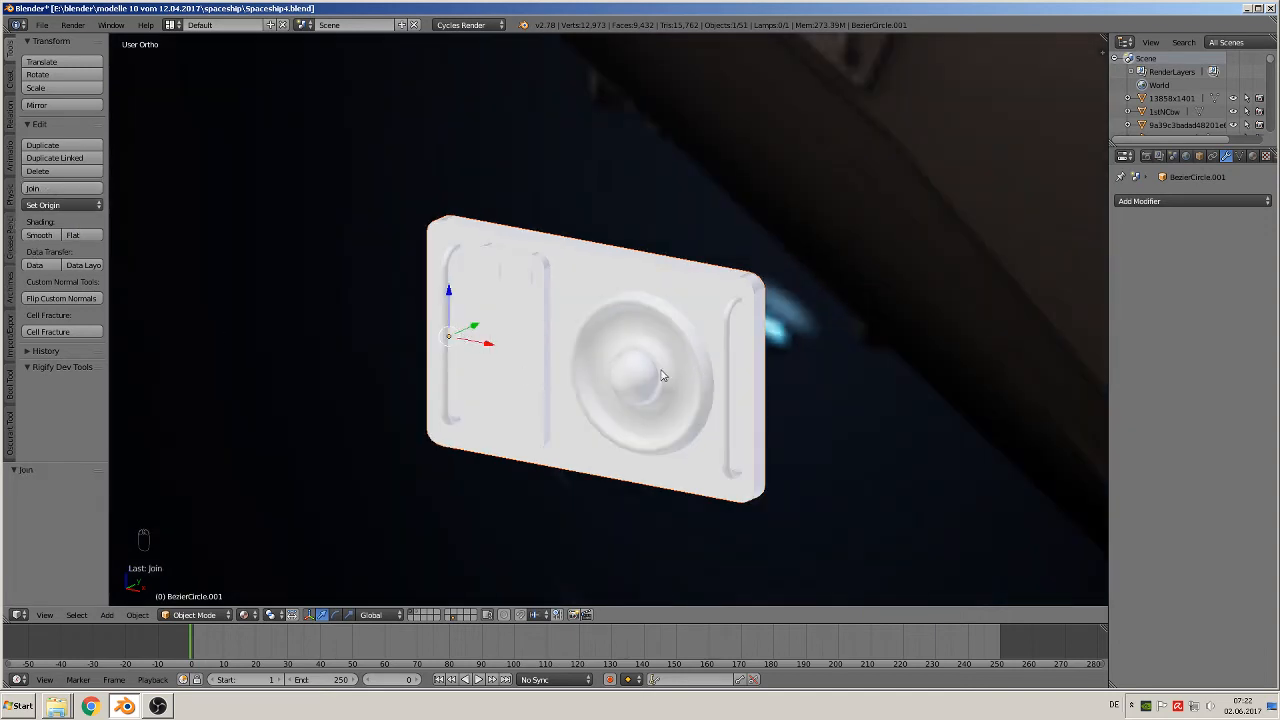
left_click(82, 205)
left_click(97, 236)
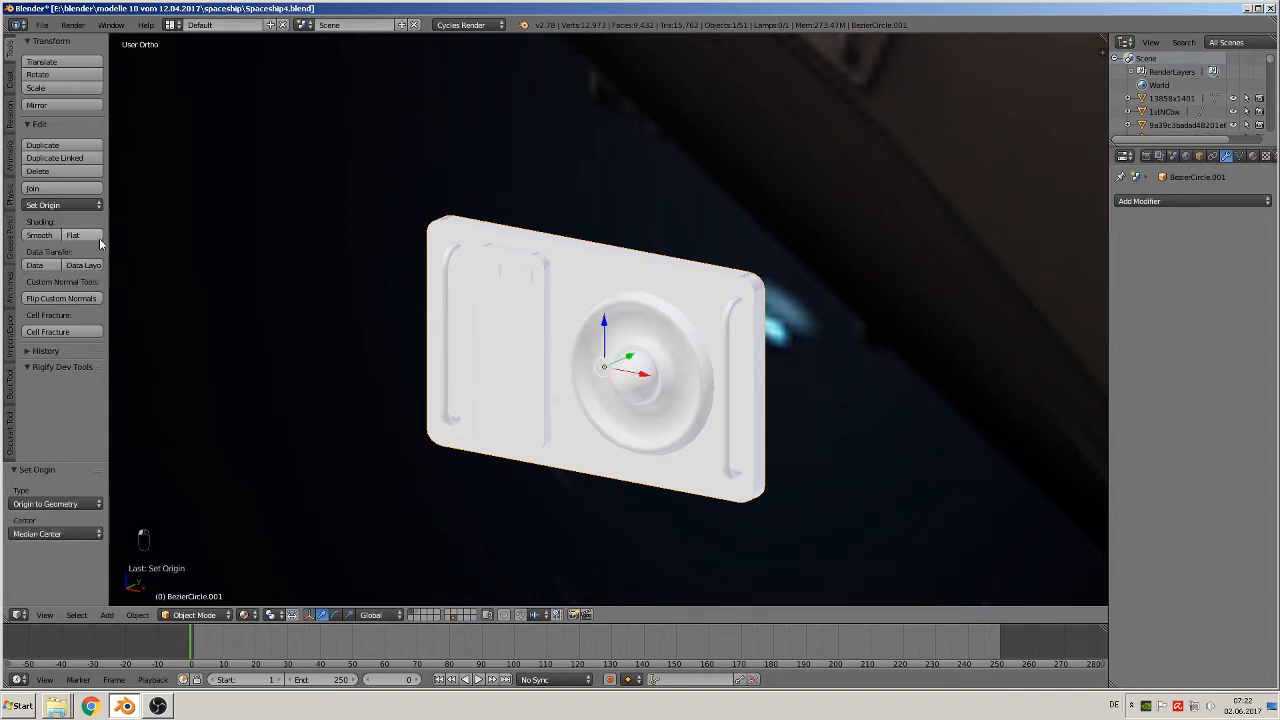
key("g")
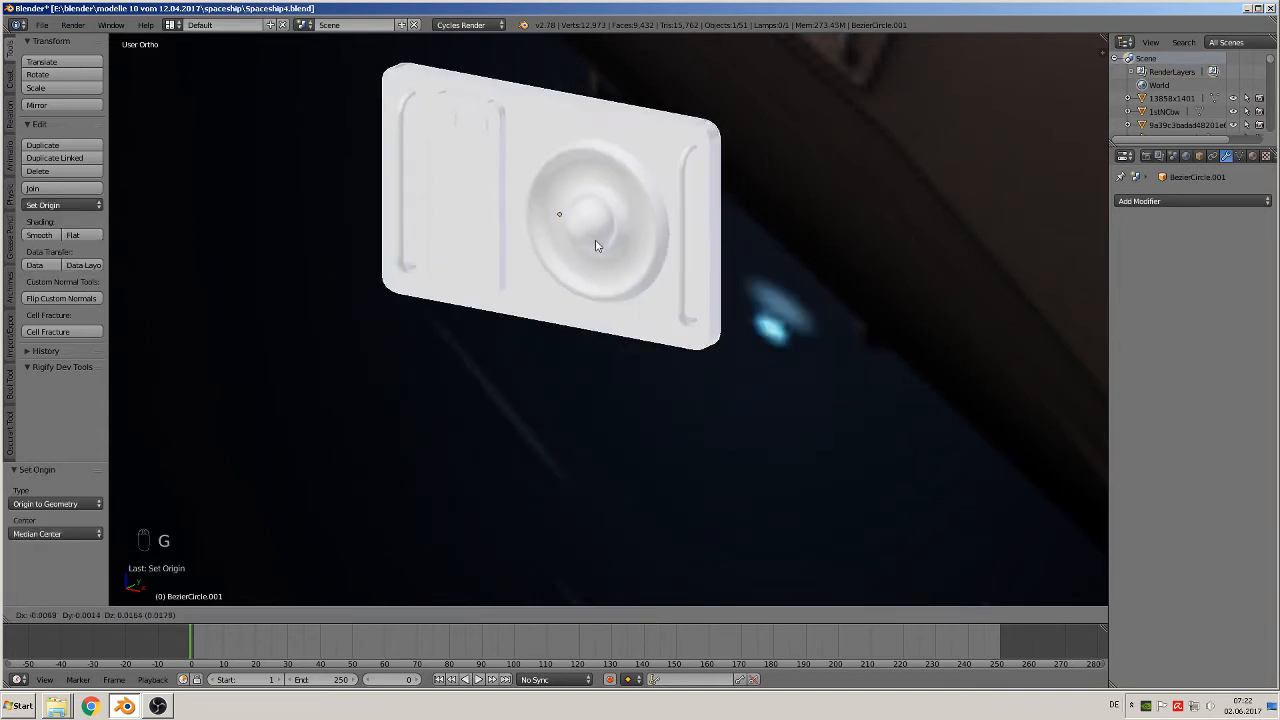
left_click(661, 350)
In front view, move the panel about -0.174 along X and 0.090 along Z, next to the white teardrop part
scroll(680, 355, "down", 3)
scroll(700, 368, "down", 8)
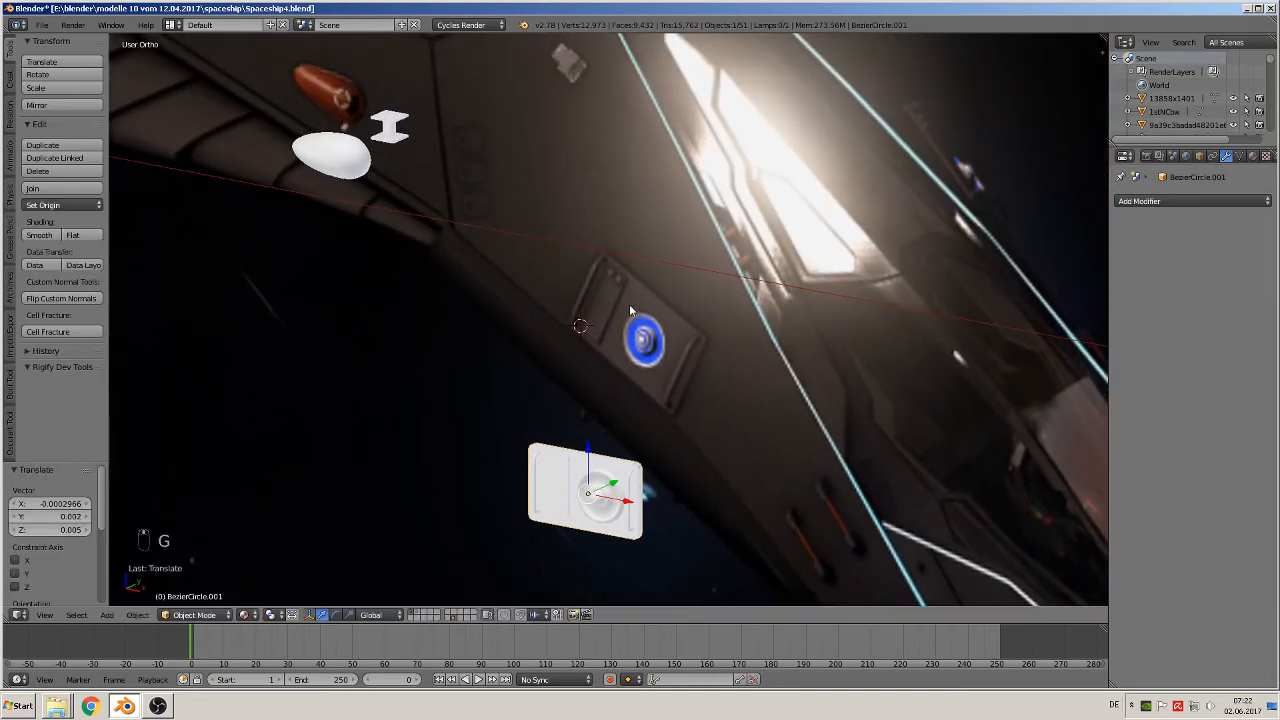
scroll(650, 345, "down", 2)
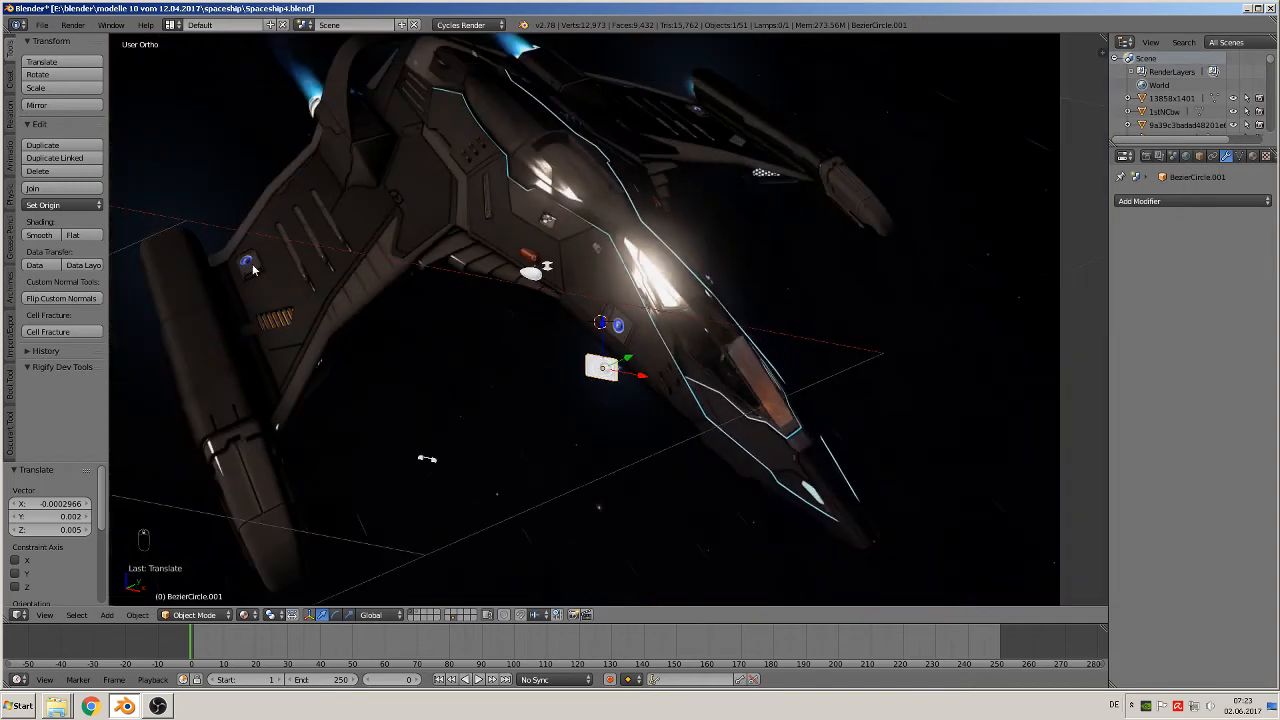
scroll(667, 443, "up", 6)
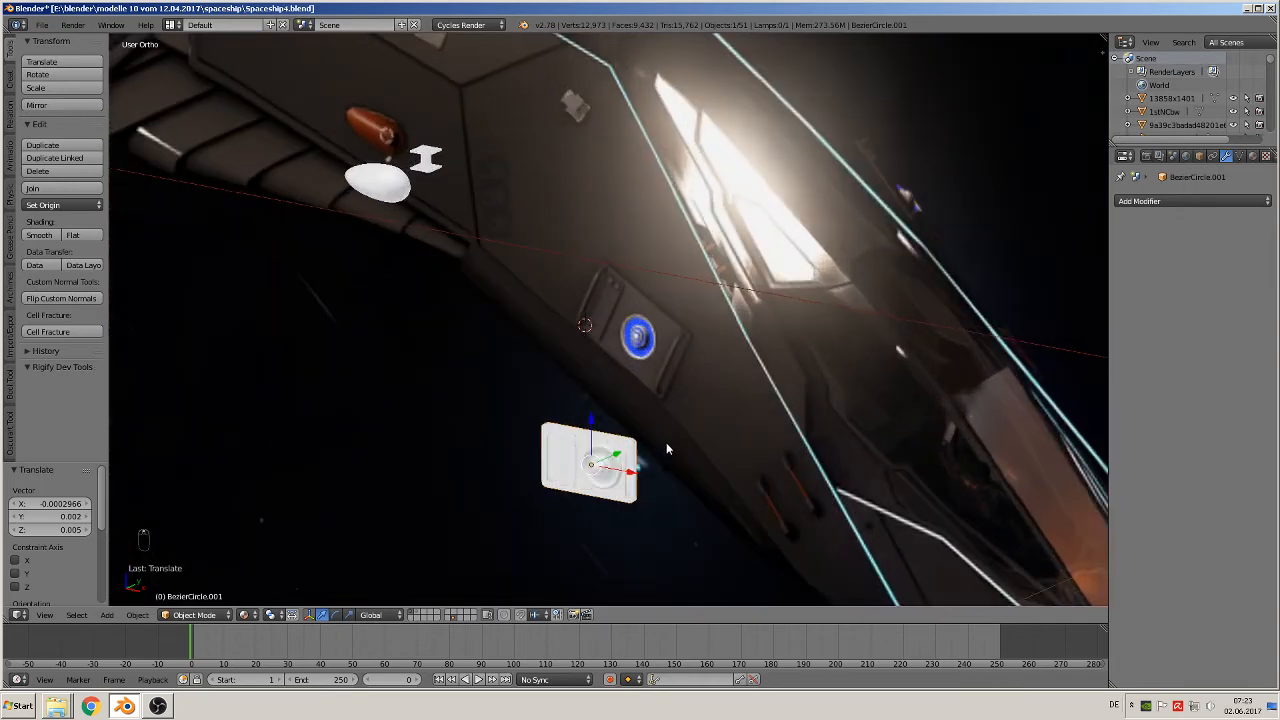
middle_click_drag(667, 443, 755, 435)
key("KP_1")
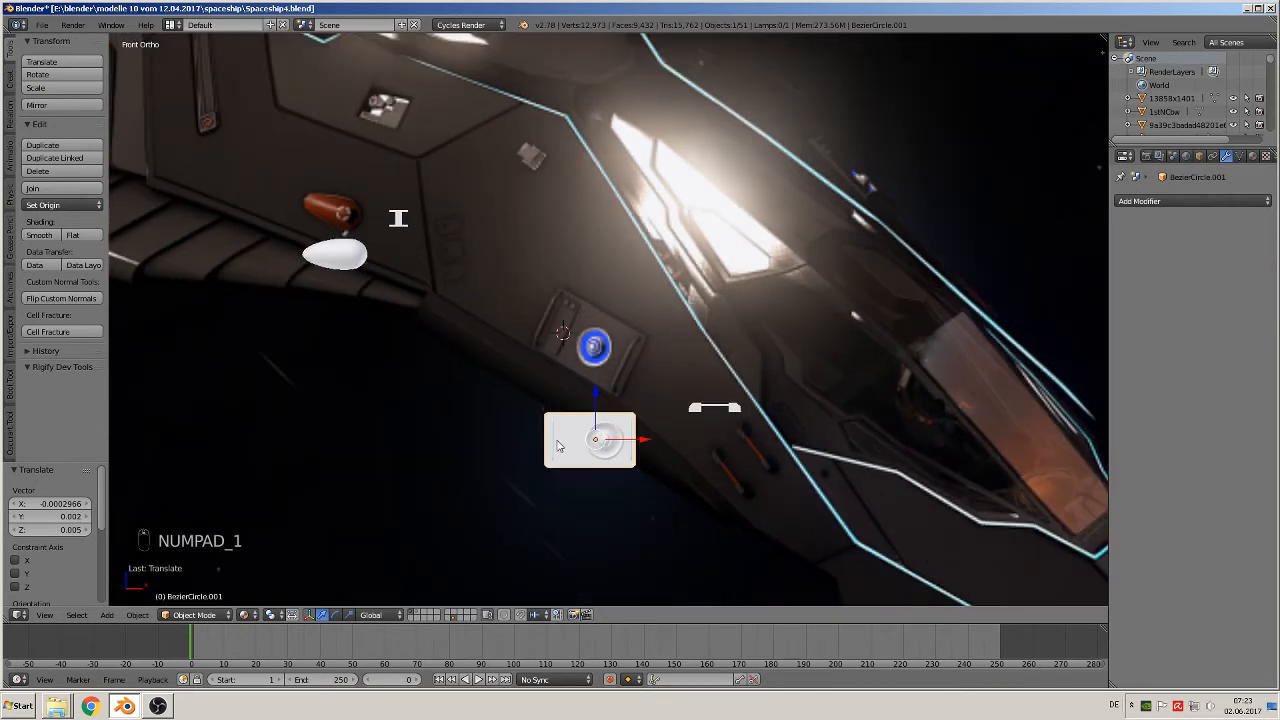
key("g")
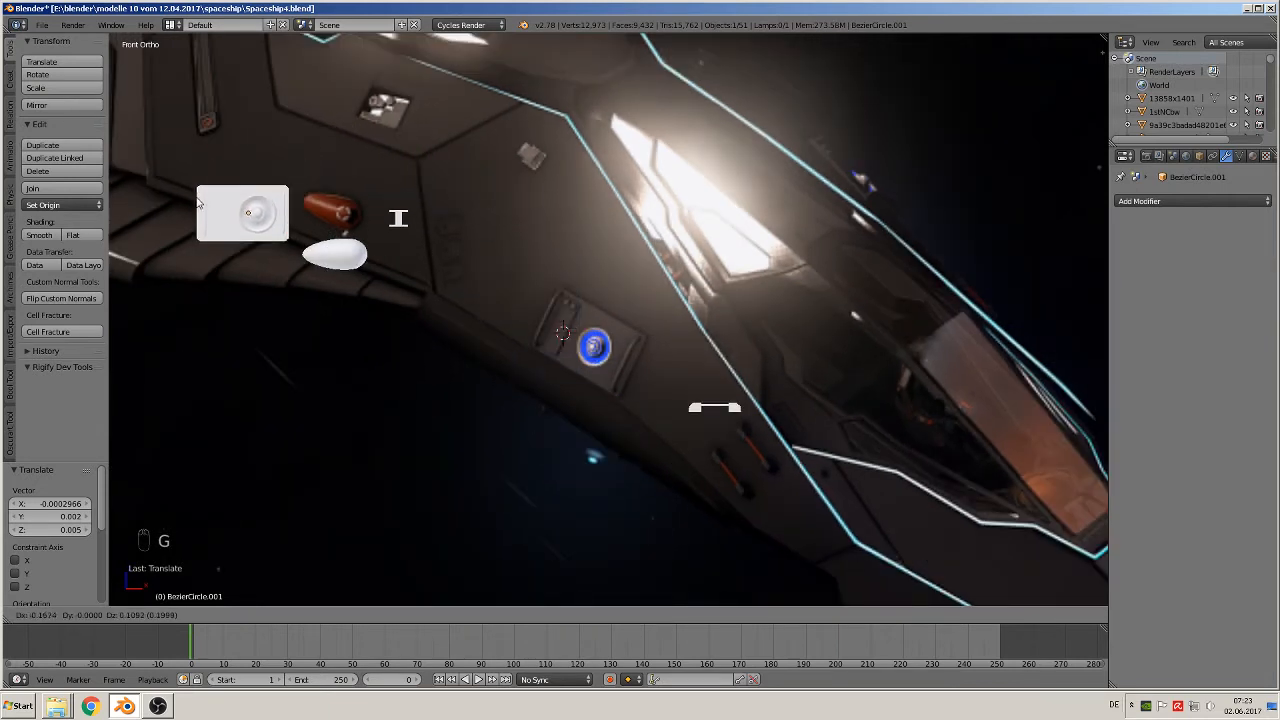
left_click(189, 239)
Move the small separate handle about -0.171 along X and 0.060 along Z, just below the teardrop part
right_click(731, 406)
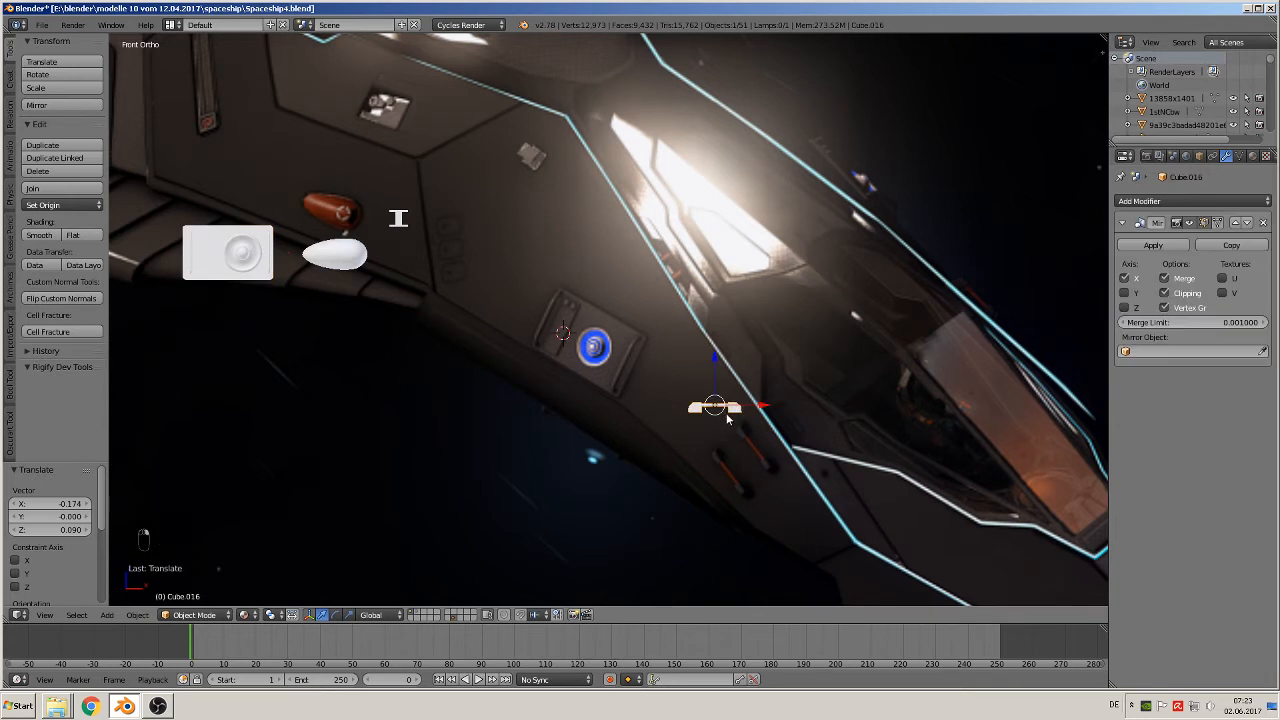
key("g")
left_click(373, 296)
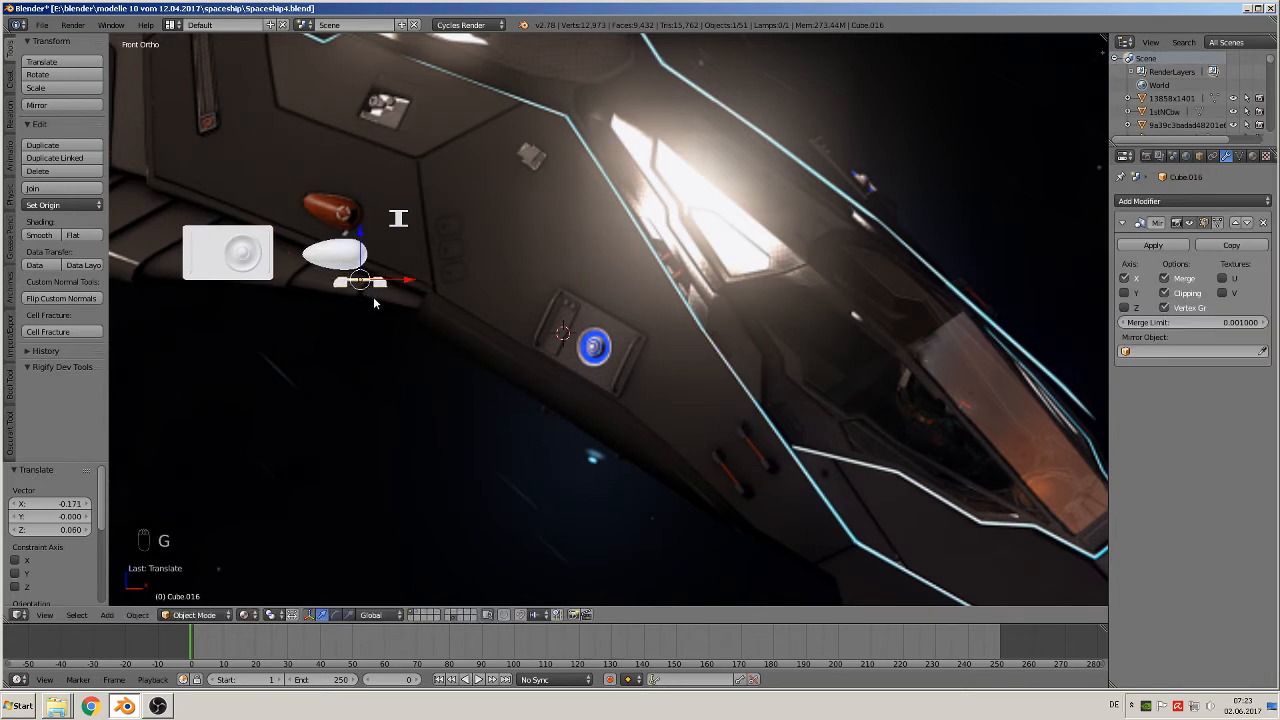
middle_click_drag(434, 197, 774, 398, "shift")
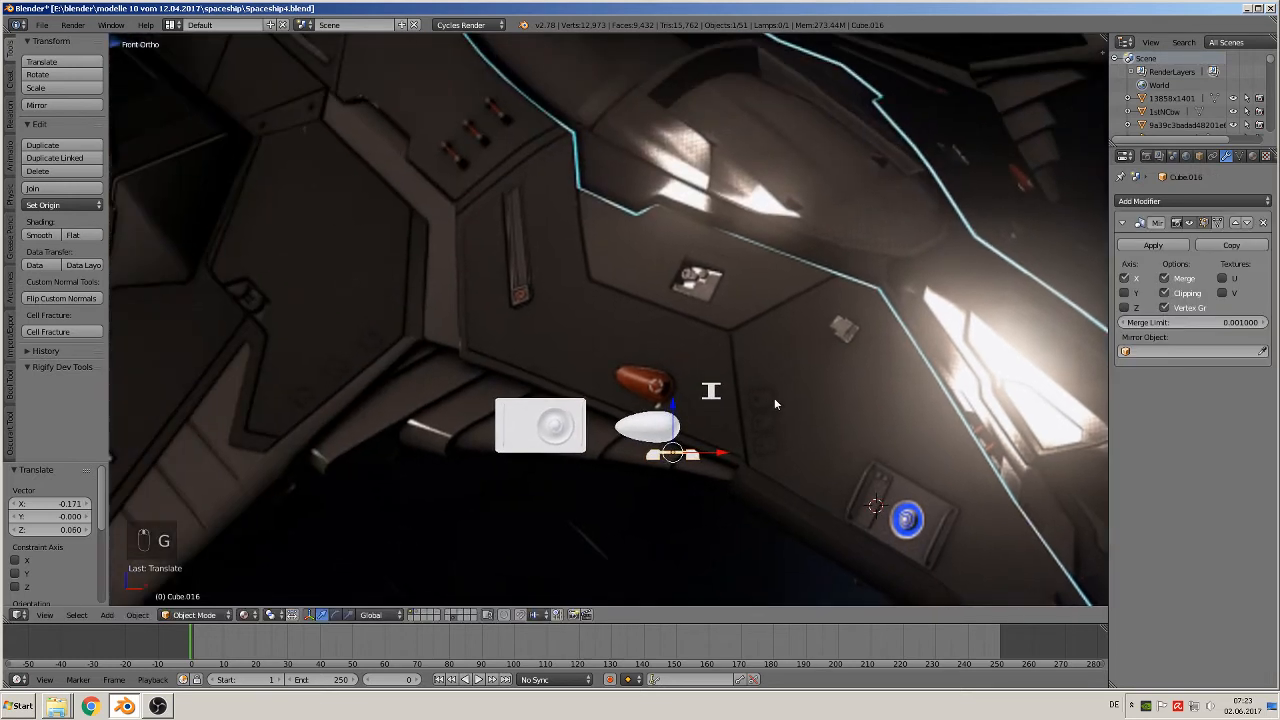
Save the scene as a new file named Spaceship5.blend
left_click(42, 24)
left_click(91, 153)
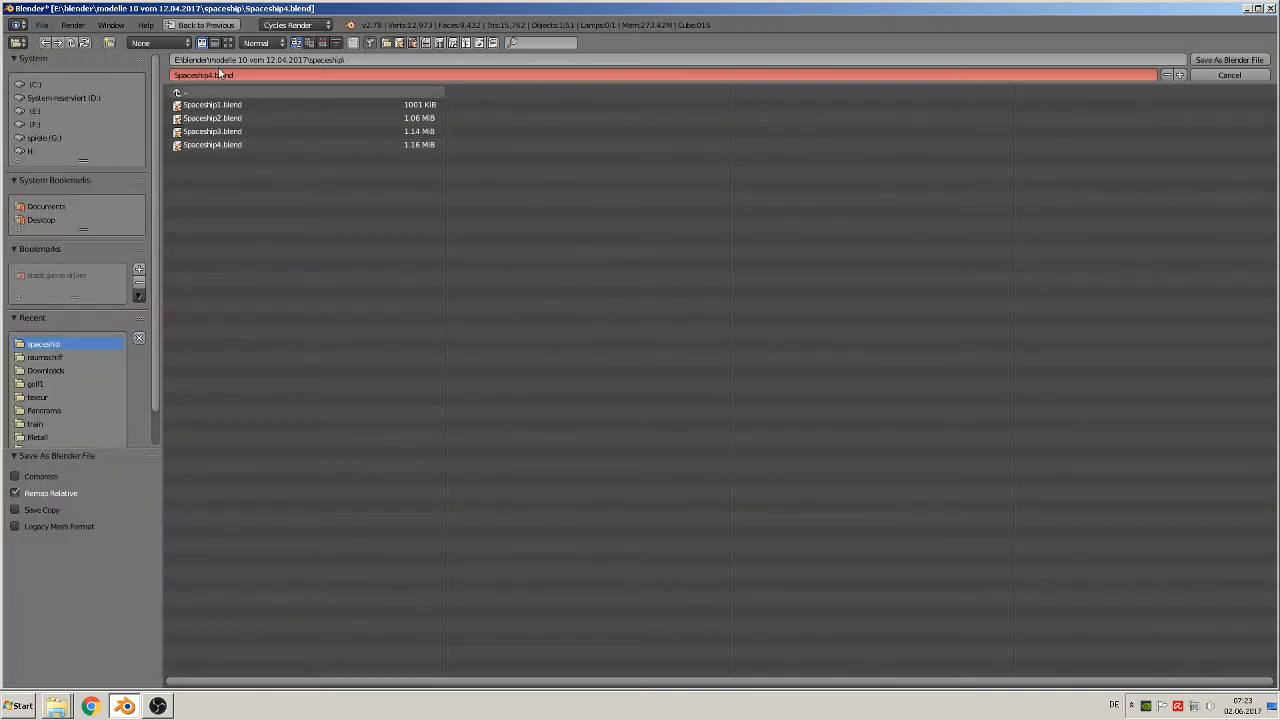
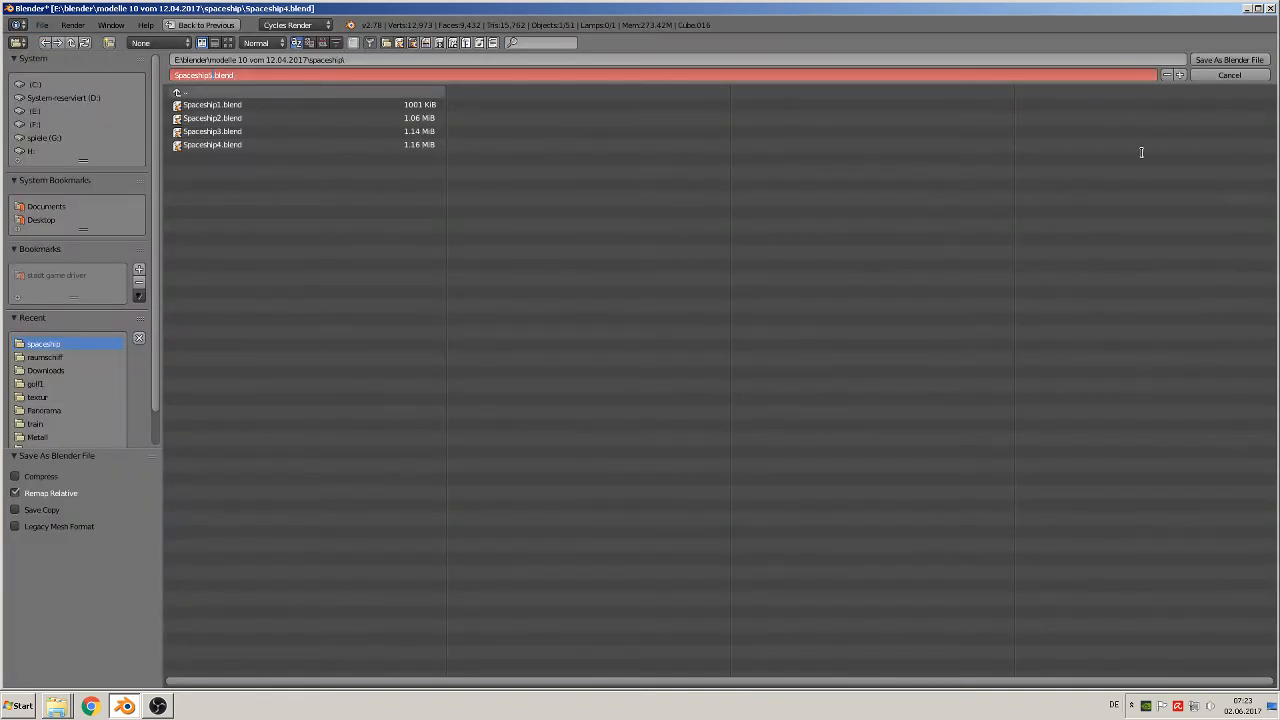
left_click(1230, 60)
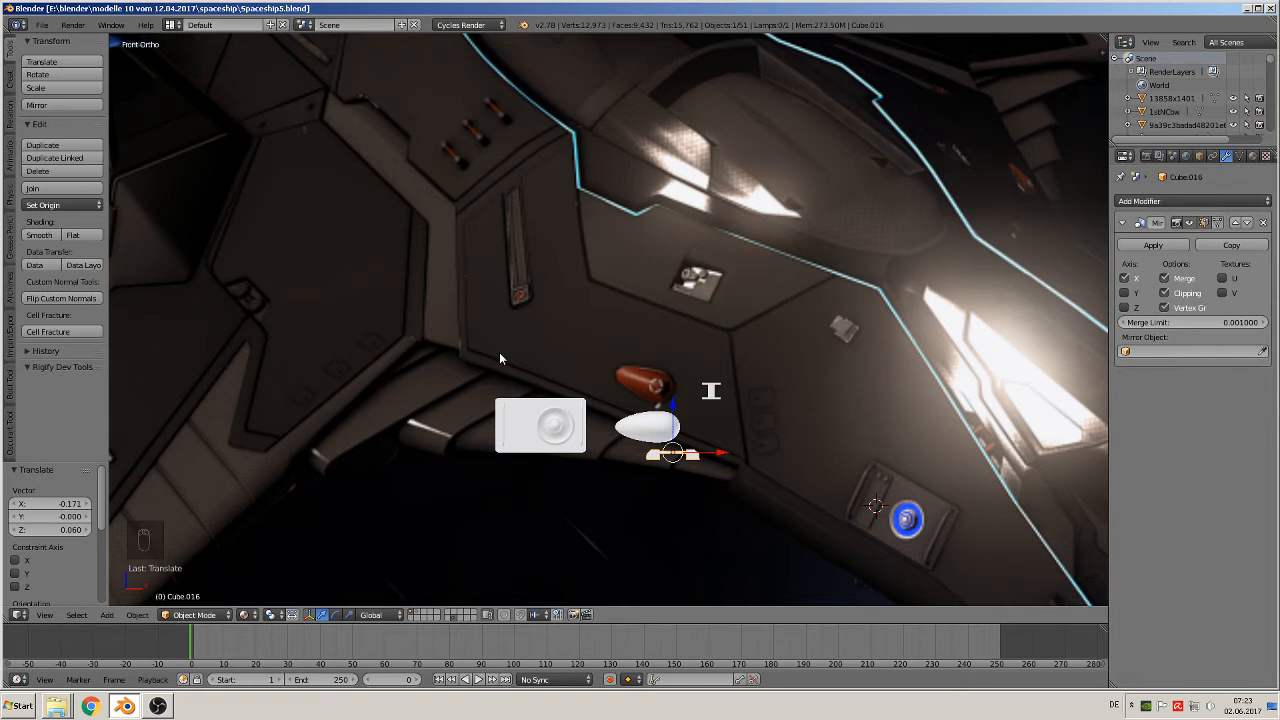
scroll(927, 425, "up", 3)
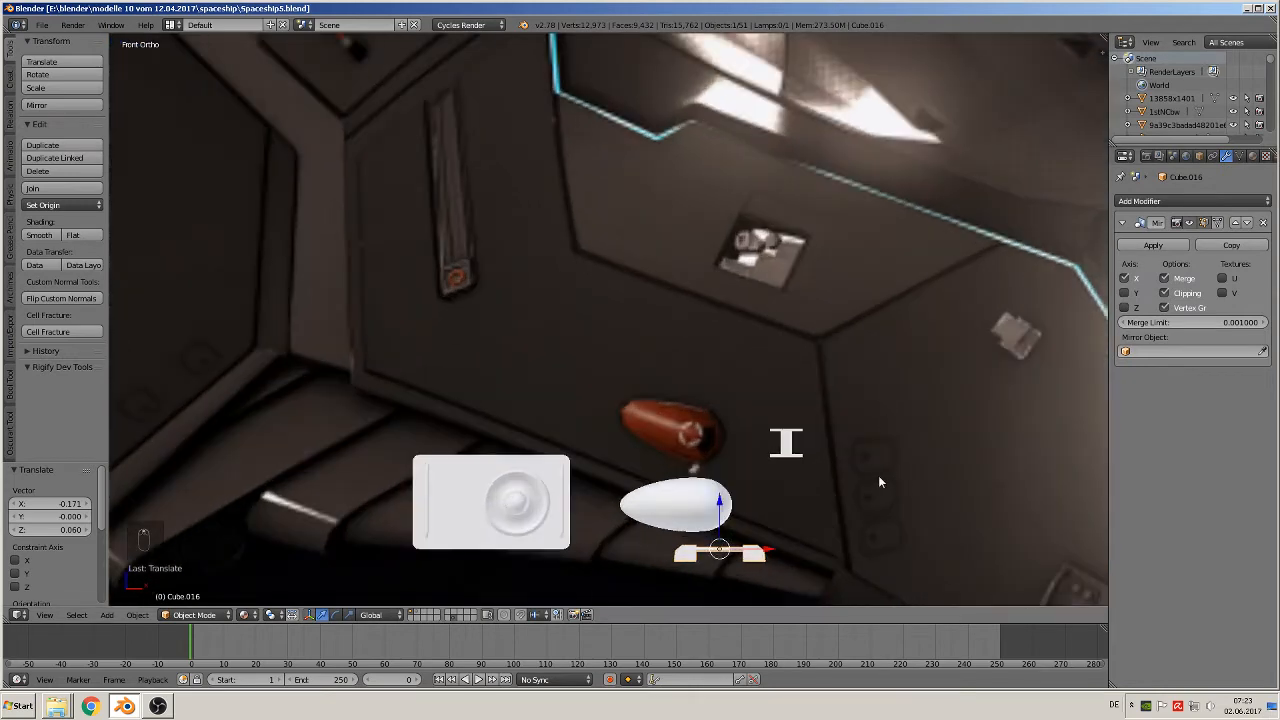
middle_click_drag(903, 458, 566, 307, "shift")
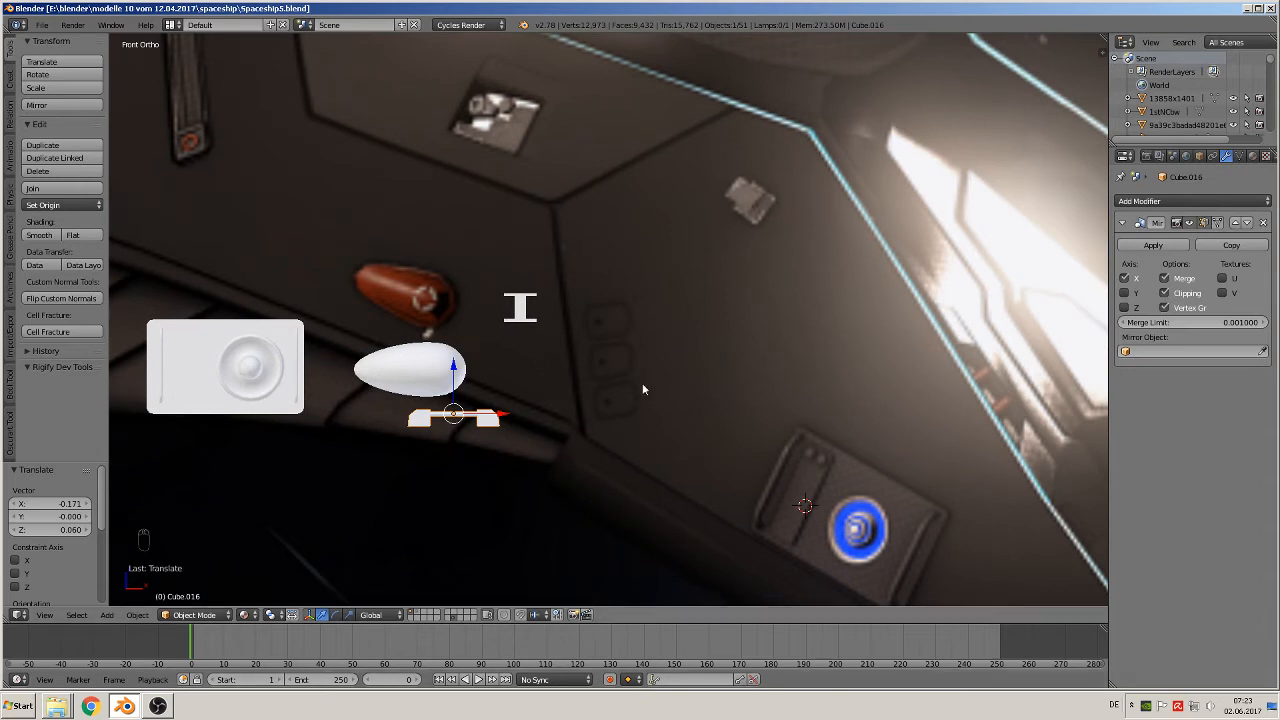
Add a 24-vertex mesh circle over the uppermost of the three small rounded recesses in the reference and rotate it 90° about X
scroll(740, 362, "up", 2)
scroll(640, 340, "down", 1)
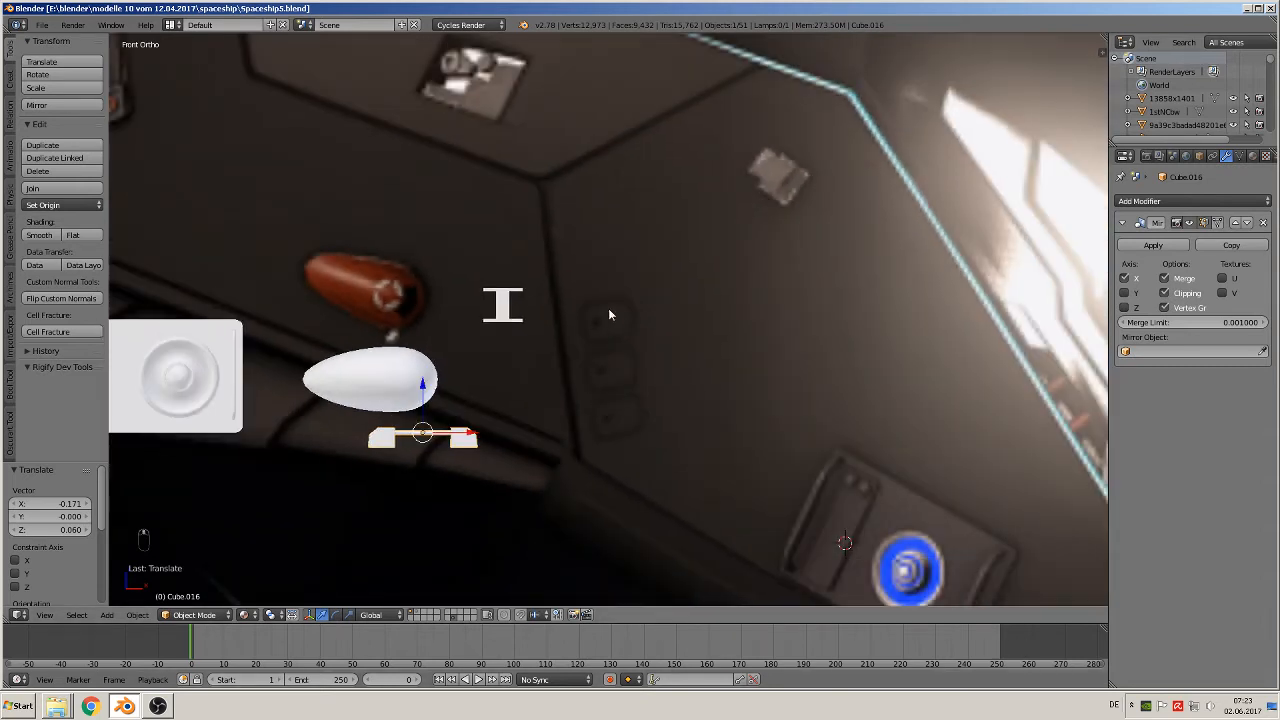
scroll(609, 320, "up", 3)
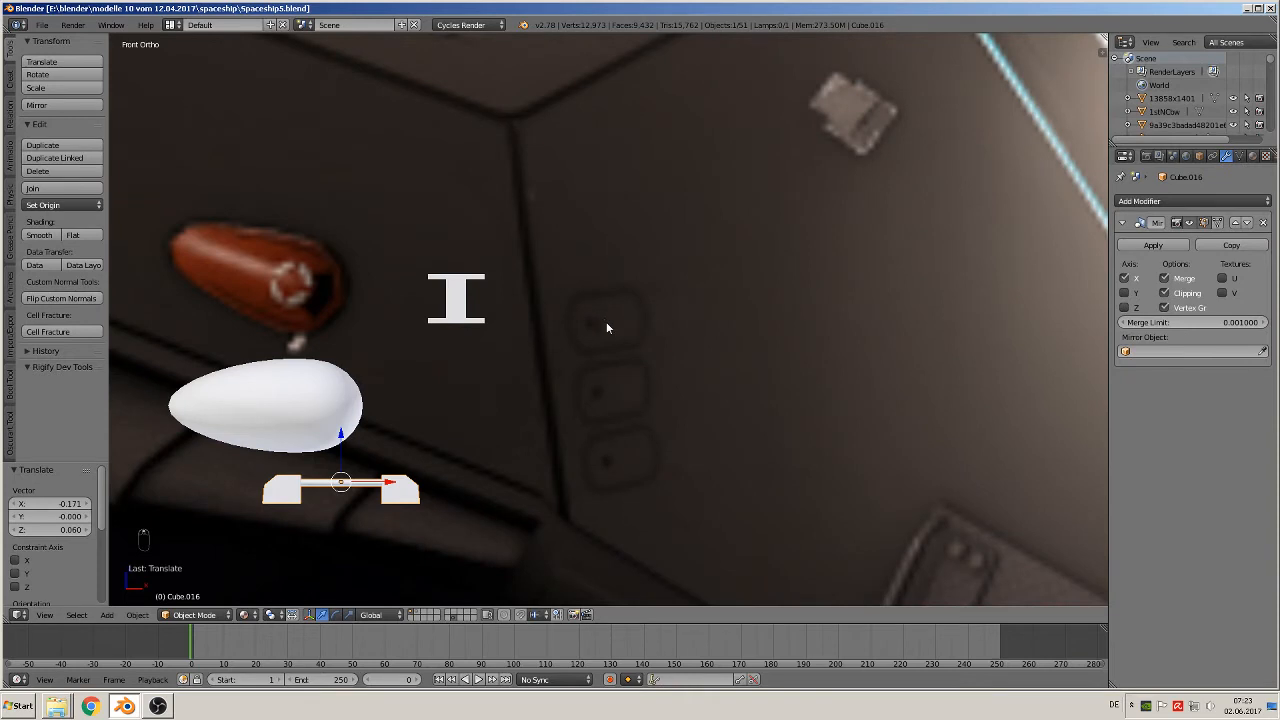
left_click(606, 323)
left_click(110, 615)
mouse_move(123, 600)
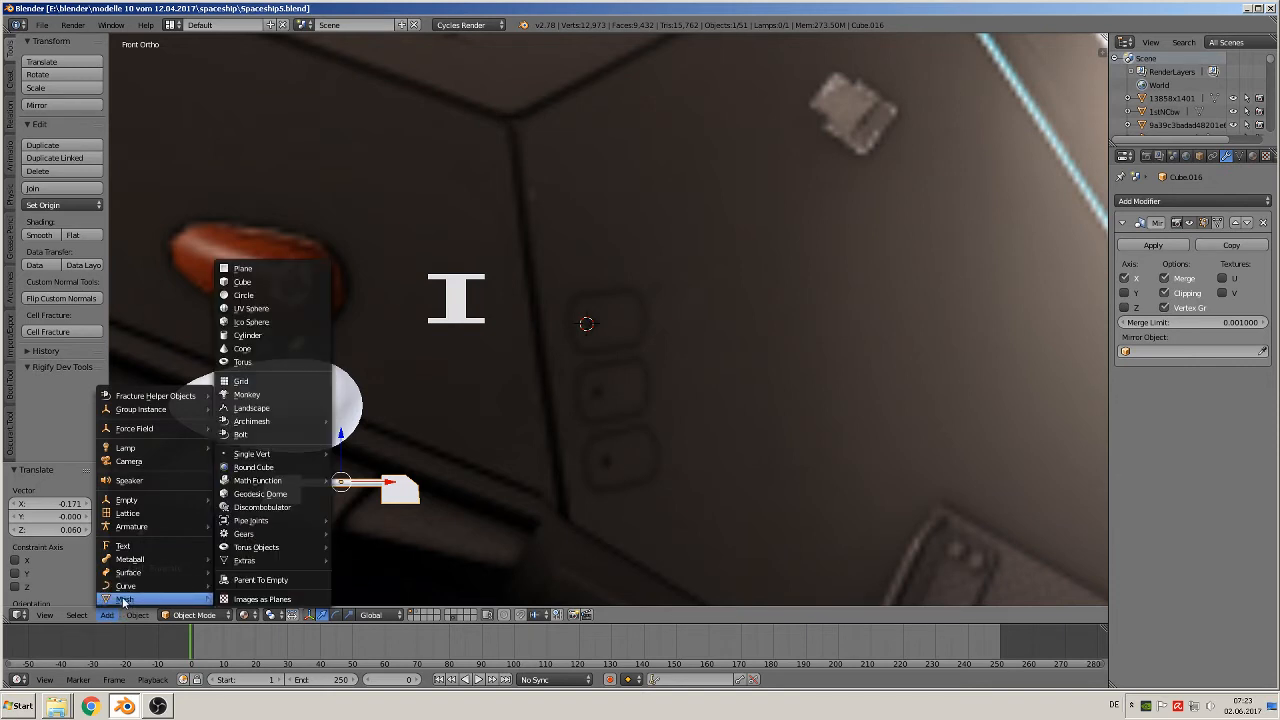
left_click(272, 296)
type("rx")
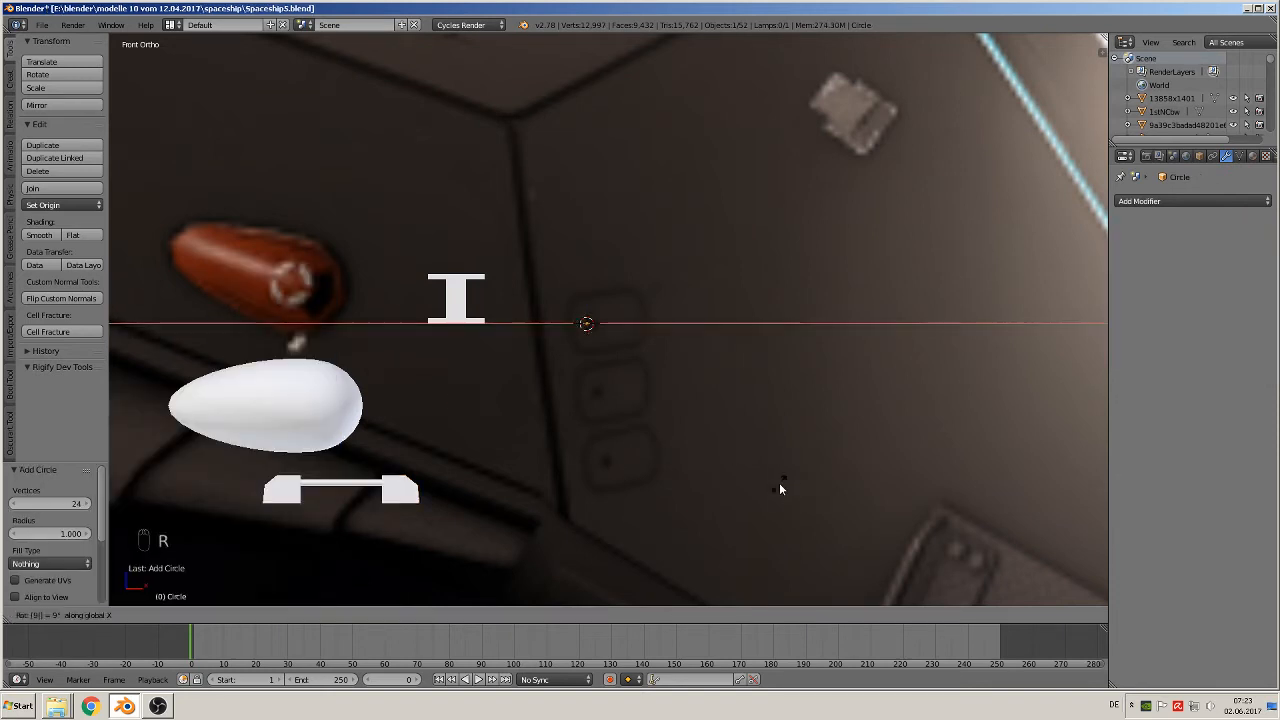
type("90")
key("Return")
Scale the circle down by factors of about 0.052 and 0.083 to roughly the height of the recess
key("s")
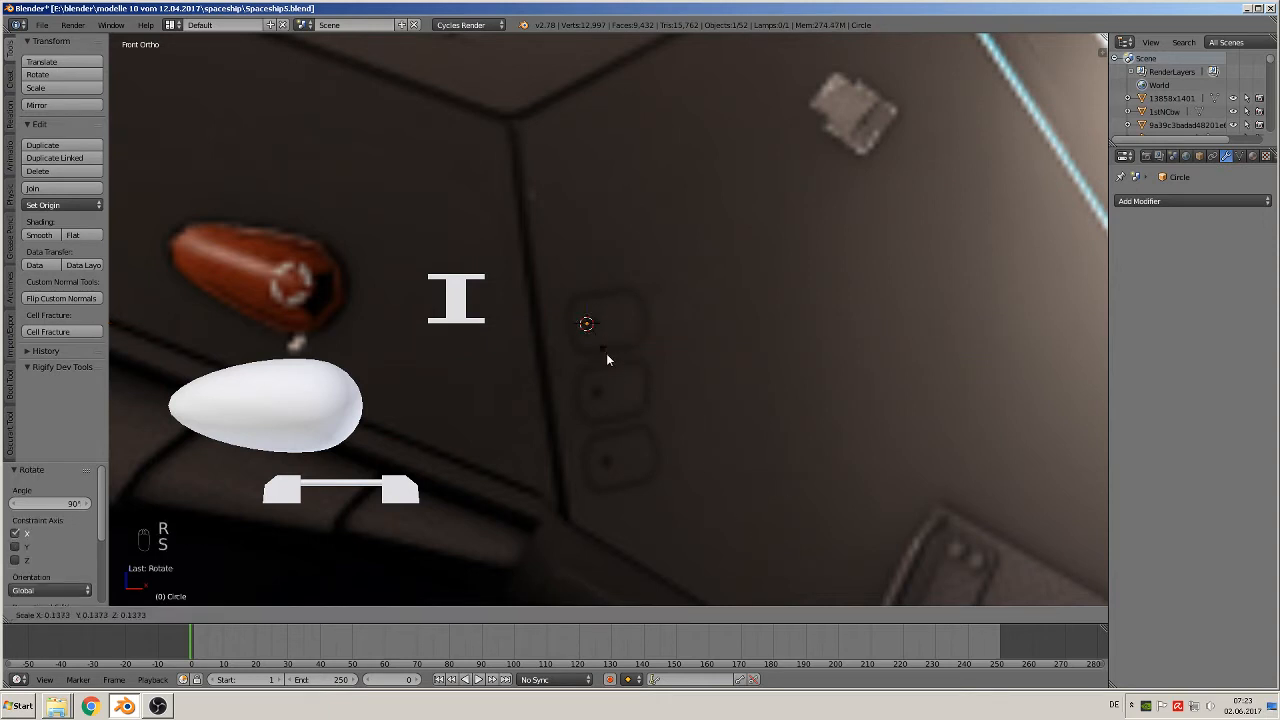
left_click(579, 315)
key("s")
right_click(889, 508)
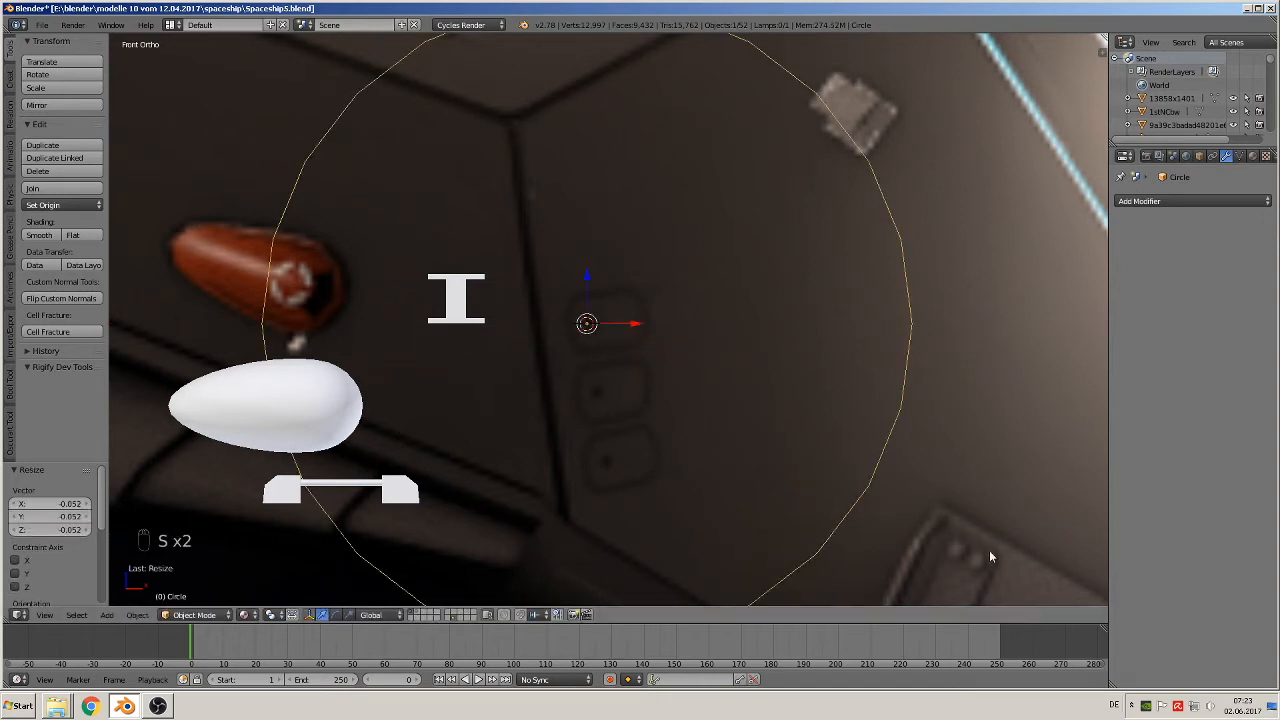
key("s")
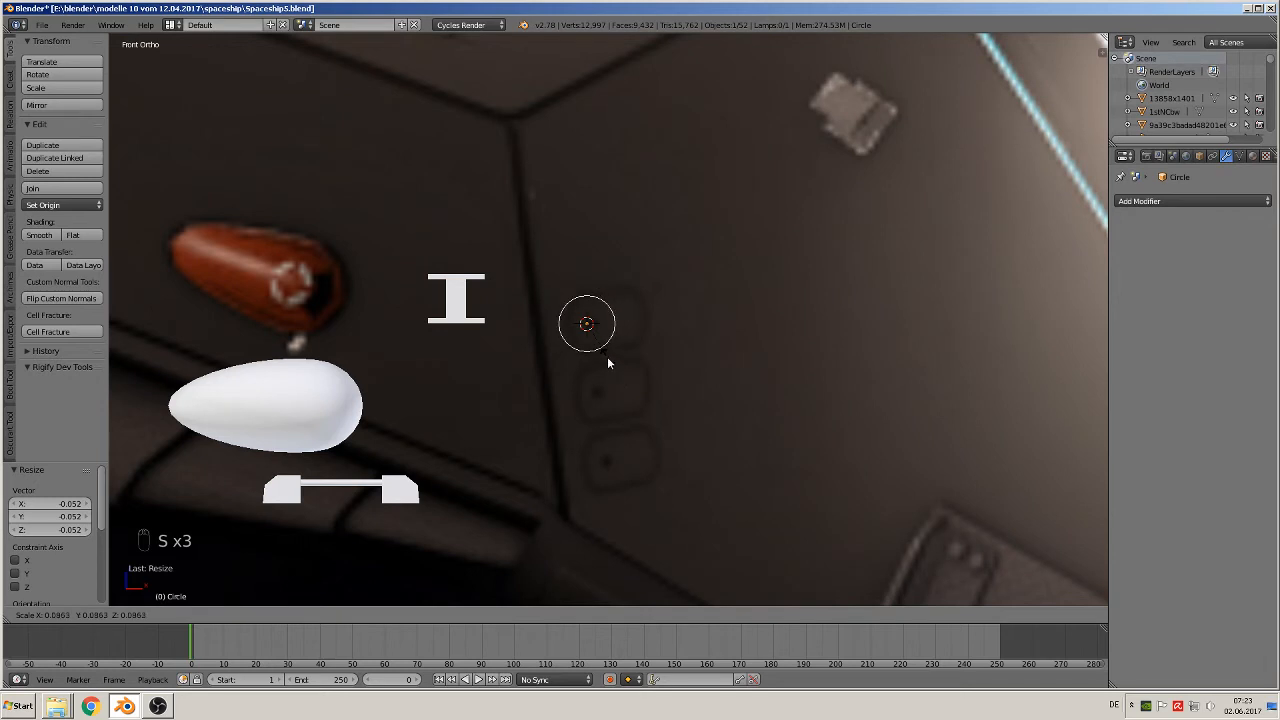
left_click(607, 356)
Delete the vertices of the circle's right half, including those just inside its top and bottom, keeping the left arc
scroll(692, 310, "up", 3)
key("Tab")
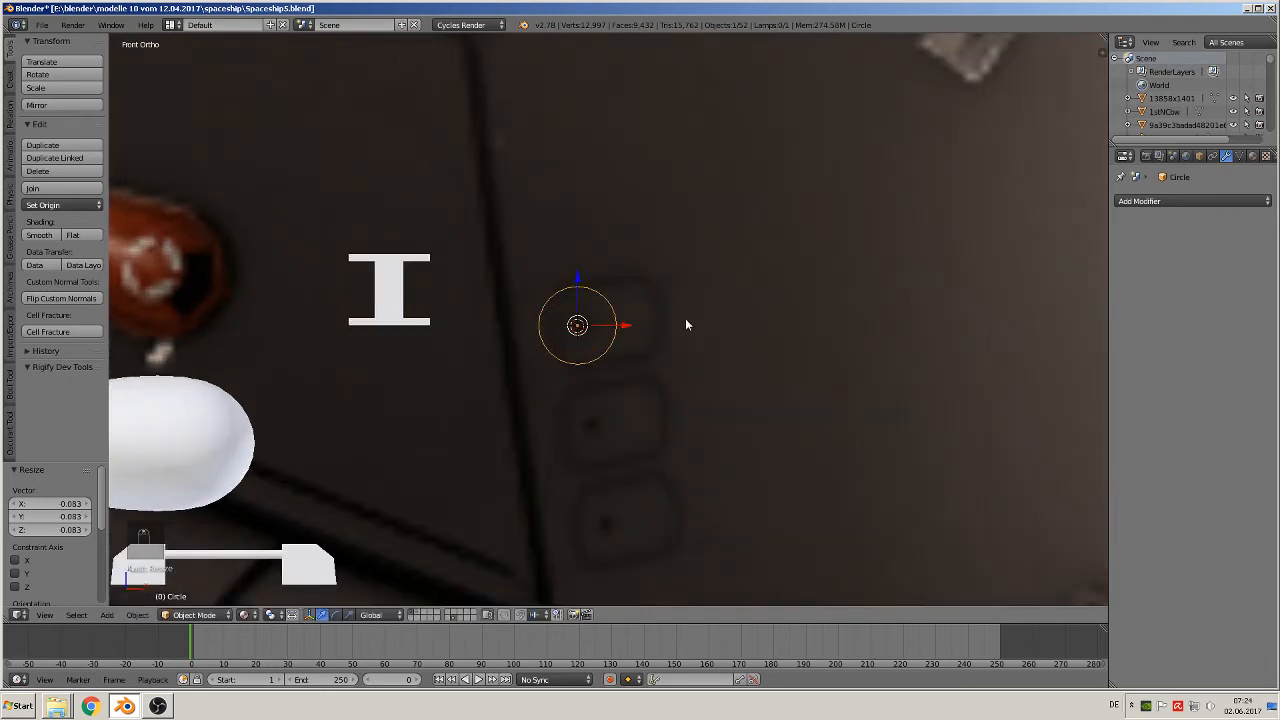
key("a")
key("a")
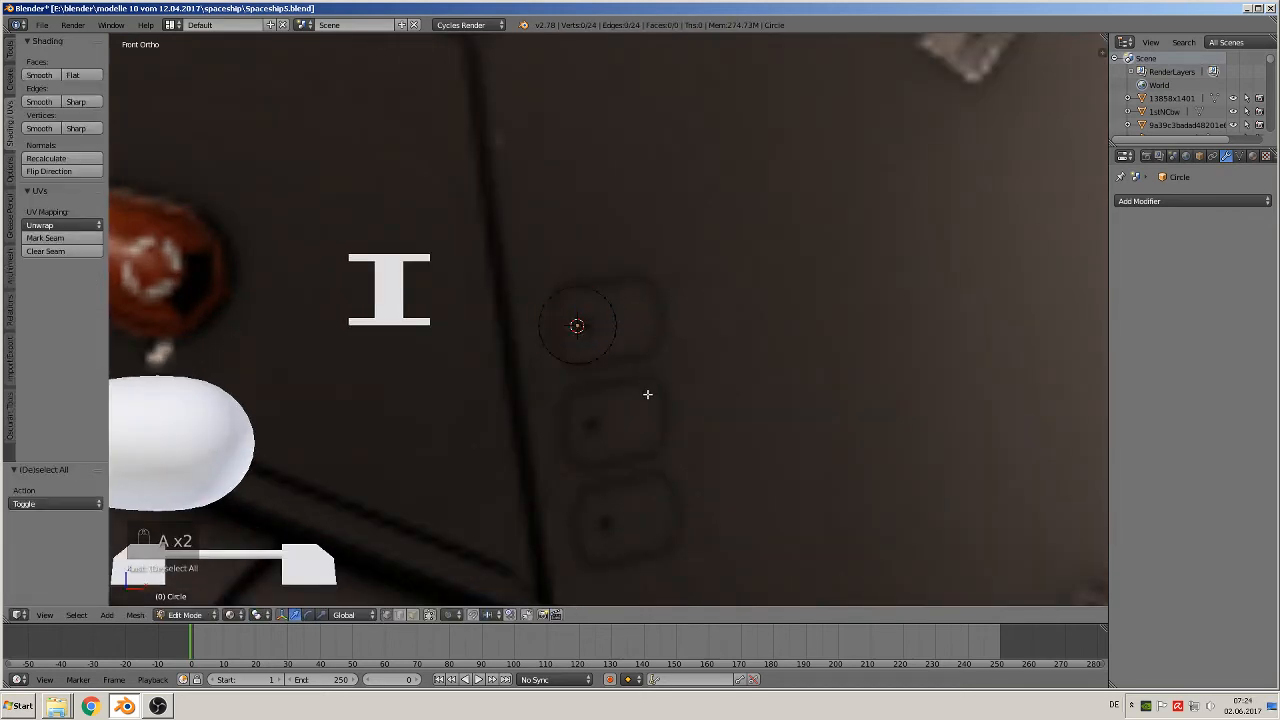
key("b")
left_click_drag(661, 392, 580, 251)
key("x")
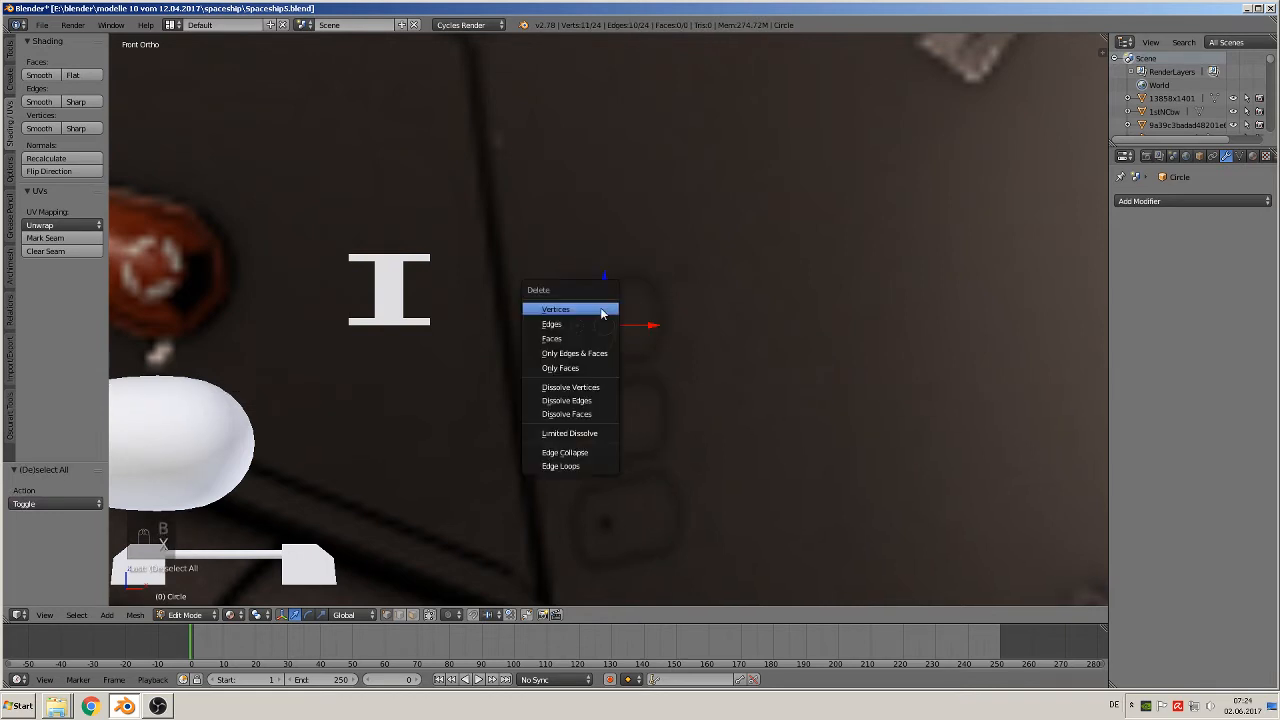
left_click(601, 311)
Flatten the whole remaining arc along X by a factor of about 0.618
scroll(603, 350, "up", 5)
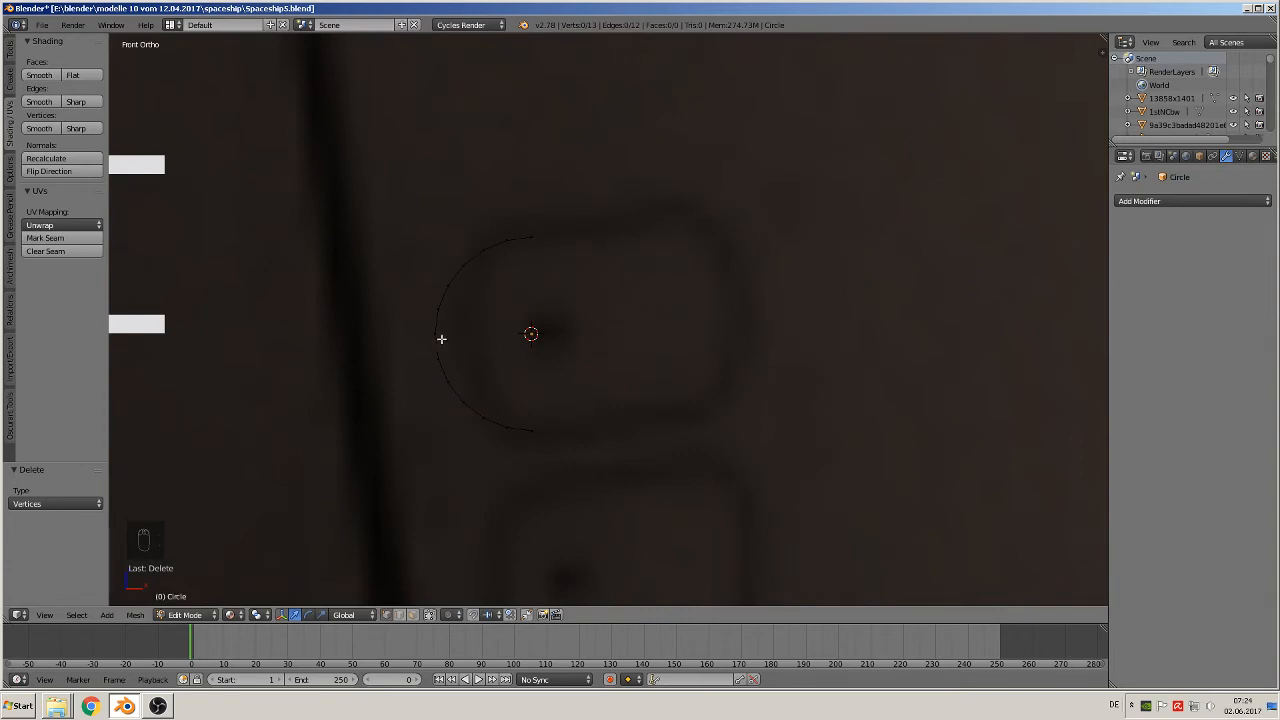
key("a")
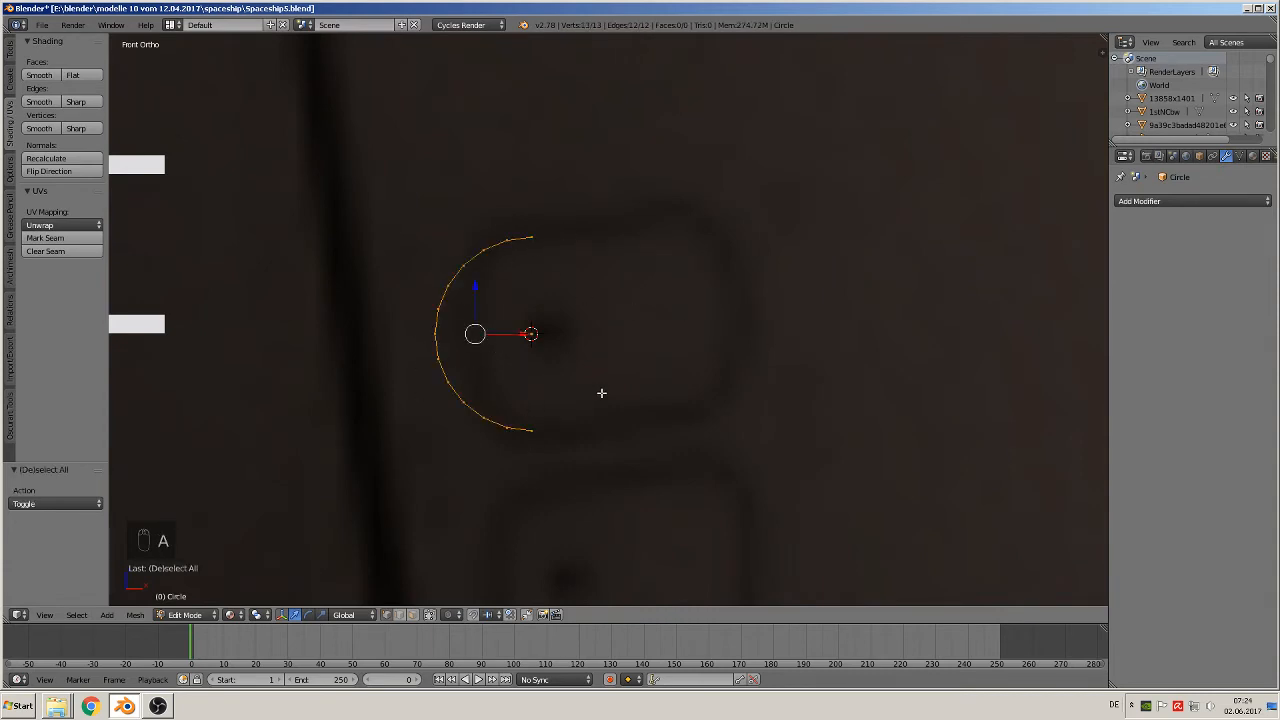
key("s")
key("x")
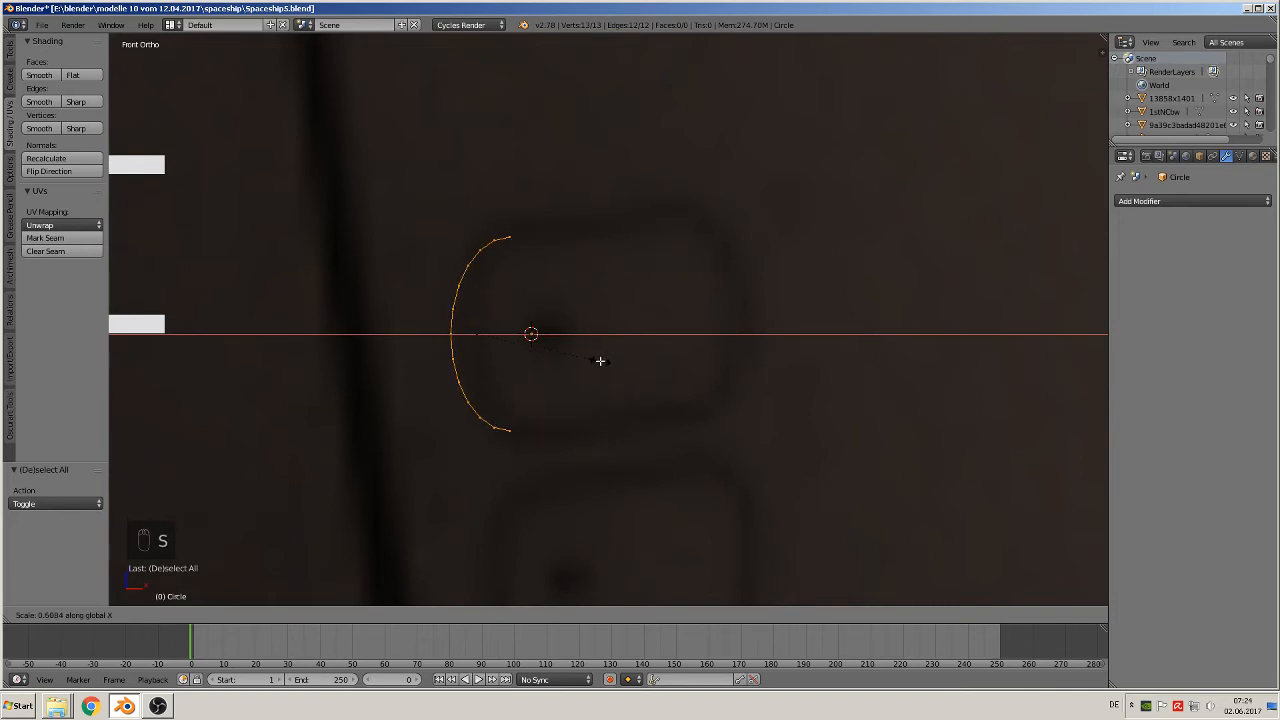
left_click(600, 362)
Duplicate the arc about 0.011 along X, rotate the copy 180° about Z and shift it about 0.001 further along X
scroll(596, 366, "down", 1)
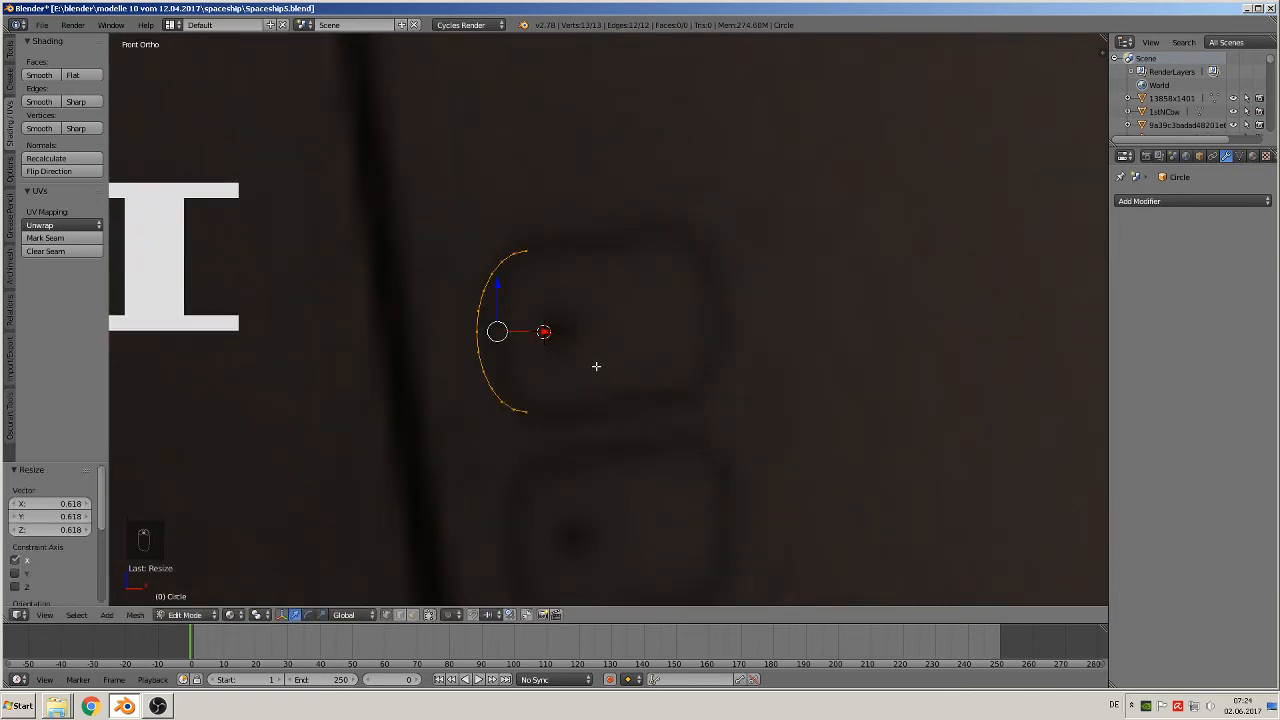
key("shift+d")
key("x")
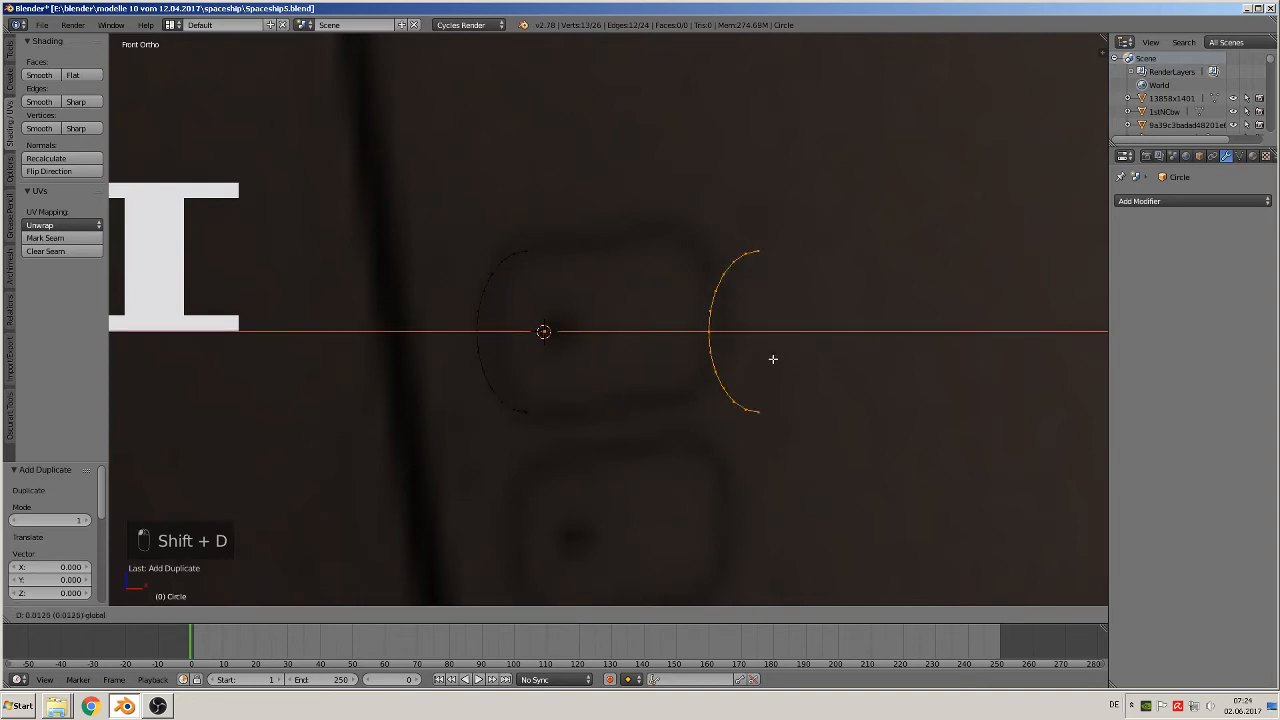
left_click(745, 358)
type("rz")
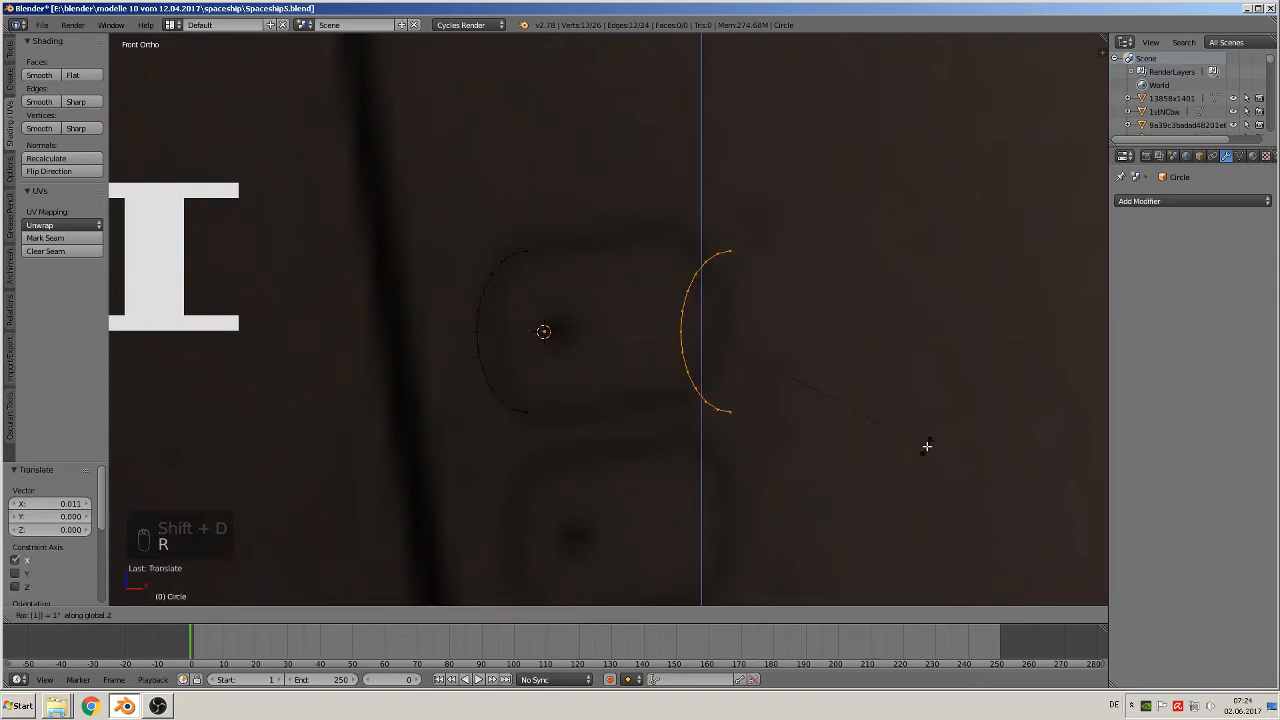
type("180")
left_click(903, 423)
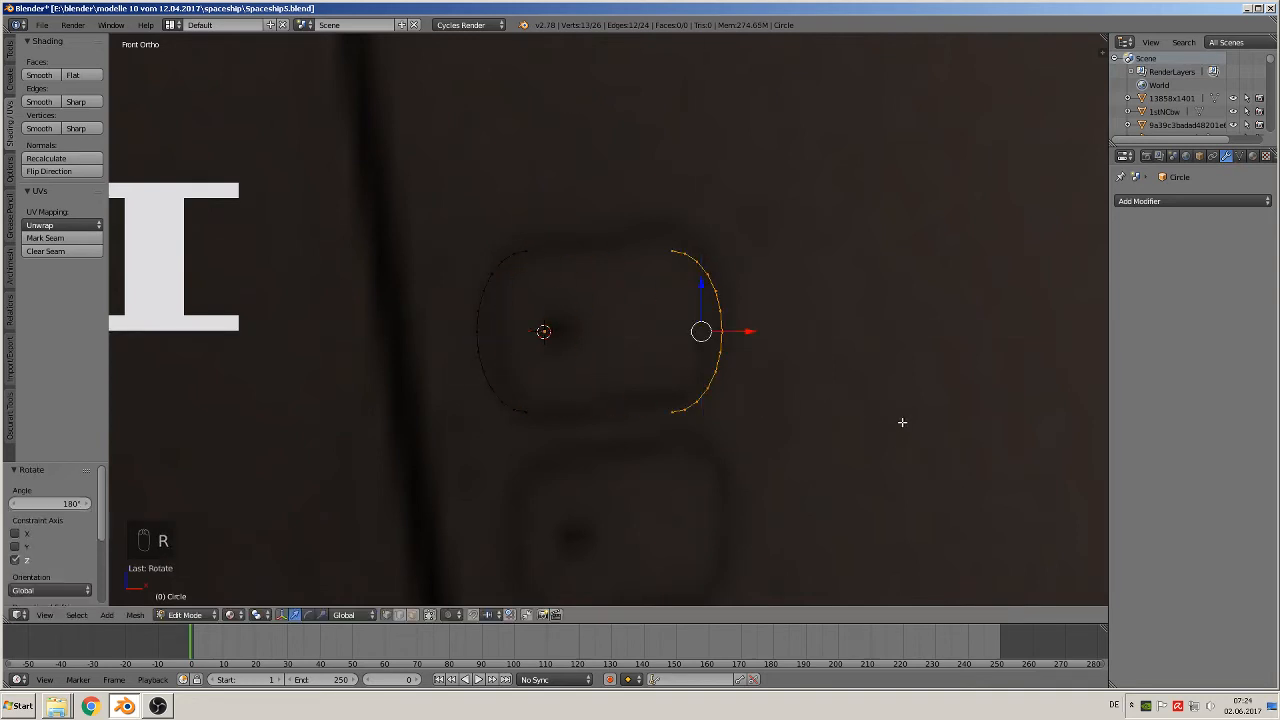
key("g")
key("x")
left_click(745, 336)
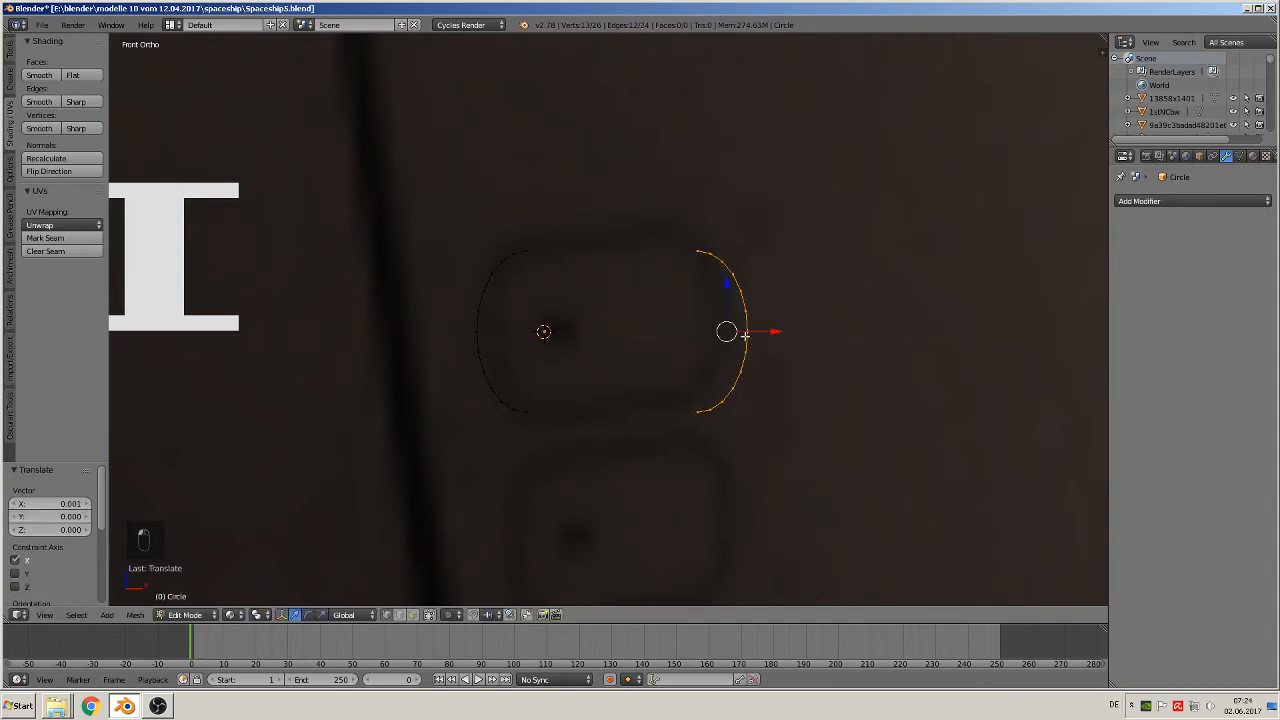
Connect the upper and the lower end vertices of the two arcs with edges to close the outline, and leave Edit Mode
right_click(679, 254)
right_click(530, 242, "shift")
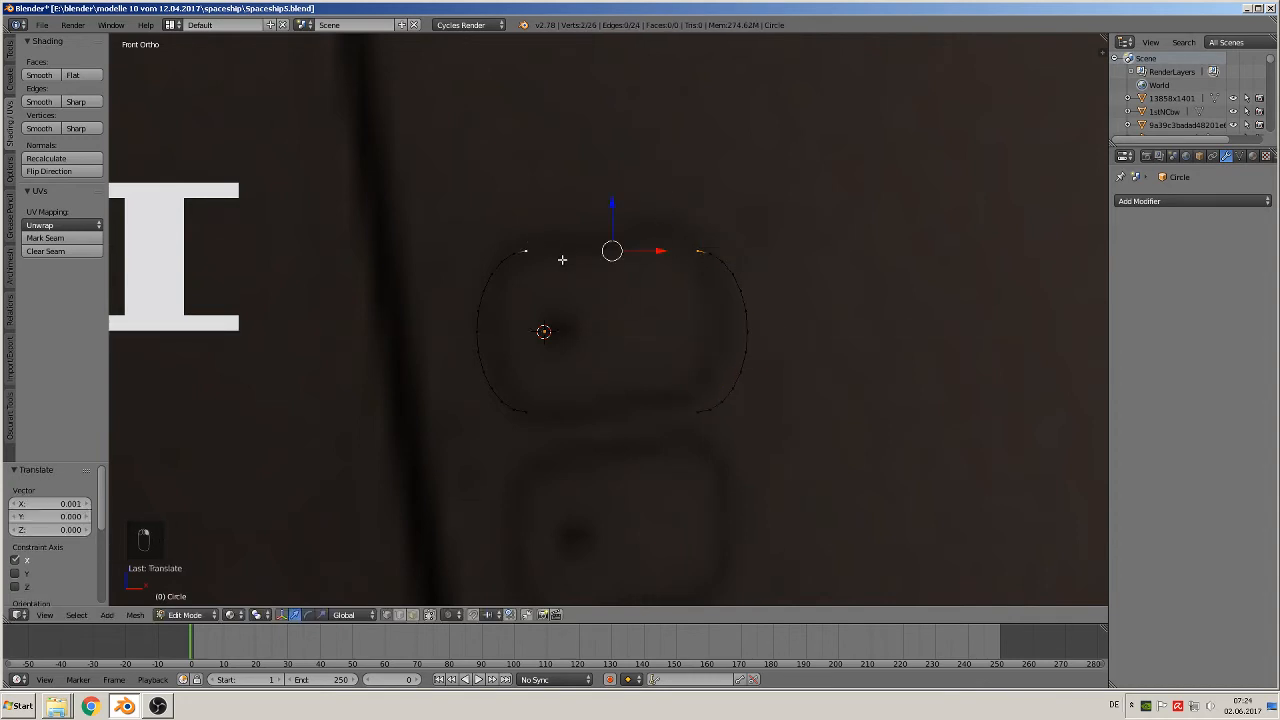
key("f")
right_click(530, 410)
right_click(688, 410, "shift")
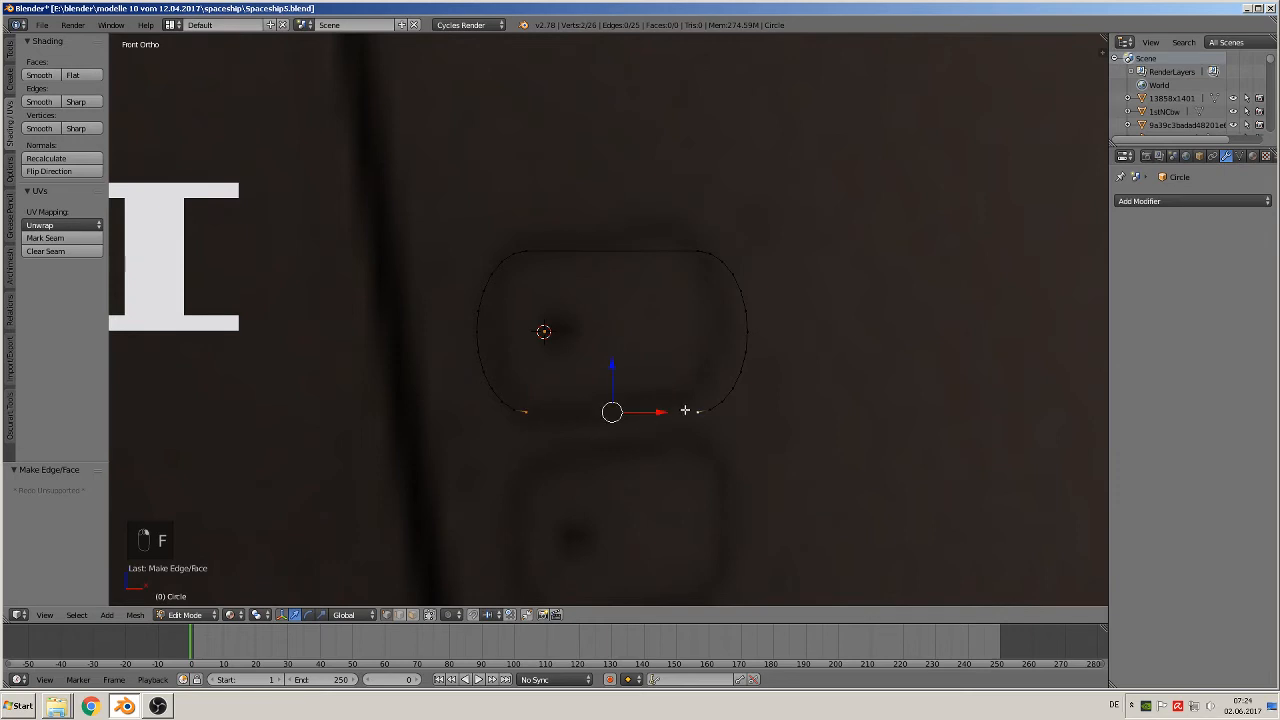
key("f")
key("Tab")
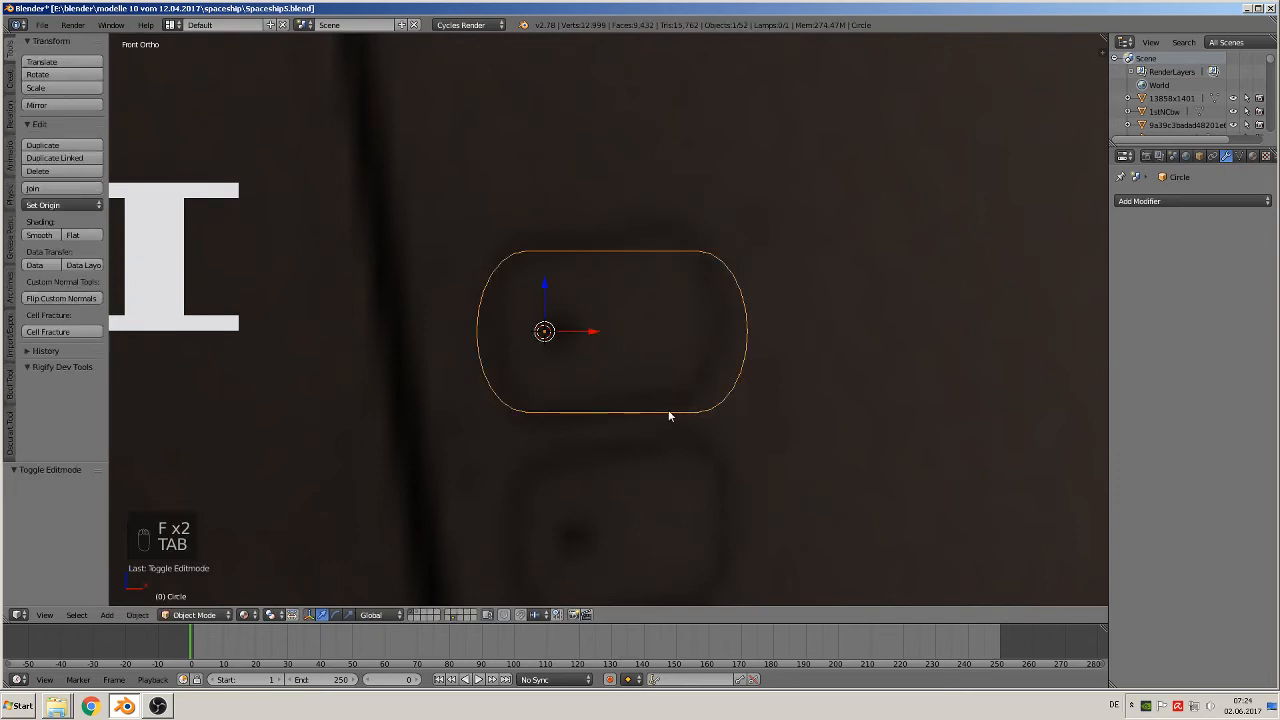
Scale the closed rounded outline by about 0.895
scroll(660, 420, "down", 2)
scroll(659, 424, "down", 7)
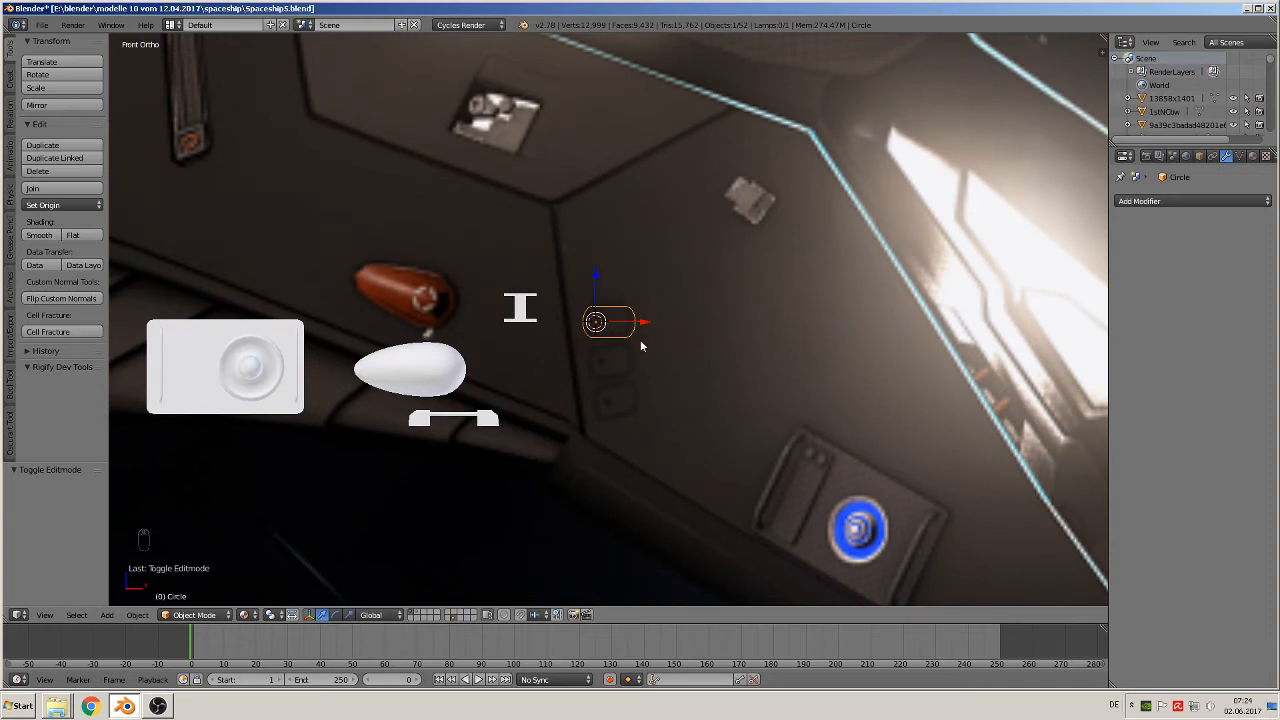
key("s")
left_click(668, 355)
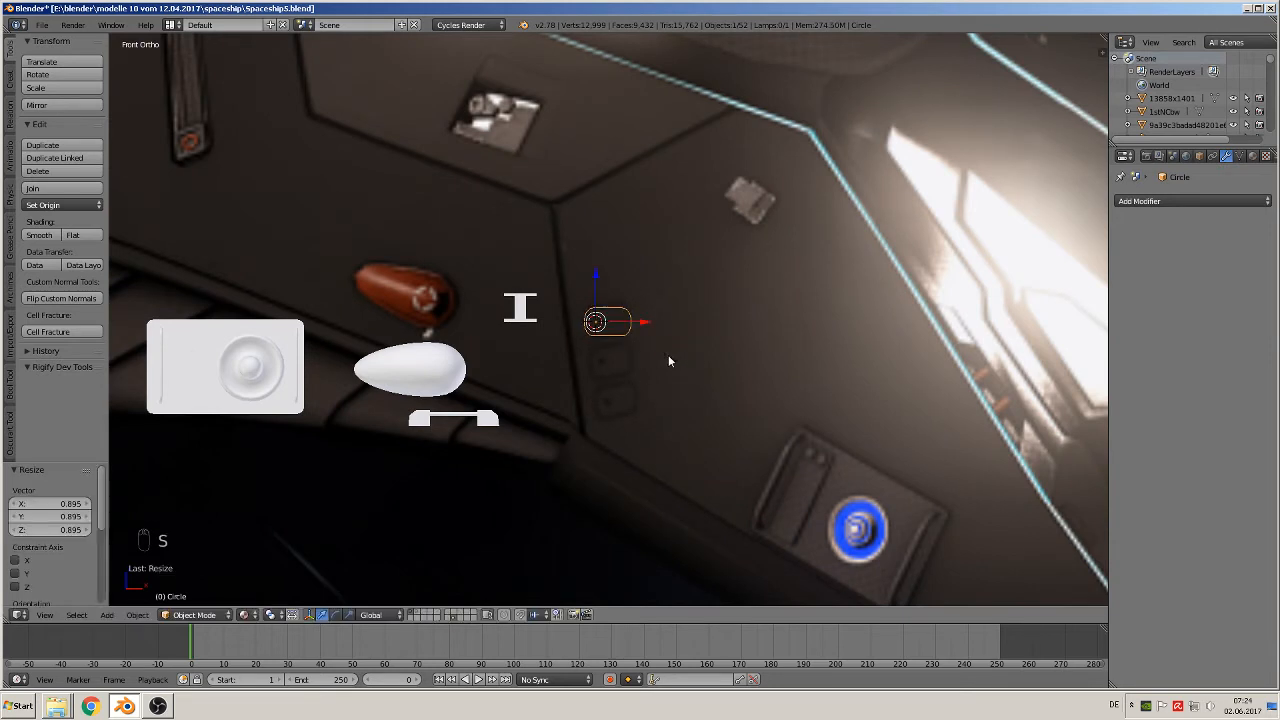
scroll(640, 352, "up", 1)
scroll(633, 355, "up", 1)
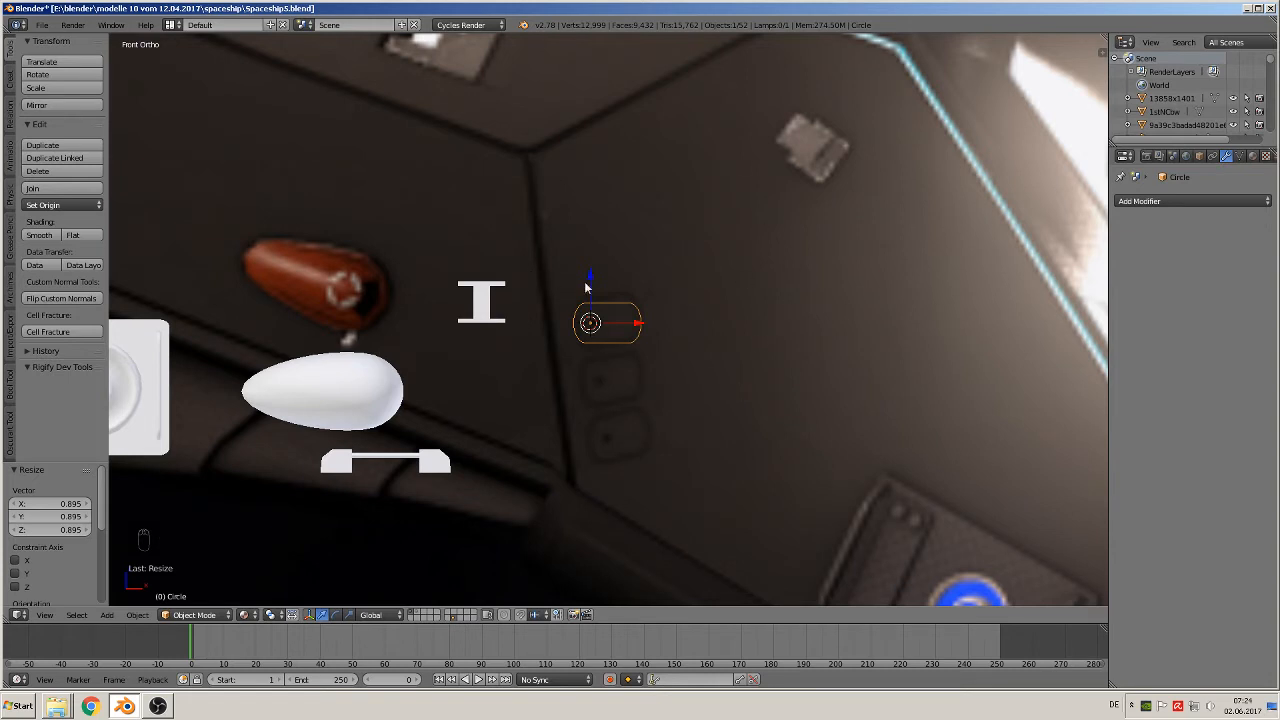
Select only the rounded outline and move it about -0.030 along Y, in front of the reference image
key("Tab")
key("Tab")
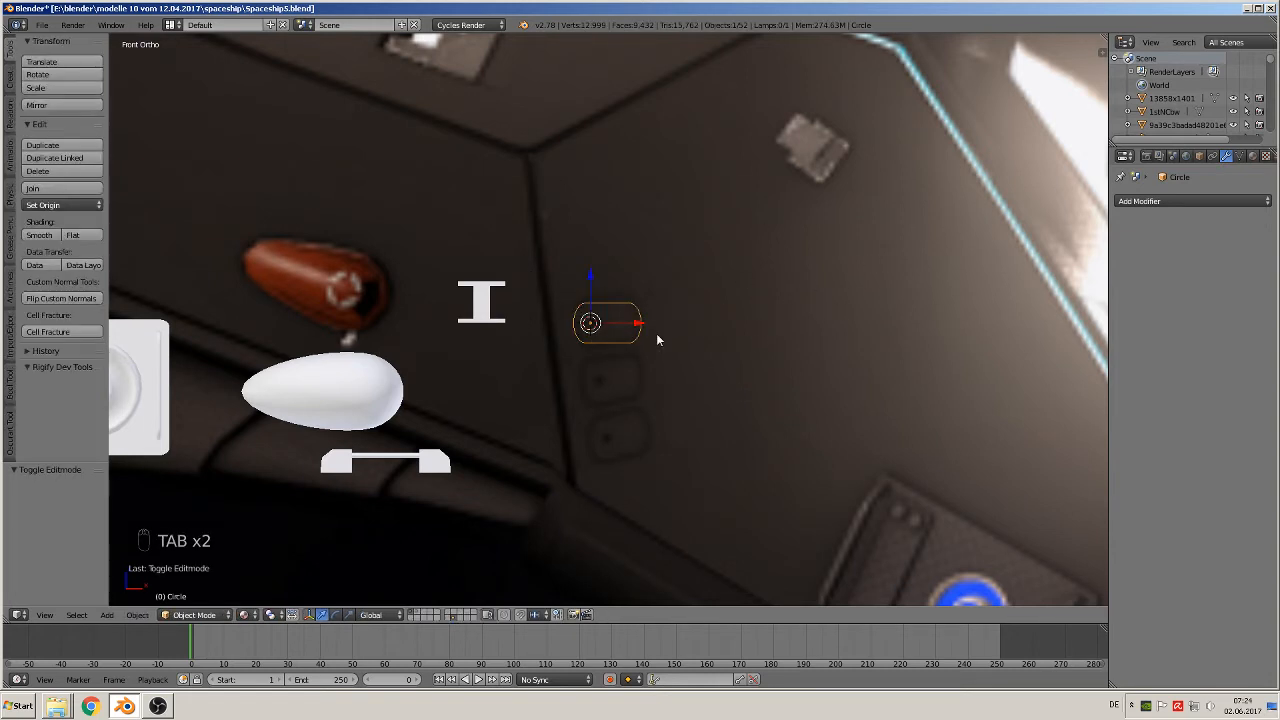
key("a")
key("a")
key("a")
right_click(632, 319)
middle_click_drag(632, 319, 563, 406)
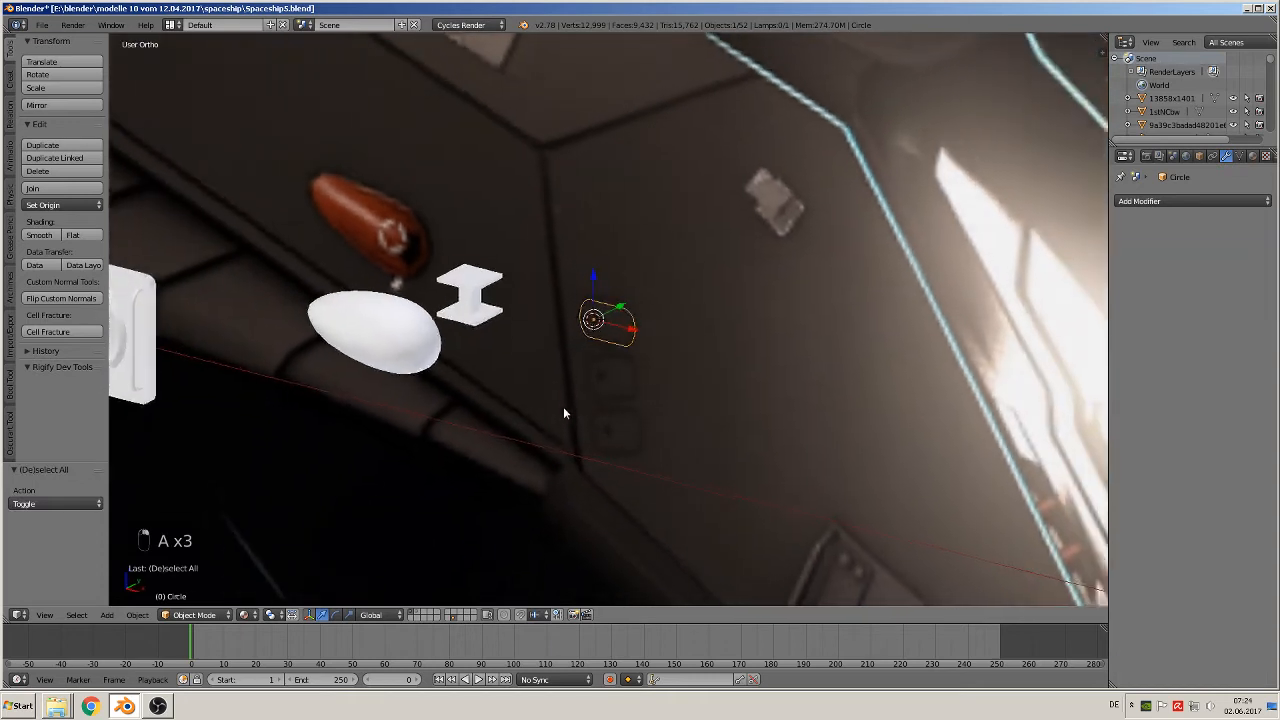
key("g")
key("y")
left_click(538, 338)
middle_click_drag(540, 340, 657, 328)
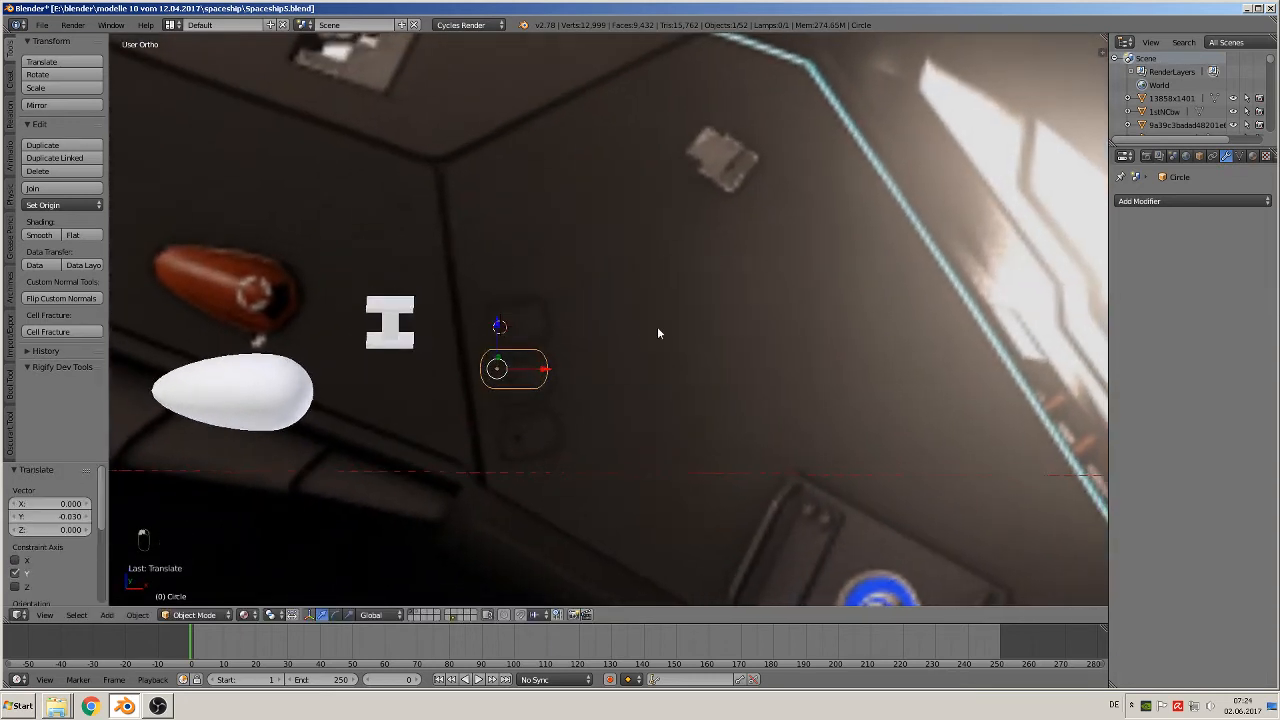
Rename the rounded outline object Circle as "cutting shape1"
key("KP_Decimal")
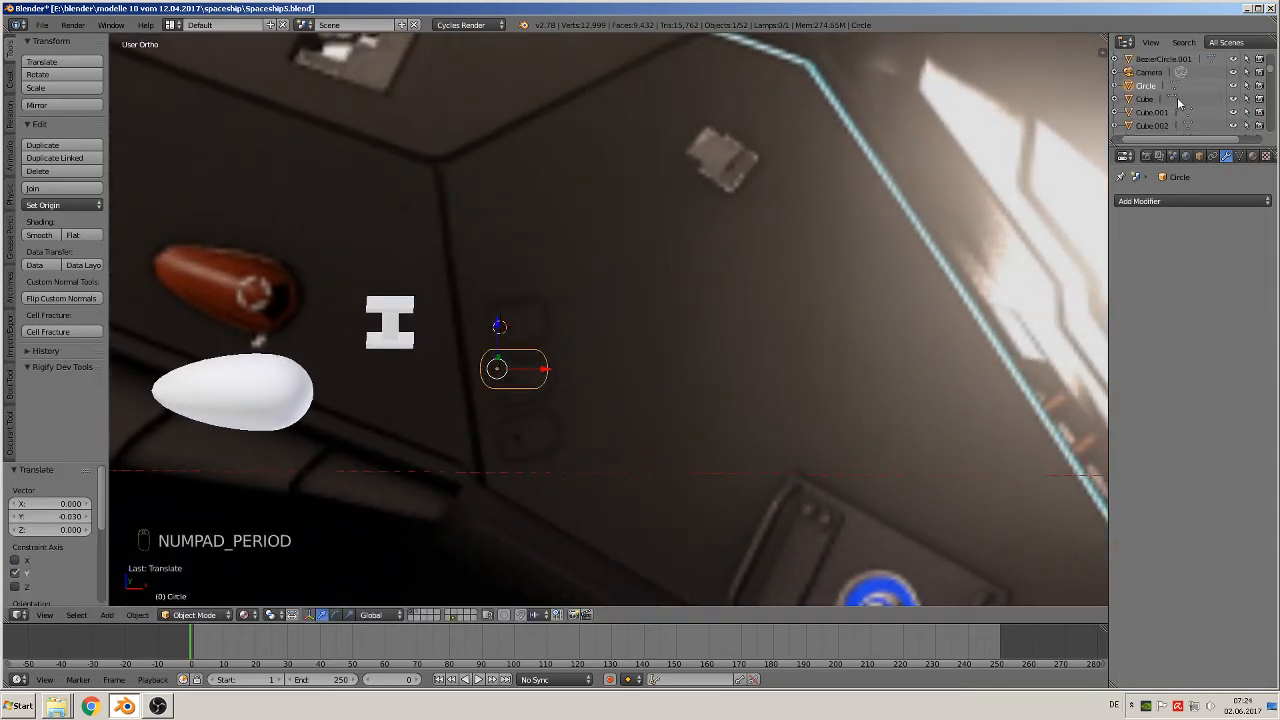
right_click(1148, 88)
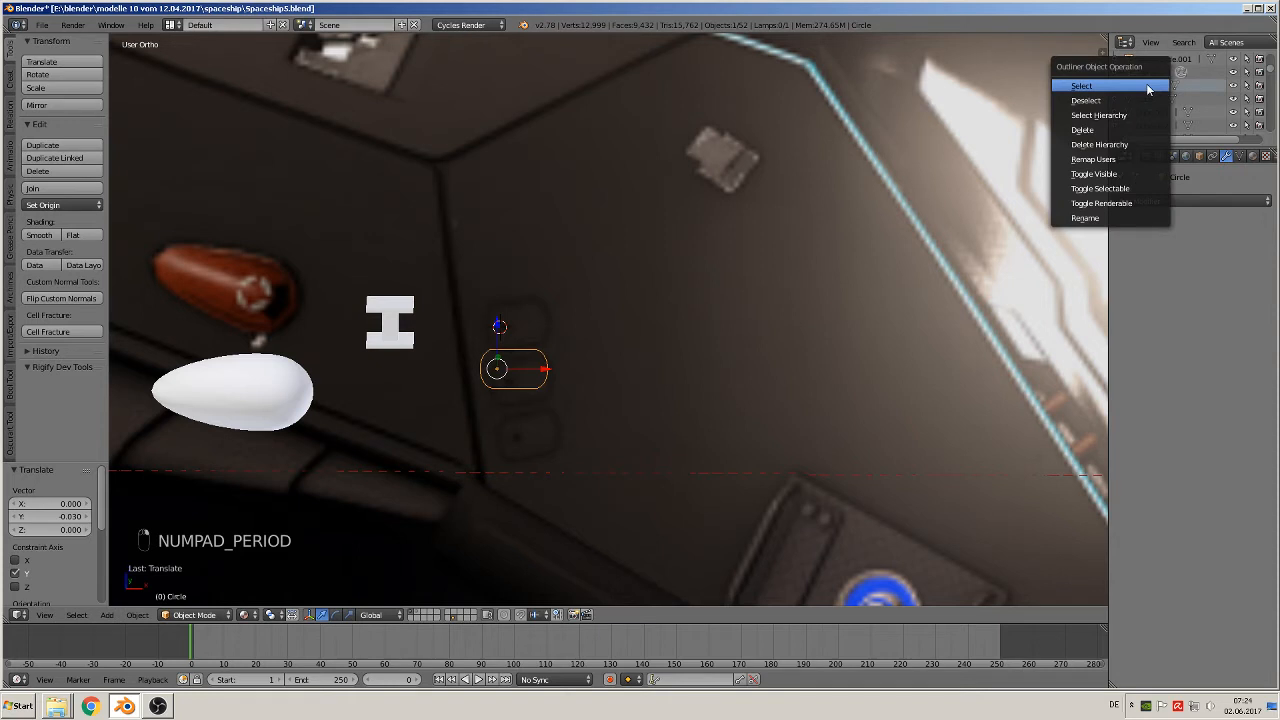
left_click(1108, 218)
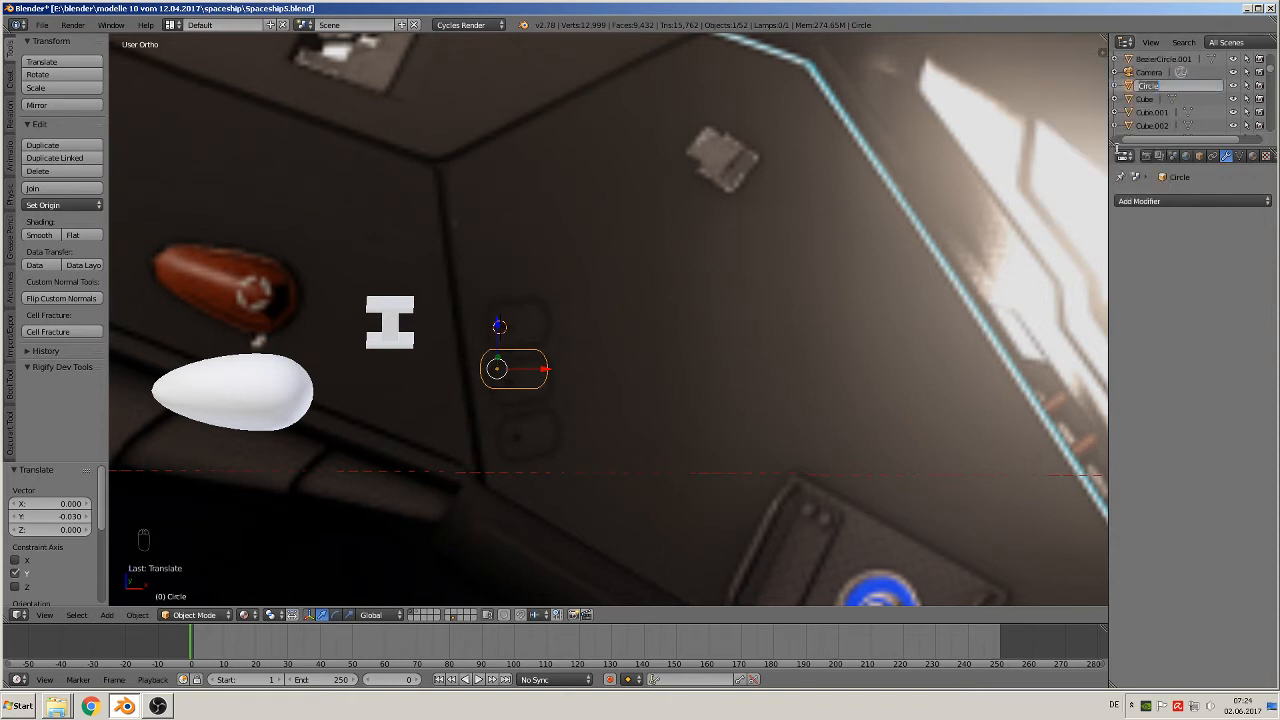
key("BackSpace")
key("Return")
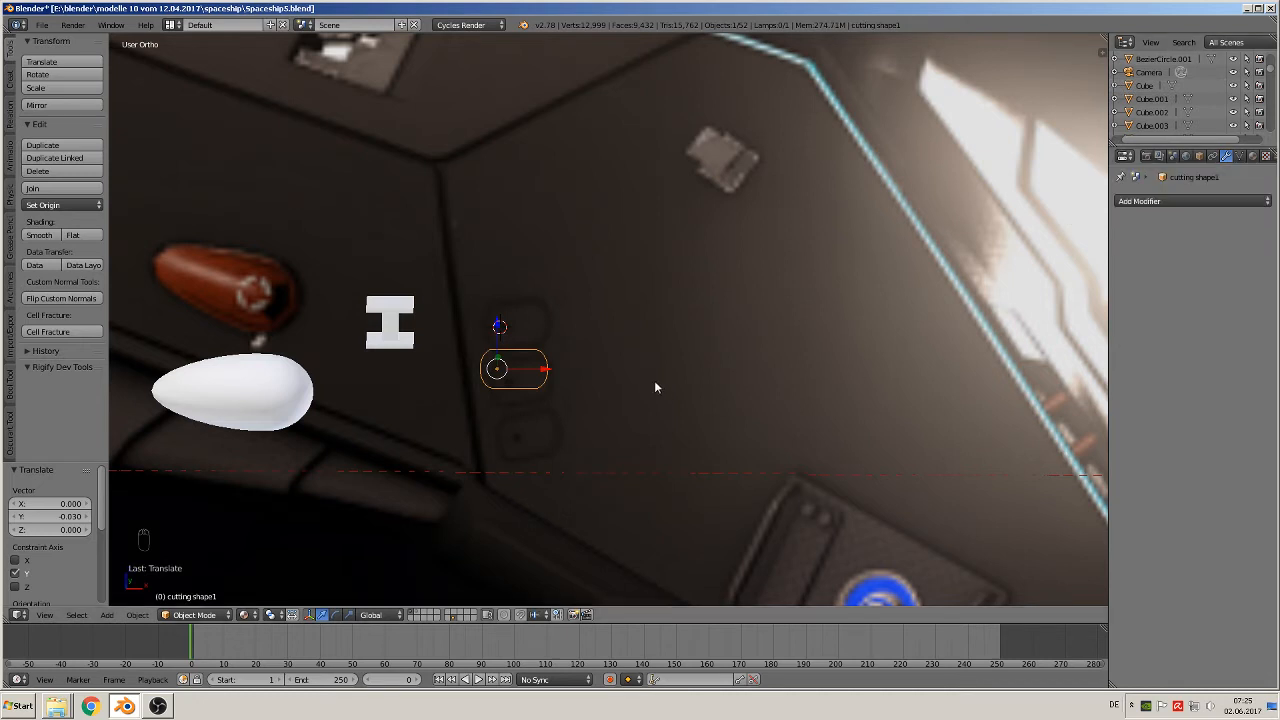
Deselect everything and add a cube mesh just below the orange-ringed end of the long strip in the reference
scroll(583, 316, "down", 3)
middle_click_drag(590, 335, 811, 444, "shift")
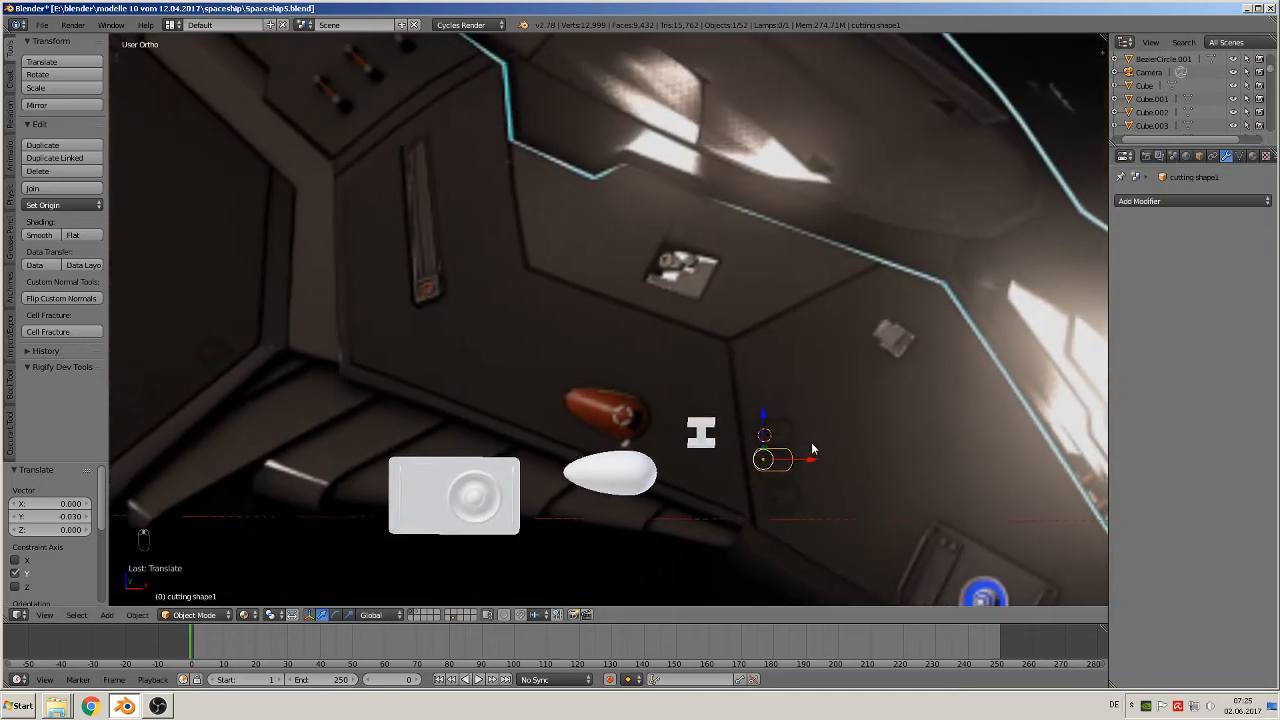
scroll(822, 449, "down", 1)
middle_click_drag(546, 357, 720, 336, "shift")
scroll(720, 338, "up", 1)
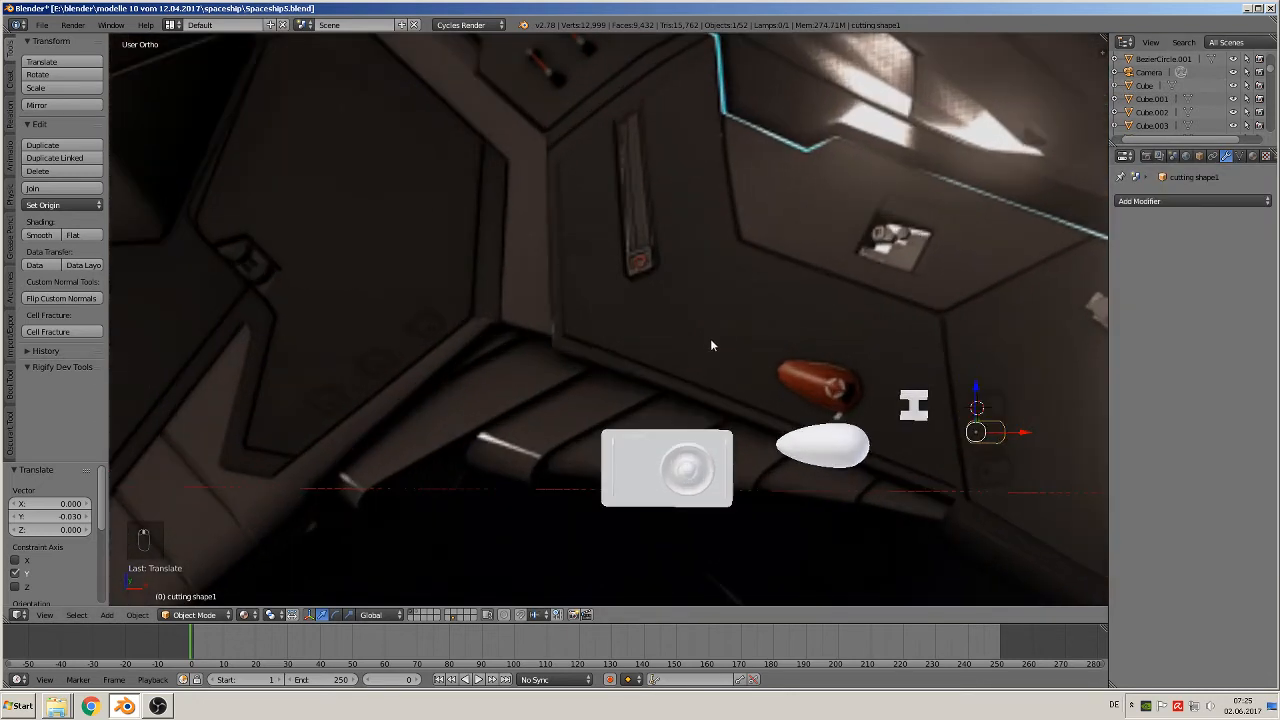
scroll(691, 347, "up", 3)
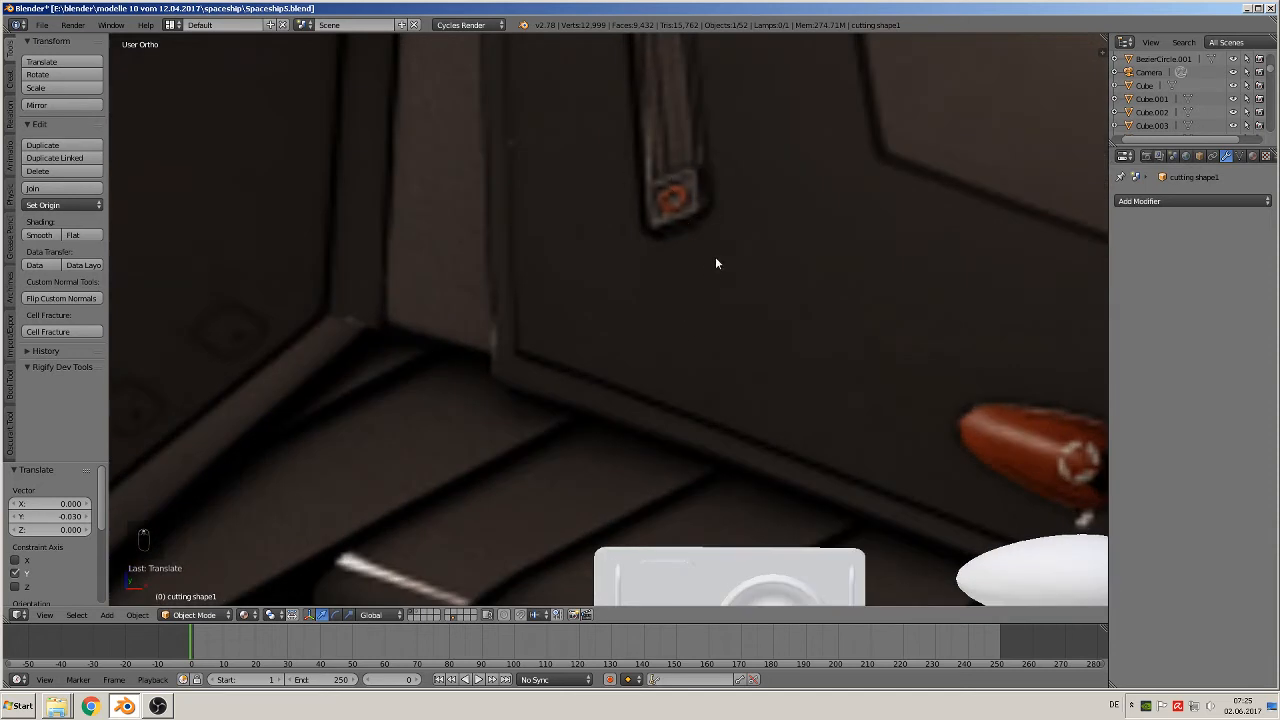
key("a")
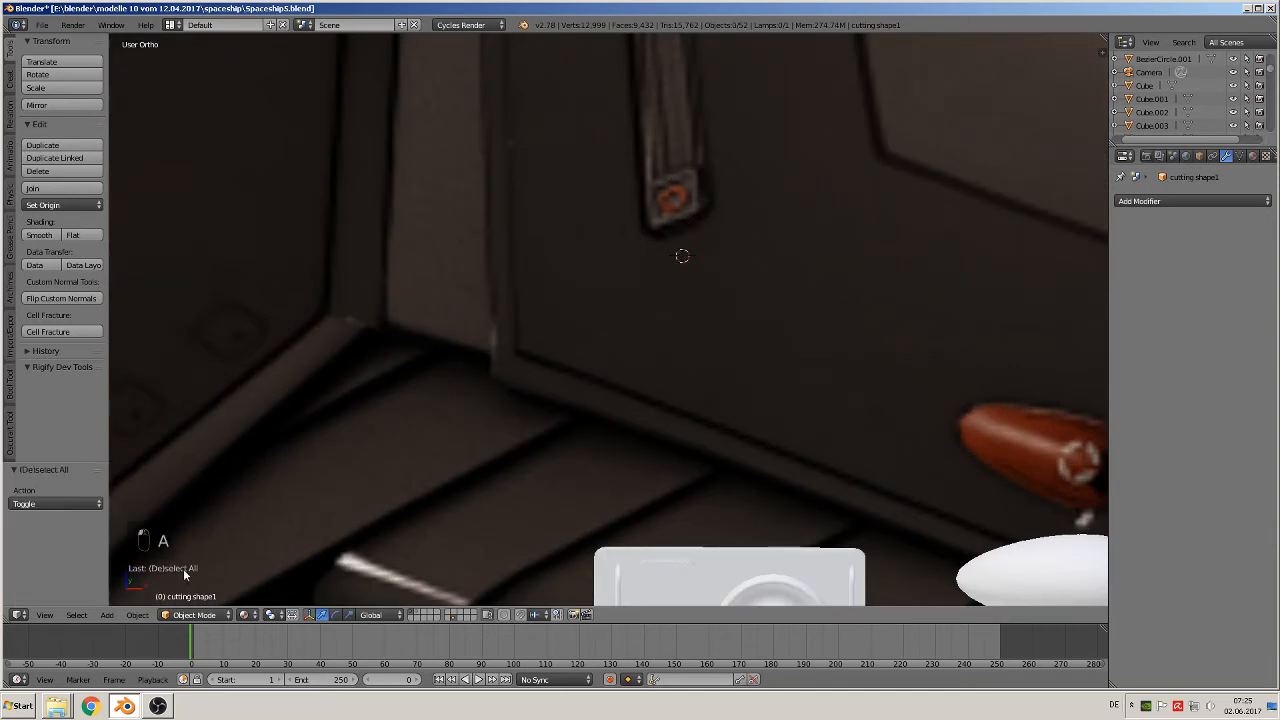
left_click(107, 614)
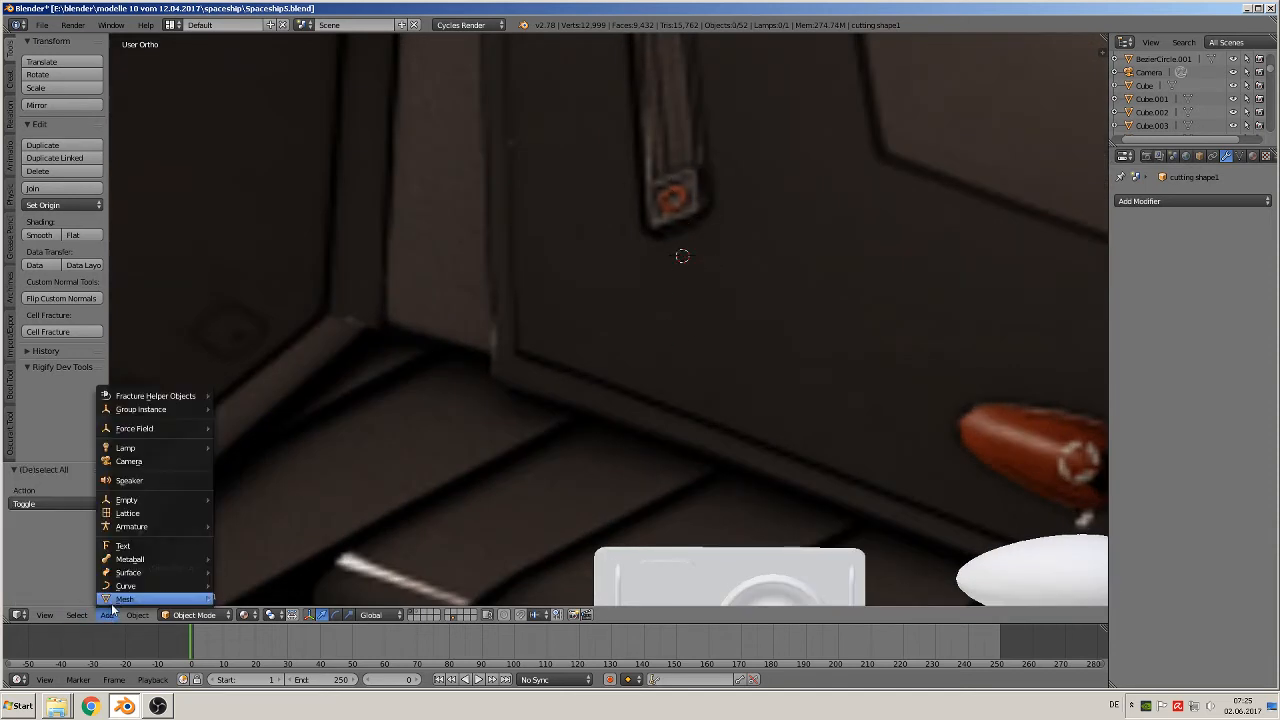
mouse_move(130, 597)
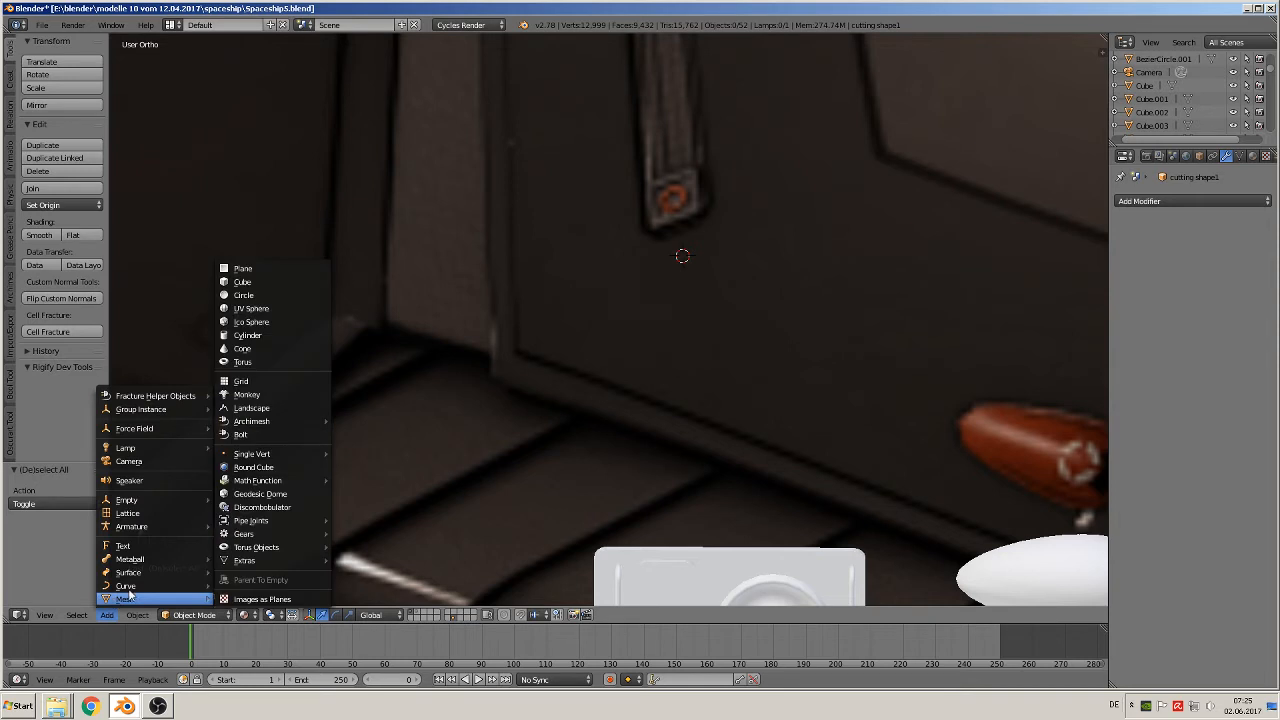
left_click(246, 283)
Scale the new cube down by about 0.061 and again by about 0.056 to a small block
key("s")
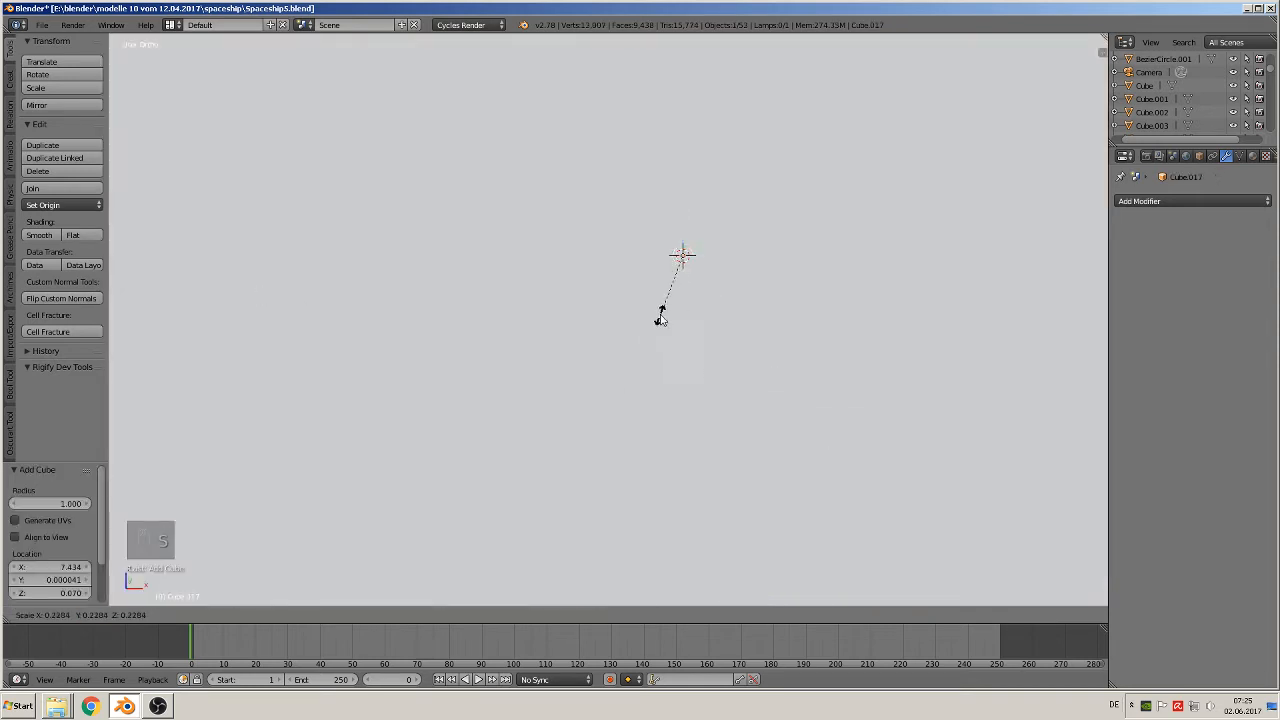
left_click(677, 280)
key("s")
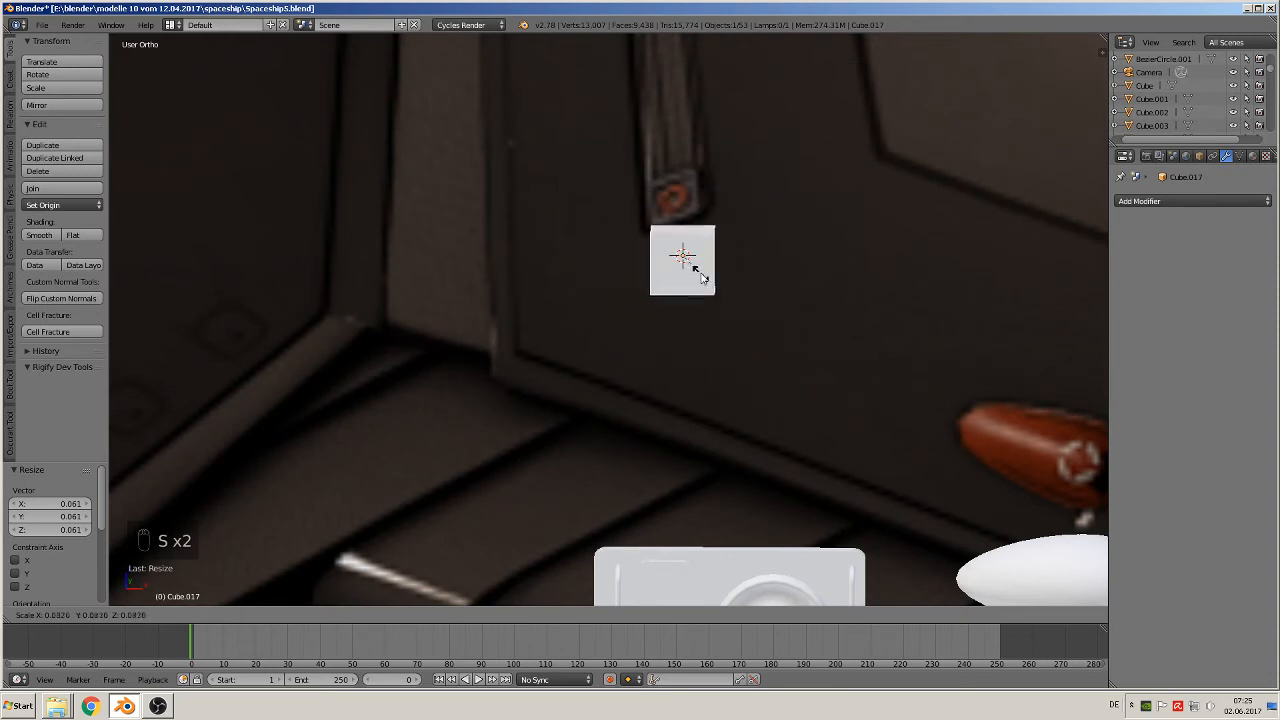
left_click(690, 264)
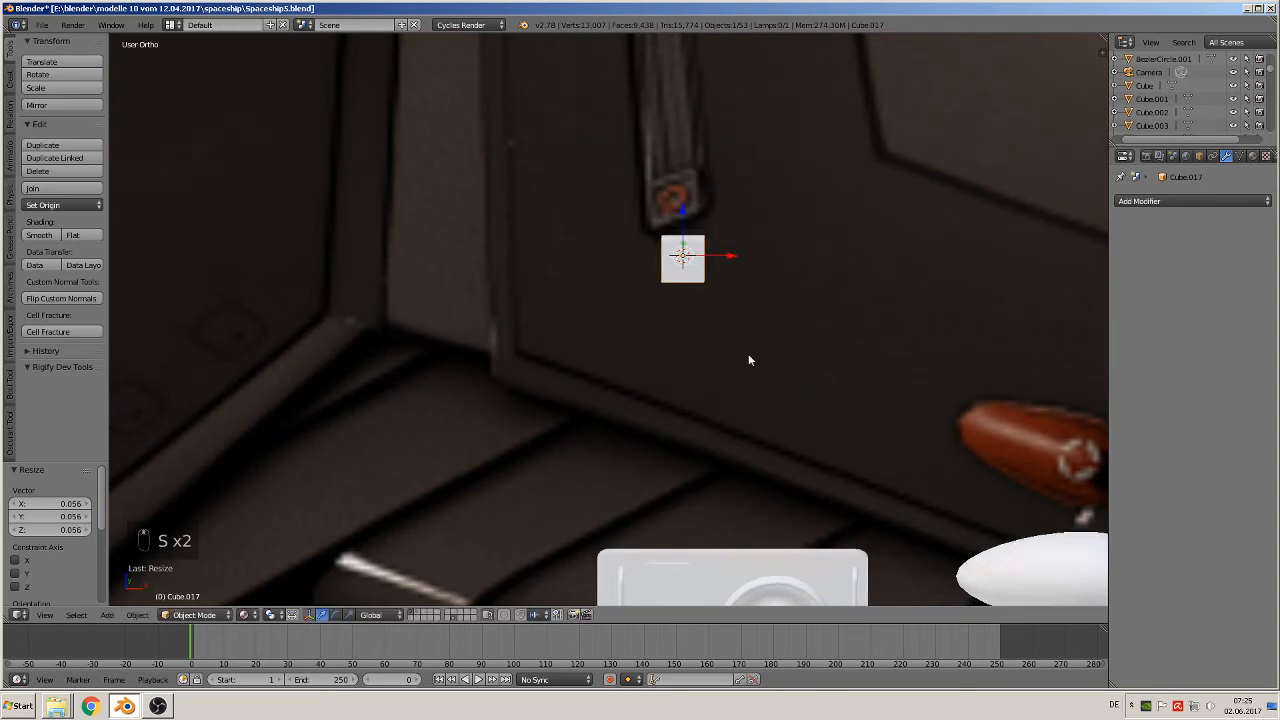
Move the small cube about -0.006 along Y and scale it by about 0.530 along Y
middle_click_drag(749, 360, 790, 395)
left_click_drag(664, 238, 684, 256)
scroll(743, 403, "up", 2)
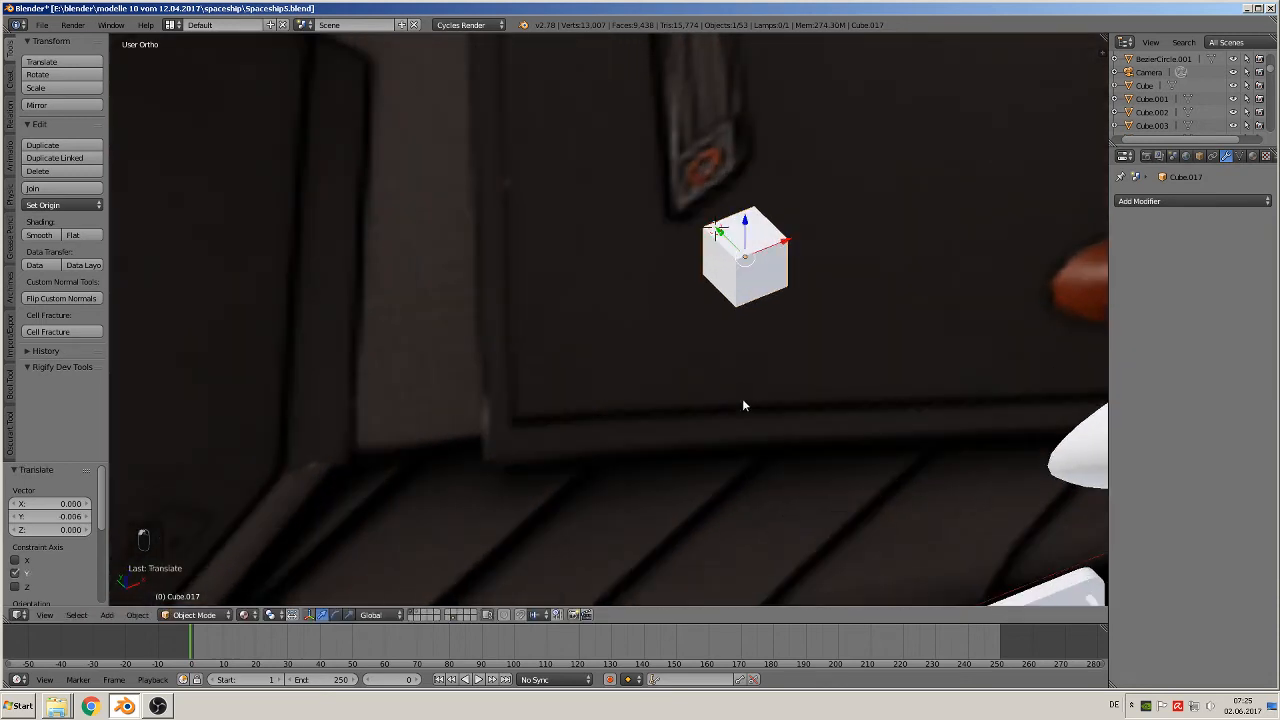
key("s")
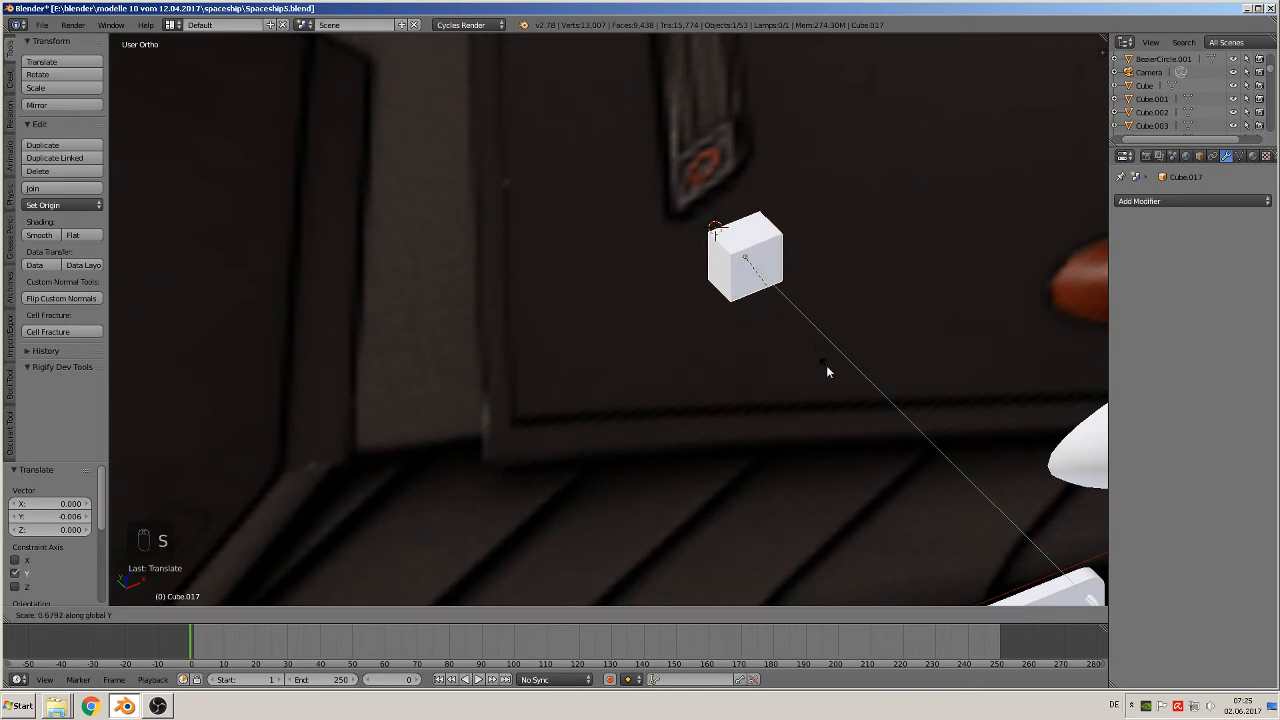
left_click(815, 340)
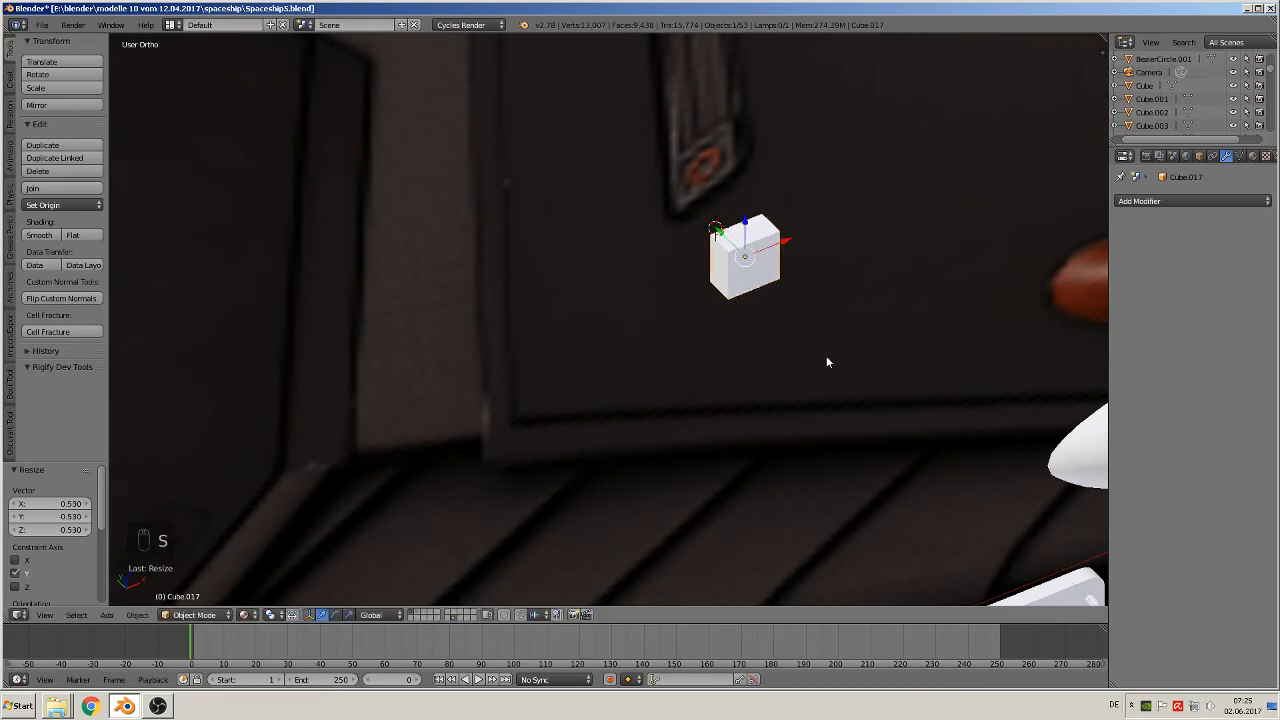
In Edit Mode, select only the block's front face, limit selection to visible geometry, and extrude and scale the face by about 0.781
scroll(830, 360, "up", 2)
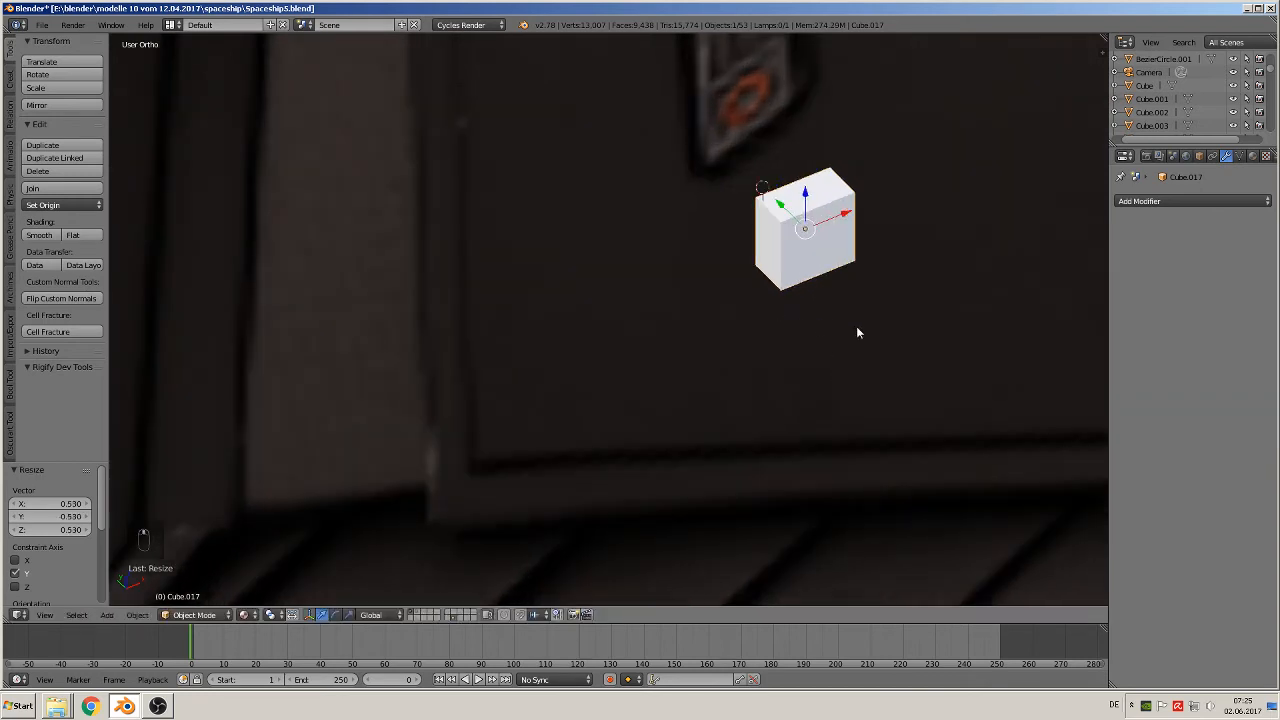
middle_click_drag(857, 332, 700, 448, "shift")
key("Tab")
scroll(670, 390, "up", 3)
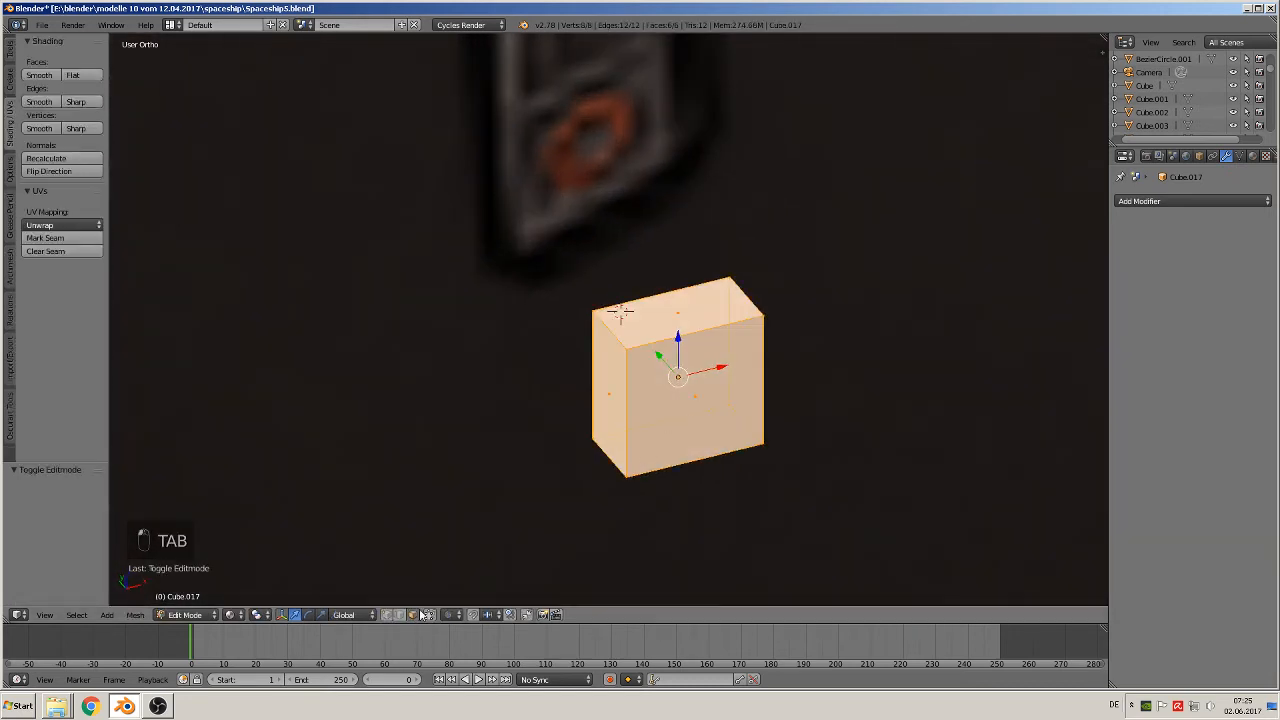
right_click(678, 398)
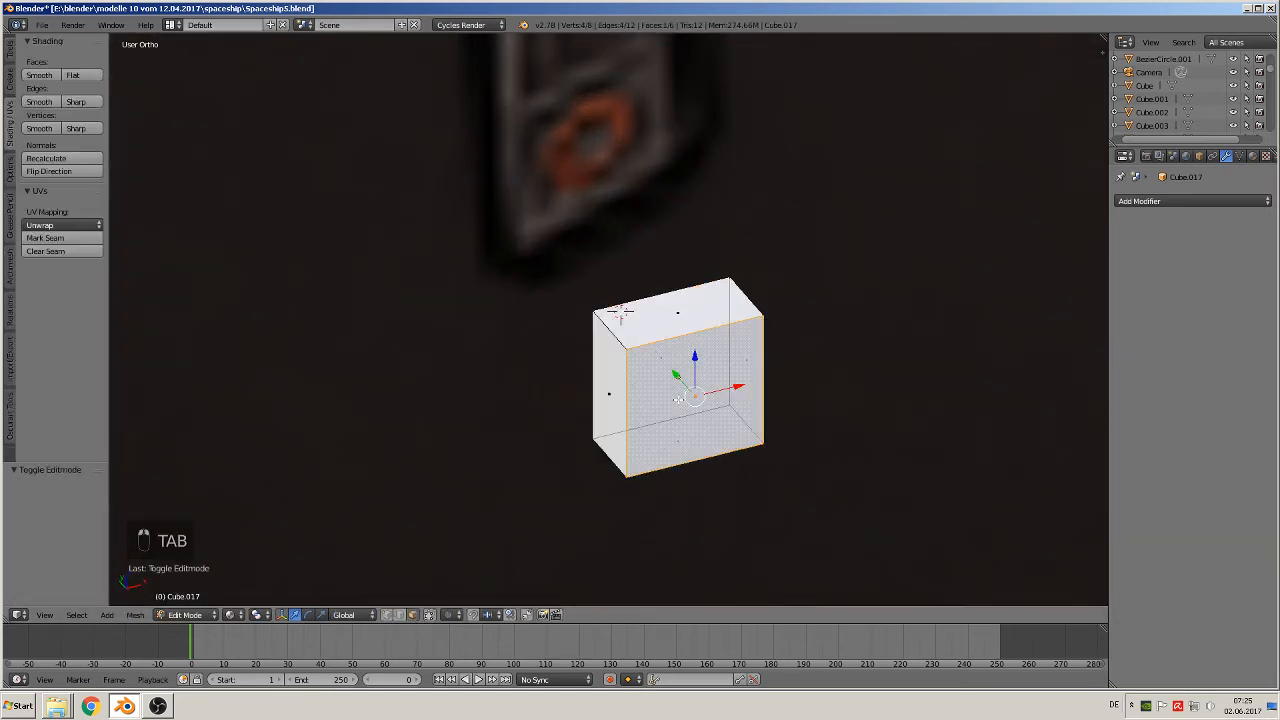
left_click(430, 614)
key("e")
key("s")
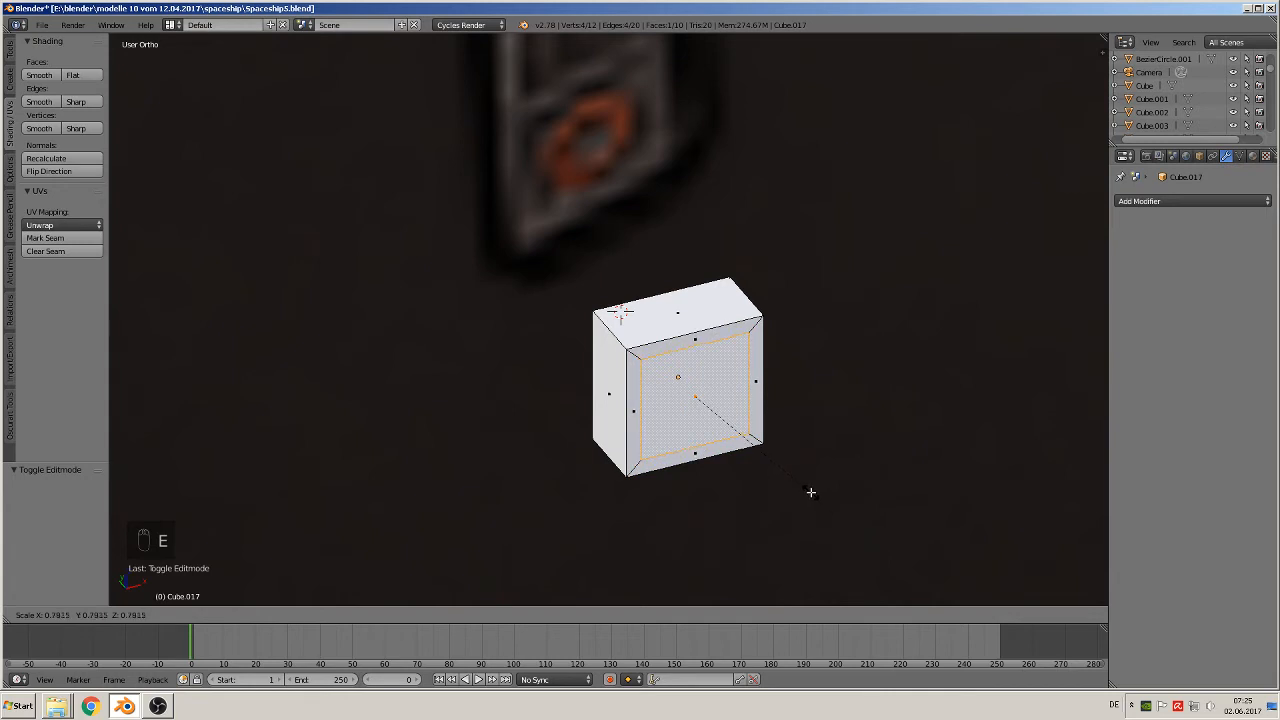
left_click(811, 492)
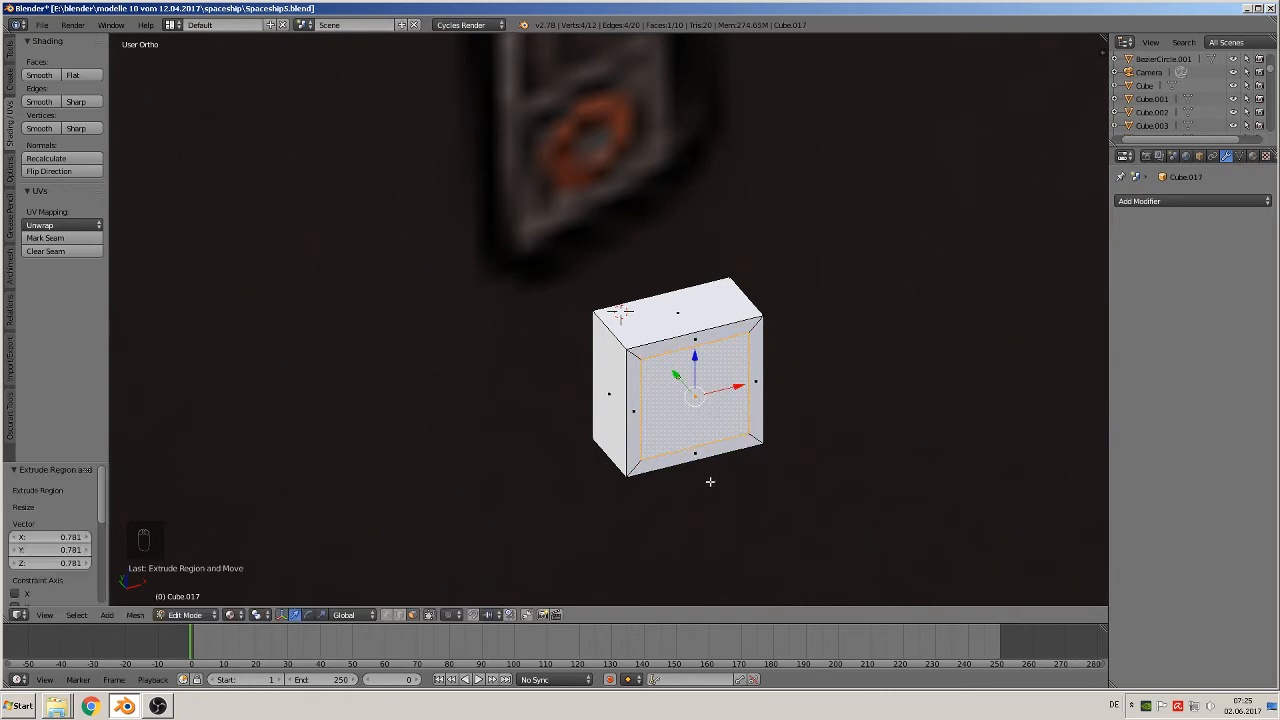
Extrude the inner front face about 0.0015 along Y into the block to form a square recess, and leave Edit Mode
key("e")
left_click_drag(677, 375, 664, 359)
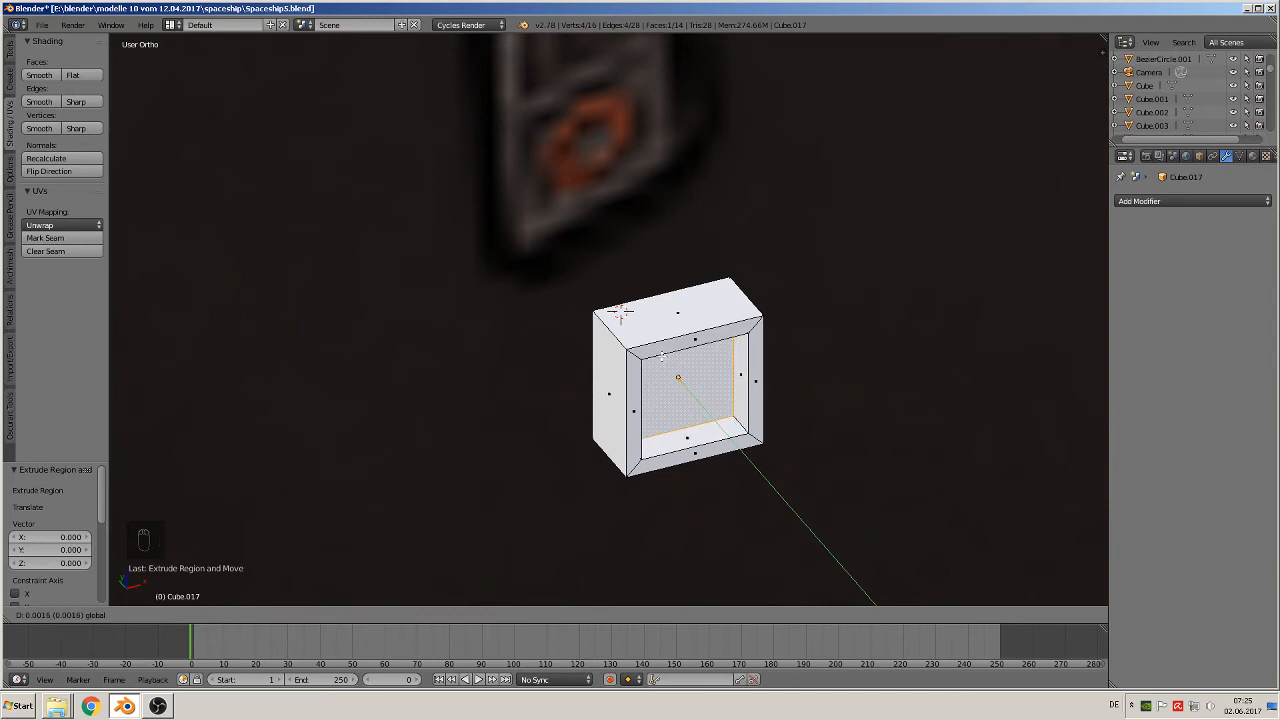
key("Tab")
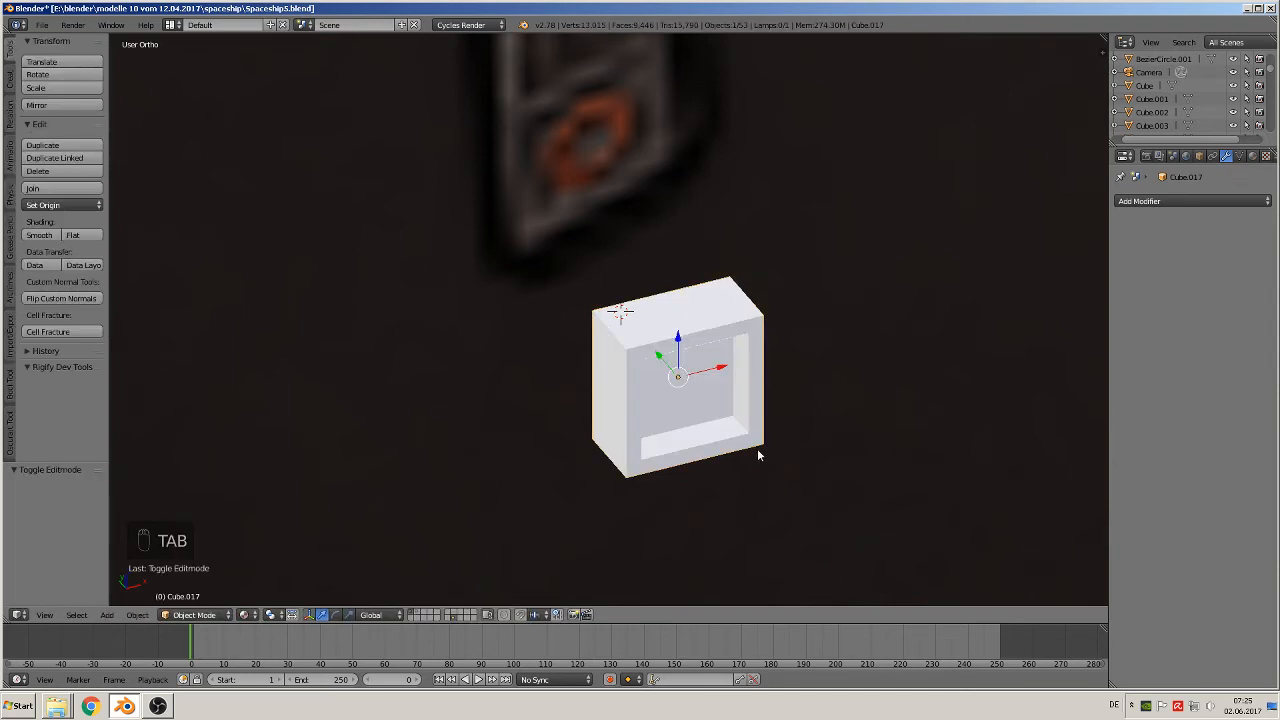
In front view with nothing selected, add a Bezier circle at the block's centre and rotate it 90° about X
middle_click_drag(757, 448, 754, 133)
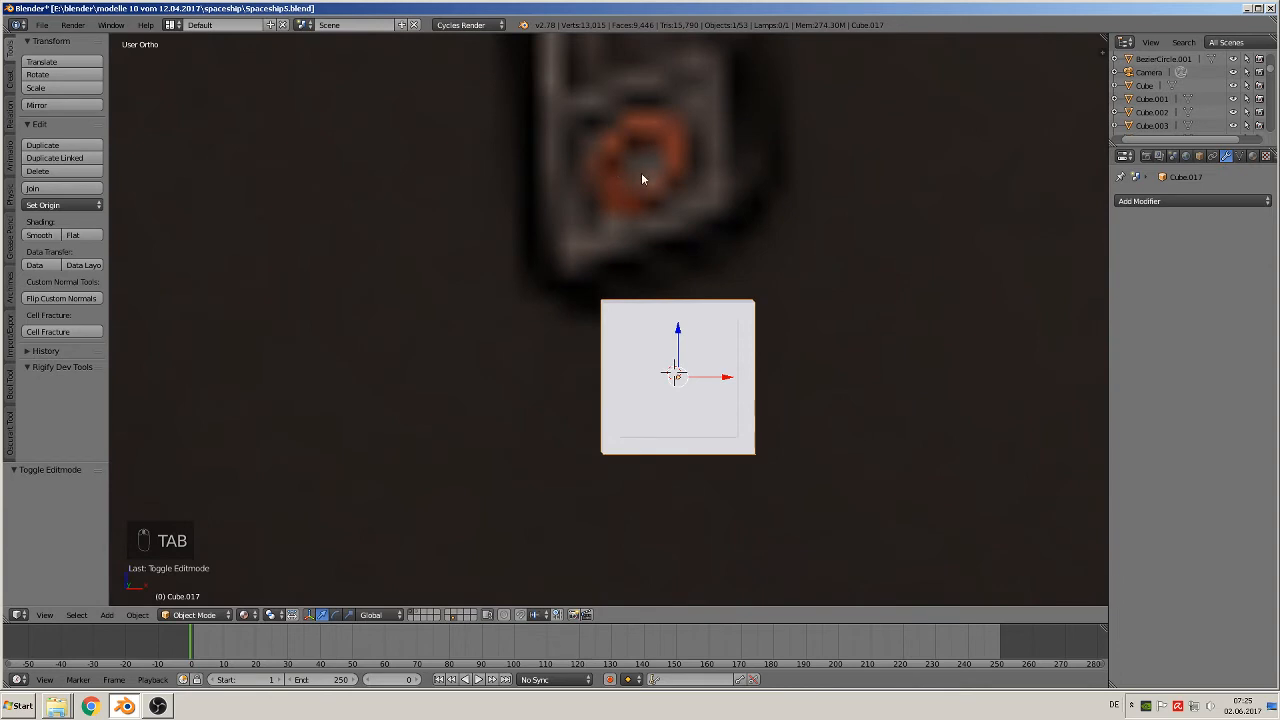
key("KP_1")
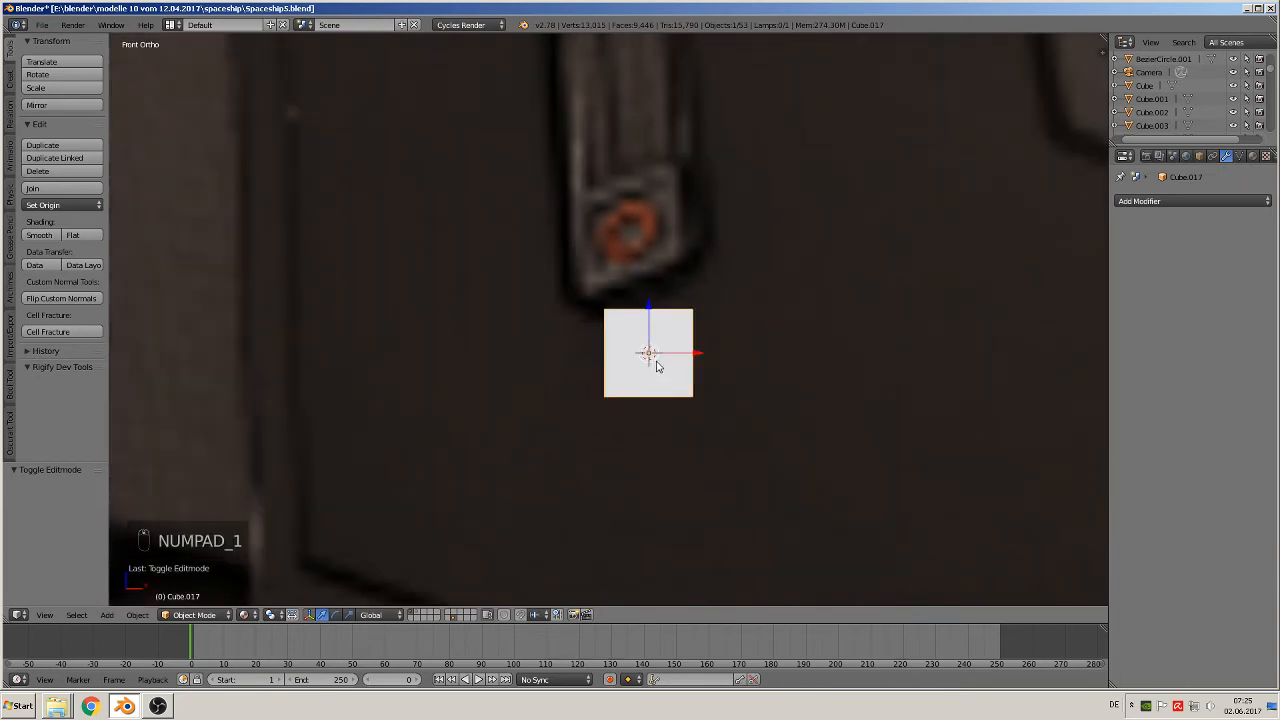
key("Tab")
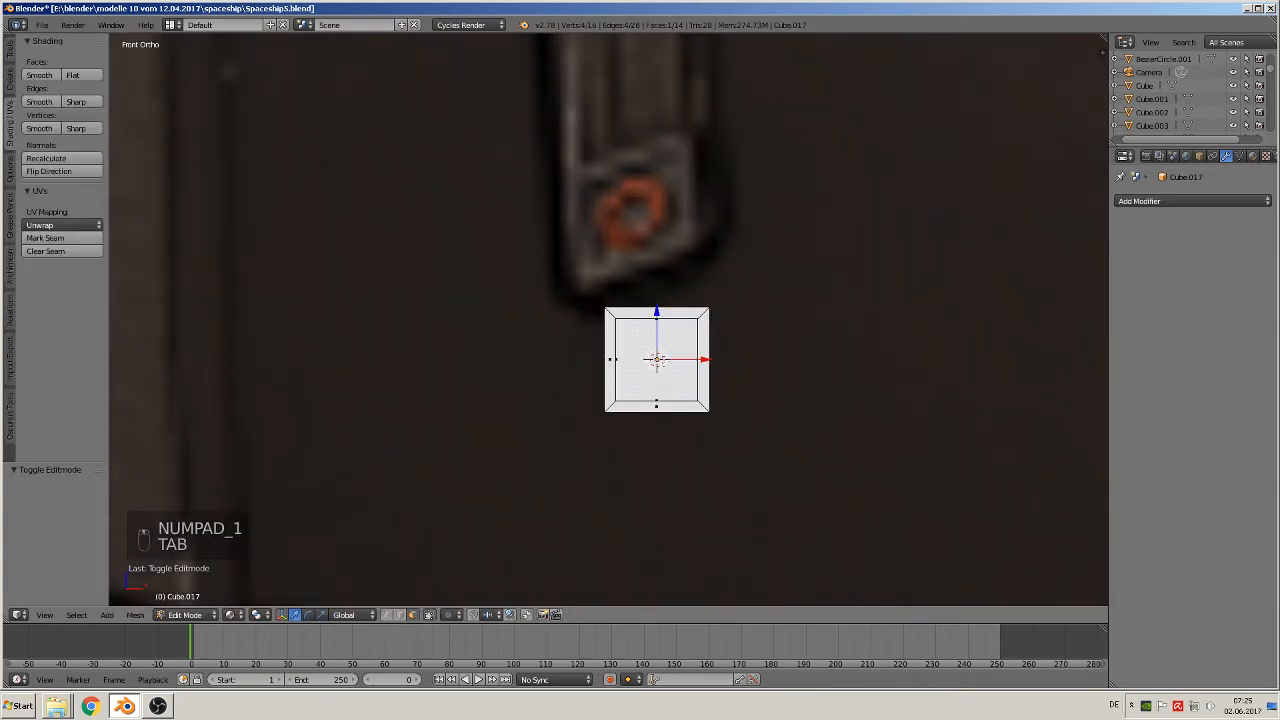
key("Tab")
key("a")
key("a")
key("a")
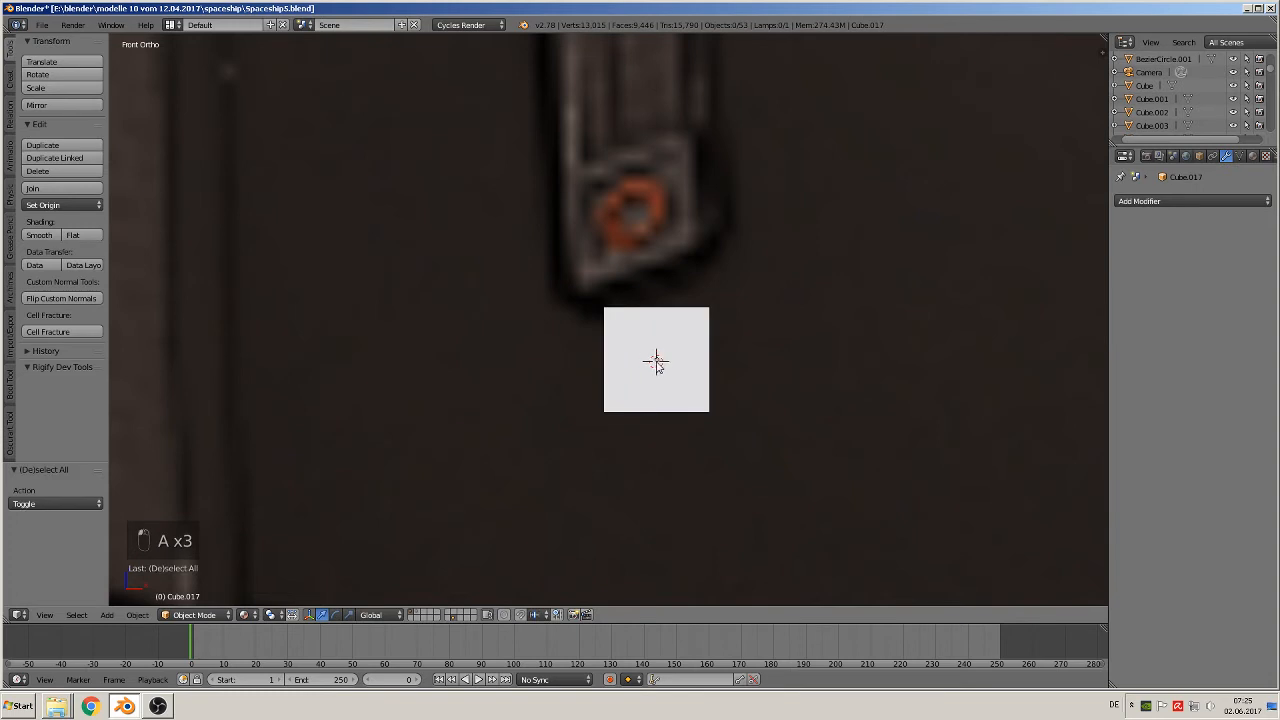
left_click(107, 614)
mouse_move(125, 586)
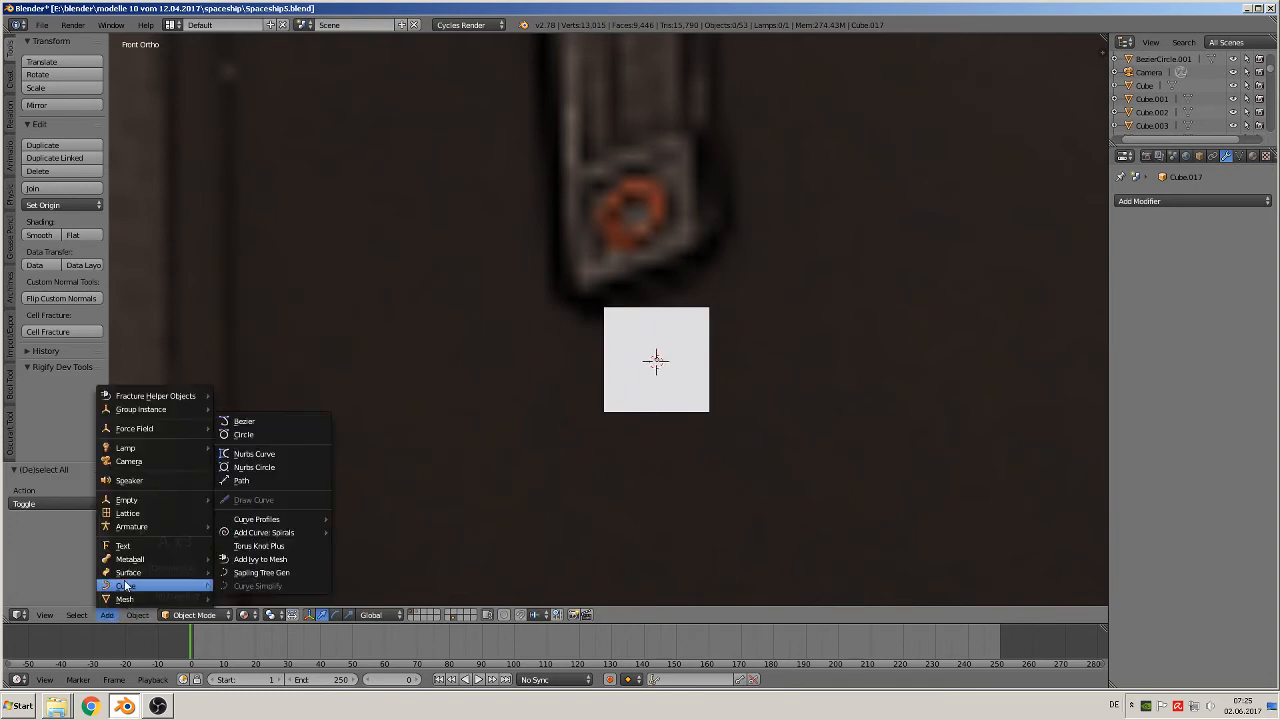
left_click(250, 437)
type("r")
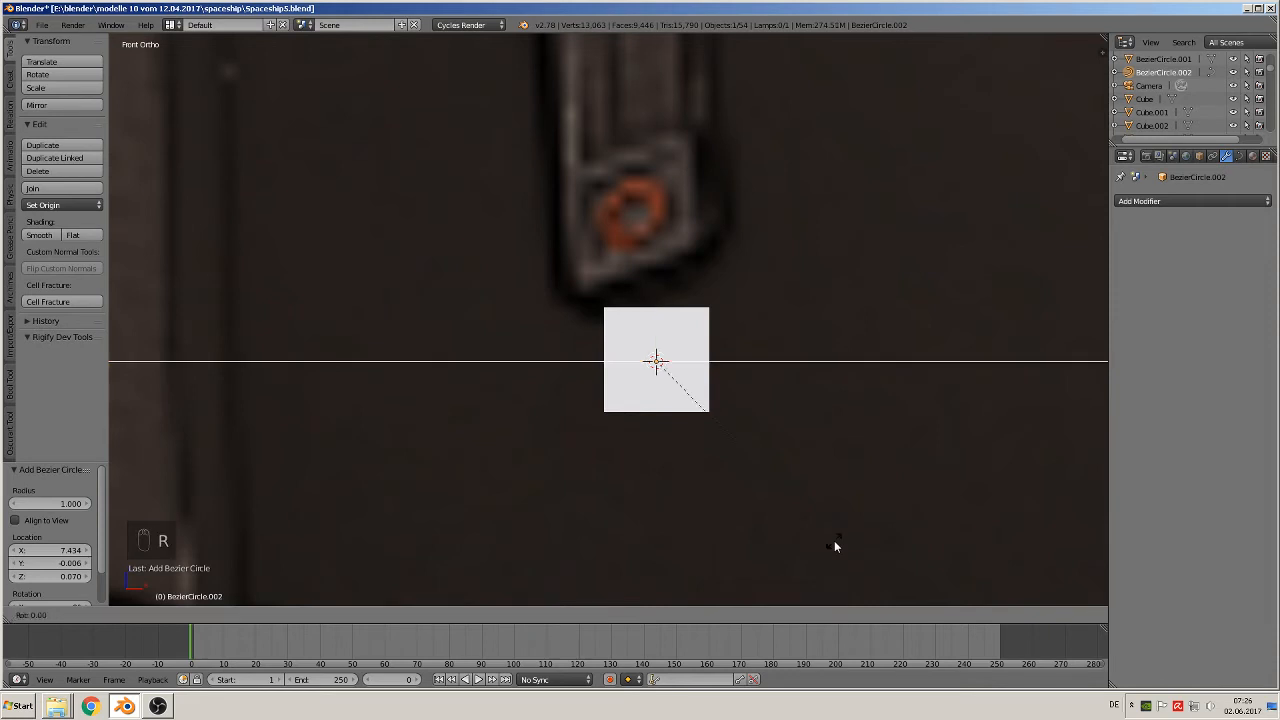
type("x90")
key("Return")
Scale the Bezier circle down by about 0.021 and again by about 0.102 to fit inside the square recess
key("s")
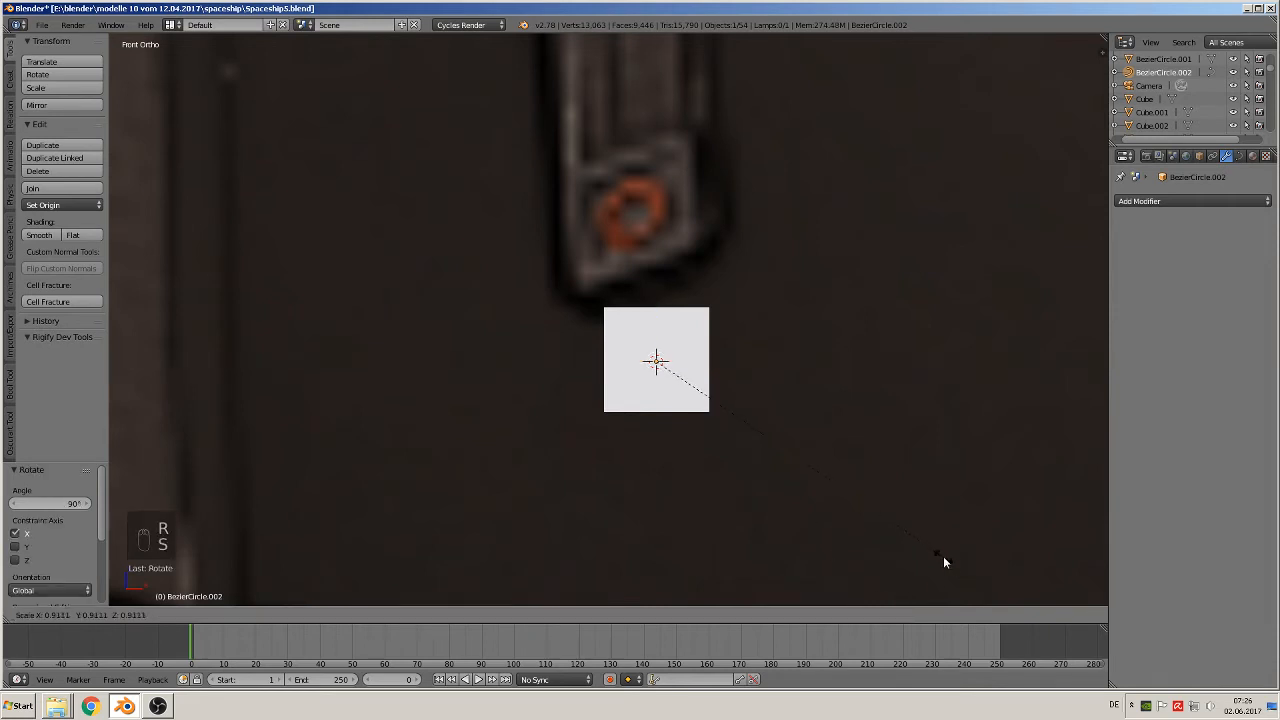
left_click(662, 362)
key("s")
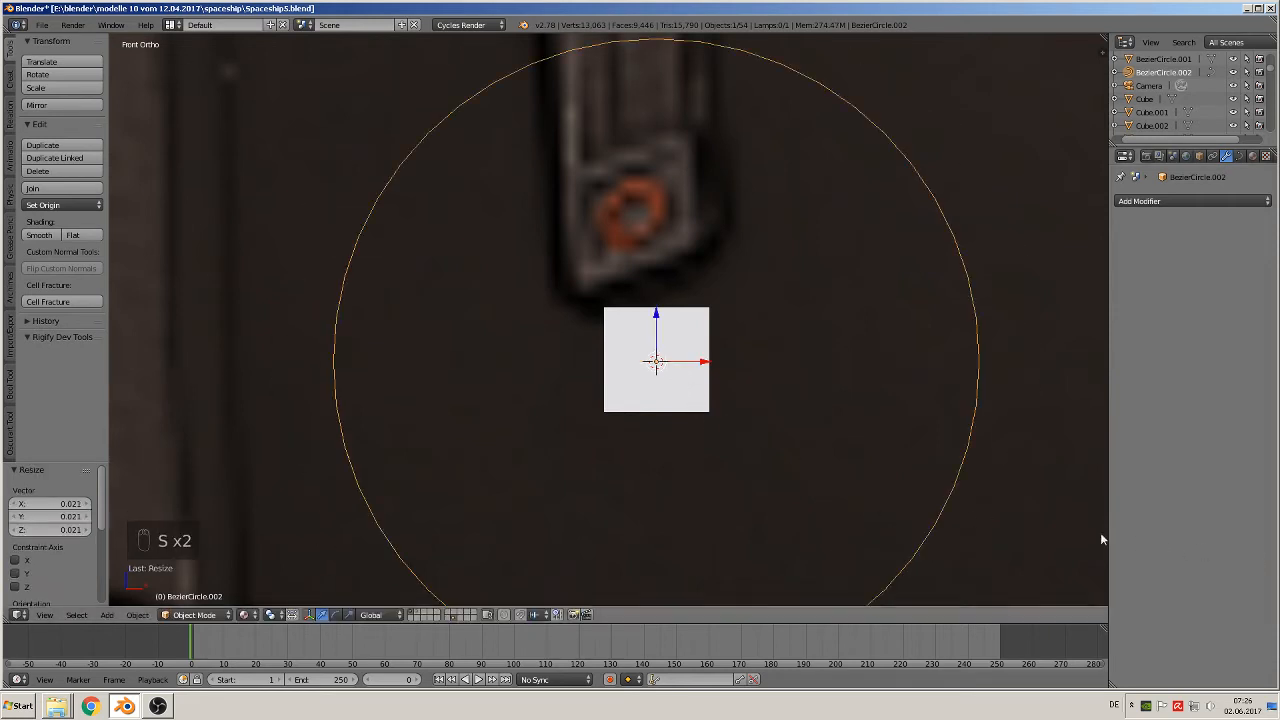
key("s")
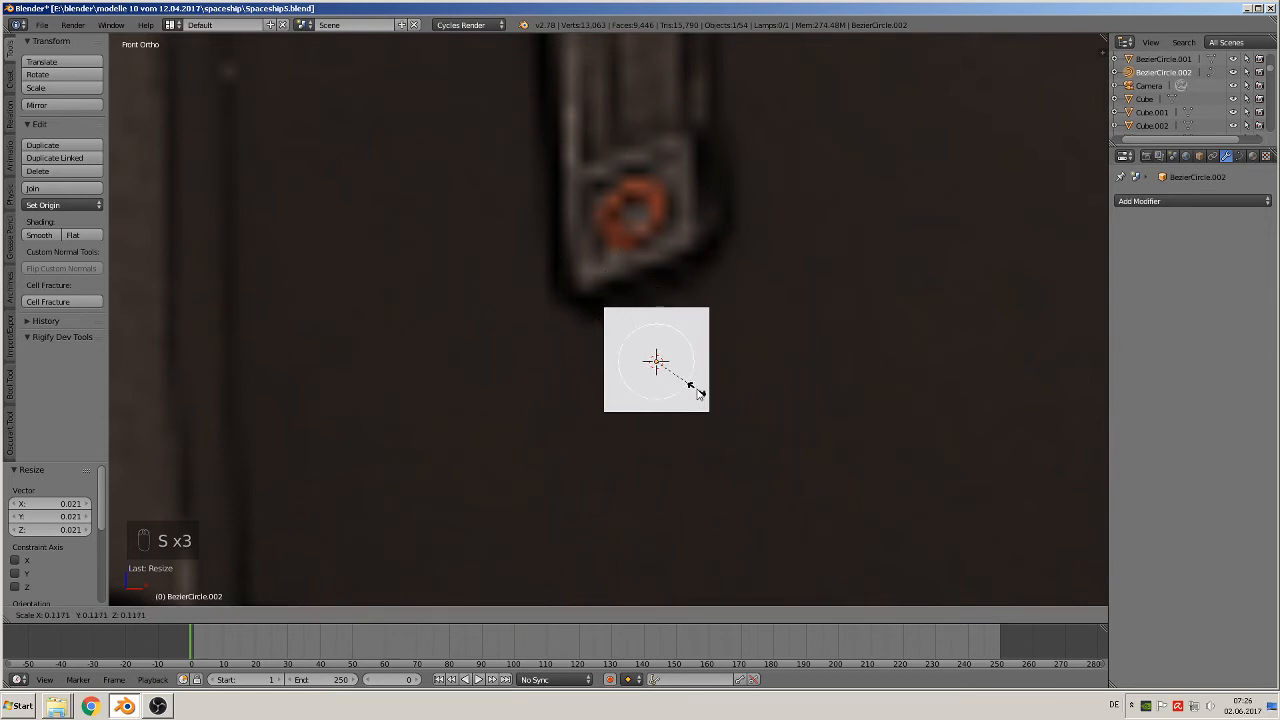
left_click(697, 390)
Move the Bezier circle about -0.0007 along Y, in front of the recess floor
middle_click_drag(732, 467, 757, 493)
scroll(740, 480, "up", 3)
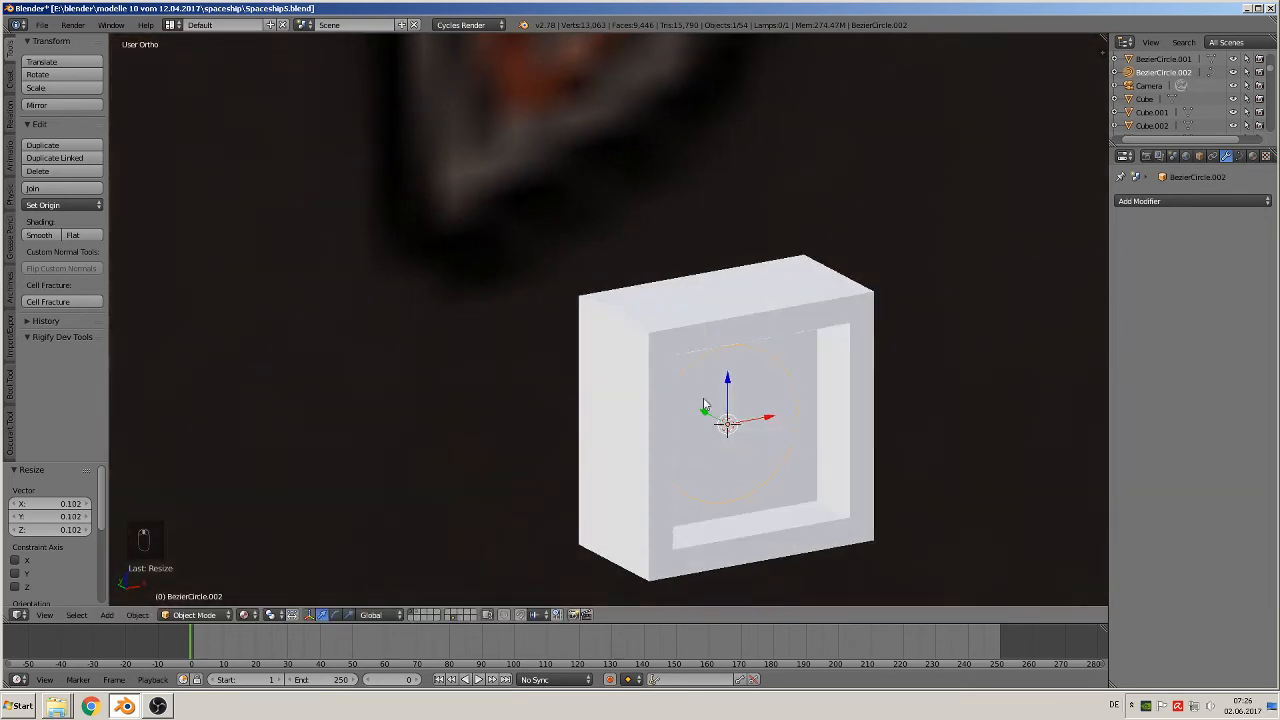
key("g")
key("y")
left_click(722, 428)
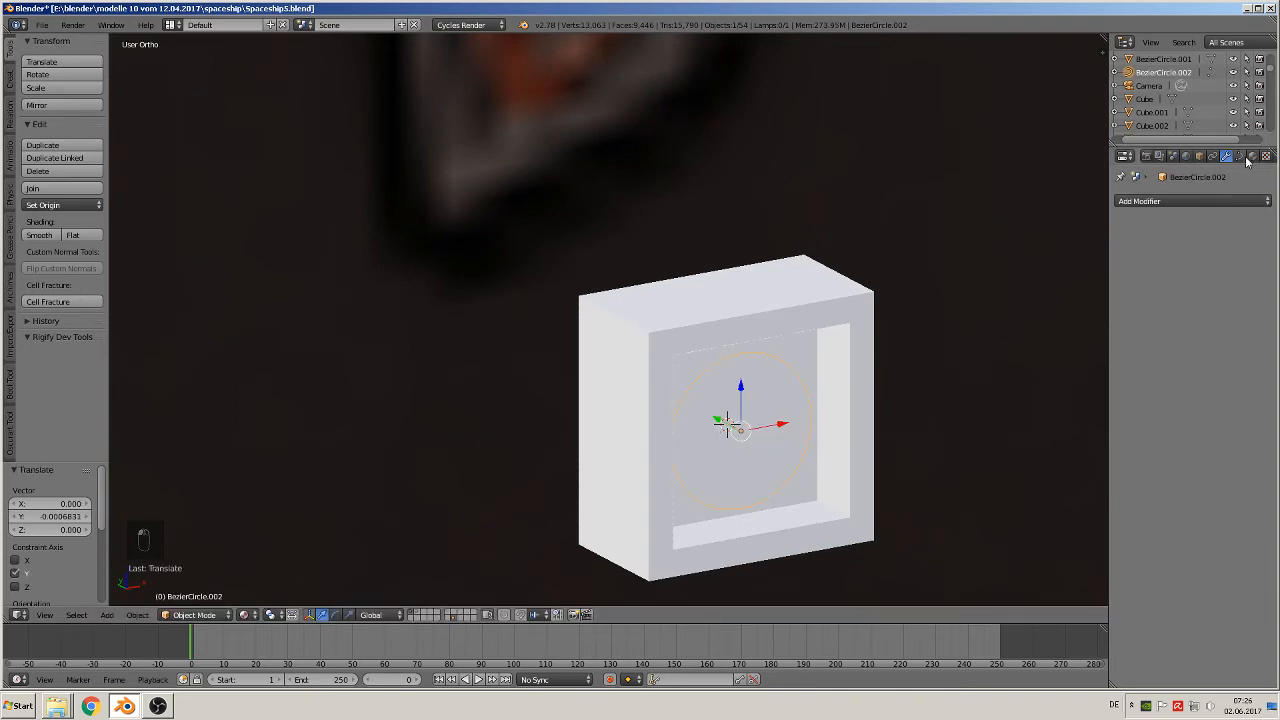
Set the Bezier circle's fill to Full and its bevel depth to about 0.223 to make a thick ring
left_click(1240, 156)
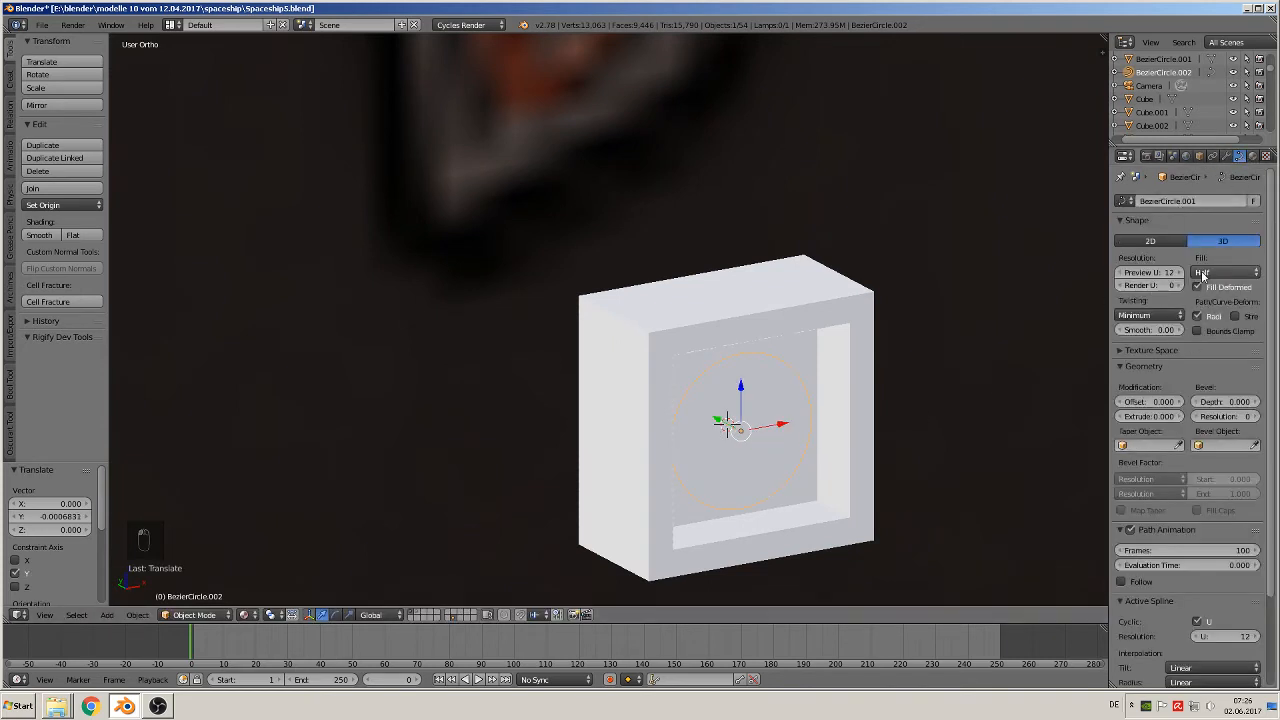
left_click(1212, 272)
left_click(1215, 258)
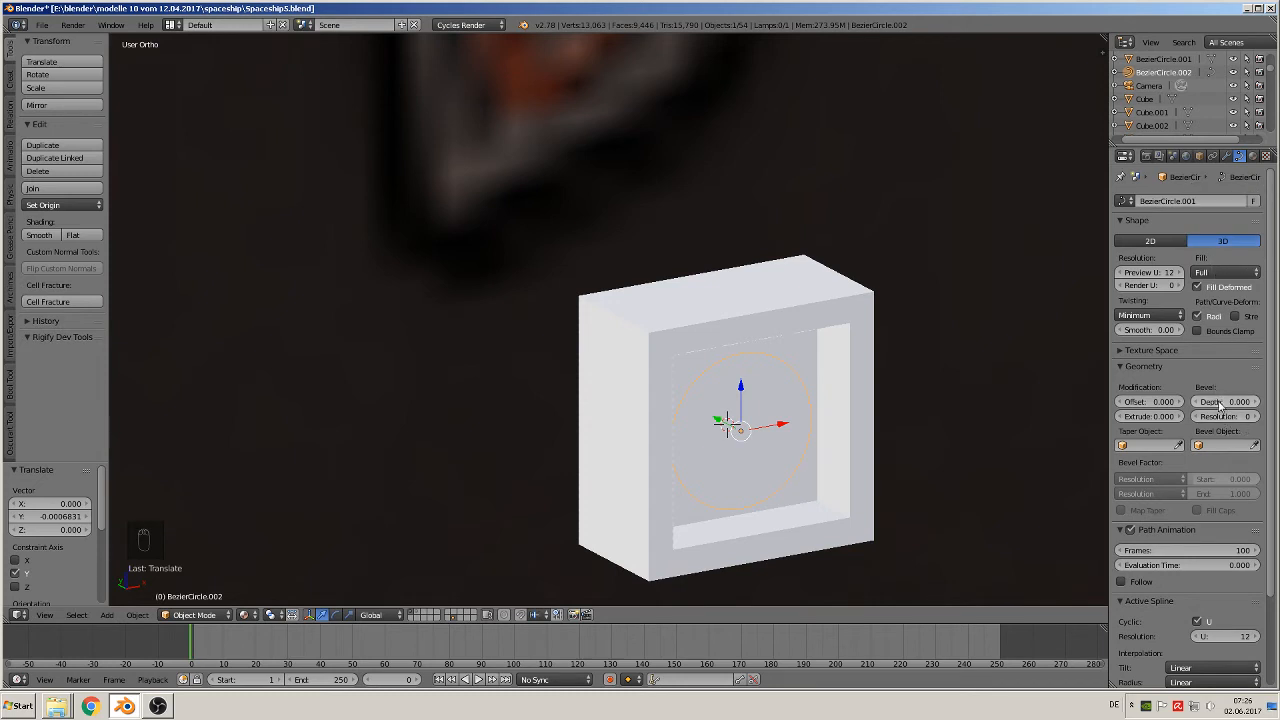
left_click_drag(1220, 401, 1250, 401)
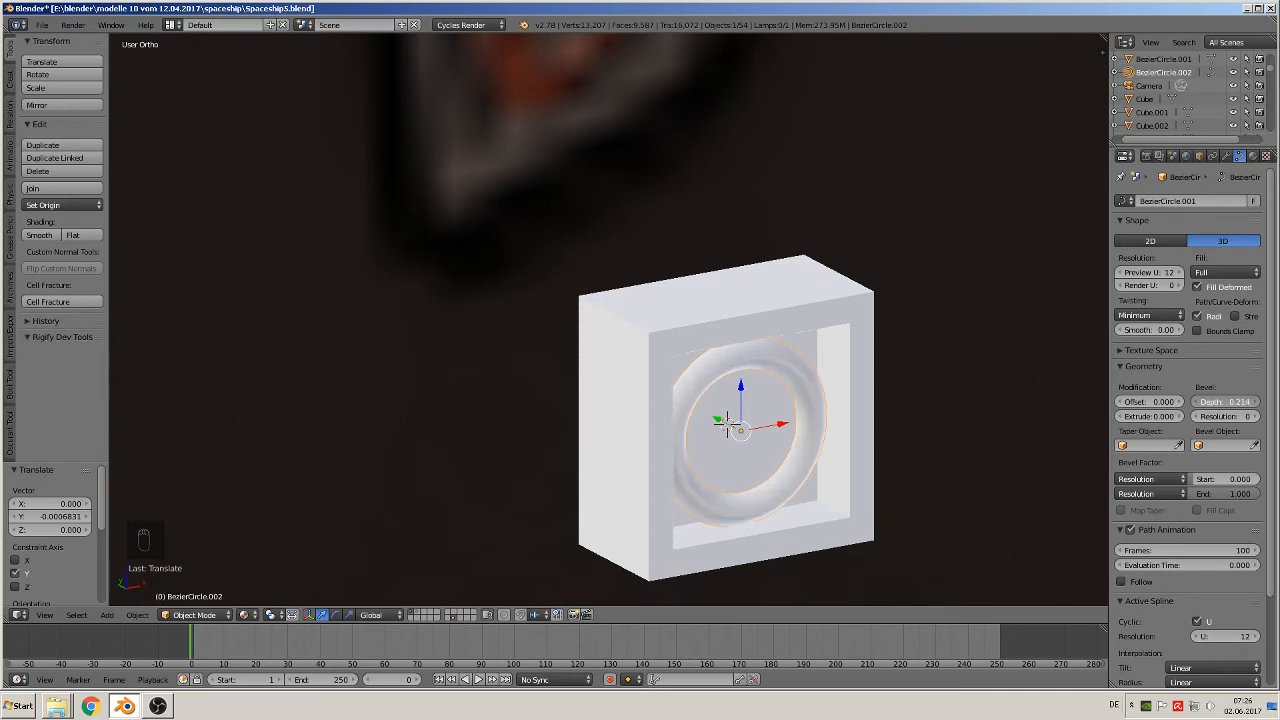
scroll(598, 154, "down", 3)
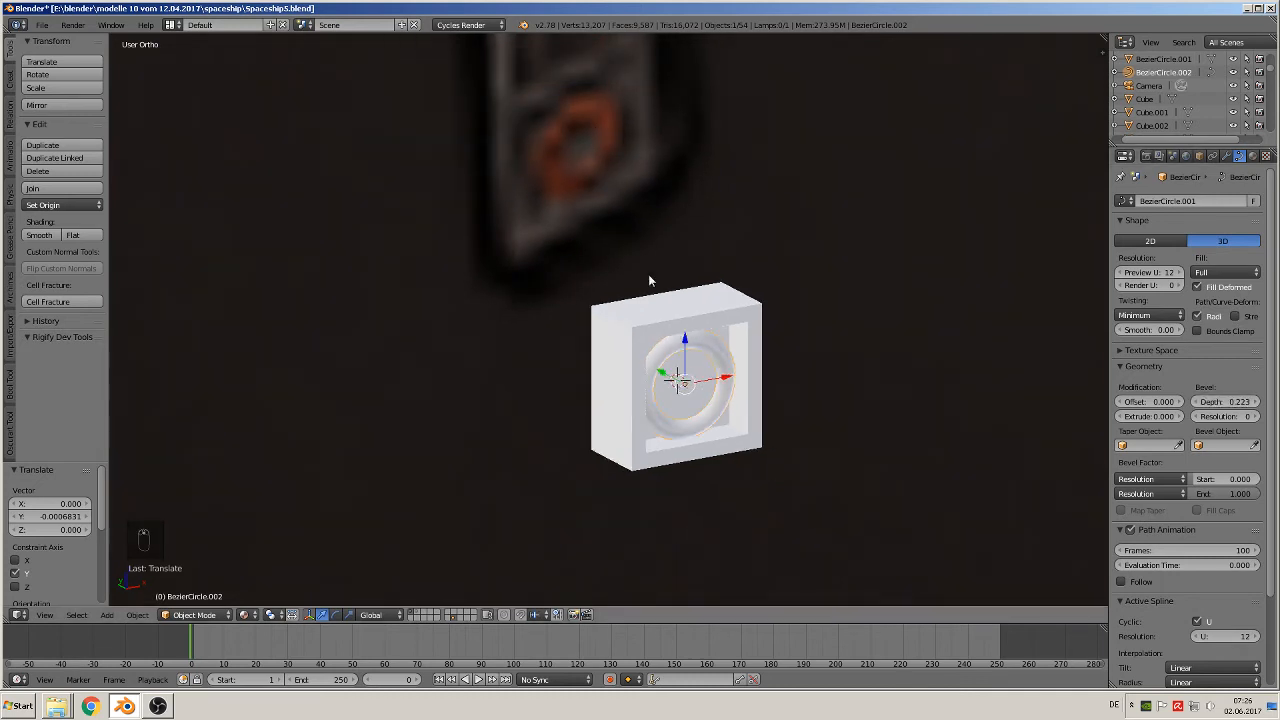
scroll(649, 277, "up", 3)
middle_click_drag(709, 431, 657, 409)
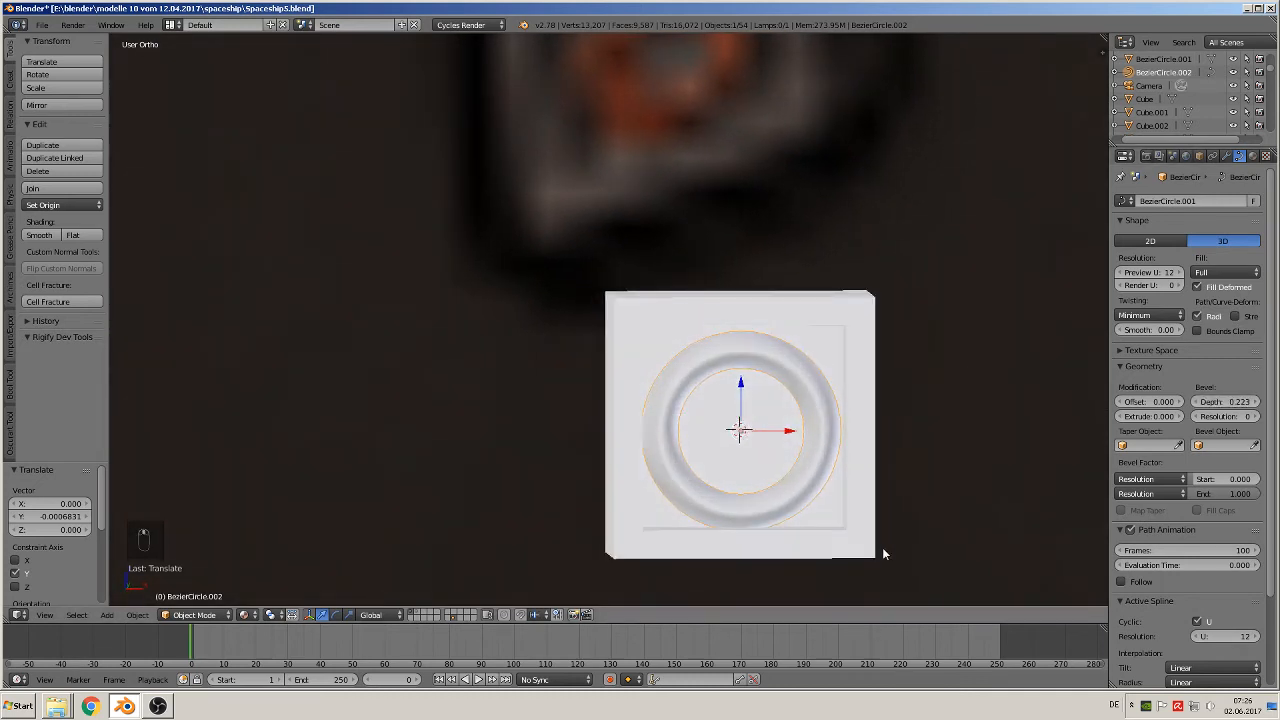
Scale the Bezier circle ring down by about 0.954 and set its bevel resolution to 1
key("s")
left_click(866, 518)
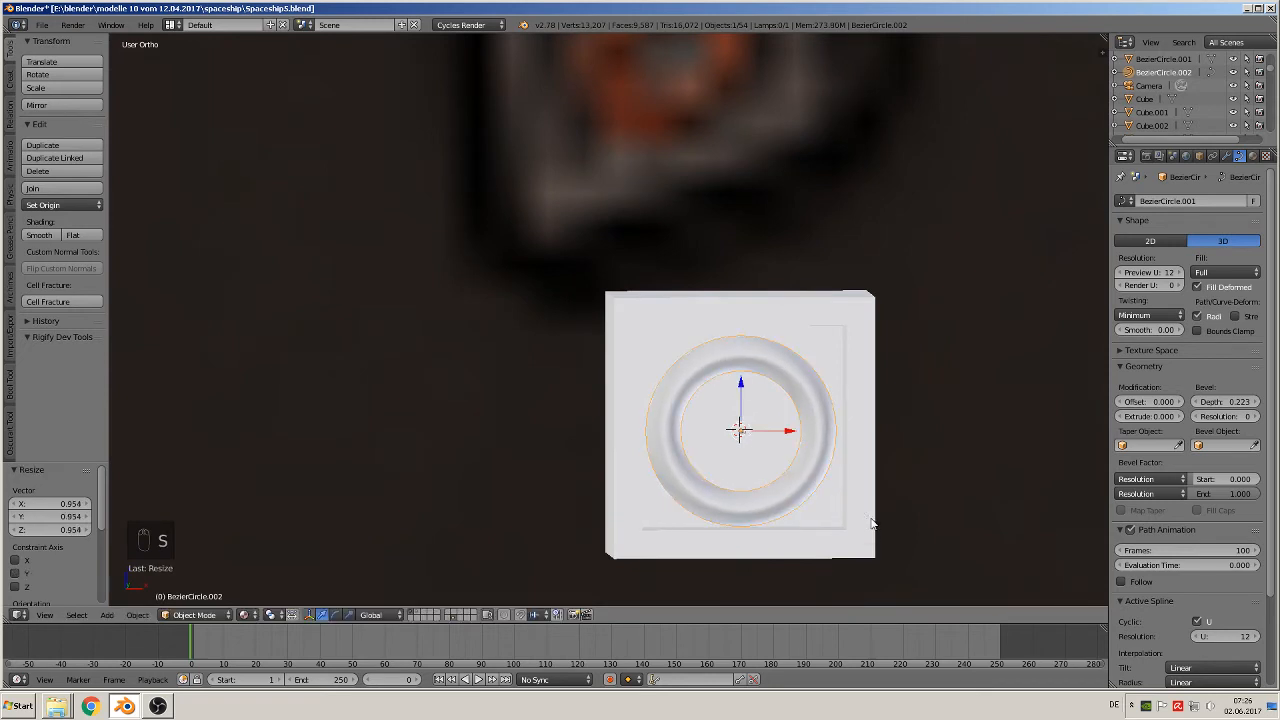
middle_click_drag(877, 529, 896, 540)
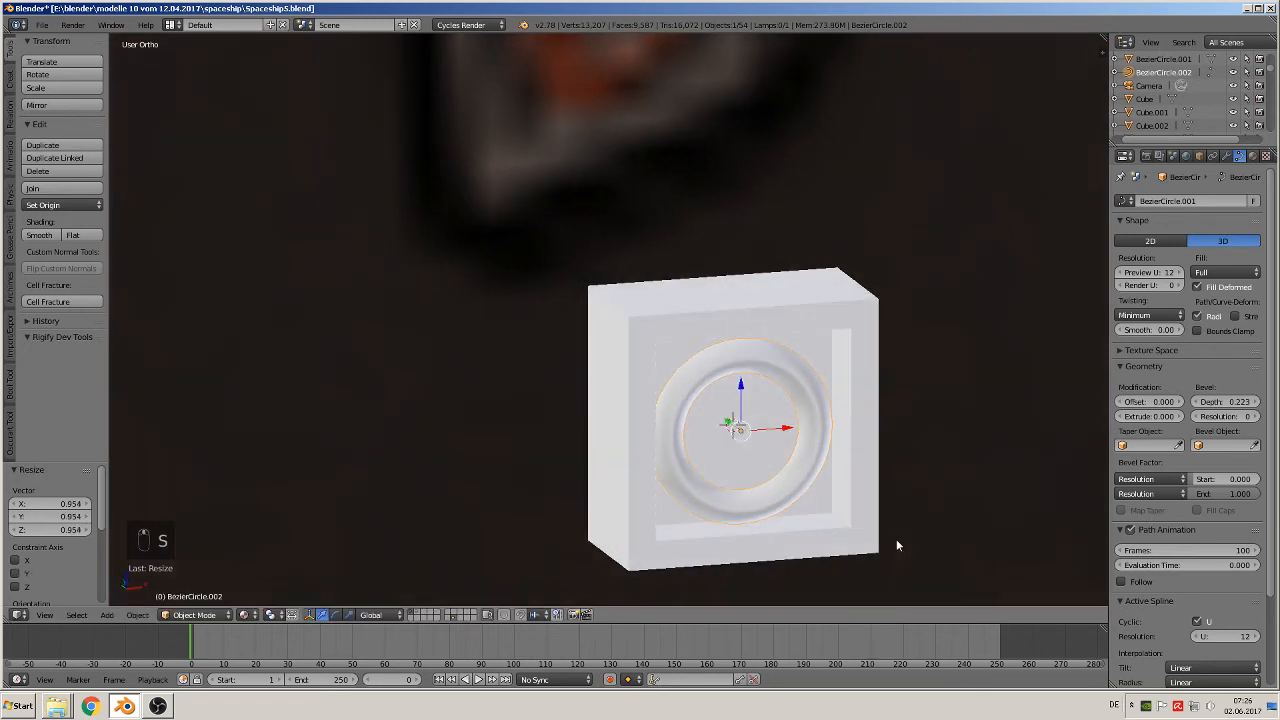
left_click(1255, 418)
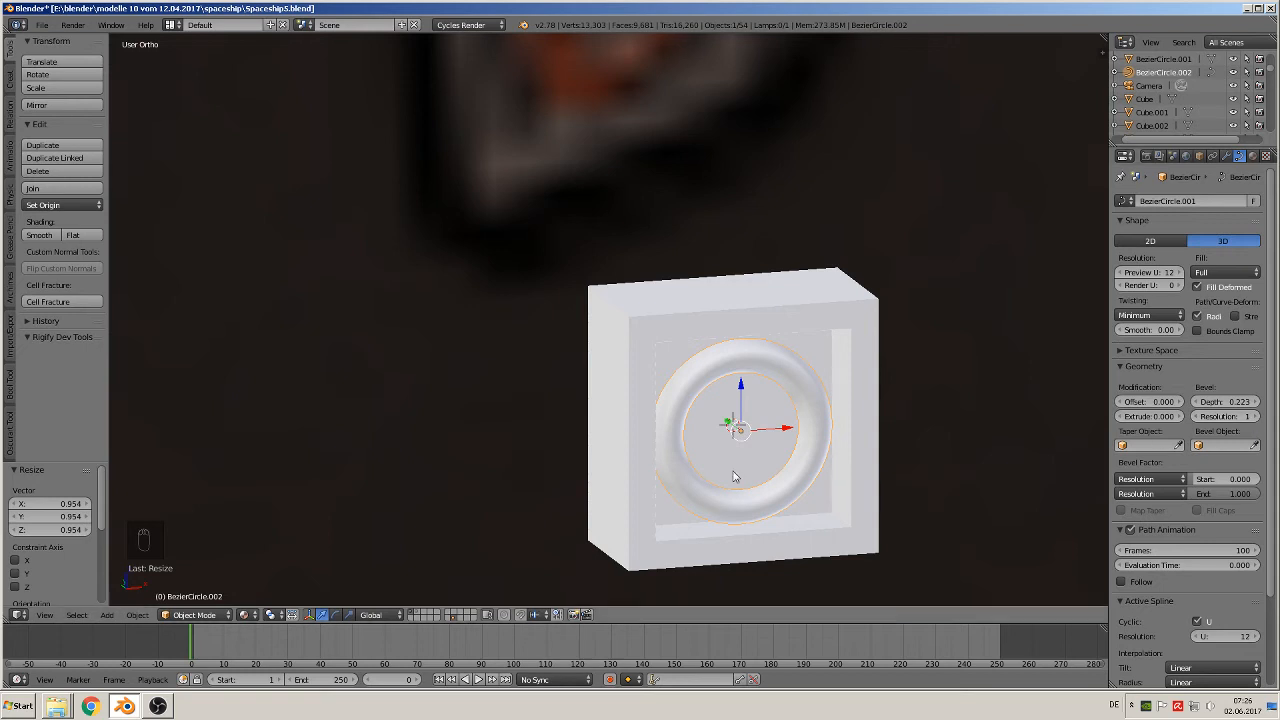
Move the ring about -0.010 along Y, out of the square recess and clear of the block
middle_click_drag(714, 480, 630, 484)
left_click_drag(765, 427, 495, 540)
middle_click_drag(495, 540, 592, 527)
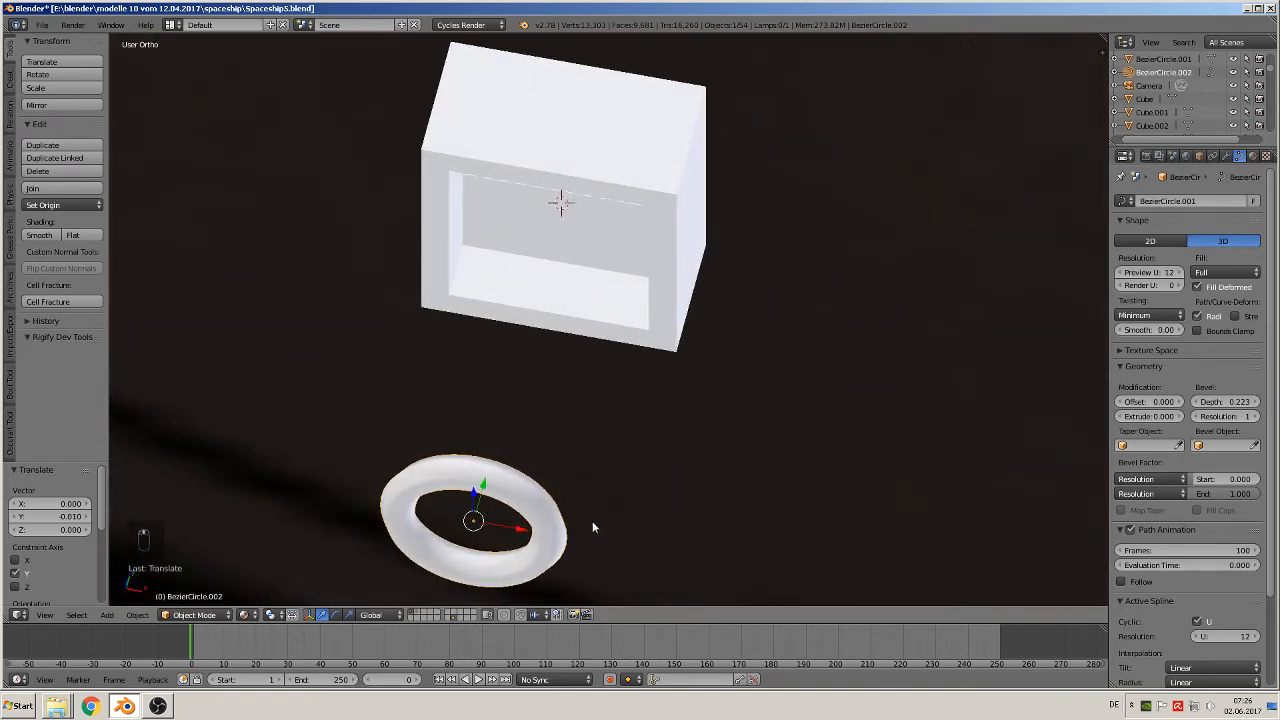
key("KP_7")
middle_click_drag(598, 465, 756, 385, "shift")
scroll(750, 387, "up", 1)
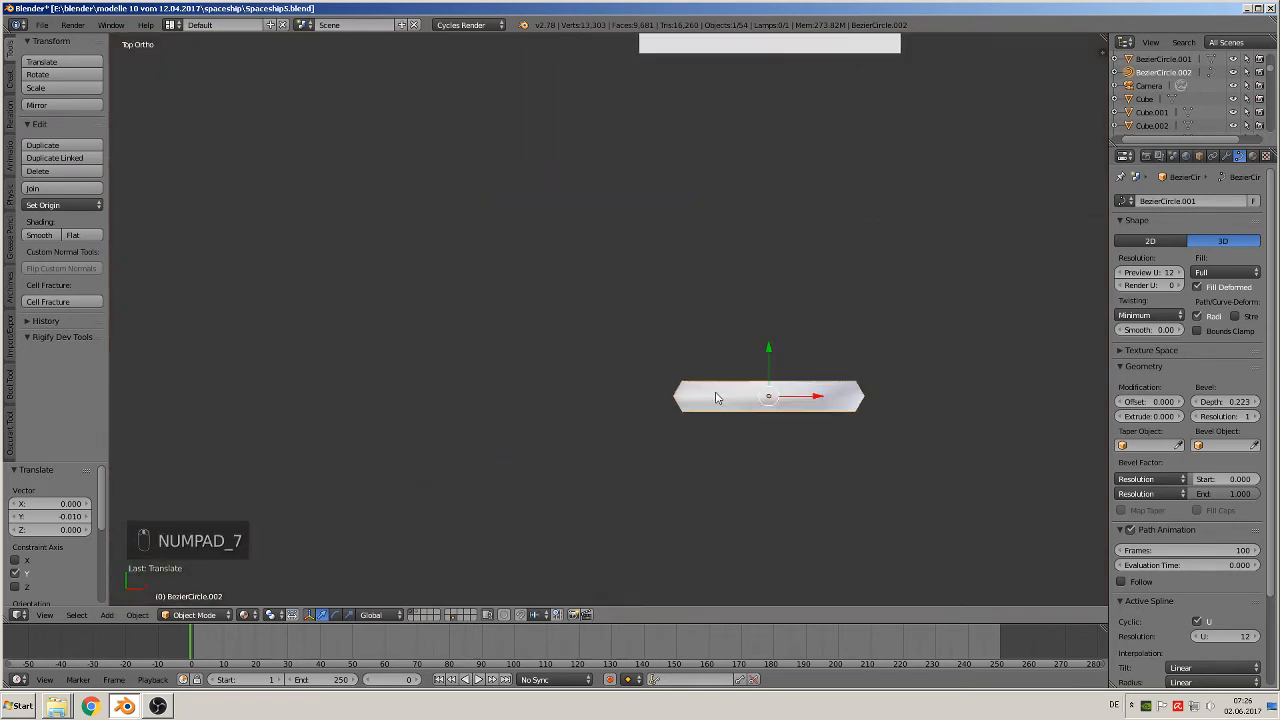
key("Tab")
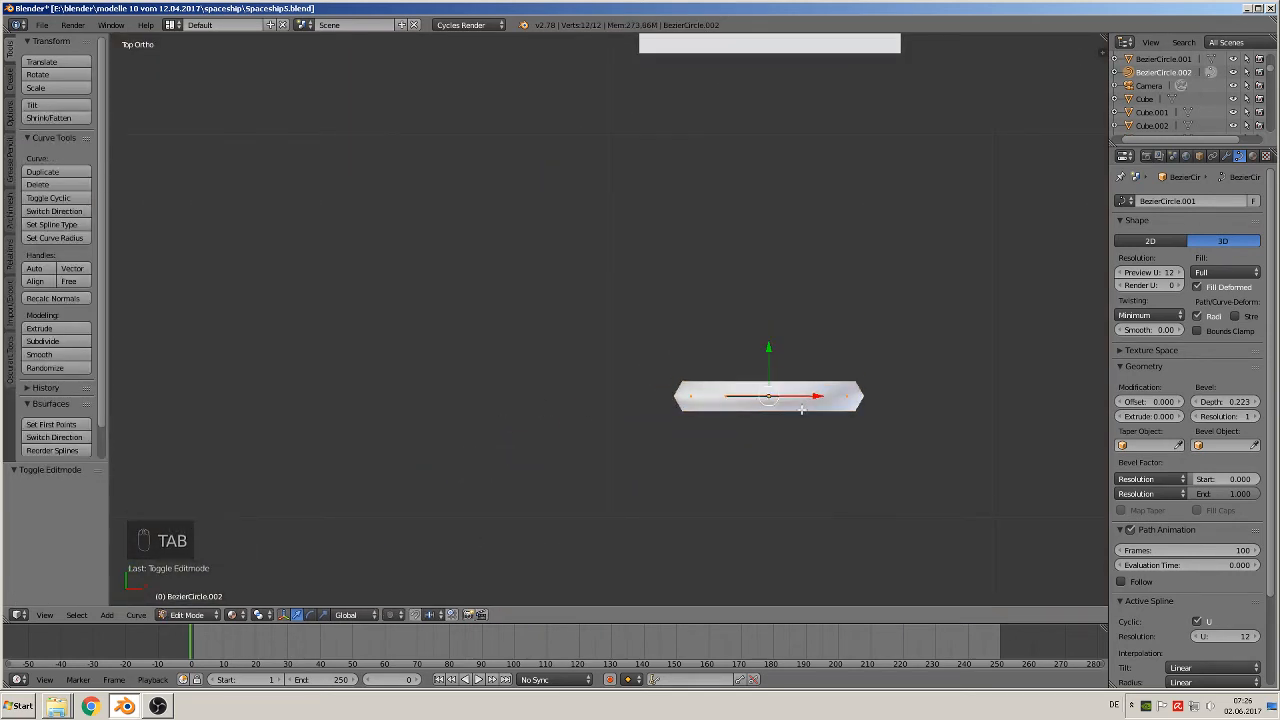
key("Tab")
middle_click_drag(789, 463, 814, 457)
key("KP_7")
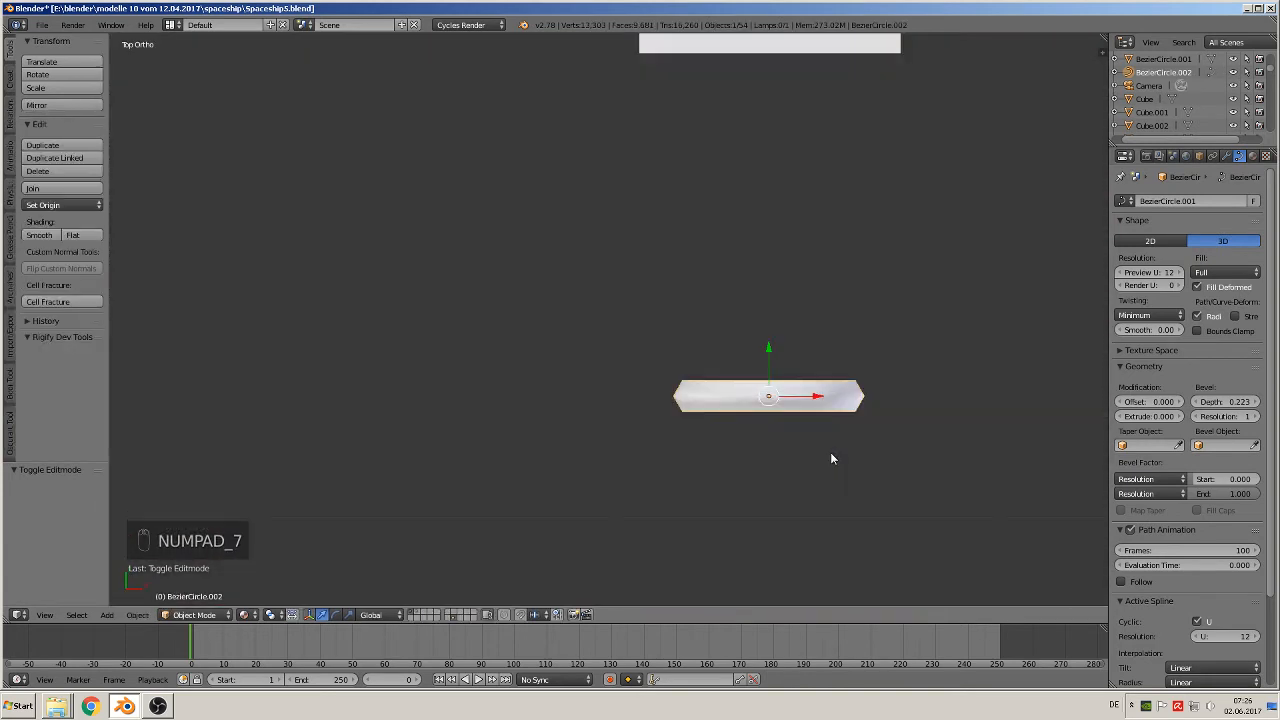
Convert the ring curve to a mesh and delete its row of rear vertices, including those hidden behind the surface
key("alt+c")
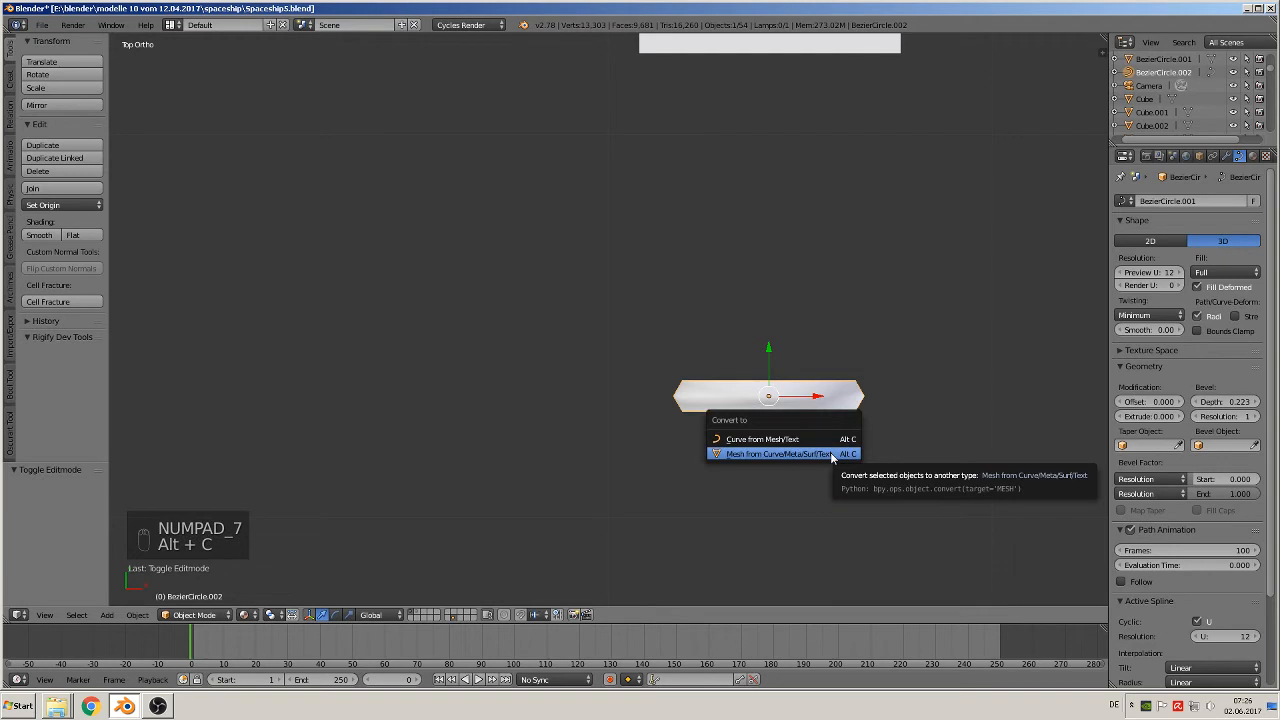
left_click(833, 458)
key("Tab")
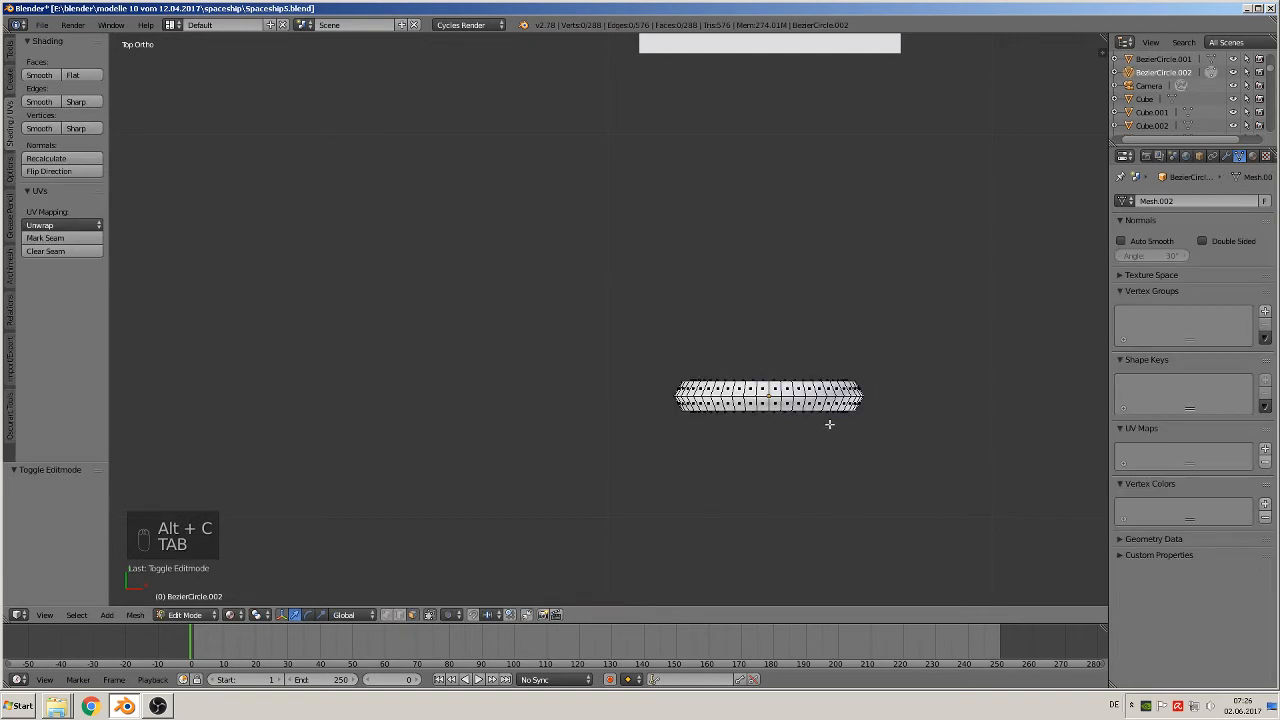
left_click(428, 617)
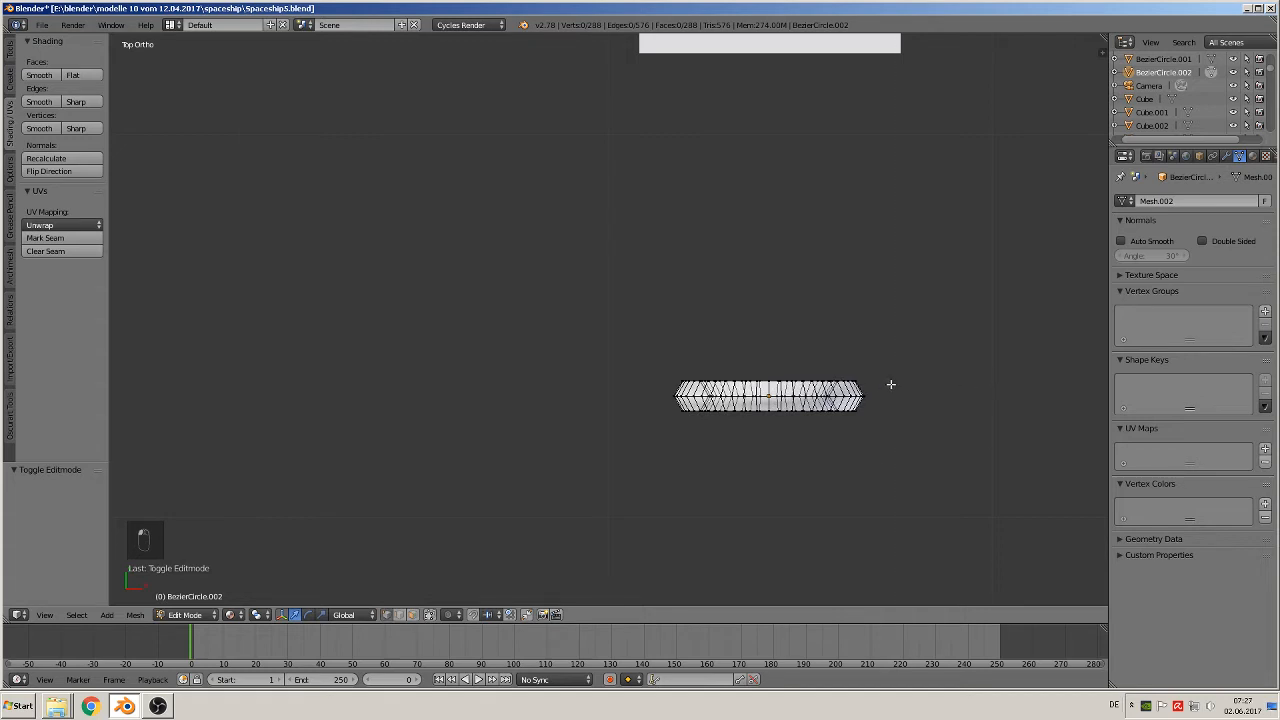
key("b")
left_click_drag(893, 397, 562, 350)
key("x")
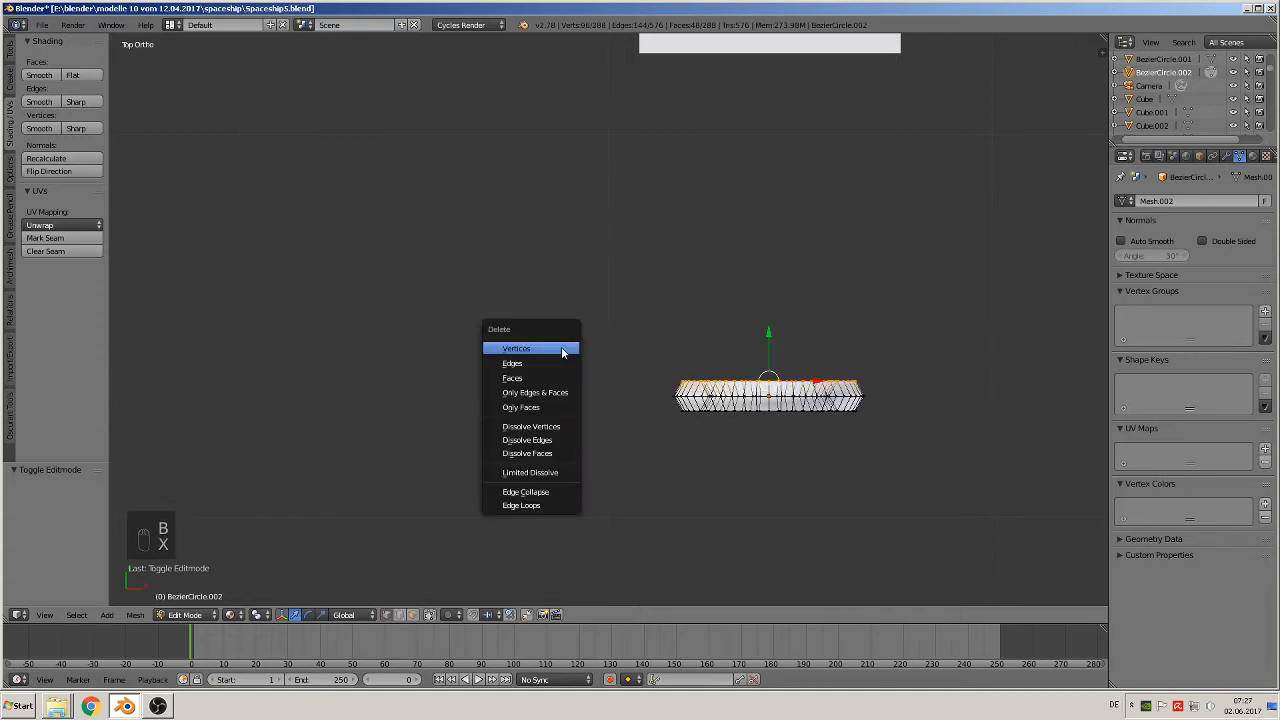
left_click(563, 352)
middle_click_drag(684, 430, 744, 372)
key("Tab")
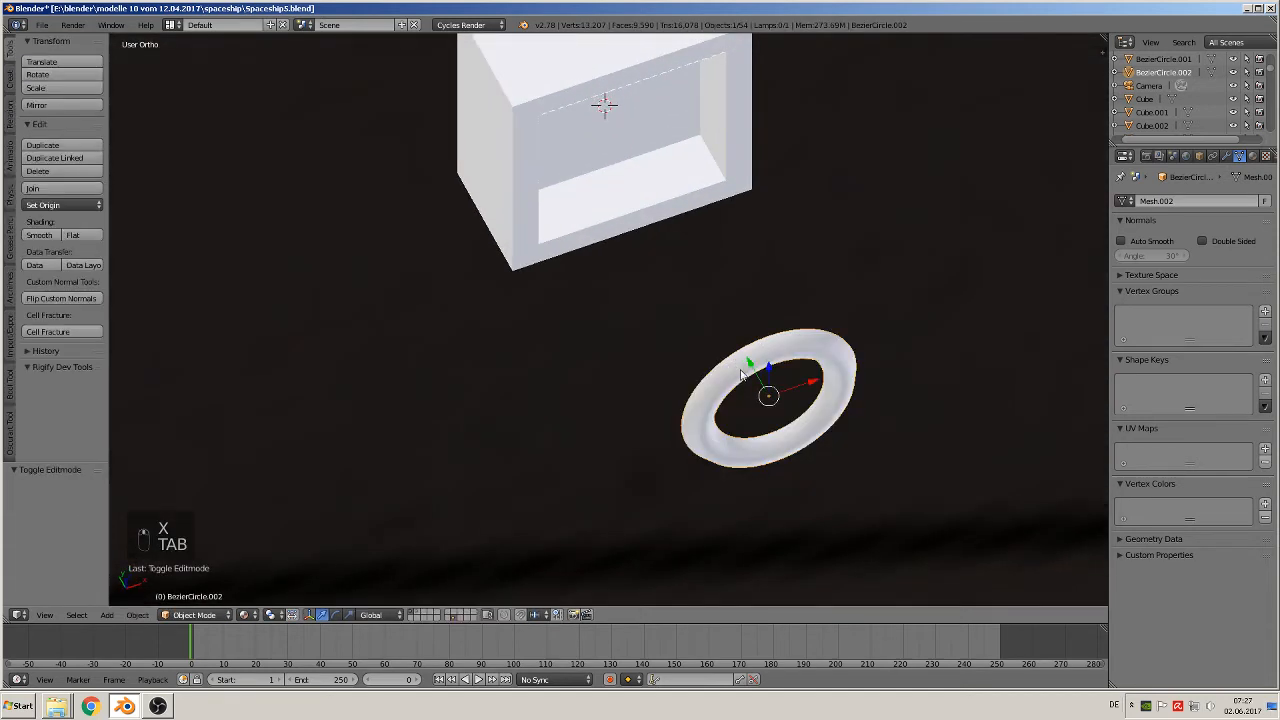
Move the opened ring along Y into the recess of the square box
scroll(754, 388, "down", 2)
left_click_drag(715, 343, 597, 140)
middle_click_drag(597, 140, 748, 357)
scroll(735, 346, "up", 2)
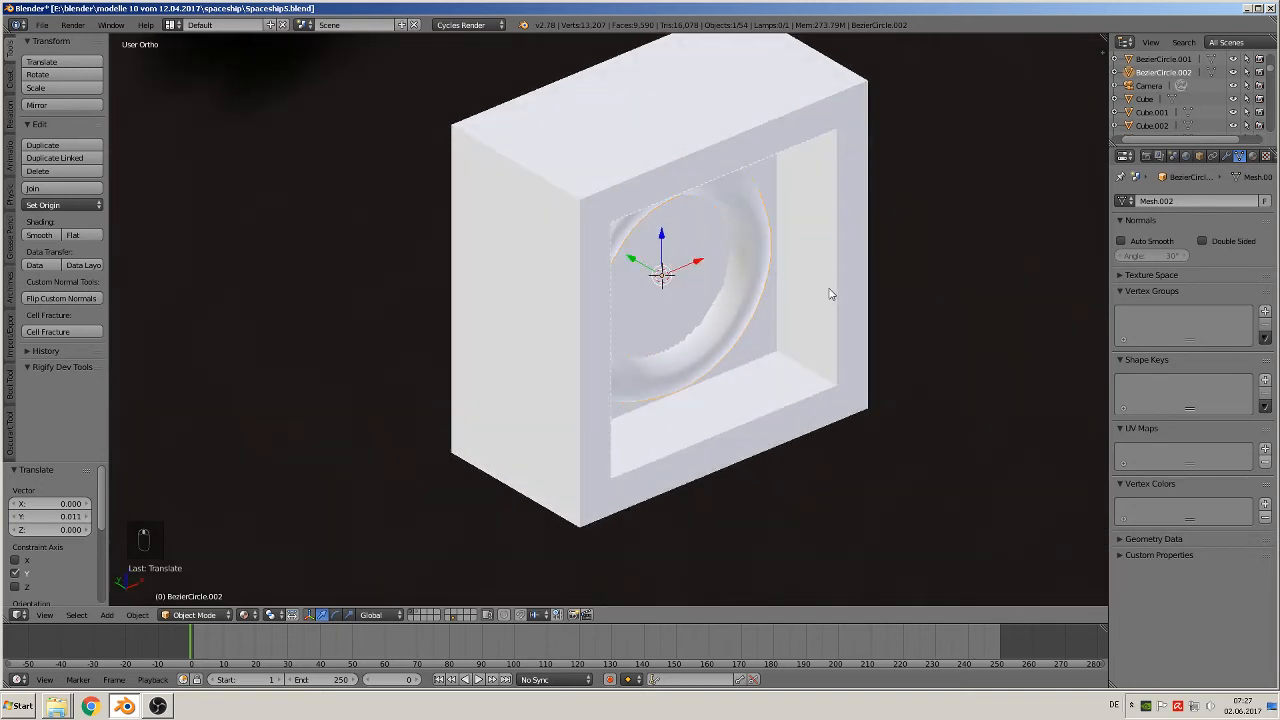
Scale the square box along Y to about 0.5 and nudge it slightly along Y around the ring
right_click(595, 141)
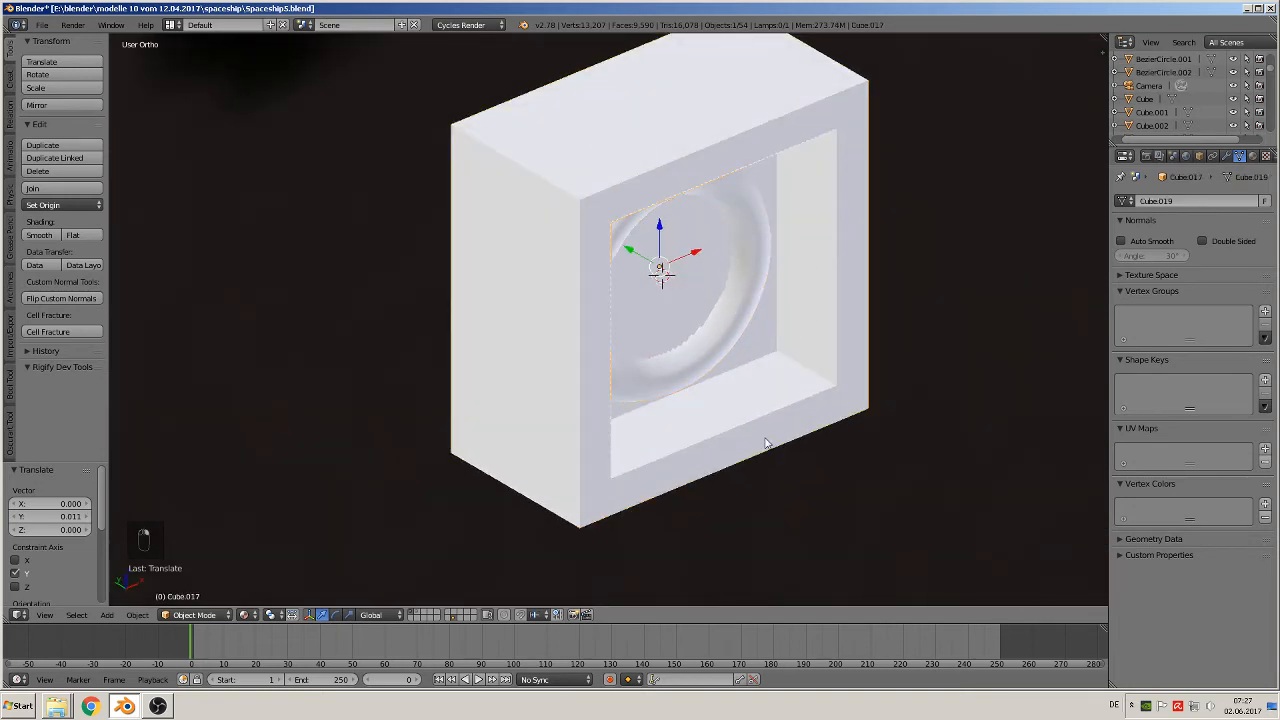
key("s")
key("y")
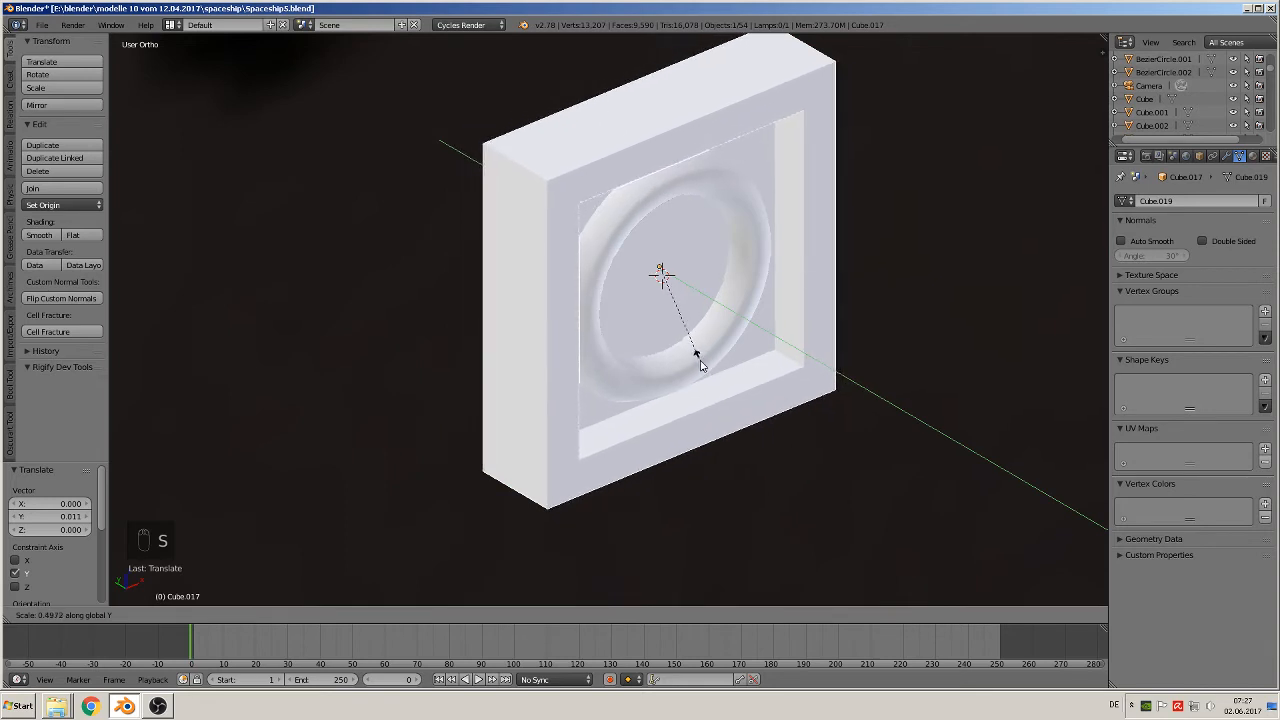
left_click(701, 366)
key("g")
key("y")
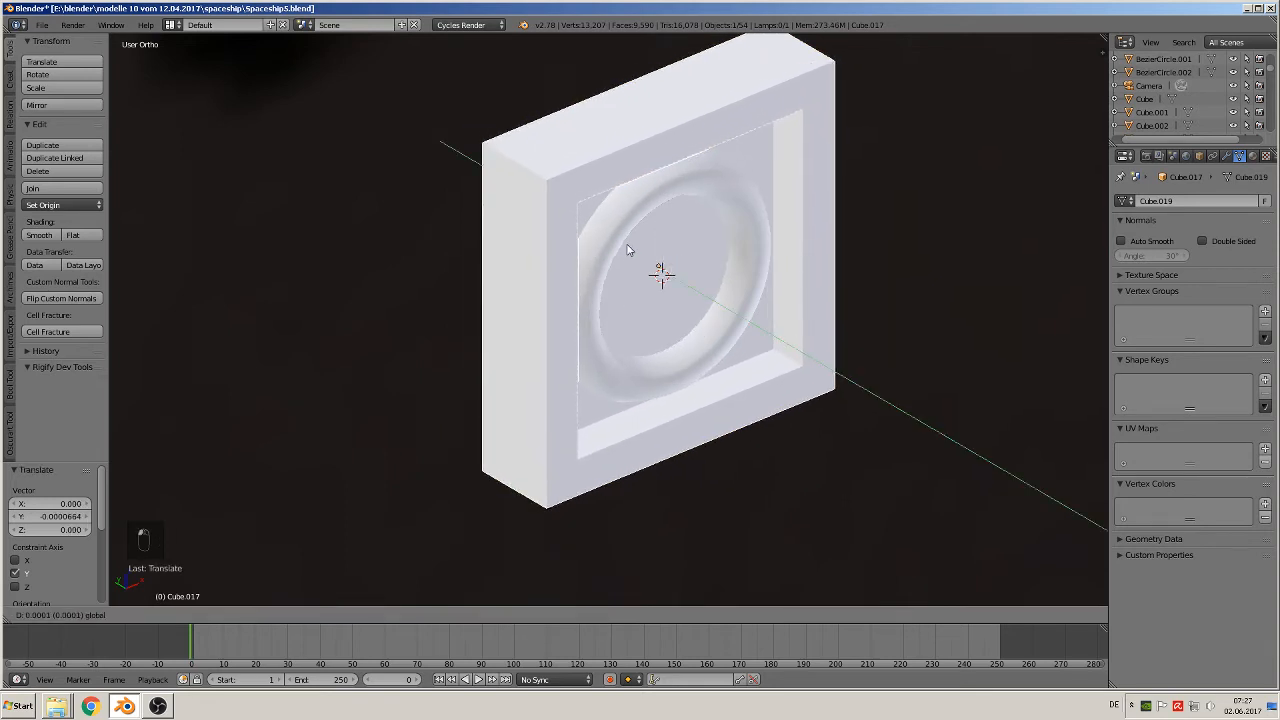
left_click(628, 251)
Fine-tune the ring's position along X to centre it in the square frame
middle_click_drag(622, 311, 657, 297)
right_click(763, 272)
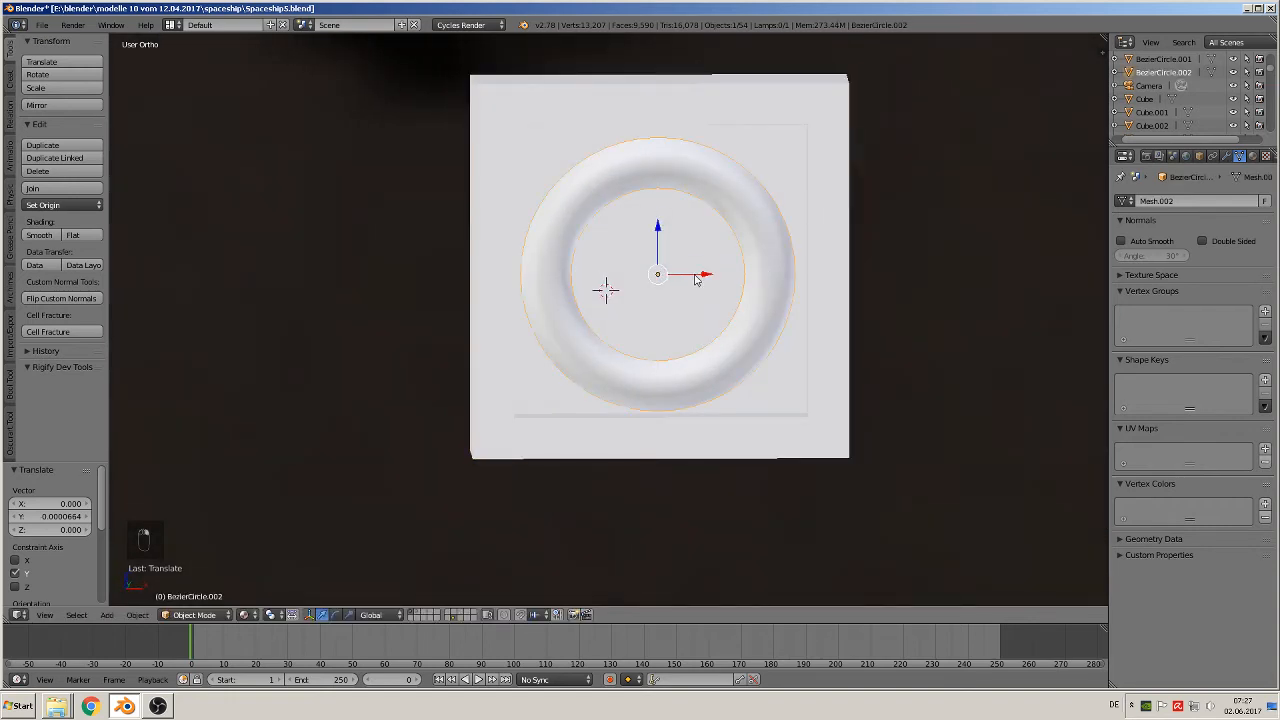
left_click_drag(697, 280, 697, 280)
mouse_move(669, 366)
middle_mouse_down()
mouse_move(645, 390)
mouse_move(670, 388)
middle_mouse_up()
middle_click_drag(695, 321, 667, 399)
left_click_drag(697, 276, 697, 278)
Join the ring and the square frame into one object and clear the selection
right_click(674, 167)
middle_click_drag(674, 167, 689, 351)
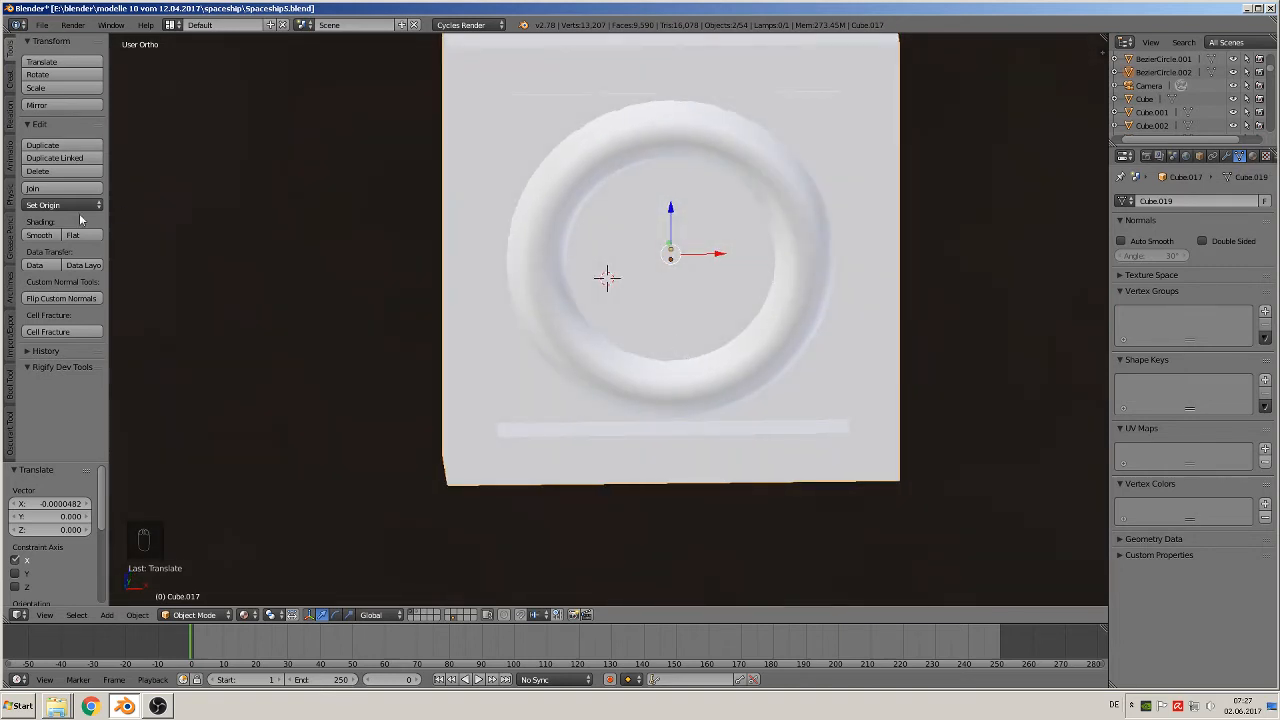
left_click(64, 188)
scroll(647, 352, "down", 4)
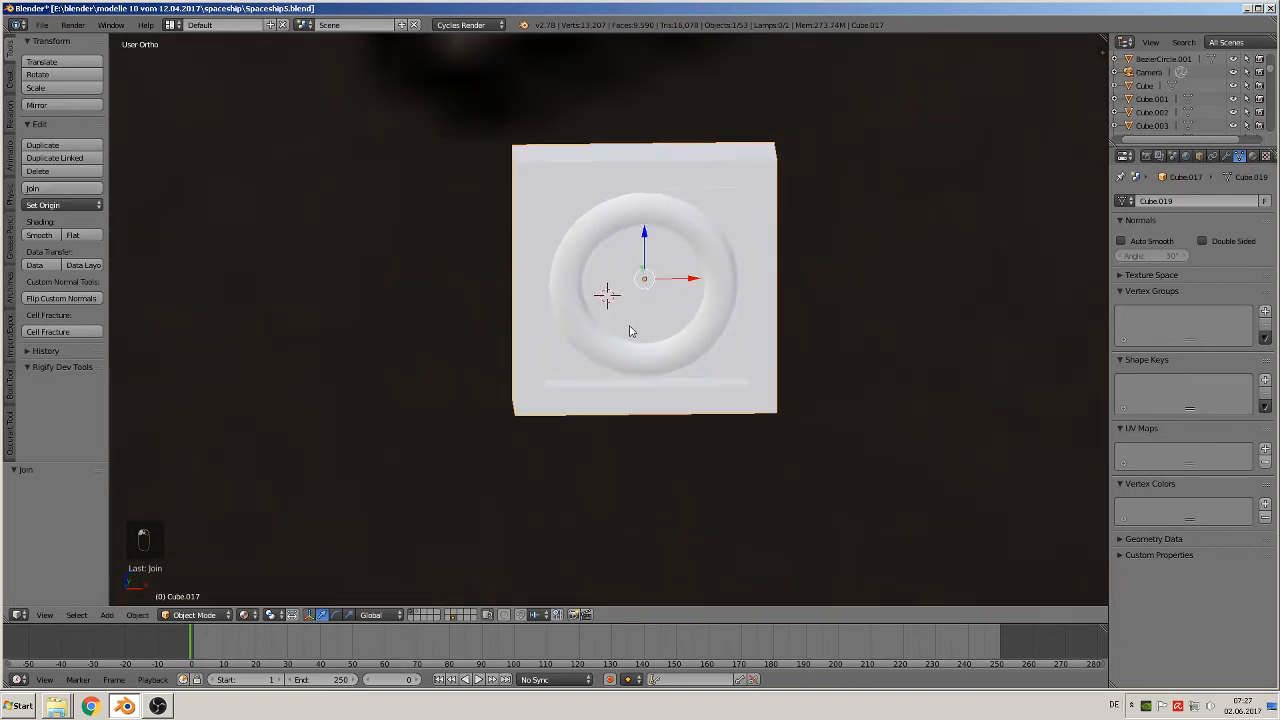
middle_click_drag(647, 352, 690, 349)
key("Tab")
key("Tab")
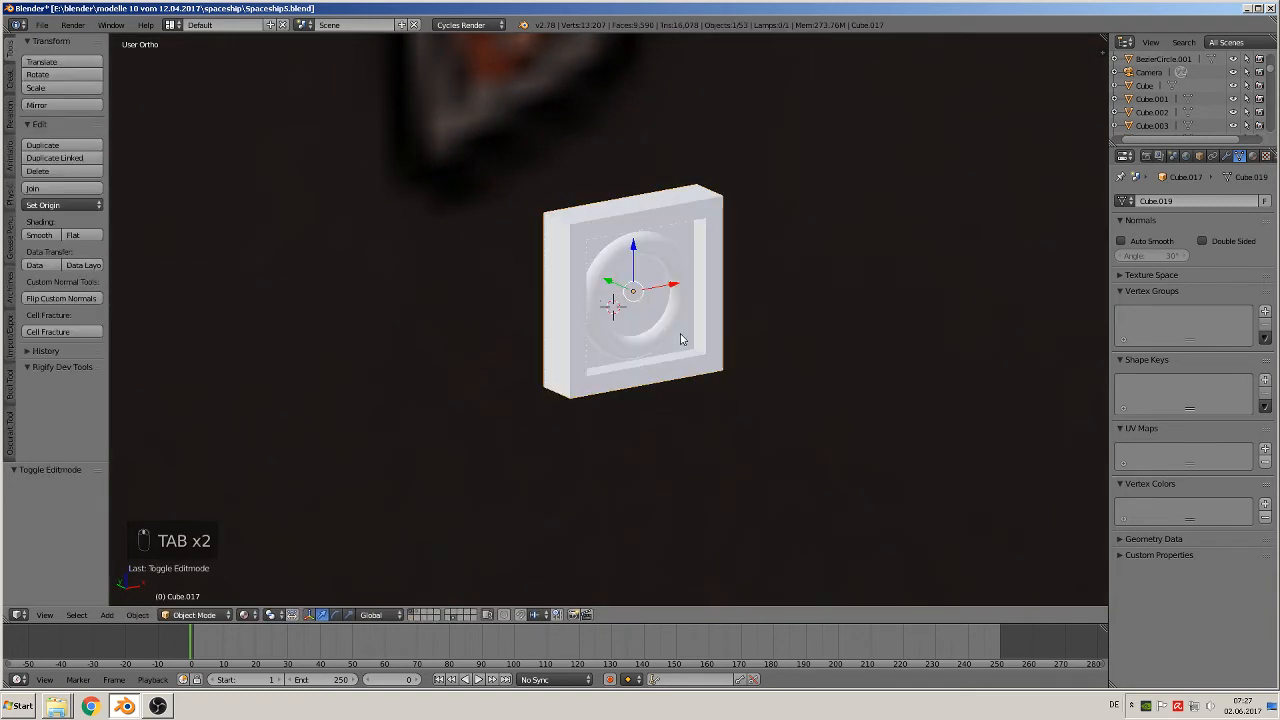
key("a")
key("a")
key("a")
Move the joined frame by about -0.005 in X and -0.029 in Z, just above the finished rectangular plate
scroll(678, 336, "down", 8)
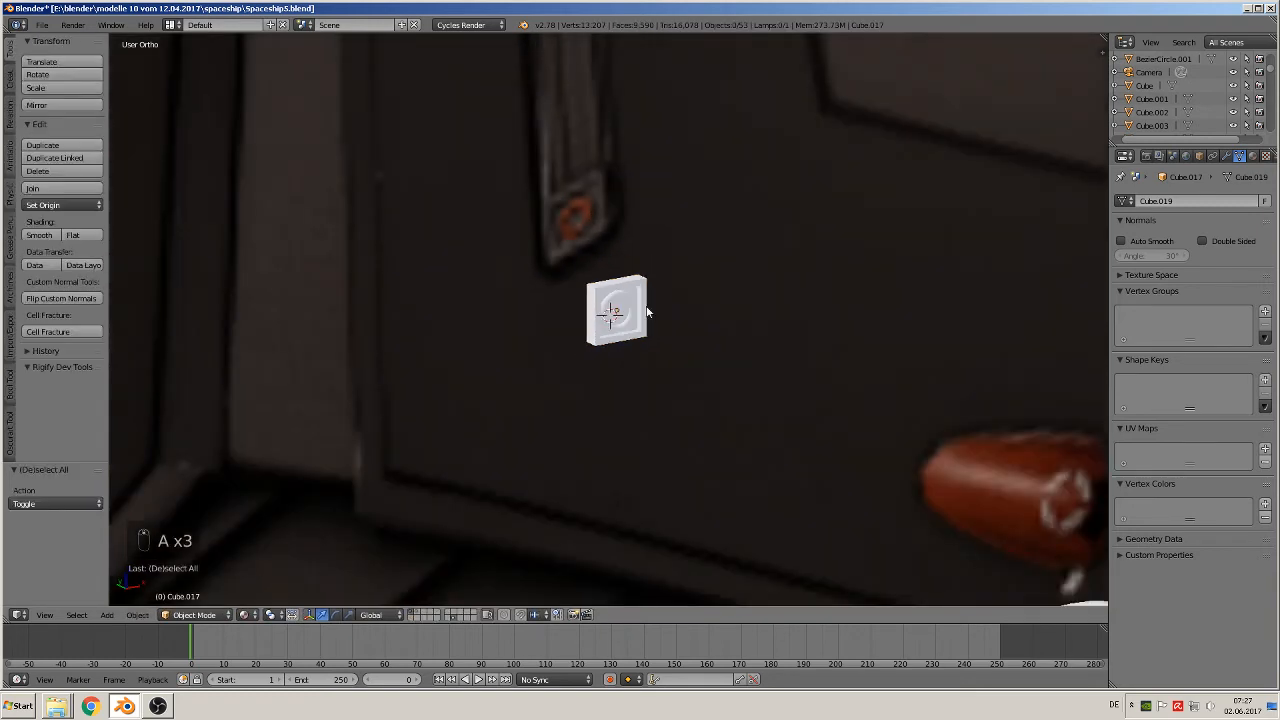
scroll(728, 428, "down", 2)
middle_click_drag(727, 428, 703, 417)
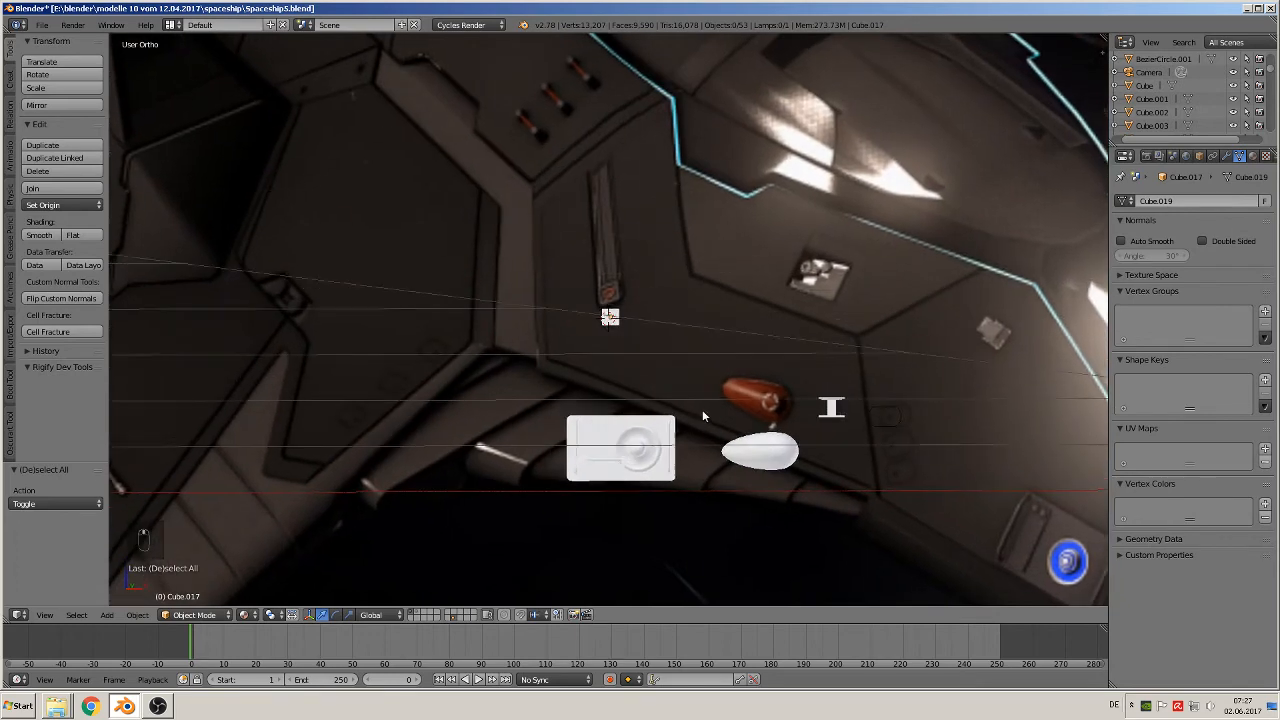
right_click(612, 326)
key("g")
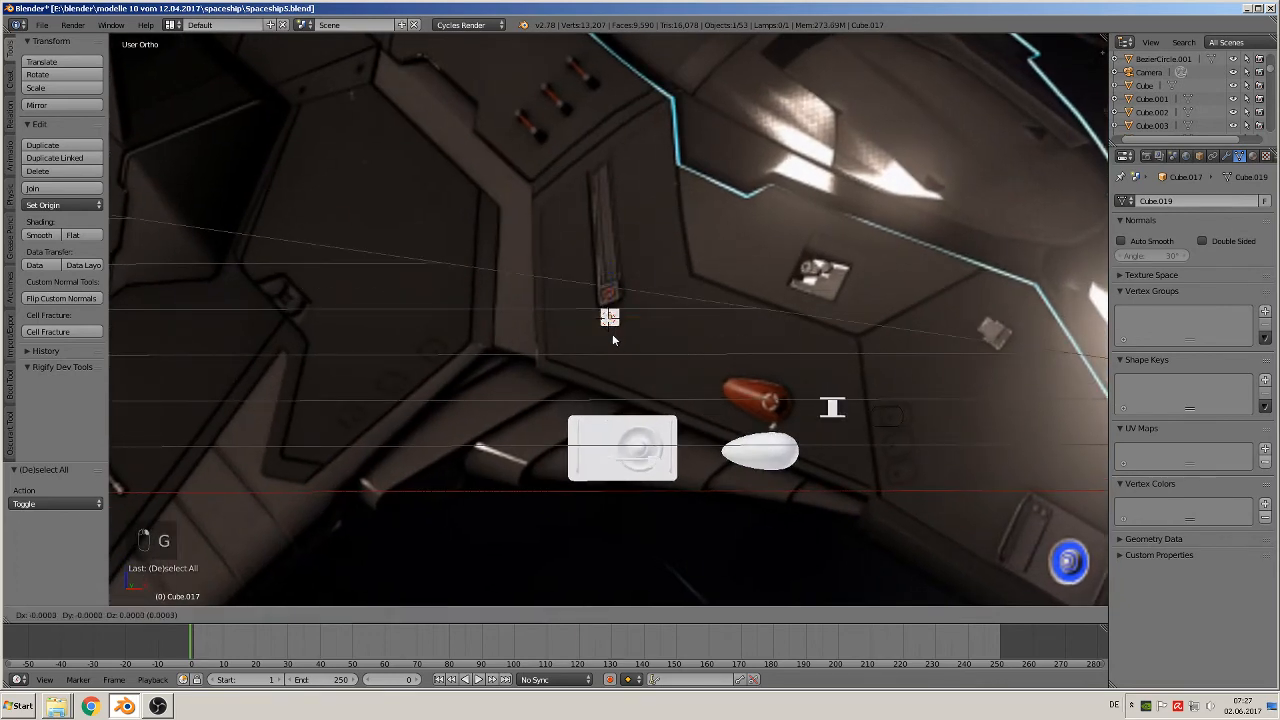
left_click(604, 410)
Add a mesh cube at the 3D cursor beside the small antenna on the ship's rear hull in the reference image
scroll(620, 446, "up", 1)
scroll(620, 446, "down", 6)
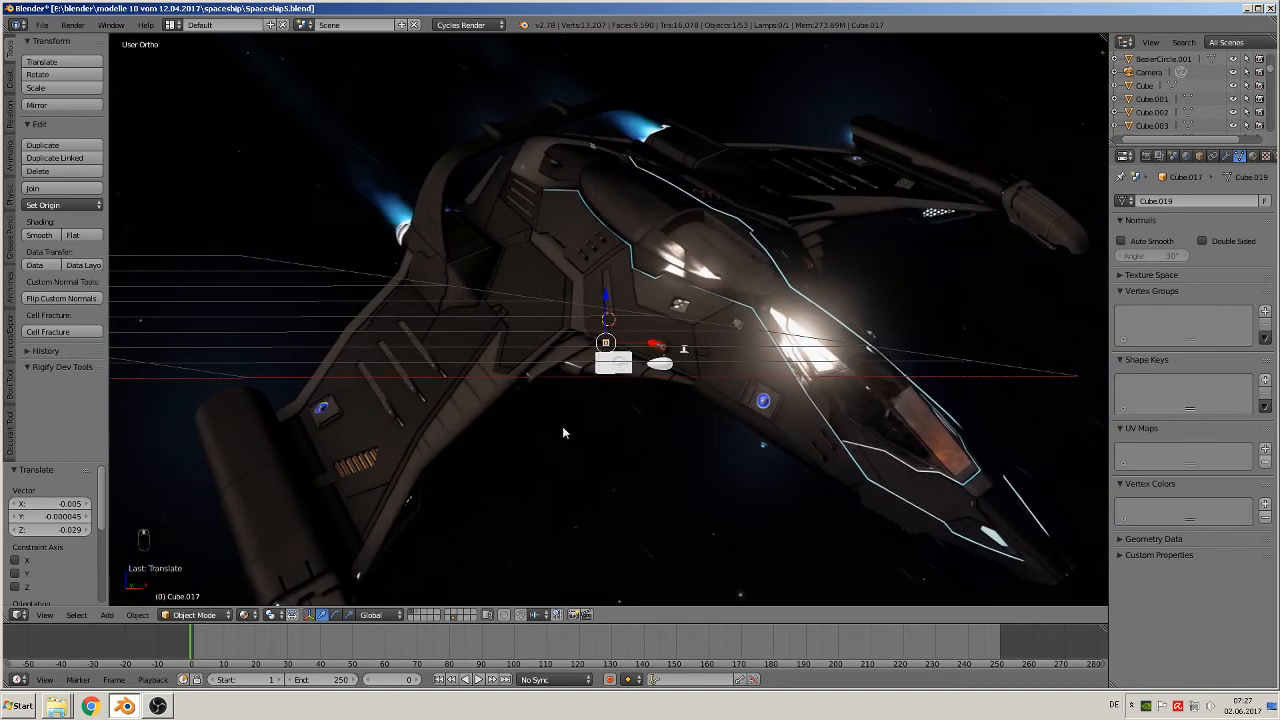
middle_click_drag(562, 426, 554, 476, "shift")
scroll(582, 320, "up", 3)
middle_click_drag(602, 274, 828, 482, "shift")
scroll(828, 485, "up", 6)
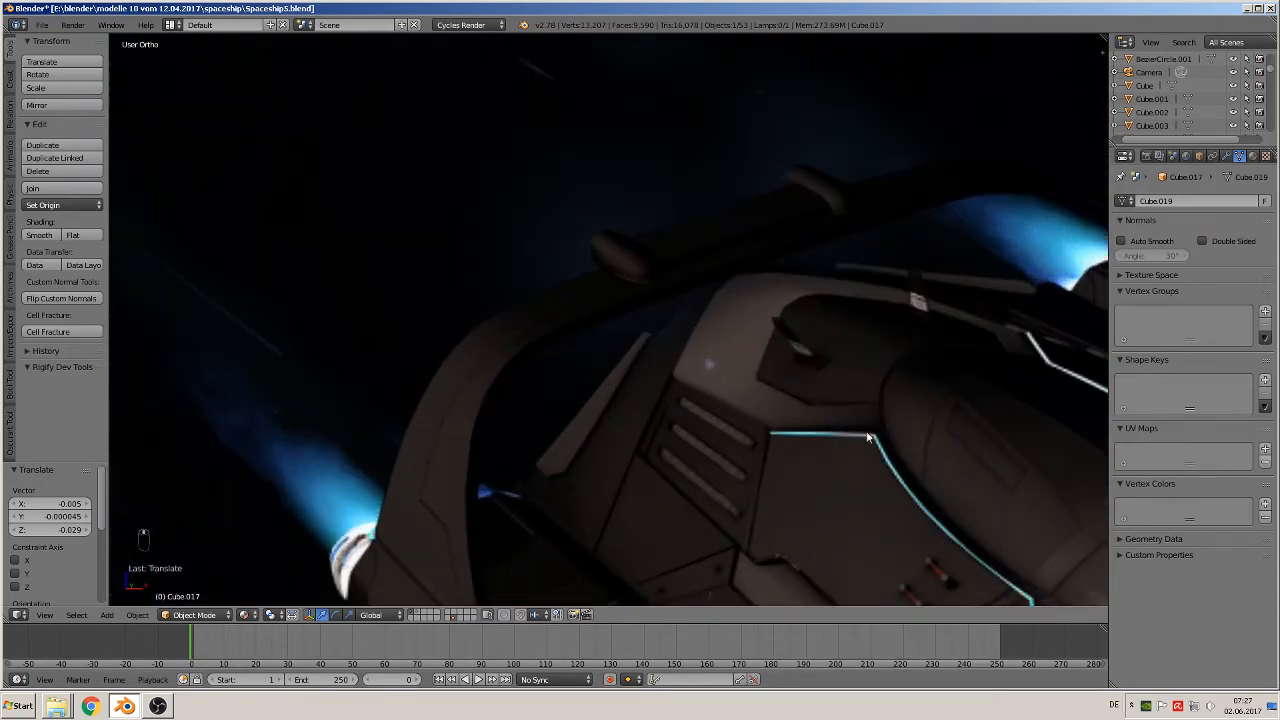
middle_click_drag(917, 431, 551, 346, "shift")
scroll(615, 316, "up", 1)
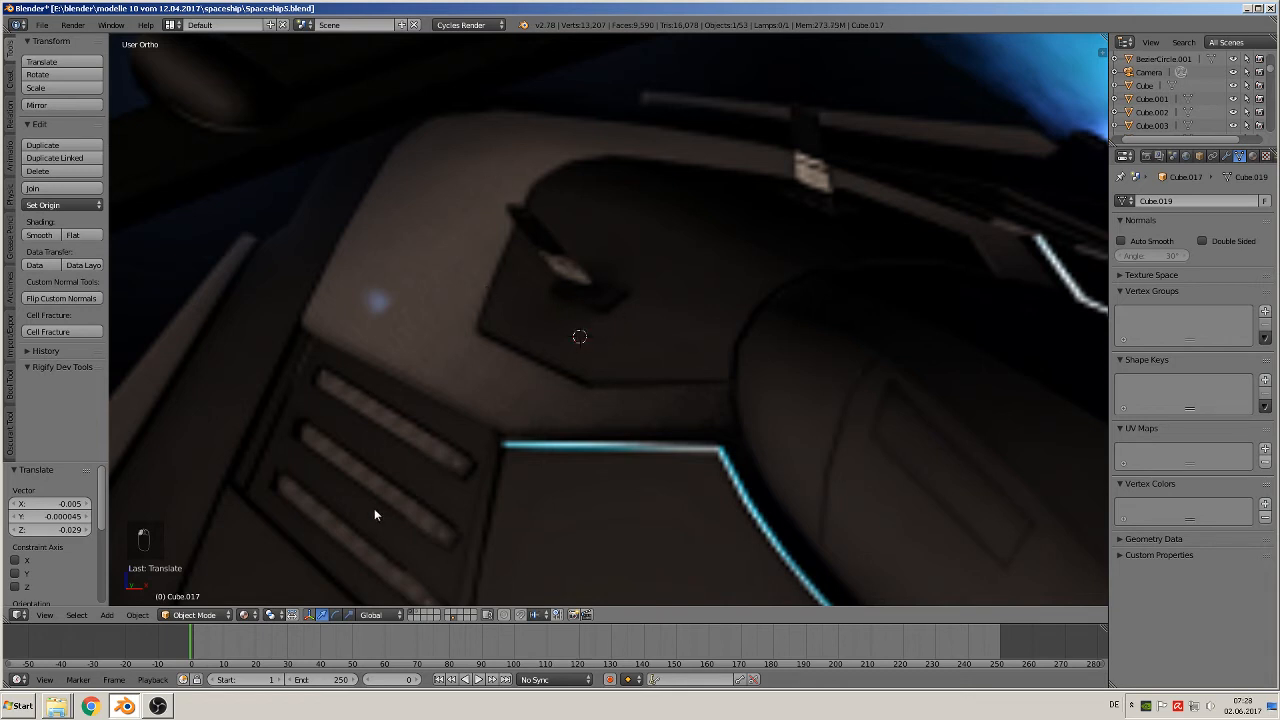
left_click(107, 615)
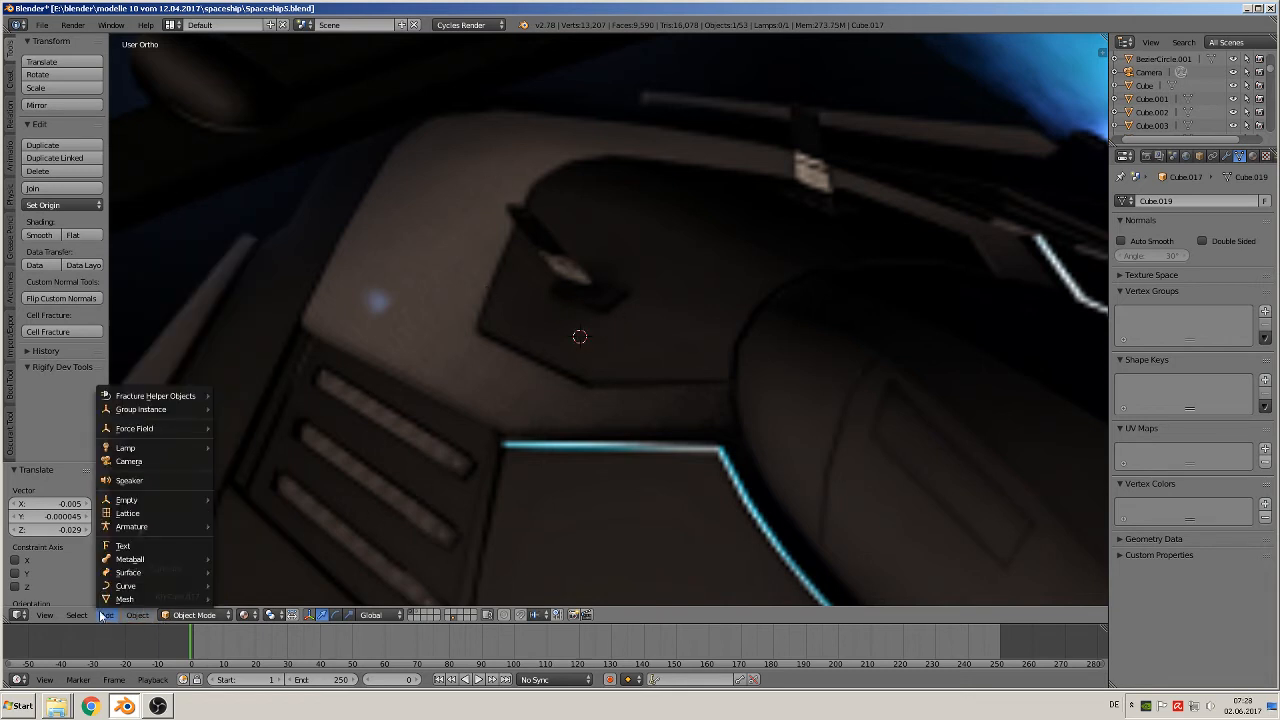
mouse_move(150, 598)
left_click(277, 281)
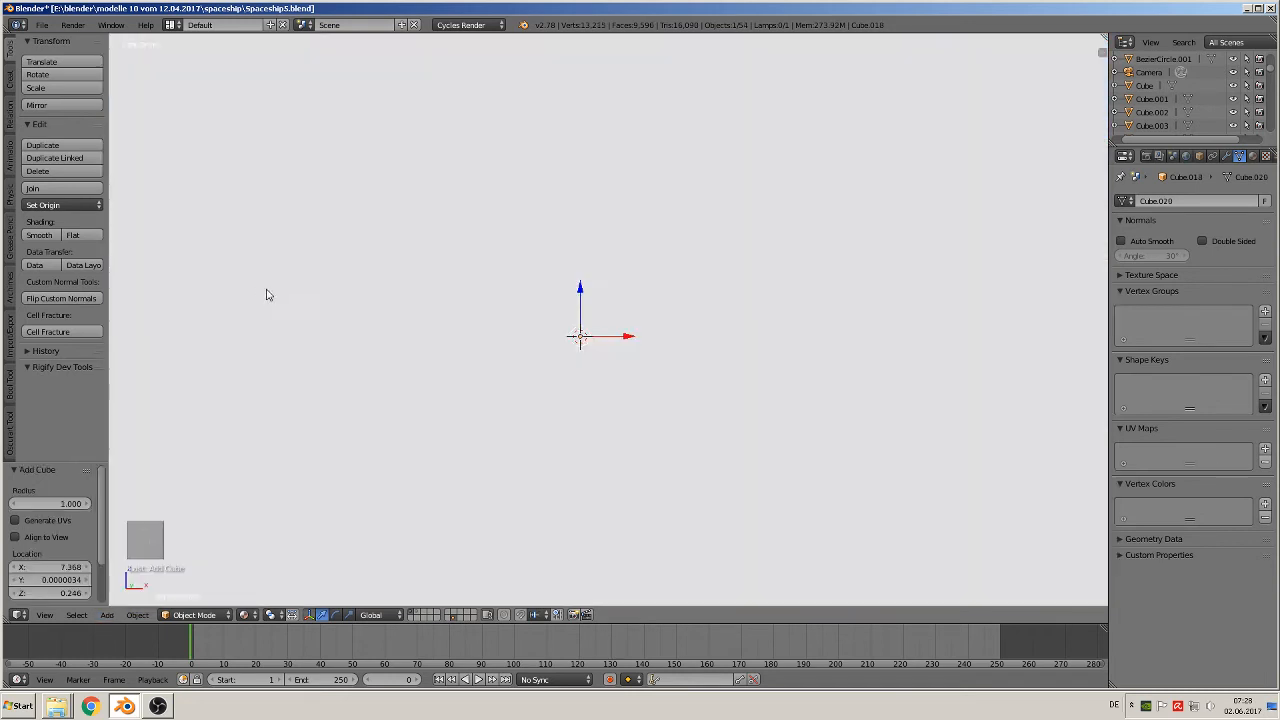
Shrink the new cube uniformly in several passes to roughly half the width of the antenna base in the reference image
key("s")
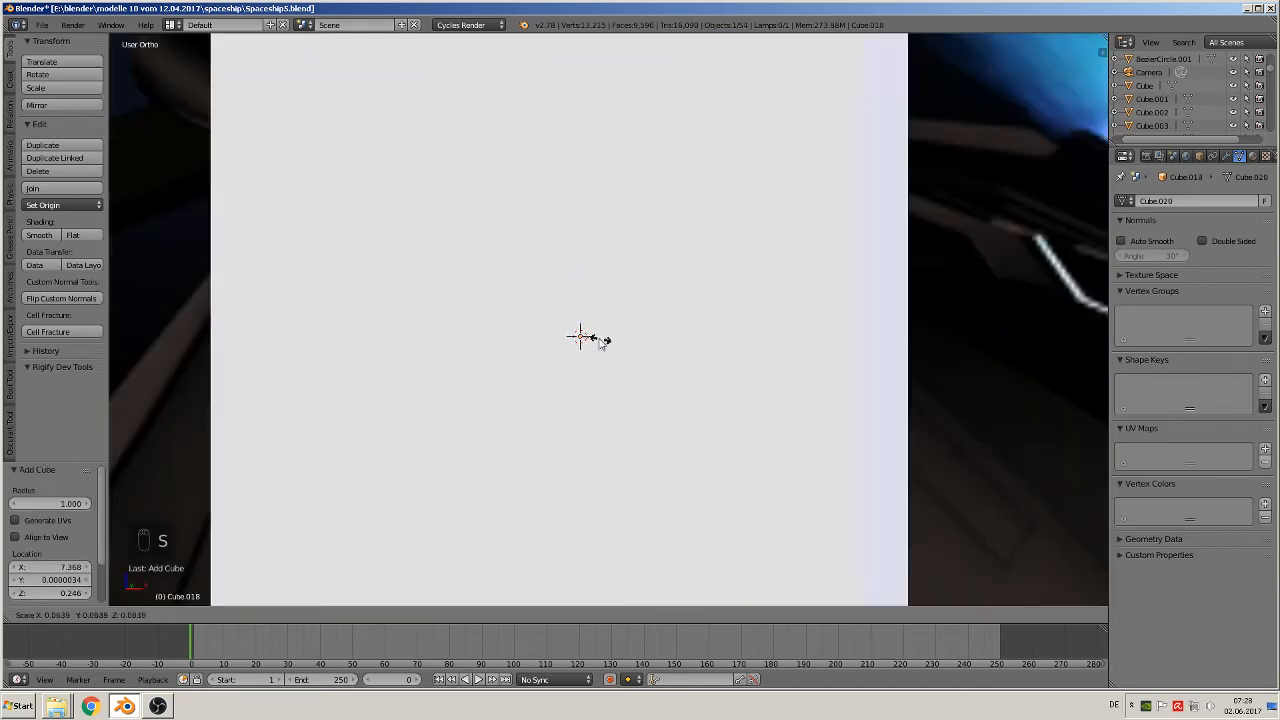
left_click(585, 338)
key("s")
left_click(648, 359)
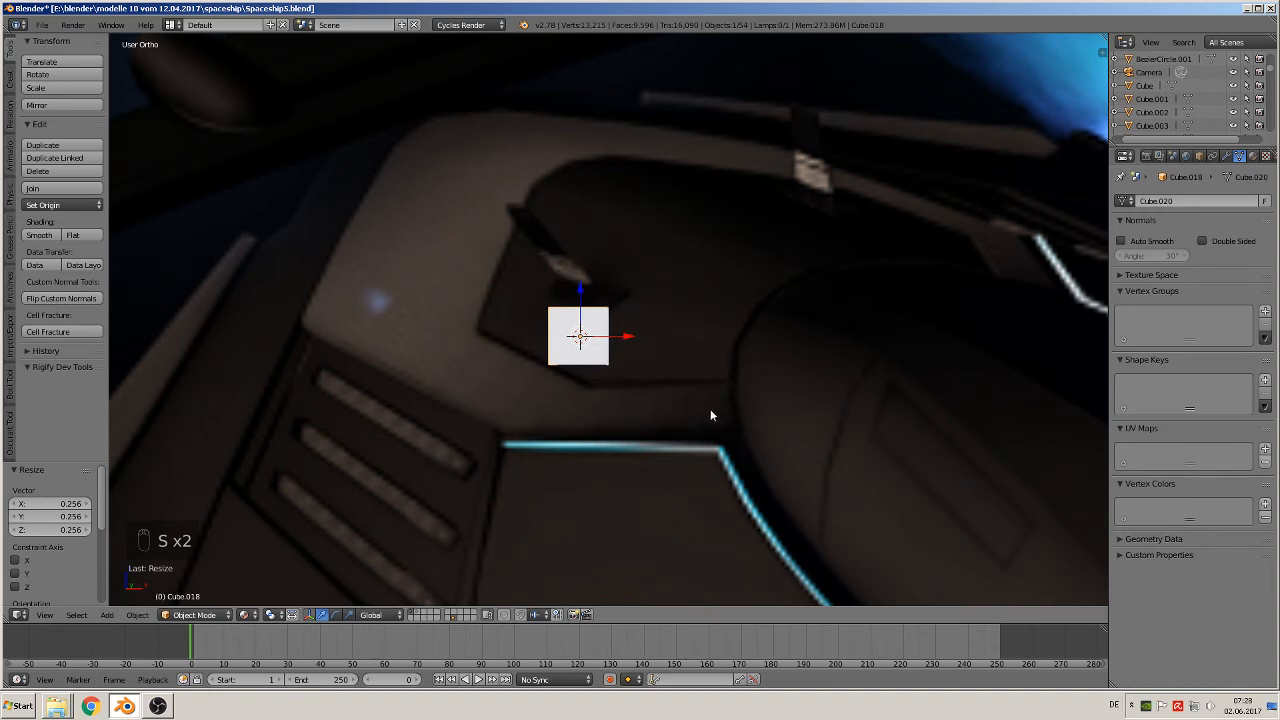
key("s")
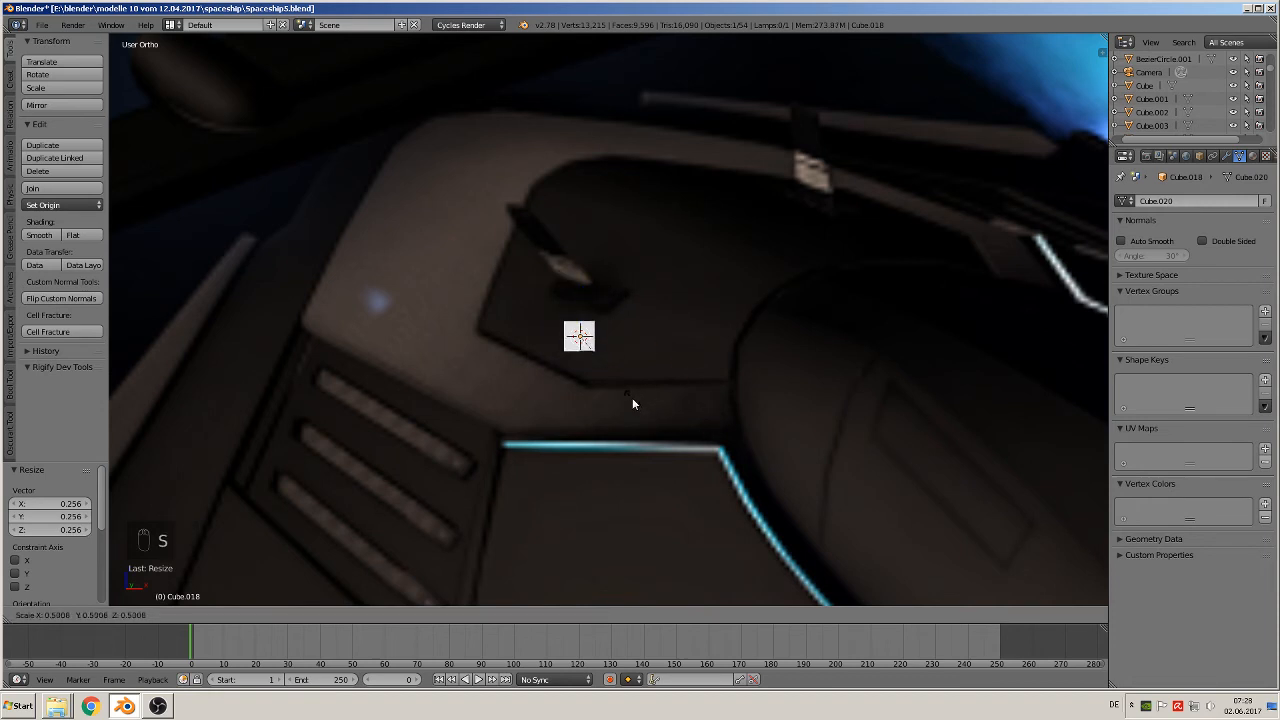
left_click(621, 390)
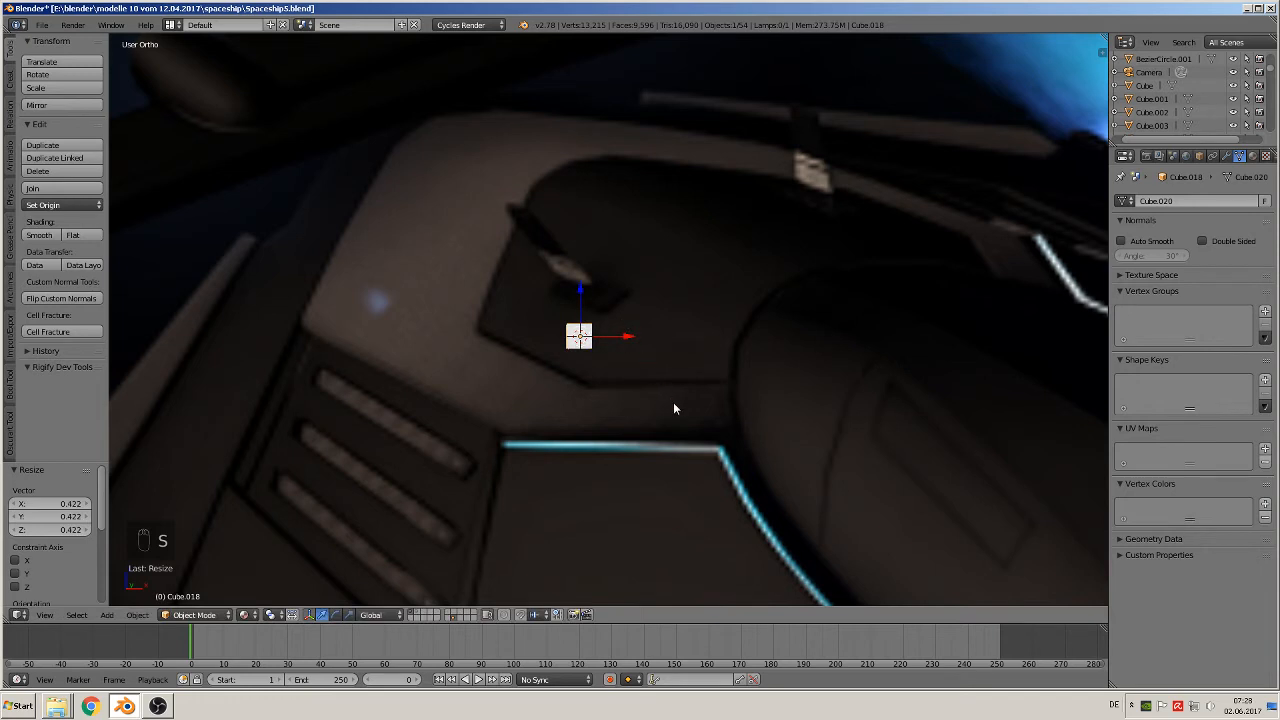
key("s")
left_click(691, 424)
Stretch the small cube along X by a factor of about 2.717
key("s")
key("x")
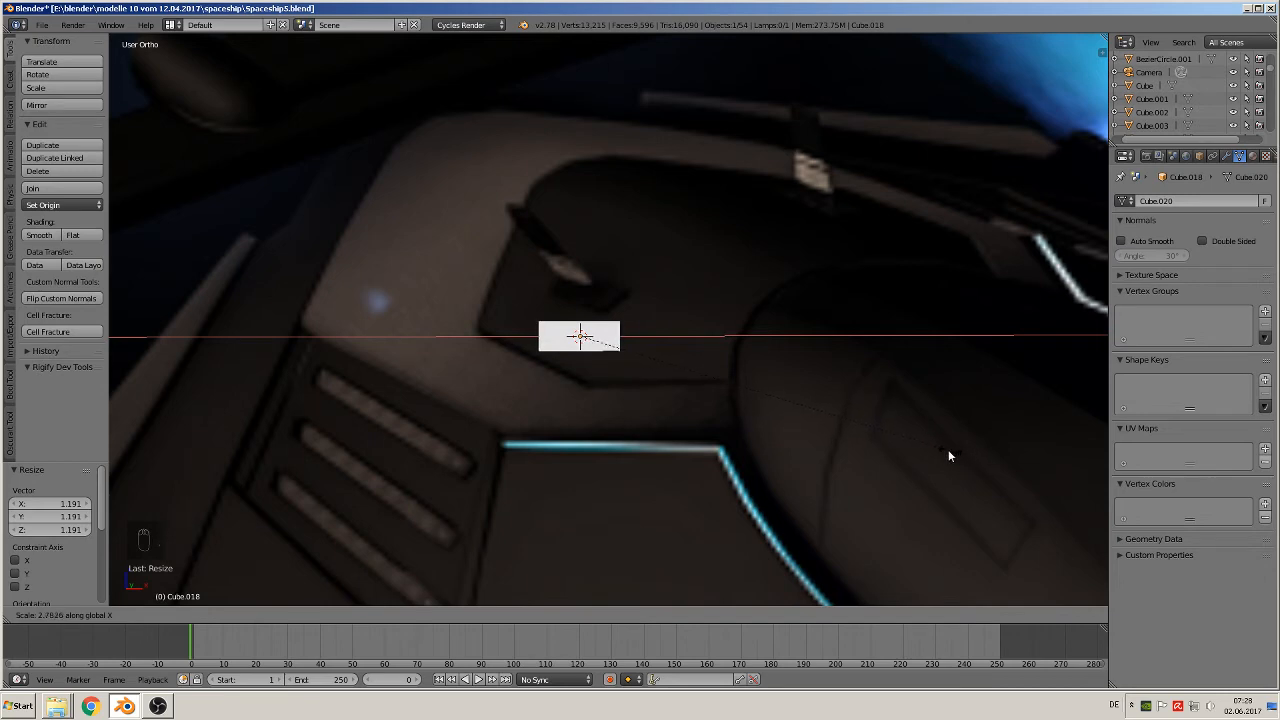
left_click(939, 448)
Move the elongated block along Y by about -0.019
middle_click_drag(754, 472, 670, 545)
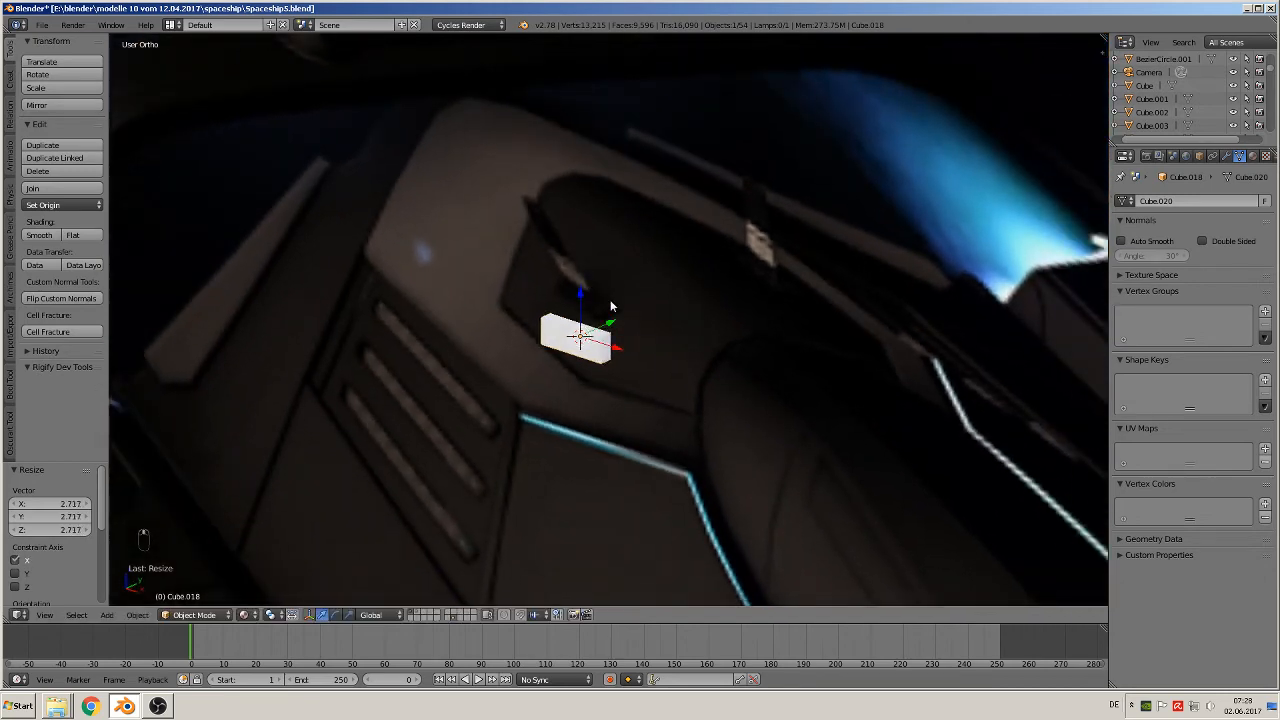
key("g")
key("y")
left_click(524, 442)
middle_click_drag(524, 442, 660, 475)
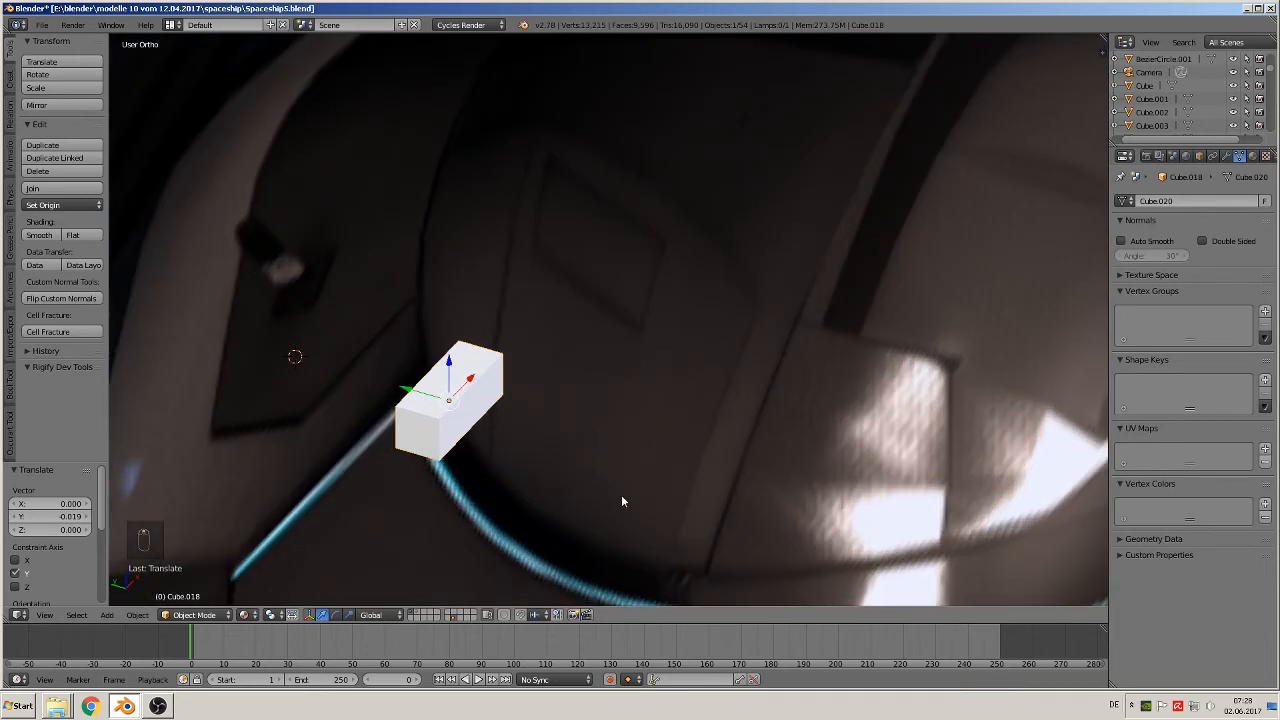
key("r")
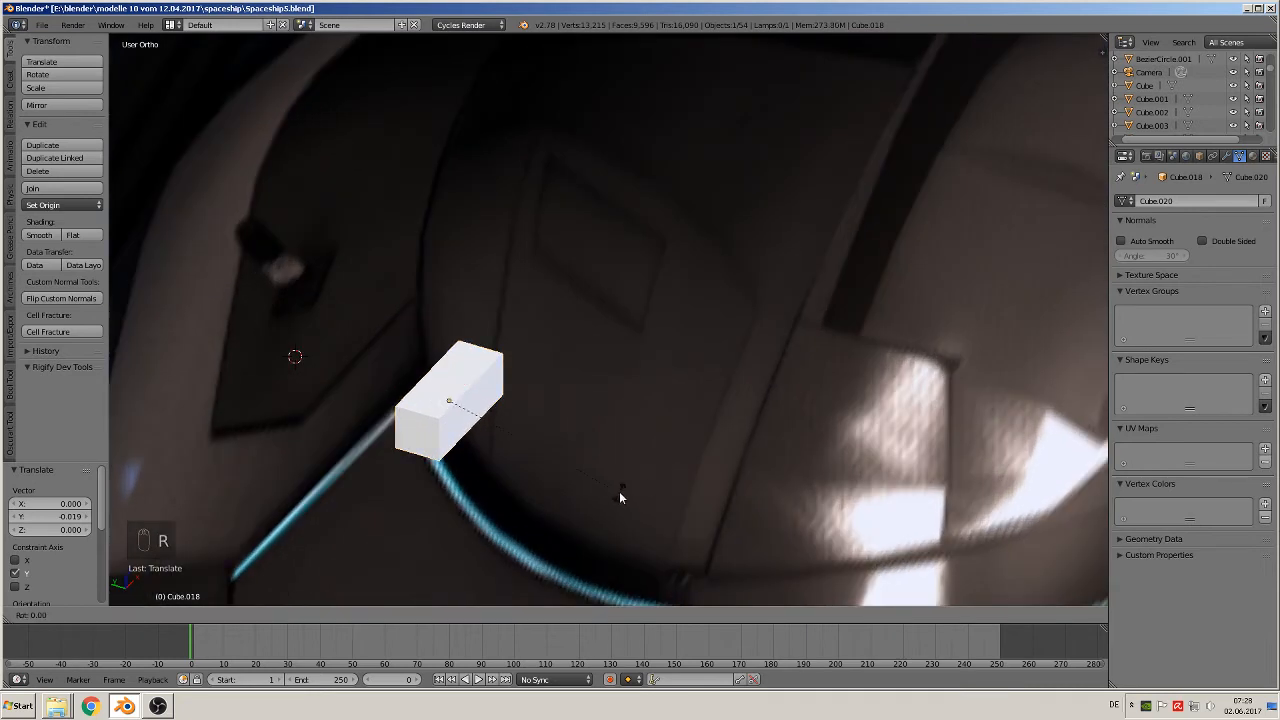
key("y")
right_click(618, 497)
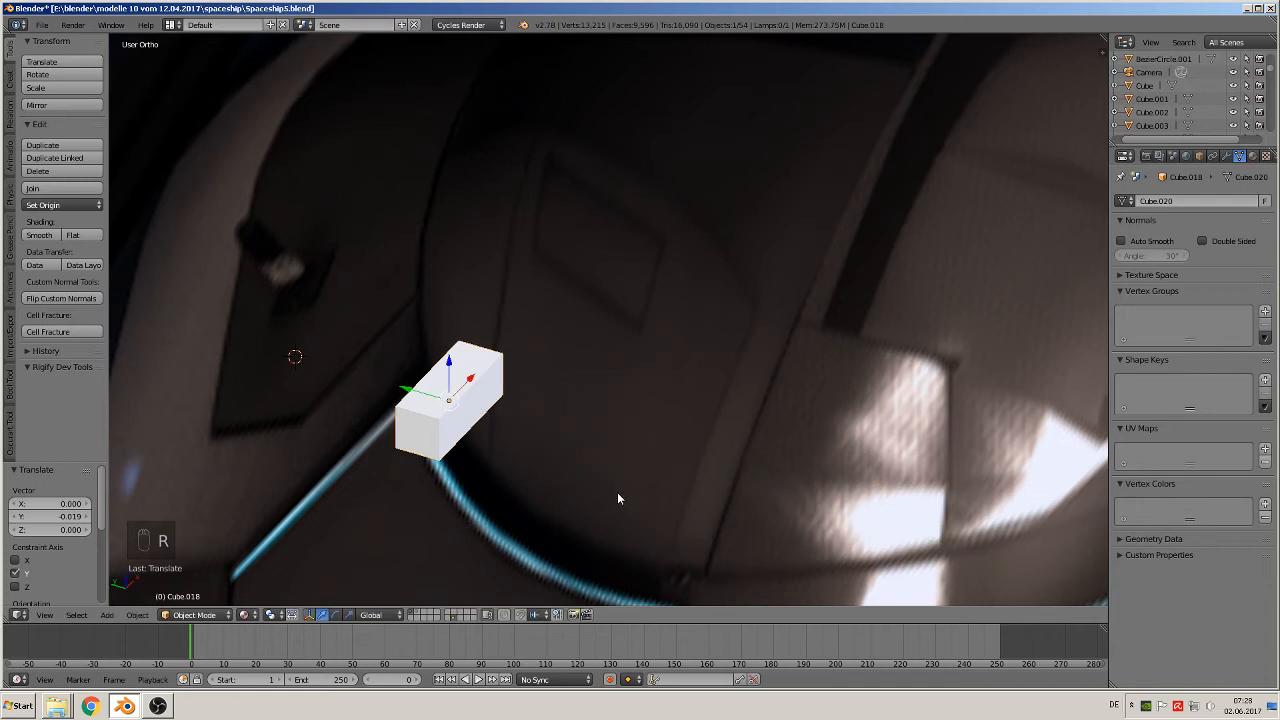
Flatten the block along Z with a scale factor of about 0.246
key("s")
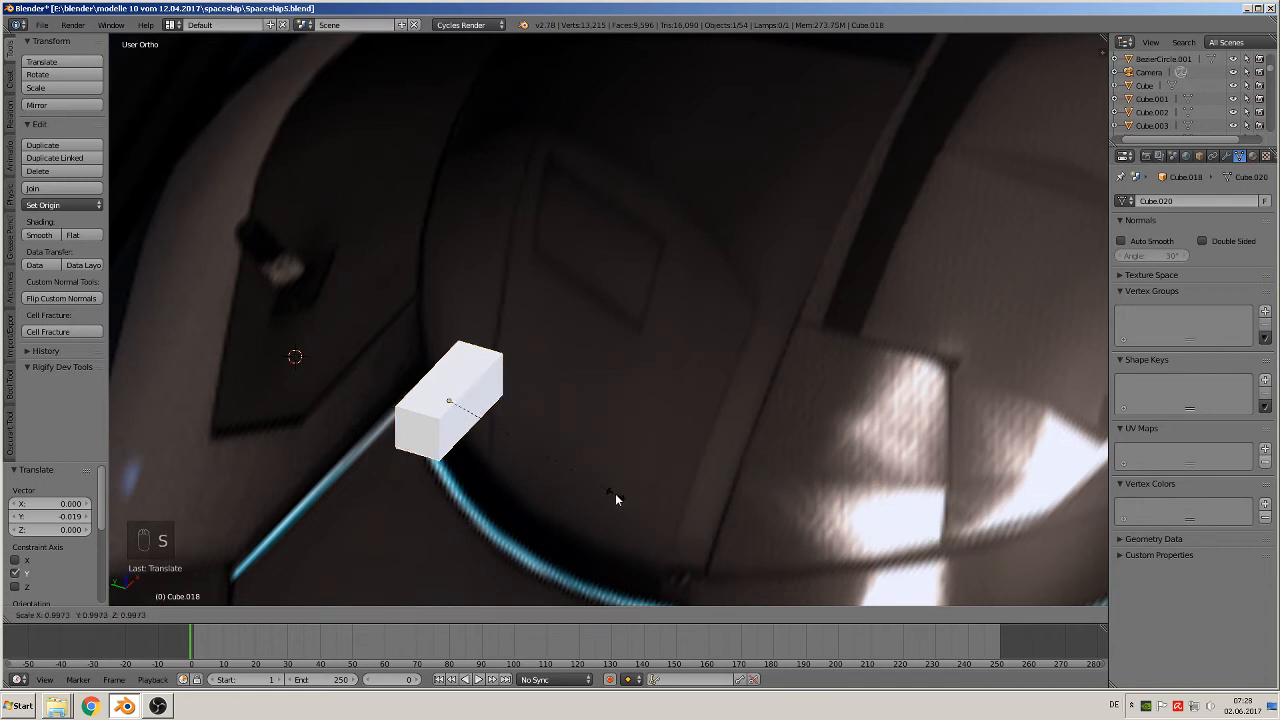
key("z")
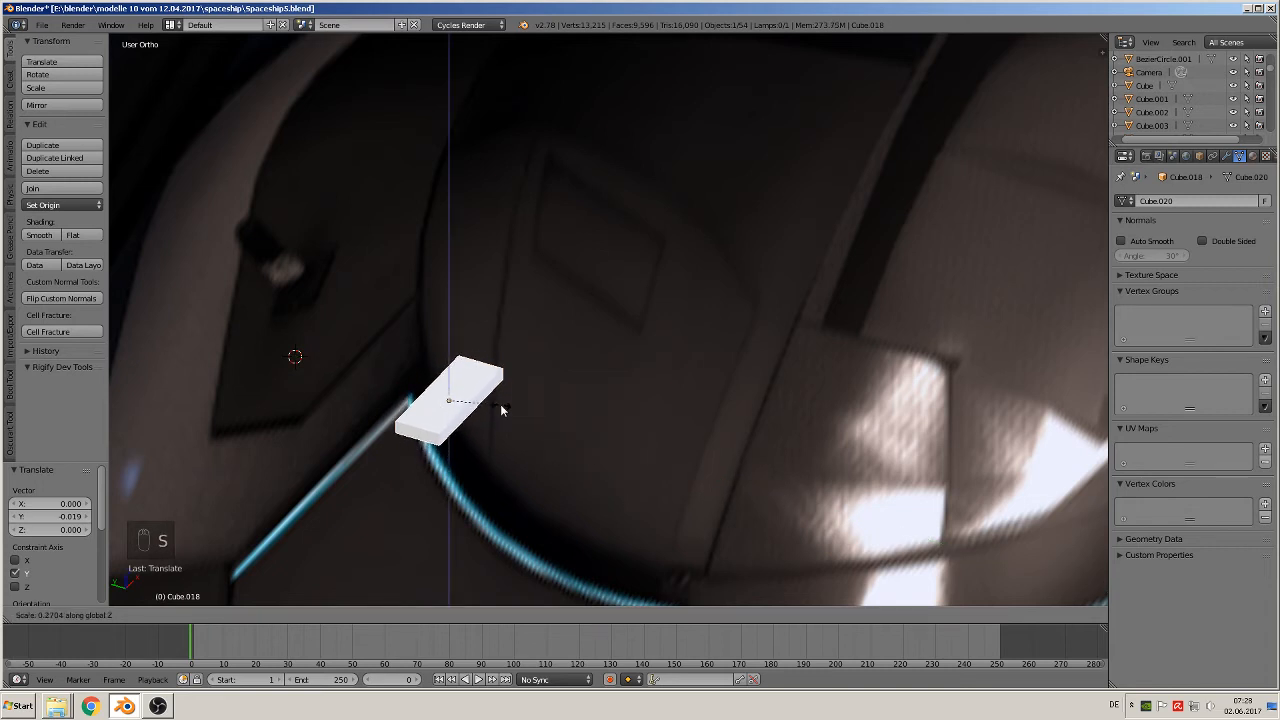
left_click(497, 406)
Divide the flat block lengthwise into three equal strips with two loop cuts
middle_click_drag(389, 371, 699, 312, "shift")
scroll(698, 313, "up", 1)
middle_click_drag(698, 313, 671, 327)
scroll(671, 327, "up", 3)
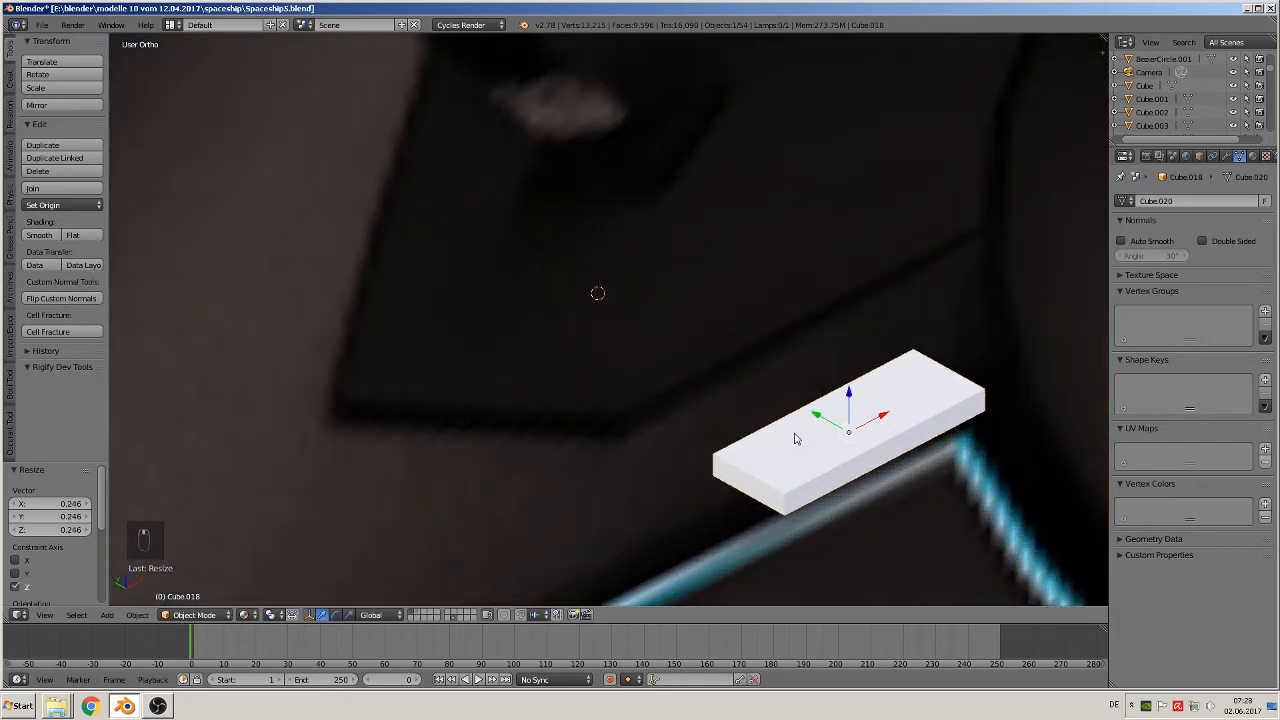
middle_click_drag(796, 438, 665, 355, "shift")
scroll(742, 358, "up", 2)
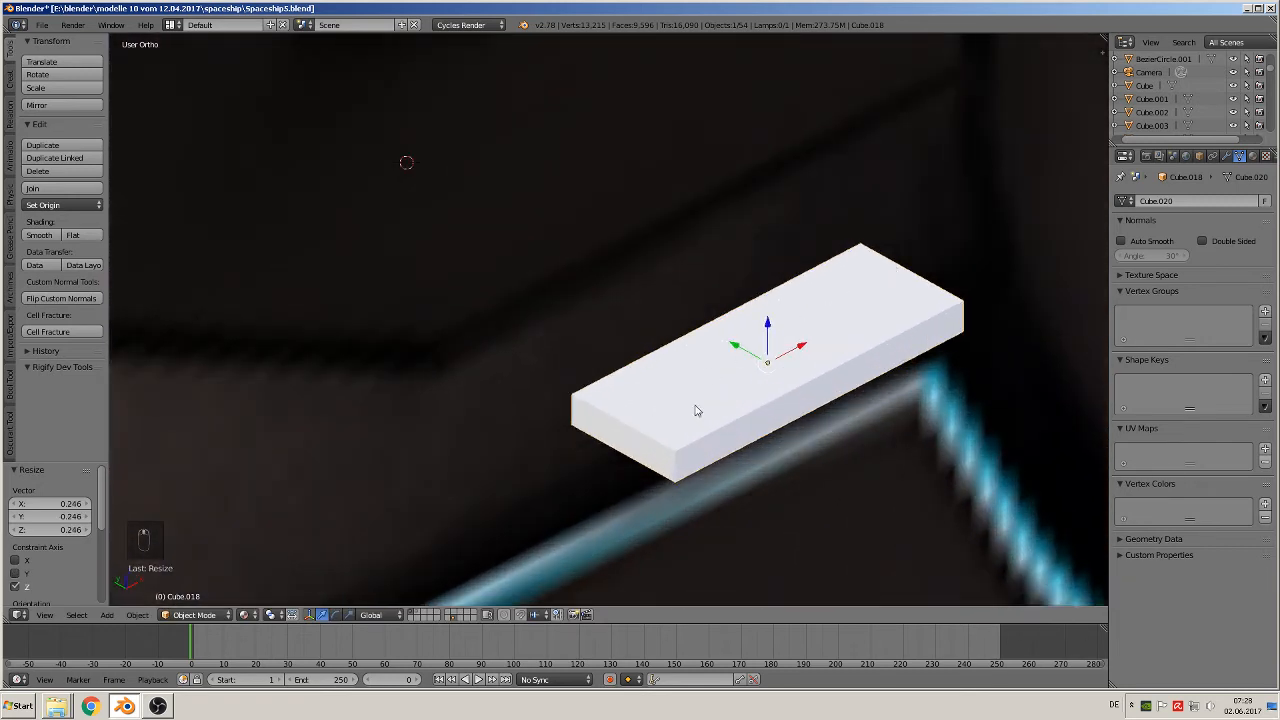
key("Tab")
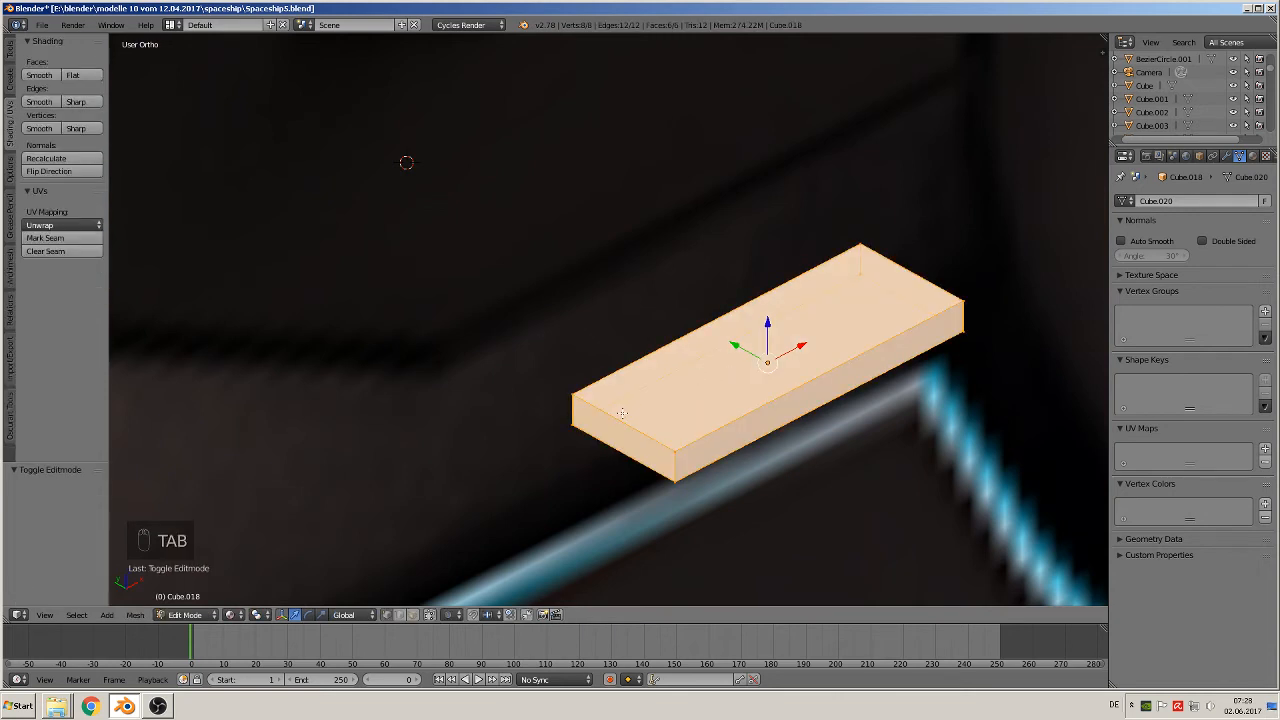
key("ctrl+r")
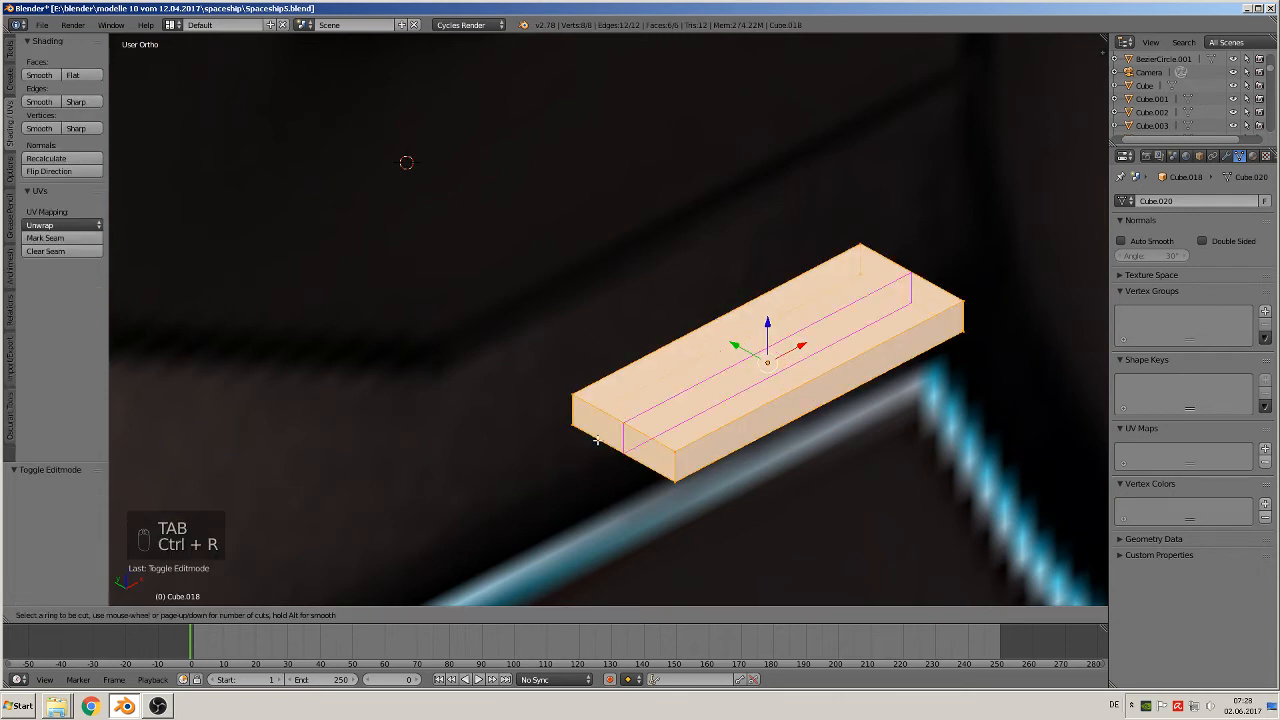
scroll(598, 440, "up", 1)
left_click(598, 440)
left_click(598, 440)
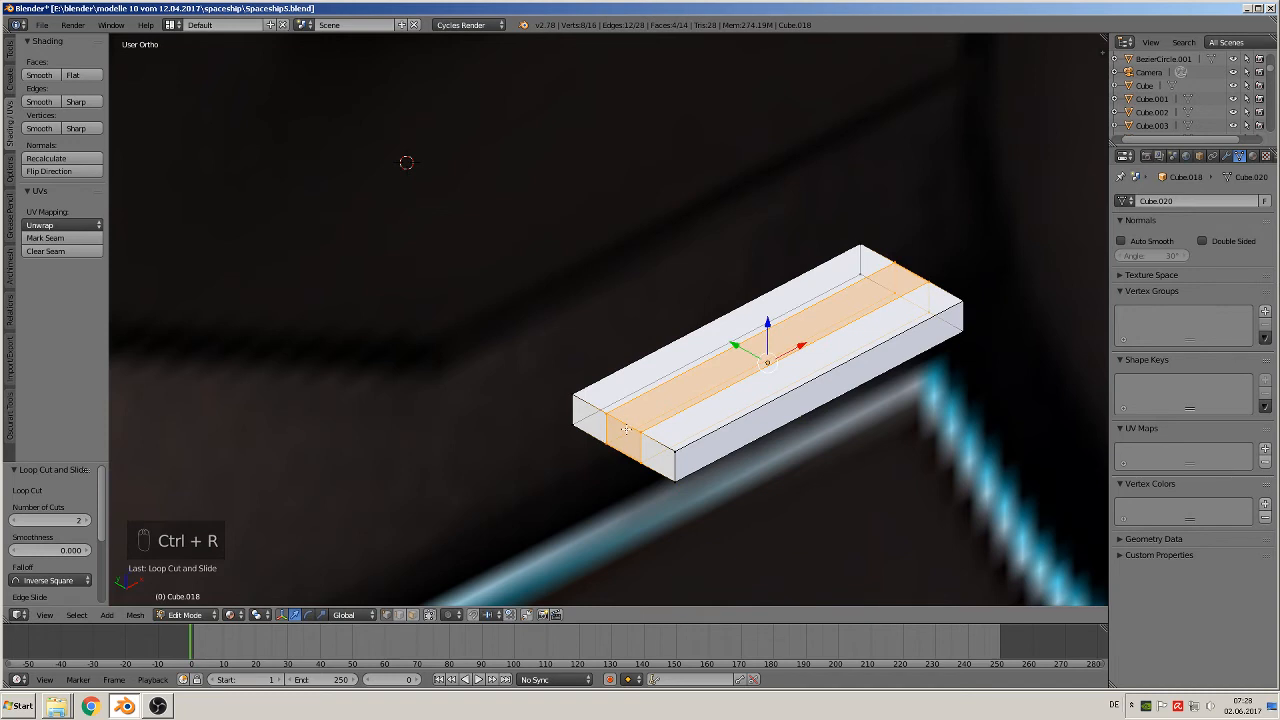
Extrude the middle strip's top face in place, scale it uniformly to 0.957, and narrow it further along Y
left_click(419, 615)
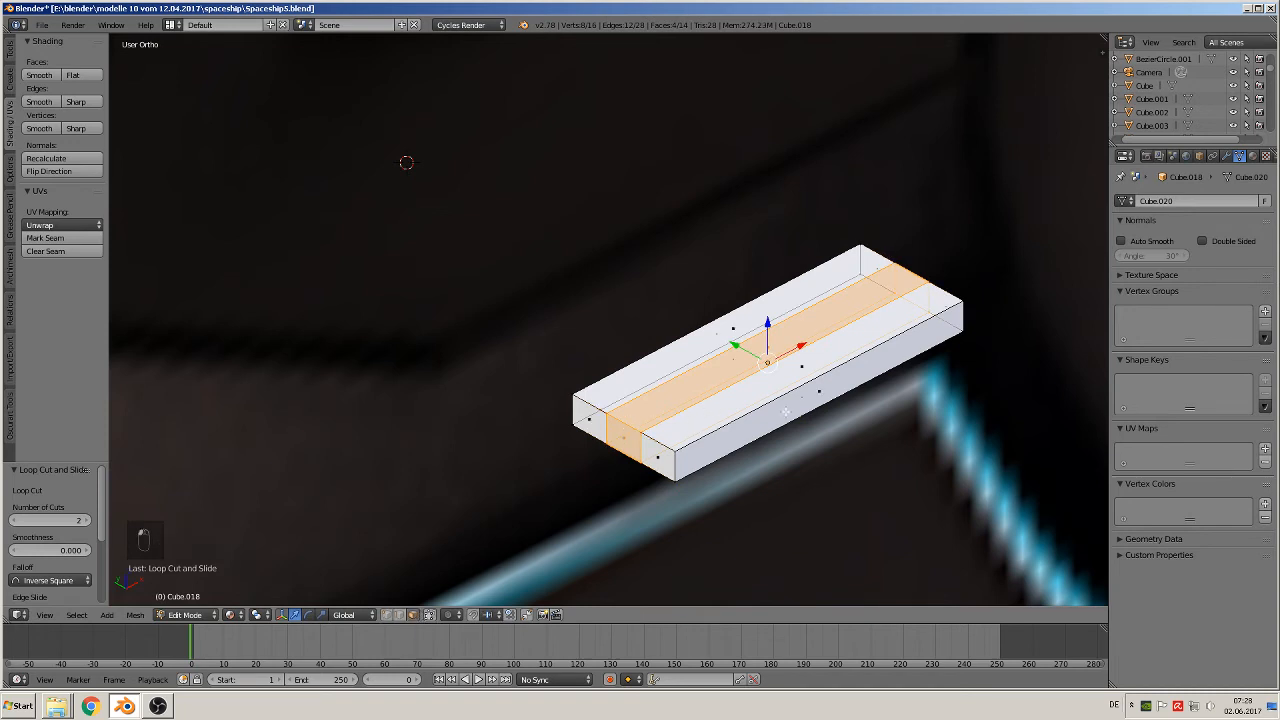
right_click(762, 351)
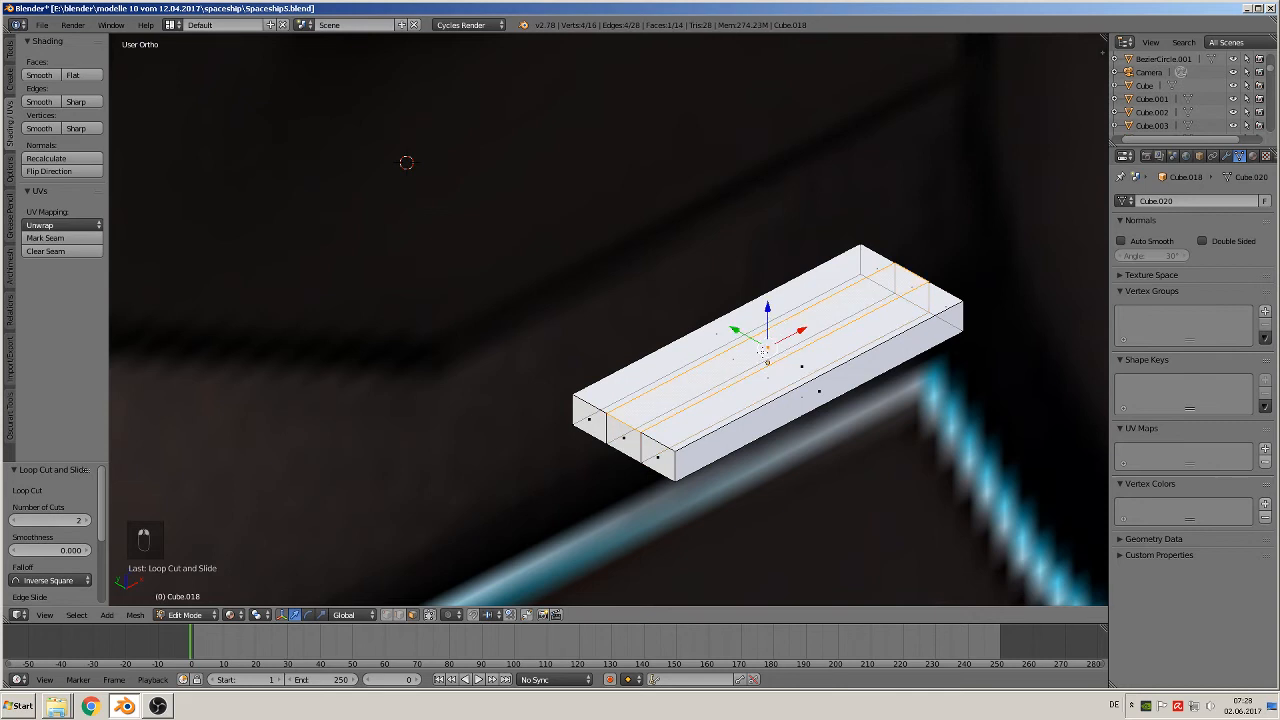
left_click(430, 615)
scroll(806, 364, "up", 1)
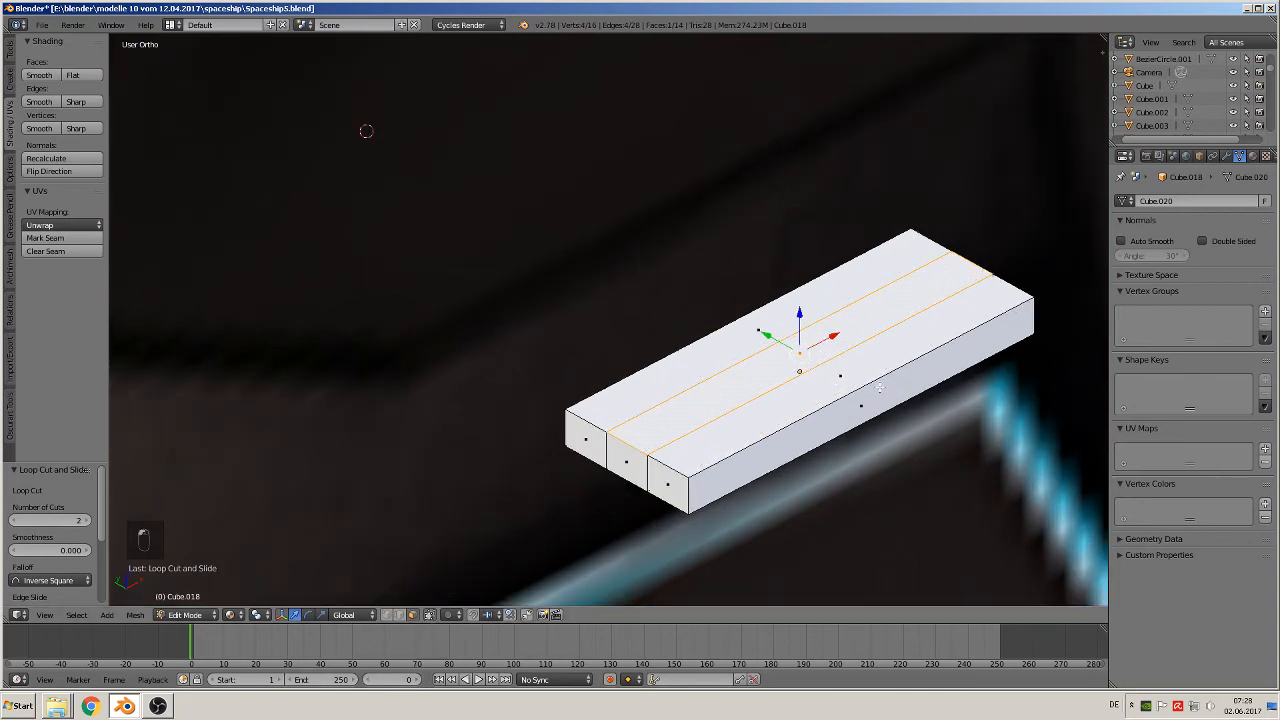
key("e")
key("s")
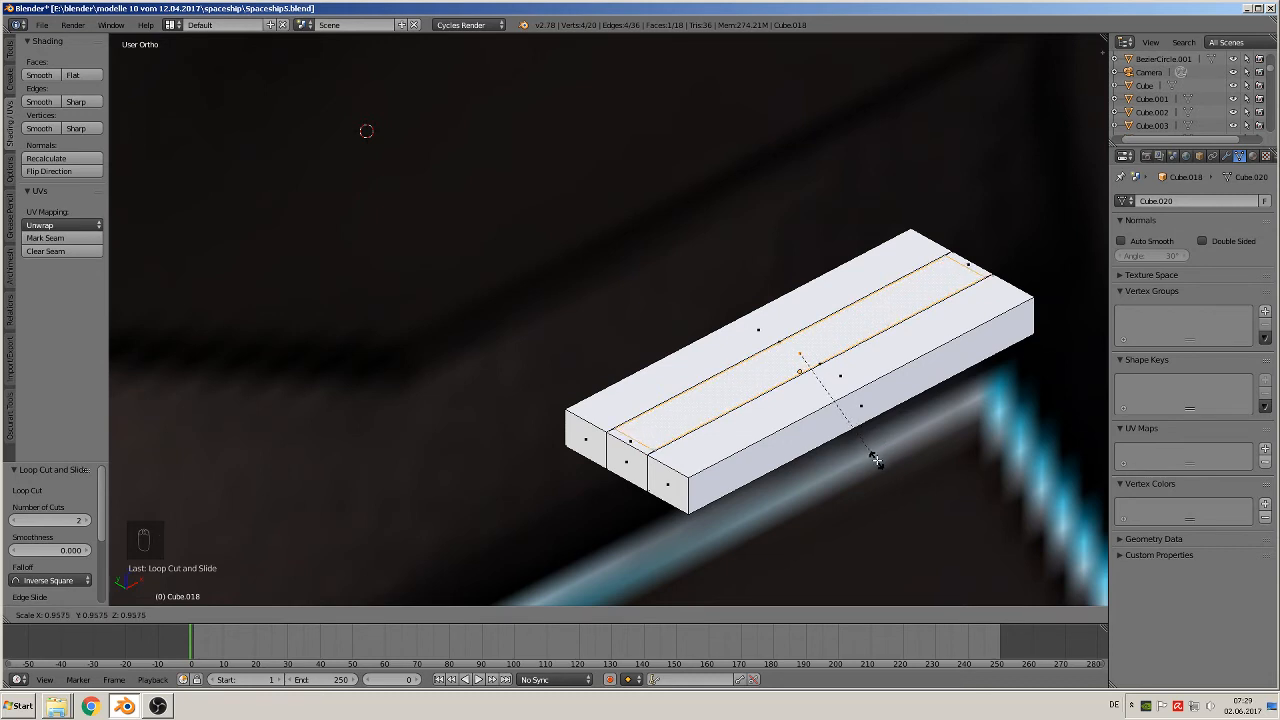
left_click(875, 458)
key("s")
key("y")
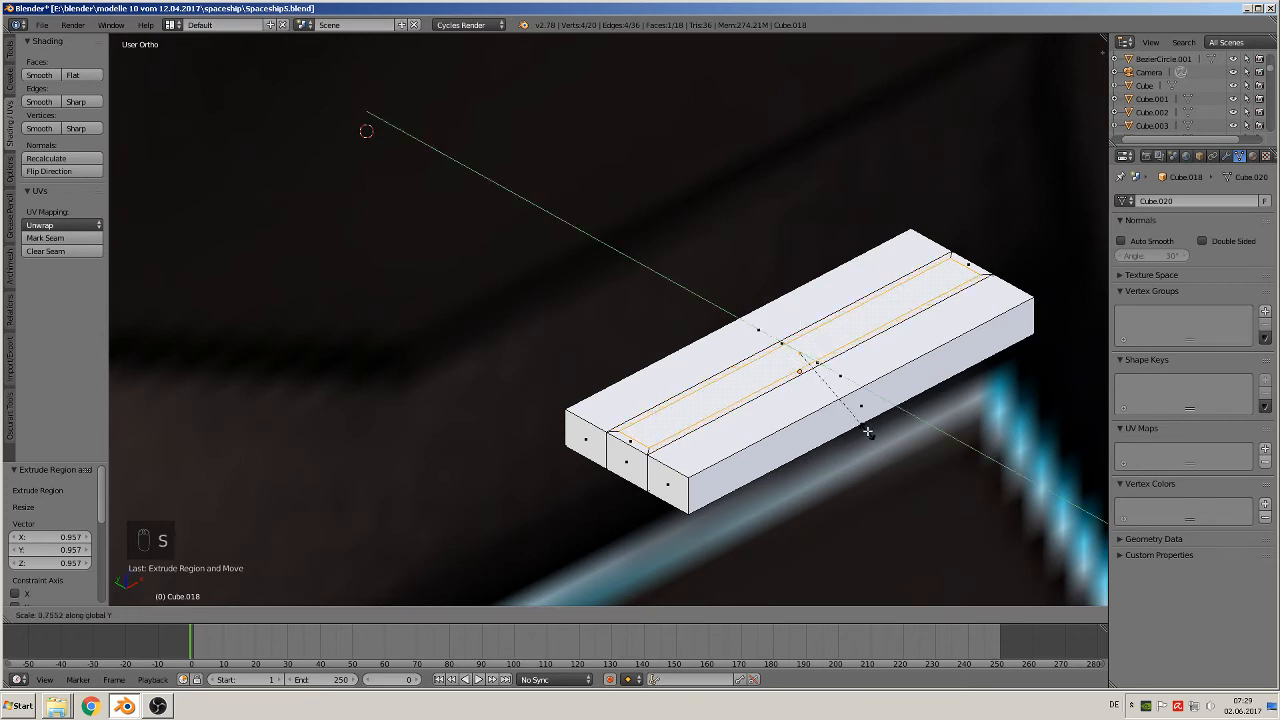
left_click(867, 430)
Extrude the inset face and lower it by about 0.00037 along Z to form a shallow groove
key("e")
left_click(846, 428)
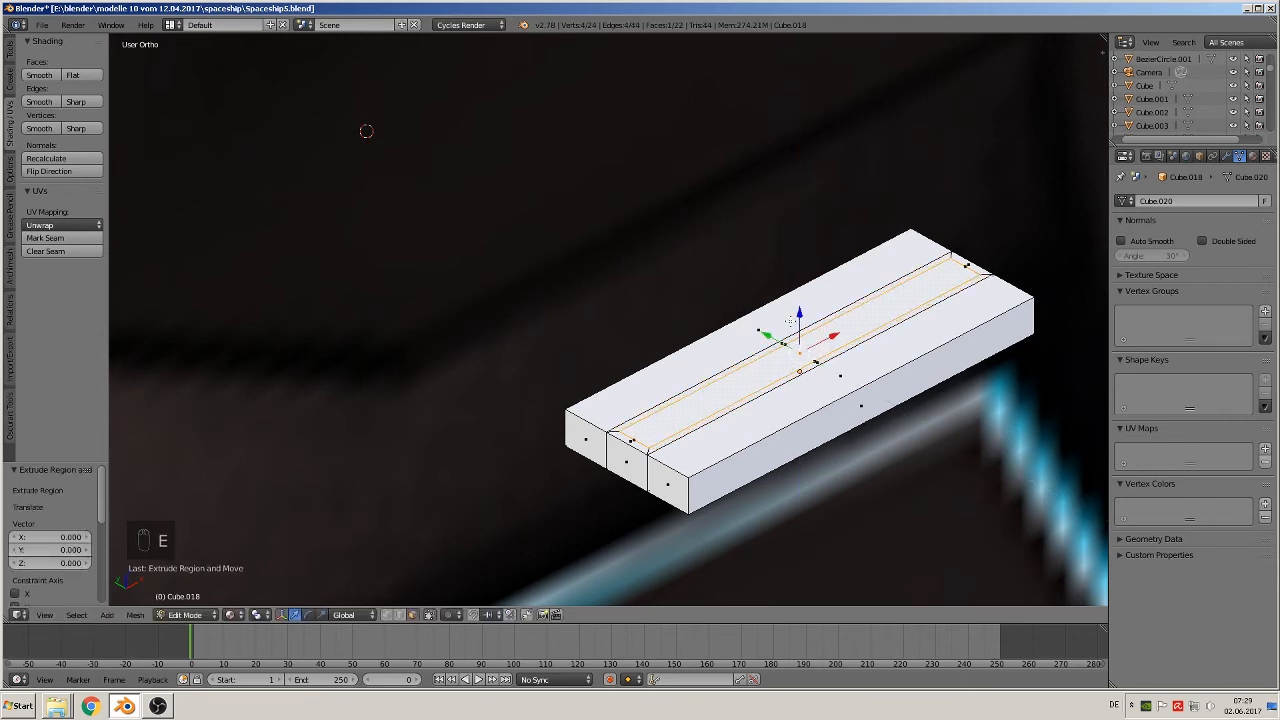
left_click_drag(799, 317, 803, 332)
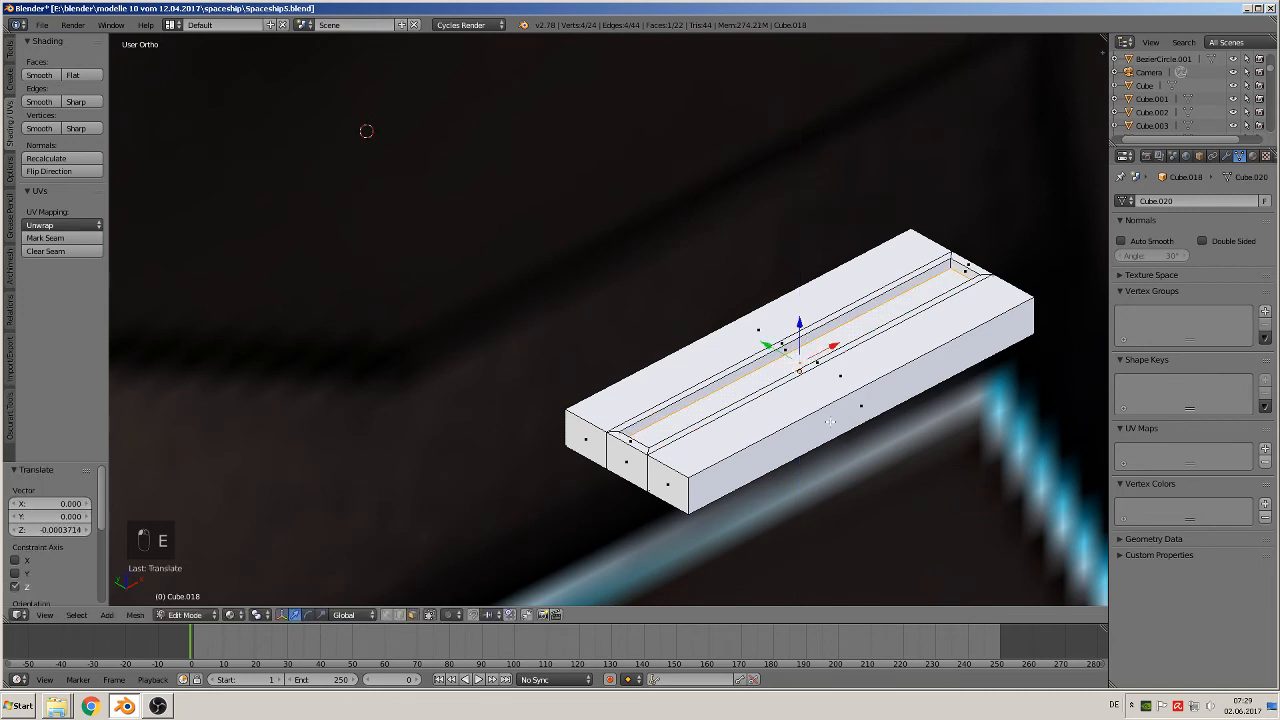
Inset the groove floor by extruding and scaling it to 0.931, stretch it 1.029 along X, and narrow it along Y
key("e")
left_click(864, 494)
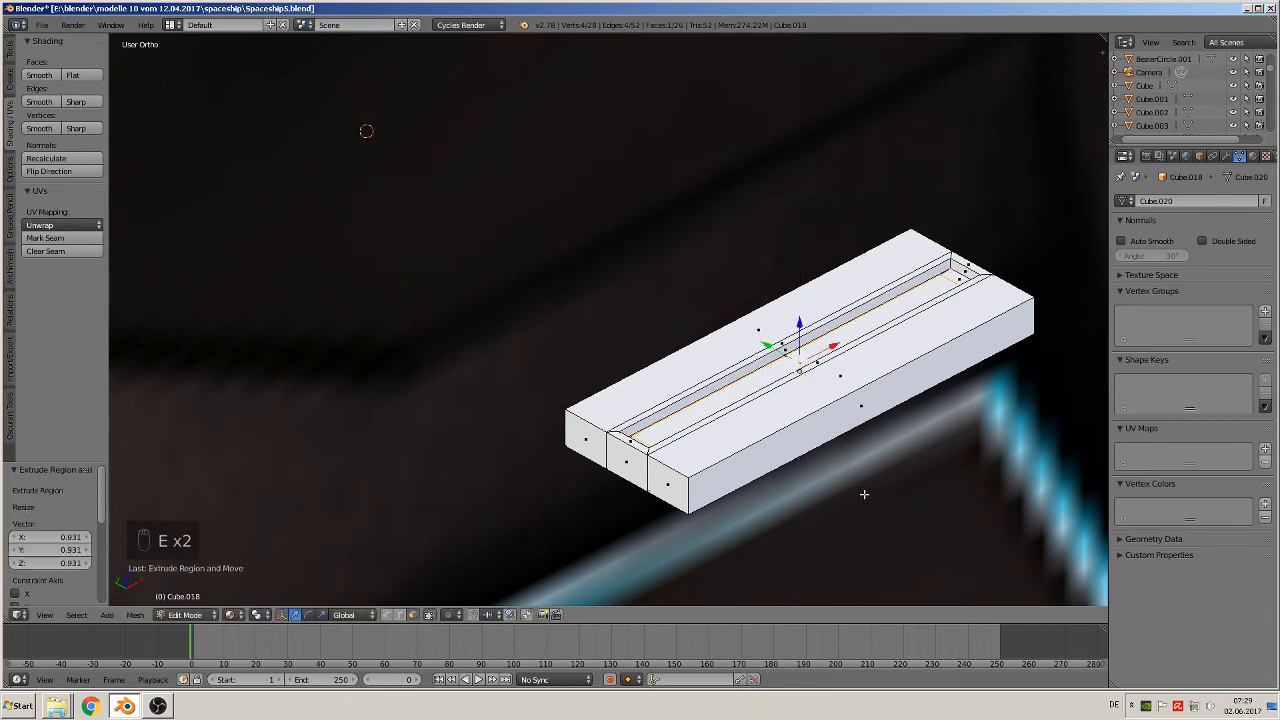
middle_click_drag(864, 498, 869, 531)
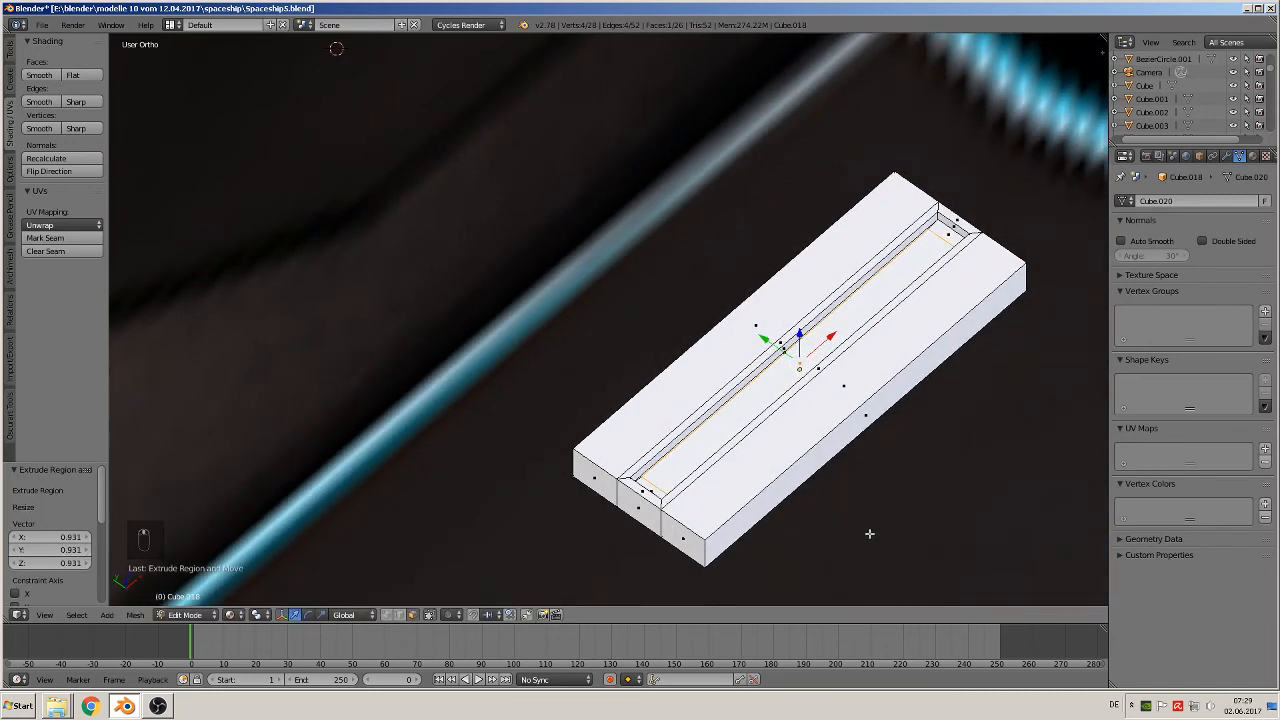
key("s")
key("x")
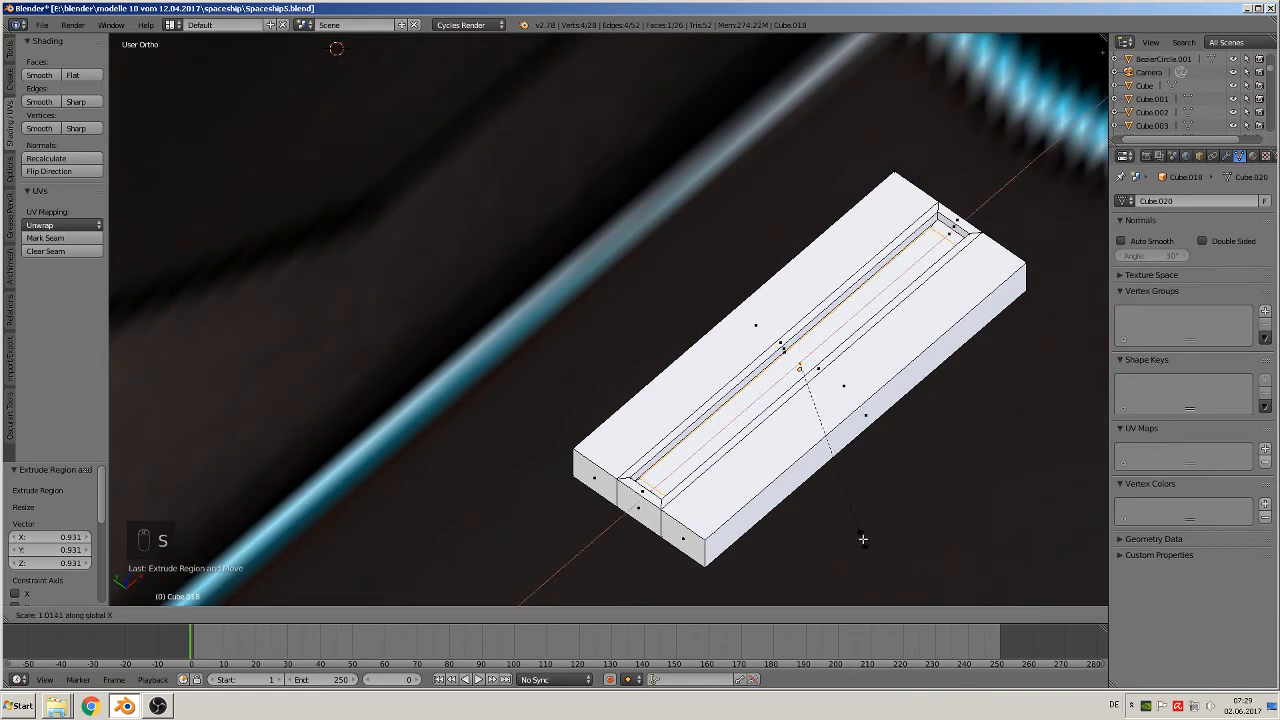
left_click(859, 543)
key("s")
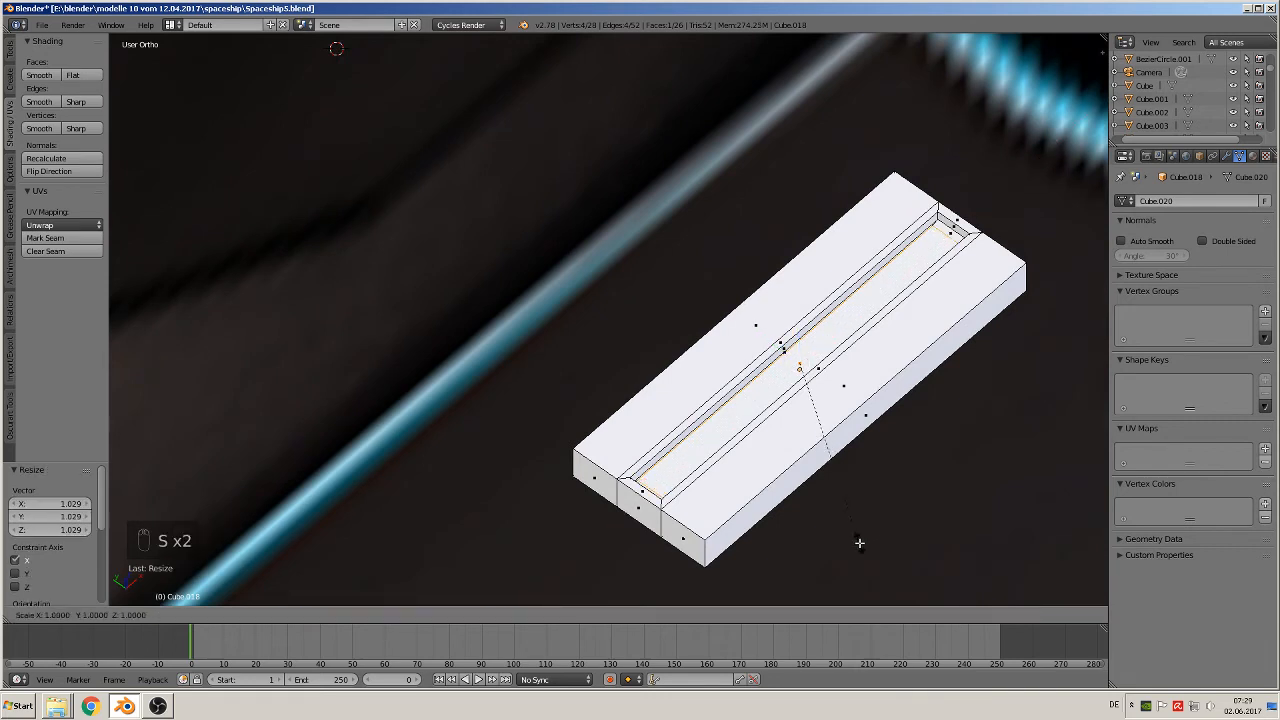
key("y")
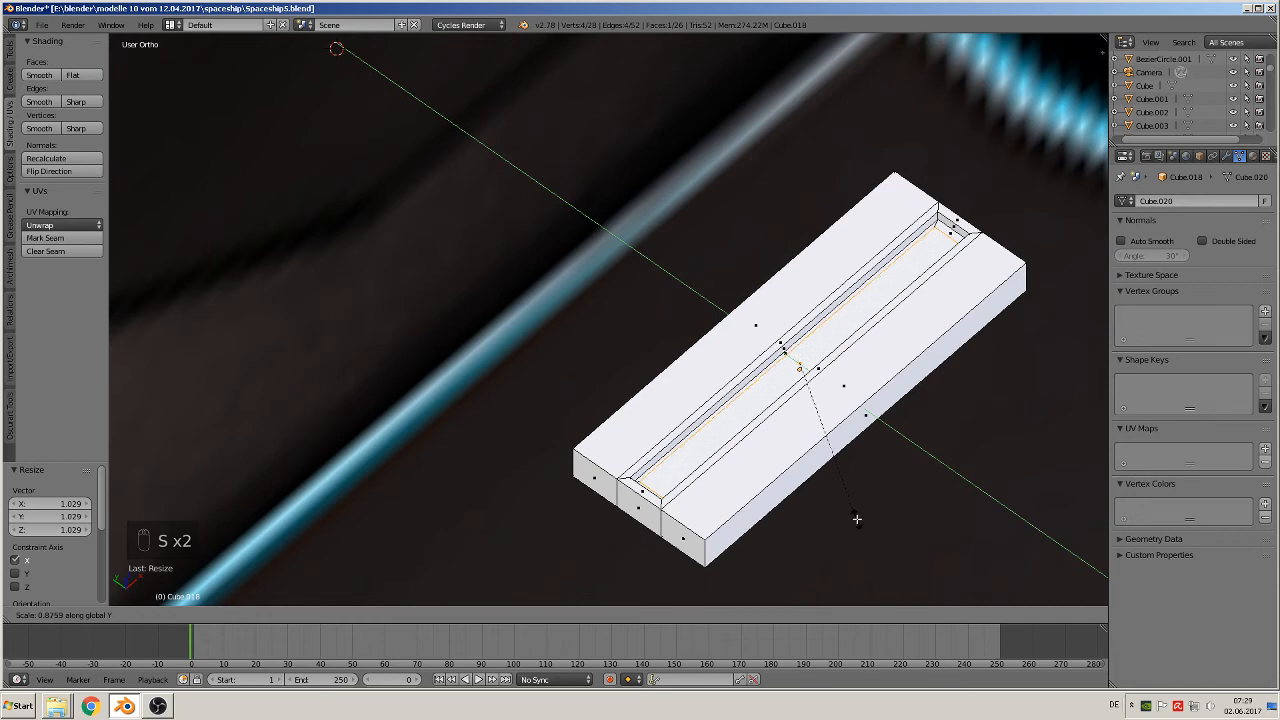
left_click(856, 517)
Extrude the inner groove face upward by 0.008 along Z and raise it another 0.016 to form an upright plate
middle_click_drag(857, 517, 837, 480)
key("e")
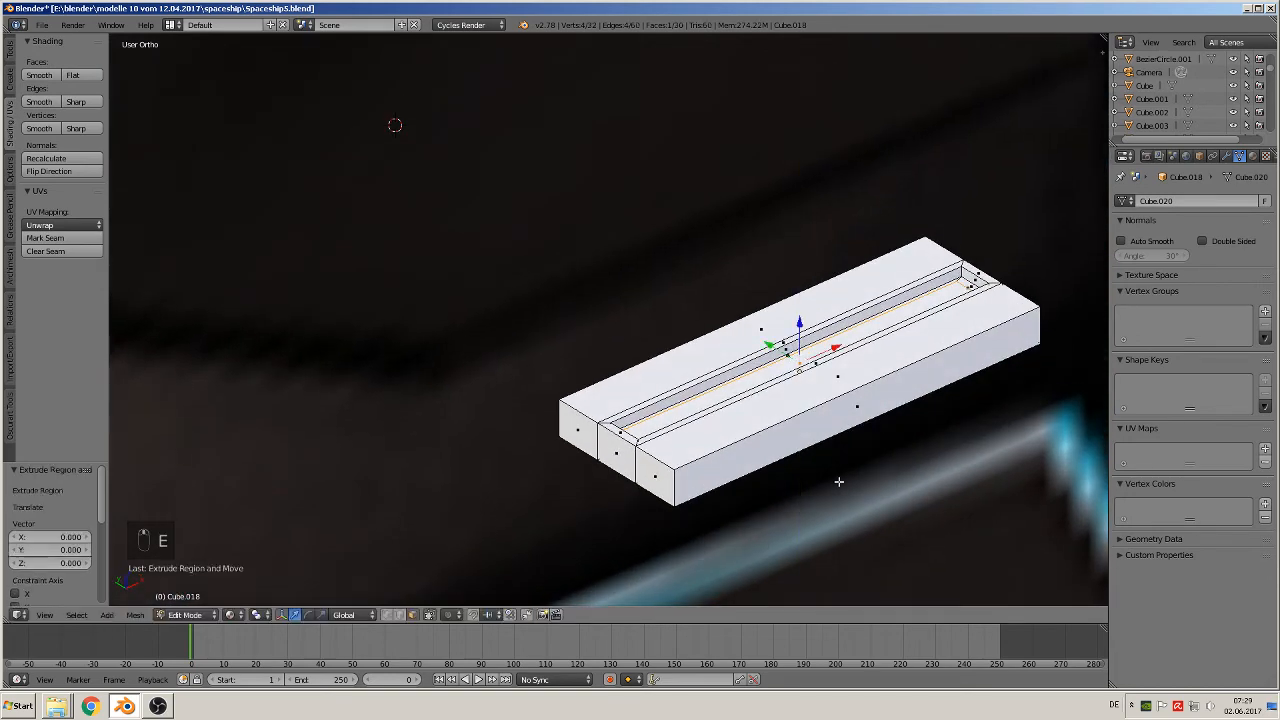
left_click(802, 120)
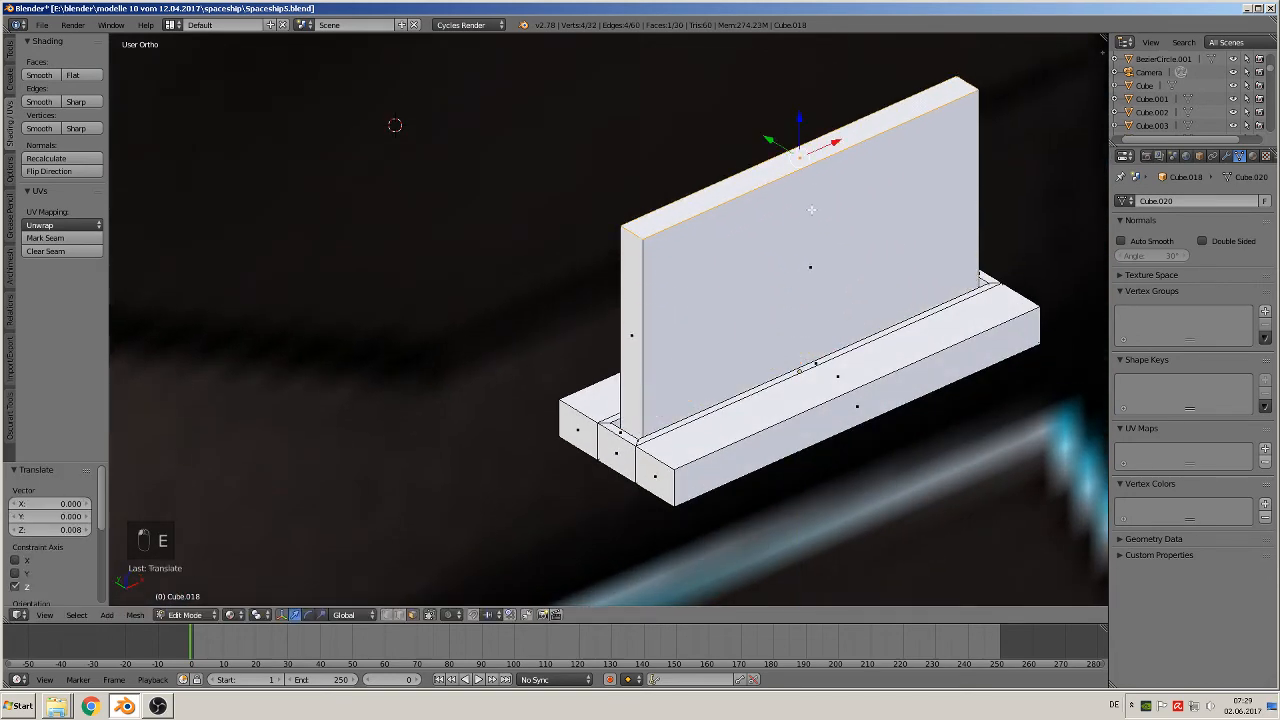
scroll(768, 334, "down", 5)
scroll(762, 351, "down", 2)
middle_click_drag(757, 360, 612, 322)
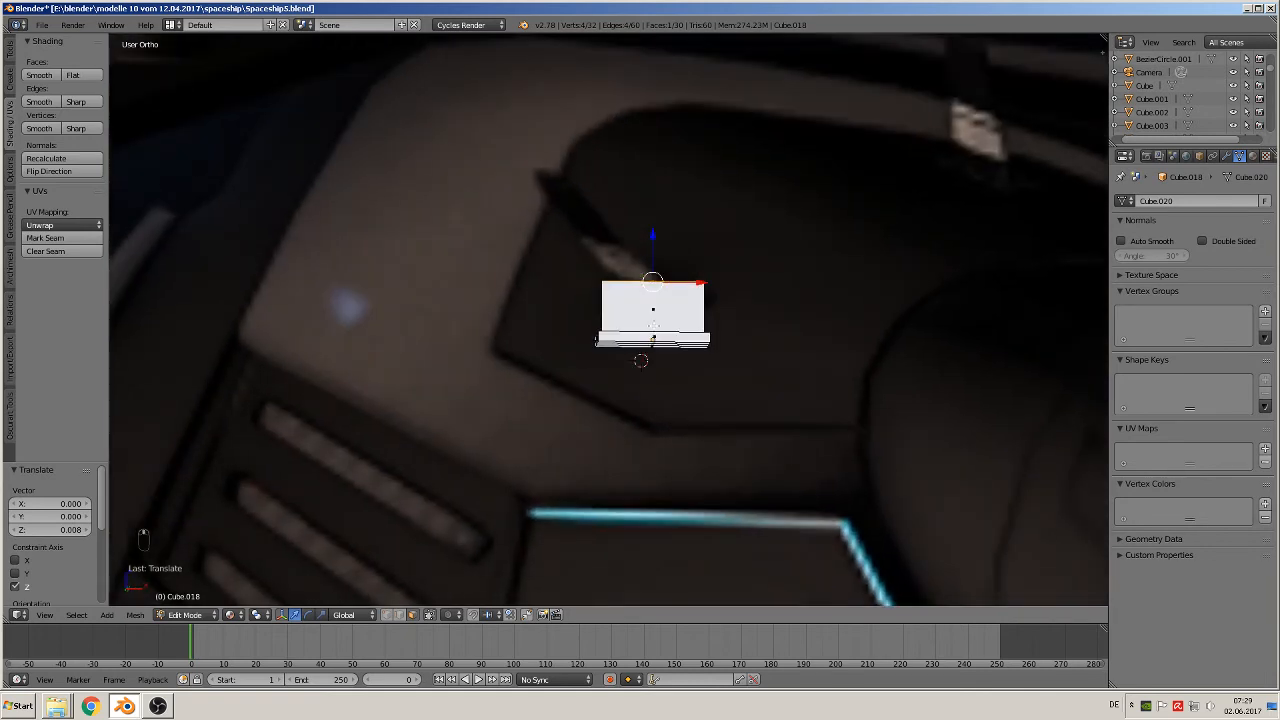
middle_click_drag(700, 335, 482, 500, "shift")
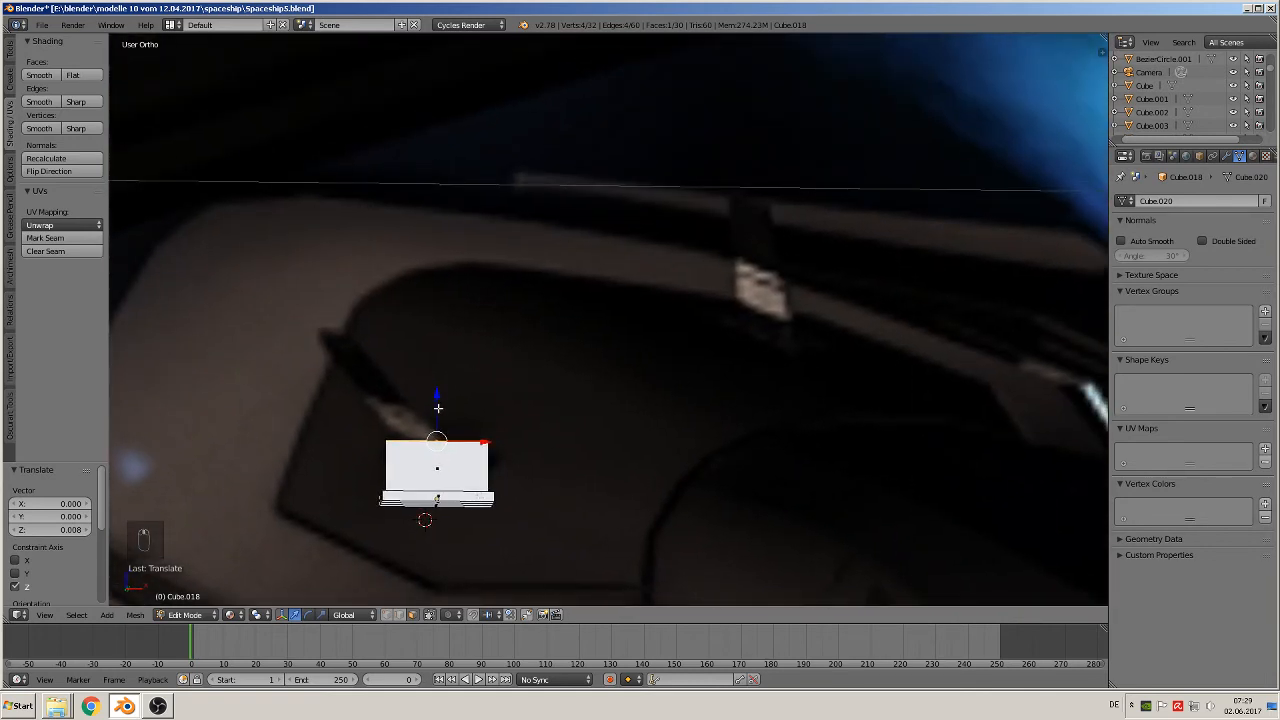
left_click_drag(438, 408, 459, 290)
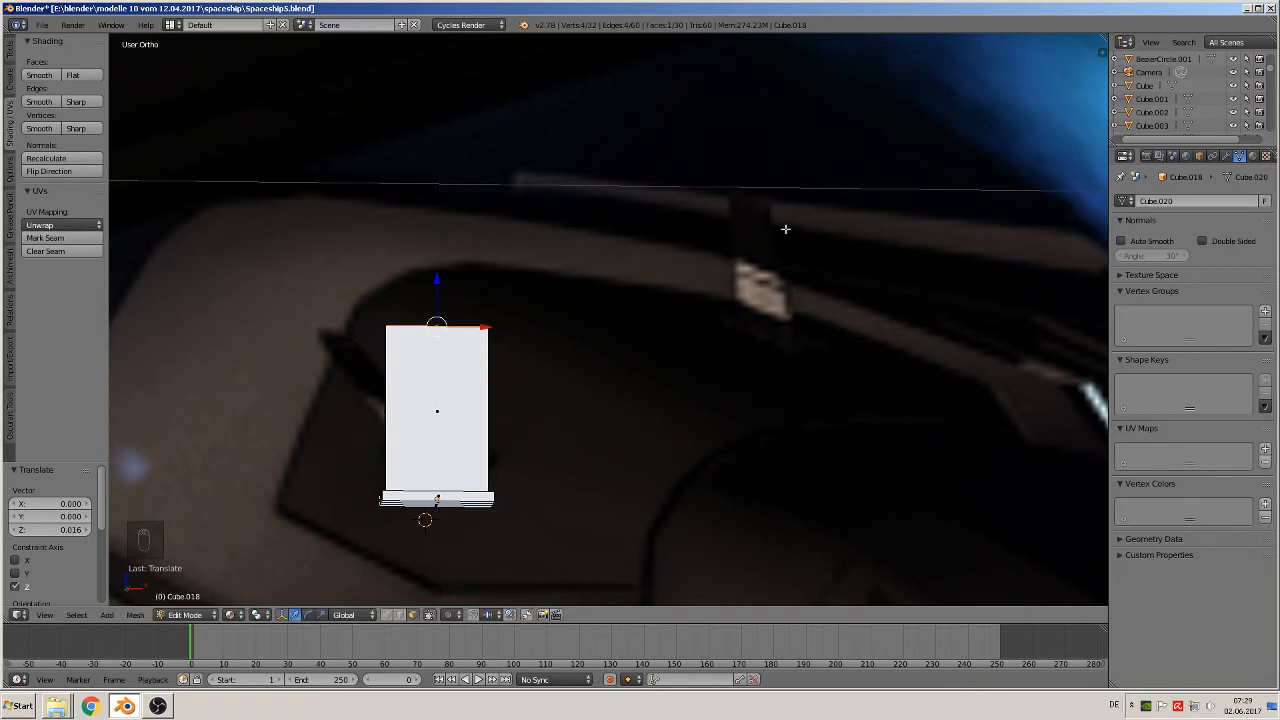
Taper the upright plate by moving one short edge of its top face -0.007 along X
middle_click_drag(537, 371, 494, 411)
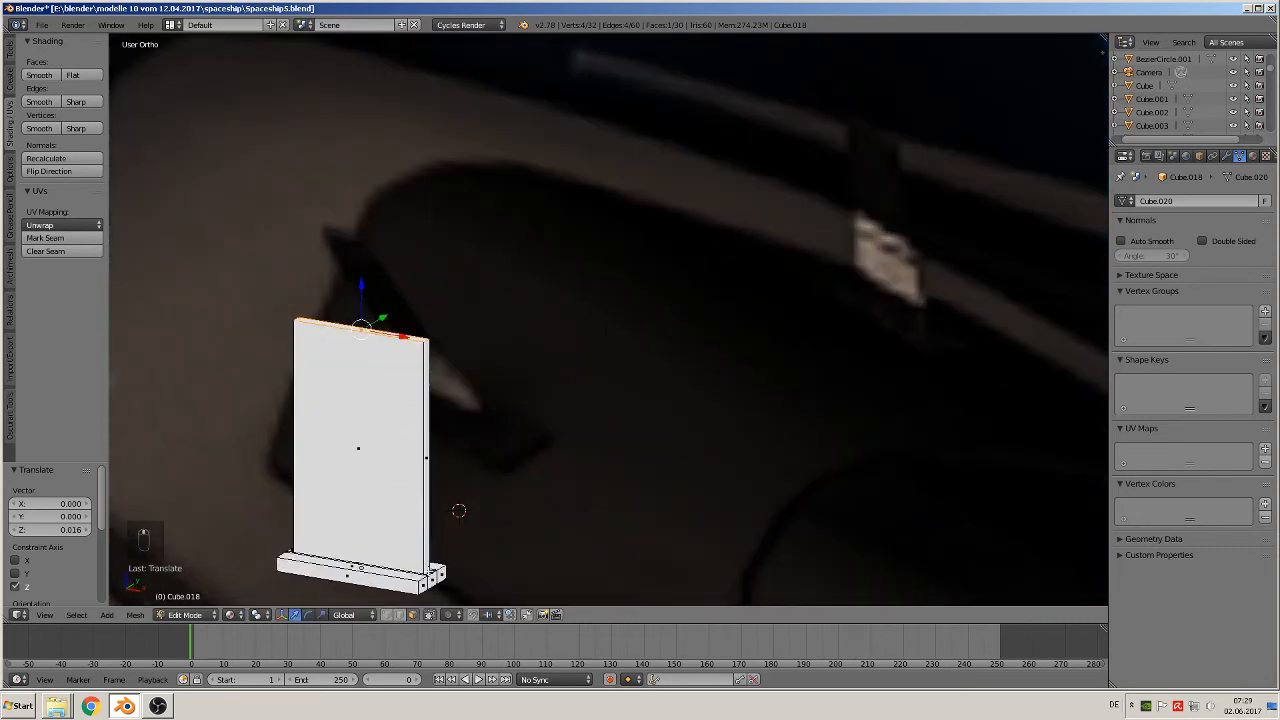
right_click(430, 340)
key("g")
key("x")
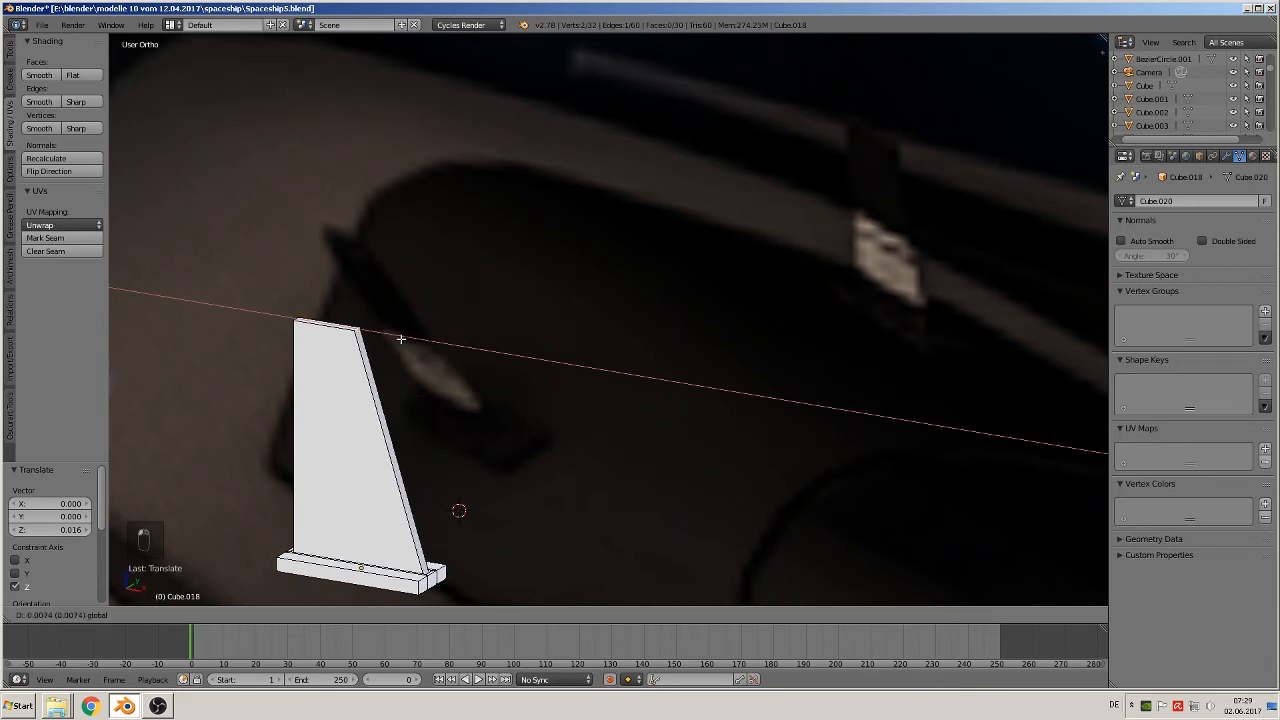
left_click(400, 339)
middle_click_drag(503, 457, 580, 512)
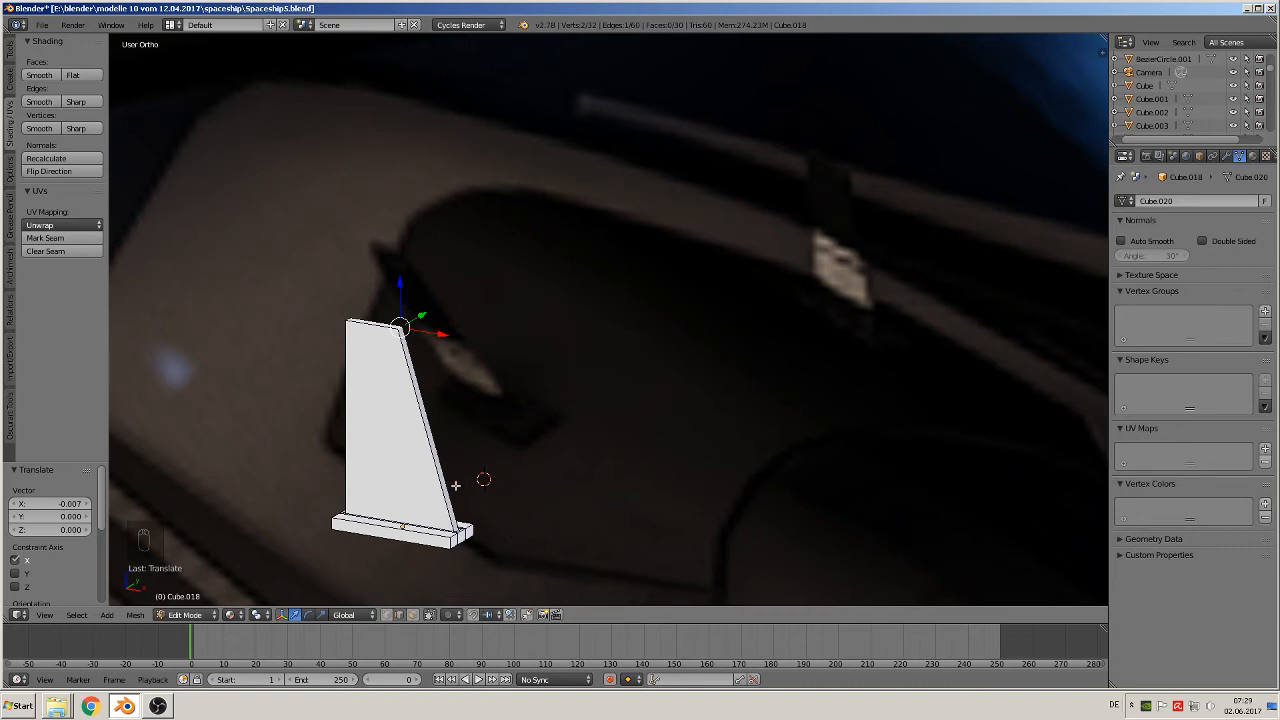
key("Tab")
key("Tab")
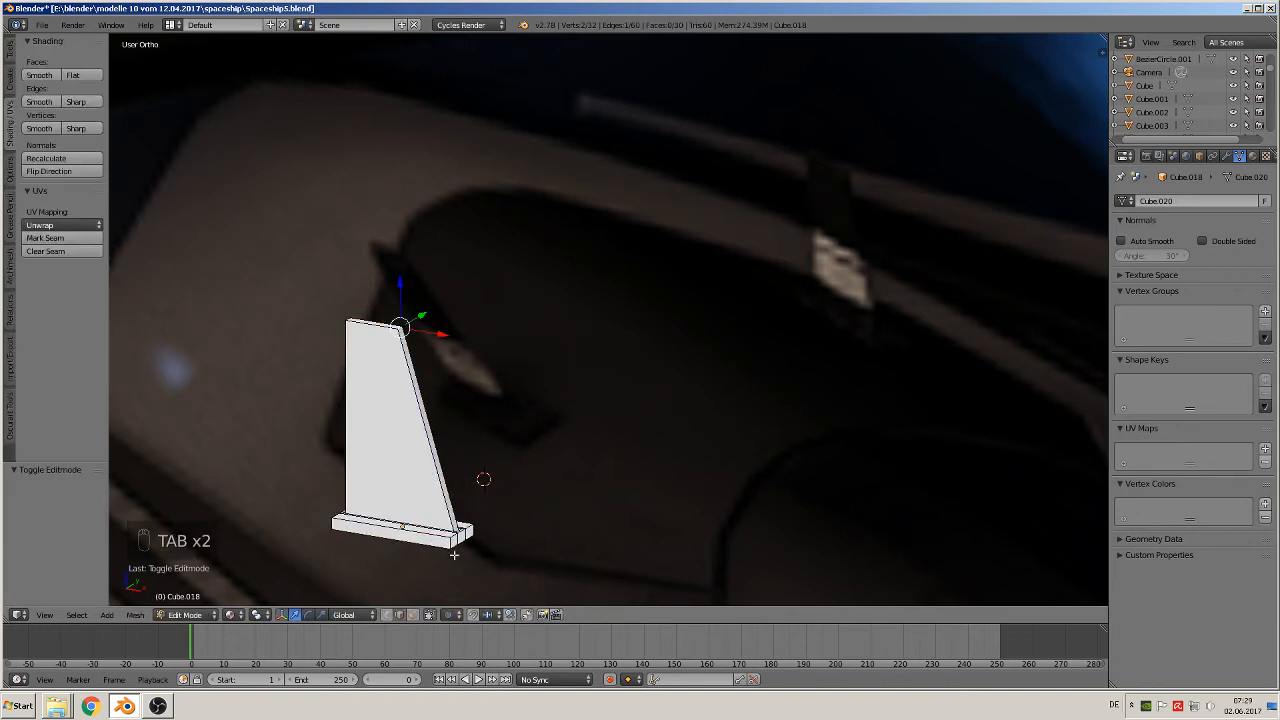
Add one centred lengthwise loop cut to each outer strip of the base block
middle_click_drag(416, 533, 670, 316, "shift")
scroll(726, 348, "up", 6)
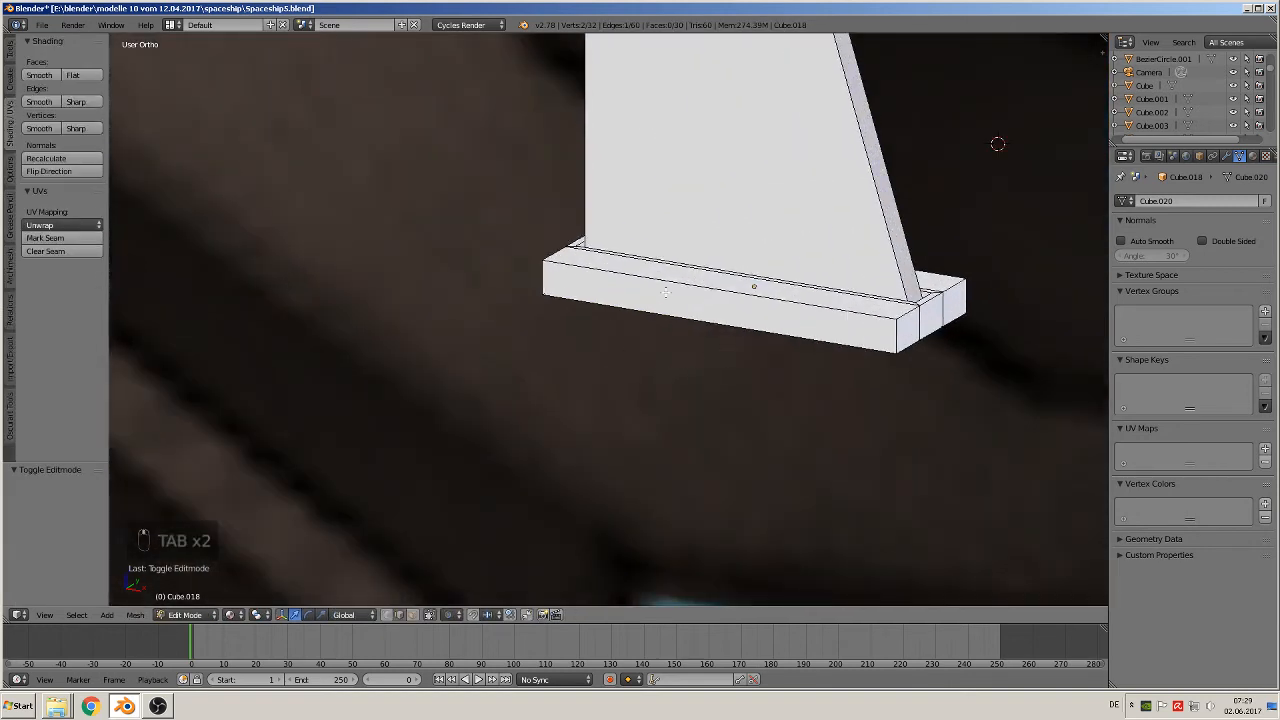
middle_click_drag(920, 354, 737, 361)
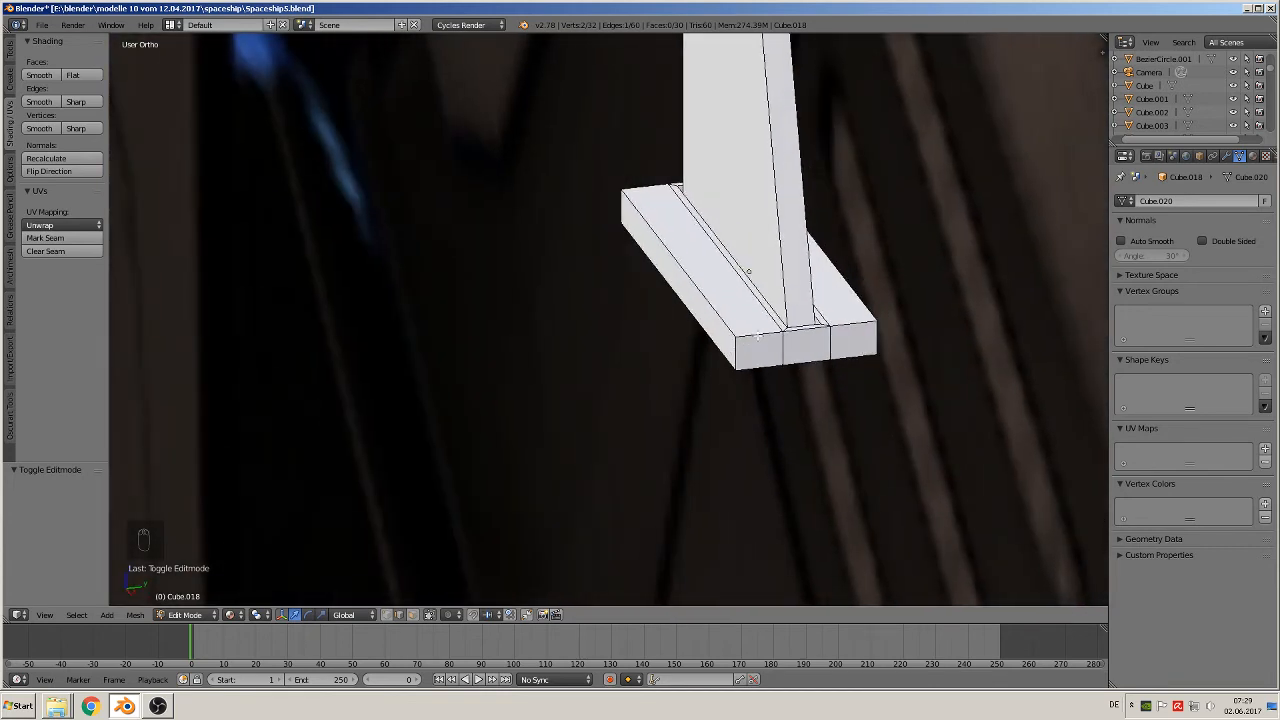
key("ctrl+r")
left_click(758, 338)
key("ctrl+r")
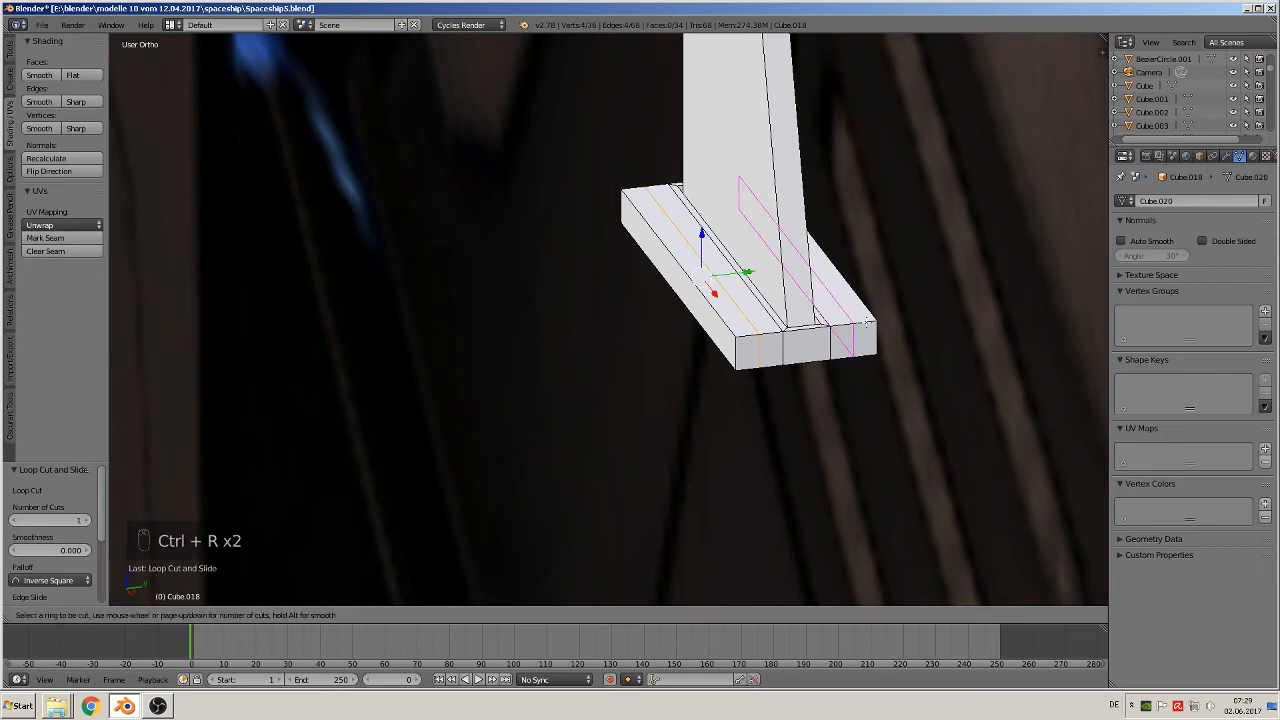
left_click(855, 323)
left_click(855, 325)
middle_click_drag(817, 402, 941, 410)
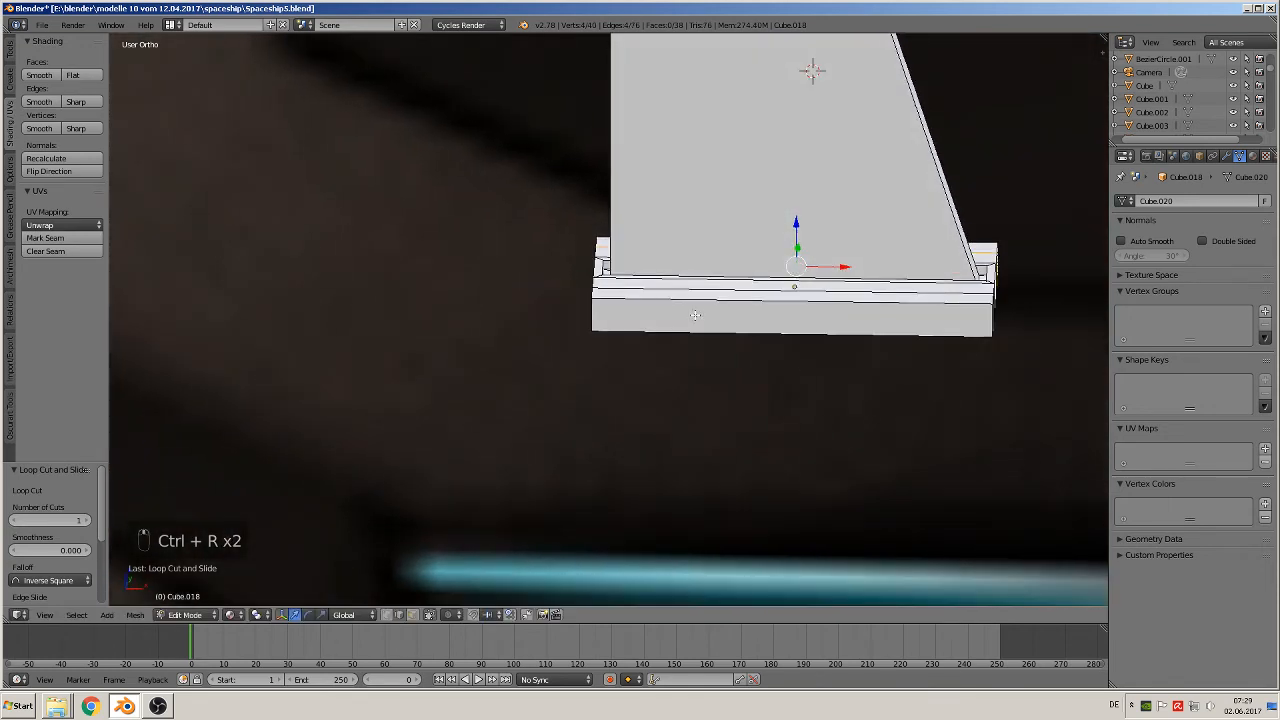
key("ctrl+r")
scroll(696, 320, "up", 7)
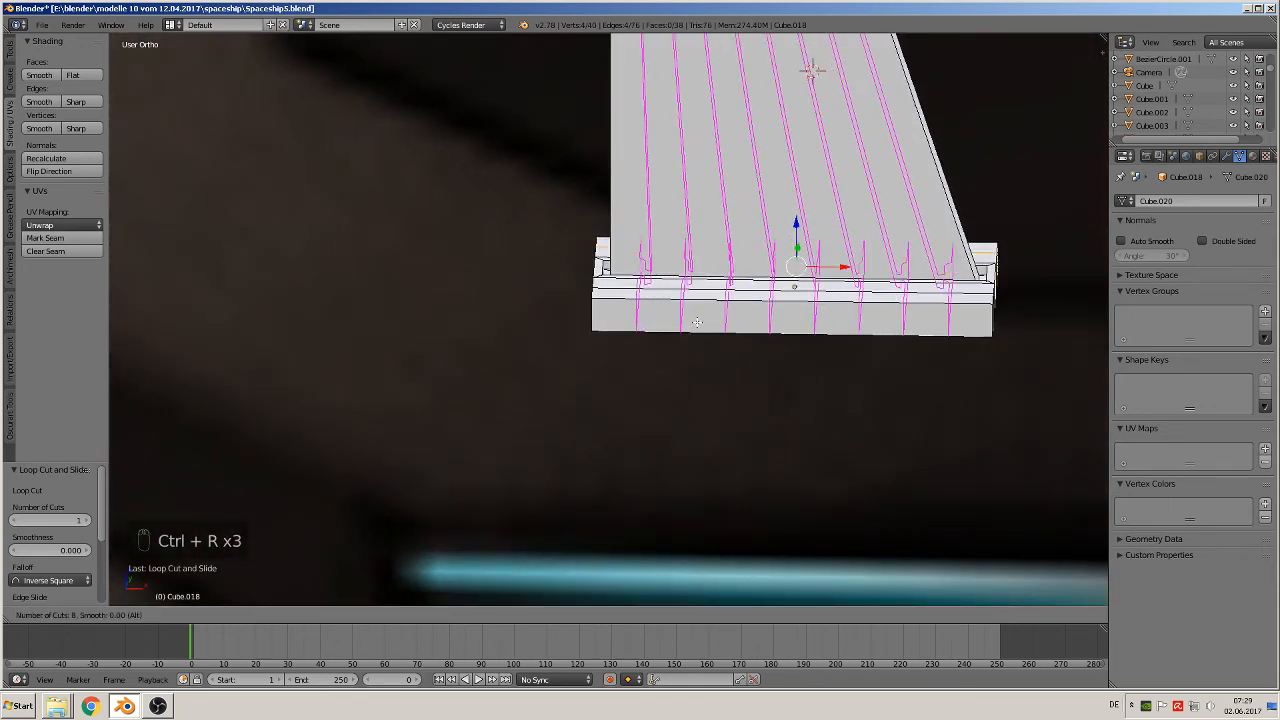
right_click(696, 322)
Finish editing the antenna mesh and, in front view, move the antenna 0.091 along X and -0.210 along Z beside the other detail parts
key("Tab")
scroll(711, 341, "down", 6)
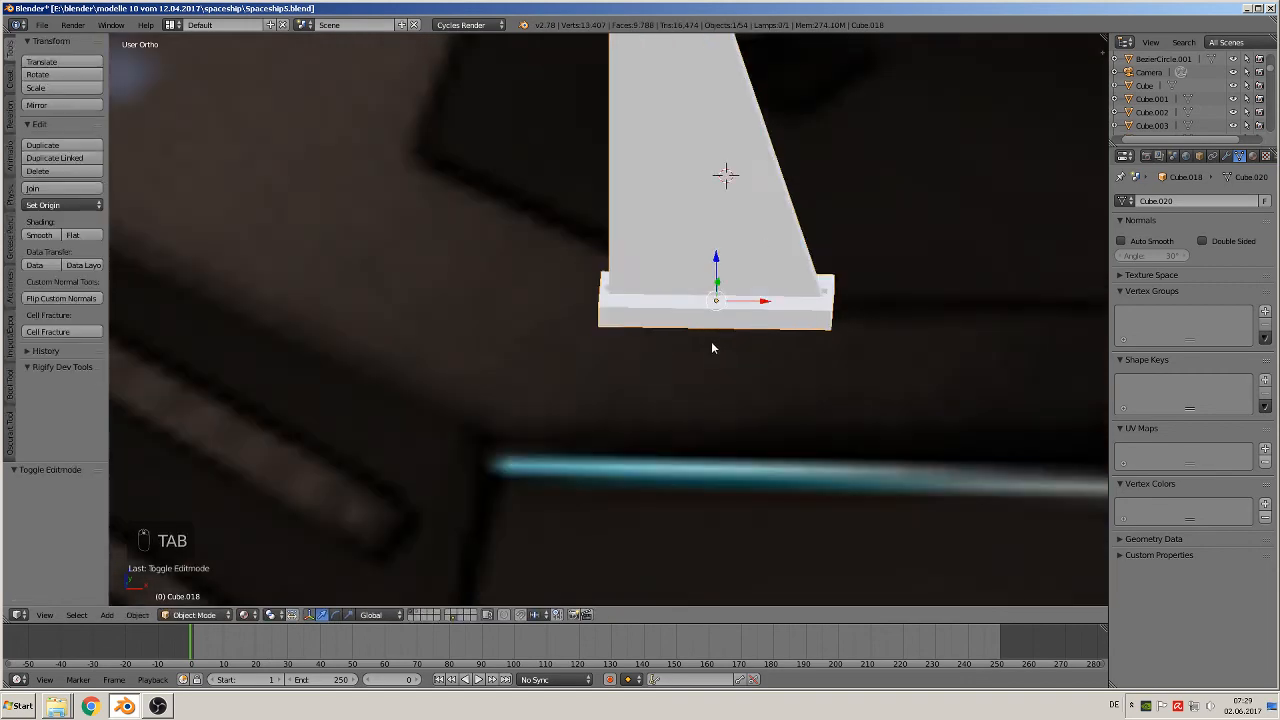
key("KP_1")
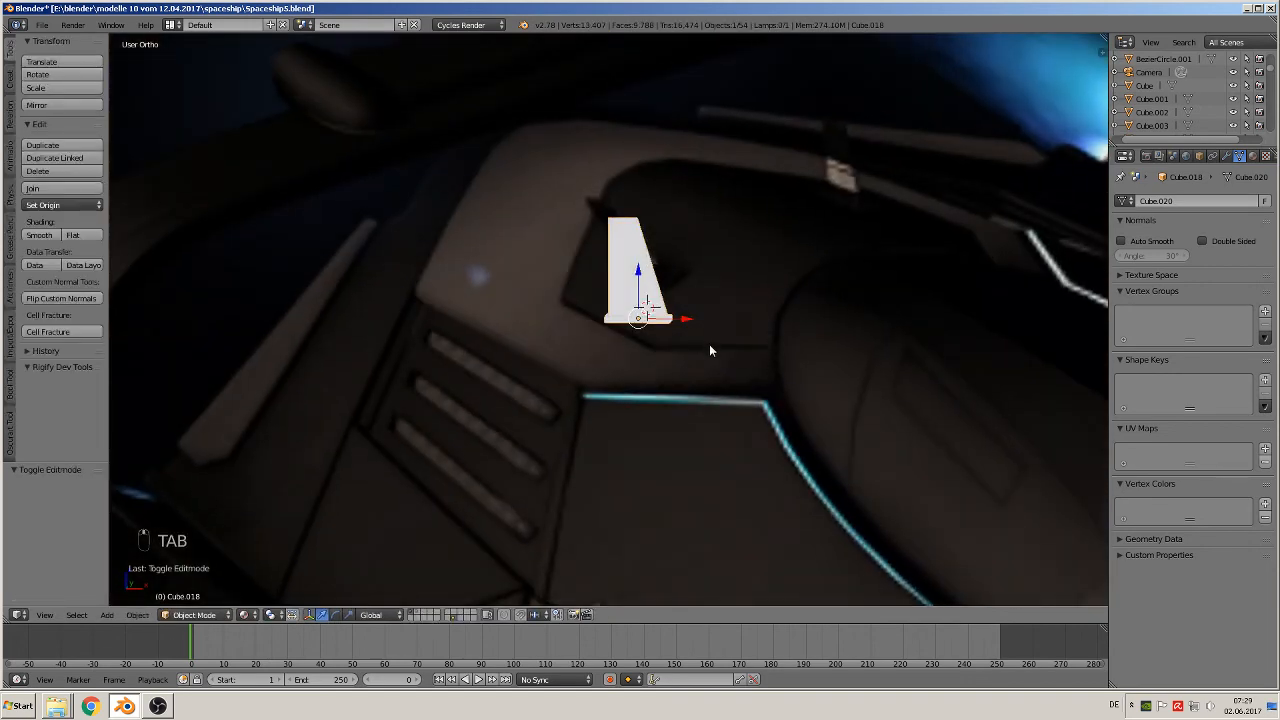
scroll(710, 351, "down", 10)
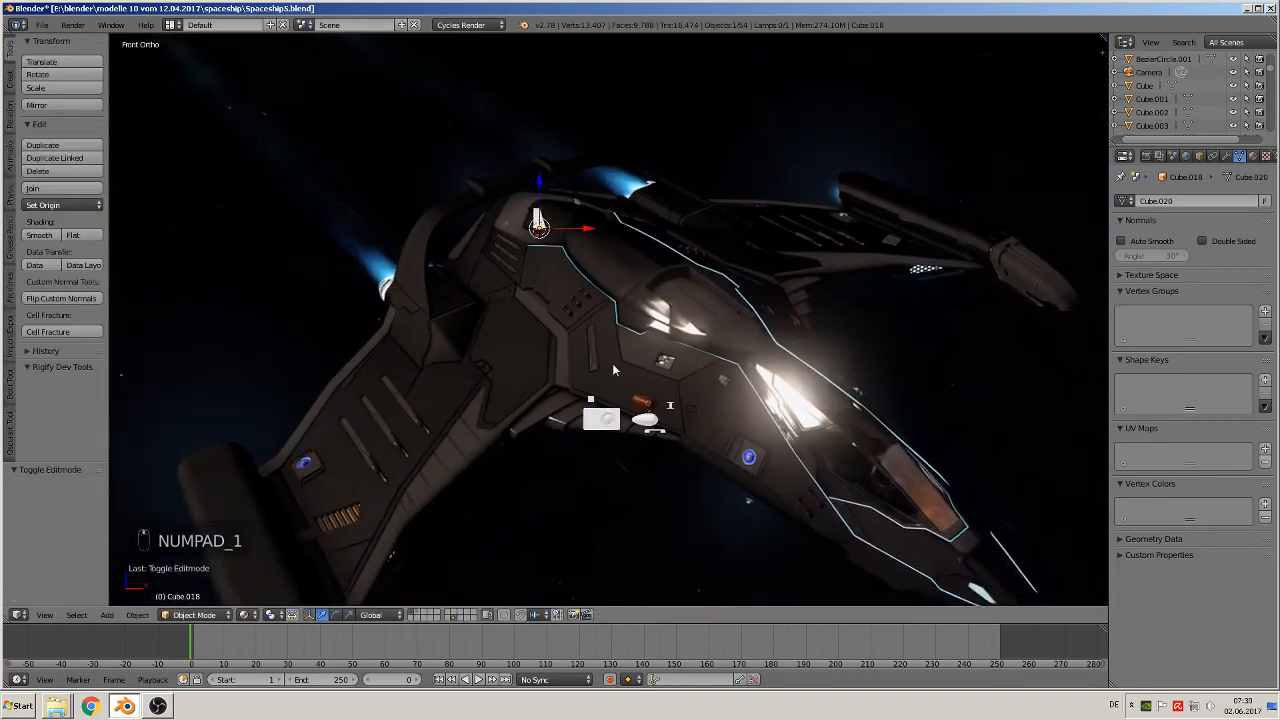
key("g")
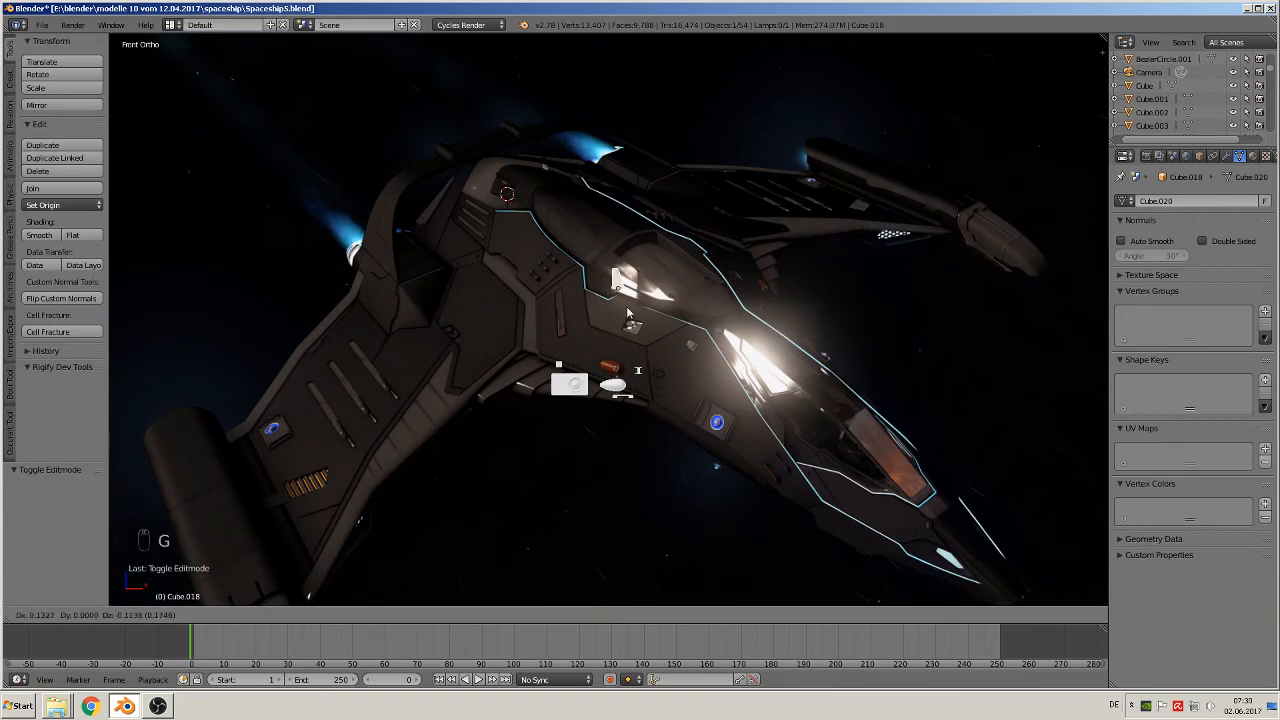
left_click(592, 390)
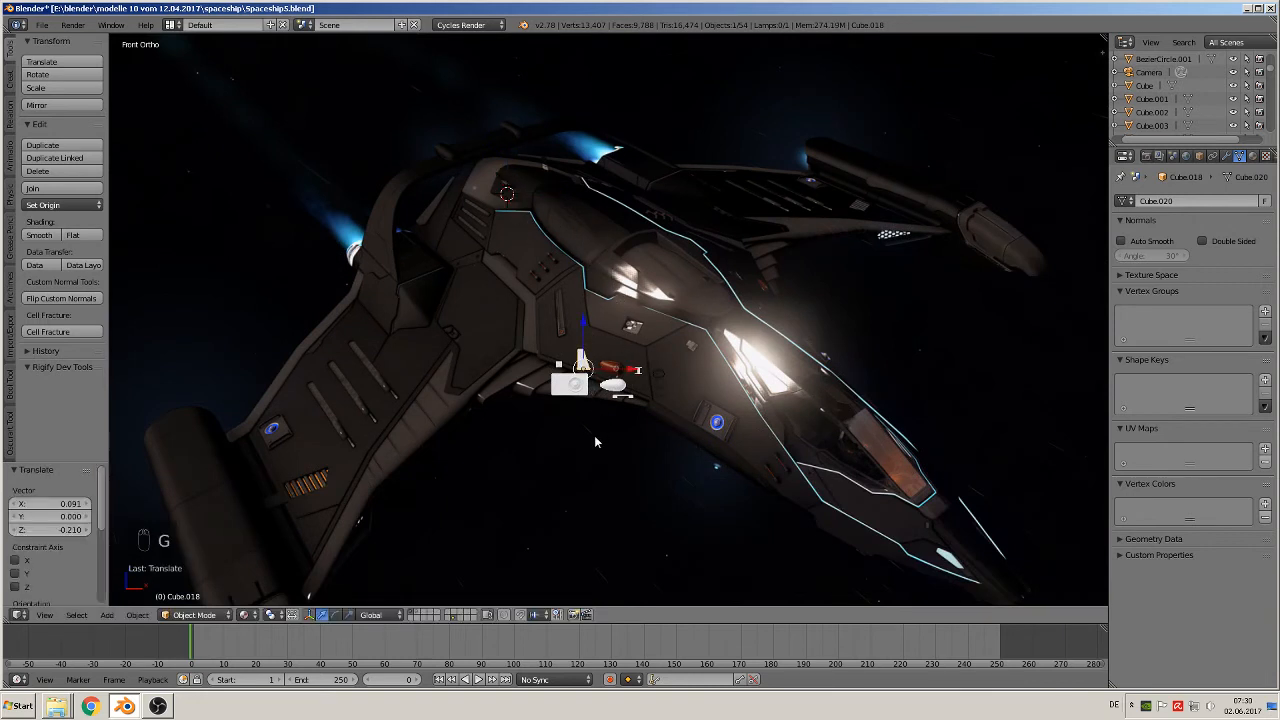
Examine the spaceship reference images for further hull details, comparing the dark ribbed underside, wing roots and cockpit side from several angles
middle_click_drag(578, 514, 527, 396, "shift")
scroll(575, 389, "up", 2)
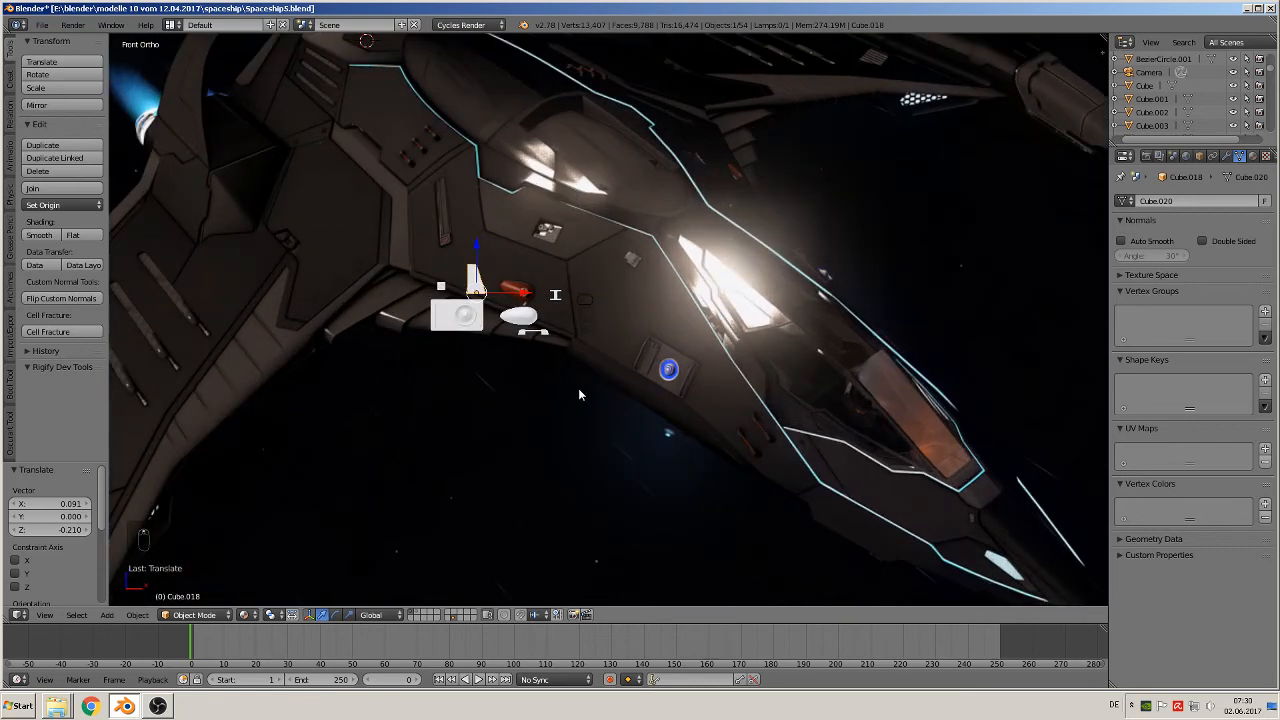
middle_click_drag(372, 341, 543, 299, "shift")
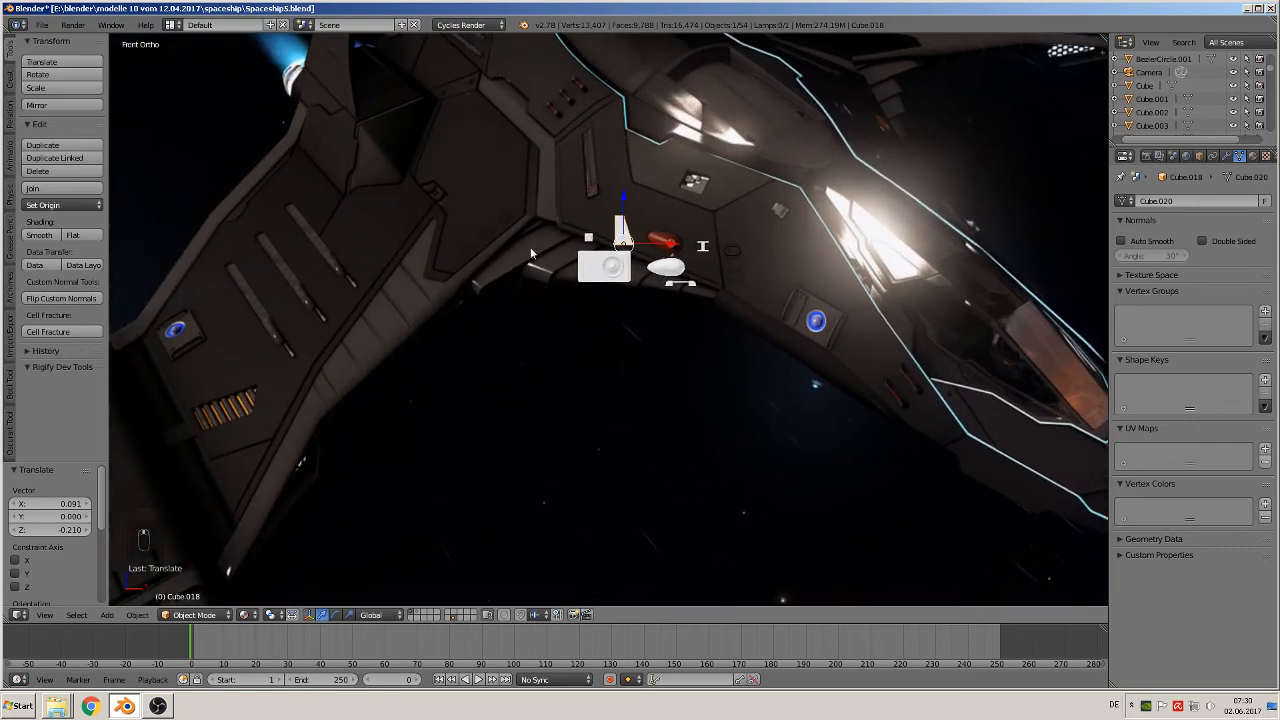
scroll(538, 304, "down", 8)
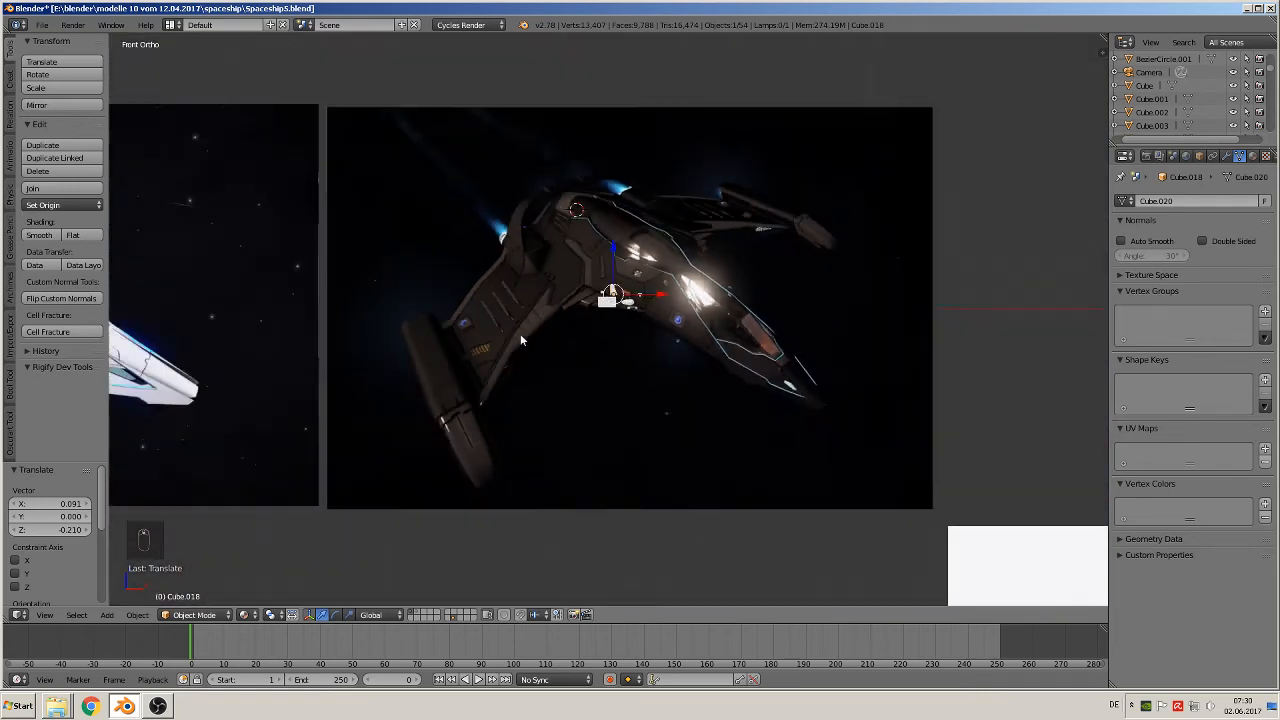
middle_click_drag(440, 392, 857, 305, "shift")
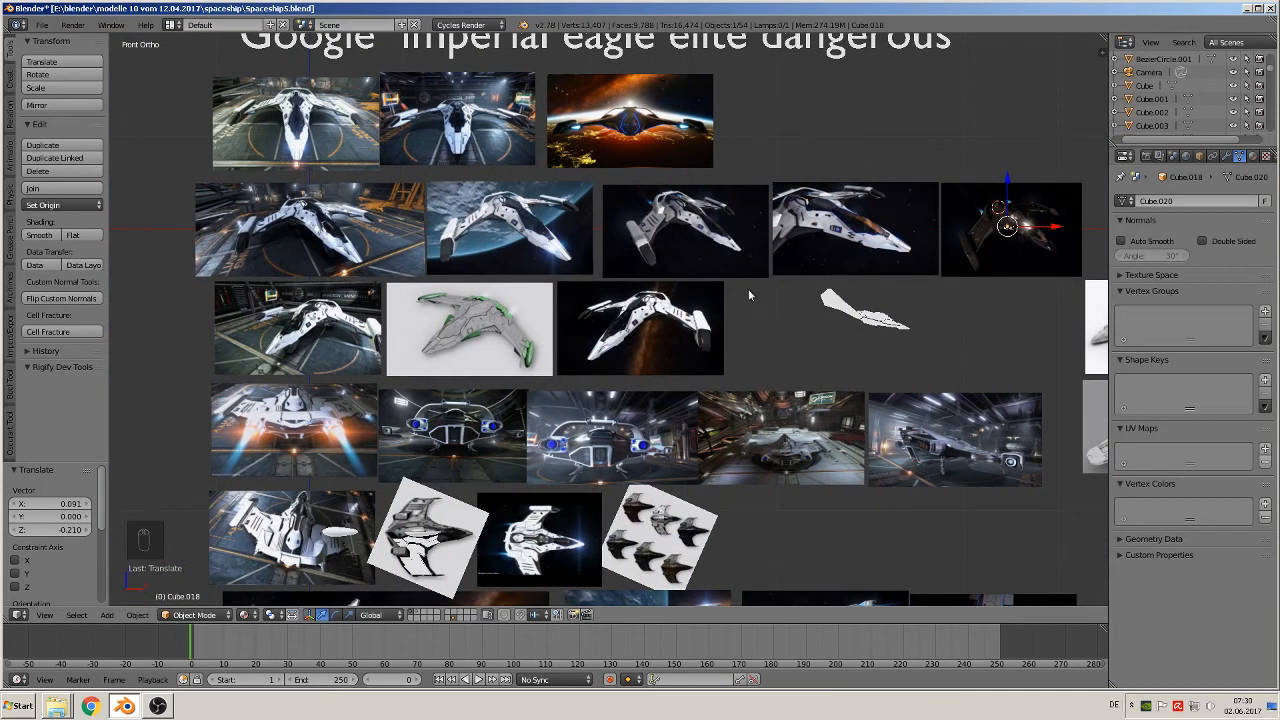
scroll(745, 285, "up", 3)
scroll(740, 272, "up", 8)
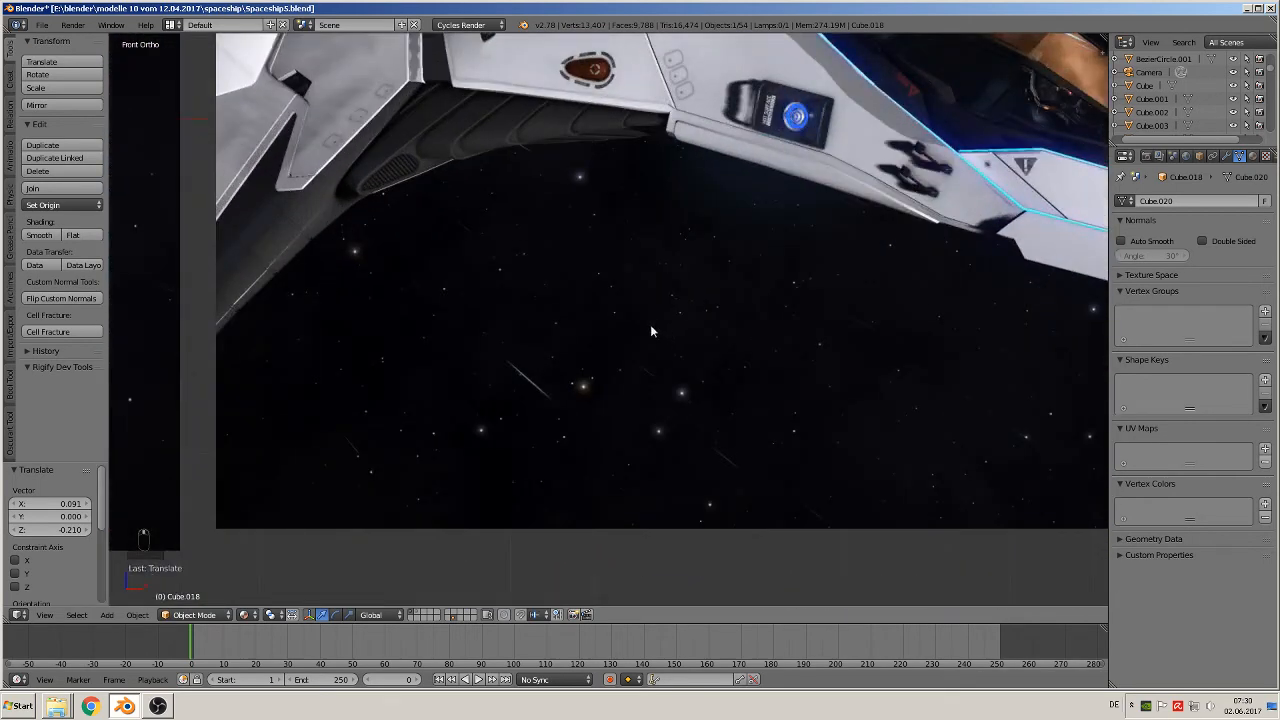
middle_click_drag(650, 326, 660, 428, "shift")
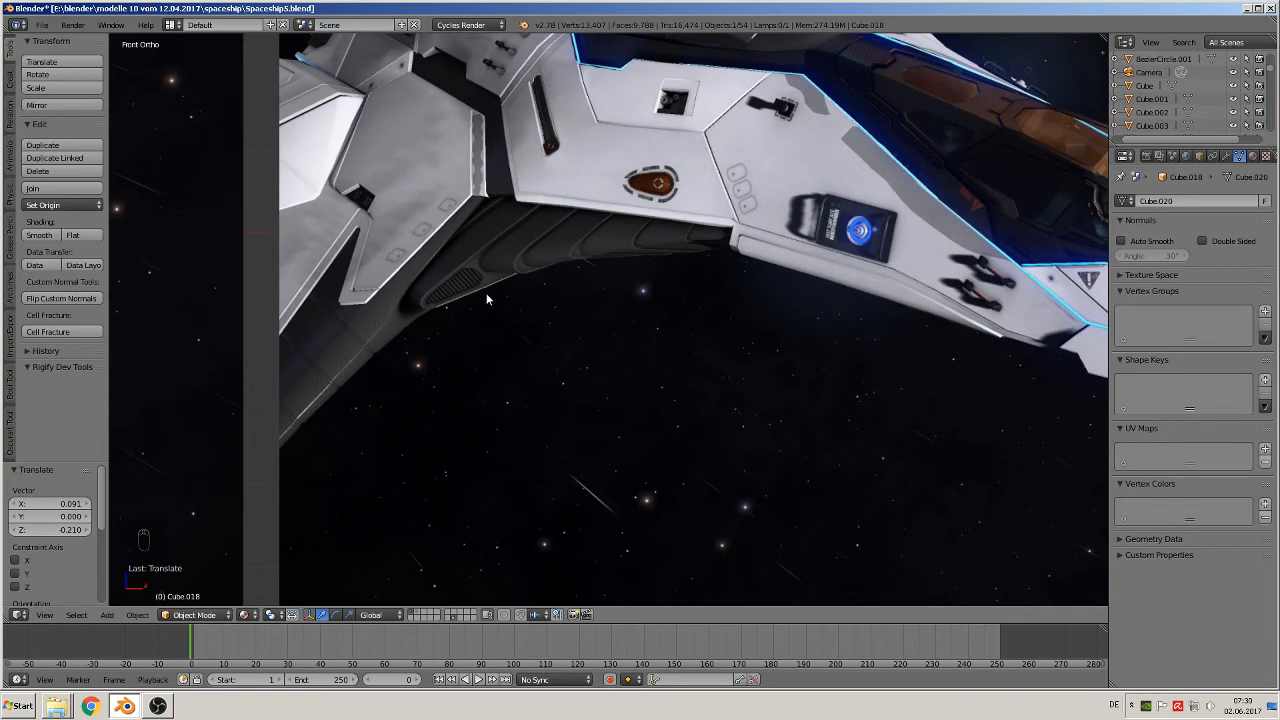
scroll(496, 325, "down", 10)
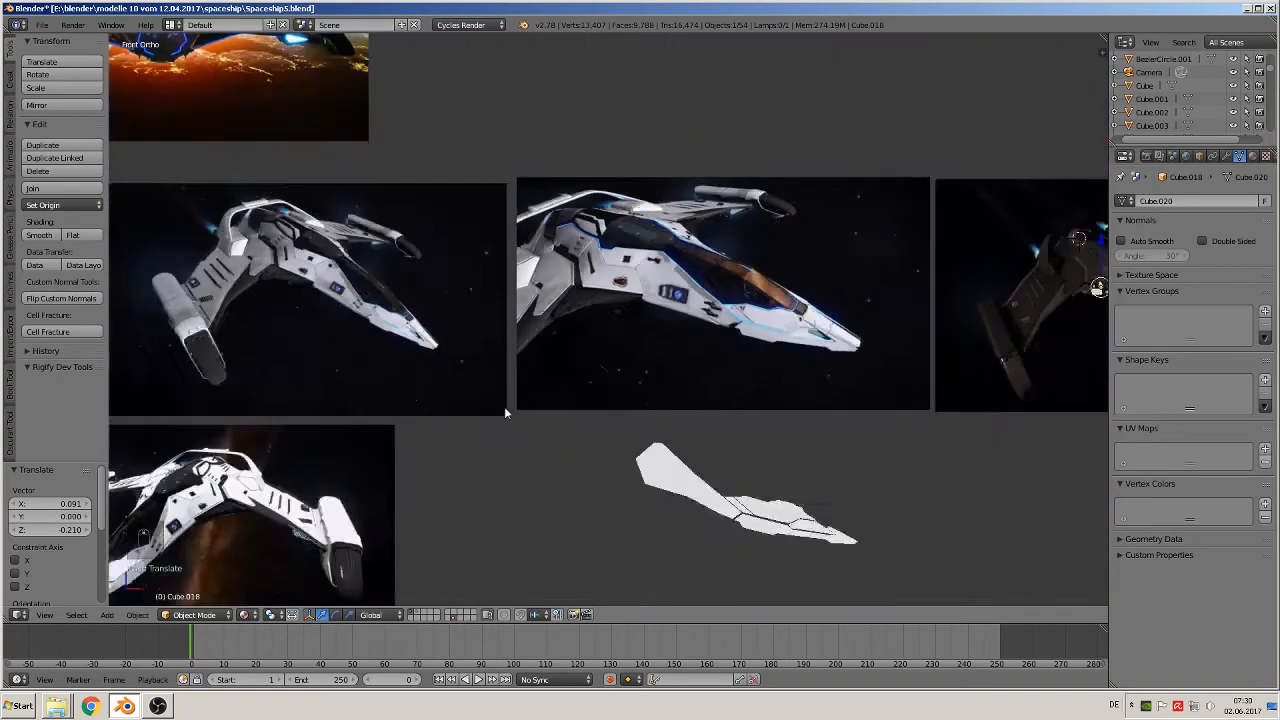
scroll(668, 225, "up", 10)
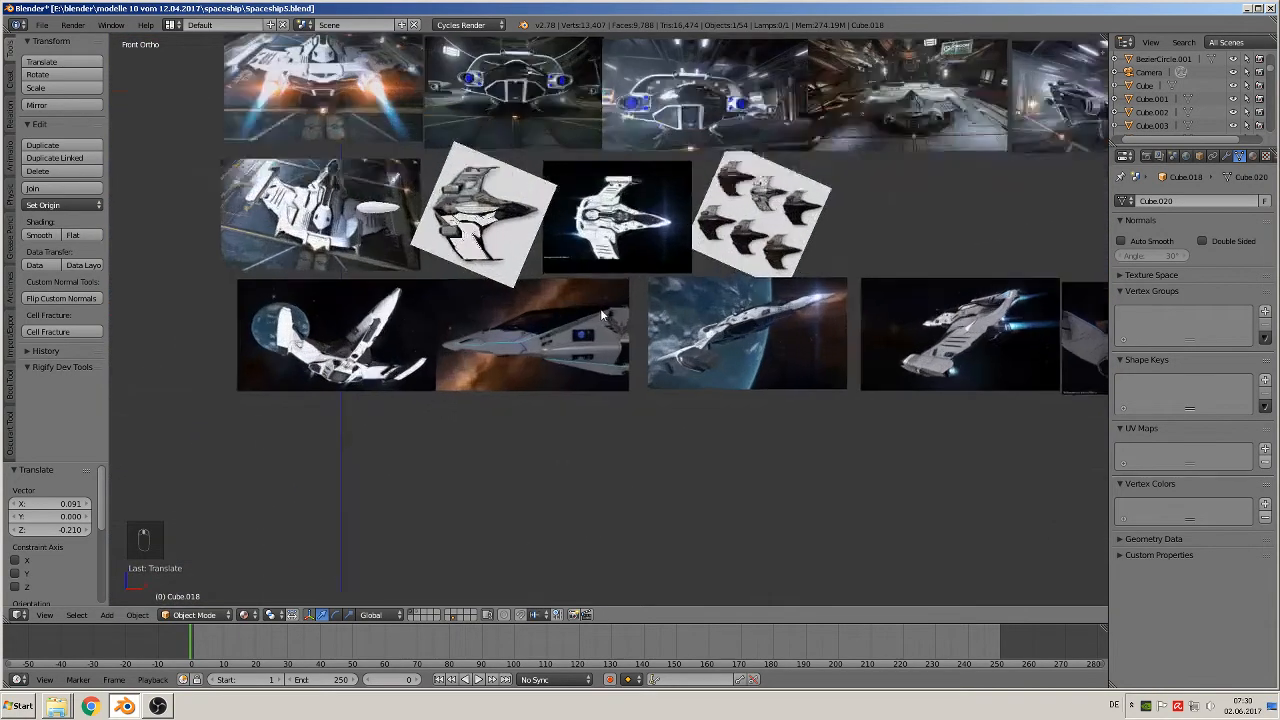
scroll(661, 395, "up", 5)
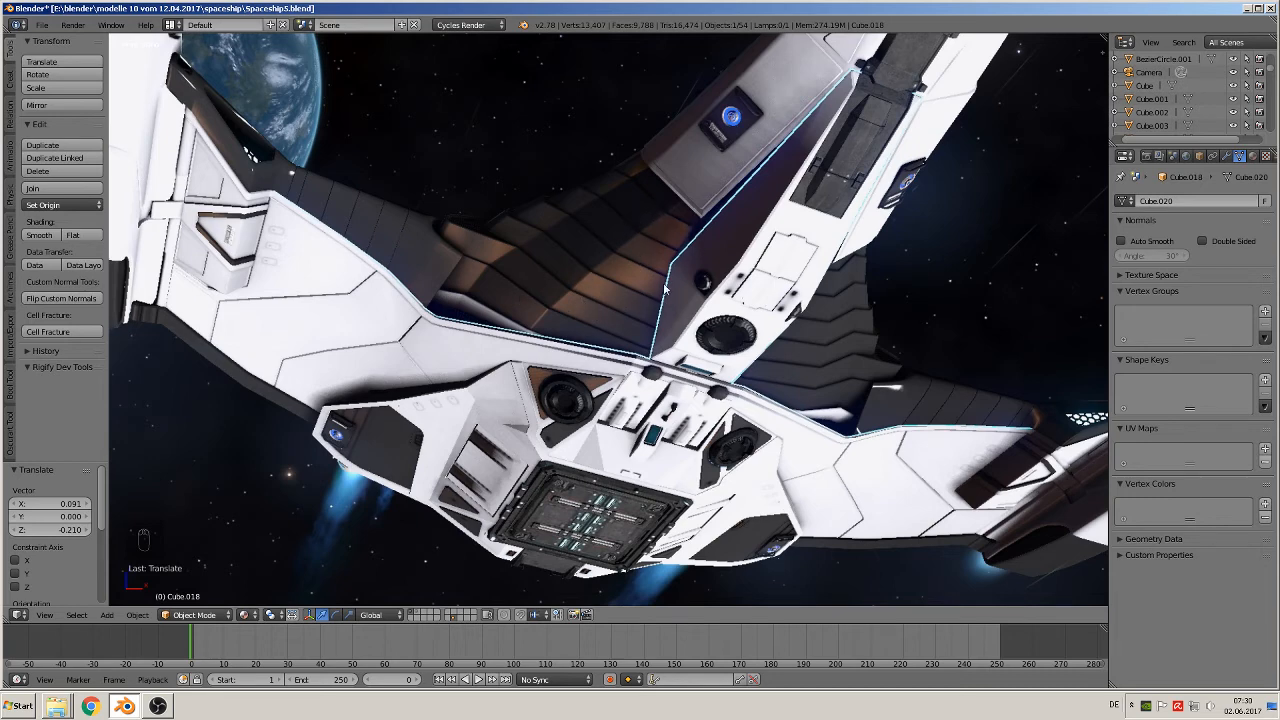
scroll(664, 289, "down", 8)
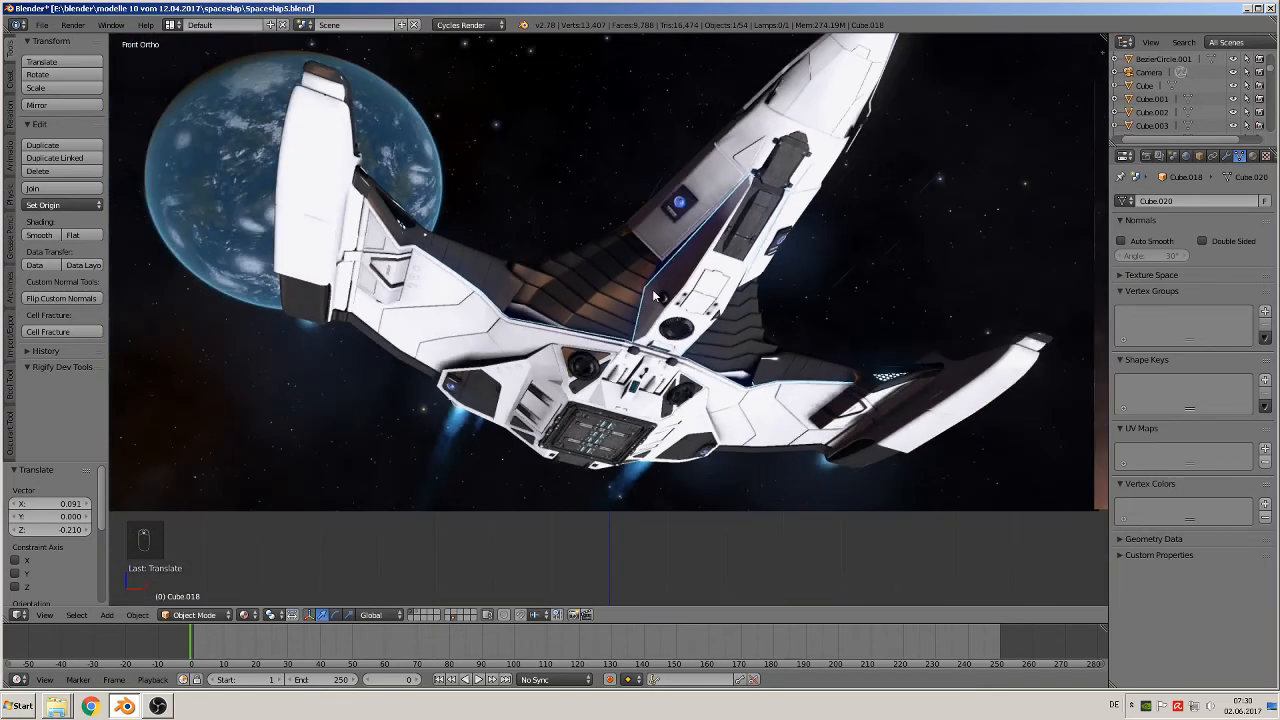
scroll(828, 188, "down", 6)
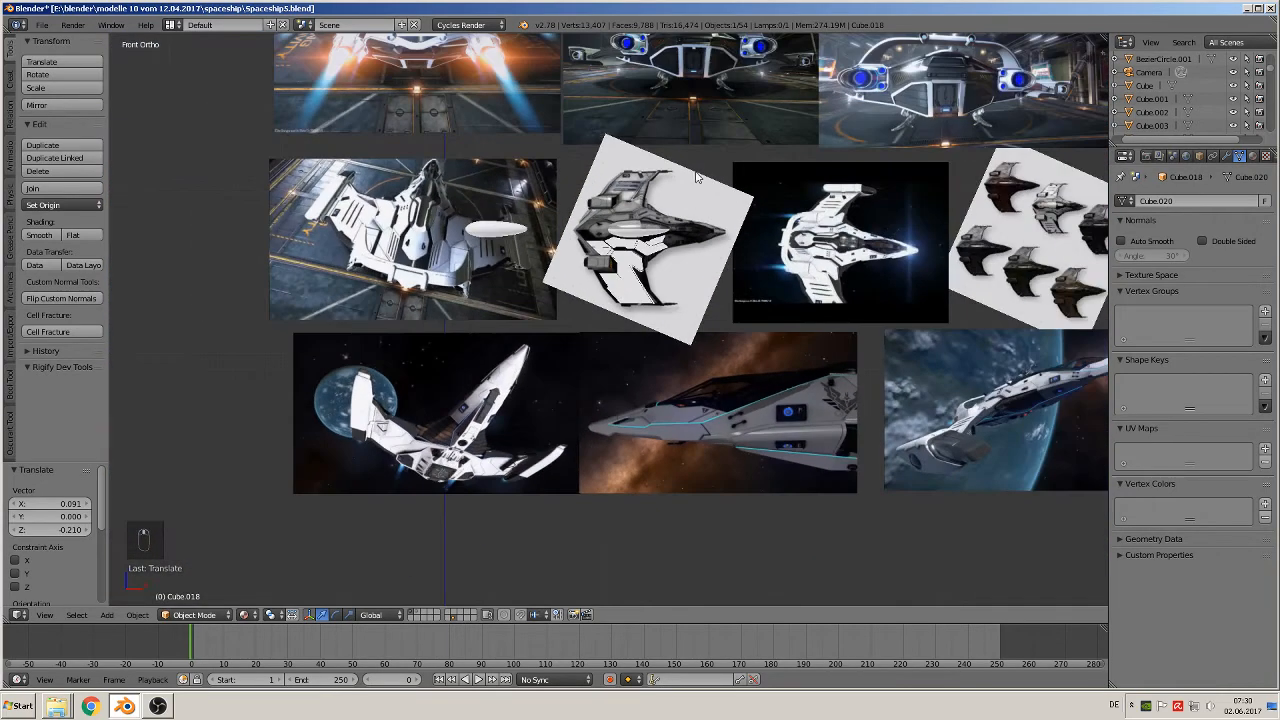
middle_click_drag(691, 175, 563, 441, "shift")
mouse_move(669, 254)
middle_mouse_down("shift")
mouse_move(549, 517)
mouse_move(600, 446)
mouse_move(623, 266)
middle_mouse_up("shift")
scroll(622, 282, "up", 3)
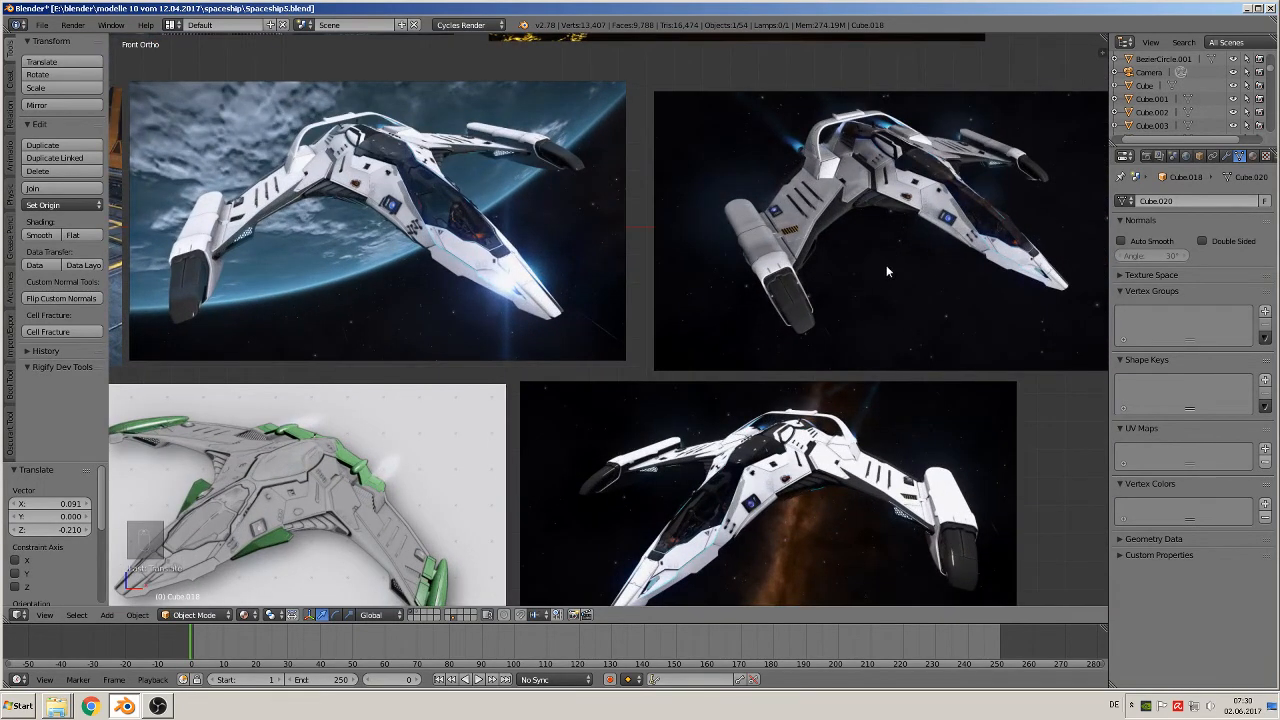
middle_click_drag(876, 268, 628, 323, "shift")
scroll(630, 311, "up", 3)
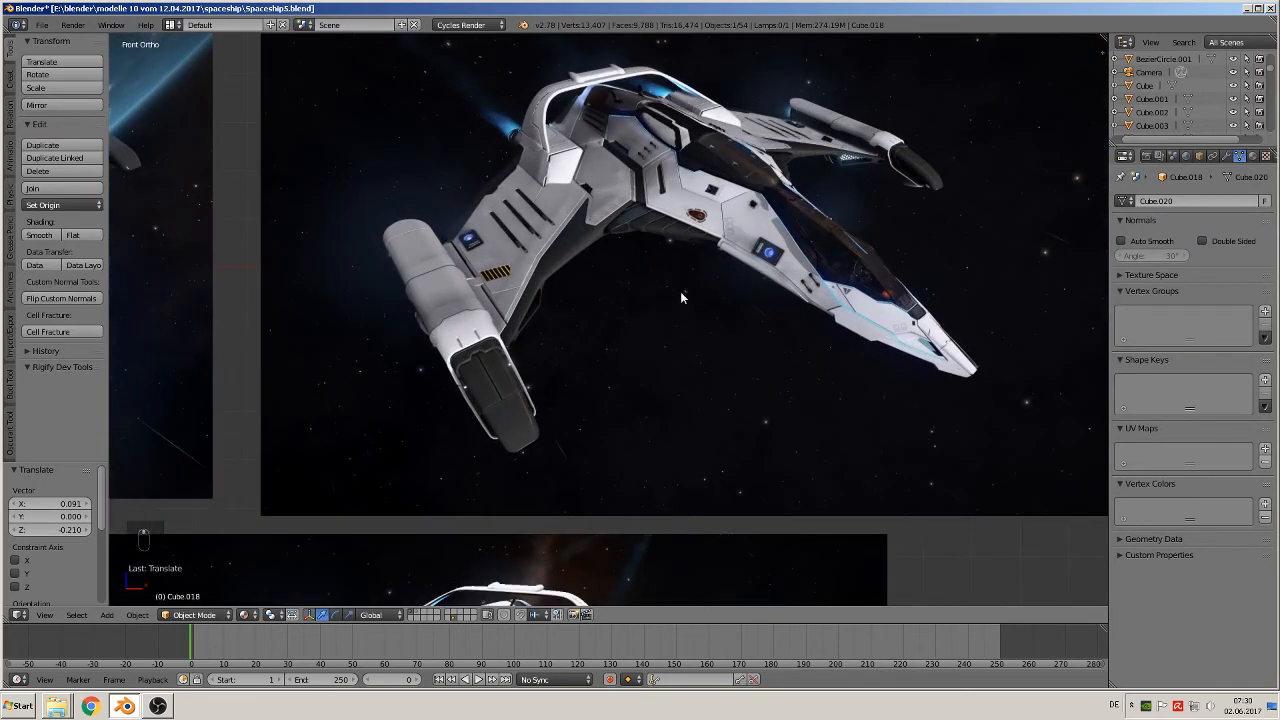
middle_click_drag(680, 291, 910, 330, "shift")
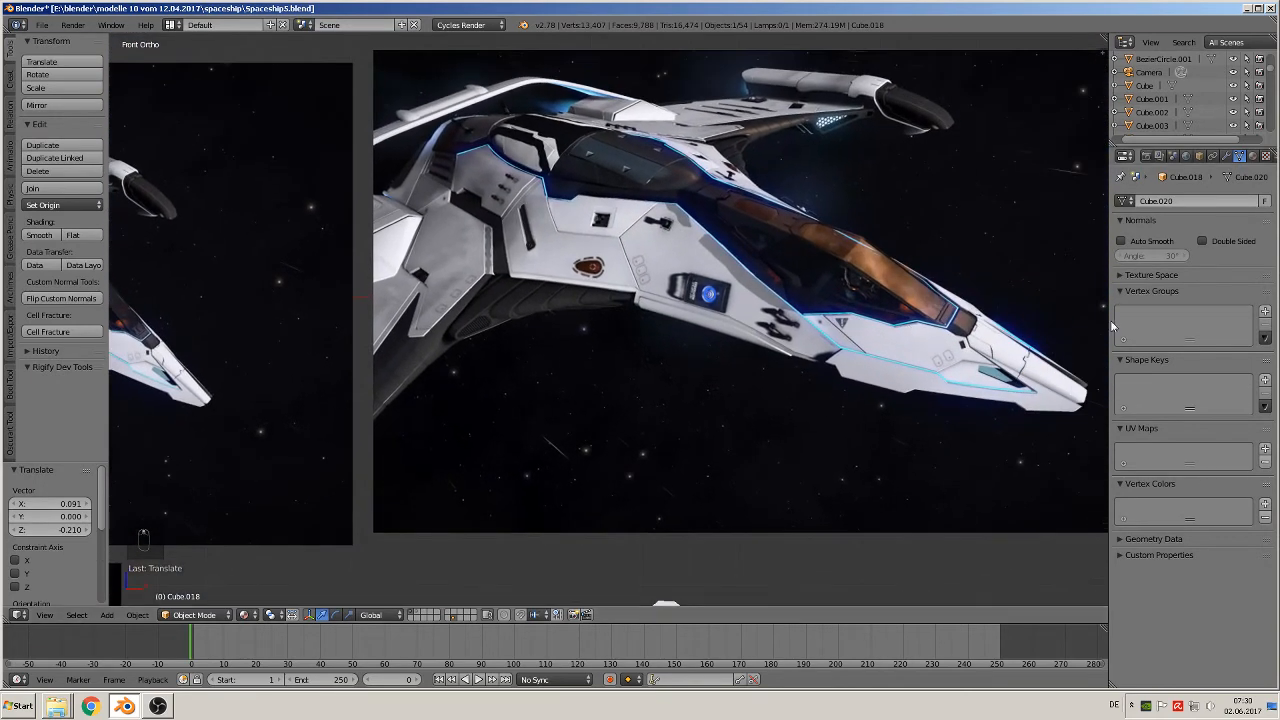
Rotate the imperial-eagle-12 reference image by about 31.3° and another 5.8° so the dark ribbed underside lies closer to horizontal
scroll(795, 330, "up", 1)
right_click(785, 447)
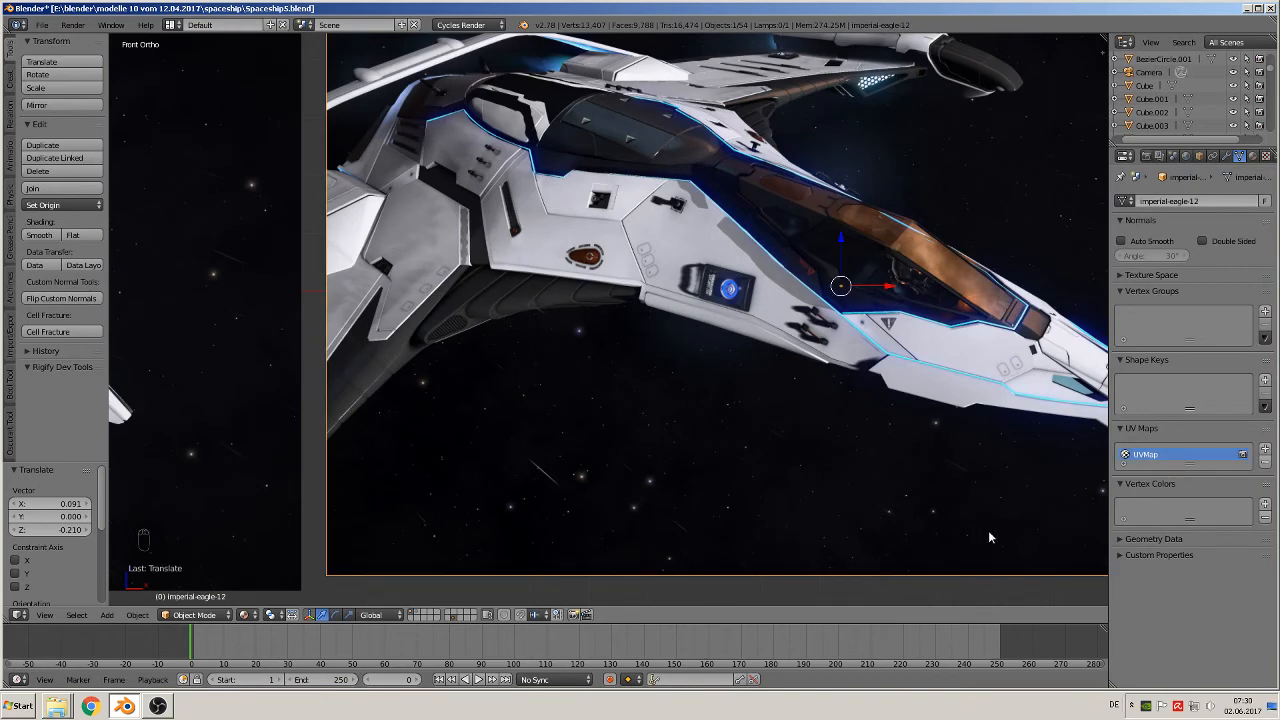
key("r")
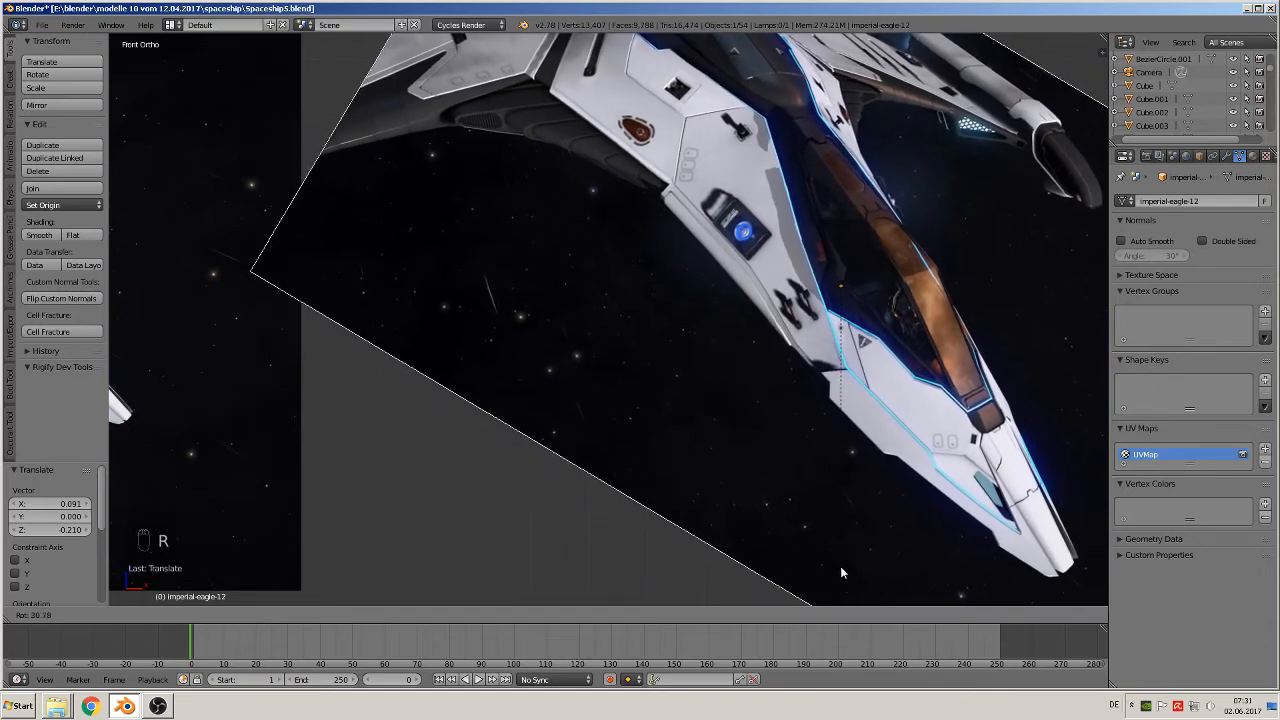
left_click(840, 567)
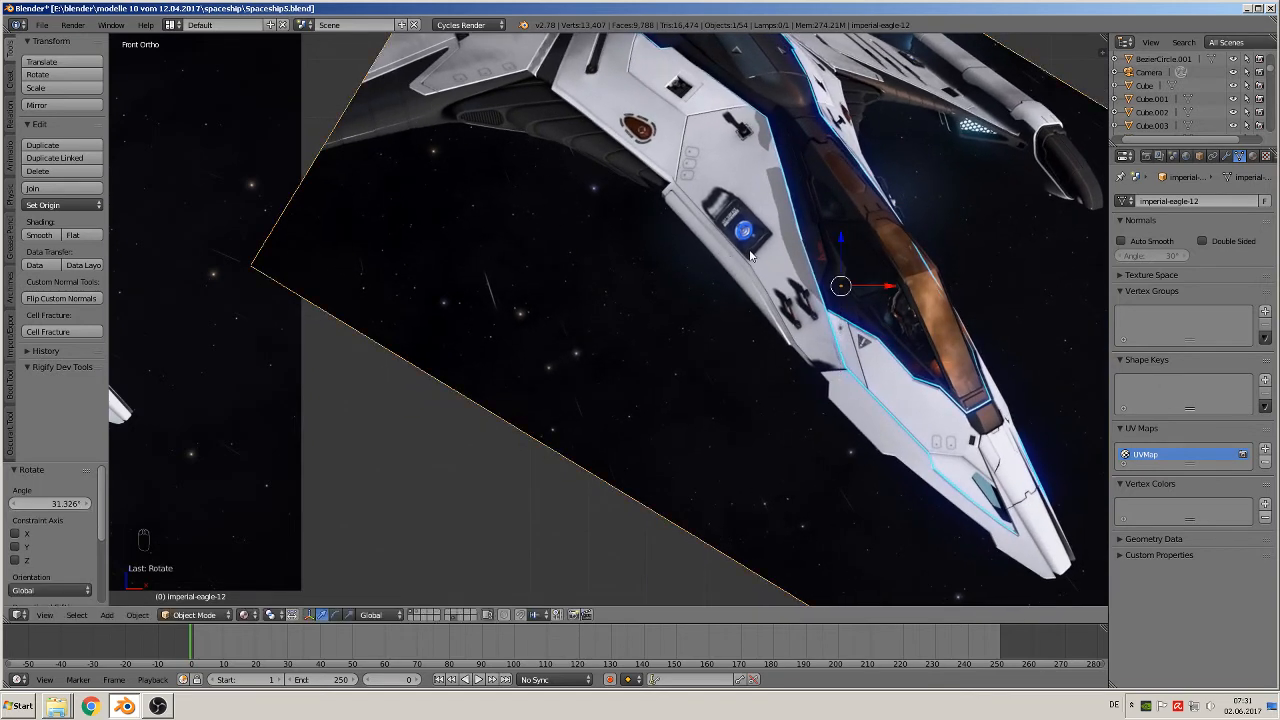
middle_click_drag(784, 288, 753, 457, "shift")
scroll(765, 464, "up", 1)
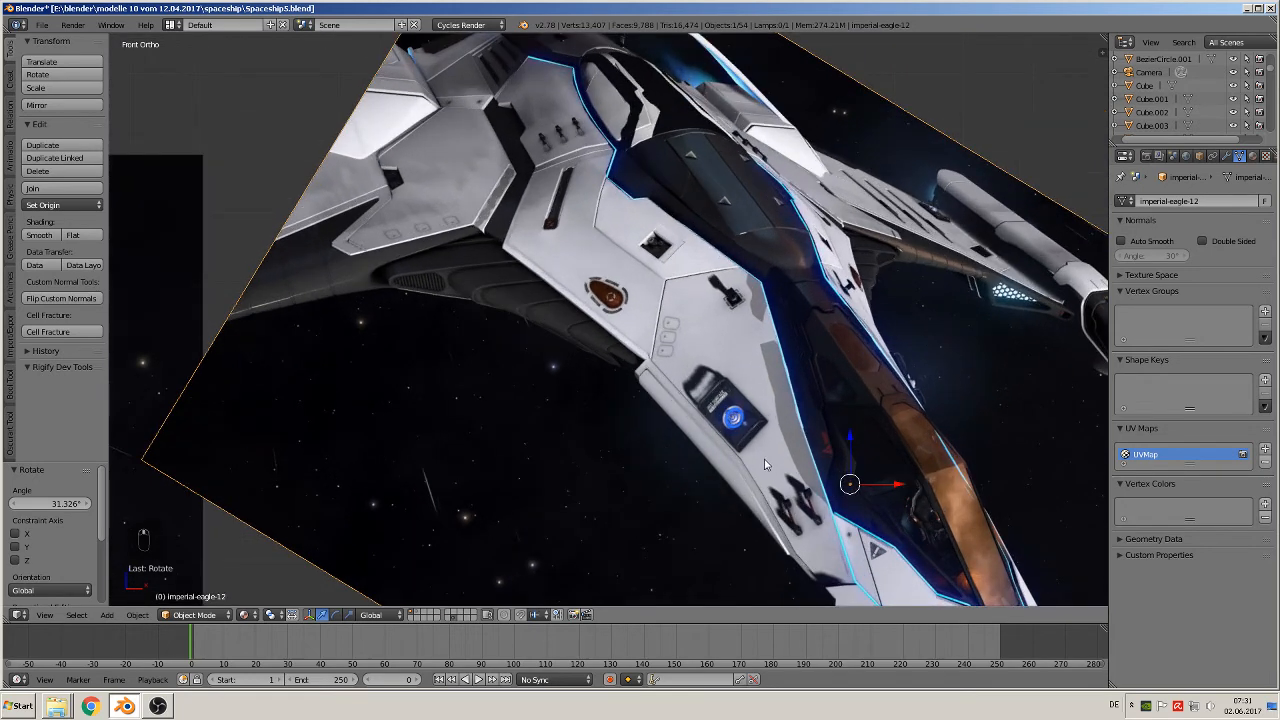
key("r")
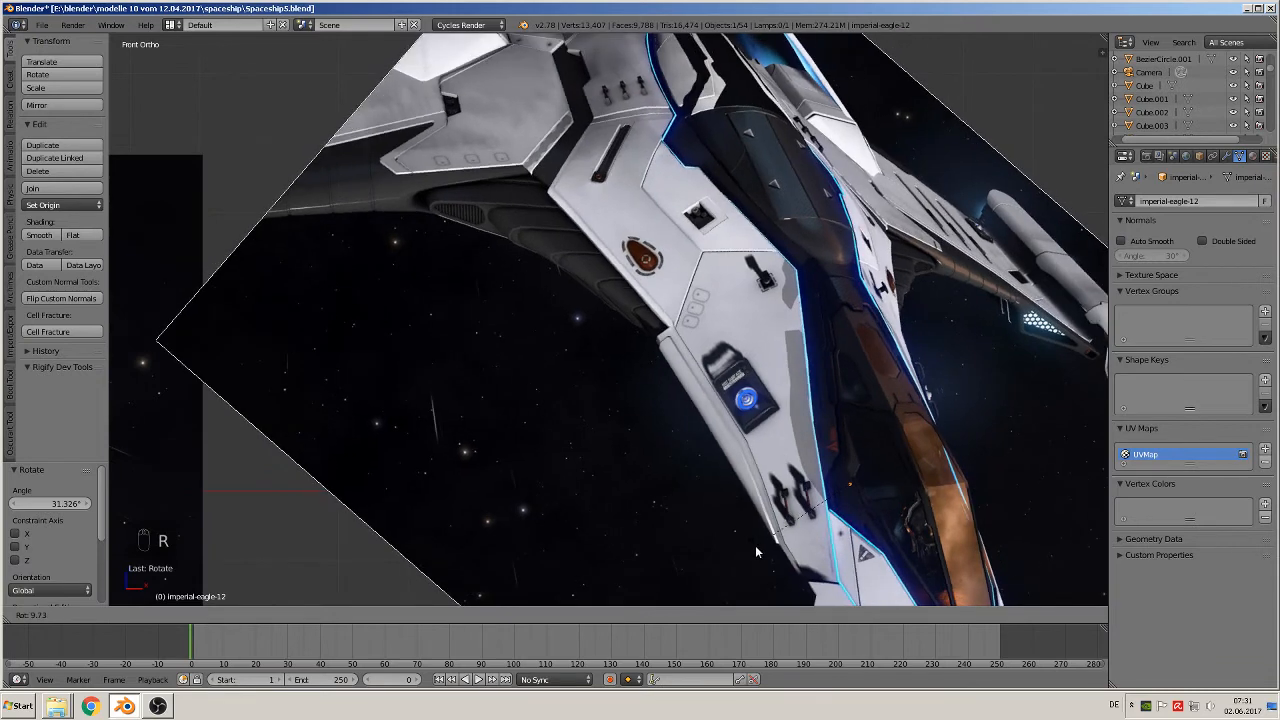
left_click(758, 552)
Add a Bezier curve at the white hull's edge beside the dark ribbed underside and rotate it 90° about X
scroll(696, 302, "up", 3)
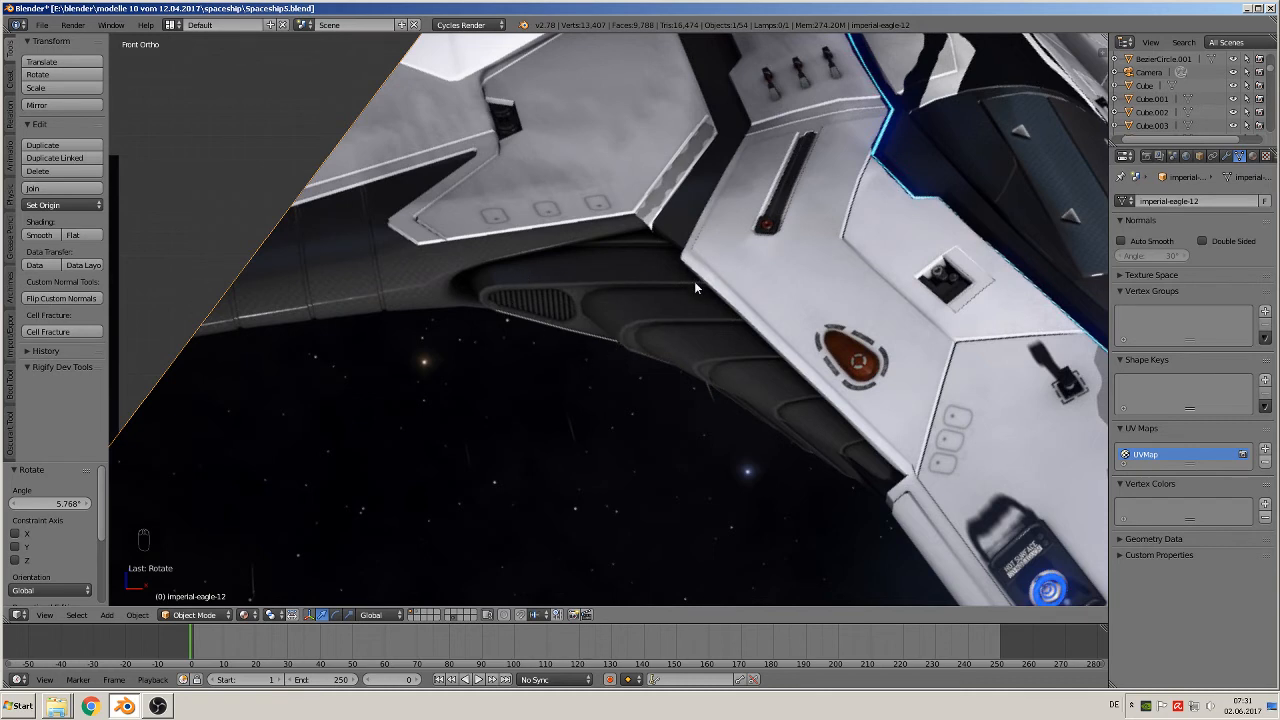
left_click(108, 615)
mouse_move(128, 587)
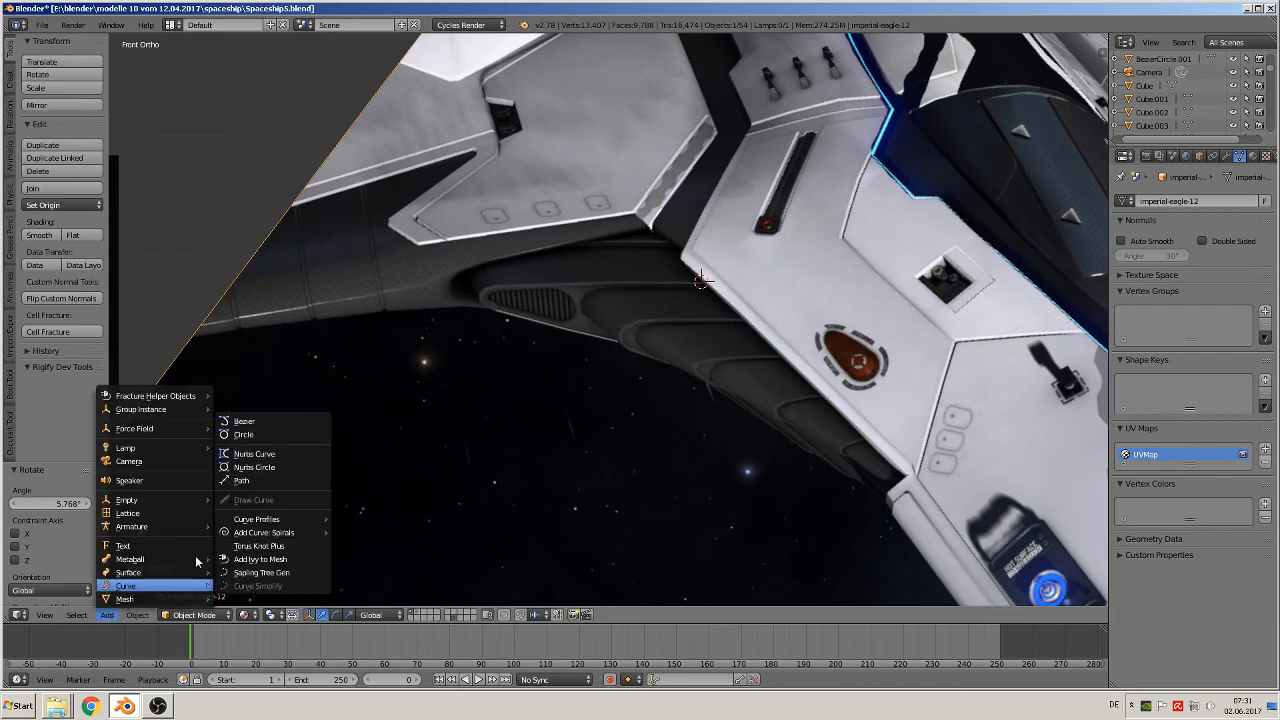
left_click(262, 430)
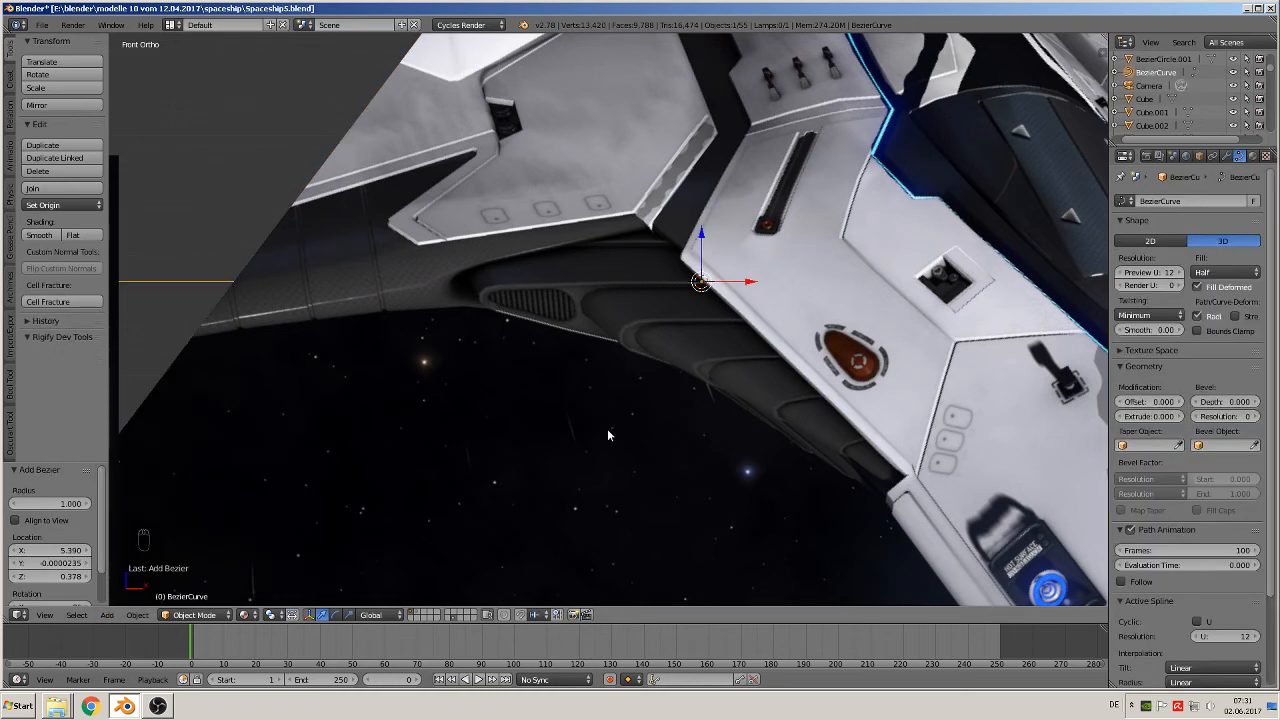
type("rx90")
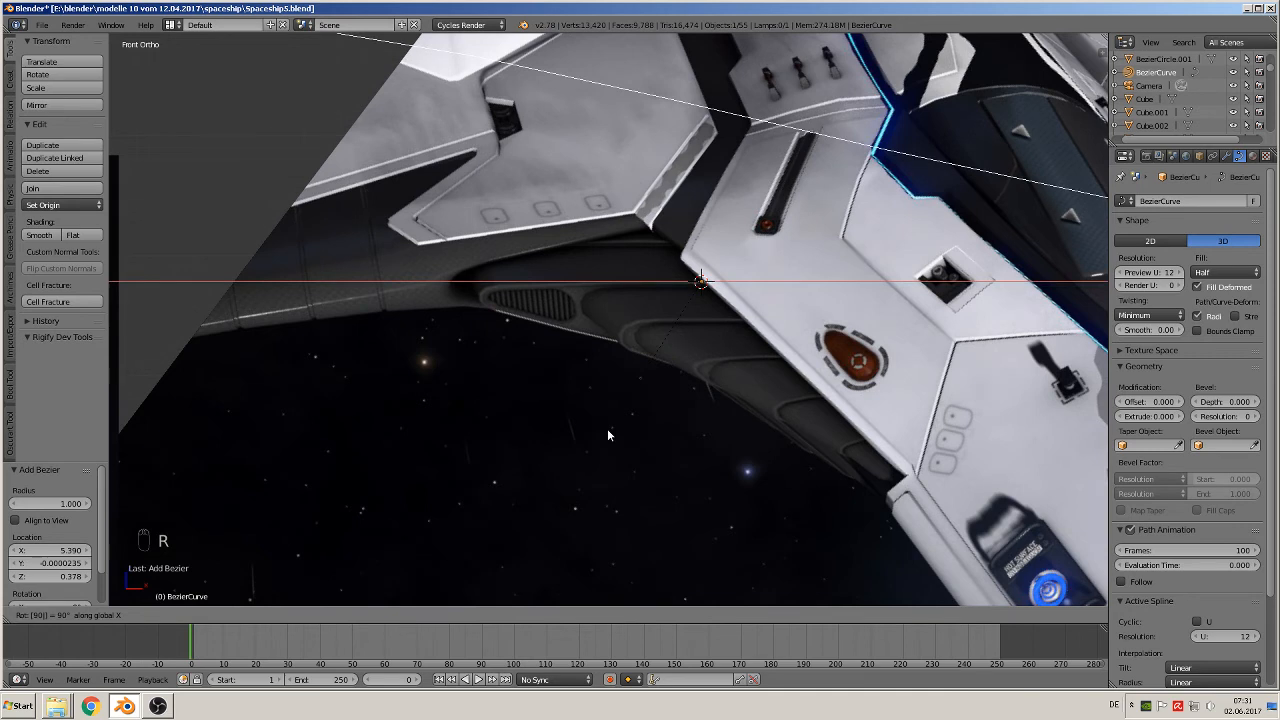
key("Return")
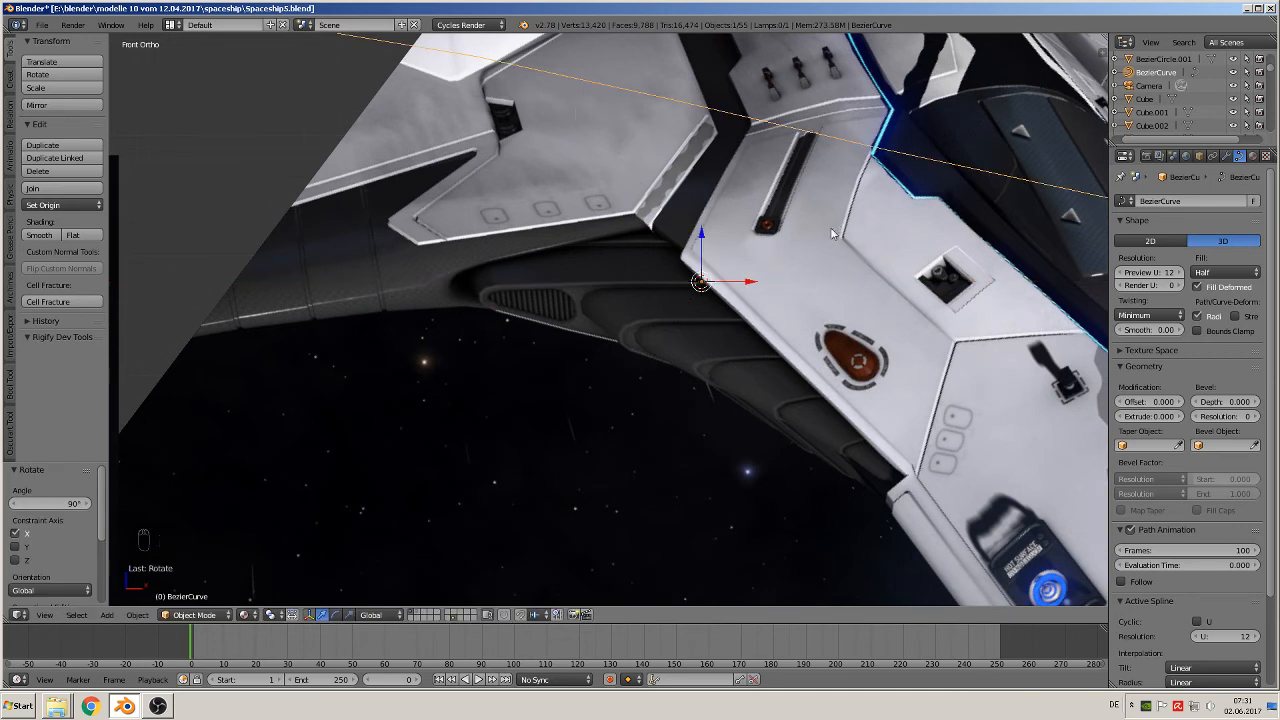
Scale the Bezier curve by -0.023 and move it -0.034 along X and -0.002 along Z onto the uppermost rib line
key("s")
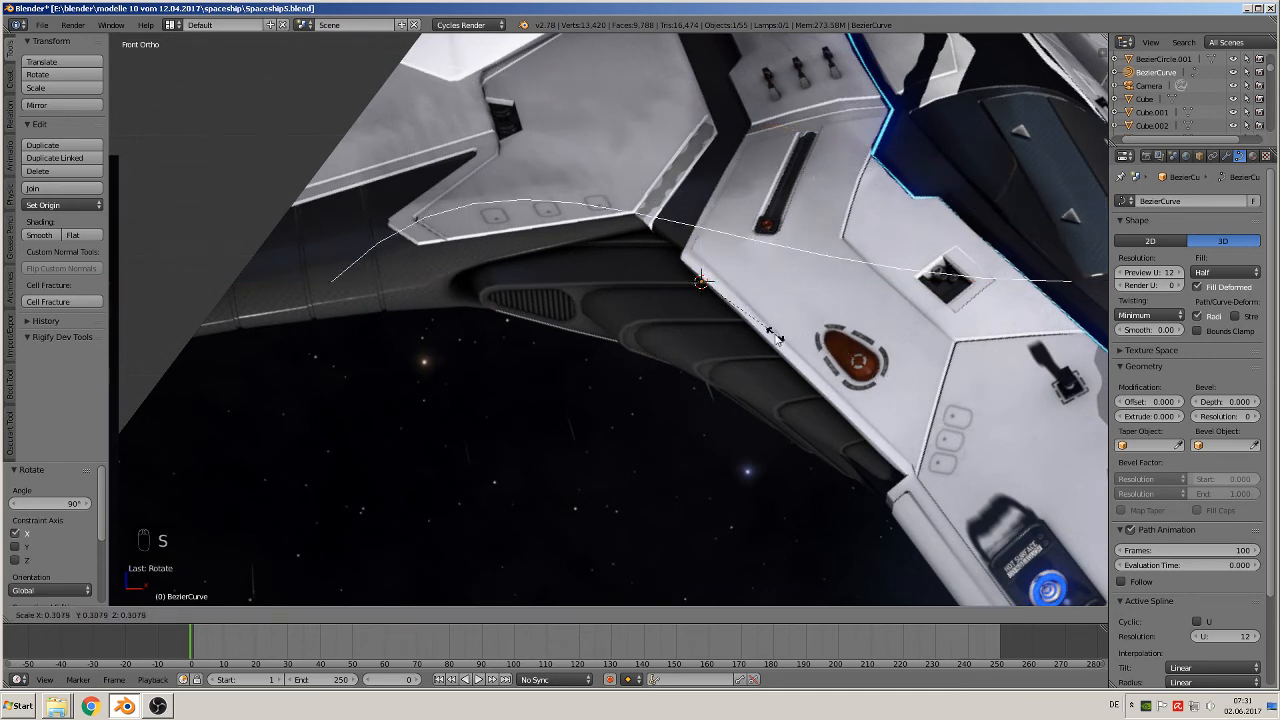
left_click(698, 285)
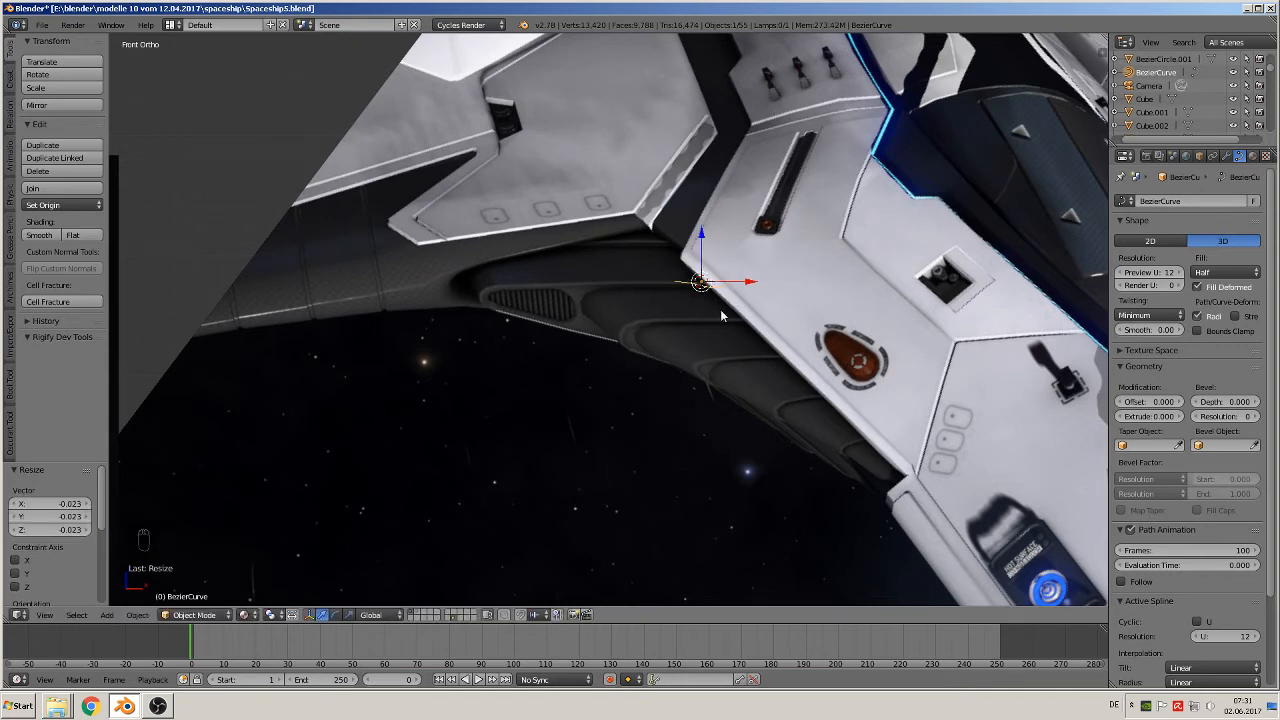
scroll(720, 309, "up", 2)
key("g")
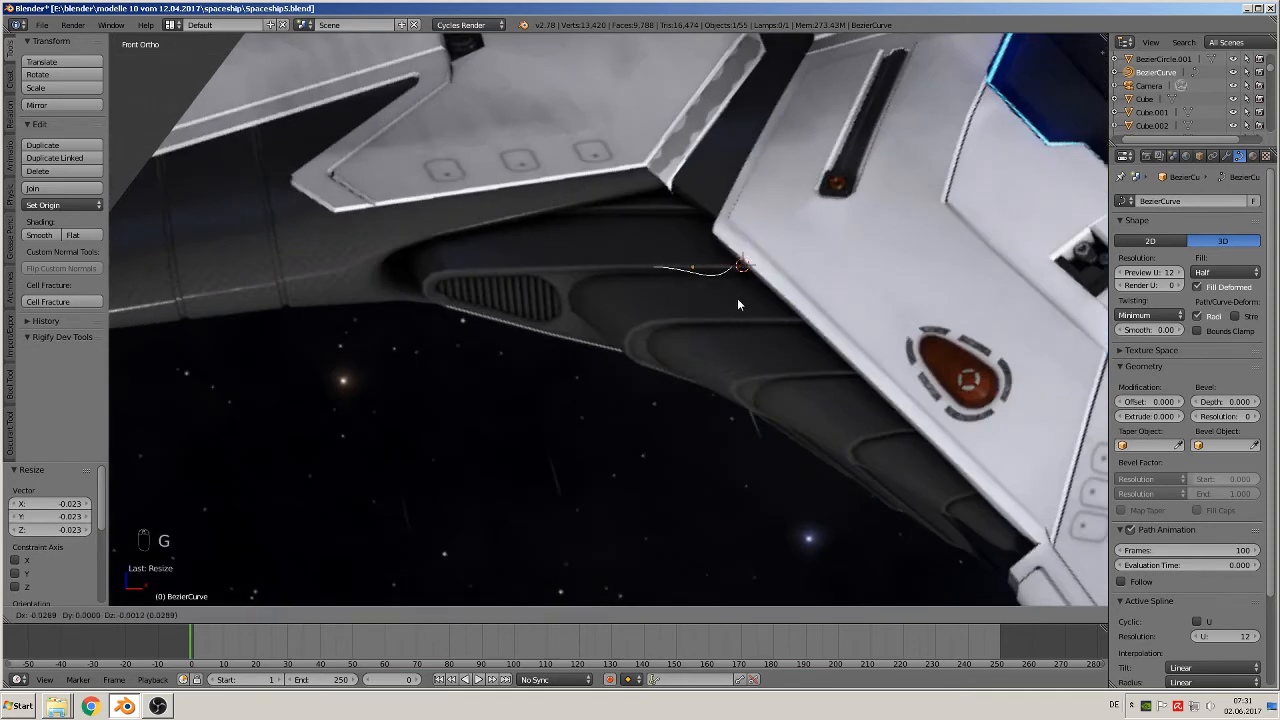
left_click(733, 298)
scroll(731, 298, "up", 2)
scroll(740, 326, "up", 2)
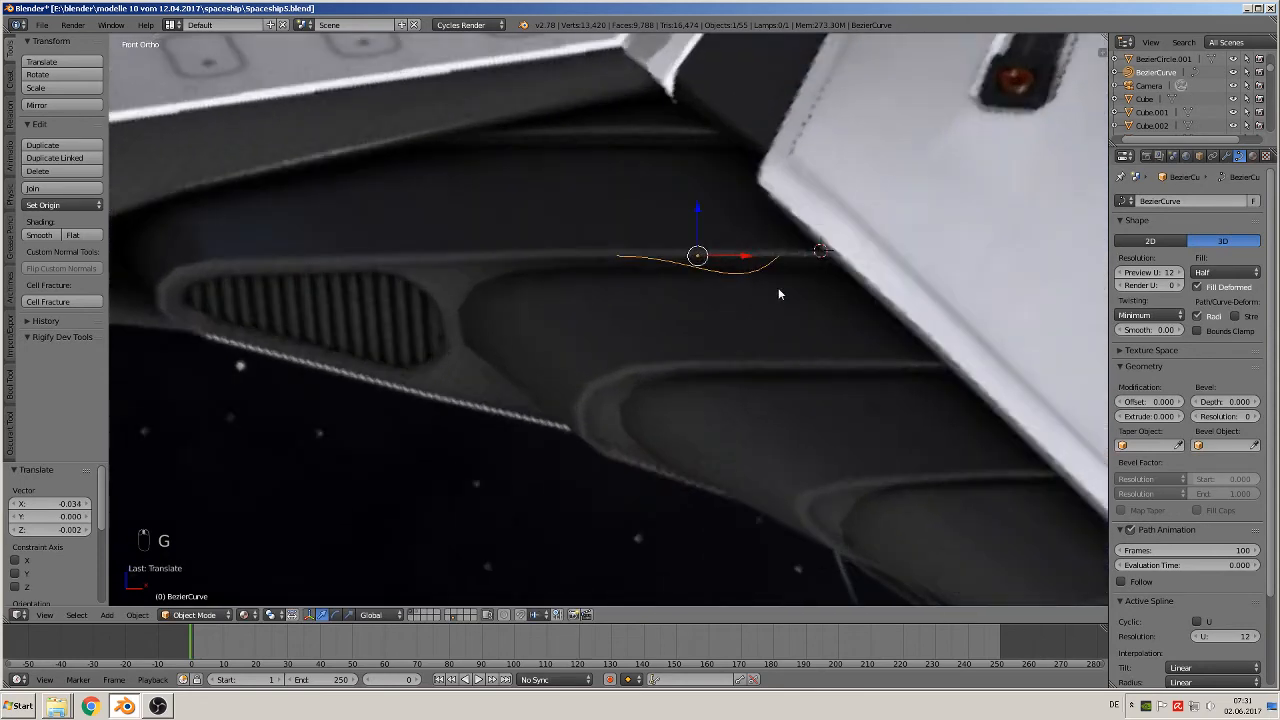
Move the Bezier curve's endpoints to the rib line's ends: one 0.013 X, 0.002 Z onto the white hull edge, the other -0.106 X near the grille tip
key("Tab")
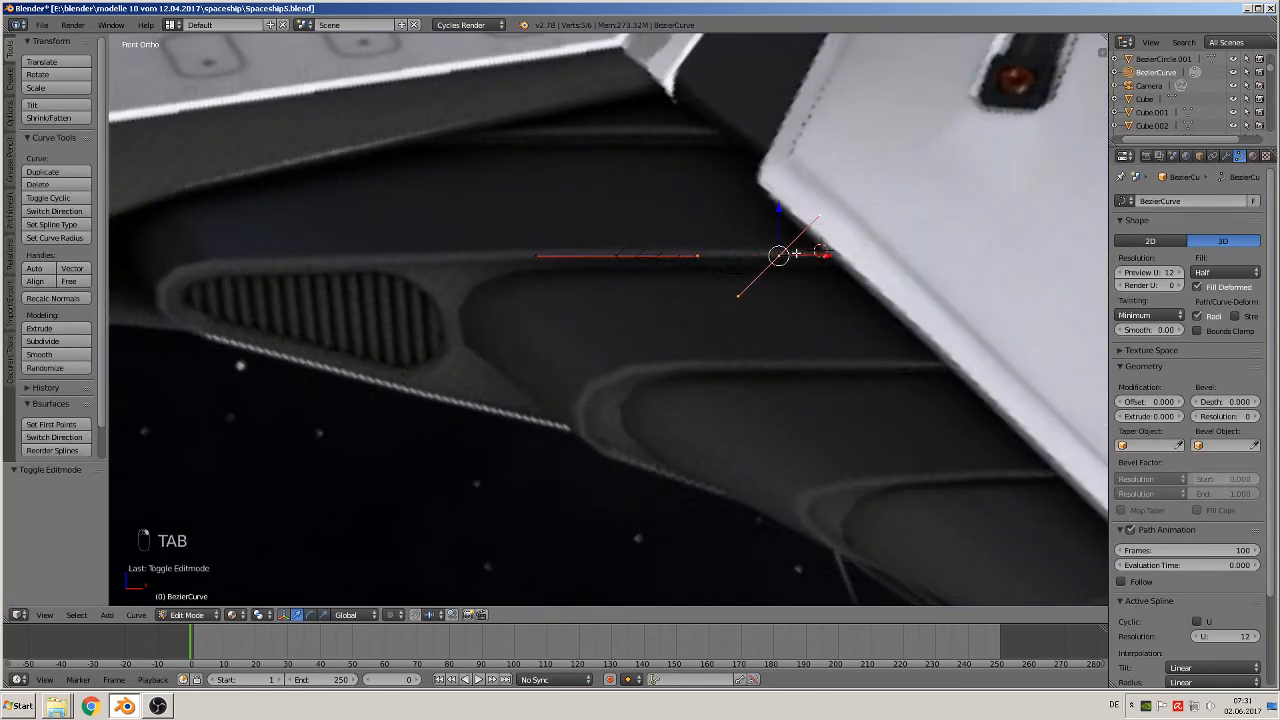
key("g")
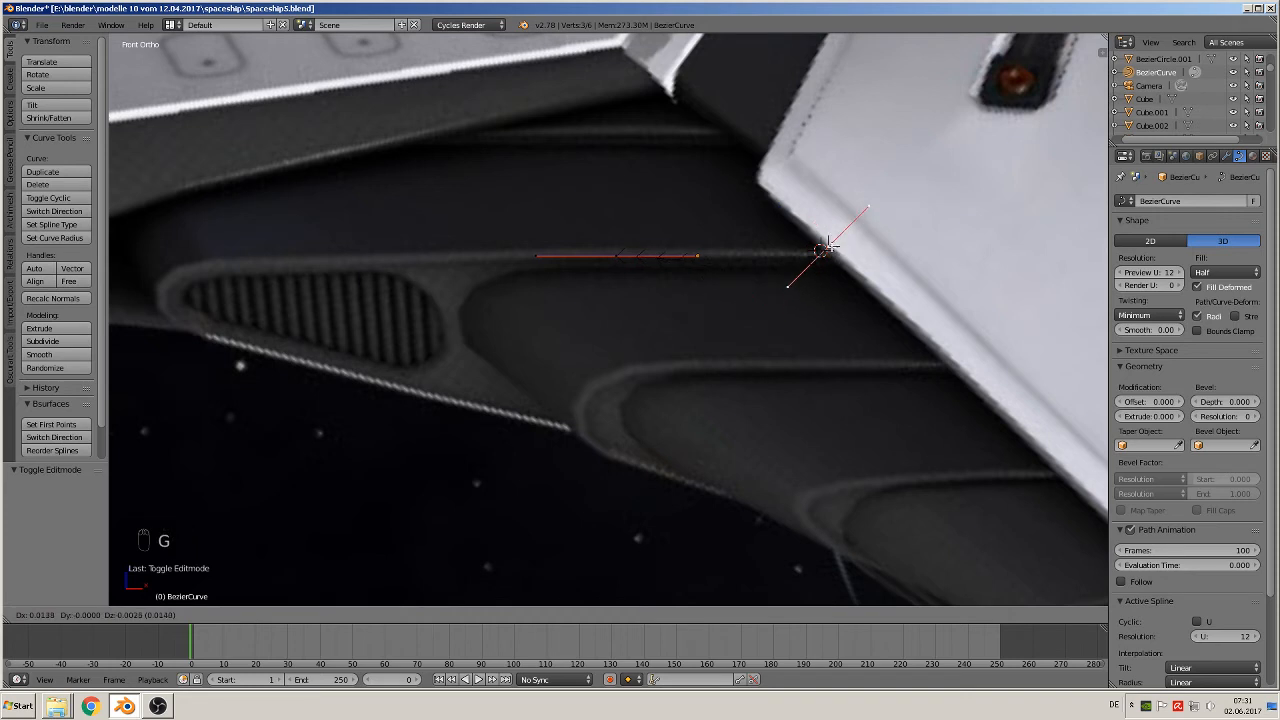
left_click(824, 250)
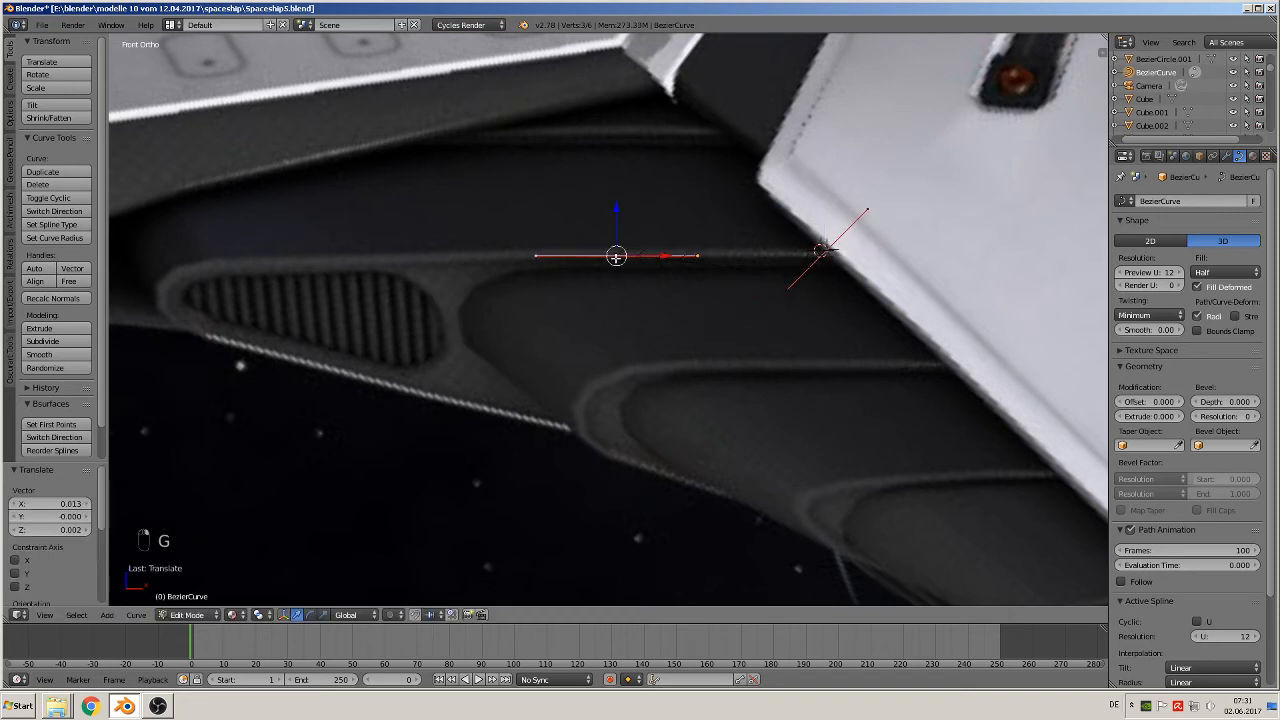
key("g")
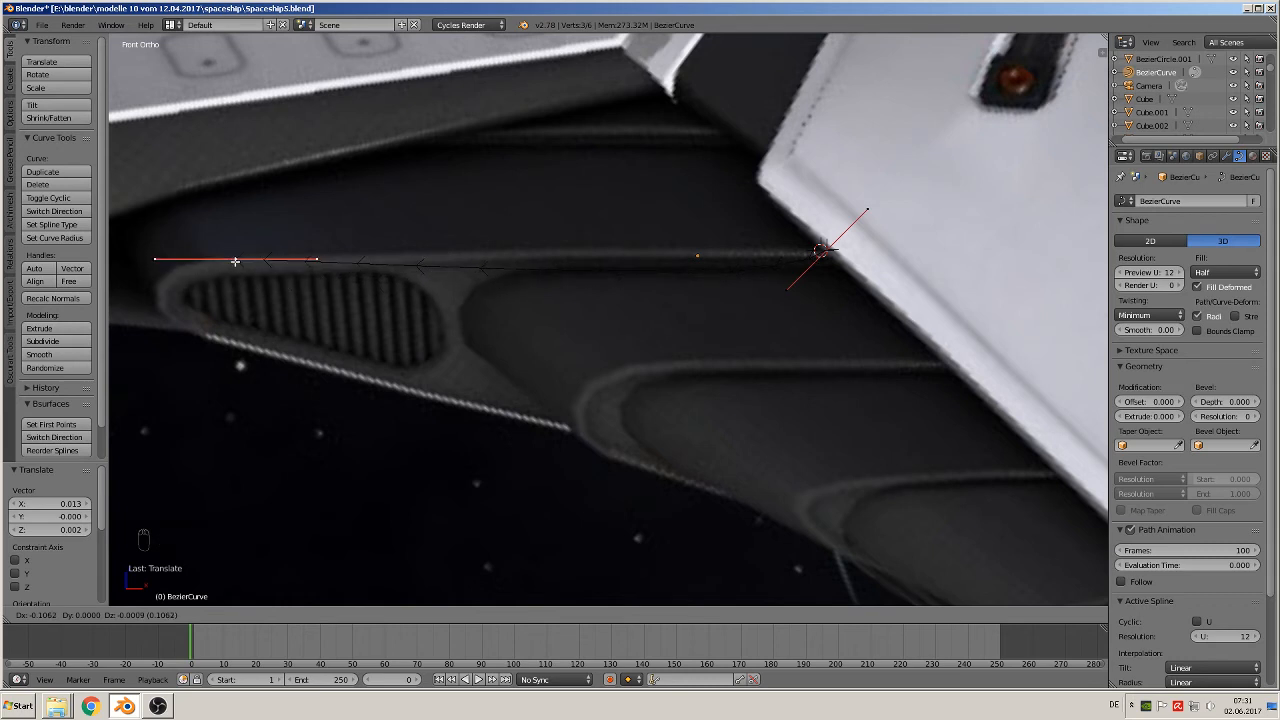
left_click(235, 260)
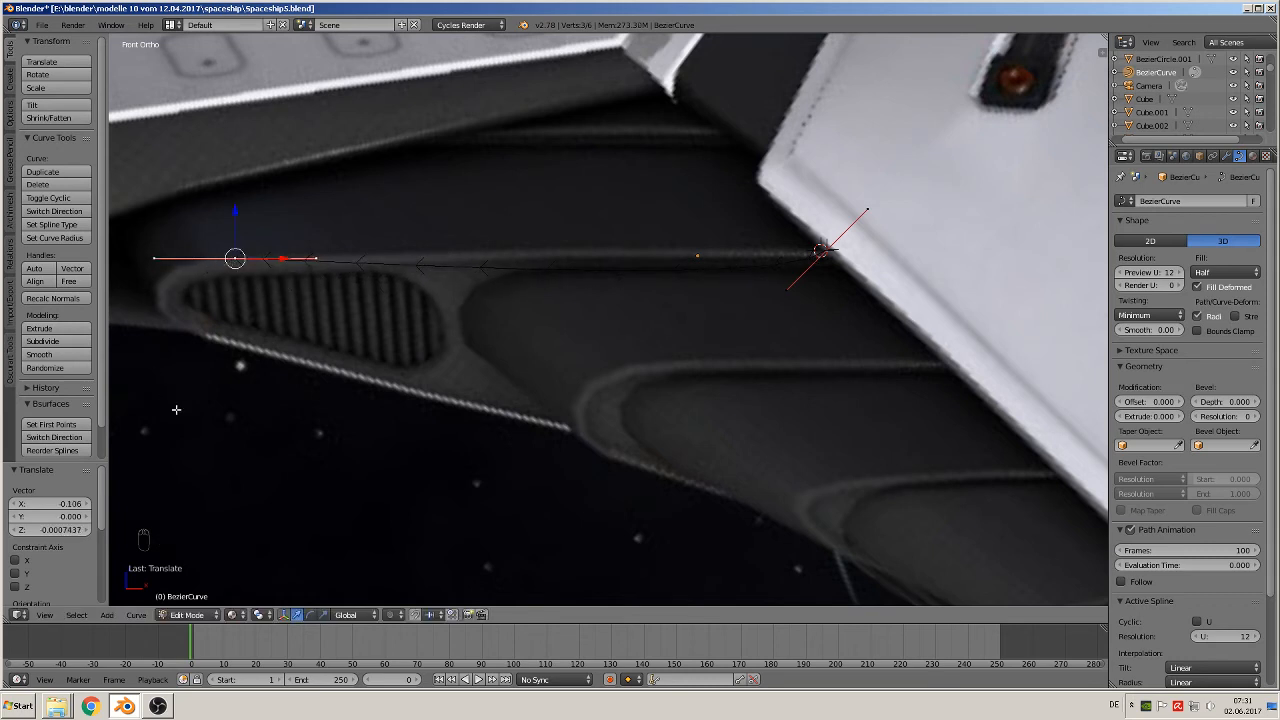
Adjust the two endpoints' handles so the curve follows the upper rib line, moving the hull-side inner handle -0.032 along X and 0.014 along Z
right_click(787, 290)
key("g")
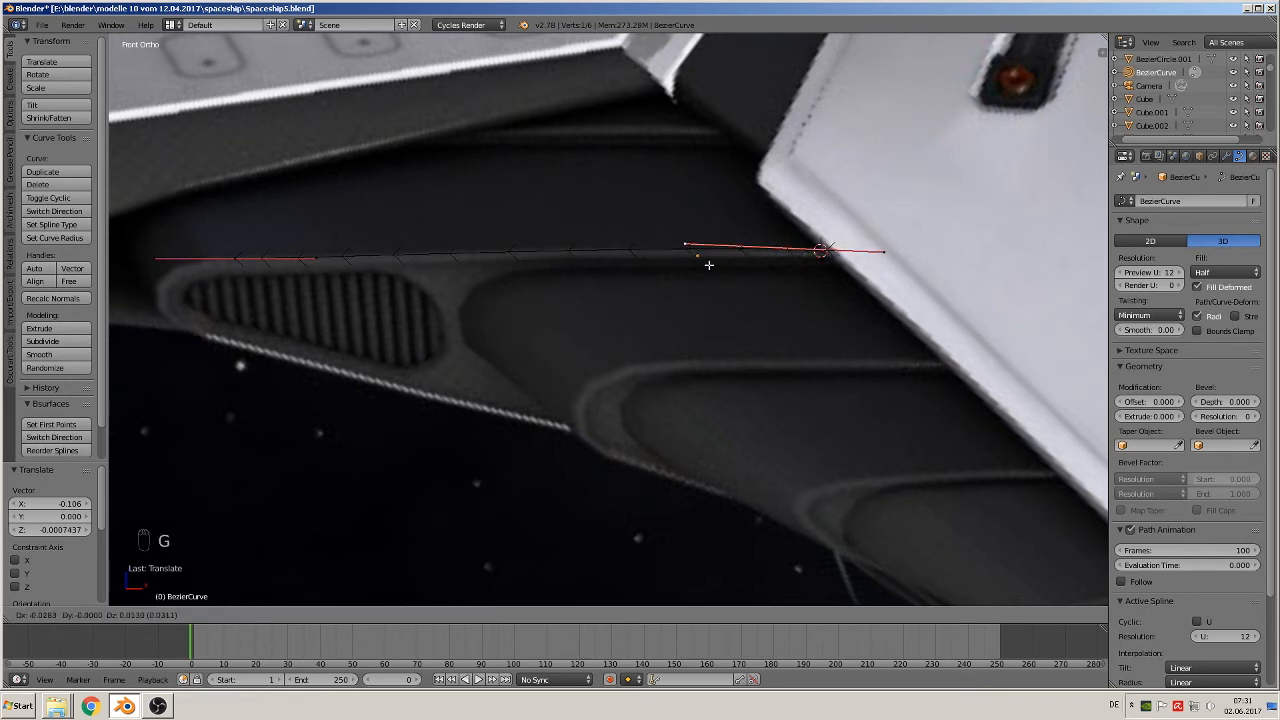
left_click(665, 257)
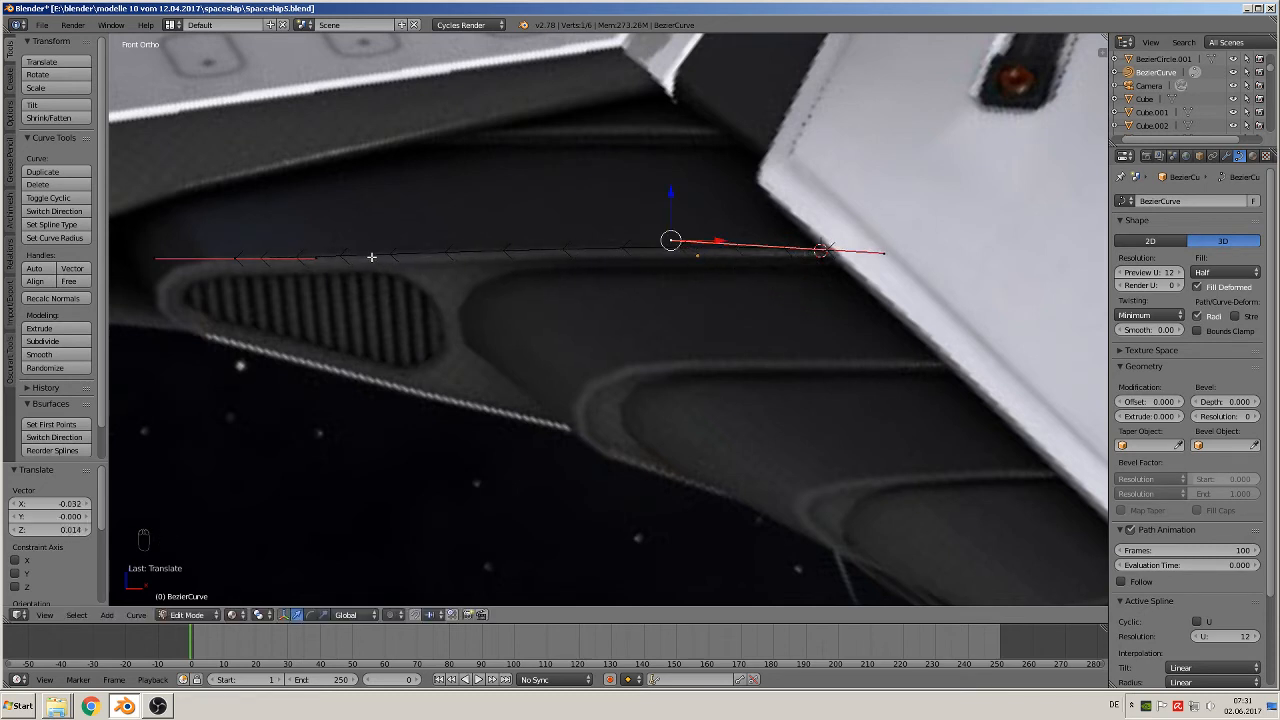
right_click(316, 257)
key("g")
left_click(322, 254)
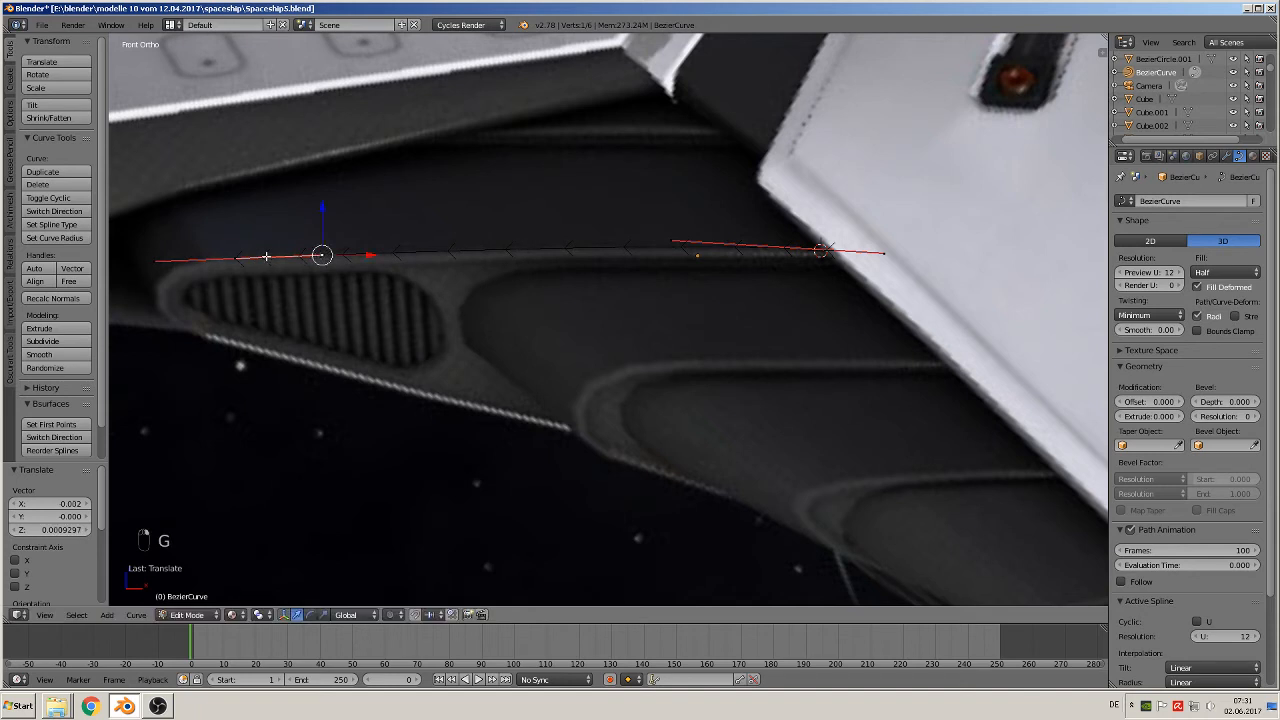
key("g")
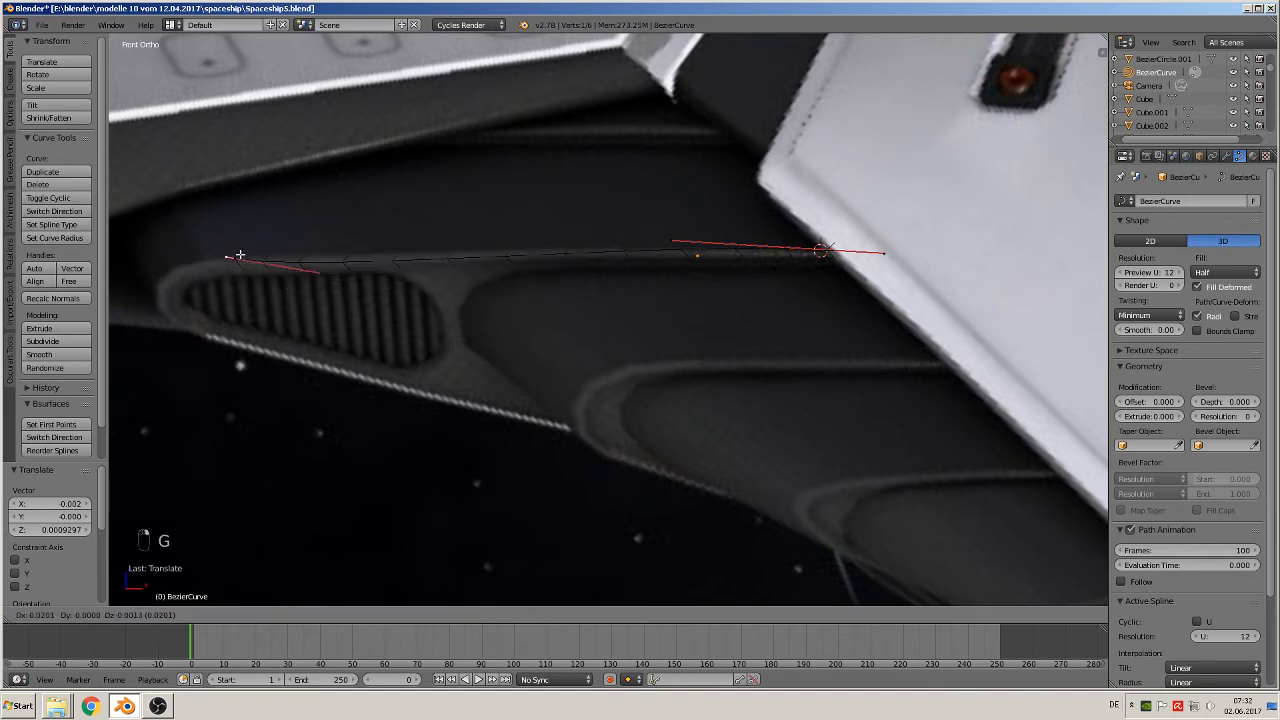
left_click(243, 256)
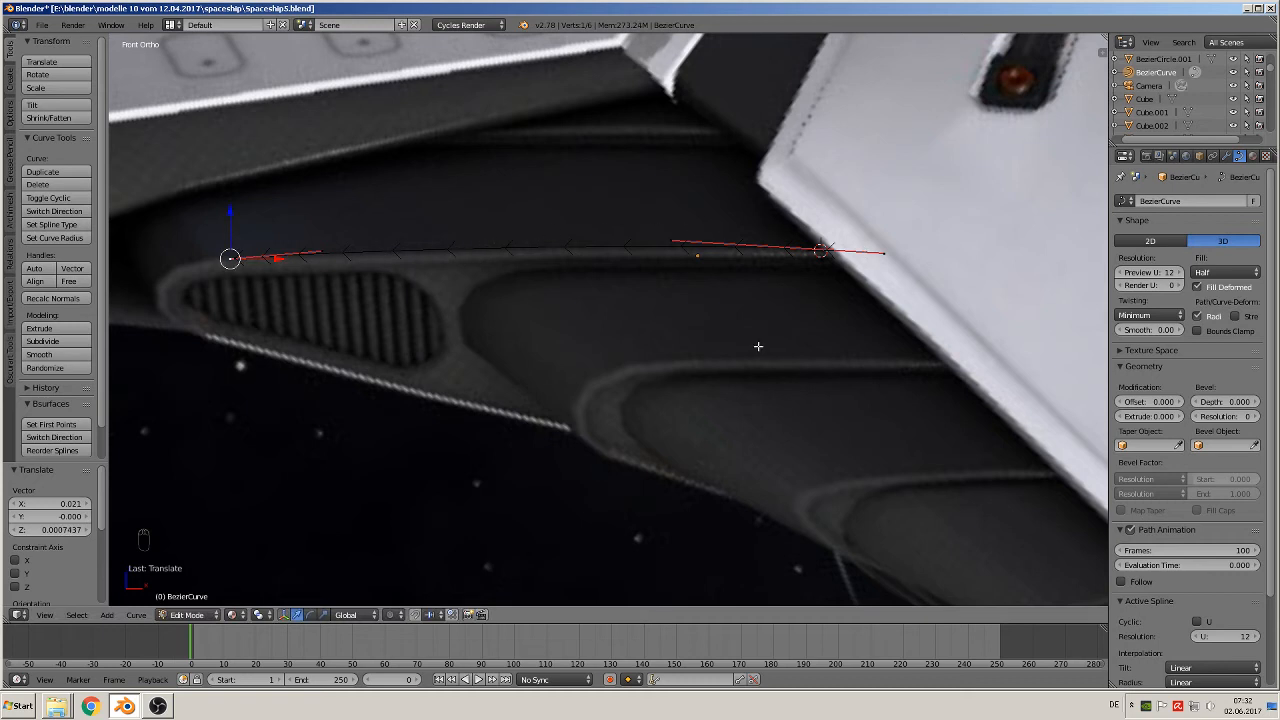
Extrude a new curve point from the end near the grille tip, -0.010 along X and -0.022 along Z, to the start of the light lower edge
middle_click_drag(622, 376, 943, 329, "shift")
scroll(740, 285, "up", 3)
middle_click_drag(551, 256, 629, 357, "shift")
scroll(618, 322, "up", 2)
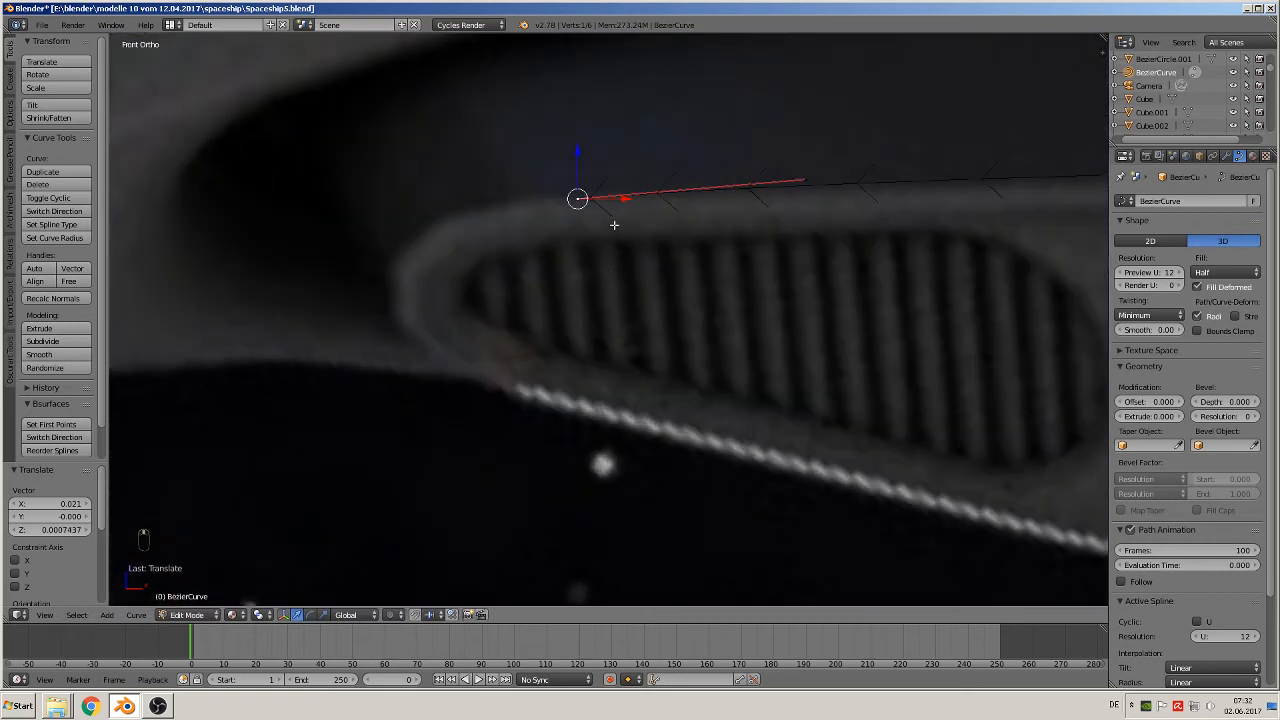
scroll(598, 287, "up", 1)
middle_click_drag(598, 285, 624, 288, "shift")
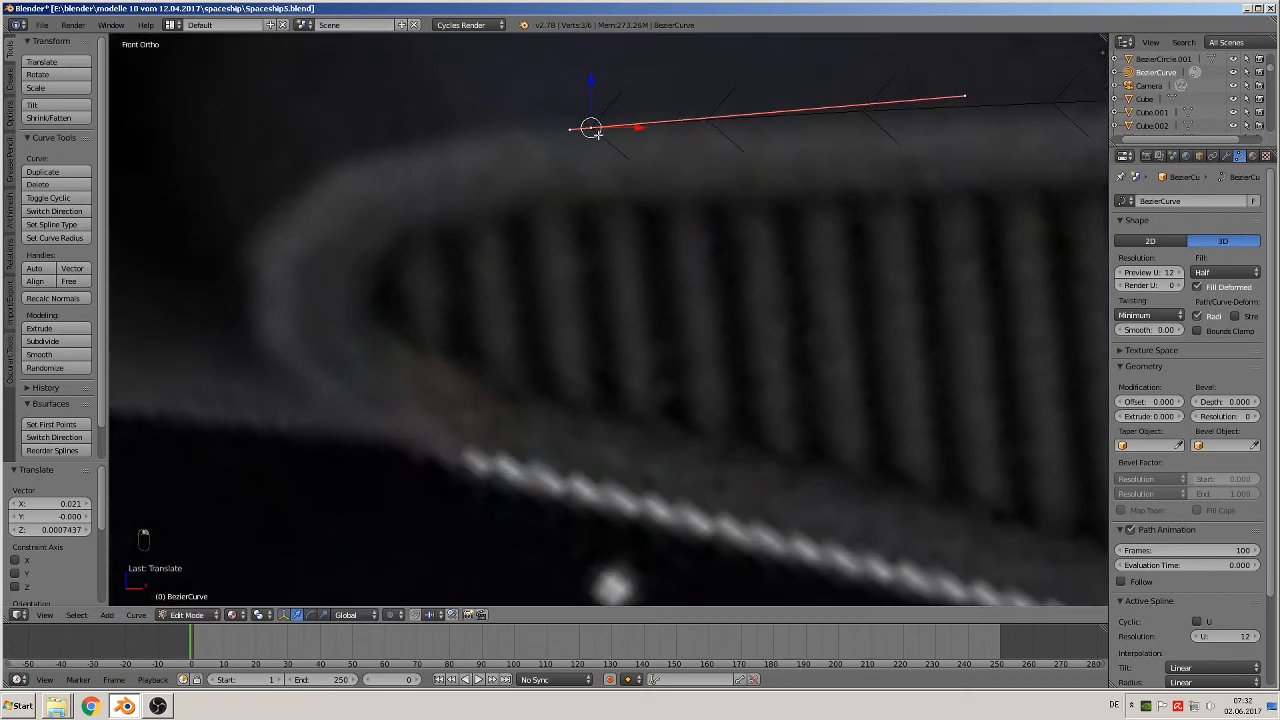
key("e")
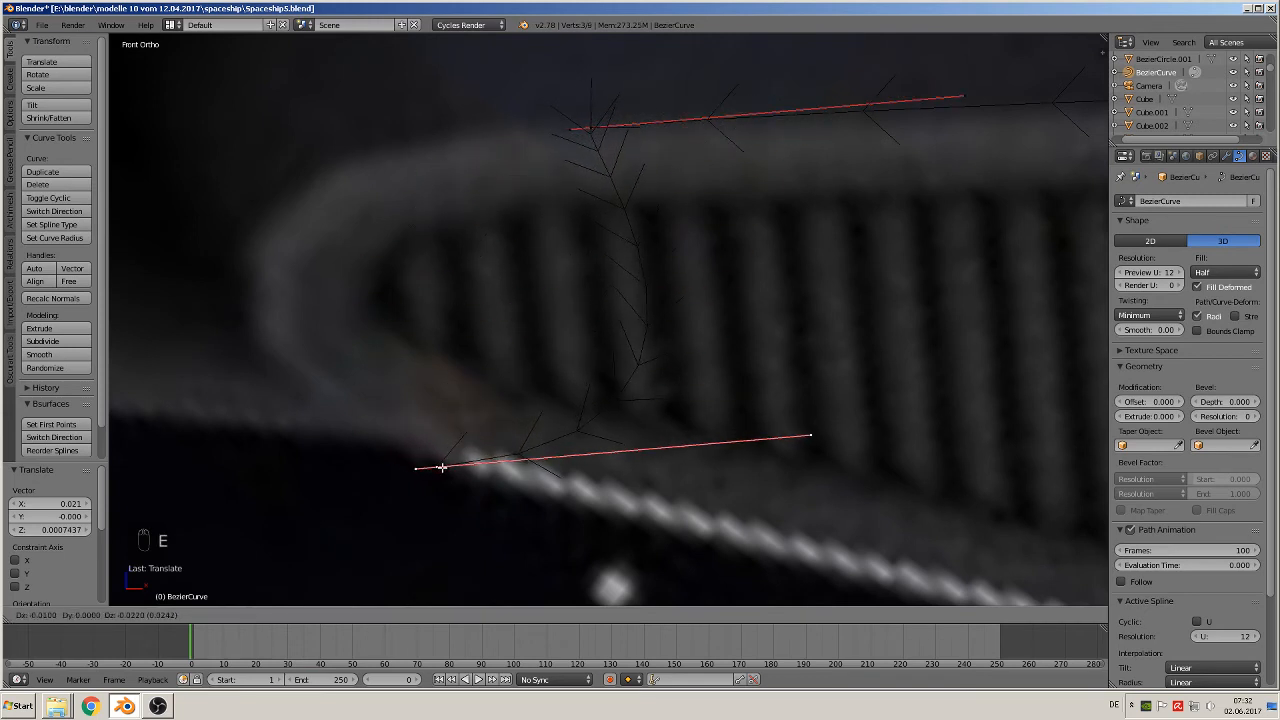
left_click(437, 466)
right_click(822, 419)
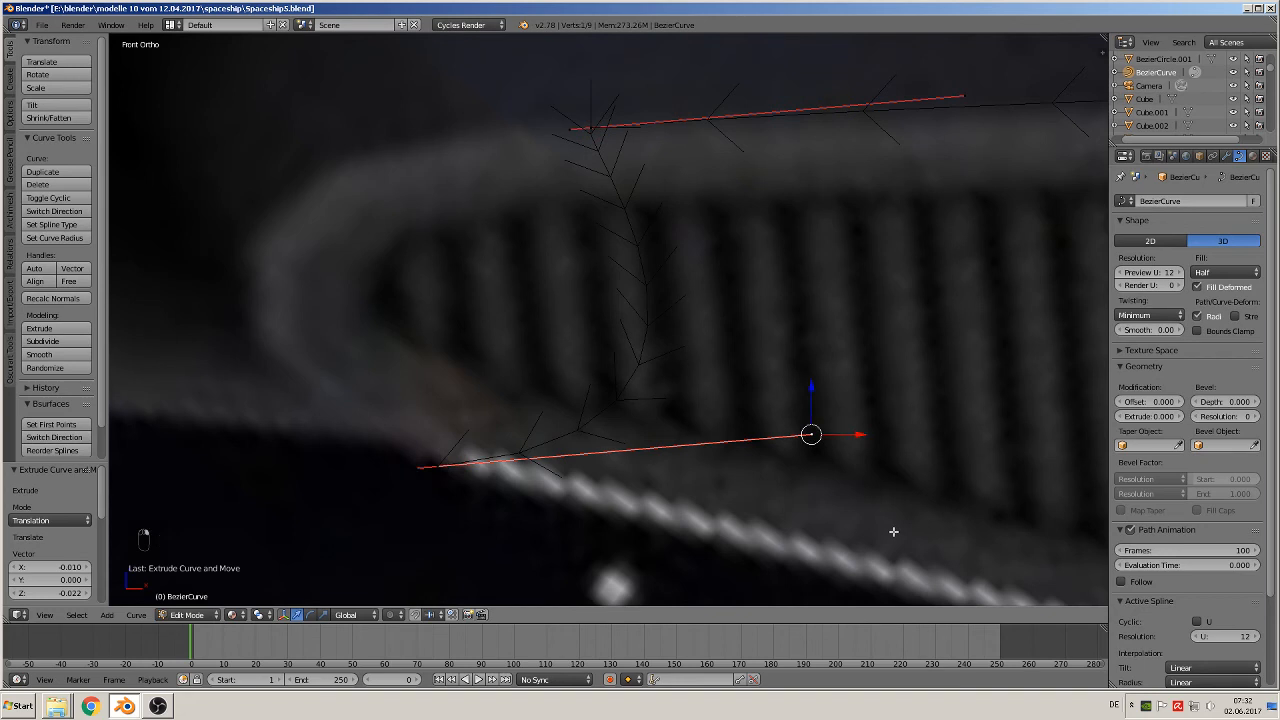
key("g")
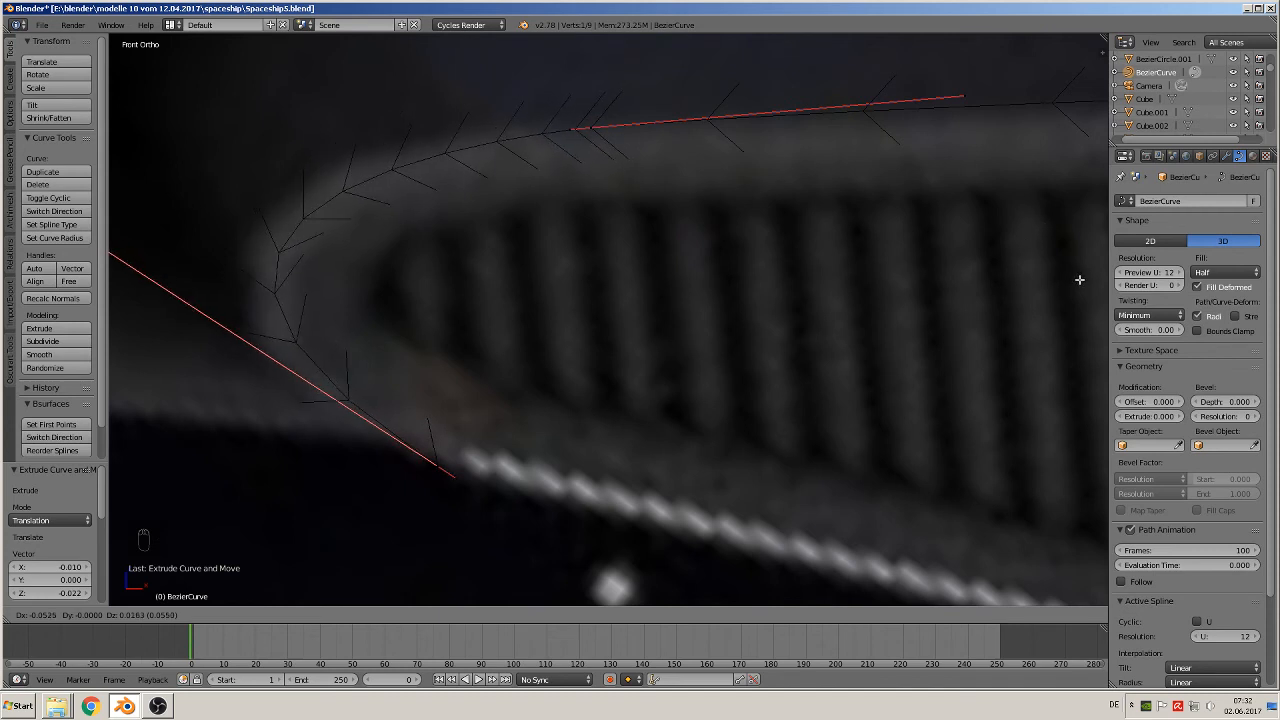
left_click(203, 325)
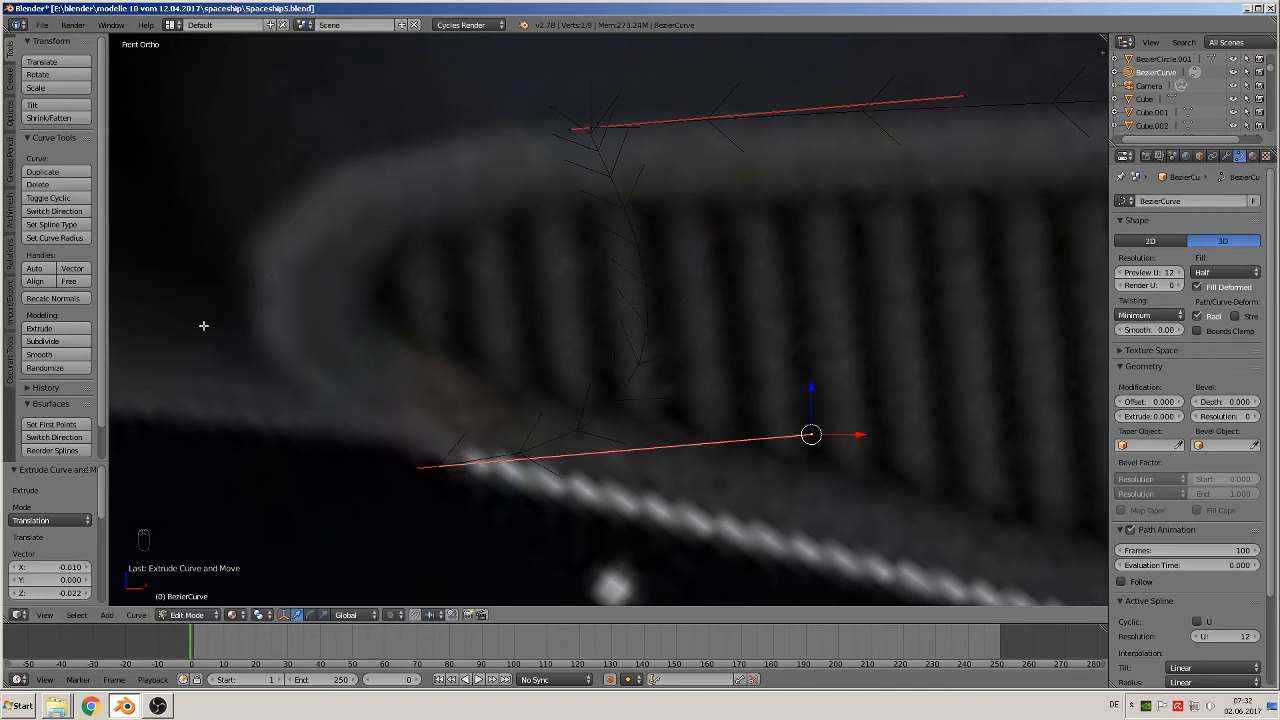
Move the new curve point -0.012 X and 0.012 Z to the frame's rounded tip, and shift its long handle -0.022 X and 0.007 Z
right_click(449, 473)
key("g")
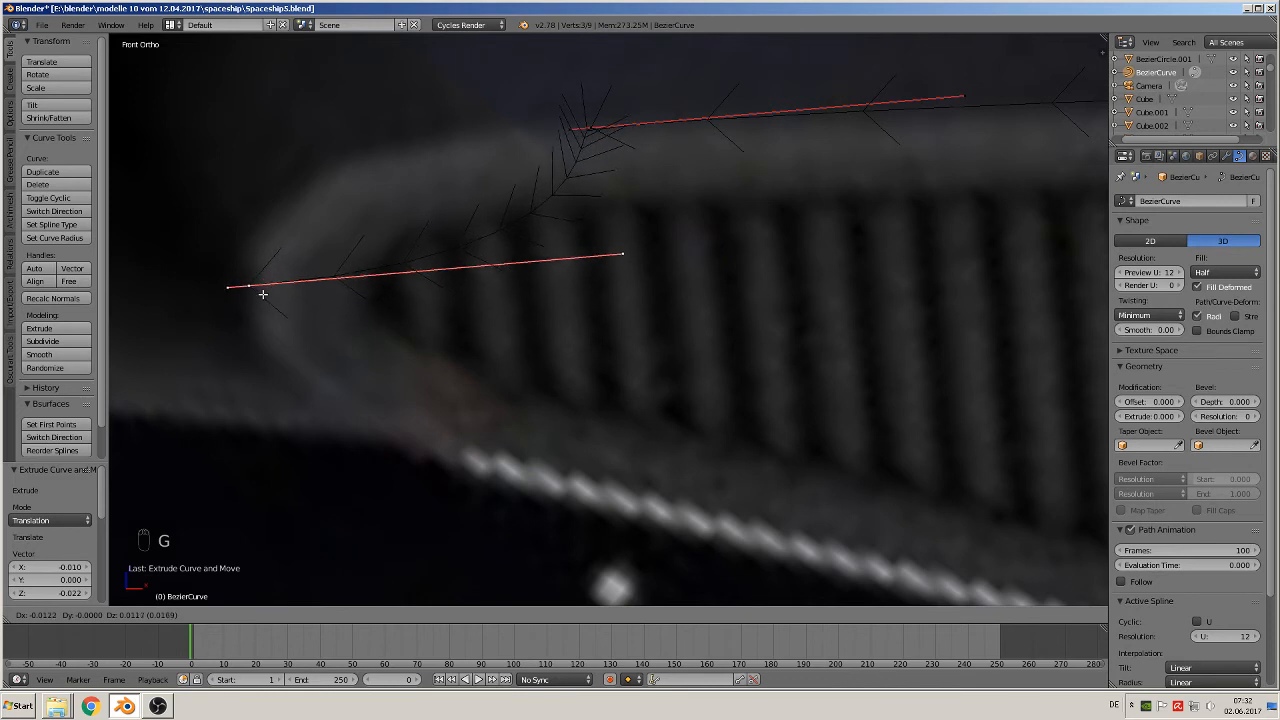
left_click(264, 288)
right_click(623, 253)
key("g")
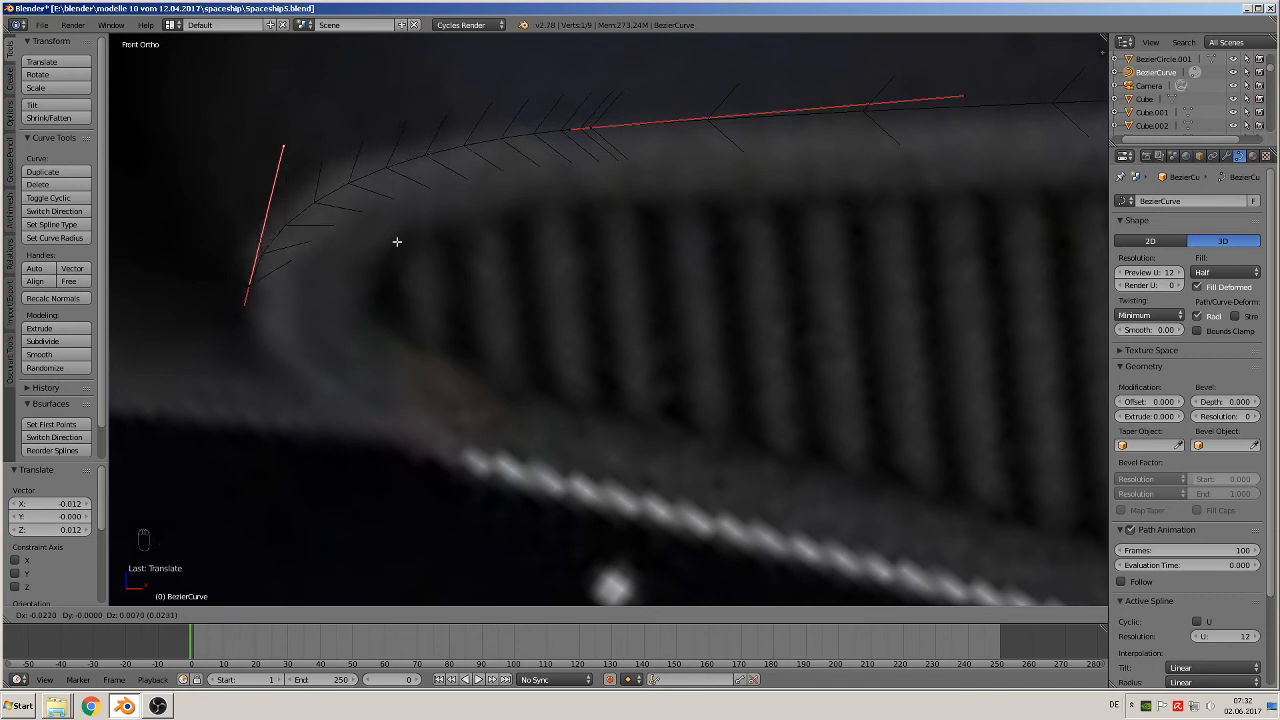
left_click(397, 241)
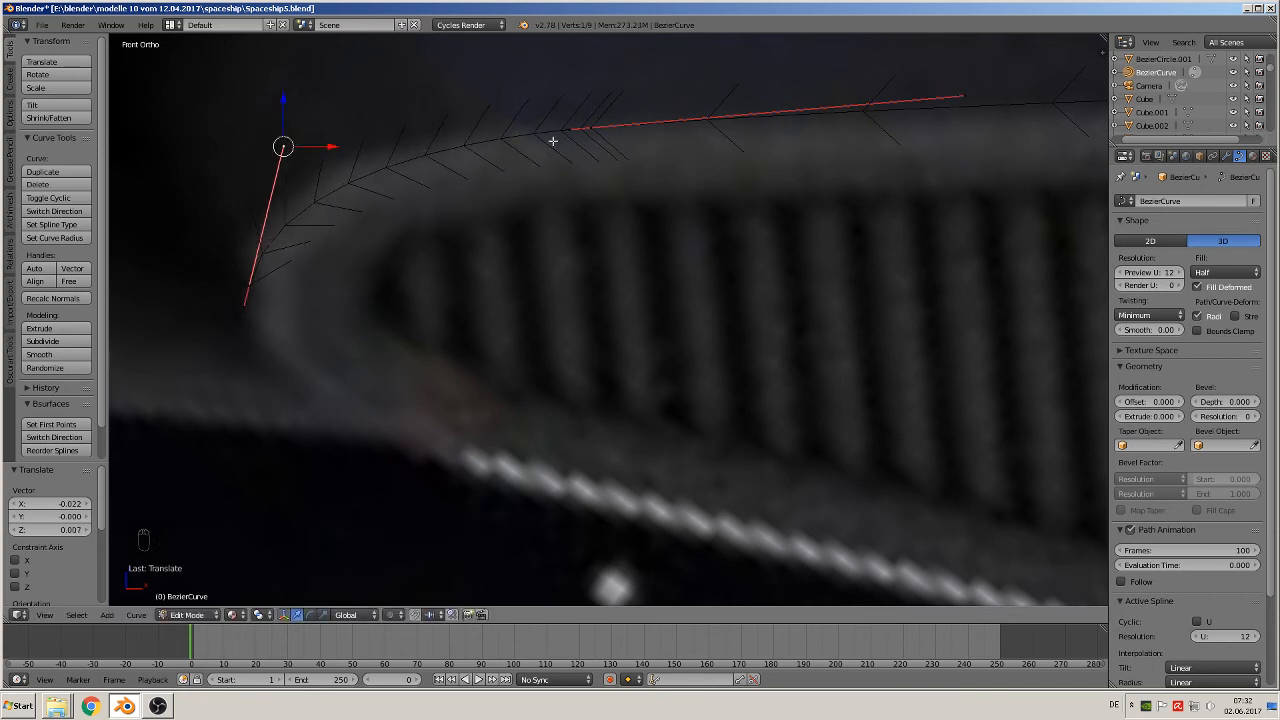
Extrude a point from the tip 0.013 X and -0.012 Z to the light lower edge, and move its upper handle -0.013 X and -0.005 Z
right_click(262, 281)
middle_click_drag(662, 429, 600, 377, "shift")
scroll(600, 382, "down", 3)
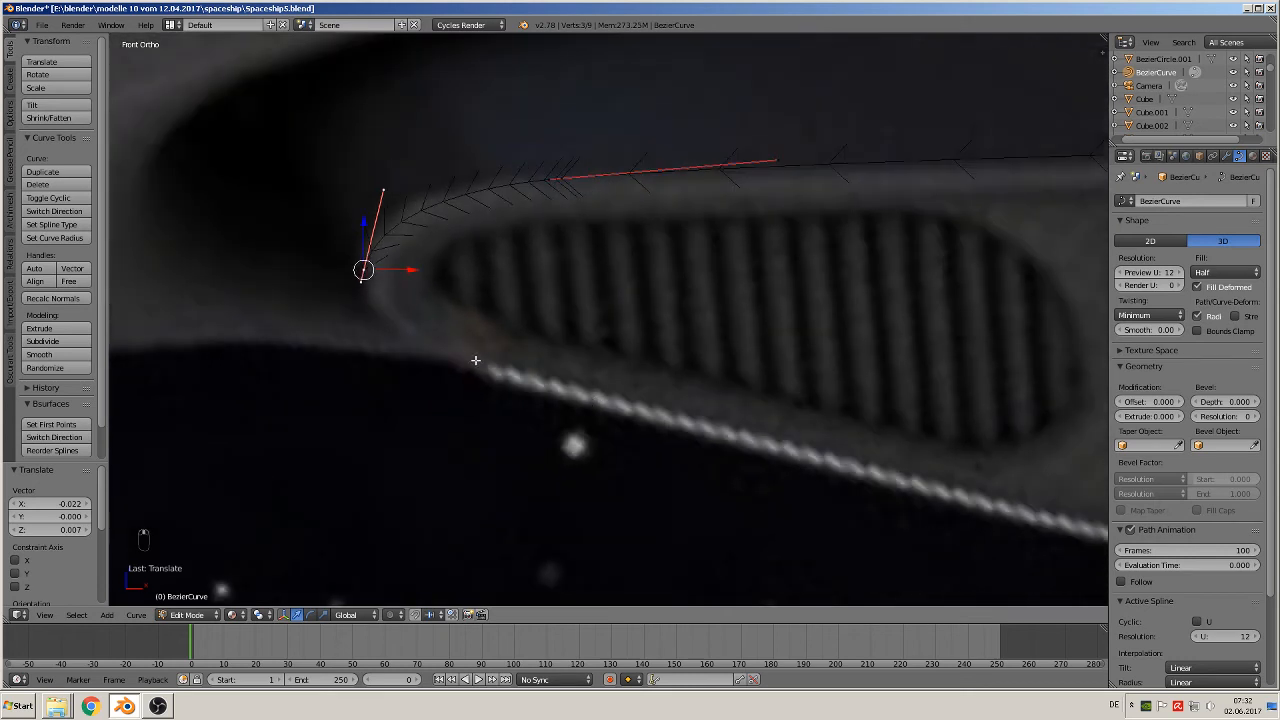
key("e")
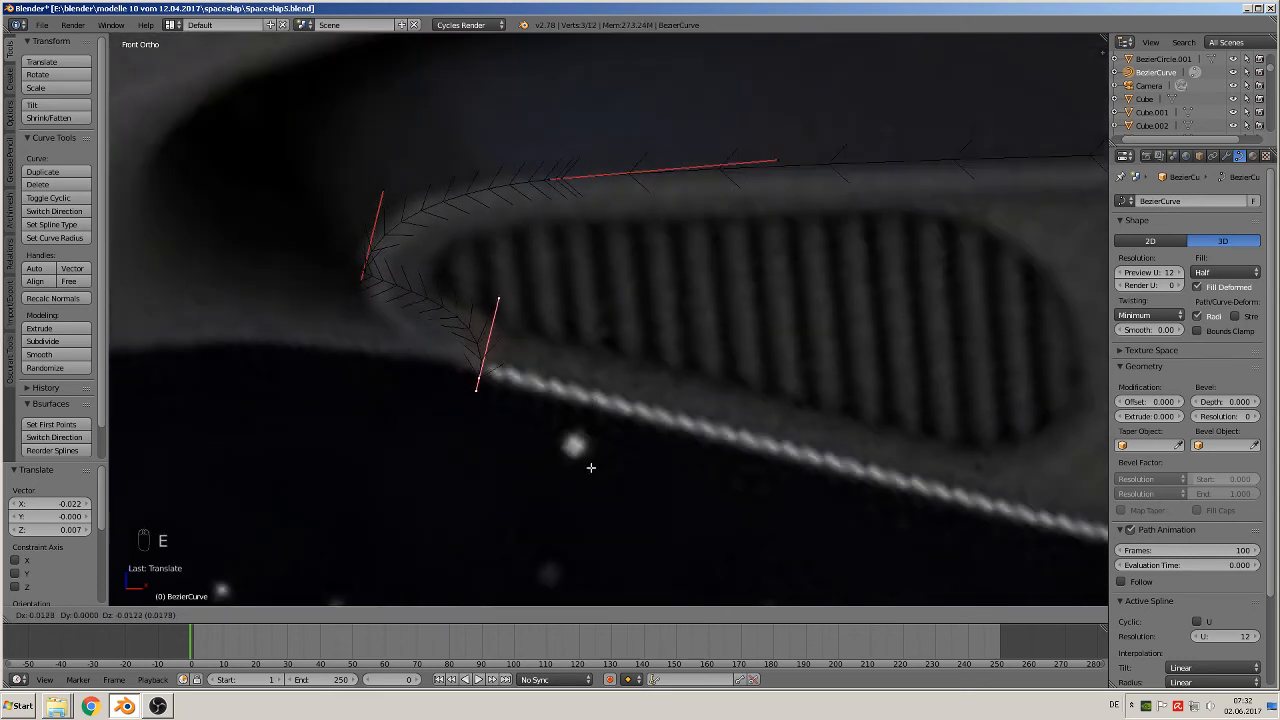
left_click(592, 467)
scroll(601, 461, "up", 3)
middle_click_drag(554, 431, 813, 450, "shift")
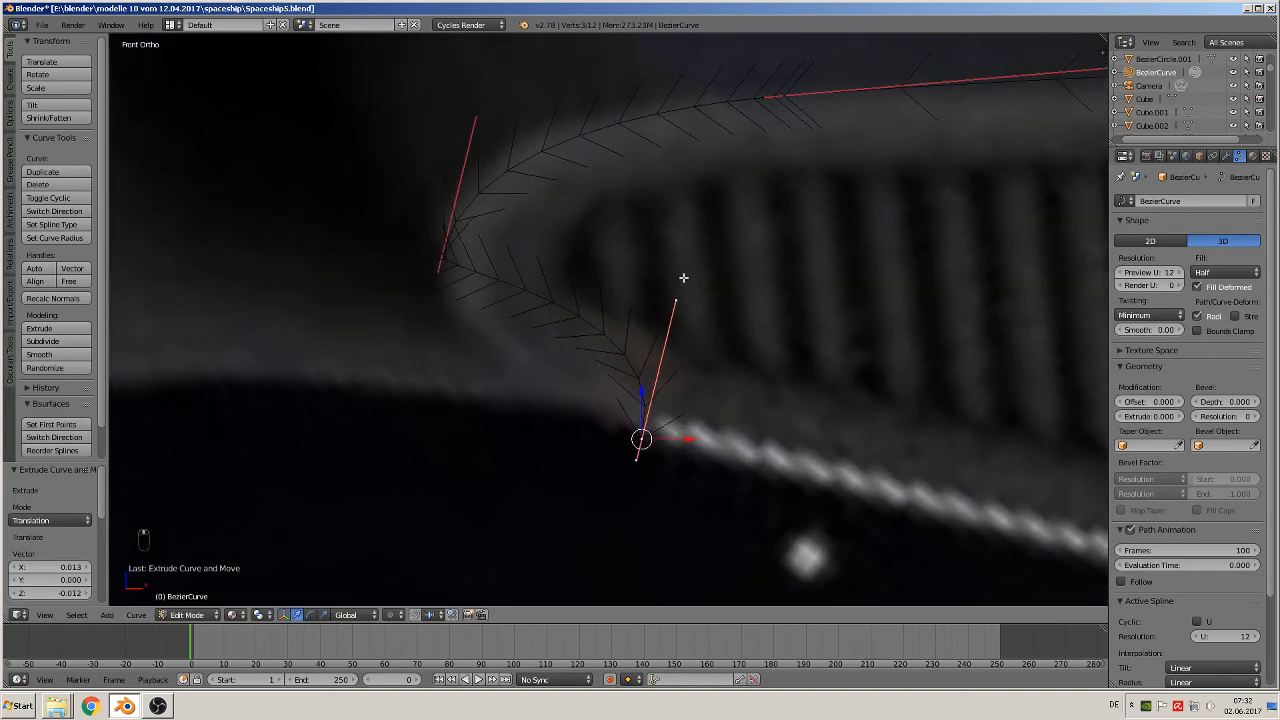
right_click(676, 301)
key("g")
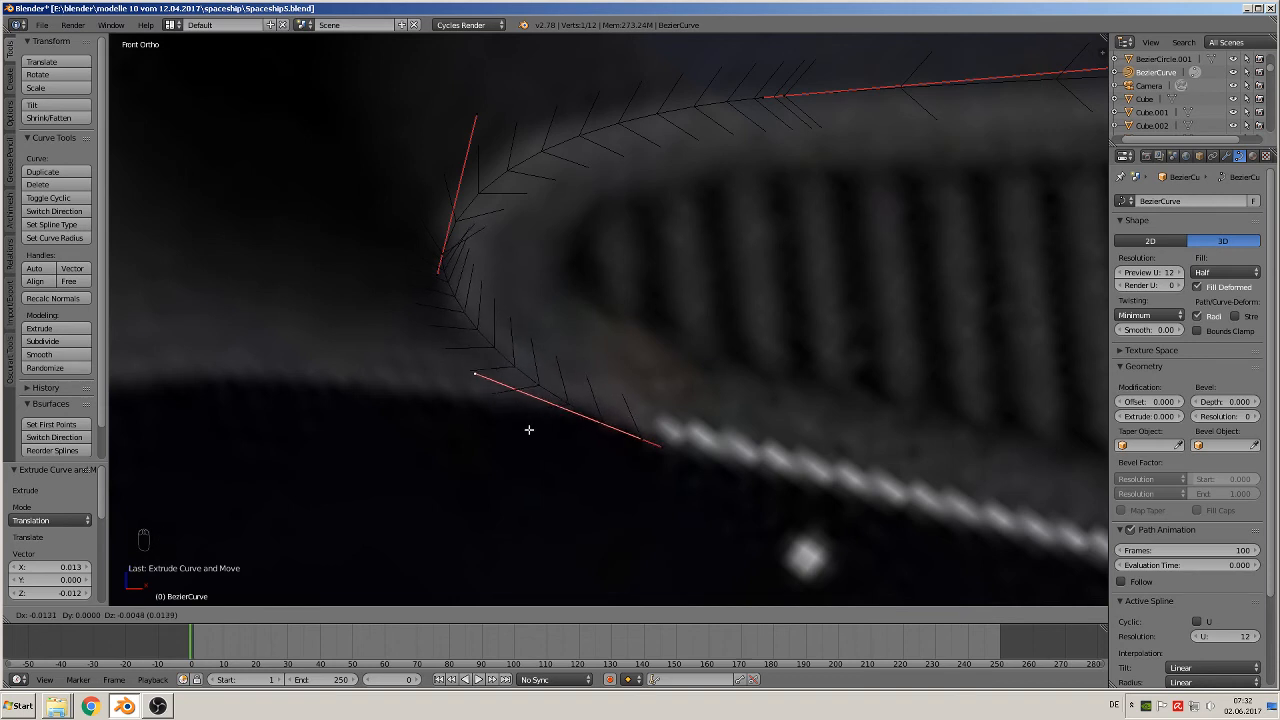
left_click(529, 430)
Extrude another curve point 0.104 along X and -0.027 along Z to the far end of the light lower edge
scroll(840, 456, "down", 3)
middle_click_drag(952, 483, 531, 289, "shift")
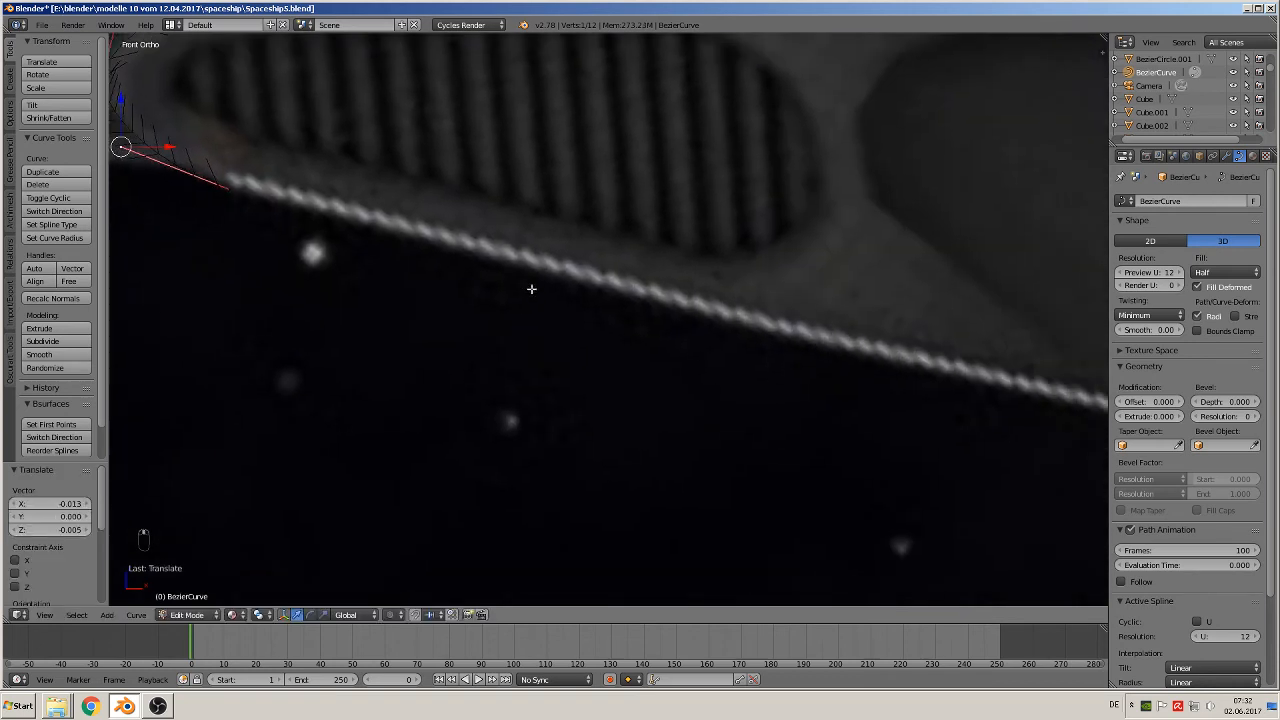
scroll(598, 322, "down", 5)
scroll(586, 324, "up", 1)
right_click(420, 253)
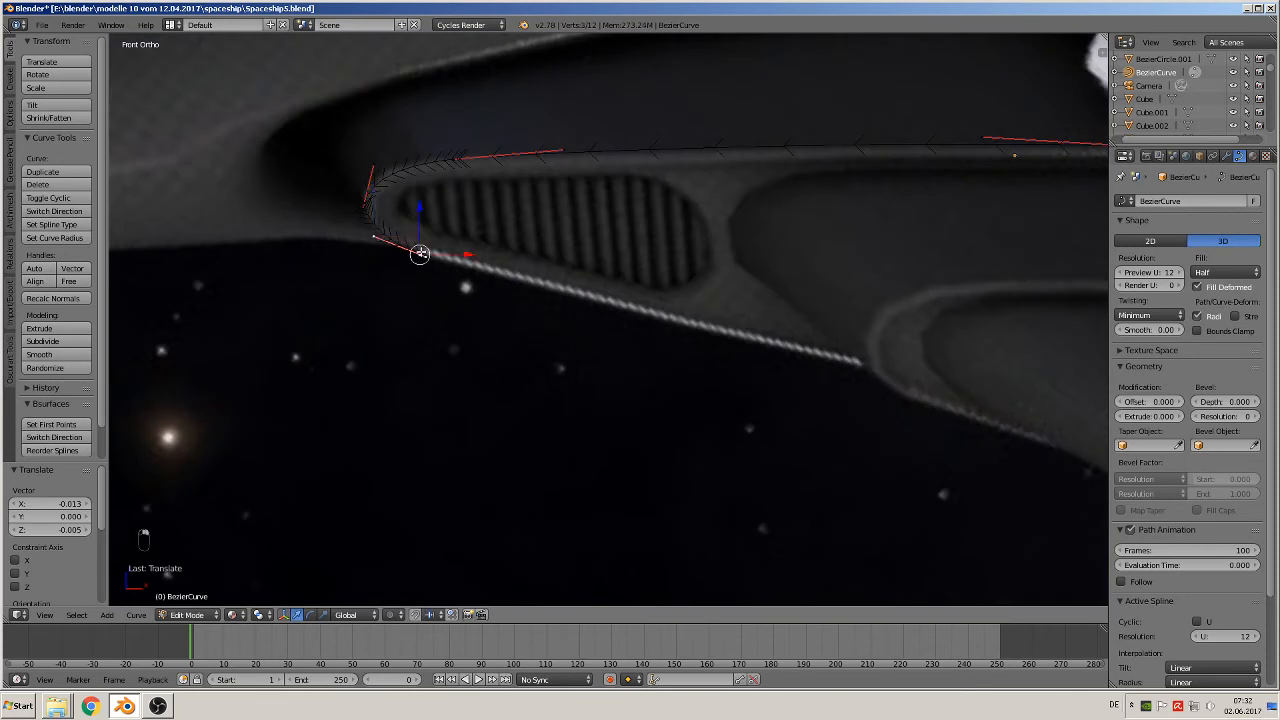
key("e")
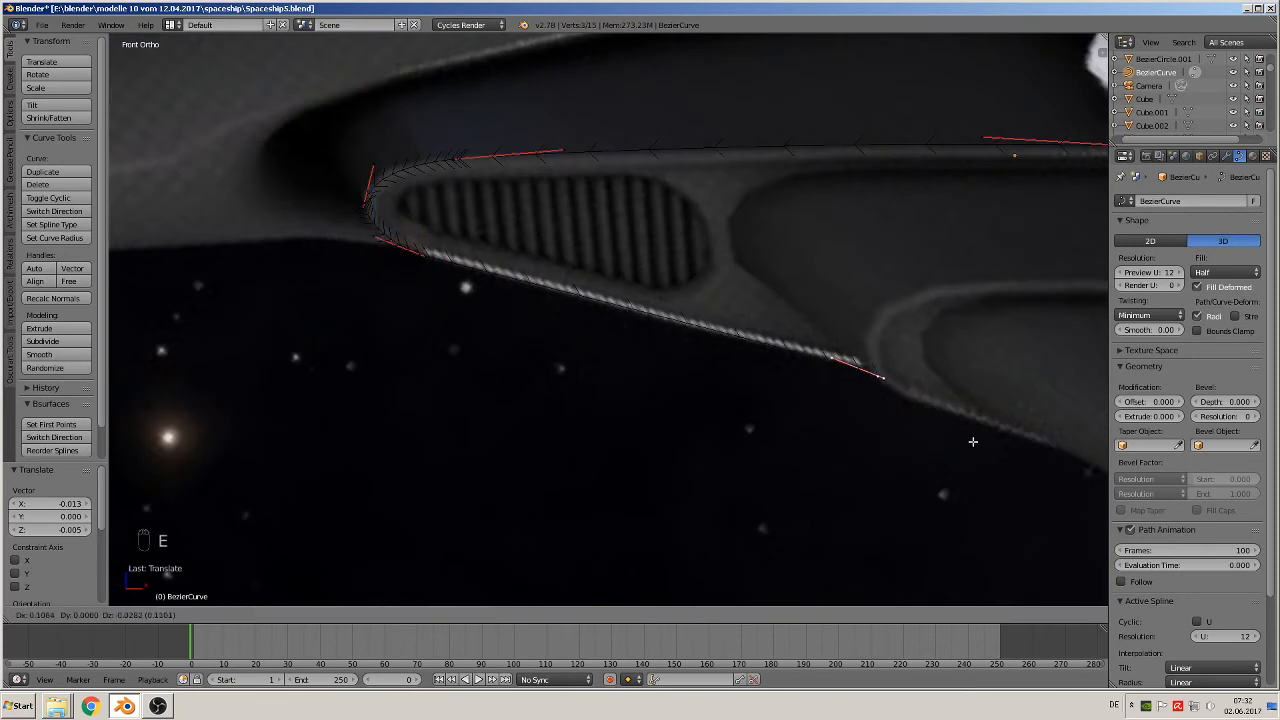
left_click(962, 432)
Lengthen the last curve point's inner handle by -0.014 along X so the segment follows the light lower edge
scroll(960, 434, "up", 4)
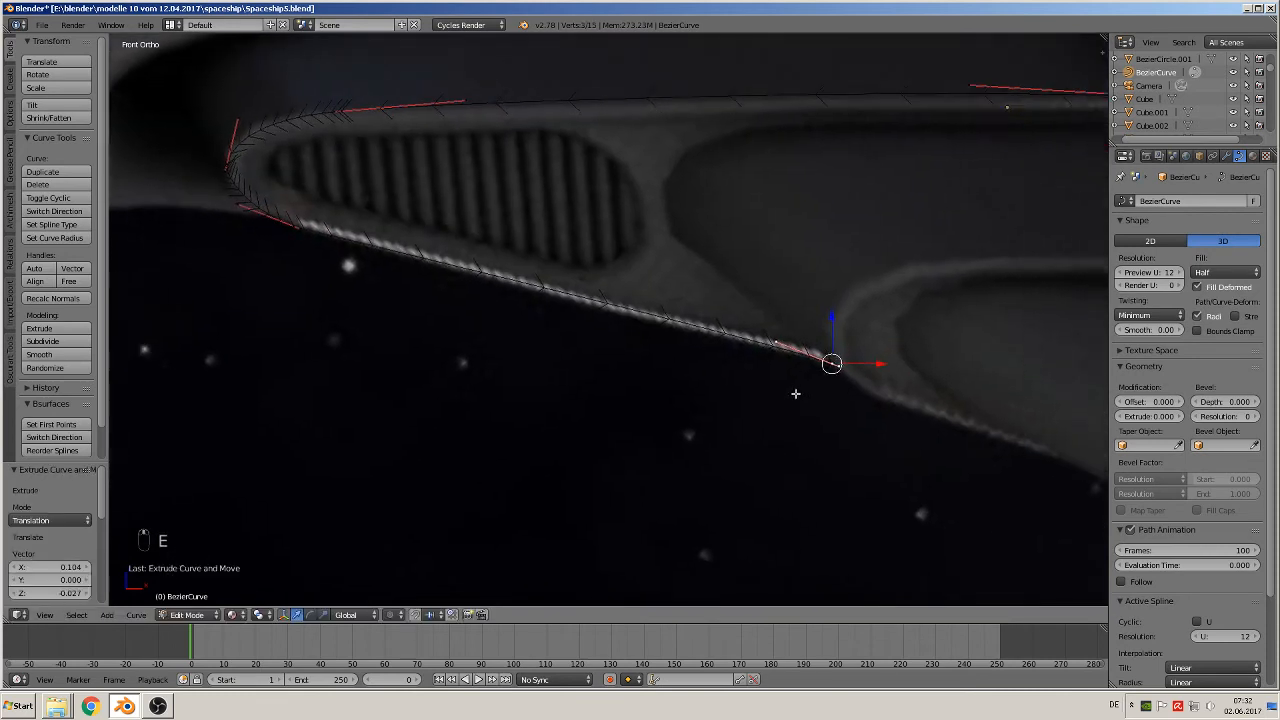
right_click(746, 322)
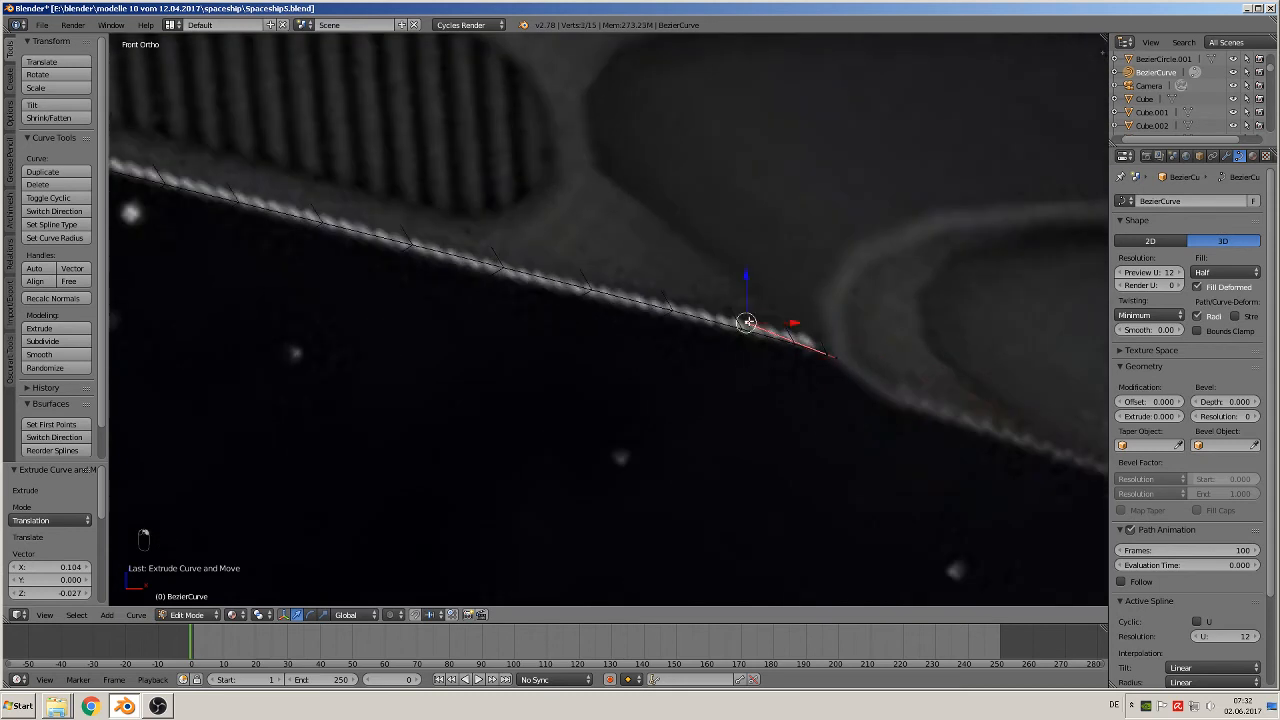
key("g")
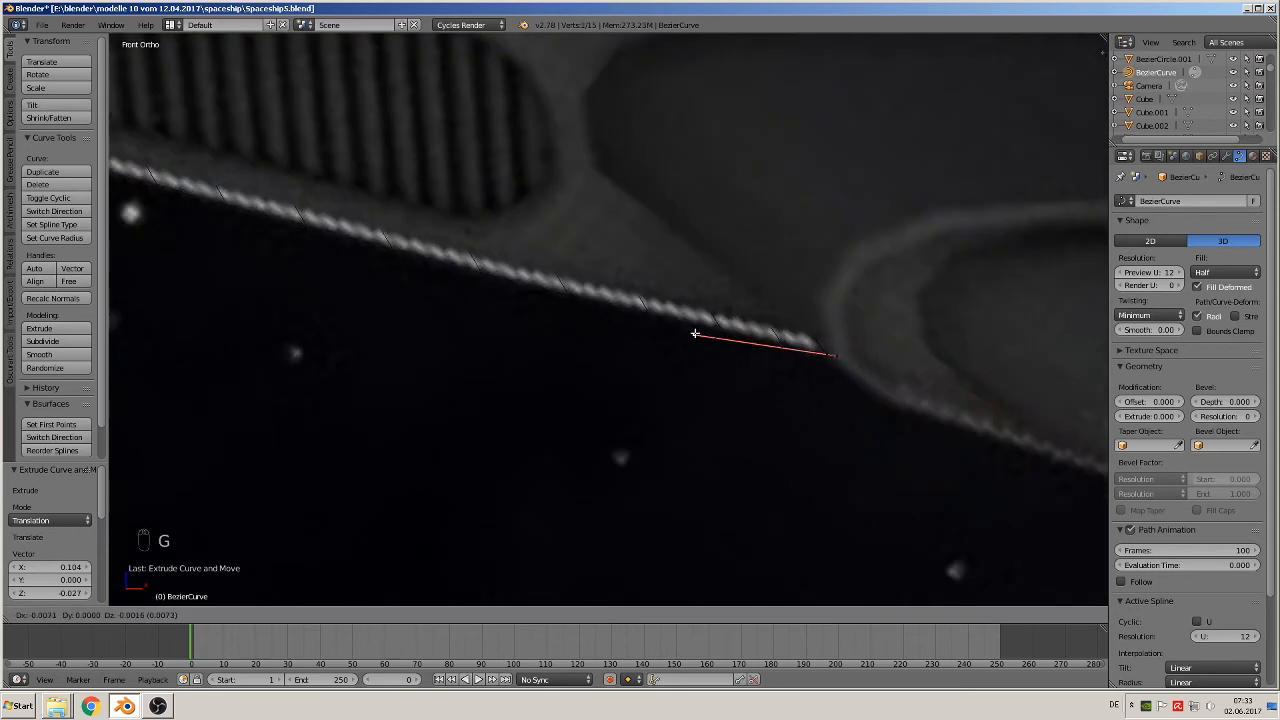
left_click(641, 319)
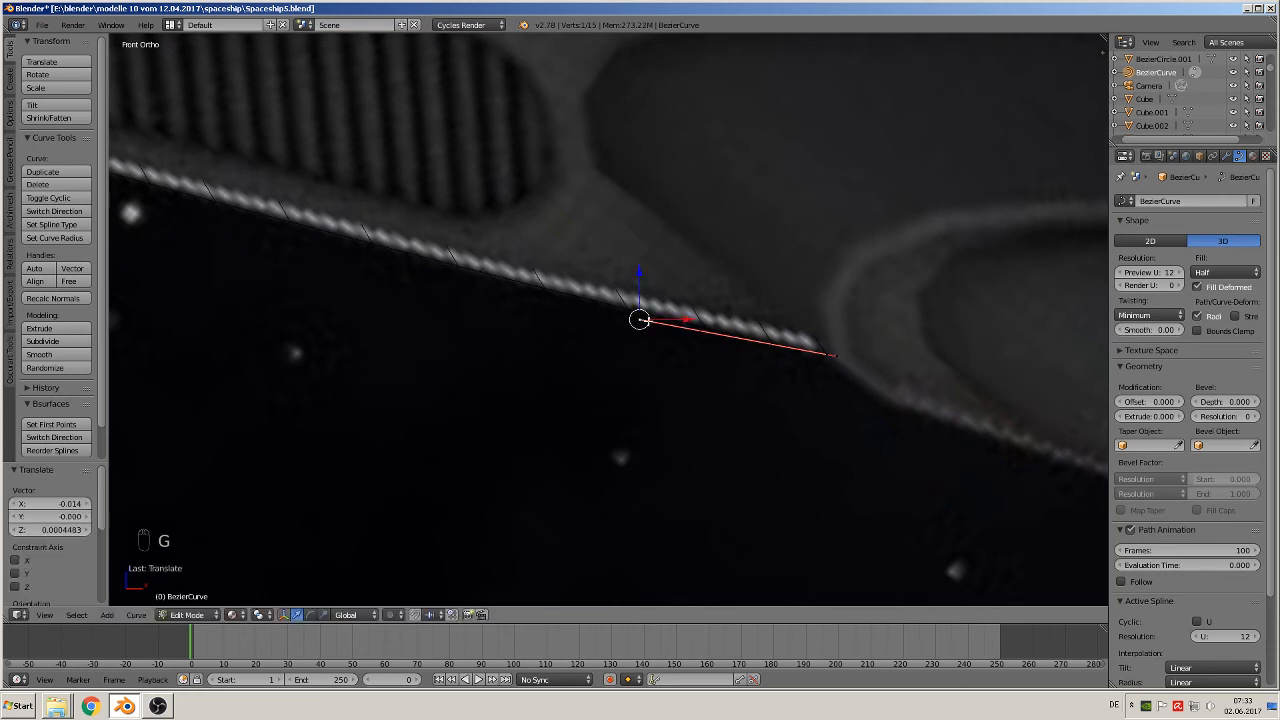
Move the upper handle of the curve point at the frame's rounded tip by -0.002 X and -0.003 Z
scroll(975, 425, "down", 5)
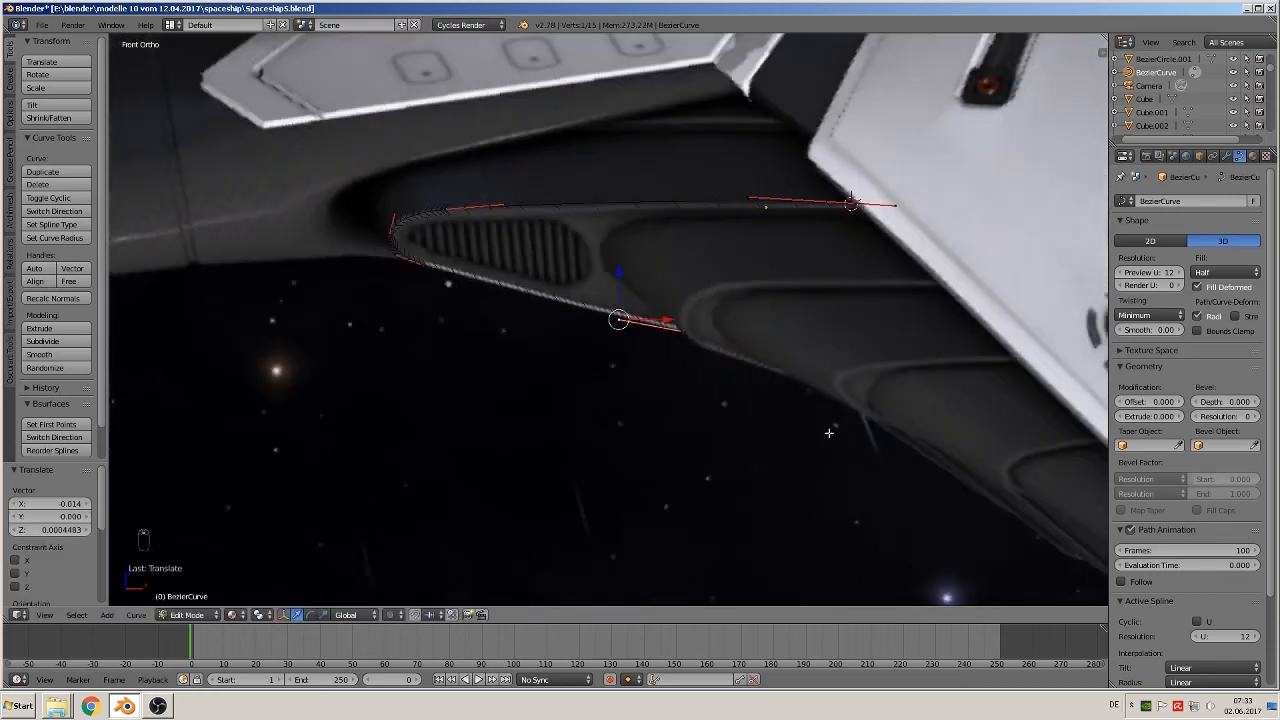
key("Tab")
scroll(721, 432, "up", 3)
middle_click_drag(540, 341, 768, 494, "shift")
scroll(768, 494, "up", 2)
scroll(474, 300, "up", 2)
middle_click_drag(418, 322, 464, 346, "shift")
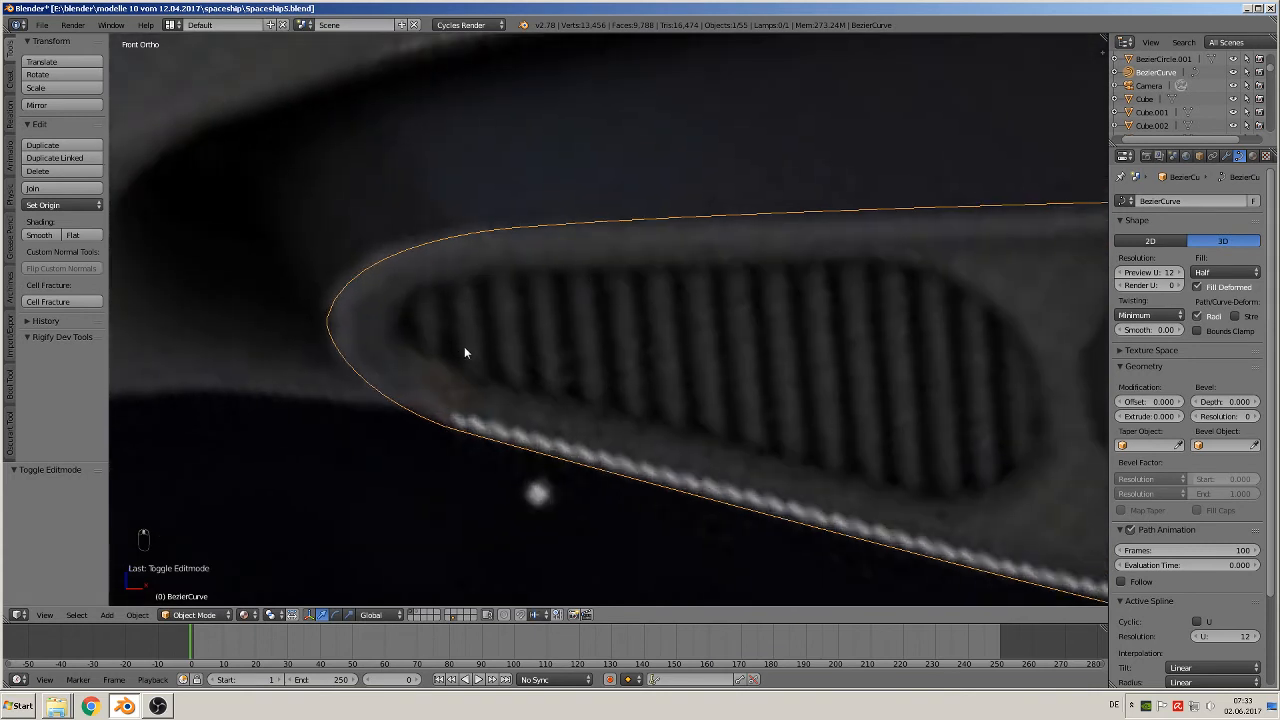
scroll(334, 323, "up", 2)
key("Tab")
scroll(280, 340, "up", 2)
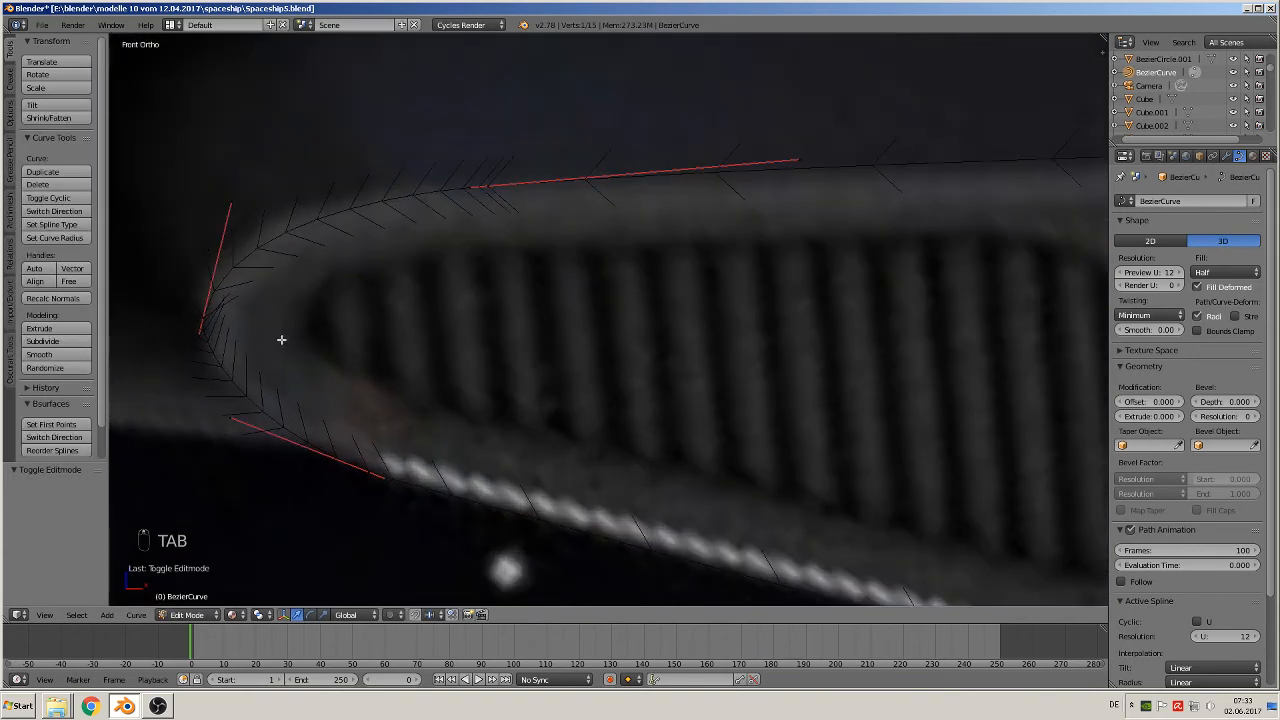
middle_click_drag(280, 340, 409, 327, "shift")
right_click(343, 185)
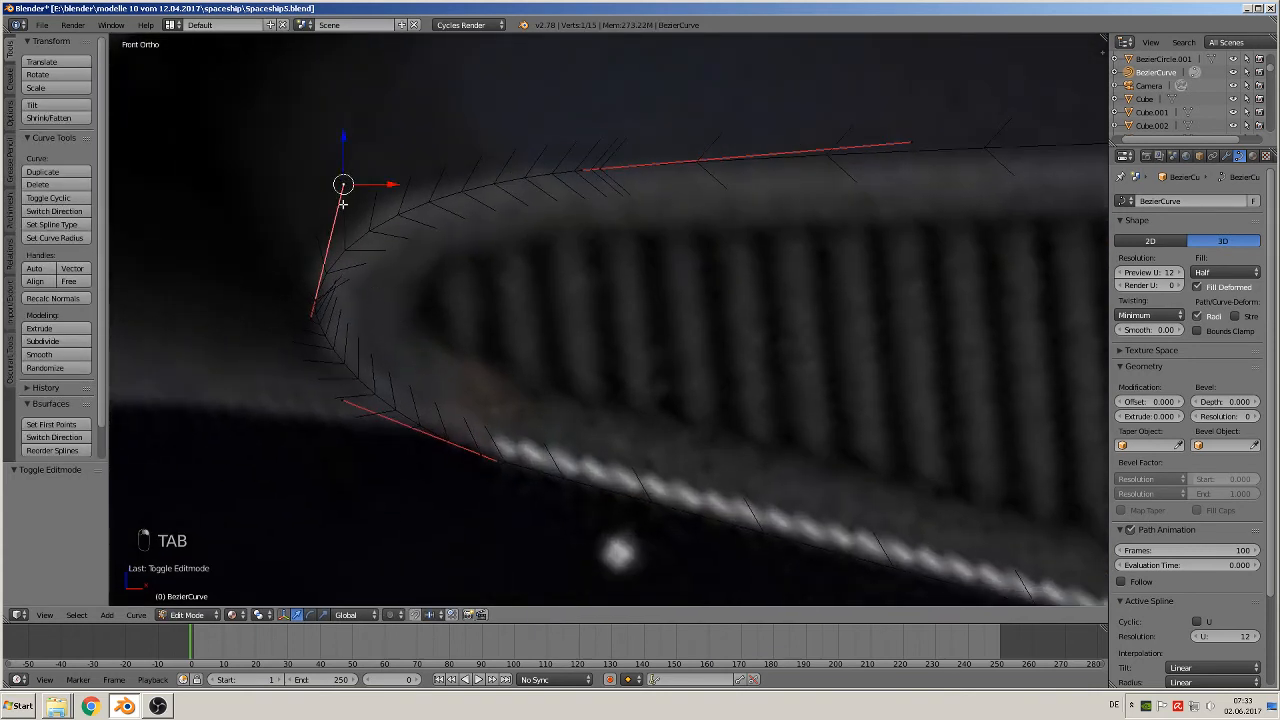
key("g")
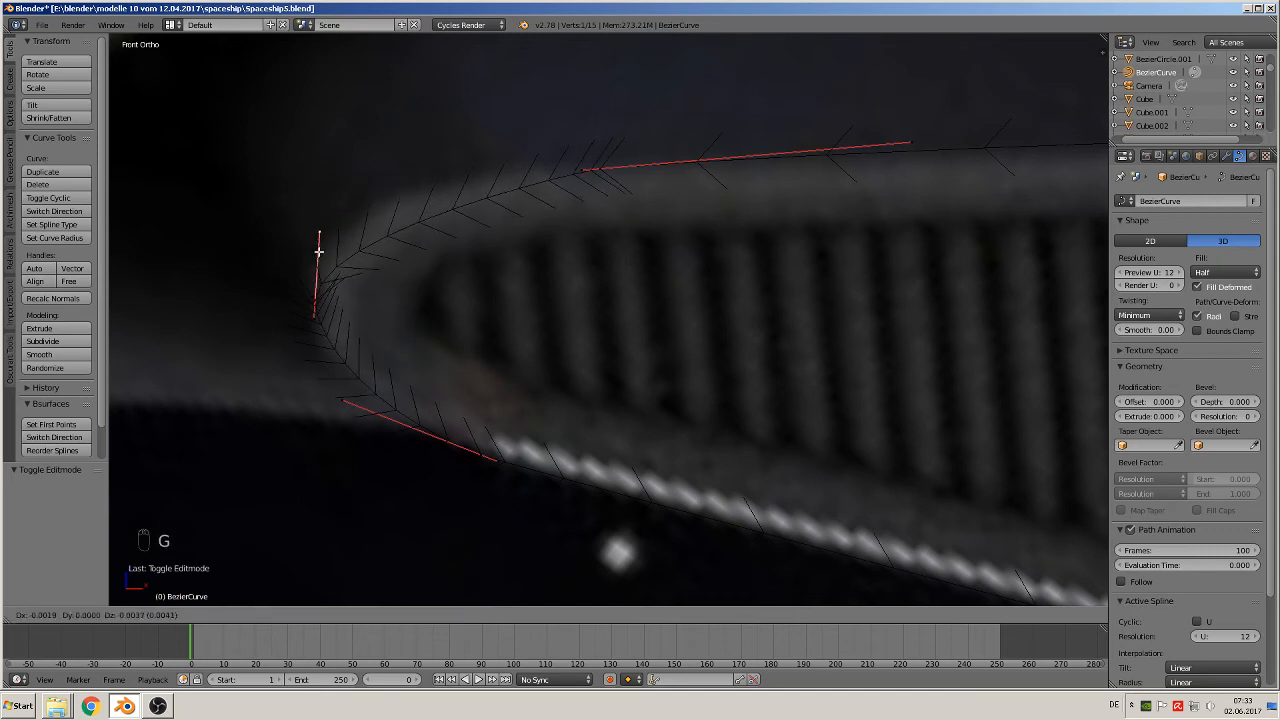
left_click(323, 222)
Shift the lower end of the tip point's handle line about 0.002 down along Z
right_click(314, 317)
key("g")
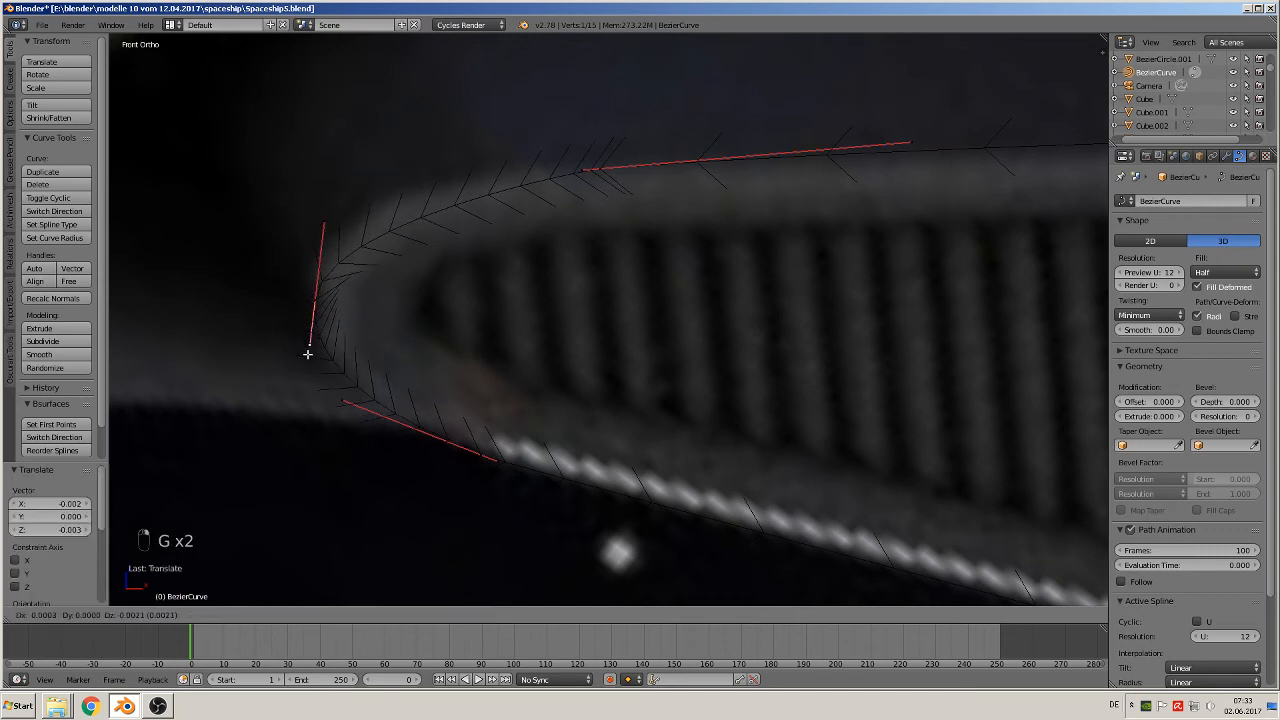
left_click(308, 354)
key("Tab")
scroll(543, 390, "down", 4)
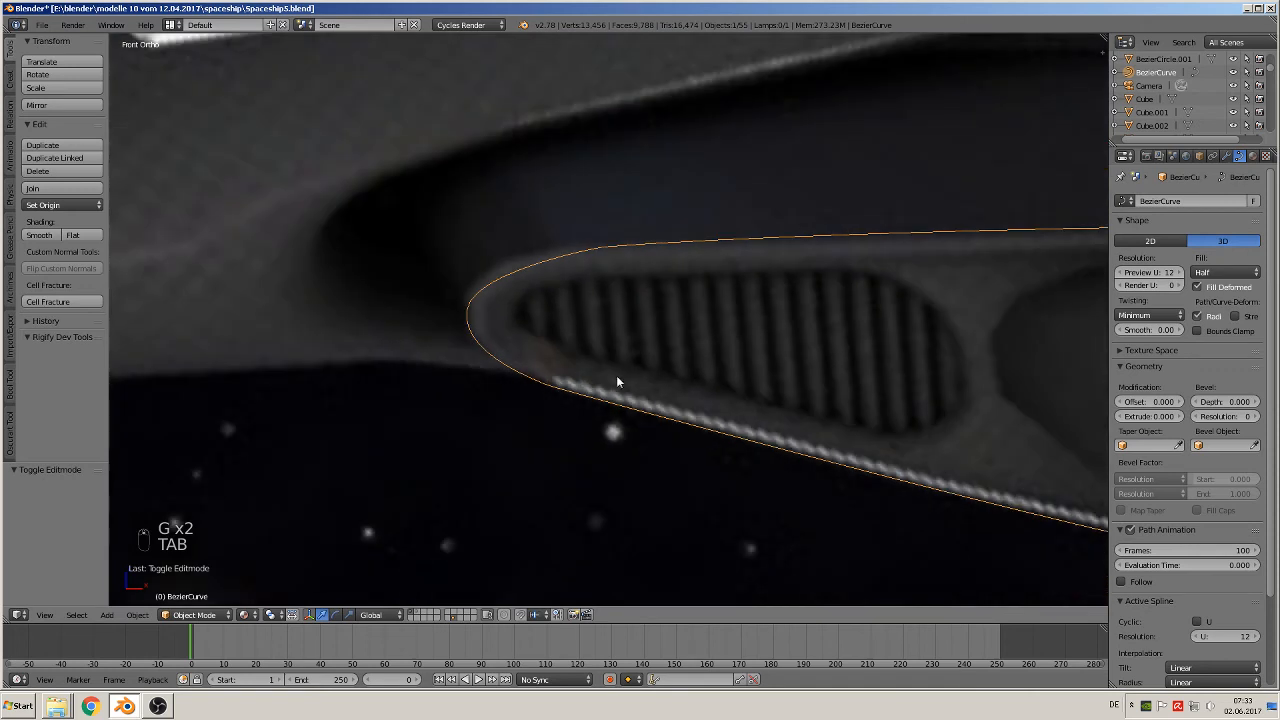
Lengthen the tip-side handle of the upper-edge curve point by -0.006 X and -0.0006456 Z to smooth the bend
key("Tab")
right_click(469, 278)
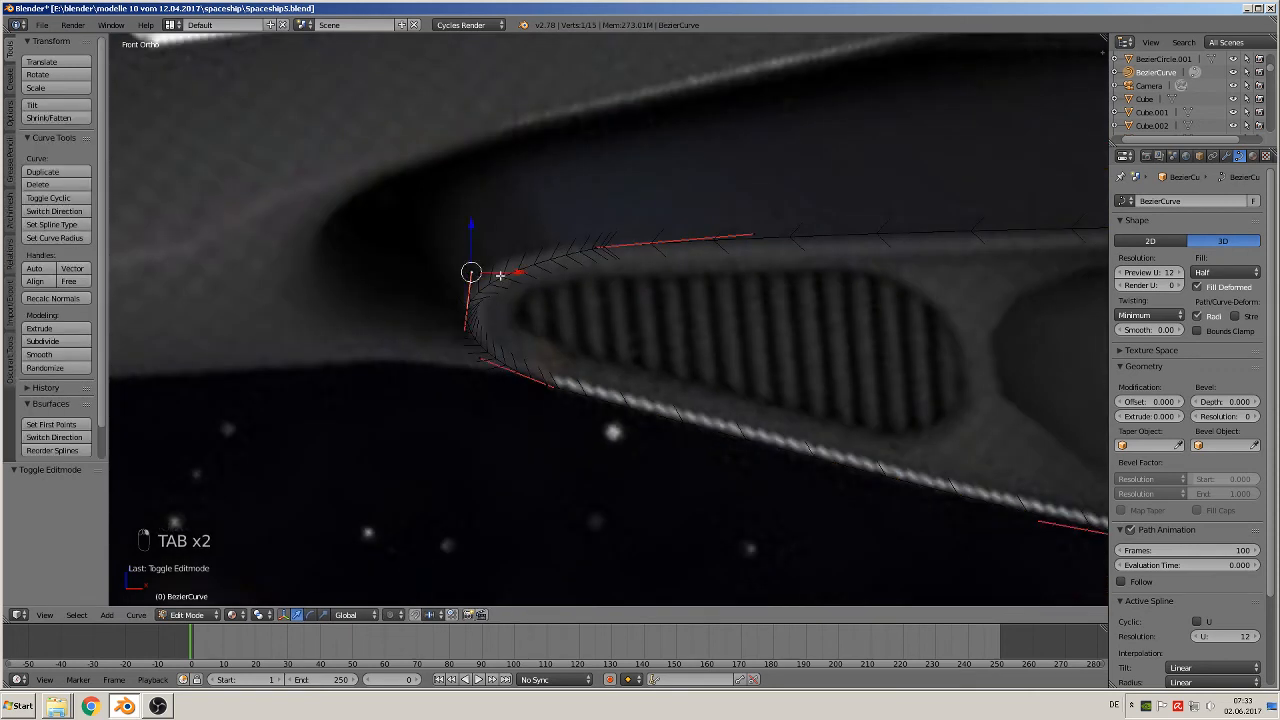
right_click(566, 244)
key("g")
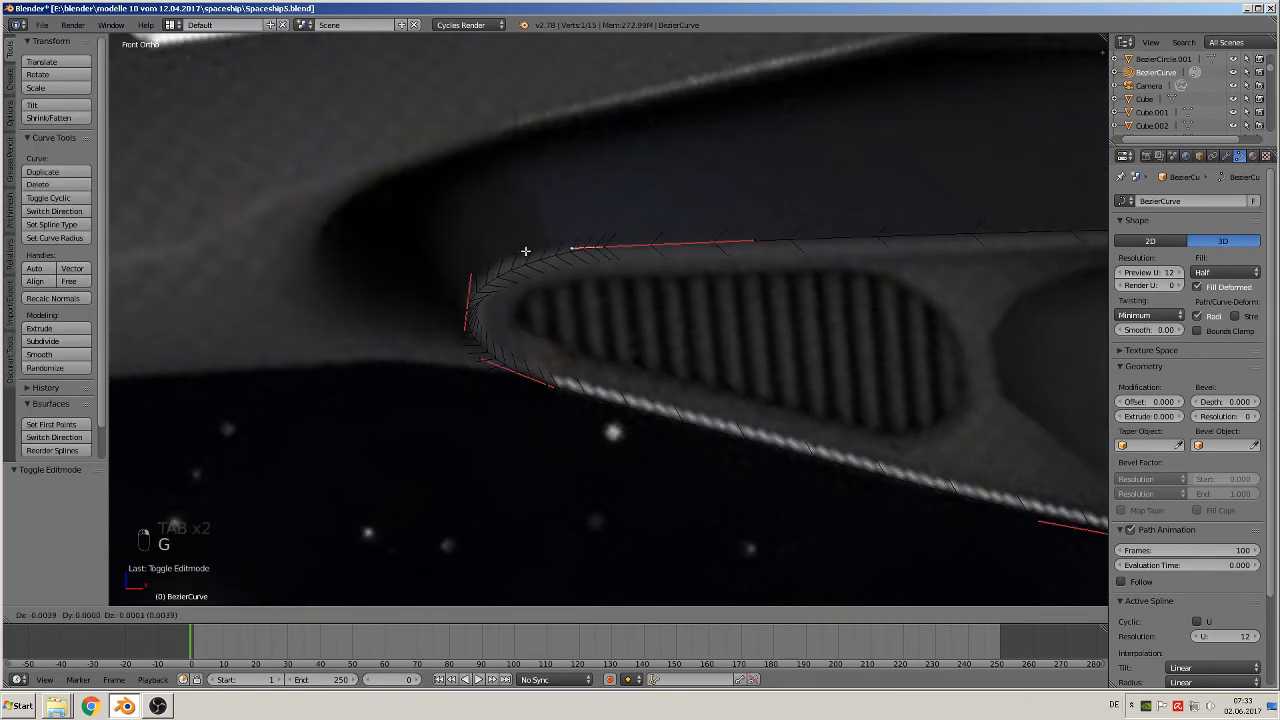
left_click(515, 252)
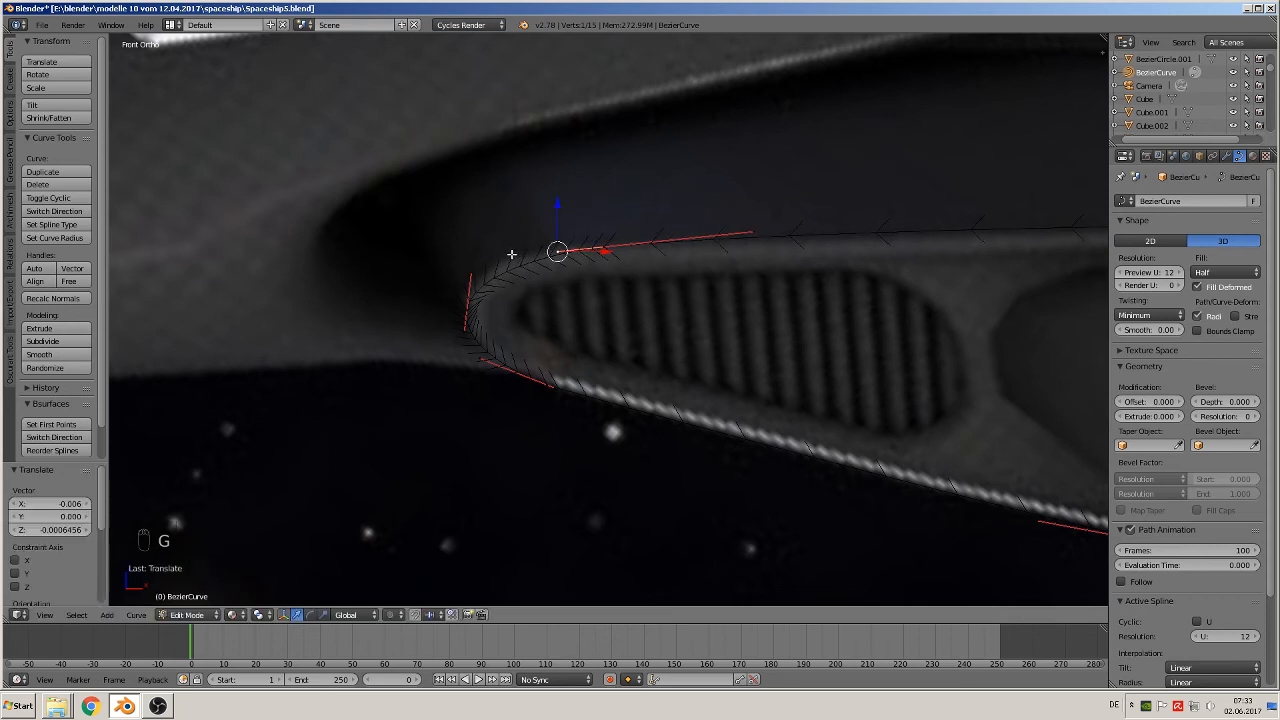
key("Tab")
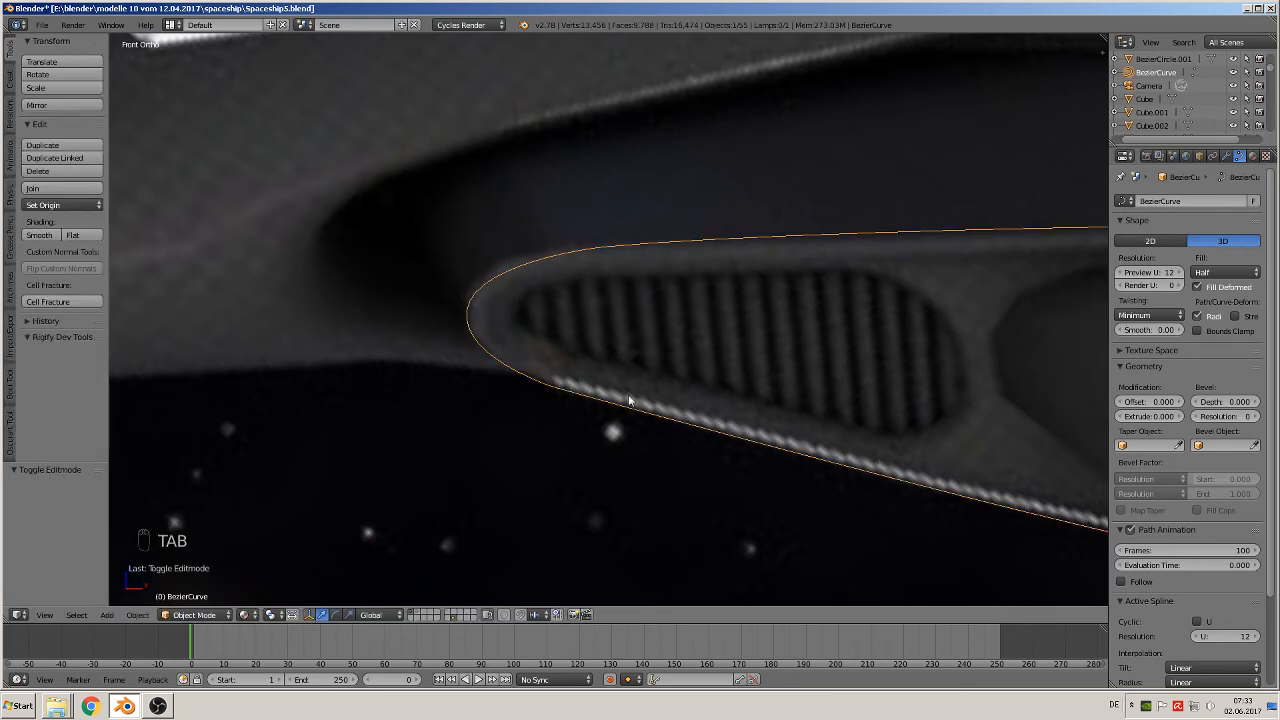
Duplicate the traced curve, slide the copy along negative X, and raise it 0.311 along Z into the empty area
scroll(819, 422, "down", 6)
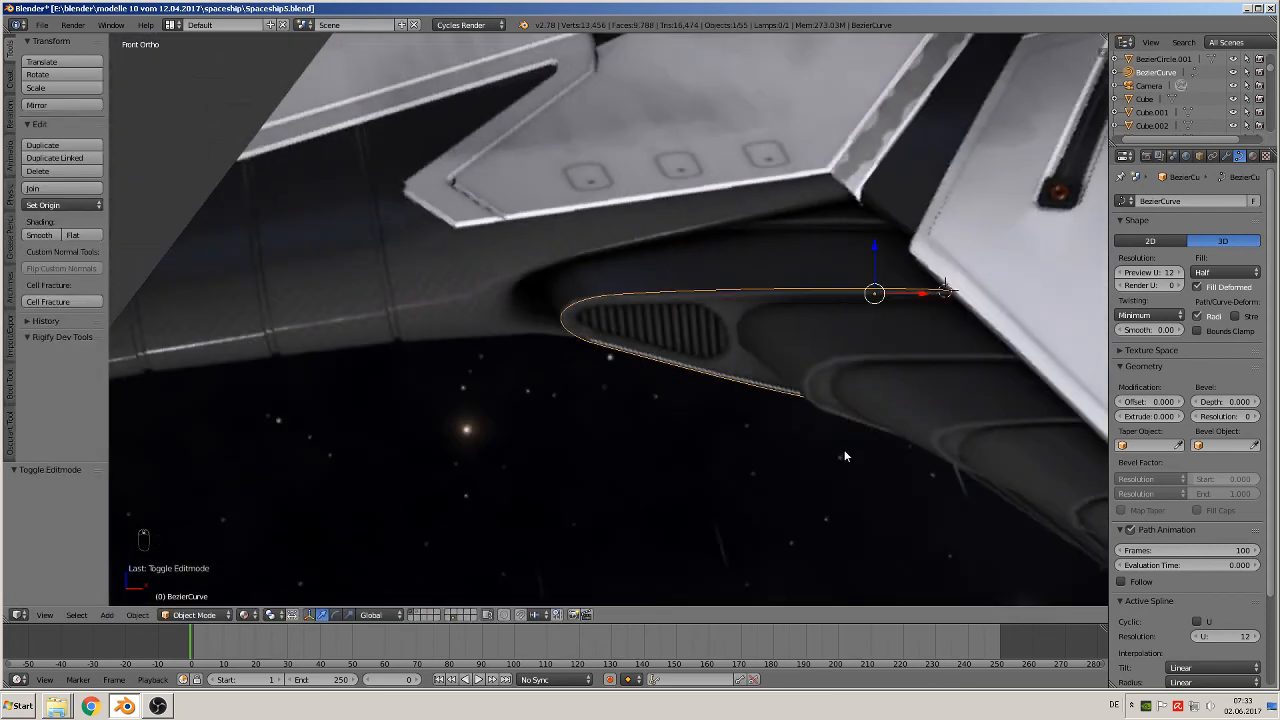
scroll(845, 457, "down", 4)
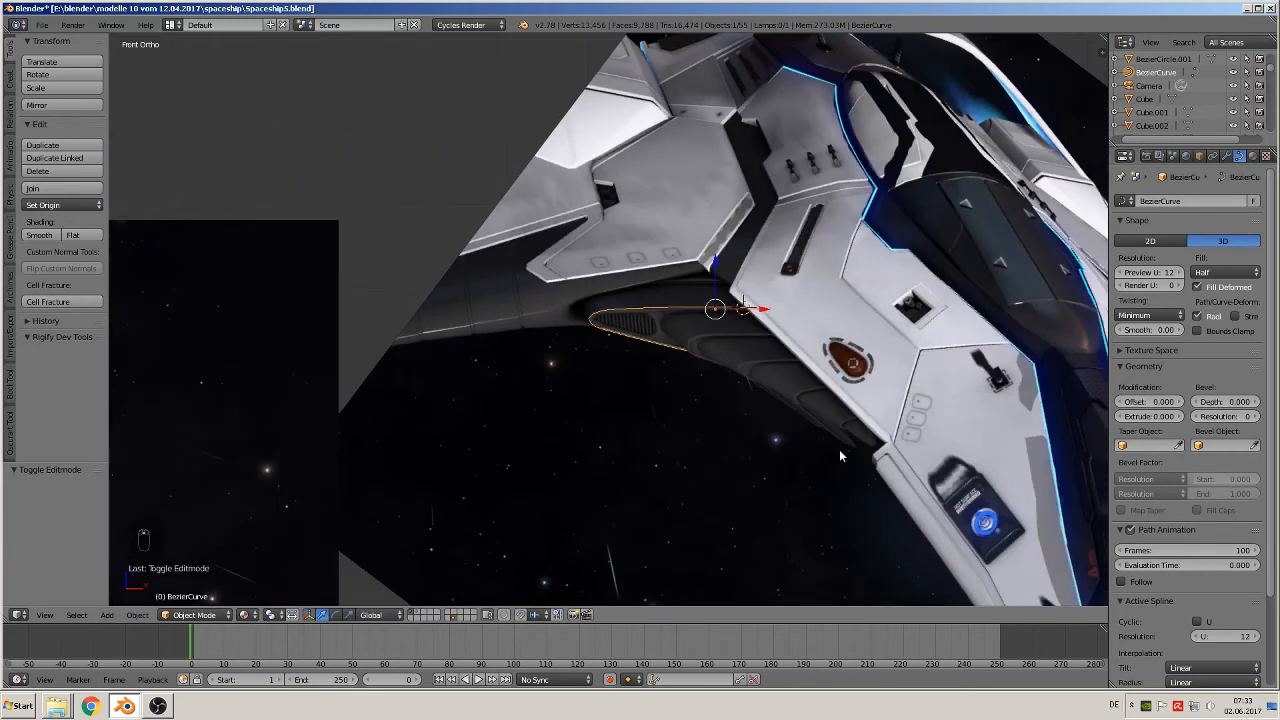
key("shift+d")
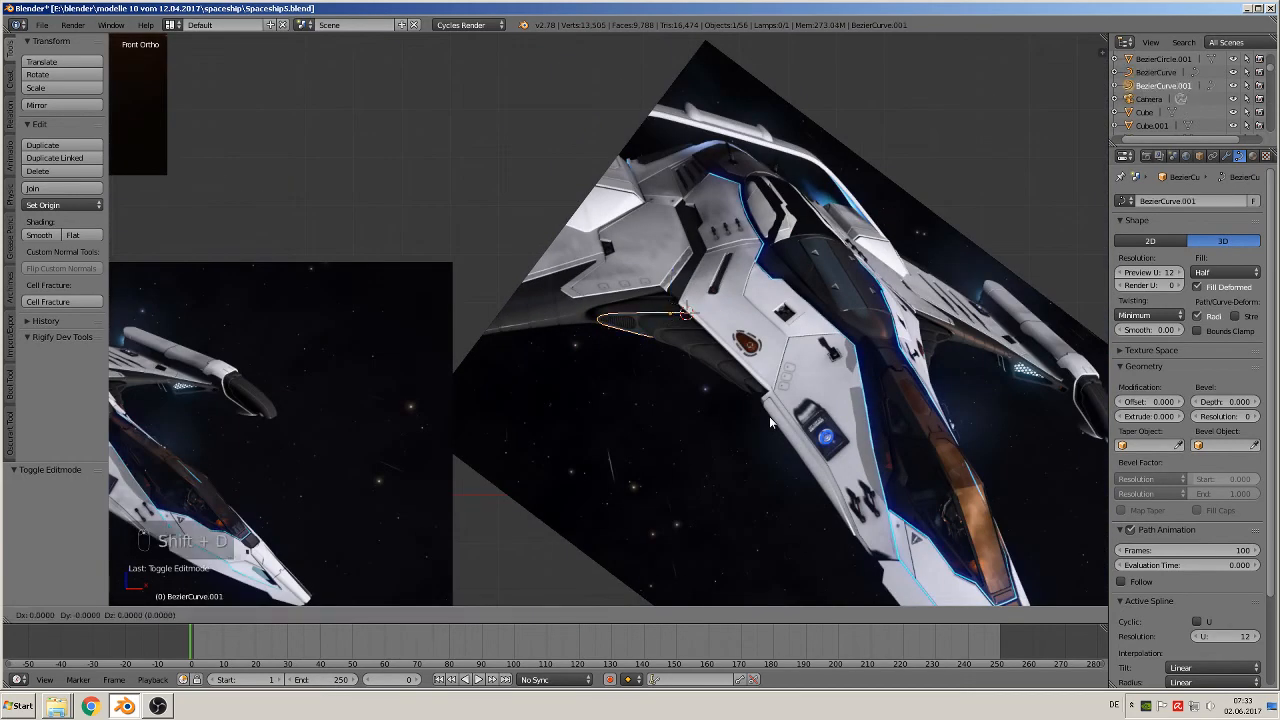
key("x")
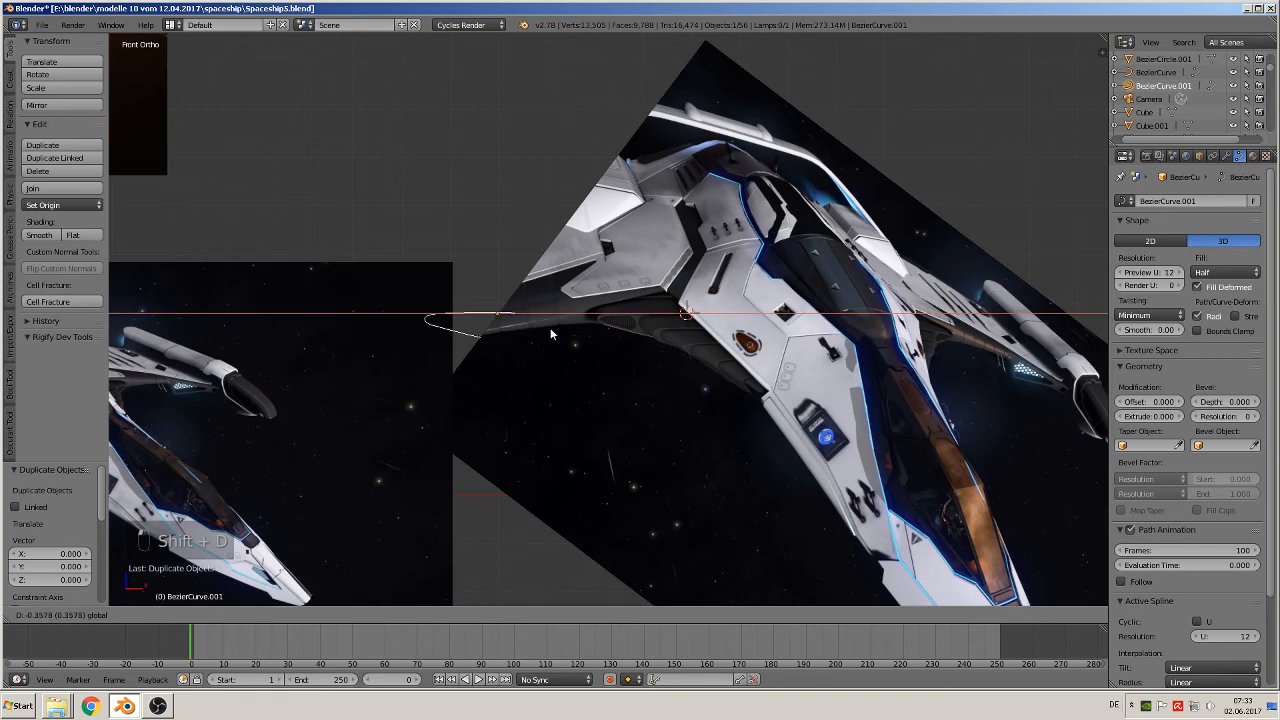
left_click(491, 346)
left_click_drag(463, 271, 460, 120)
middle_click_drag(479, 226, 519, 343, "shift")
scroll(518, 340, "up", 3)
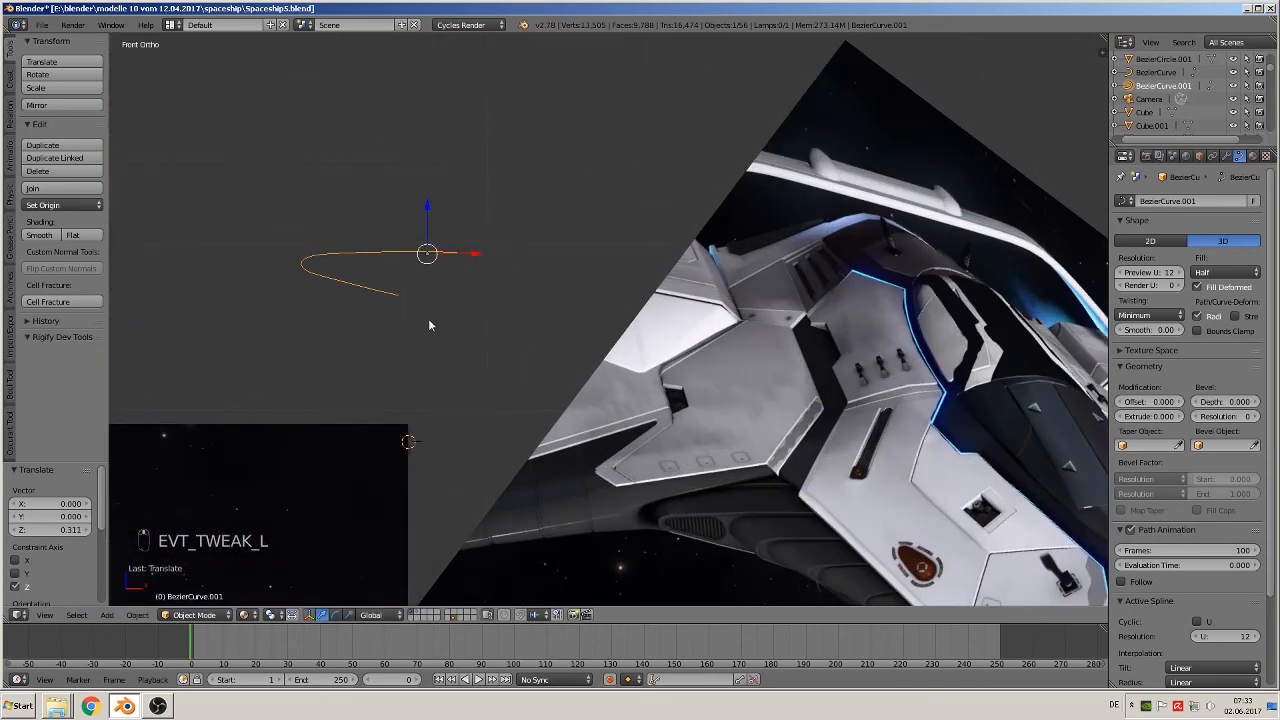
Convert the duplicated curve into a mesh
key("alt+c")
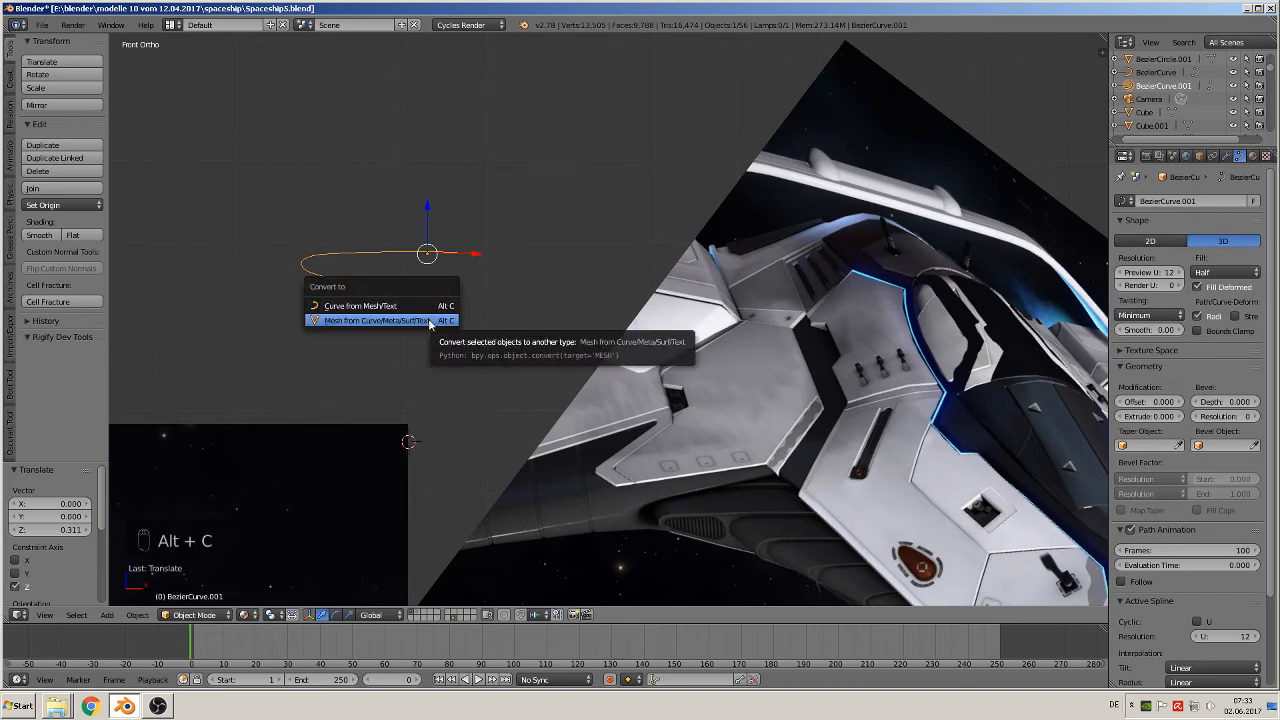
left_click(430, 321)
middle_click_drag(410, 306, 583, 327)
key("Tab")
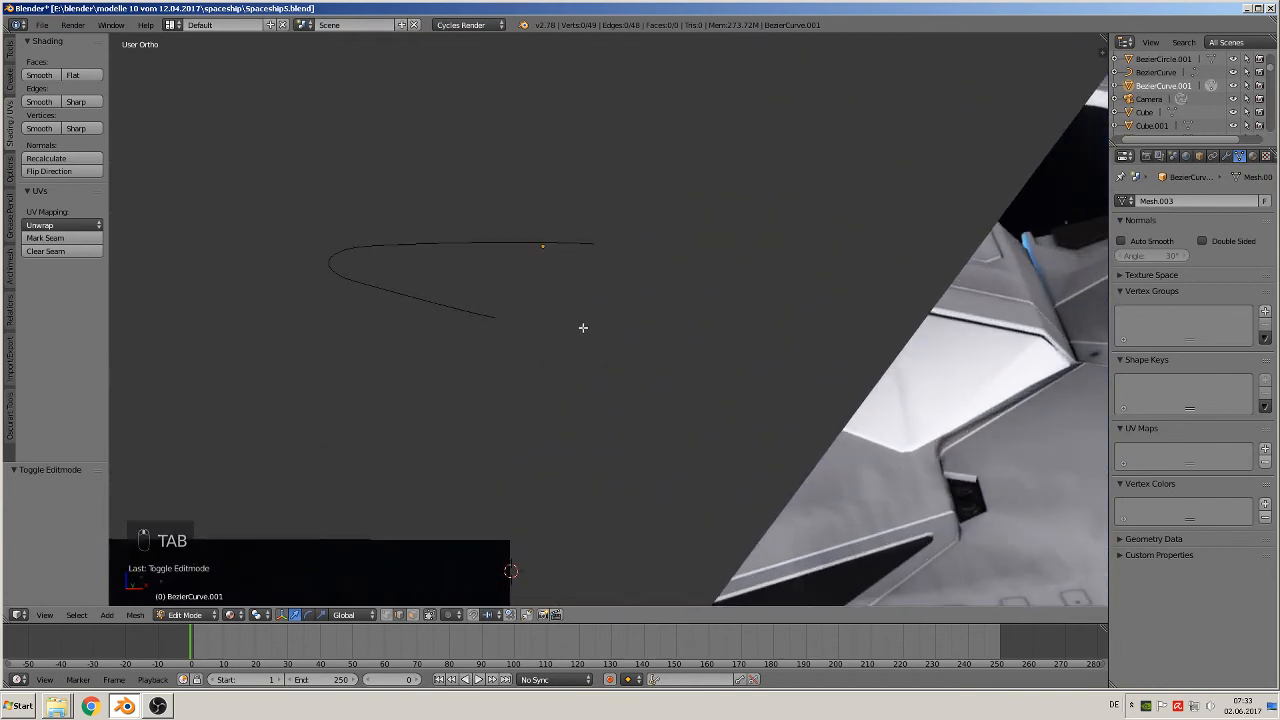
key("Tab")
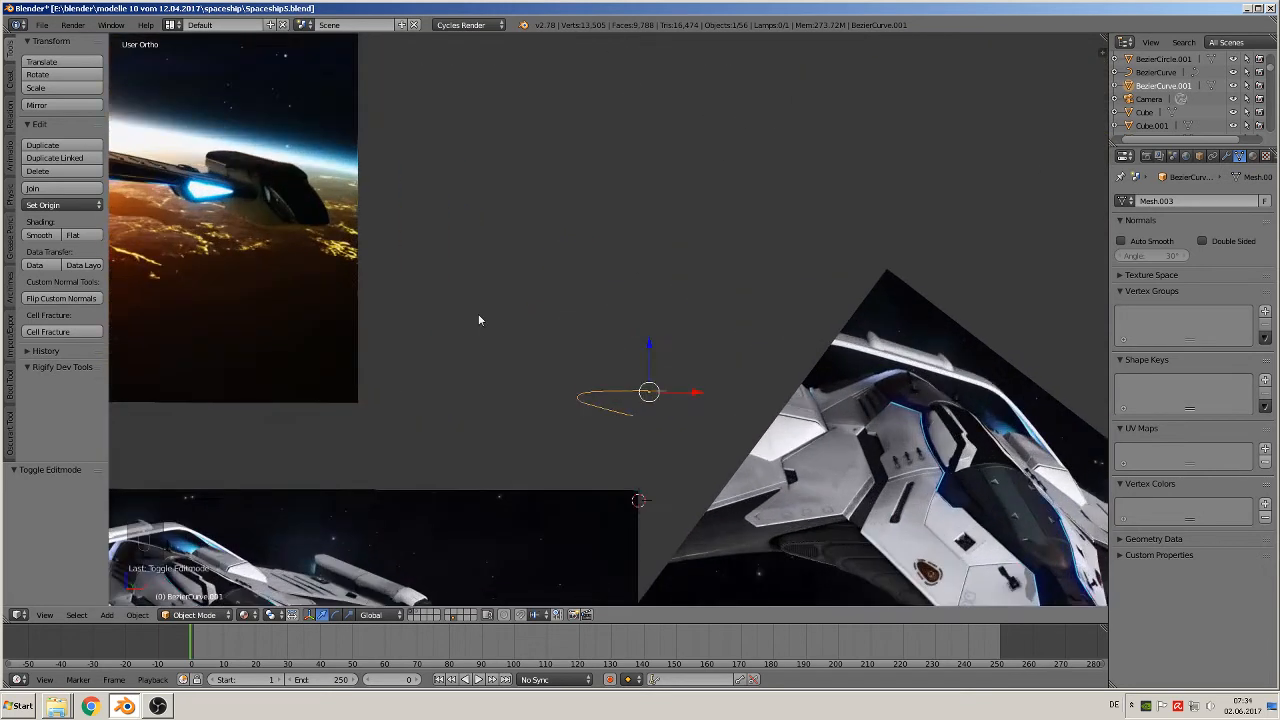
Extrude two vertices from the outline's lower end: 0.104 X, 0.018 Y, -0.062 Z, and another 0.100 X, 0.018 Y
scroll(580, 333, "up", 2)
middle_click_drag(636, 341, 578, 200, "shift")
scroll(590, 230, "up", 4)
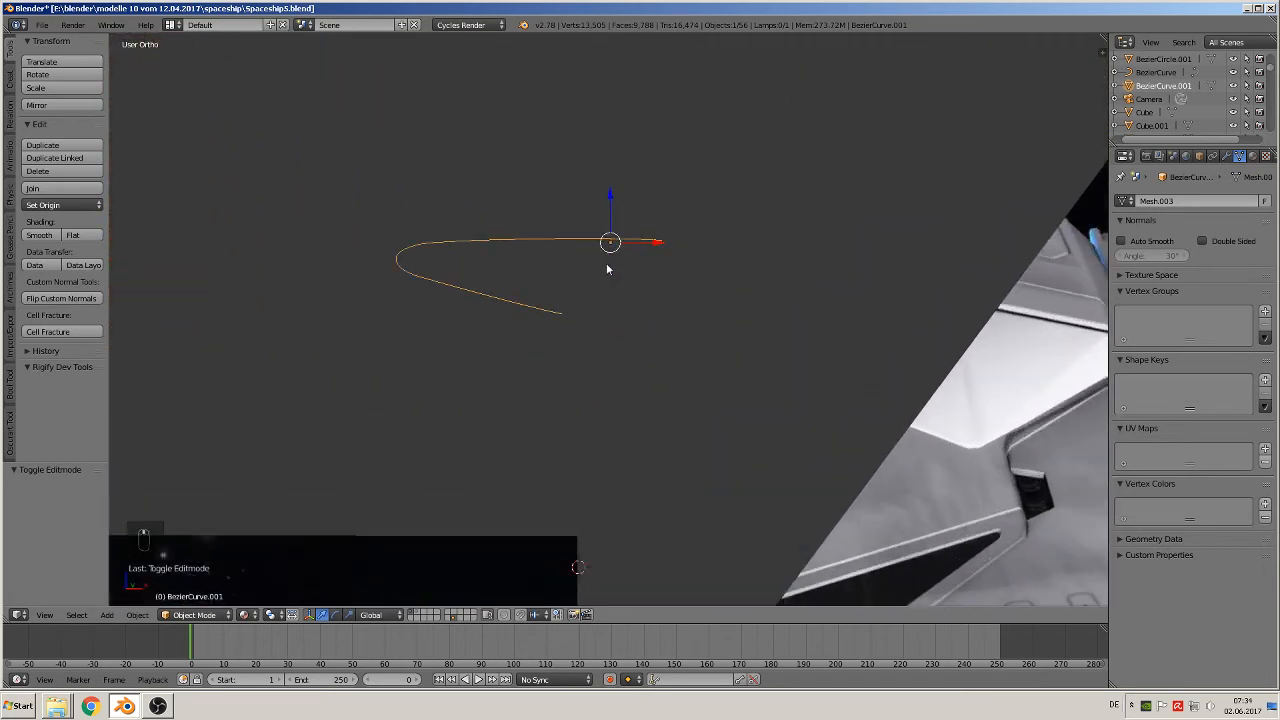
key("Tab")
left_click(386, 615)
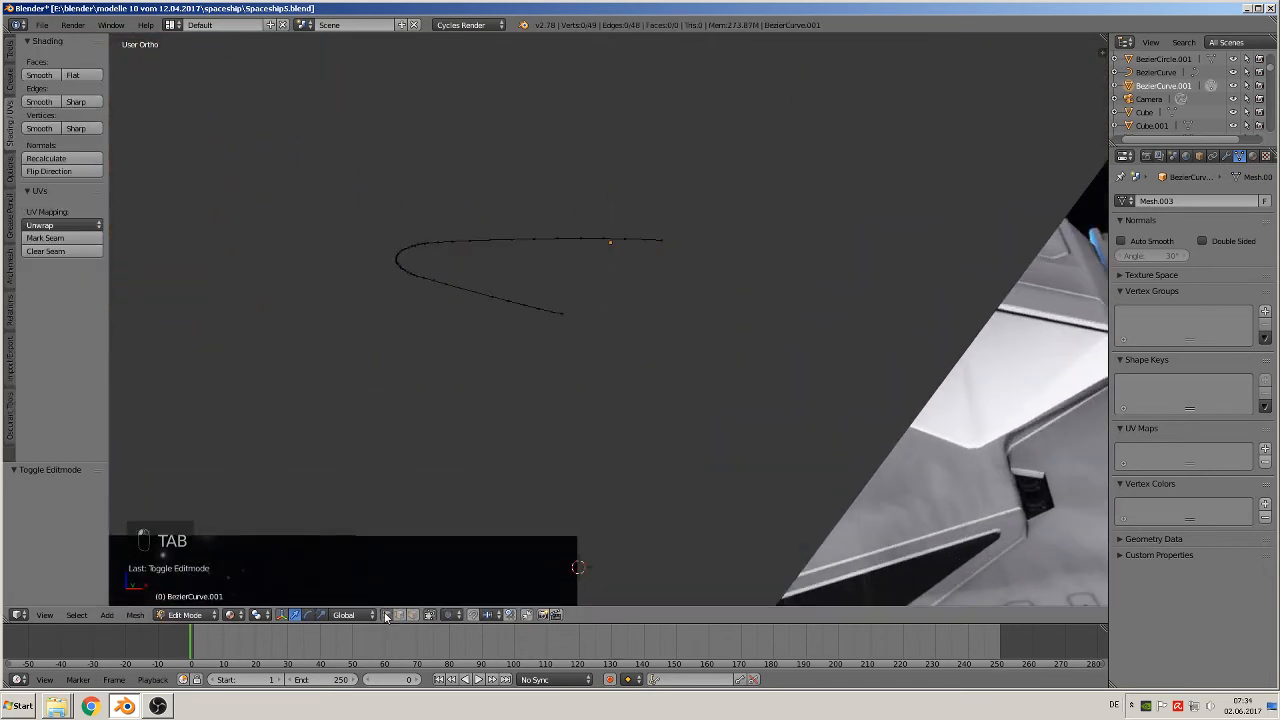
right_click(563, 314)
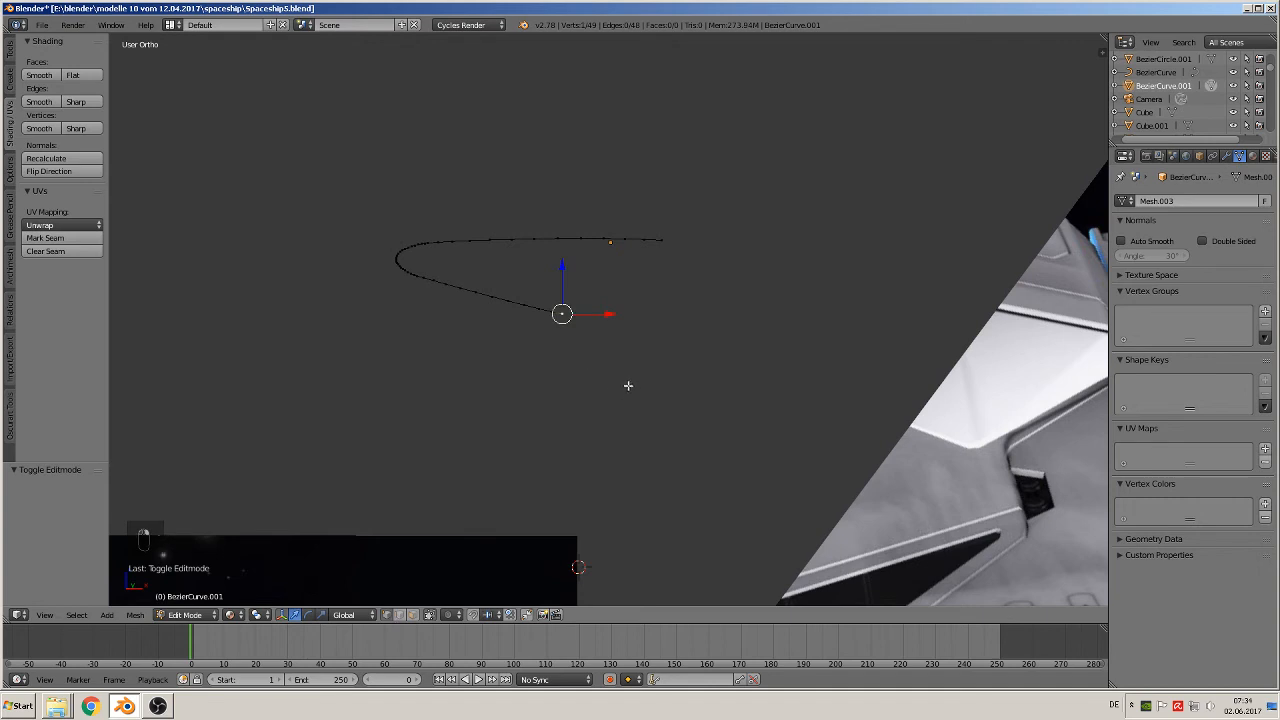
key("e")
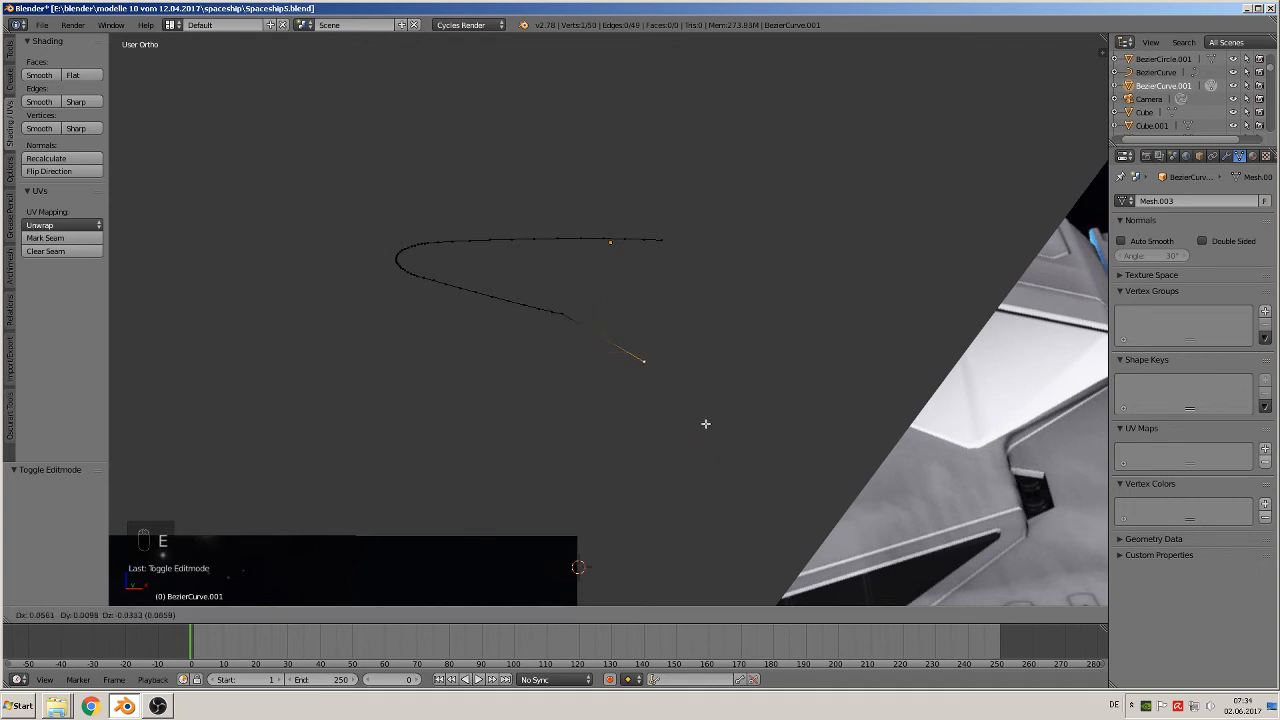
left_click(776, 464)
key("e")
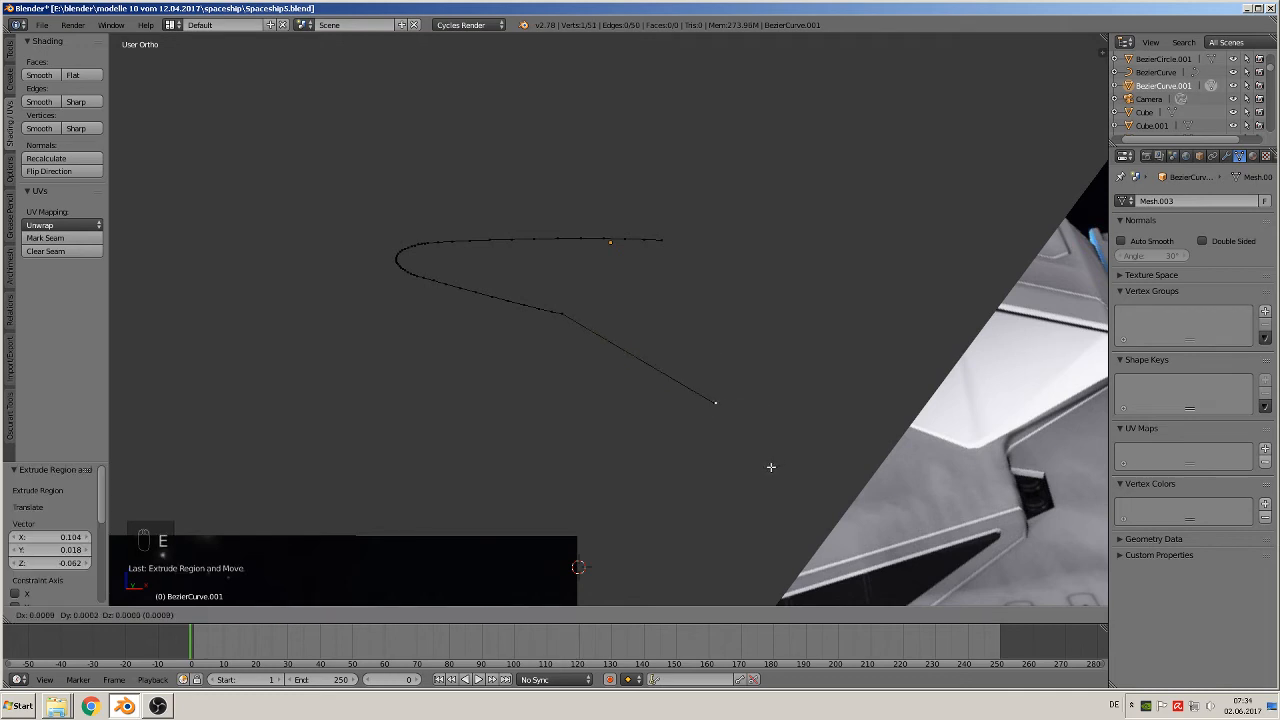
left_click(915, 467)
Close the outline with an edge between the upper edge's end vertex and the last extruded vertex
middle_click_drag(786, 342, 603, 342, "shift")
right_click(500, 229)
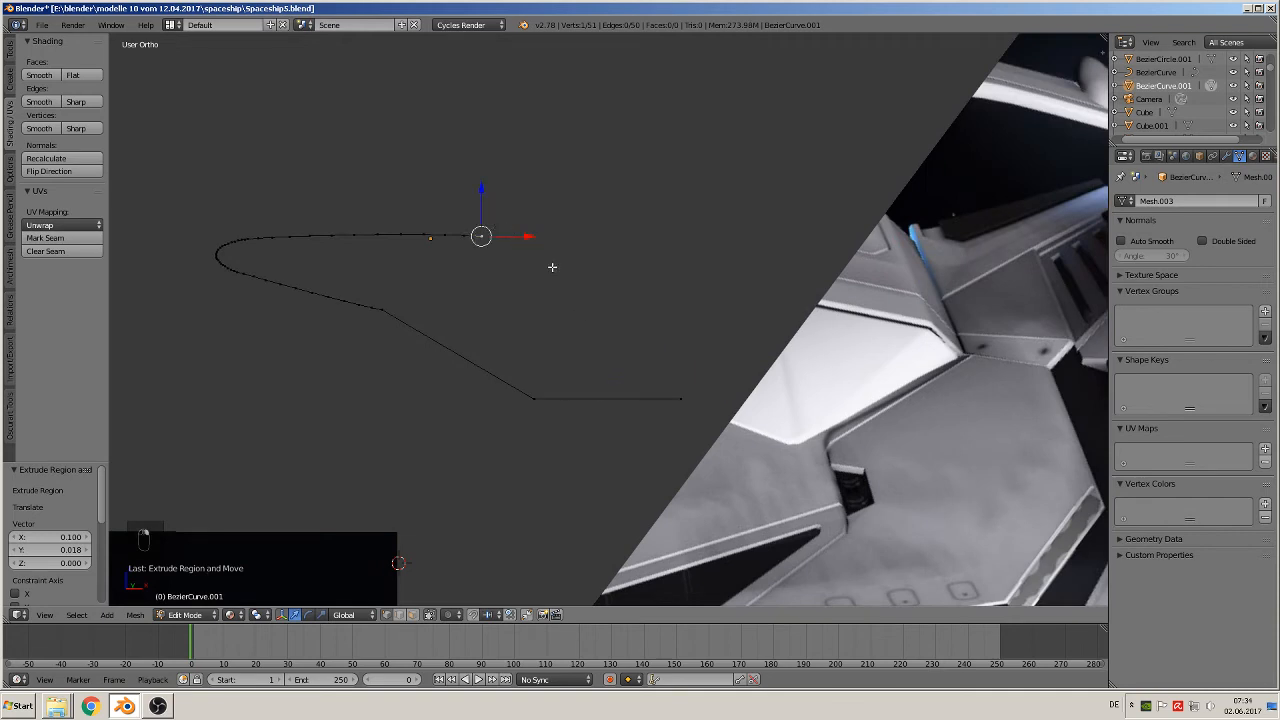
right_click(682, 398, "shift")
key("f")
scroll(587, 351, "down", 3)
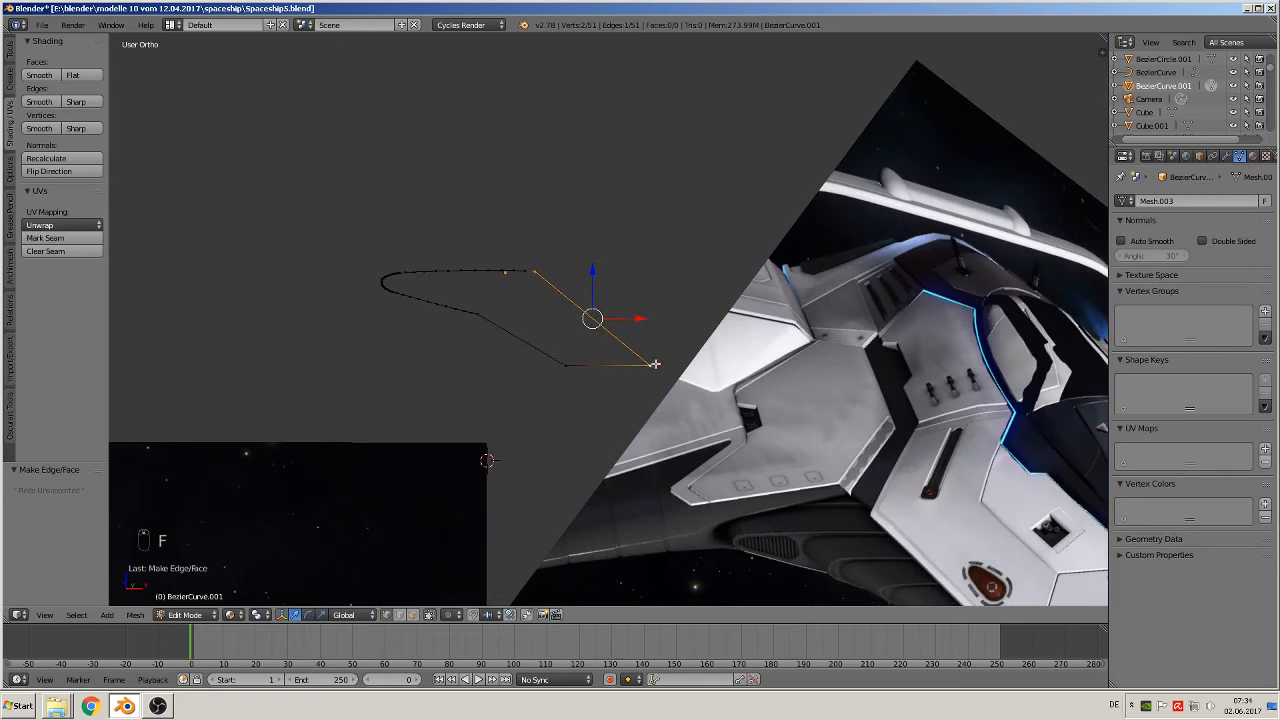
Try to inset the whole closed outline
scroll(650, 364, "down", 1)
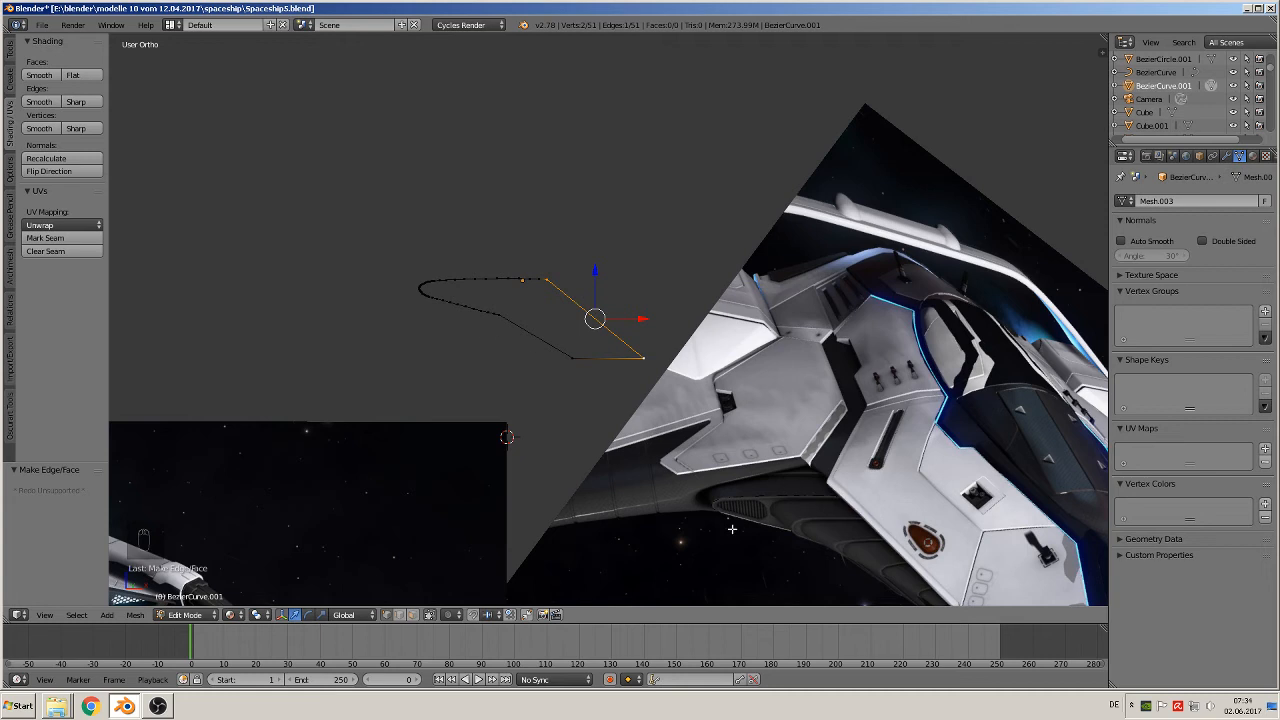
scroll(628, 427, "up", 4)
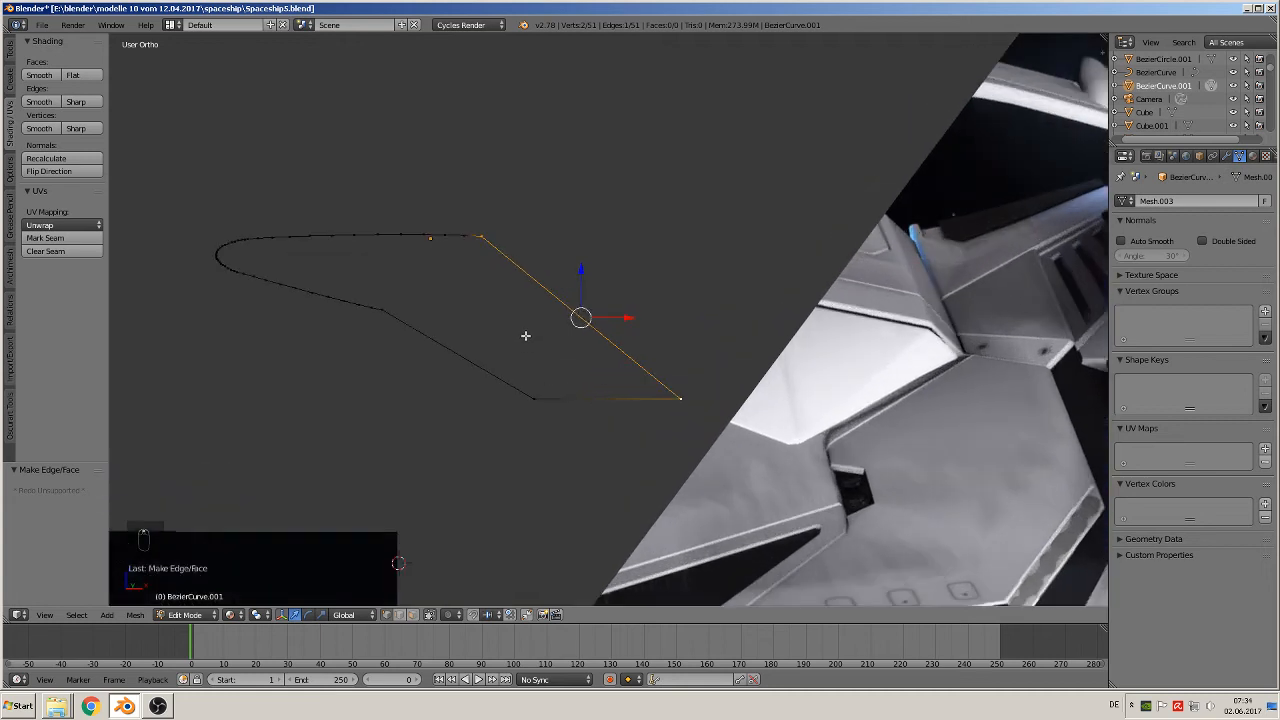
key("a")
key("a")
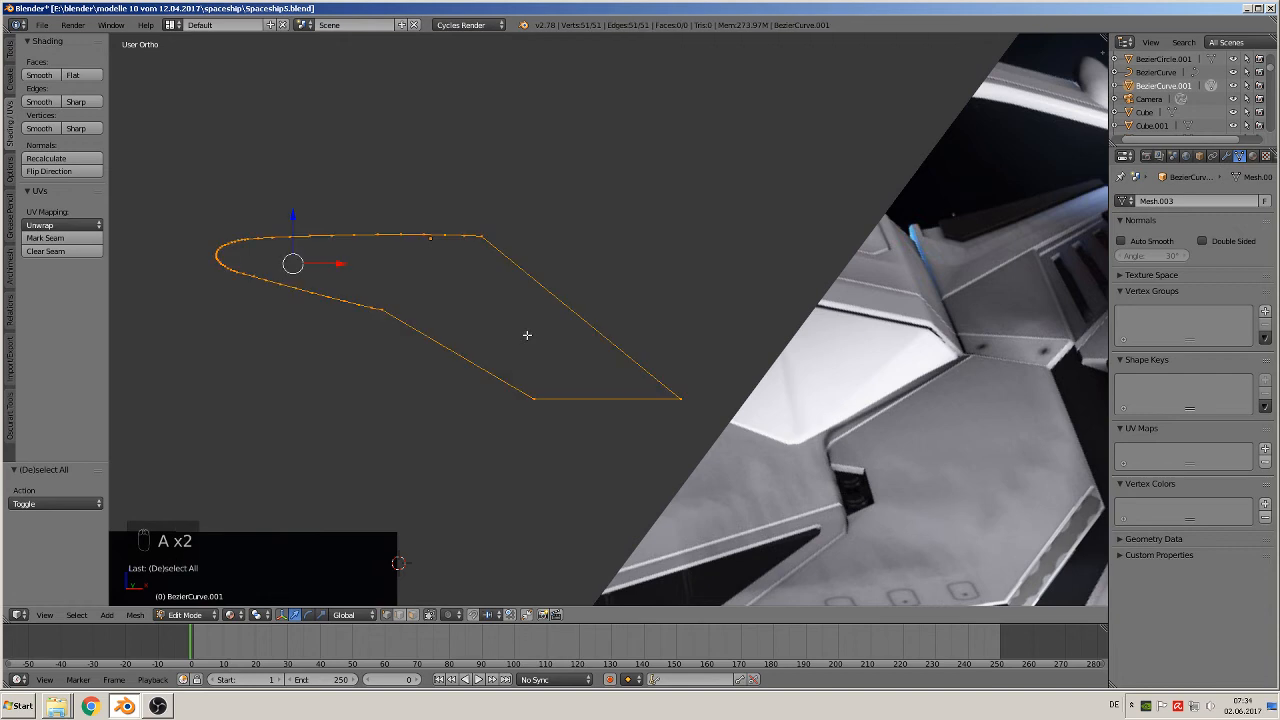
left_click(12, 52)
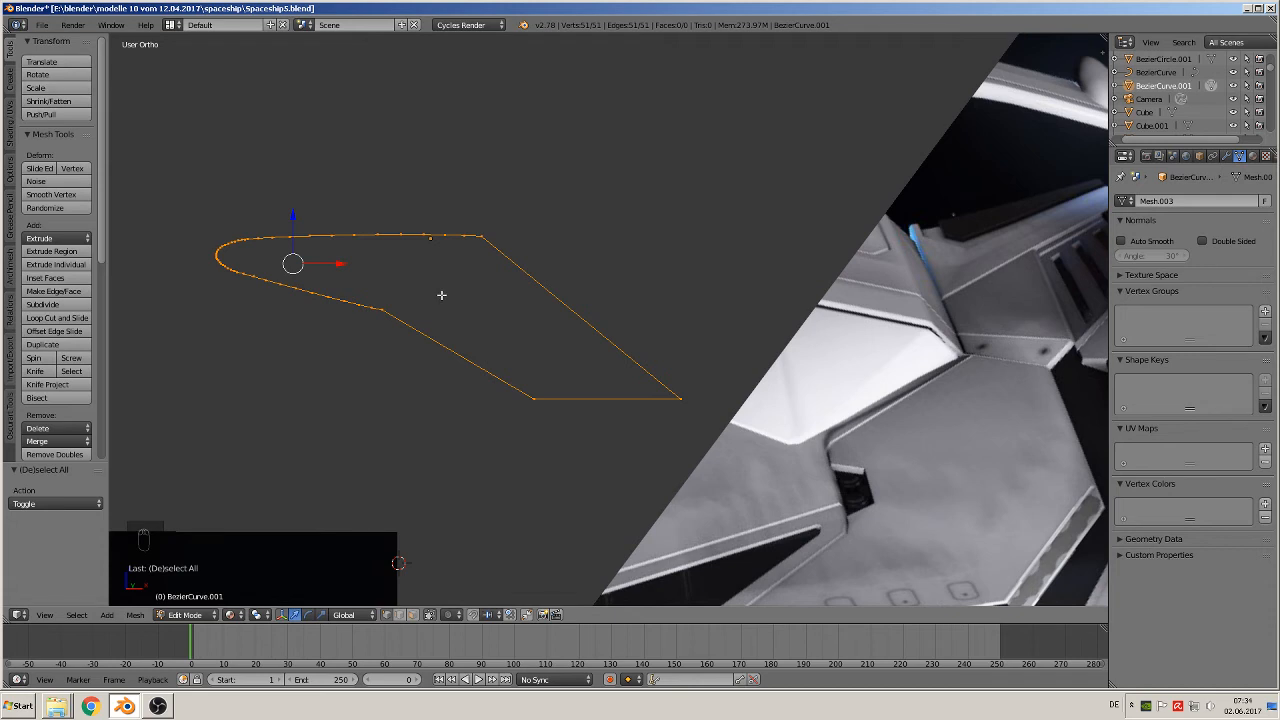
key("i")
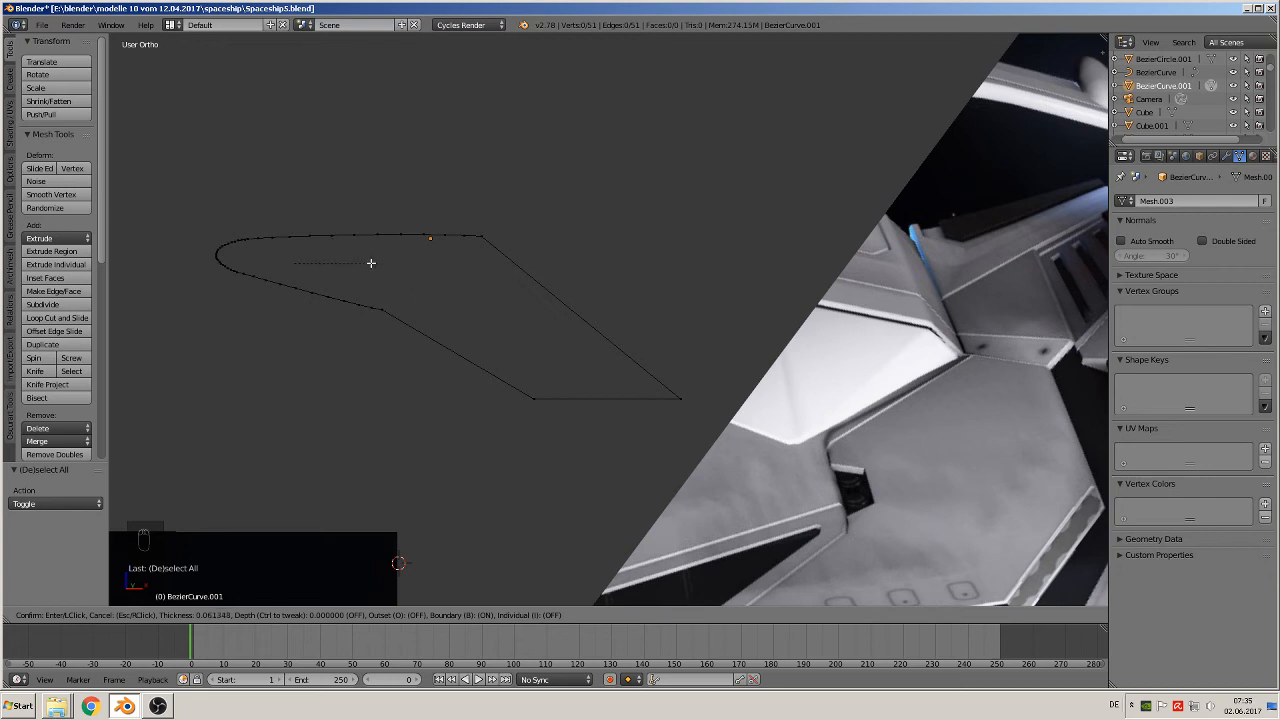
key("Escape")
key("a")
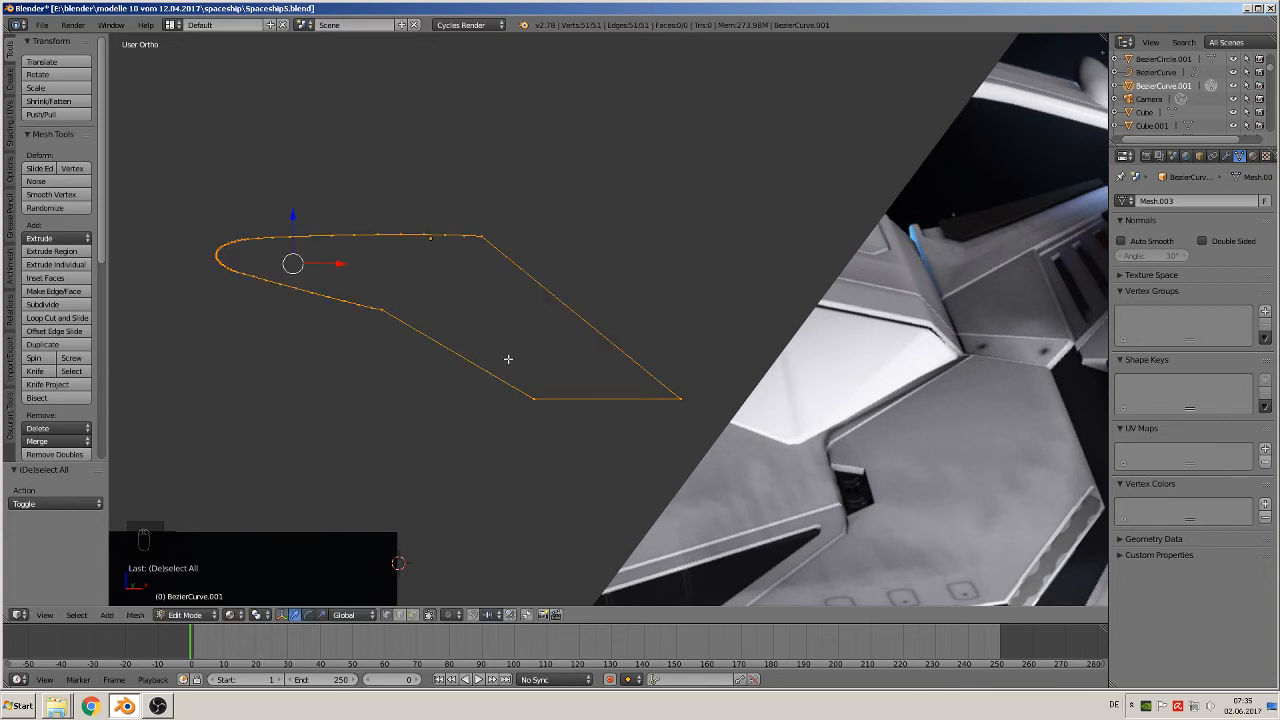
key("a")
key("i")
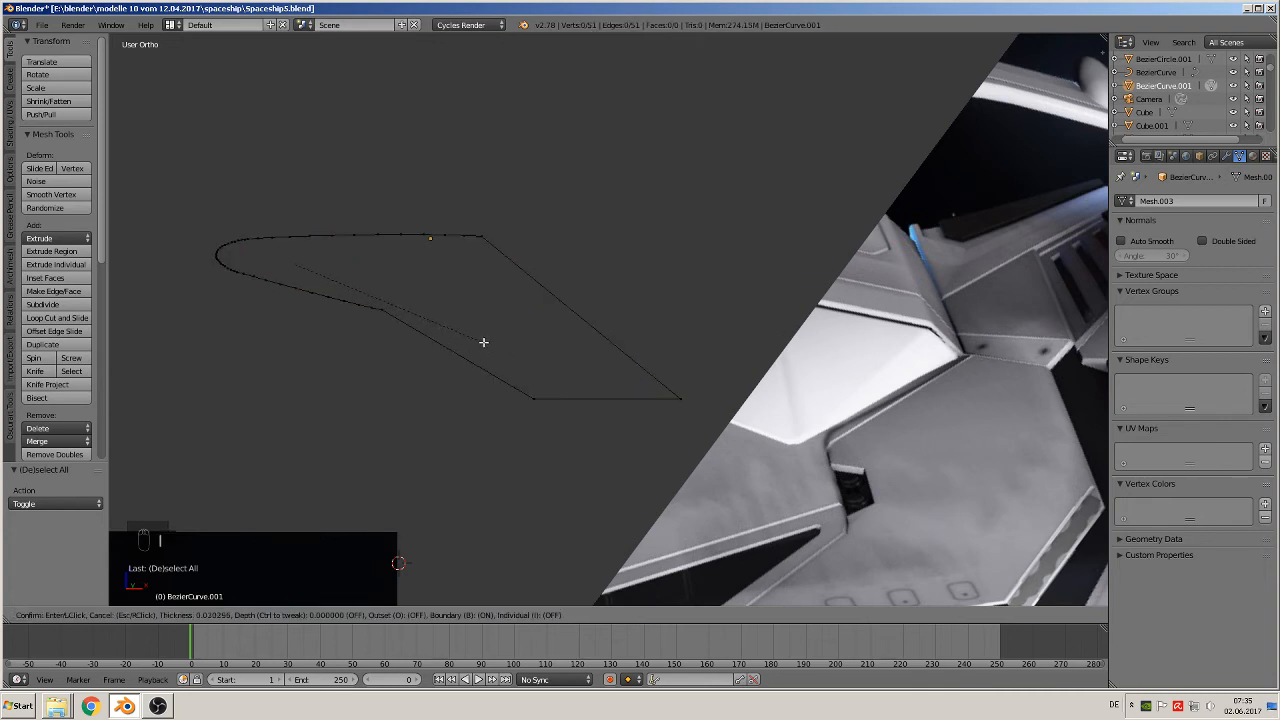
key("Escape")
key("a")
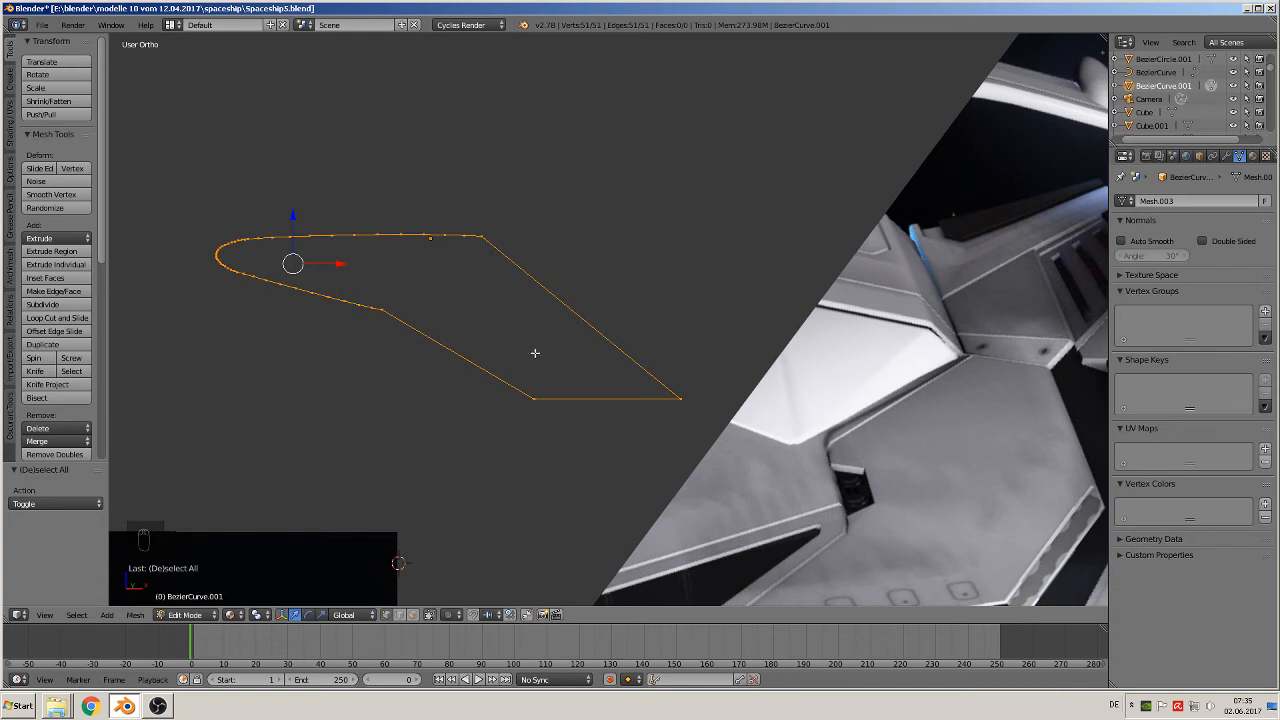
key("a")
key("i")
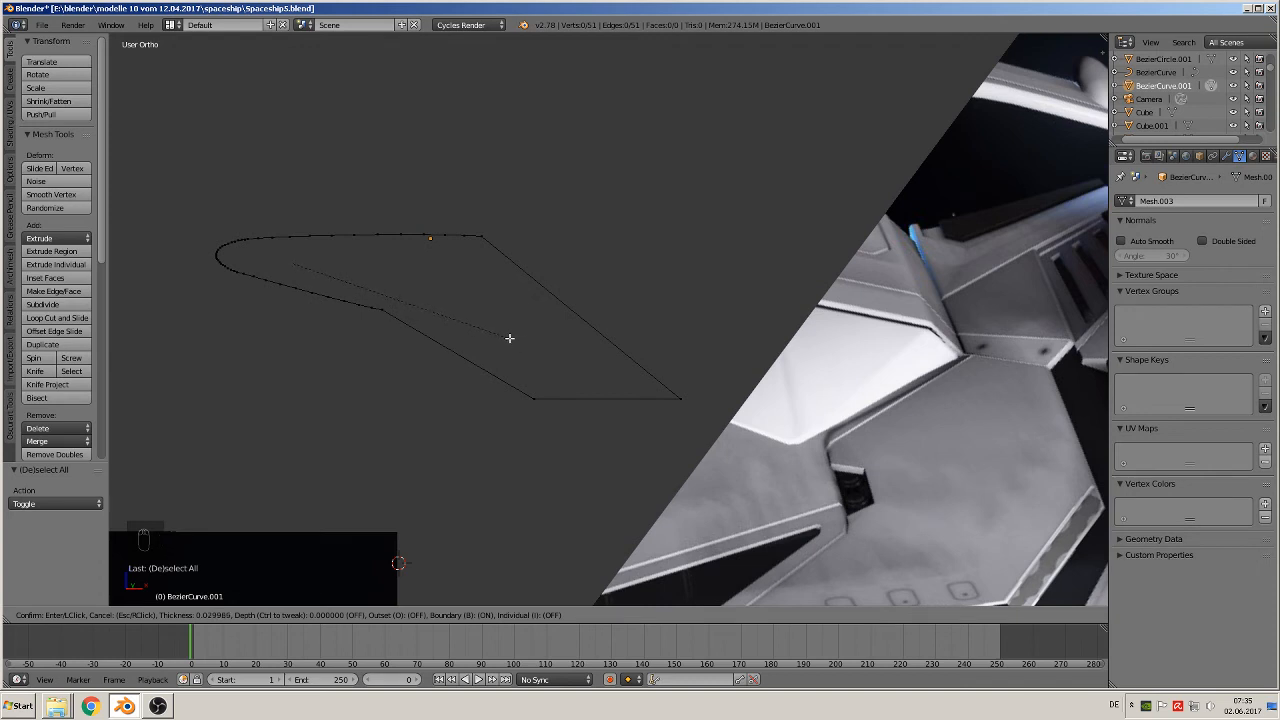
left_click(508, 337)
Extrude the whole outline into an inner loop scaled to 0.846, and shift that loop 0.010 along X
key("a")
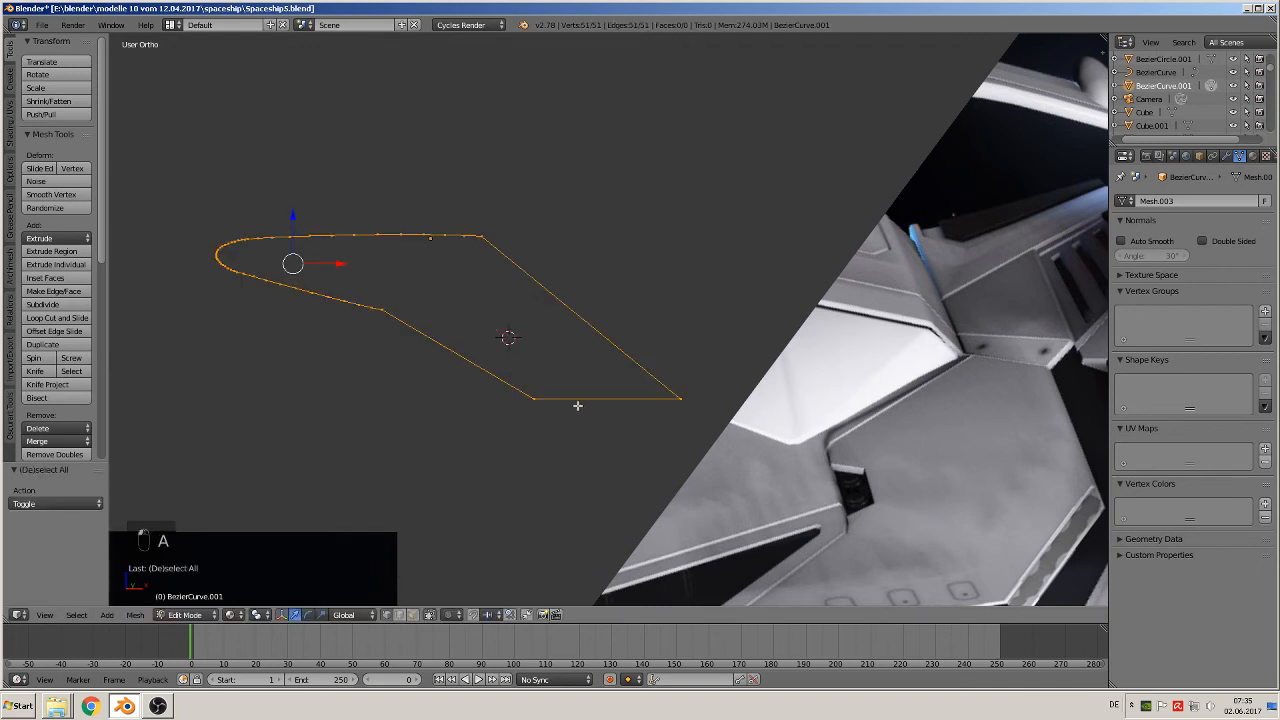
key("e")
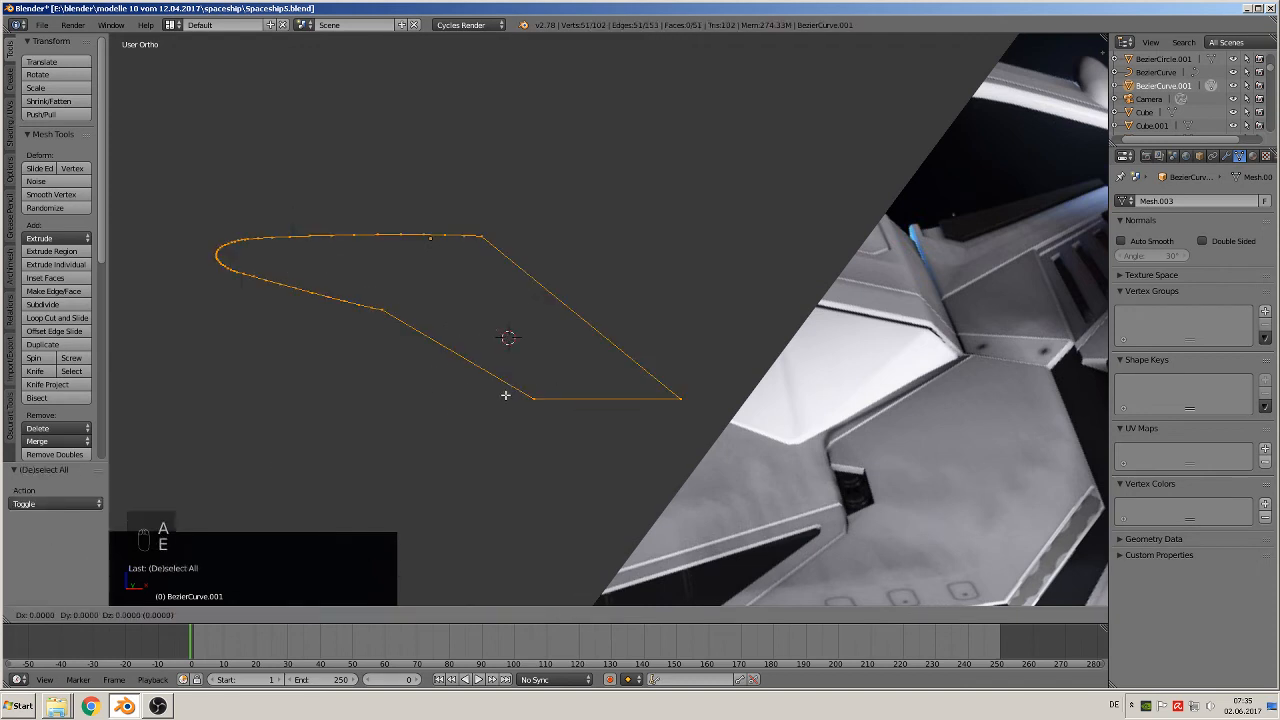
key("s")
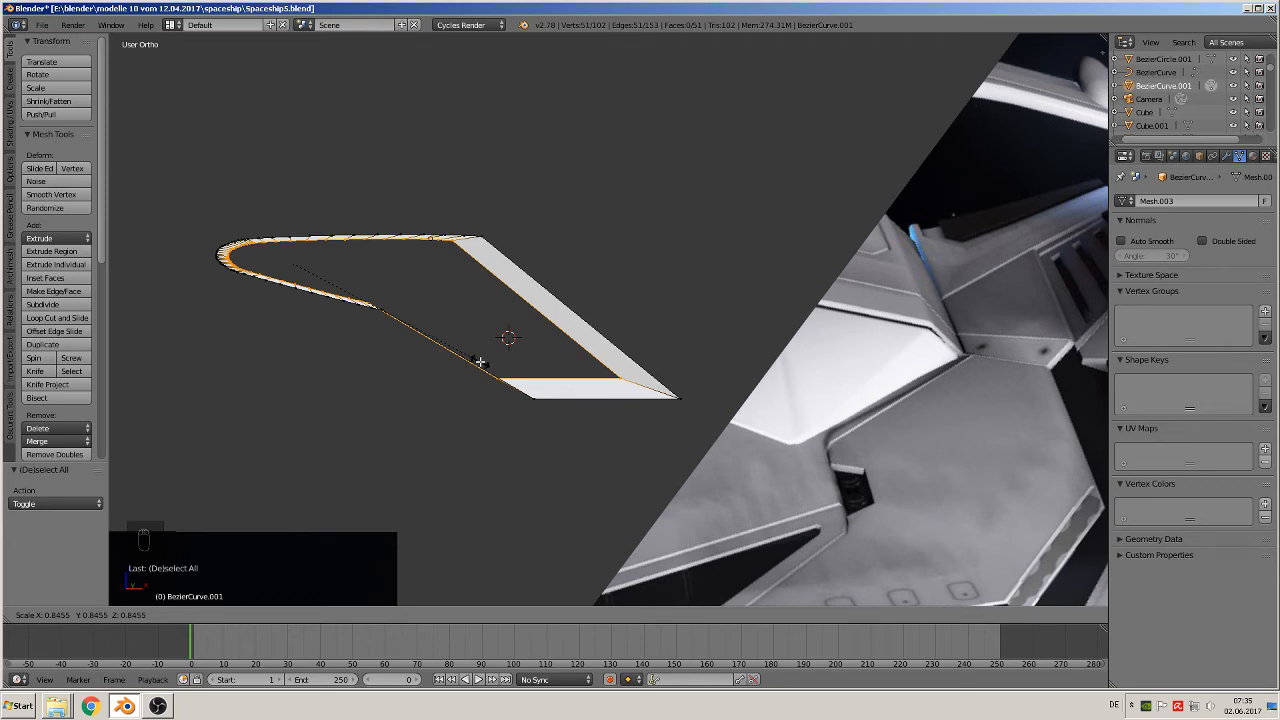
left_click(480, 362)
key("e")
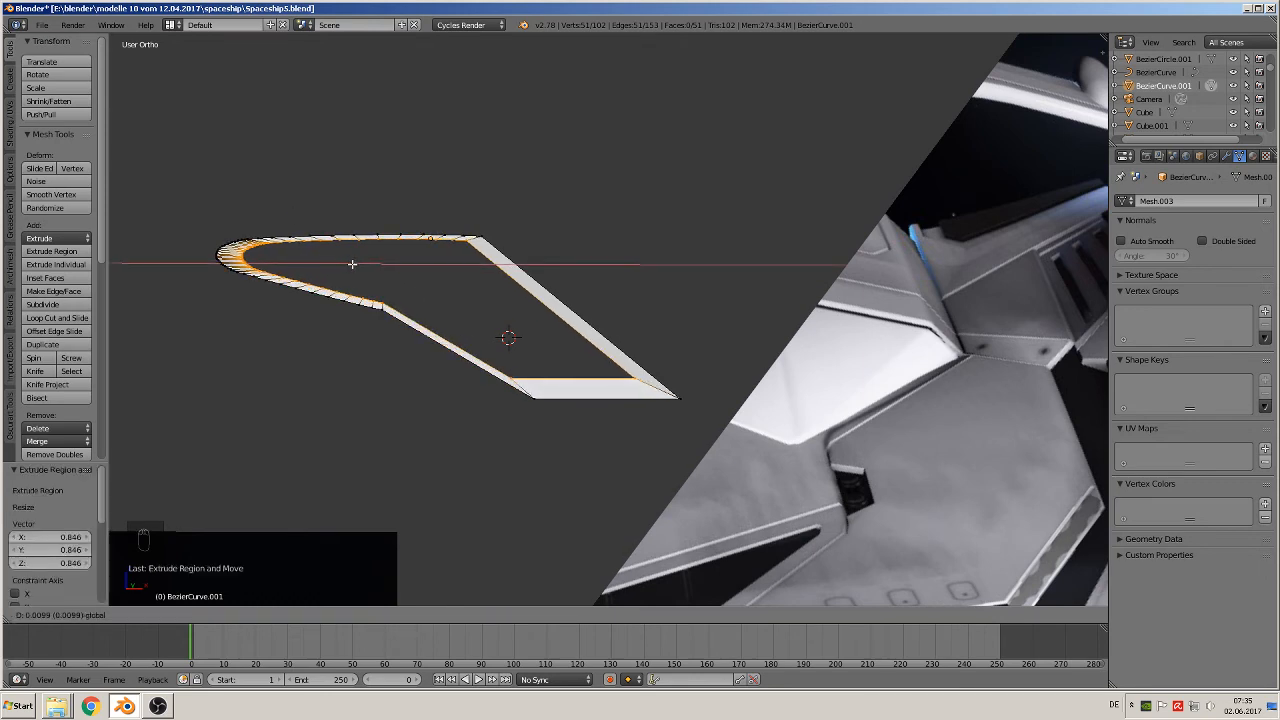
left_click(352, 264)
In front view, scale the inner loop by 1.066 along X and shift it -0.003 along X
middle_click_drag(354, 265, 410, 260)
key("KP_1")
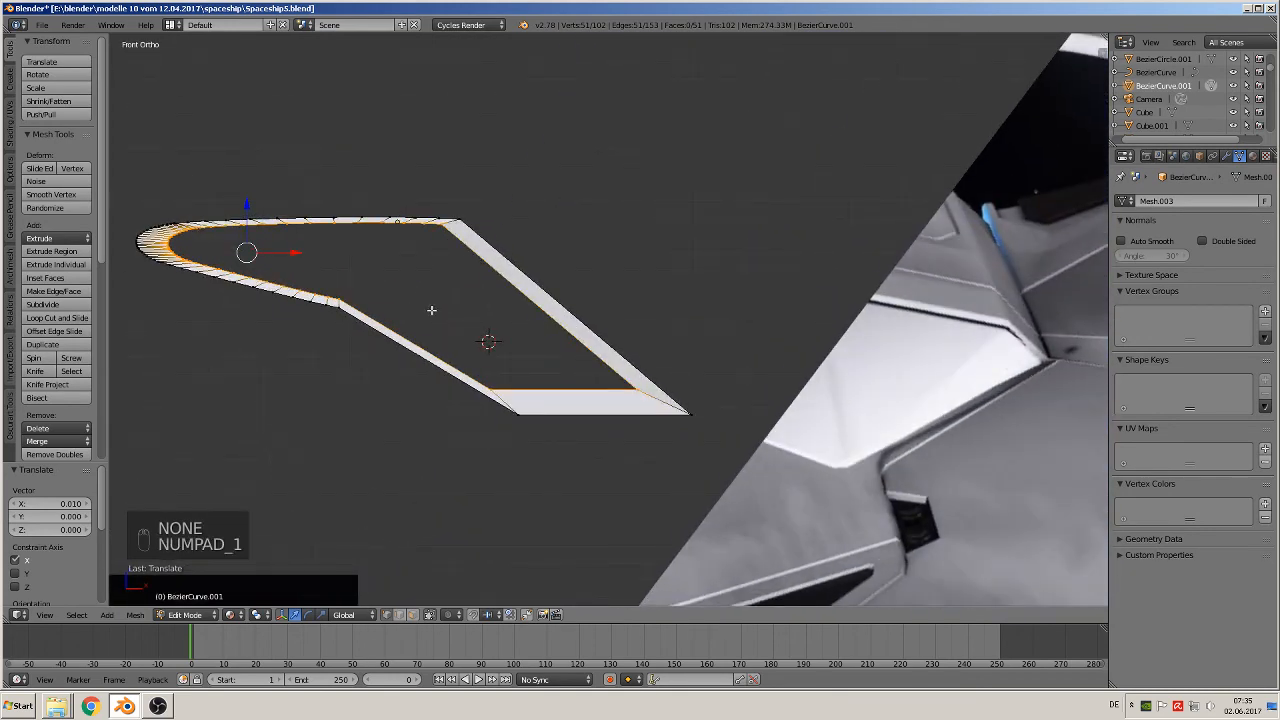
key("s")
key("x")
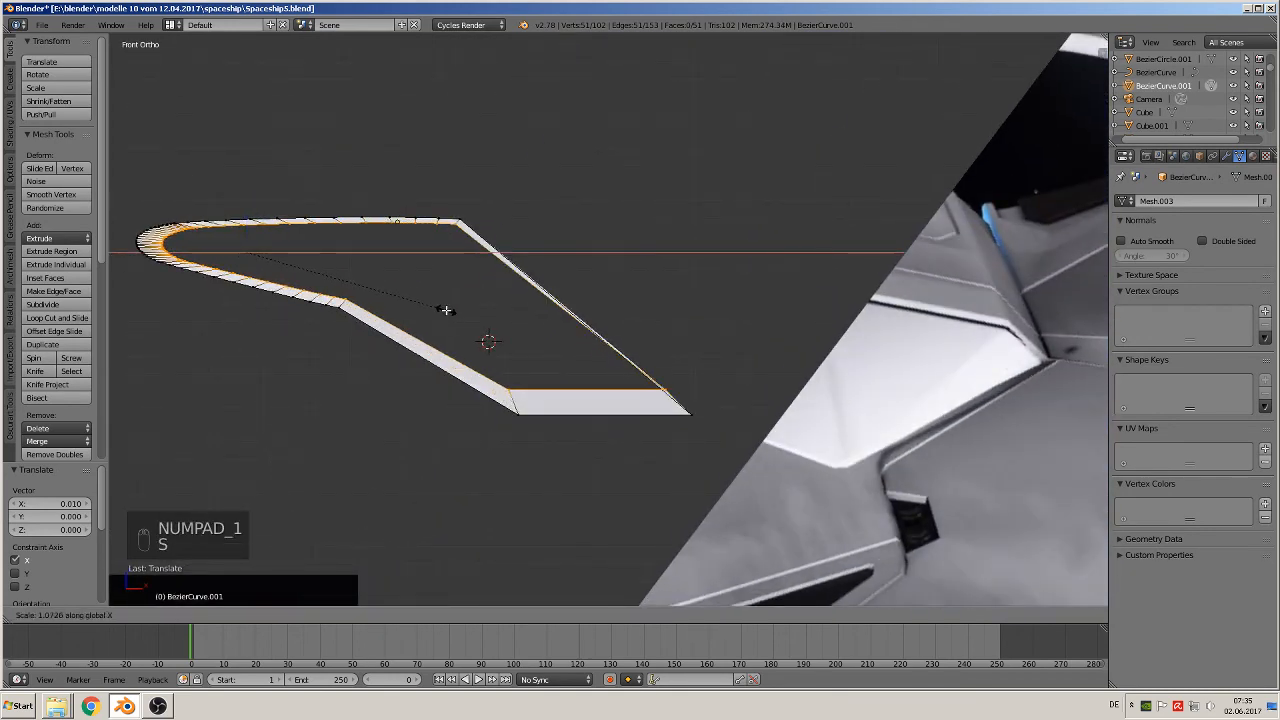
left_click(443, 309)
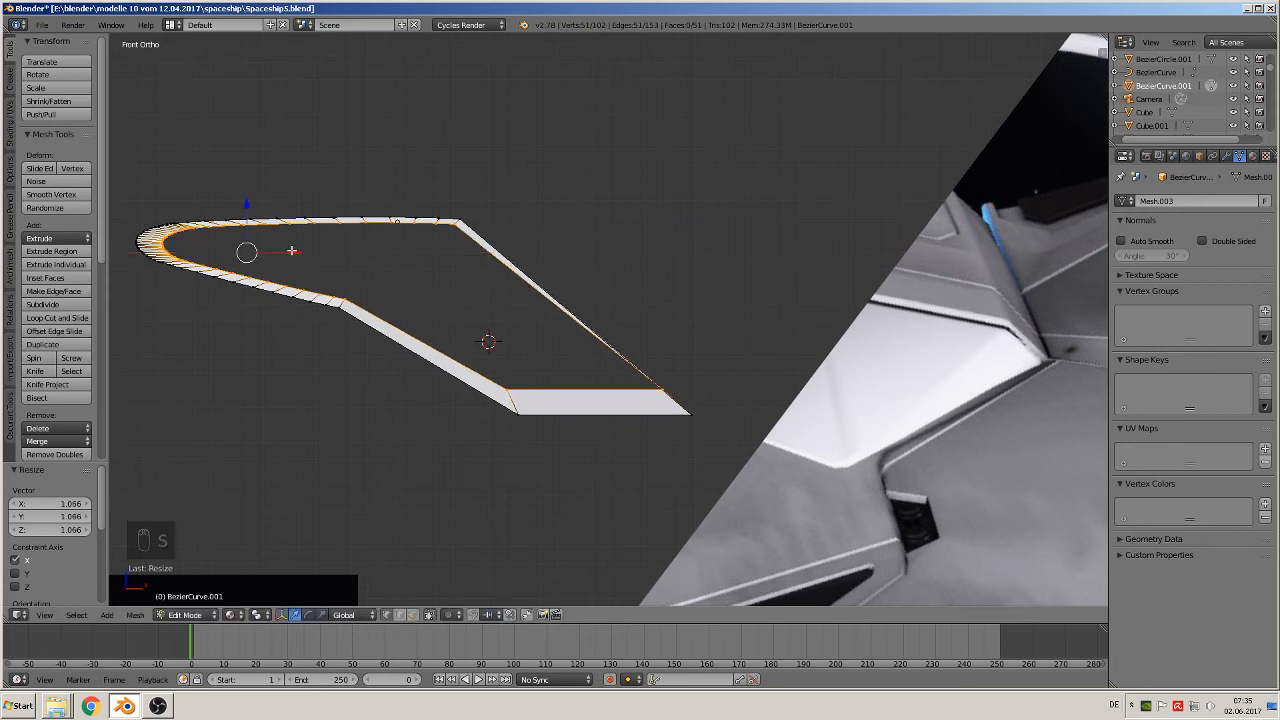
key("g")
key("x")
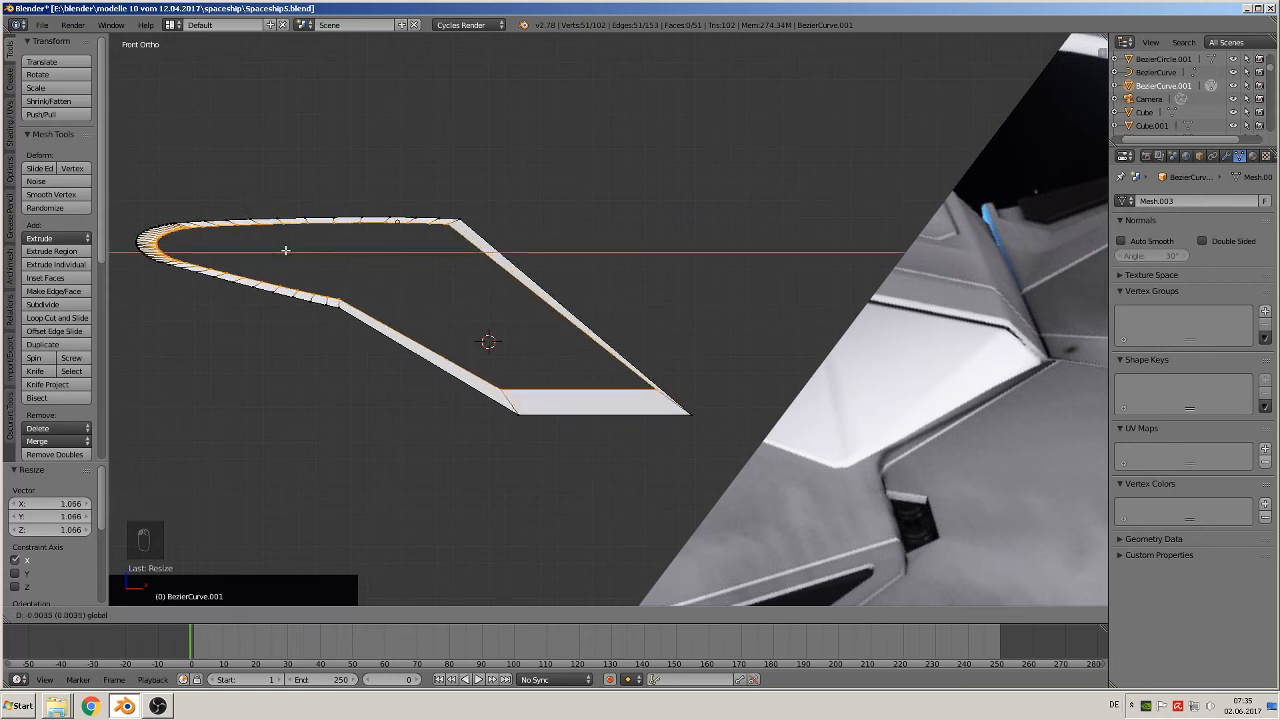
left_click(286, 251)
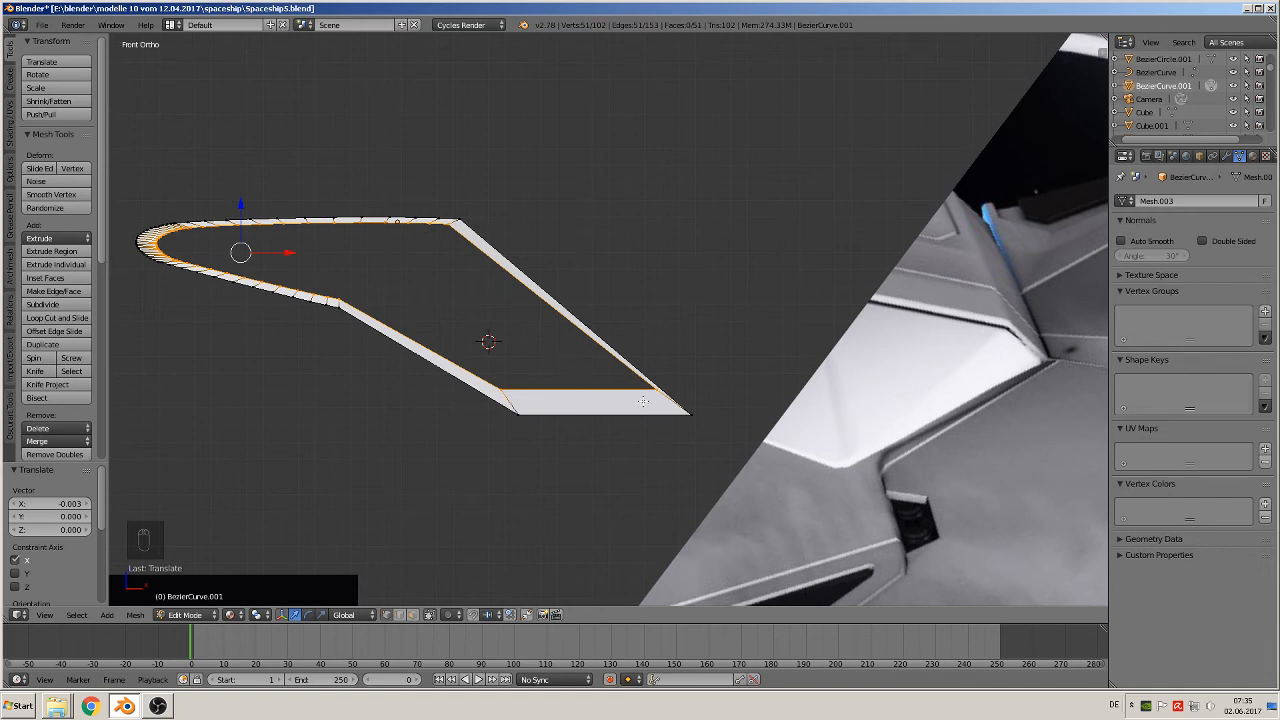
Move the inner loop's two lower corner vertices outward, about 0.010 and 0.012 in X and -Z, then pull the sharp tip's vertex slightly back
middle_click_drag(597, 381, 543, 306, "shift")
right_click(463, 316)
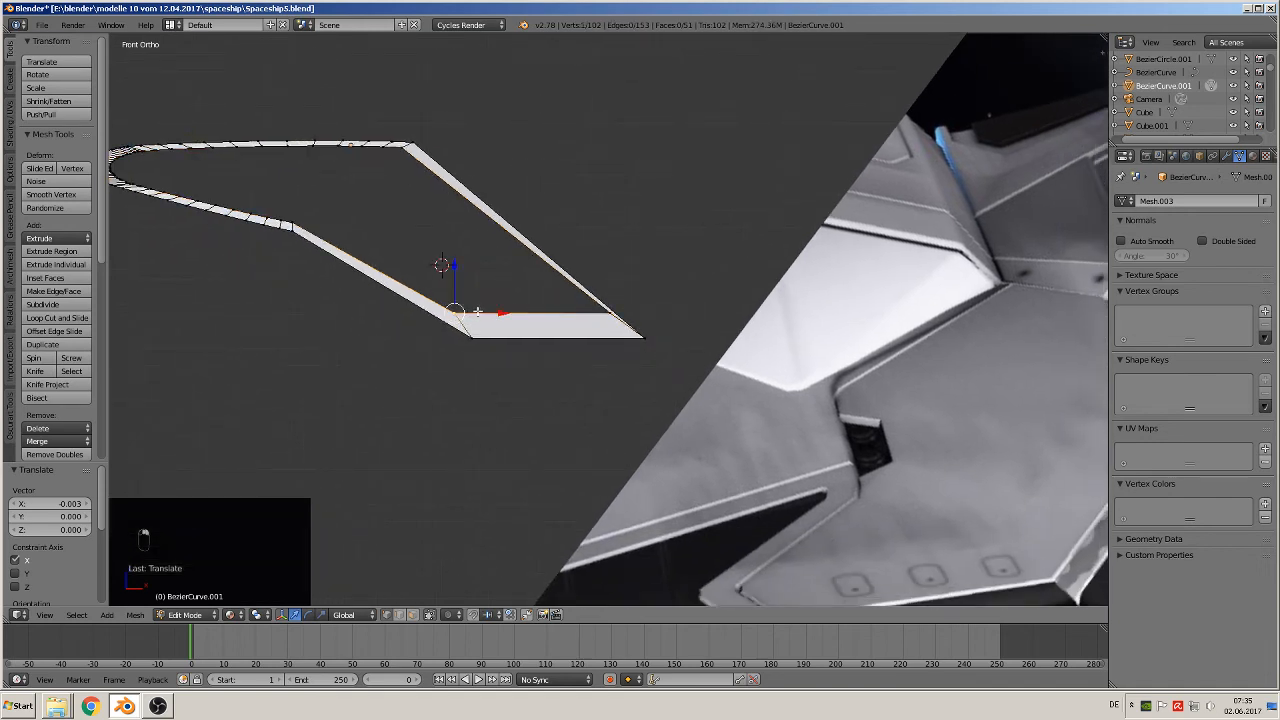
key("g")
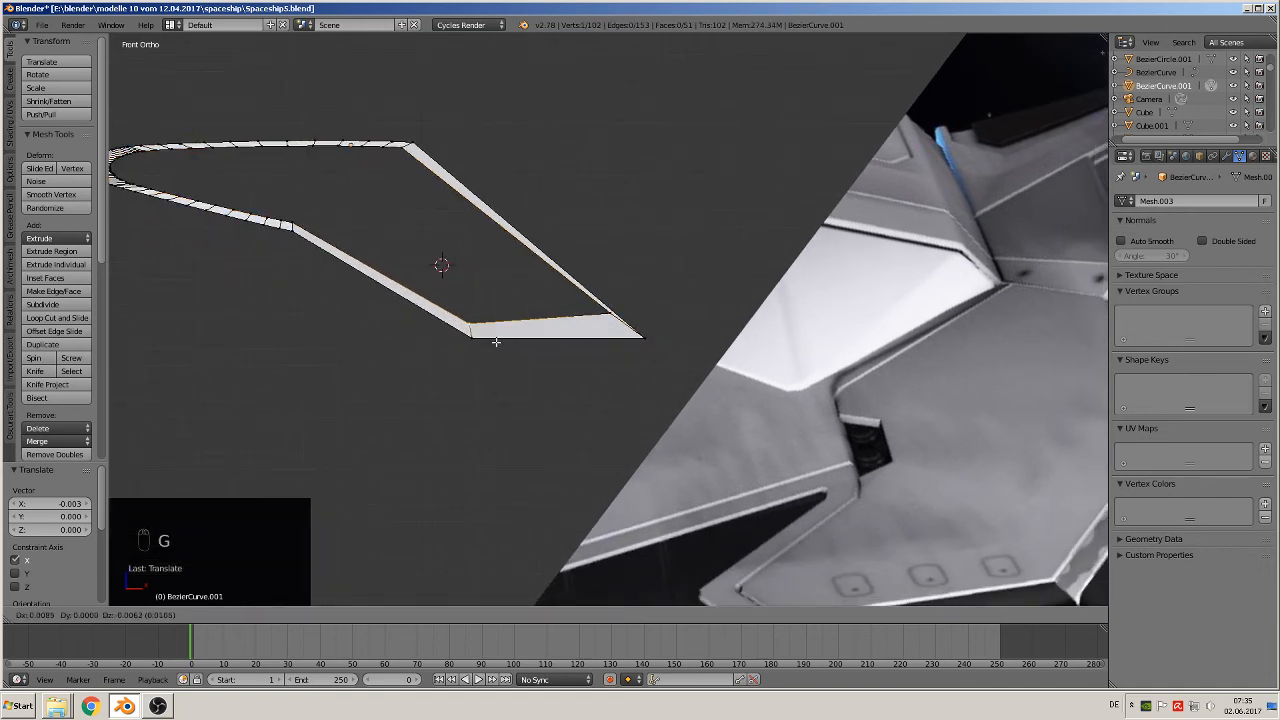
left_click(498, 348)
right_click(611, 314)
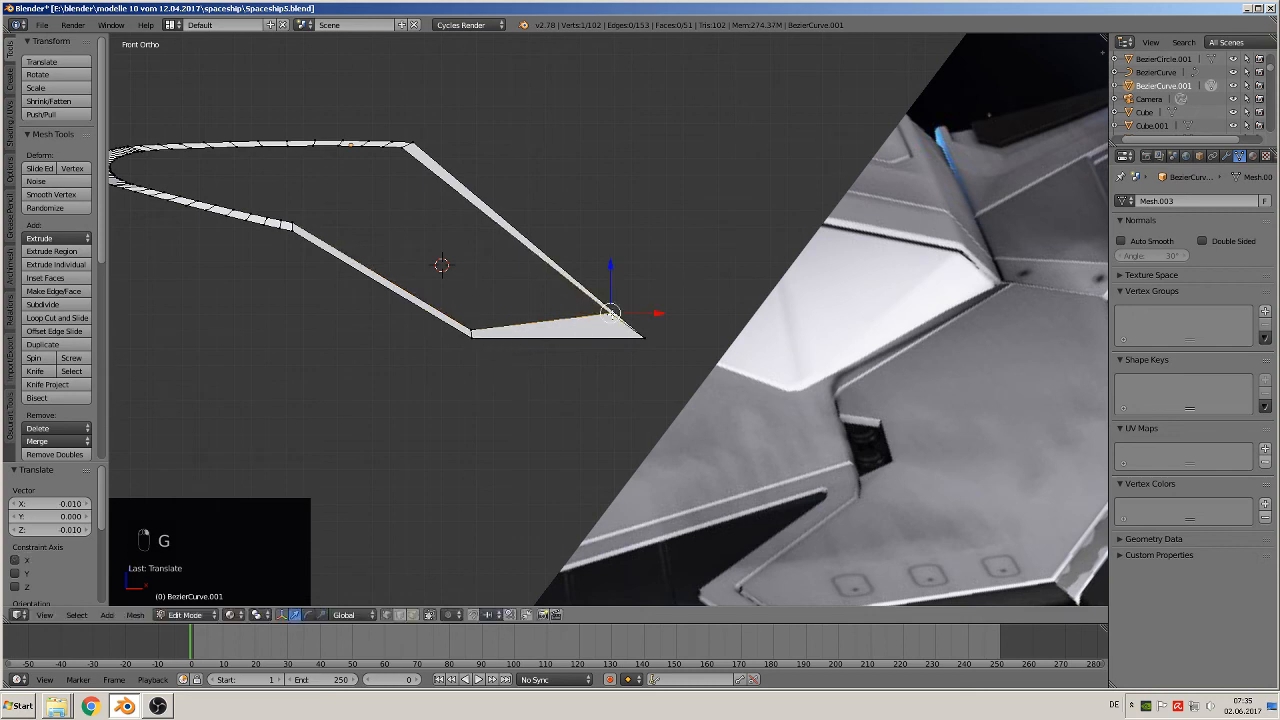
key("g")
left_click(633, 335)
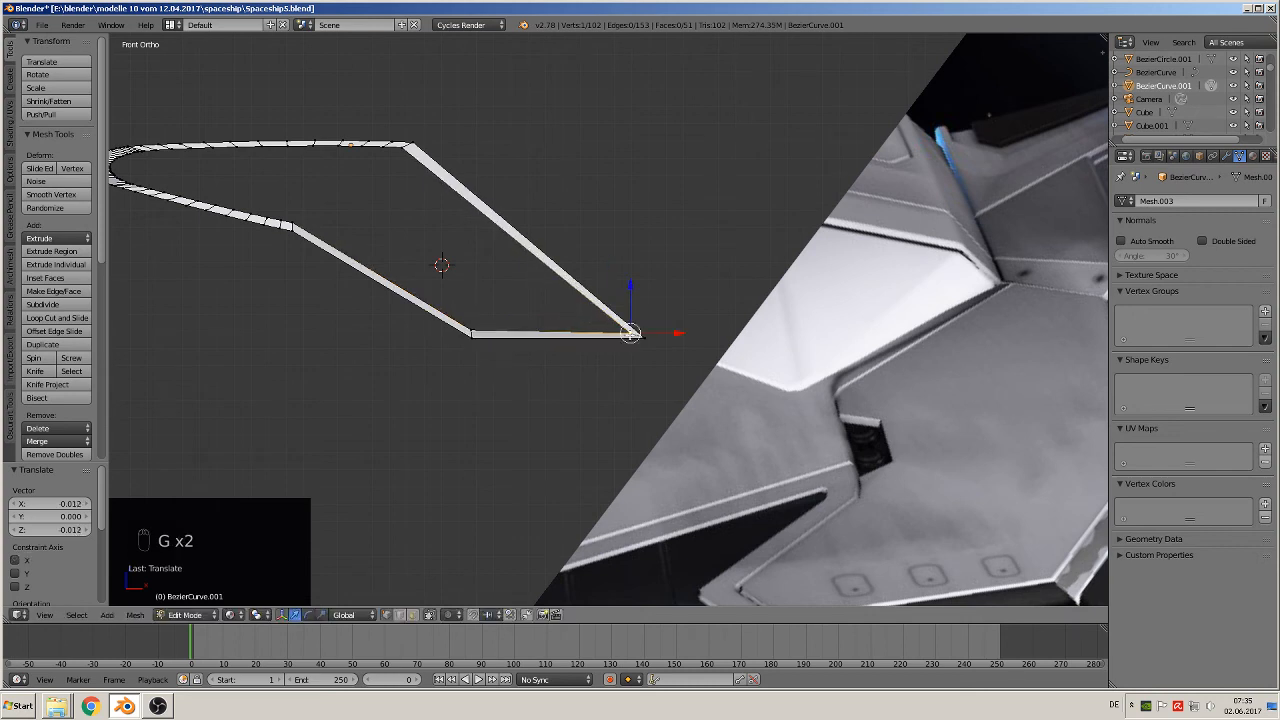
key("g")
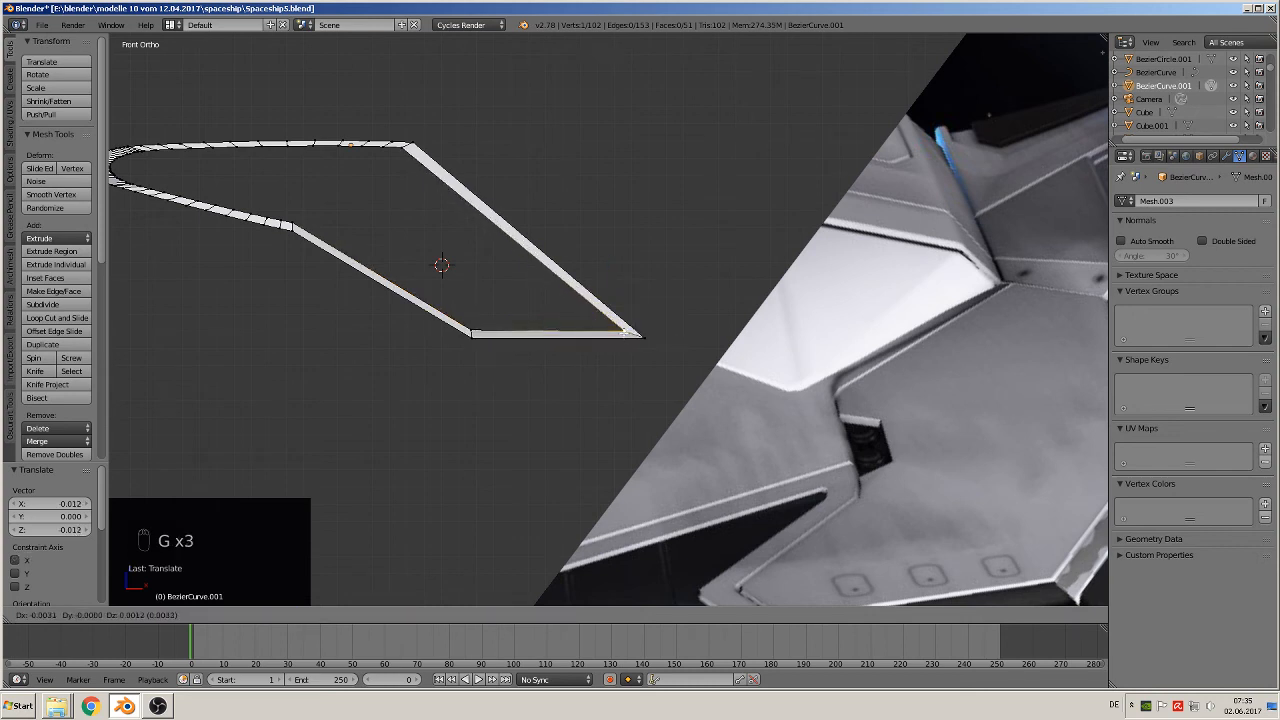
left_click(627, 333)
Examine the frame's band width around the whole outline outside edit mode
scroll(508, 262, "down", 4)
key("Tab")
middle_click_drag(532, 286, 667, 350)
scroll(584, 308, "up", 4)
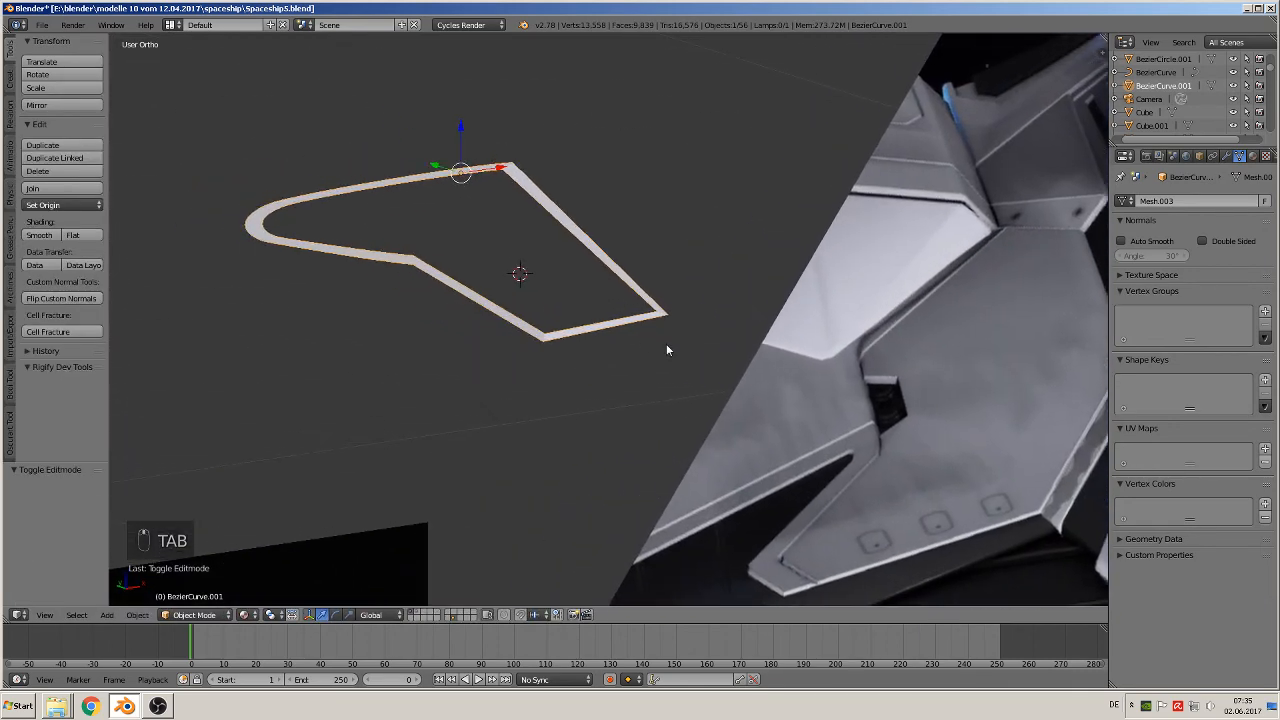
scroll(645, 338, "up", 2)
middle_click_drag(459, 284, 670, 317, "shift")
scroll(610, 305, "up", 3)
scroll(438, 280, "down", 2)
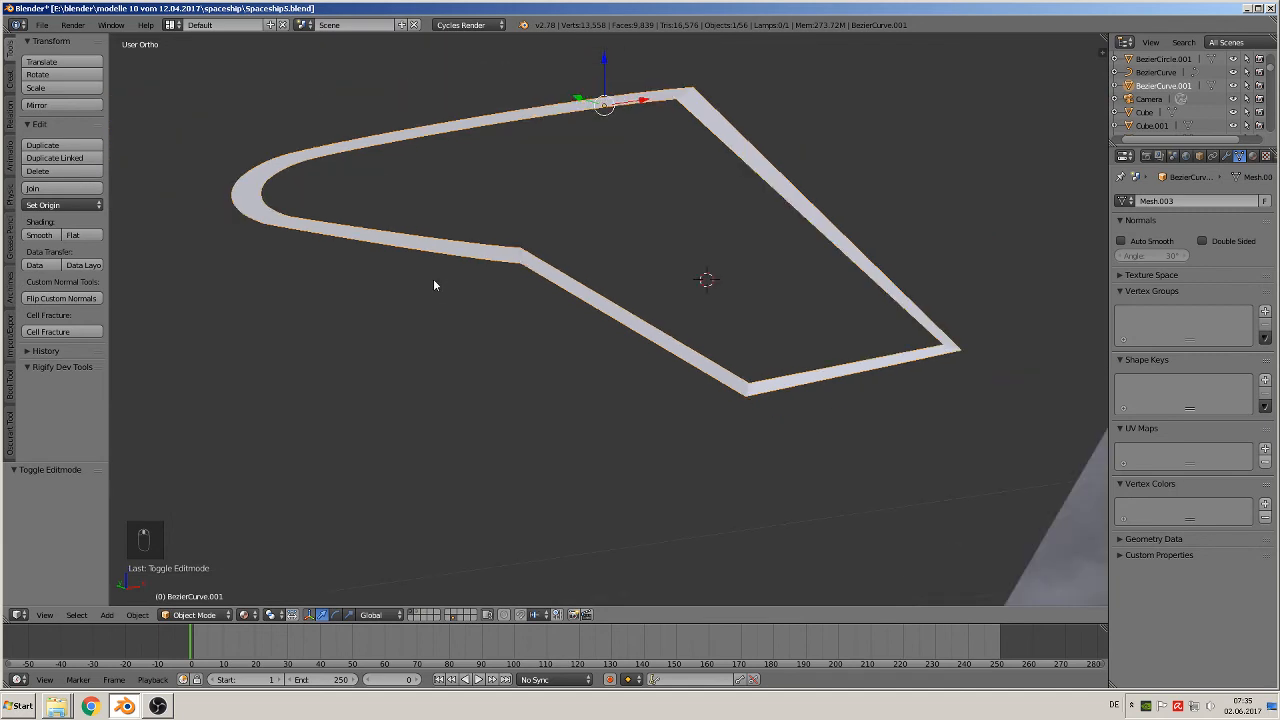
Enable Connected proportional editing and move the inner vertex at the frame's rounded end by about -0.002 X and 0.001 Y
key("Tab")
scroll(332, 255, "up", 1)
middle_click_drag(343, 256, 617, 323, "shift")
scroll(503, 284, "up", 1)
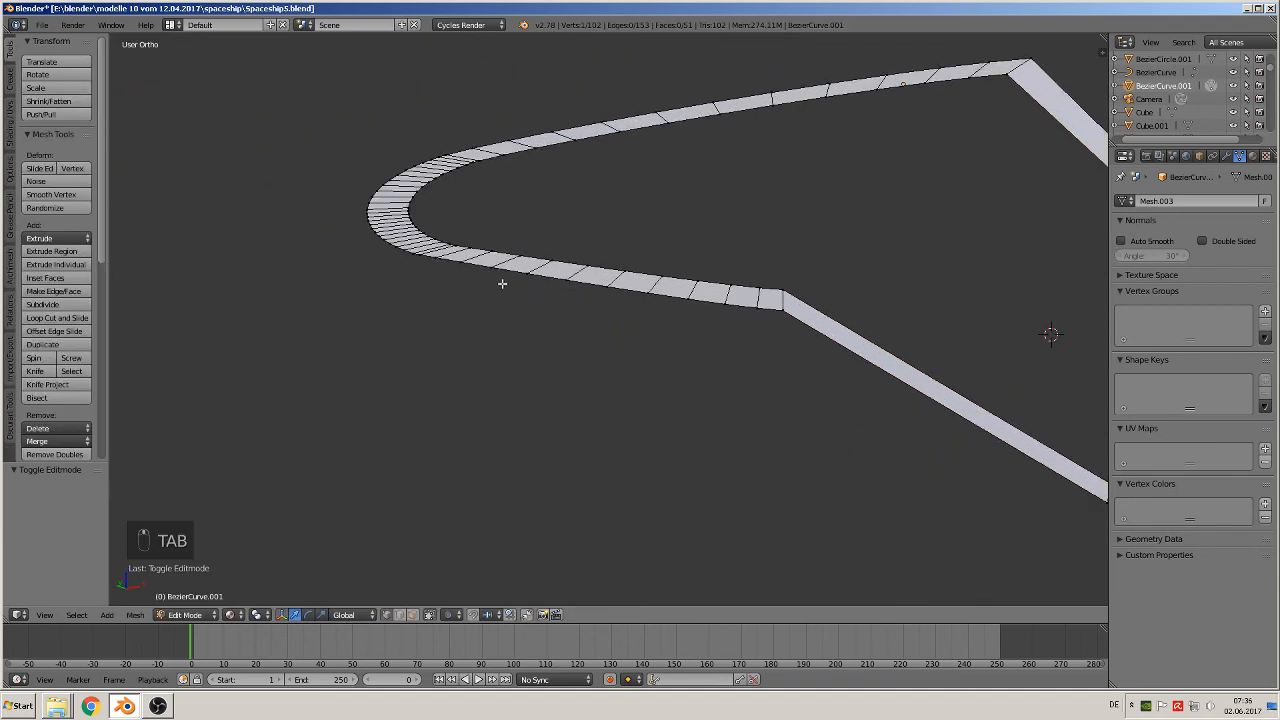
middle_click_drag(502, 284, 486, 333, "shift")
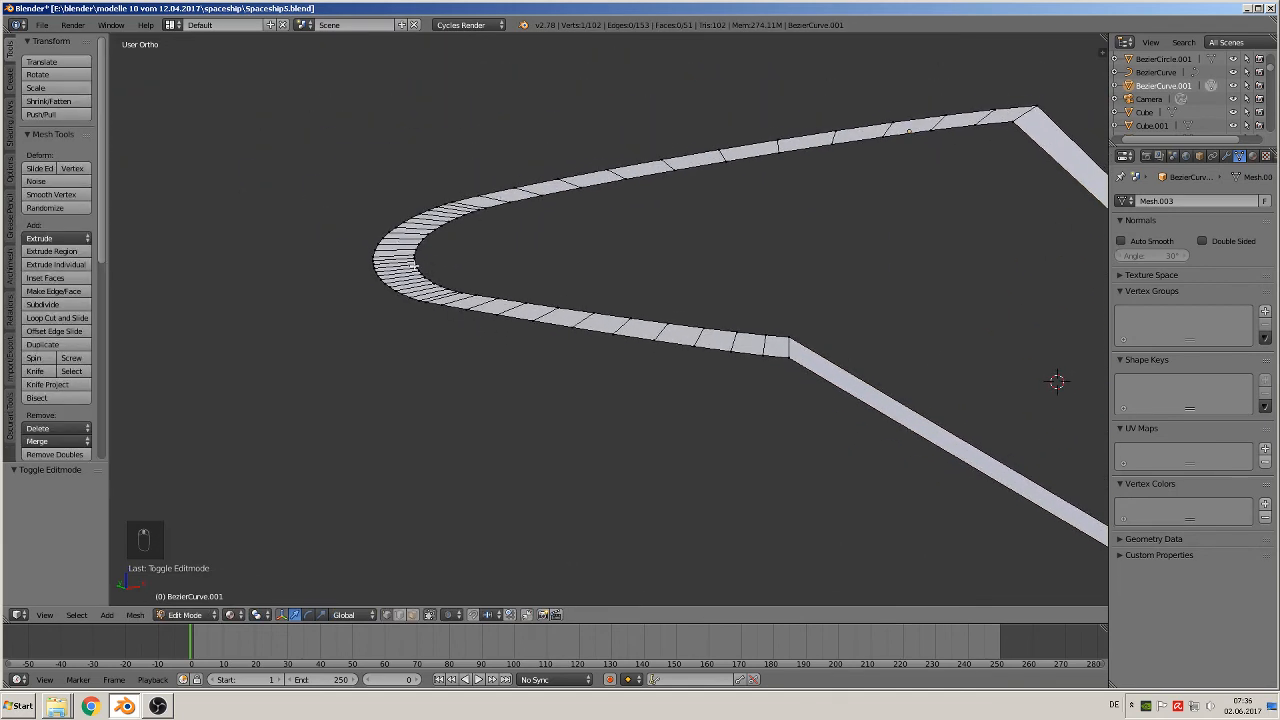
right_click(421, 256)
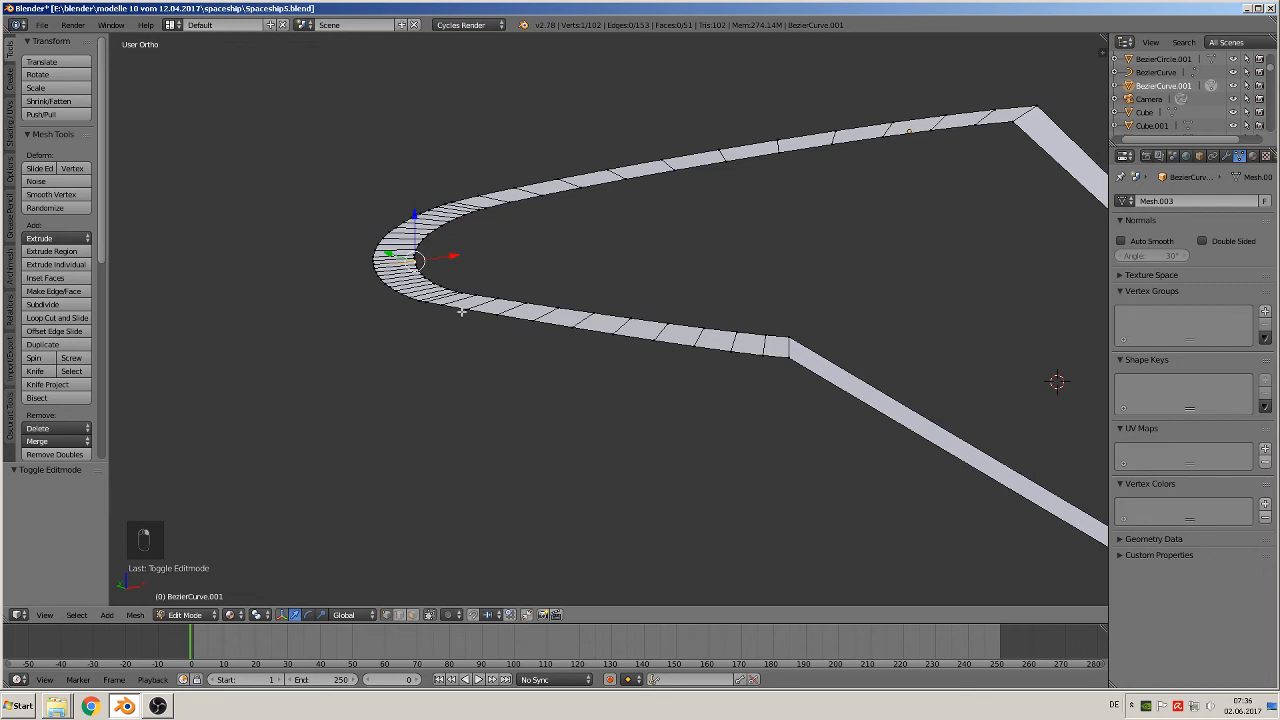
left_click(449, 614)
left_click(491, 556)
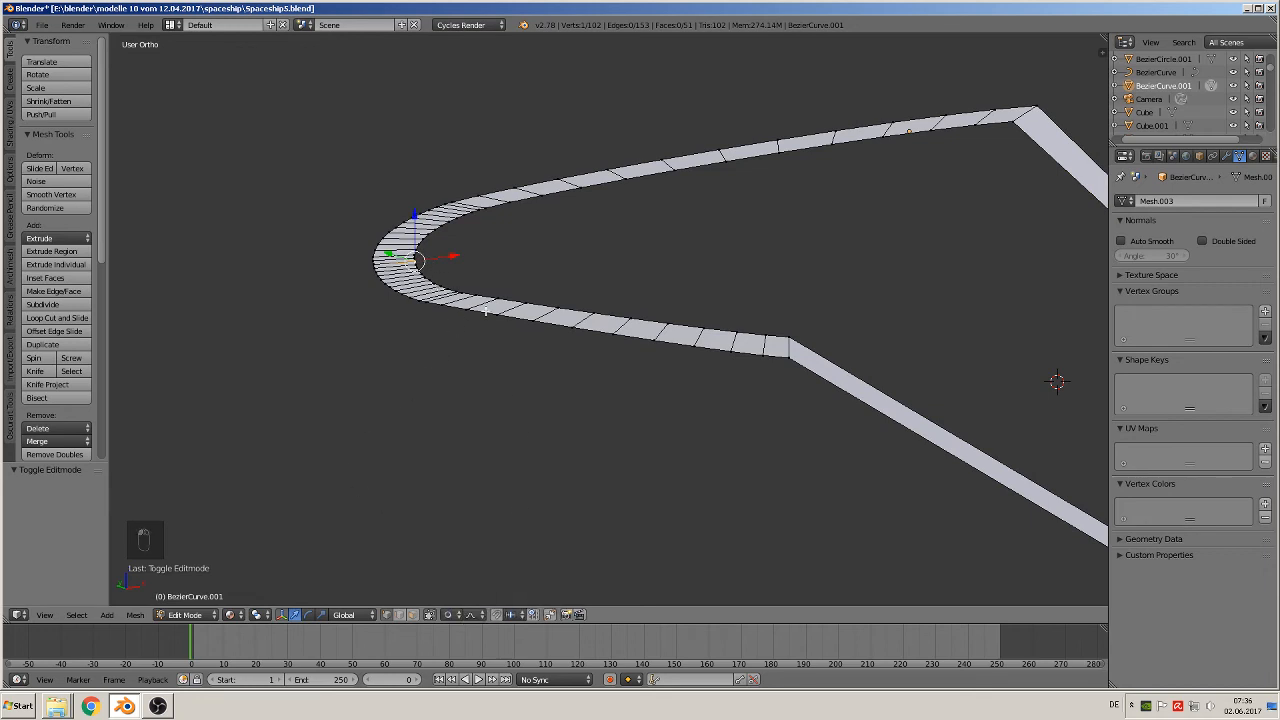
key("g")
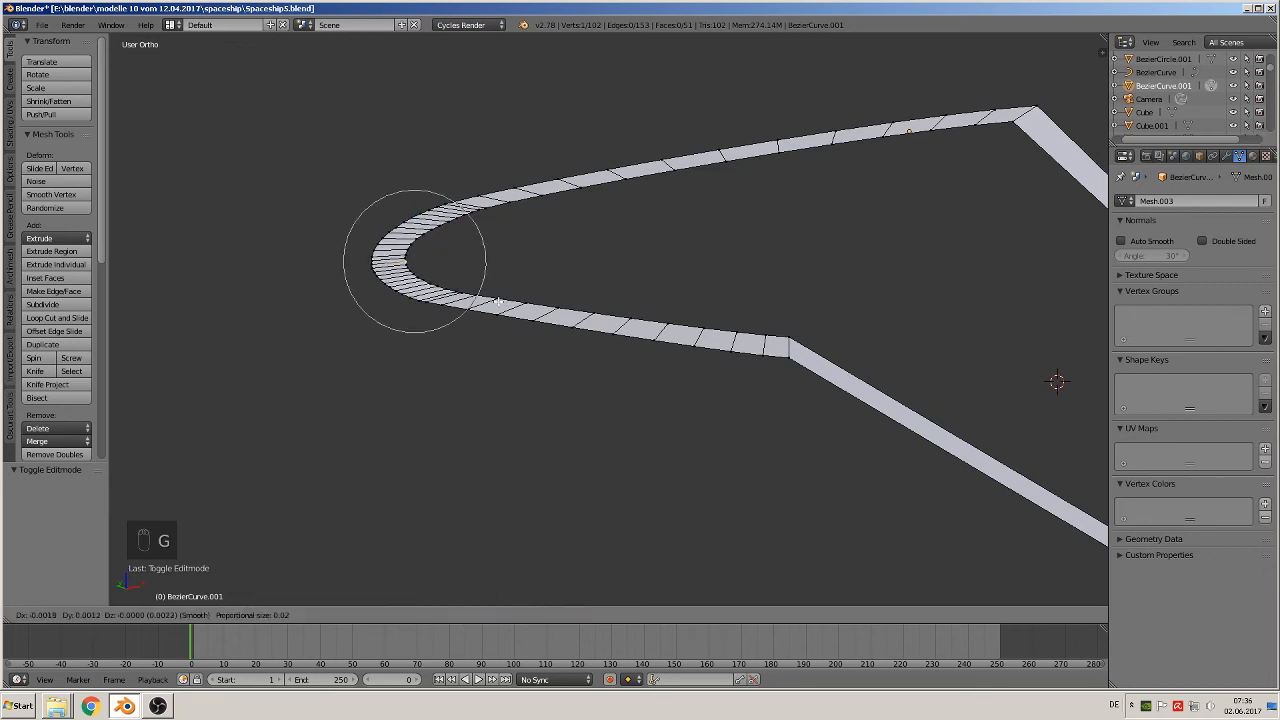
left_click(497, 301)
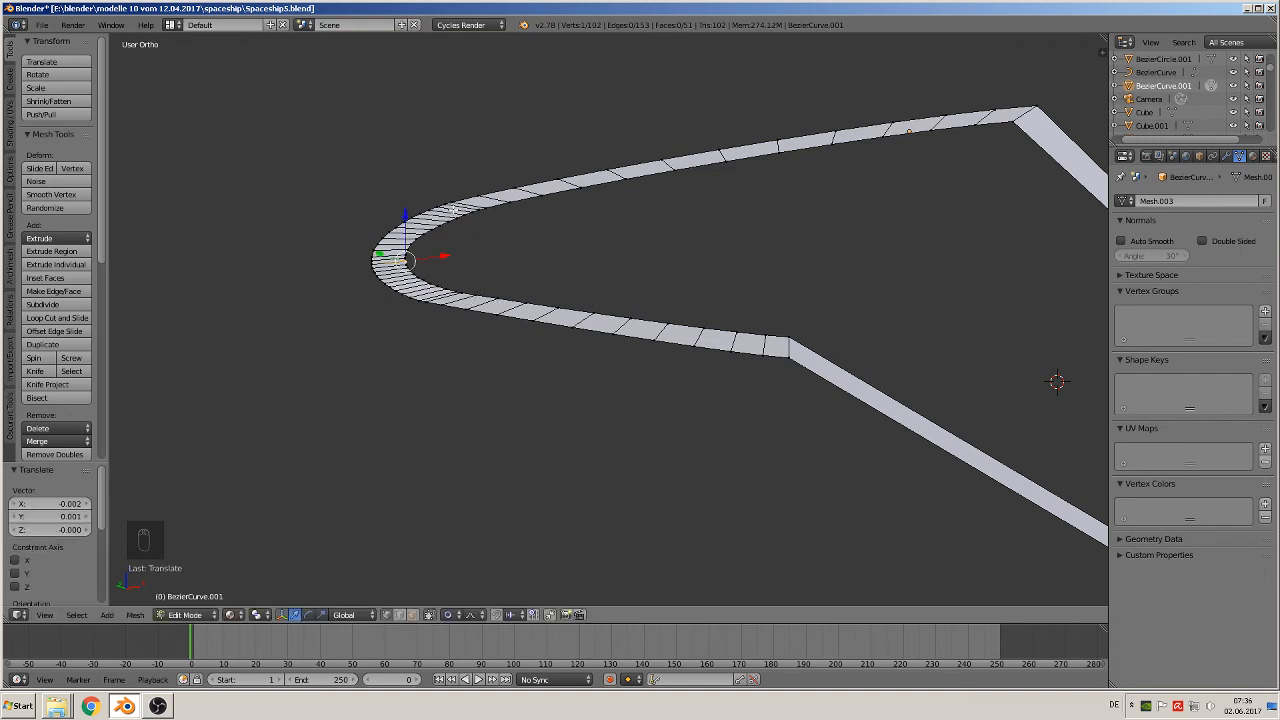
Add one loop cut running along the middle of the frame's band
key("ctrl+r")
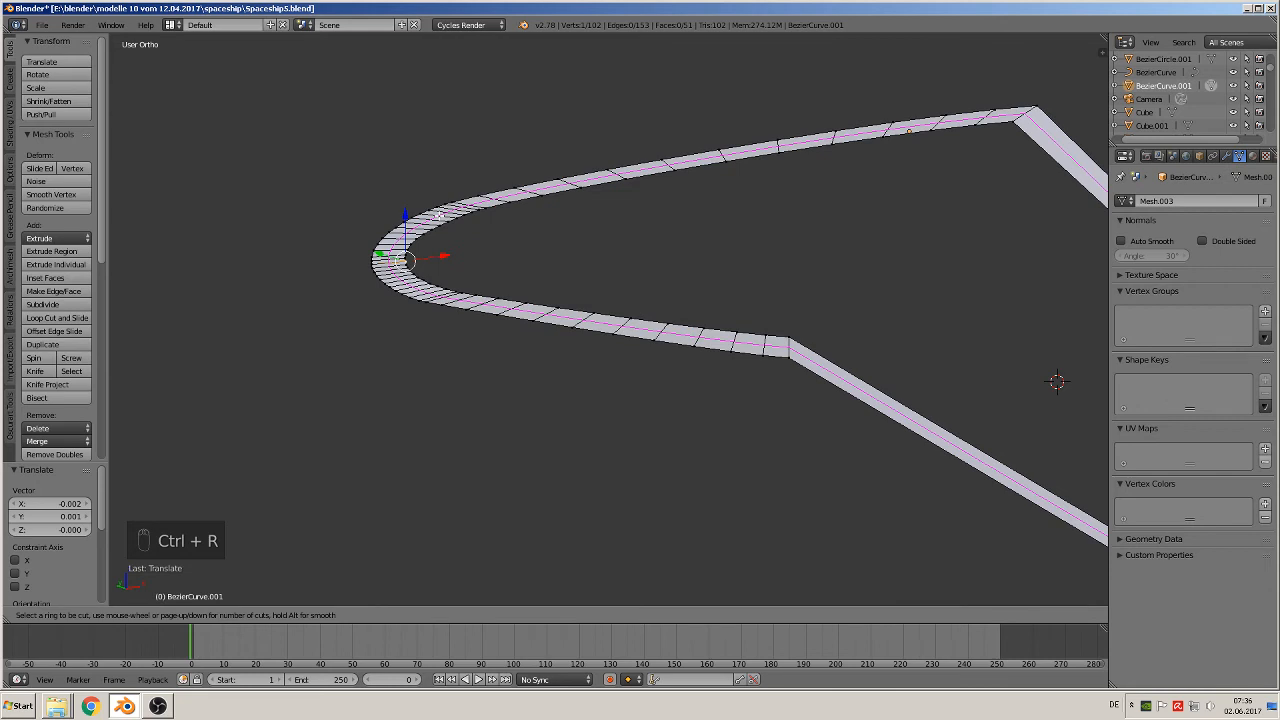
left_click(440, 216)
middle_click_drag(440, 216, 537, 244)
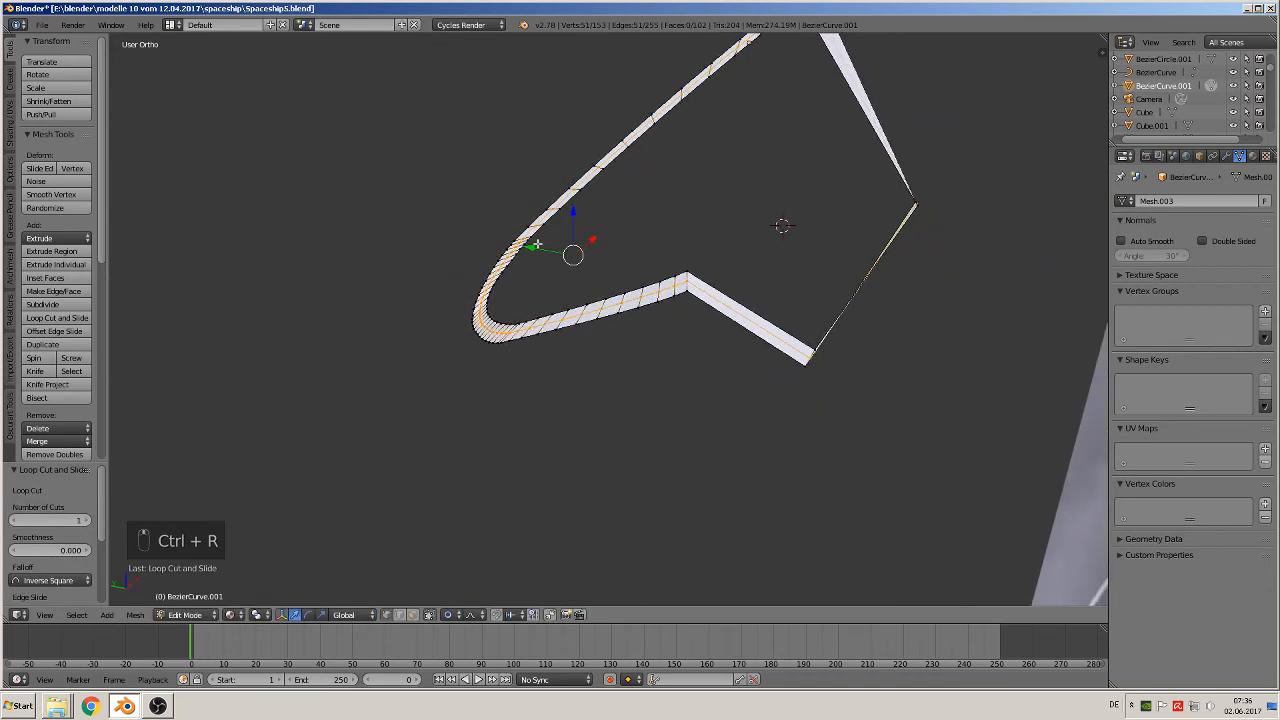
Disable proportional editing and move the band's middle edge loop by about -0.001 along Y
left_click_drag(537, 244, 536, 252)
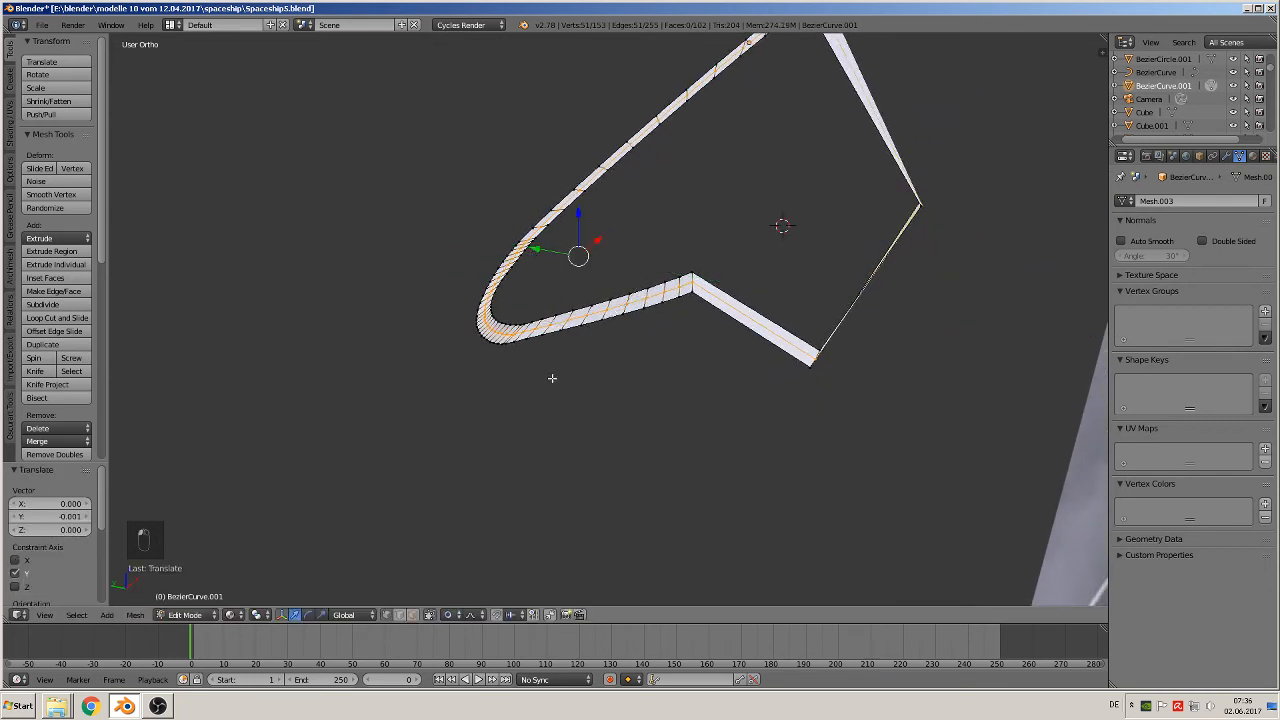
key("ctrl+z")
left_click(449, 614)
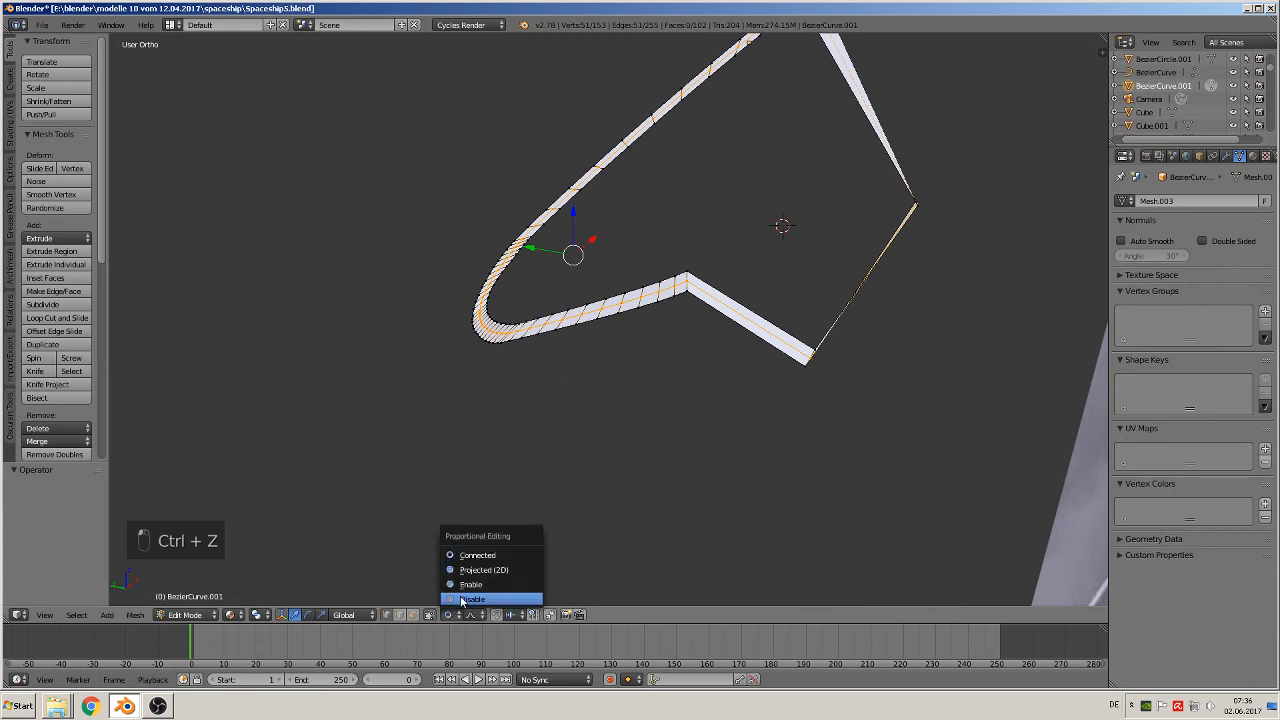
left_click(470, 599)
key("g")
key("y")
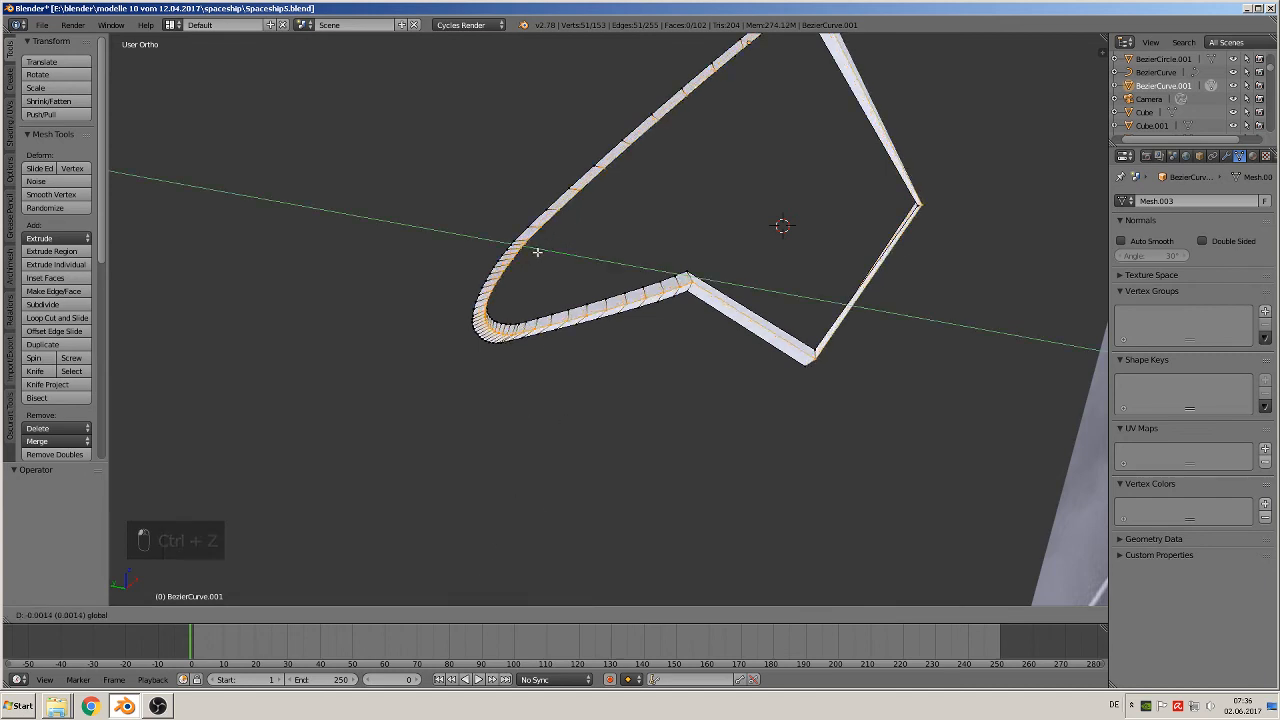
left_click(542, 259)
middle_click_drag(542, 259, 576, 240)
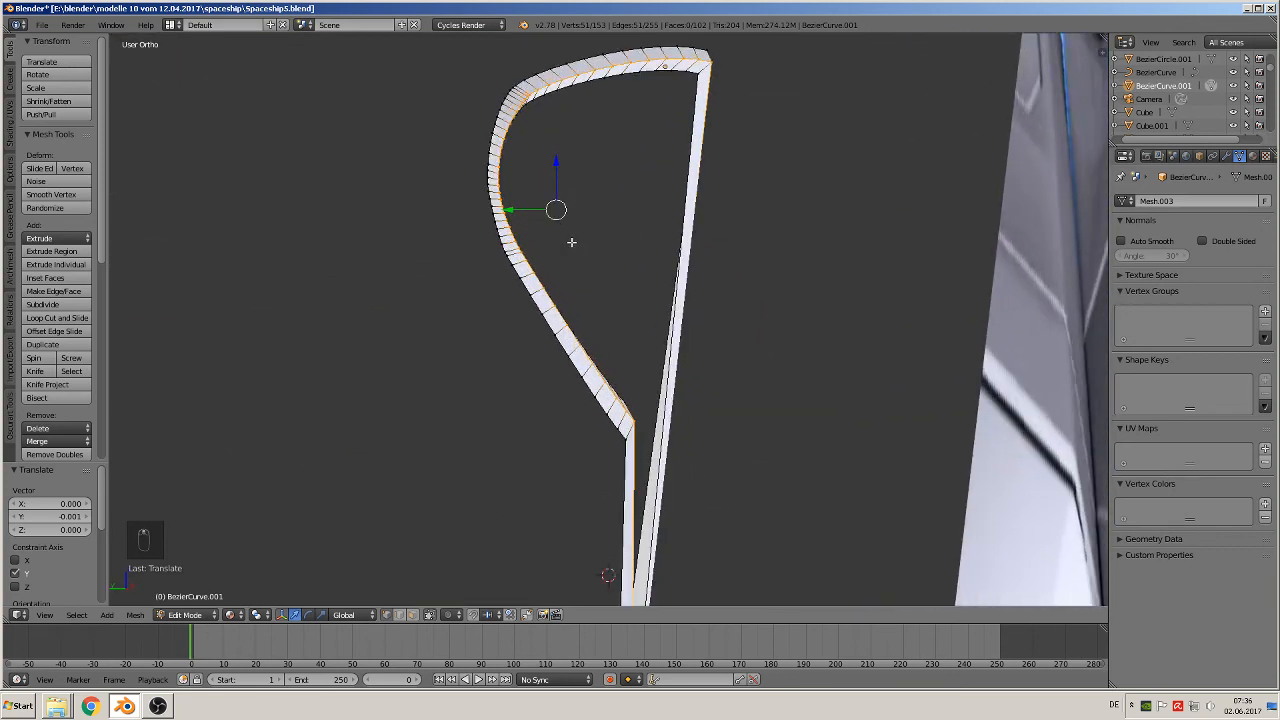
Try a two-segment bevel with an offset of about 0.061 on the band's middle edge loop and undo it
key("ctrl+b")
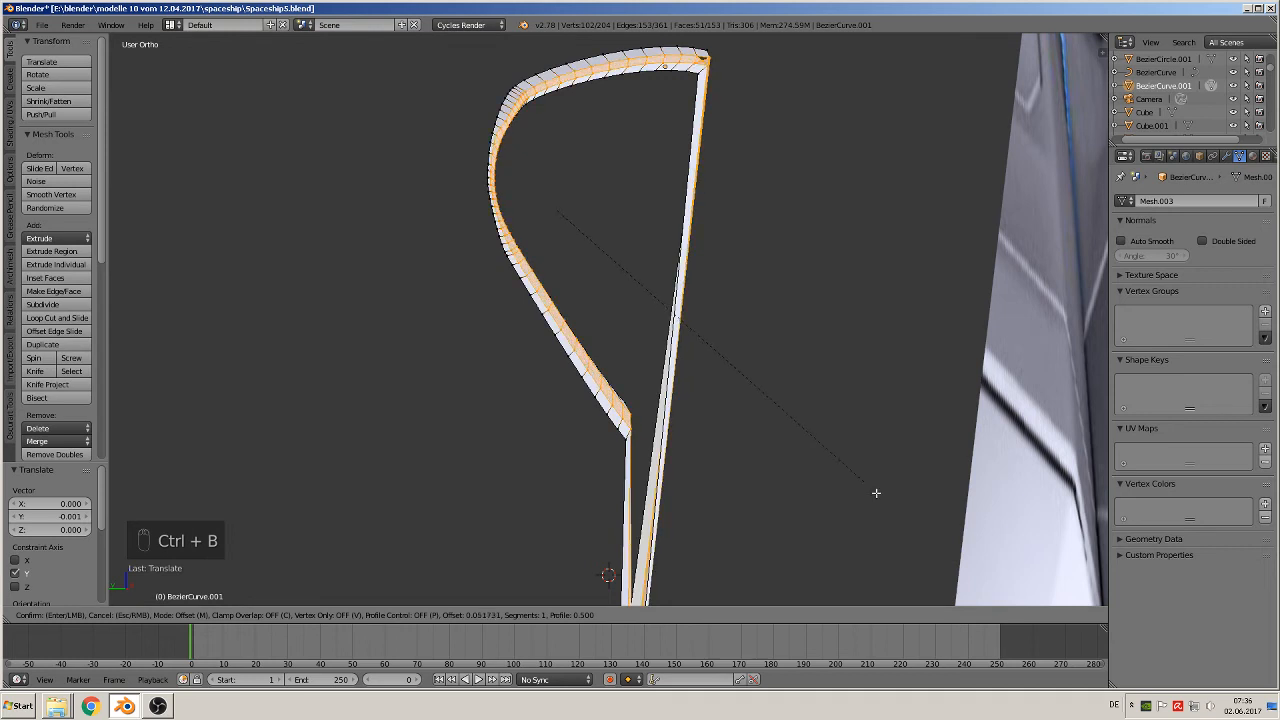
scroll(925, 538, "up", 1)
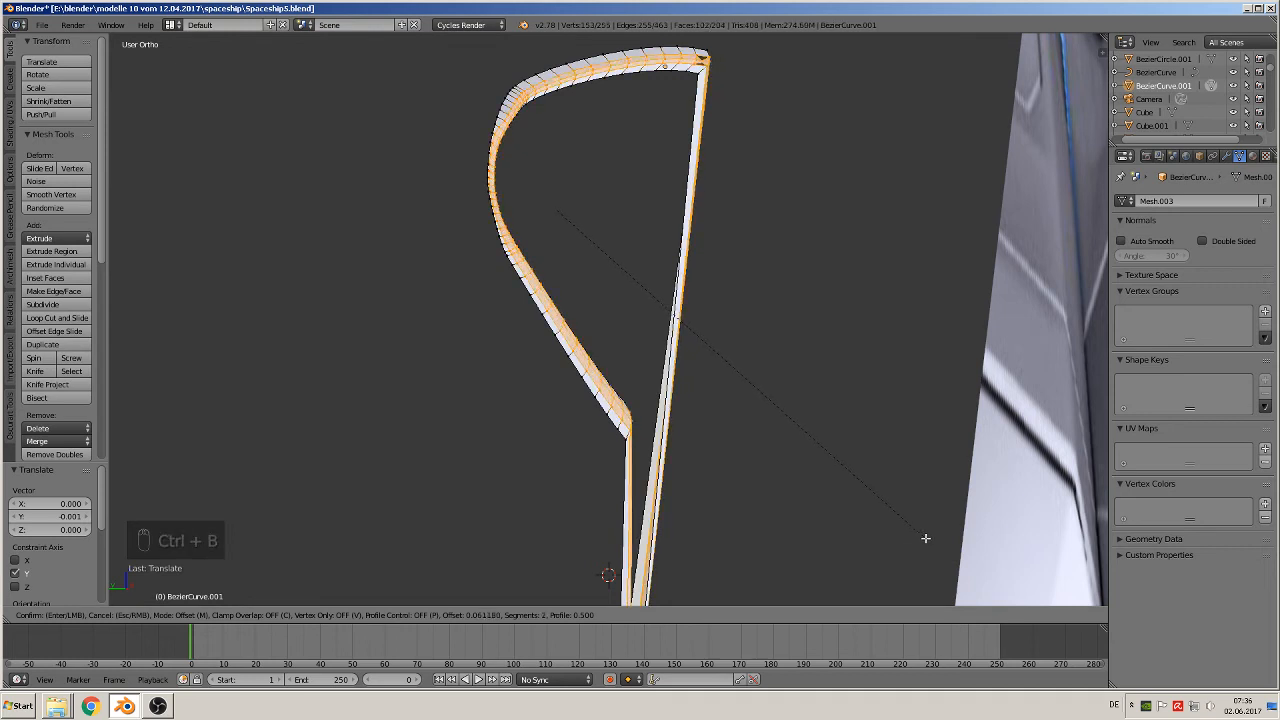
left_click(925, 538)
middle_click_drag(916, 531, 774, 487)
key("ctrl+z")
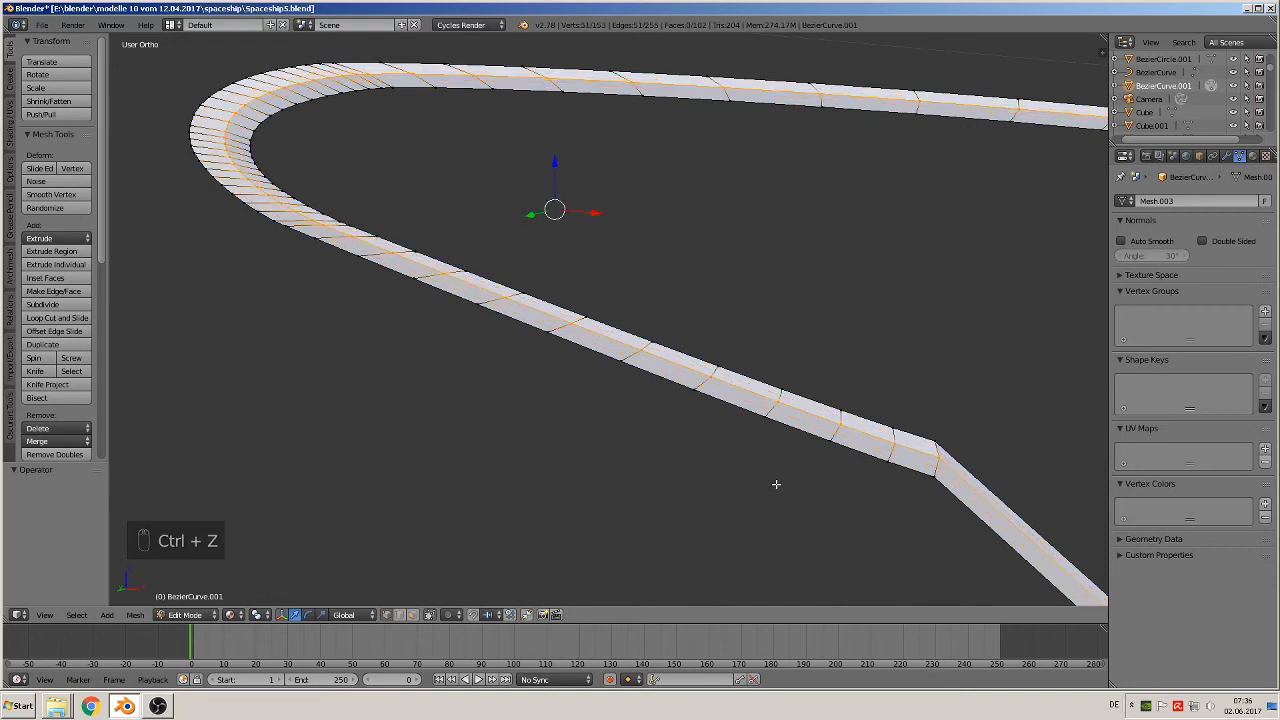
Bevel the band's middle edge loop with two segments and leave edit mode
key("ctrl+b")
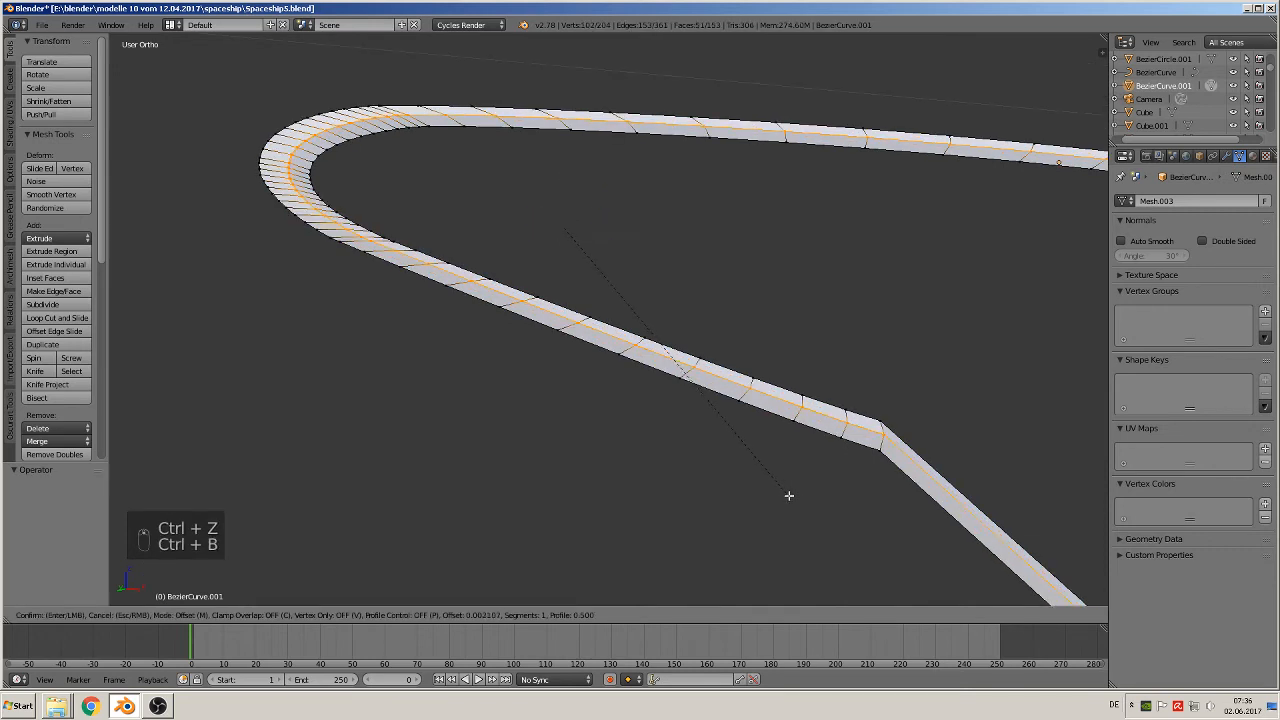
scroll(929, 552, "up", 1)
left_click(929, 552)
middle_click_drag(929, 552, 449, 244)
key("Tab")
Compare the grille frame with the spaceship reference images in the front view
scroll(449, 247, "down", 4)
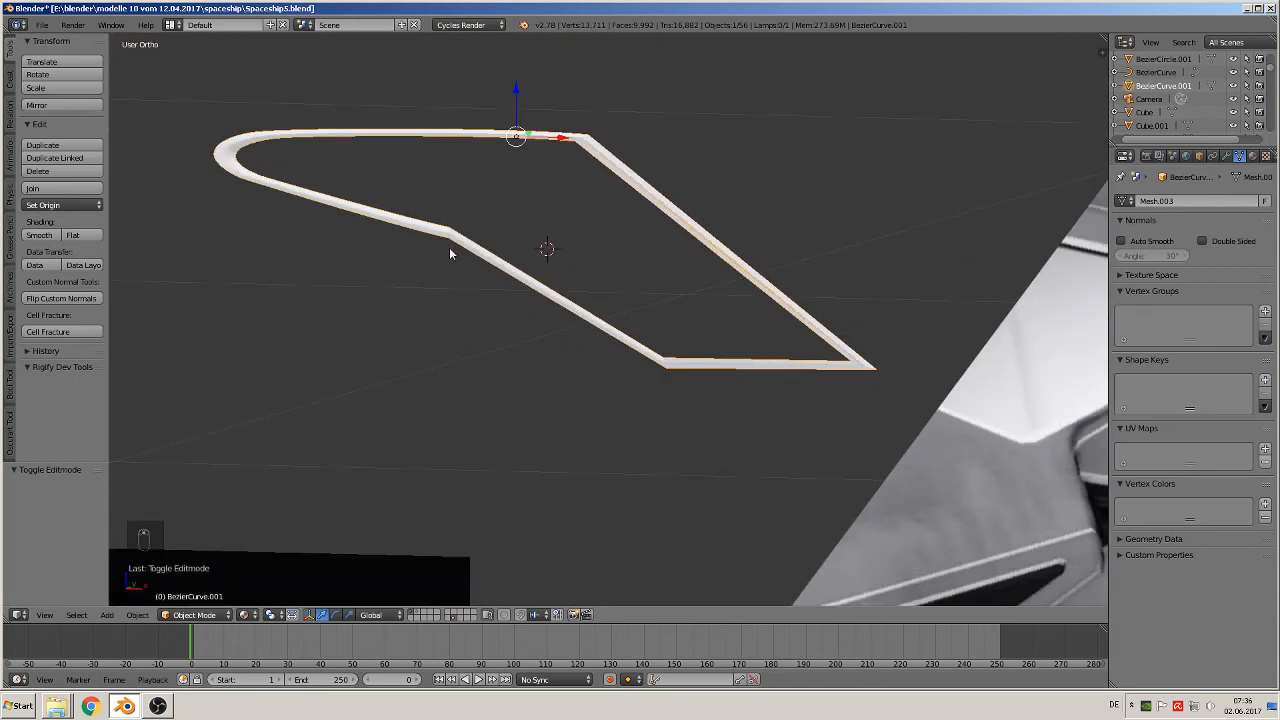
scroll(486, 243, "down", 1)
scroll(579, 280, "down", 4)
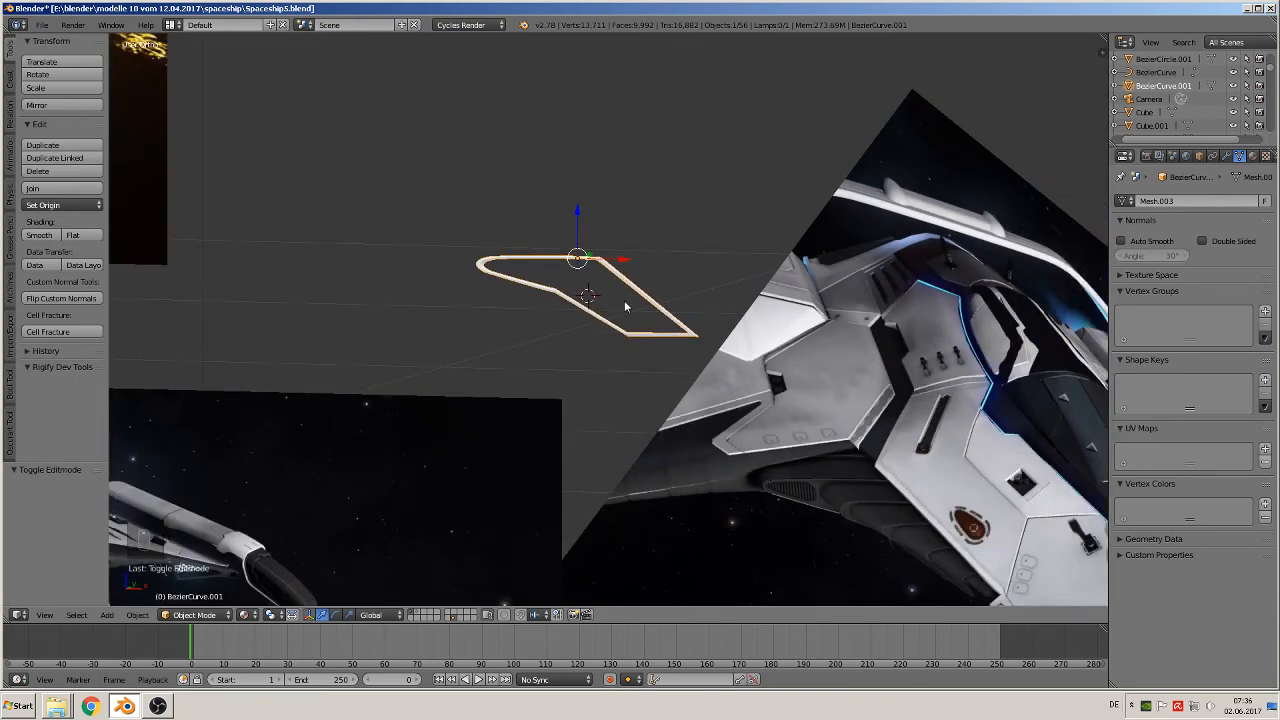
scroll(640, 312, "down", 2)
middle_click_drag(708, 333, 733, 367)
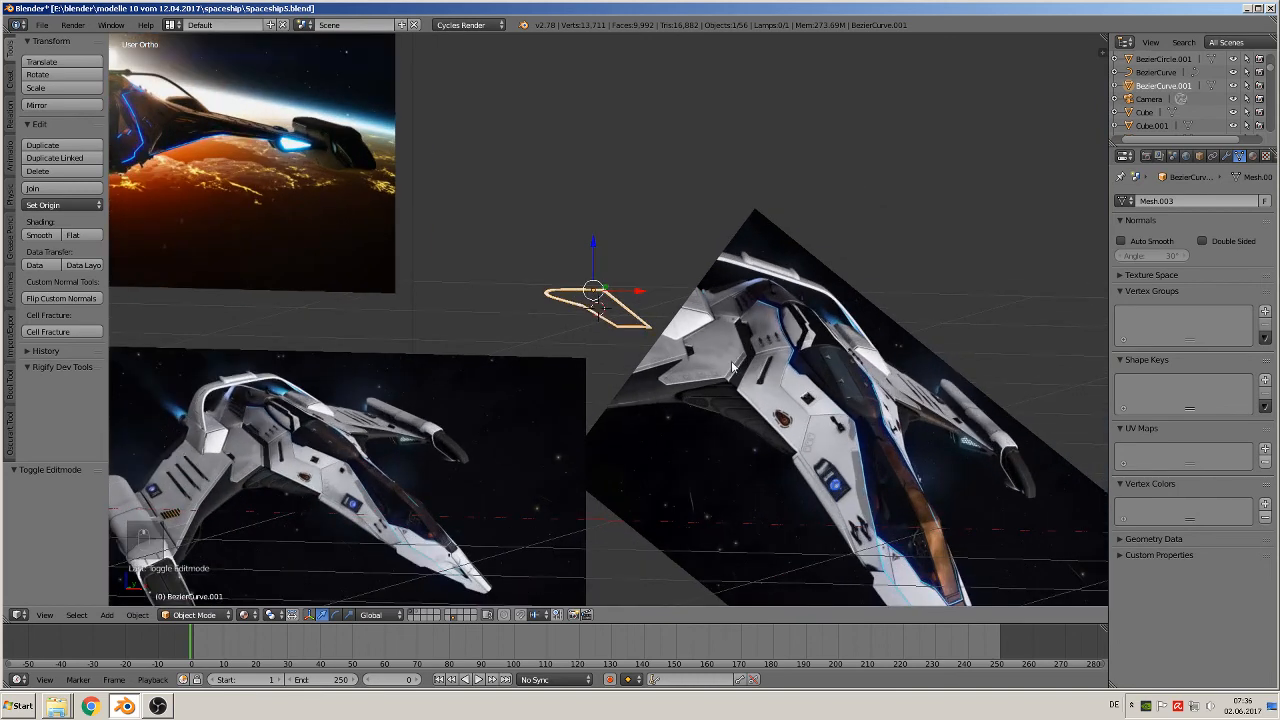
key("KP_1")
scroll(774, 431, "up", 4)
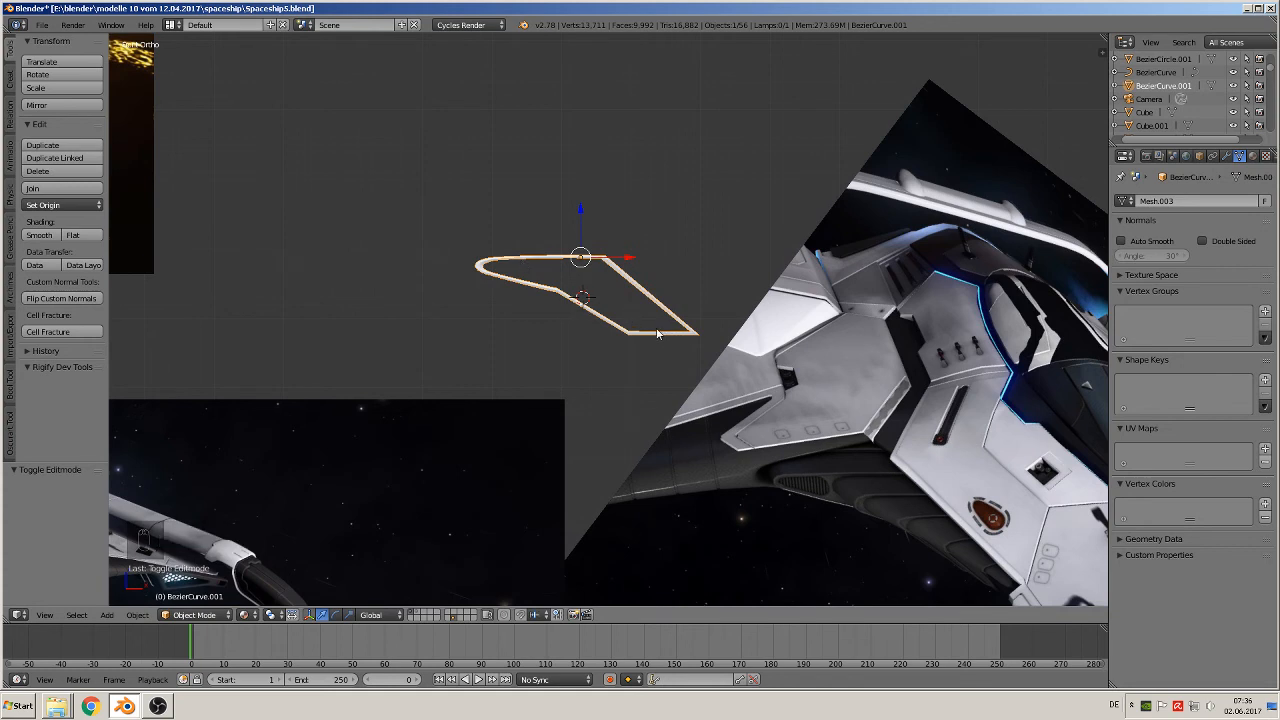
middle_click_drag(682, 350, 561, 325, "shift")
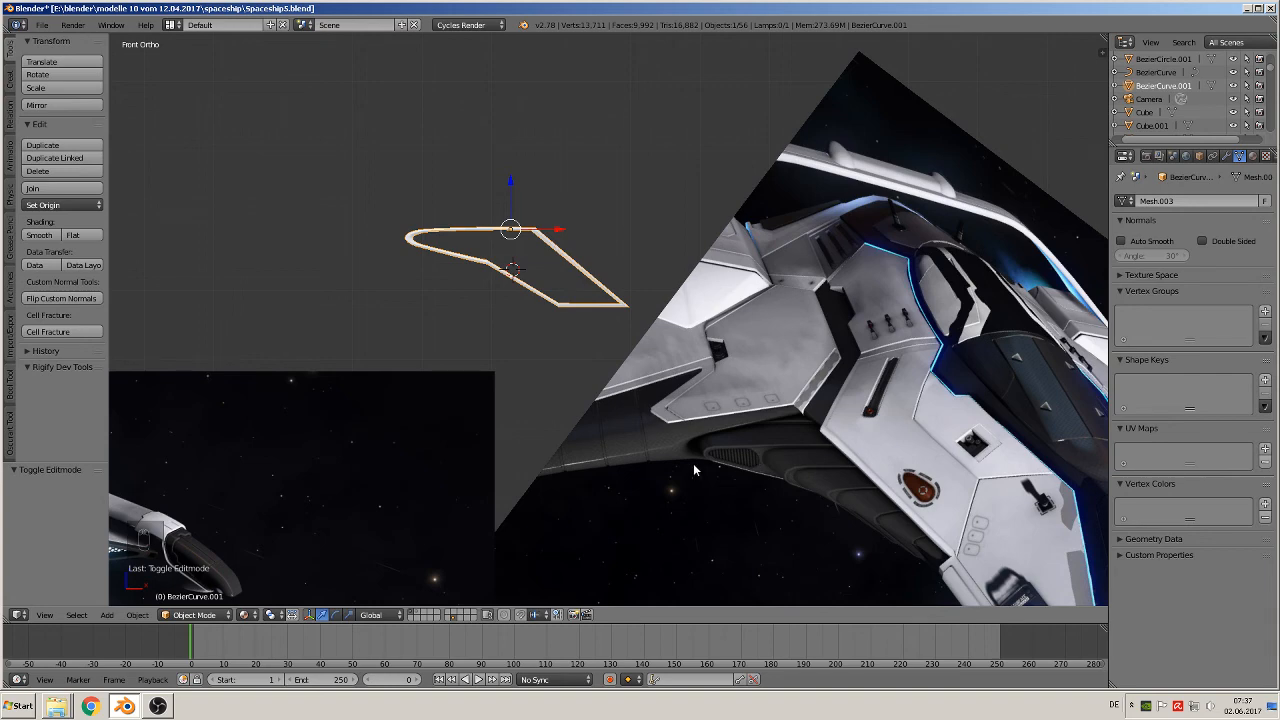
scroll(512, 271, "up", 2)
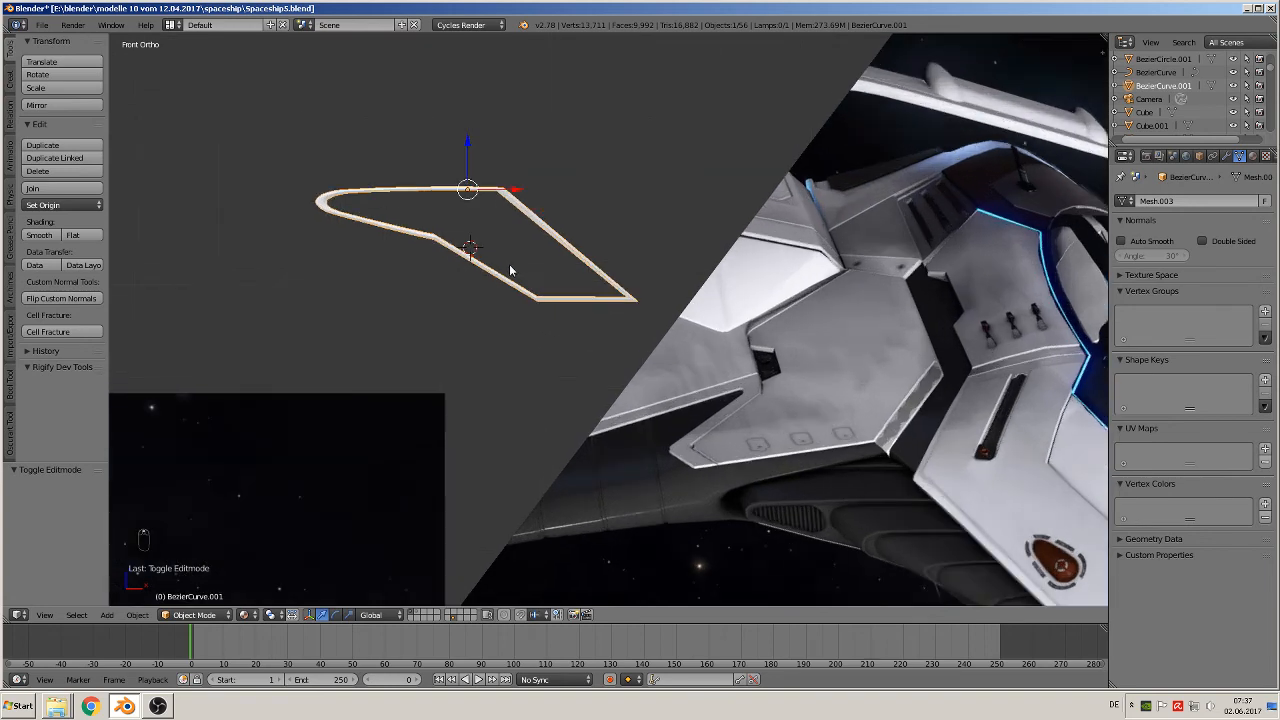
scroll(439, 219, "up", 2)
Extrude the frame's inner edge loop 0.020 along Y and fill the extruded loop with a face
key("Tab")
middle_click_drag(403, 177, 472, 249, "shift")
scroll(471, 188, "up", 1)
right_click(394, 139, "alt")
key("e")
left_click_drag(297, 153, 280, 133)
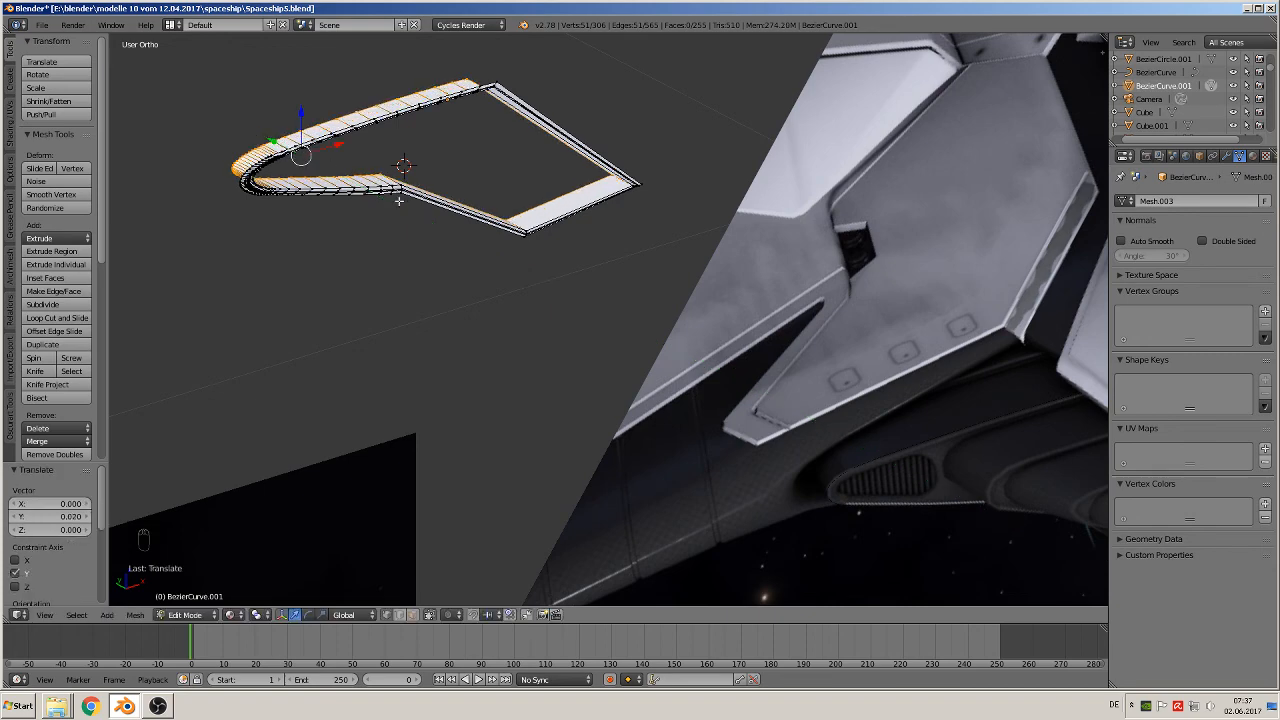
key("f")
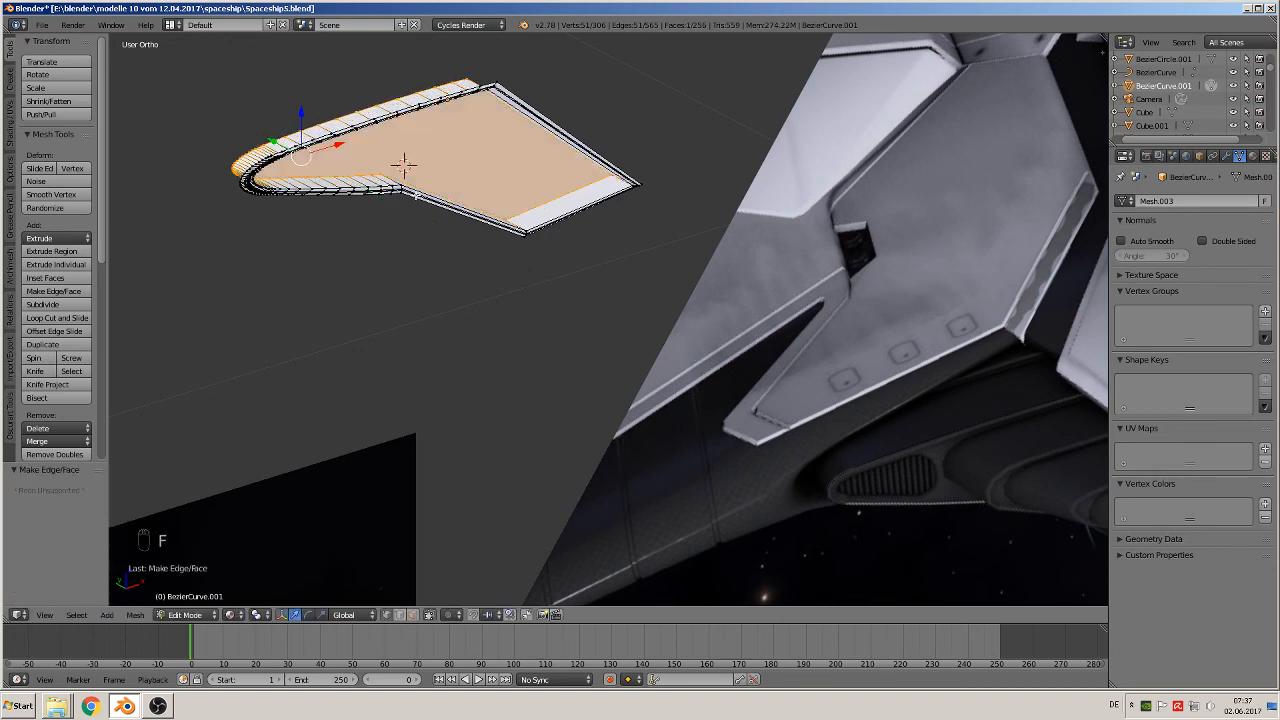
middle_click_drag(453, 253, 325, 180)
key("Tab")
Extrude the frame's outer edge loop about 0.020 along Y
key("Tab")
right_click(288, 170, "alt")
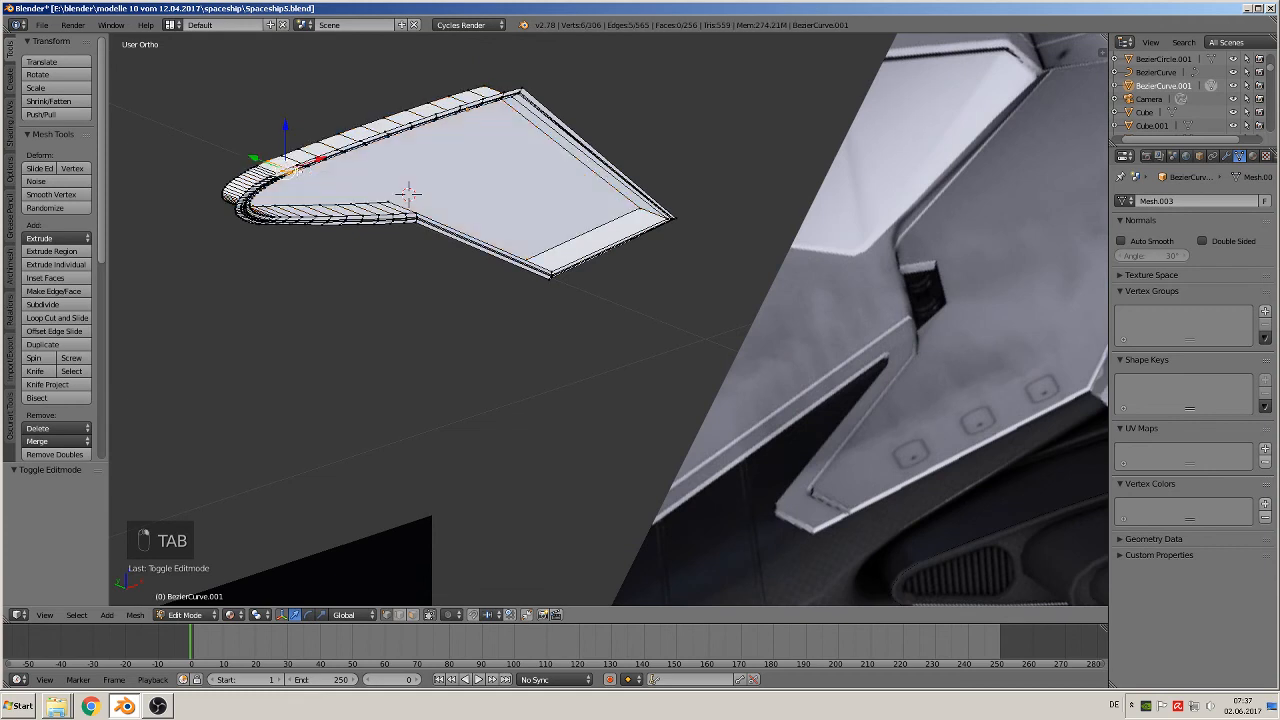
right_click(289, 162, "alt")
key("e")
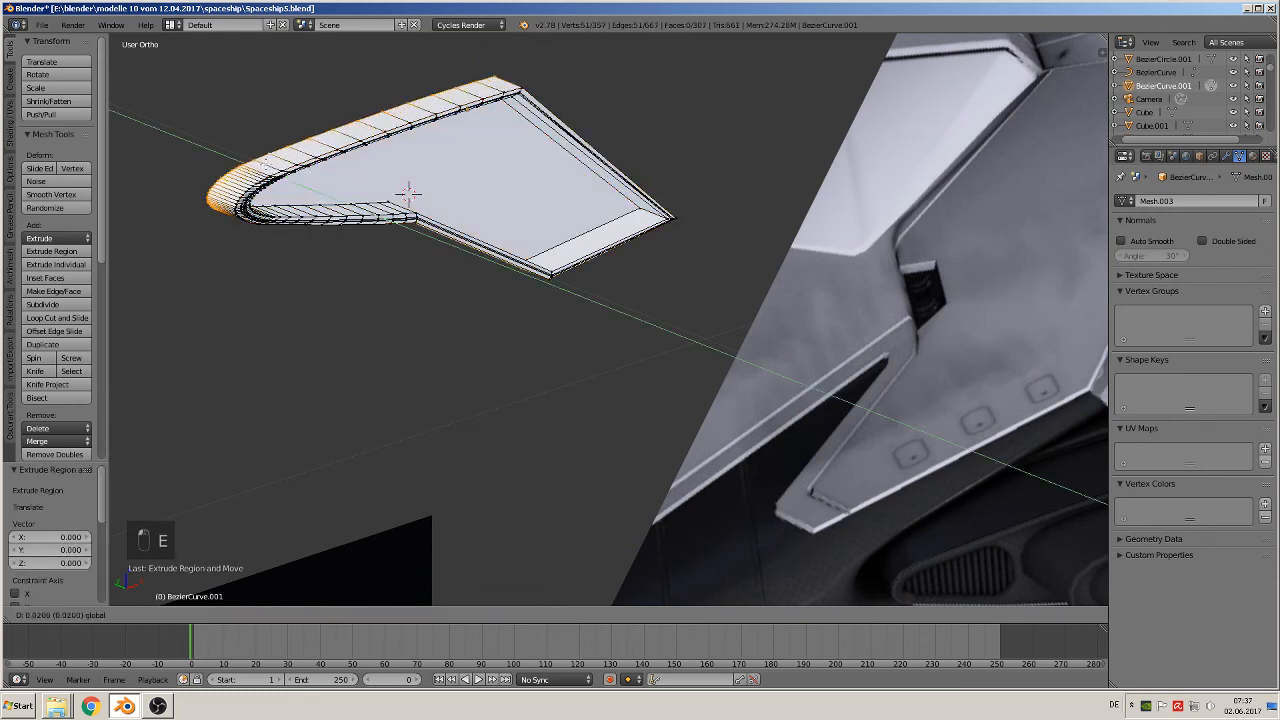
left_click_drag(255, 155, 254, 155)
Apply smooth shading to the whole frame object outside edit mode
key("Tab")
middle_click_drag(434, 231, 496, 285)
left_click(40, 235)
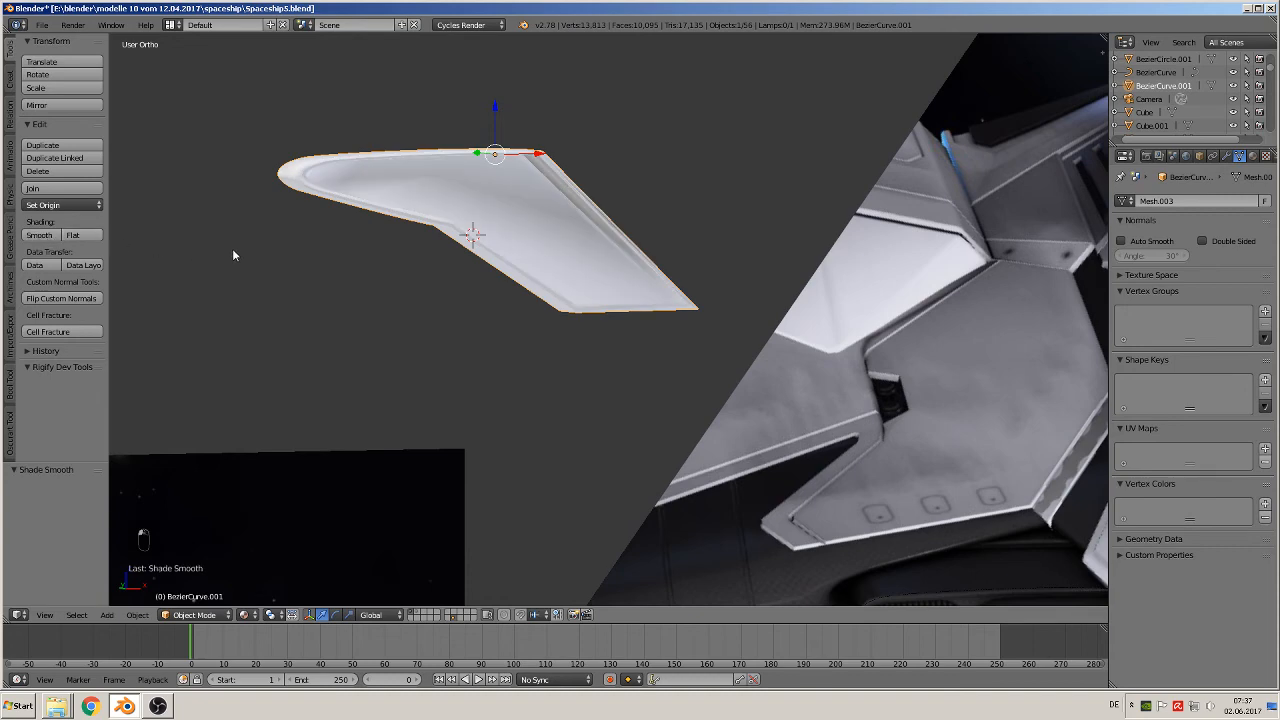
scroll(340, 248, "up", 2)
mouse_move(340, 248)
middle_mouse_down()
mouse_move(629, 286)
mouse_move(563, 257)
mouse_move(589, 218)
mouse_move(580, 254)
middle_mouse_up()
Select the large face filling the frame's opening in face select mode and shade it flat
key("Tab")
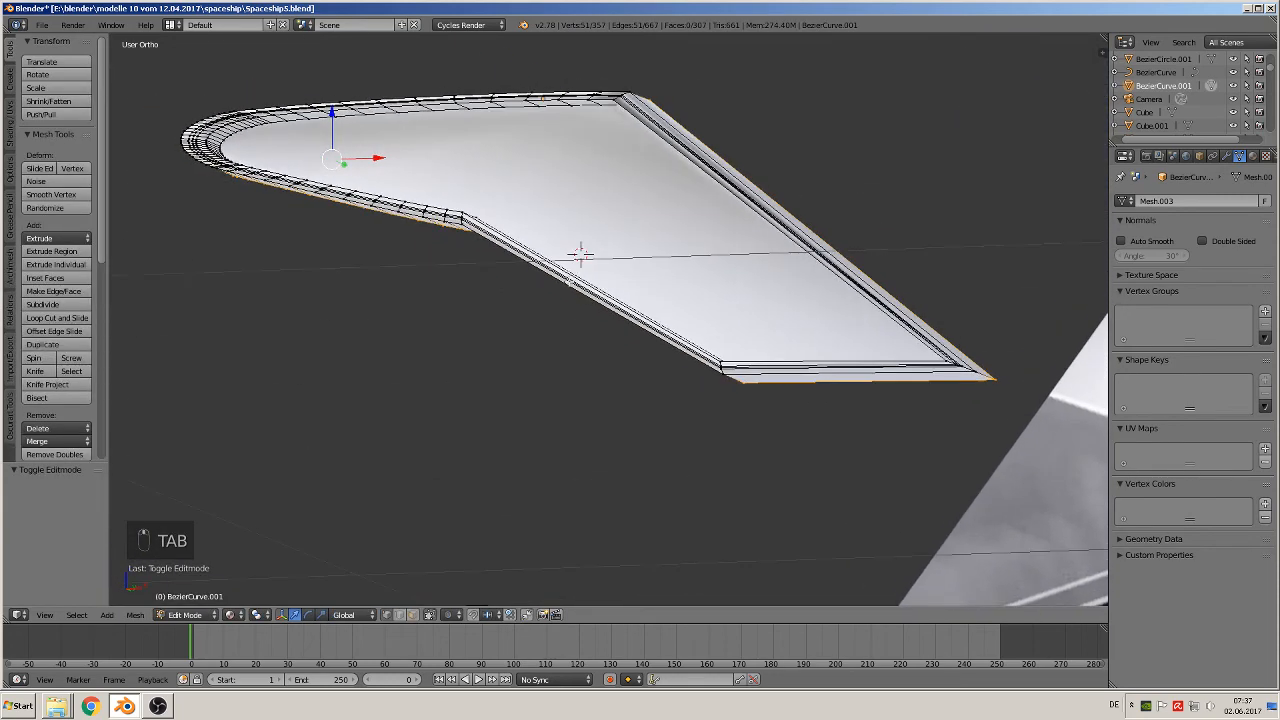
left_click(411, 615)
right_click(580, 186)
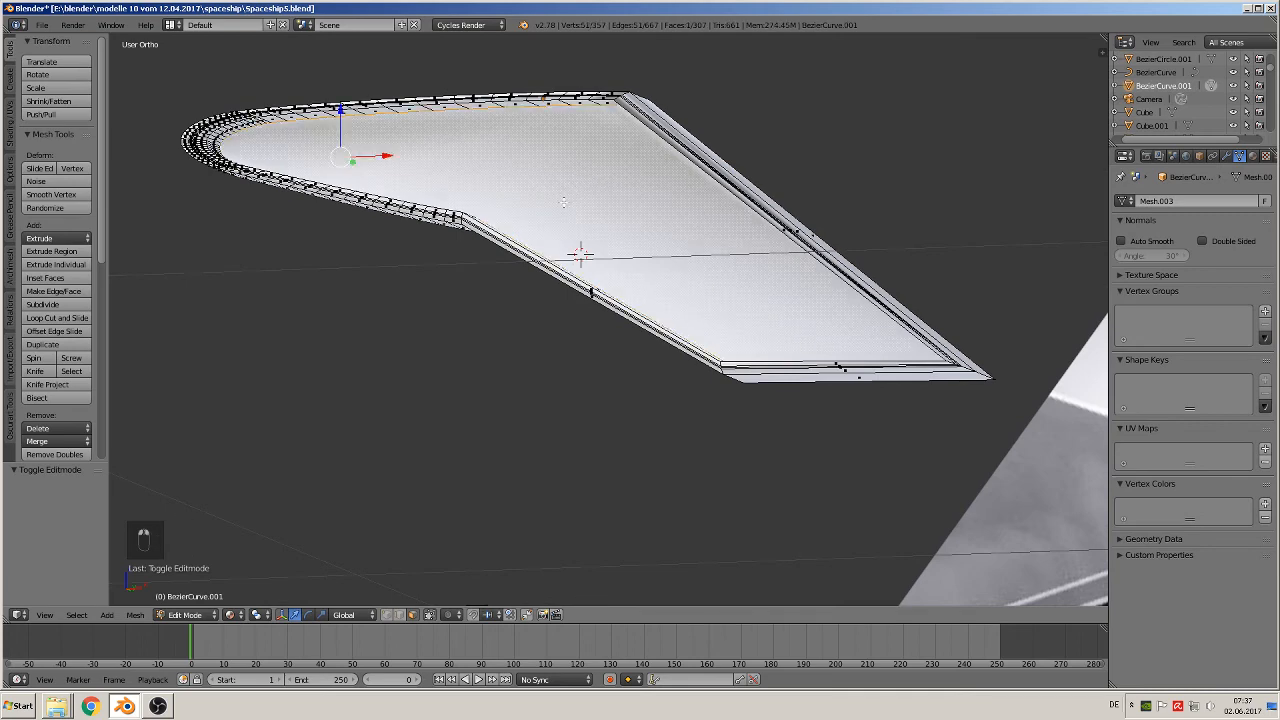
middle_click_drag(563, 202, 518, 236)
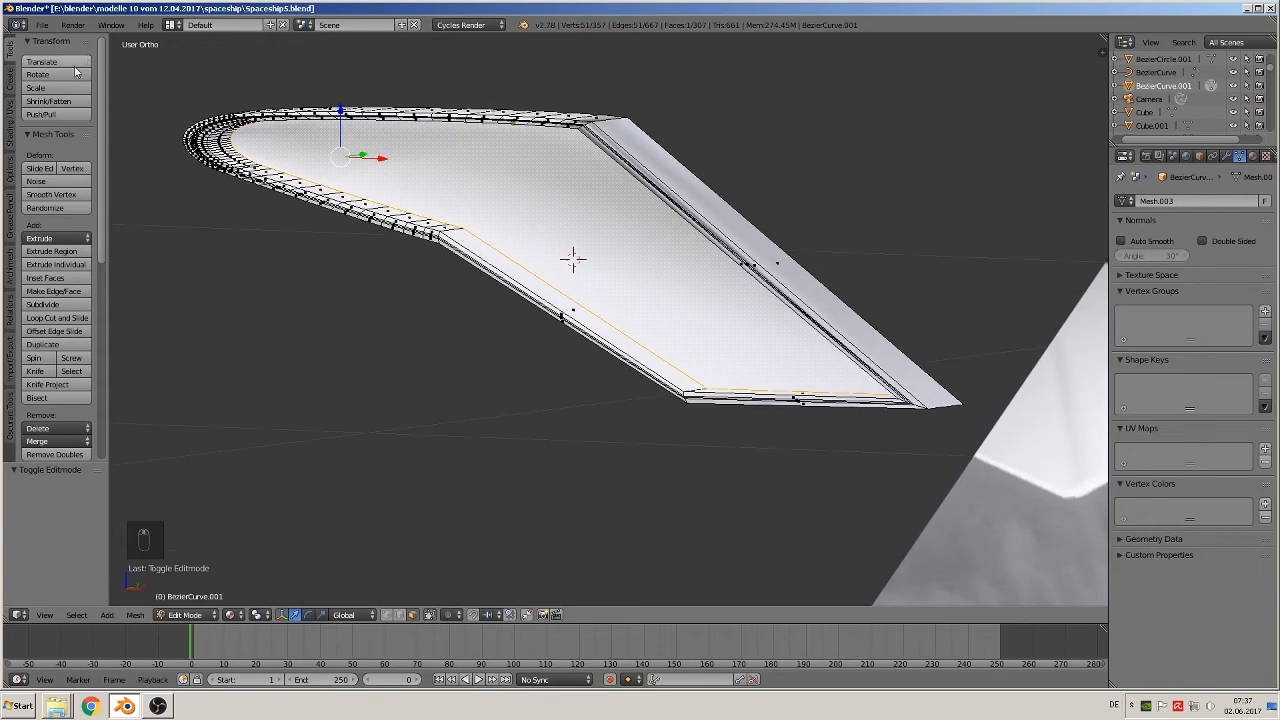
left_click(8, 125)
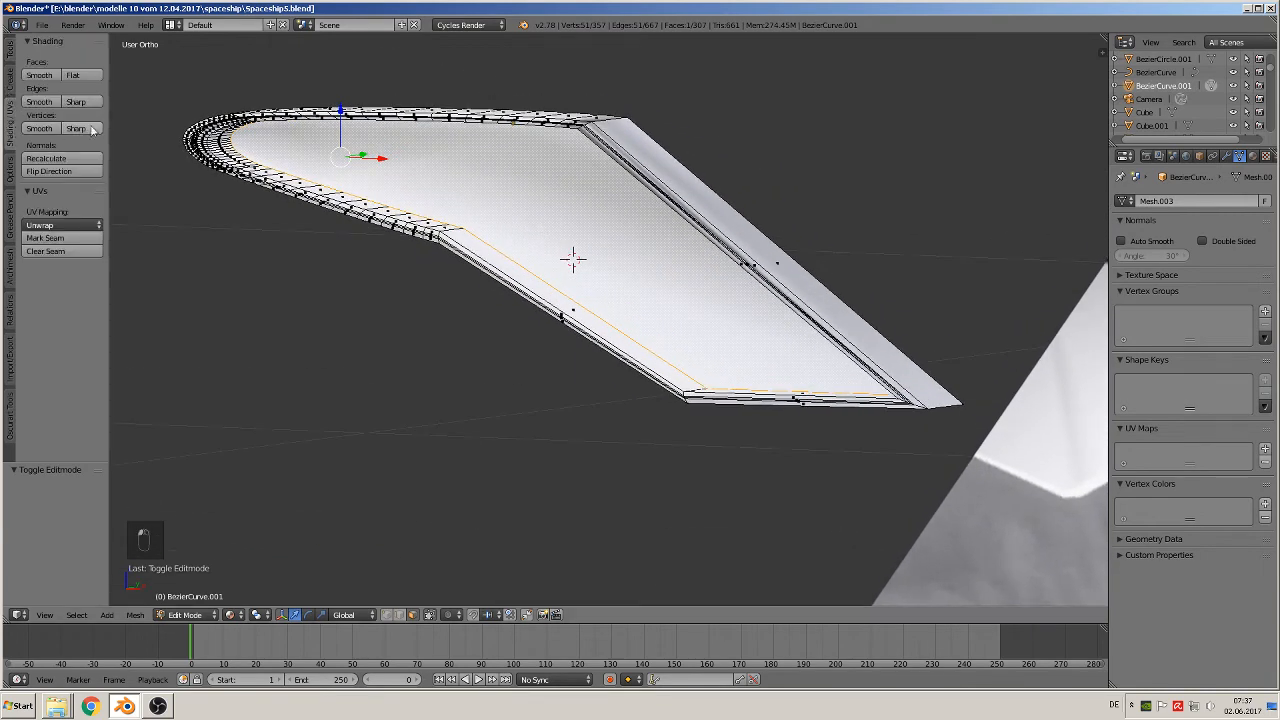
left_click(90, 75)
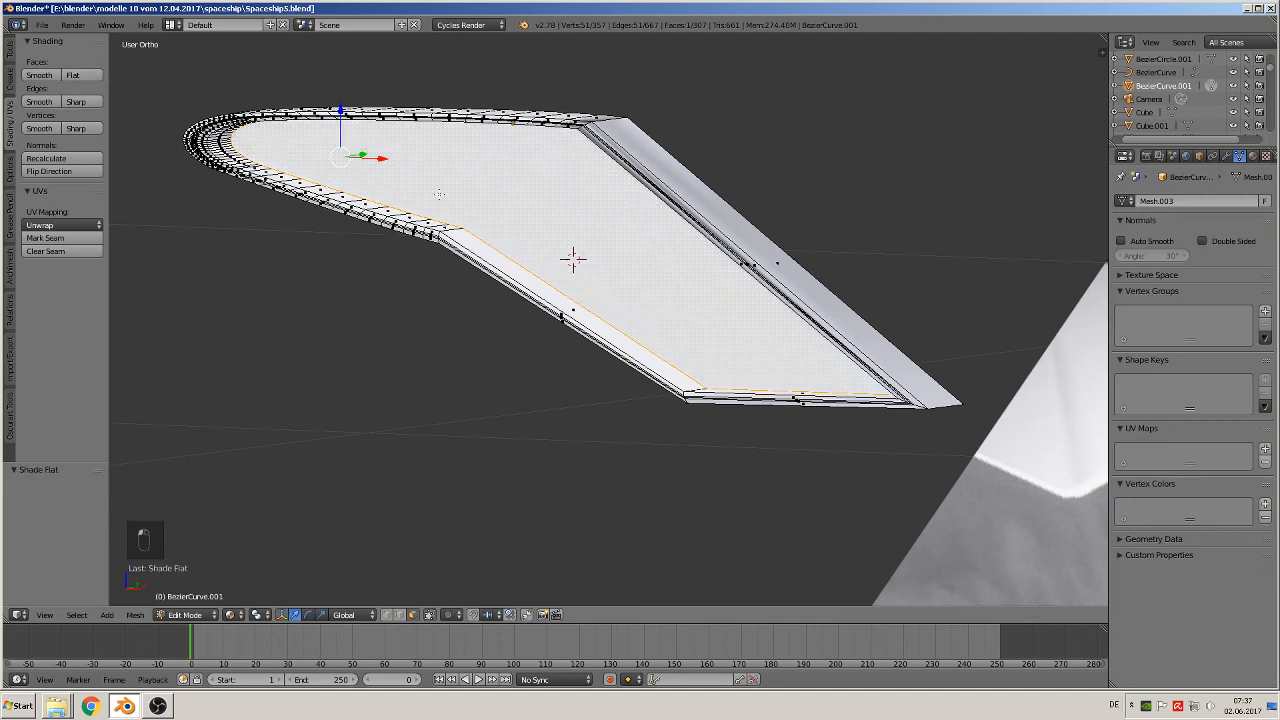
Select the long faces of the inner and outer side walls along the frame's straight sections and shade them flat
middle_click_drag(614, 260, 618, 297)
right_click(632, 187)
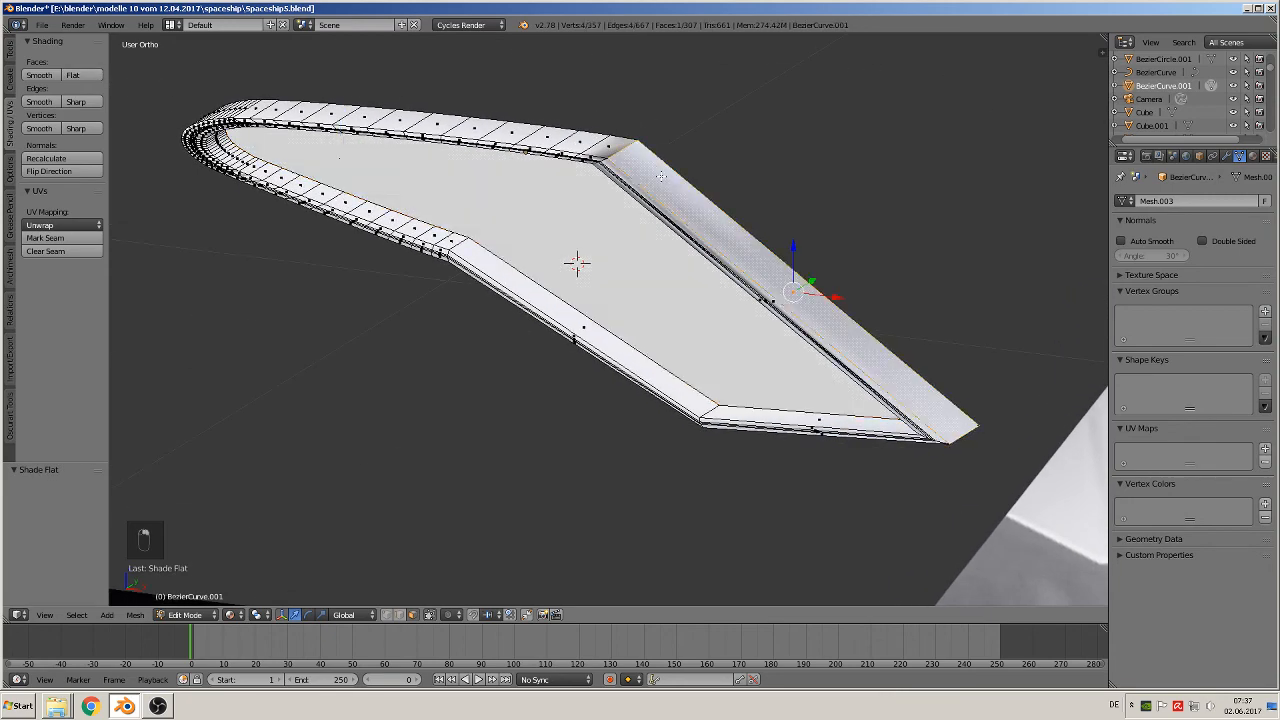
middle_click_drag(713, 352, 794, 375)
right_click(794, 375)
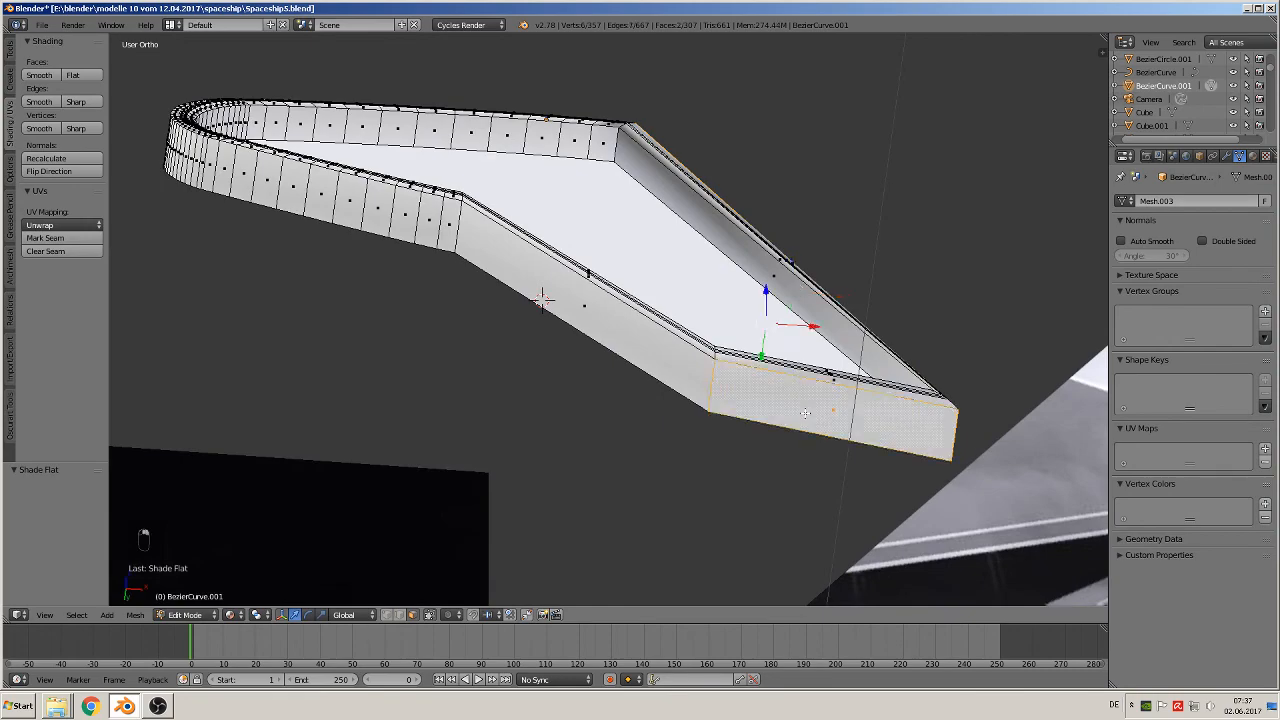
right_click(582, 324, "shift")
middle_click_drag(684, 381, 734, 271)
right_click(541, 309, "shift")
right_click(790, 376, "shift")
right_click(743, 264, "shift")
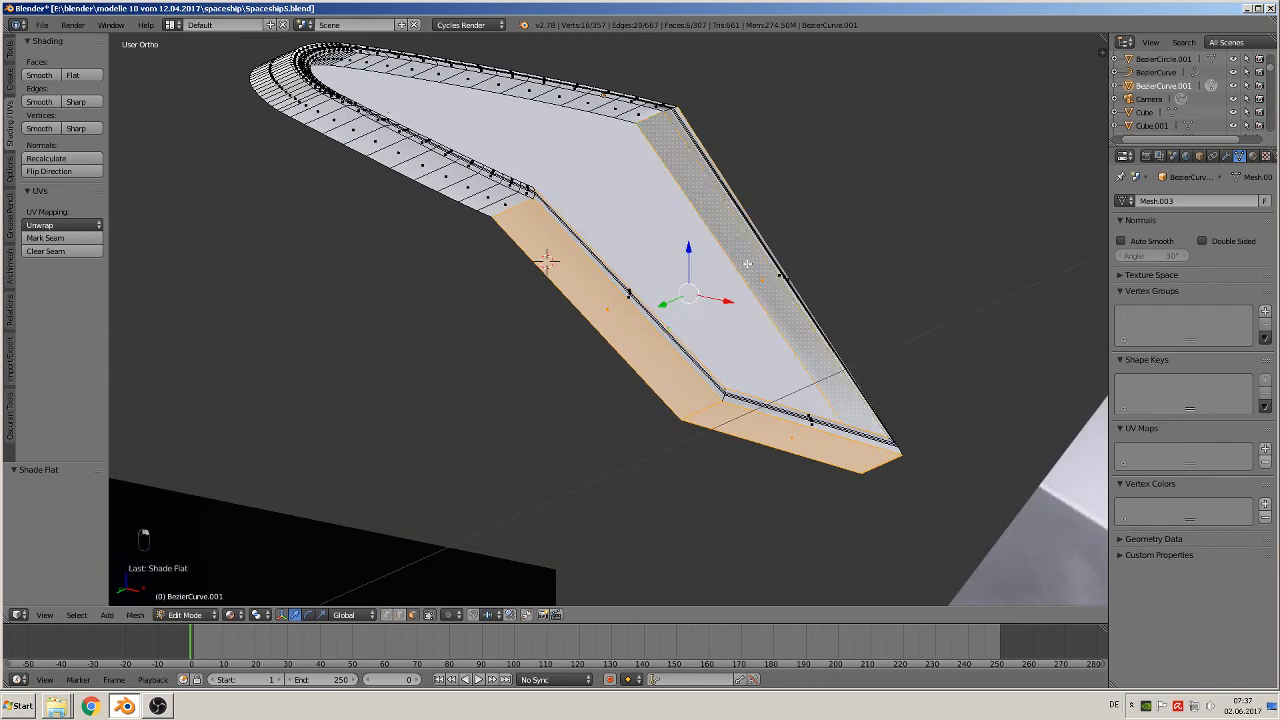
scroll(747, 264, "up", 2)
right_click(855, 256, "shift")
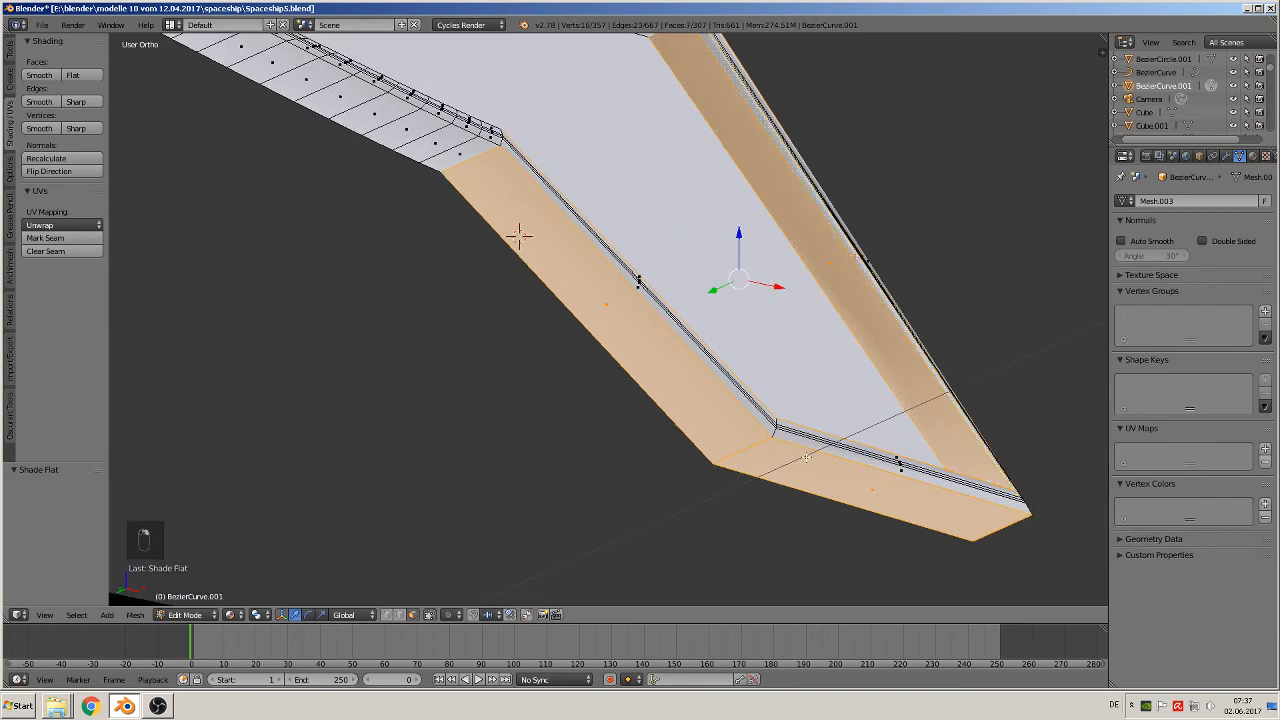
middle_click_drag(829, 452, 702, 490)
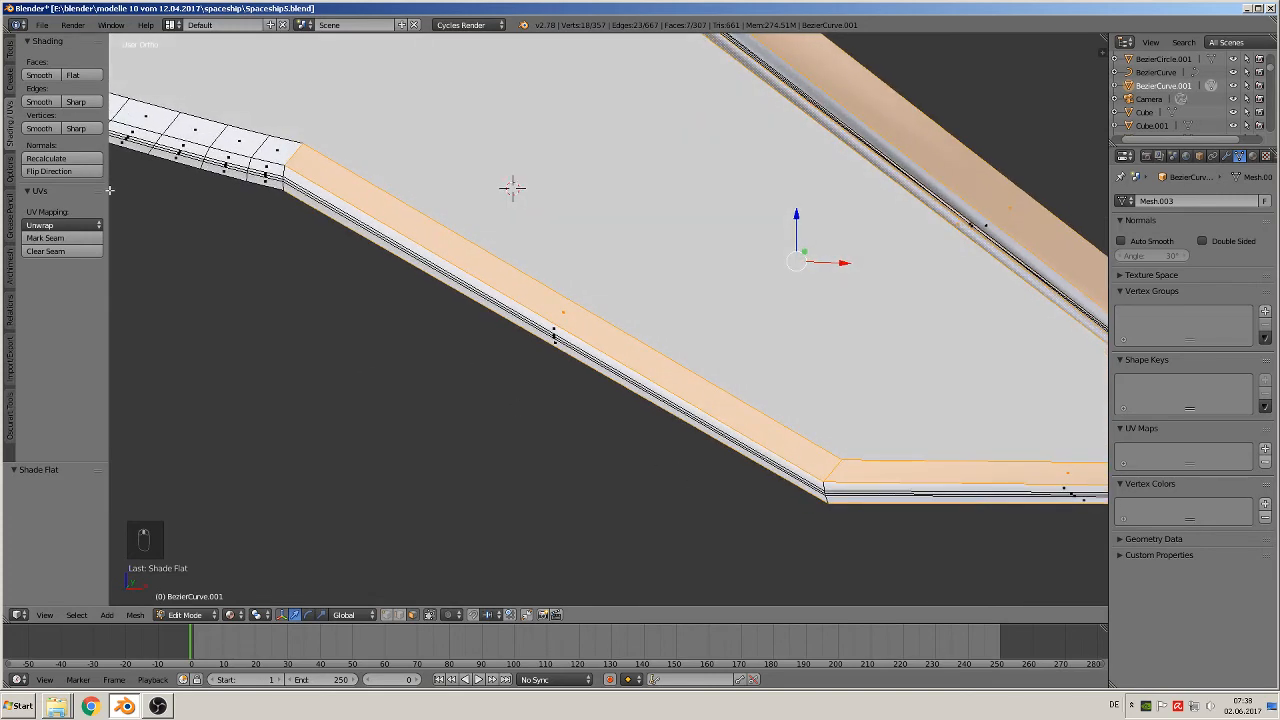
scroll(520, 266, "down", 4)
key("Tab")
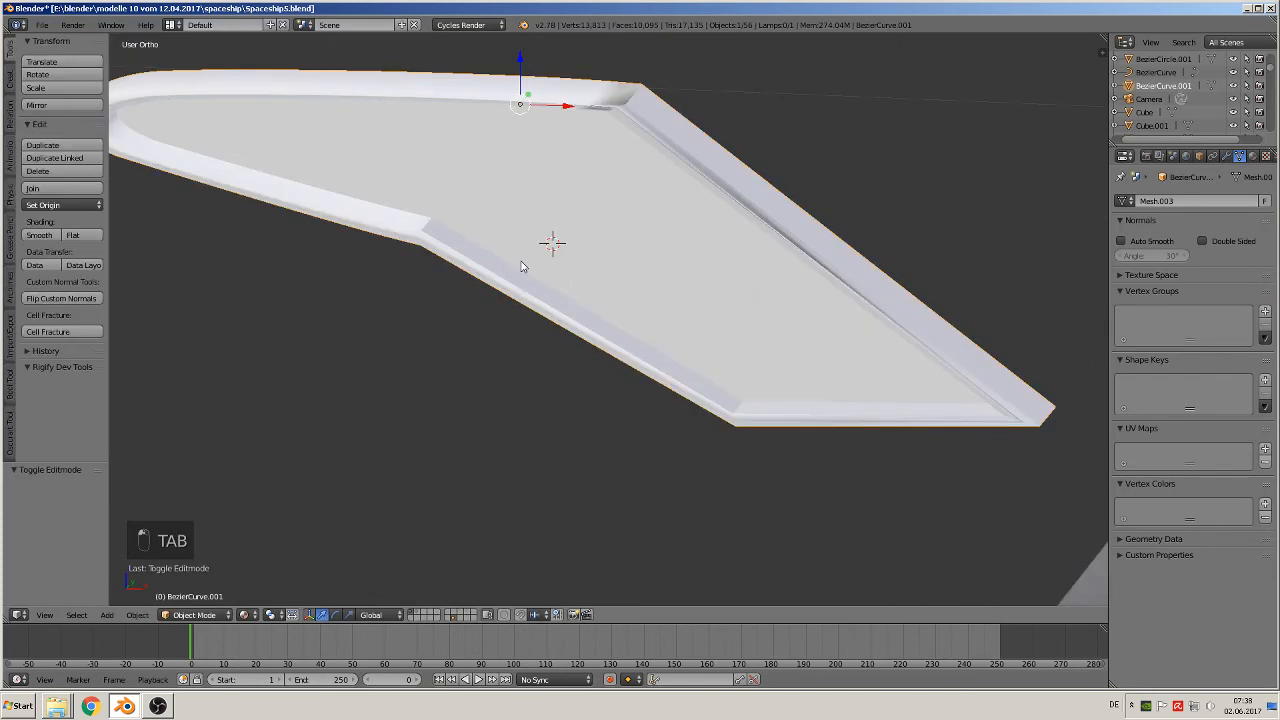
middle_click_drag(547, 220, 533, 350, "shift")
Add two loop cuts around the frame's outer side wall, one close to the bevelled rim and one close to its free edge
key("Tab")
middle_click_drag(664, 209, 521, 287)
scroll(577, 233, "up", 2)
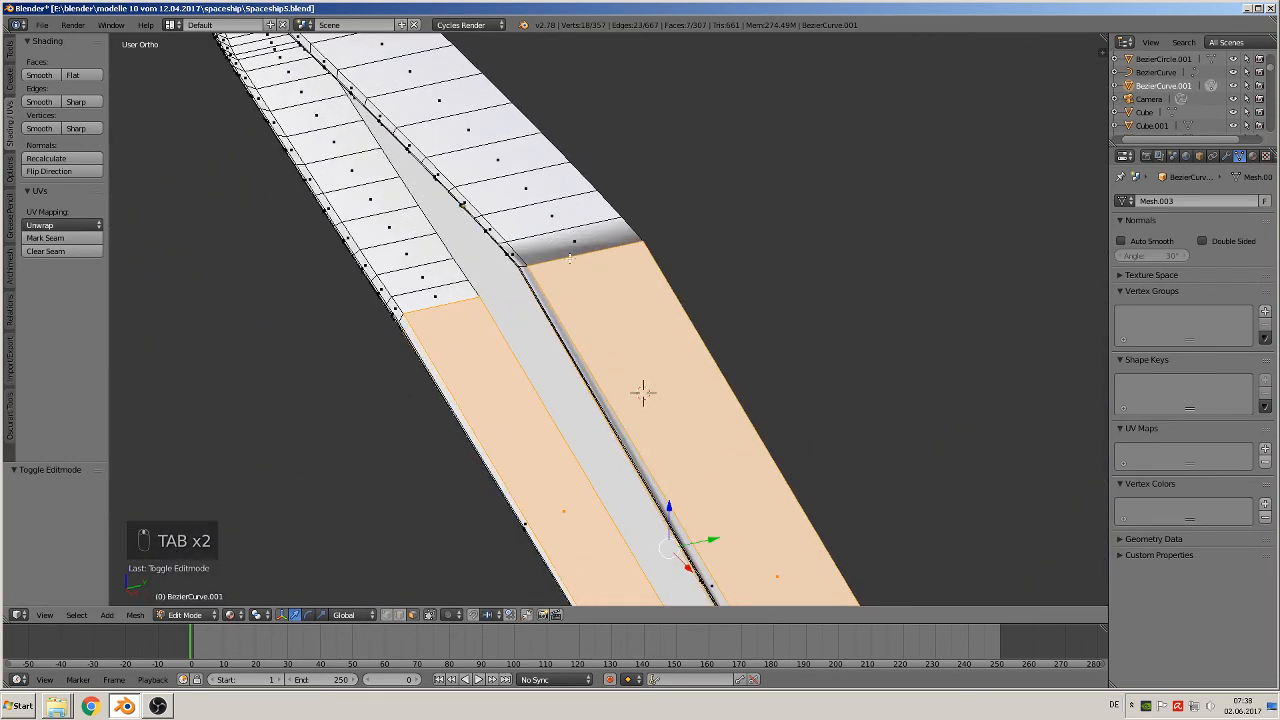
key("ctrl+r")
left_click(571, 248)
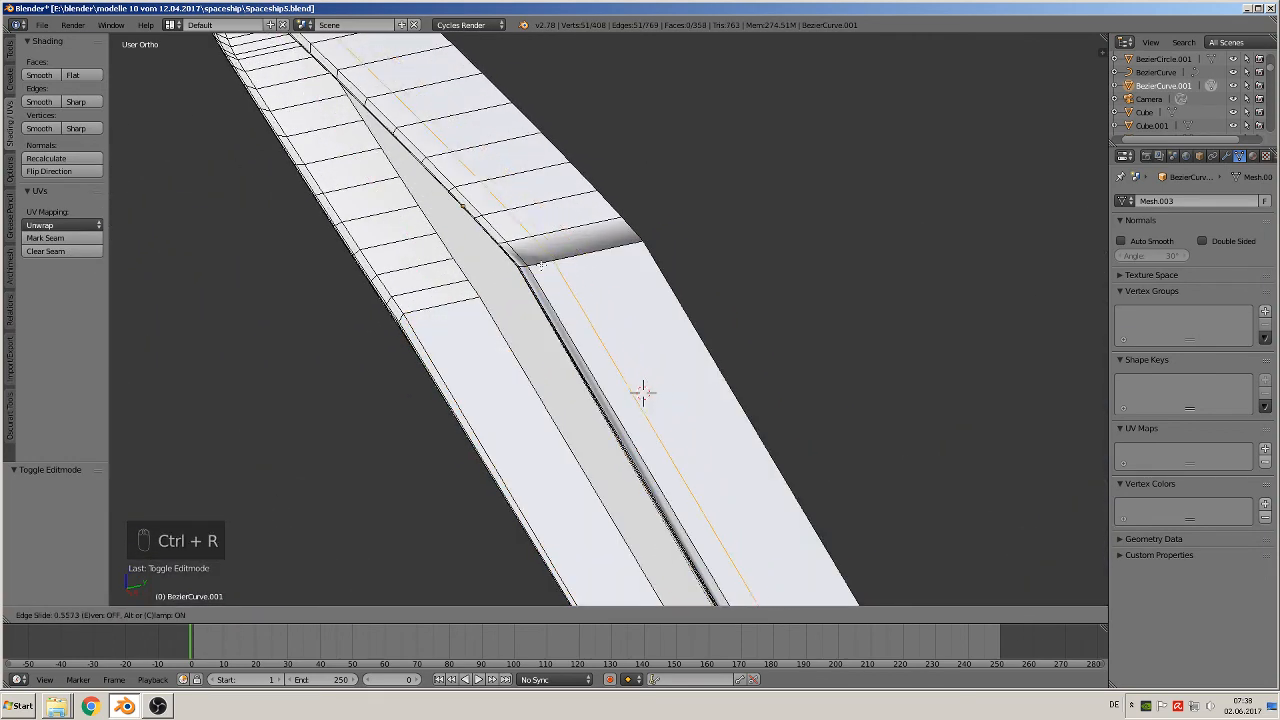
left_click(520, 273)
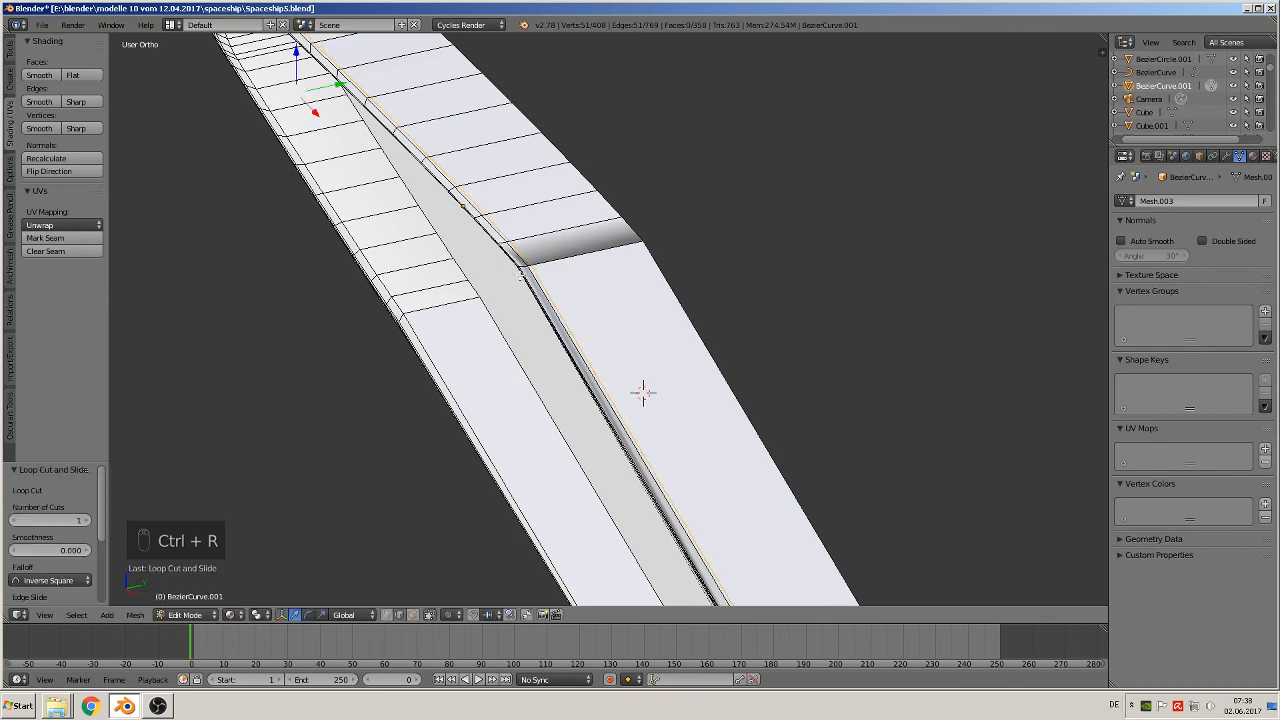
key("ctrl+r")
left_click(600, 240)
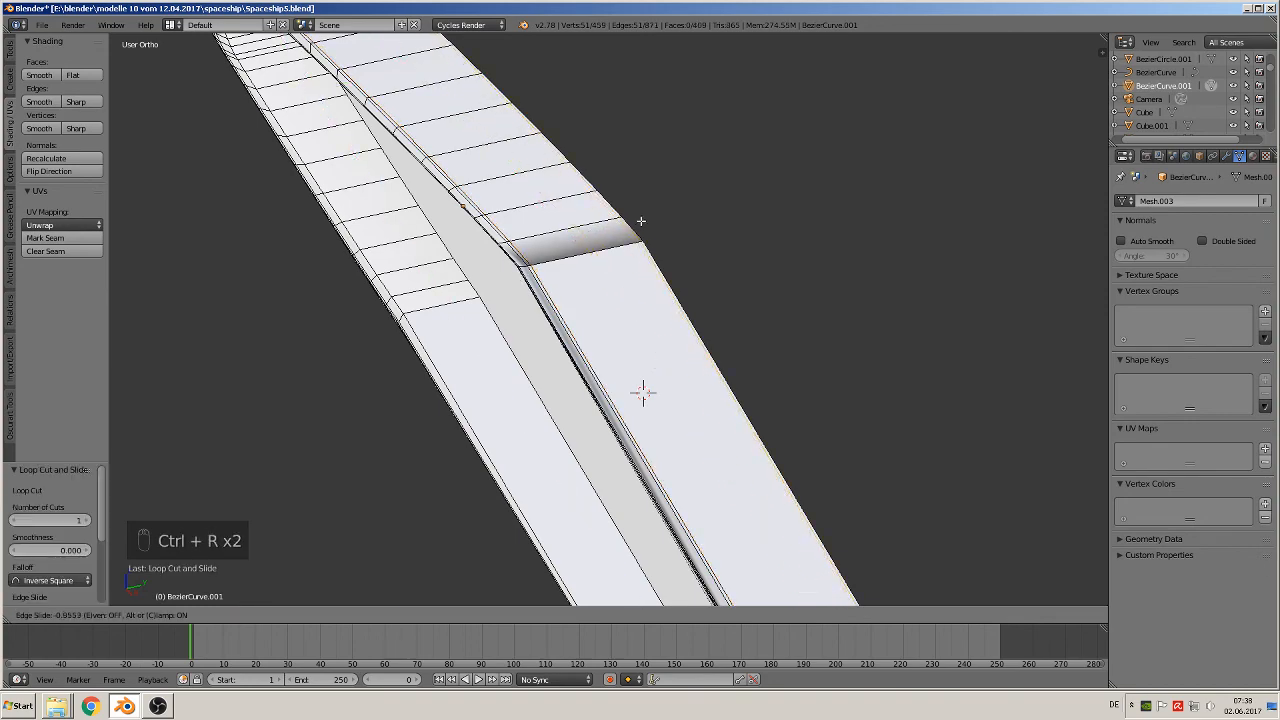
left_click(641, 221)
middle_click_drag(583, 278, 568, 361)
key("3")
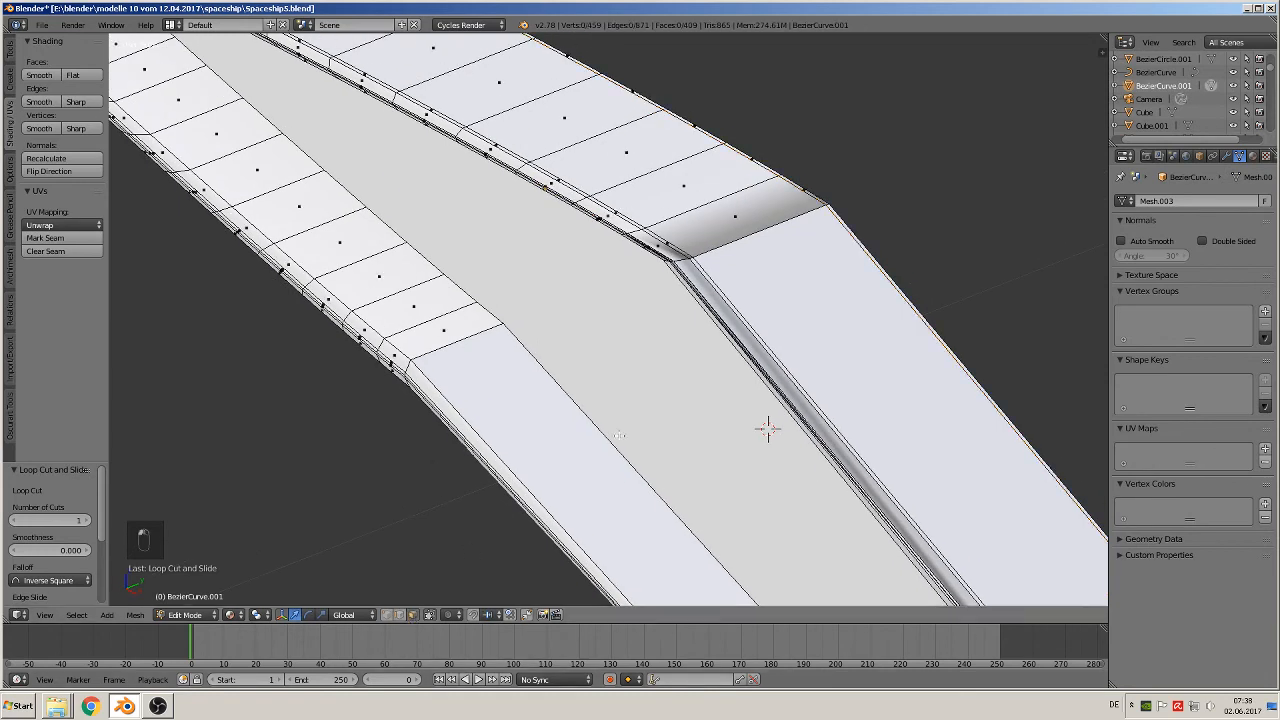
Add a loop cut across the curved section's outer wall, slid close to the corner where the straight section begins
right_click(727, 224)
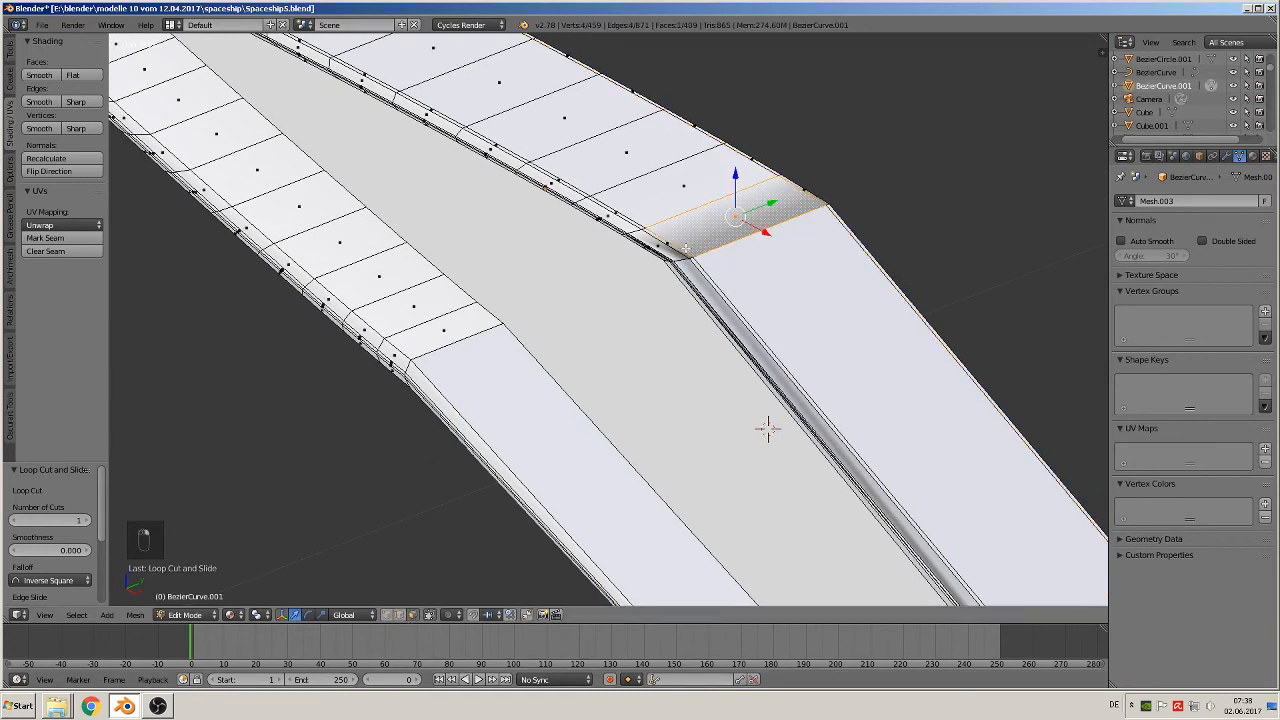
key("ctrl+r")
left_click(690, 248)
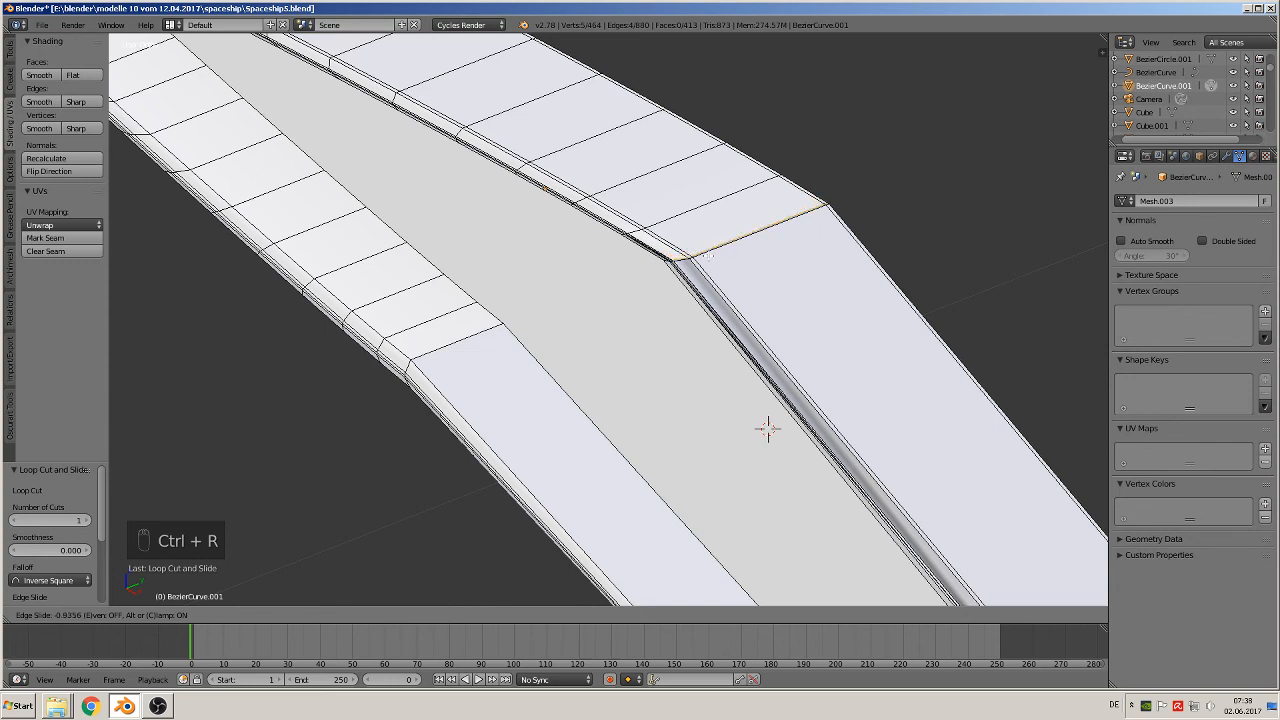
left_click(705, 256)
Add two loop cuts around the frame's bevelled rim and return to object mode
key("ctrl+r")
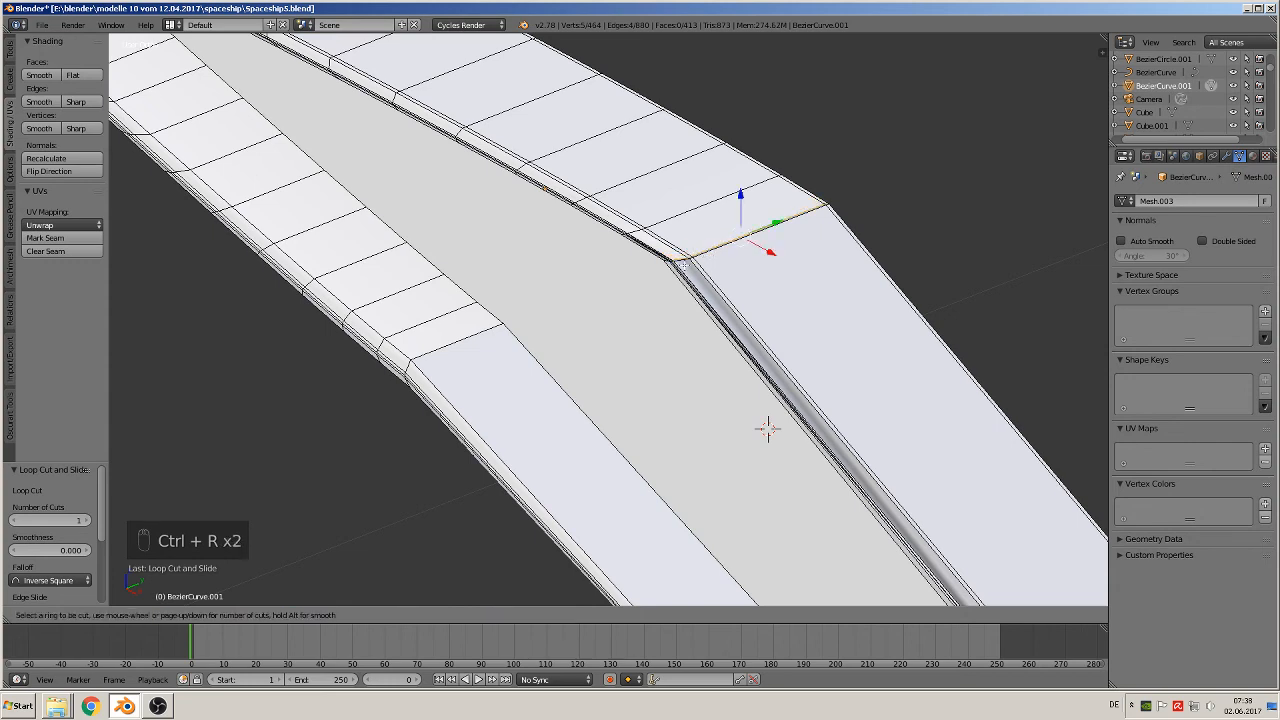
left_click(768, 428)
left_click(768, 428)
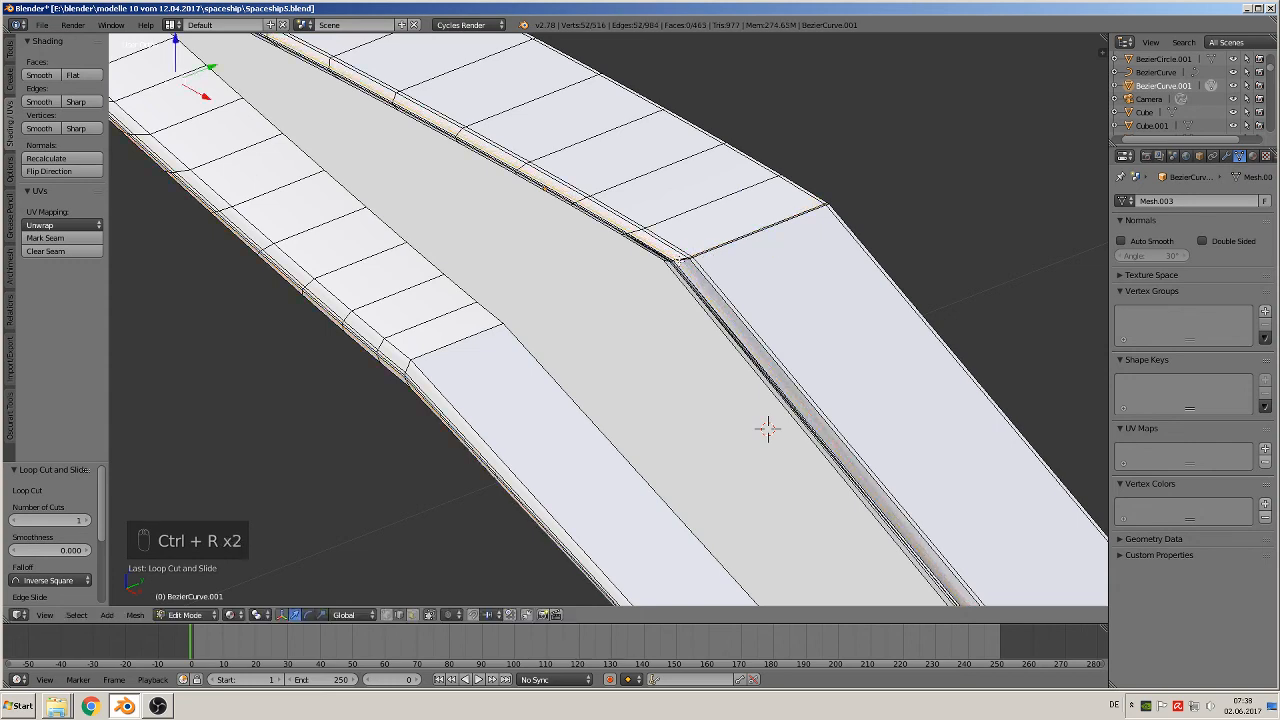
key("ctrl+r")
left_click(768, 428)
left_click(768, 428)
key("Tab")
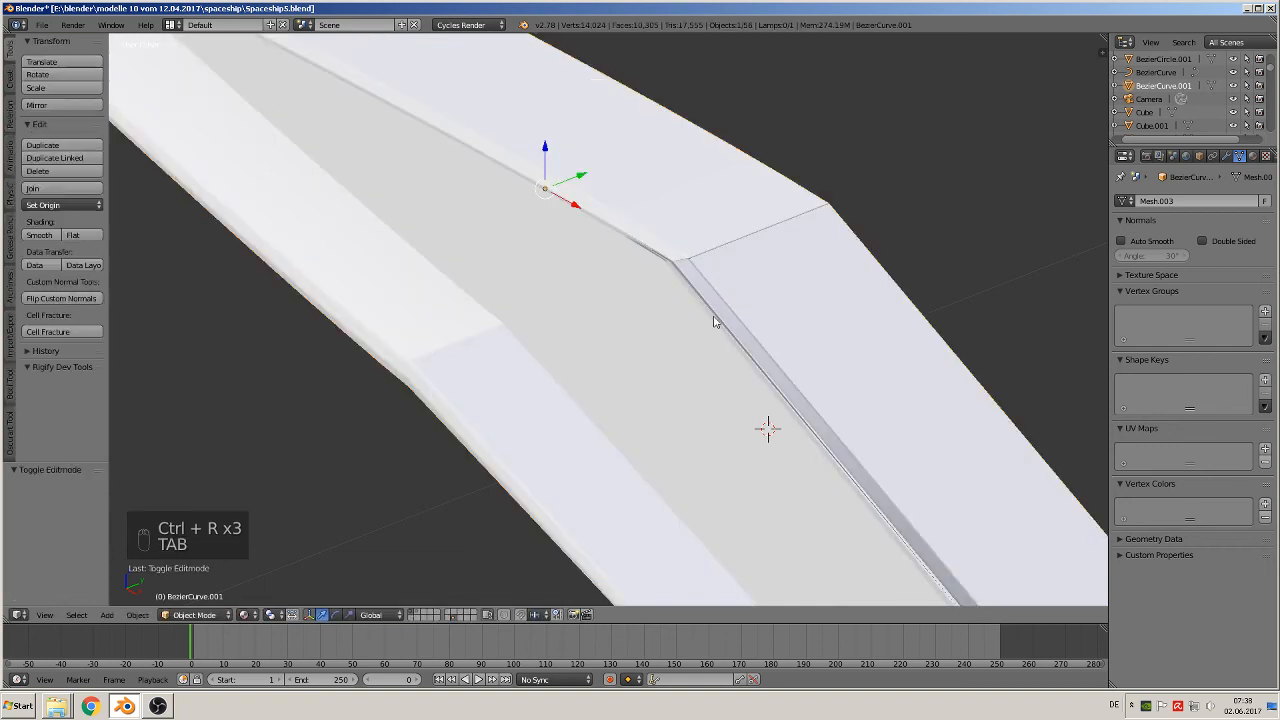
Examine the finished frame's shading and compare its shape with the ship's ribbed underside in the reference images
scroll(723, 375, "down", 3)
middle_click_drag(723, 375, 791, 380)
scroll(820, 353, "down", 3)
scroll(869, 341, "up", 1)
scroll(791, 380, "down", 2)
key("KP_1")
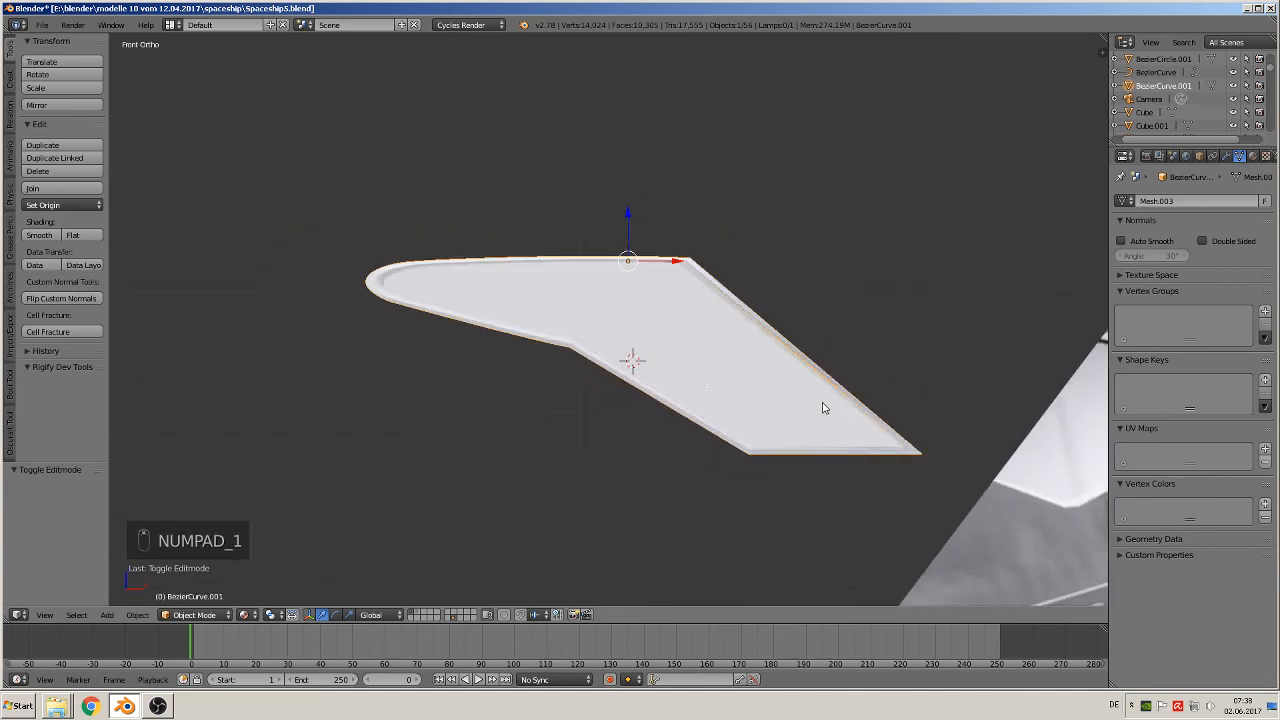
scroll(823, 406, "down", 5)
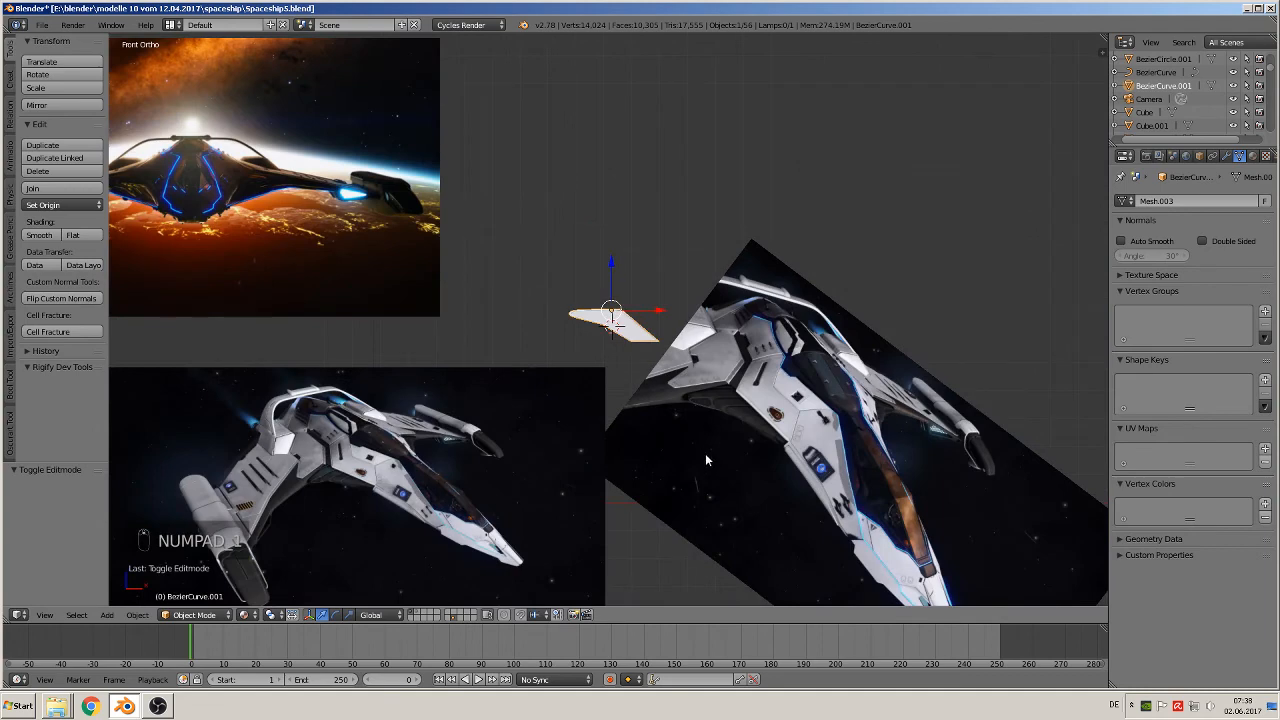
scroll(705, 453, "up", 3)
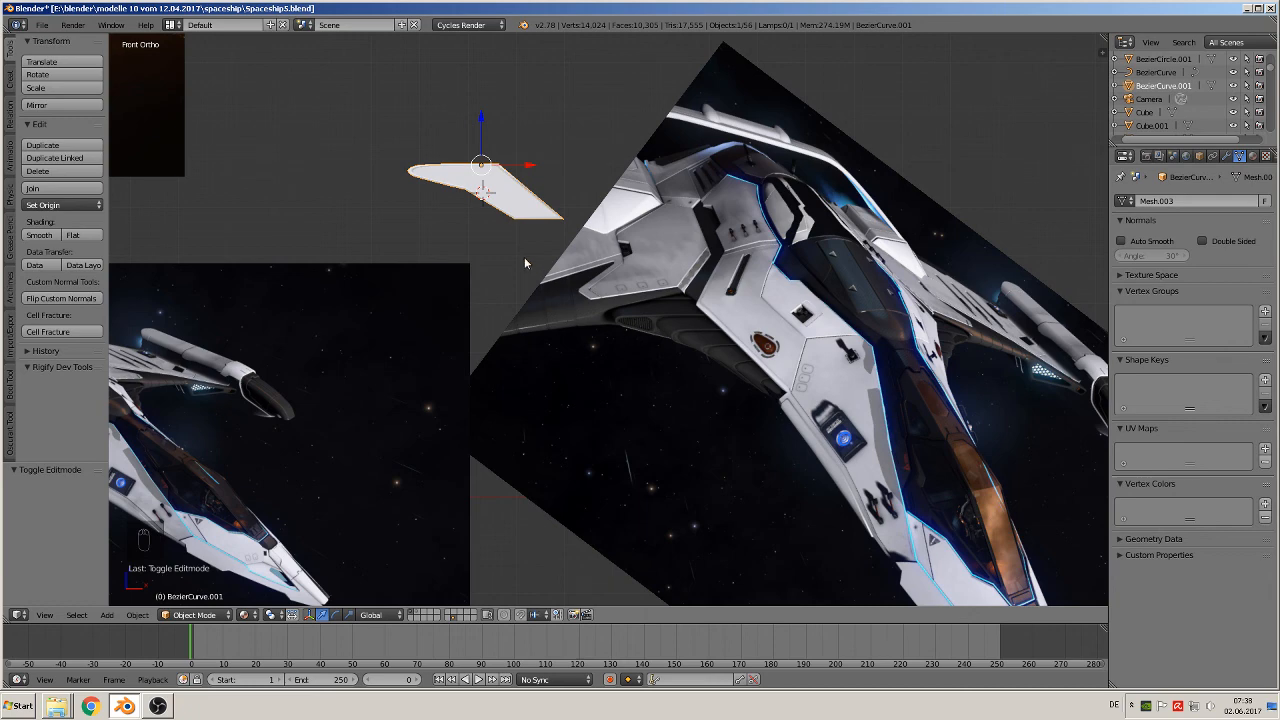
Duplicate the frame and move the copy about -0.169 along the Y axis
middle_click_drag(524, 263, 598, 293)
key("shift+d")
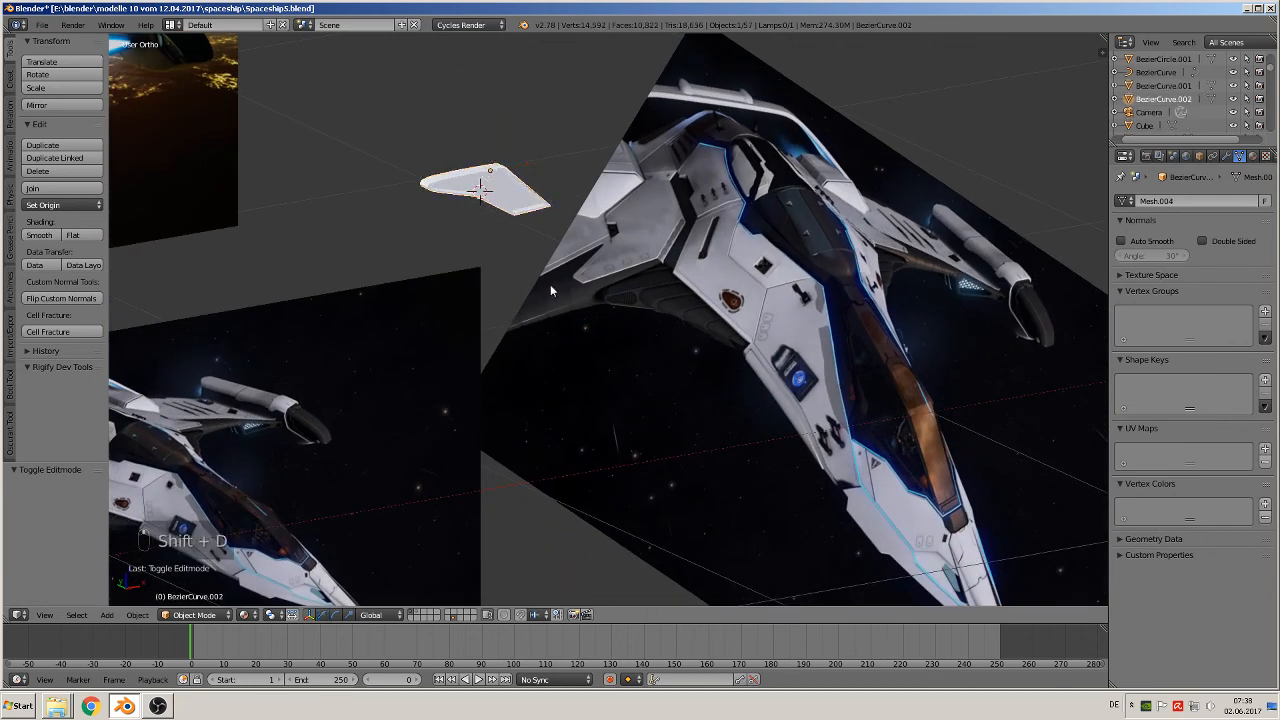
left_click_drag(637, 149, 620, 184)
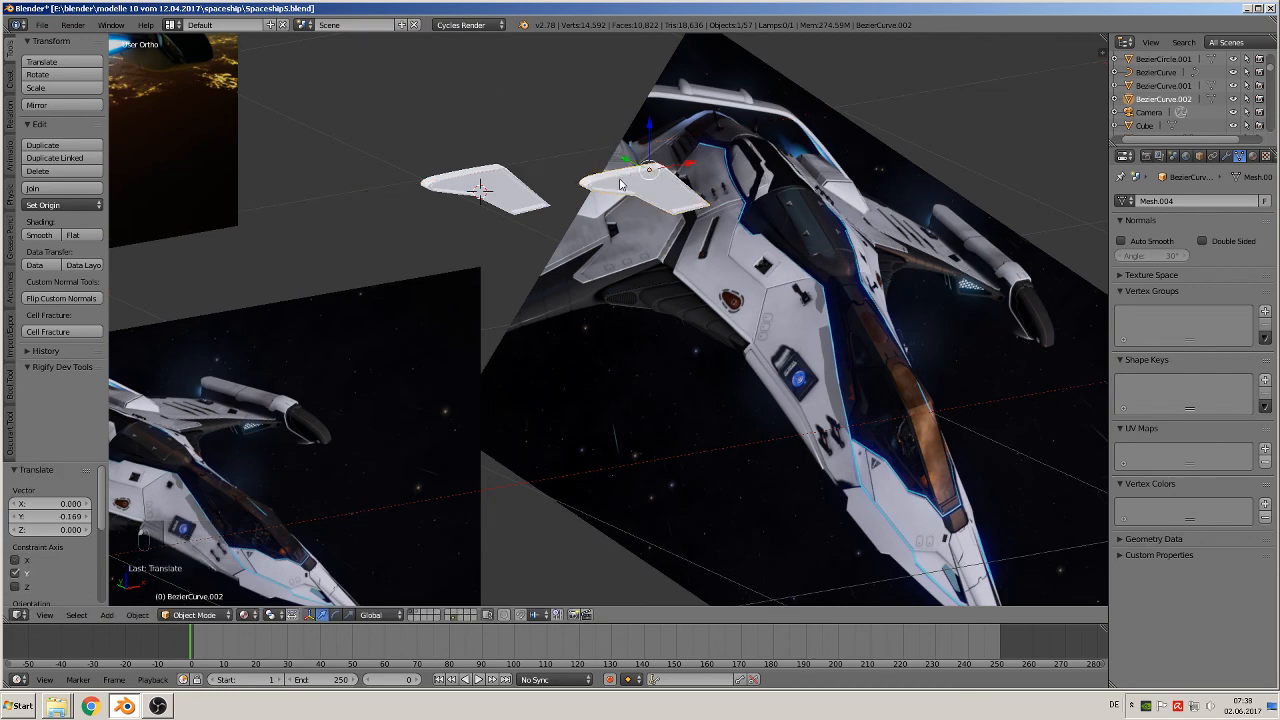
In the front view, shift the copy over the original frame by about -0.185 in X and -0.012 in Z
scroll(740, 320, "up", 2)
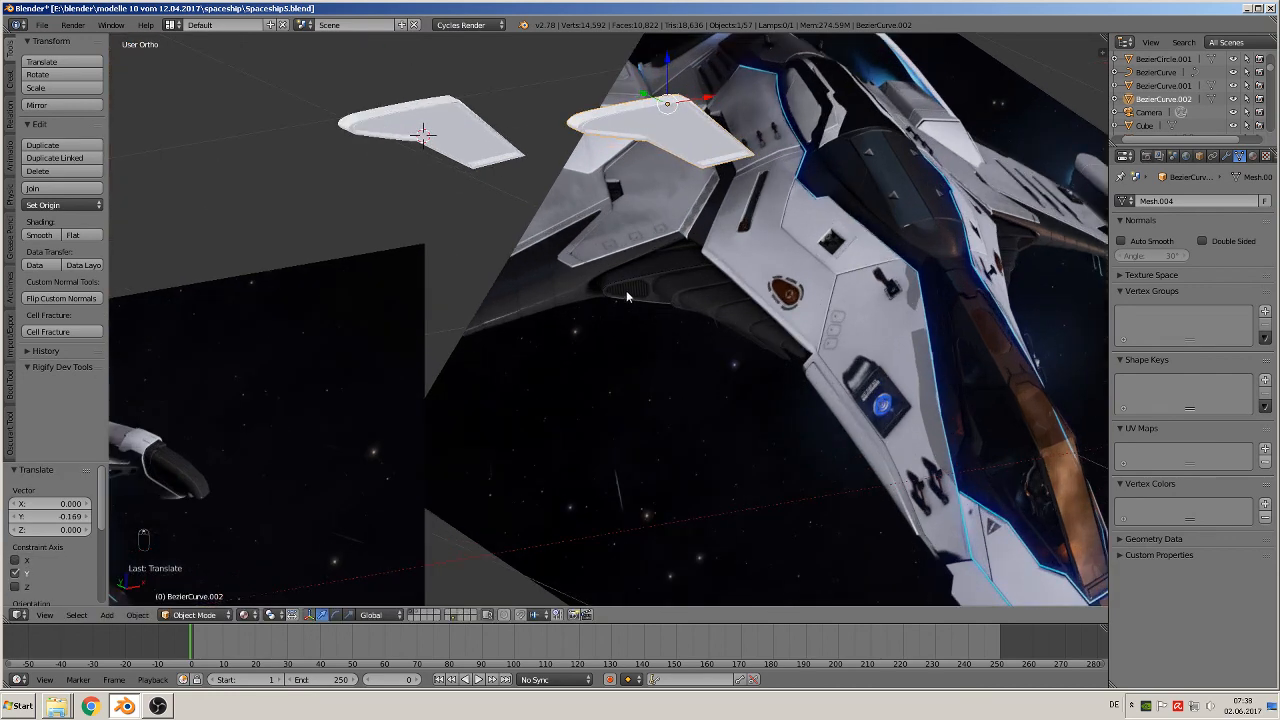
middle_click_drag(626, 290, 553, 262)
key("KP_1")
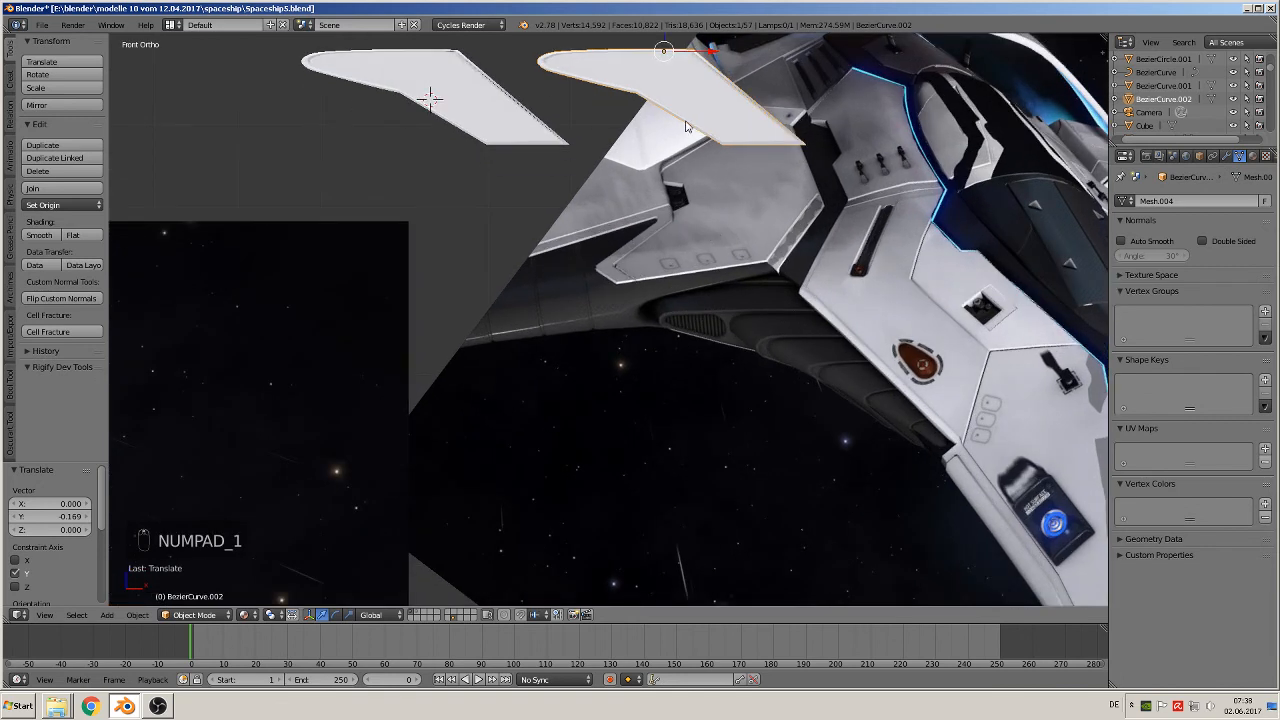
key("g")
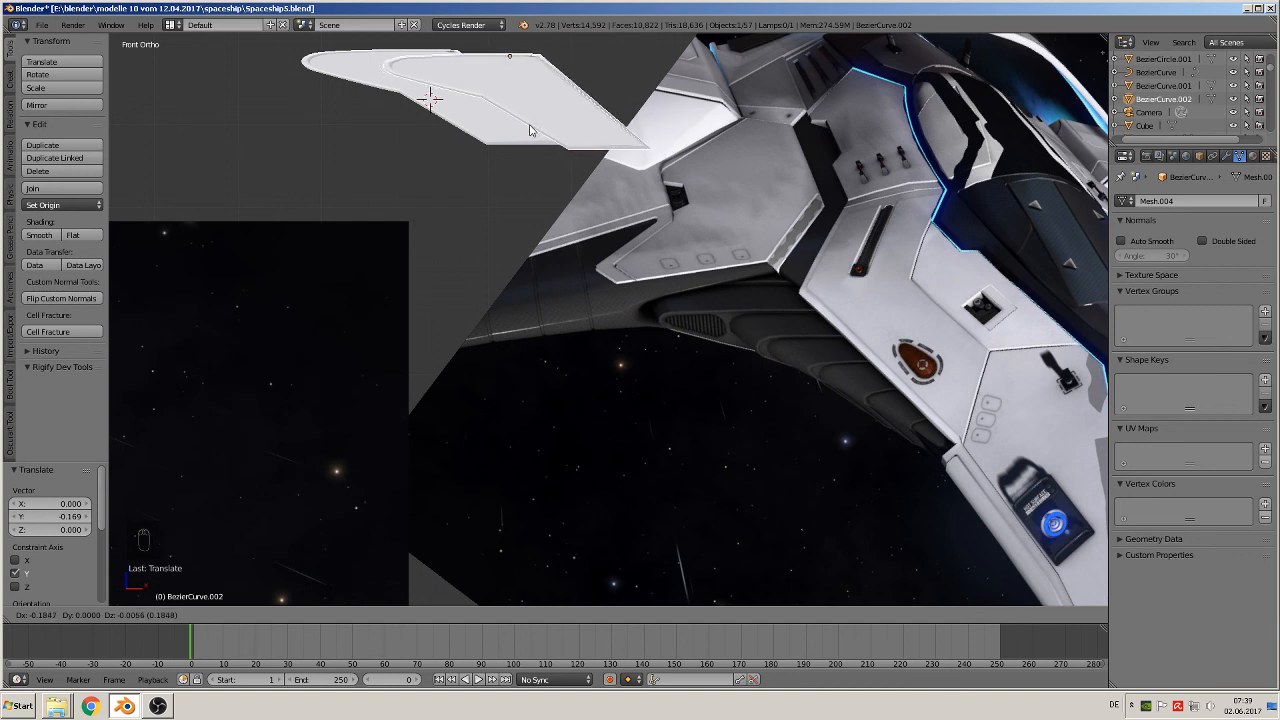
left_click(530, 130)
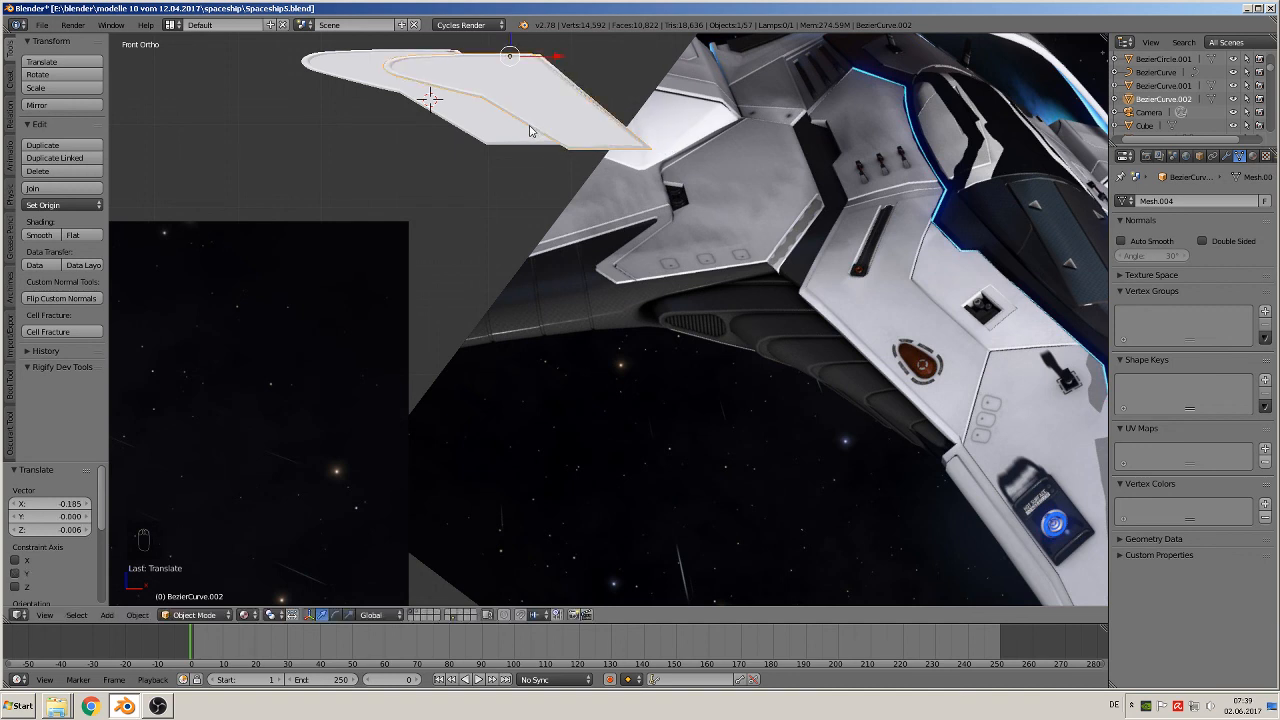
left_click_drag(510, 40, 511, 48)
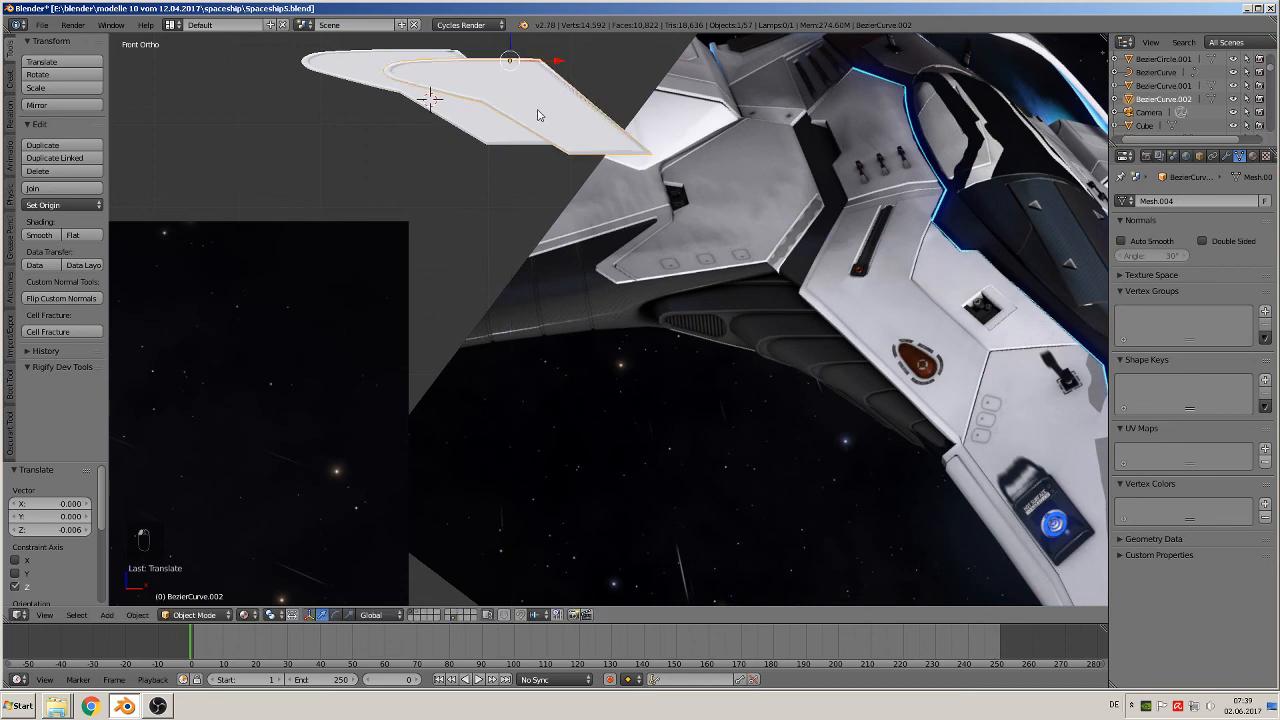
Move the copy back along the Y axis by about 0.152 plus a further 0.009 so it overlaps the original frame
middle_click_drag(541, 112, 661, 220)
left_click_drag(497, 66, 393, 43)
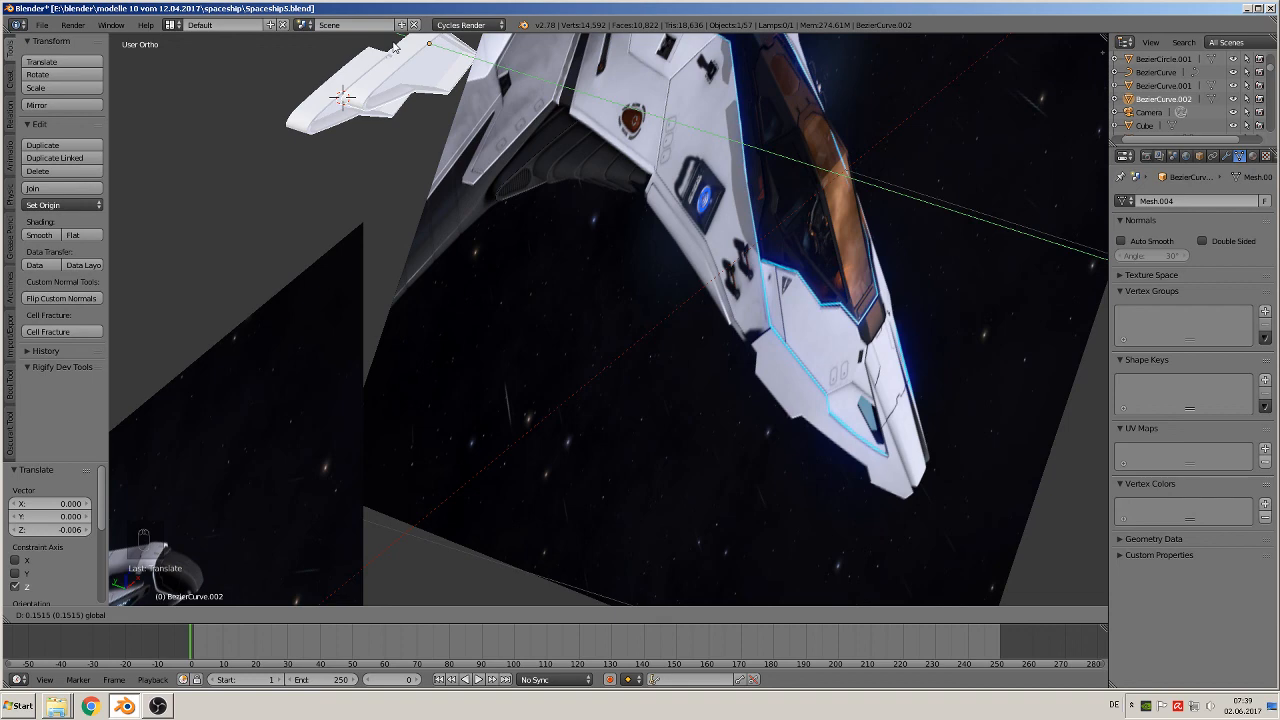
left_click_drag(395, 47, 396, 48)
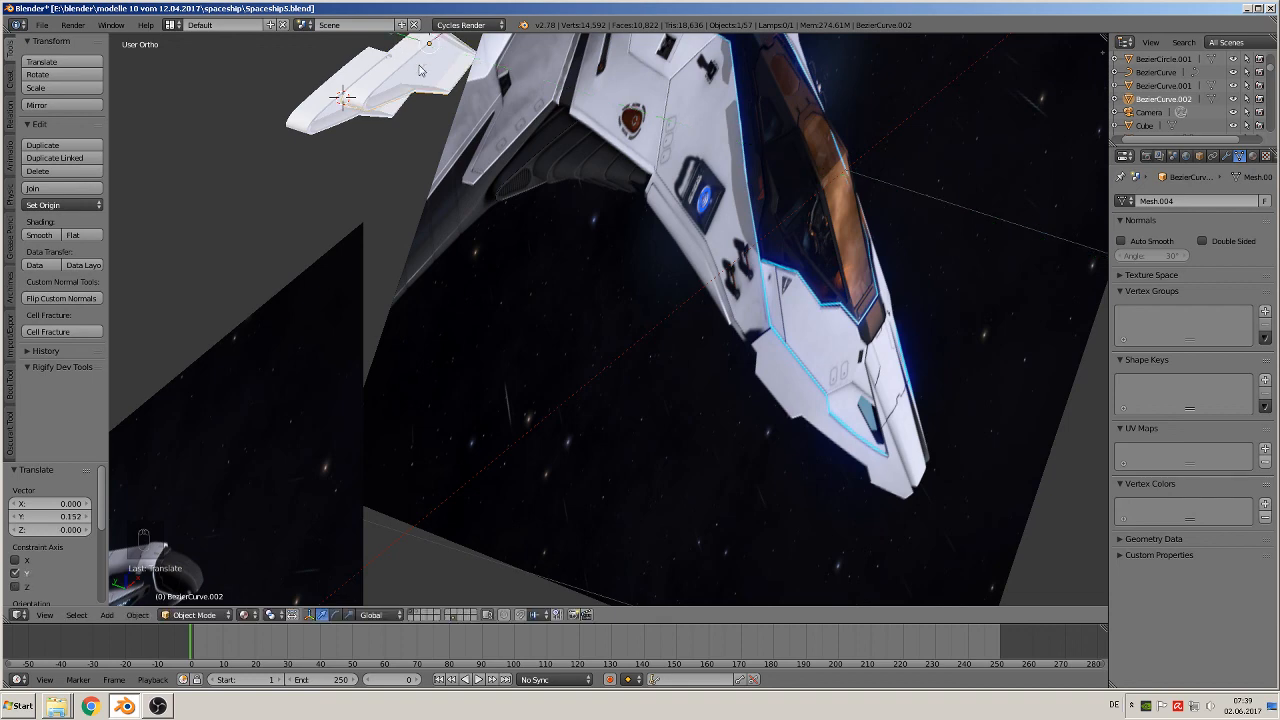
middle_click_drag(495, 120, 388, 106)
left_click_drag(412, 125, 403, 122)
middle_click_drag(403, 122, 427, 164)
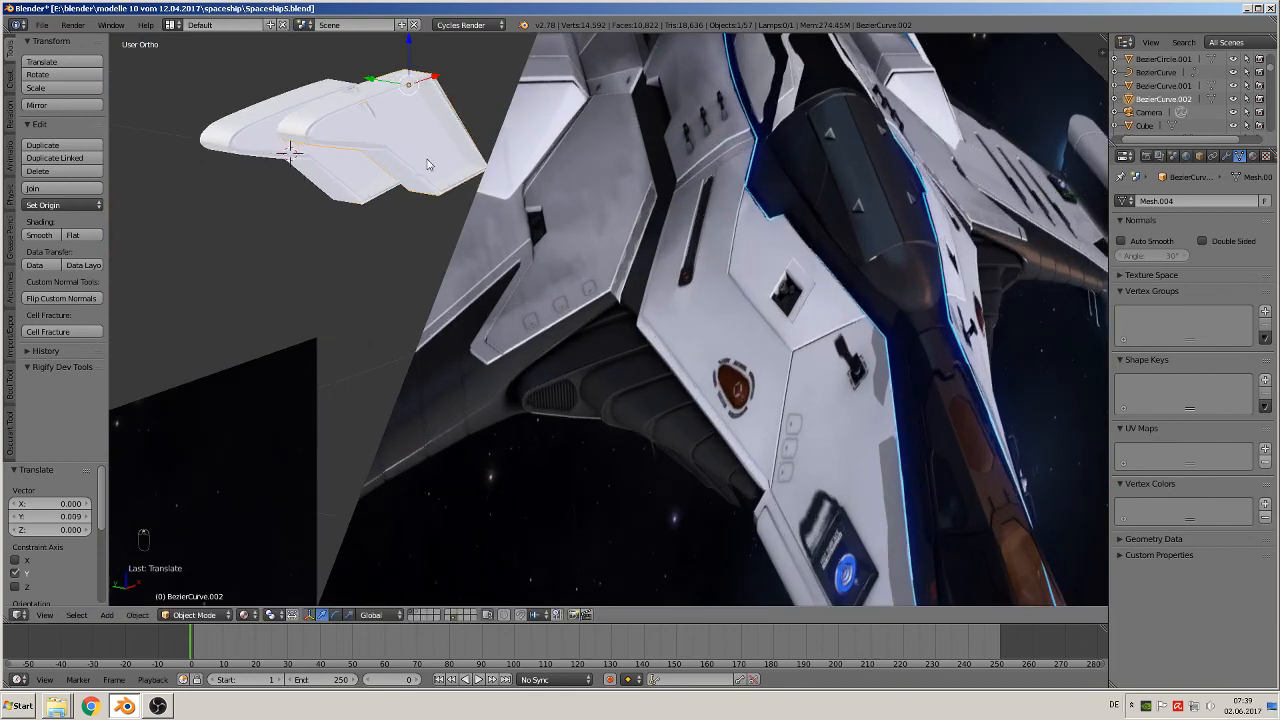
Duplicate the second frame in place, scale the new copy to about 0.842 and lower it by about 0.006 in Z
middle_click_drag(467, 204, 559, 307, "shift")
key("shift+d")
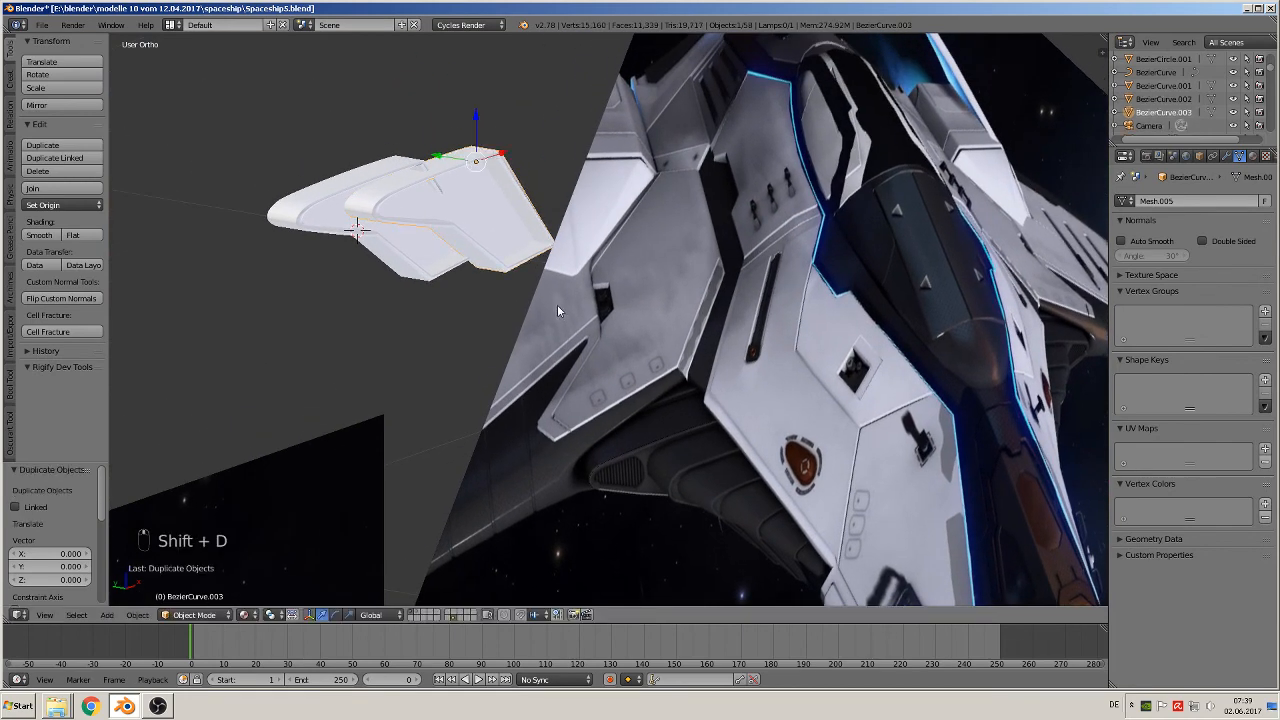
key("s")
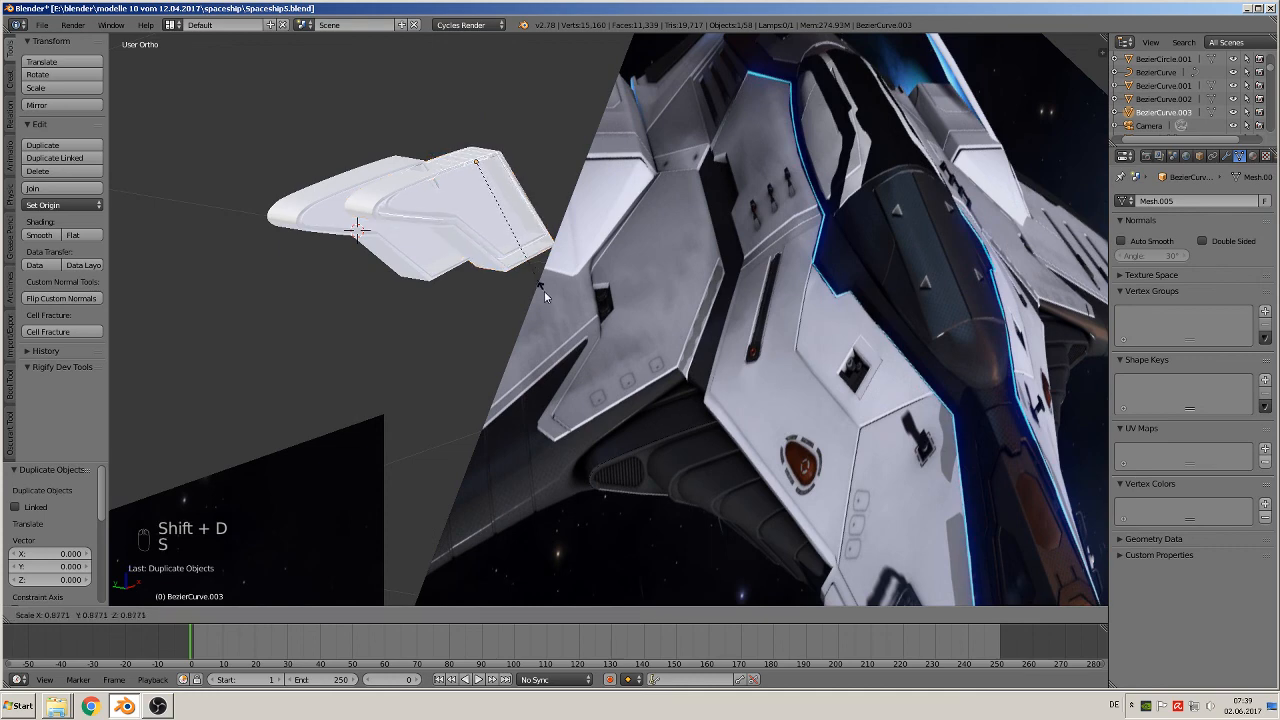
left_click(541, 285)
key("g")
key("z")
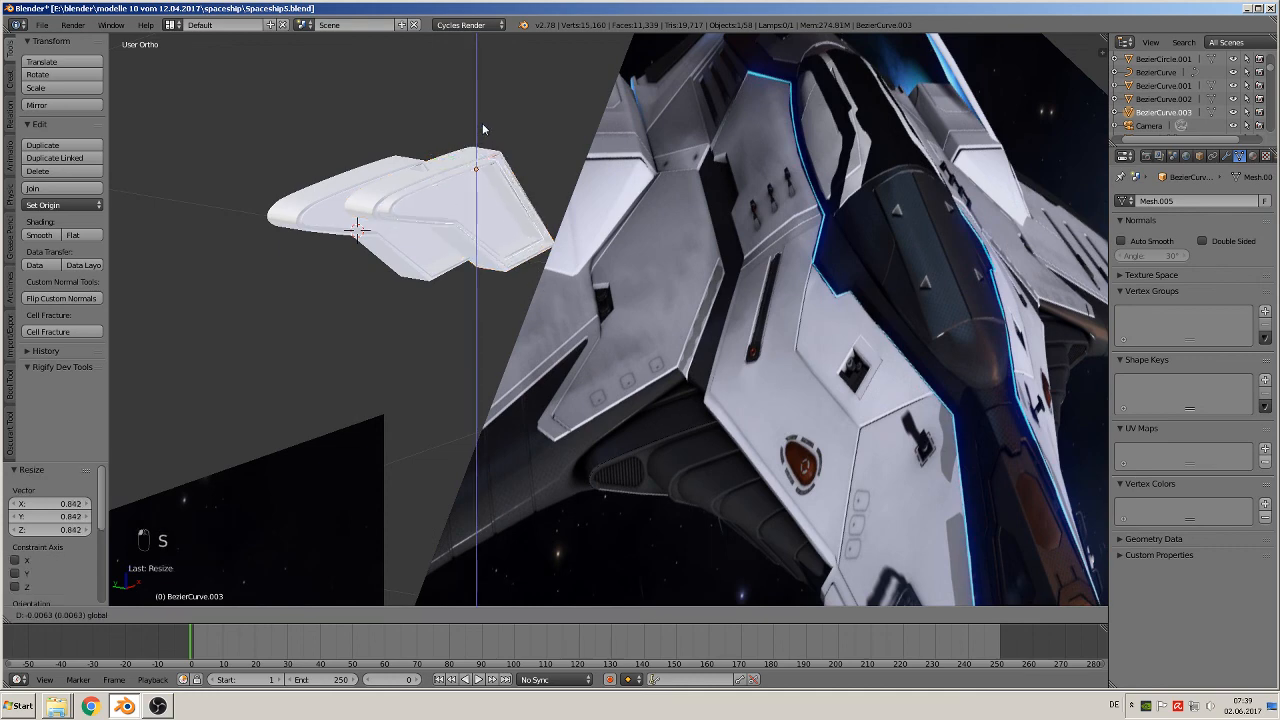
left_click(482, 123)
Move the smaller third frame about -0.014 along the Y axis so it protrudes from the second one
middle_click_drag(482, 123, 490, 175)
key("g")
key("y")
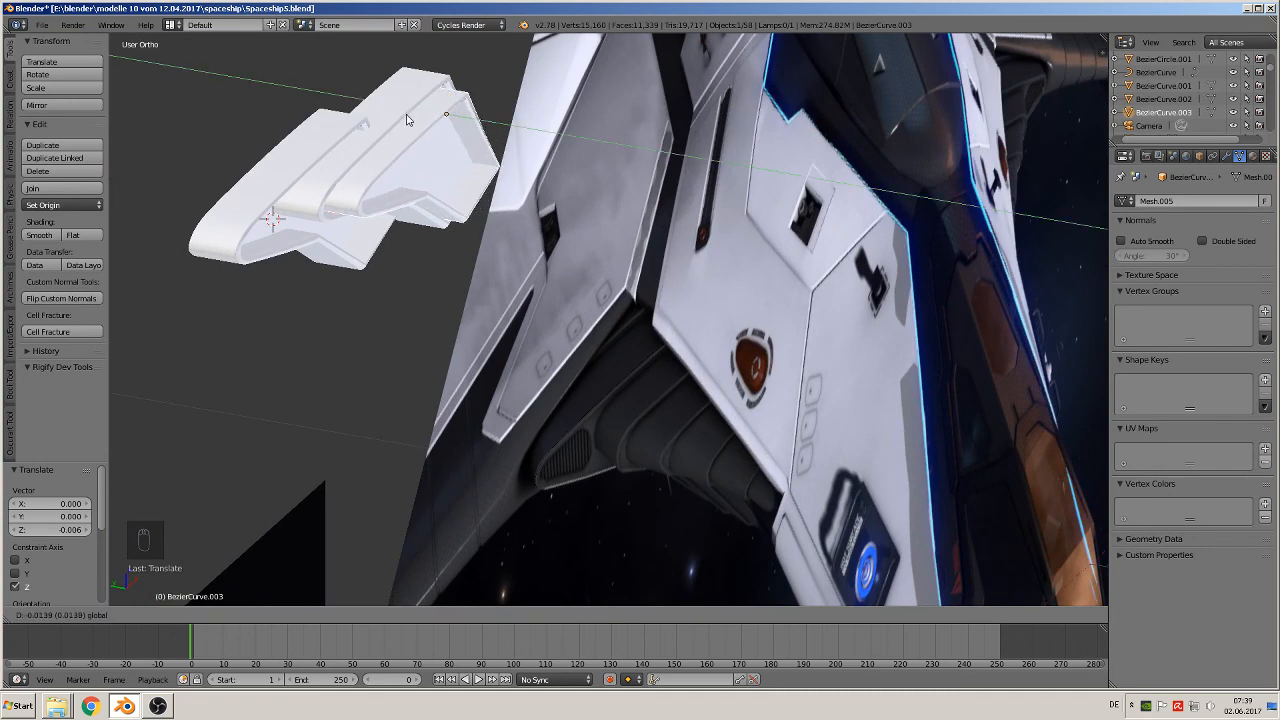
left_click(408, 120)
Nudge the third frame in the front view by about -0.002 in X and 0.003 in Z inside the second frame
middle_click_drag(485, 205, 495, 288)
scroll(887, 456, "down", 3)
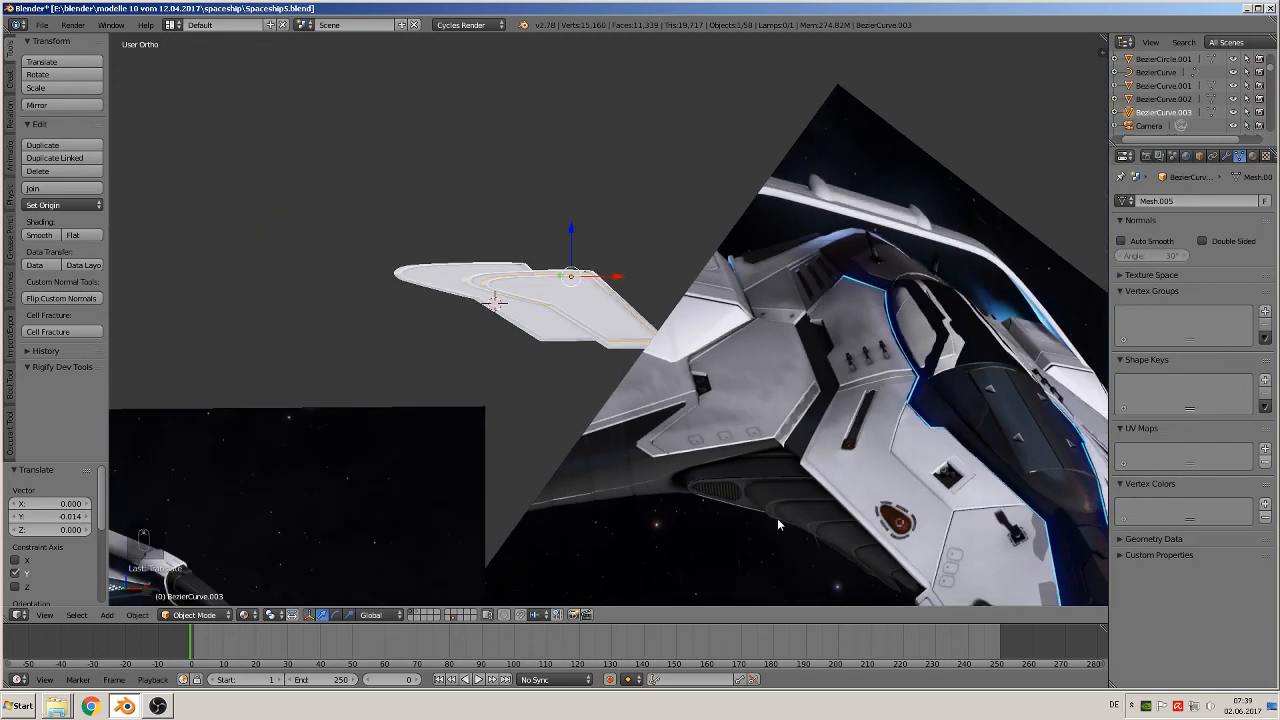
scroll(566, 378, "up", 5)
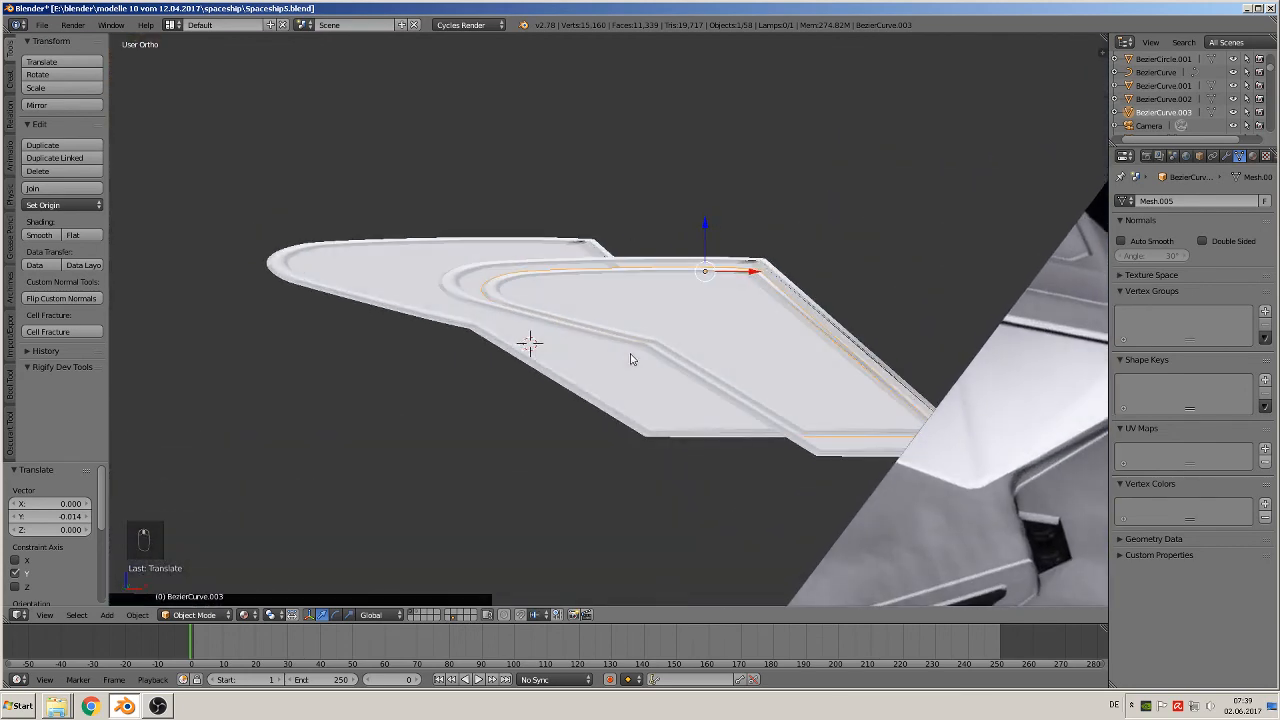
key("KP_1")
key("KP_2")
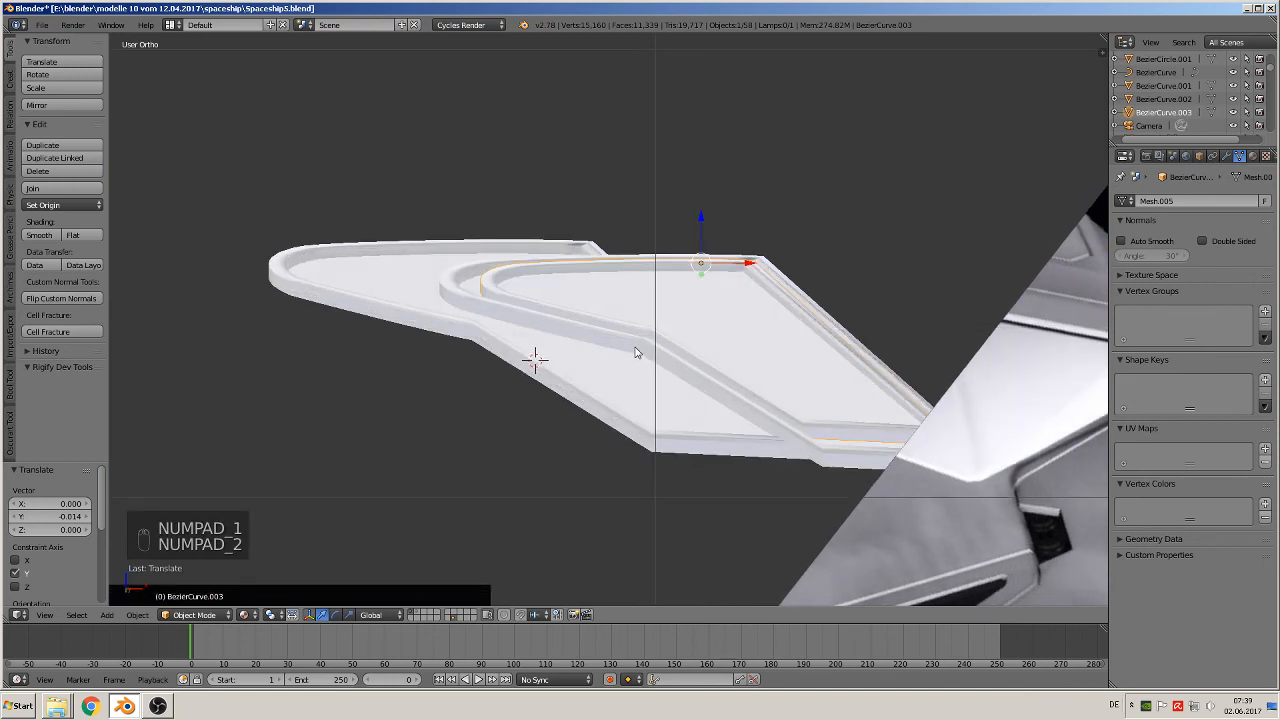
key("KP_1")
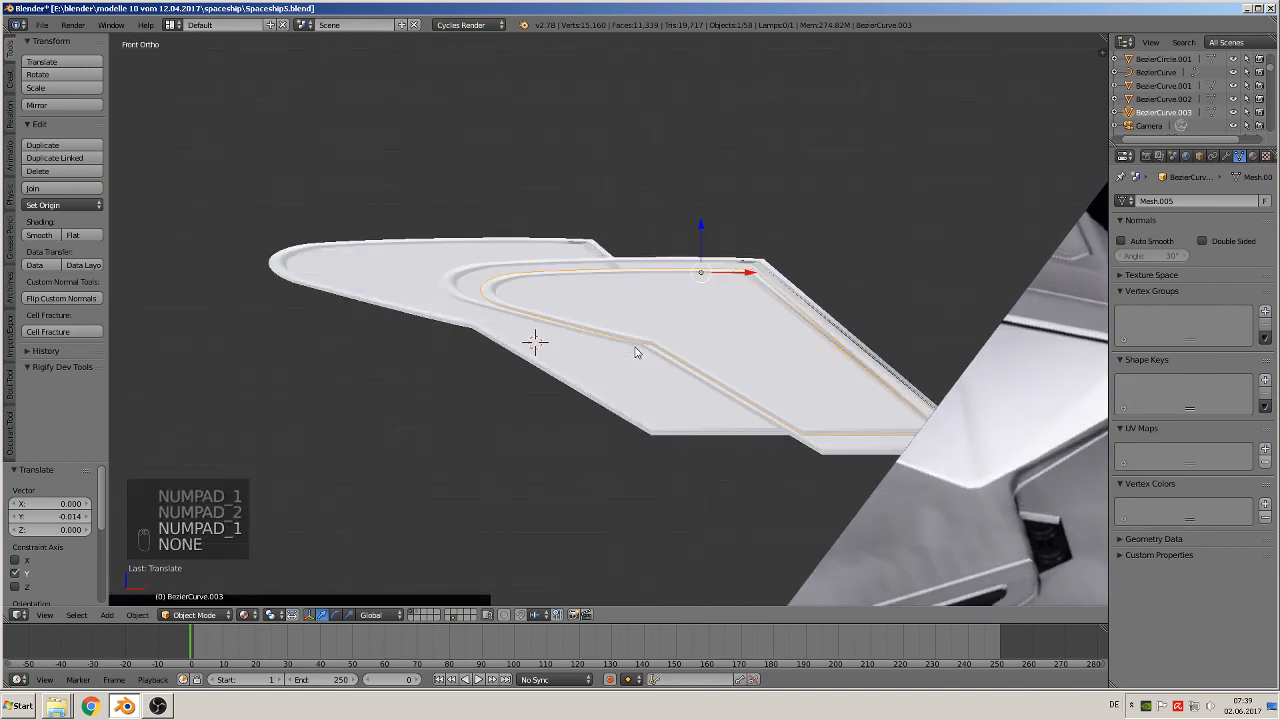
scroll(634, 352, "up", 2)
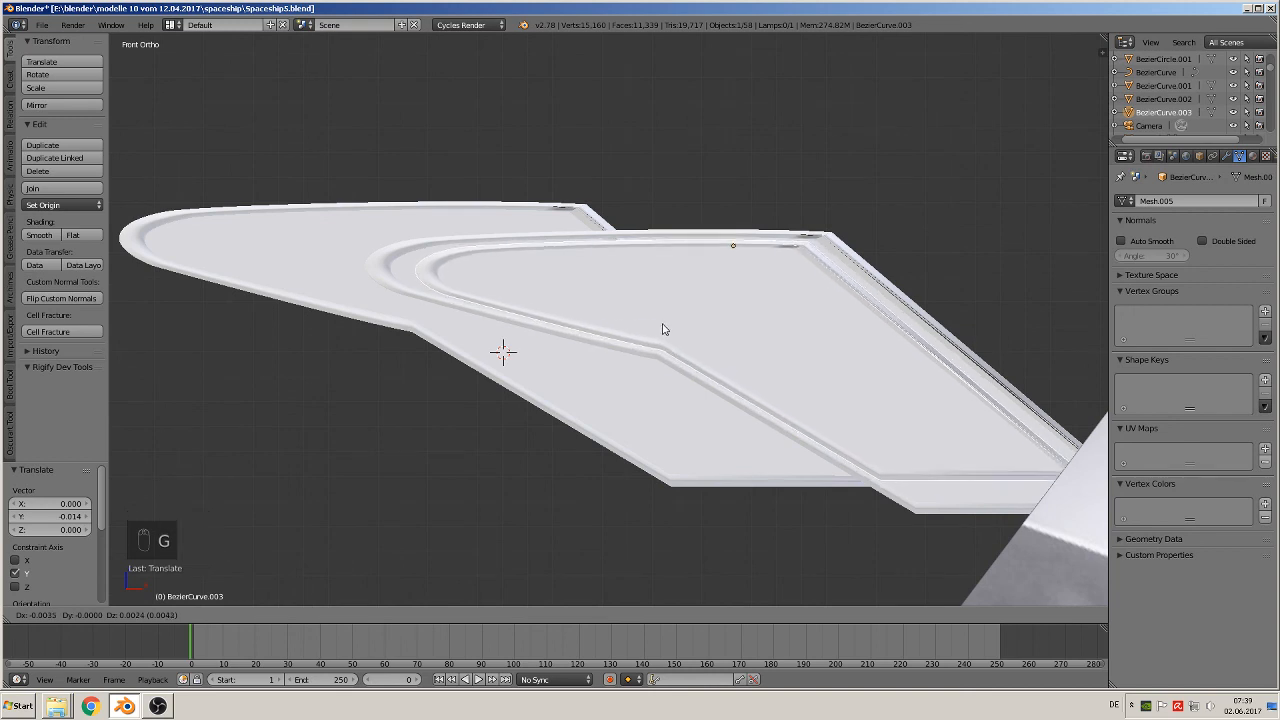
left_click(666, 329)
Duplicate the third frame in place, scale the copy to about 0.848 and lower it by about 0.003 in Z
key("shift+d")
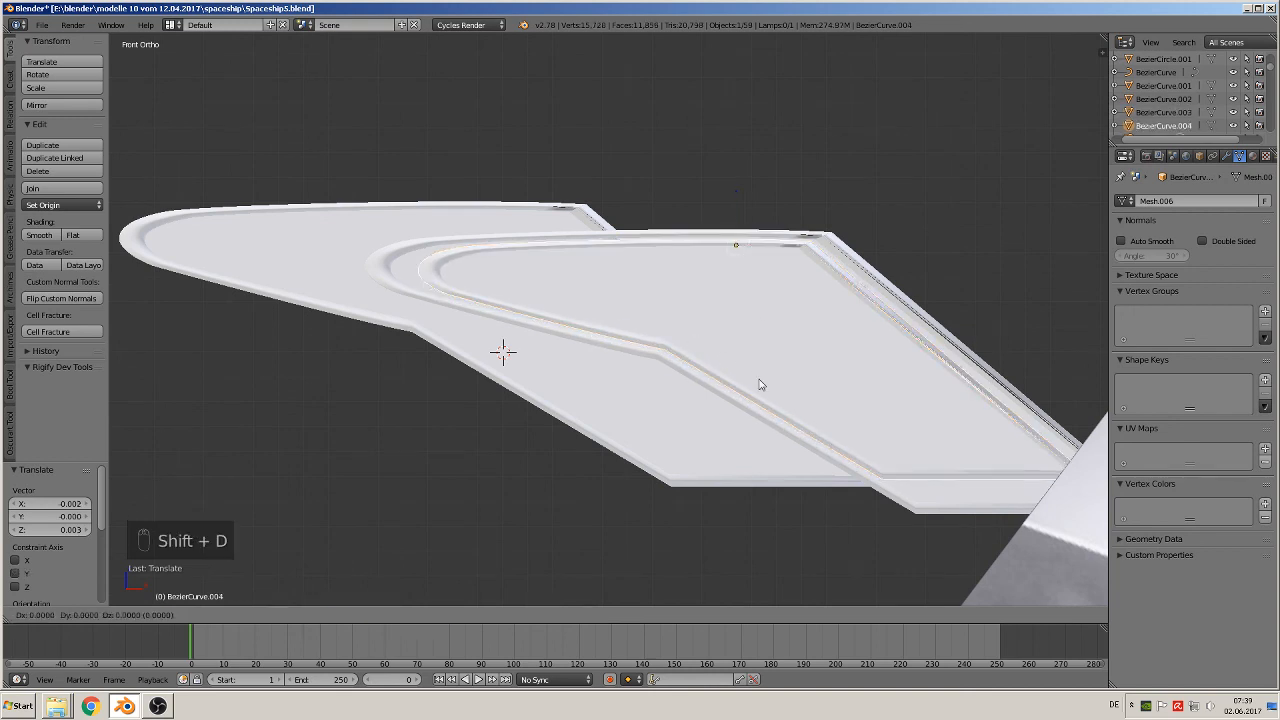
right_click(760, 385)
key("s")
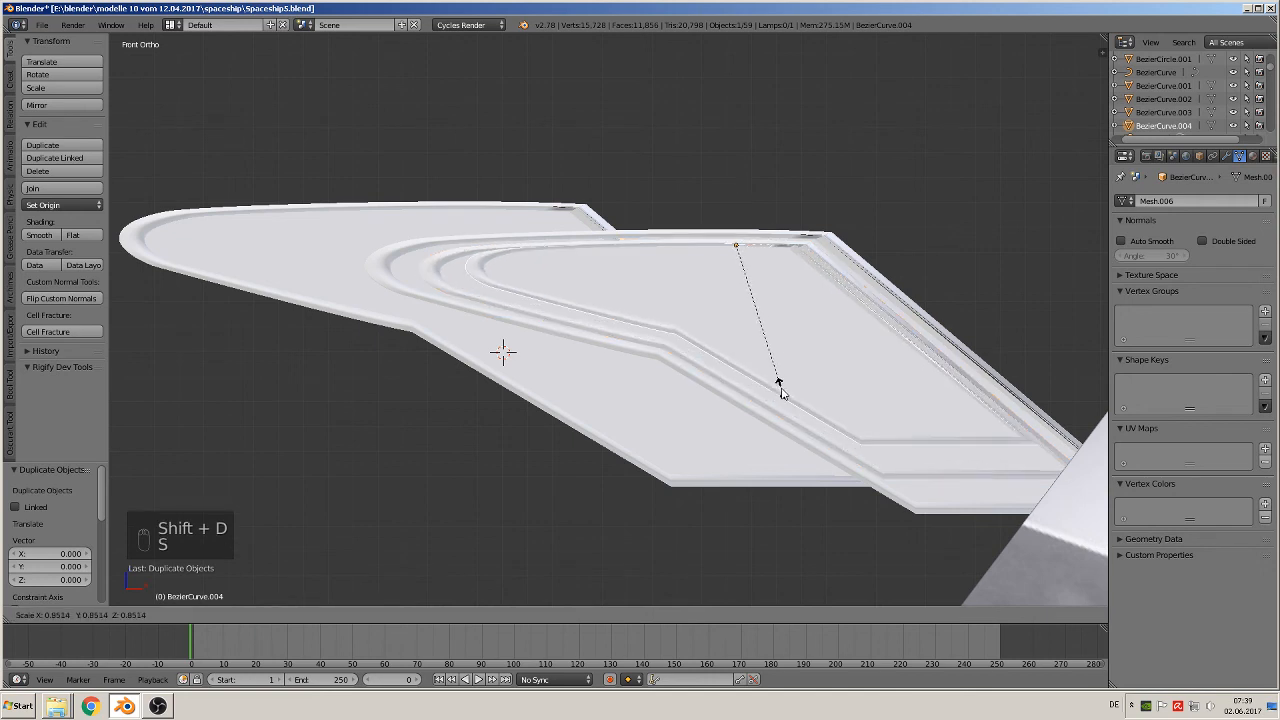
left_click(783, 393)
key("g")
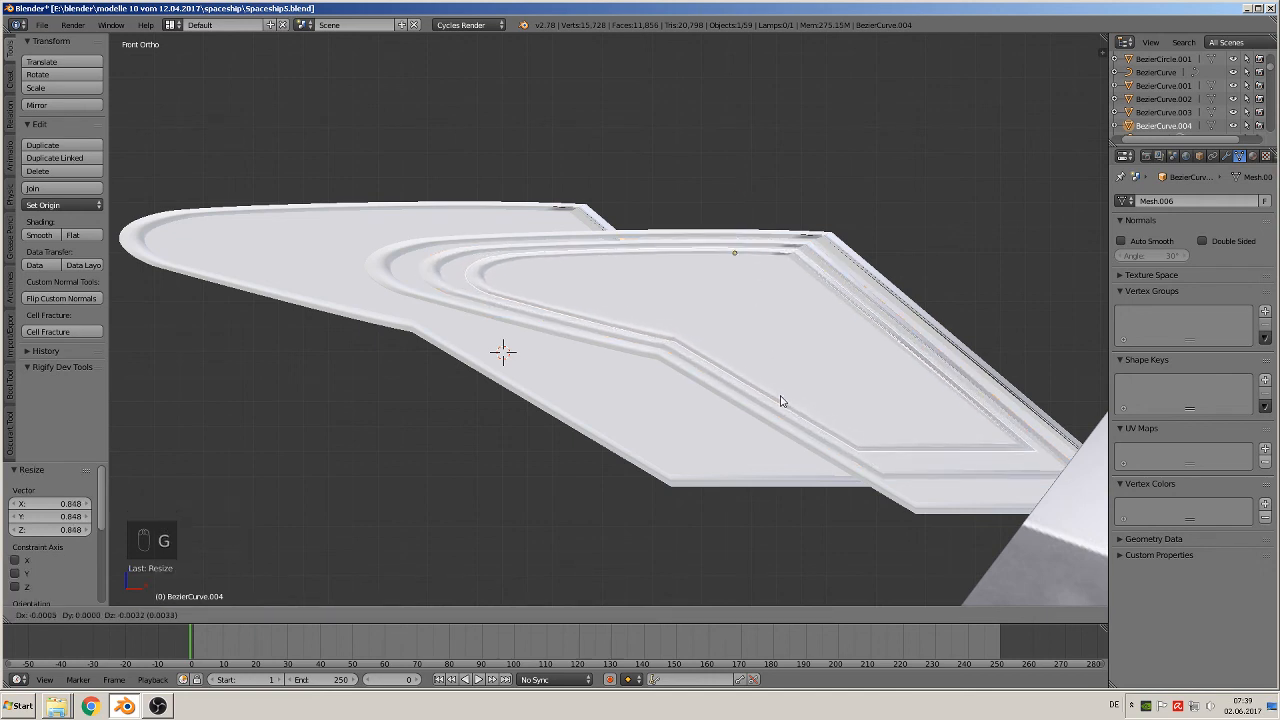
left_click(781, 401)
Move the innermost fourth frame about -0.014 along the Y axis so it steps out from the third
middle_click_drag(781, 401, 794, 343)
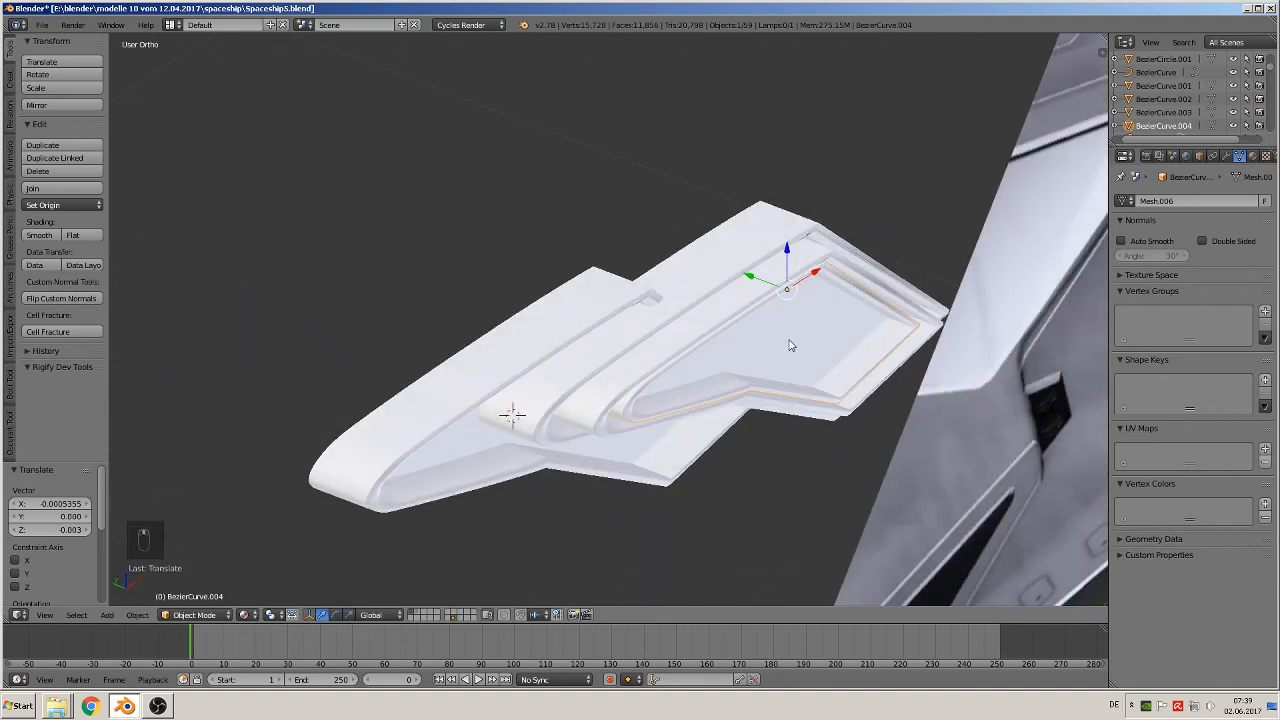
key("g")
key("y")
left_click(769, 290)
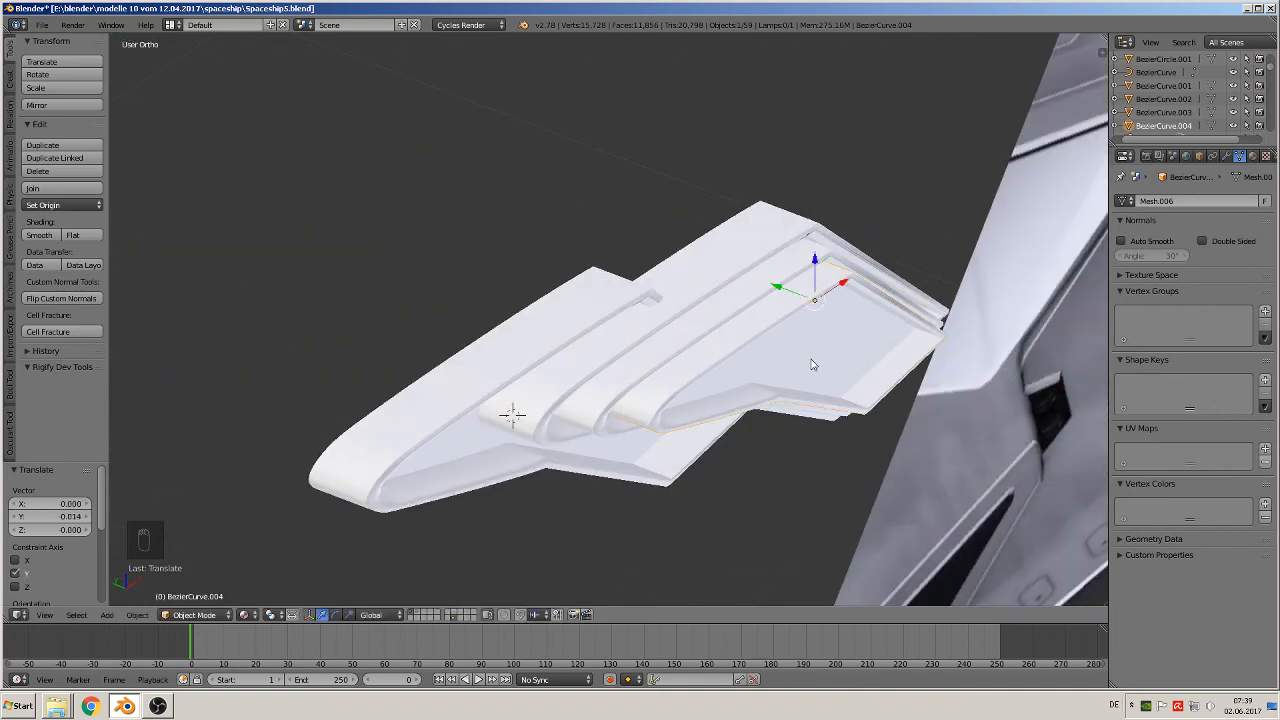
Compare the stacked frames with the ribbed underside in the reference image and inspect them from the front
scroll(813, 393, "down", 2)
middle_click_drag(813, 393, 603, 280, "shift")
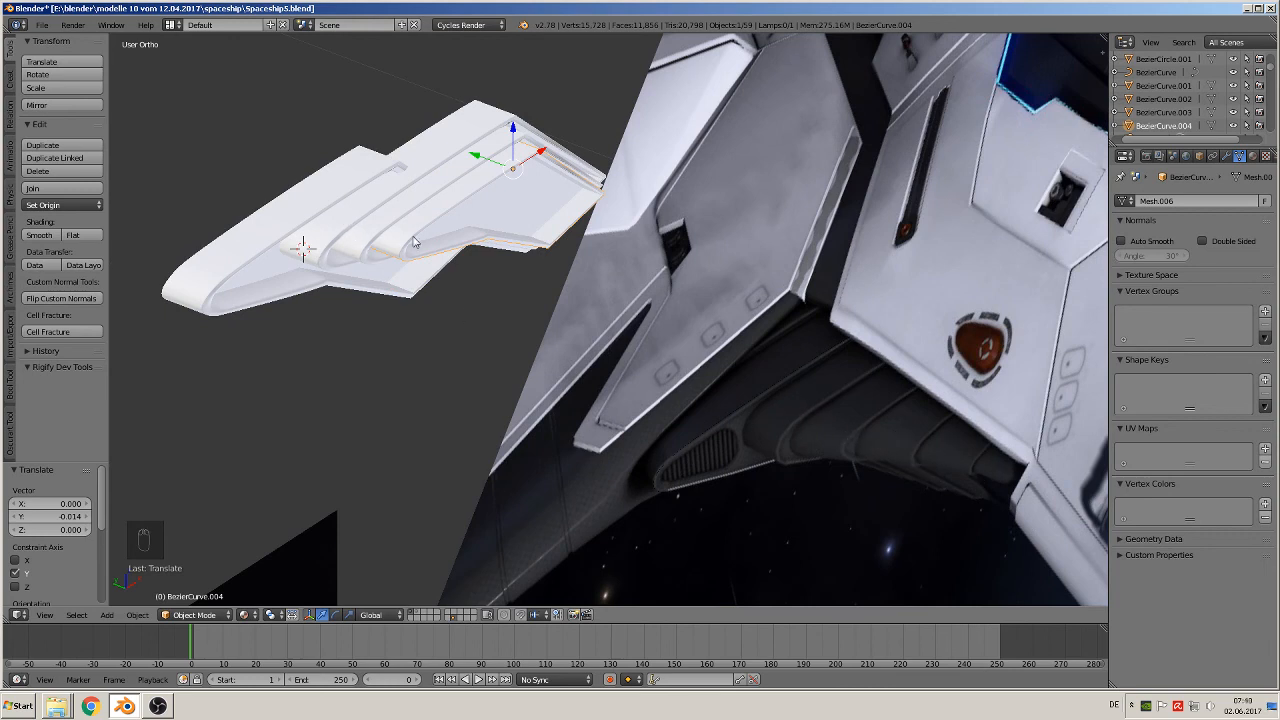
middle_click_drag(553, 292, 551, 281)
key("KP_1")
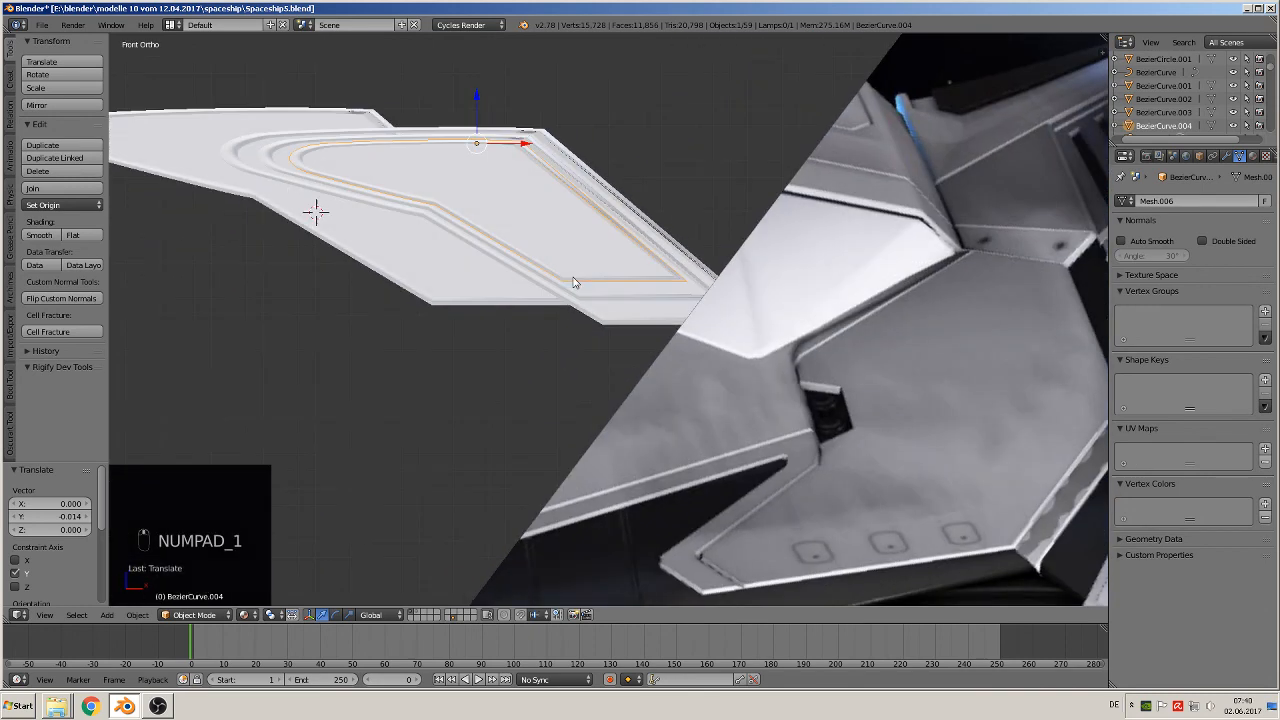
scroll(551, 297, "up", 1)
key("e")
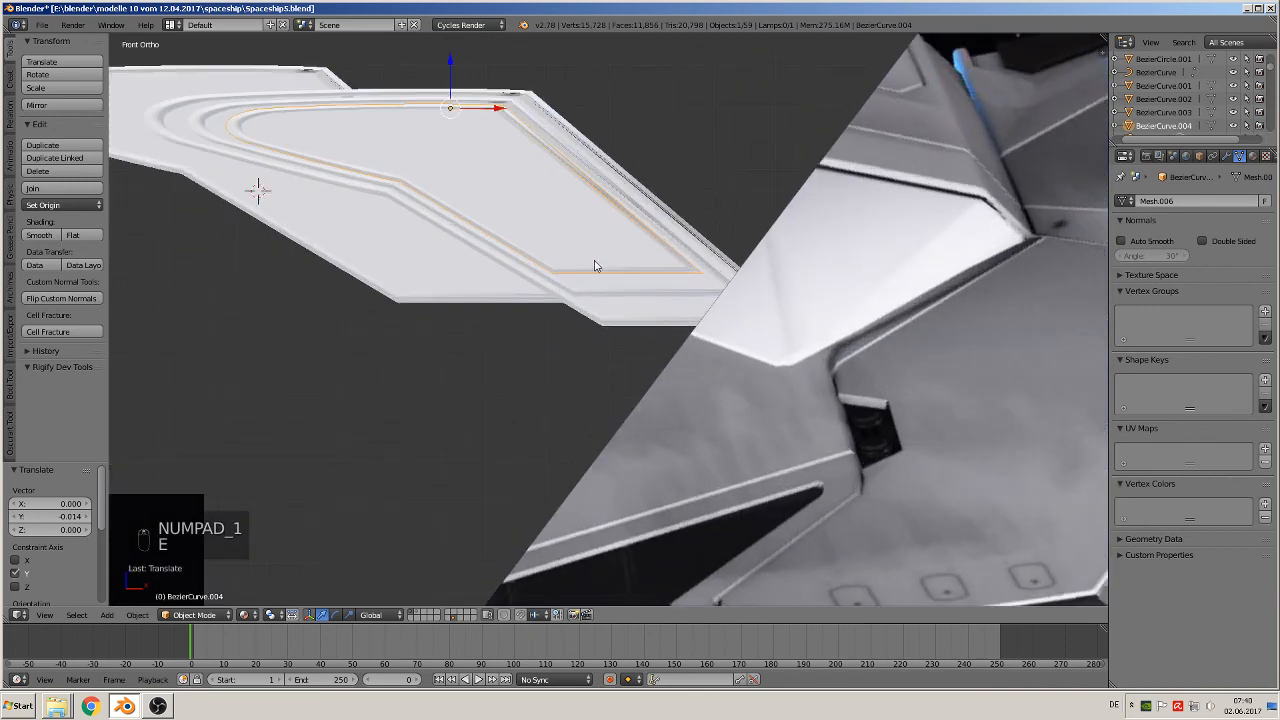
key("d")
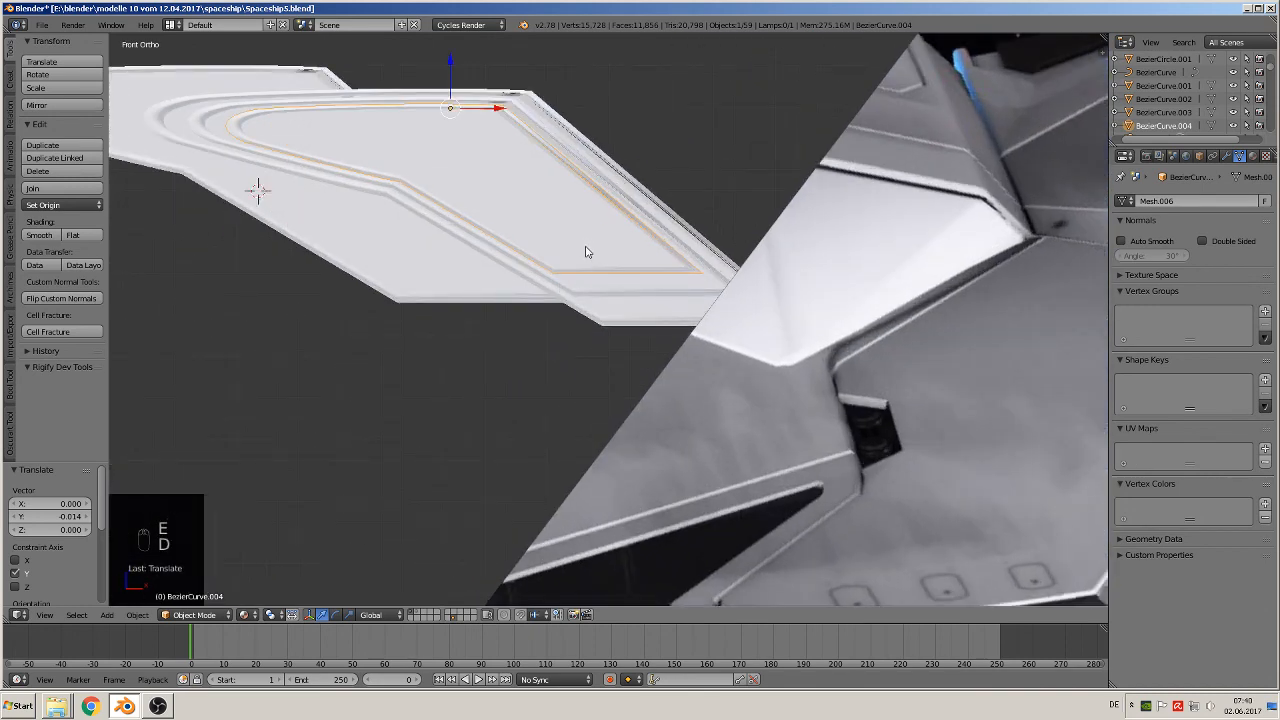
right_click(597, 254)
right_click(600, 232)
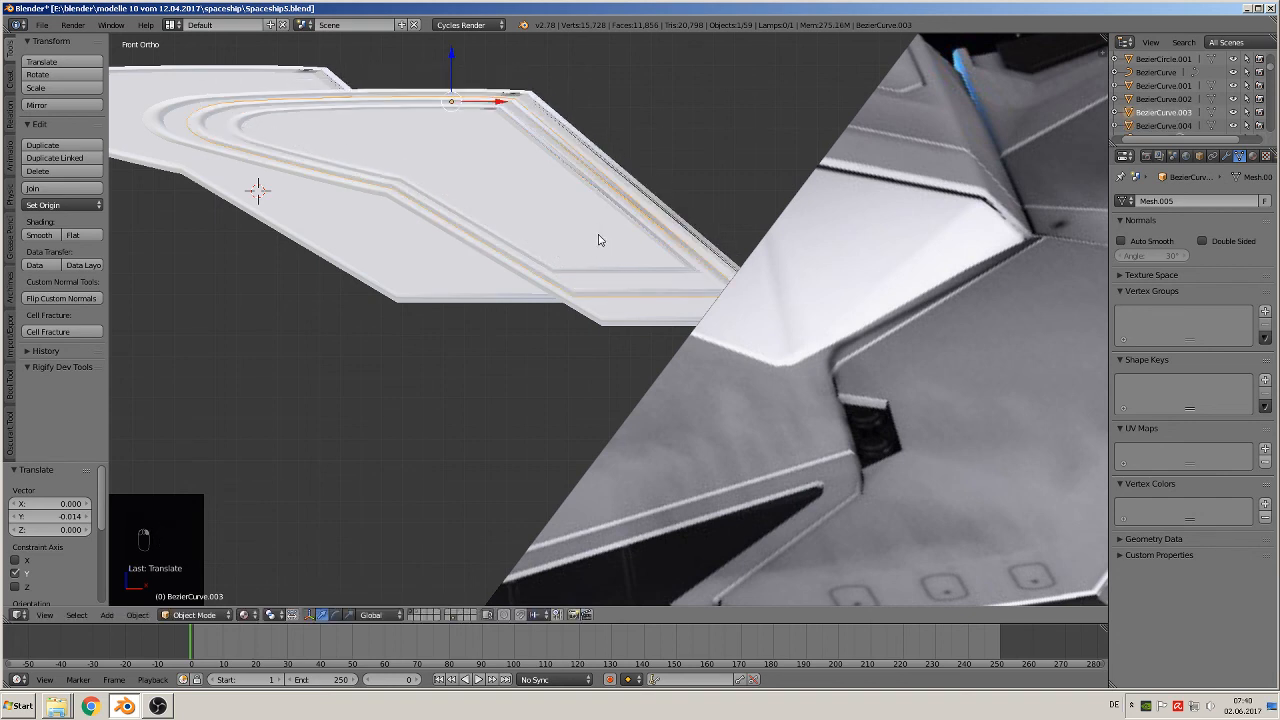
key("ctrl+z")
key("ctrl+z")
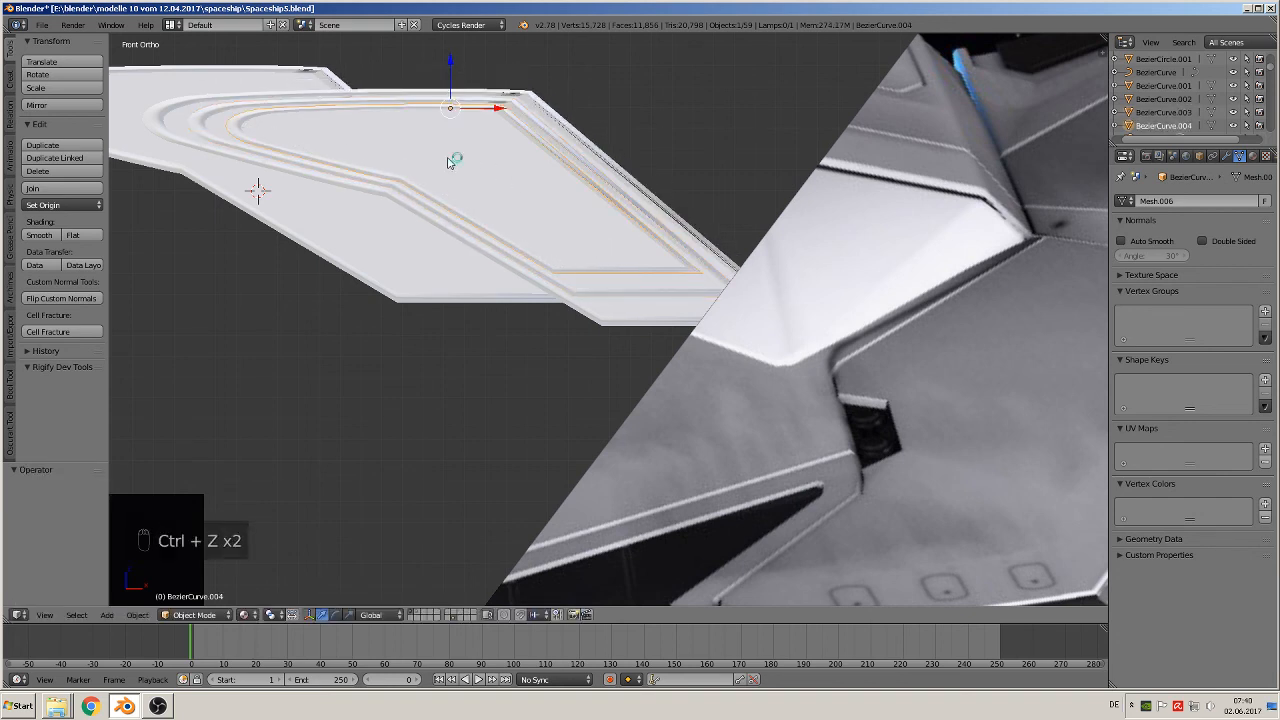
Duplicate the fourth frame in place, scale the copy to about 0.841 and move it about 0.002 in X and -0.003 in Z
key("shift+d")
right_click(597, 320)
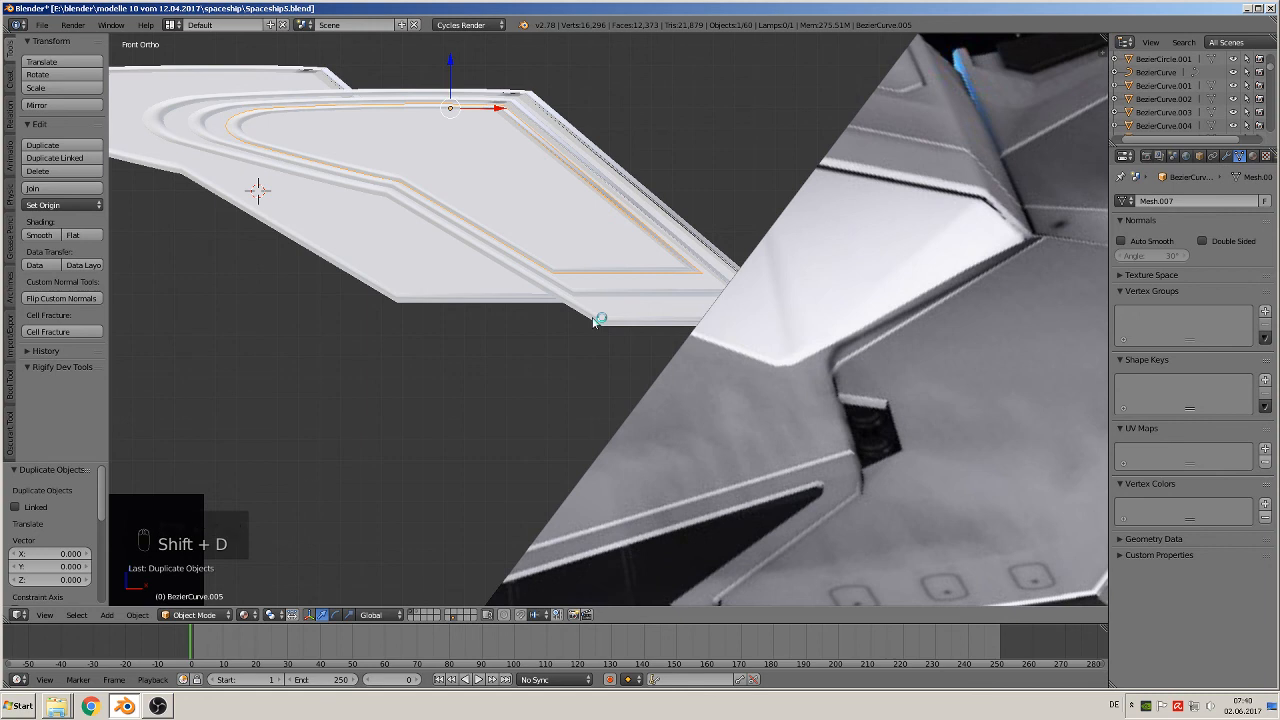
key("s")
left_click(577, 287)
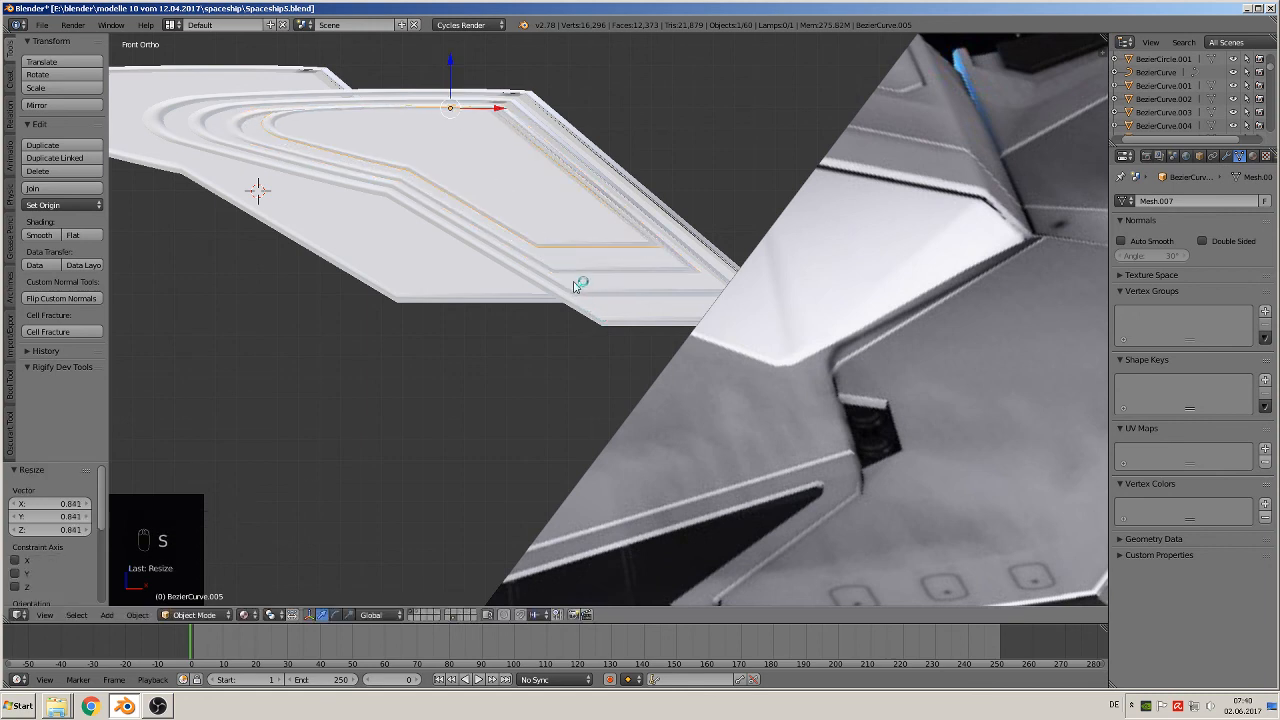
key("g")
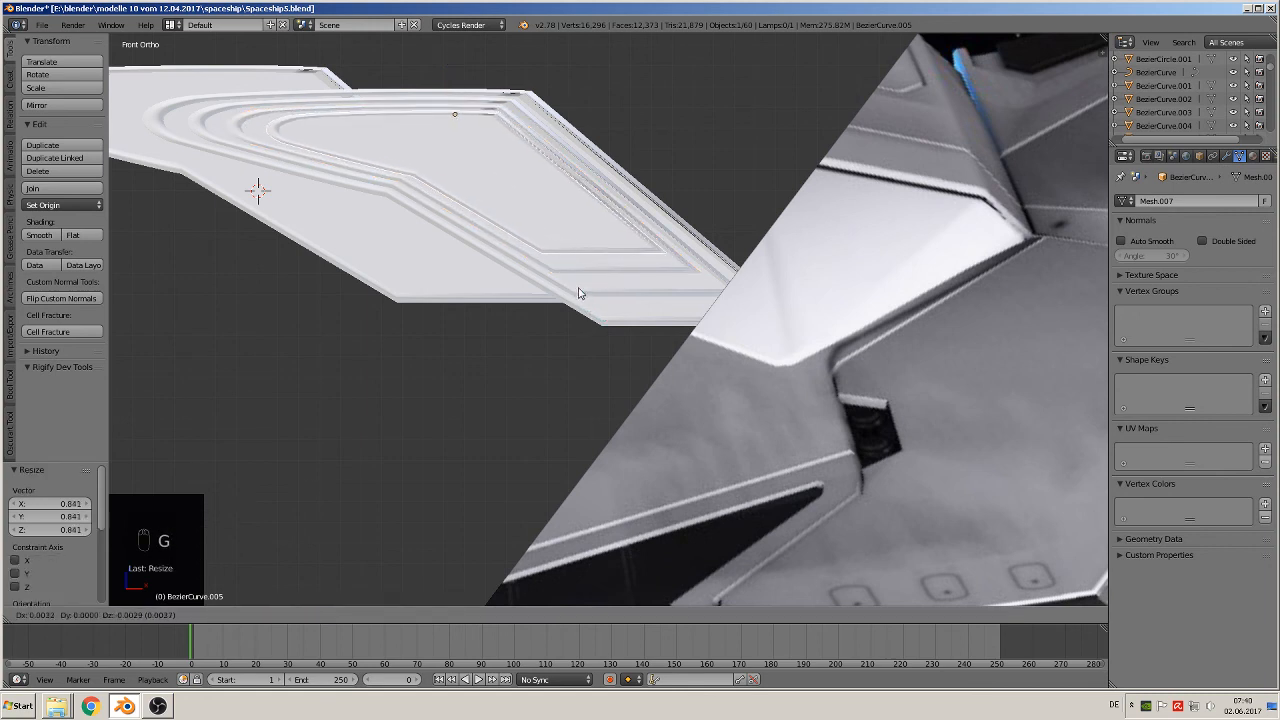
left_click(578, 293)
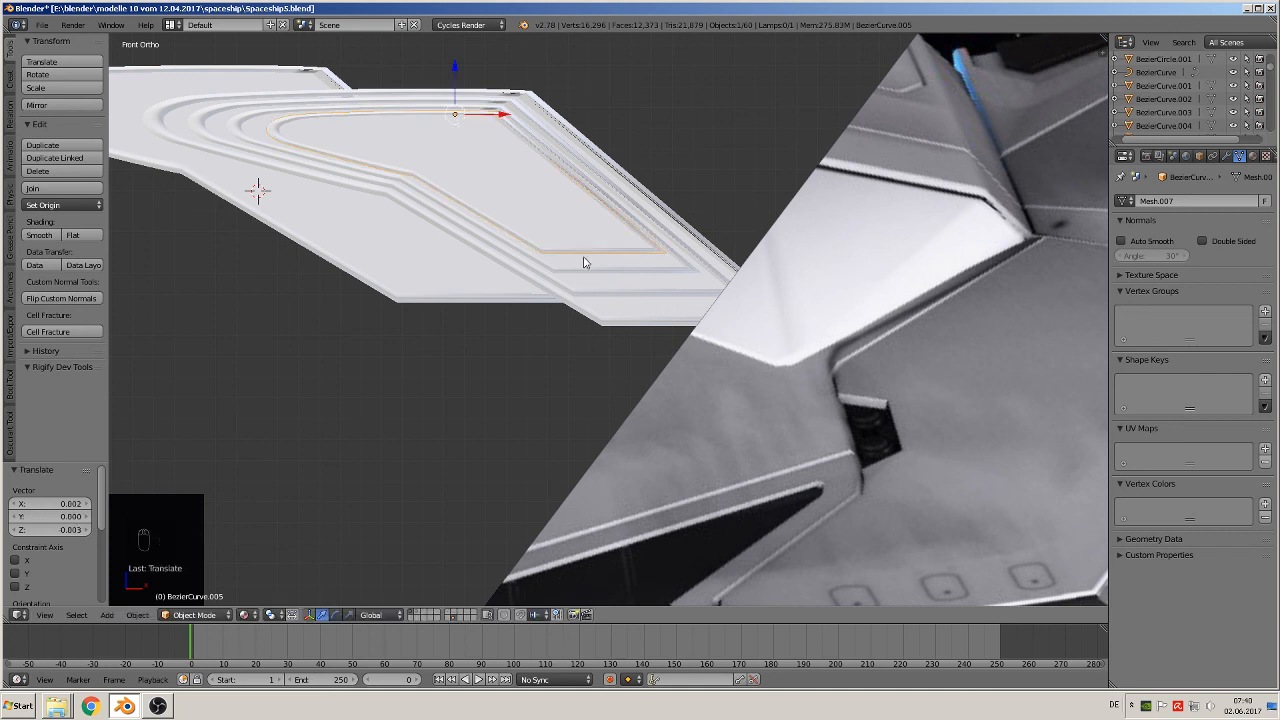
Duplicate the fifth frame in place, scale the copy to about 0.836, lower it slightly in Z and scale it by another 0.973
key("shift+d")
right_click(585, 262)
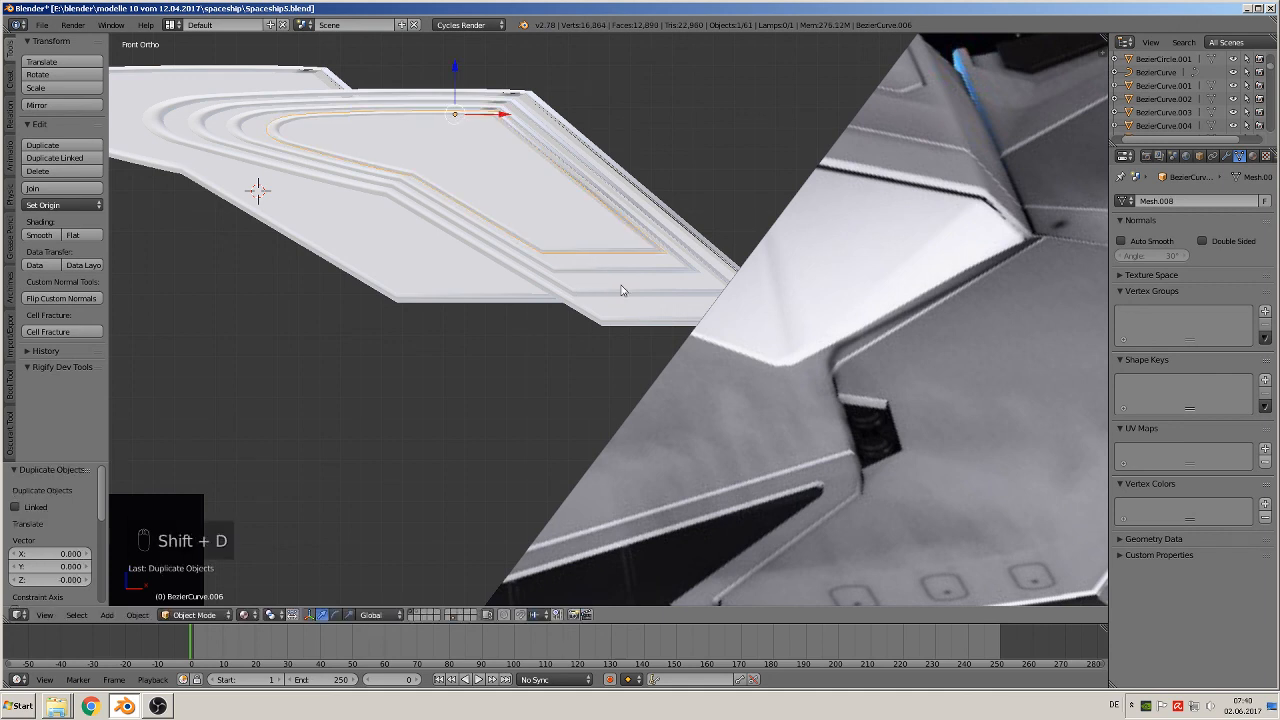
key("s")
left_click(591, 255)
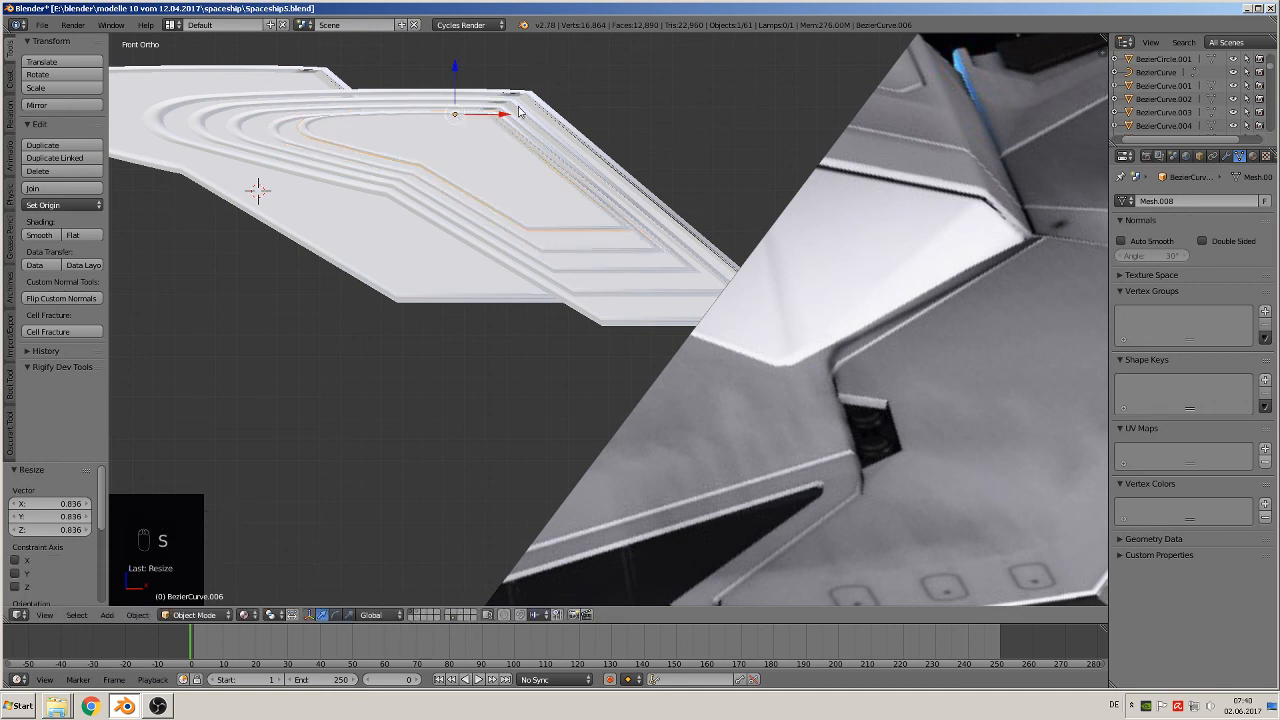
left_click_drag(457, 70, 457, 80)
key("s")
left_click(573, 267)
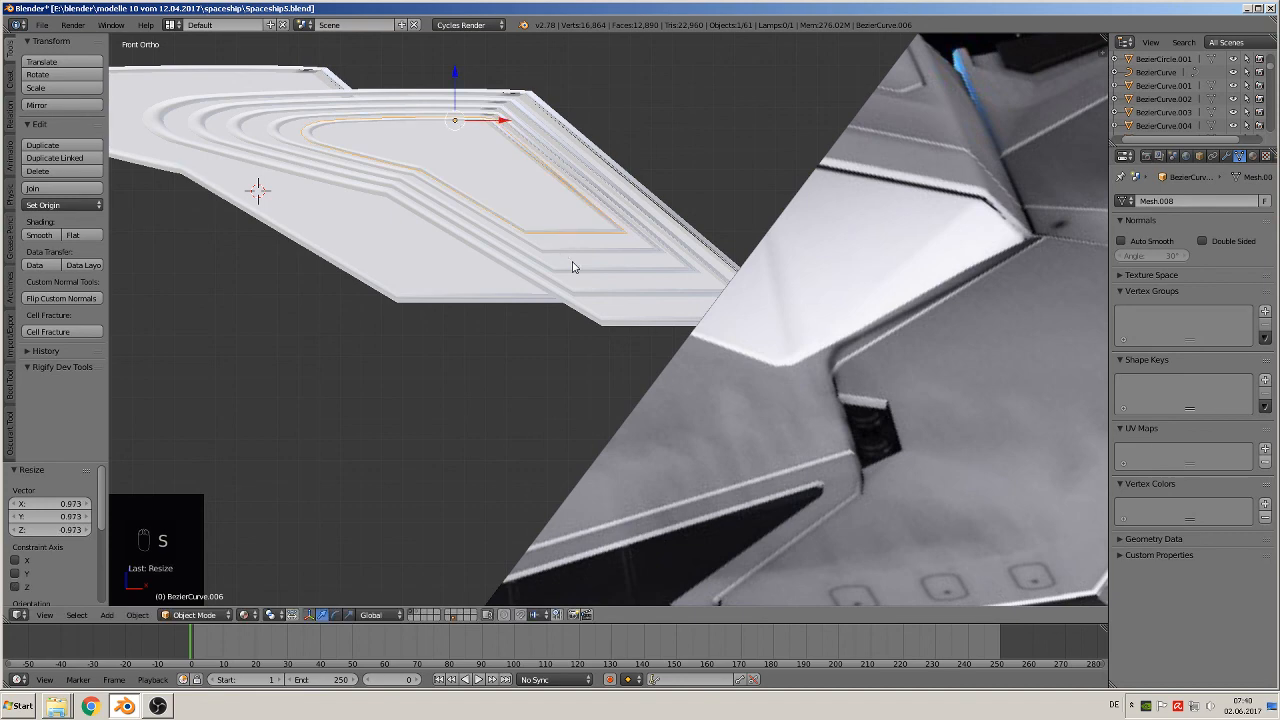
Select the inner frames and shift them outward along the Y axis, moving the innermost two by about -0.013, and undo the extra last move
middle_click_drag(573, 267, 508, 306)
scroll(508, 306, "up", 2)
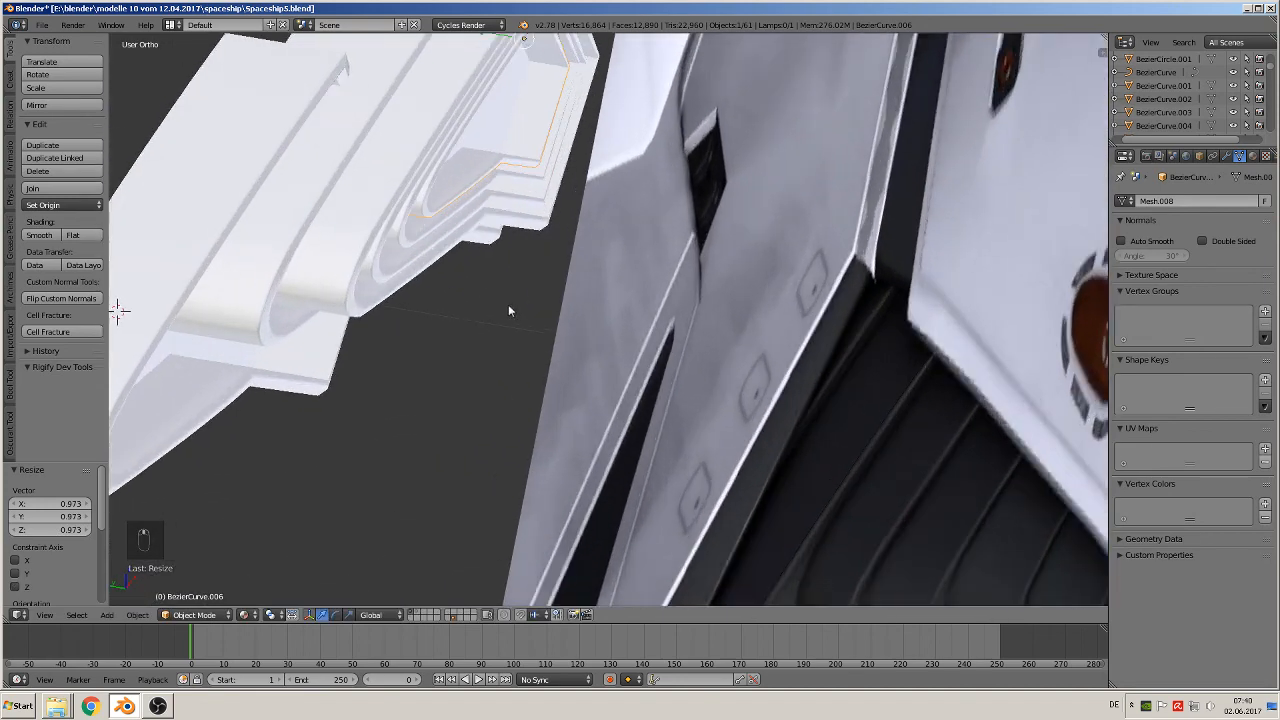
right_click(378, 278)
right_click(401, 229, "shift")
right_click(428, 203, "shift")
scroll(430, 203, "down", 4)
left_click_drag(529, 169, 586, 190)
right_click(551, 270, "shift")
right_click(576, 264, "shift")
scroll(565, 252, "up", 1)
middle_click_drag(588, 266, 569, 181)
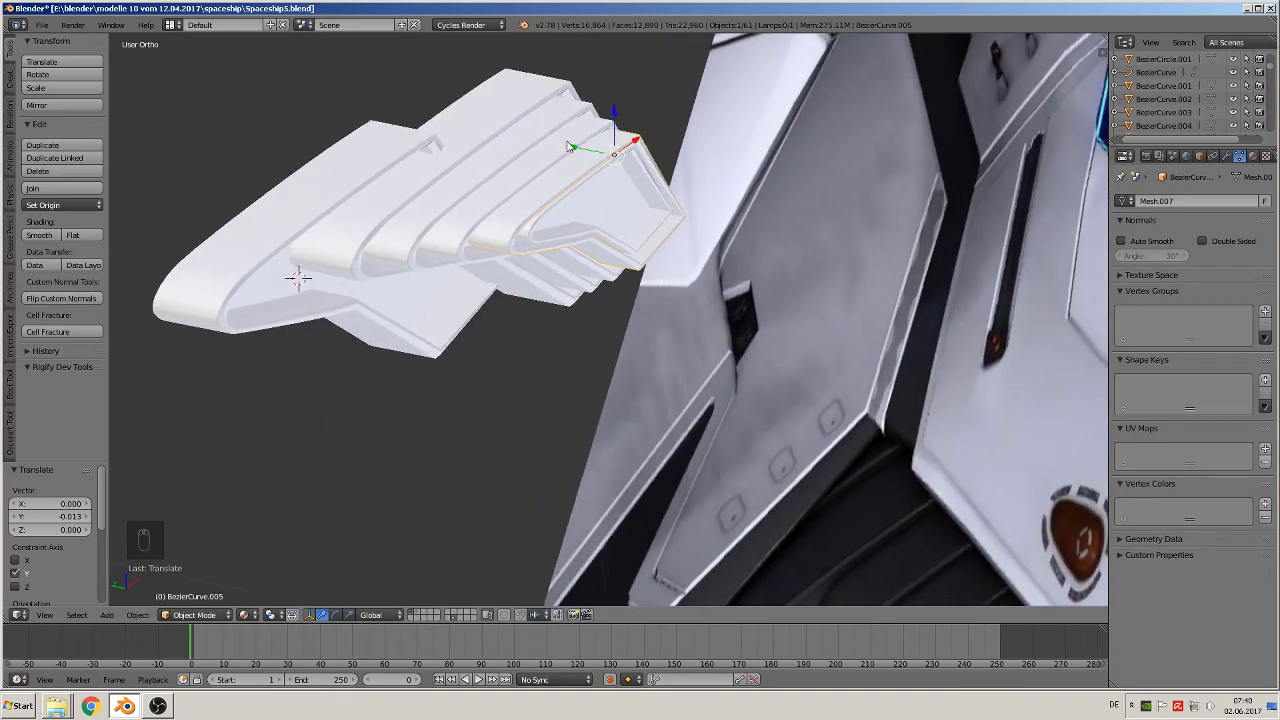
left_click_drag(572, 149, 602, 167)
key("ctrl+z")
Compare the stepped frame stack with the ribbed underside in the reference image, from the front and at an angle
middle_click_drag(602, 170, 756, 396)
key("Tab")
key("Tab")
key("a")
key("a")
key("a")
key("KP_1")
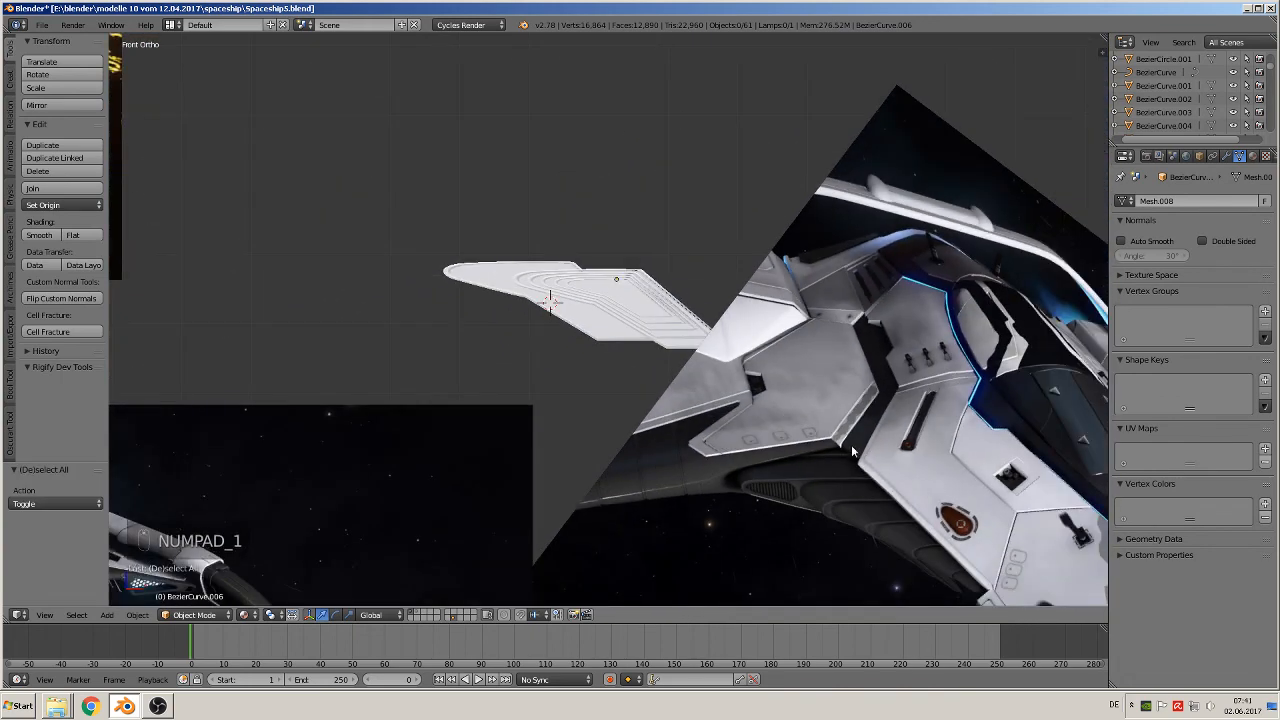
scroll(862, 448, "up", 3)
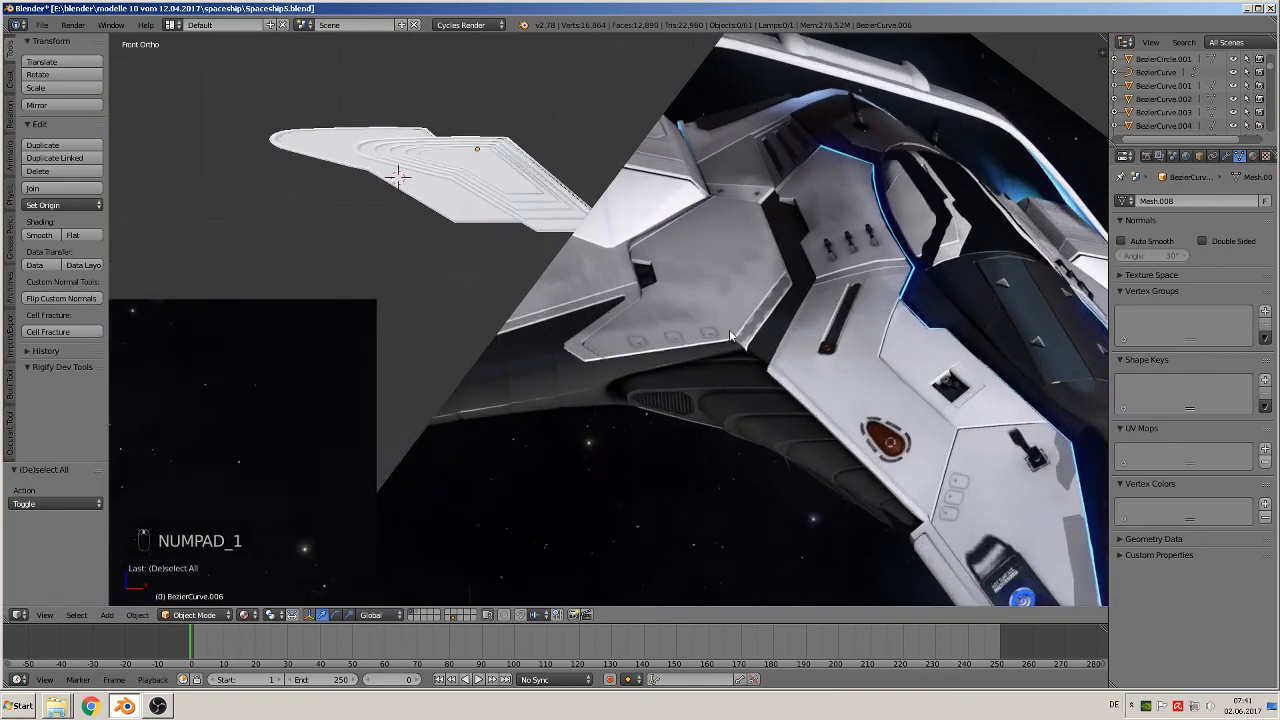
middle_click_drag(745, 341, 649, 350)
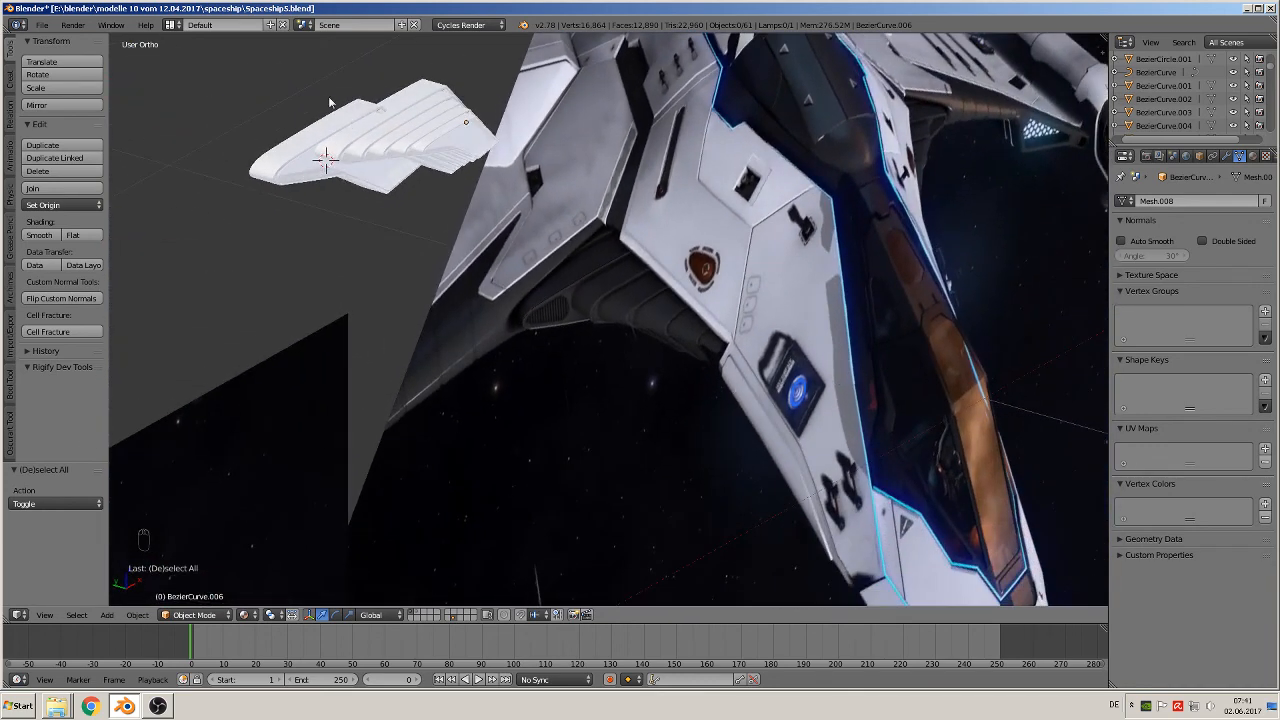
middle_click_drag(530, 273, 414, 228)
Box-select the complete frame stack, duplicate it and move the copy about -0.422 along the X axis
key("b")
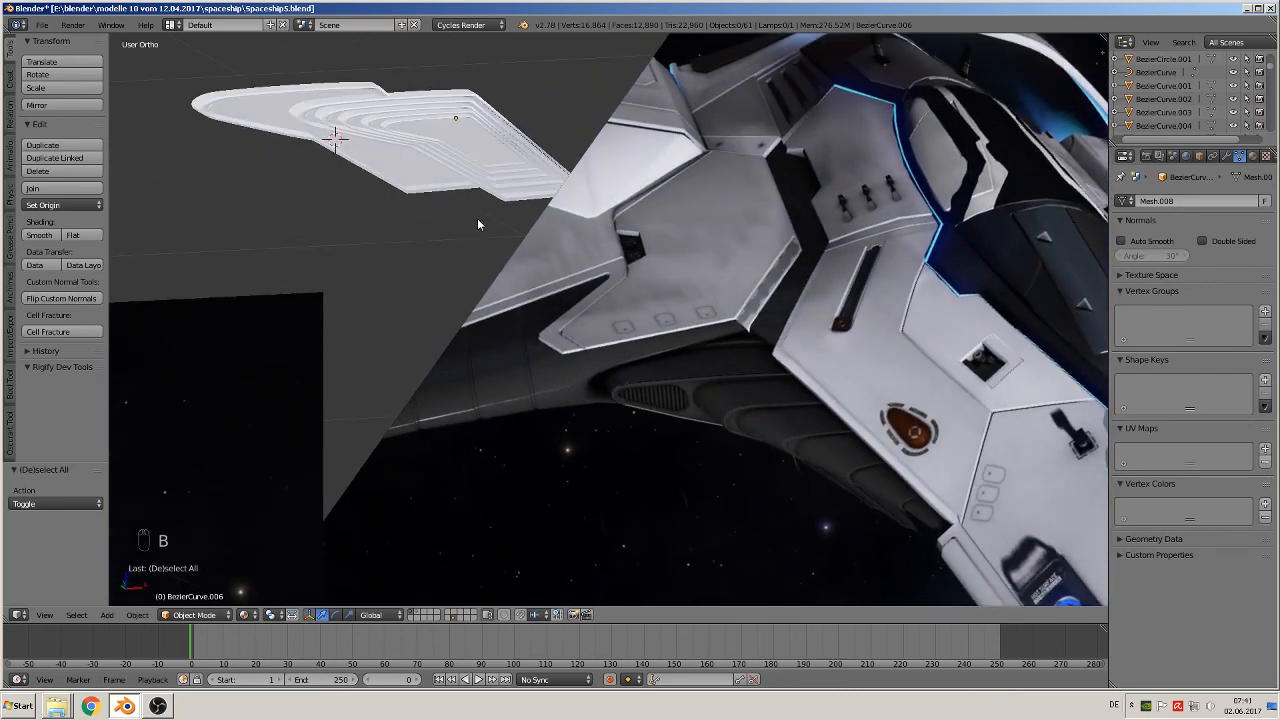
left_click_drag(477, 218, 253, 88)
middle_click_drag(253, 88, 332, 186)
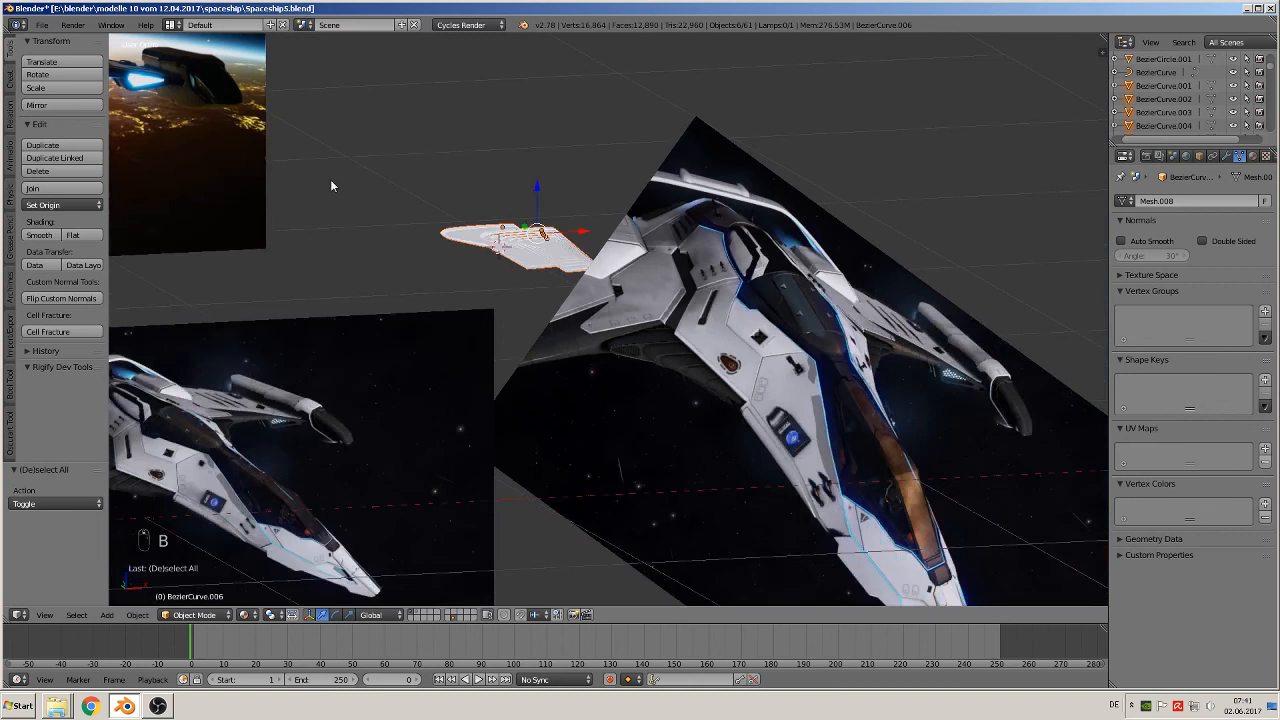
key("shift+d")
right_click(463, 257)
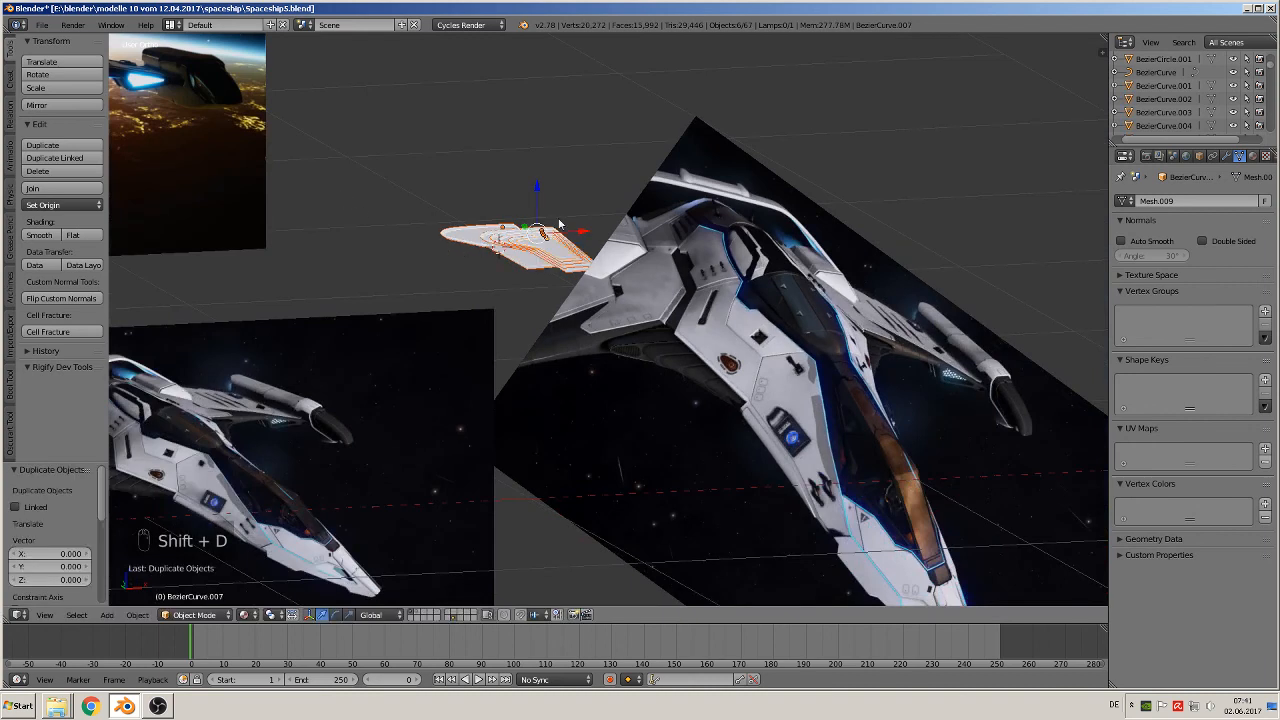
left_click_drag(573, 230, 417, 262)
scroll(417, 262, "up", 3)
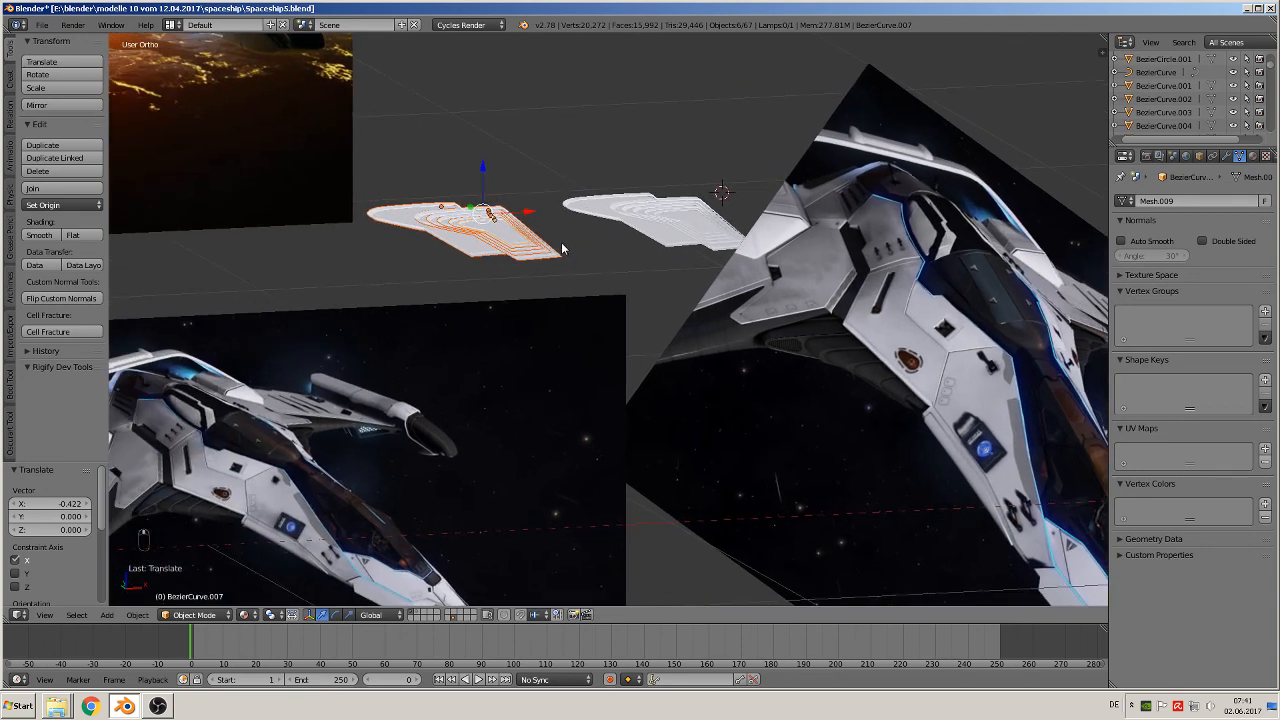
Deselect everything and save the current Blender file
key("a")
left_click(44, 26)
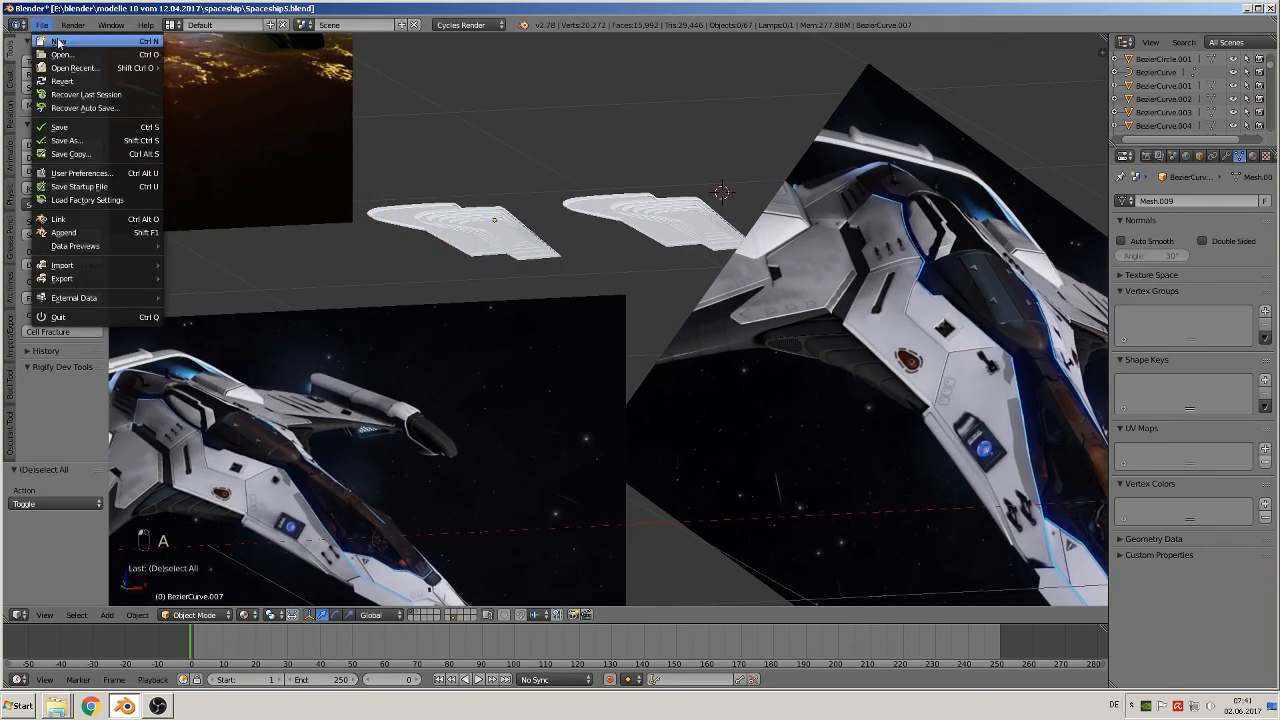
left_click(89, 130)
Look over the surrounding reference images of the ship, including the rear views and the grey model view
scroll(773, 261, "down", 3)
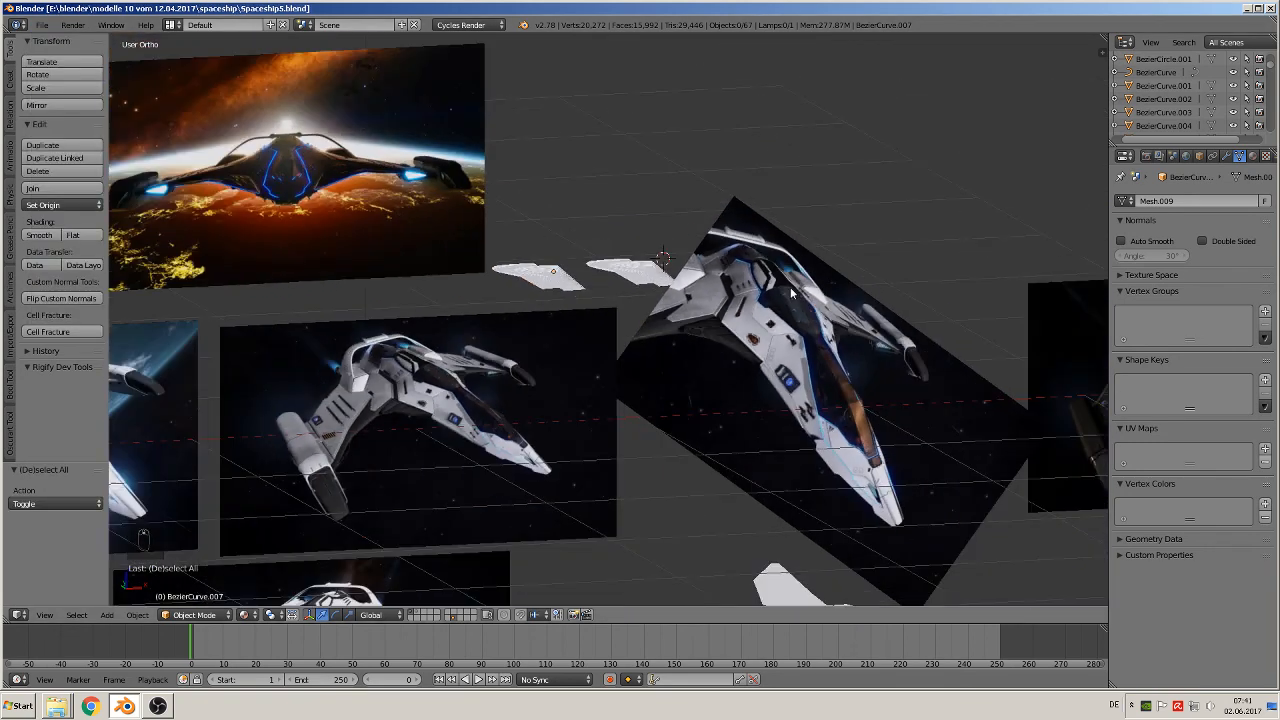
scroll(796, 324, "up", 3)
scroll(696, 311, "down", 3)
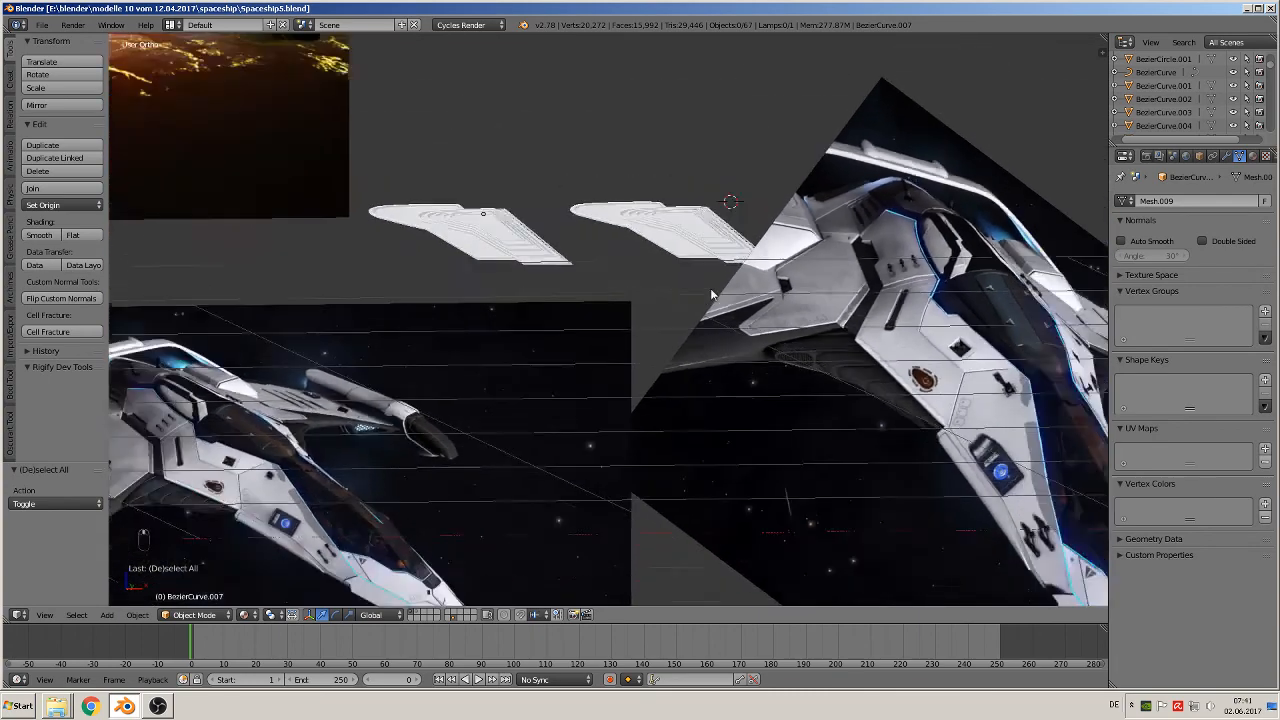
scroll(672, 338, "down", 4)
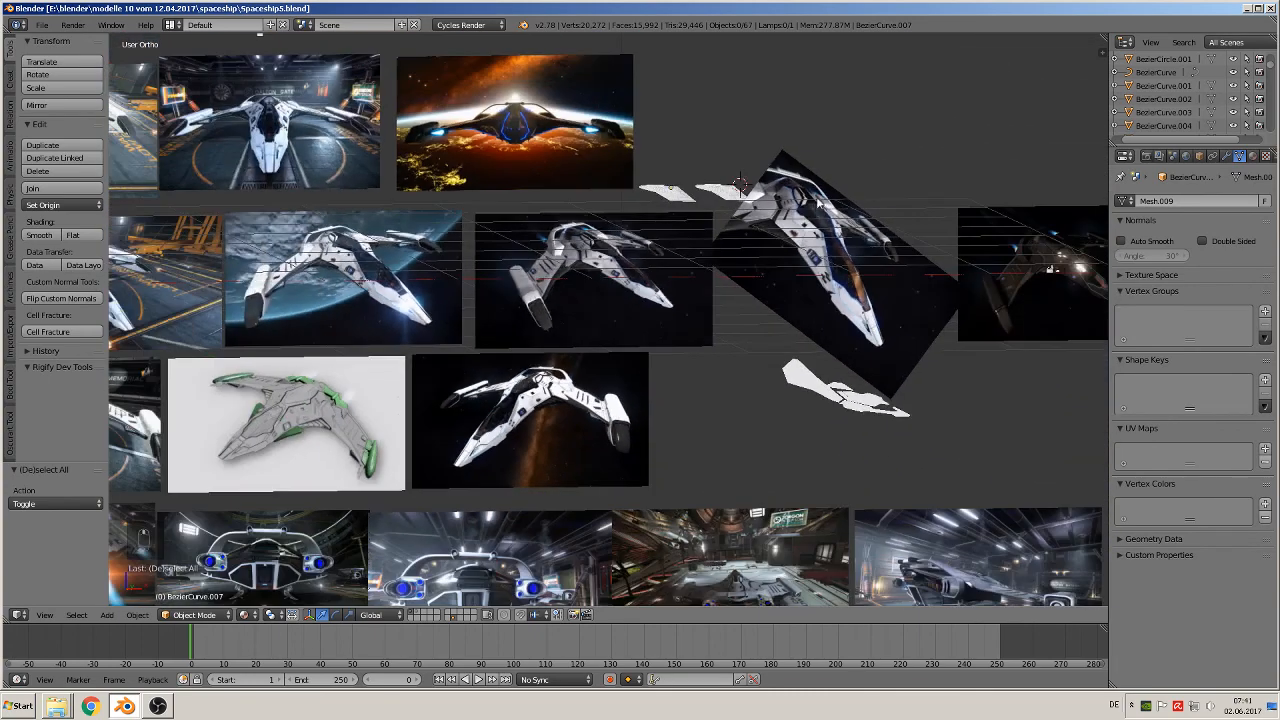
middle_click_drag(833, 301, 727, 257, "shift")
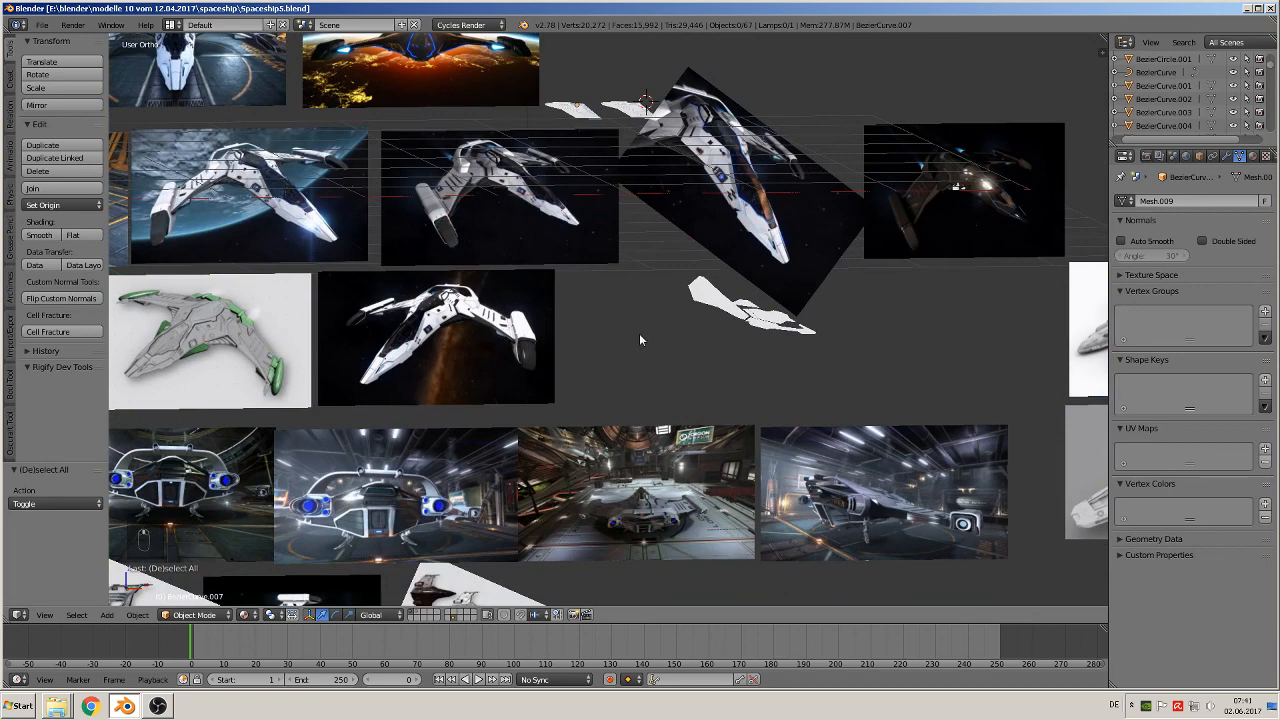
middle_click_drag(568, 292, 868, 184, "shift")
scroll(844, 233, "up", 1)
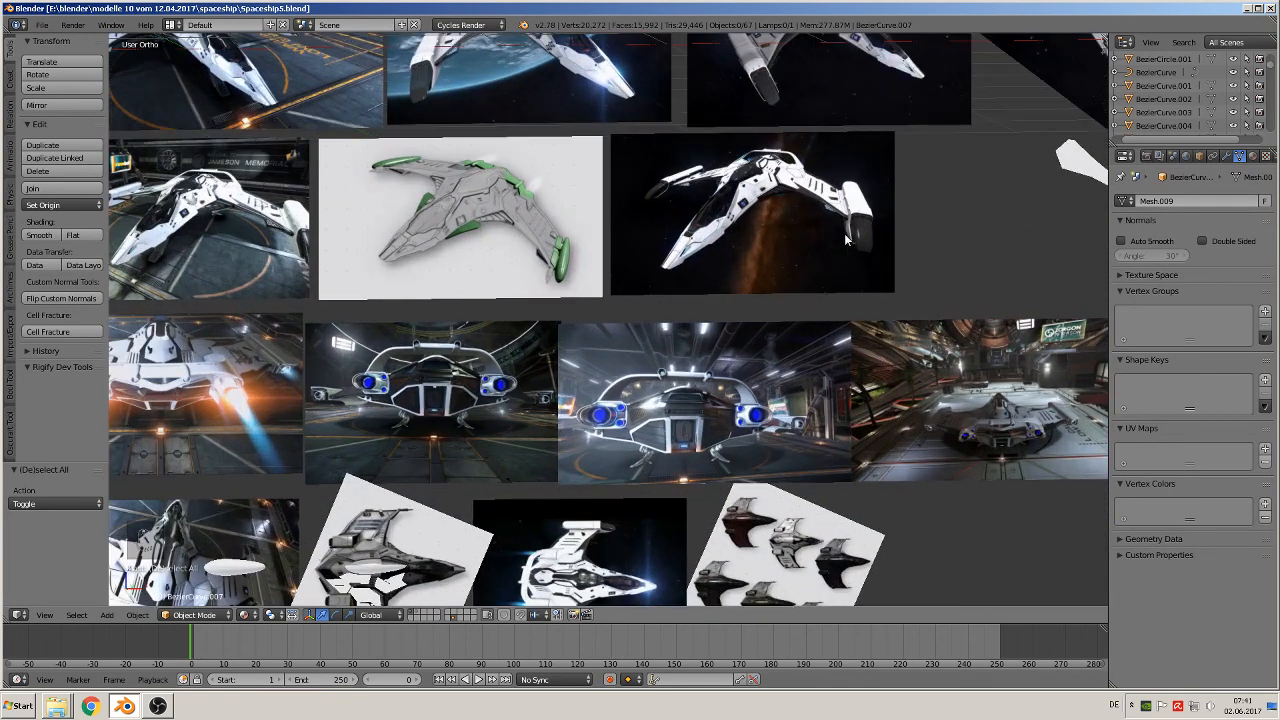